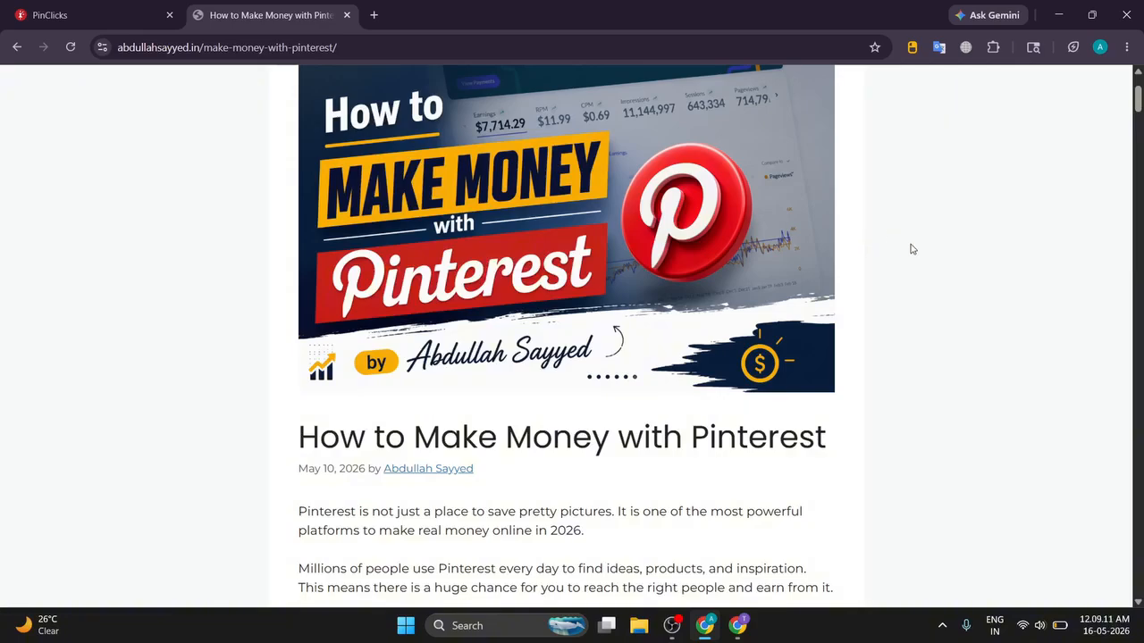
Step: Scroll the 'How to Make Money with Pinterest' post briefly, then bring the Pinterest home feed window forward
scroll(911, 249, "down", 1)
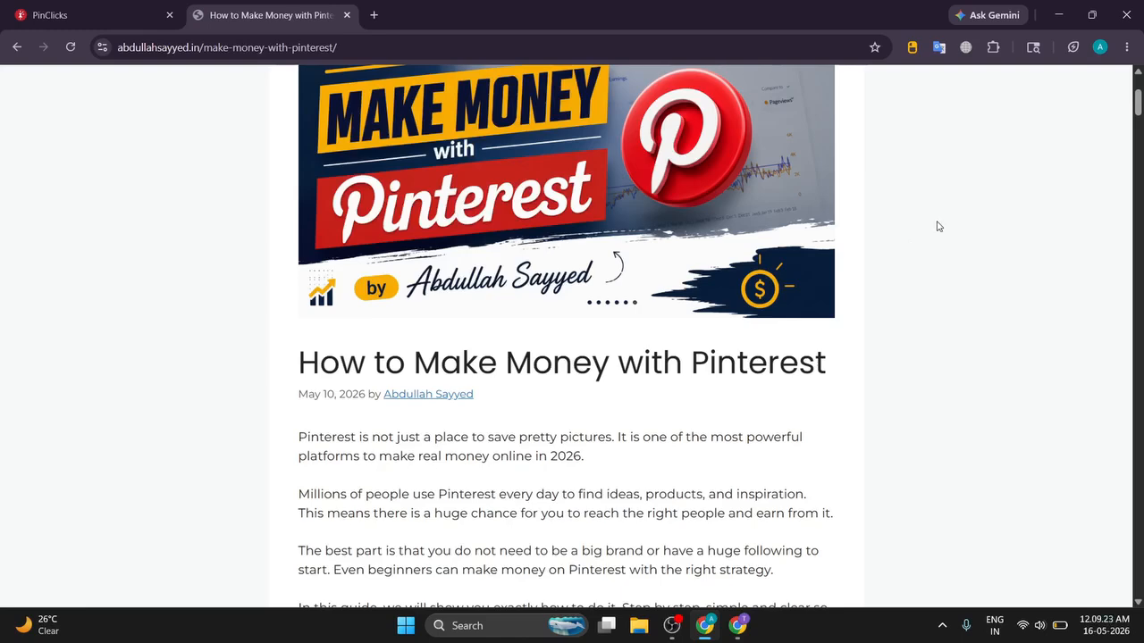
left_click(737, 625)
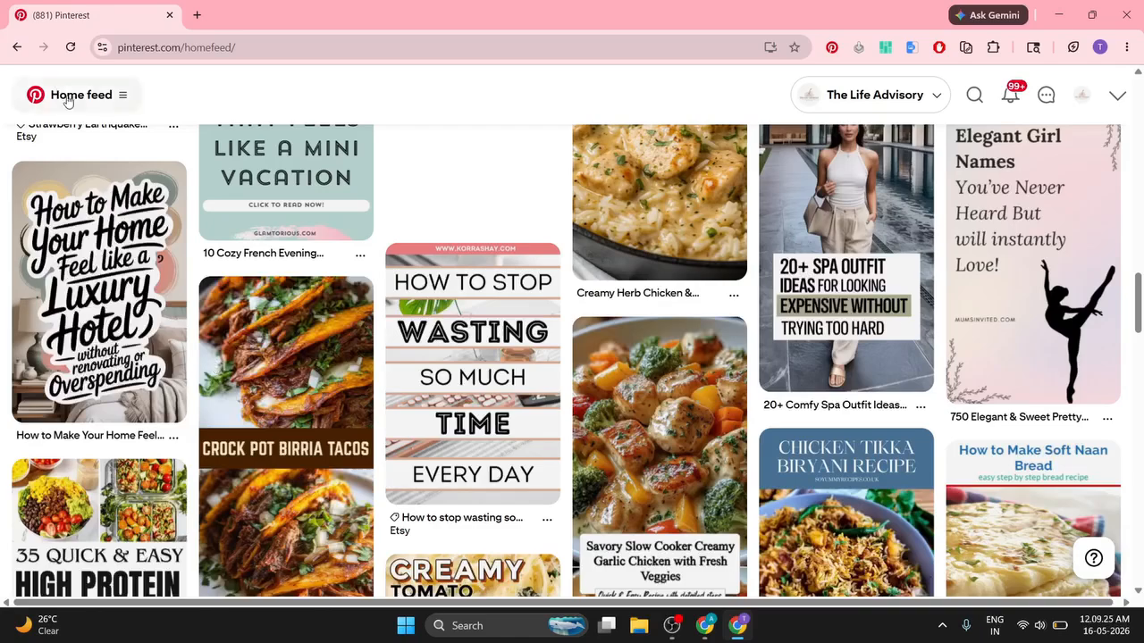
Step: Open Pinterest Trends from the business menu and go to the Search trends keyword table
left_click(116, 97)
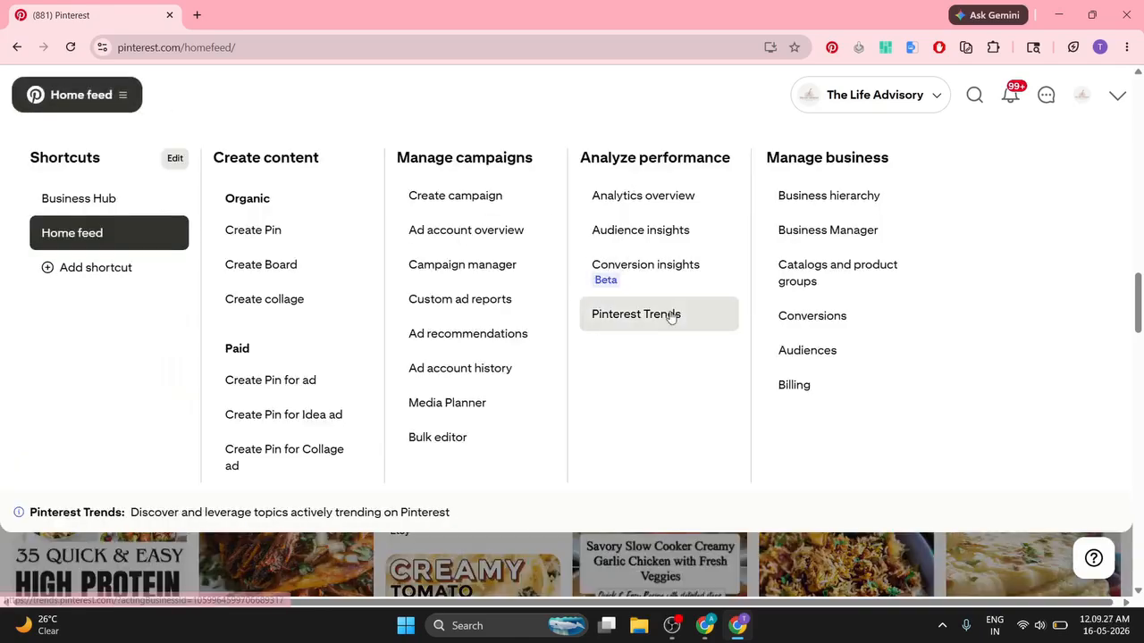
left_click(671, 317)
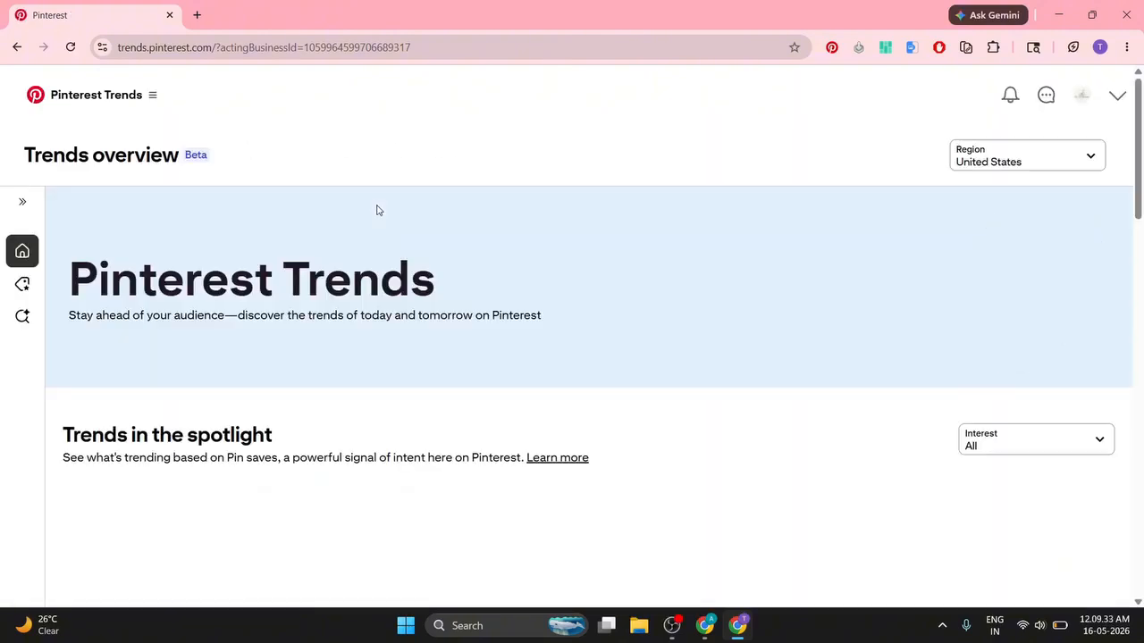
scroll(379, 211, "down", 1)
mouse_move(6, 266)
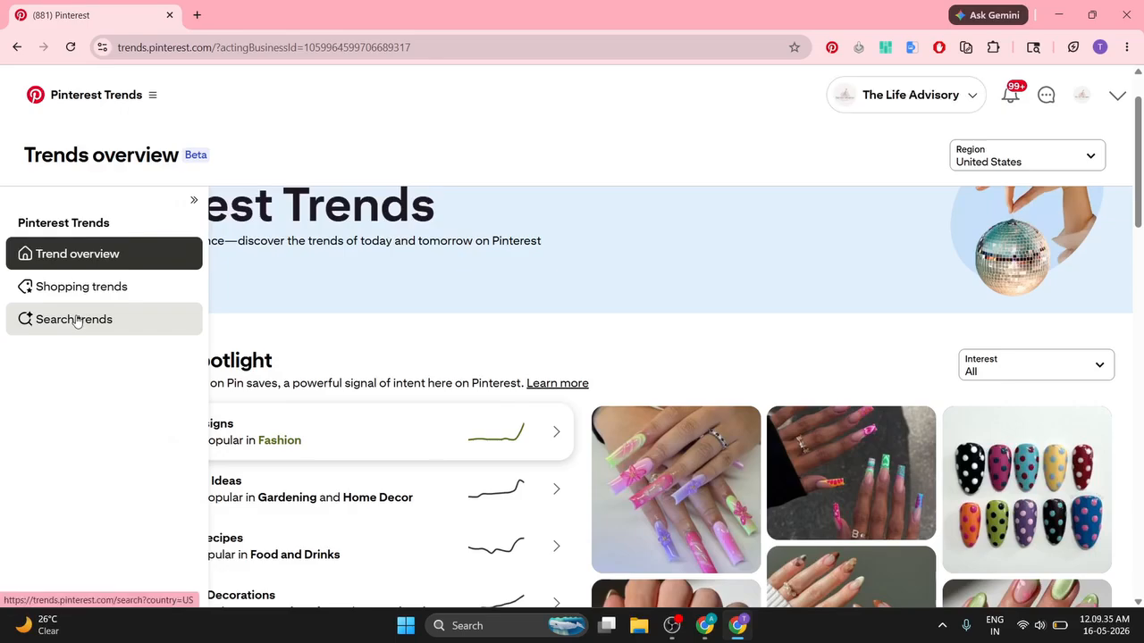
left_click(75, 319)
scroll(92, 307, "down", 3)
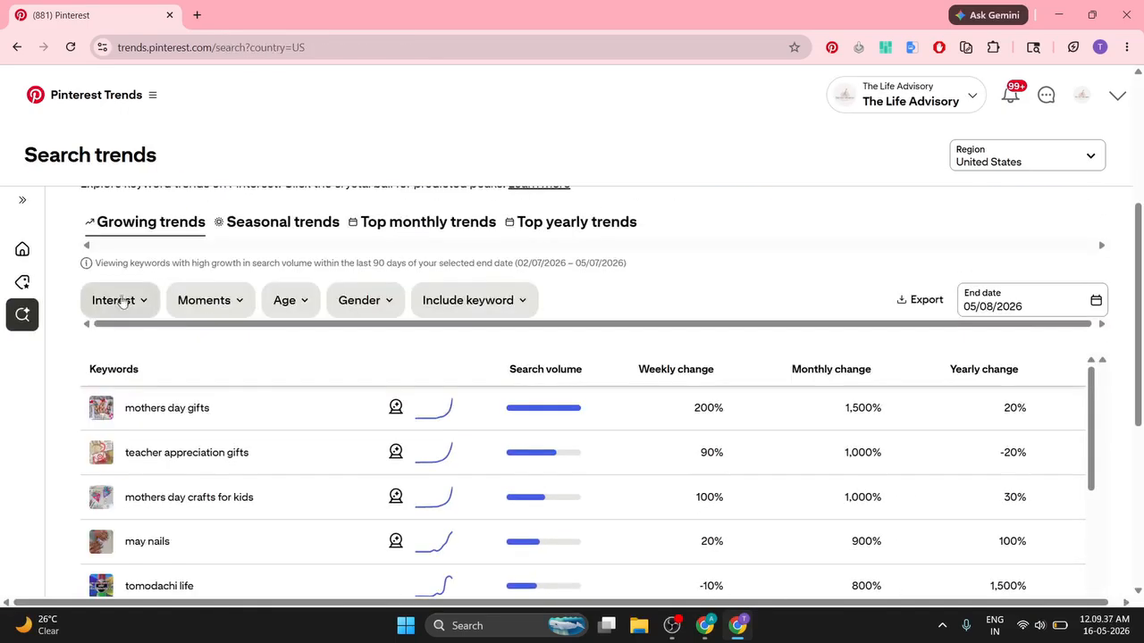
Step: Browse the Interest categories without filtering, dismiss the battery warning, and return to the blog article
left_click(138, 309)
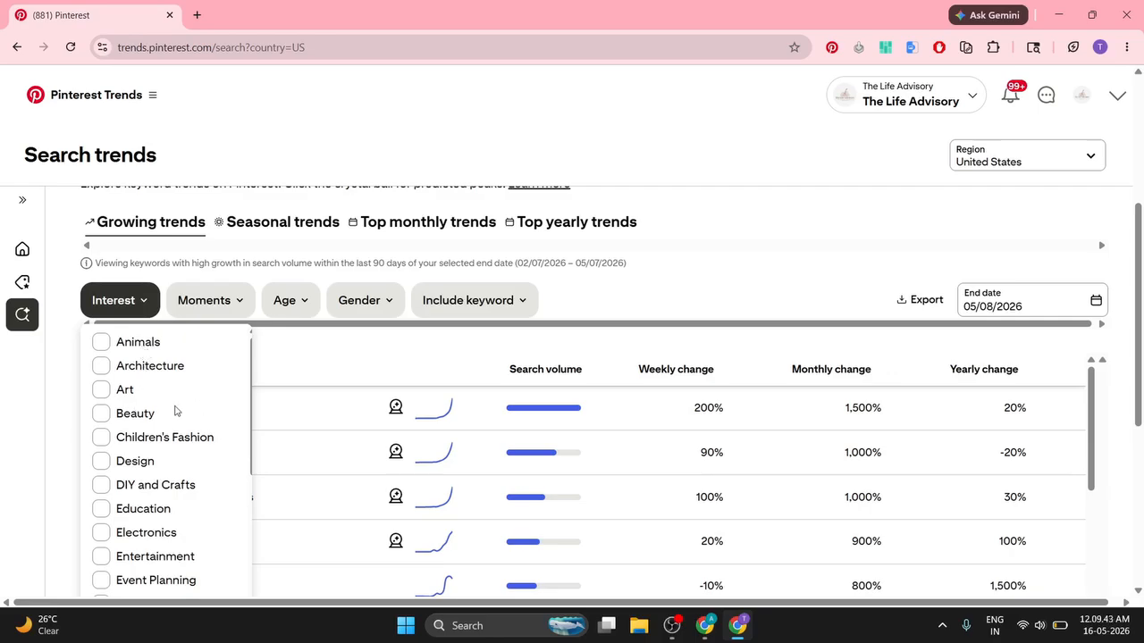
scroll(176, 411, "down", 8)
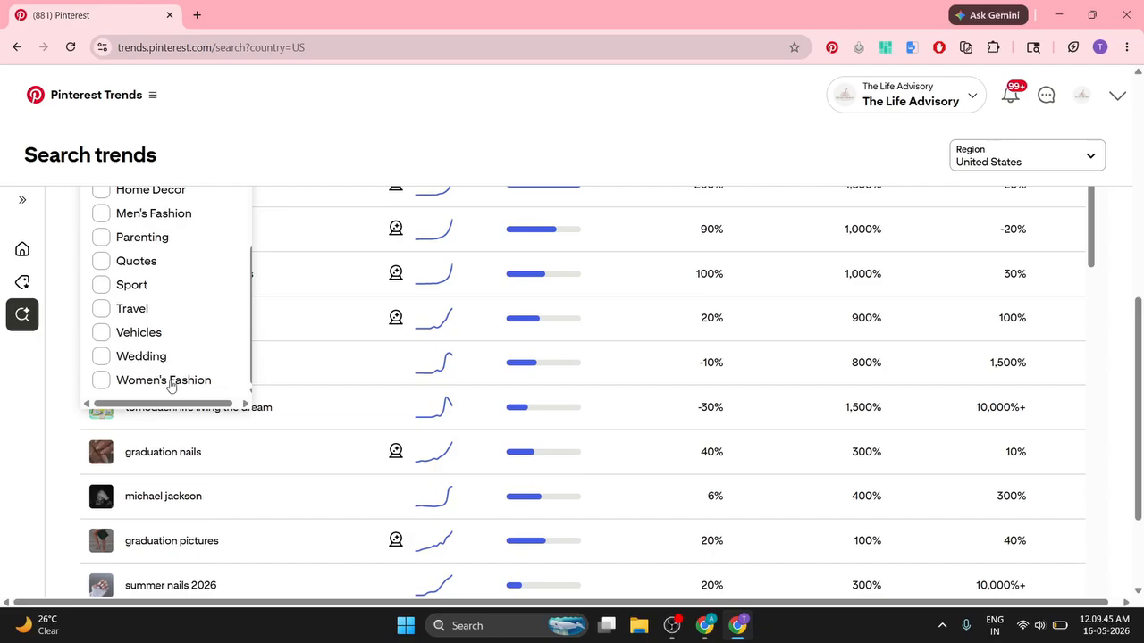
scroll(169, 386, "up", 8)
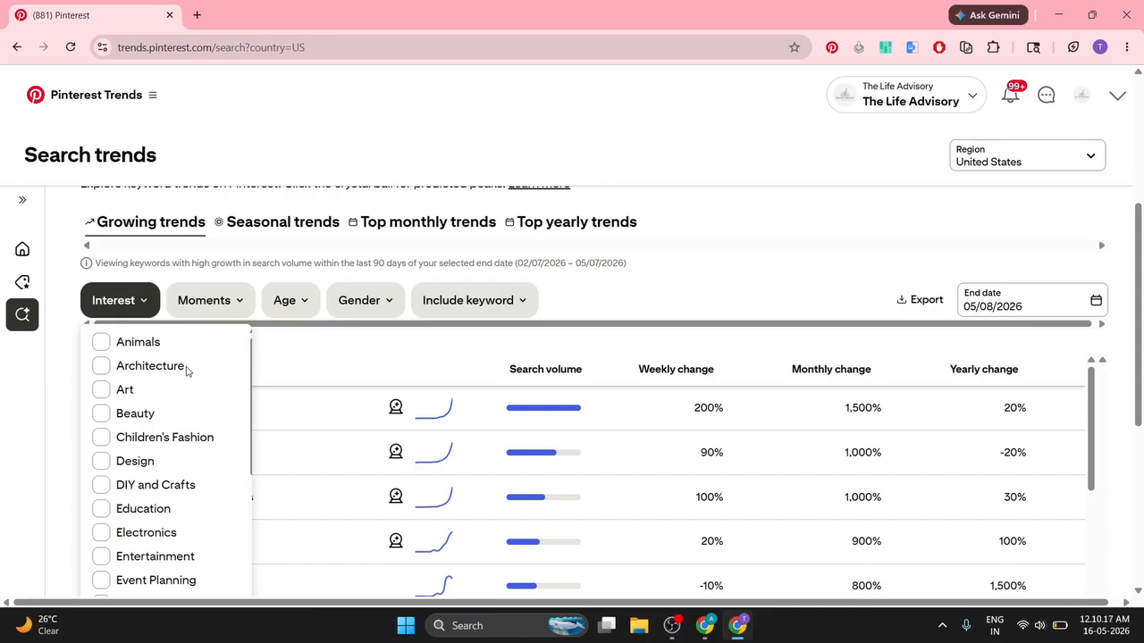
scroll(186, 372, "down", 3)
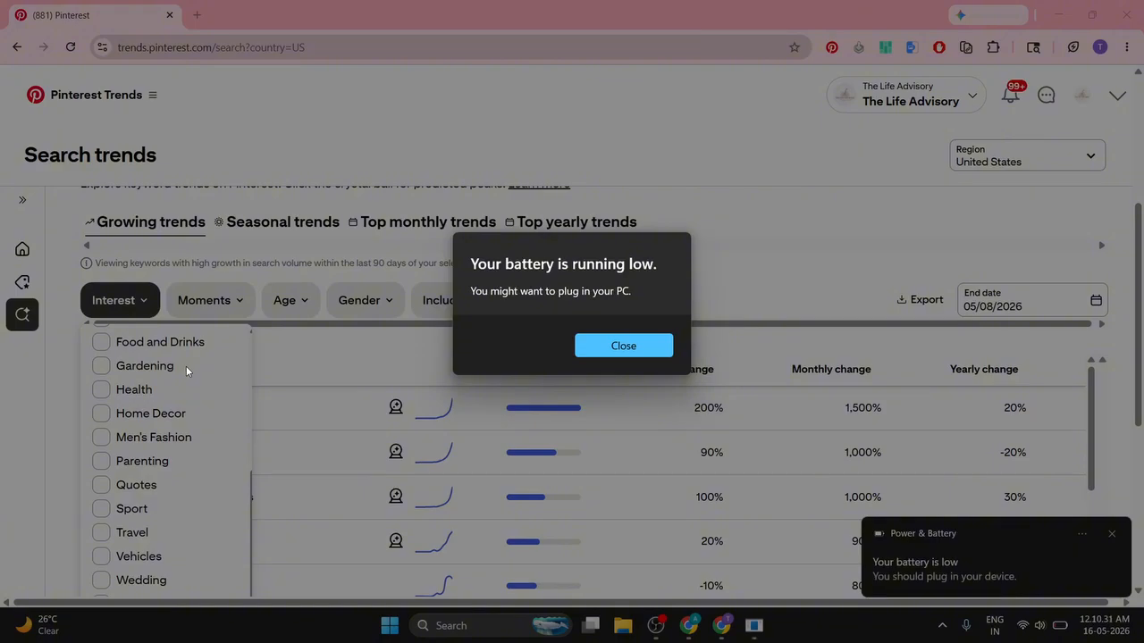
left_click(582, 345)
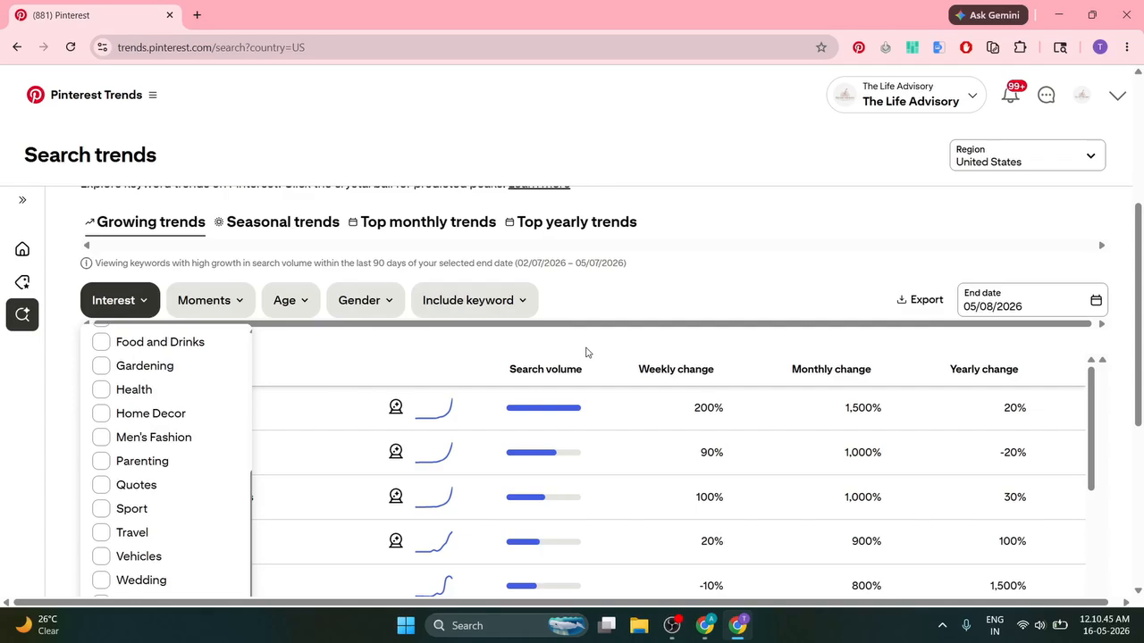
scroll(84, 403, "down", 1)
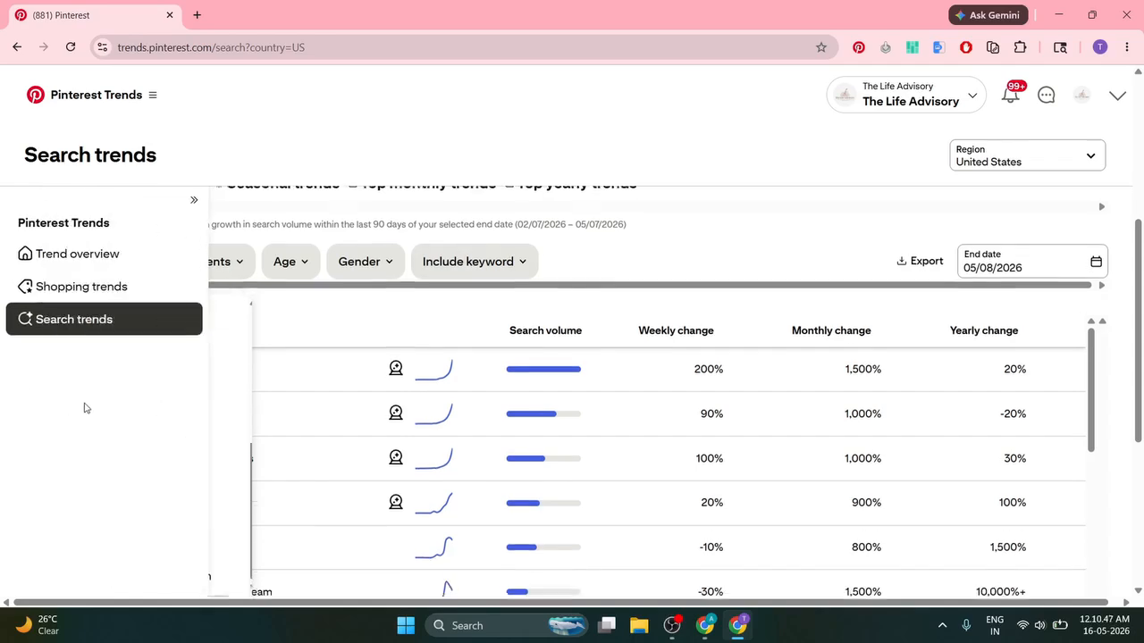
scroll(224, 376, "up", 3)
scroll(191, 370, "down", 3)
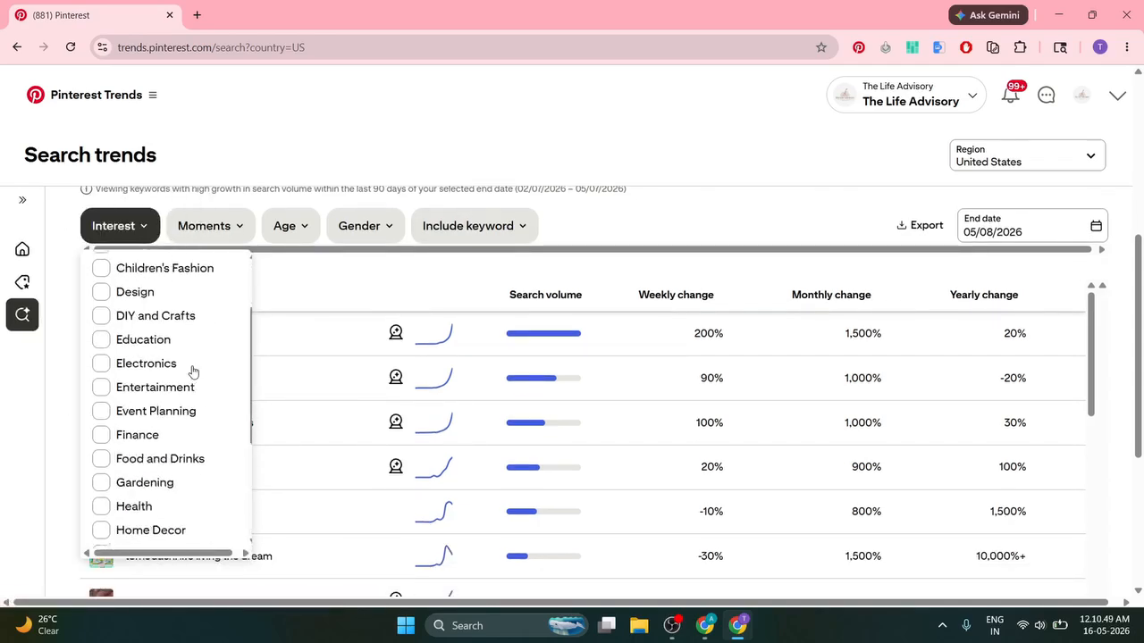
left_click(676, 207)
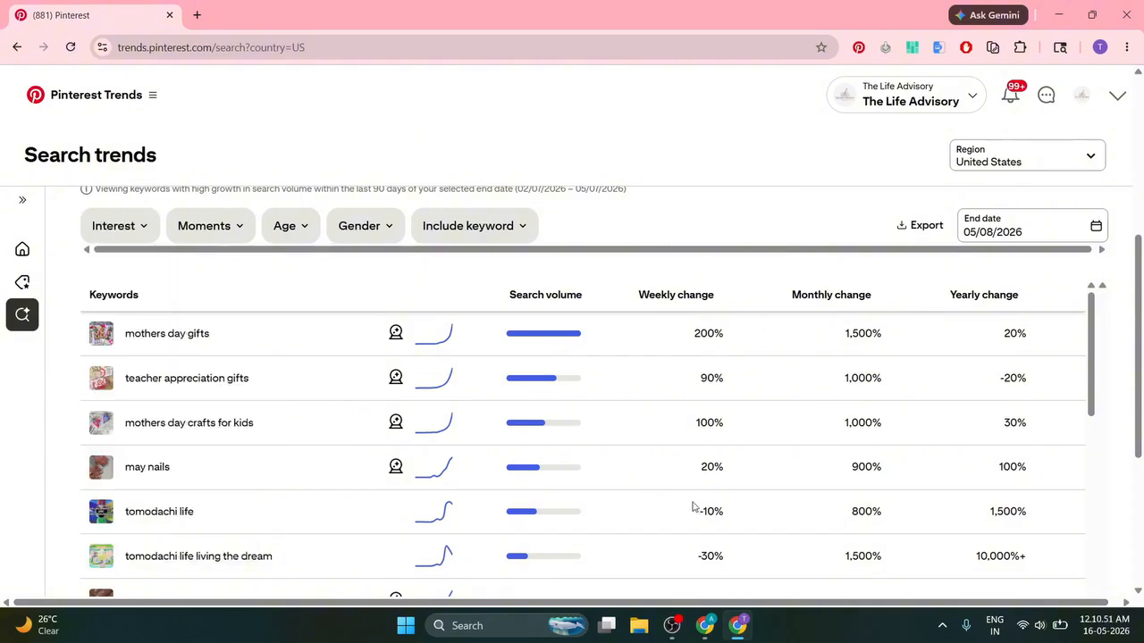
left_click(705, 626)
scroll(592, 338, "down", 2)
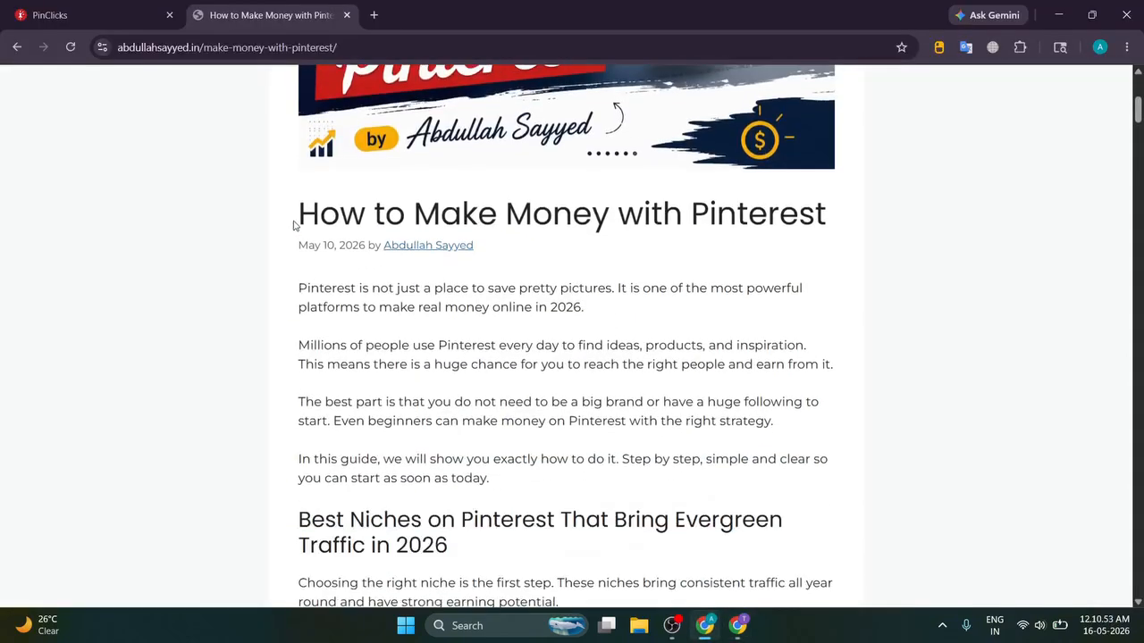
Step: Scroll the article to Best Niches on Pinterest, showing the Home Decor, Food & Recipes and Fashion cards
left_click_drag(296, 226, 839, 224)
left_click(805, 230)
scroll(668, 255, "down", 2)
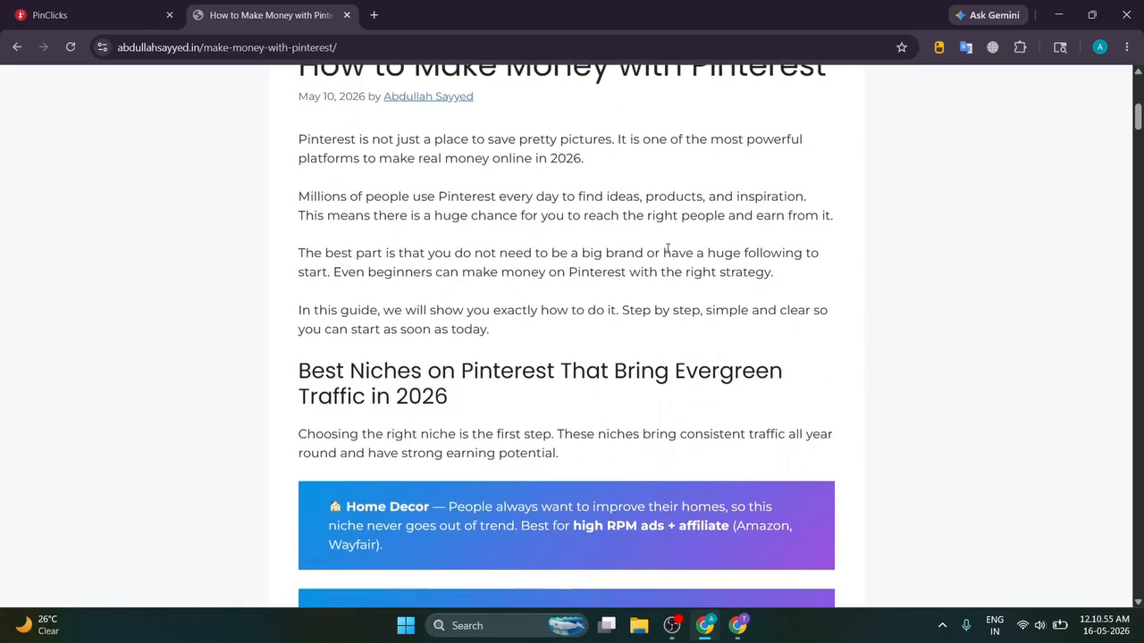
scroll(666, 250, "down", 3)
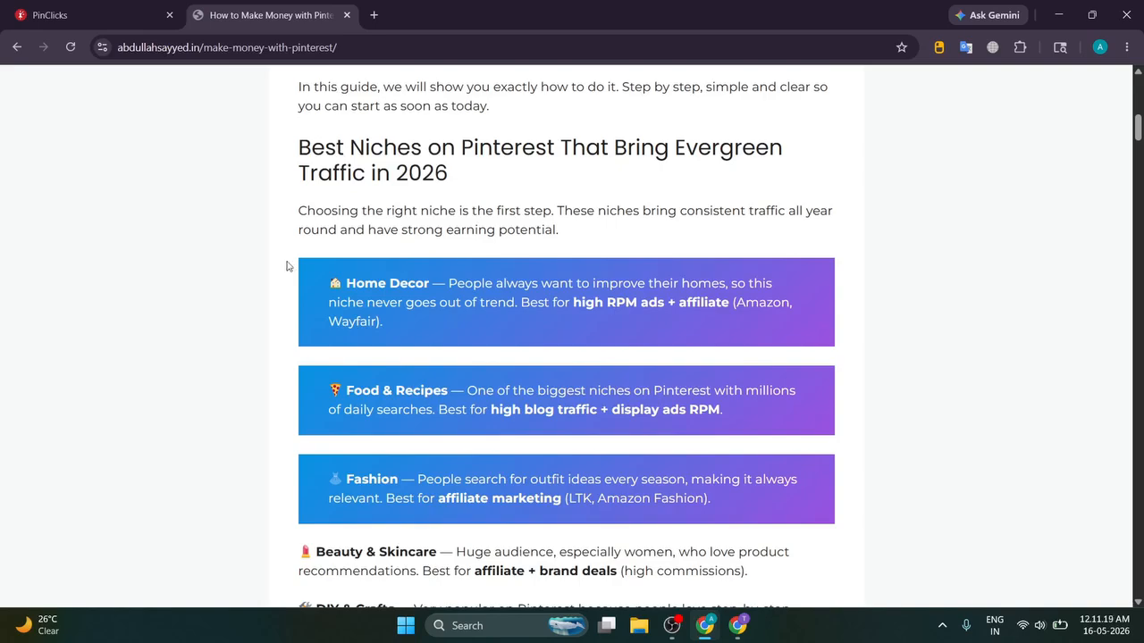
scroll(287, 265, "down", 1)
scroll(287, 265, "up", 4)
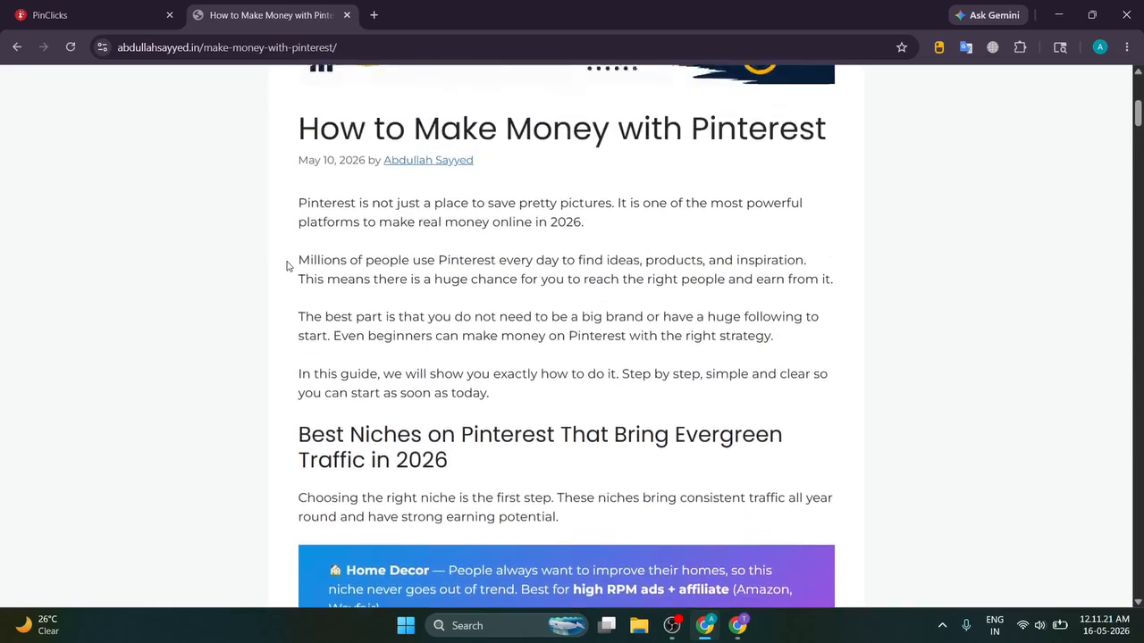
scroll(287, 266, "up", 2)
scroll(287, 266, "down", 4)
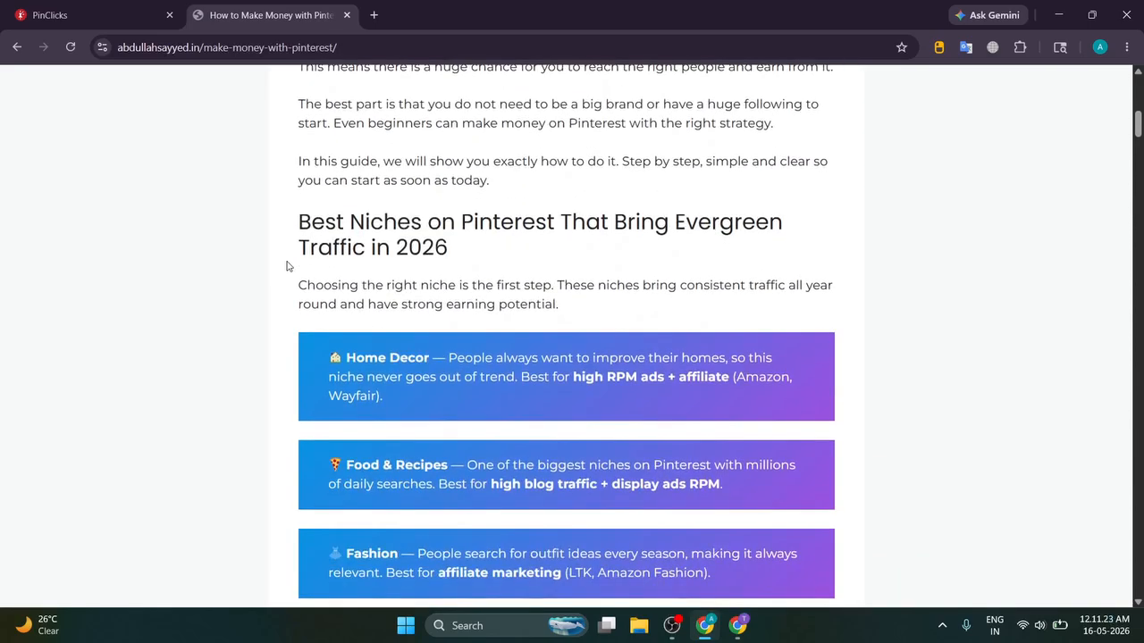
left_click_drag(287, 223, 527, 255)
left_click(533, 254)
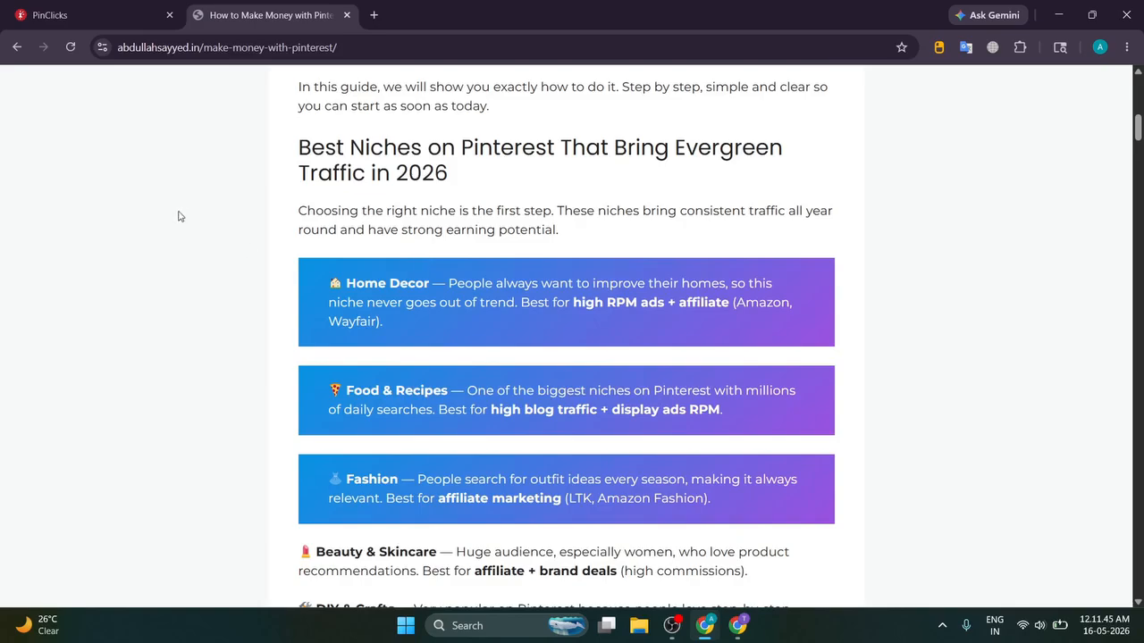
scroll(281, 214, "down", 6)
scroll(279, 213, "up", 6)
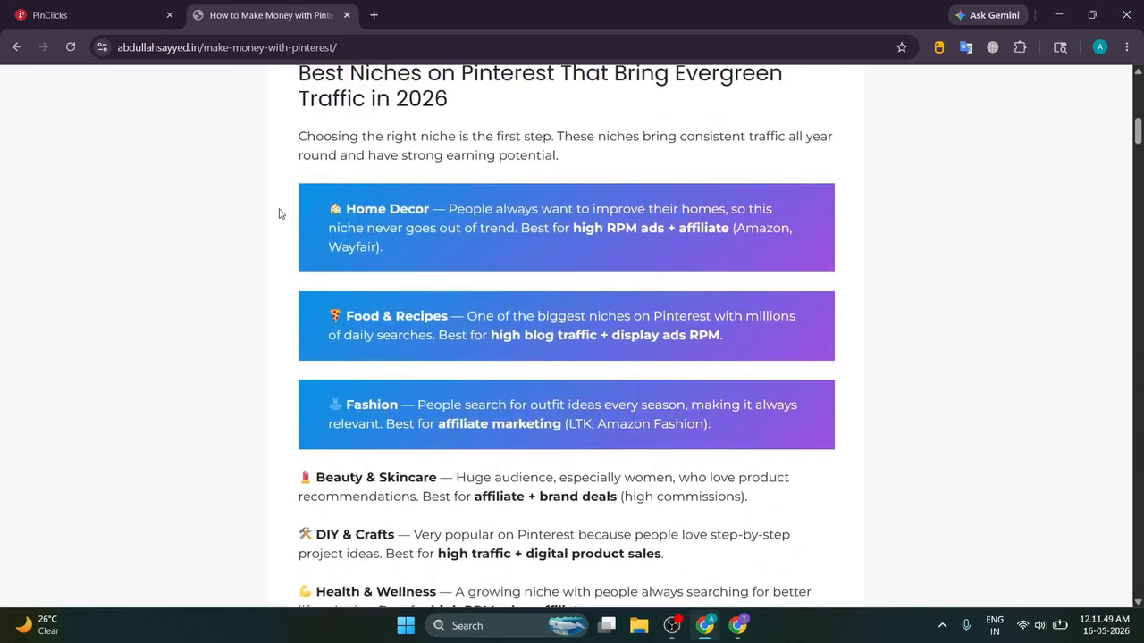
left_click_drag(294, 187, 762, 444)
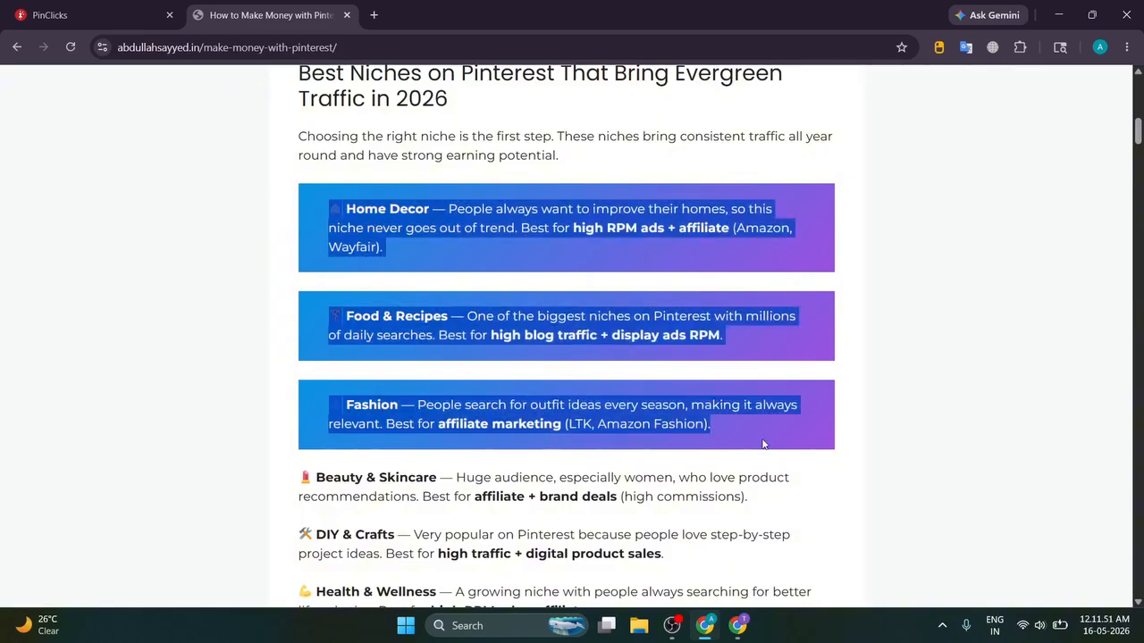
left_click(766, 441)
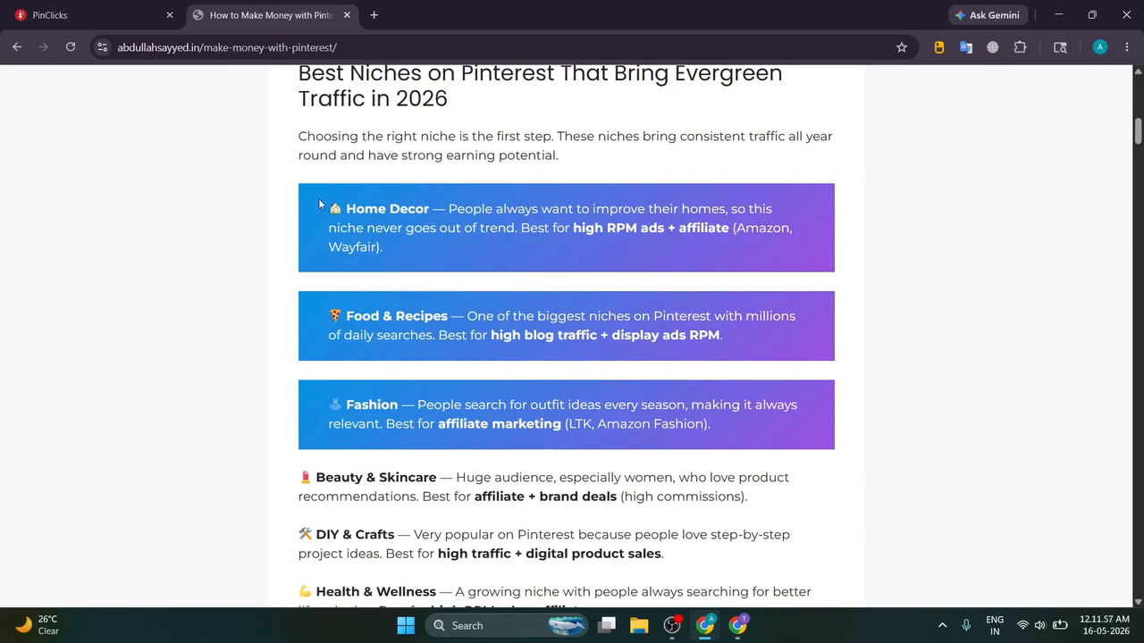
left_click_drag(319, 204, 441, 256)
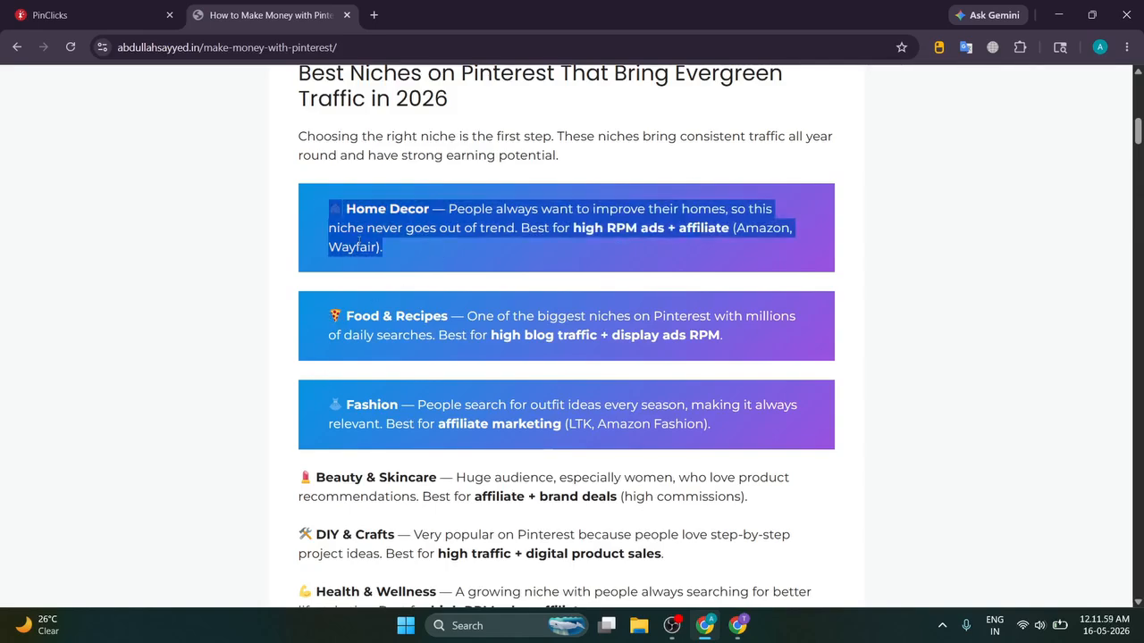
left_click_drag(323, 204, 404, 242)
left_click(404, 242)
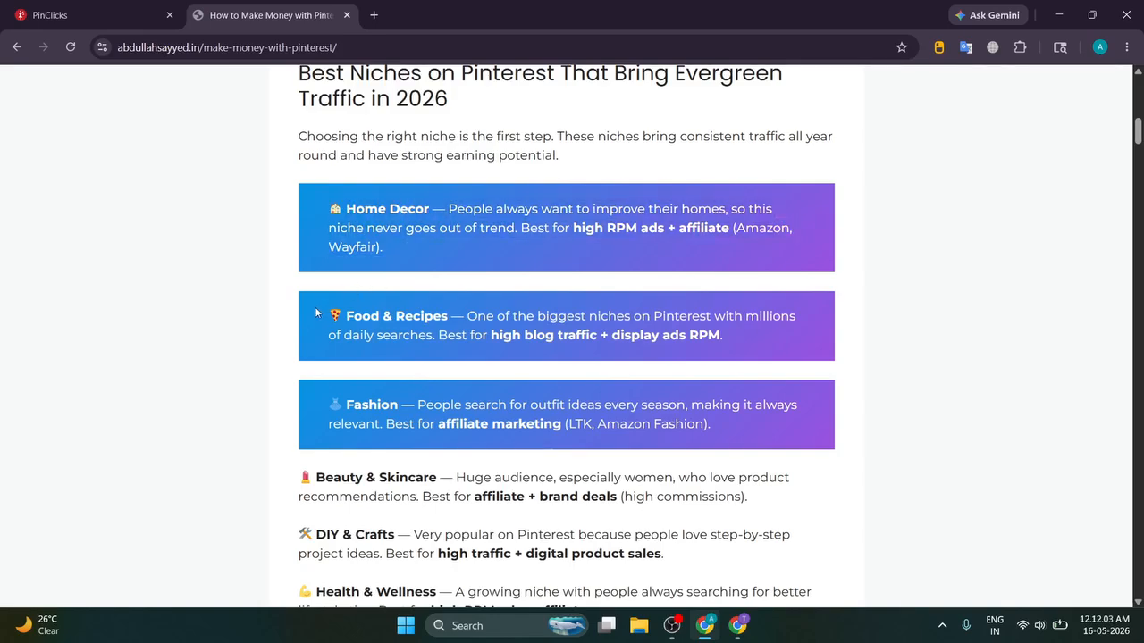
left_click_drag(320, 311, 777, 355)
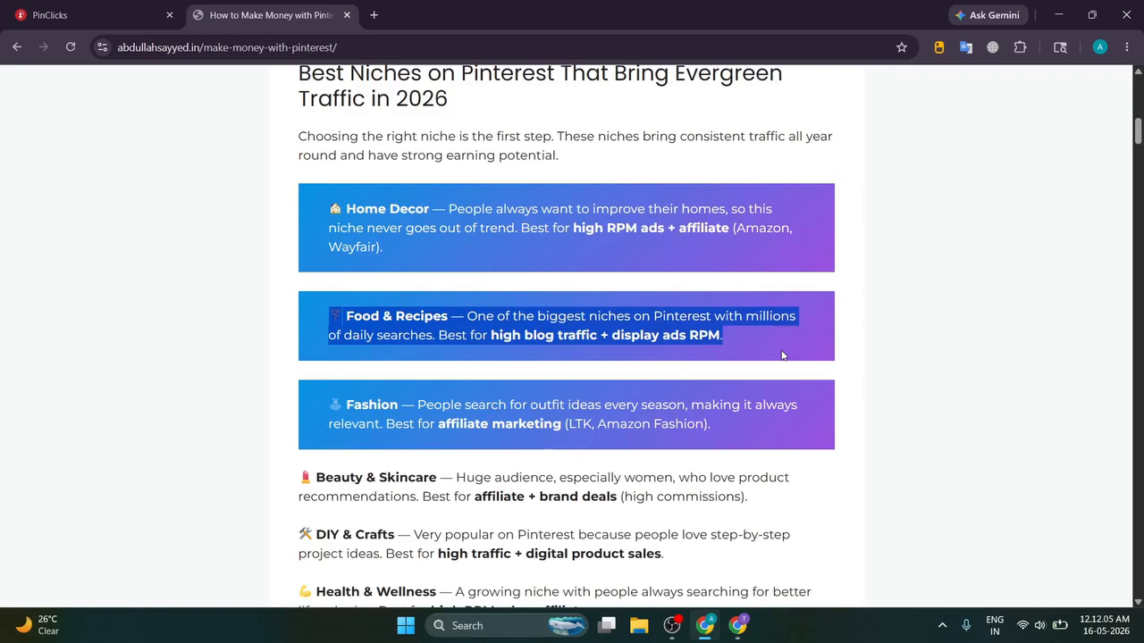
left_click(782, 355)
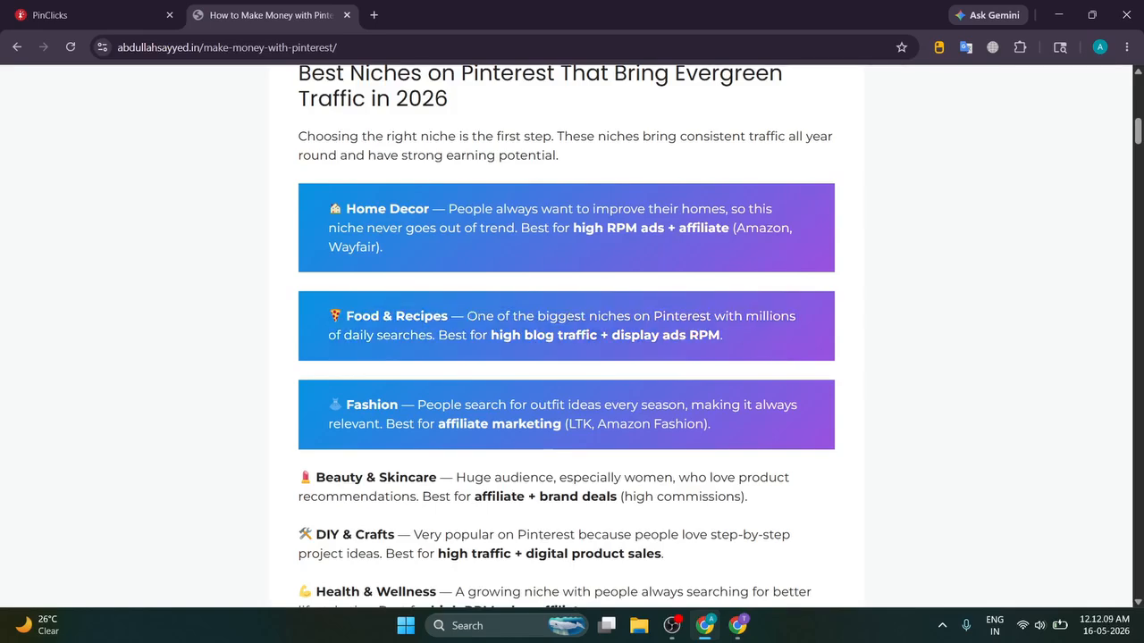
mouse_move(330, 315)
left_mouse_down()
mouse_move(765, 344)
mouse_move(319, 316)
left_mouse_up()
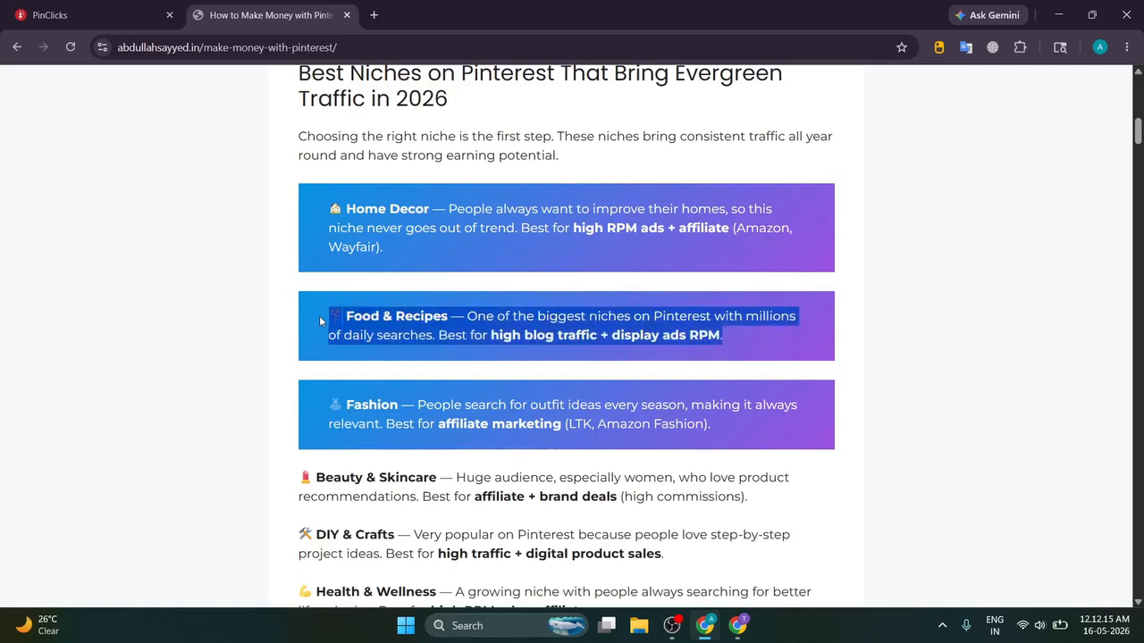
left_click(319, 315)
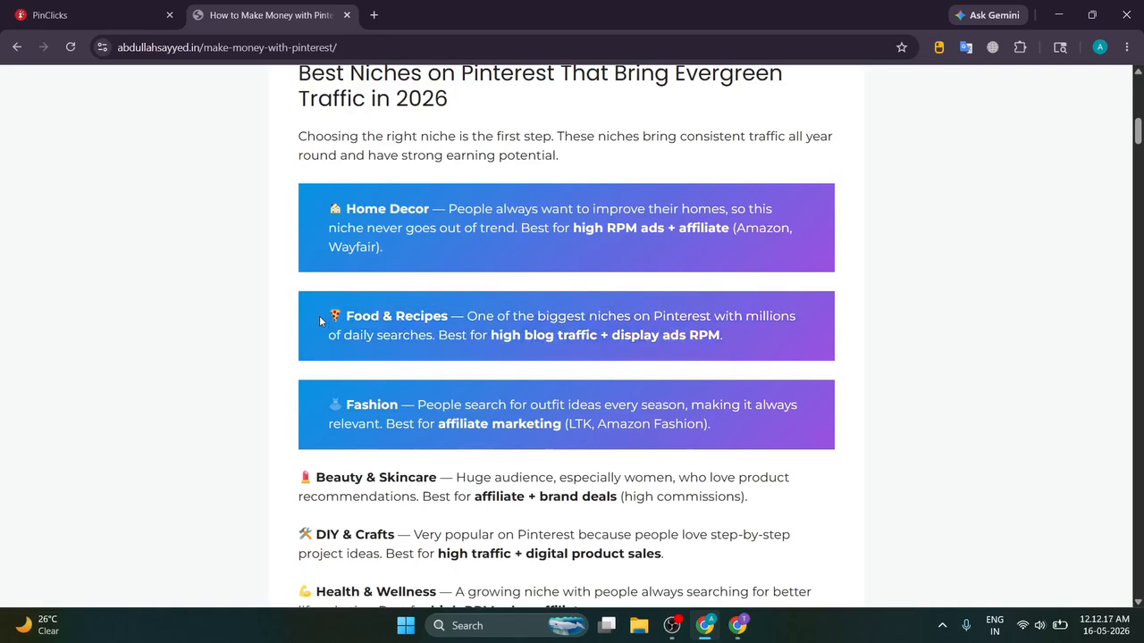
left_click_drag(321, 320, 507, 313)
left_click(764, 351)
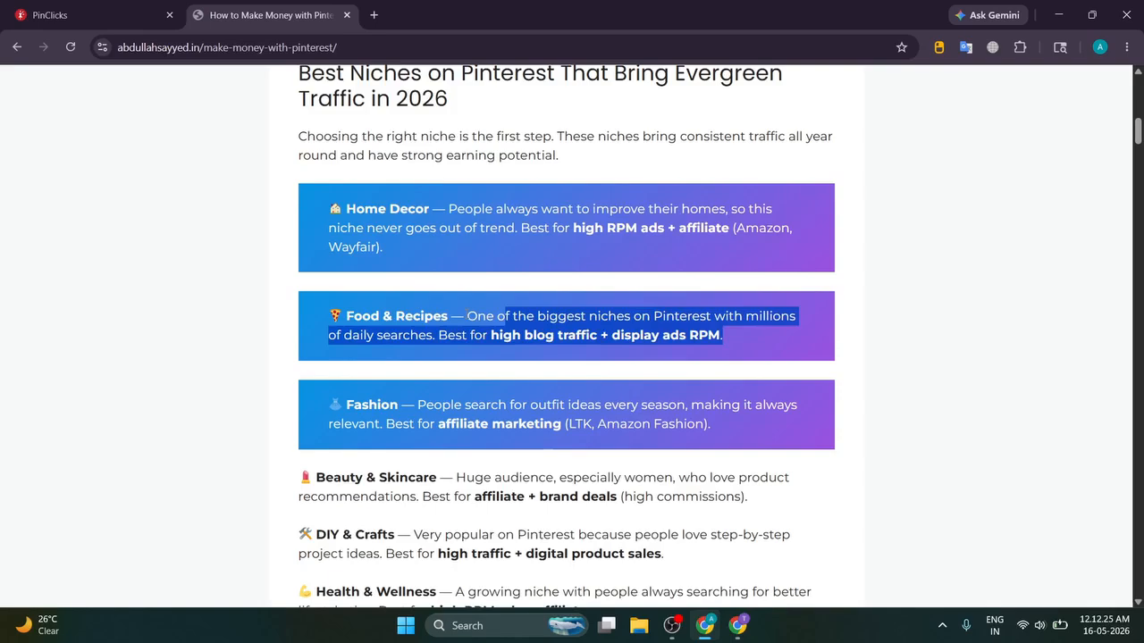
scroll(349, 324, "down", 1)
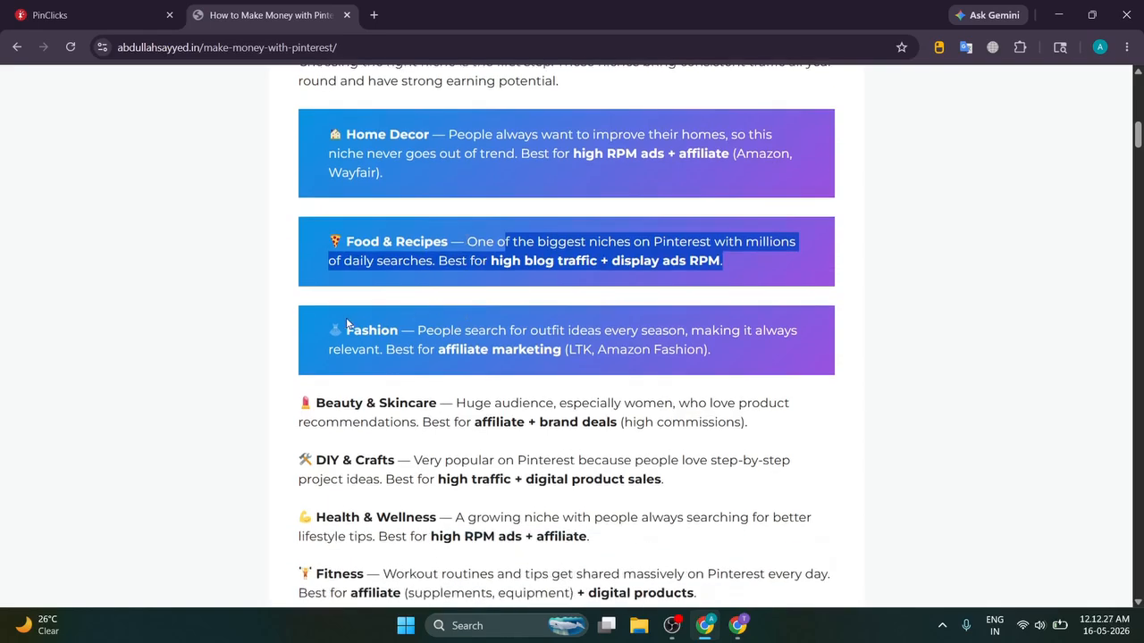
left_click(348, 323)
left_click_drag(311, 324, 740, 349)
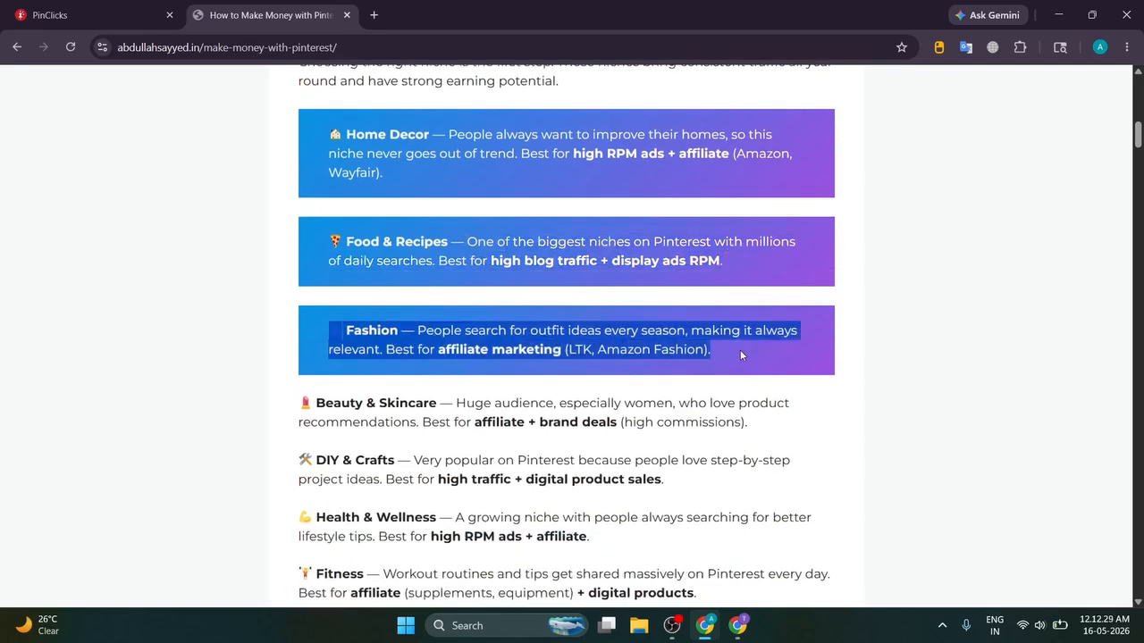
left_click(740, 350)
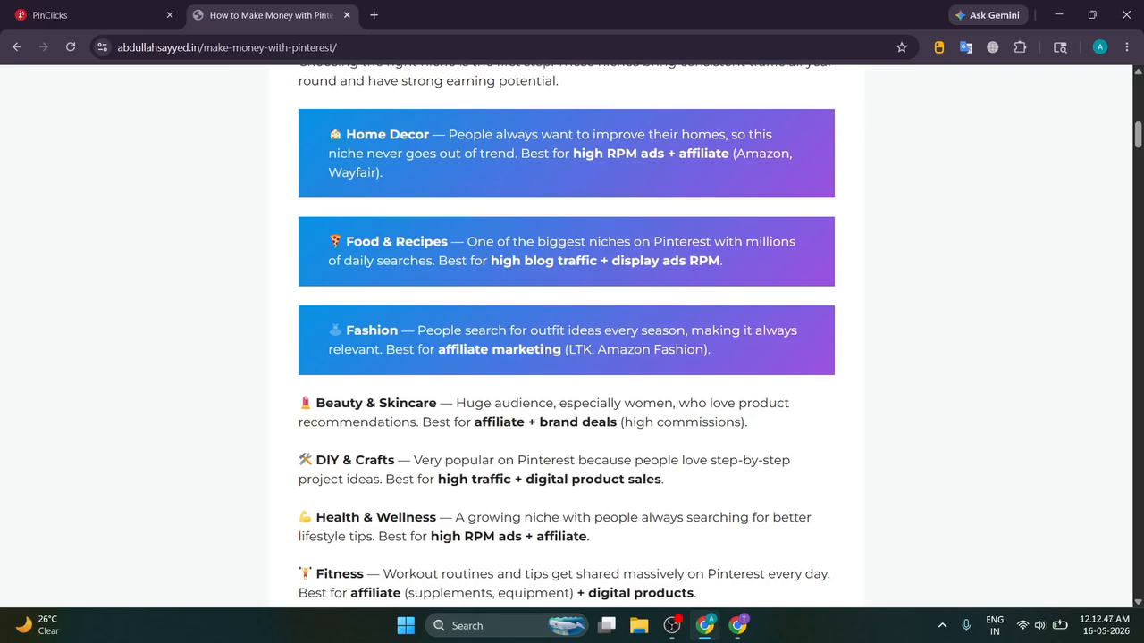
Step: Read through 'Why We Are Choosing Fashion as Our Niche', highlighting its key paragraphs
scroll(546, 348, "down", 3)
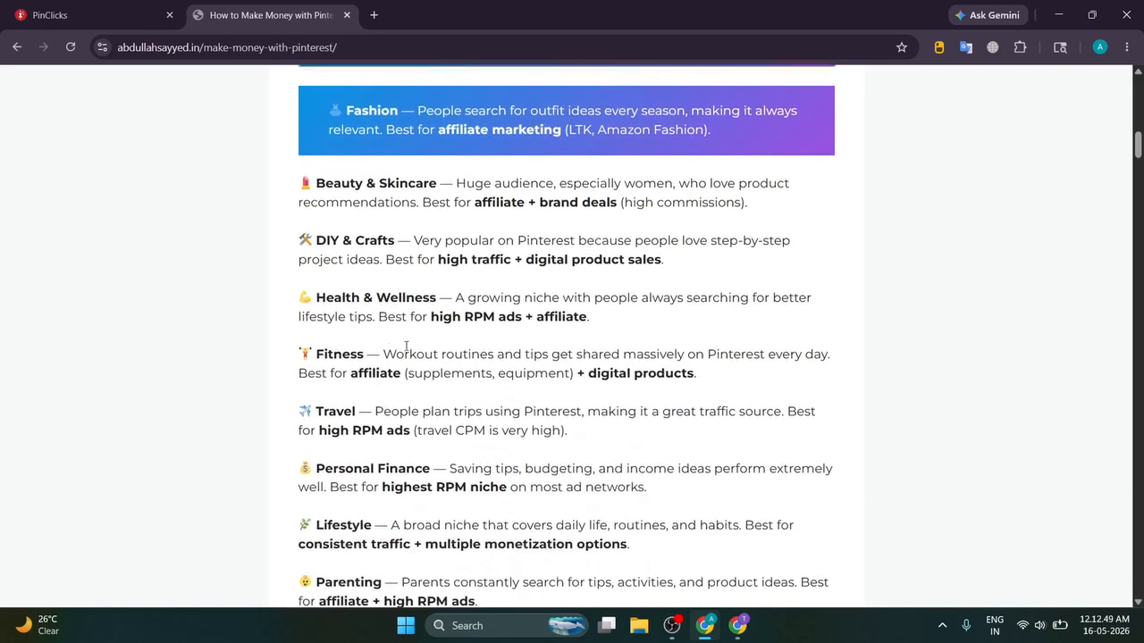
scroll(304, 333, "down", 6)
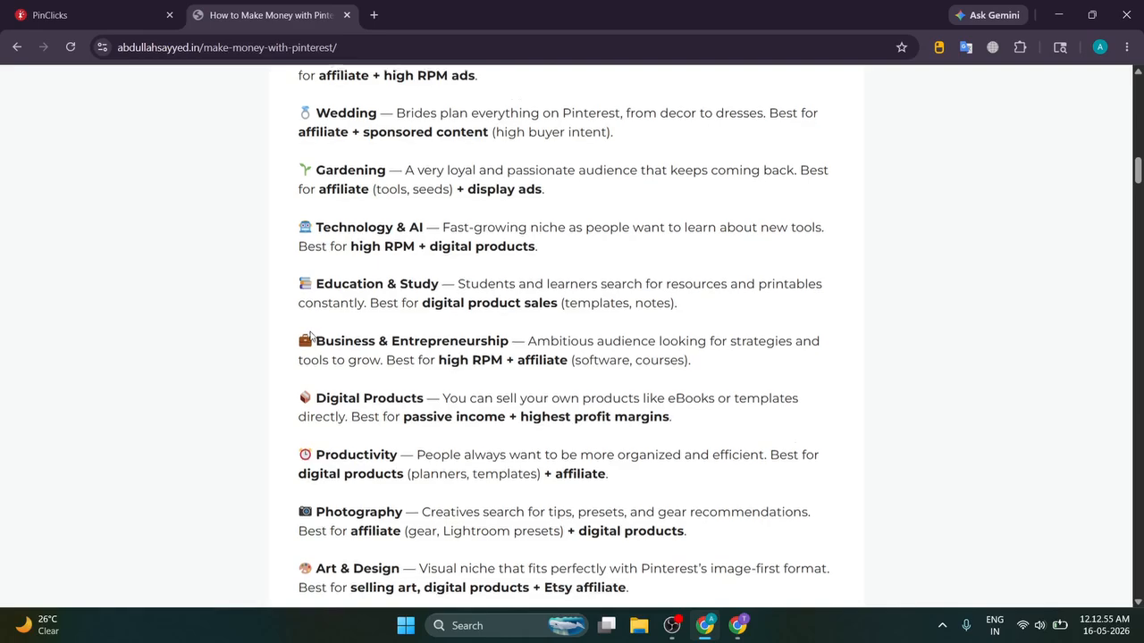
scroll(310, 336, "down", 4)
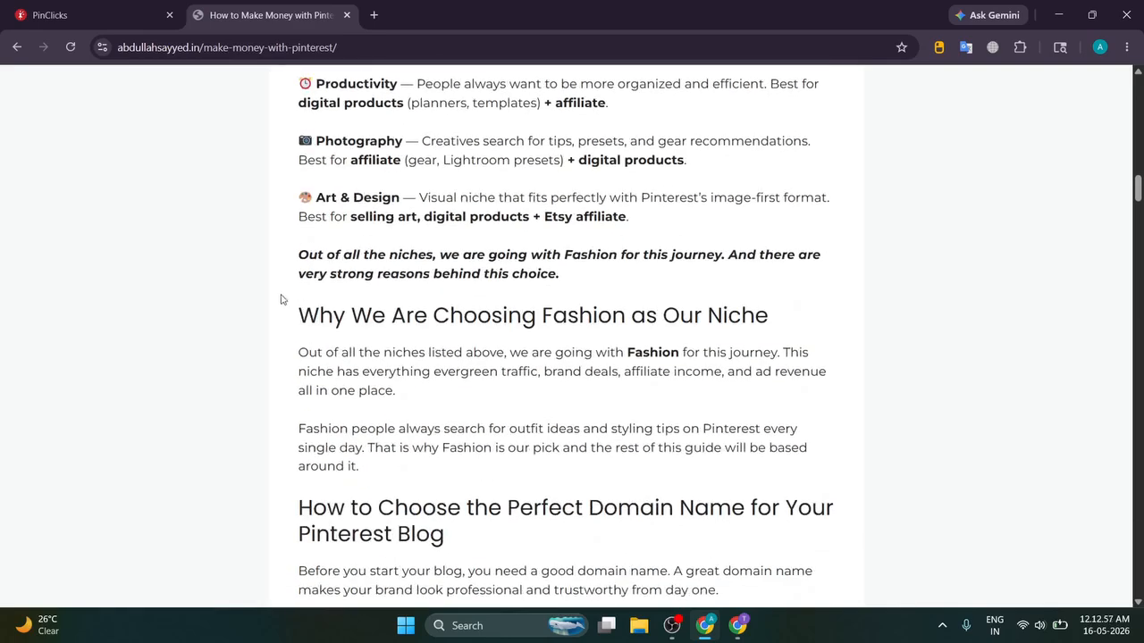
left_click_drag(270, 306, 526, 396)
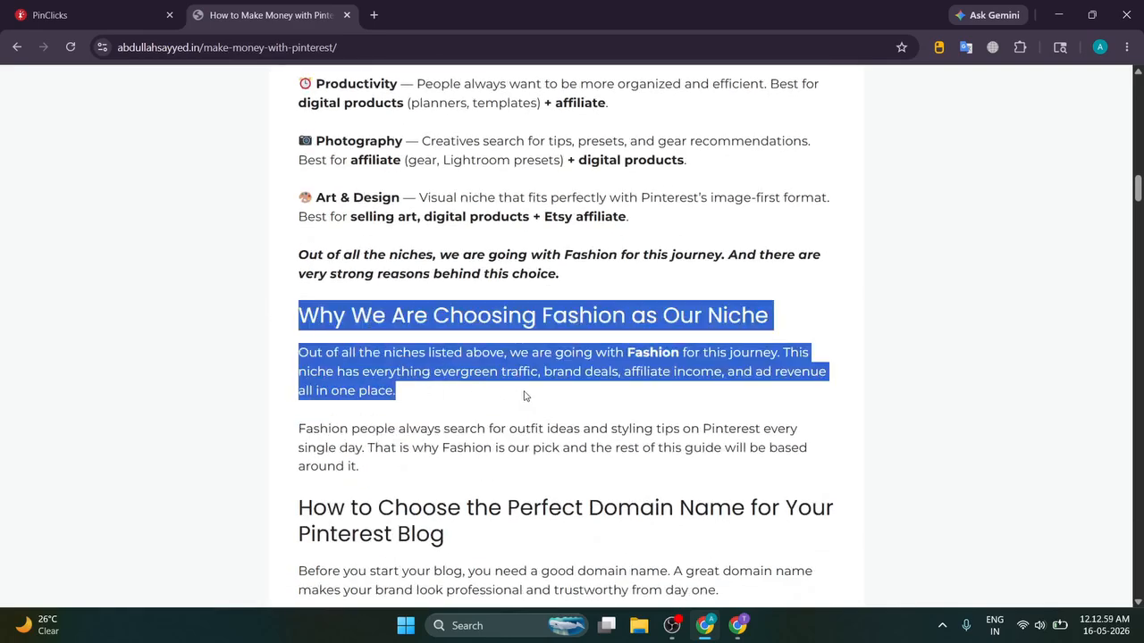
left_click(601, 367)
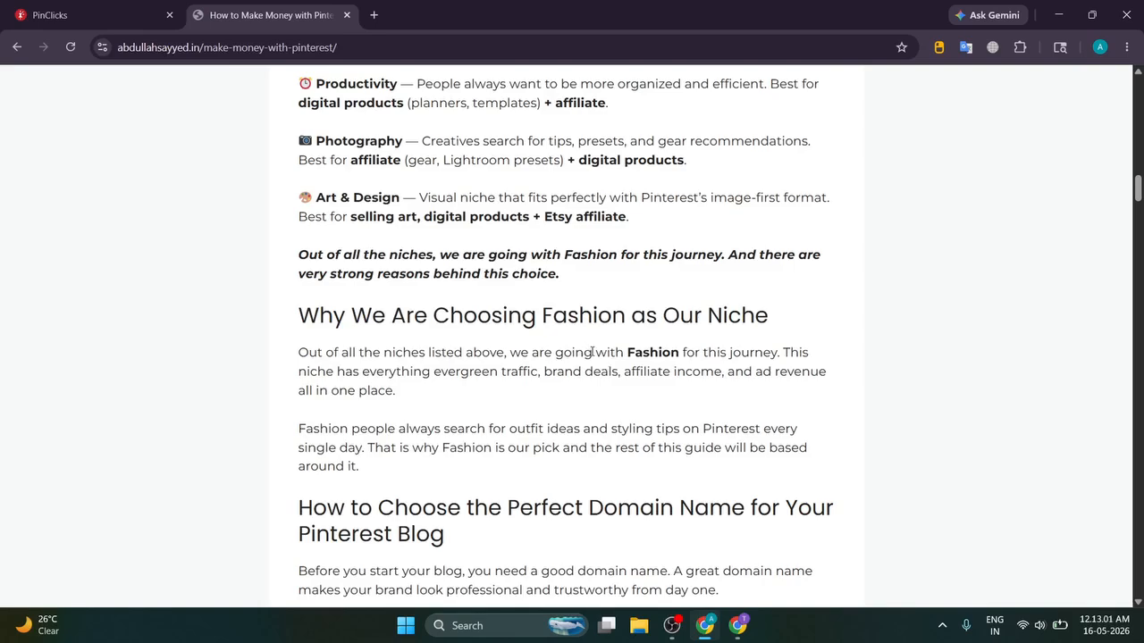
left_click_drag(591, 351, 761, 351)
left_click(777, 351)
scroll(776, 351, "down", 1)
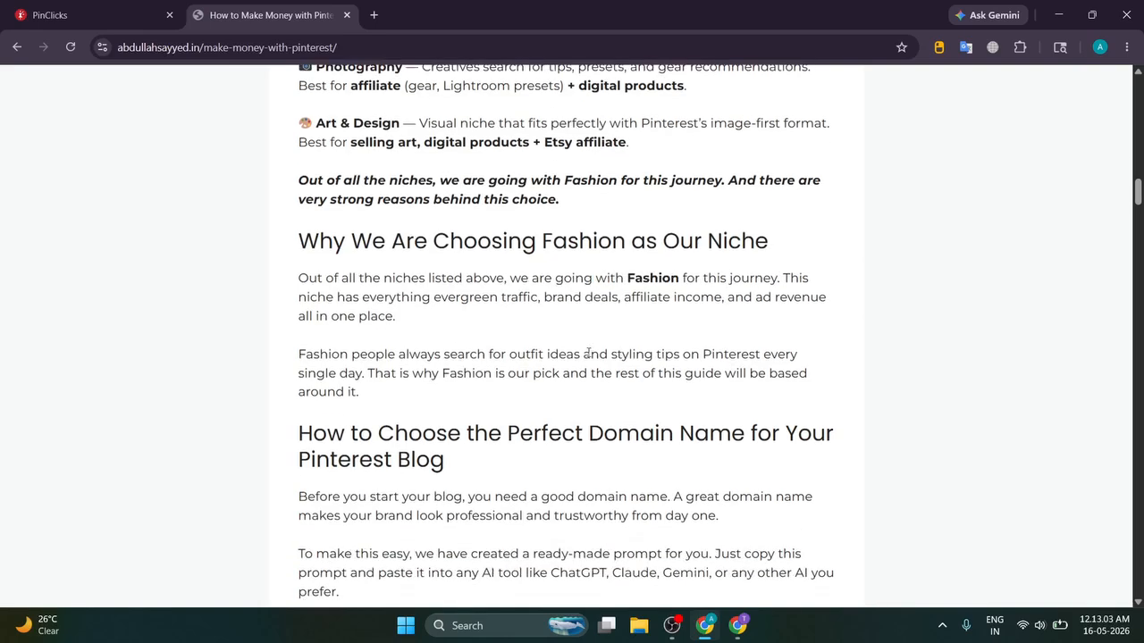
left_click_drag(300, 354, 396, 405)
left_click(406, 405)
scroll(406, 405, "down", 1)
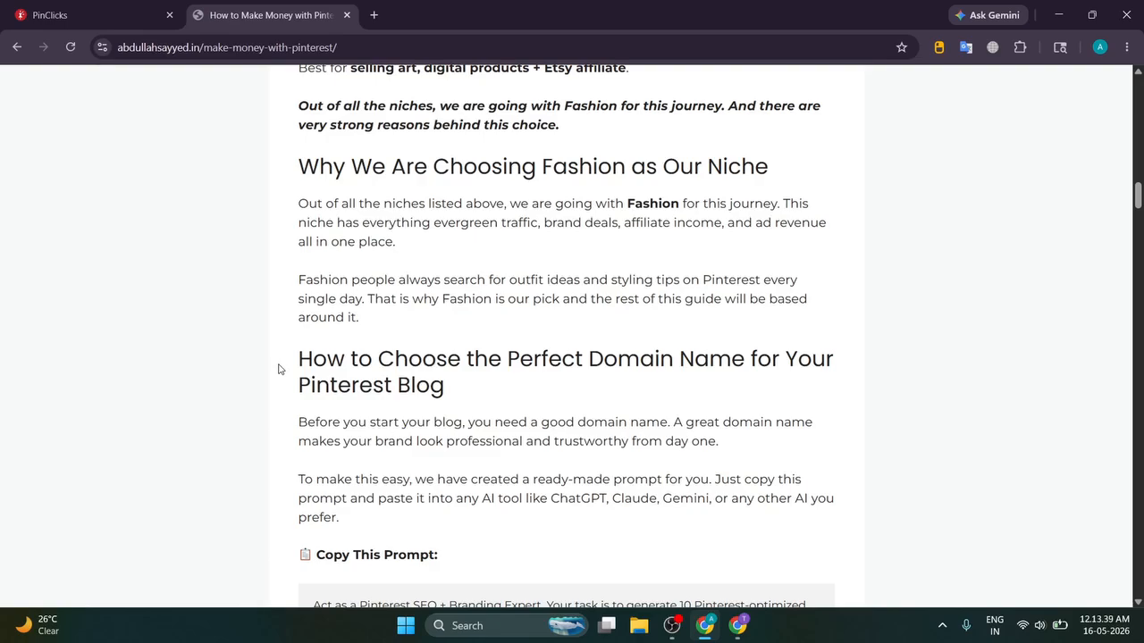
Step: Open ChatGPT in a new tab and start a fresh conversation
left_click(373, 14)
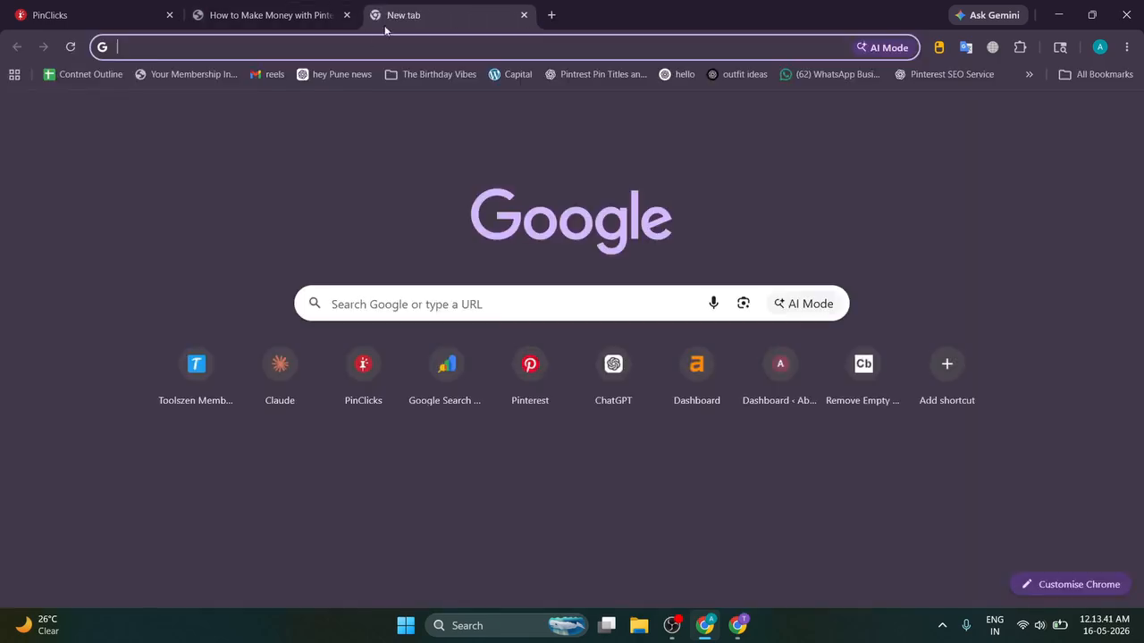
left_click(335, 74)
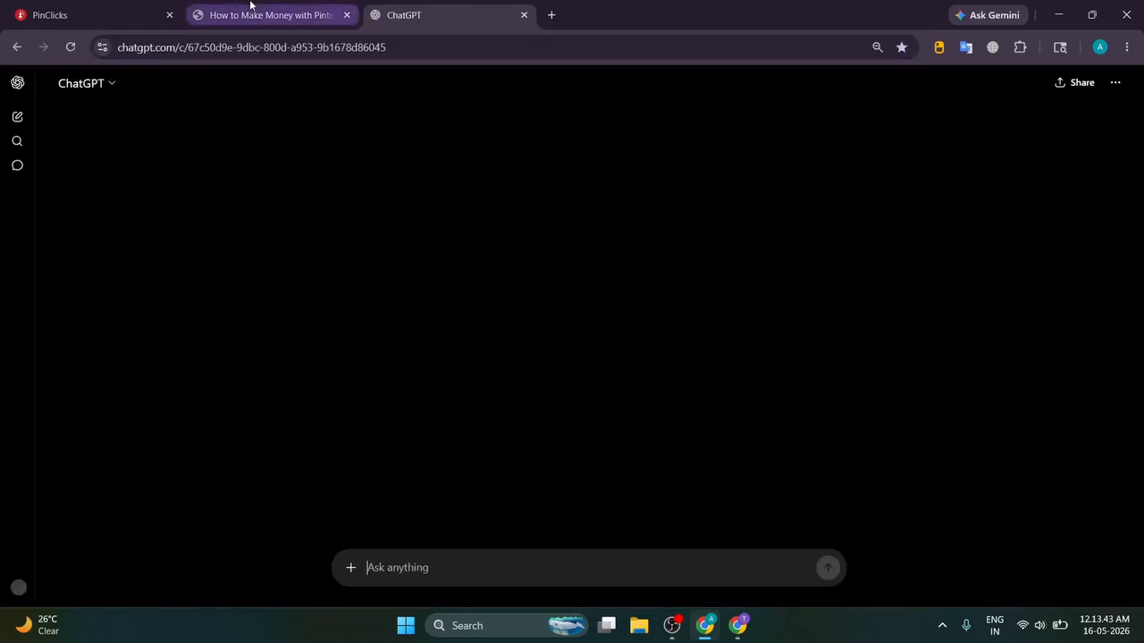
left_click(17, 116)
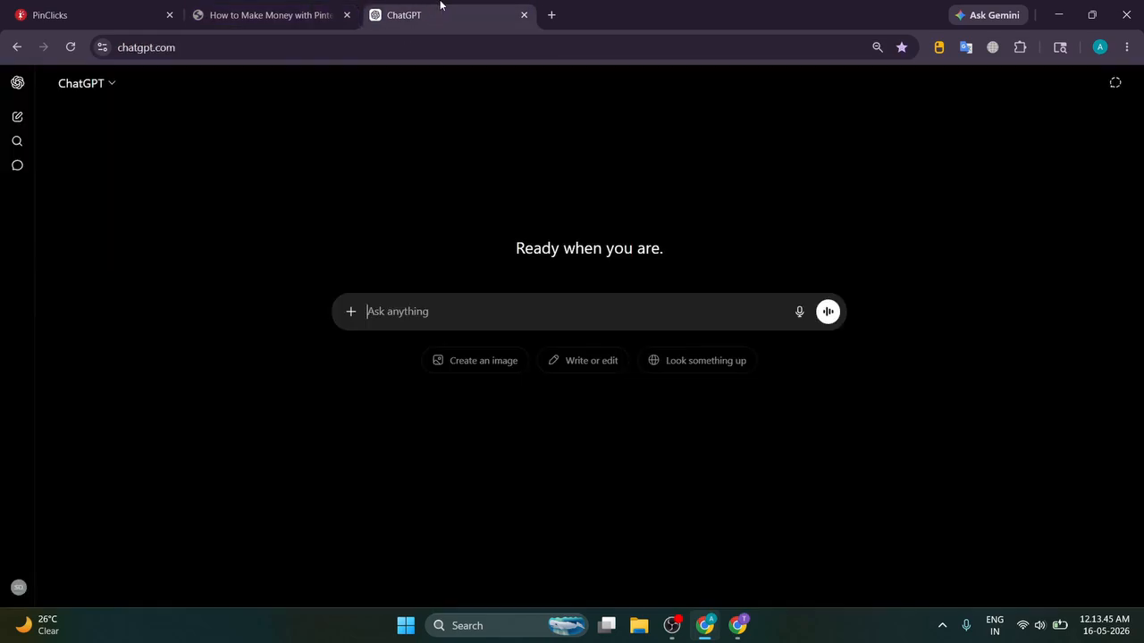
Step: Copy the domain-name prompt from the blog article
left_click(284, 9)
scroll(295, 259, "down", 2)
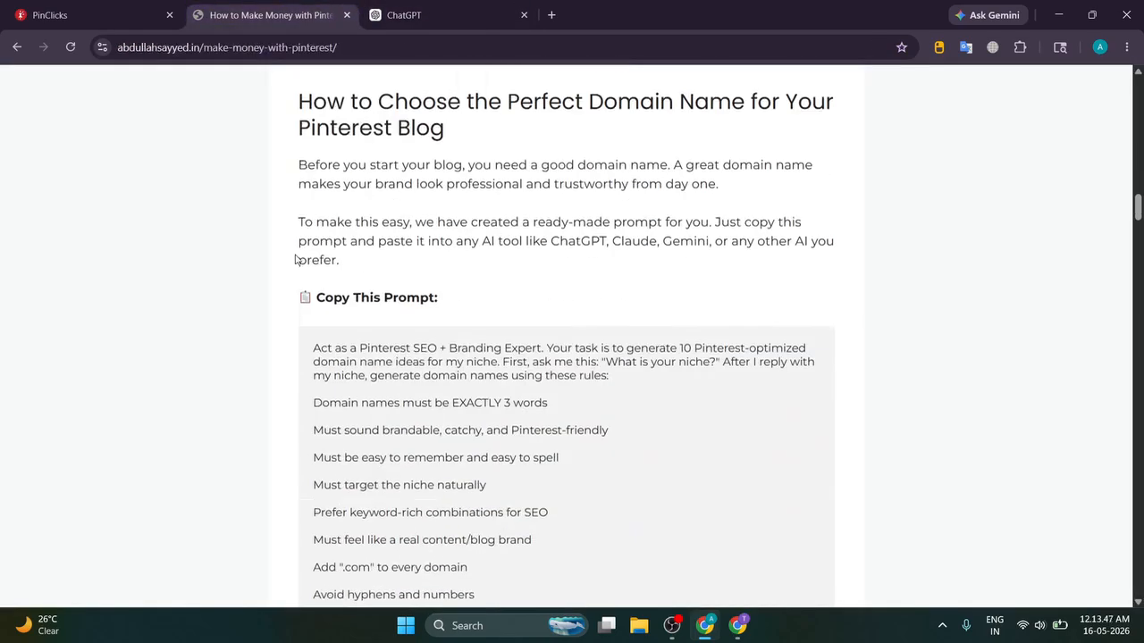
scroll(295, 259, "down", 1)
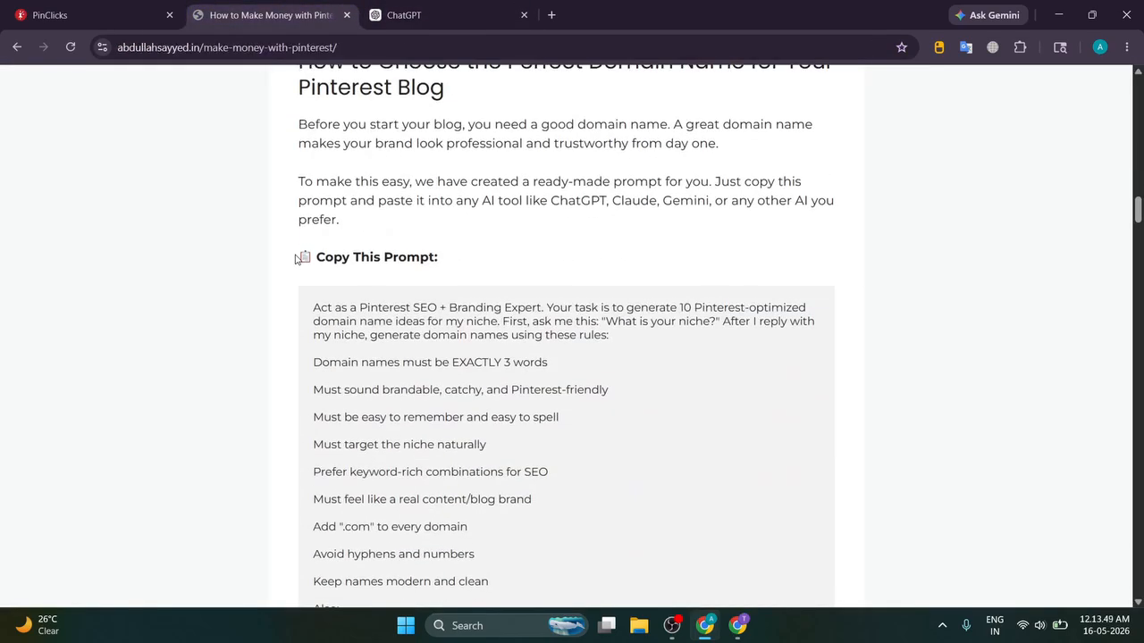
scroll(297, 259, "down", 2)
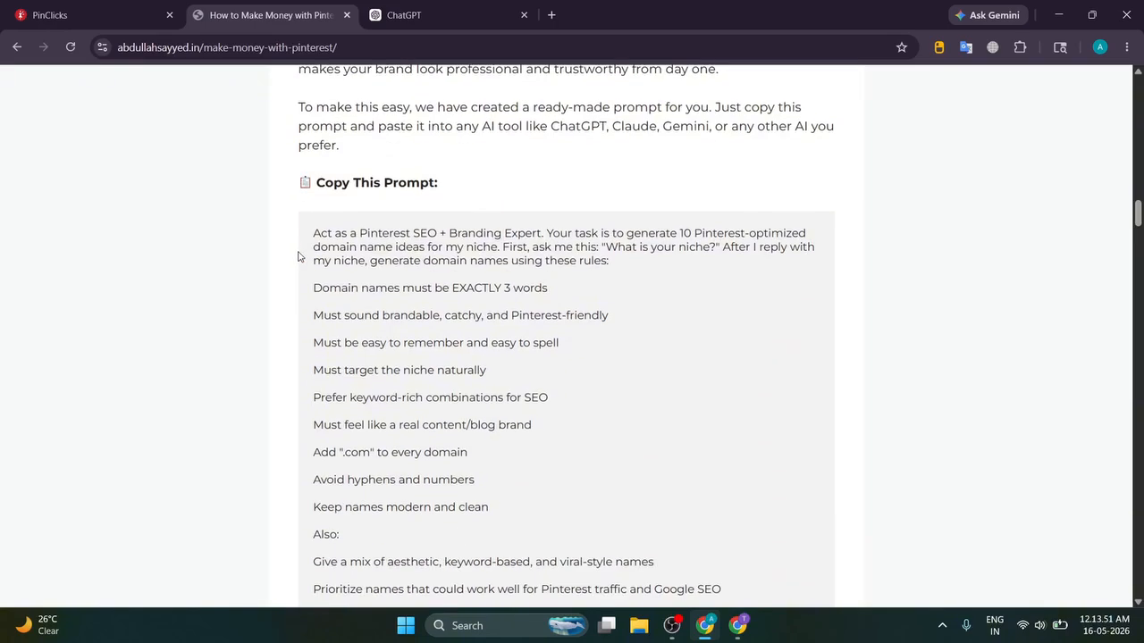
scroll(299, 256, "down", 2)
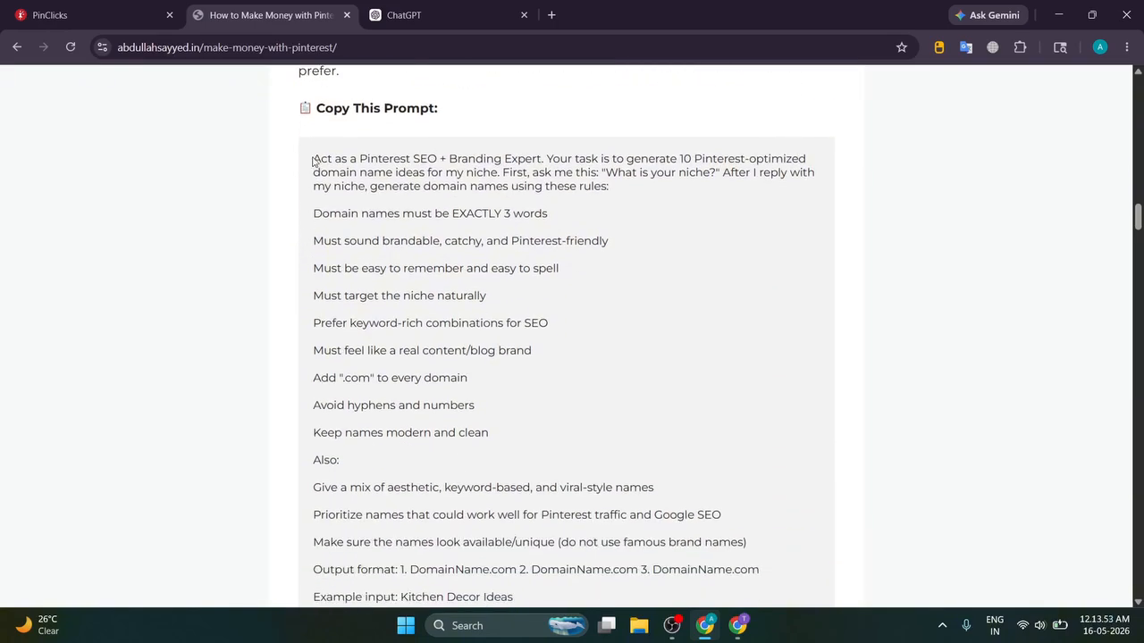
scroll(329, 234, "up", 7)
left_click_drag(279, 267, 577, 298)
left_click(537, 298)
scroll(350, 363, "down", 5)
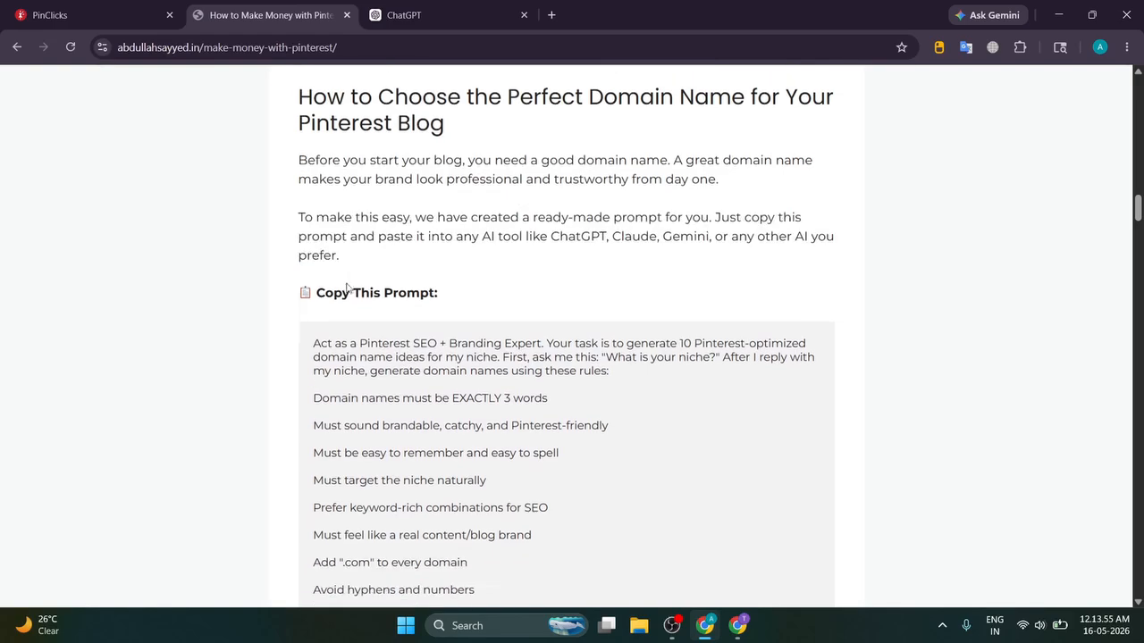
left_click_drag(313, 235, 491, 346)
scroll(420, 313, "down", 10)
Step: Paste and send the domain-name prompt to ChatGPT, then answer 'Fashion' as the niche
left_click(456, 14)
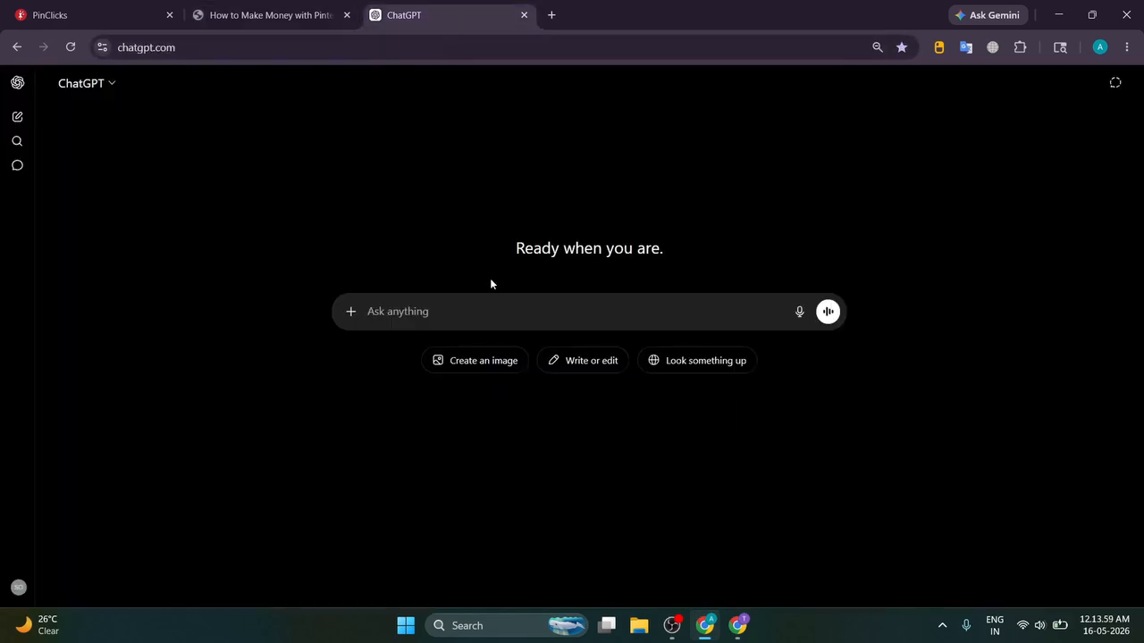
key("ctrl+v")
key("Return")
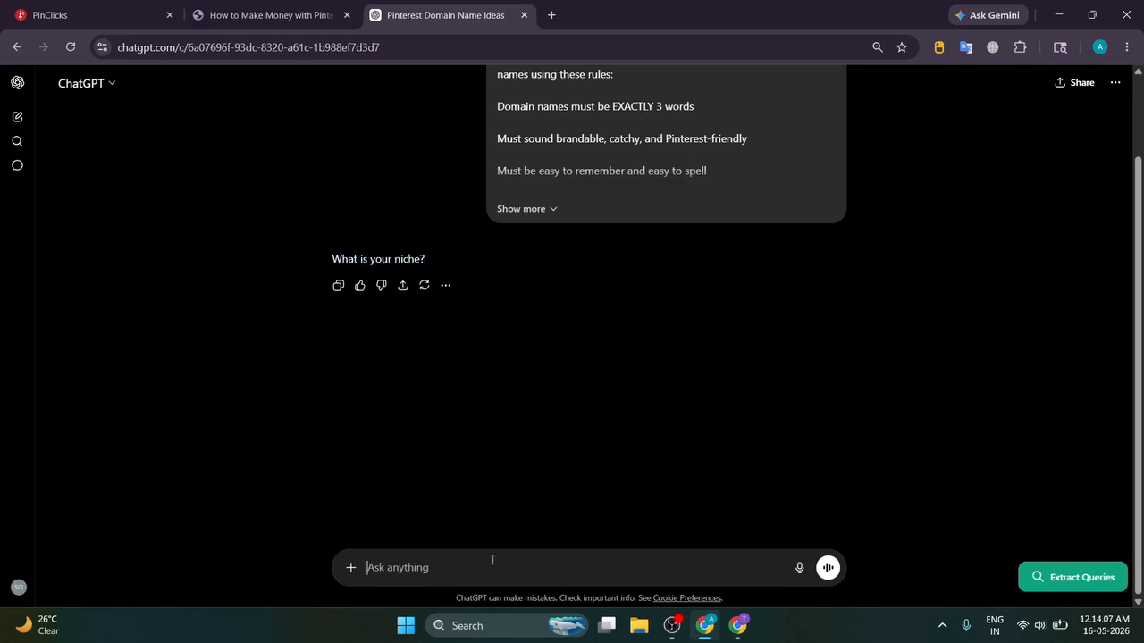
type("Fashion")
key("Return")
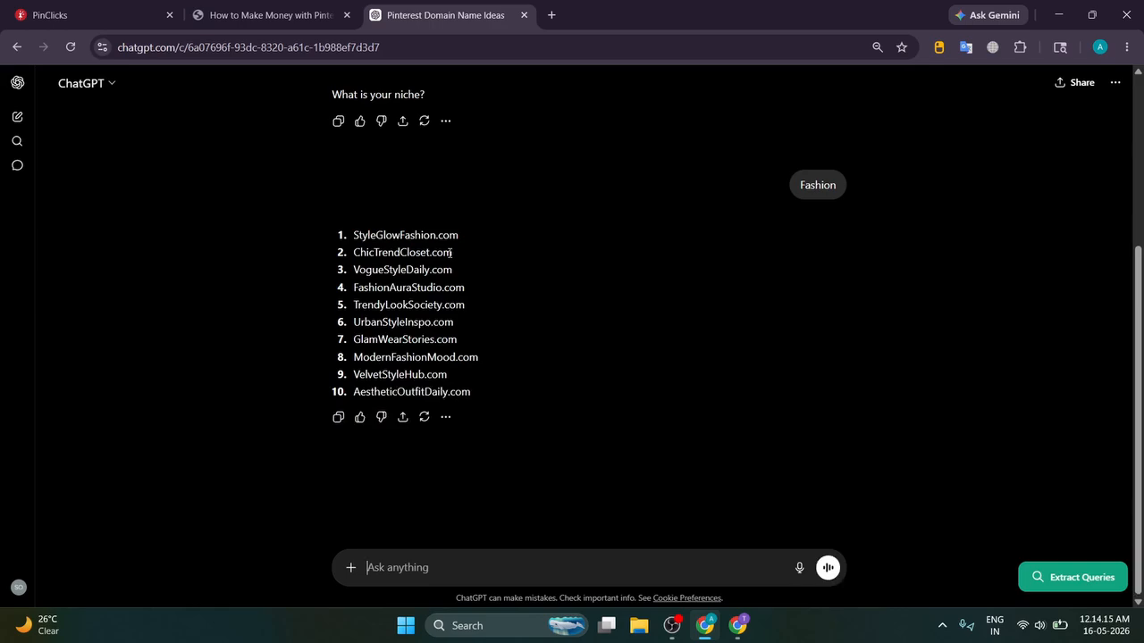
Step: Highlight the full list of ten suggested fashion domain names
left_click_drag(323, 234, 508, 386)
left_click(545, 384)
left_click_drag(351, 234, 485, 387)
left_click(515, 357)
Step: Inspect individual names like ModernFashionMood.com and ChicTrendCloset.com, then go back to PinClicks Keyword Explorer
left_click_drag(354, 305, 437, 323)
left_click_drag(354, 339, 430, 359)
left_click(412, 355)
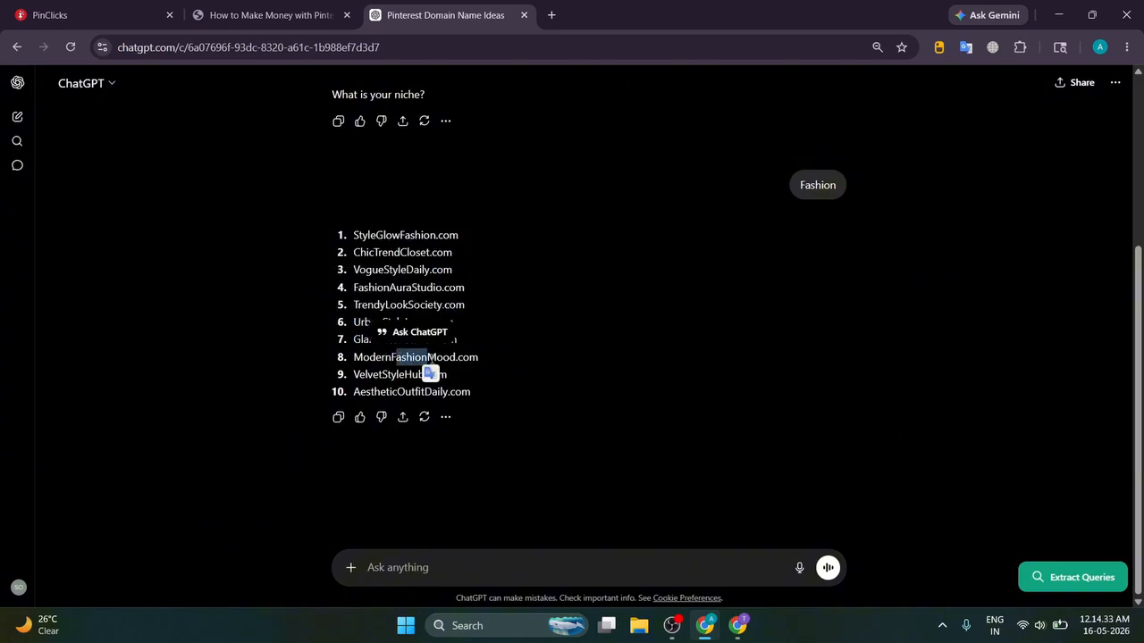
left_click_drag(362, 357, 391, 357)
left_click_drag(428, 393, 526, 396)
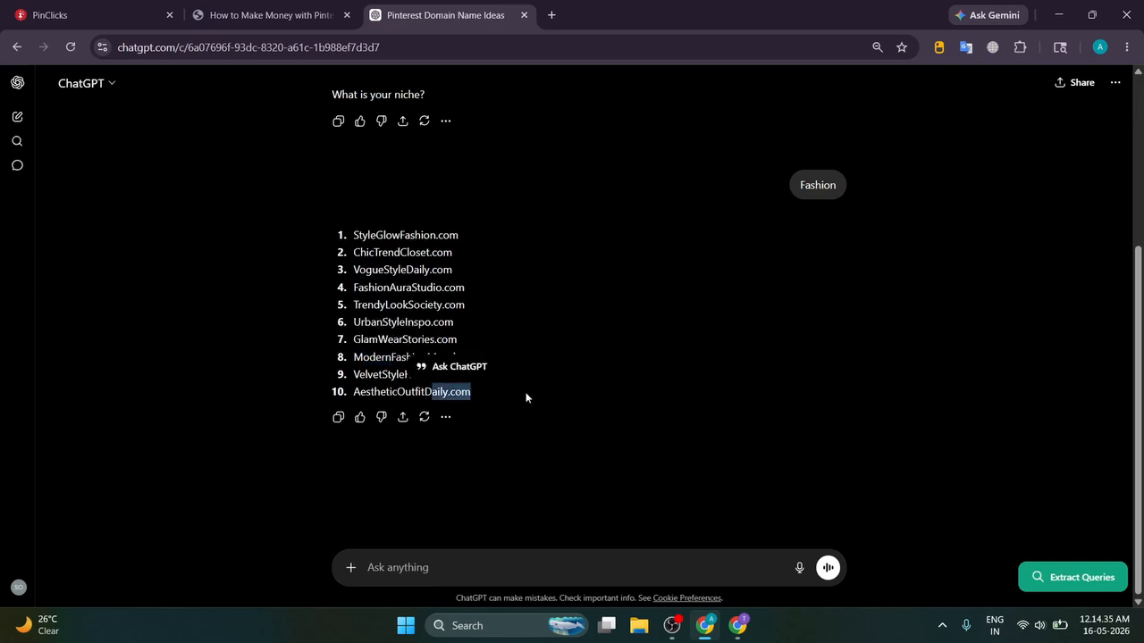
left_click(527, 396)
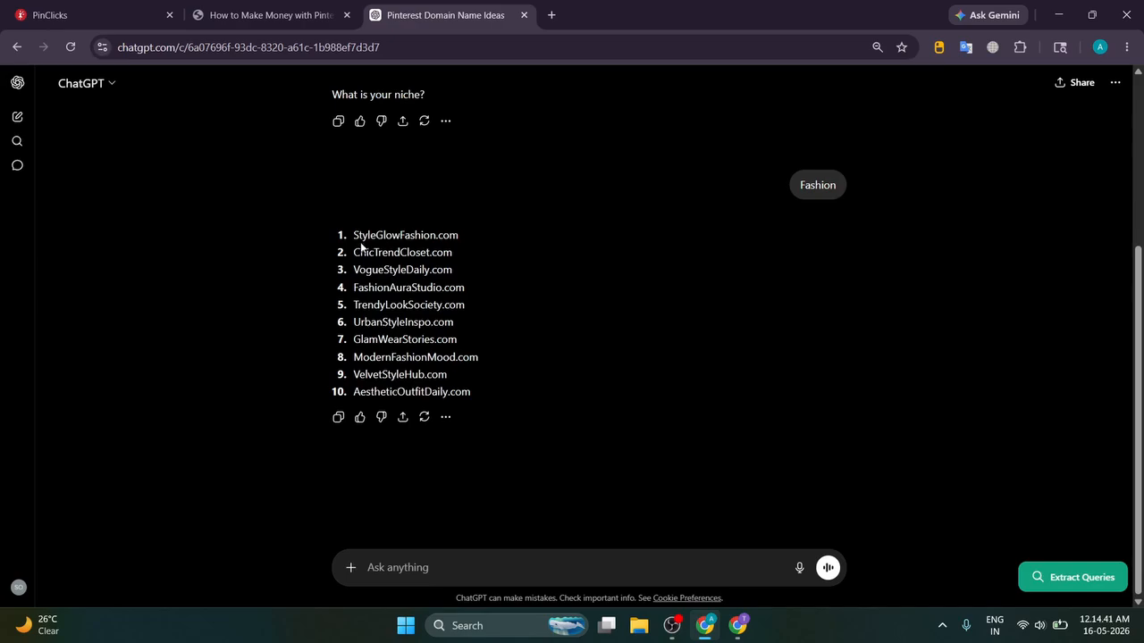
left_click_drag(354, 252, 511, 258)
left_click(520, 262)
left_click(90, 12)
Step: Search PinClicks Keyword Explorer for the keyword 'chic'
left_click(251, 192)
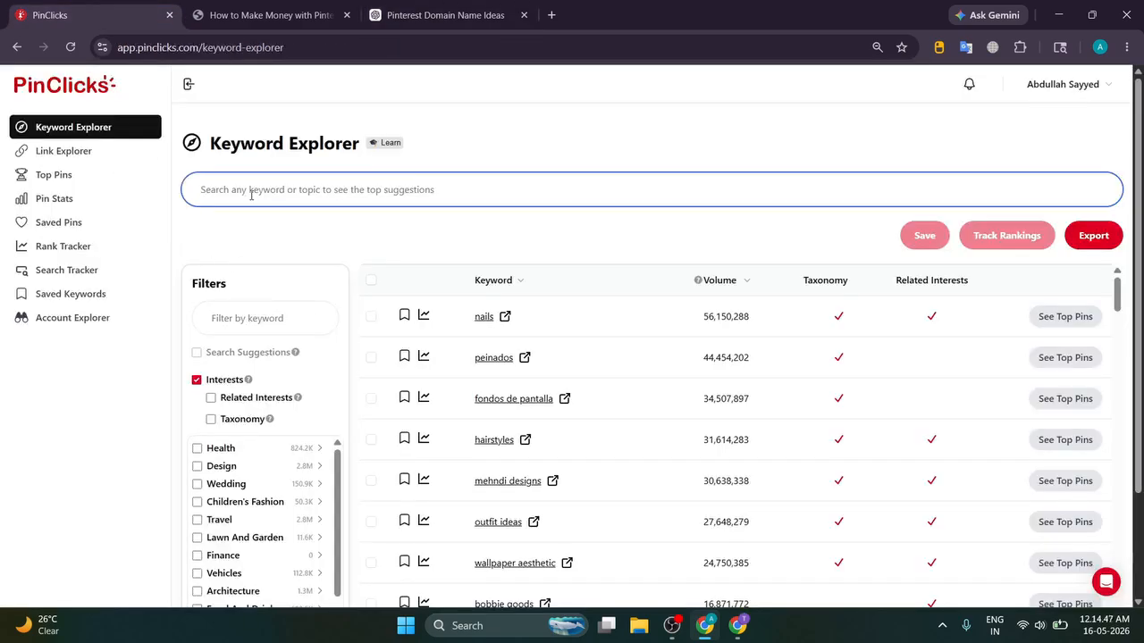
type("chick")
key("BackSpace")
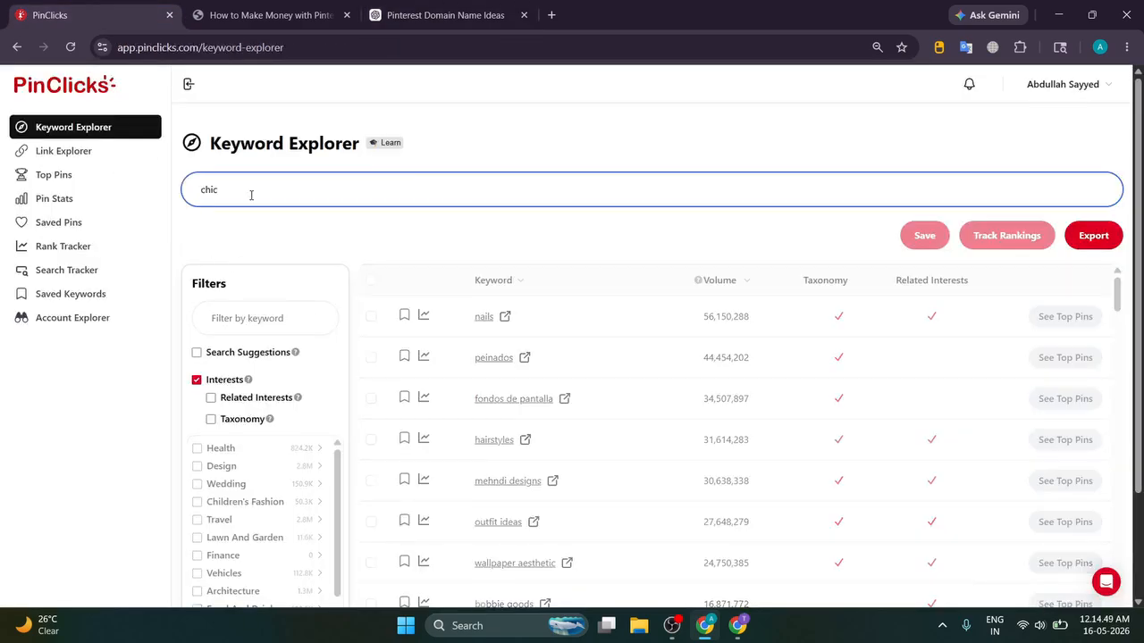
key("Return")
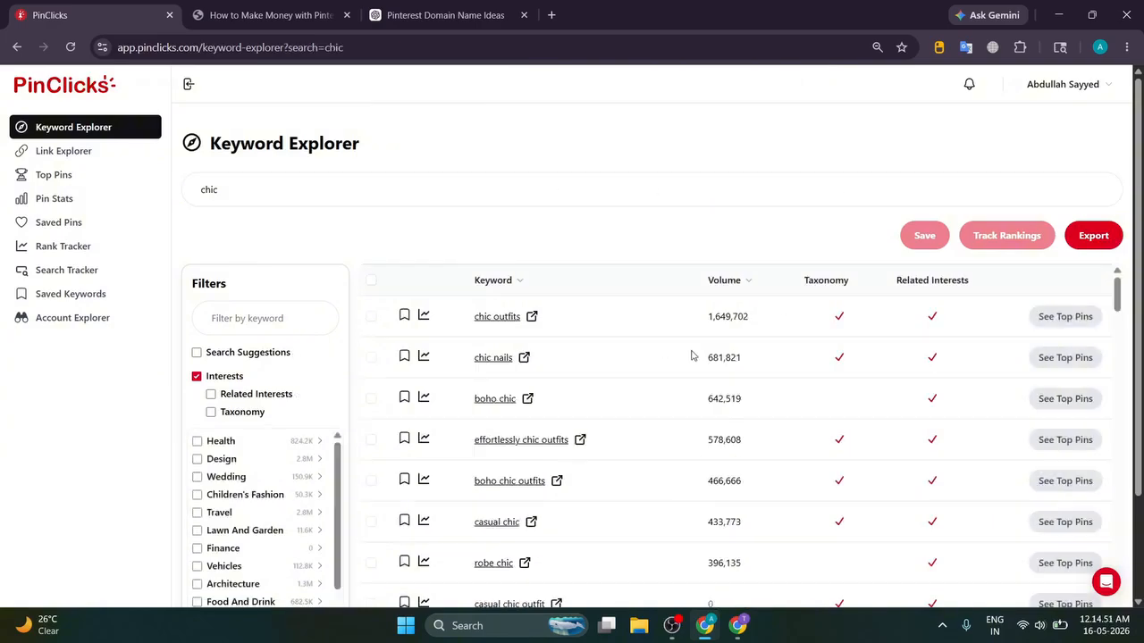
Step: Review volumes for chic outfits (1,649,702) and boho chic, then return to the ChatGPT domain list
left_click_drag(683, 320, 794, 322)
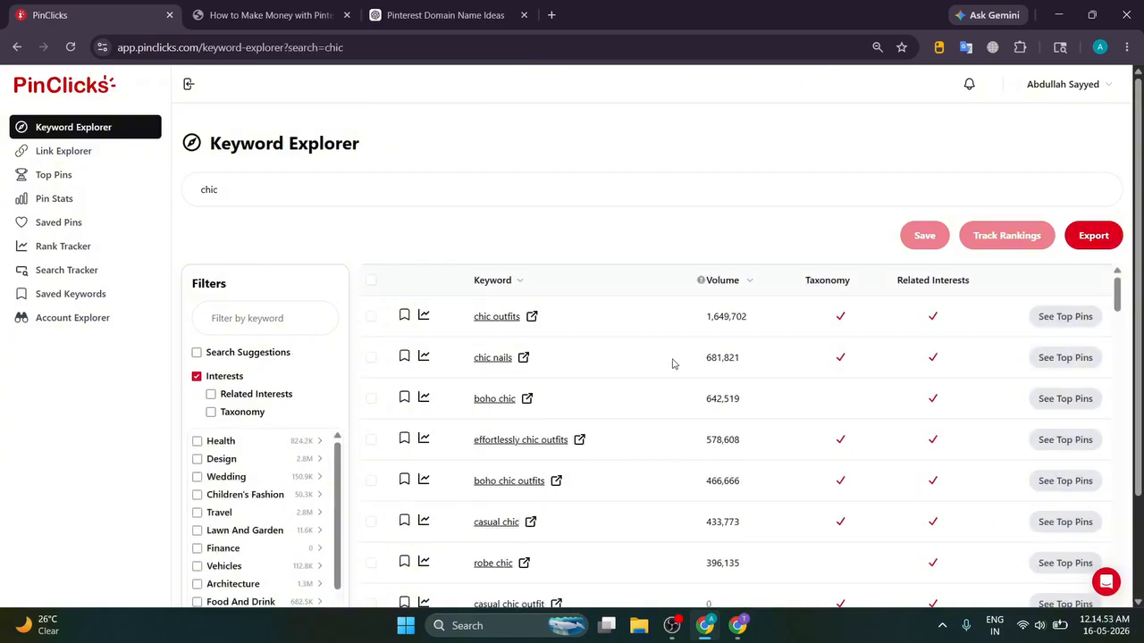
left_click_drag(672, 363, 790, 364)
left_click_drag(652, 412, 783, 407)
scroll(769, 408, "down", 2)
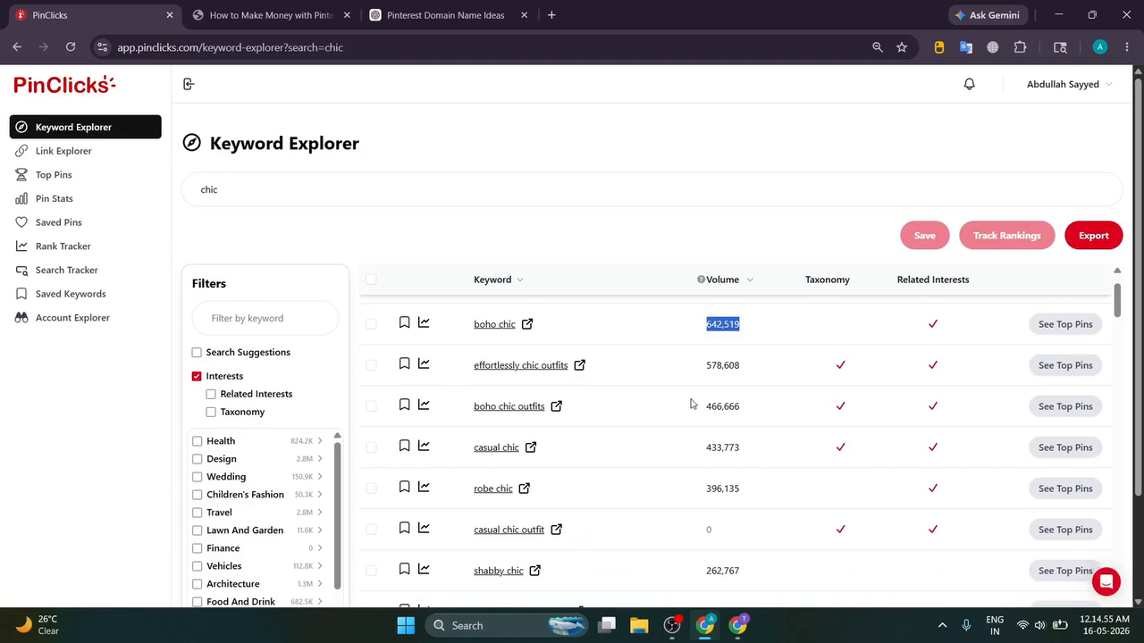
scroll(670, 408, "up", 2)
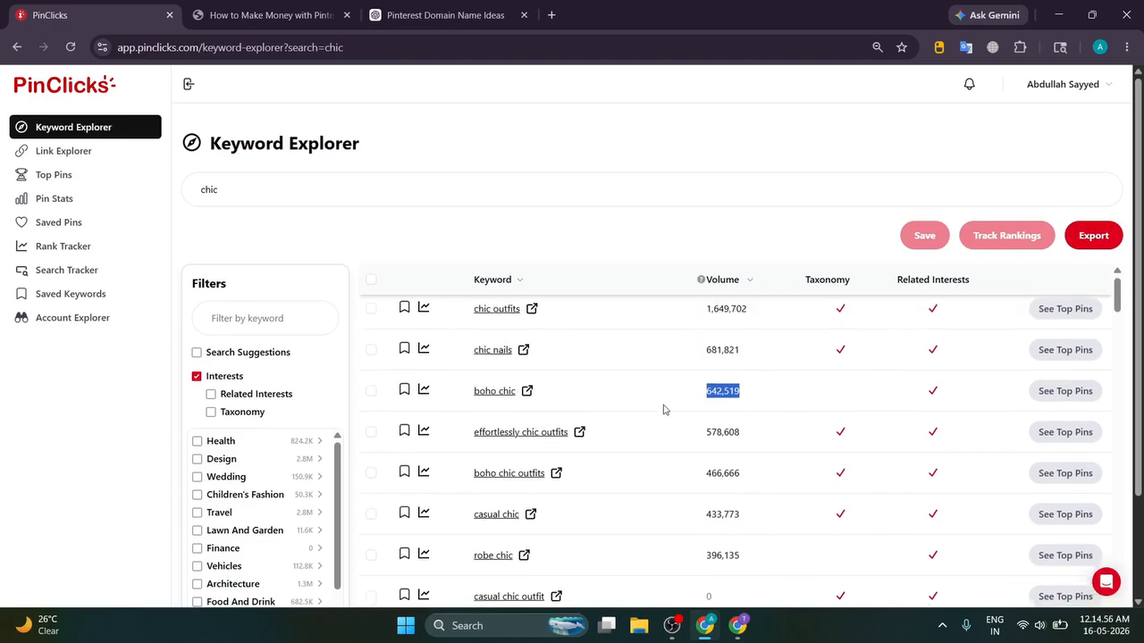
left_click(429, 15)
left_click_drag(343, 233, 474, 396)
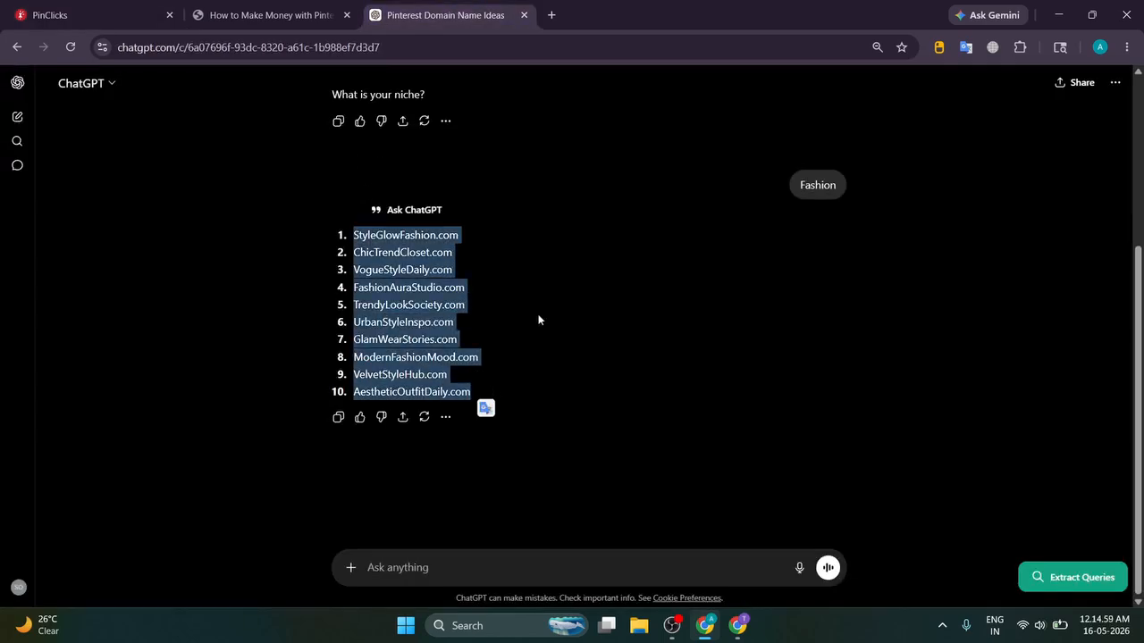
Step: Clear the selections on the ChatGPT domain list and the blog's prompt
scroll(572, 304, "up", 3)
scroll(546, 320, "down", 2)
left_click(547, 321)
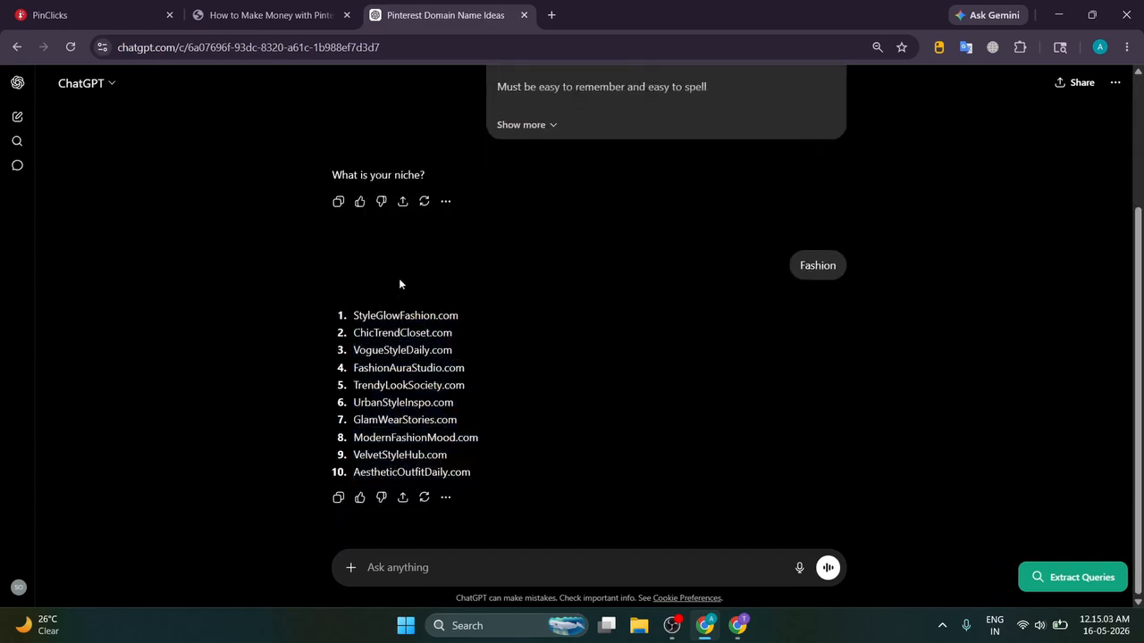
left_click(268, 15)
scroll(254, 287, "down", 3)
left_click(195, 242)
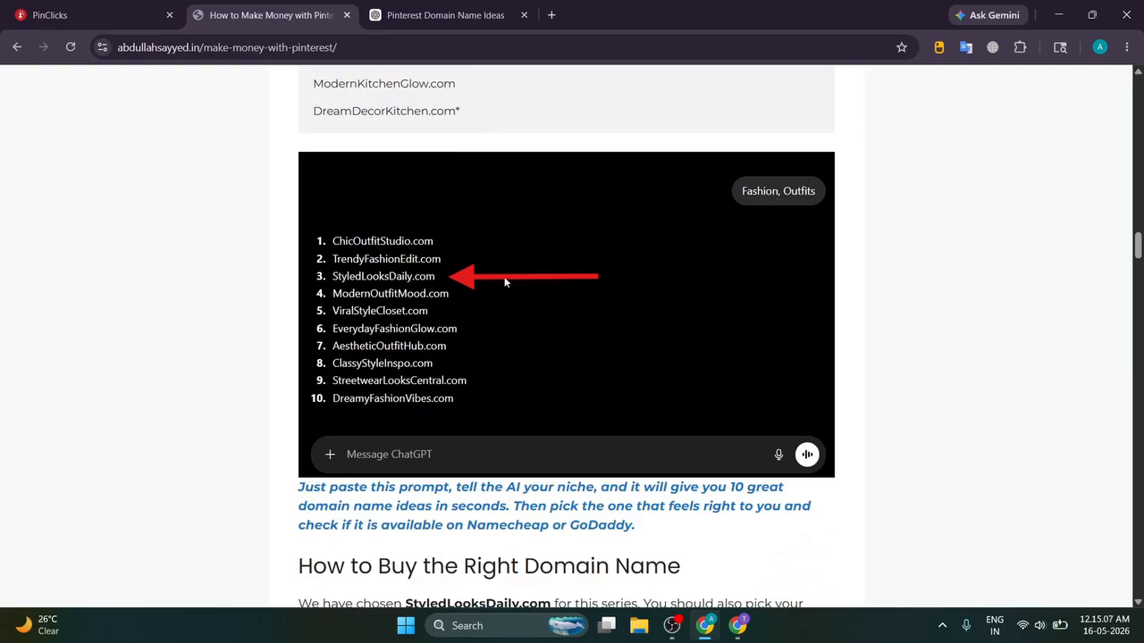
Step: Load styledlooksdaily.com in a new tab
left_click(550, 14)
type("styl")
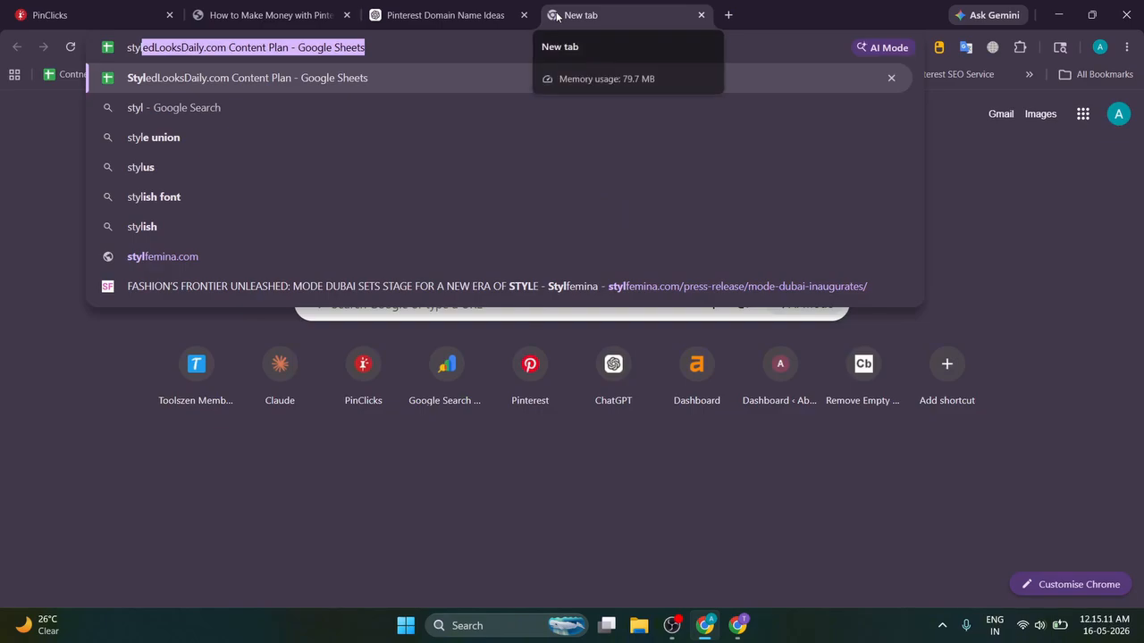
key("Right")
key("BackSpace")
key("BackSpace")
key("BackSpace")
key("BackSpace")
key("BackSpace")
key("BackSpace")
key("BackSpace")
key("BackSpace")
key("BackSpace")
key("BackSpace")
key("BackSpace")
key("BackSpace")
key("BackSpace")
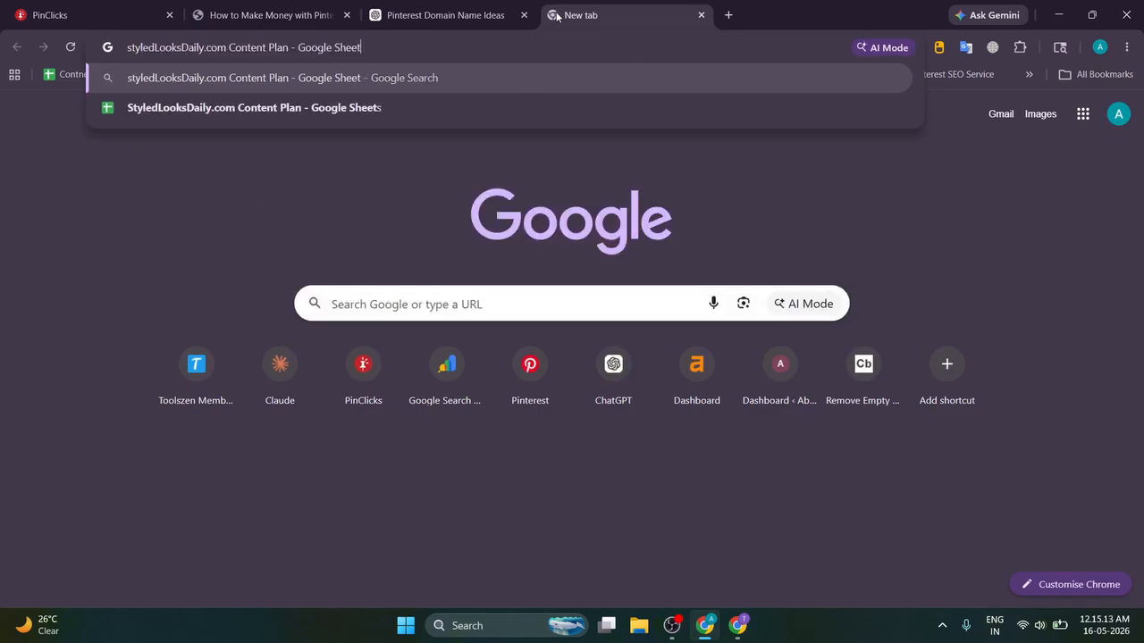
key("BackSpace")
key("BackSpace")
key("BackSpace")
key("BackSpace")
key("BackSpace")
key("BackSpace")
key("BackSpace")
key("BackSpace")
key("BackSpace")
key("BackSpace")
key("BackSpace")
key("BackSpace")
key("BackSpace")
key("BackSpace")
key("BackSpace")
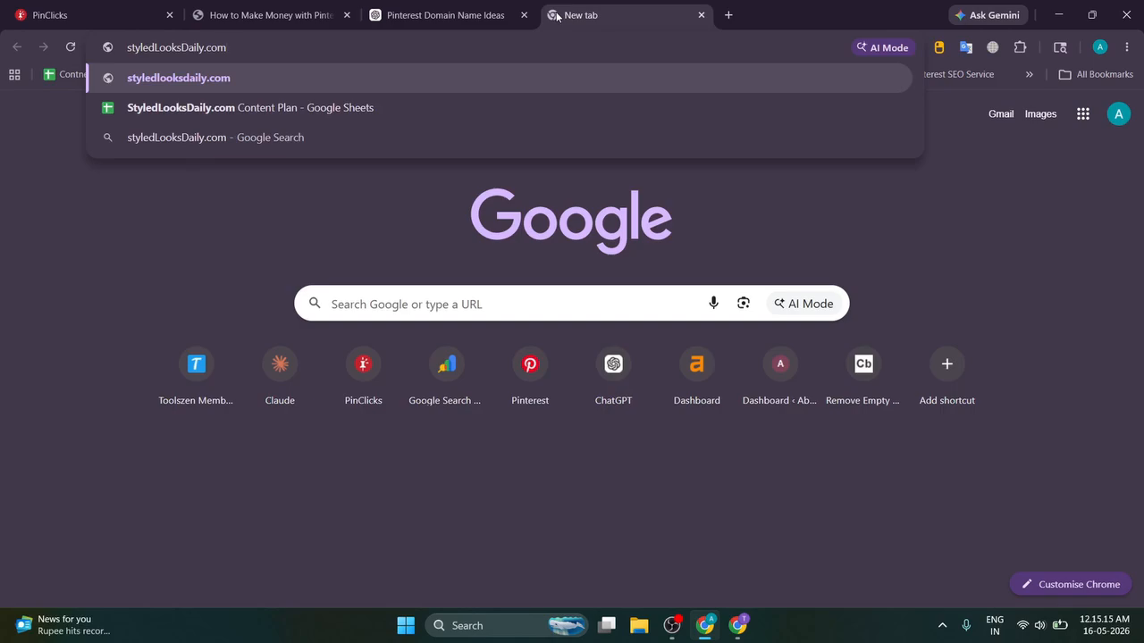
key("Return")
Step: Return to the blog article and scroll to its domain-buying Check 1, Web Archive History
left_click(431, 13)
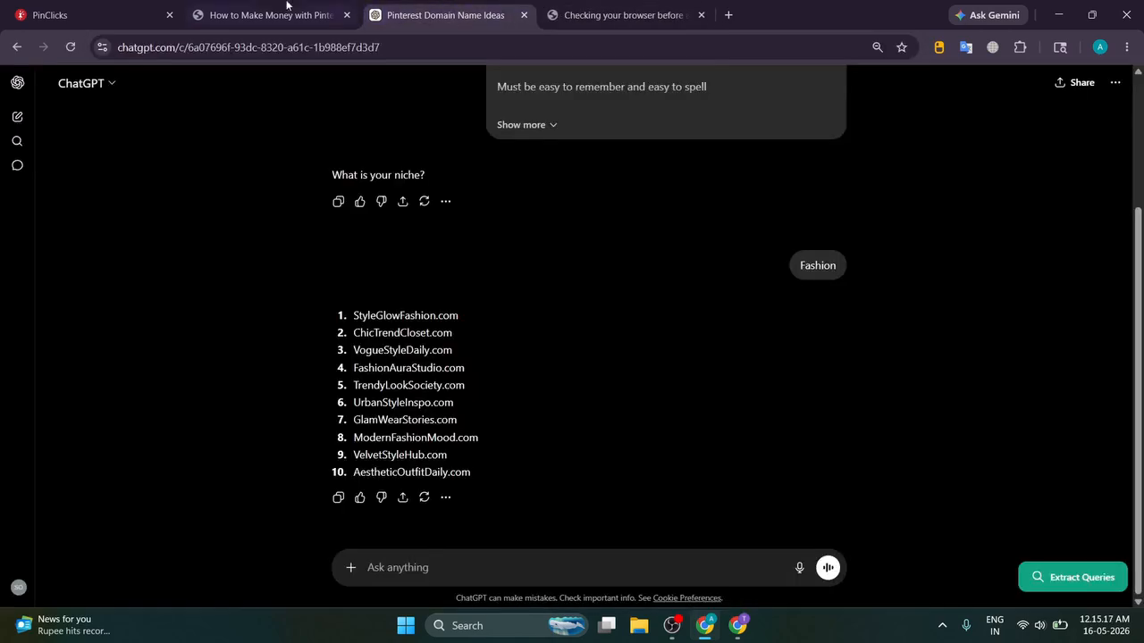
left_click(286, 7)
scroll(281, 293, "down", 2)
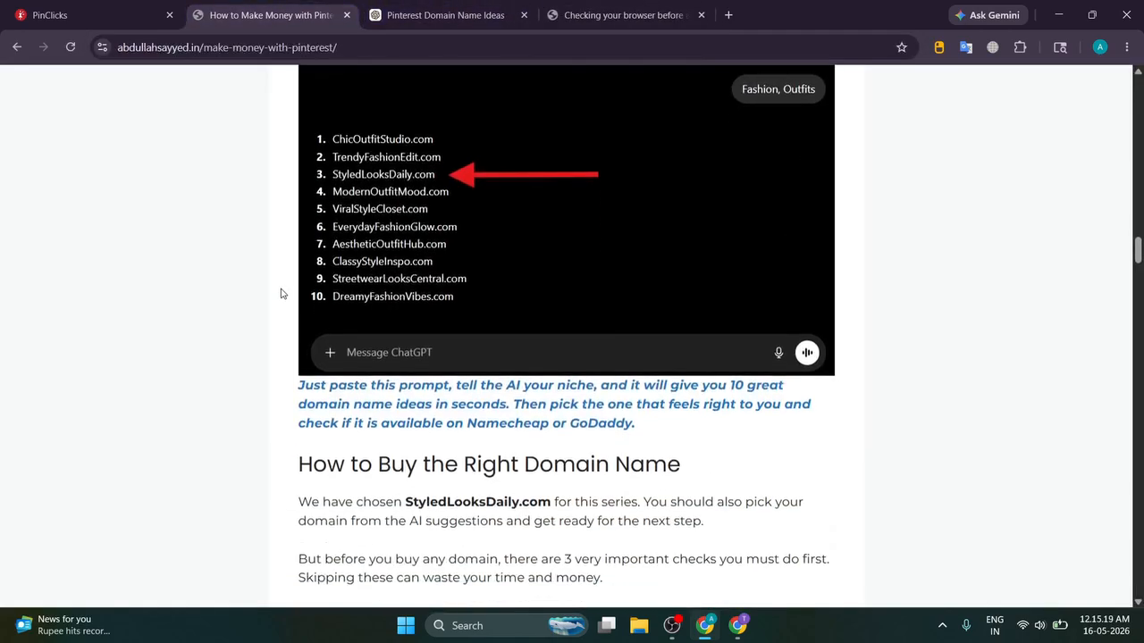
scroll(280, 293, "down", 2)
scroll(280, 293, "down", 1)
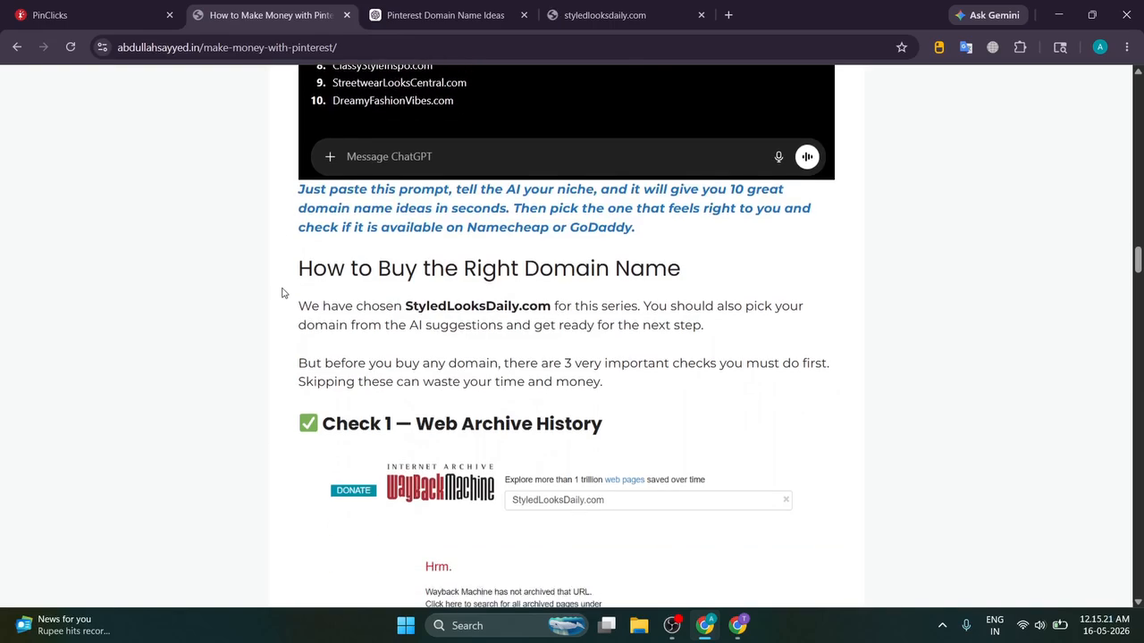
Step: Copy the styledlooksdaily.com address from its tab
left_click(571, 18)
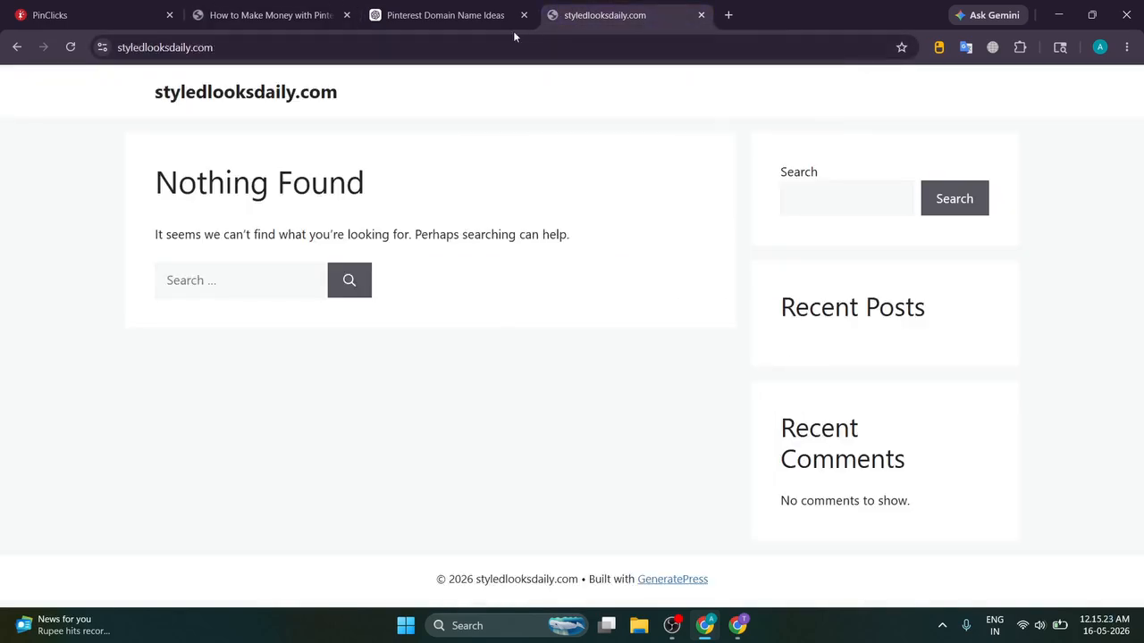
double_click(247, 48)
triple_click(247, 48)
triple_click(253, 50)
key("ctrl+c")
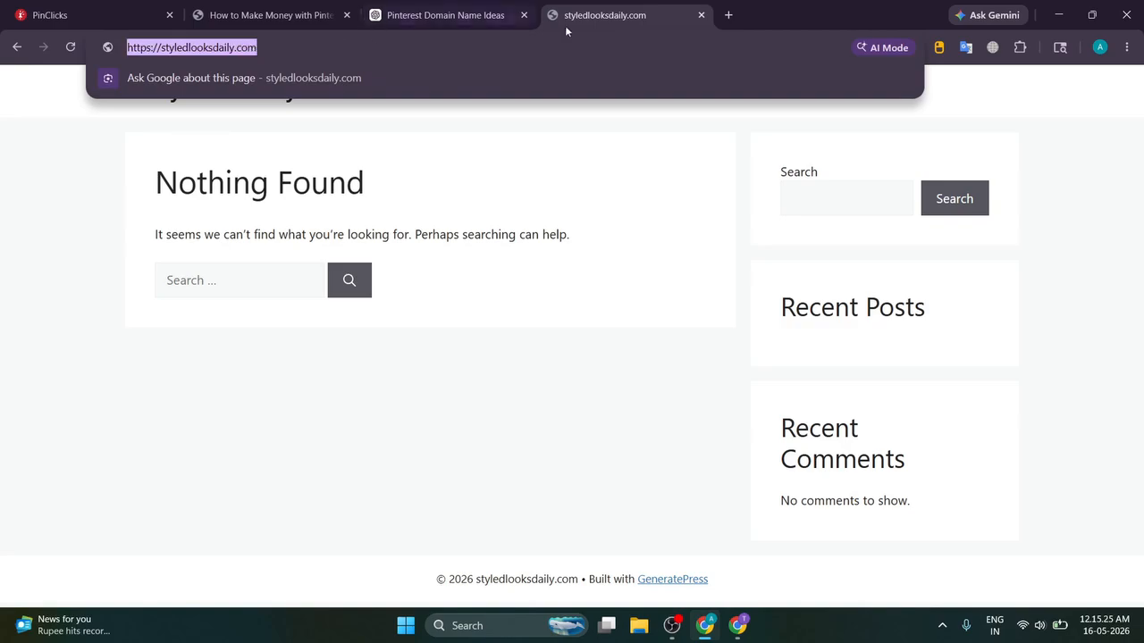
Step: Open the article's web.archive.org and free backlinks checker links in their own tabs
left_click(730, 18)
type("wayb")
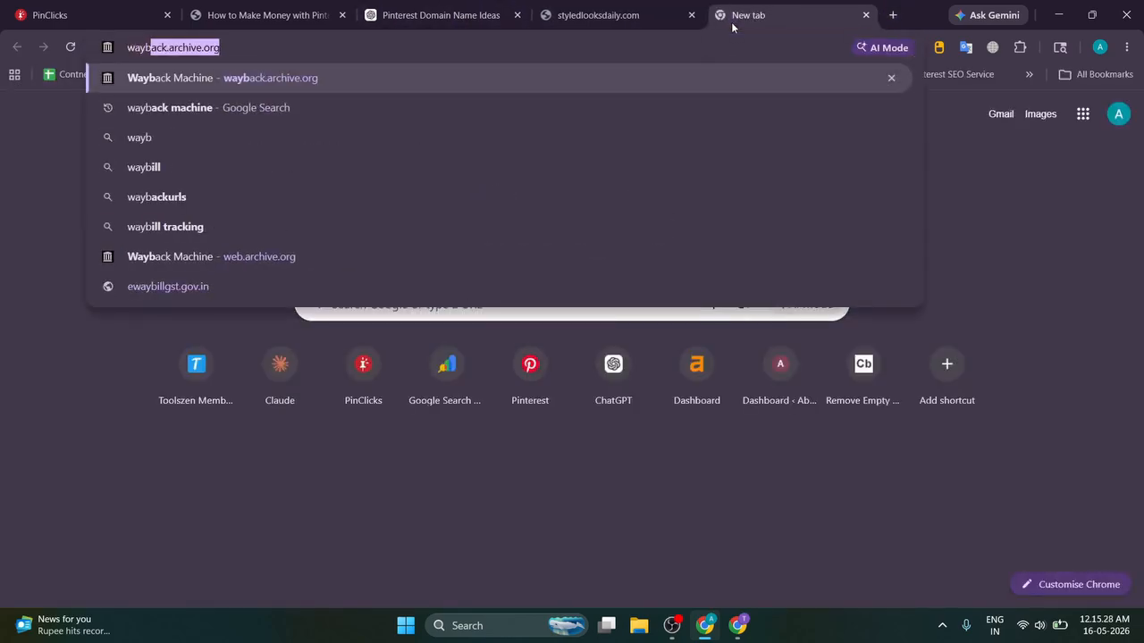
left_click(259, 16)
scroll(217, 197, "down", 3)
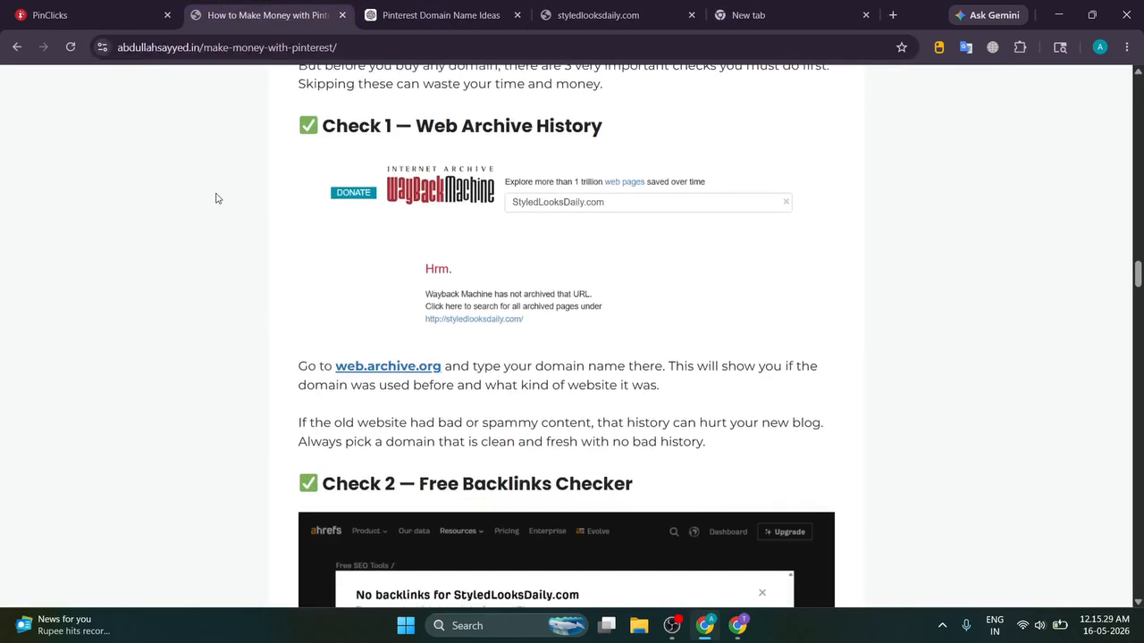
left_click(402, 367)
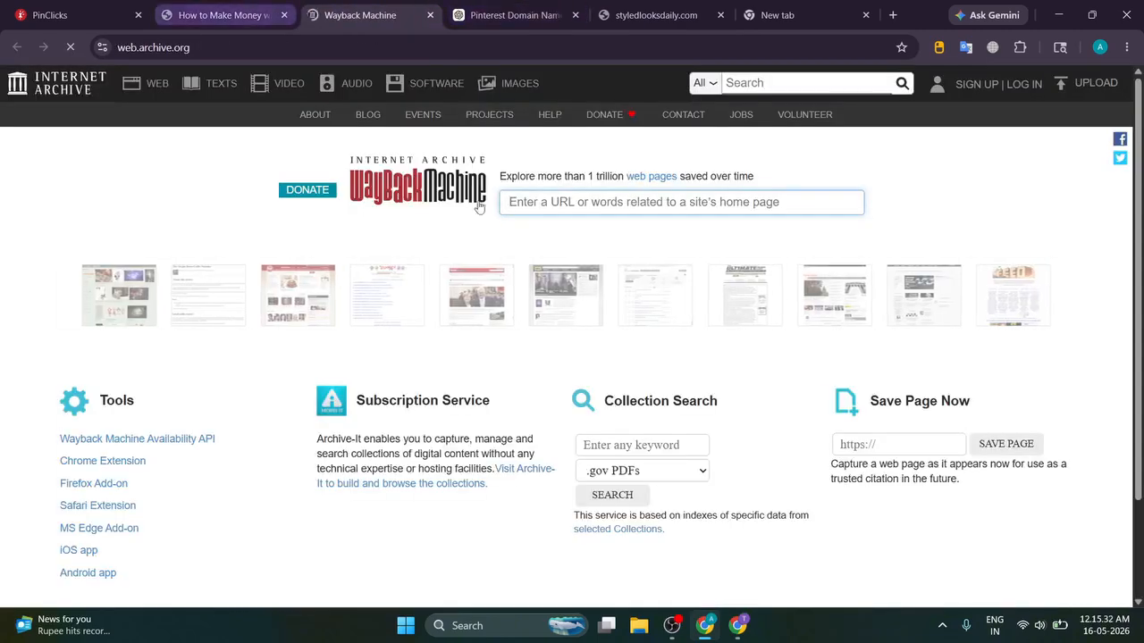
left_click(223, 15)
scroll(436, 191, "down", 5)
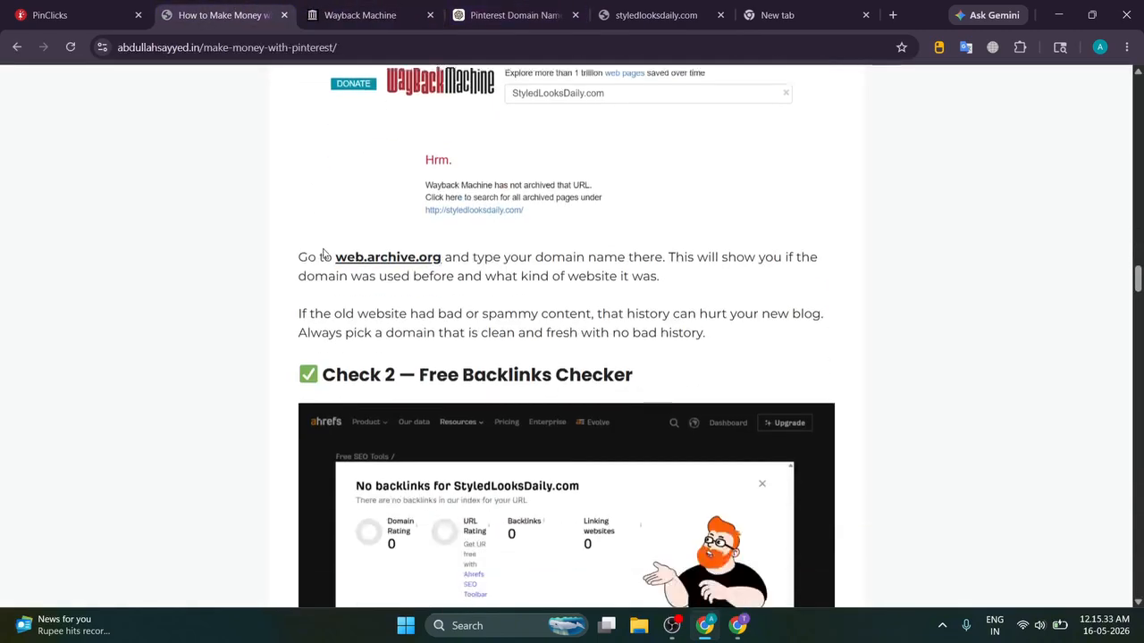
left_click(439, 186, "ctrl")
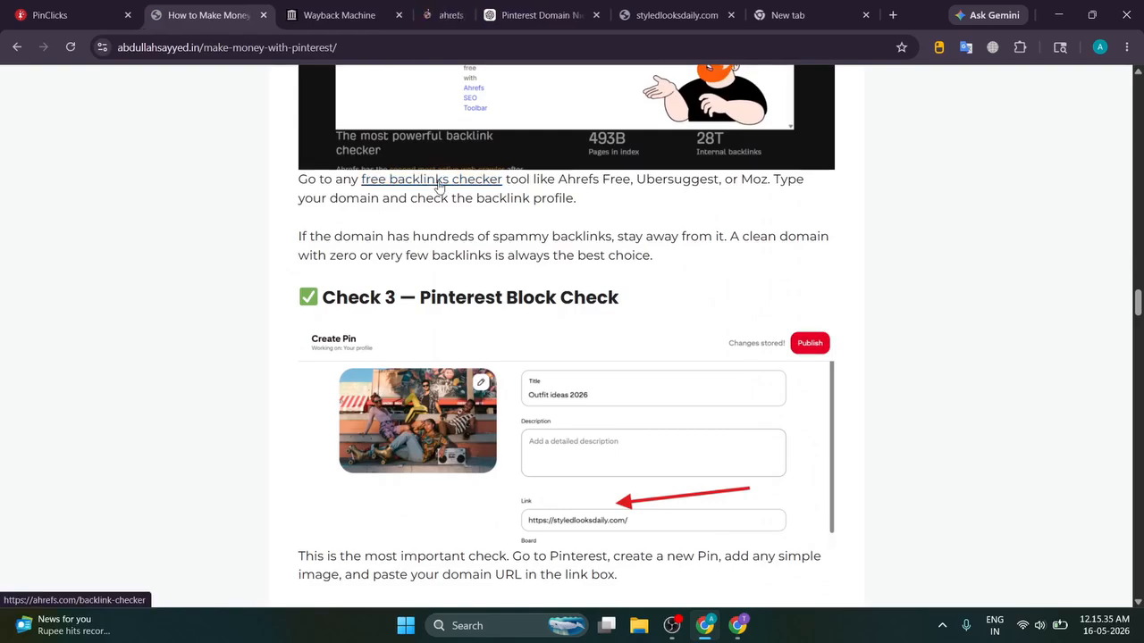
left_click(334, 7)
key("ctrl+v")
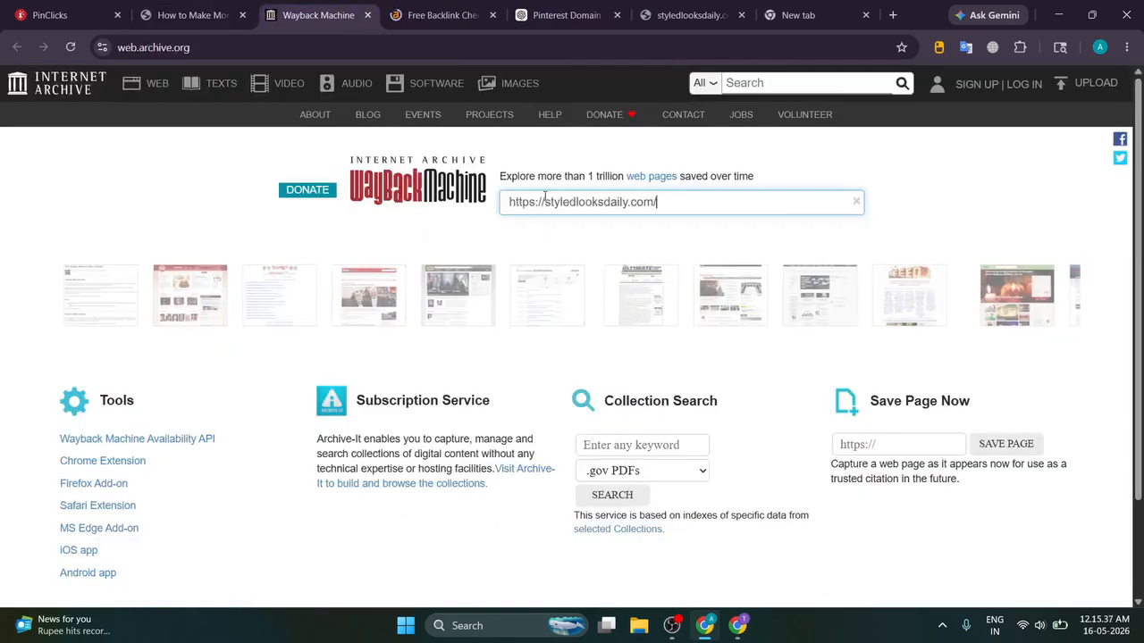
key("Return")
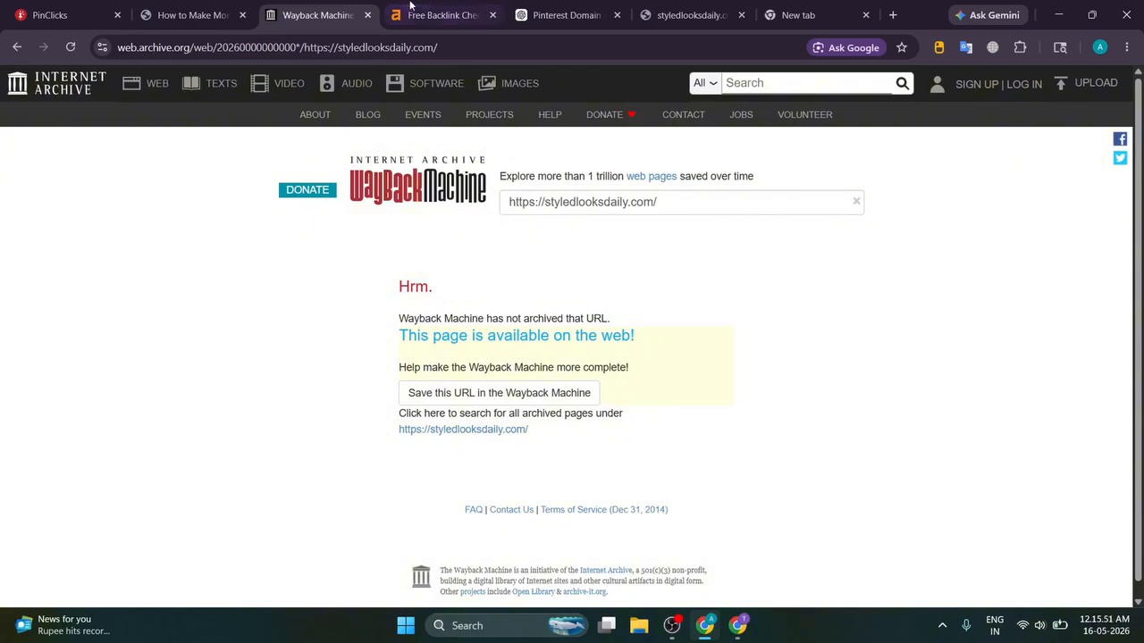
left_click(438, 15)
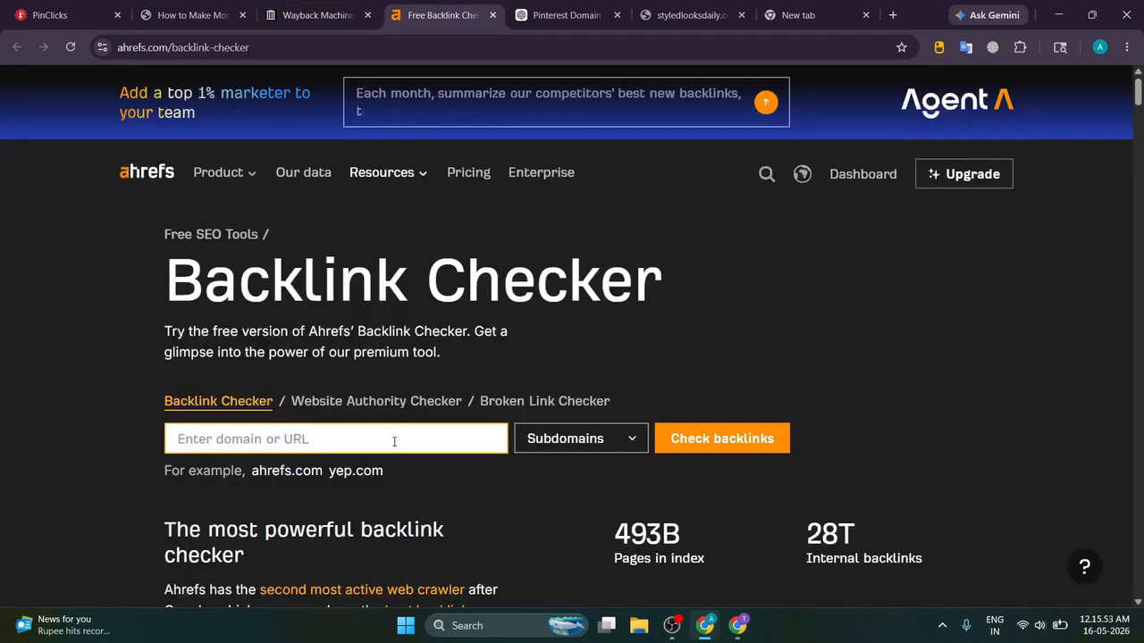
Step: Check styledlooksdaily.com backlinks in Ahrefs: Domain Rating 0, 5 backlinks from 5 websites
key("ctrl+v")
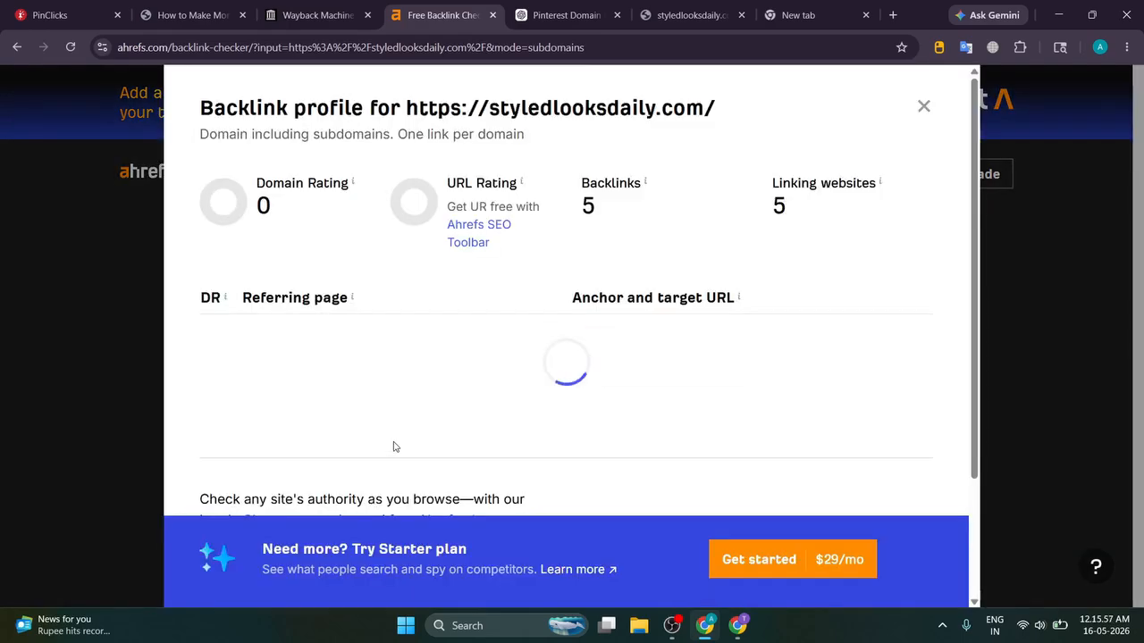
scroll(528, 303, "down", 3)
scroll(527, 303, "down", 2)
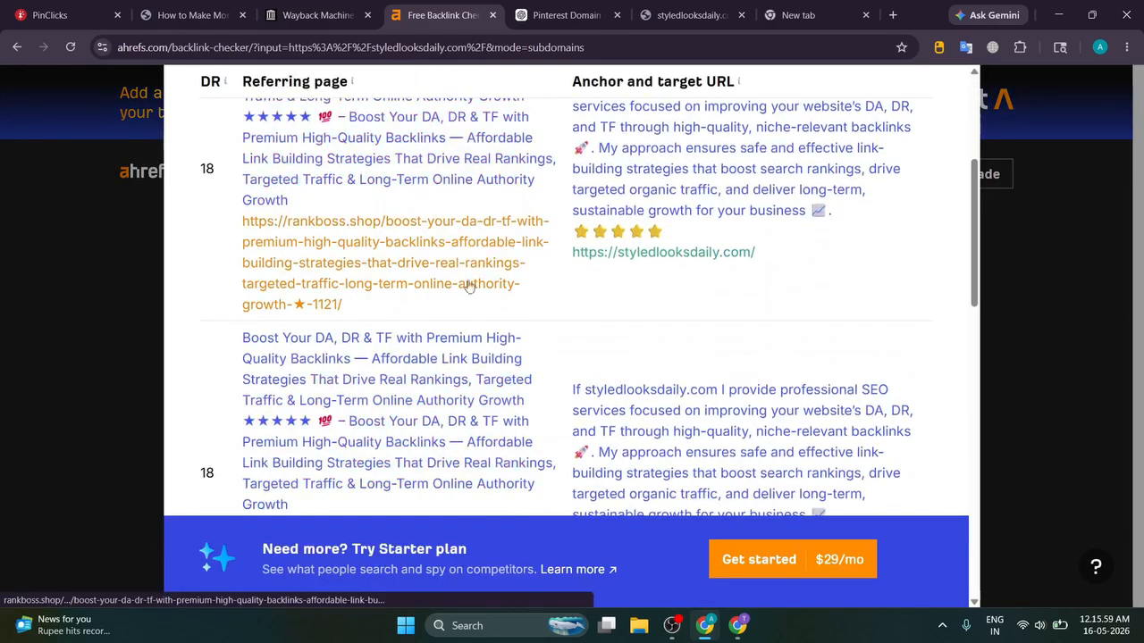
scroll(559, 248, "down", 4)
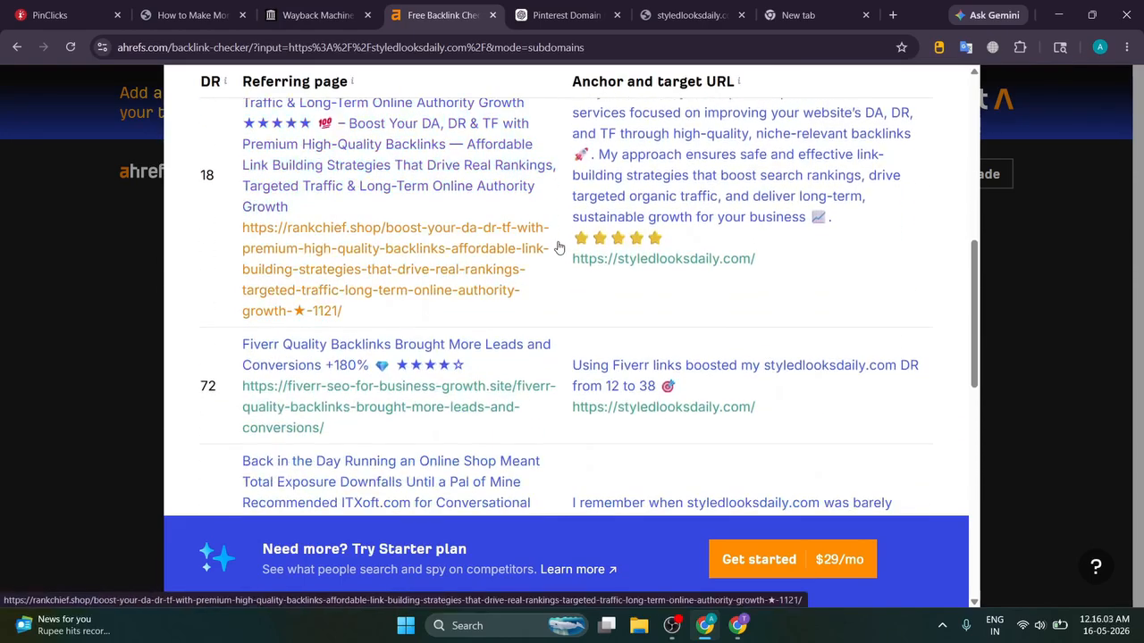
scroll(559, 247, "down", 2)
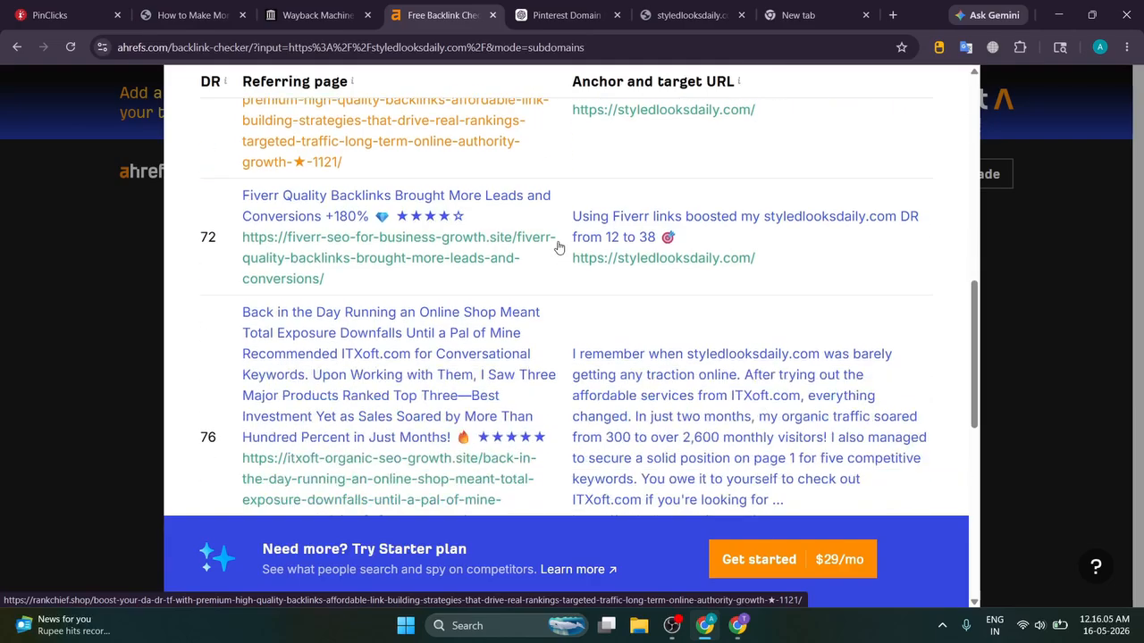
scroll(219, 213, "down", 5)
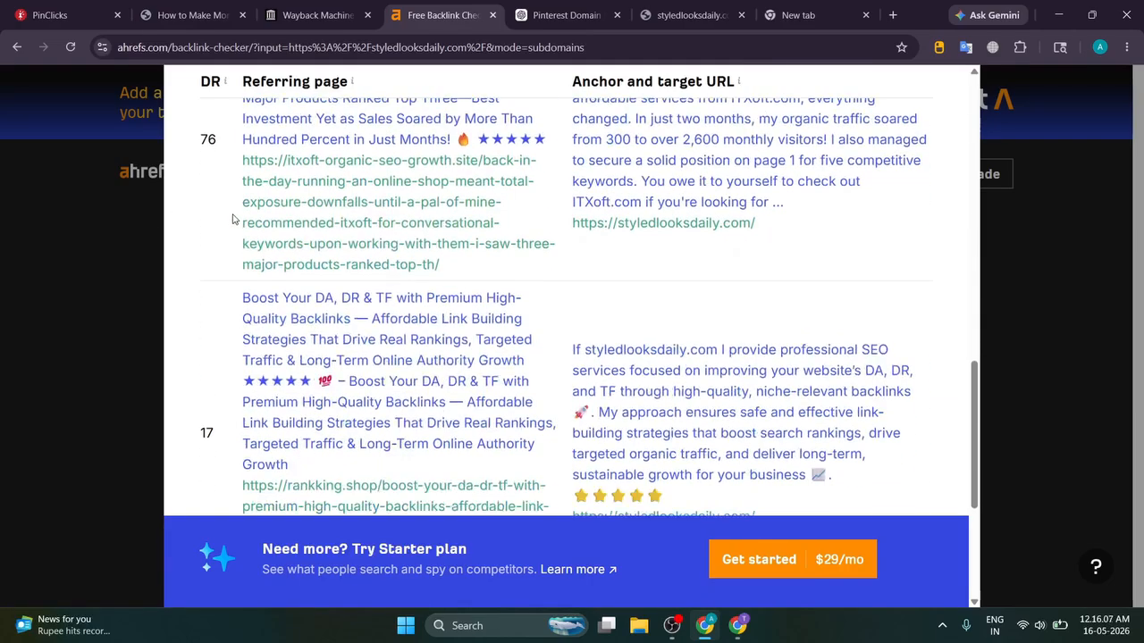
scroll(232, 218, "up", 10)
scroll(235, 220, "up", 5)
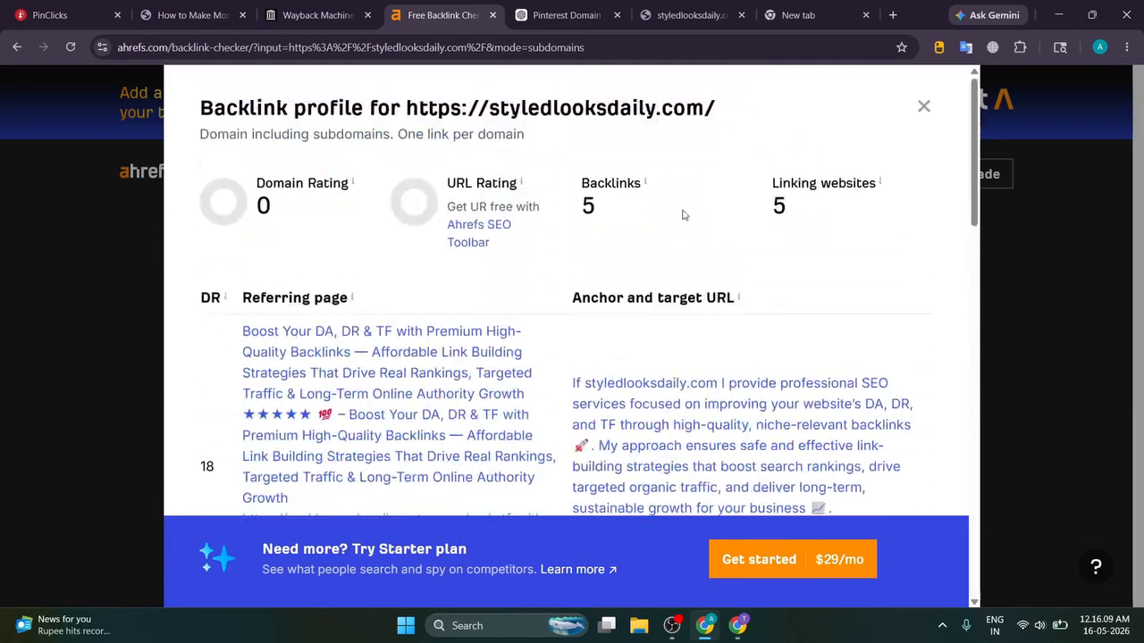
left_click(927, 107)
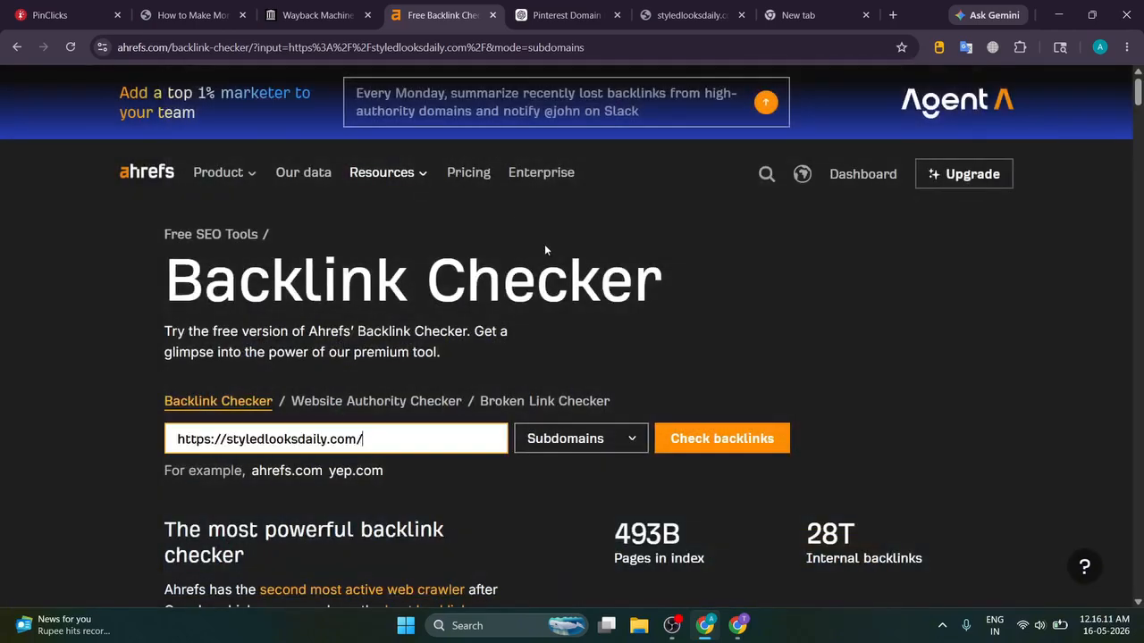
Step: Clear the stray selection and move through the Wayback and Ahrefs tabs to the styledlooksdaily.com site
double_click(172, 278)
left_click(558, 327)
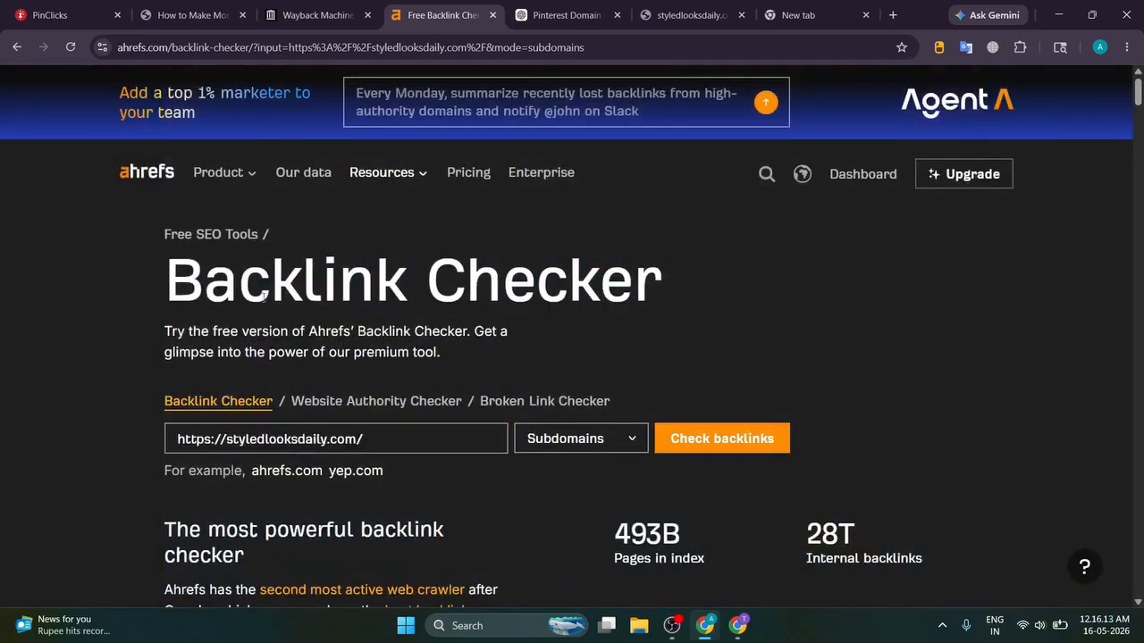
left_click(309, 20)
left_click(427, 7)
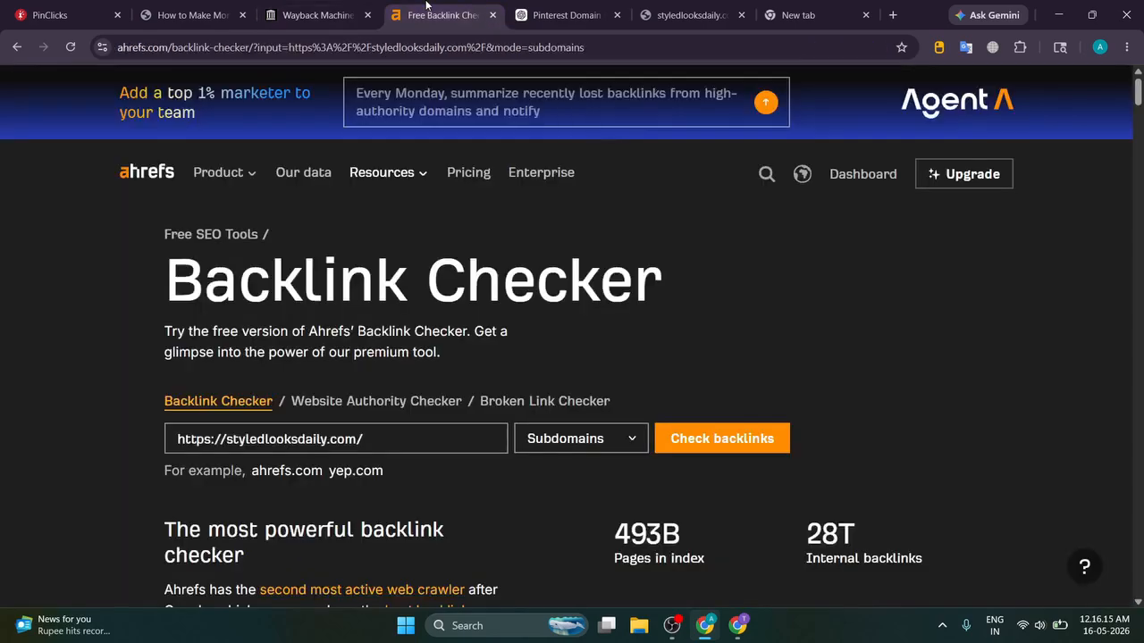
left_click(715, 7)
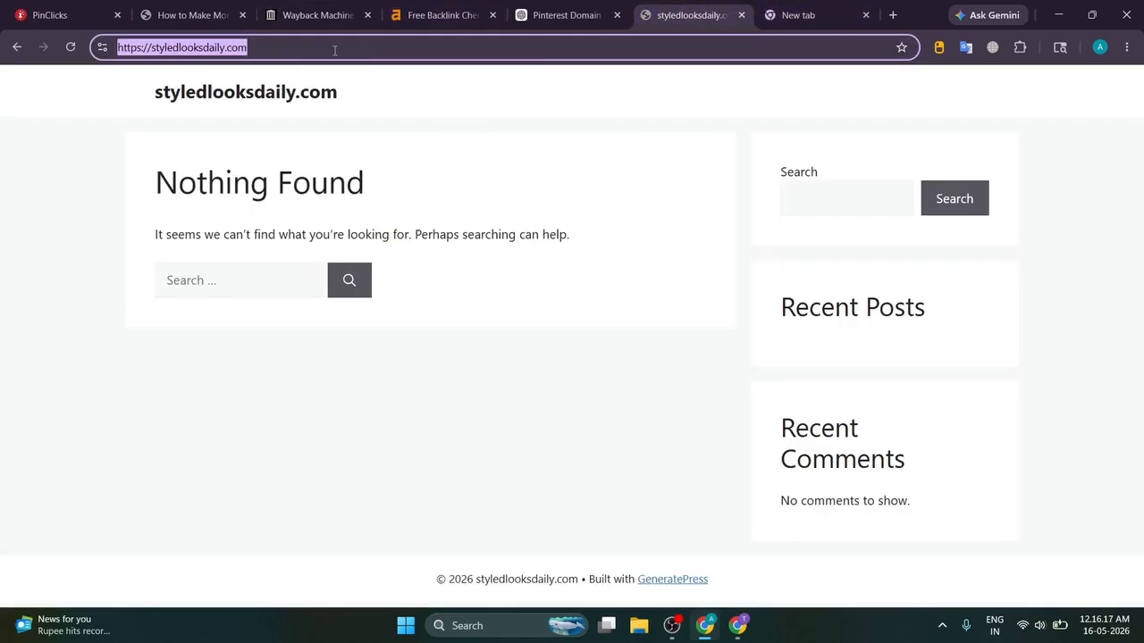
Step: Check the blog's Pinterest Block Check step, then open a blank Create Pin page from Pinterest's menu in a new tab
left_click(189, 15)
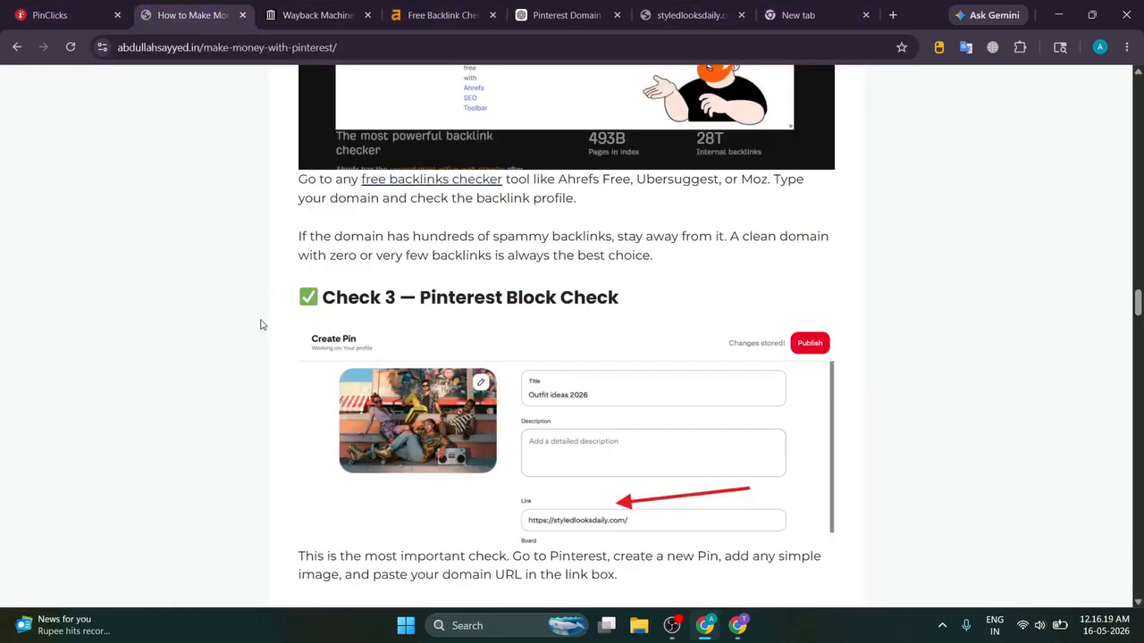
scroll(252, 327, "down", 1)
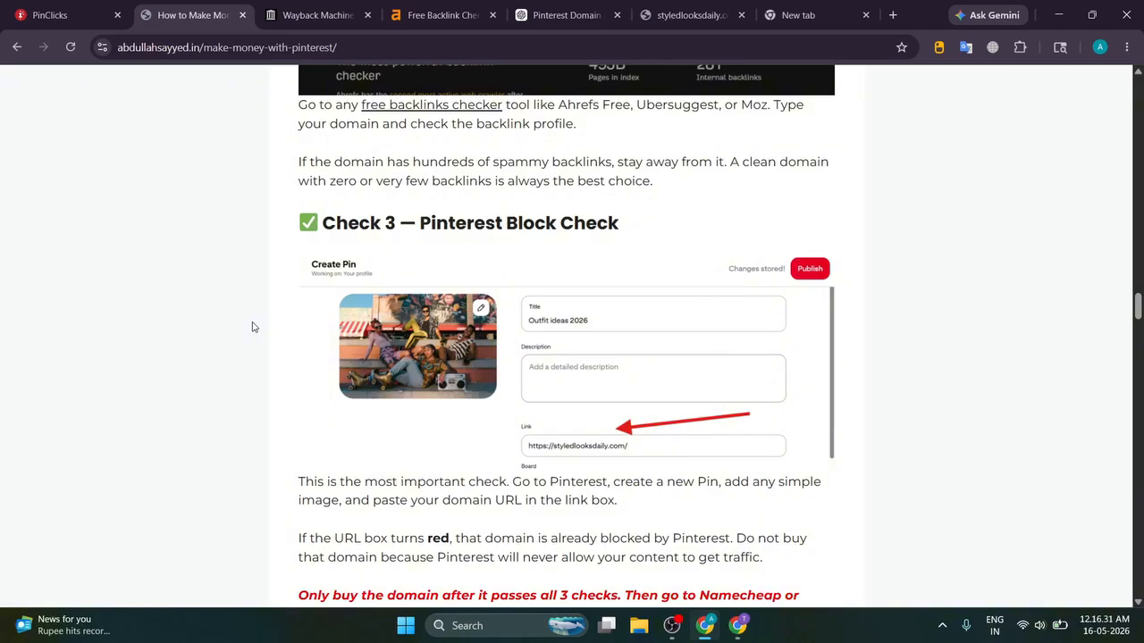
left_click(737, 626)
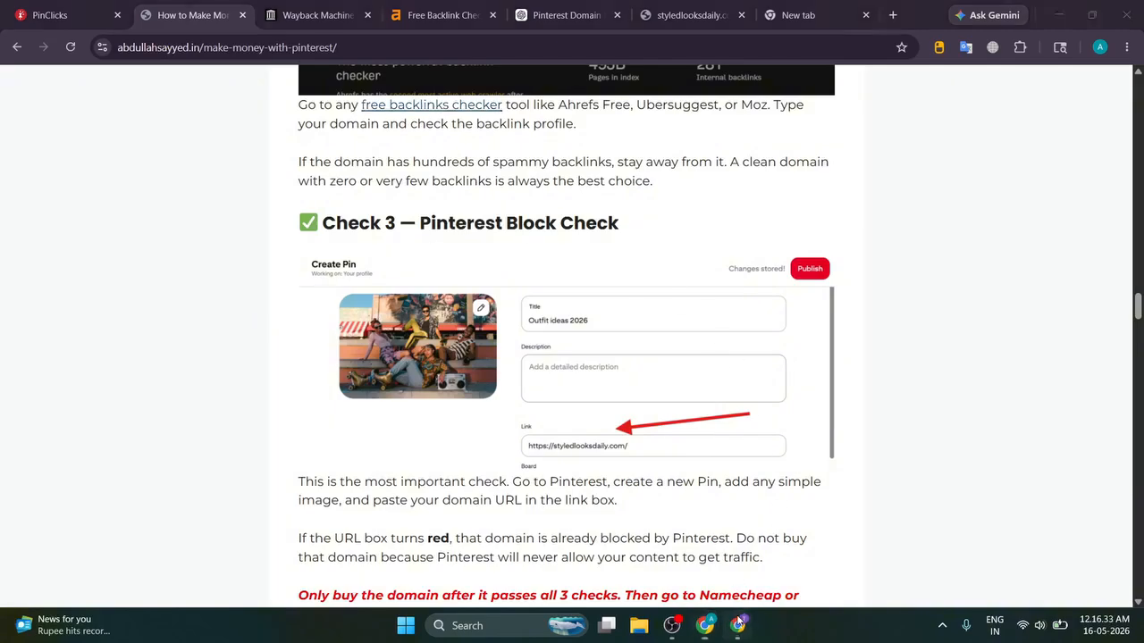
left_click(71, 104)
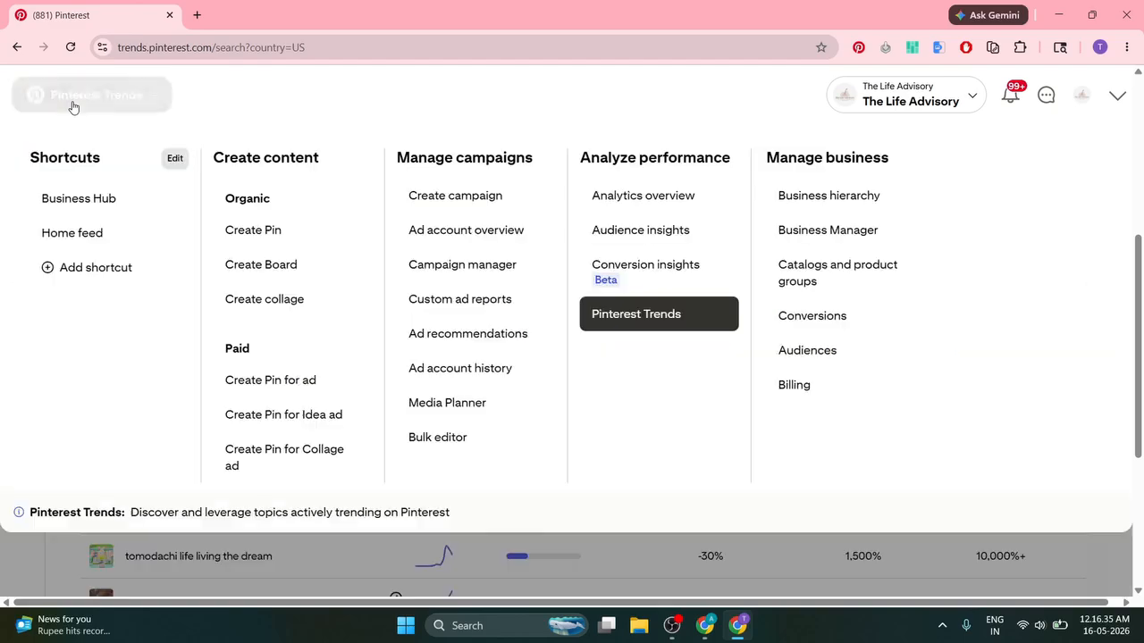
middle_click(253, 236)
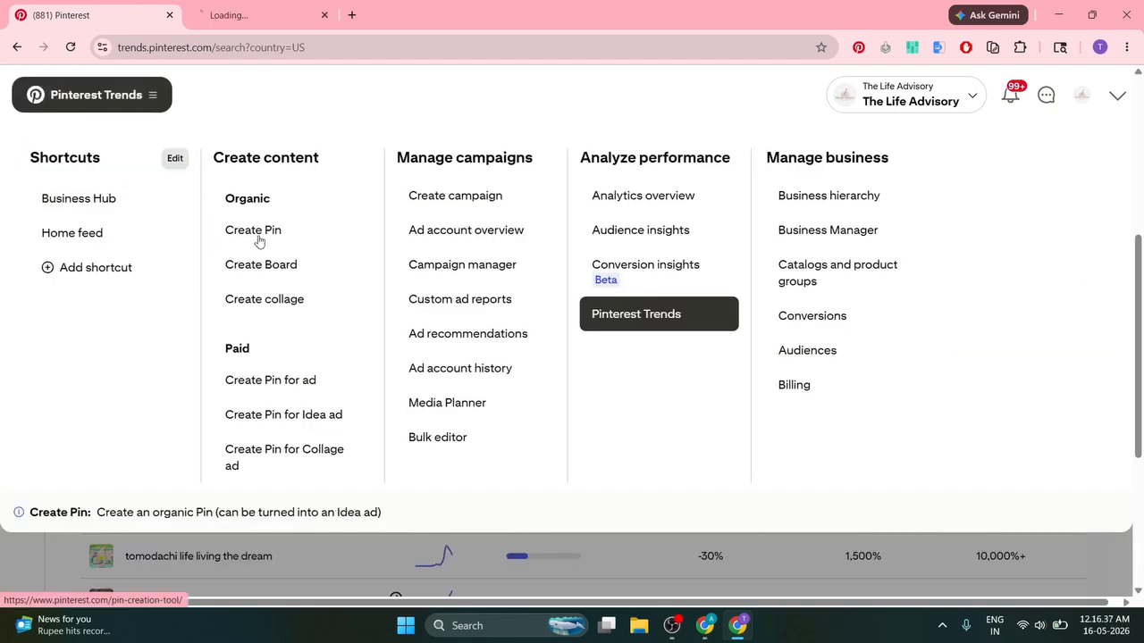
left_click(279, 11)
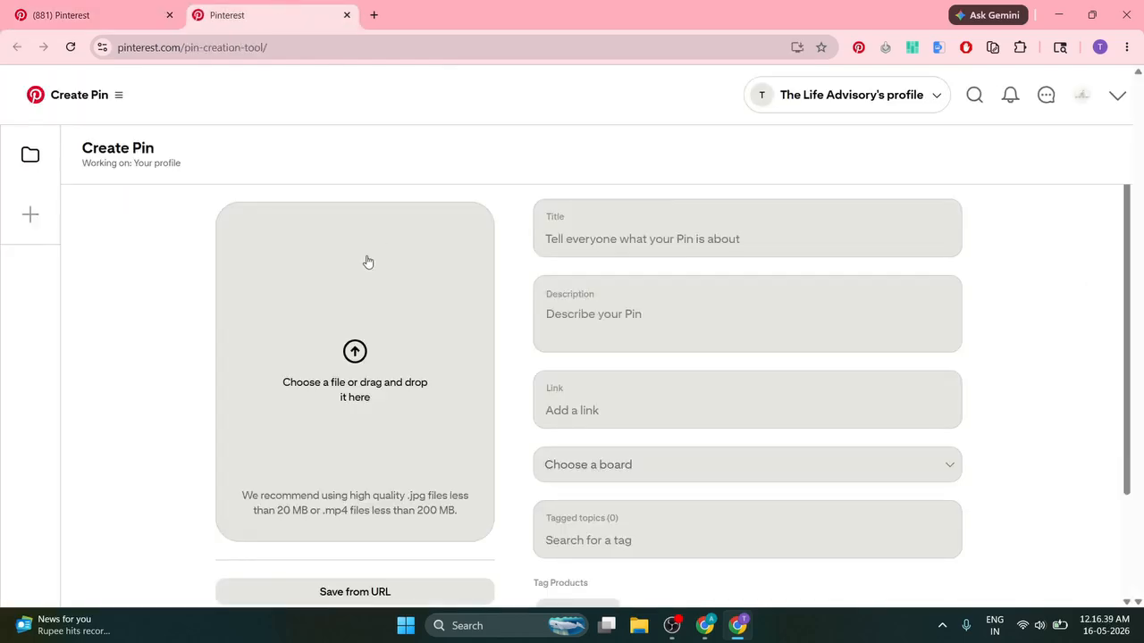
Step: Load pinterest.com in a new tab and save the Handmade Favors pin image to the computer
left_click(373, 15)
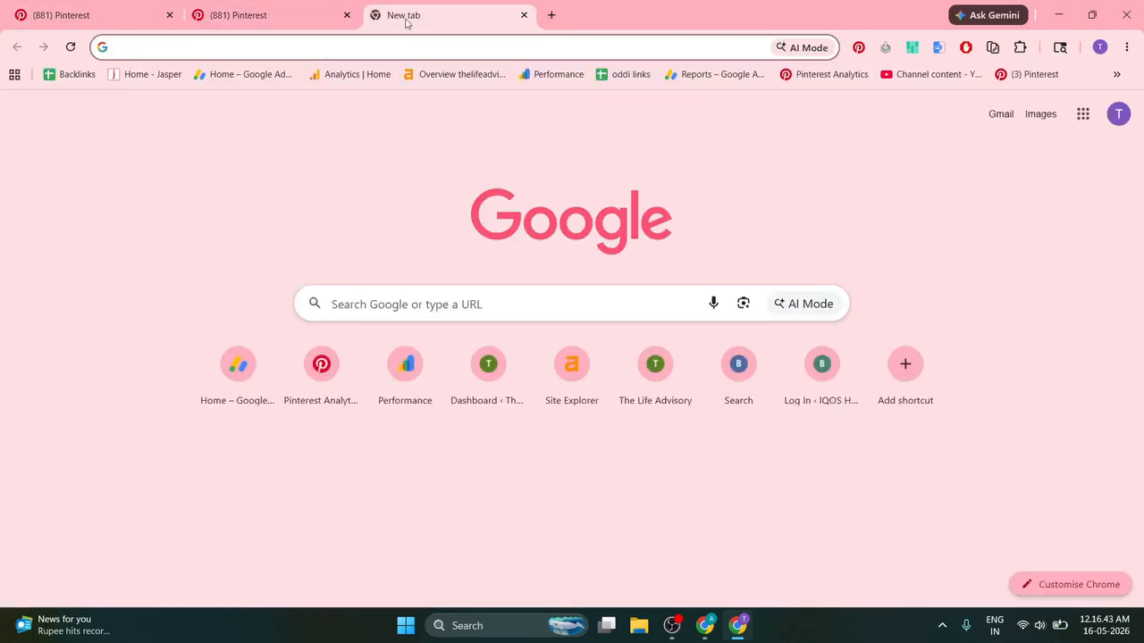
type("pin")
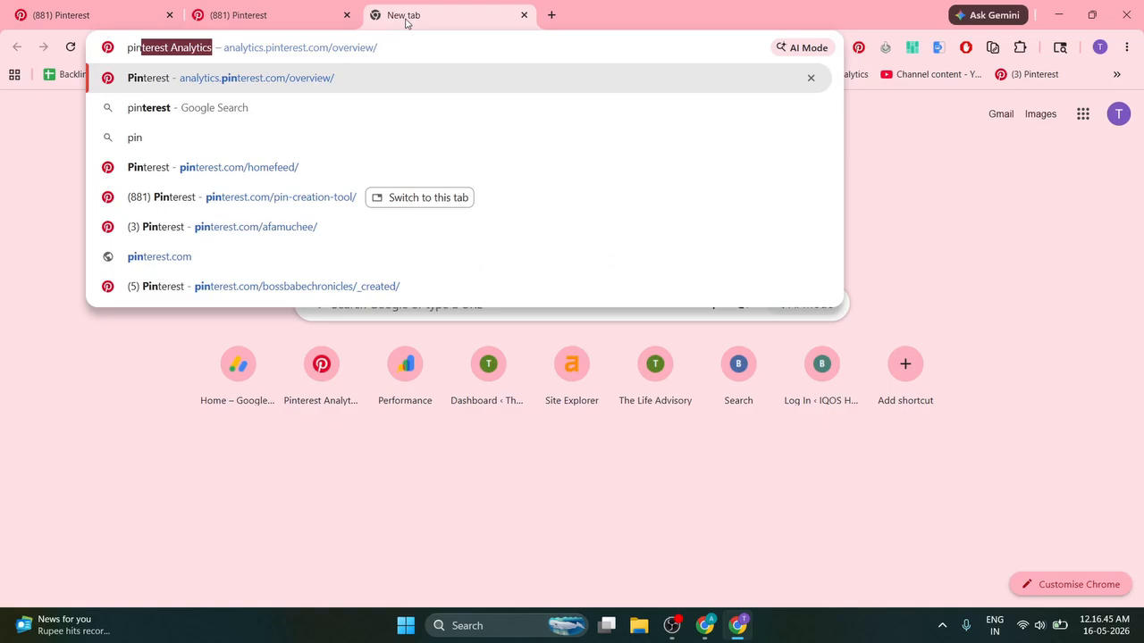
key("Up")
key("Up")
key("Return")
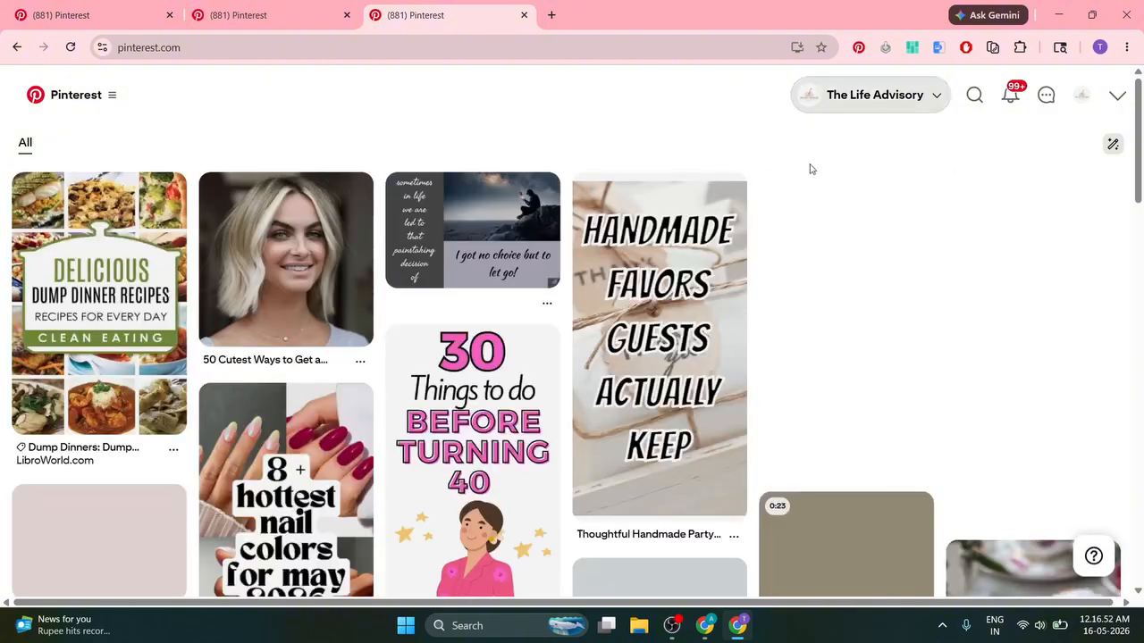
left_click(625, 268)
right_click(361, 241)
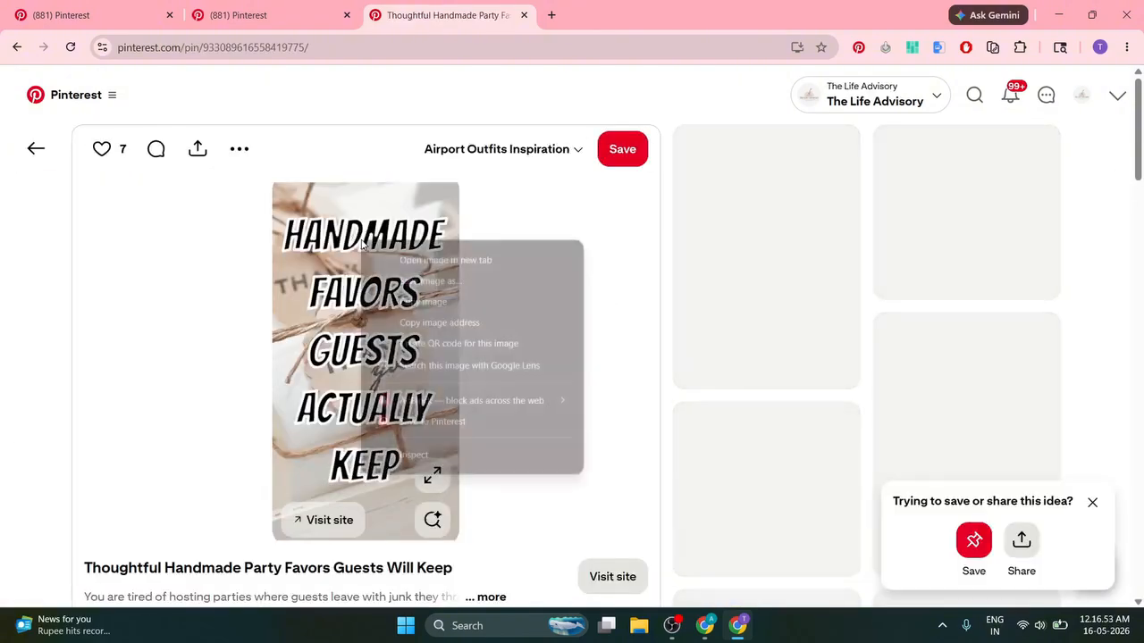
left_click(394, 281)
key("Return")
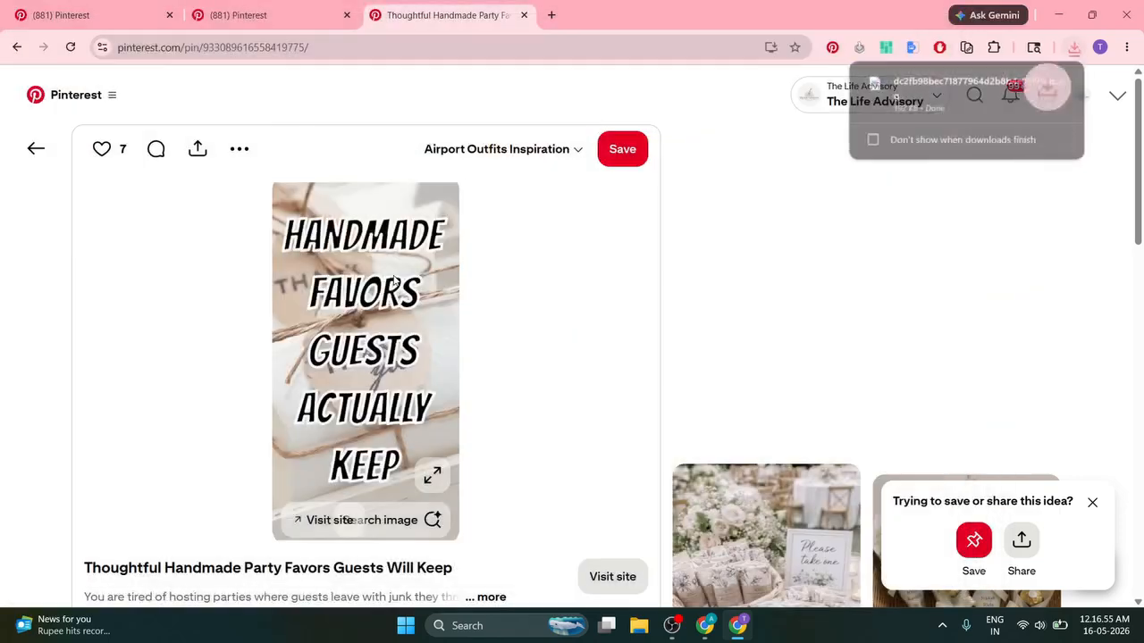
left_click(265, 7)
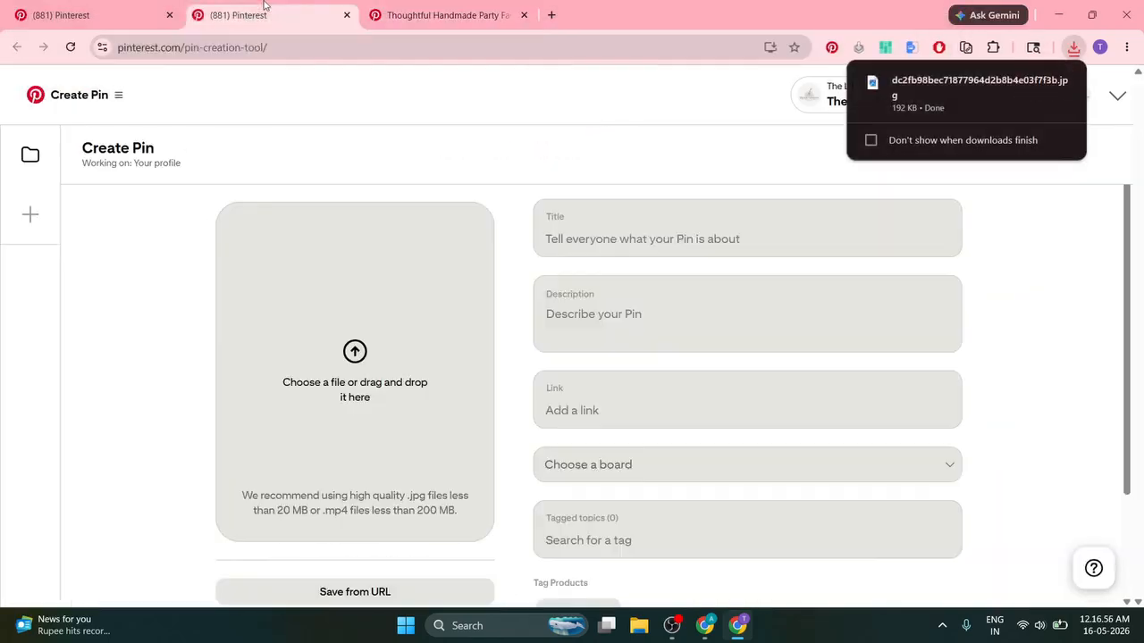
Step: Upload the downloaded Handmade Favors image to the new Pin and title it 'Outfit Ideas'
left_click(1076, 51)
left_click_drag(930, 116, 385, 268)
left_click(639, 236)
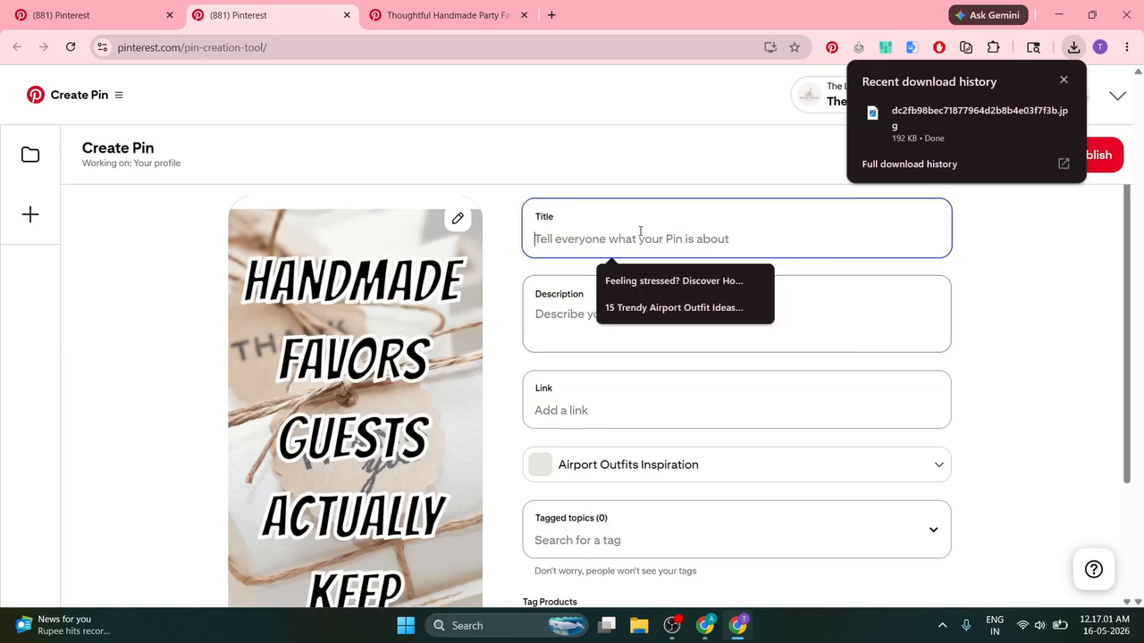
type("Out")
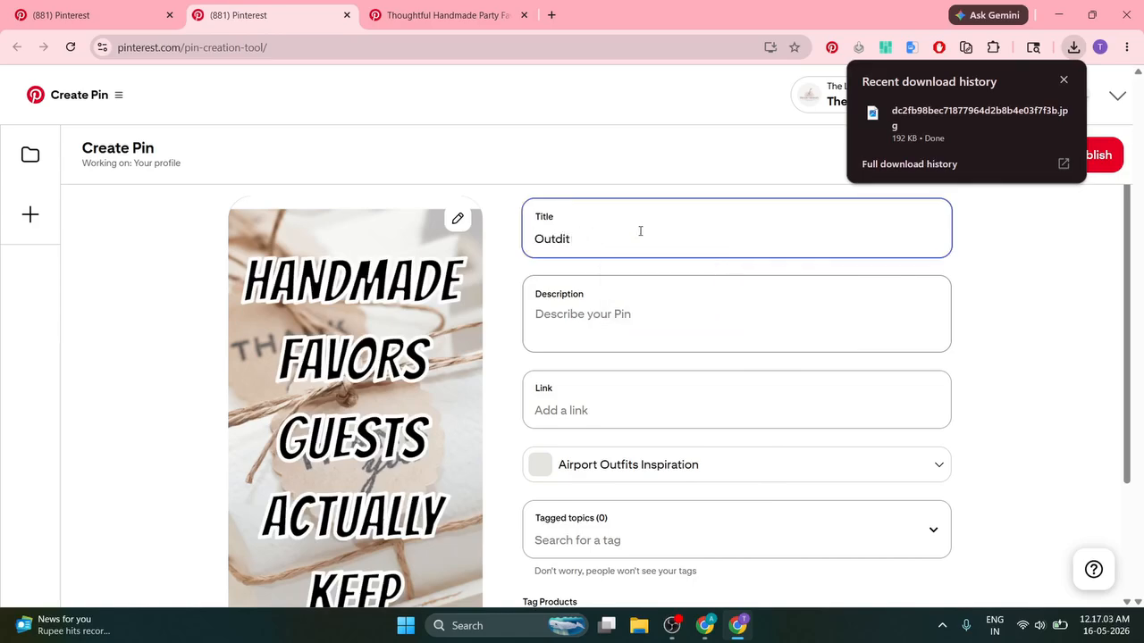
type("fit Ideas")
left_click(594, 438)
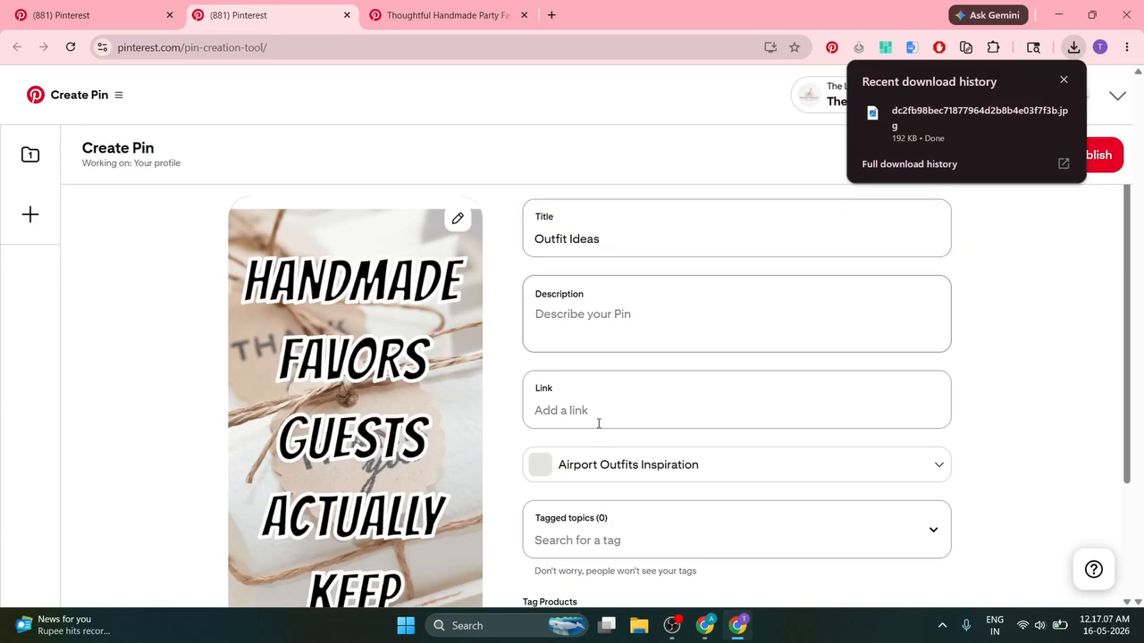
left_click(598, 423)
key("alt+Tab")
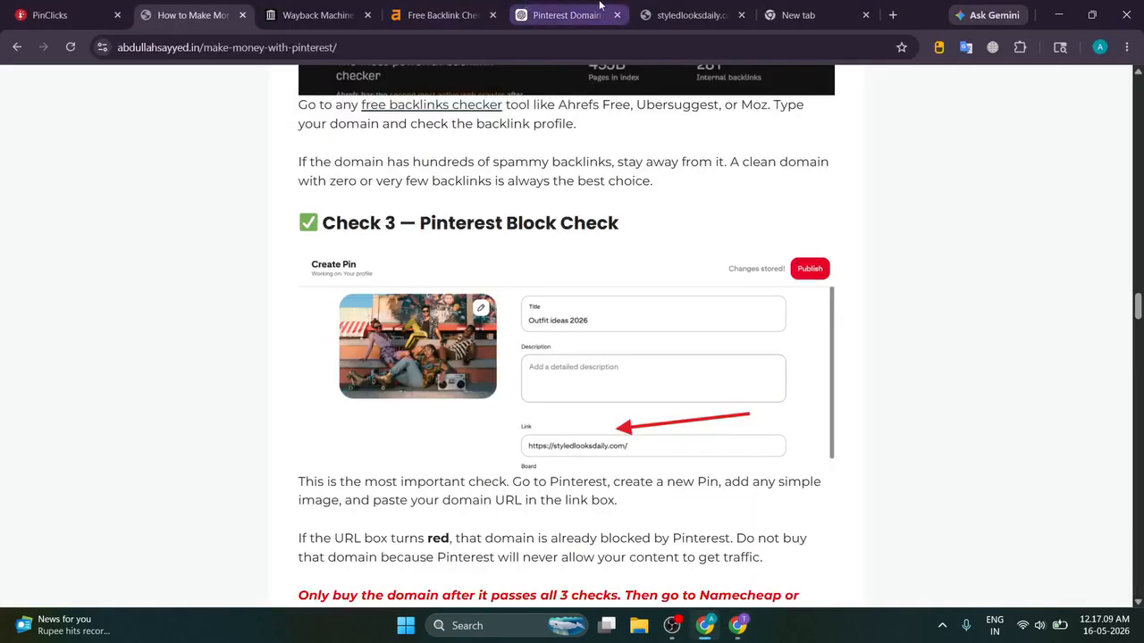
left_click(686, 15)
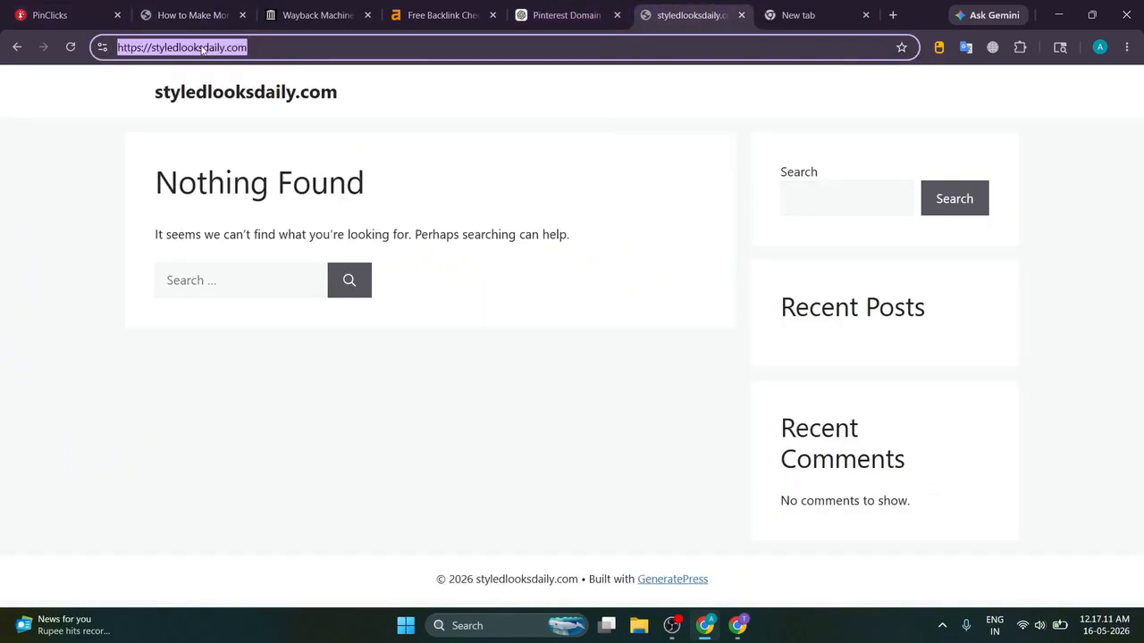
key("alt+Tab")
type("https://styledlooksdaily.com/")
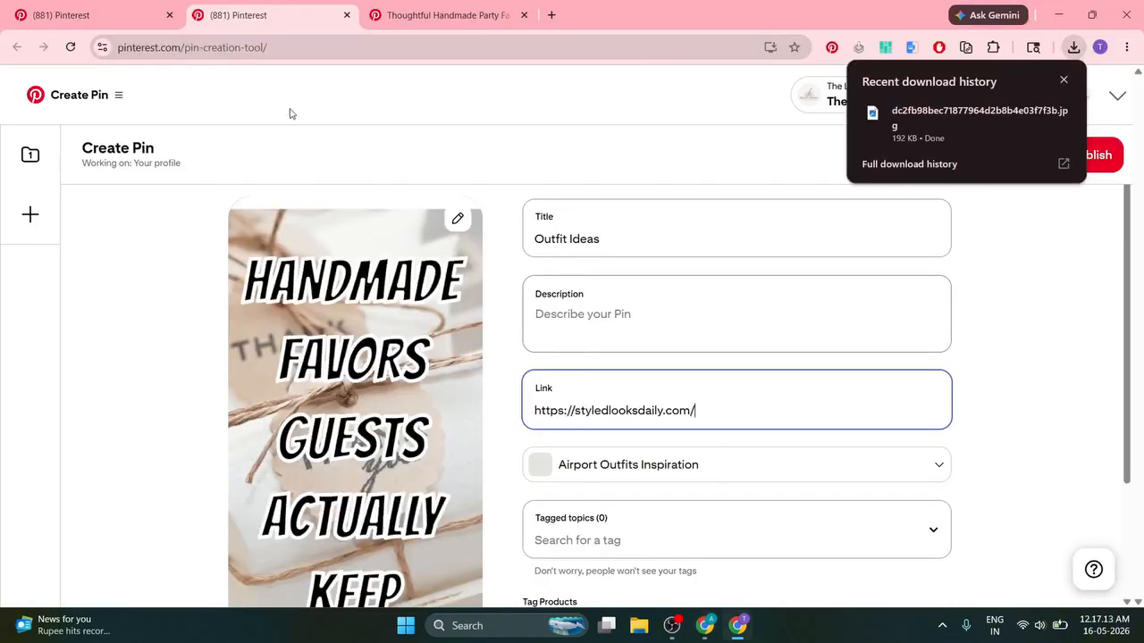
left_click(1030, 320)
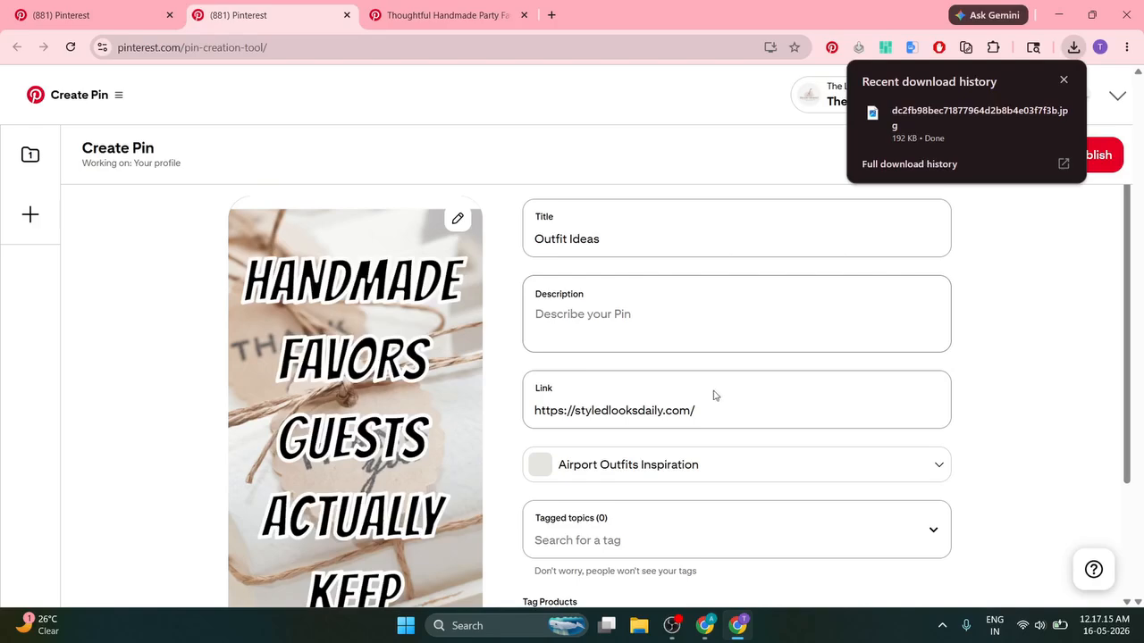
left_click_drag(725, 406, 492, 392)
left_click(492, 391)
scroll(492, 391, "down", 1)
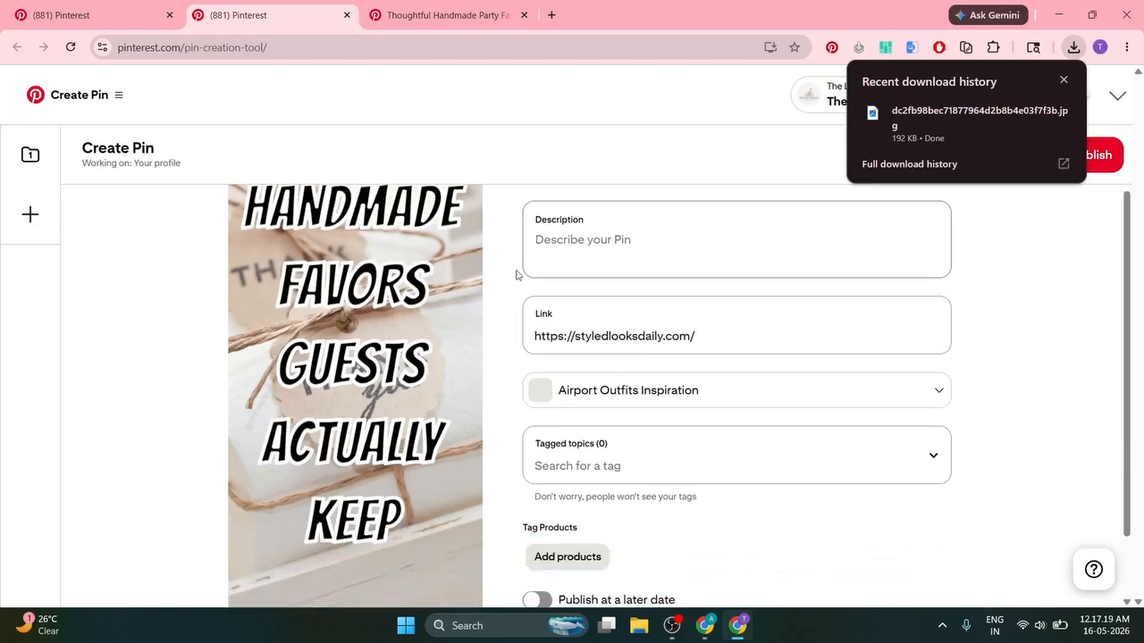
scroll(503, 293, "up", 1)
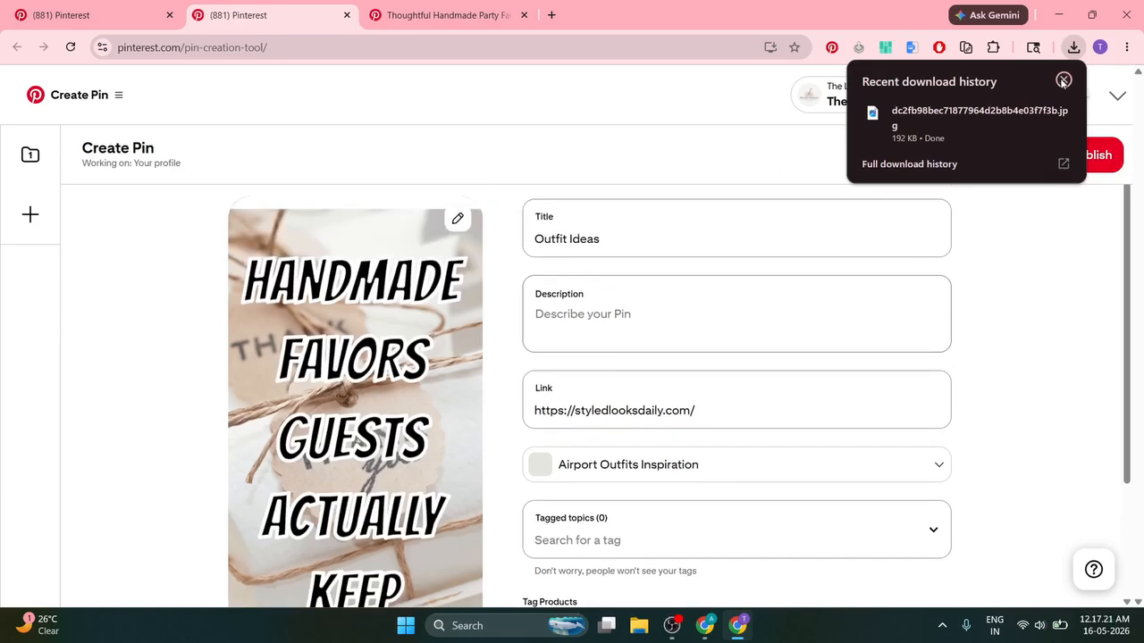
left_click(1063, 80)
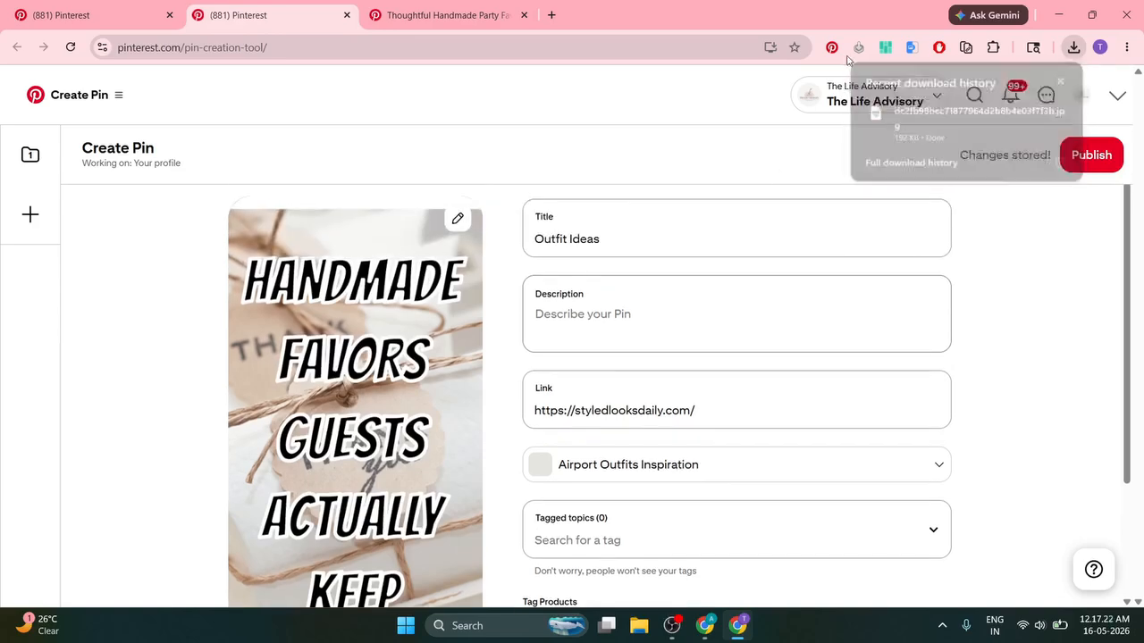
Step: Type thelifeadvisory.com into a new tab's address bar and copy it
left_click(549, 14)
type("thelife")
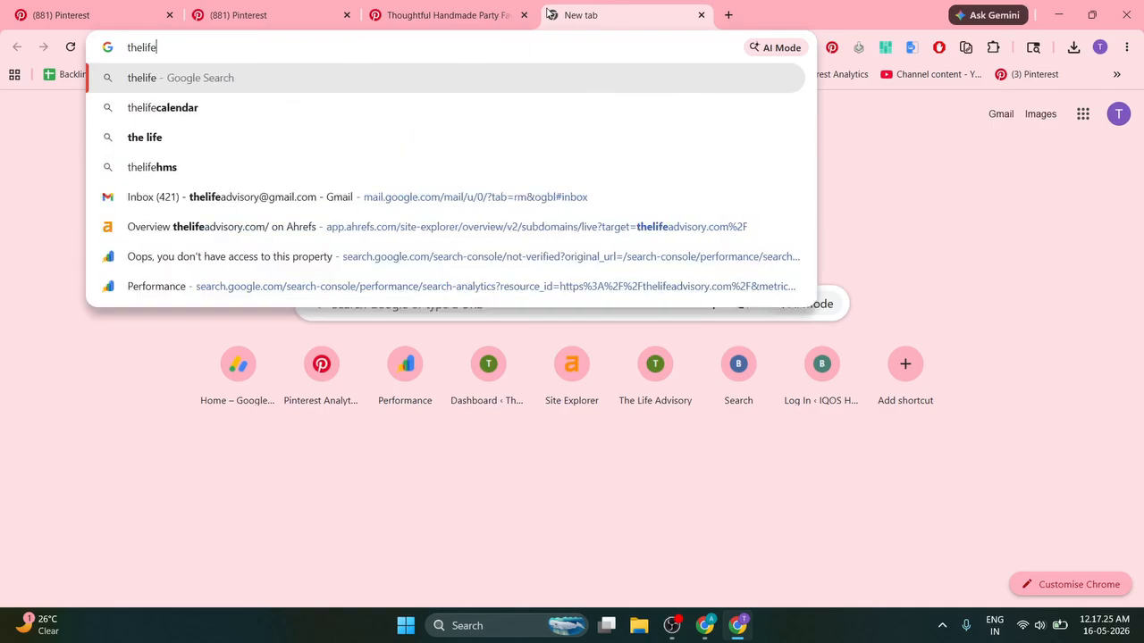
key("Up")
key("Up")
key("Up")
key("Up")
key("Up")
key("Down")
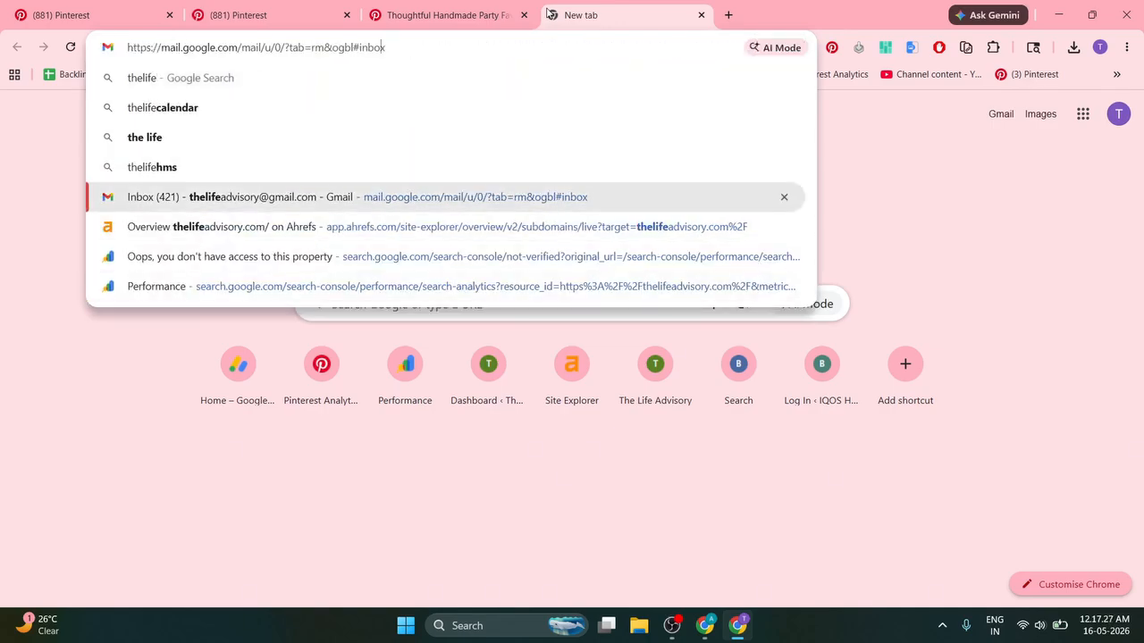
key("ctrl+a")
key("BackSpace")
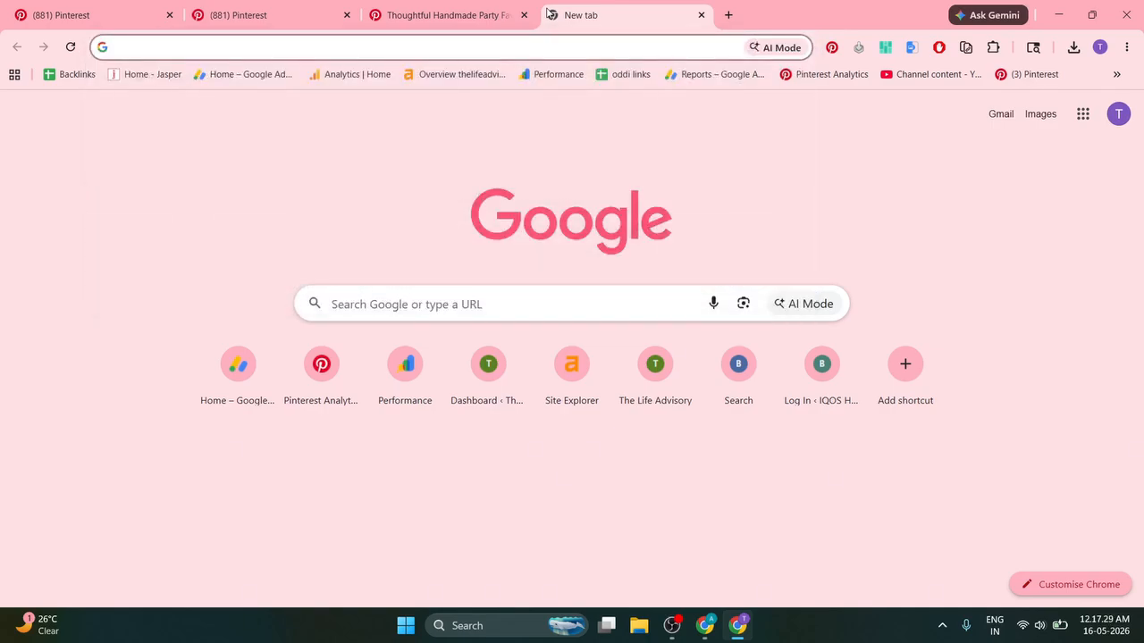
type("thelifeadviso")
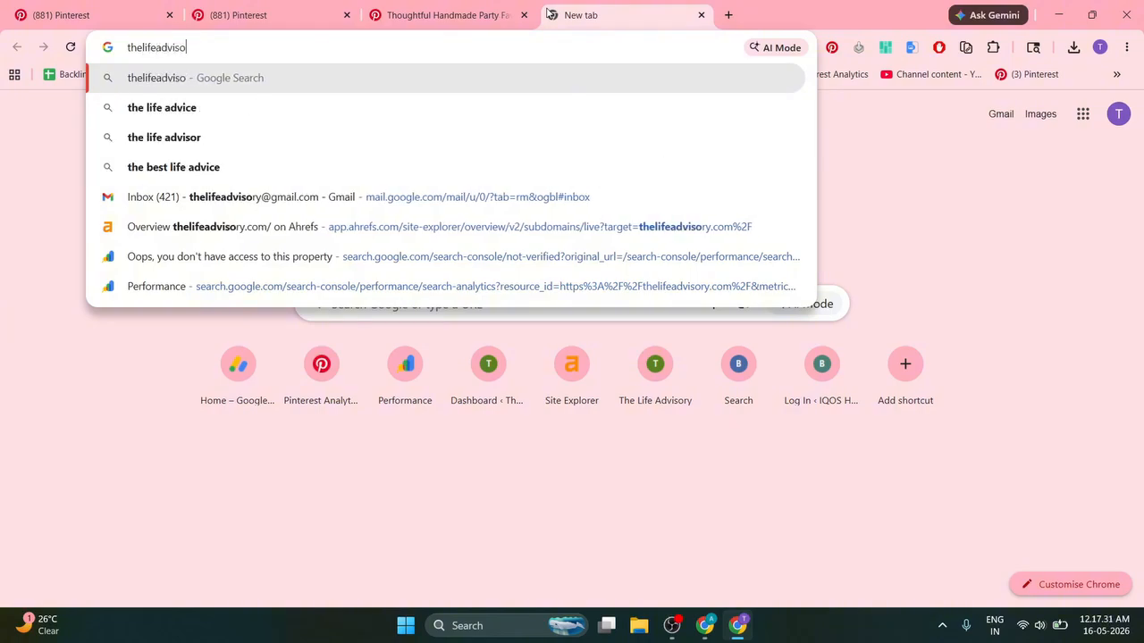
type("ry.com")
key("ctrl+a")
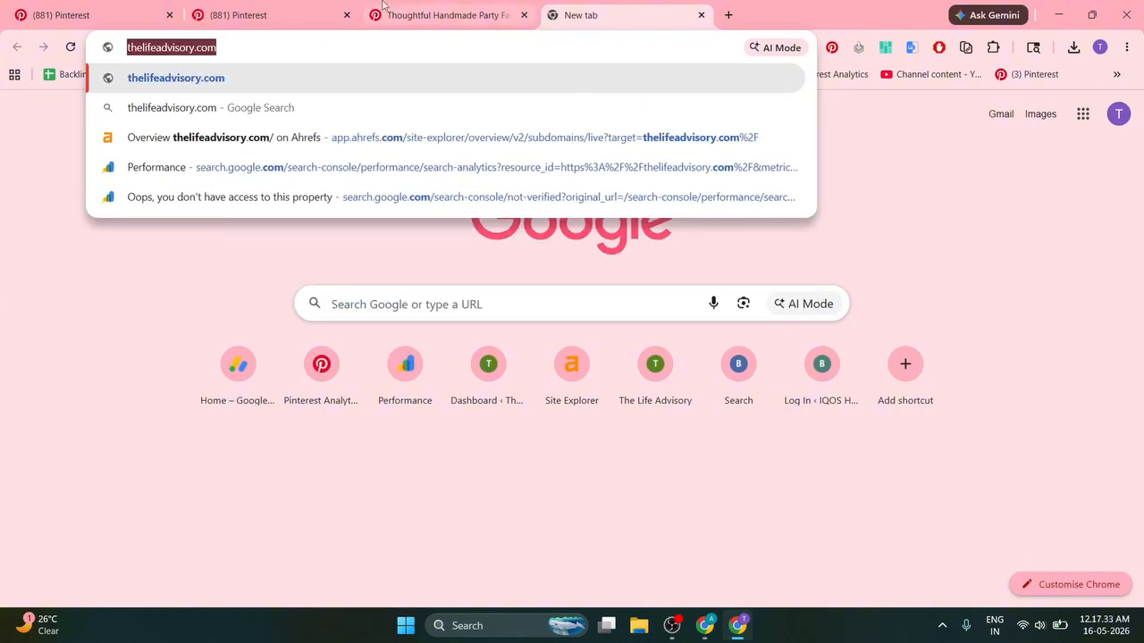
key("ctrl+c")
Step: Replace the Pin's link with thelifeadvisory.com so Pinterest validates it
left_click(344, 13)
left_click(595, 421)
key("ctrl+a")
key("ctrl+v")
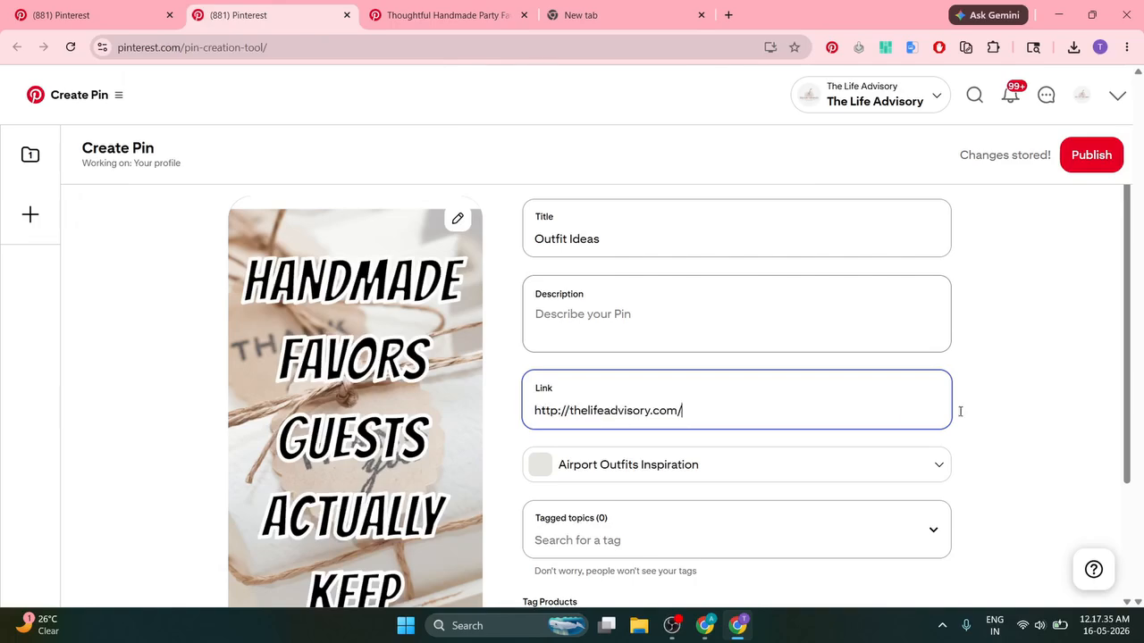
left_click(1036, 405)
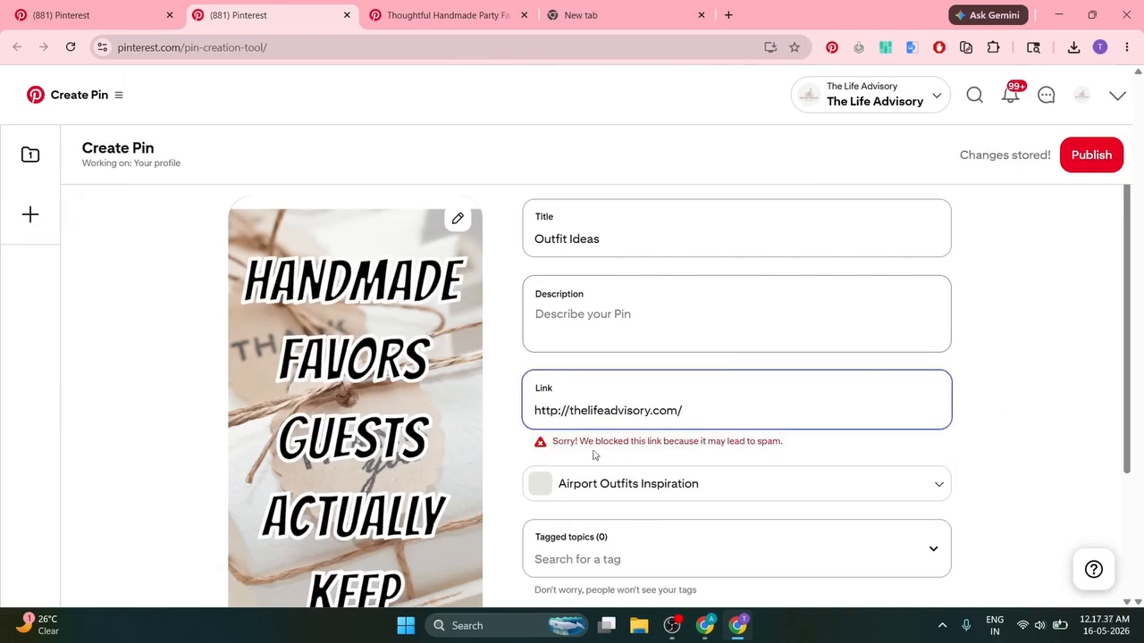
Step: Highlight the red 'may lead to spam' blocked-link warning, then bring the styledlooksdaily.com window forward
left_click_drag(558, 441, 783, 442)
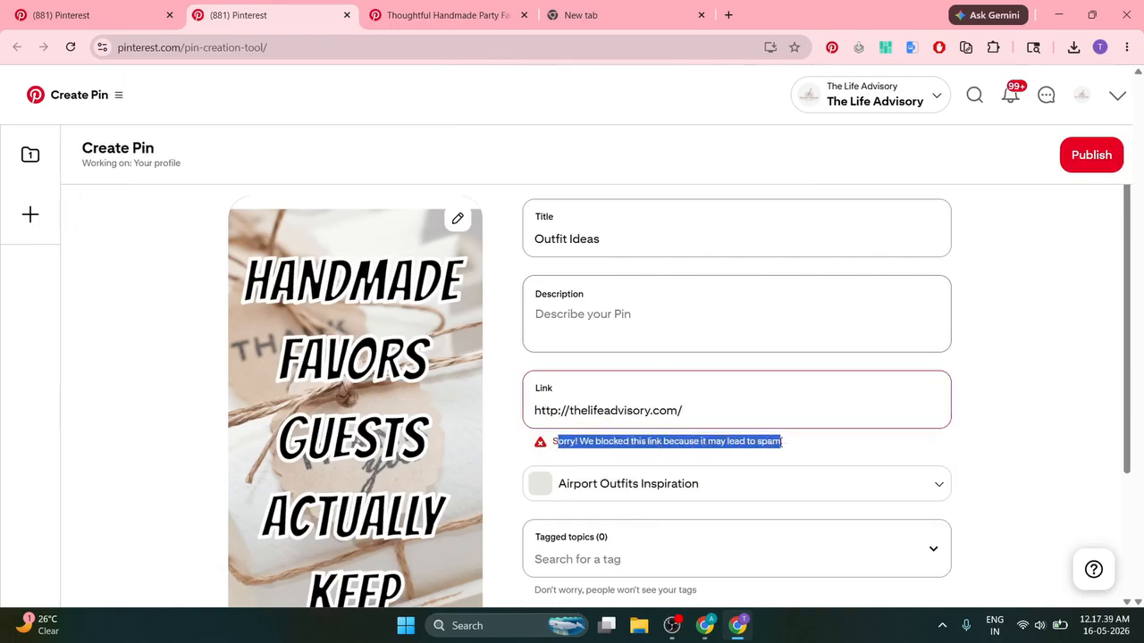
left_click(857, 447)
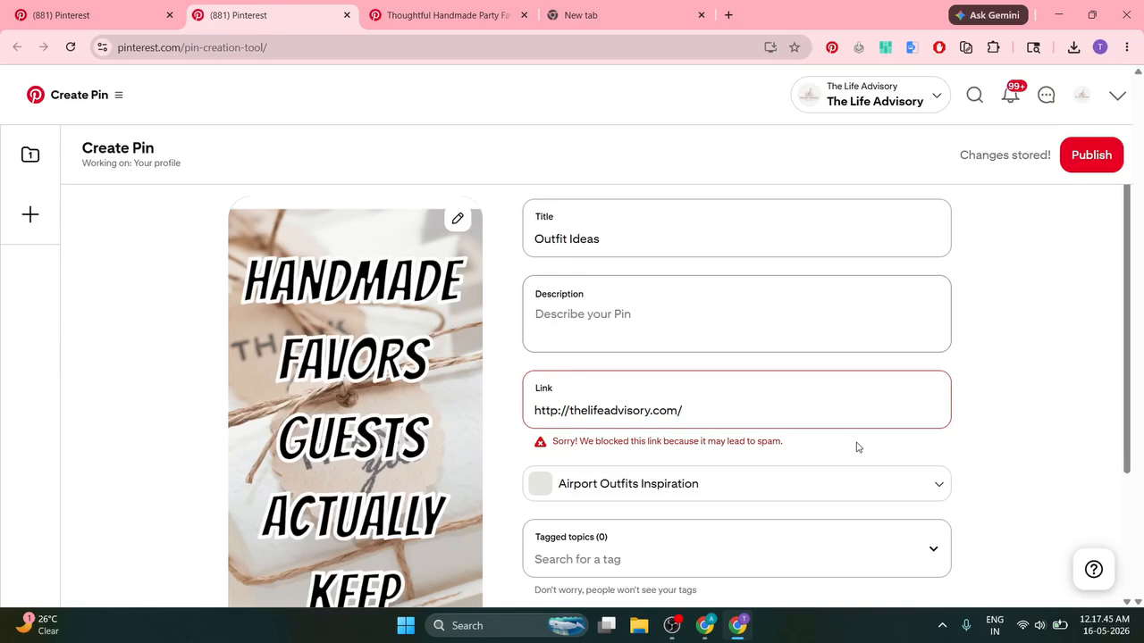
left_click_drag(554, 441, 794, 452)
left_click(557, 453)
left_click(813, 452)
left_click_drag(704, 443, 811, 444)
left_click(813, 445)
left_click(706, 628)
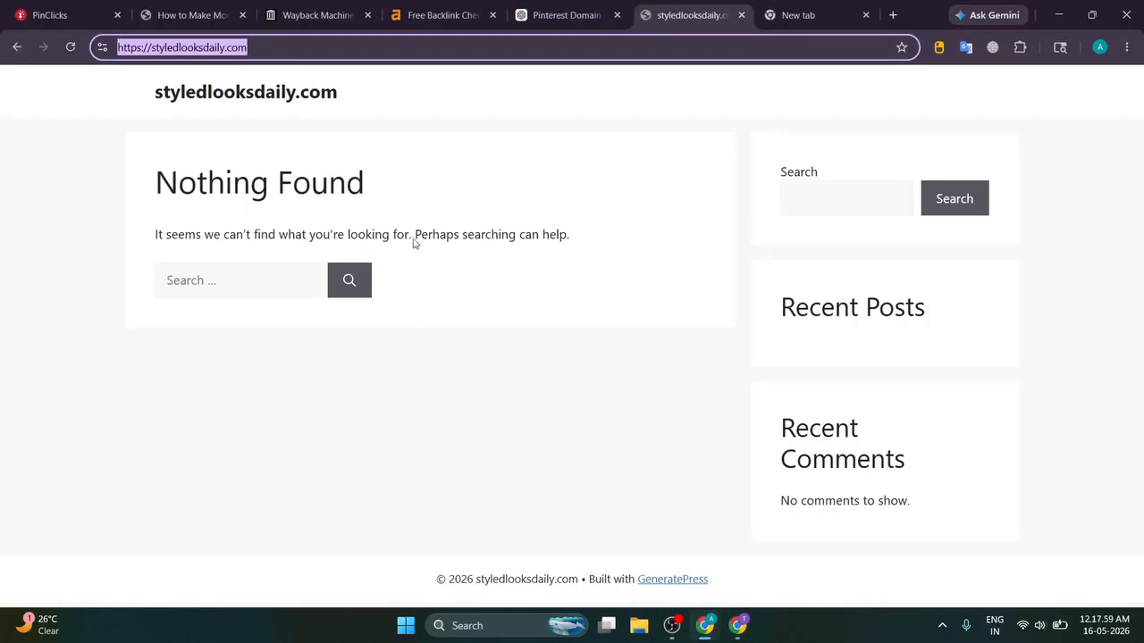
Step: Read through the blog's Pinterest block check and PinClicks sections, then go back to the Create Pin window
left_click(183, 16)
scroll(183, 252, "down", 3)
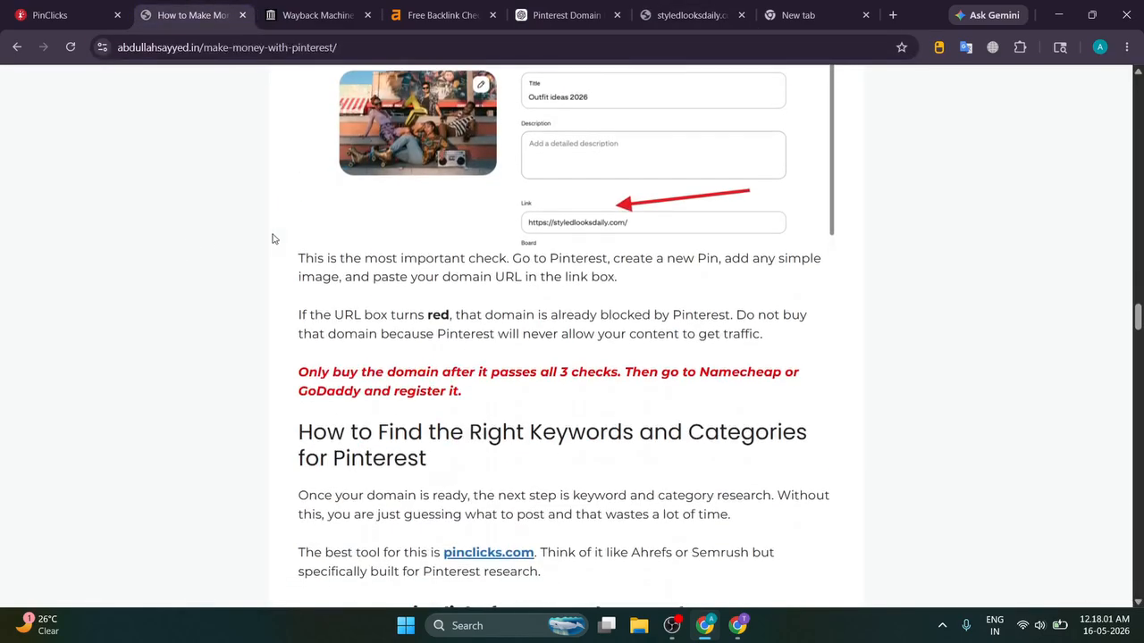
left_click_drag(263, 268, 852, 395)
left_click(852, 395)
scroll(852, 395, "down", 2)
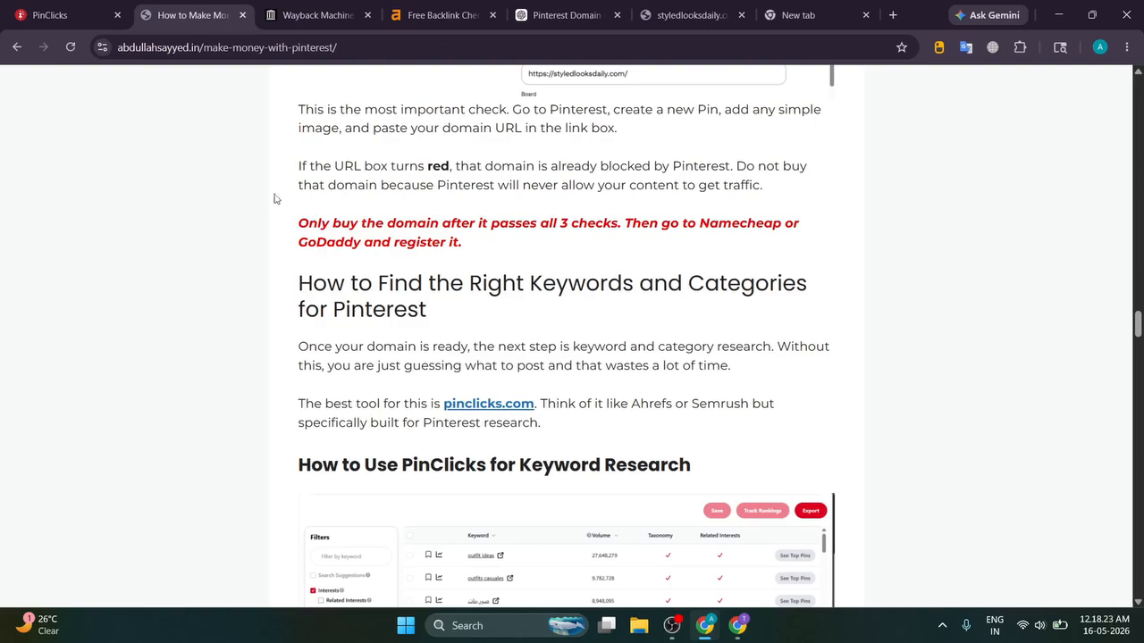
left_click(737, 626)
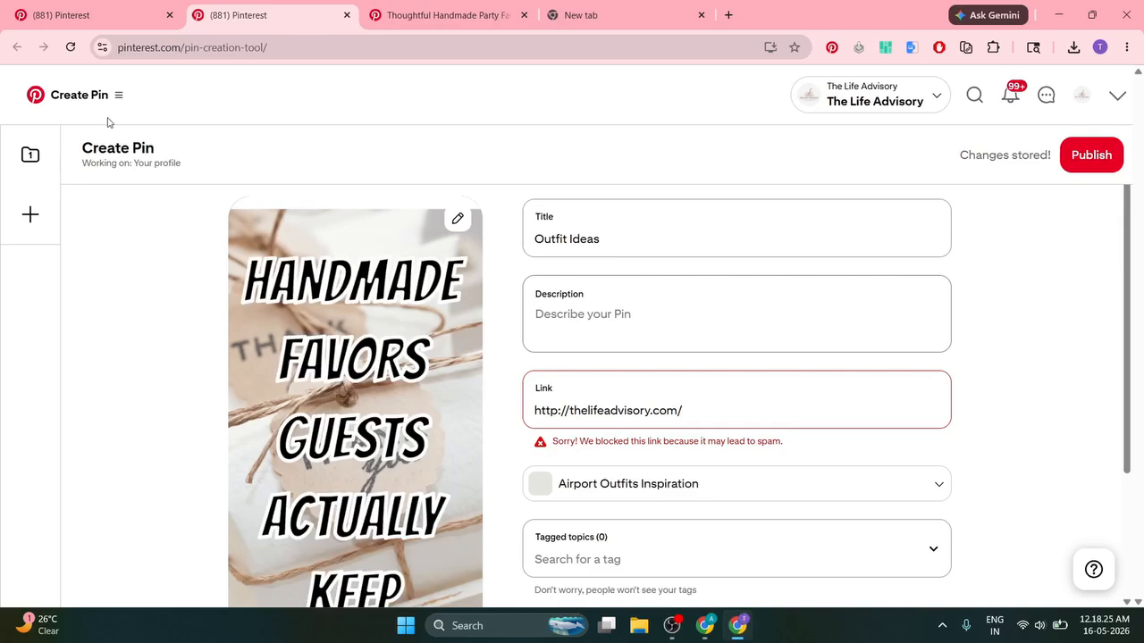
Step: Go to Pinterest Trends search trends and filter keywords to the Women's Fashion interest
left_click(93, 10)
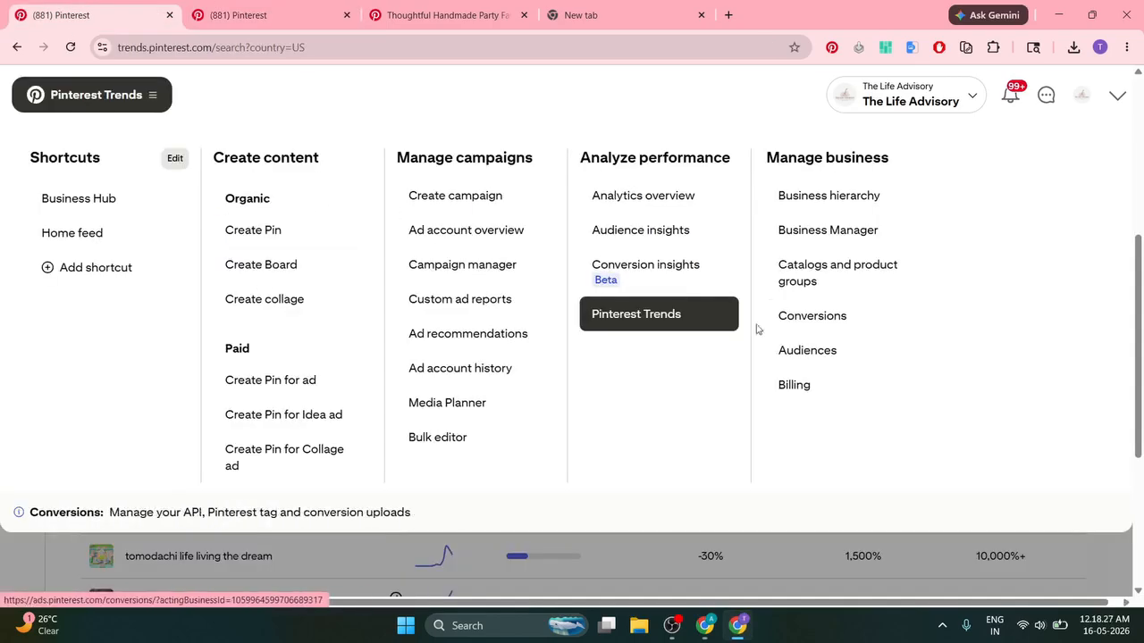
left_click(728, 318)
scroll(145, 309, "down", 1)
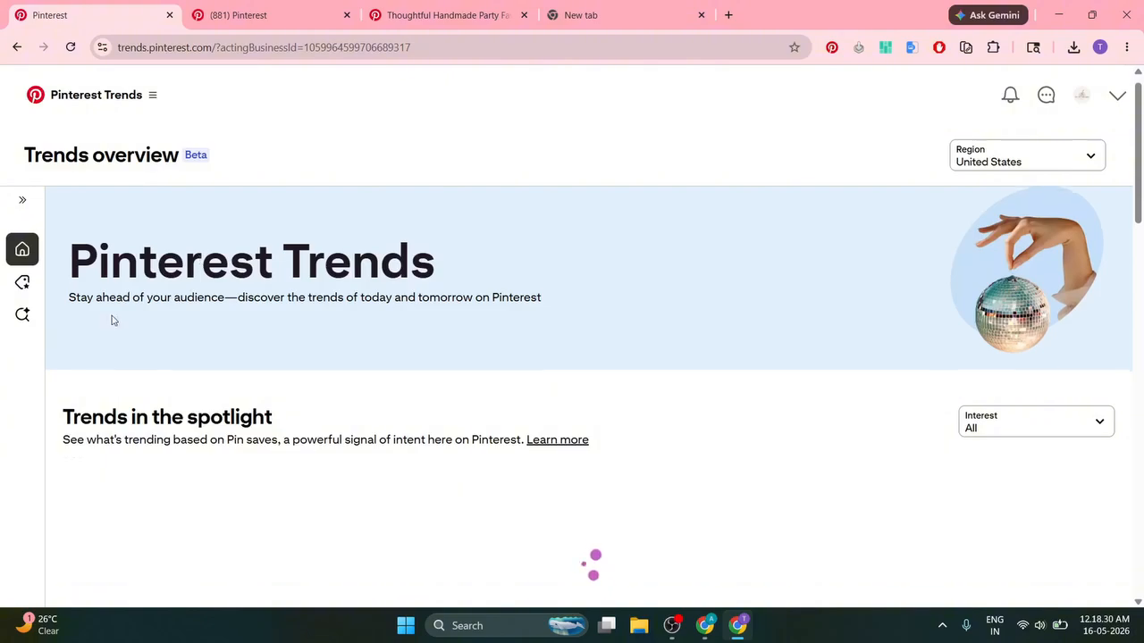
scroll(113, 322, "down", 1)
left_click(29, 320)
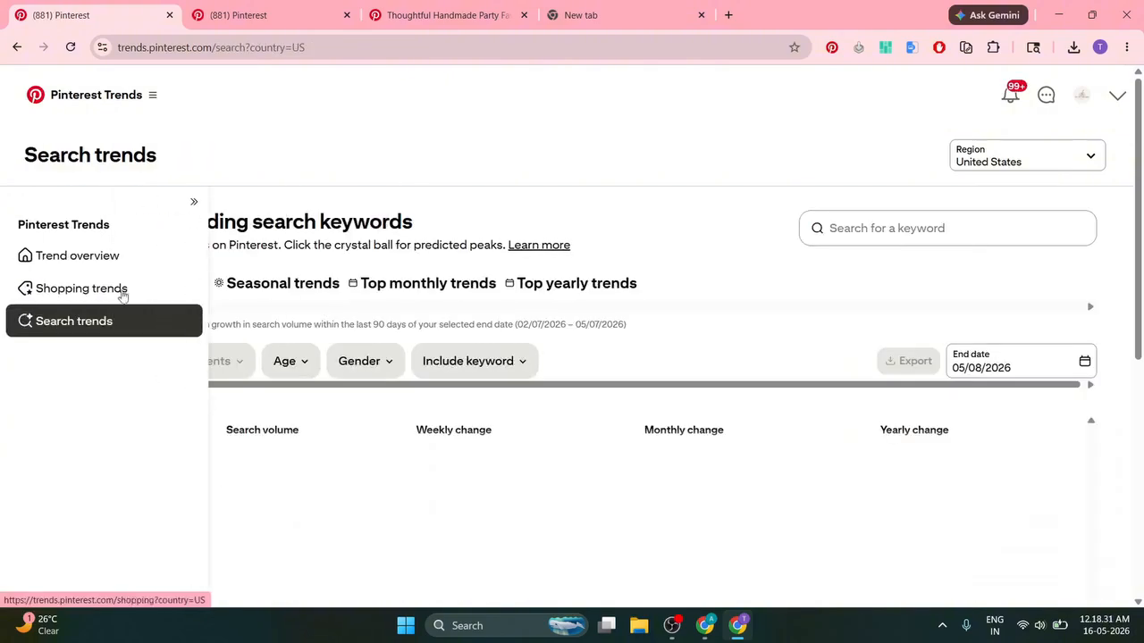
scroll(123, 308, "down", 3)
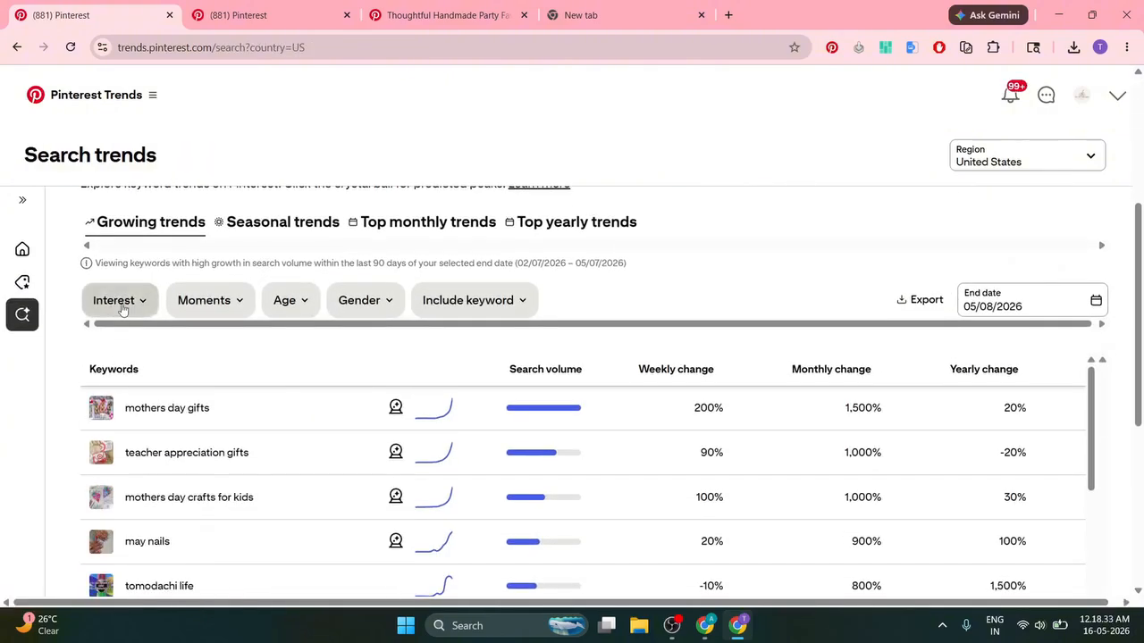
left_click(123, 308)
scroll(143, 416, "down", 3)
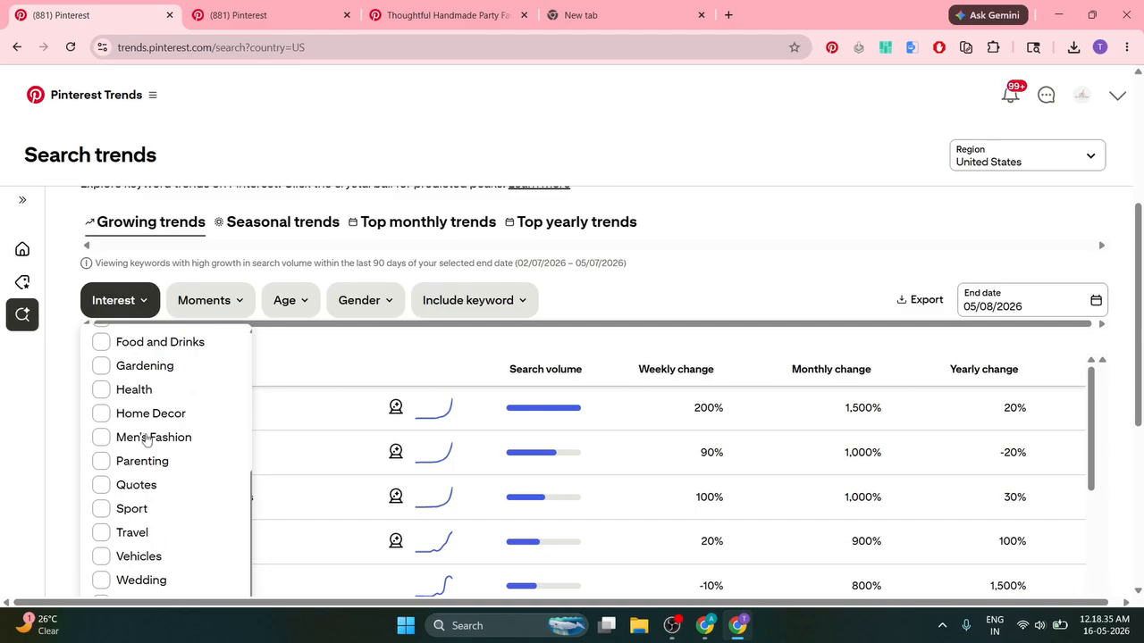
scroll(148, 438, "down", 2)
left_click(145, 457)
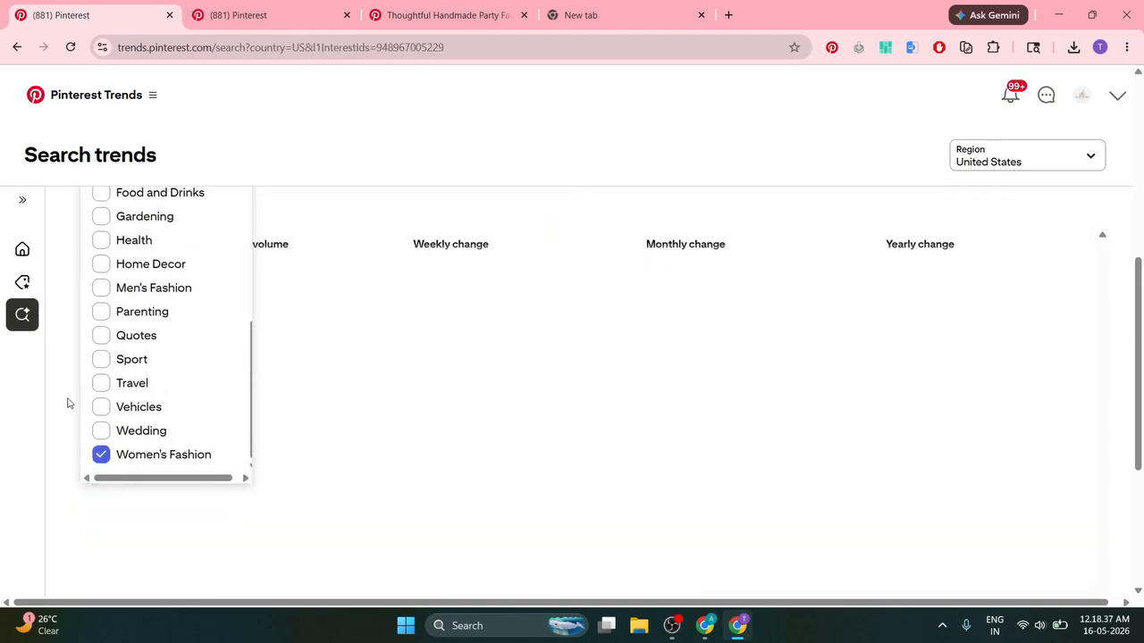
Step: Browse the Women's Fashion keywords, then view the Seasonal trends list
scroll(156, 395, "up", 1)
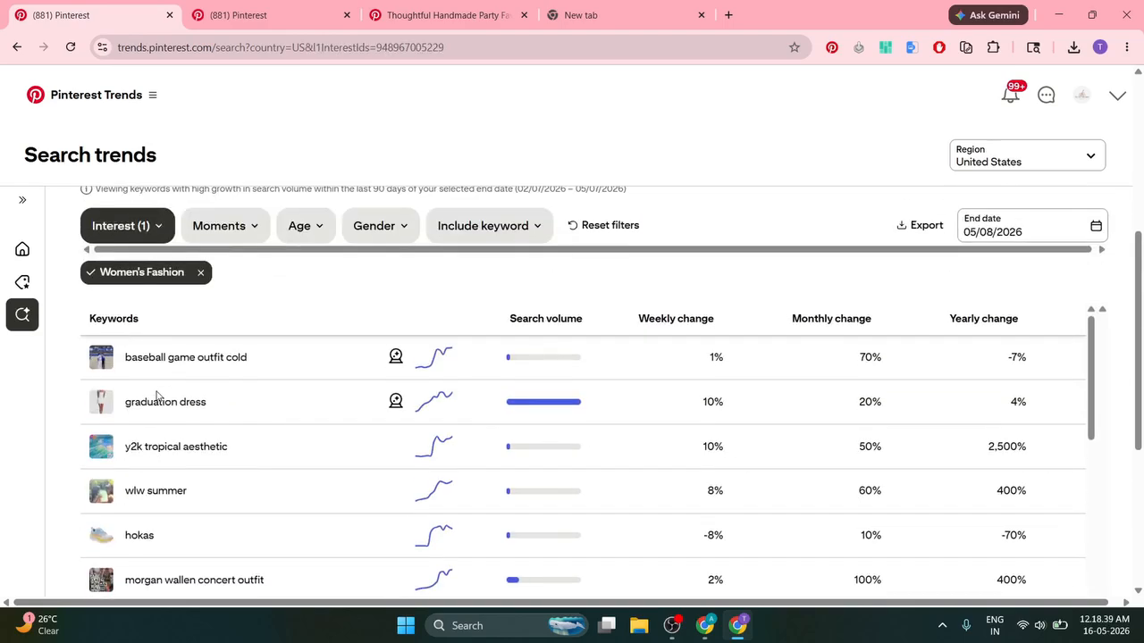
scroll(295, 447, "down", 10)
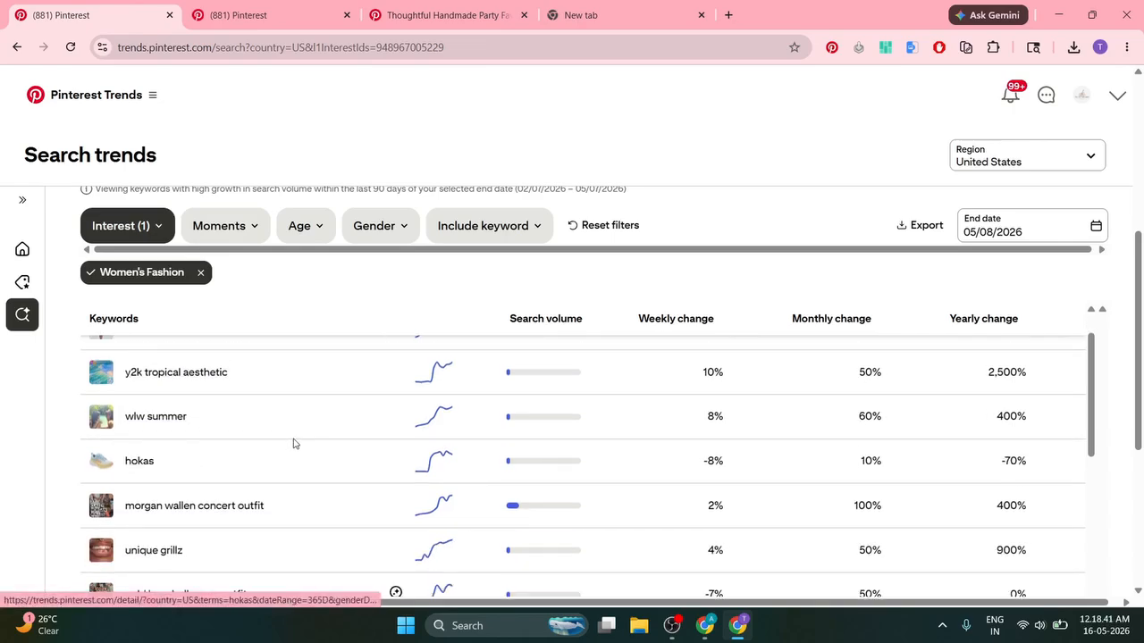
scroll(308, 435, "down", 16)
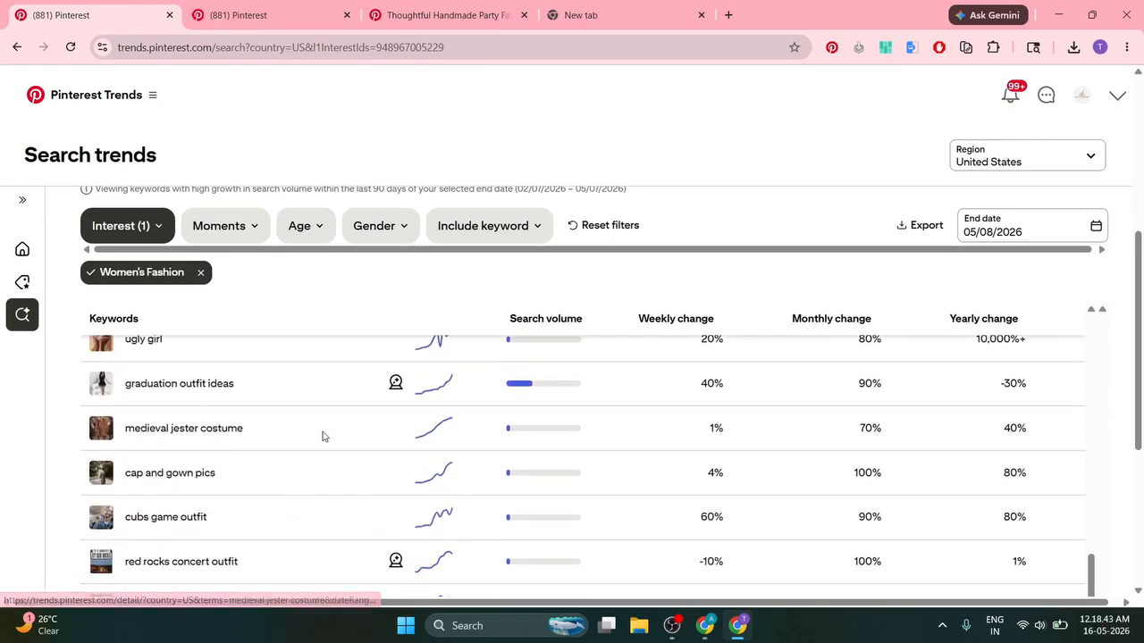
scroll(350, 435, "up", 9)
scroll(353, 438, "up", 12)
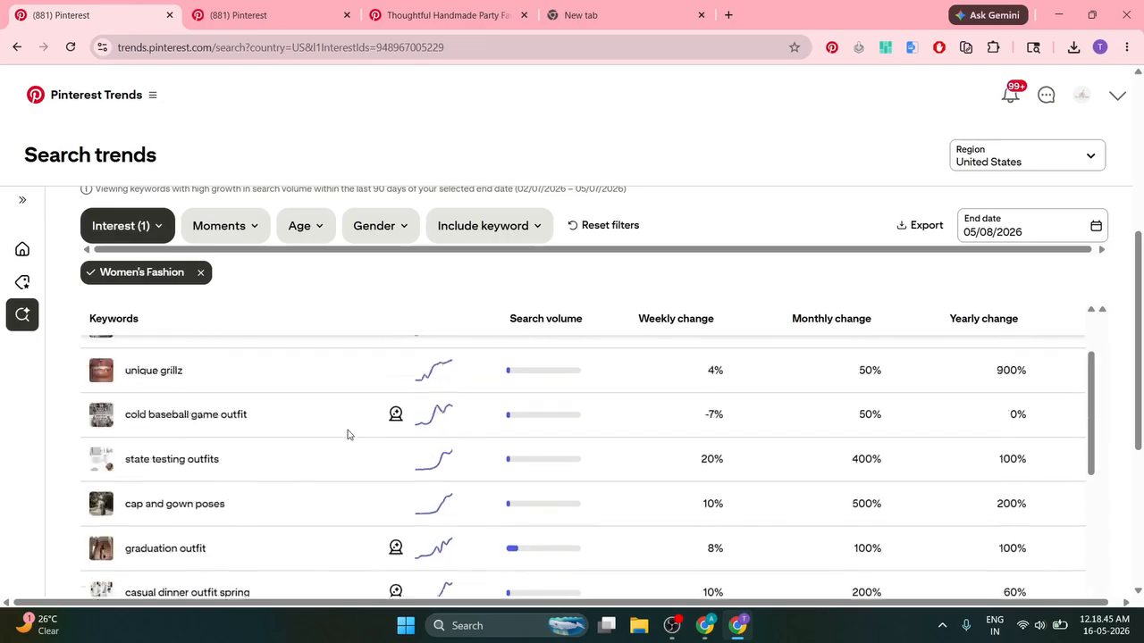
scroll(429, 411, "down", 4)
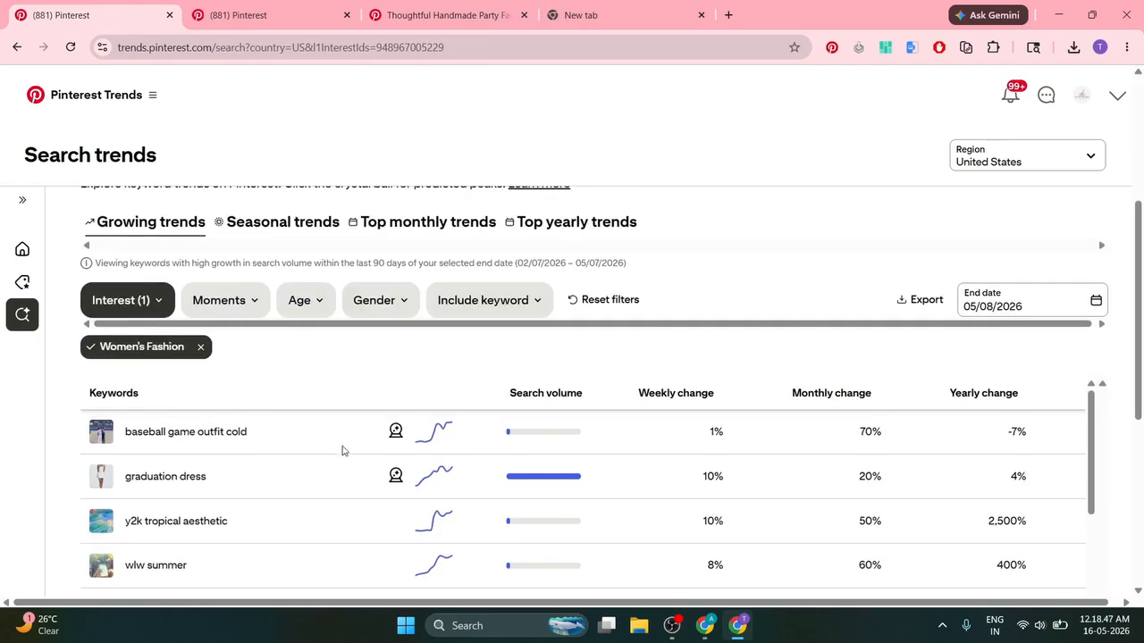
scroll(304, 447, "up", 2)
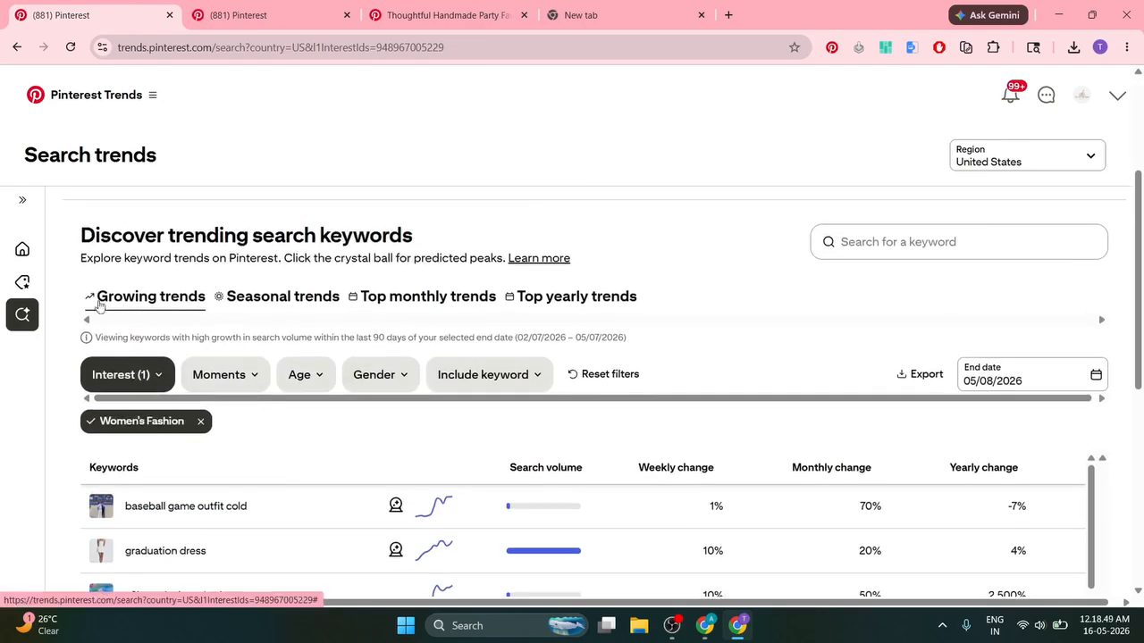
left_click(255, 304)
scroll(148, 457, "down", 2)
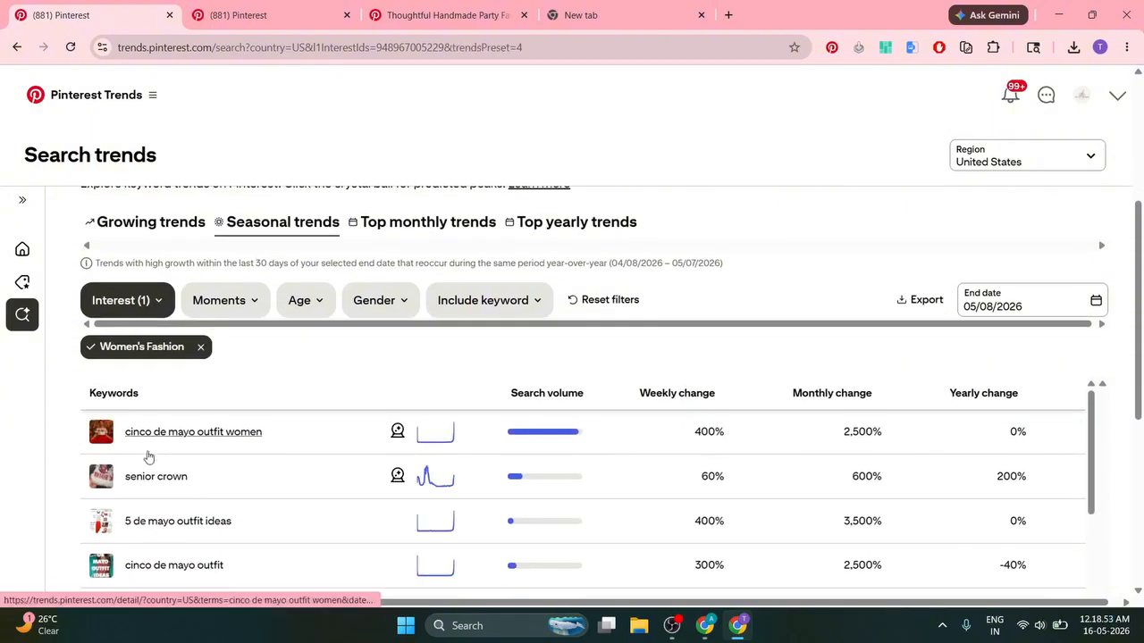
scroll(120, 490, "down", 1)
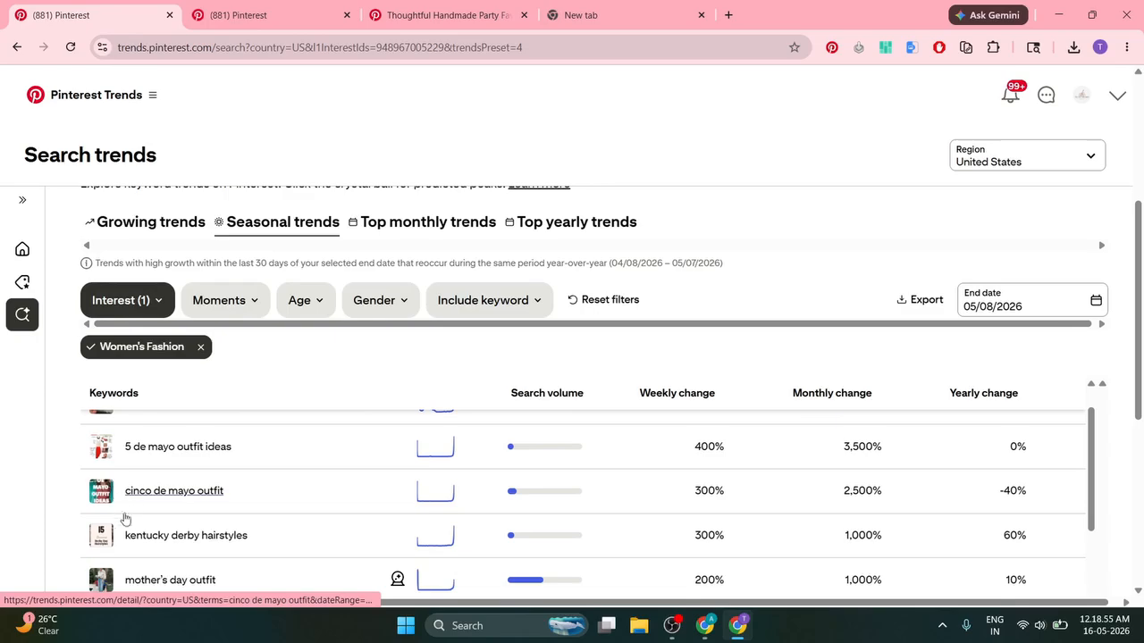
scroll(161, 537, "down", 1)
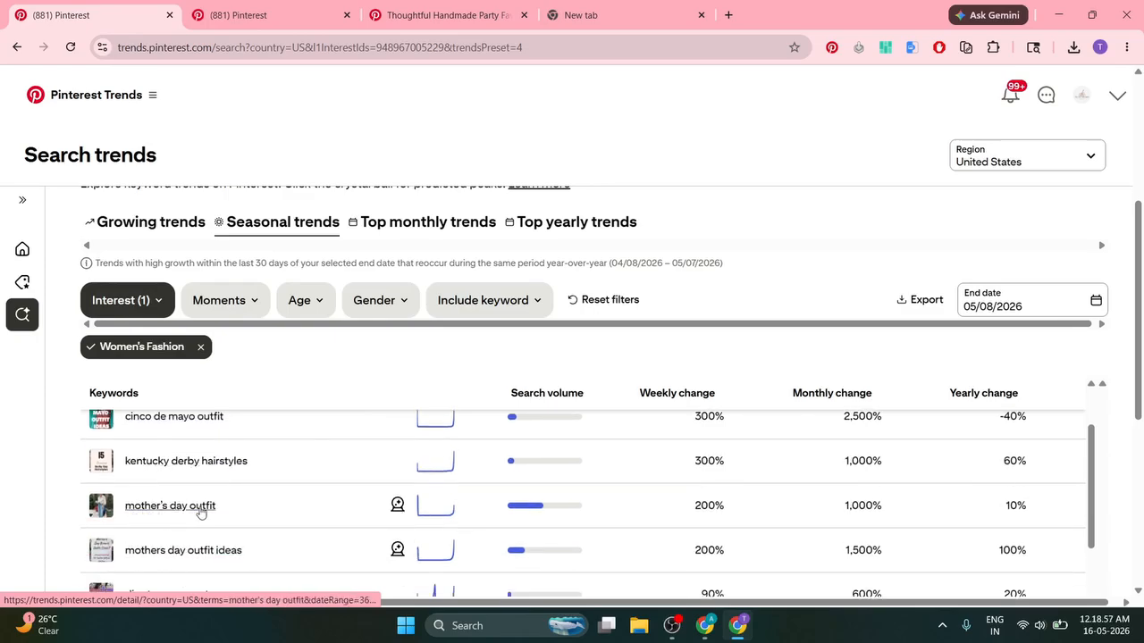
scroll(196, 512, "down", 1)
scroll(170, 529, "down", 1)
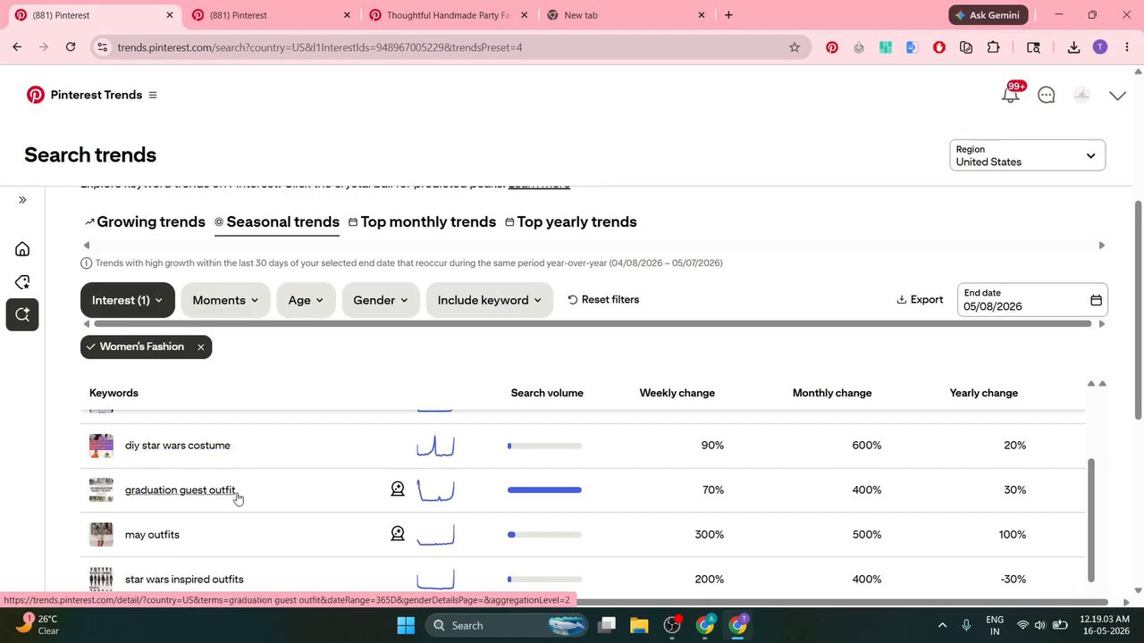
Step: Compare the Top monthly and Top yearly Women's Fashion trend lists
left_click(394, 229)
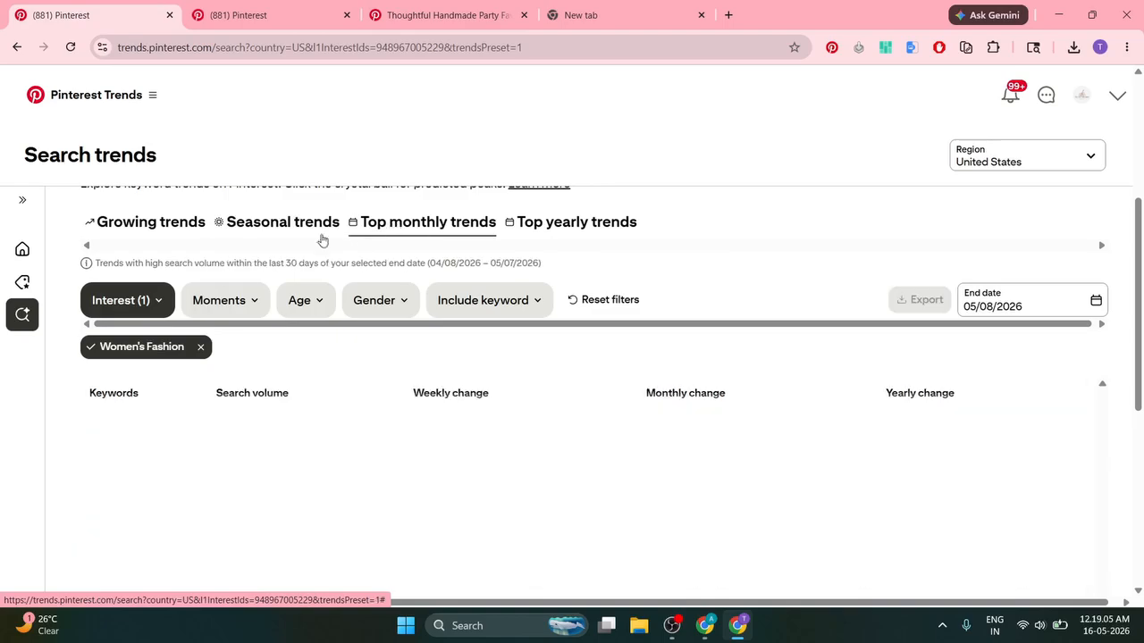
scroll(125, 427, "down", 3)
scroll(84, 394, "up", 2)
scroll(85, 394, "up", 2)
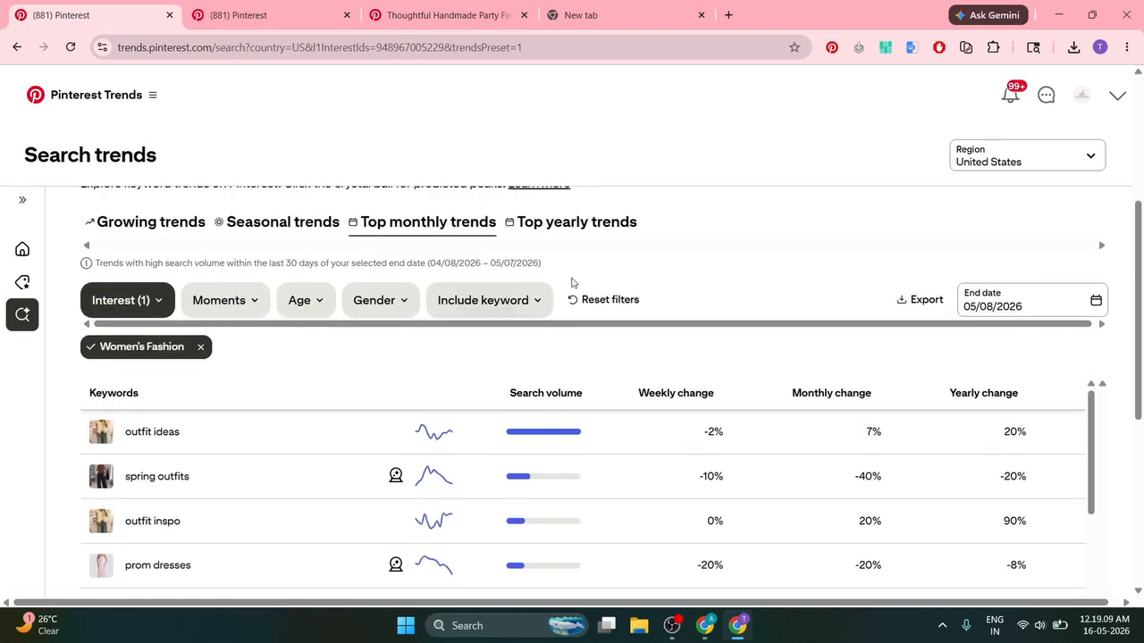
left_click(576, 230)
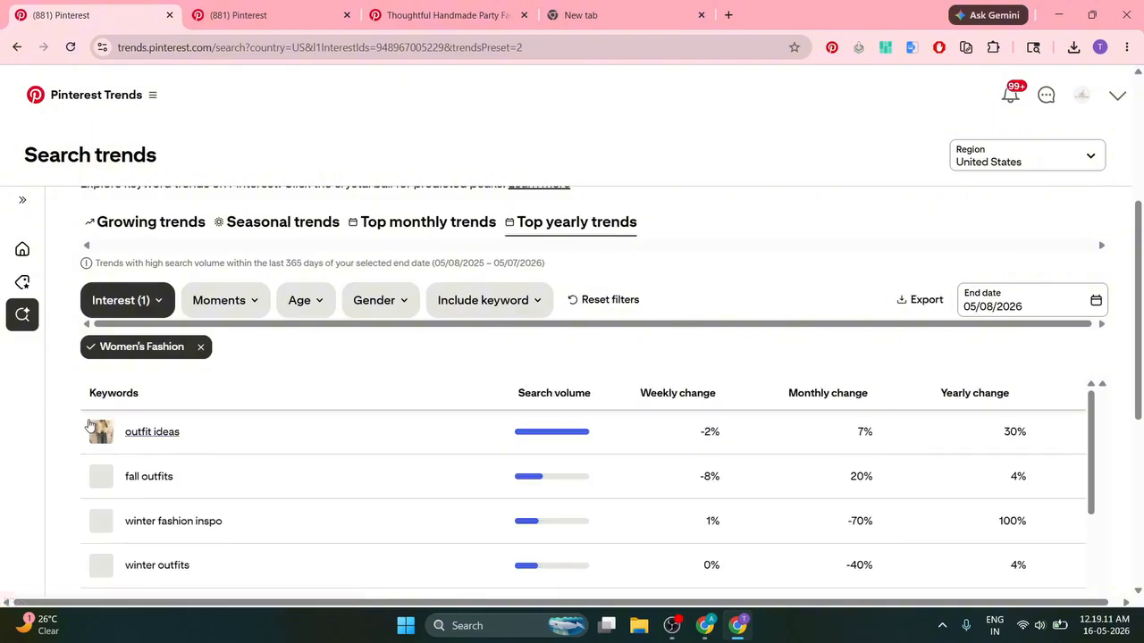
scroll(358, 446, "down", 3)
scroll(333, 461, "down", 5)
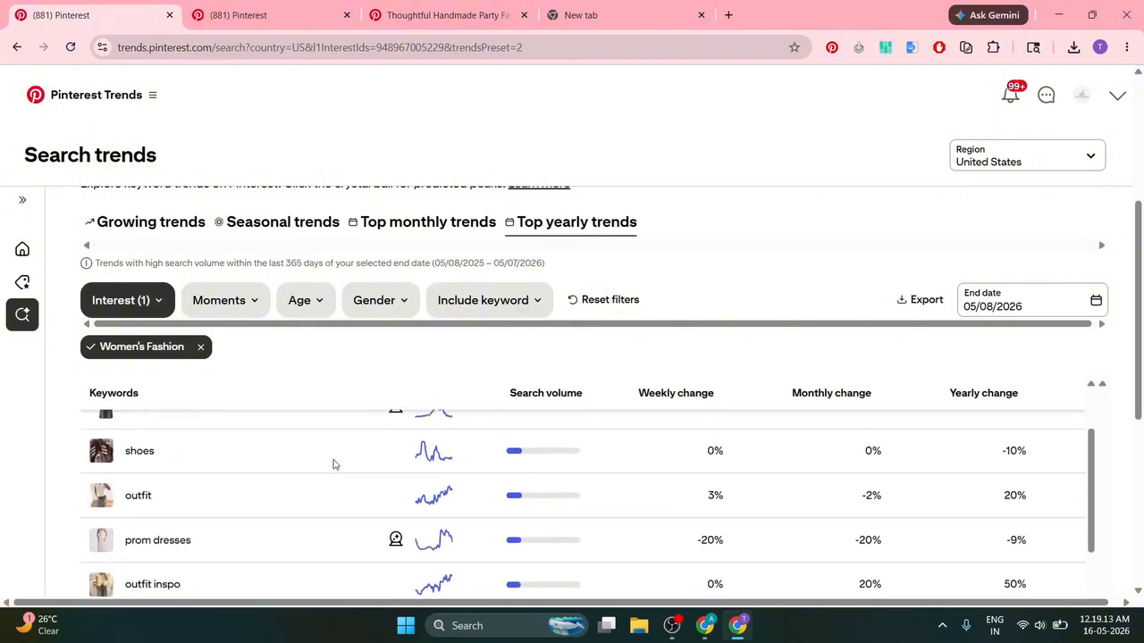
scroll(334, 459, "down", 3)
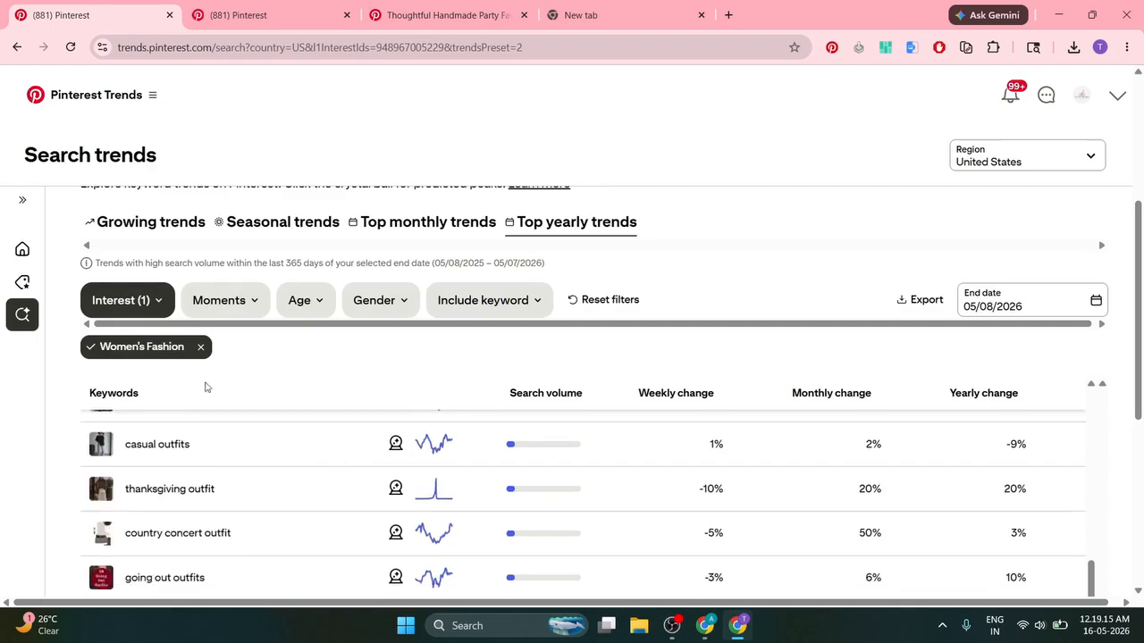
Step: Cycle through the trend tabs again and settle on Growing trends over 90 days
left_click(189, 222)
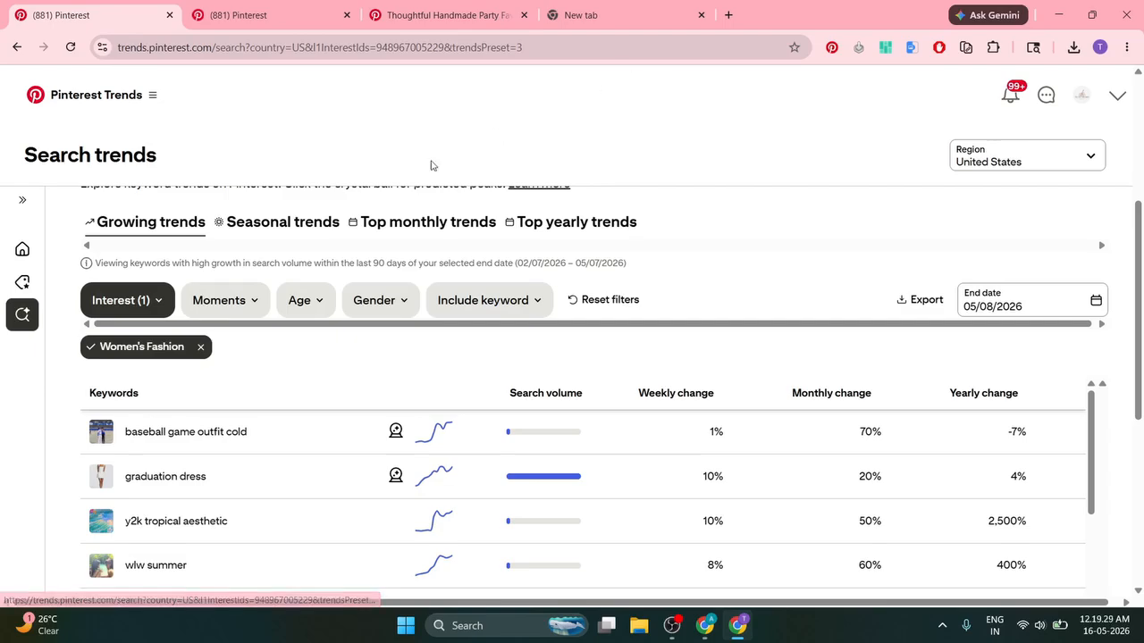
left_click(258, 230)
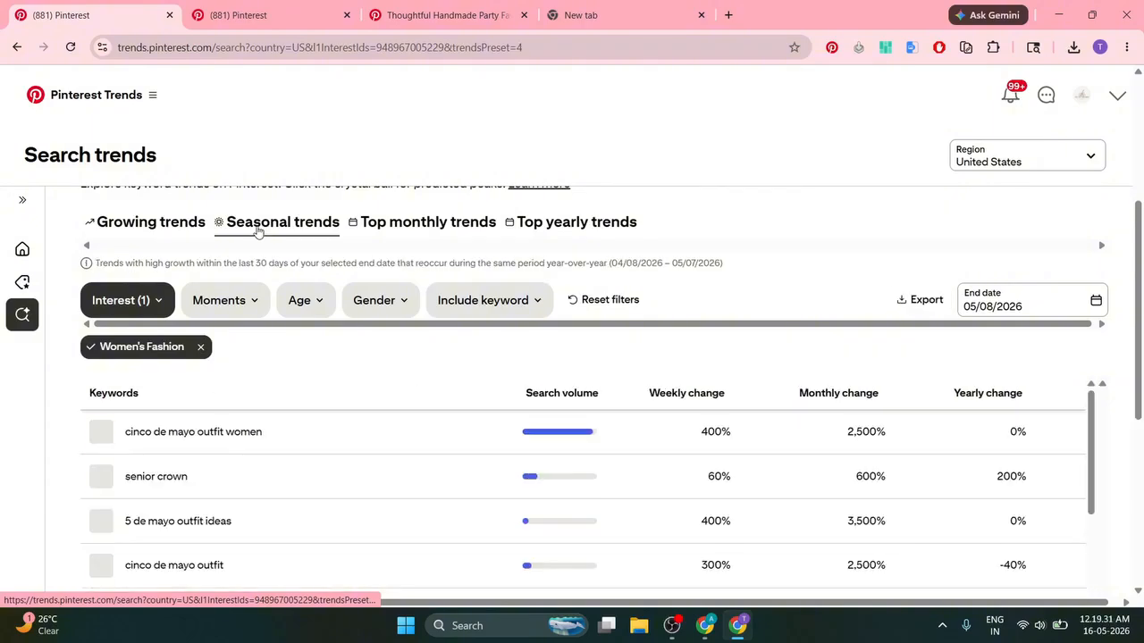
left_click(400, 228)
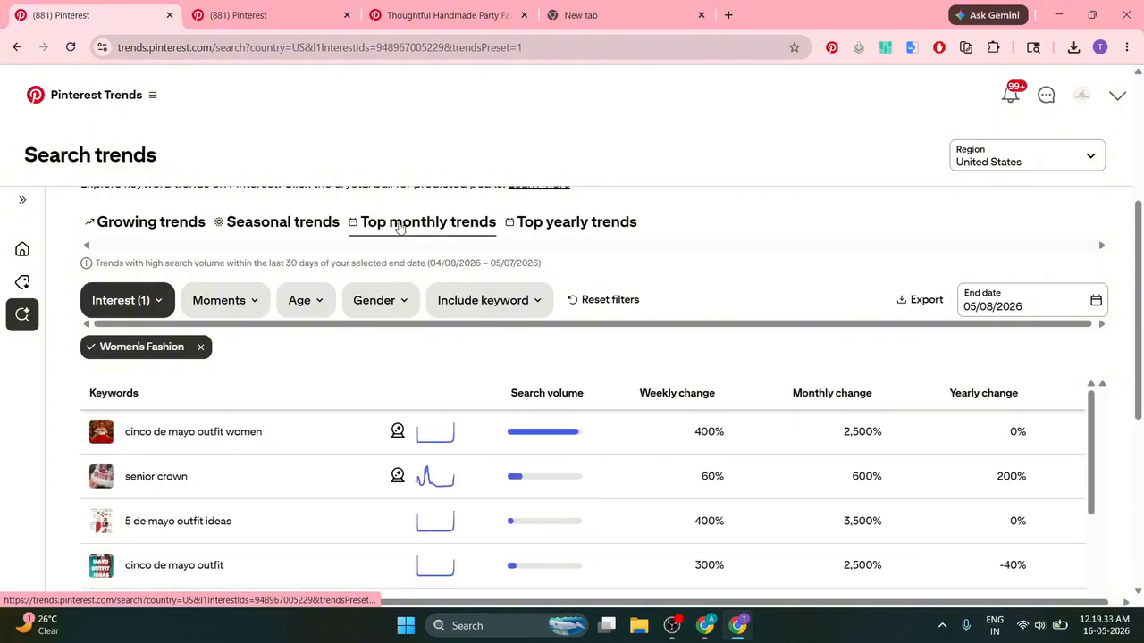
left_click(555, 230)
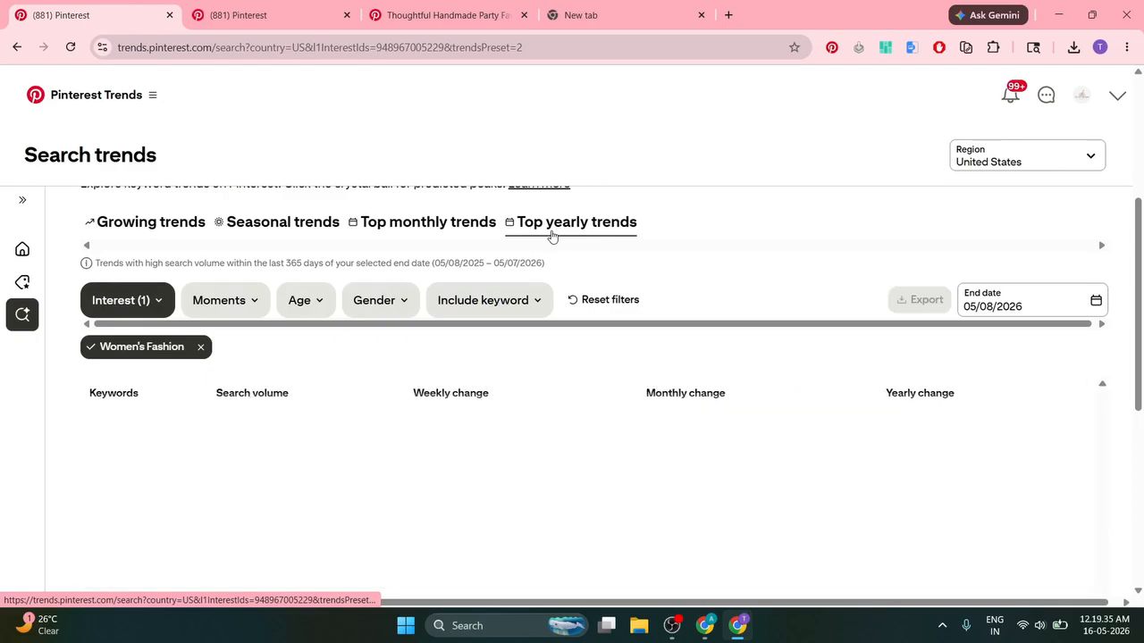
left_click(183, 226)
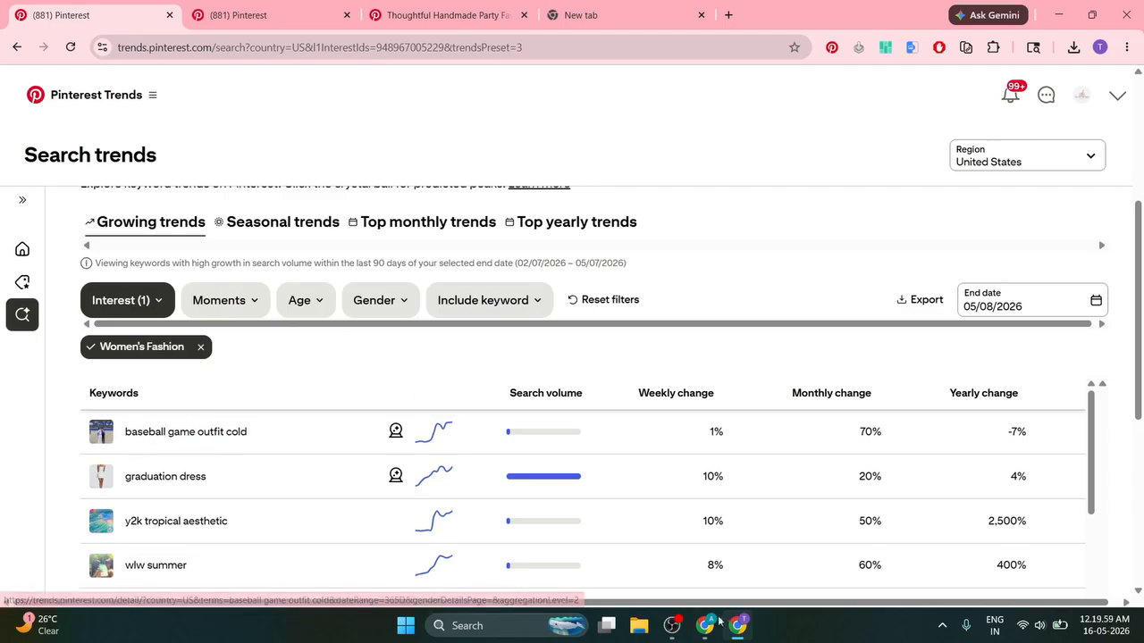
left_click(672, 625)
left_click(1125, 456)
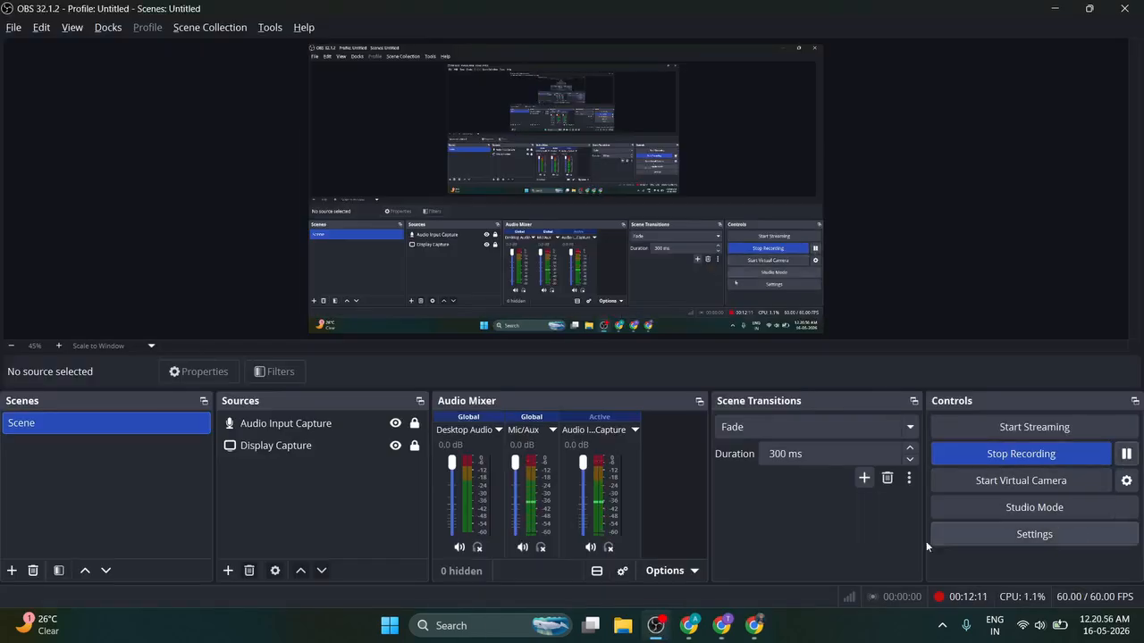
left_click(730, 634)
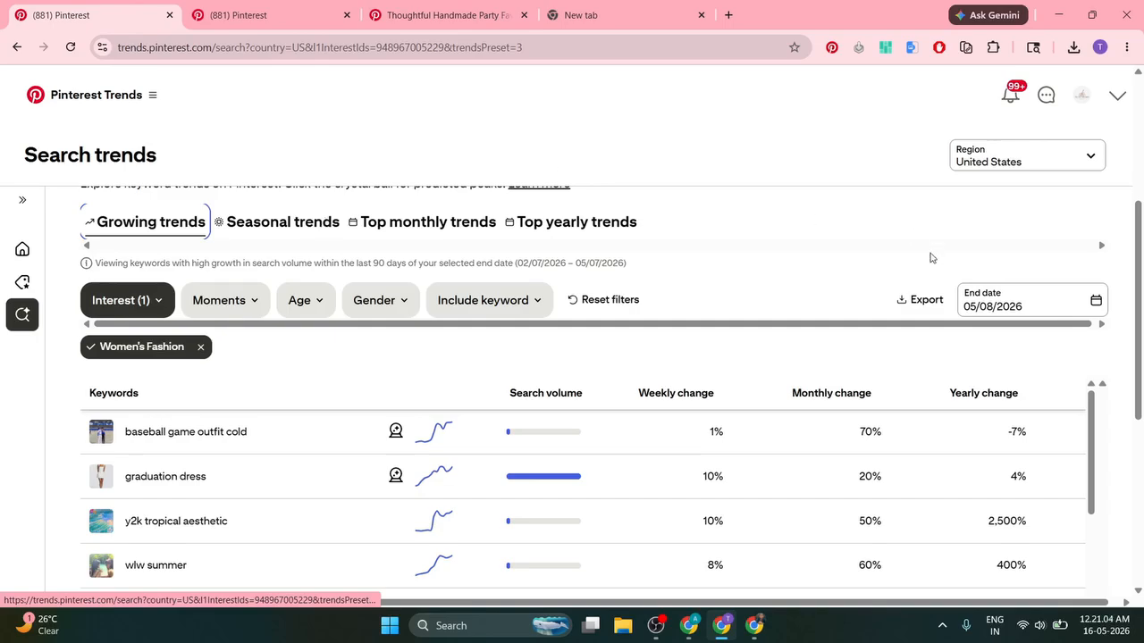
Step: Search Trends for 'stranger things' and scroll its detail page showing interest peaking around December 2025
scroll(929, 256, "up", 4)
left_click(896, 464)
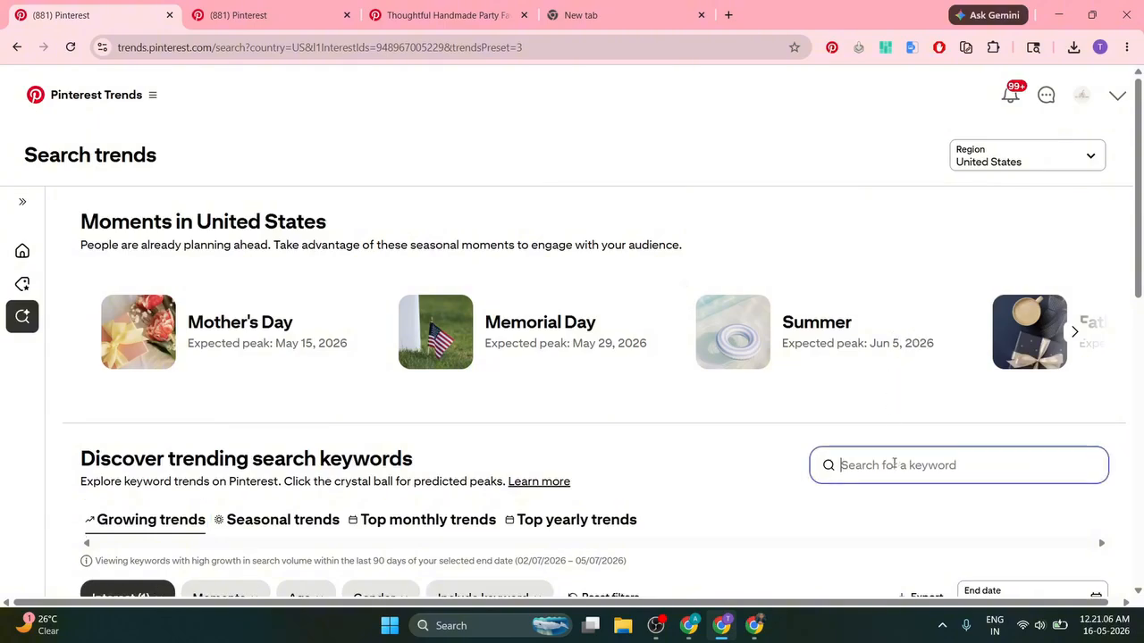
type("stra")
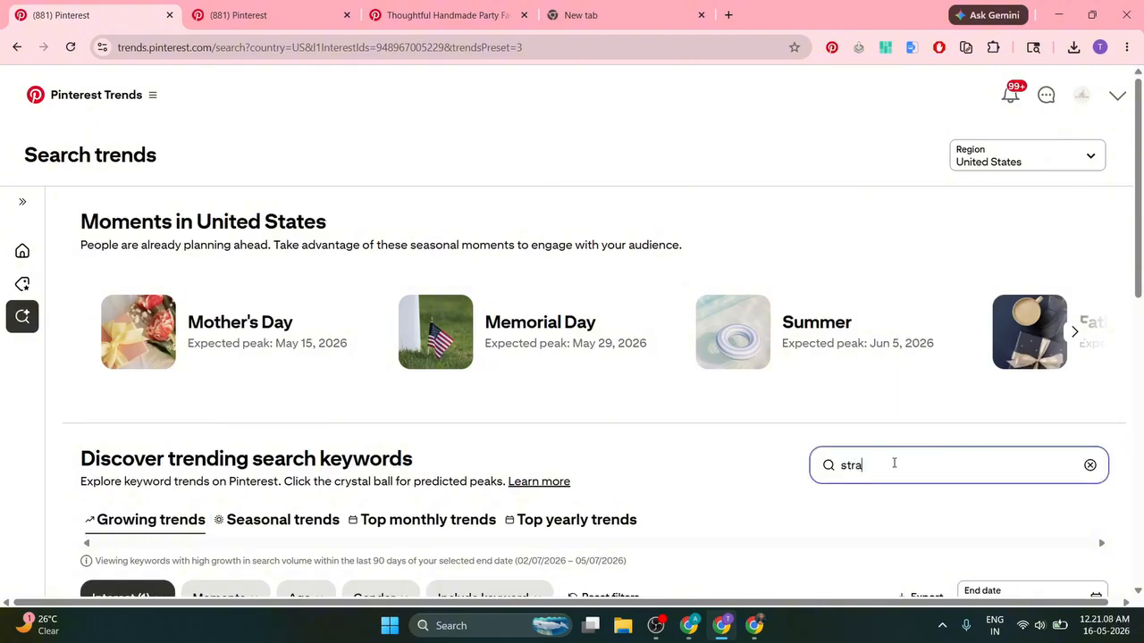
type("ger th")
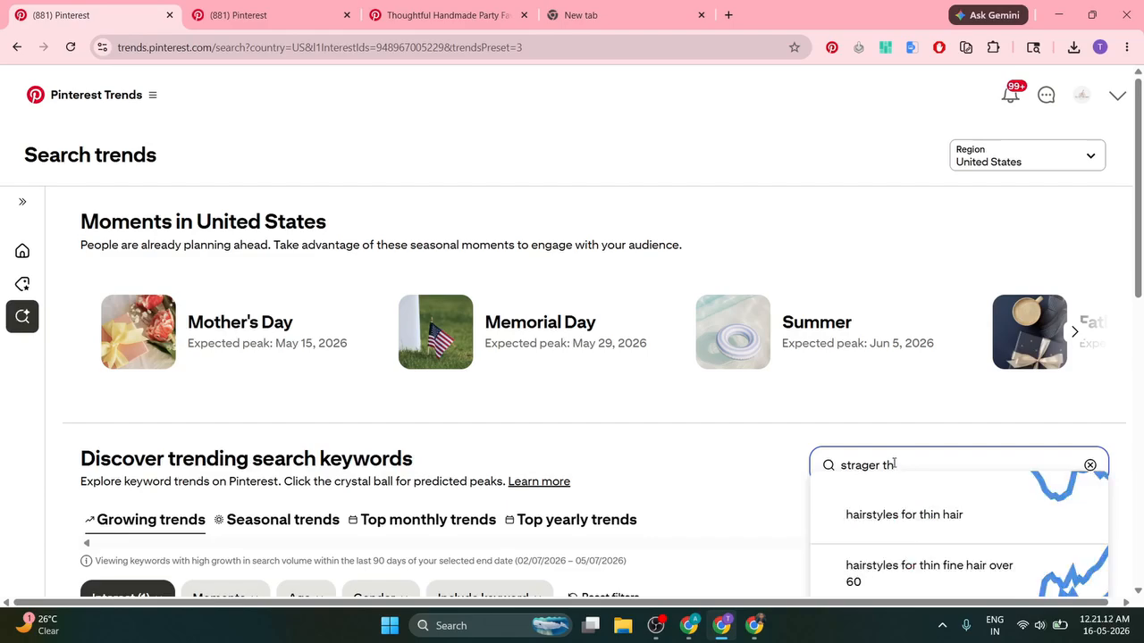
type("inng")
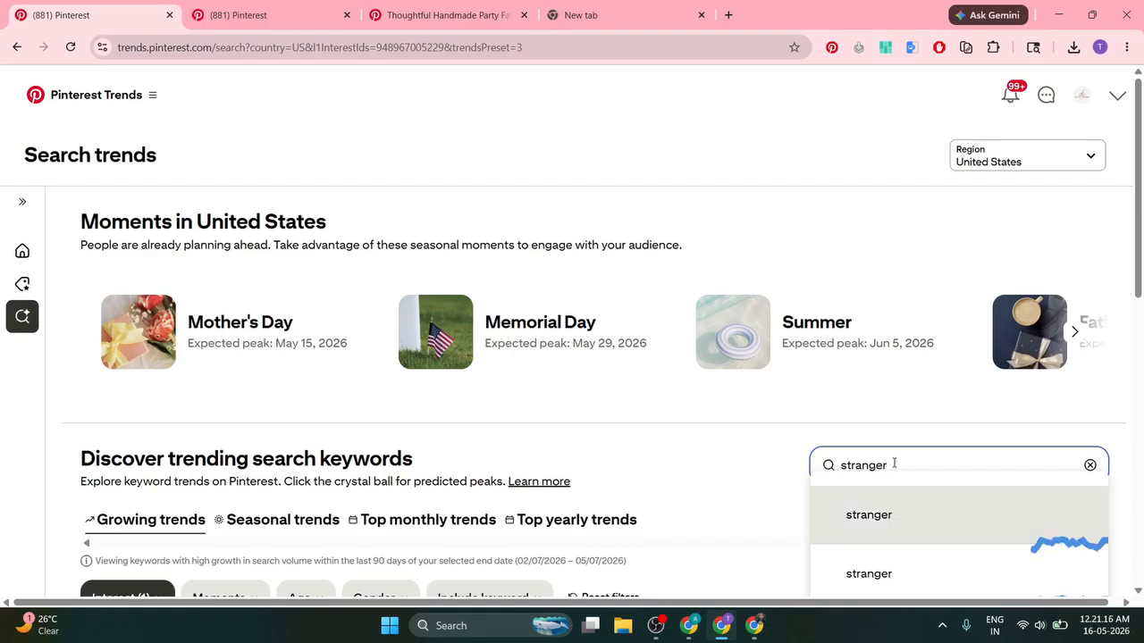
type(" thi")
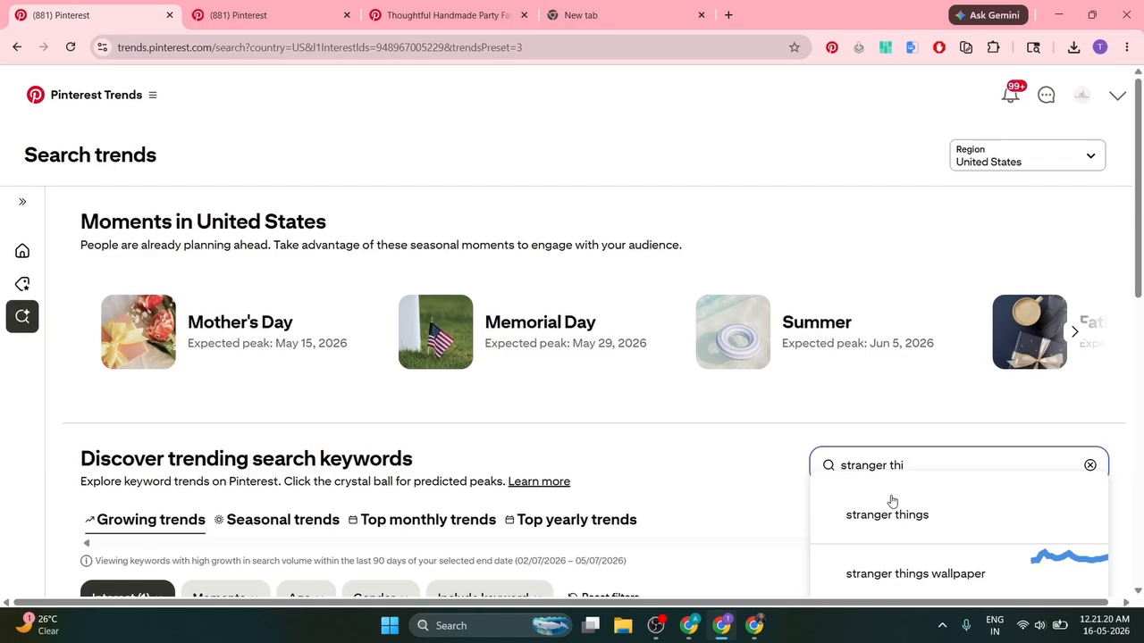
left_click(892, 510)
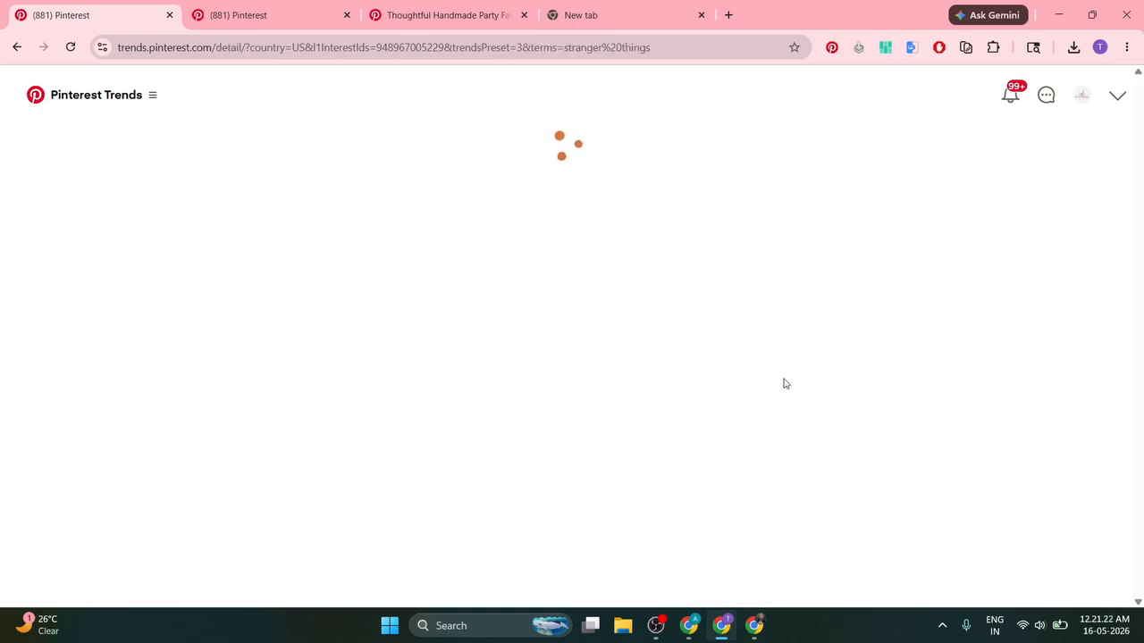
scroll(223, 250, "down", 6)
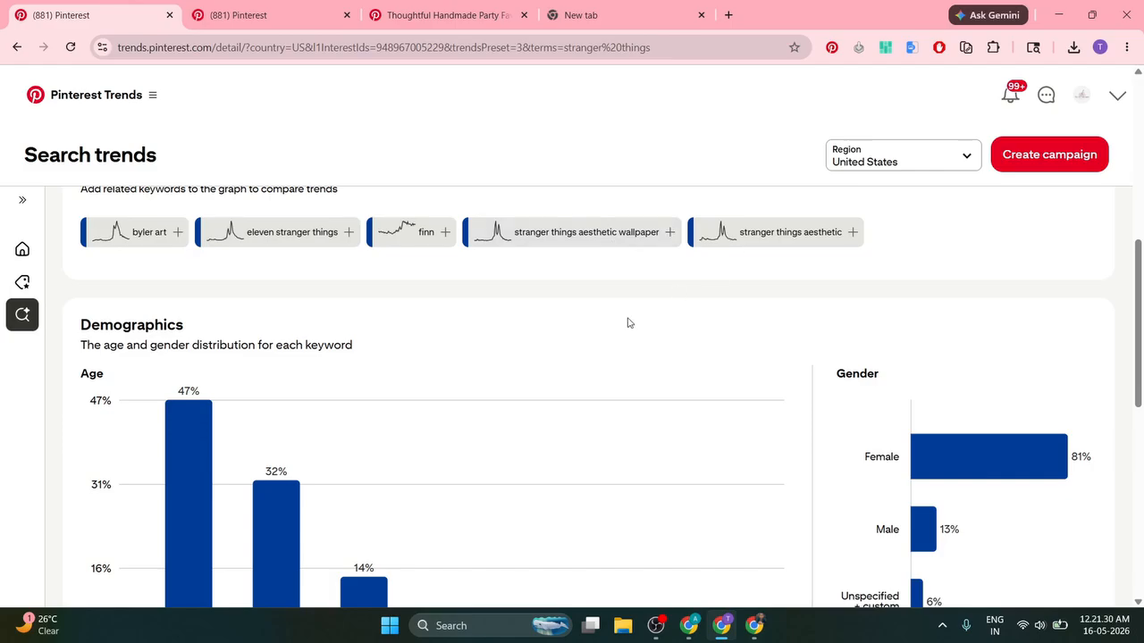
scroll(623, 326, "down", 4)
scroll(619, 337, "down", 3)
scroll(591, 343, "up", 15)
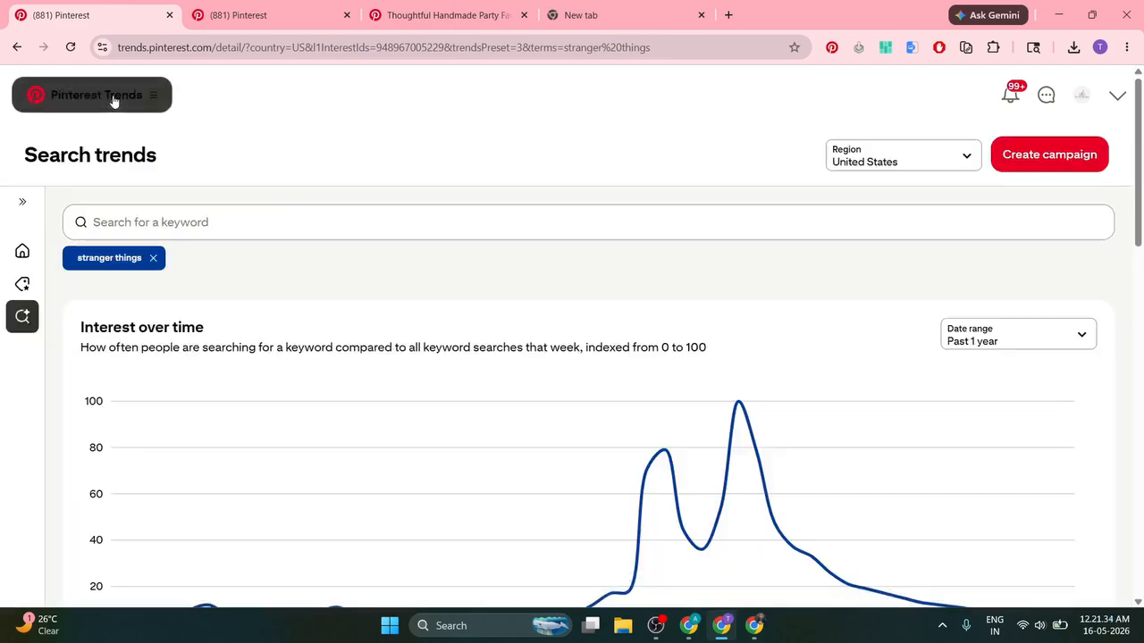
Step: Reopen Search trends unfiltered from the Trends menu and scroll the growing US keywords like 'mothers day gift ideas'
left_click(148, 96)
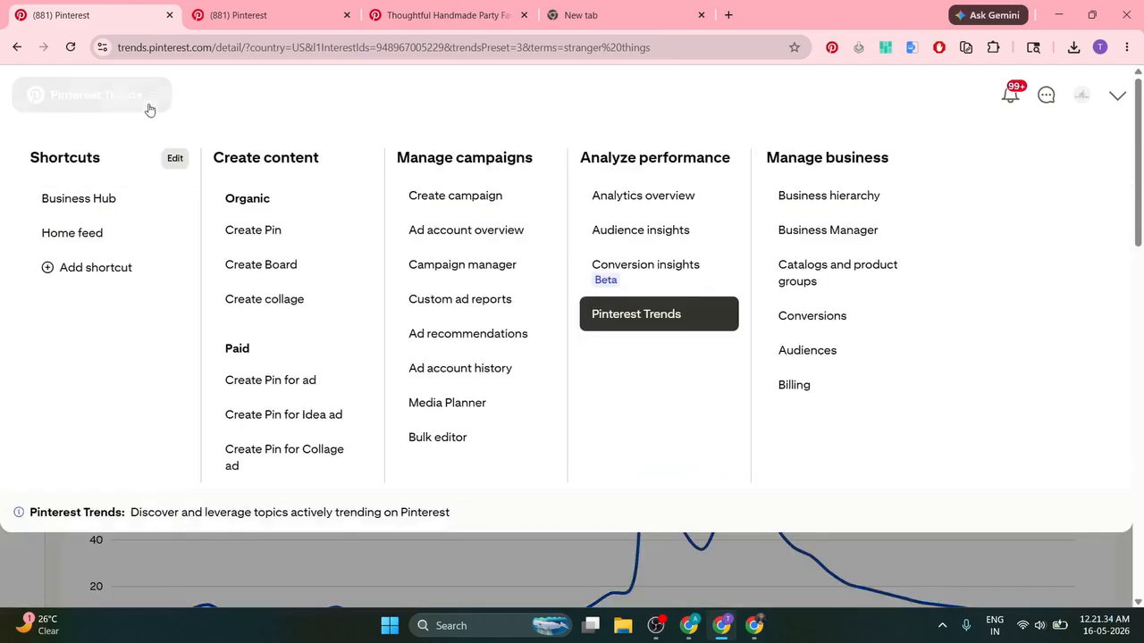
left_click(625, 333)
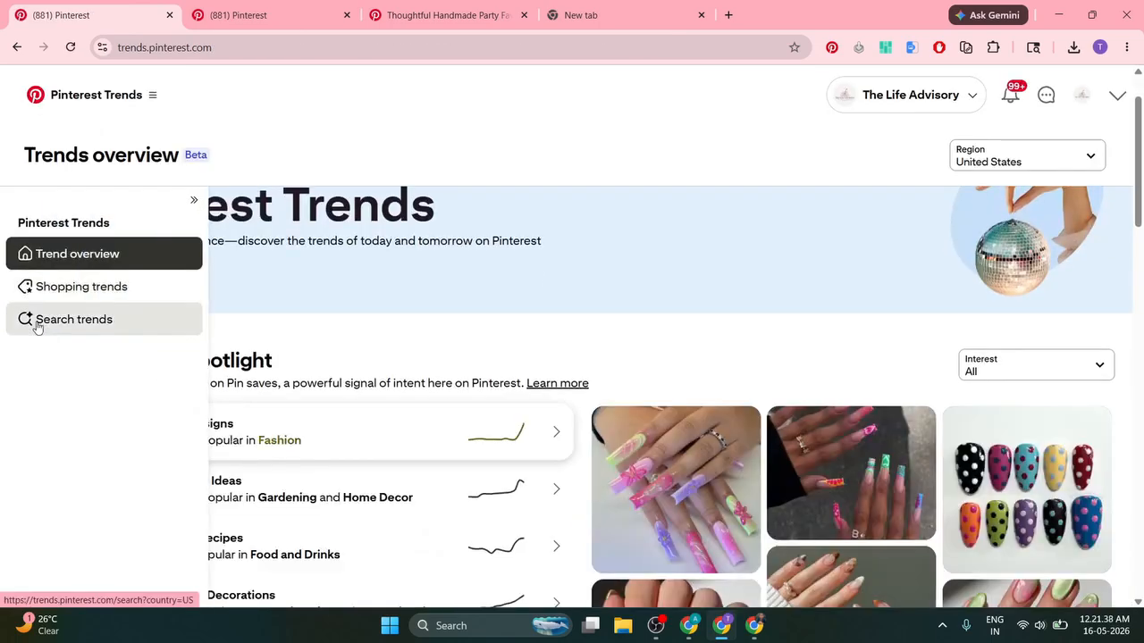
left_click(40, 321)
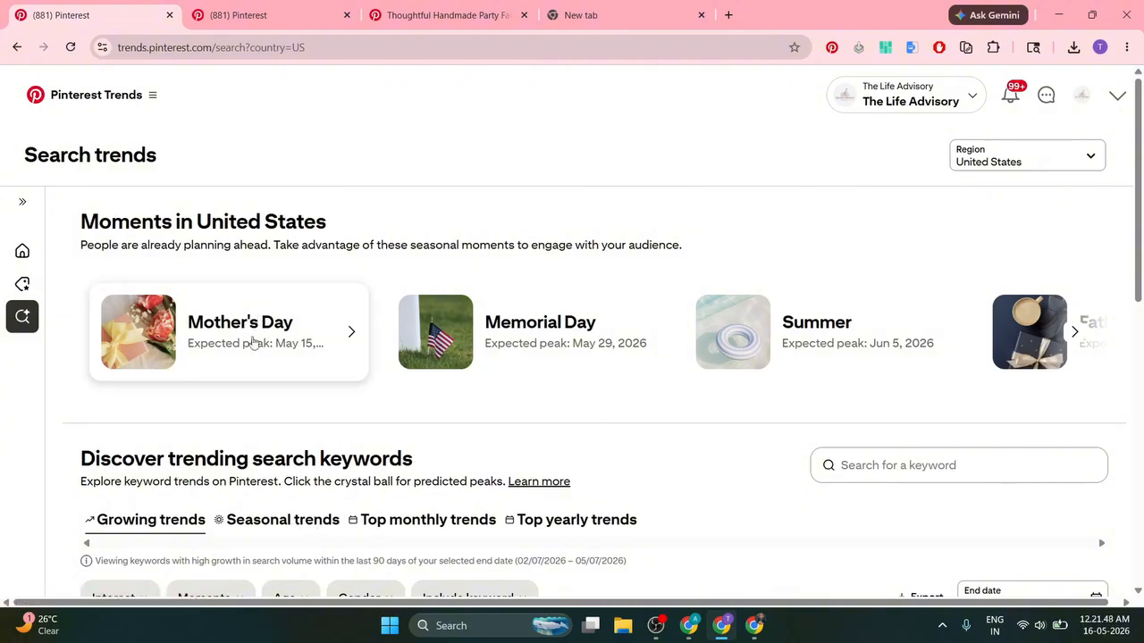
scroll(254, 341, "down", 12)
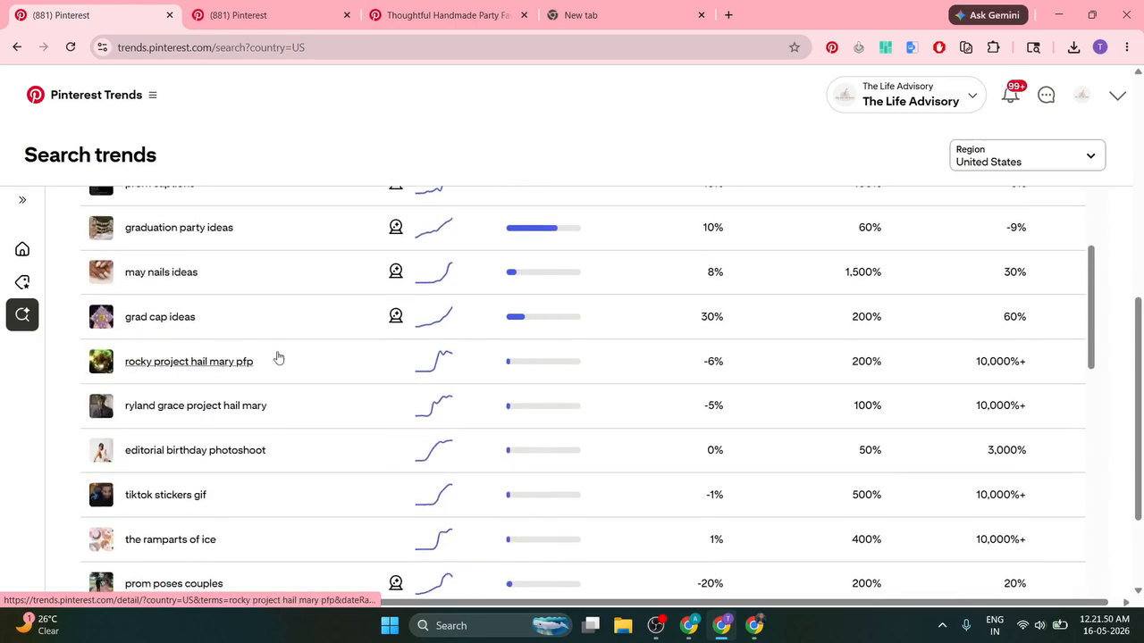
scroll(167, 356, "up", 4)
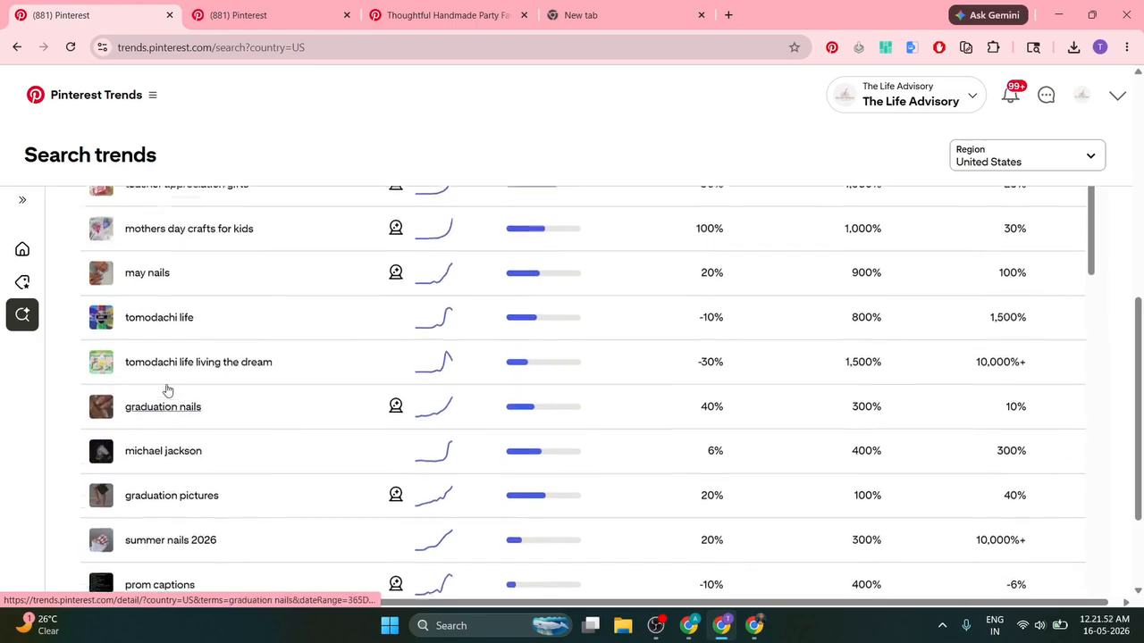
scroll(167, 390, "up", 5)
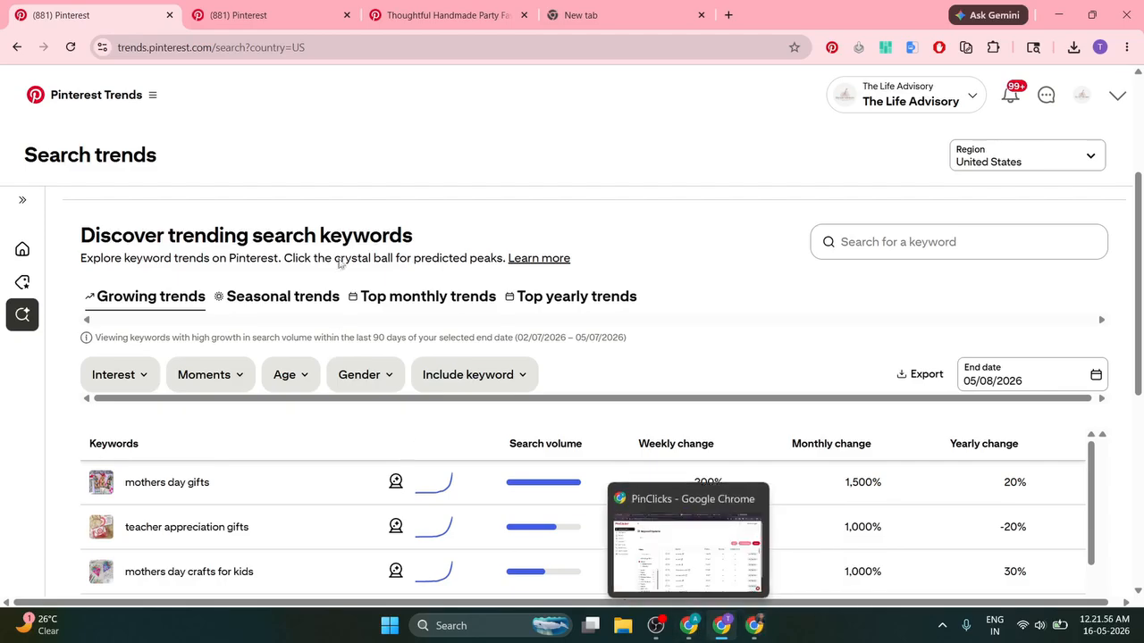
scroll(340, 263, "down", 15)
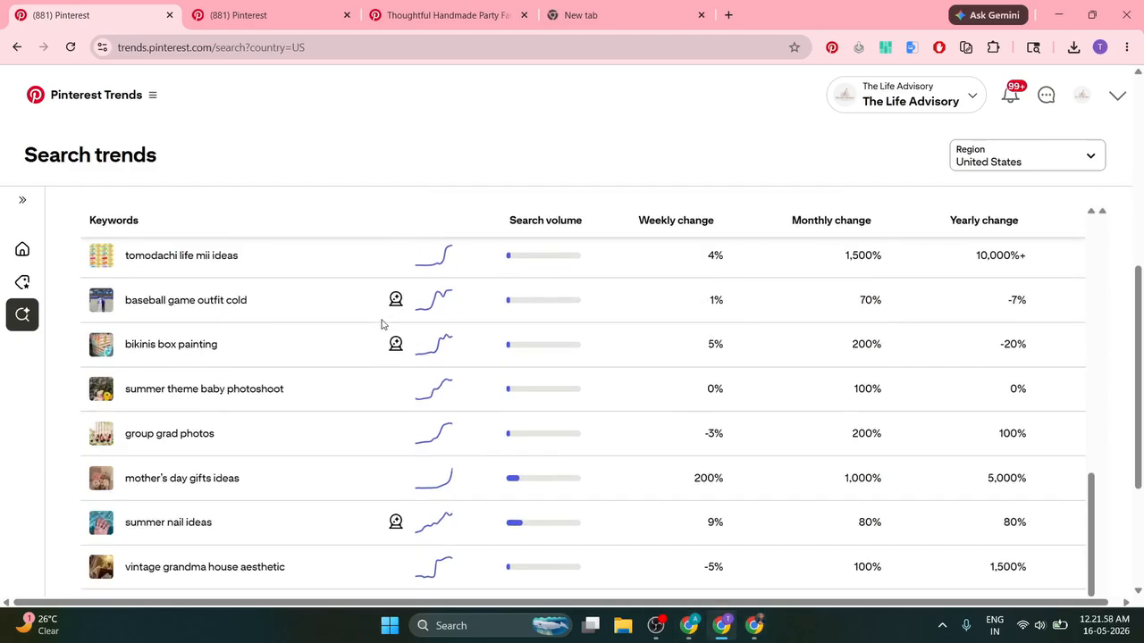
scroll(387, 322, "down", 6)
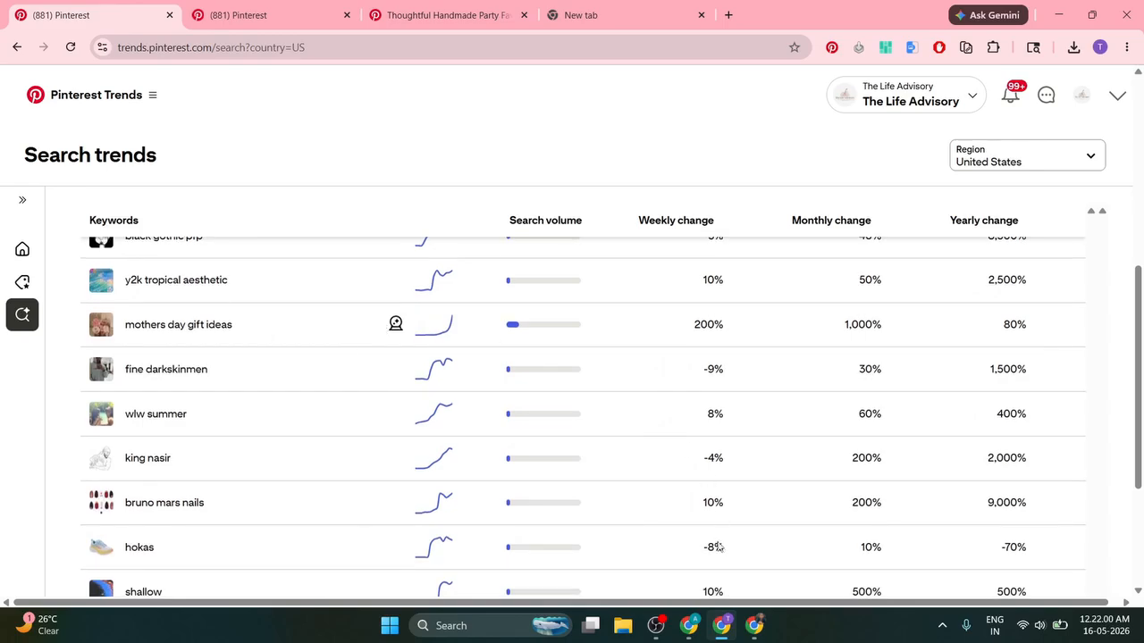
Step: Delete 'chic' from the PinClicks Keyword Explorer search, then switch to the blog's PinClicks keyword-research article
left_click(688, 626)
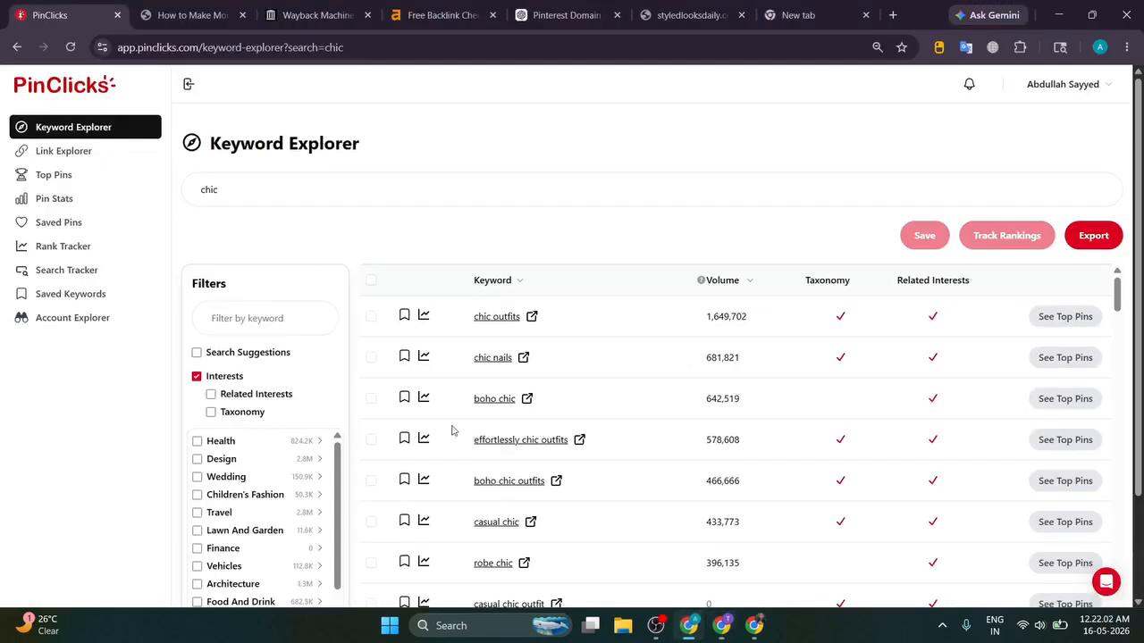
triple_click(450, 197)
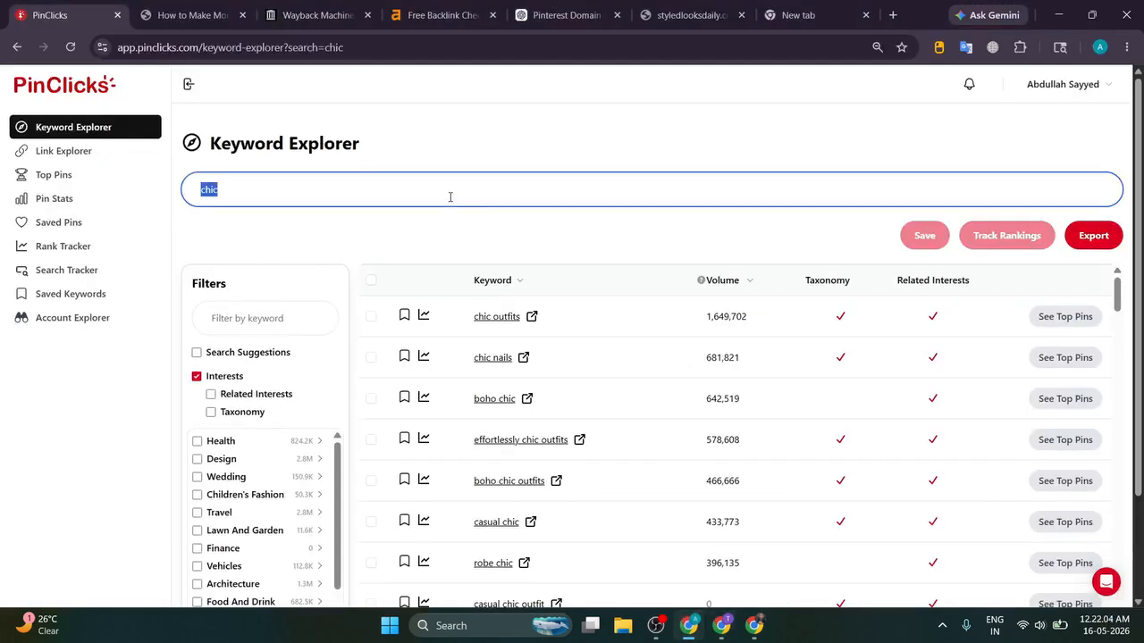
key("BackSpace")
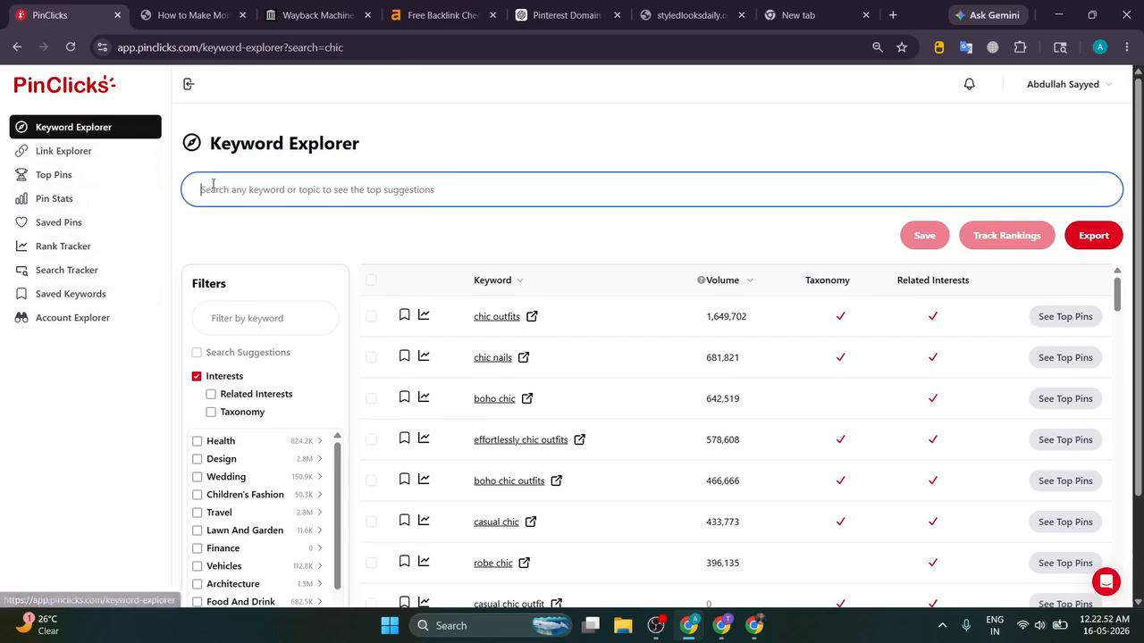
left_click(223, 15)
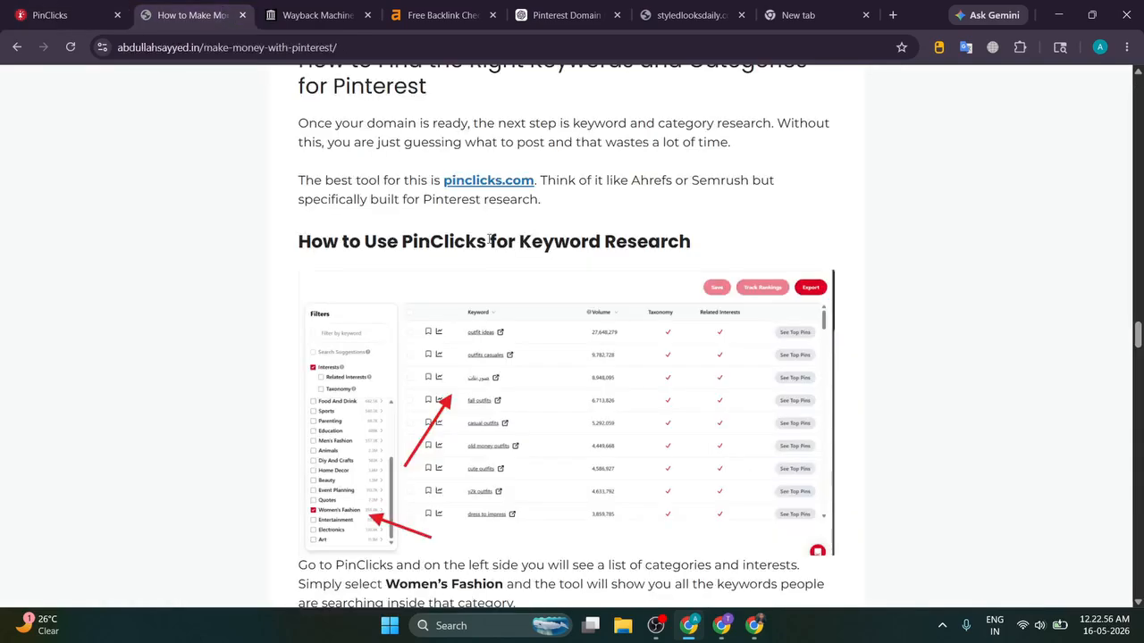
Step: Inspect the empty styledlooksdaily.com site, then return to PinClicks Keyword Explorer and scroll its Filters list
scroll(489, 239, "down", 3)
left_click(45, 12)
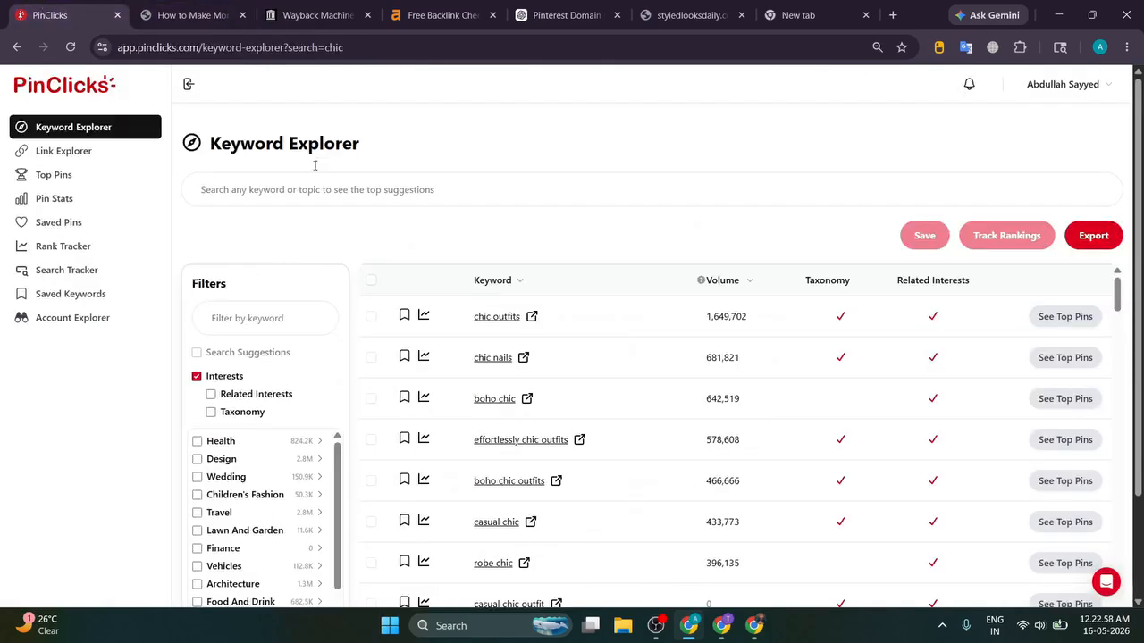
left_click(691, 11)
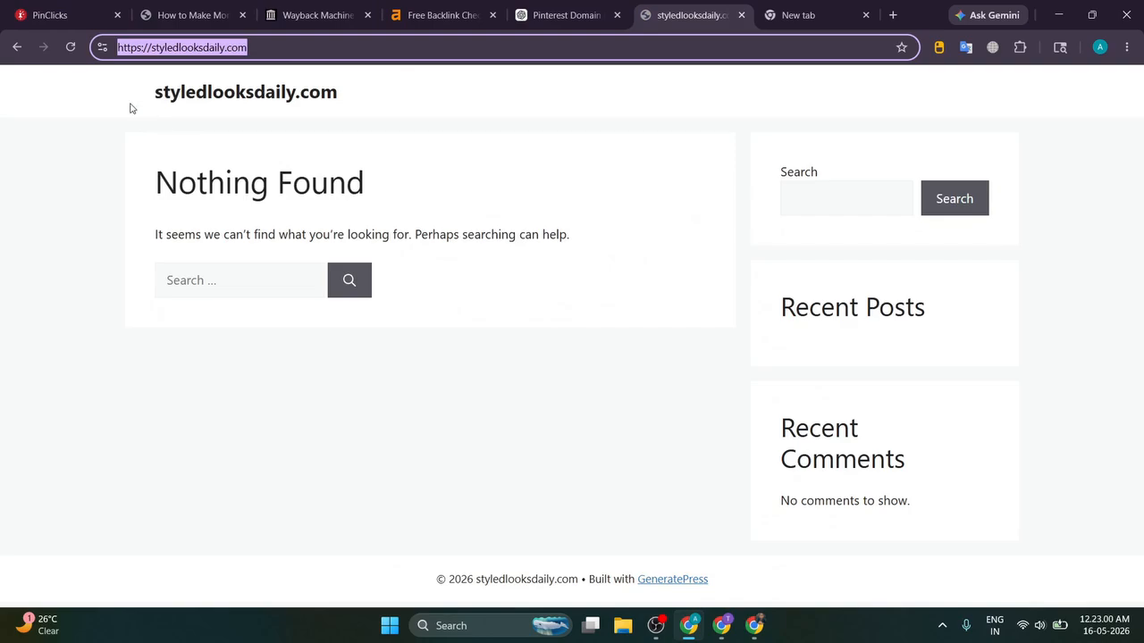
left_click_drag(133, 99, 490, 113)
left_click(494, 105)
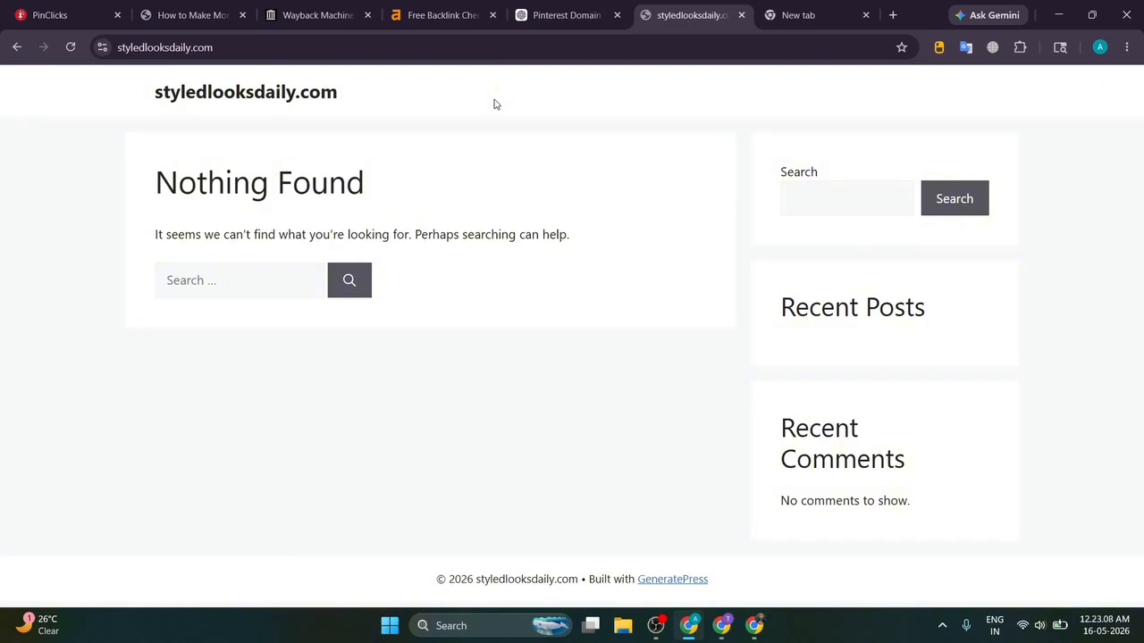
left_click(125, 25)
scroll(243, 307, "down", 2)
scroll(239, 376, "down", 3)
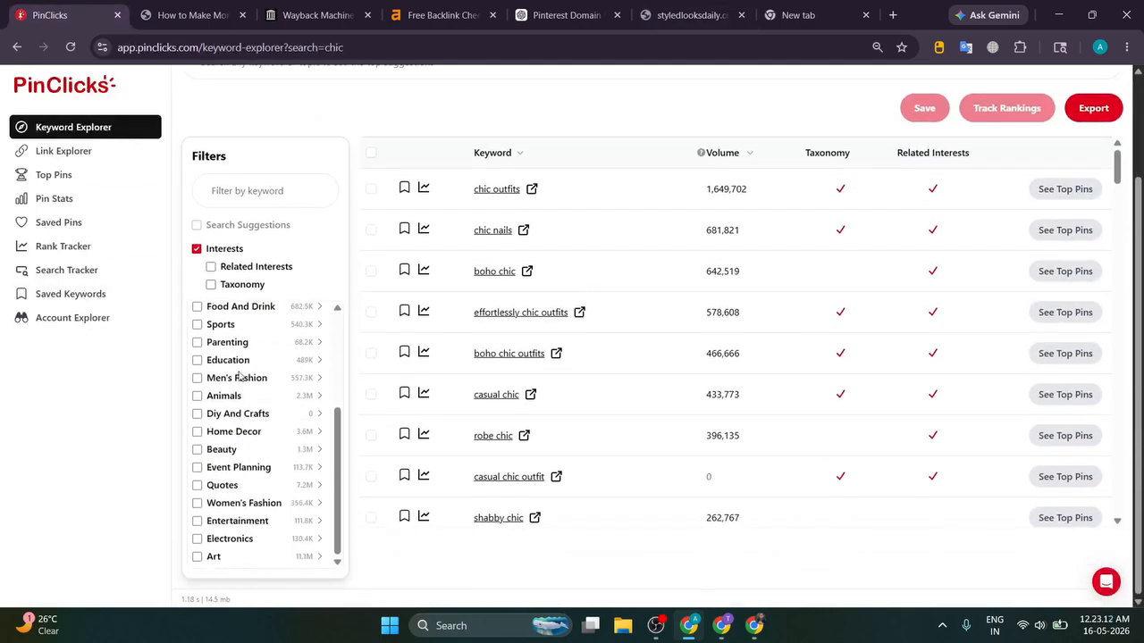
Step: Limit the PinClicks keyword table to the Women's Fashion interest and browse the volumes
left_click(198, 505)
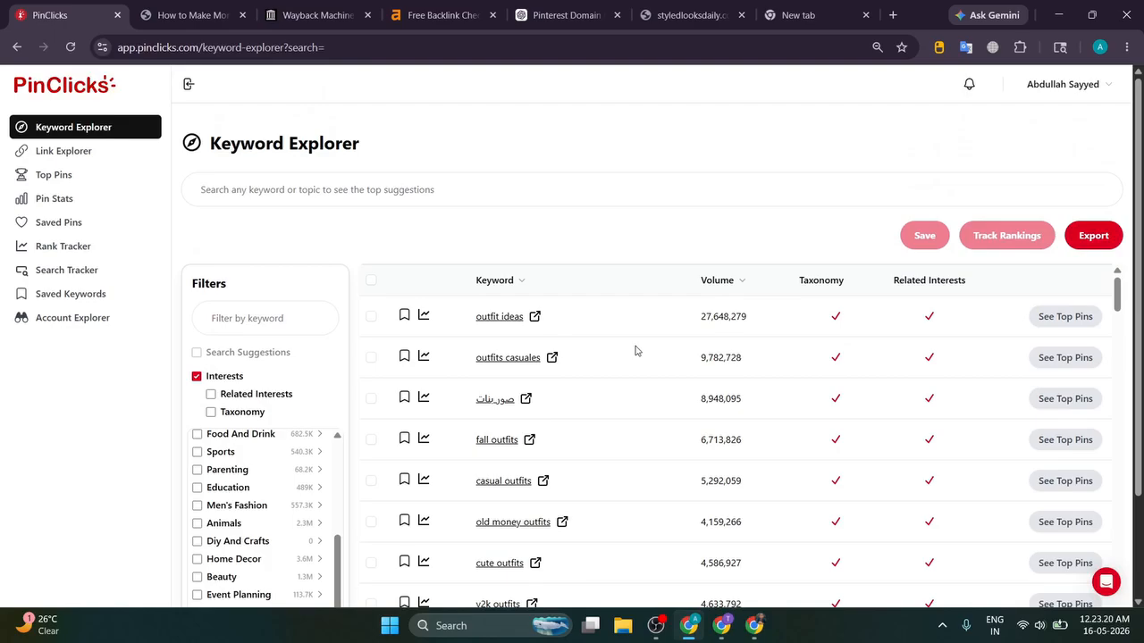
scroll(643, 352, "down", 6)
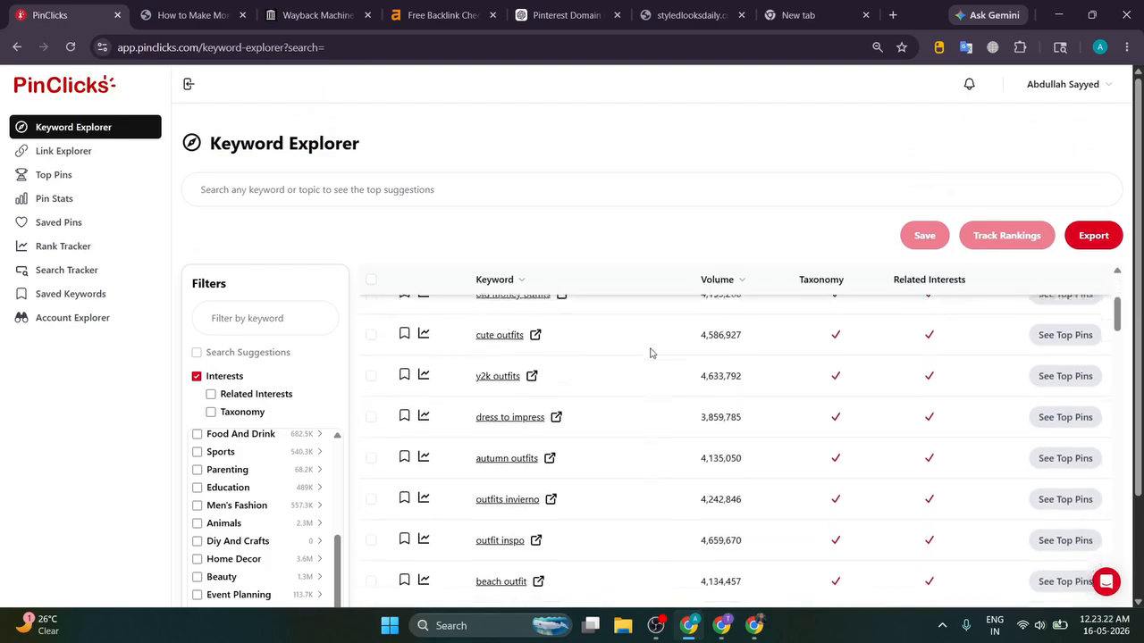
scroll(650, 353, "down", 15)
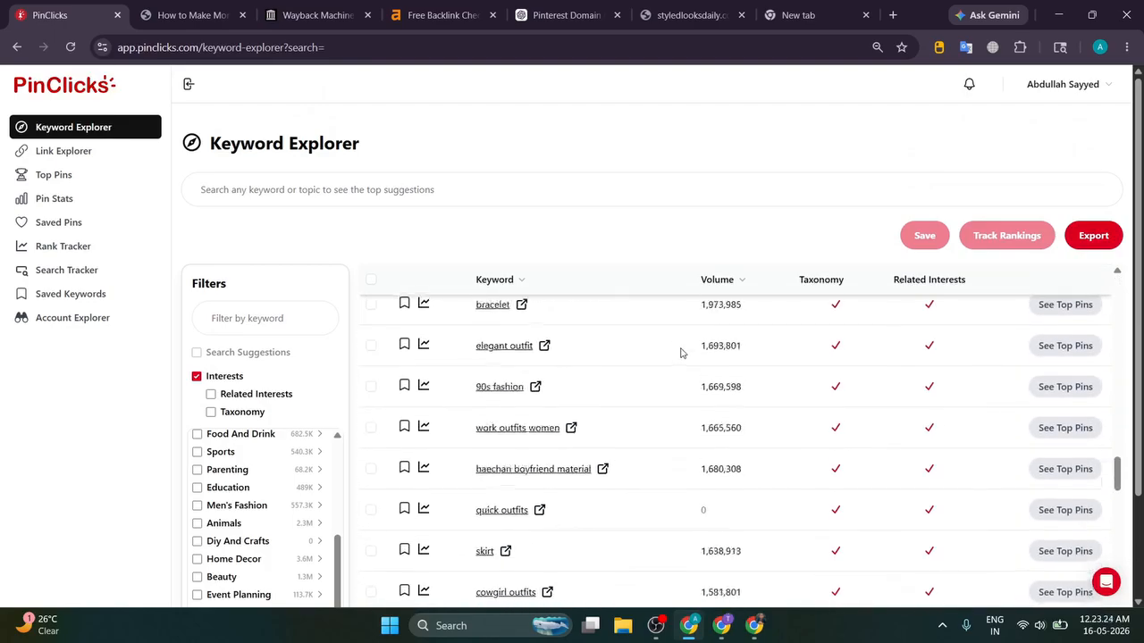
scroll(684, 340, "down", 3)
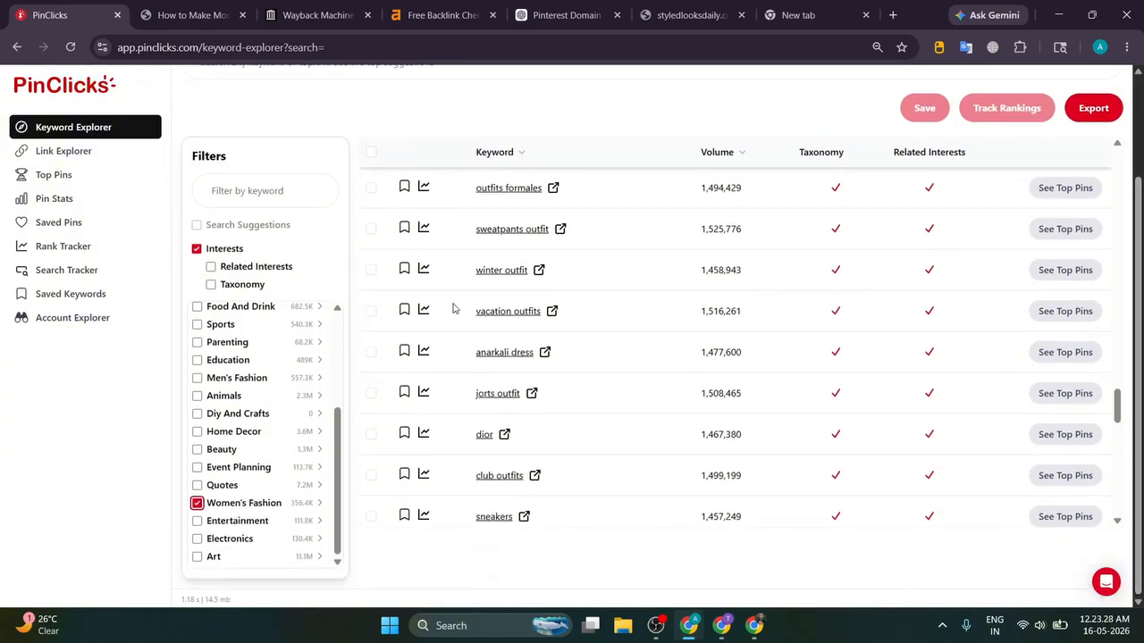
Step: Compare the vacation outfits and winter outfit keywords, then bring the blog article back
left_click_drag(456, 309, 541, 312)
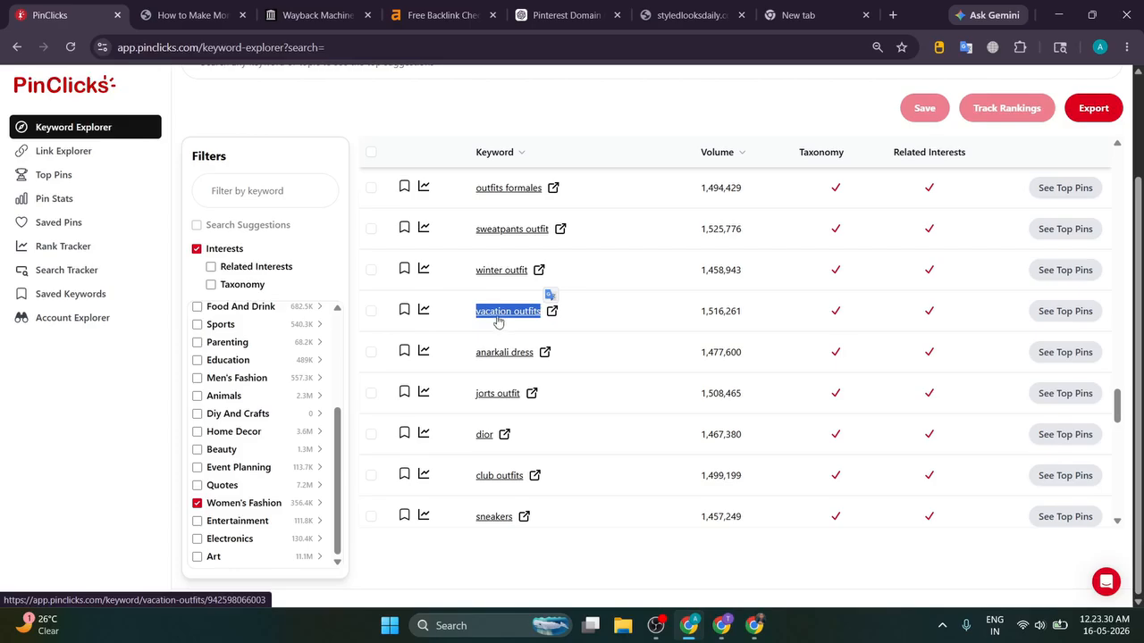
left_click_drag(473, 270, 528, 271)
left_click(461, 273)
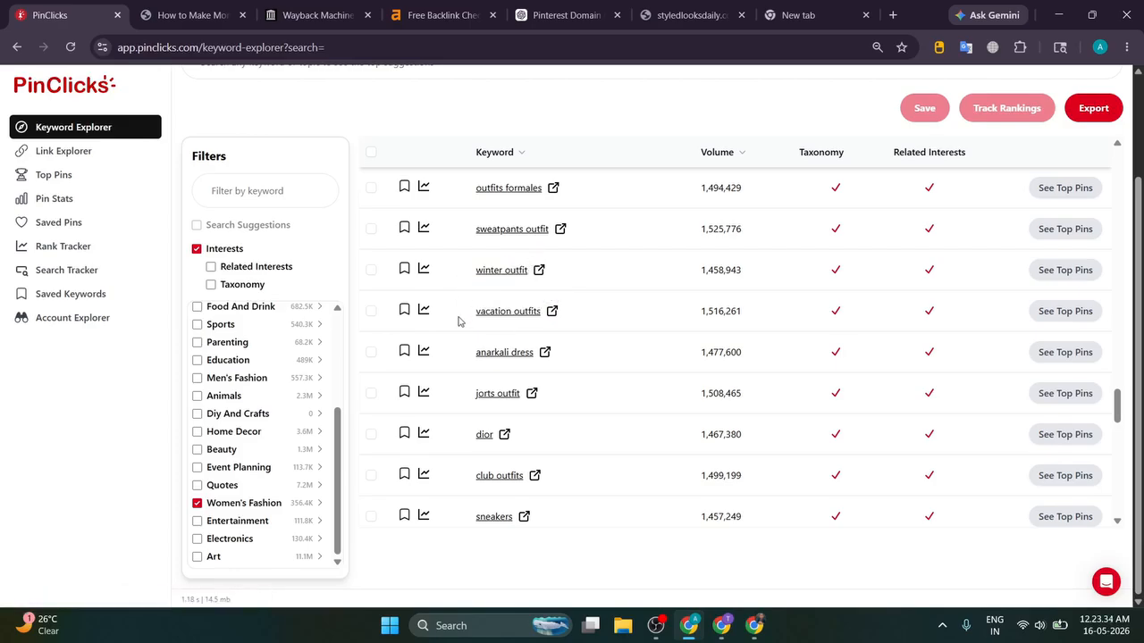
scroll(459, 319, "down", 10)
scroll(468, 309, "down", 3)
scroll(468, 309, "up", 15)
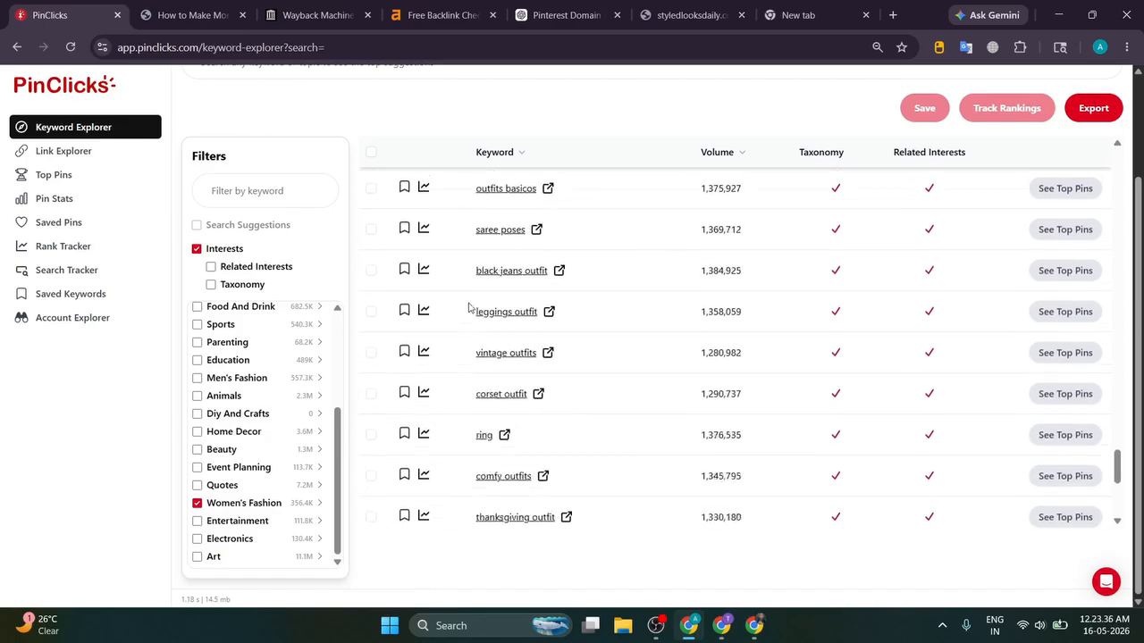
scroll(469, 308, "up", 15)
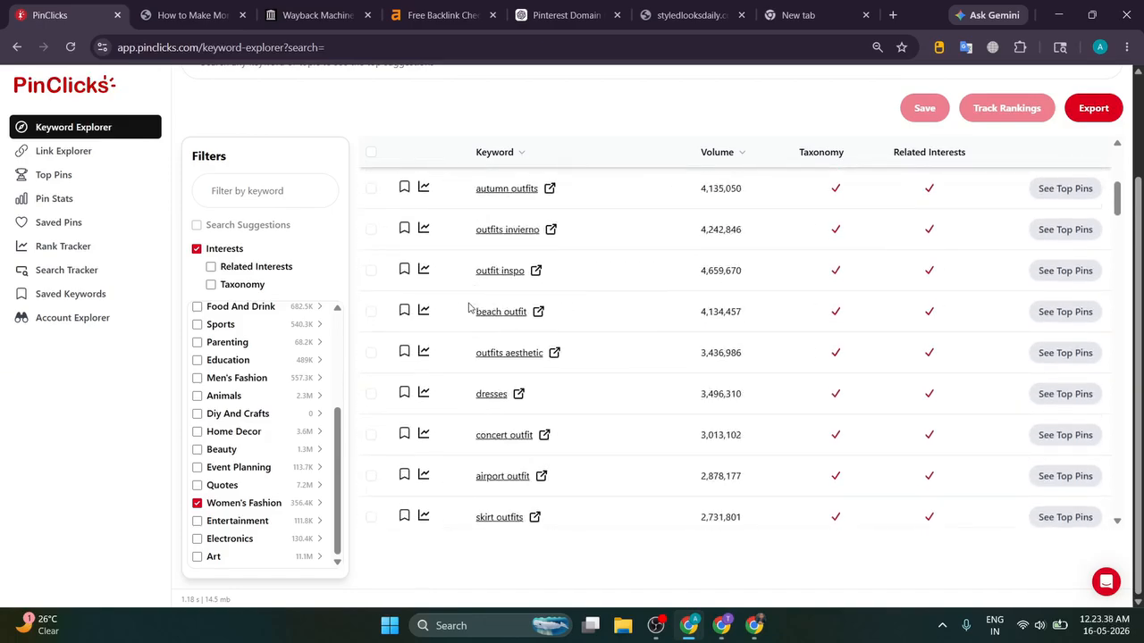
key("ctrl+Tab")
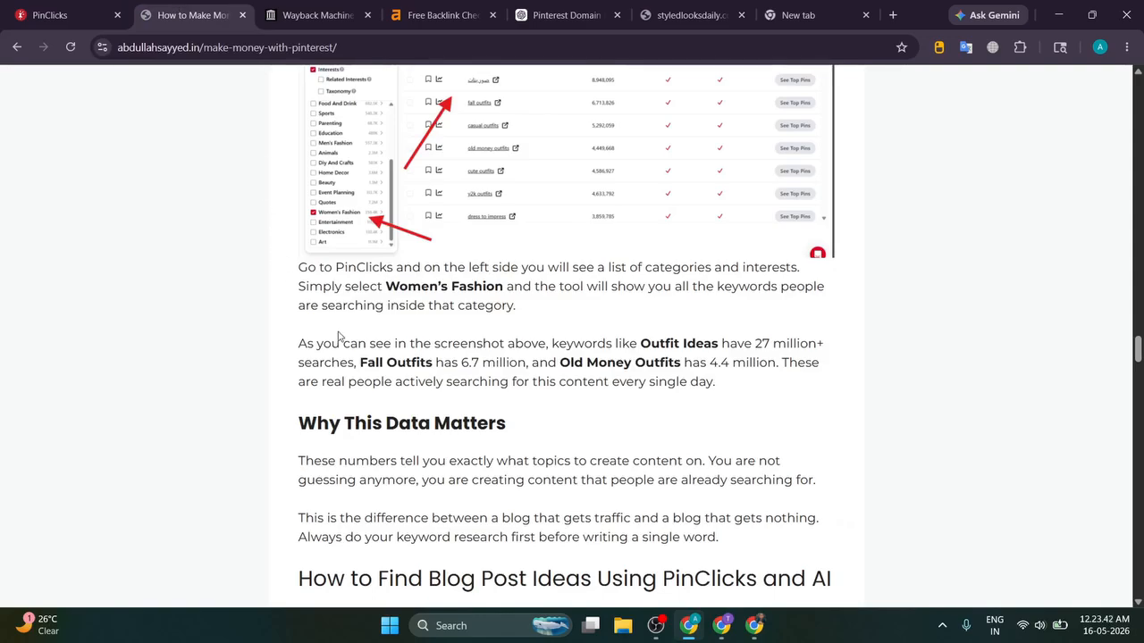
Step: In the blog article, select the word 'Casual' from the Casual Outfit Ideas heading
scroll(339, 336, "up", 2)
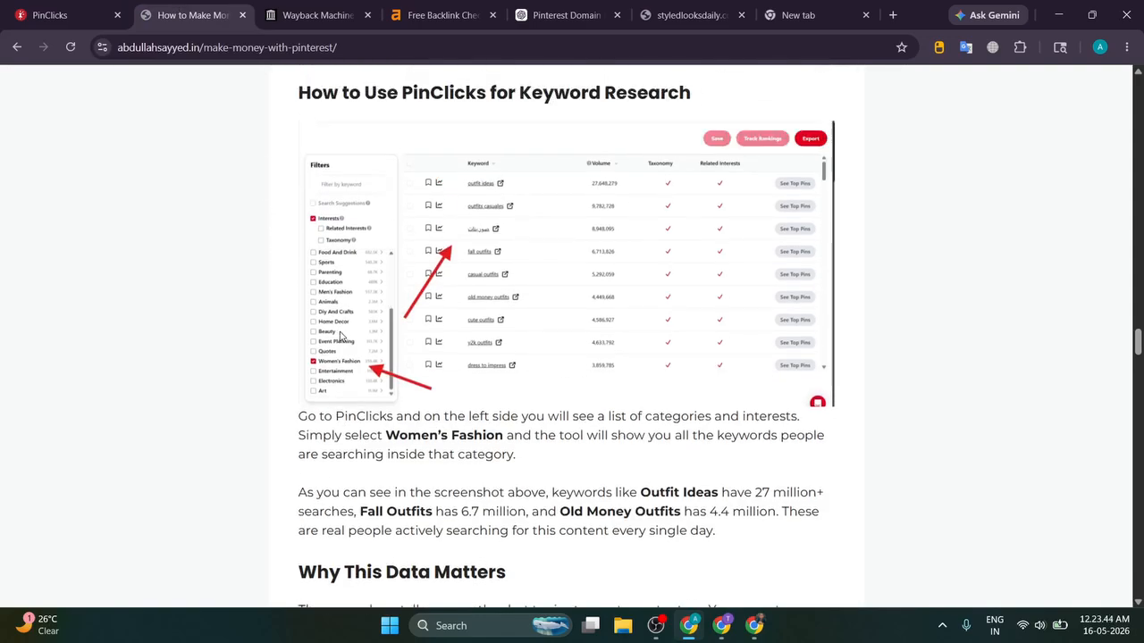
scroll(340, 336, "down", 4)
scroll(527, 308, "down", 2)
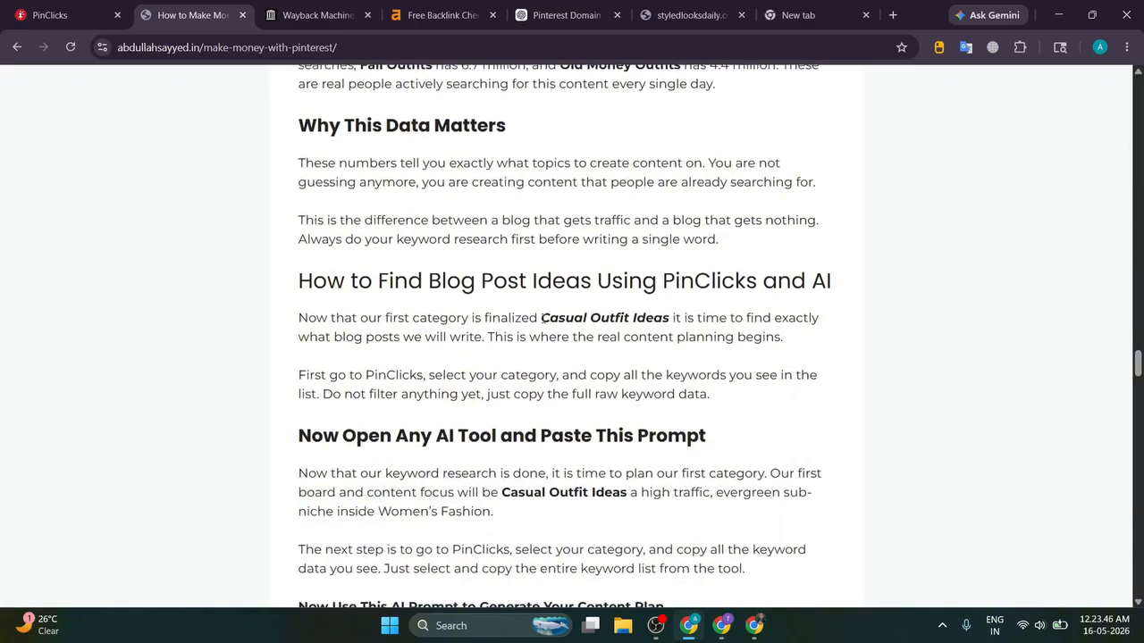
left_click_drag(542, 318, 672, 318)
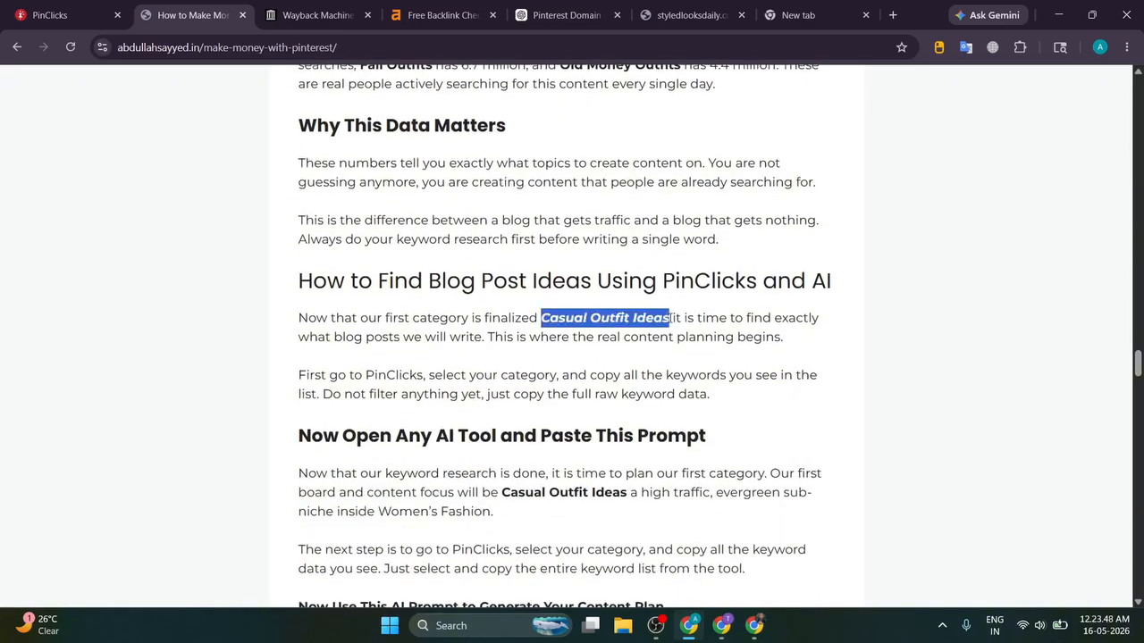
left_click(672, 318)
left_click_drag(542, 318, 587, 318)
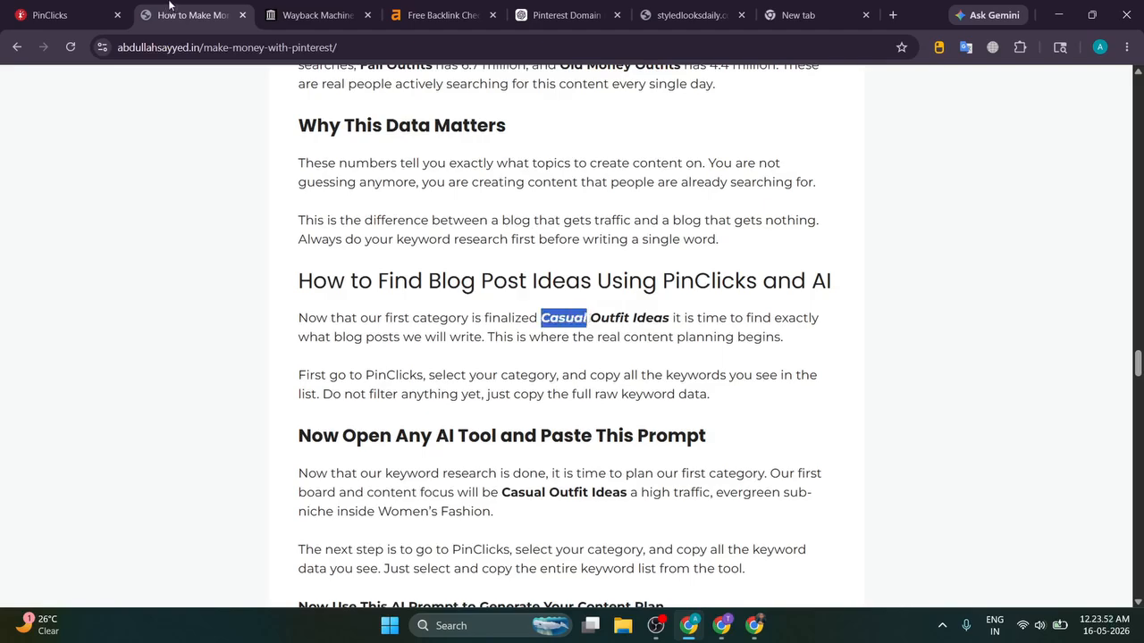
Step: Return to PinClicks and reload the keyword explorer results
left_click(19, 14)
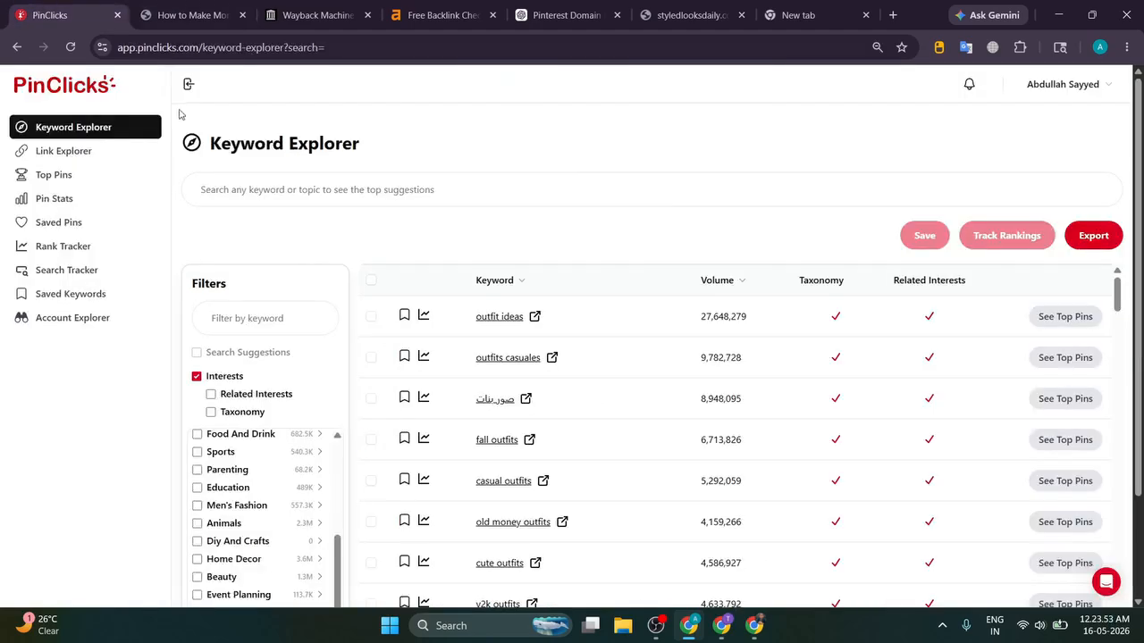
left_click(508, 322)
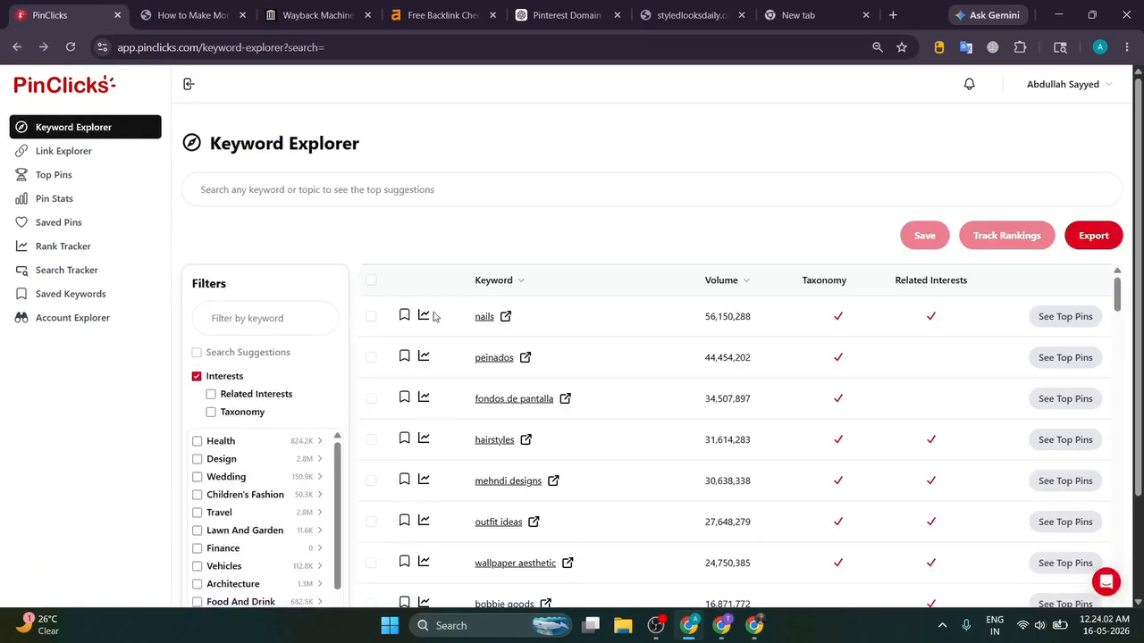
scroll(247, 377, "down", 2)
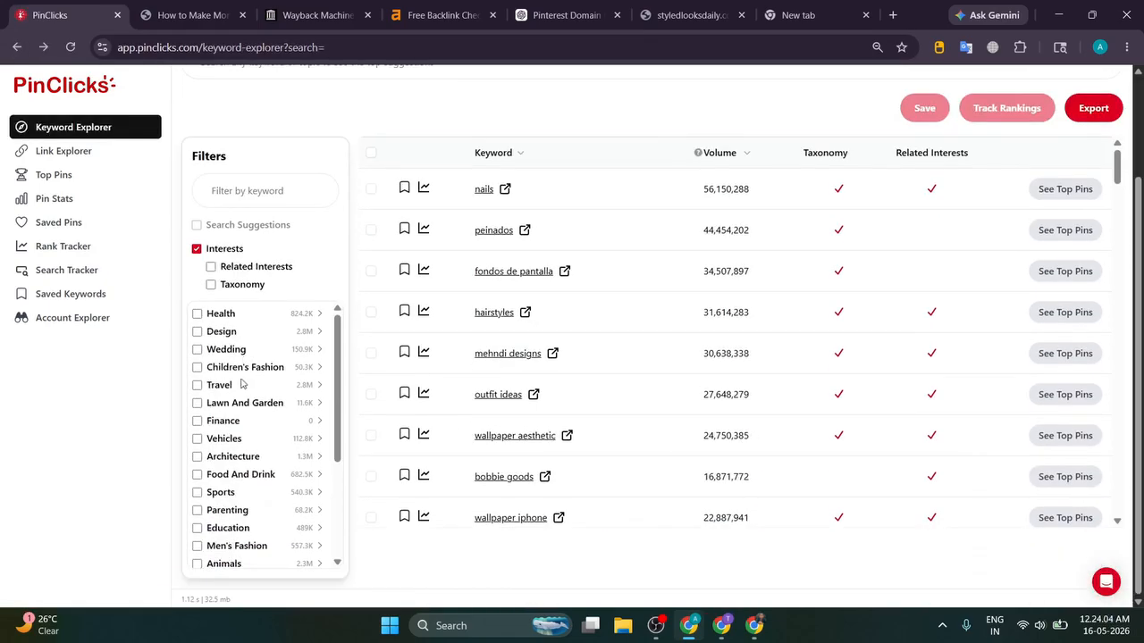
scroll(241, 385, "down", 3)
scroll(462, 294, "up", 2)
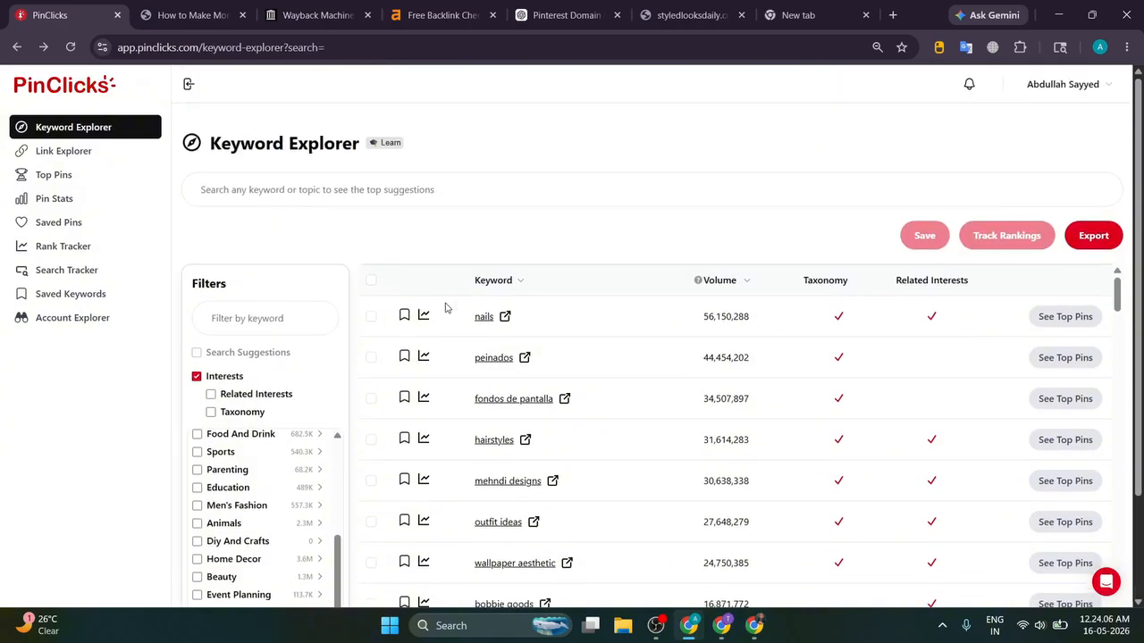
Step: Filter PinClicks keywords by 'outfit ideas' within the Women's Fashion category
left_click(280, 317)
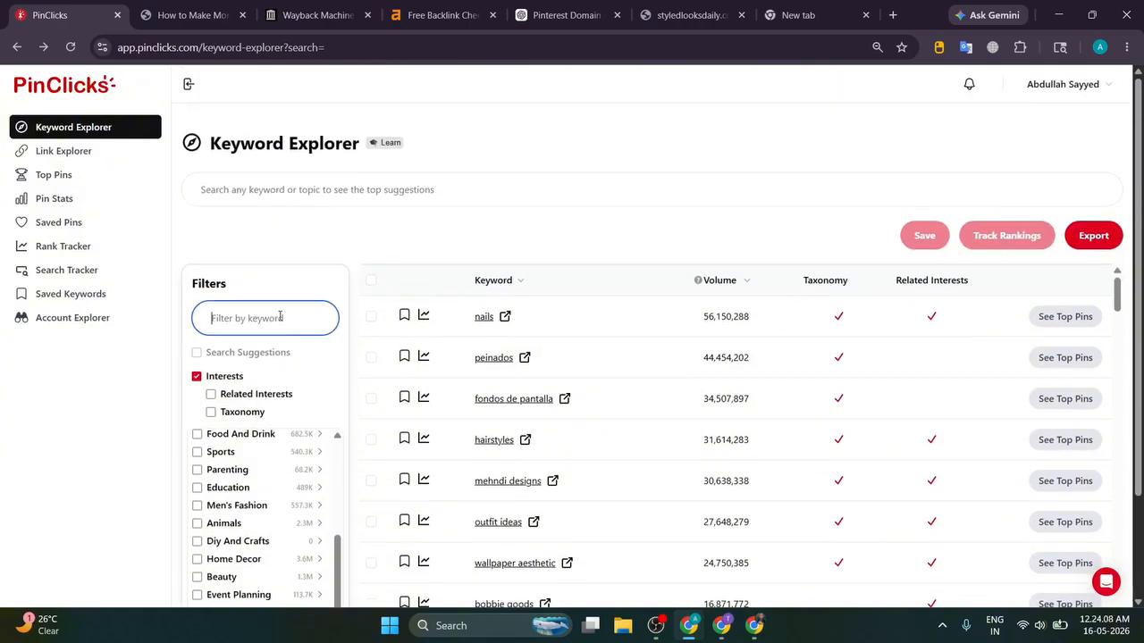
type("outfit ideas")
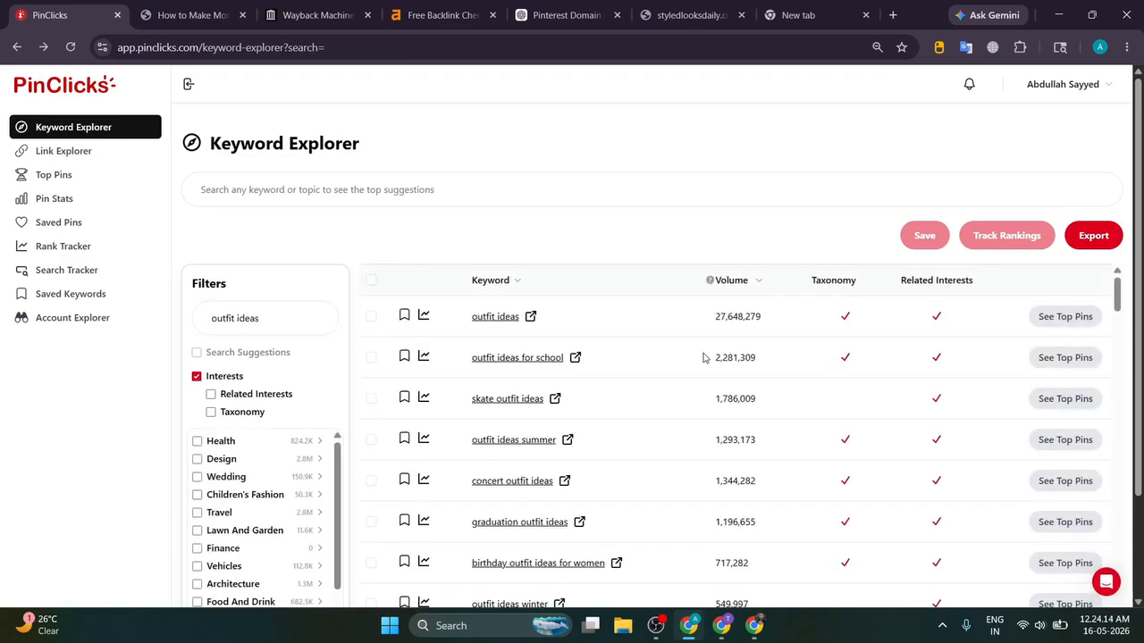
scroll(703, 357, "down", 10)
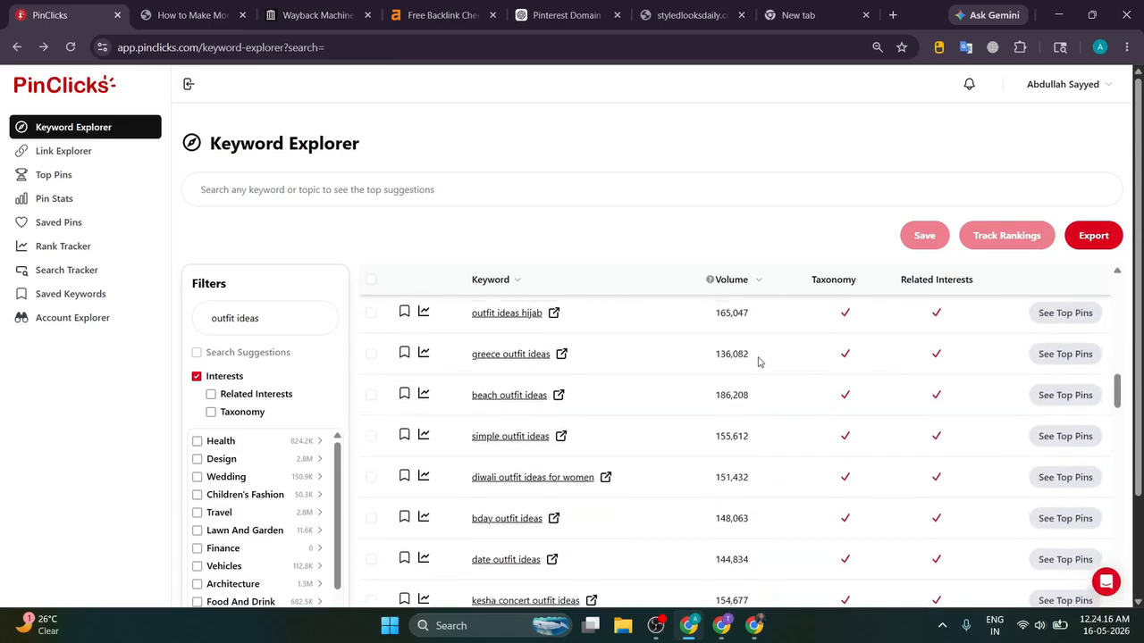
scroll(758, 361, "down", 8)
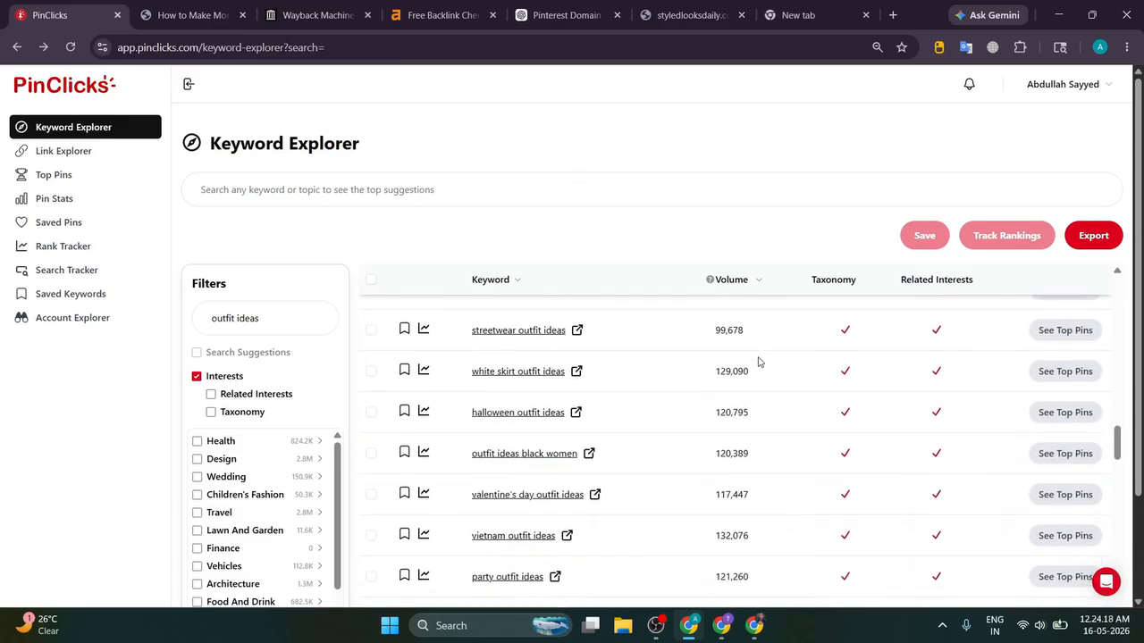
scroll(757, 361, "down", 12)
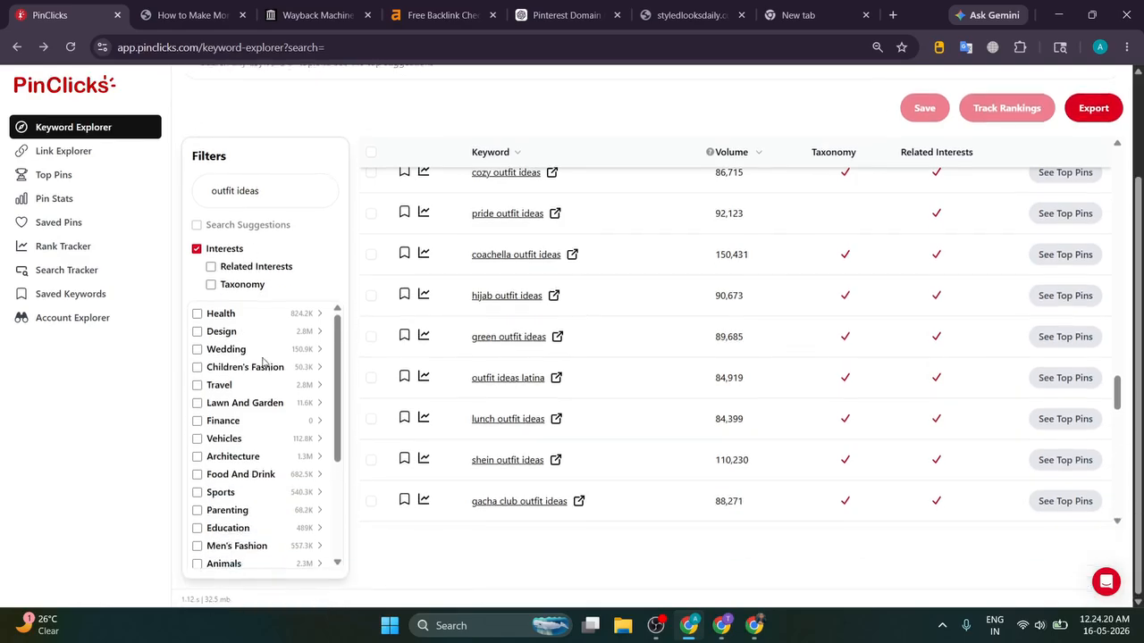
scroll(262, 360, "down", 3)
left_click(198, 504)
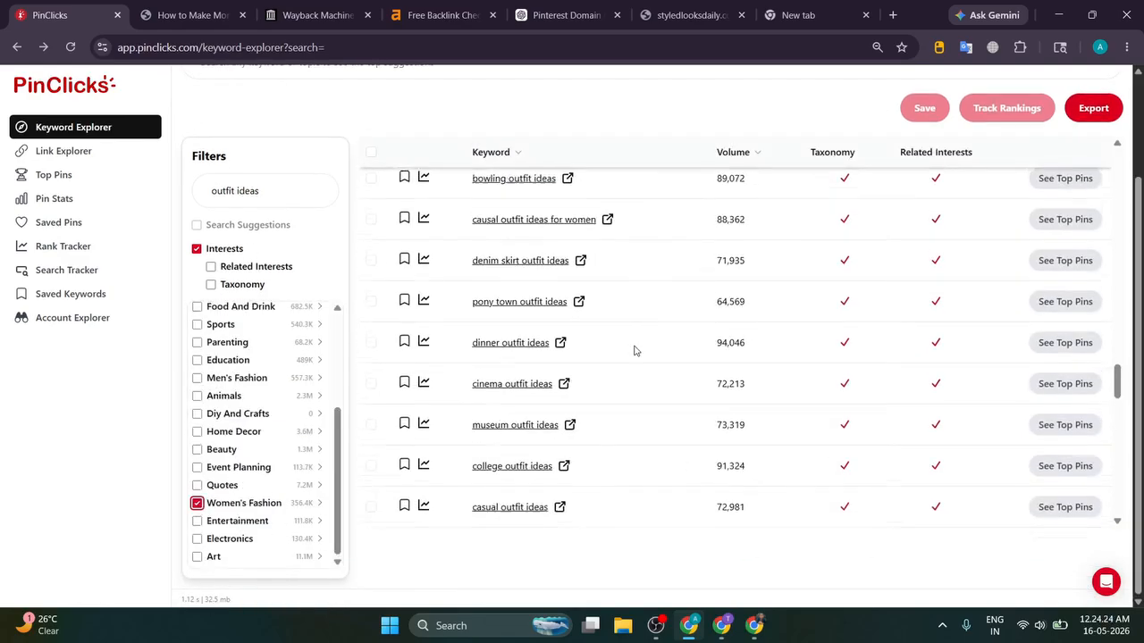
scroll(693, 353, "up", 8)
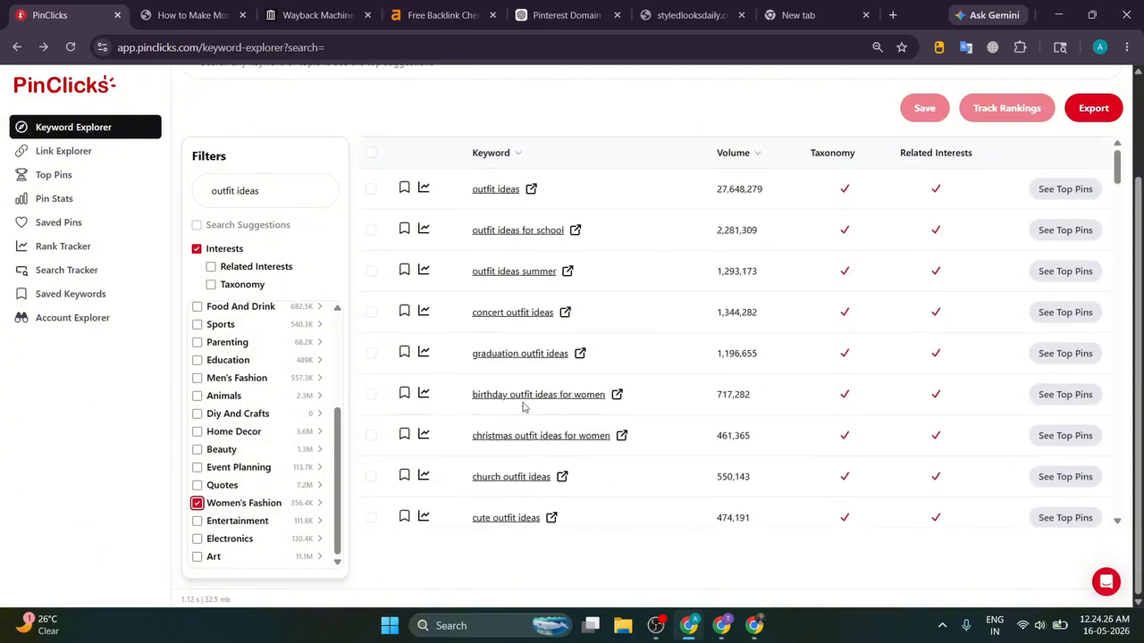
scroll(552, 319, "up", 2)
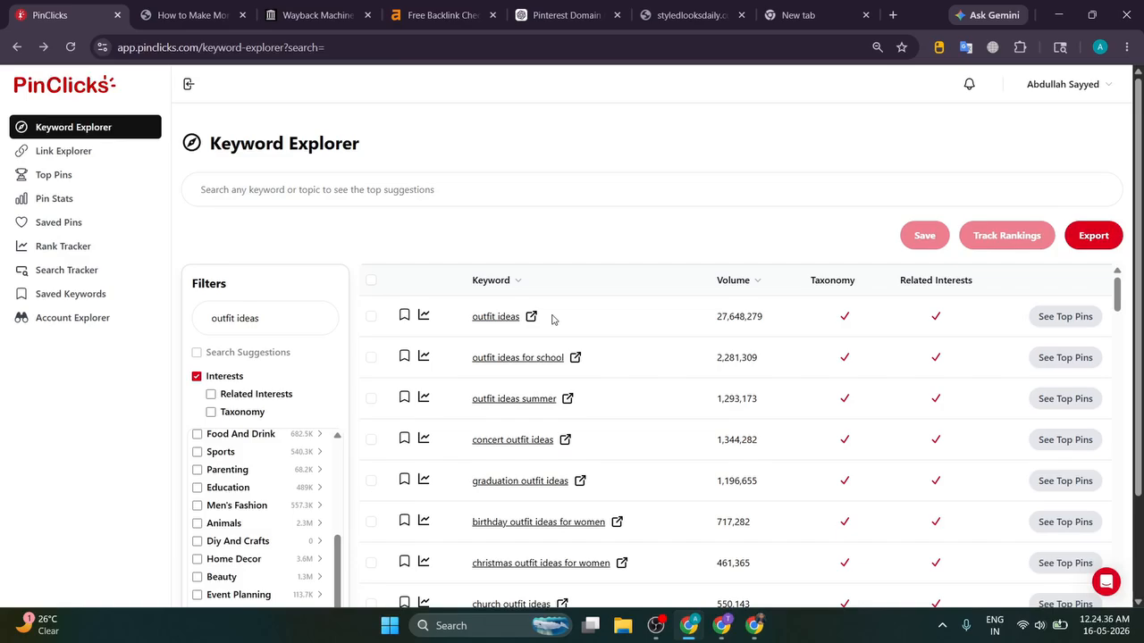
Step: Run a PinClicks Keyword Explorer search for the pasted term 'Casual', keeping the outfit ideas filter
left_click(170, 8)
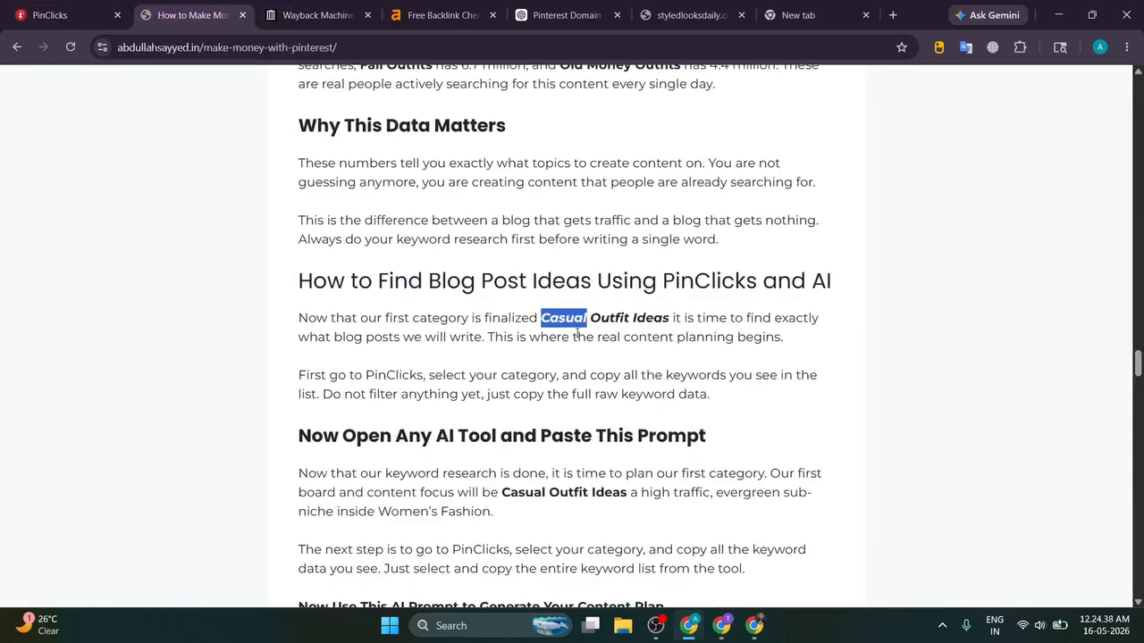
left_click(54, 15)
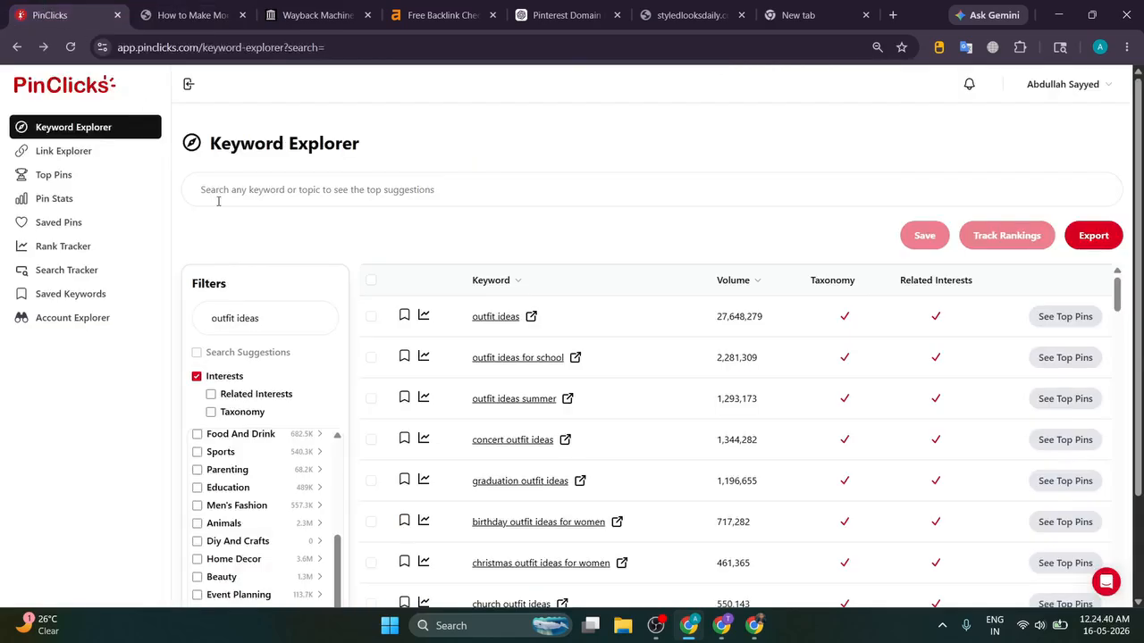
left_click(219, 201)
type("Casual")
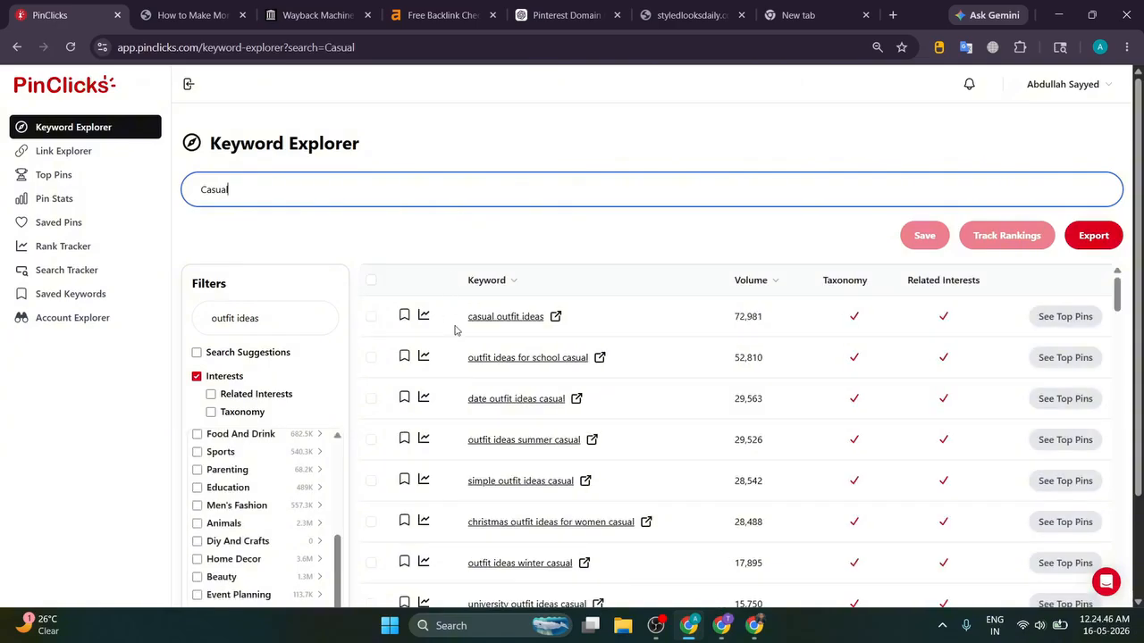
double_click(322, 190)
left_click_drag(269, 314, 173, 320)
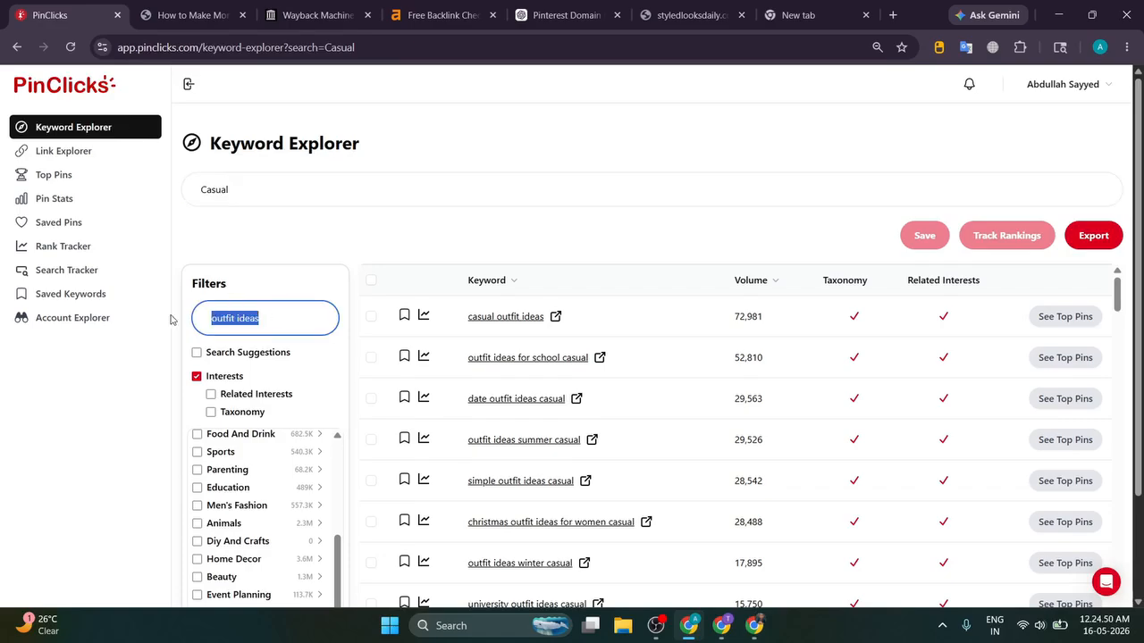
left_click(260, 283)
Step: Review the 347 Casual results, ending at the top row 'casual outfit ideas' (72,981)
scroll(509, 295, "down", 5)
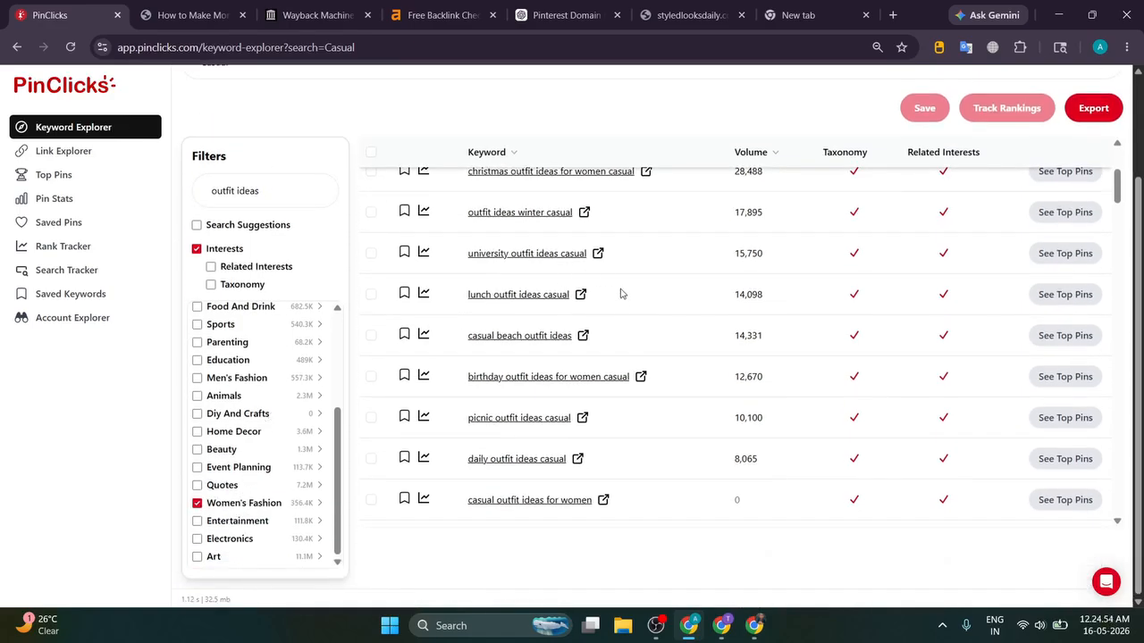
scroll(622, 300, "up", 3)
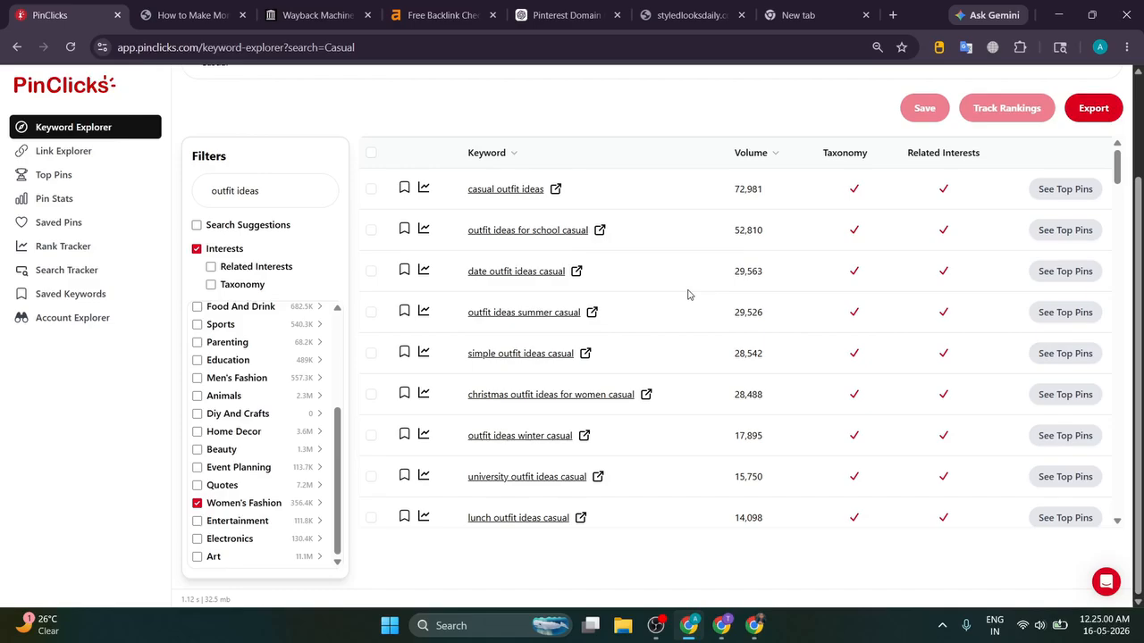
scroll(714, 259, "down", 10)
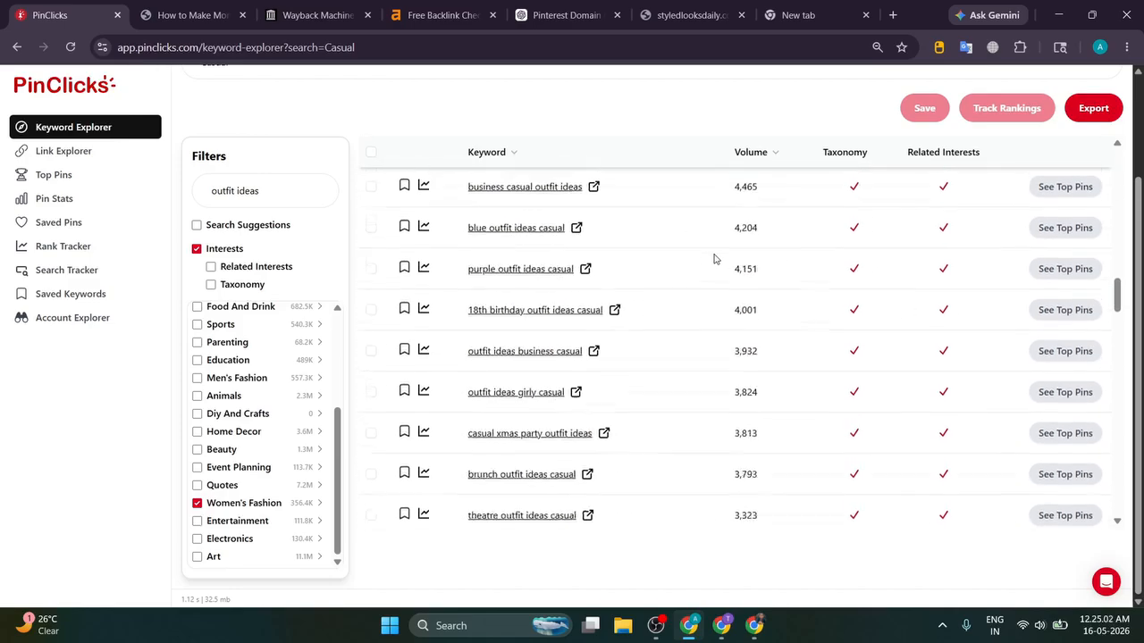
scroll(714, 259, "down", 15)
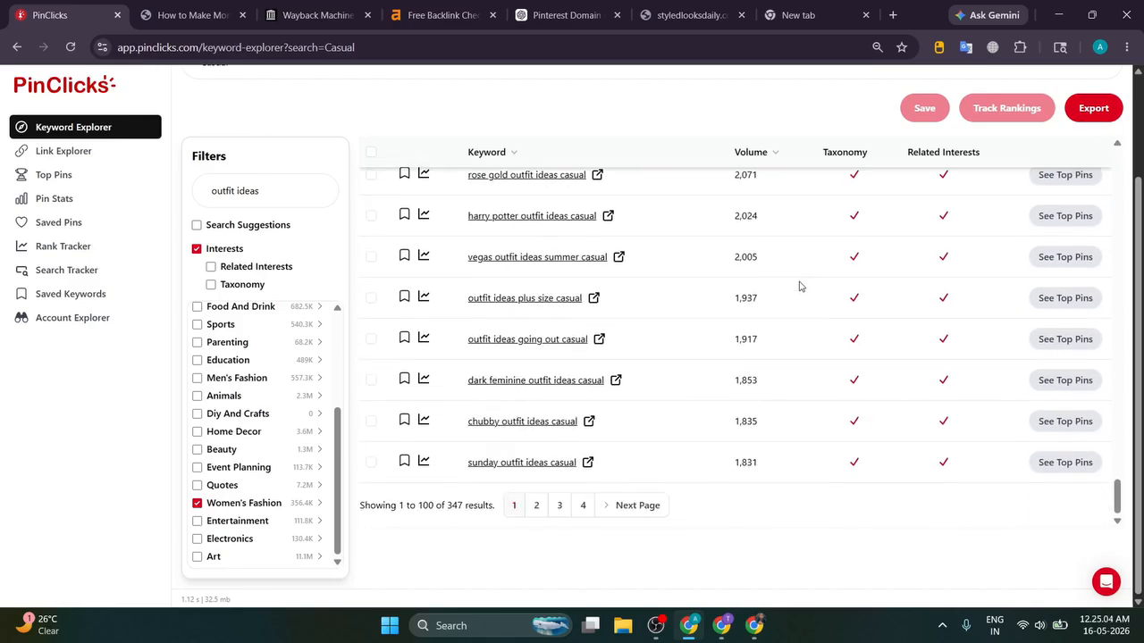
scroll(801, 286, "up", 15)
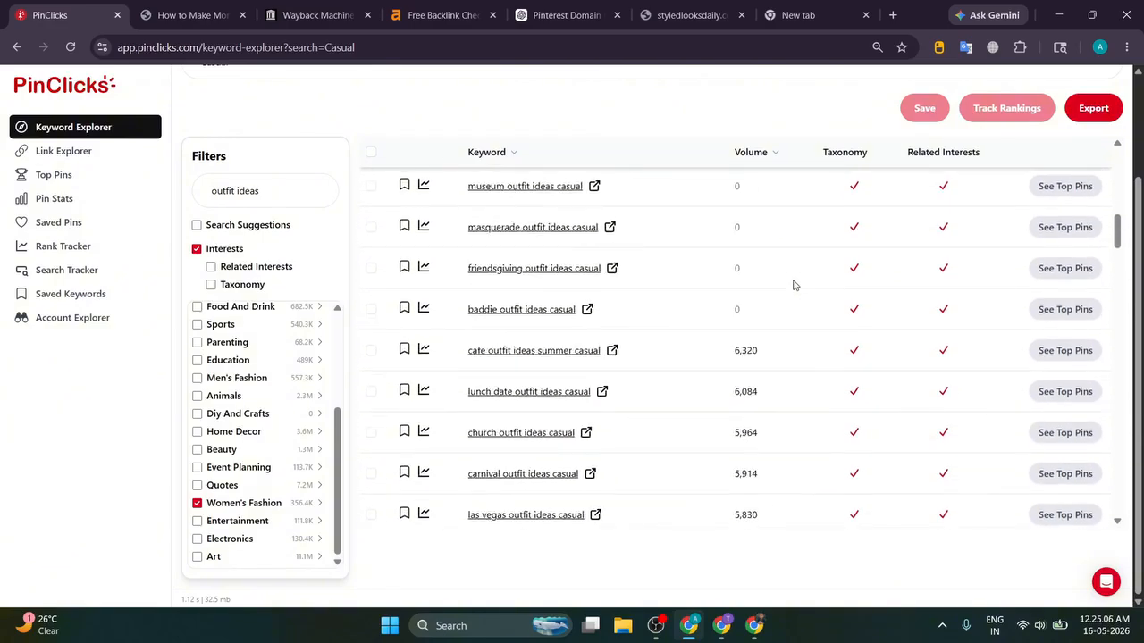
scroll(804, 282, "up", 10)
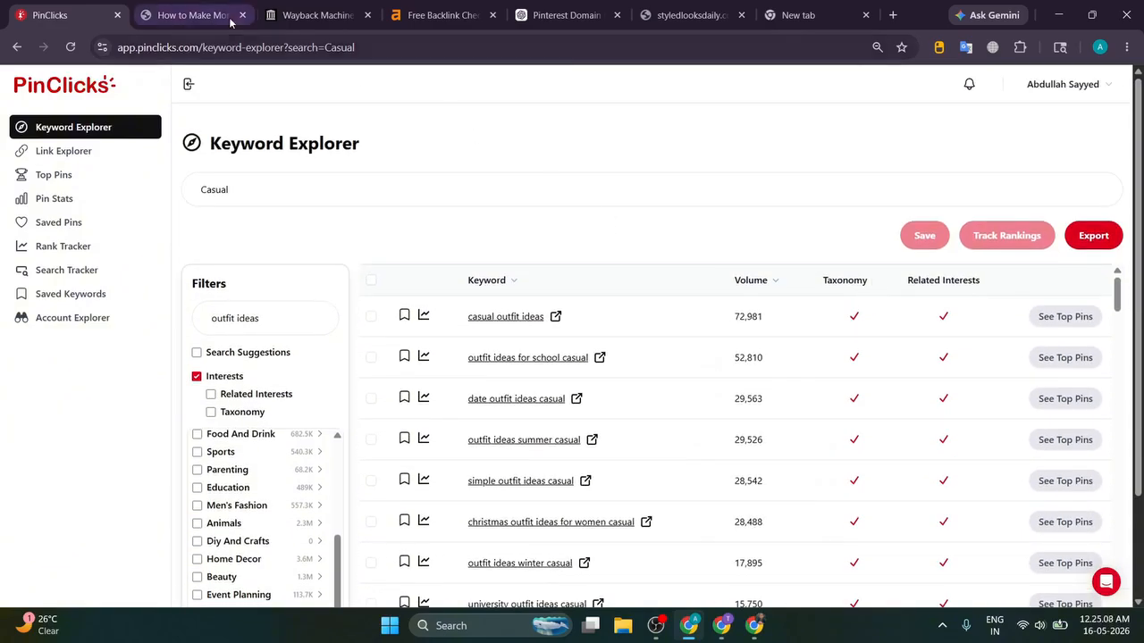
Step: Reread the blog's prompt-pasting instructions and its Copy This Prompt heading
left_click(231, 22)
scroll(358, 255, "down", 3)
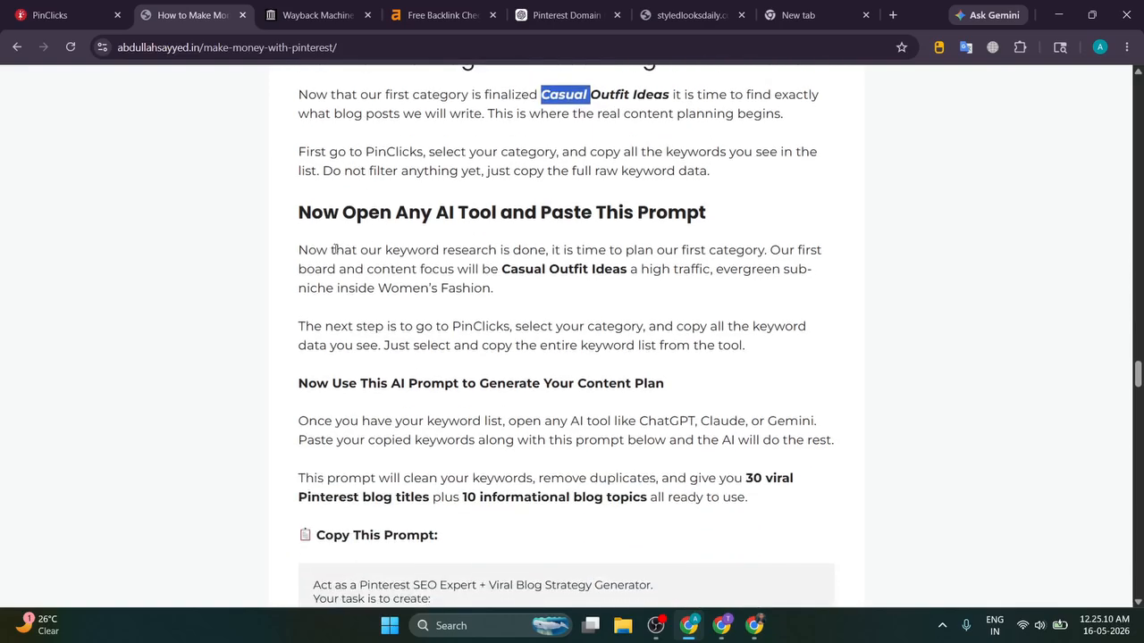
left_click_drag(294, 230, 748, 224)
left_click(592, 235)
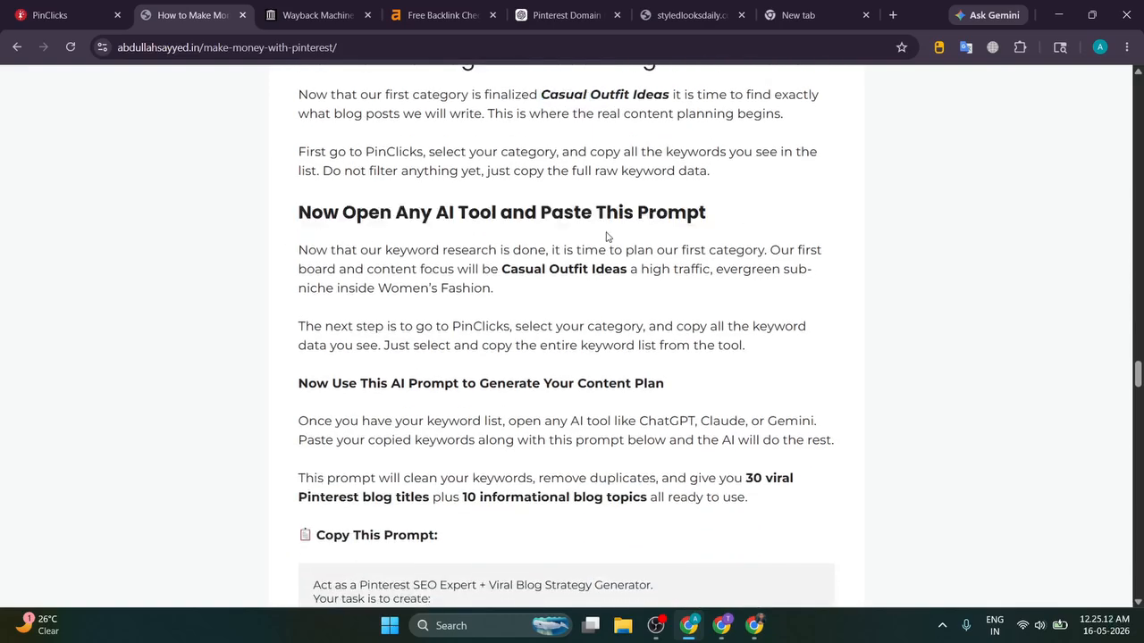
scroll(486, 229, "down", 2)
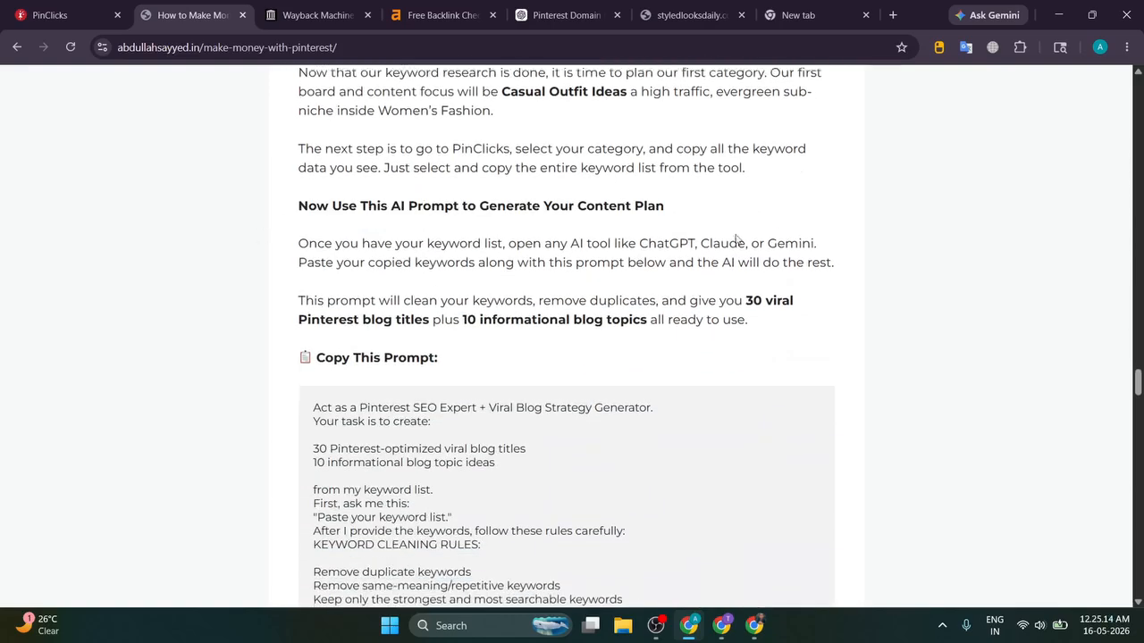
scroll(799, 206, "down", 3)
left_click_drag(274, 166, 541, 166)
left_click(541, 165)
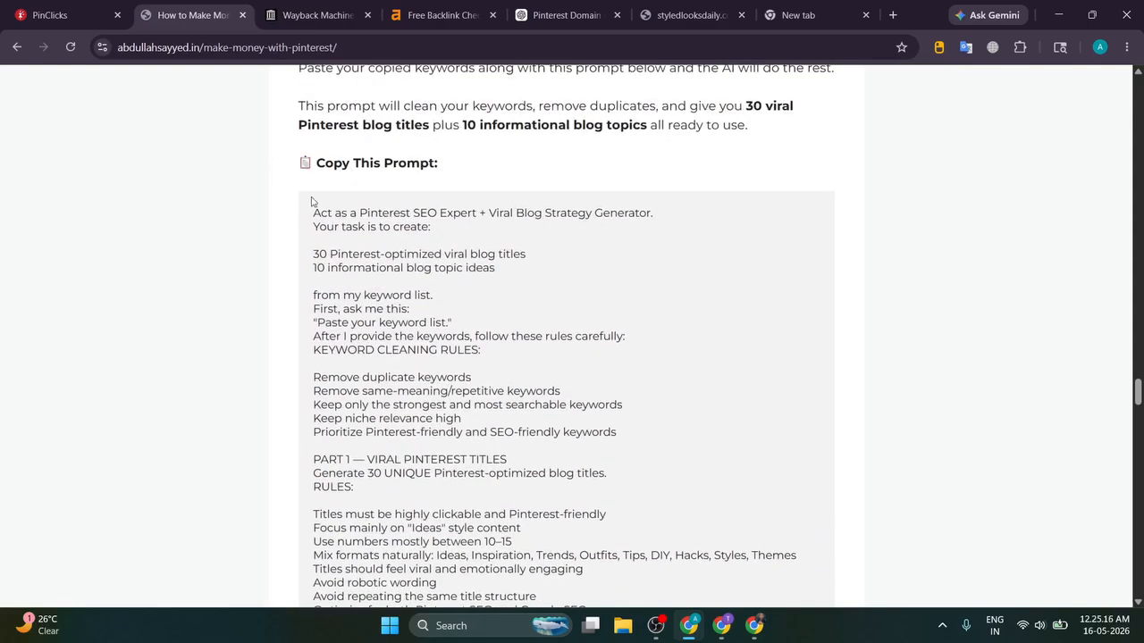
Step: Select every Casual keyword row in PinClicks down to the pagination
left_click(50, 7)
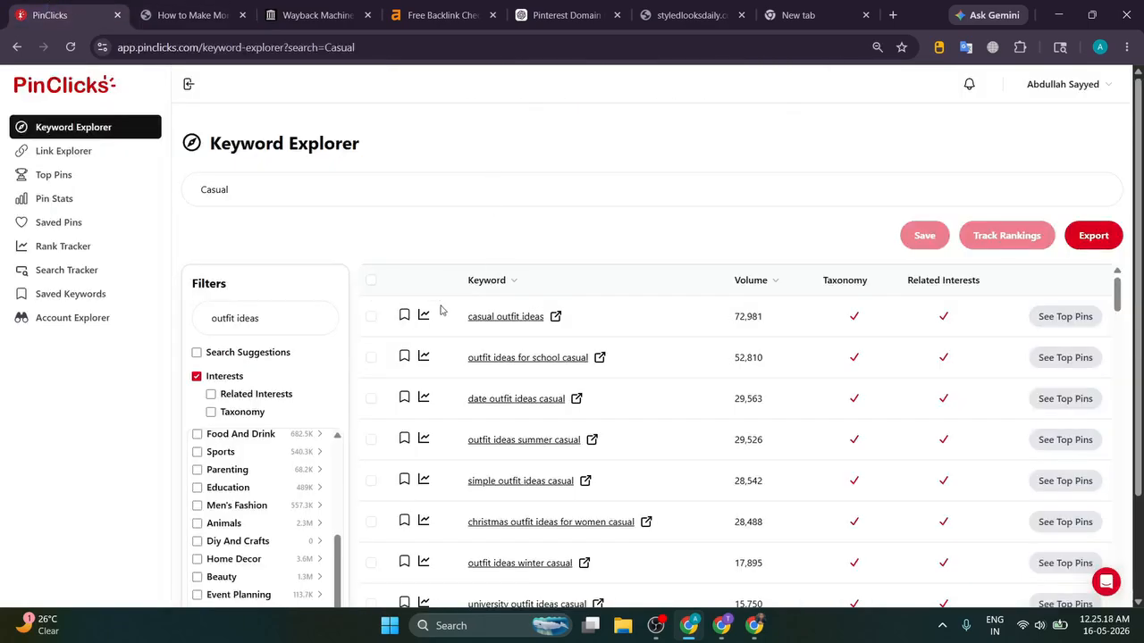
left_click_drag(439, 306, 1116, 475)
scroll(1123, 411, "down", 3)
scroll(811, 413, "down", 15)
scroll(827, 416, "down", 10)
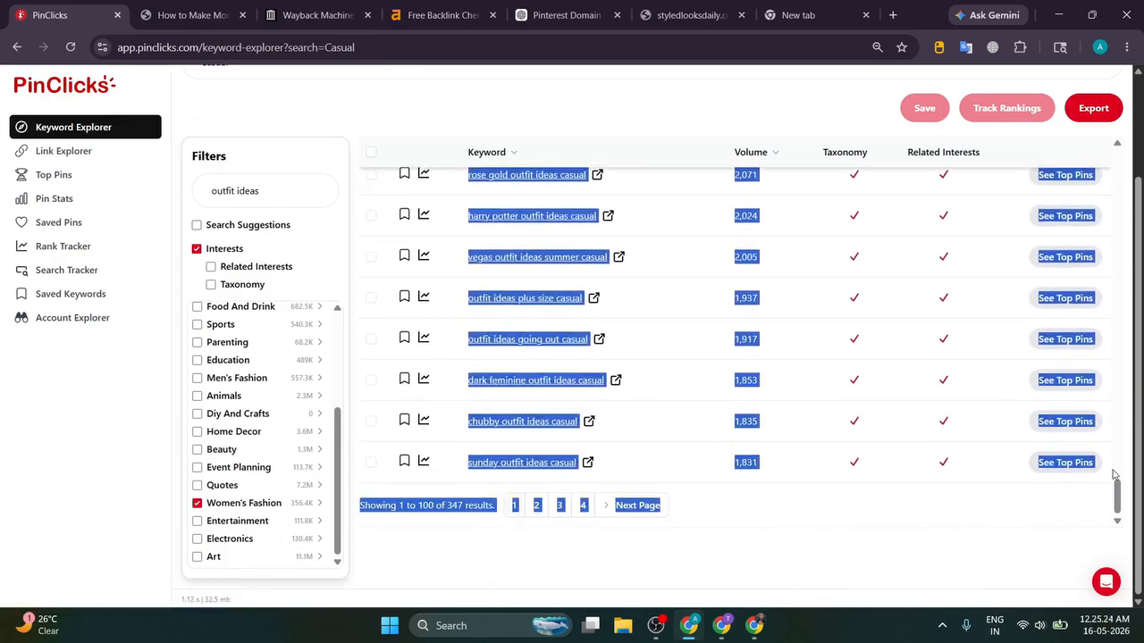
left_click(527, 20)
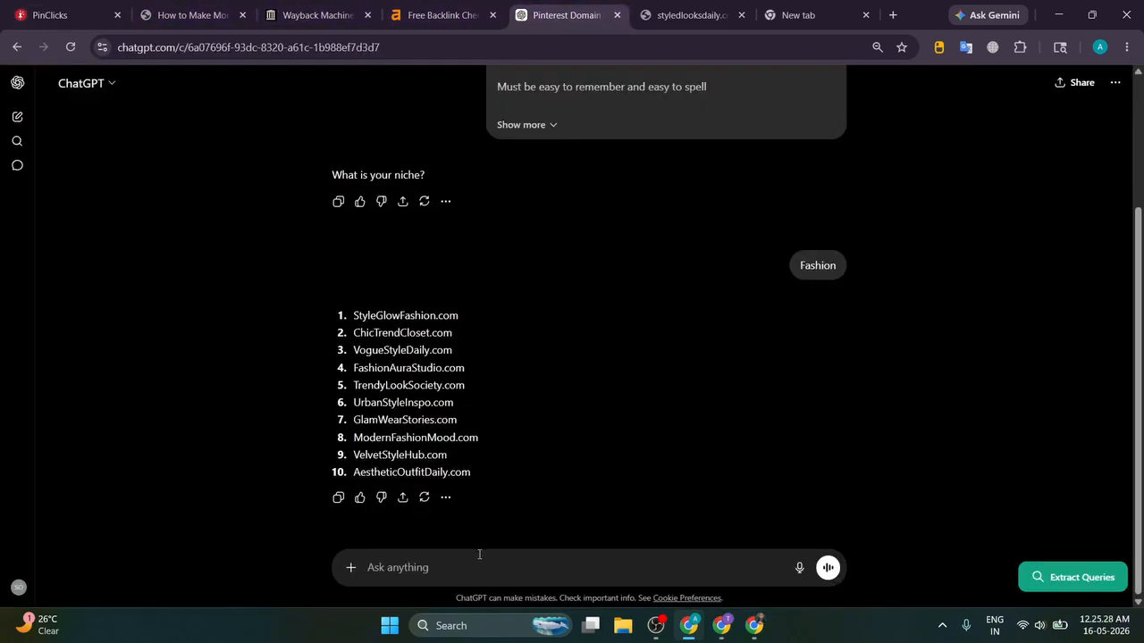
Step: Paste the Casual keyword list into ChatGPT and select the prompt text in the blog article
key("ctrl+v")
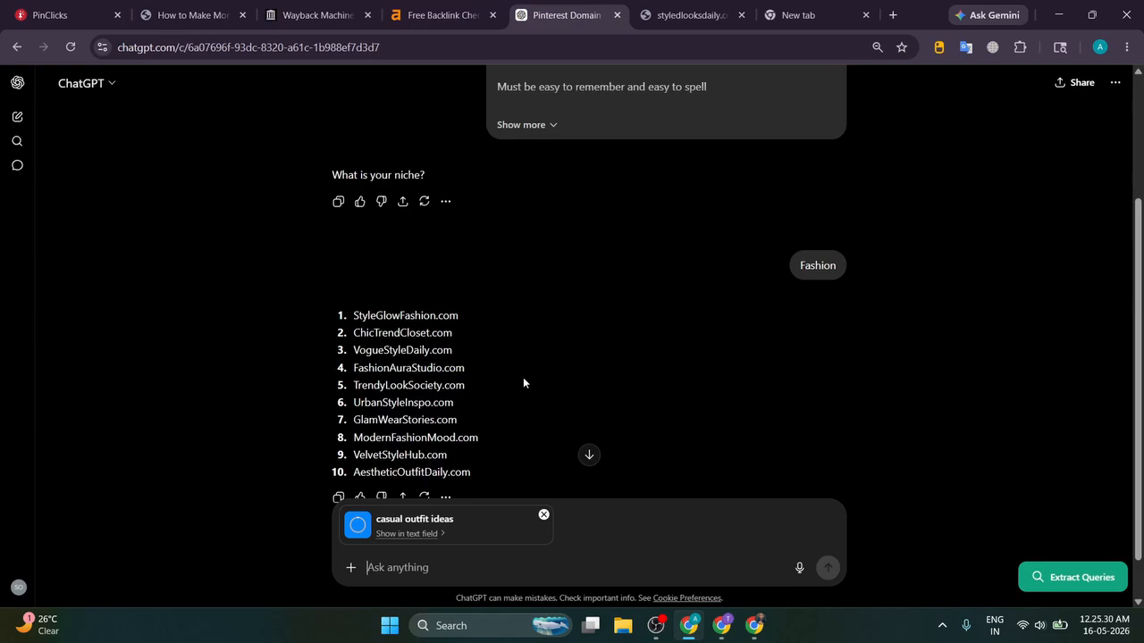
left_click(205, 15)
left_click_drag(309, 214, 399, 313)
scroll(384, 241, "down", 4)
scroll(442, 255, "down", 4)
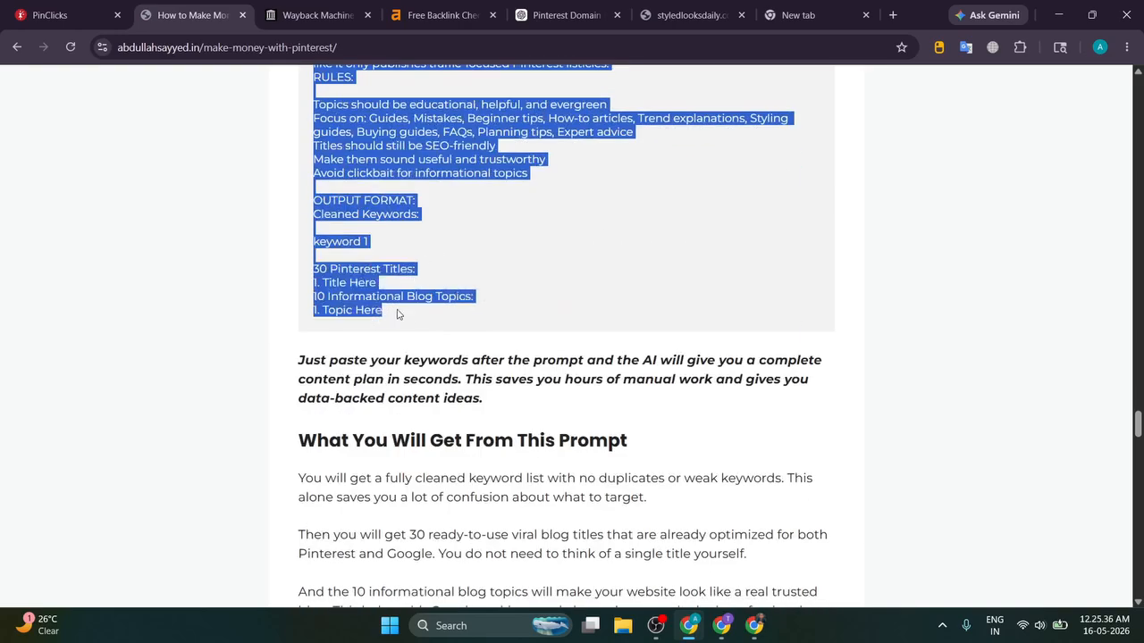
Step: Paste the Pinterest SEO prompt into the ChatGPT message and send it
left_click(558, 15)
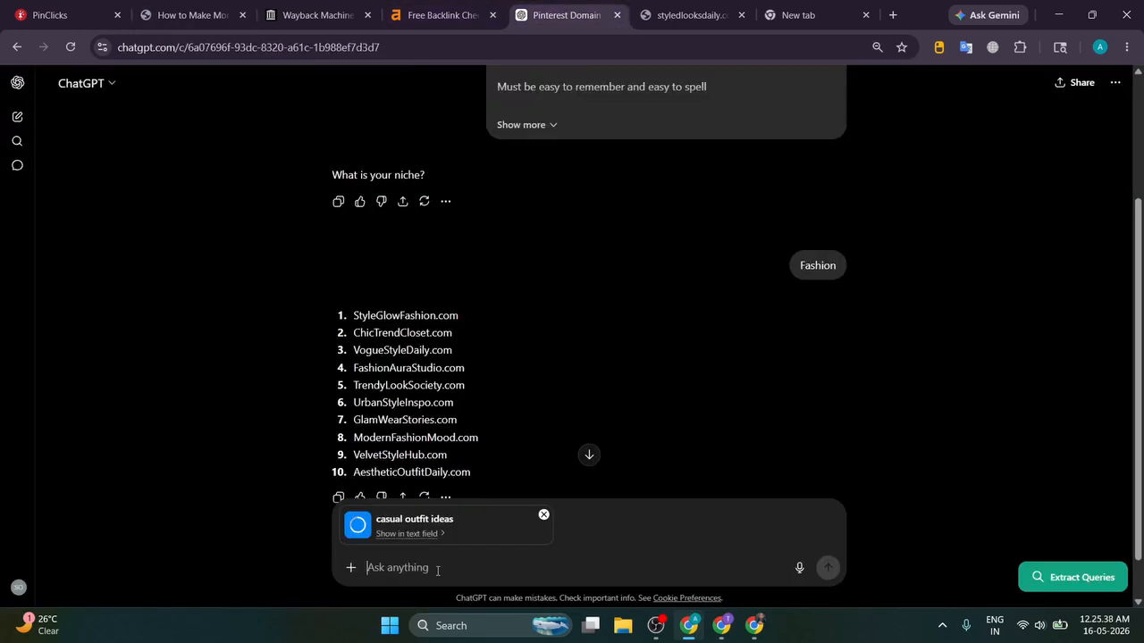
key("ctrl+v")
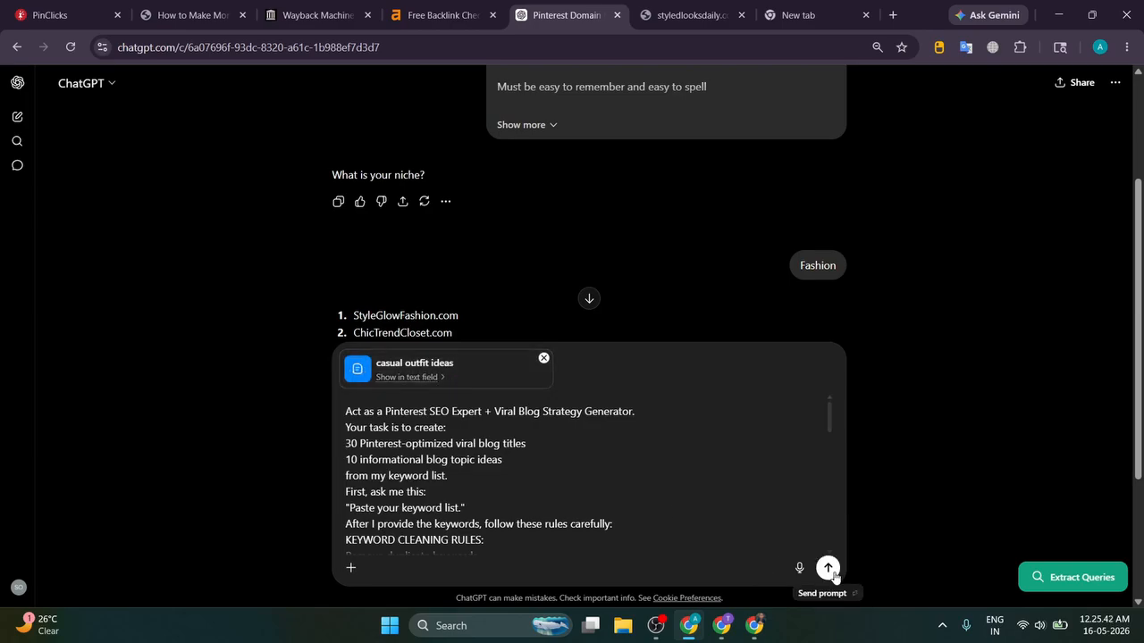
left_click(828, 569)
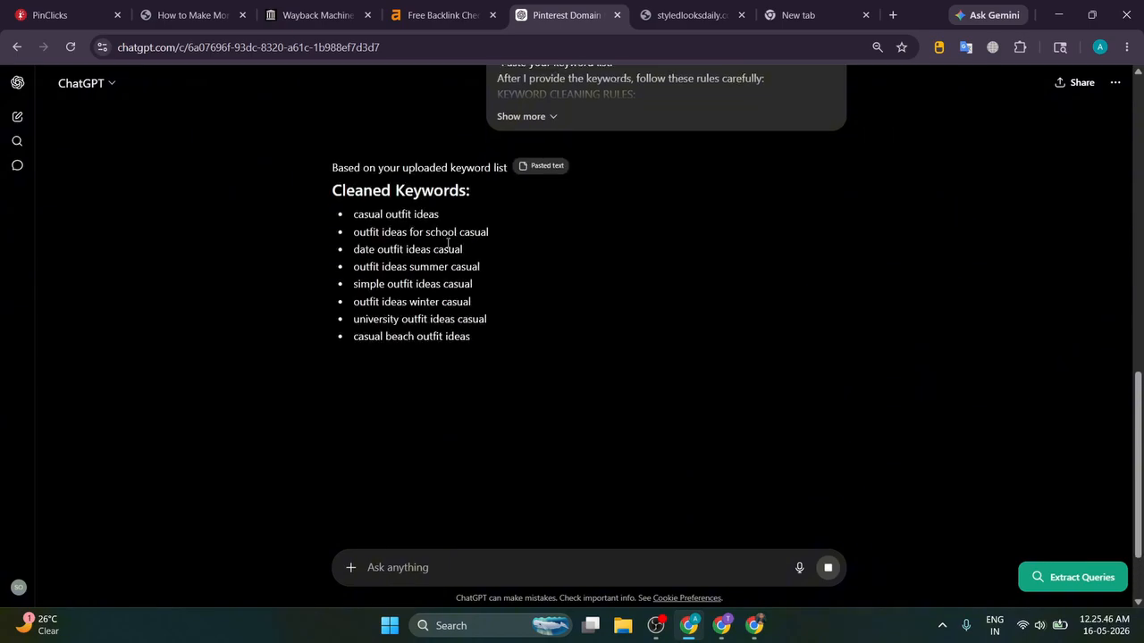
scroll(448, 243, "up", 1)
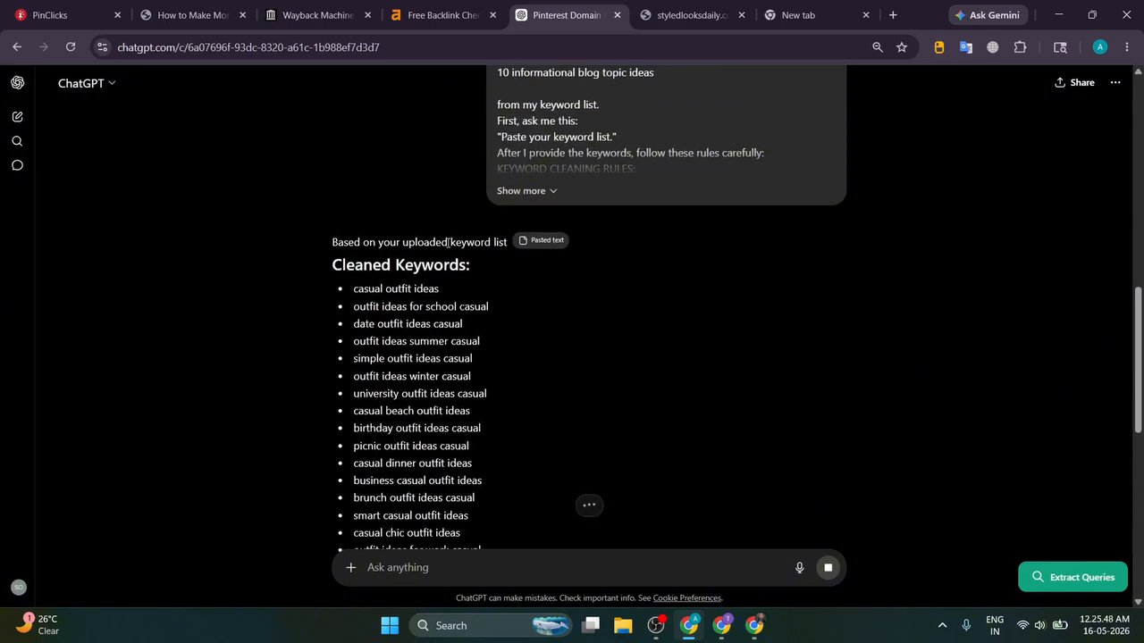
scroll(303, 254, "up", 3)
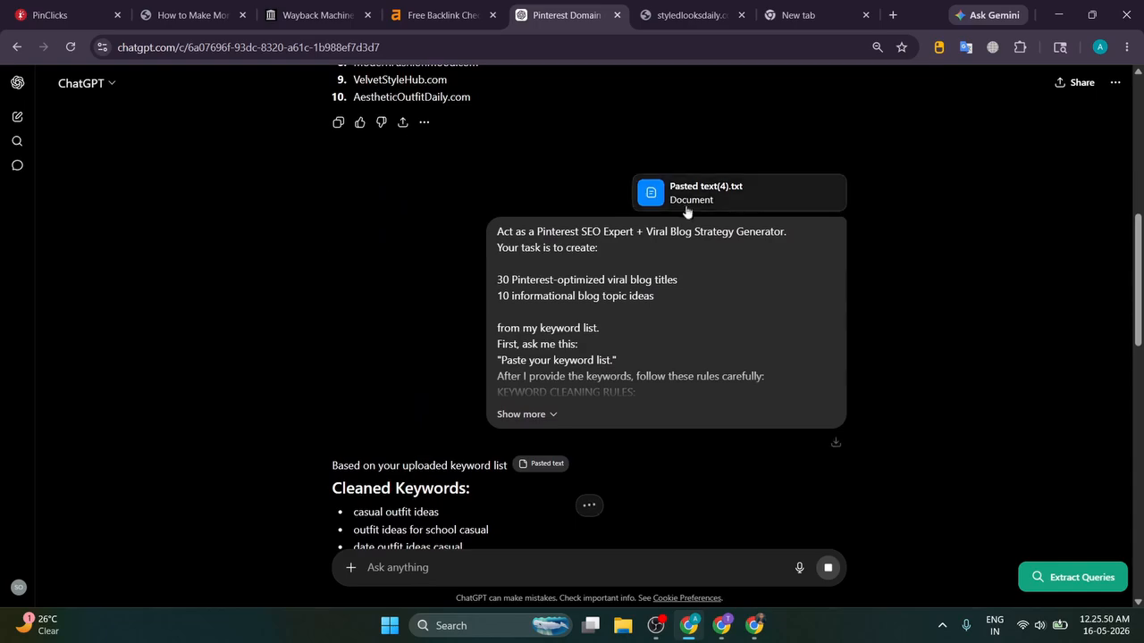
left_click(87, 6)
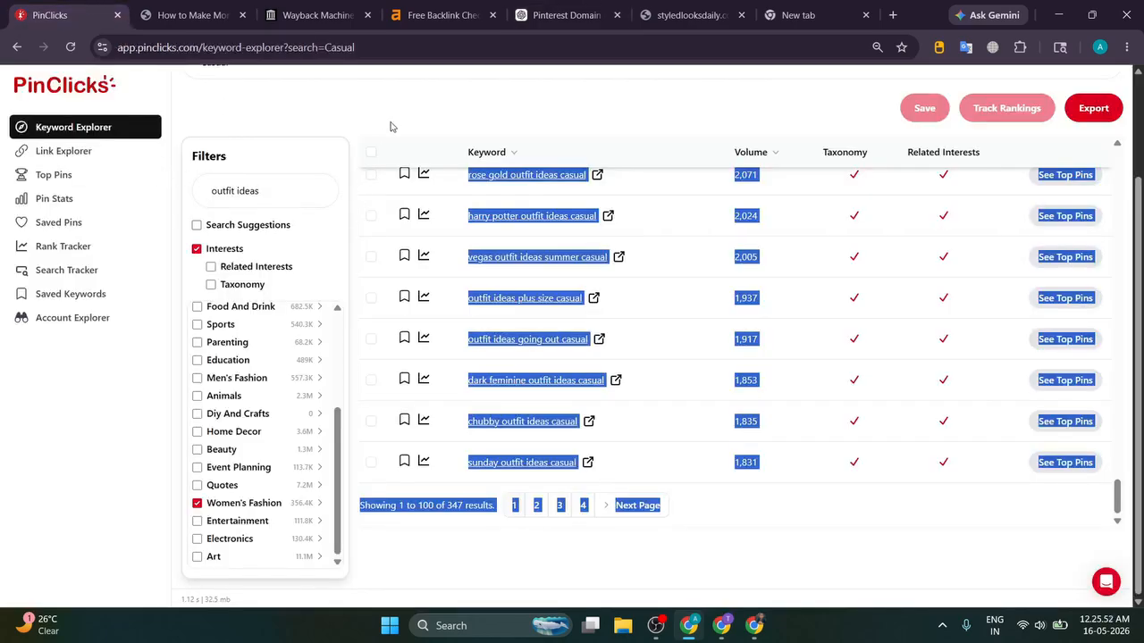
left_click(547, 253)
scroll(547, 253, "up", 12)
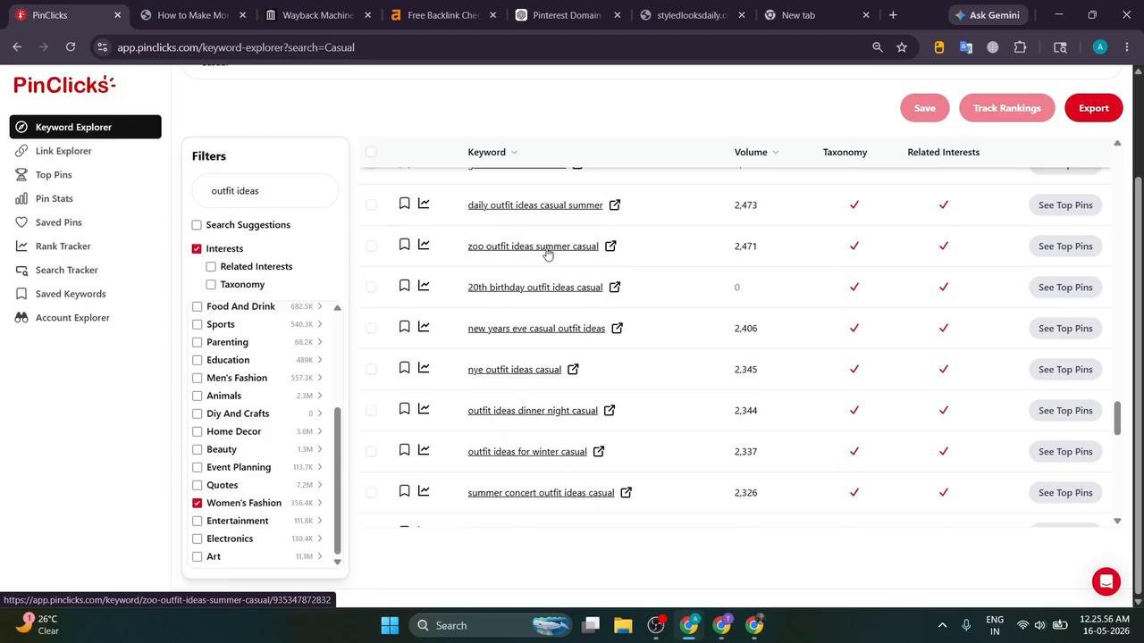
scroll(547, 253, "up", 15)
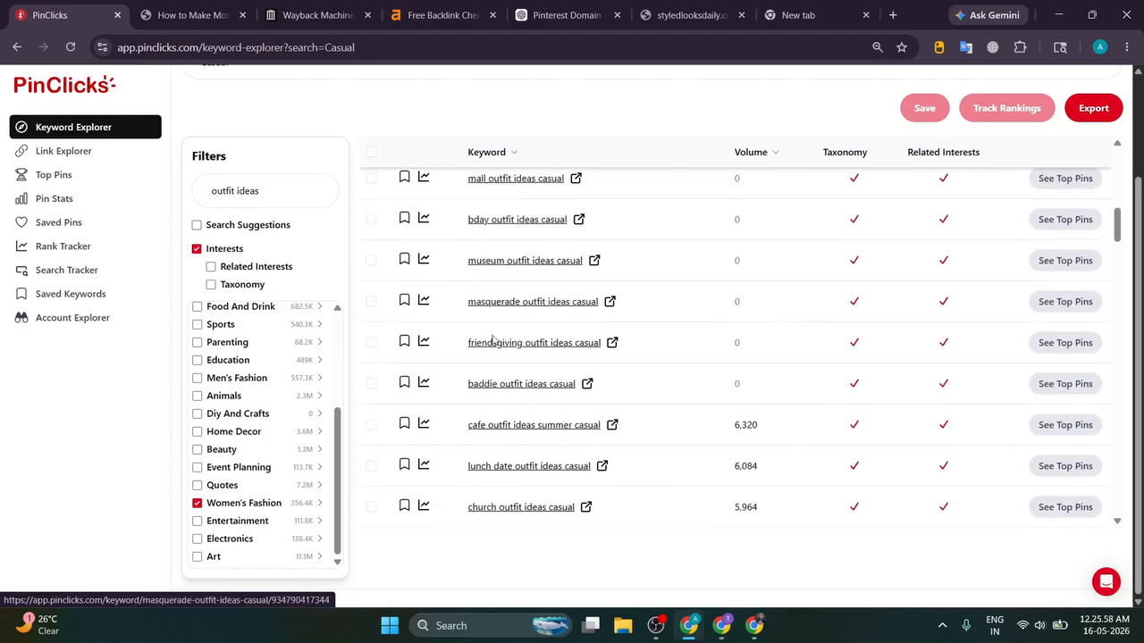
scroll(492, 338, "down", 3)
scroll(457, 366, "up", 1)
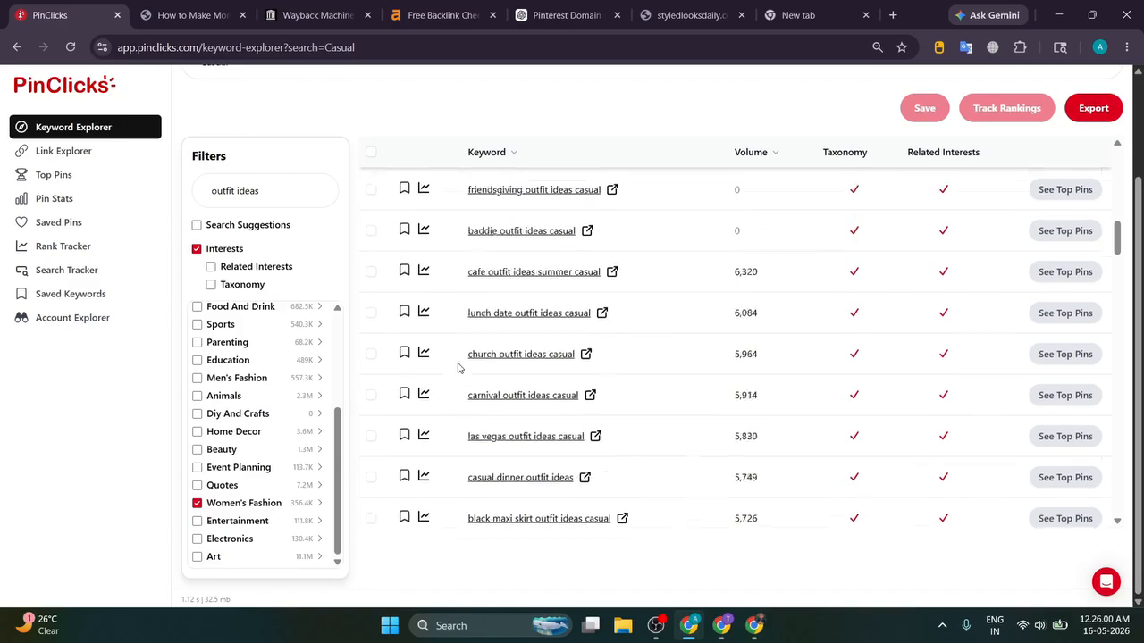
scroll(457, 367, "up", 6)
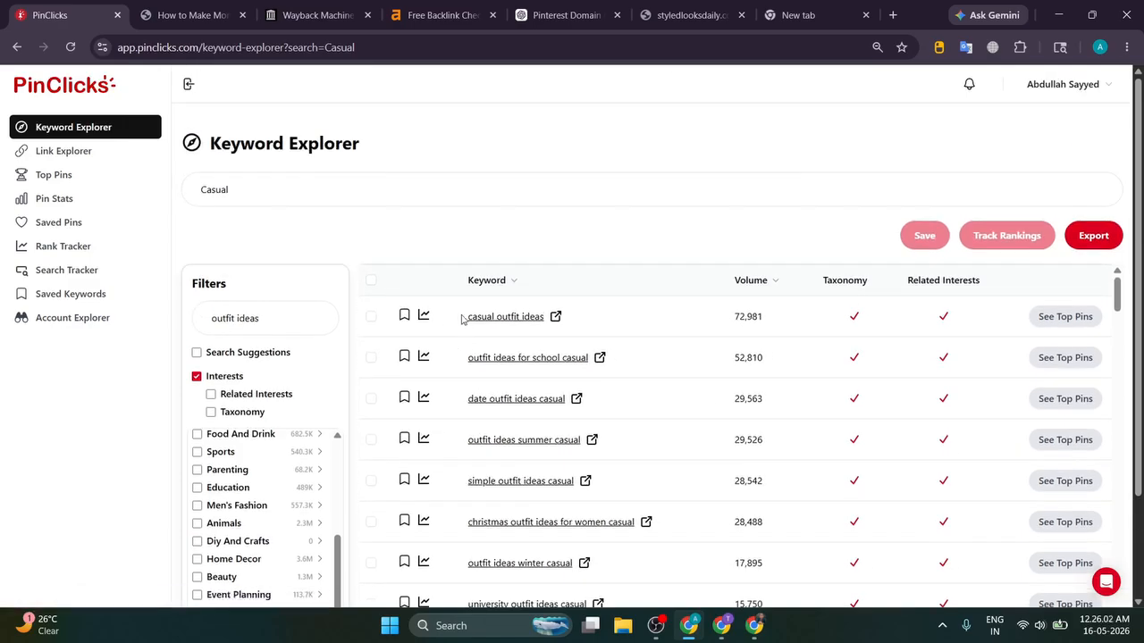
left_click_drag(462, 319, 543, 317)
left_click(524, 245)
Step: Read through ChatGPT's cleaned keywords and 30 Pinterest titles, highlighting sections
left_click(580, 15)
scroll(215, 288, "down", 3)
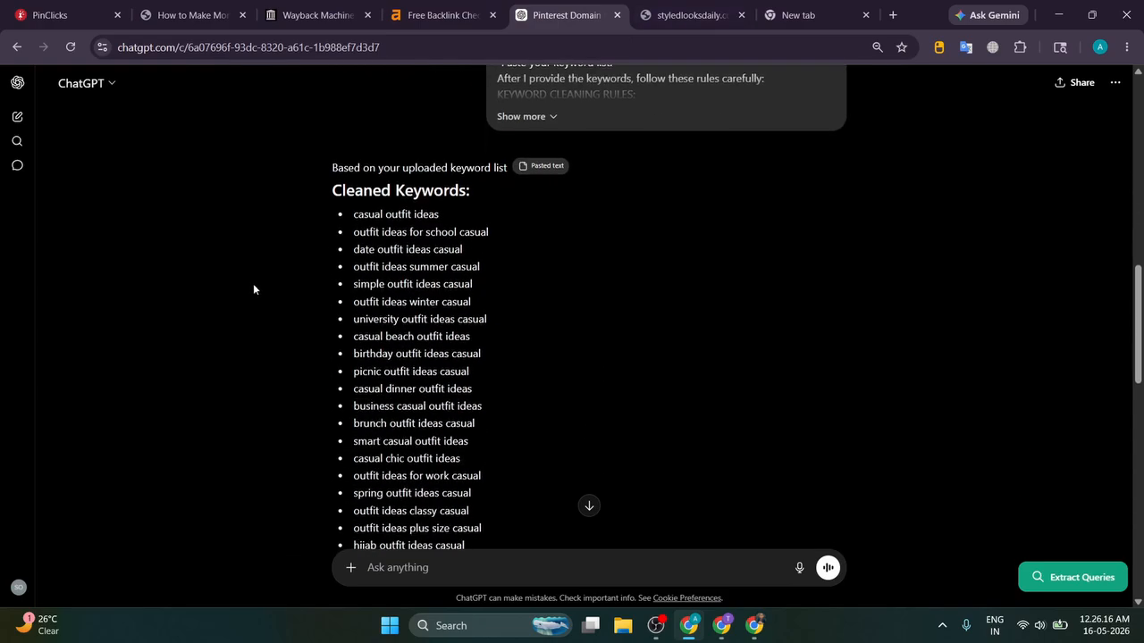
left_click_drag(353, 215, 523, 271)
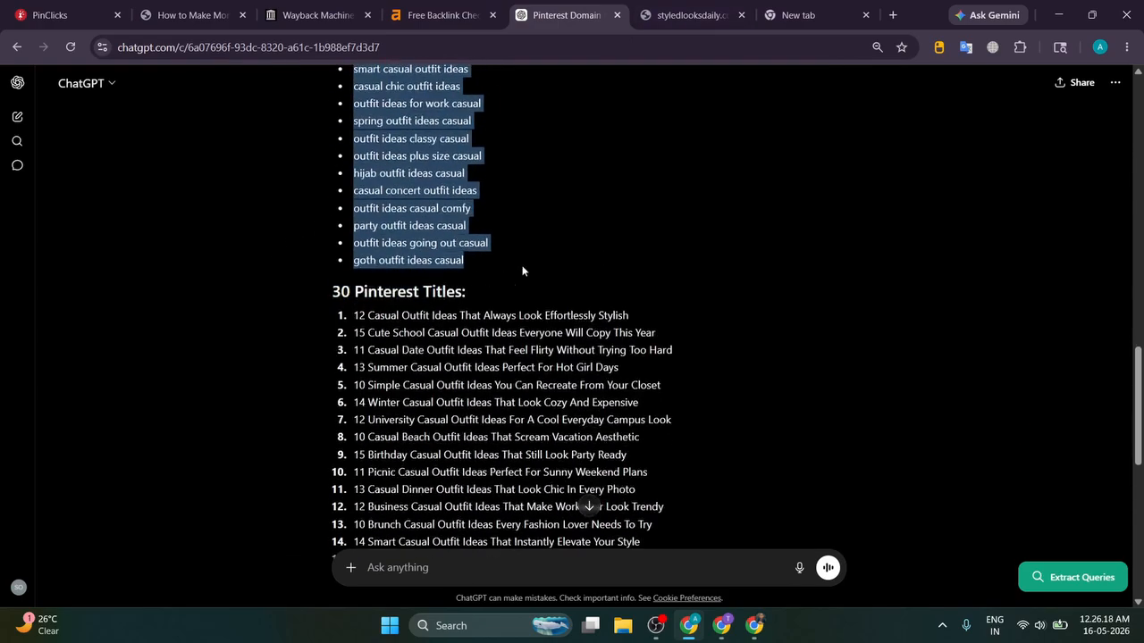
scroll(376, 273, "down", 1)
left_click_drag(351, 239, 647, 369)
scroll(358, 232, "down", 4)
scroll(389, 268, "down", 1)
scroll(677, 371, "up", 4)
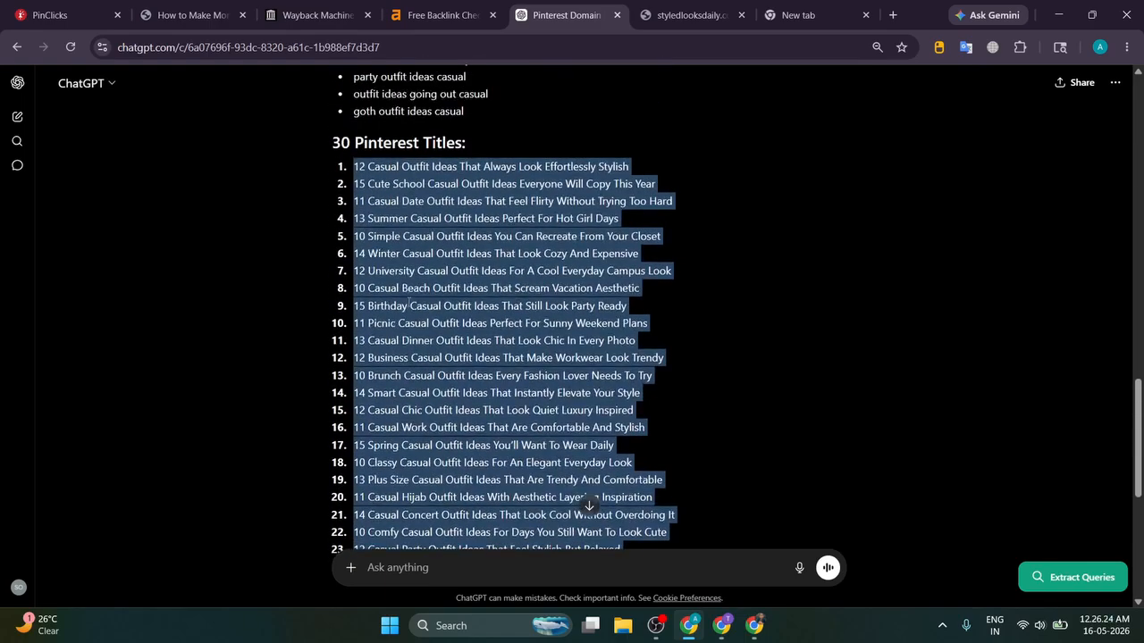
Step: Highlight and review the 10 informational blog topics at the end of the reply
left_click(386, 234)
left_click_drag(352, 166, 435, 254)
scroll(420, 243, "down", 4)
scroll(384, 263, "down", 1)
scroll(251, 290, "down", 1)
left_click_drag(353, 284, 656, 443)
left_click(656, 441)
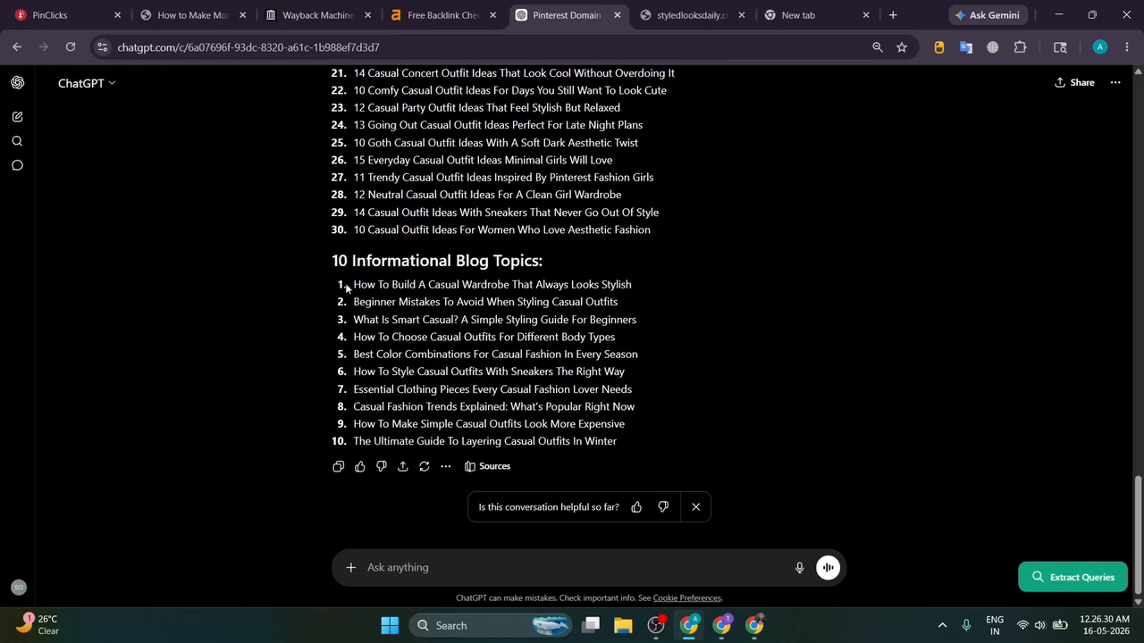
left_click_drag(344, 282, 638, 462)
left_click(663, 453)
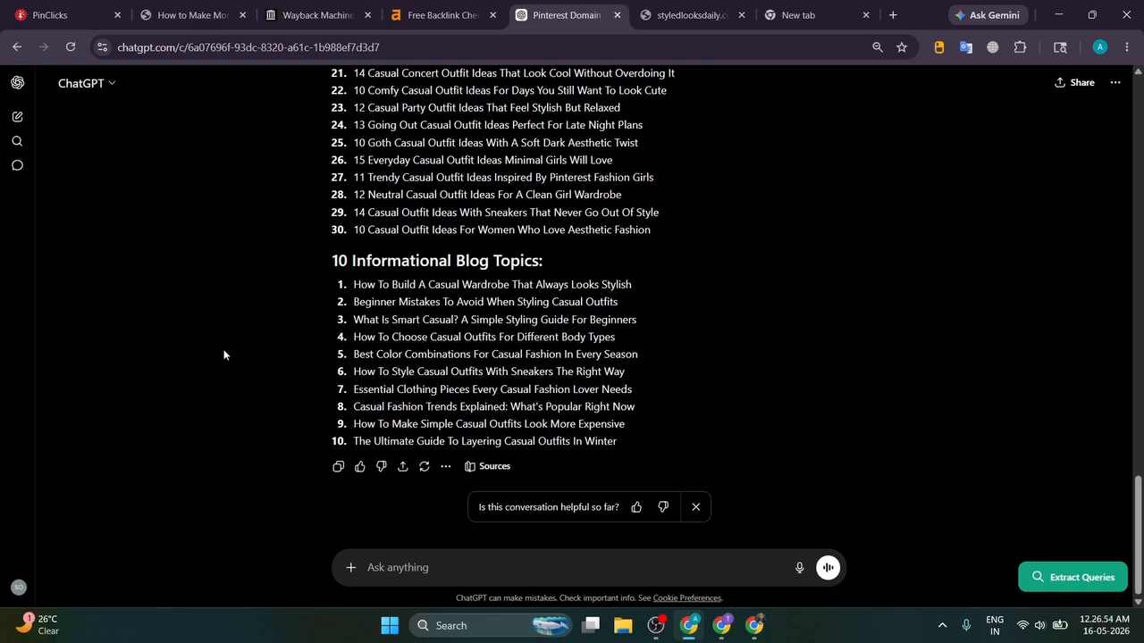
Step: Scroll through ChatGPT's reply and highlight the list of 30 Pinterest titles
scroll(223, 355, "up", 5)
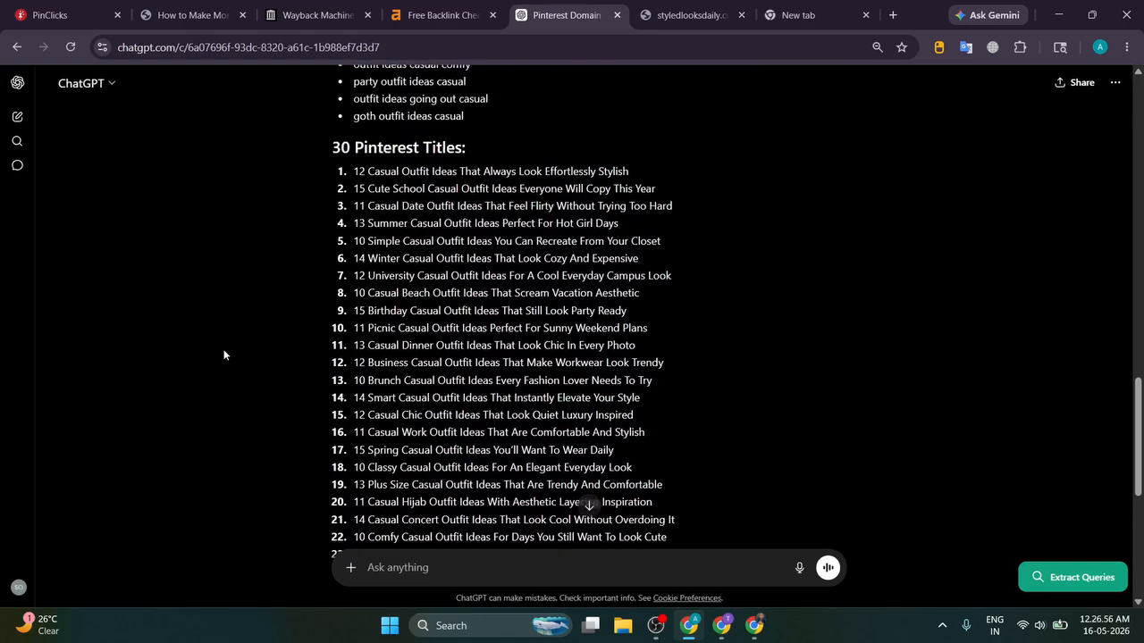
scroll(223, 355, "down", 1)
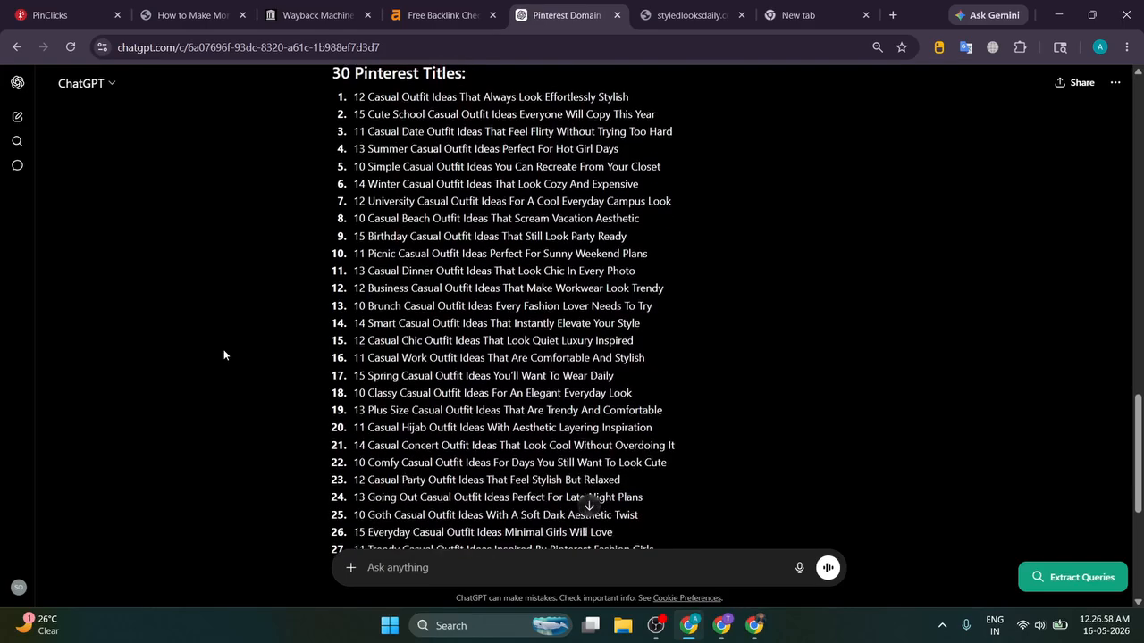
scroll(435, 171, "down", 4)
left_click_drag(365, 109, 702, 325)
scroll(268, 284, "down", 1)
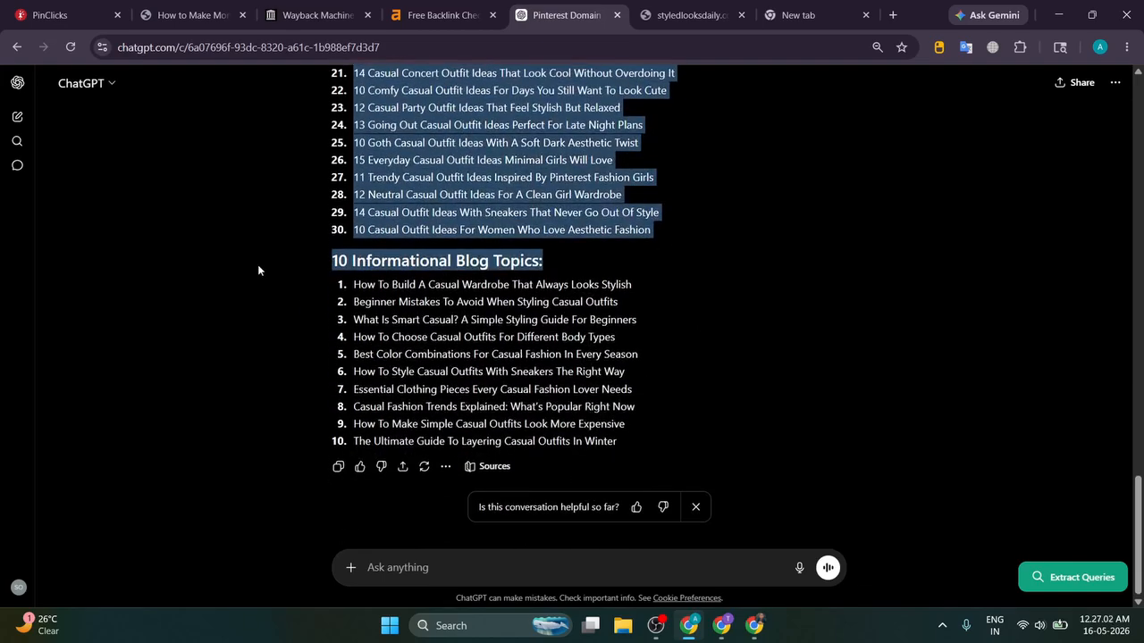
Step: Glance at the tutorial, PinClicks and backlink checker tabs, then clear the titles selection in ChatGPT
left_click(192, 14)
left_click(77, 9)
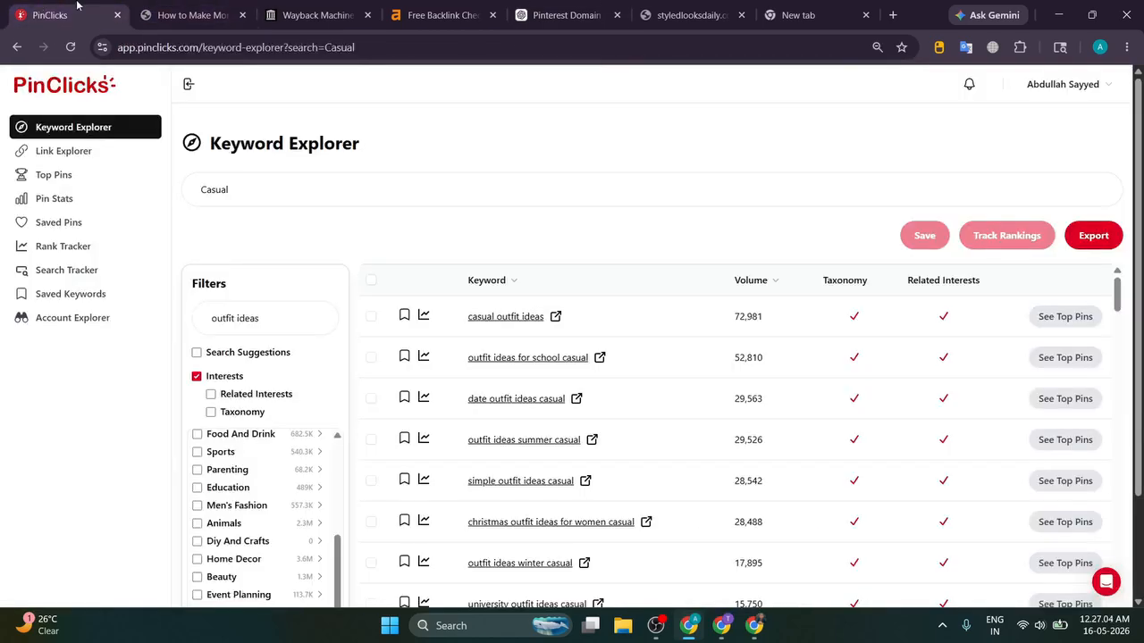
left_click(429, 25)
left_click(572, 15)
scroll(288, 243, "up", 20)
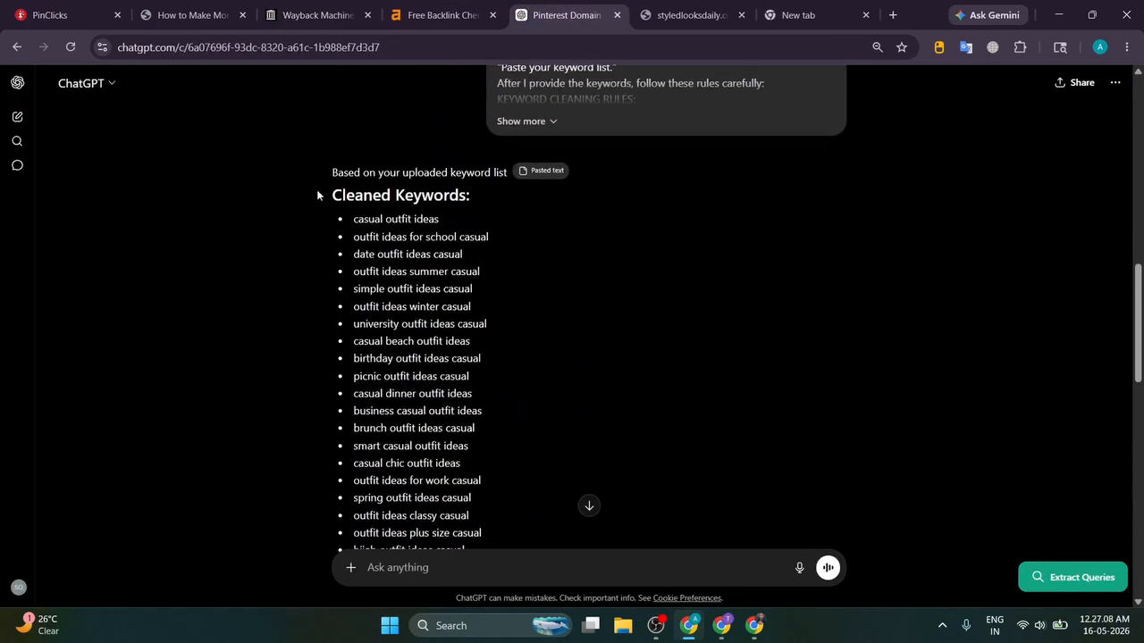
scroll(317, 191, "down", 20)
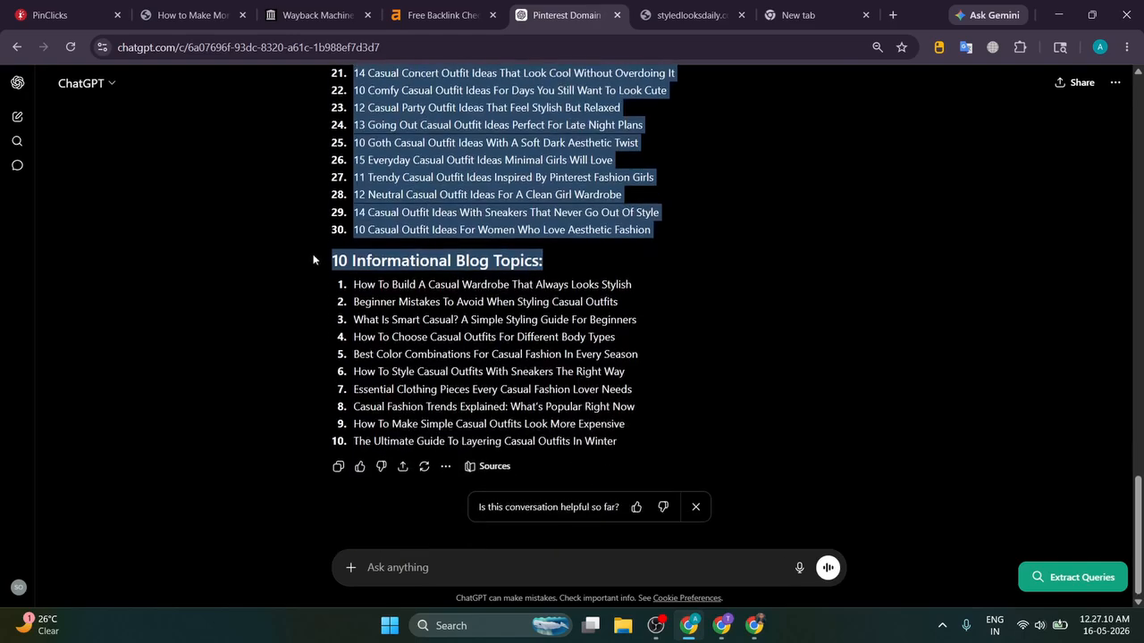
left_click(316, 302)
scroll(482, 213, "up", 8)
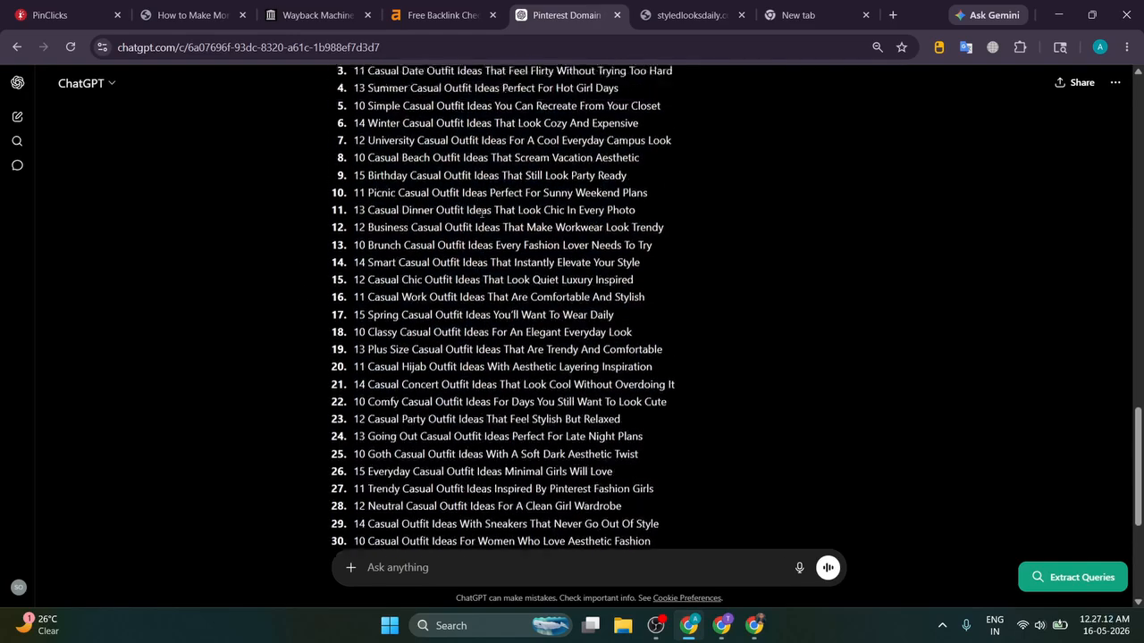
Step: Load the StyledLooksDaily.com Content Plan spreadsheet in a new tab via the 'styl' suggestion
left_click(795, 5)
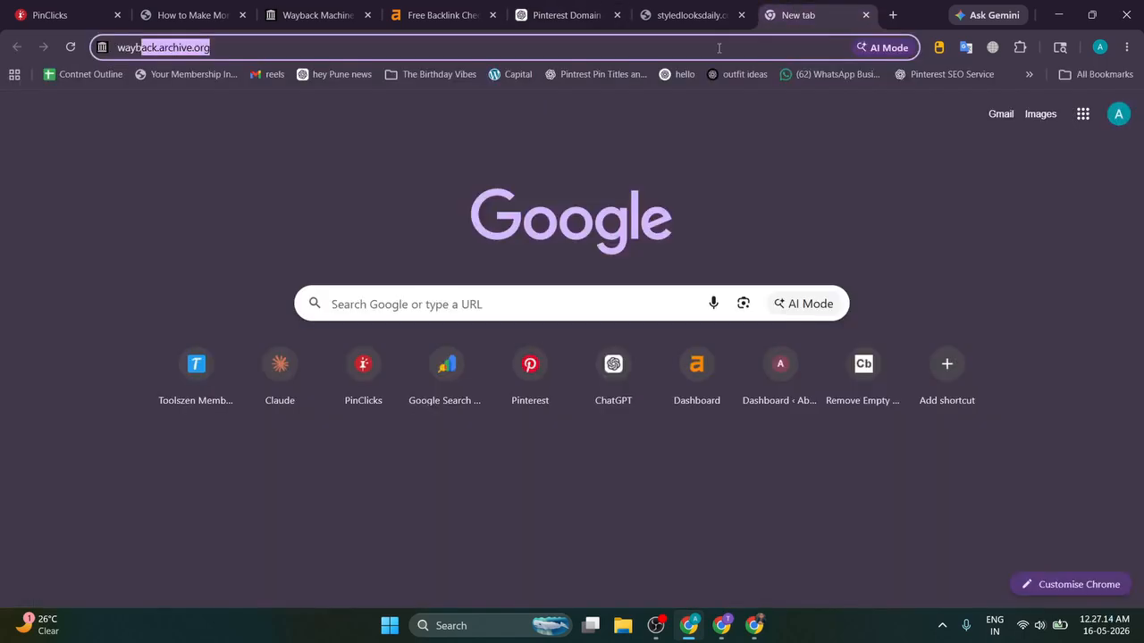
key("ctrl+a")
left_click(652, 8)
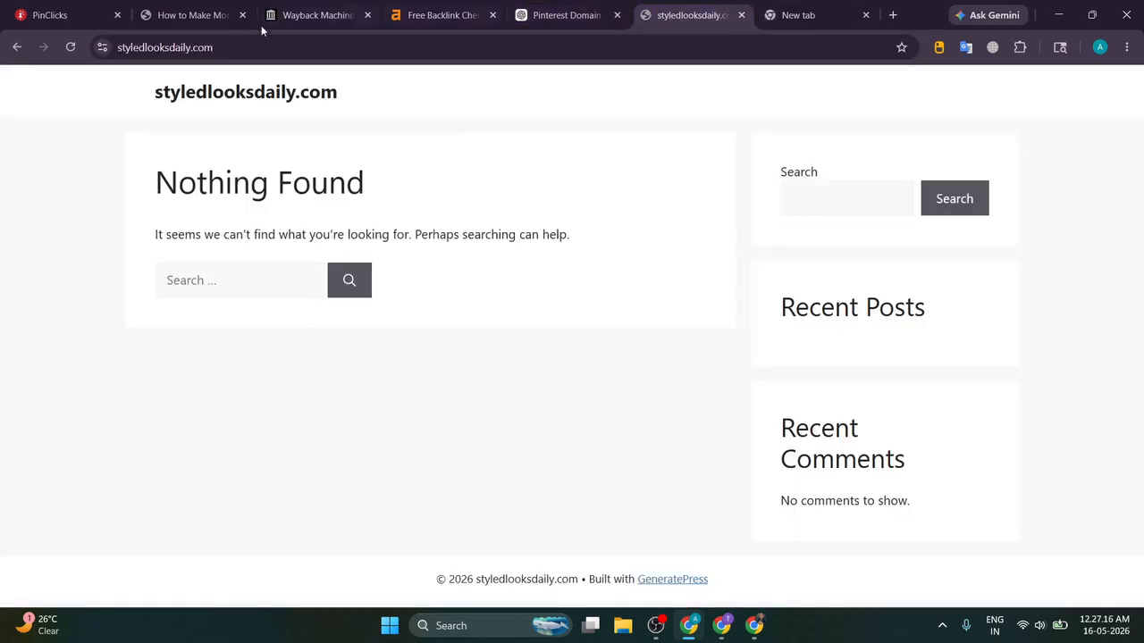
left_click(795, 15)
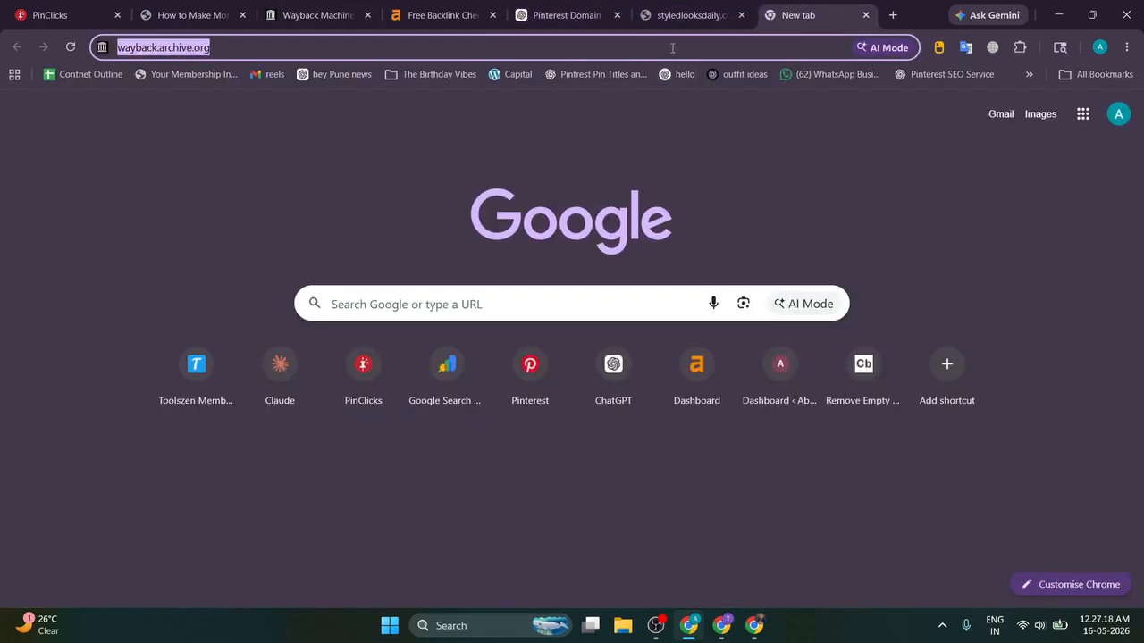
type("styledlooksdaily.com")
key("Down")
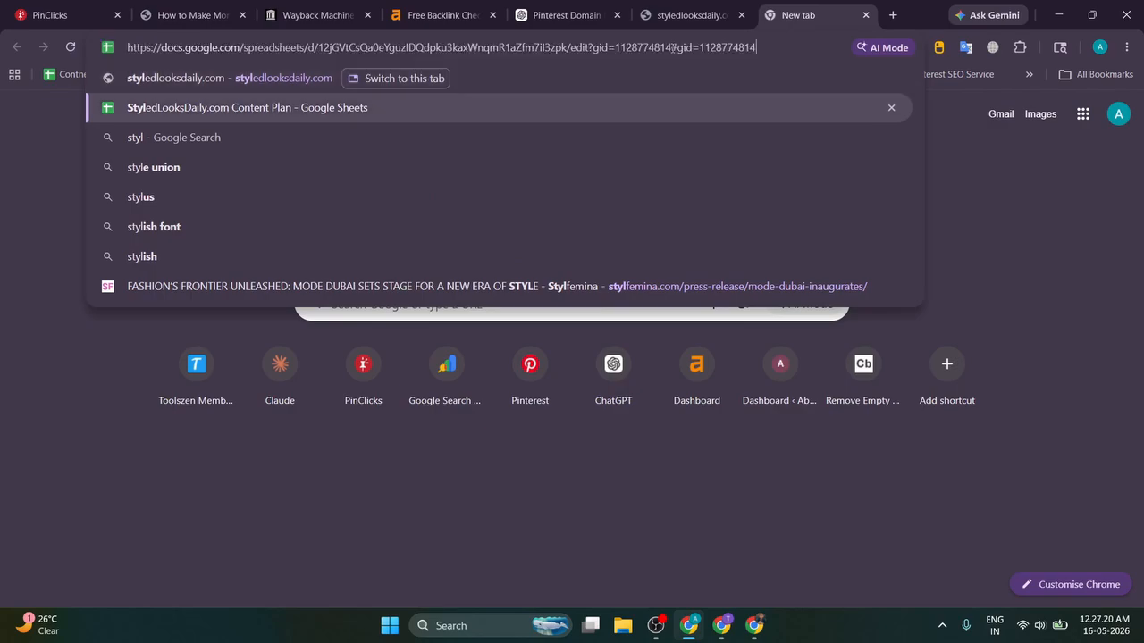
key("Return")
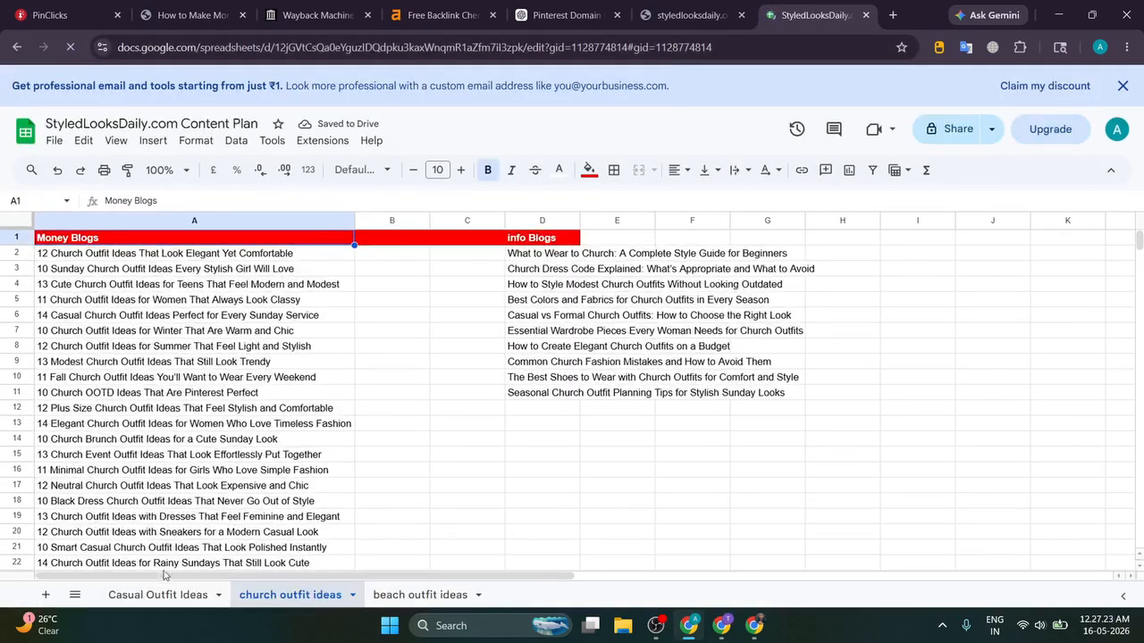
Step: Compare the Casual Outfit Ideas and church outfit ideas sheets, selecting 'church' in the sheet name
left_click(157, 596)
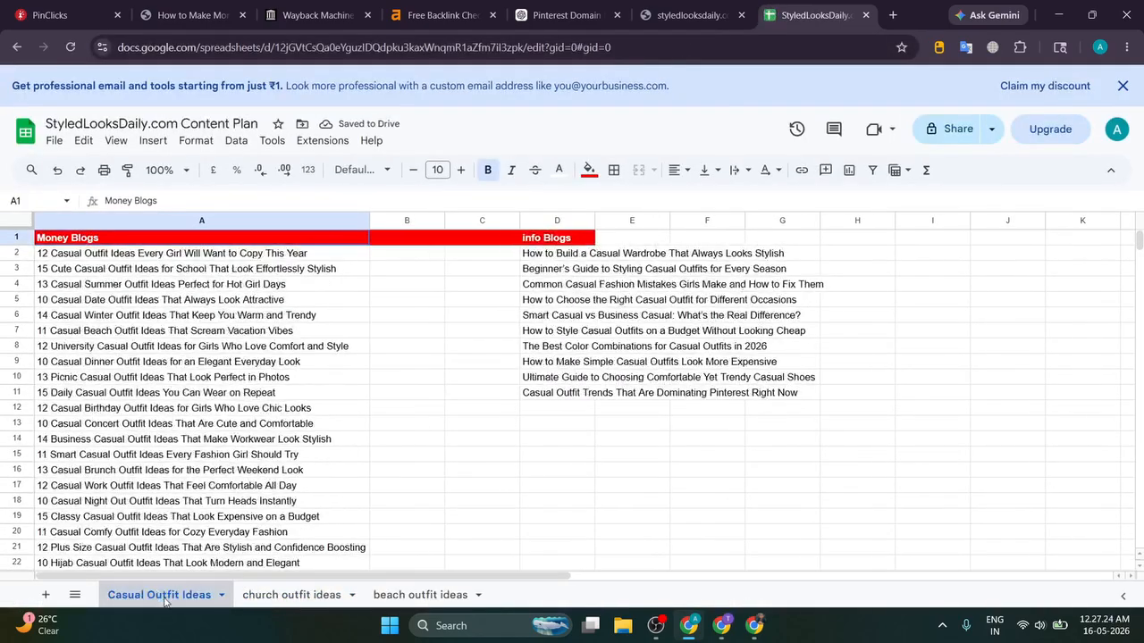
scroll(391, 266, "down", 5)
scroll(393, 268, "up", 5)
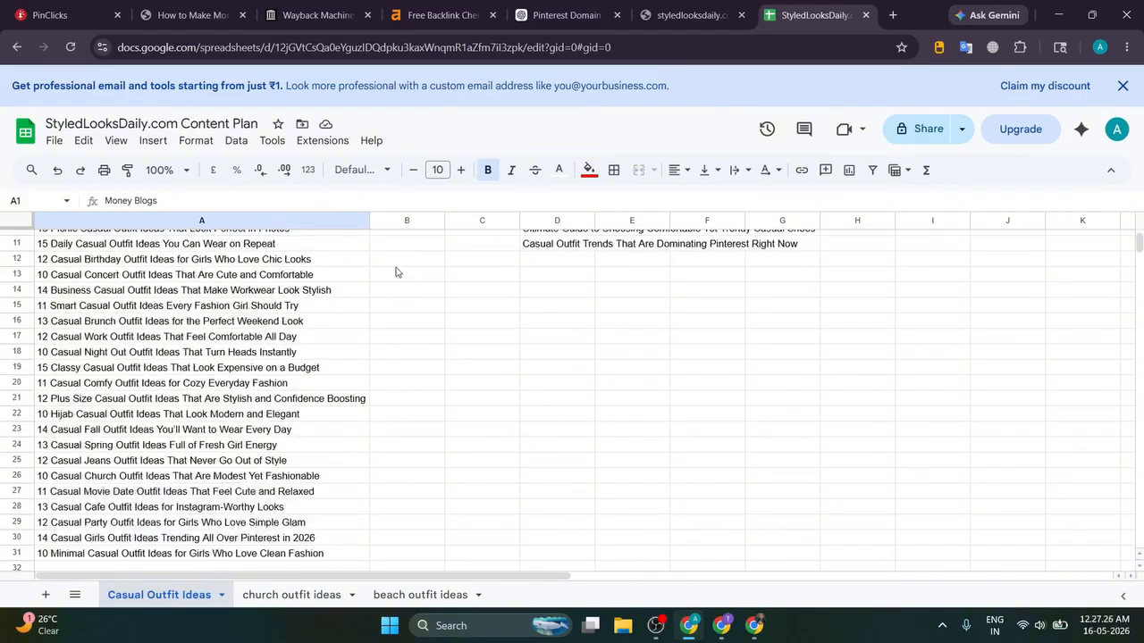
left_click(277, 596)
double_click(262, 599)
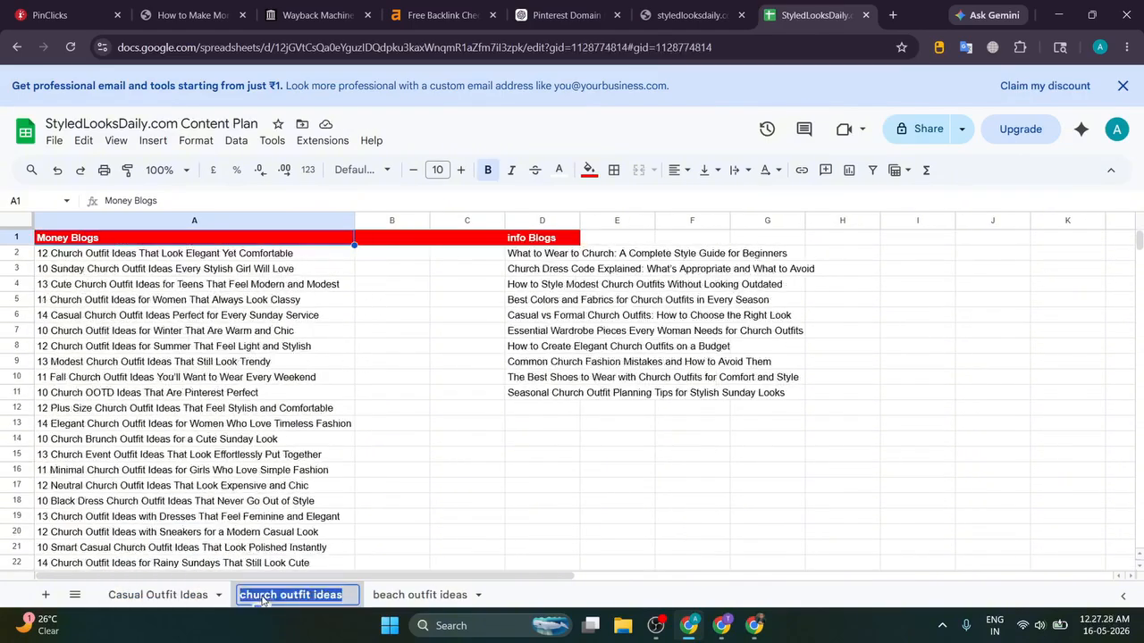
double_click(259, 595)
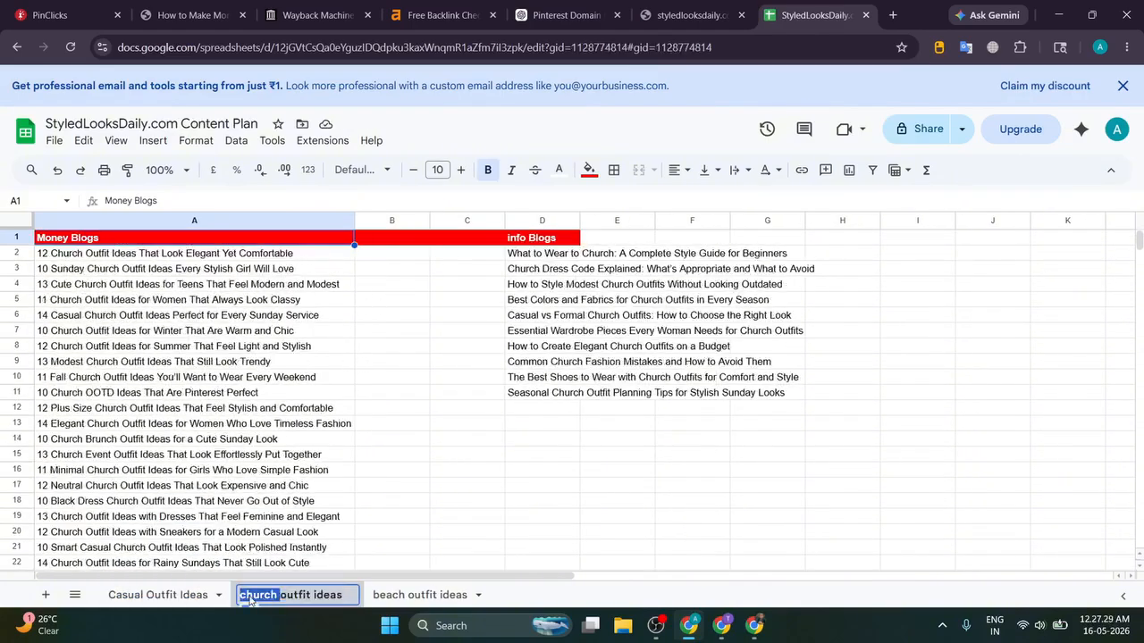
left_click(51, 15)
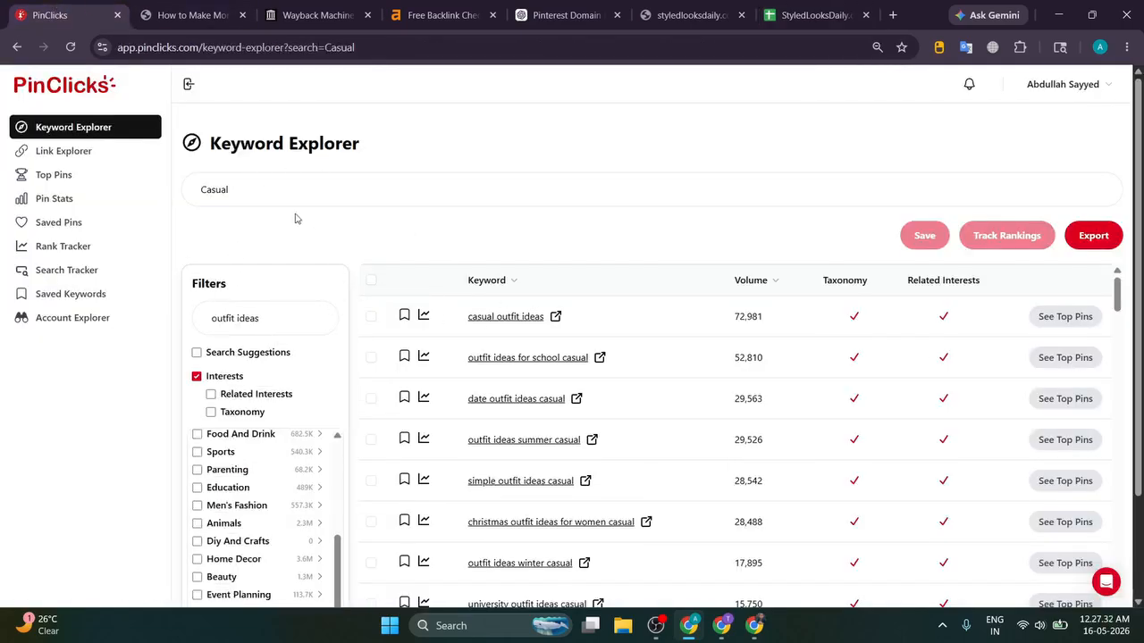
Step: Clear the 'Casual' search and browse suggestions like concert, graduation and christmas outfit ideas
triple_click(278, 179)
key("BackSpace")
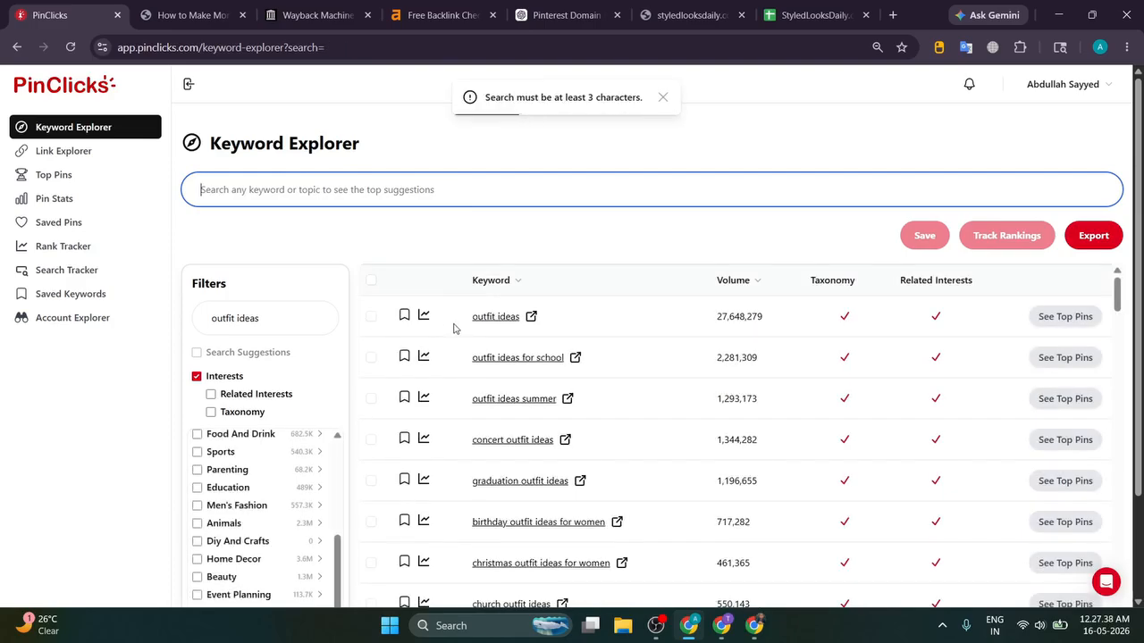
scroll(454, 327, "down", 1)
left_click_drag(460, 375, 567, 370)
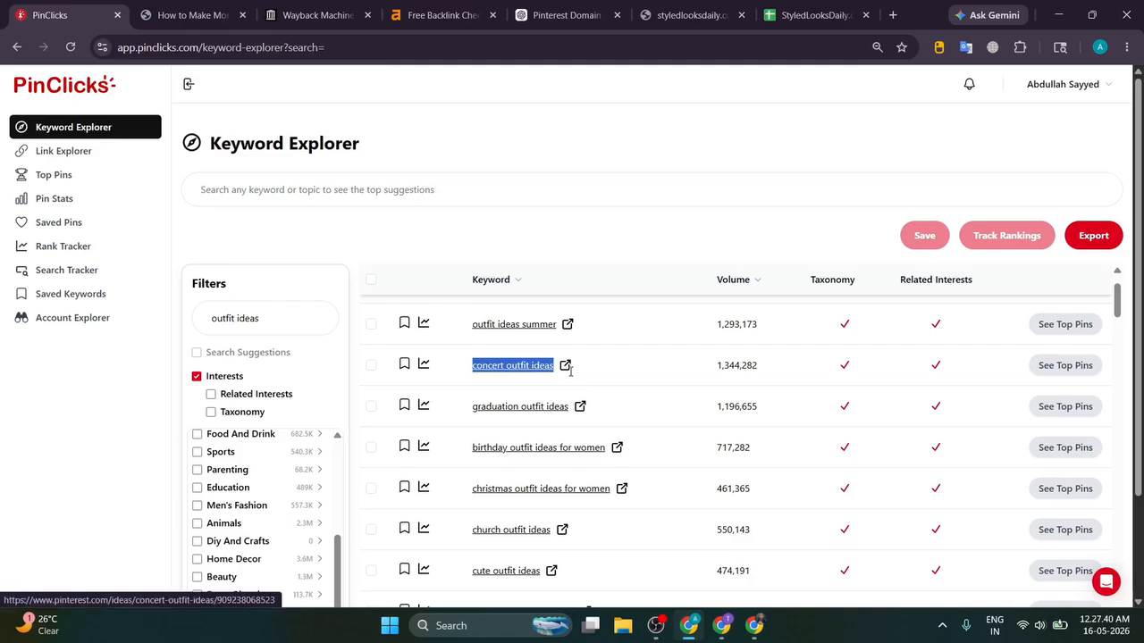
left_click(585, 242)
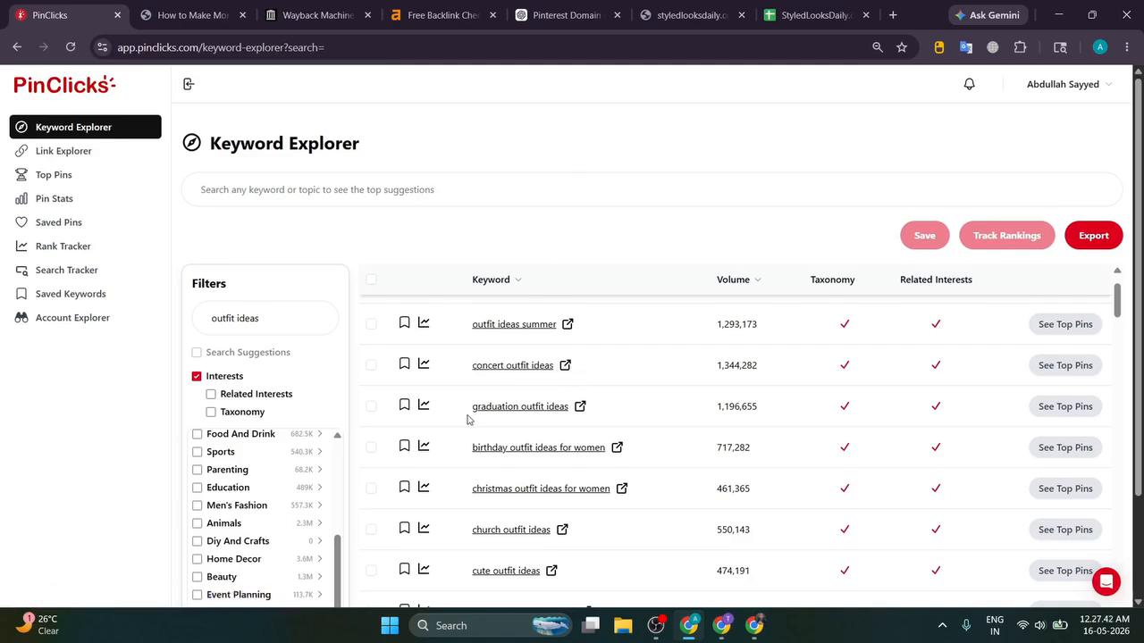
left_click_drag(459, 424, 574, 413)
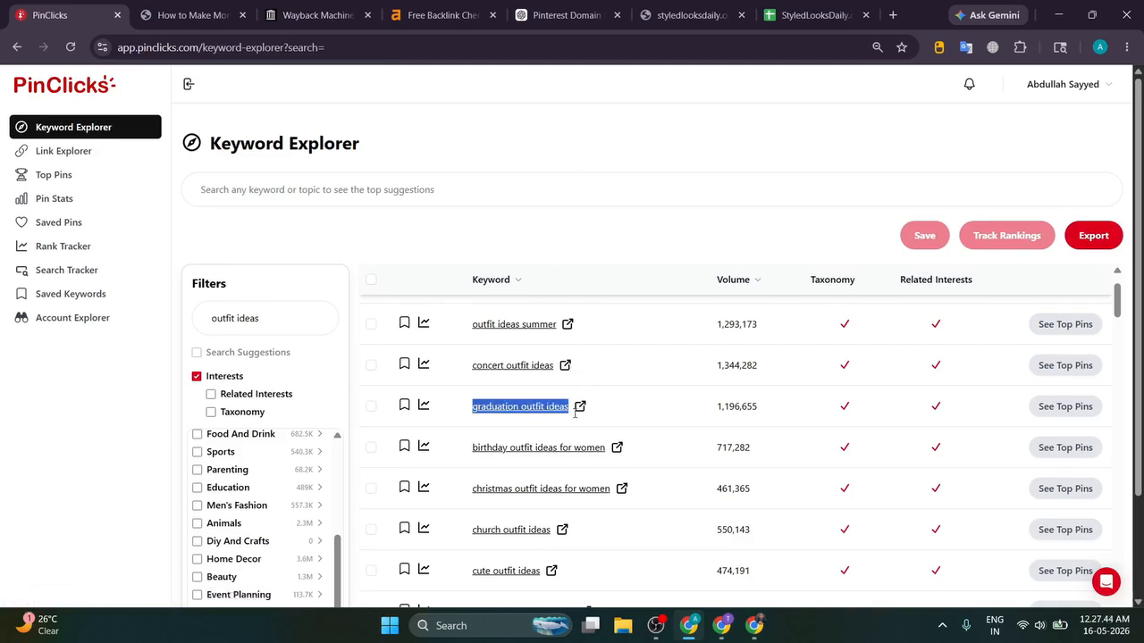
left_click(602, 228)
scroll(487, 379, "down", 1)
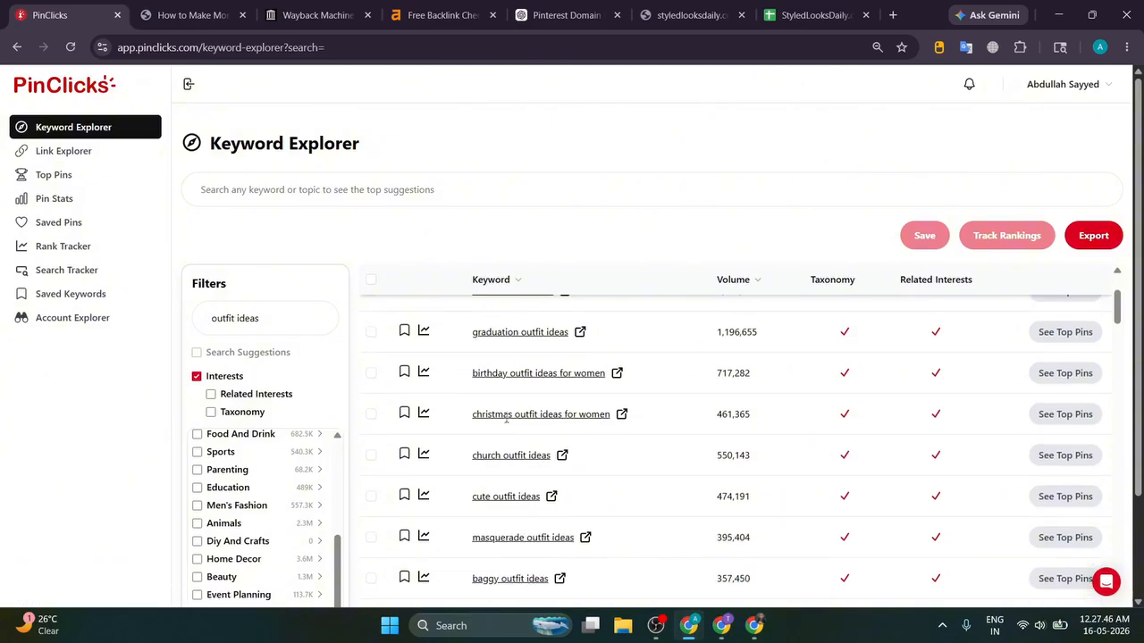
left_click_drag(467, 417, 600, 424)
left_click(513, 383)
left_click_drag(465, 417, 564, 416)
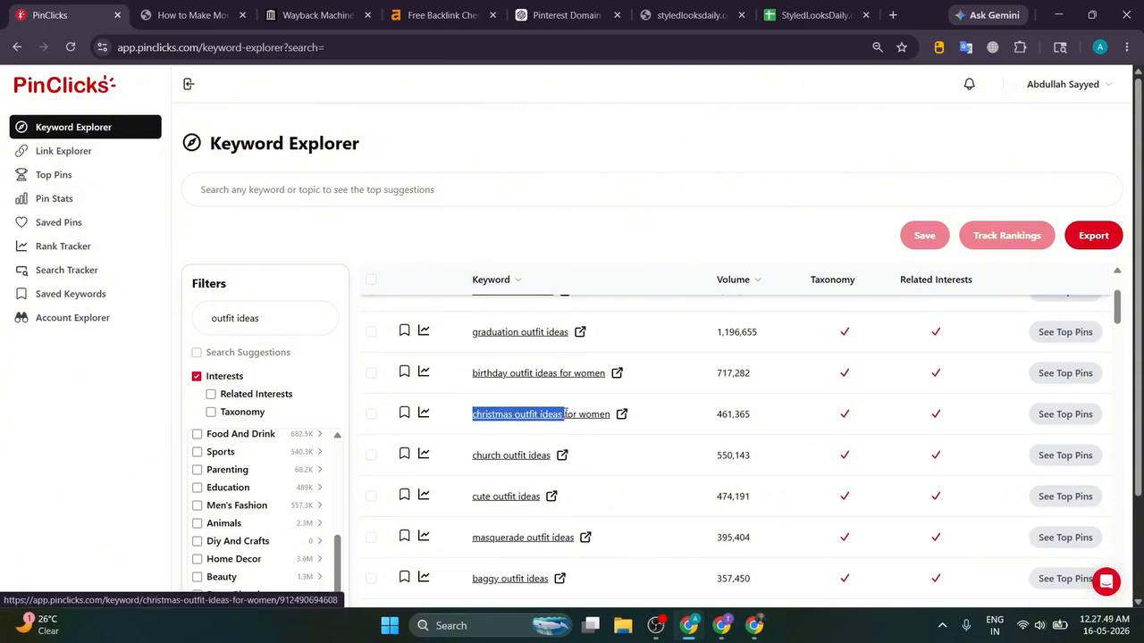
left_click(564, 233)
scroll(454, 375, "down", 1)
Step: Search Keyword Explorer for 'church' and review results led by church outfit ideas (550,143)
left_click_drag(466, 382, 502, 383)
key("ctrl+c")
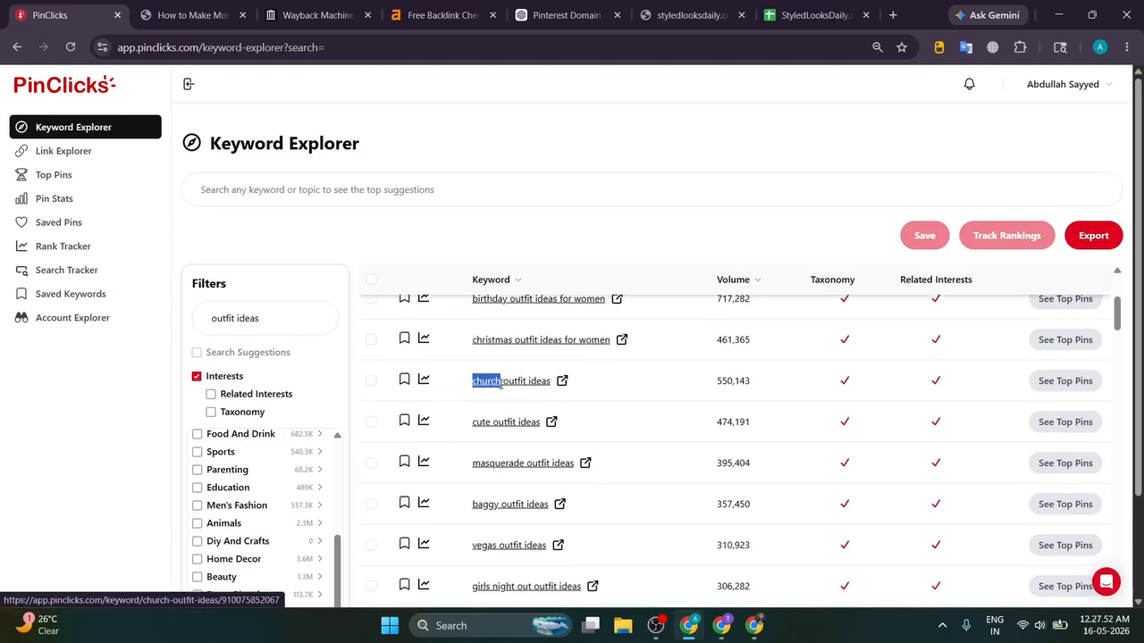
left_click(317, 199)
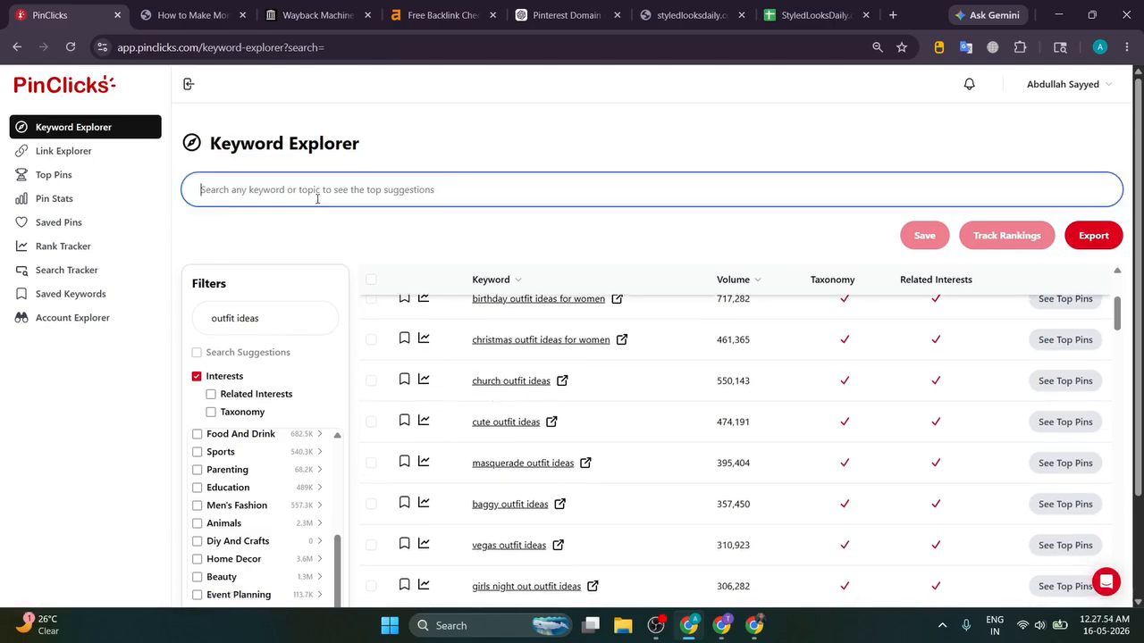
key("ctrl+v")
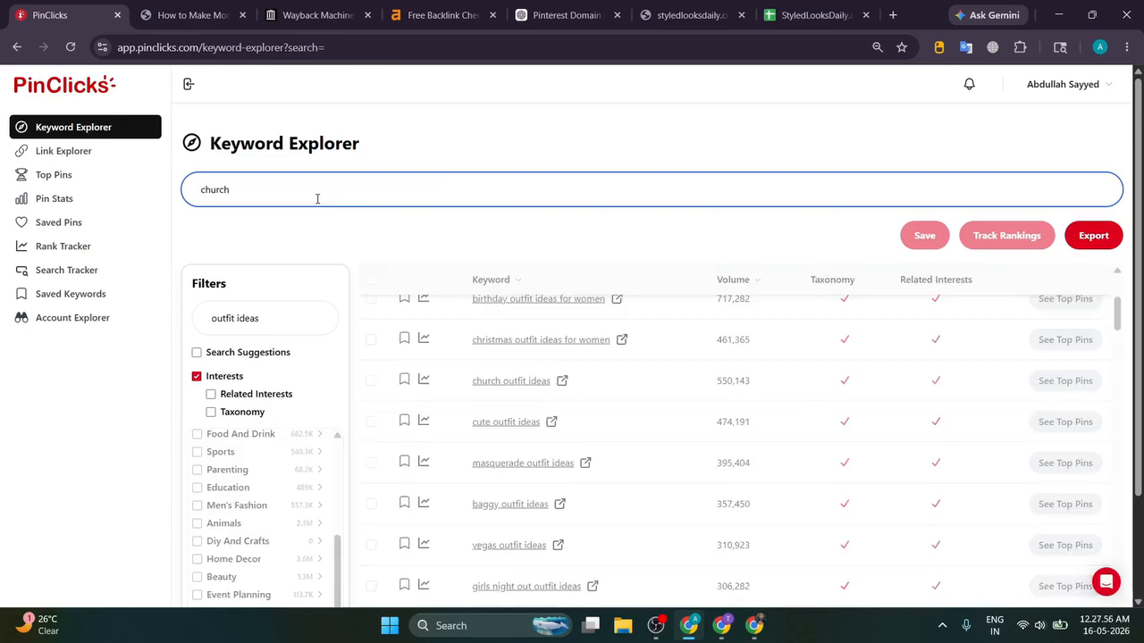
scroll(735, 334, "down", 2)
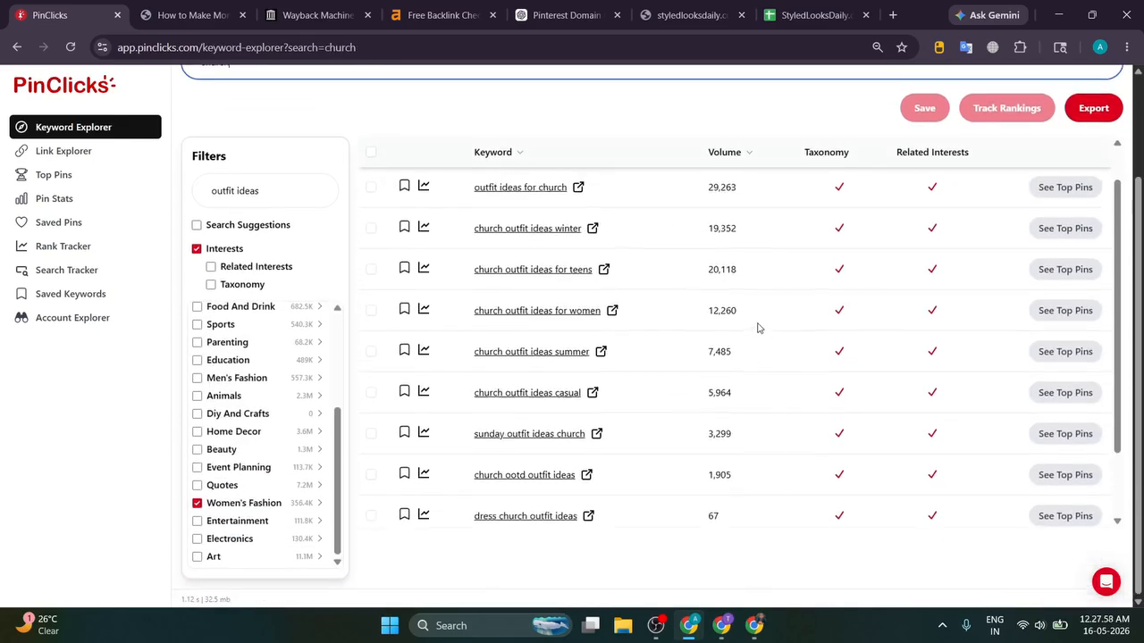
scroll(758, 328, "up", 4)
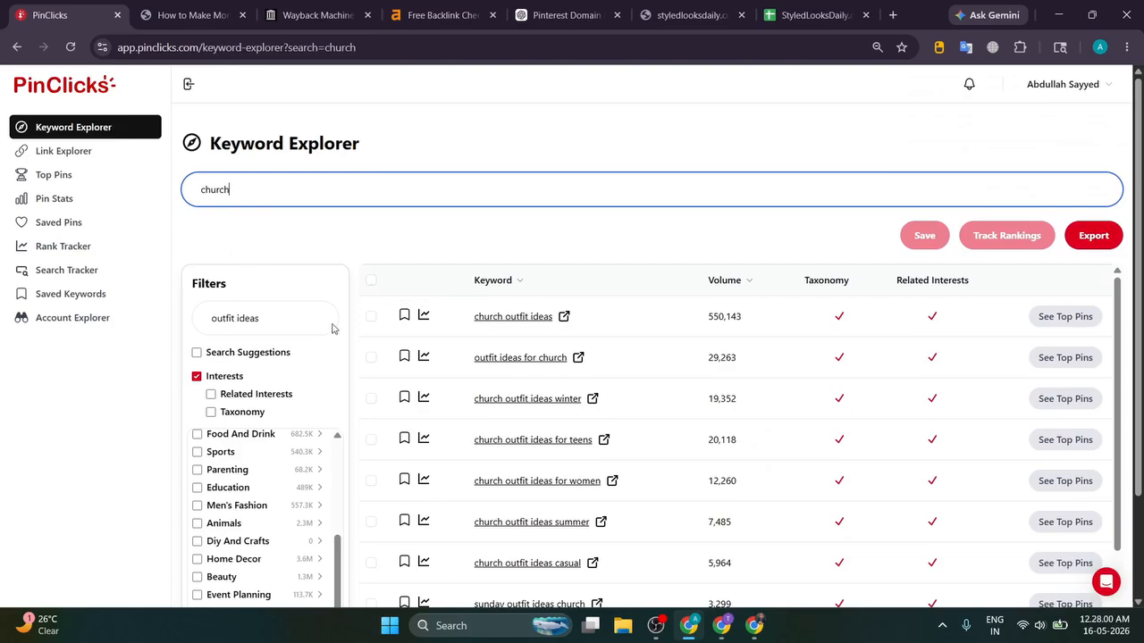
left_click(279, 319)
scroll(541, 349, "down", 3)
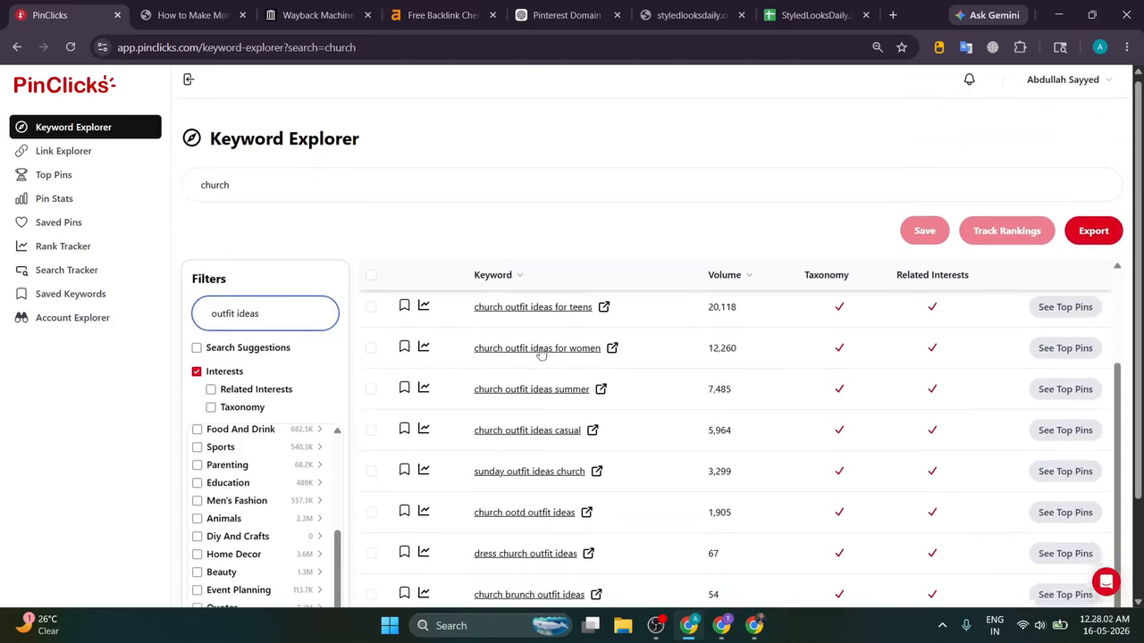
scroll(705, 401, "up", 2)
scroll(713, 389, "up", 2)
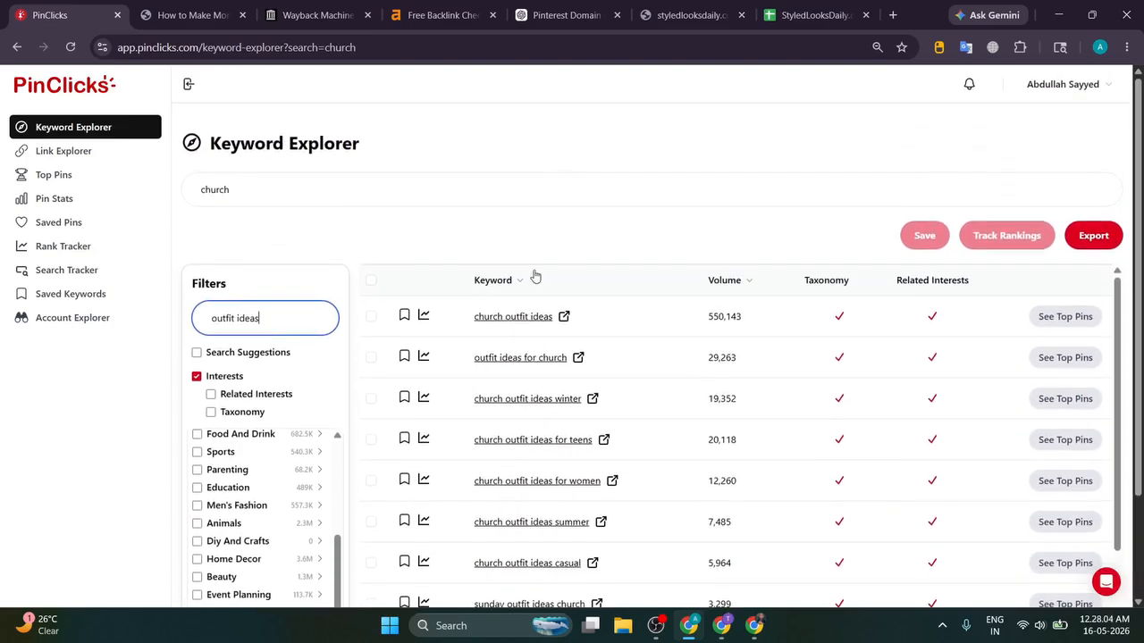
Step: Check the content plan spreadsheet and the tutorial article showing the prompt
left_click(813, 15)
scroll(217, 388, "down", 10)
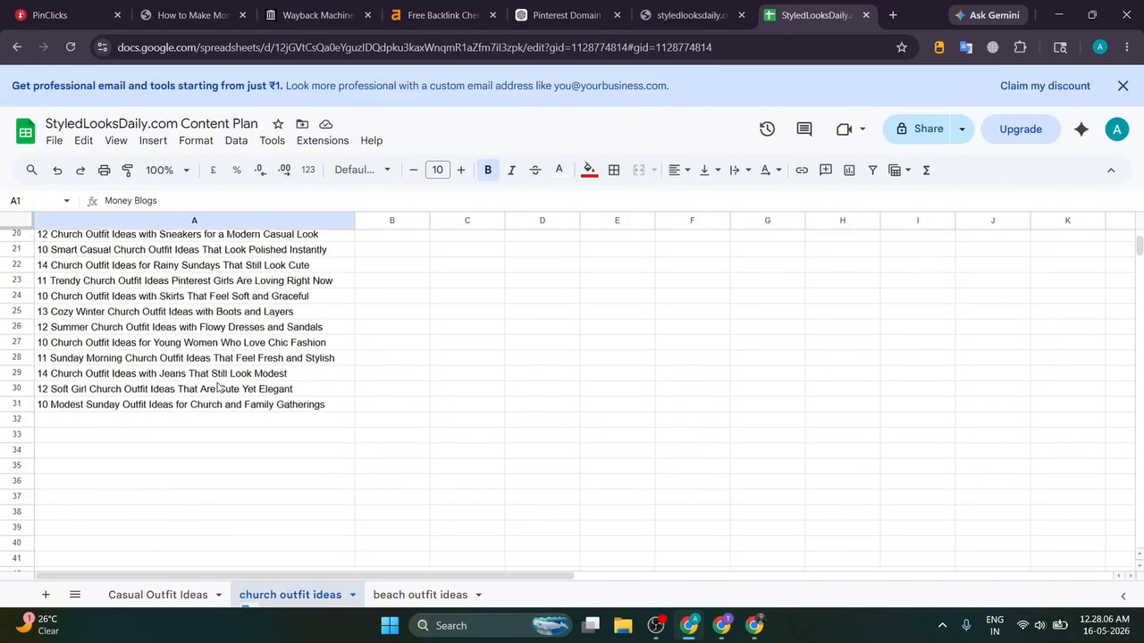
left_click(140, 8)
Step: Filter the church keyword results to 'outfit', leaving 118 keywords led by church outfit
left_click(112, 11)
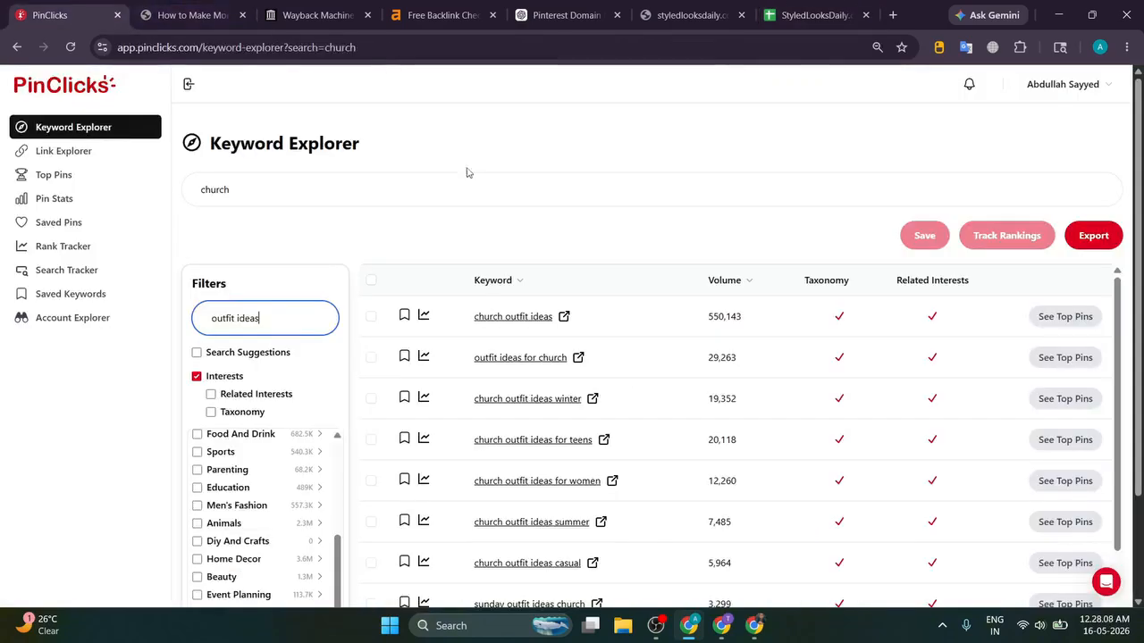
scroll(244, 401, "down", 2)
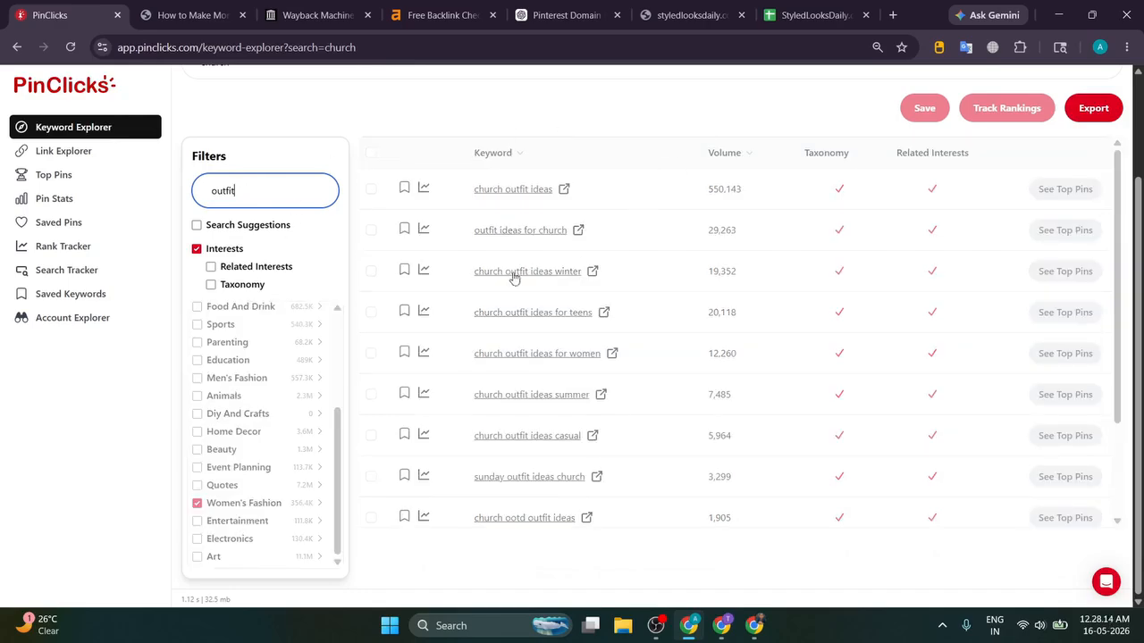
scroll(458, 270, "down", 3)
scroll(458, 271, "down", 4)
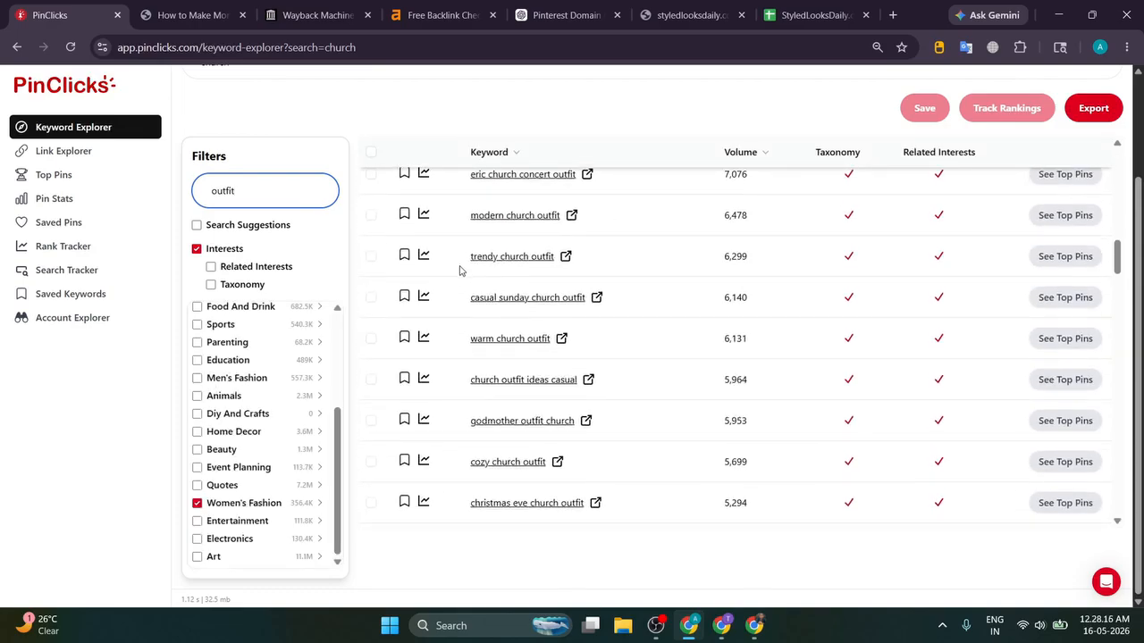
scroll(460, 270, "down", 15)
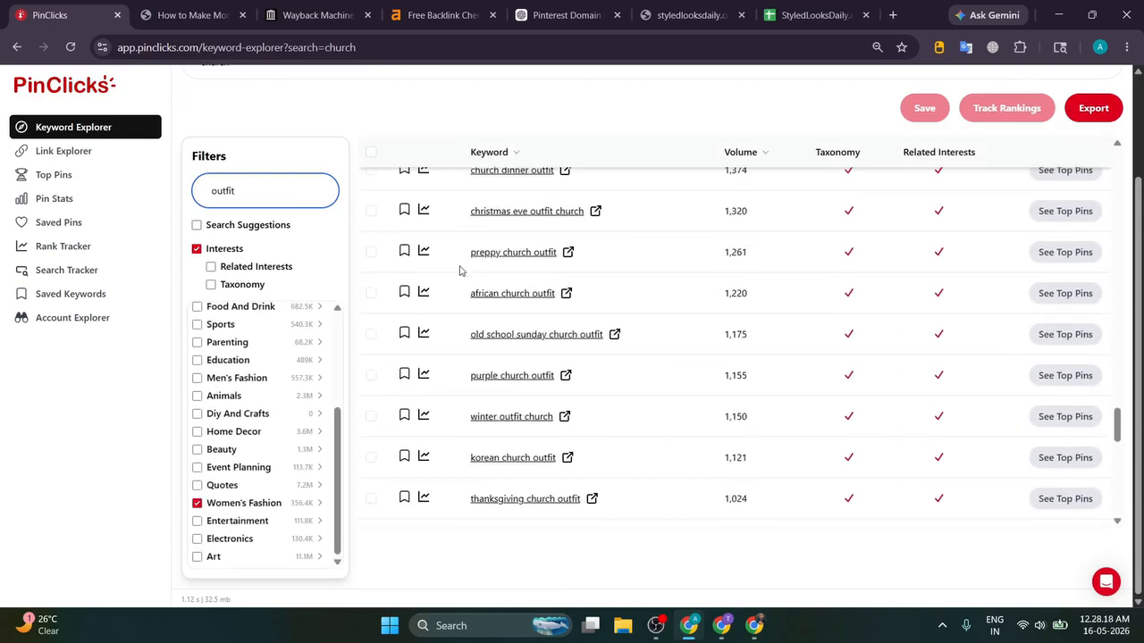
scroll(460, 269, "up", 8)
scroll(460, 270, "up", 10)
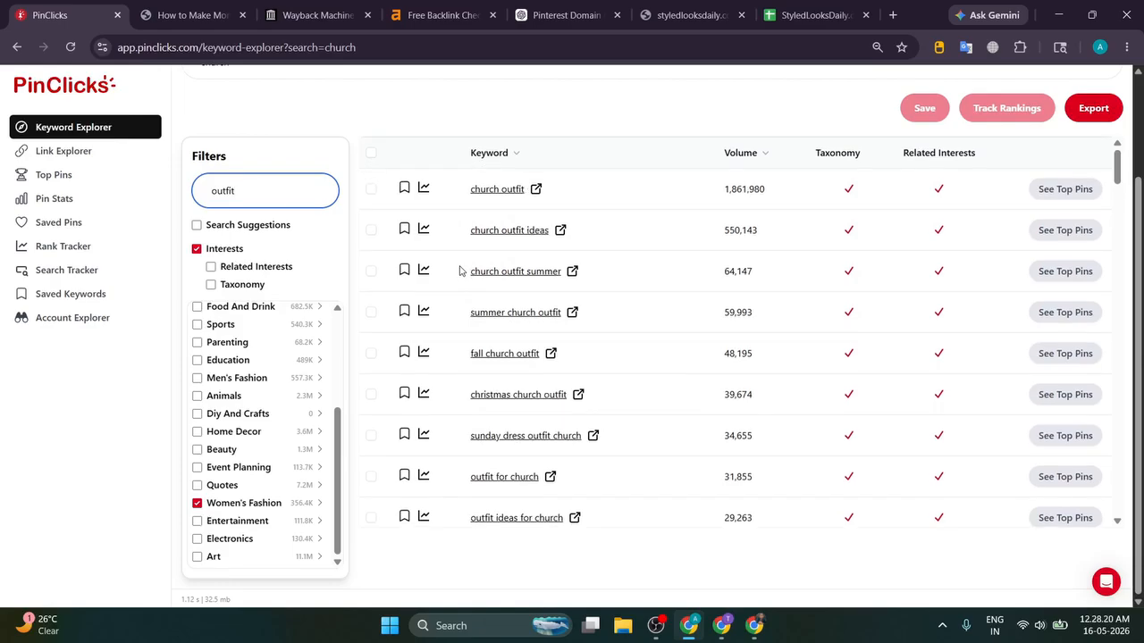
left_click_drag(460, 195, 587, 250)
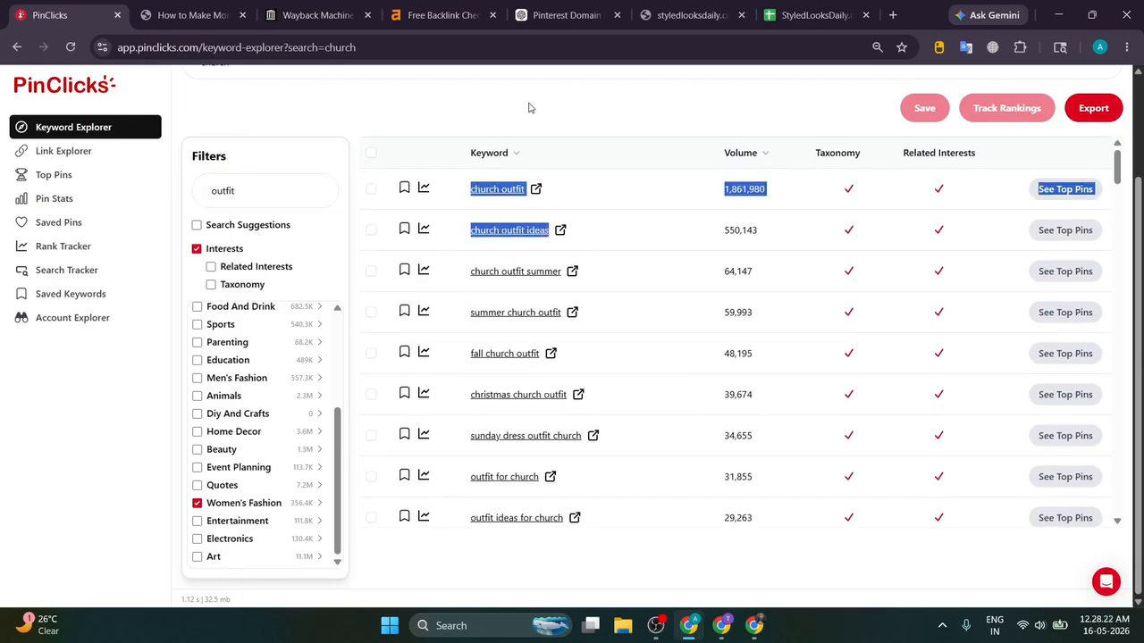
left_click(283, 202)
type("idea")
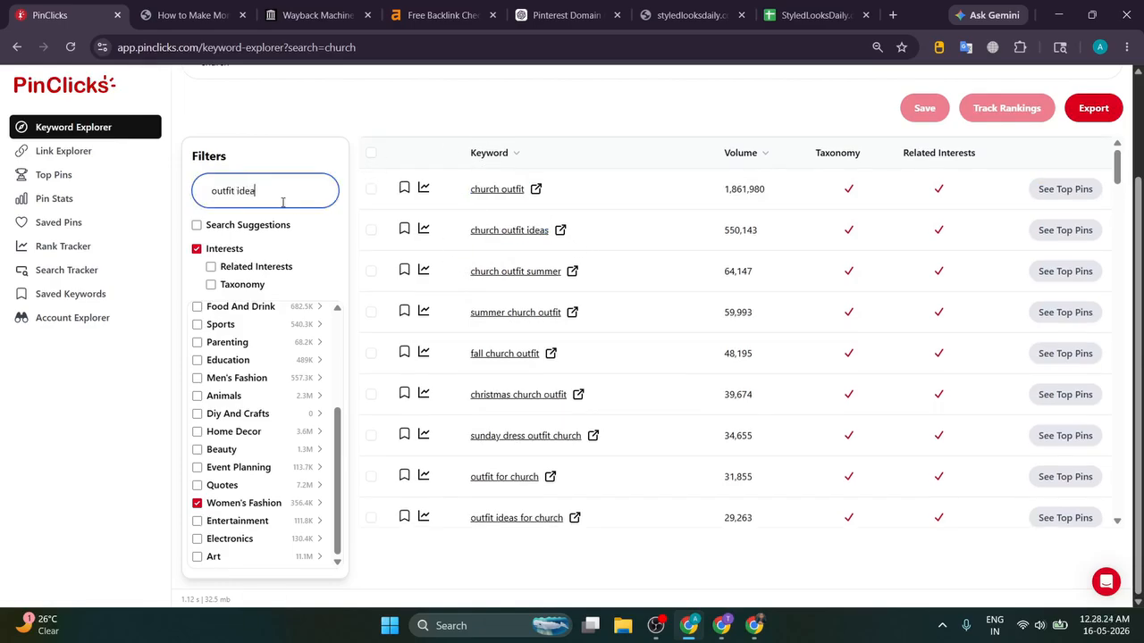
type("s")
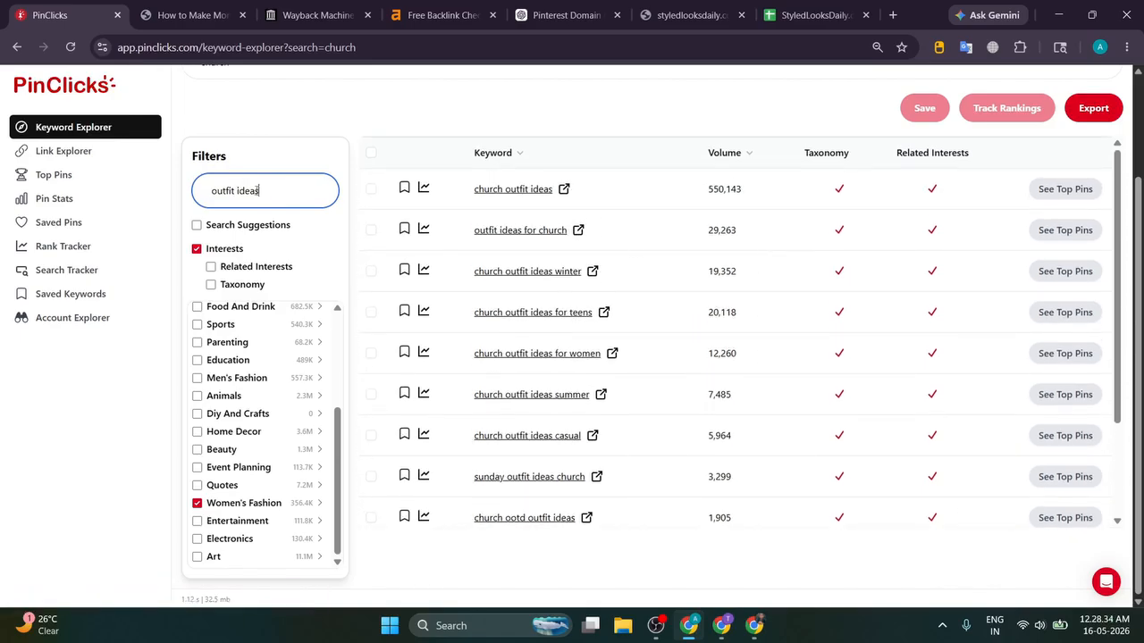
left_click_drag(259, 191, 237, 190)
key("BackSpace")
key("BackSpace")
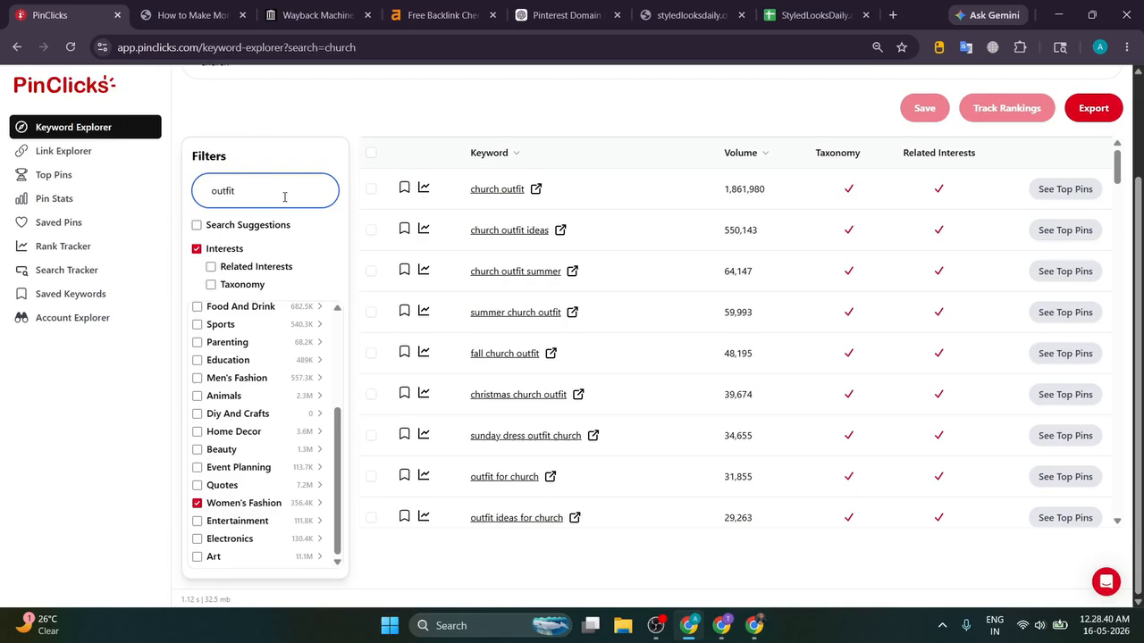
Step: Select all 118 outfit keyword rows with their volumes for copying
triple_click(453, 195)
left_click_drag(465, 236, 580, 228)
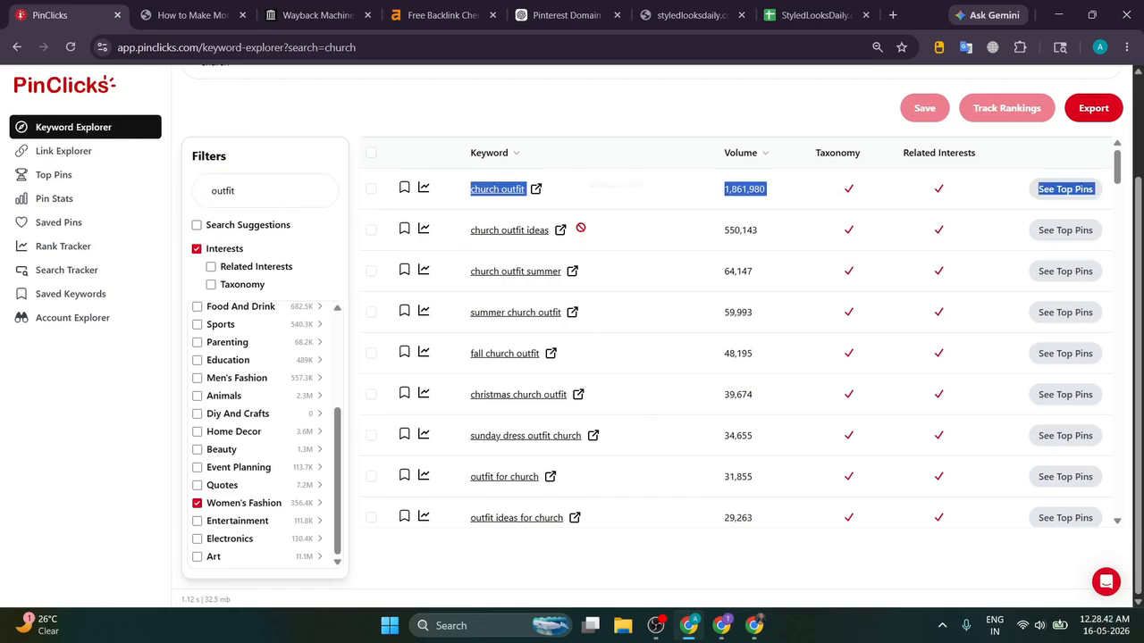
left_click_drag(445, 277, 824, 314)
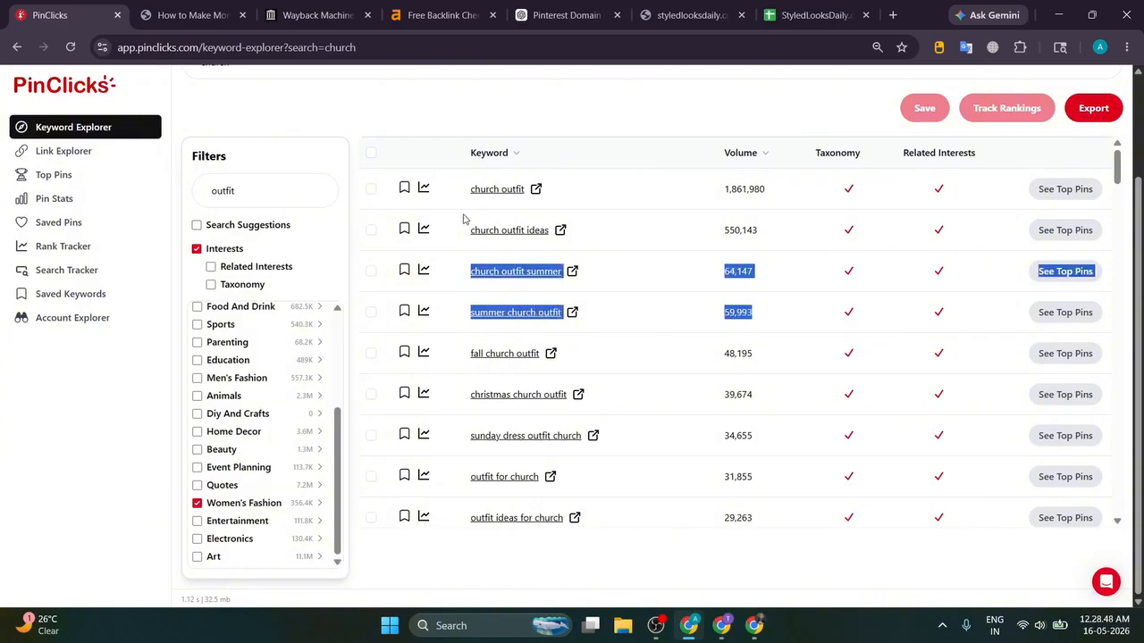
left_click_drag(460, 197, 1089, 458)
scroll(896, 348, "down", 5)
scroll(968, 352, "down", 20)
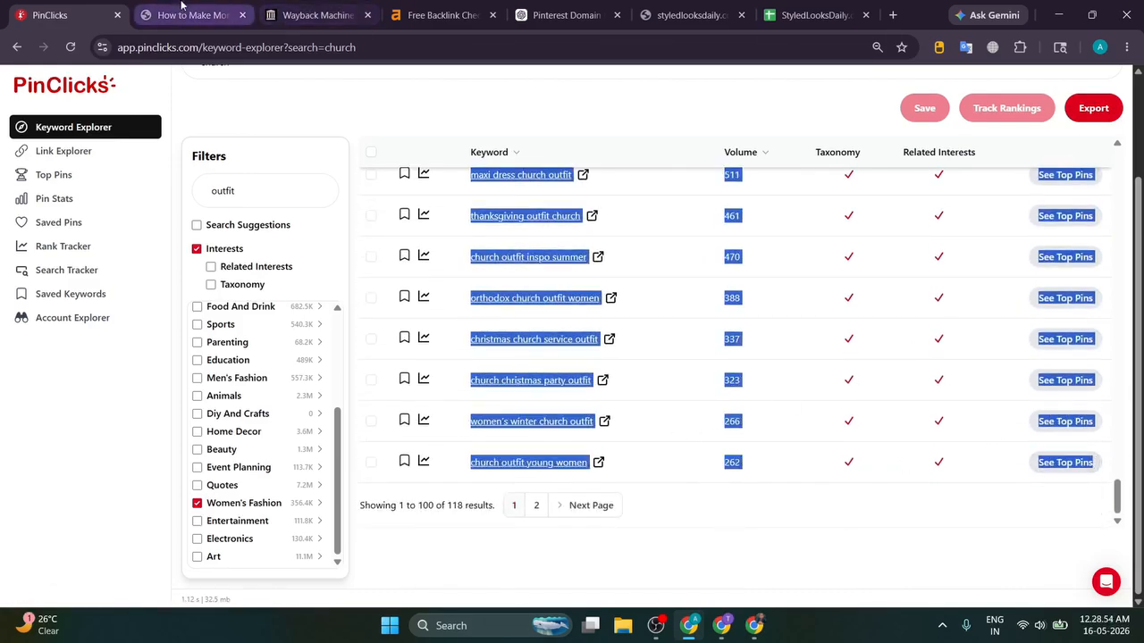
left_click(572, 15)
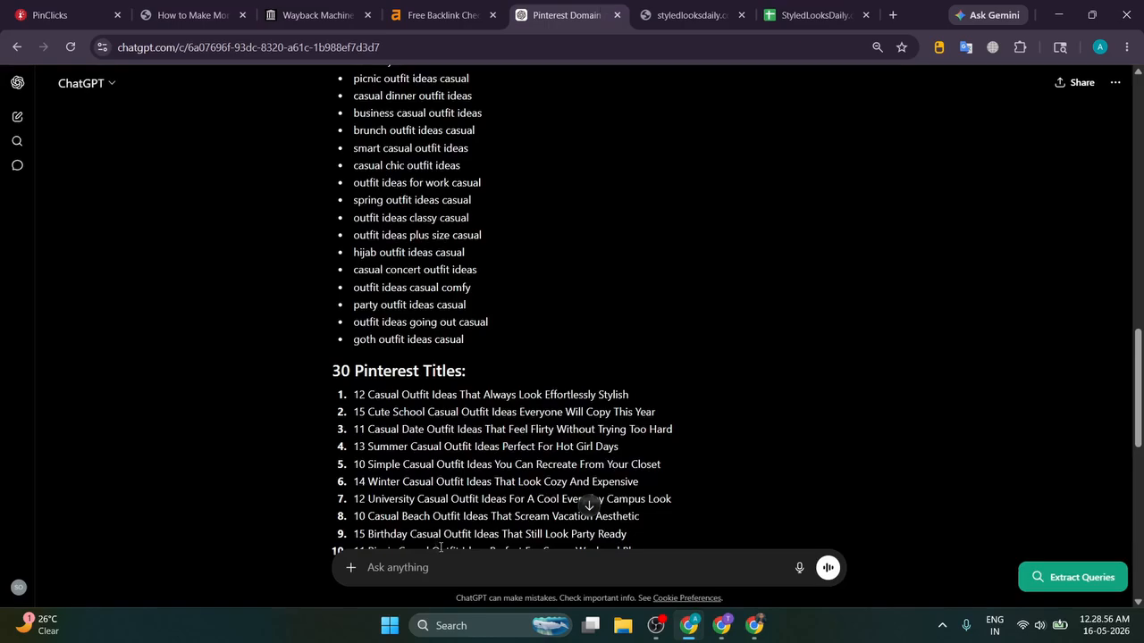
Step: Paste and send the church outfit keyword list to ChatGPT, then skim the cleaned keywords
key("ctrl+v")
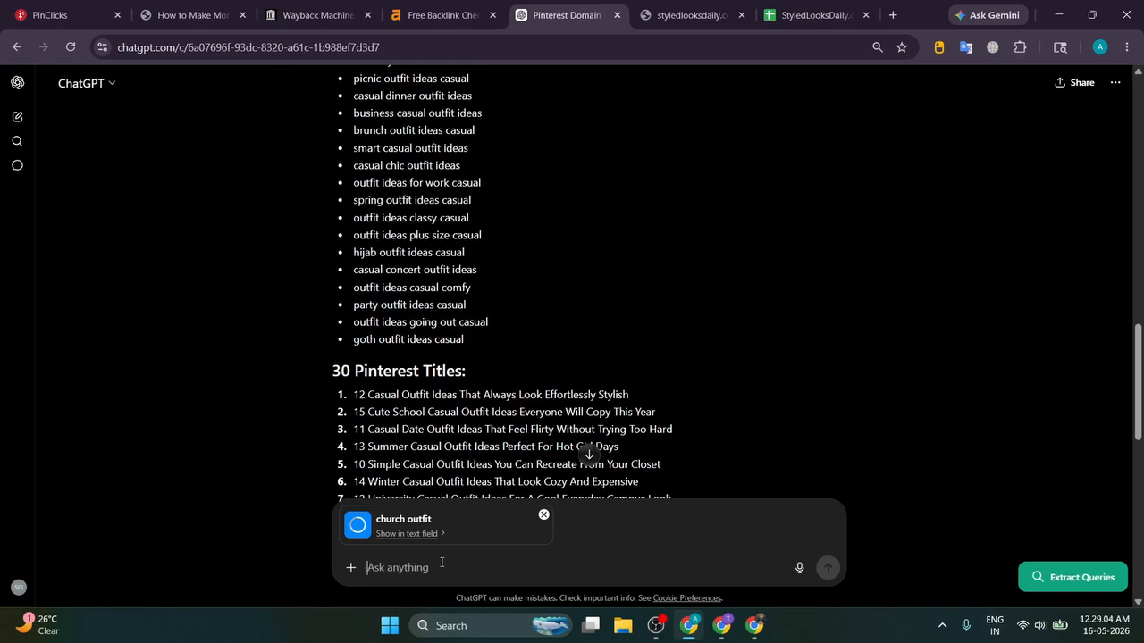
key("Return")
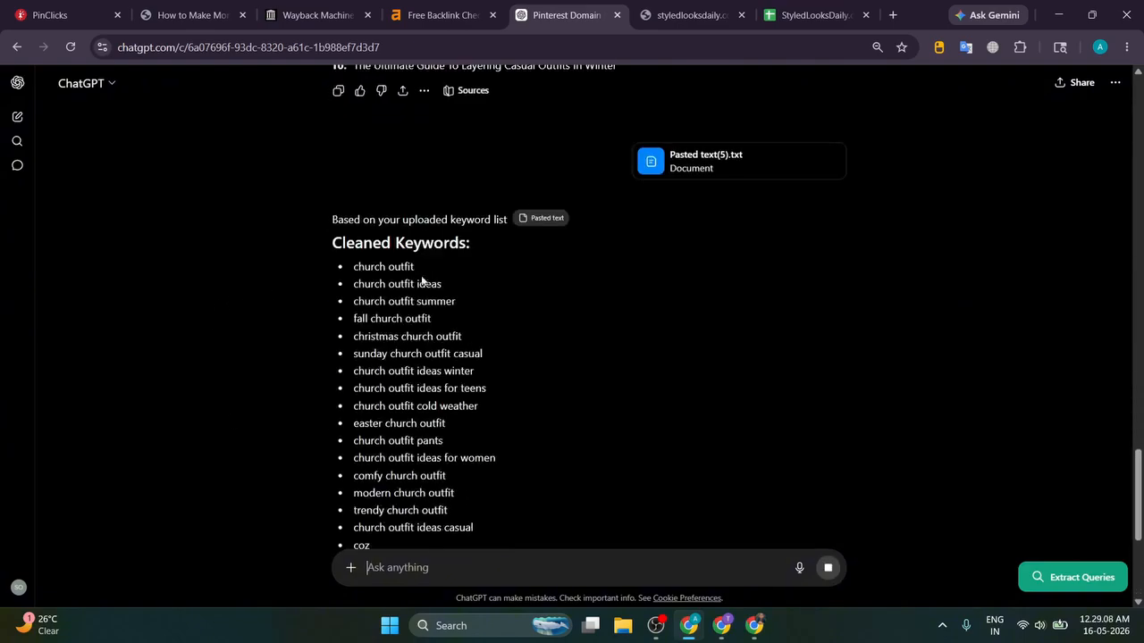
left_click_drag(353, 302, 421, 302)
left_click(545, 309)
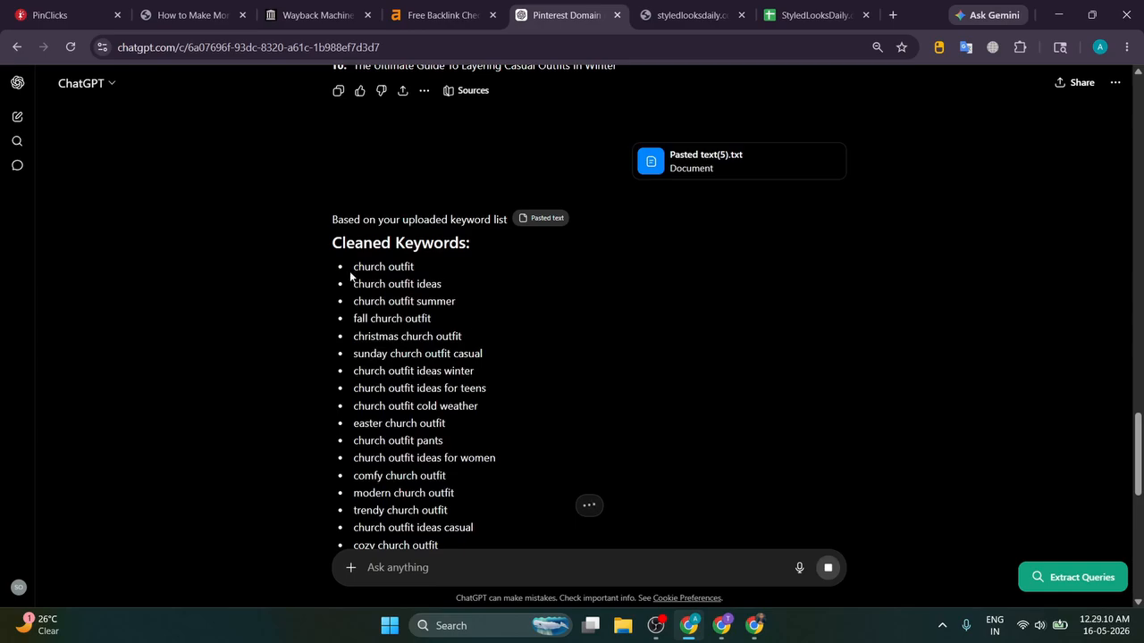
left_click_drag(352, 301, 447, 301)
left_click_drag(365, 302, 438, 302)
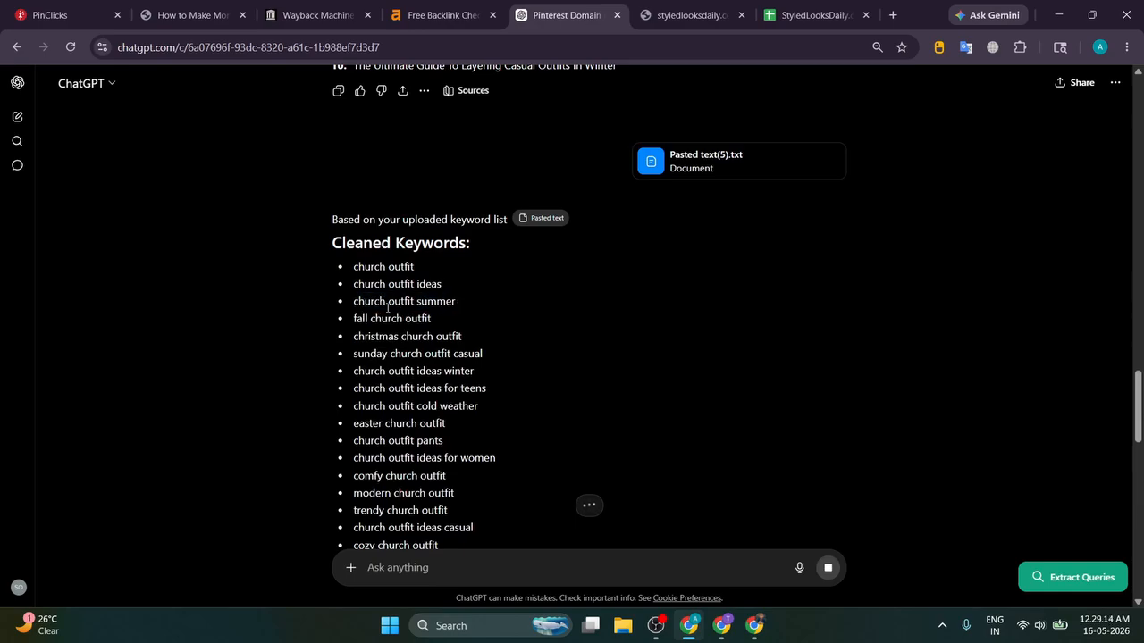
left_click_drag(369, 319, 353, 319)
left_click(498, 298)
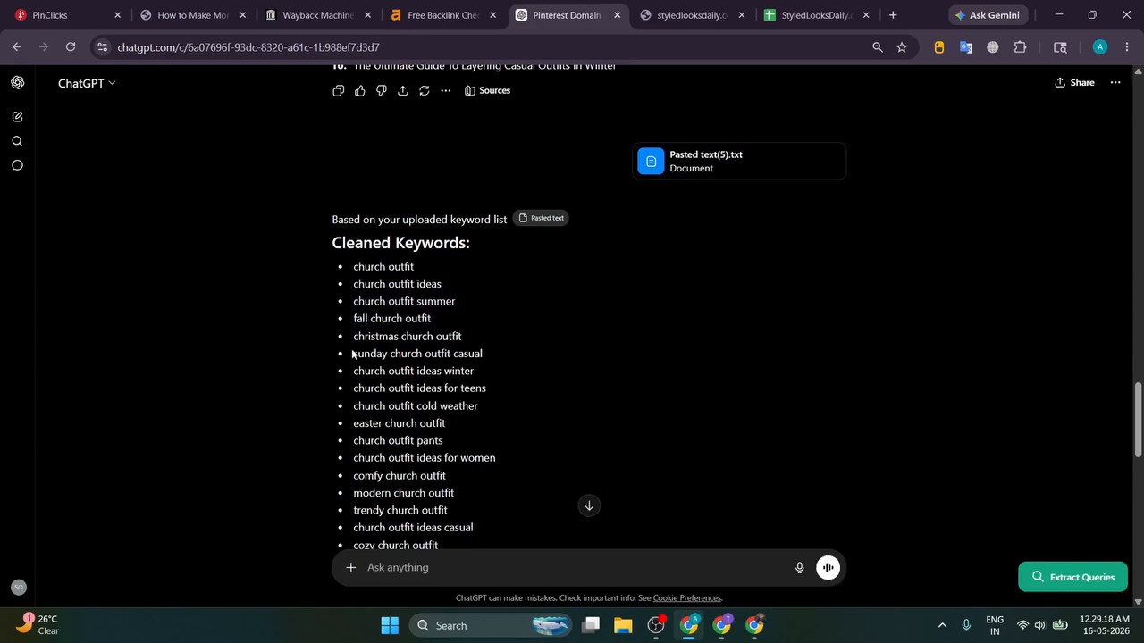
left_click_drag(352, 355, 483, 354)
scroll(590, 313, "down", 2)
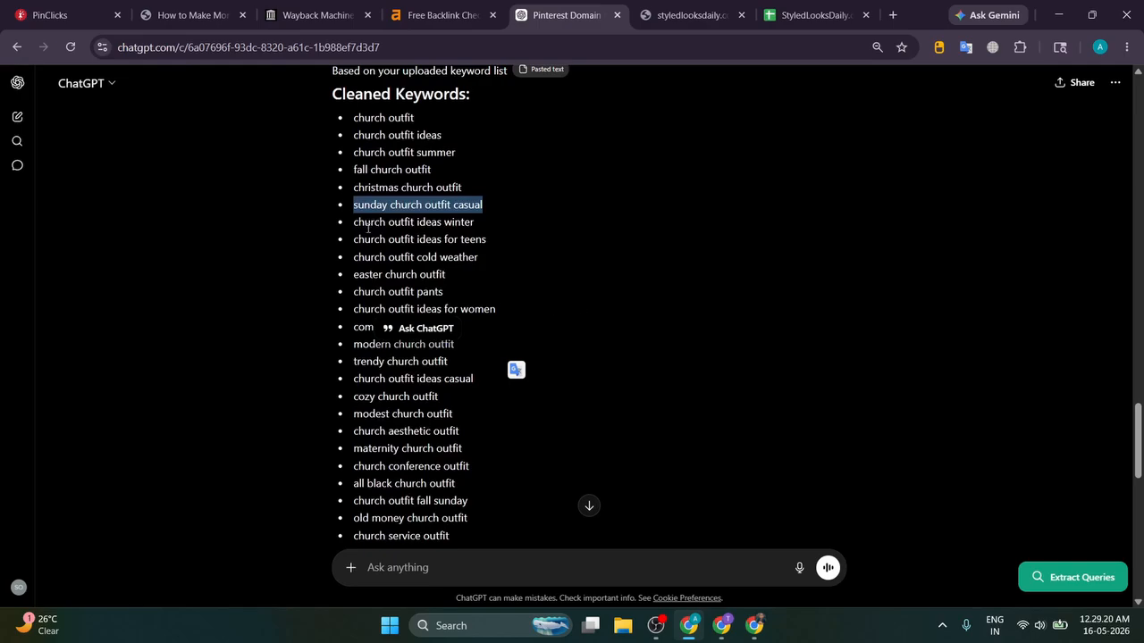
Step: Review the church outfit Pinterest titles and the 10 informational blog topics in the reply
left_click_drag(368, 227, 452, 227)
left_click(451, 227)
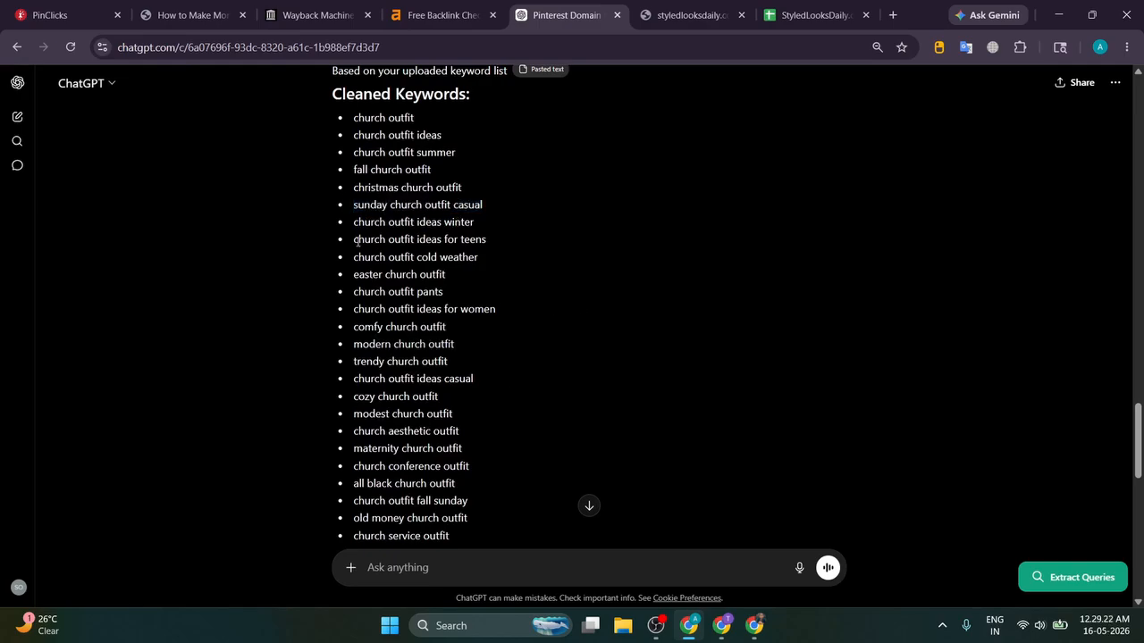
left_click_drag(357, 241, 486, 241)
left_click(462, 264)
left_click_drag(404, 258, 479, 257)
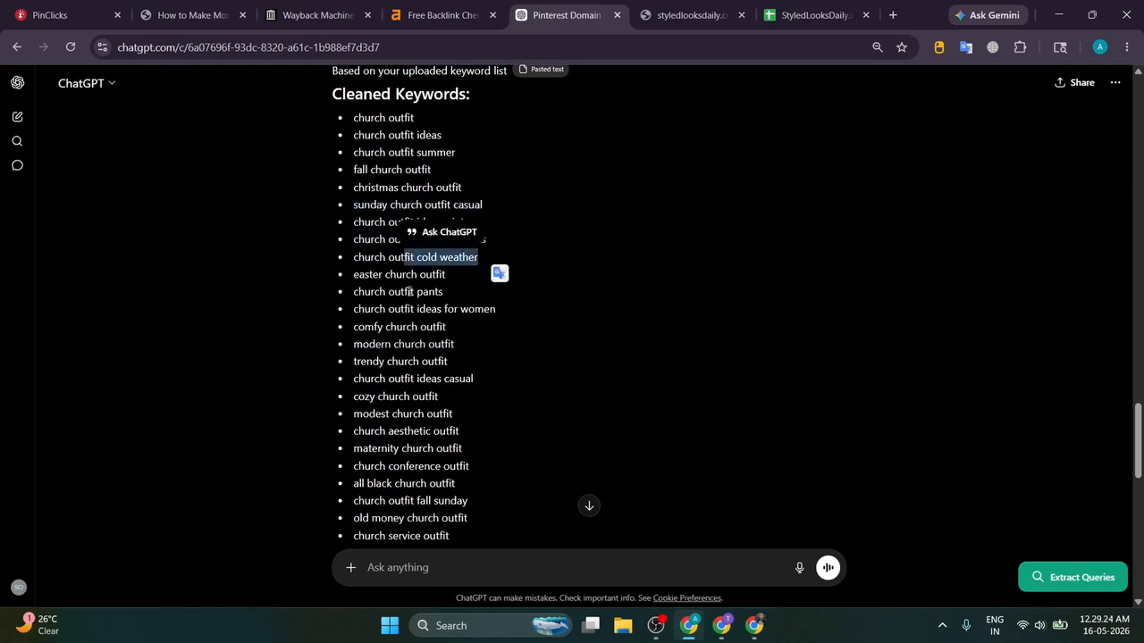
left_click_drag(378, 275, 419, 276)
left_click(374, 304)
scroll(375, 302, "down", 5)
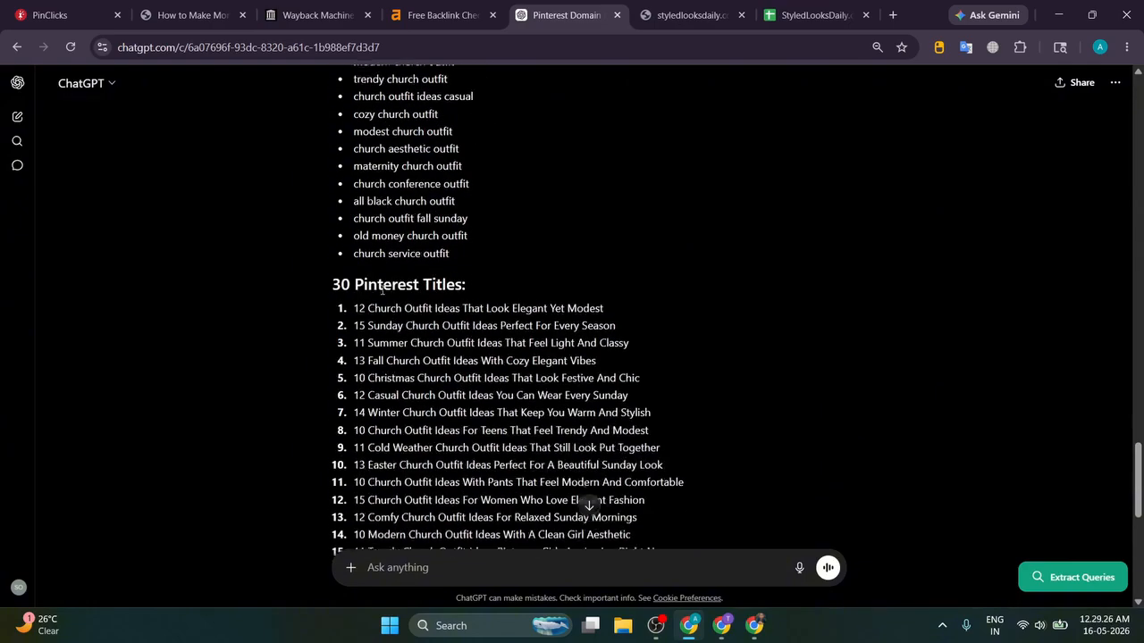
scroll(382, 289, "down", 5)
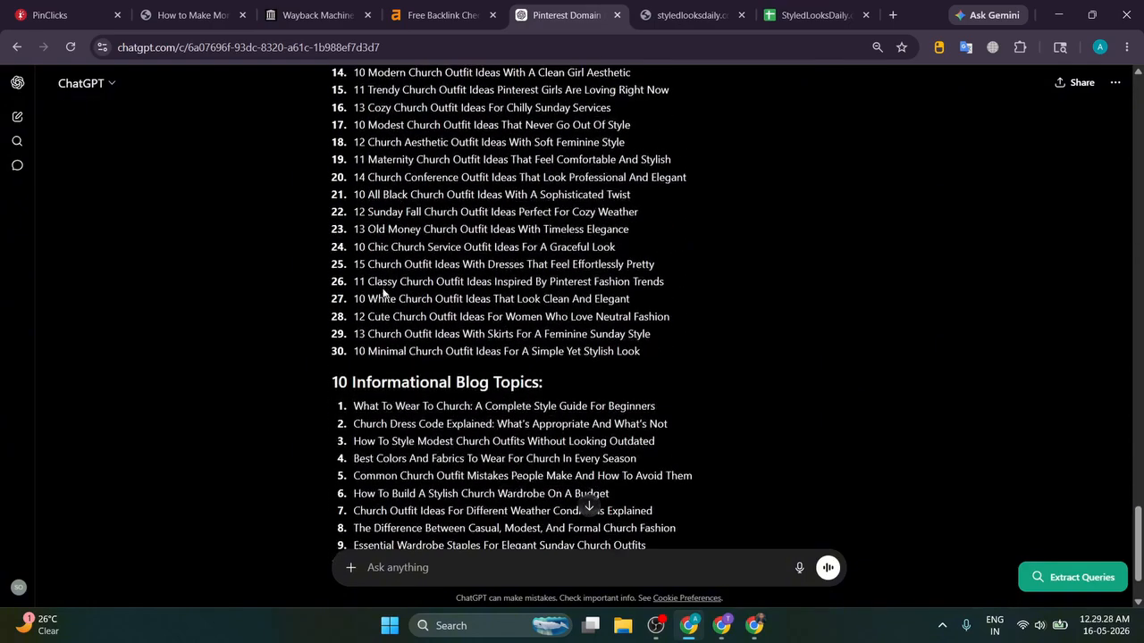
scroll(363, 313, "down", 1)
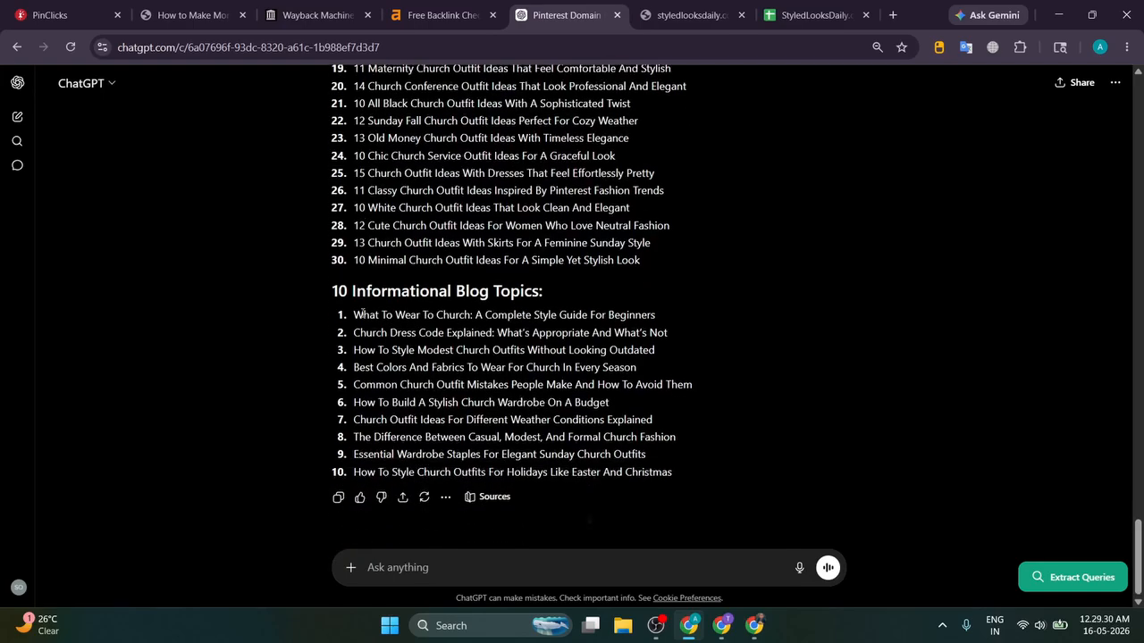
left_click_drag(353, 314, 738, 480)
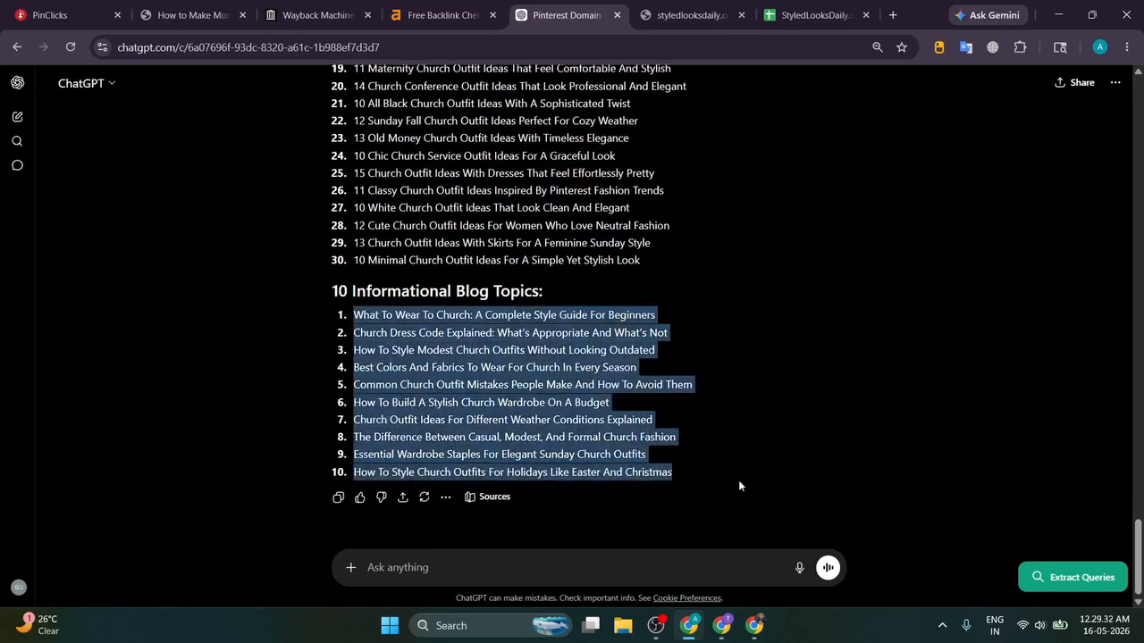
left_click(749, 413)
left_click(802, 13)
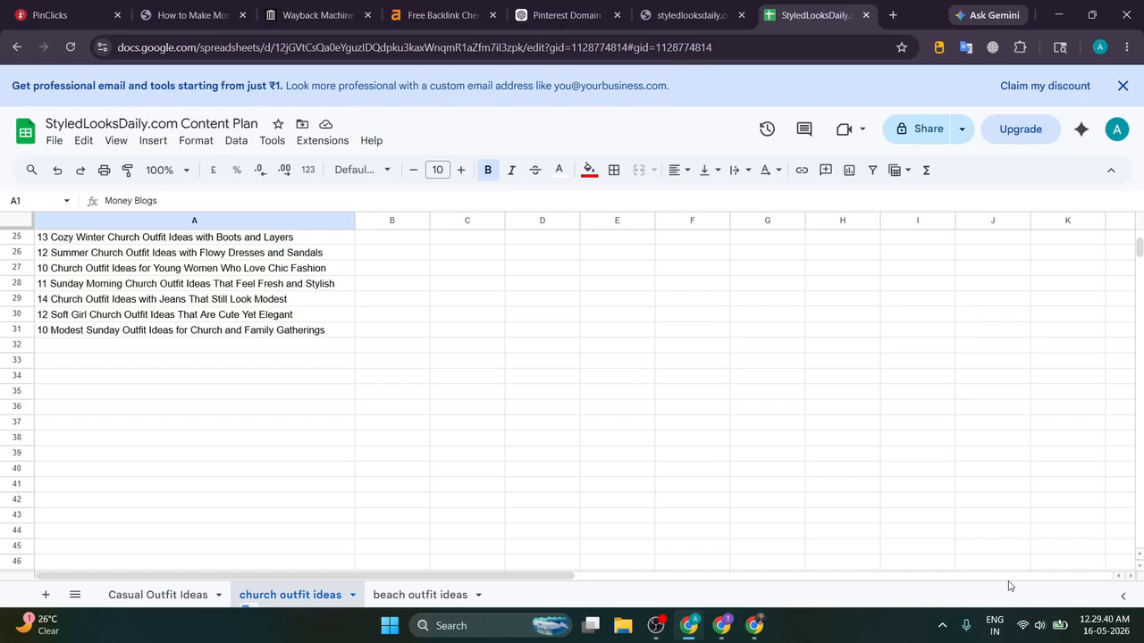
Step: Open the beach outfit ideas sheet and select its 30 Money Blogs titles in A2:A31
scroll(641, 530, "up", 5)
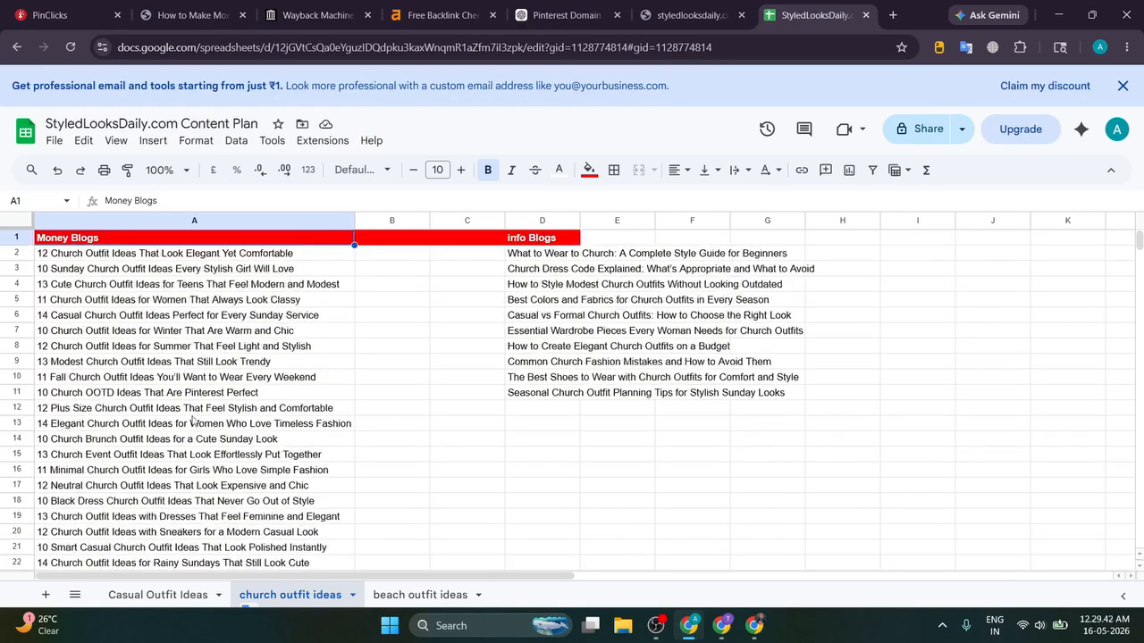
left_click(158, 595)
left_click(398, 594)
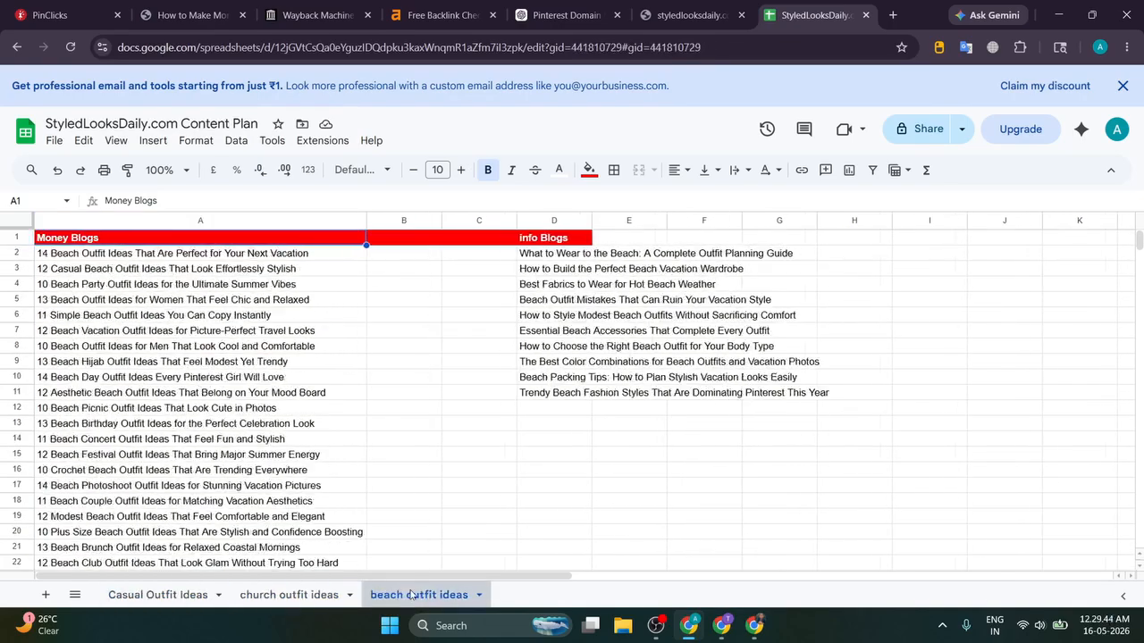
left_click_drag(552, 257, 565, 377)
left_click_drag(273, 261, 265, 336)
scroll(266, 340, "up", 5)
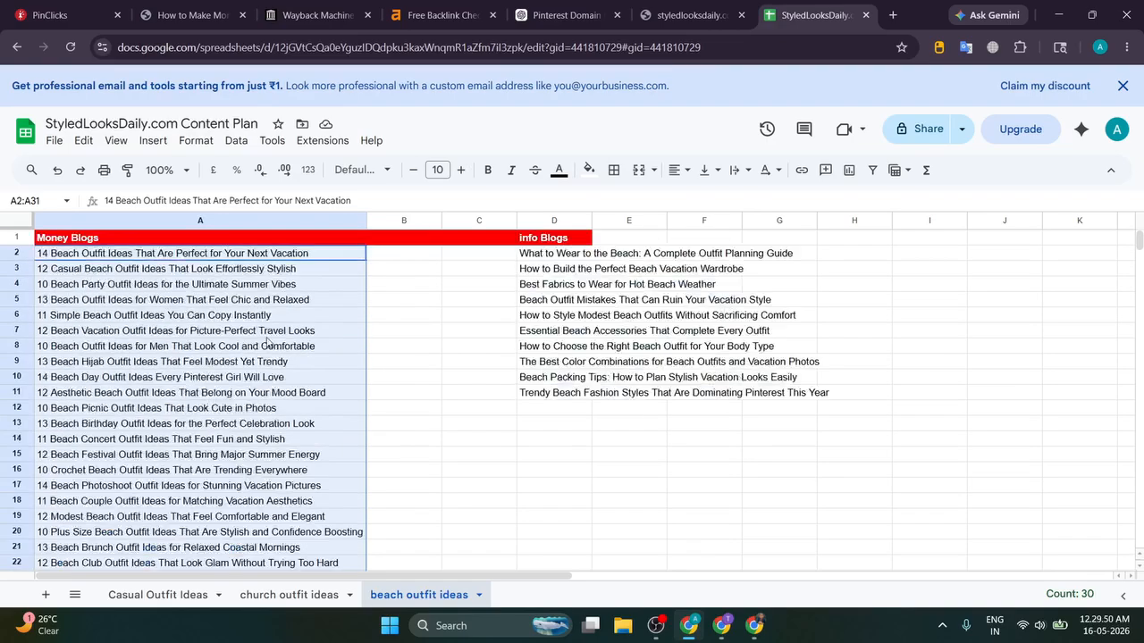
left_click_drag(322, 261, 307, 484)
scroll(340, 393, "up", 5)
left_click(690, 15)
left_click(813, 16)
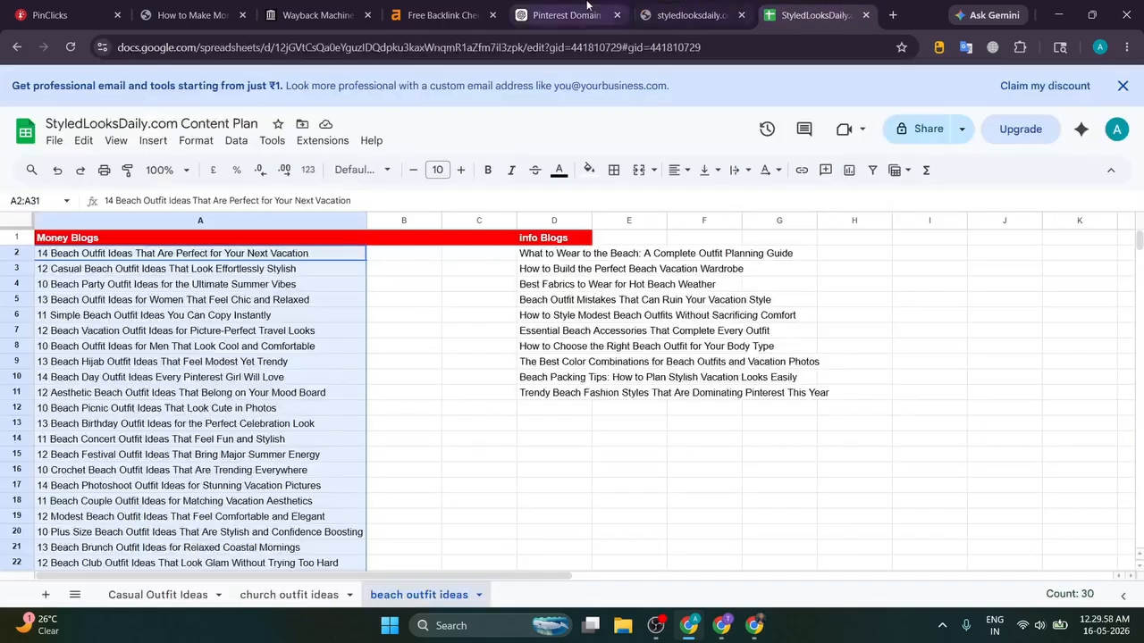
left_click(587, 4)
Step: Skim the Method 1 section of the make-money-with-Pinterest tutorial, then bring OBS Studio forward
left_click(443, 9)
left_click(318, 9)
left_click(190, 4)
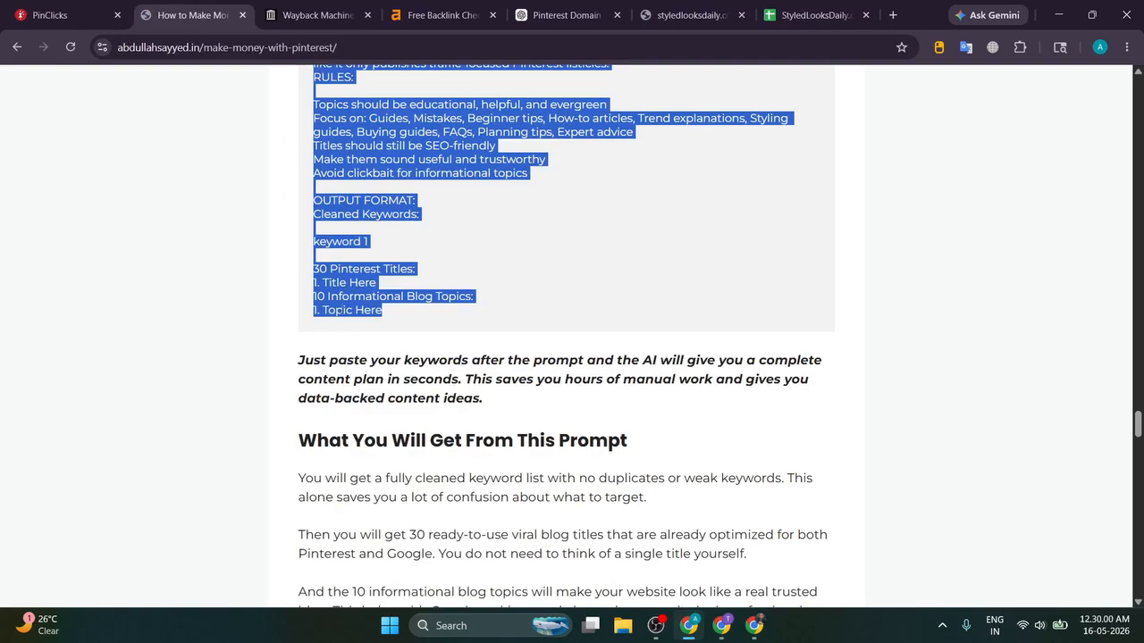
scroll(322, 329, "down", 1)
left_click_drag(269, 366, 684, 360)
left_click(685, 360)
scroll(685, 361, "down", 5)
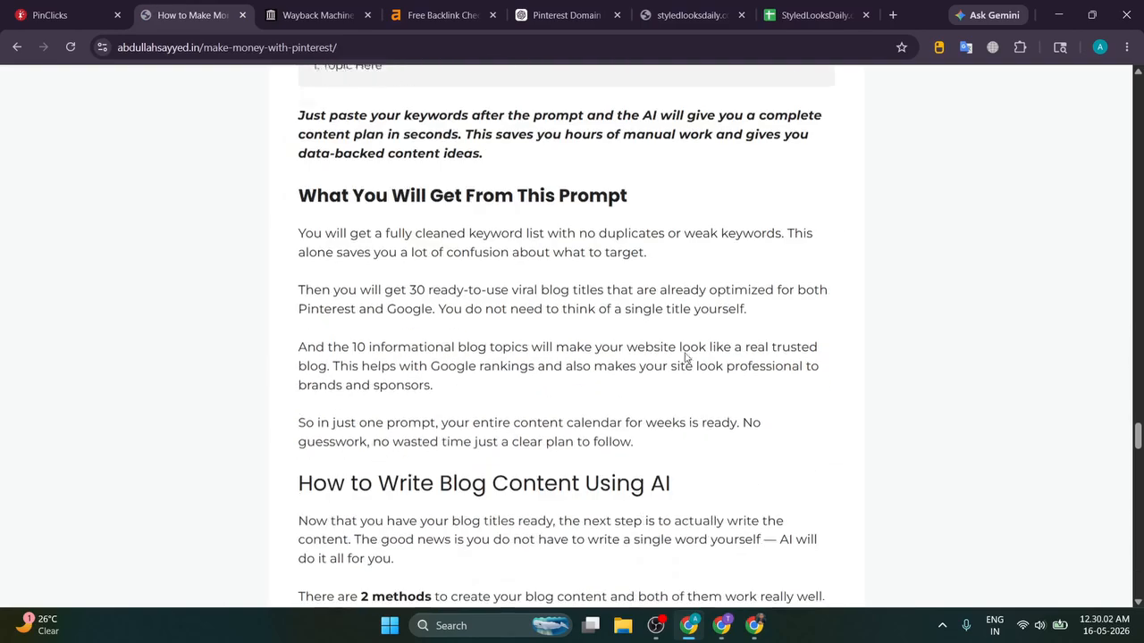
scroll(686, 355, "down", 3)
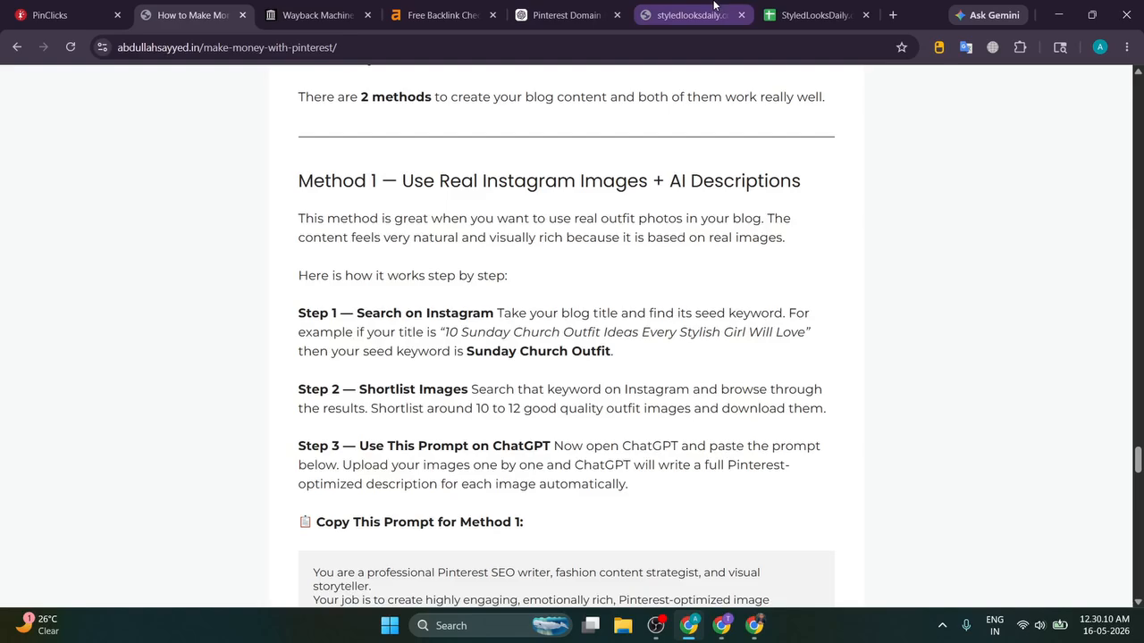
left_click(661, 619)
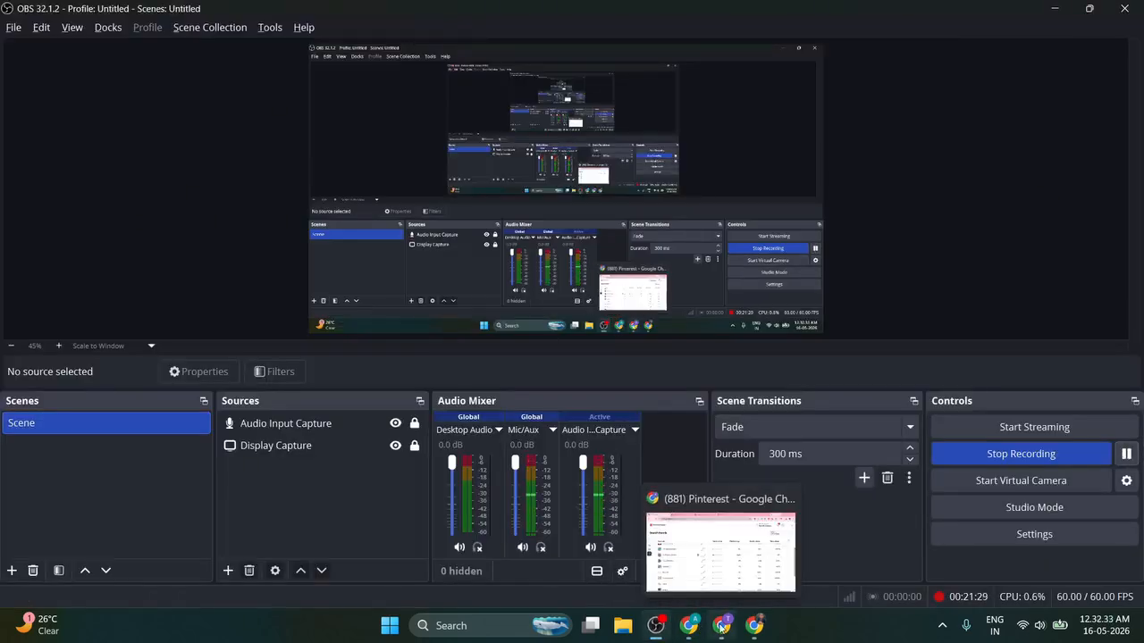
Step: Return from OBS Studio to the Chrome window with the styledlooksdaily.com WordPress dashboard
left_click(688, 622)
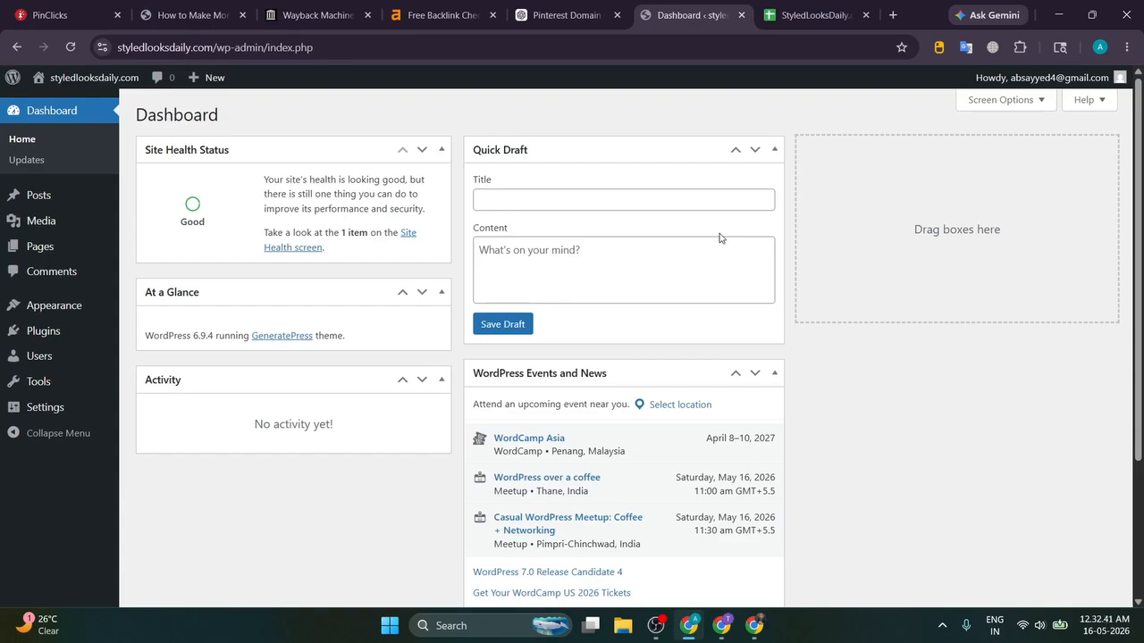
Step: Confirm All Posts, the Media Library and All Pages are all empty
left_click(174, 197)
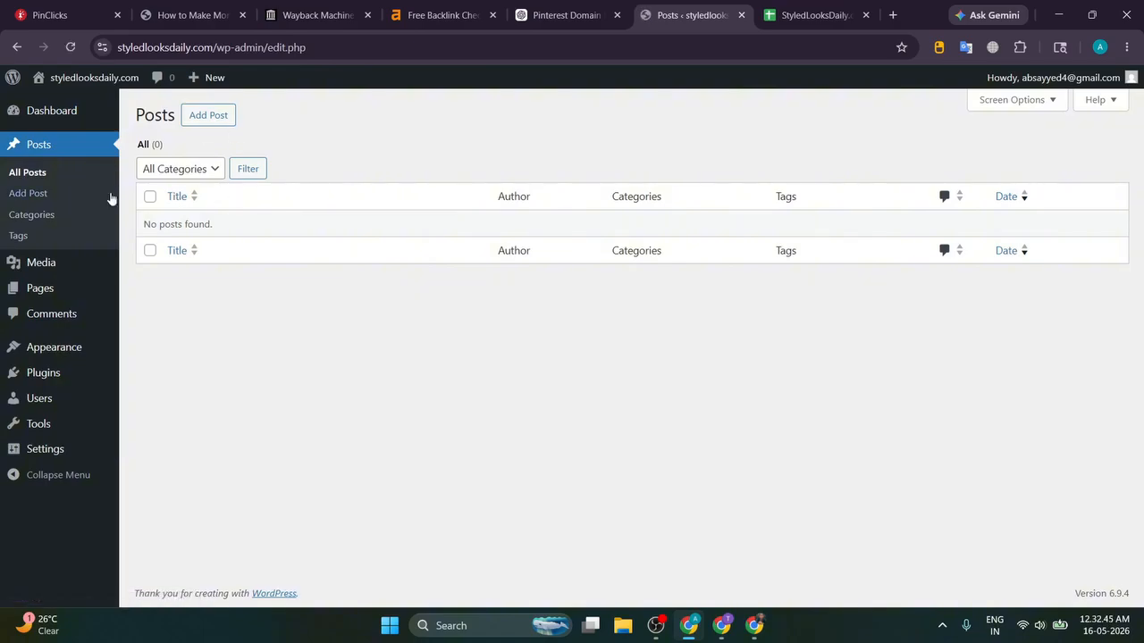
mouse_move(63, 264)
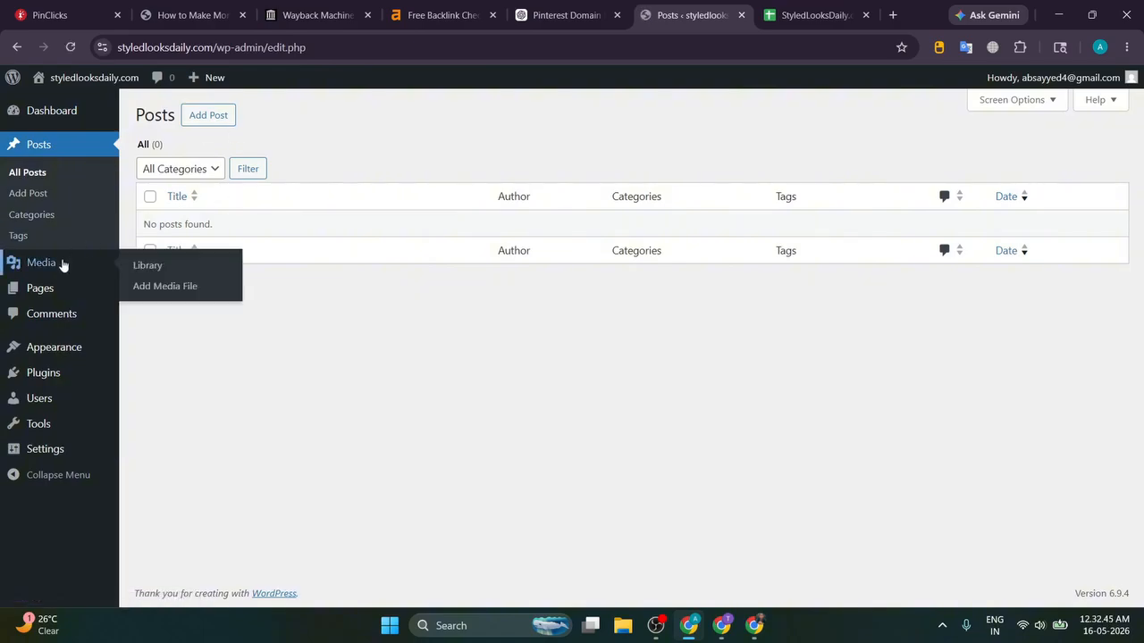
left_click(159, 265)
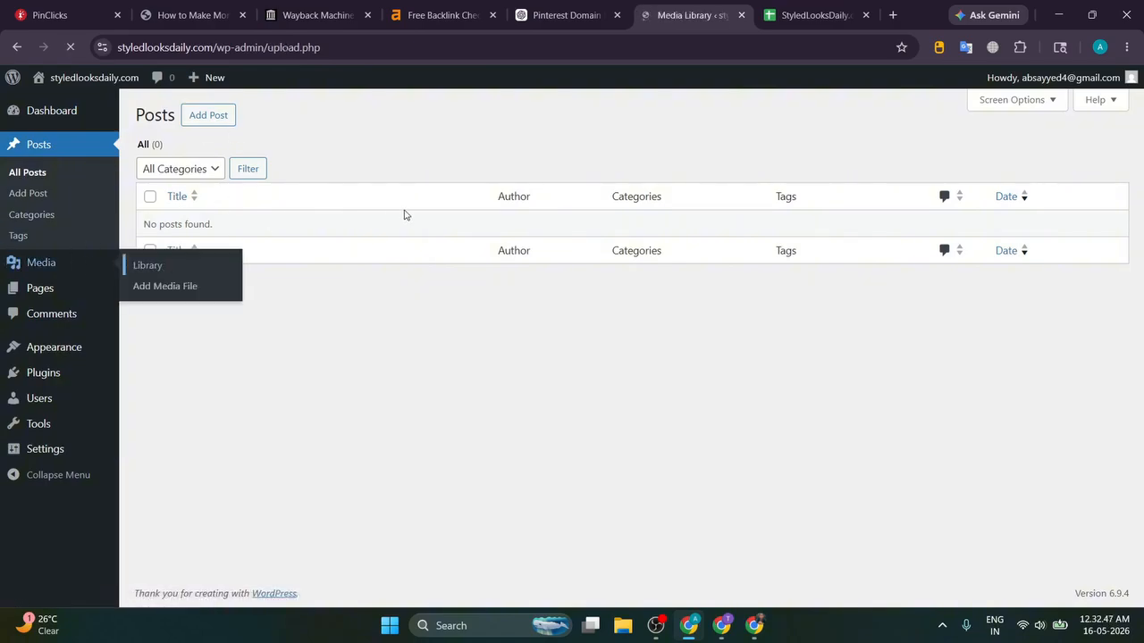
mouse_move(57, 307)
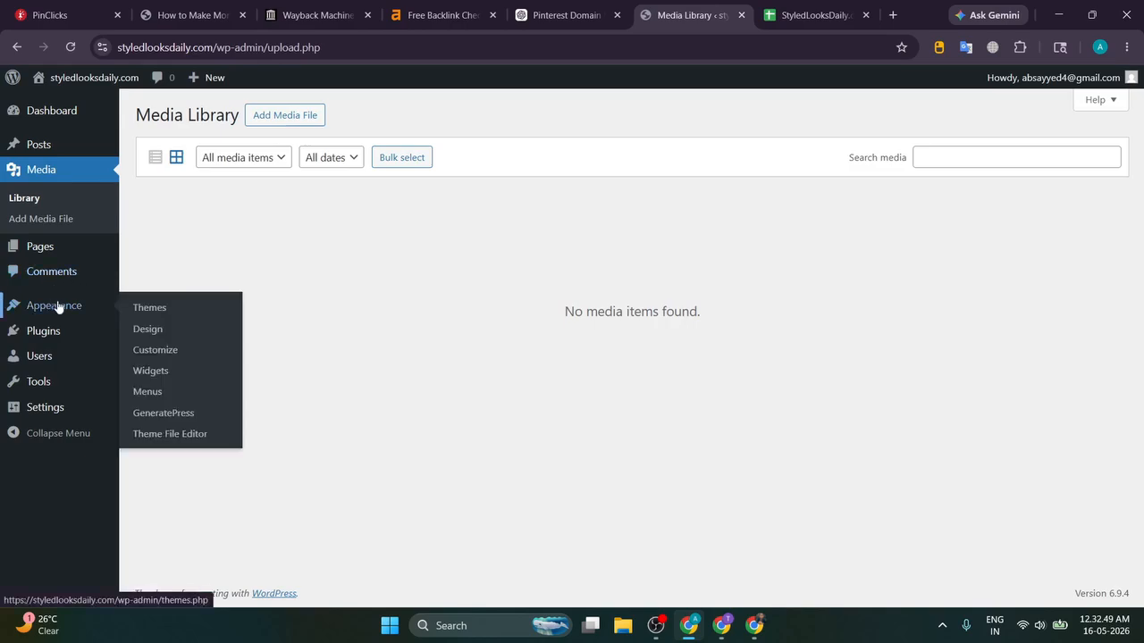
mouse_move(84, 251)
left_click(136, 247)
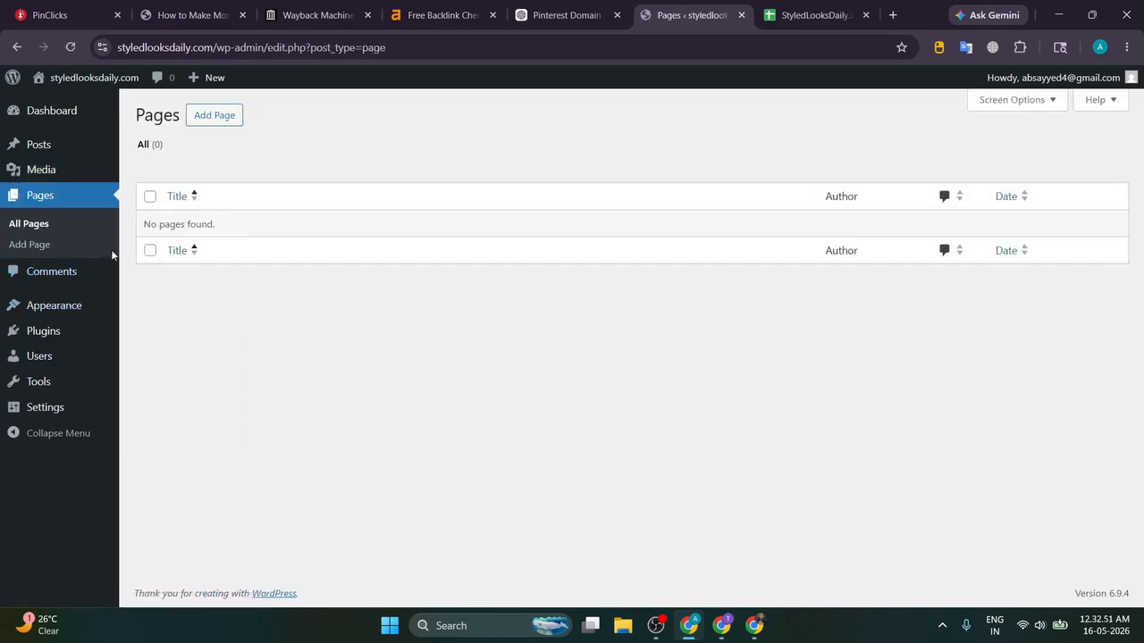
Step: Delete the unused Twenty Twenty-Five theme and open GP Premium from the installed plugins
mouse_move(71, 306)
left_click(154, 308)
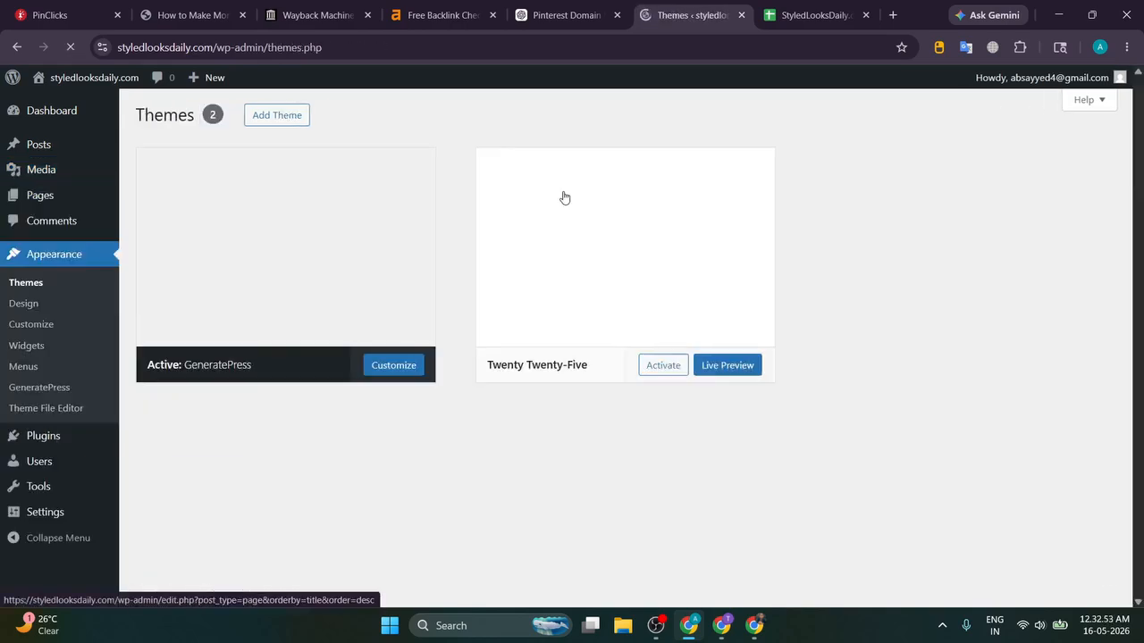
left_click(630, 268)
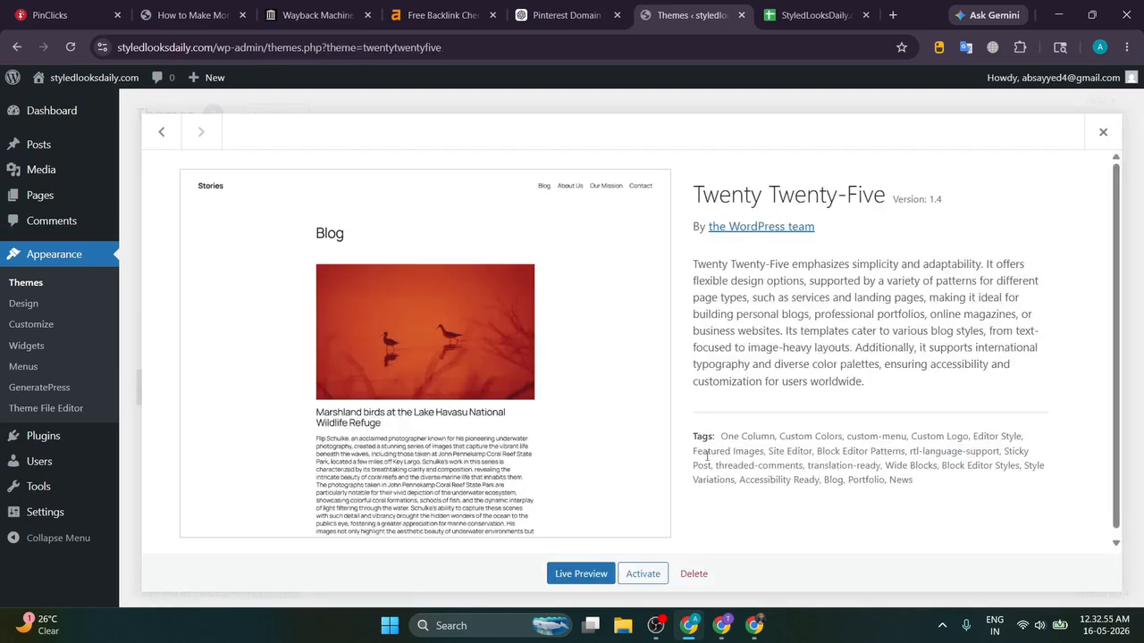
left_click(692, 573)
left_click(637, 168)
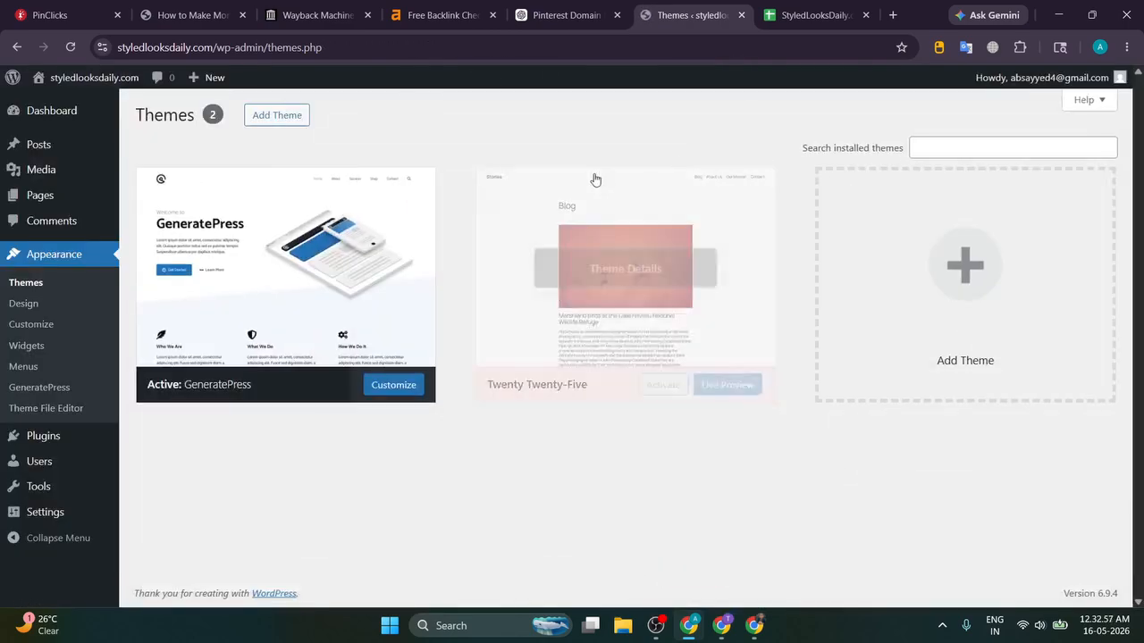
left_click(128, 447)
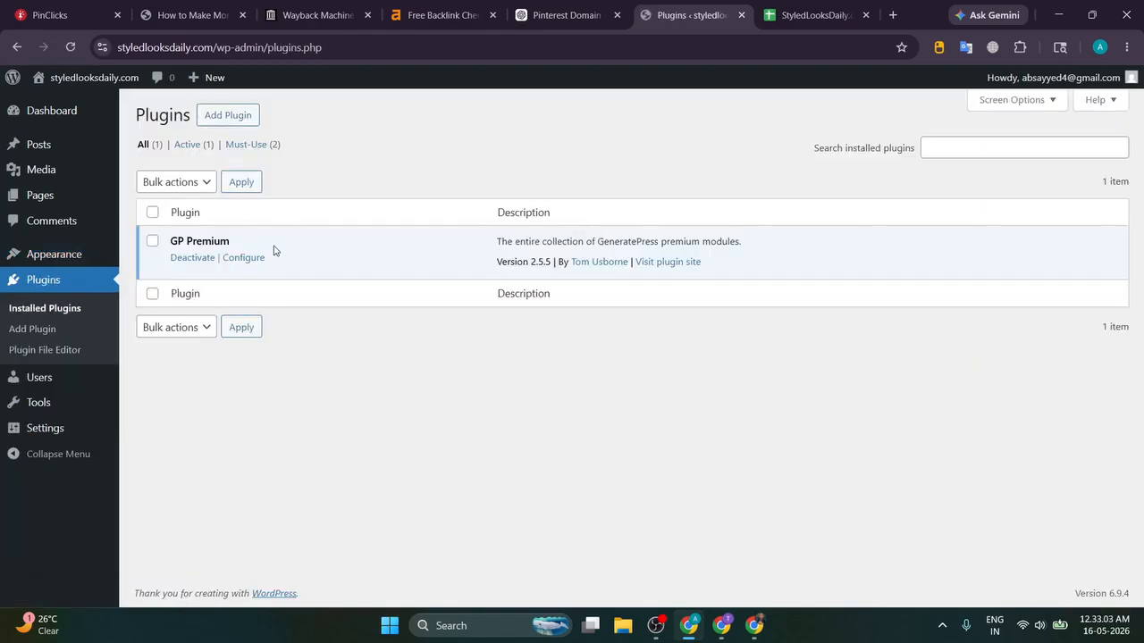
left_click(243, 258)
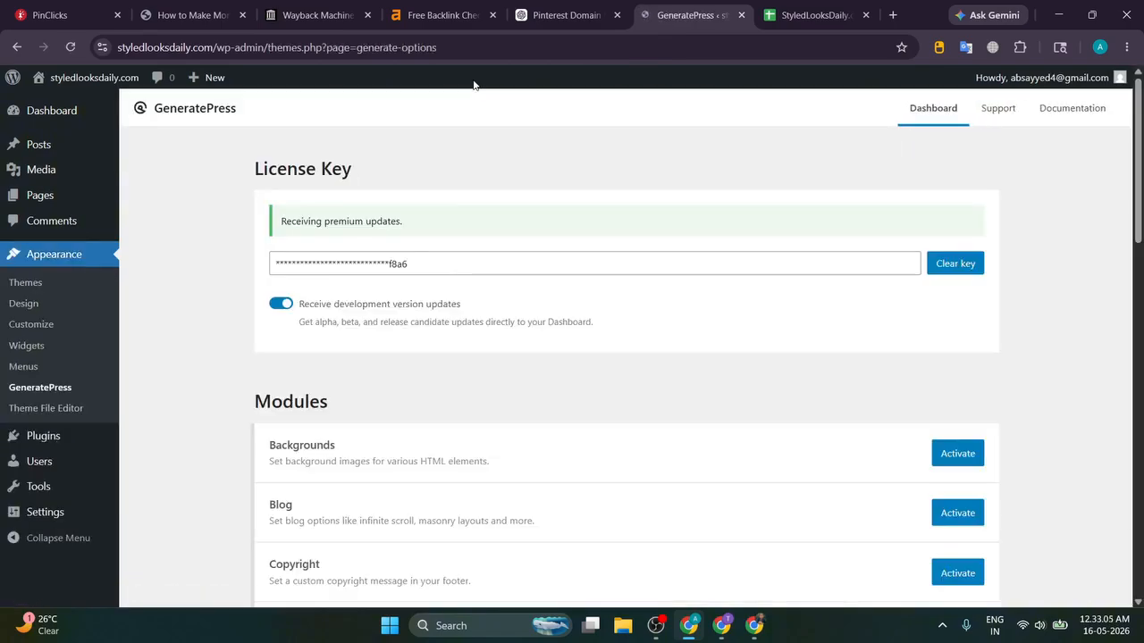
Step: Activate GP Premium's Site Library module and open its starter sites like Craft and Lifestyle
scroll(478, 178, "down", 6)
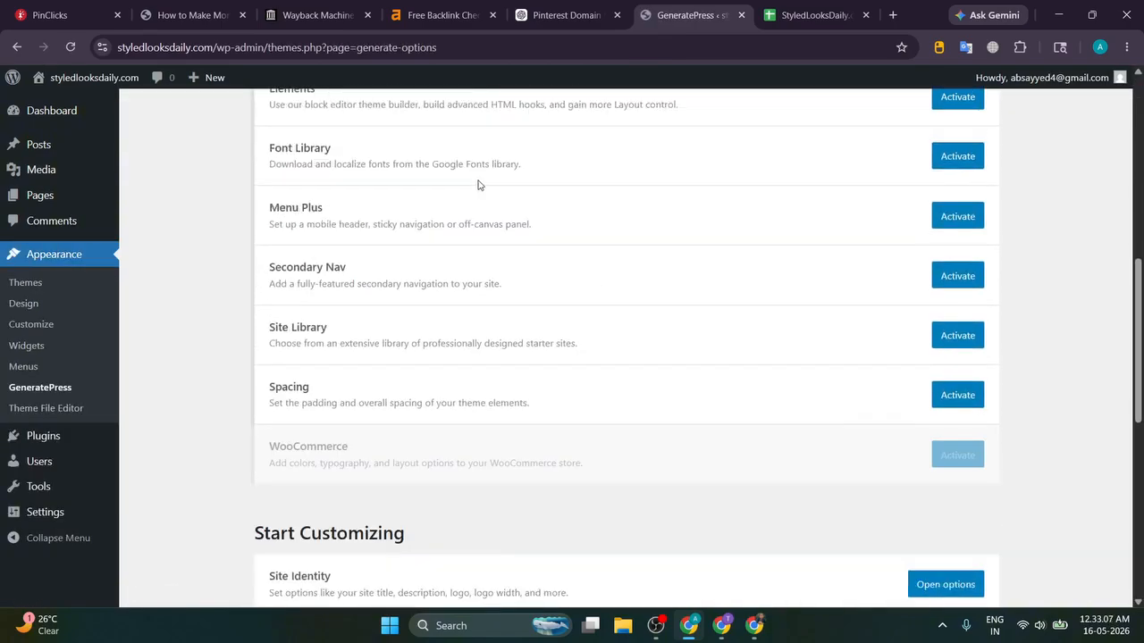
left_click(949, 337)
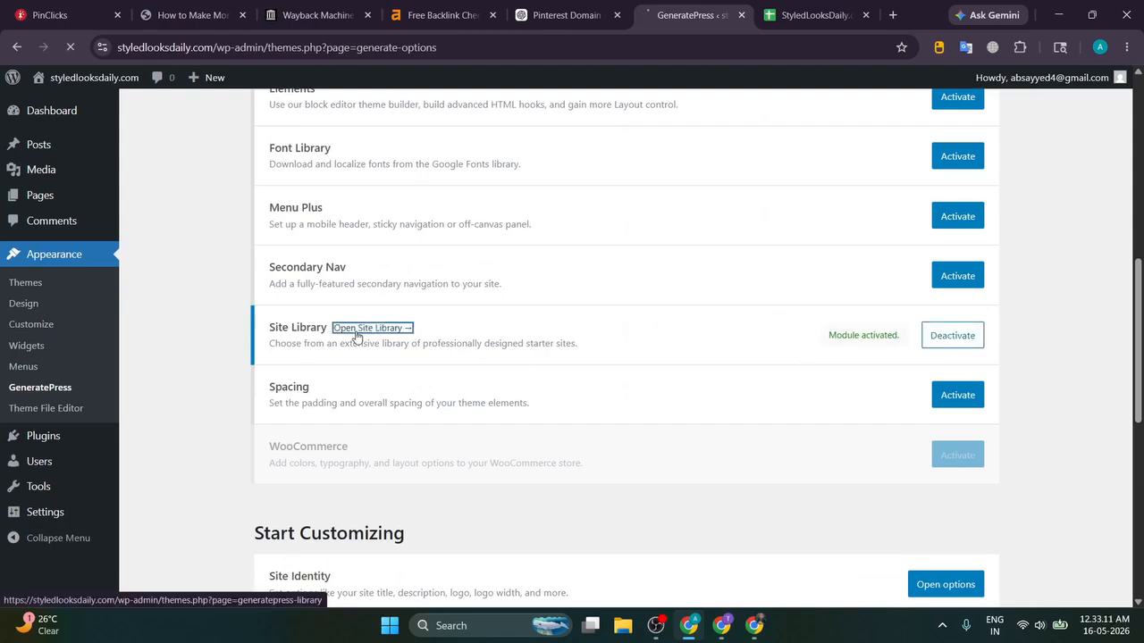
left_click(354, 330)
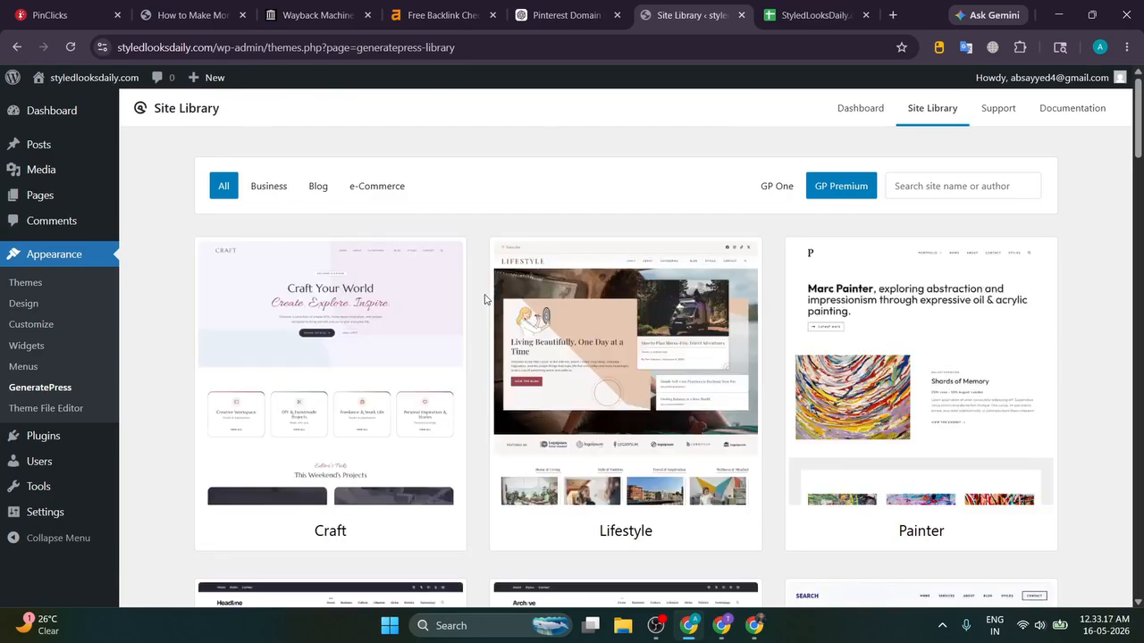
Step: Open the Lifestyle starter site preview and scroll through its home page
left_click(626, 268)
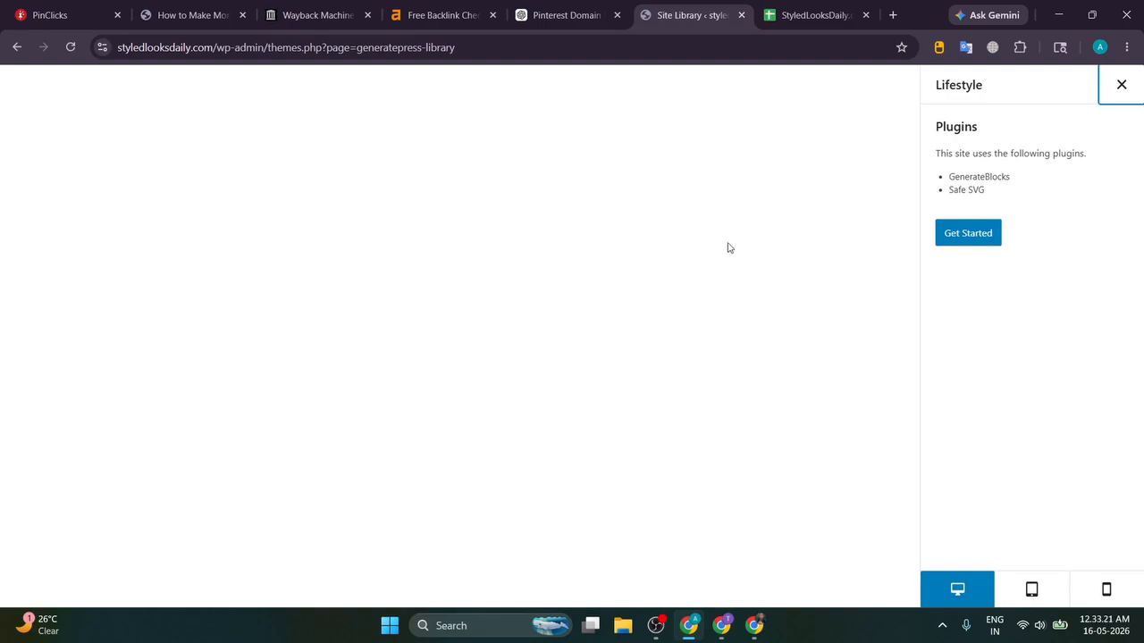
scroll(244, 283, "down", 3)
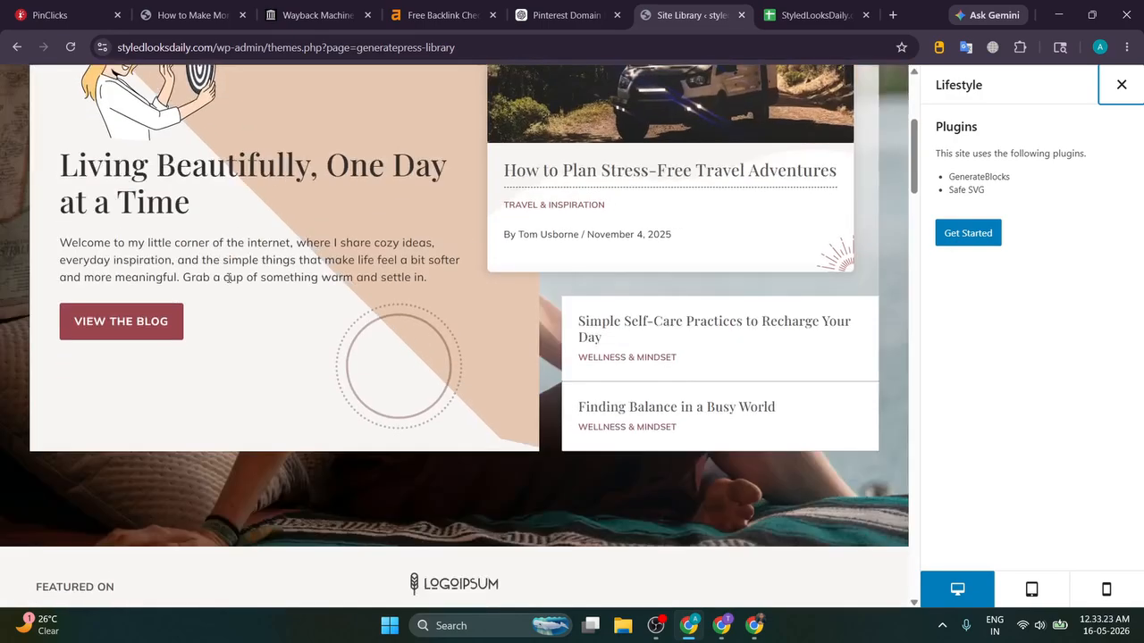
scroll(227, 281, "down", 5)
scroll(226, 284, "down", 1)
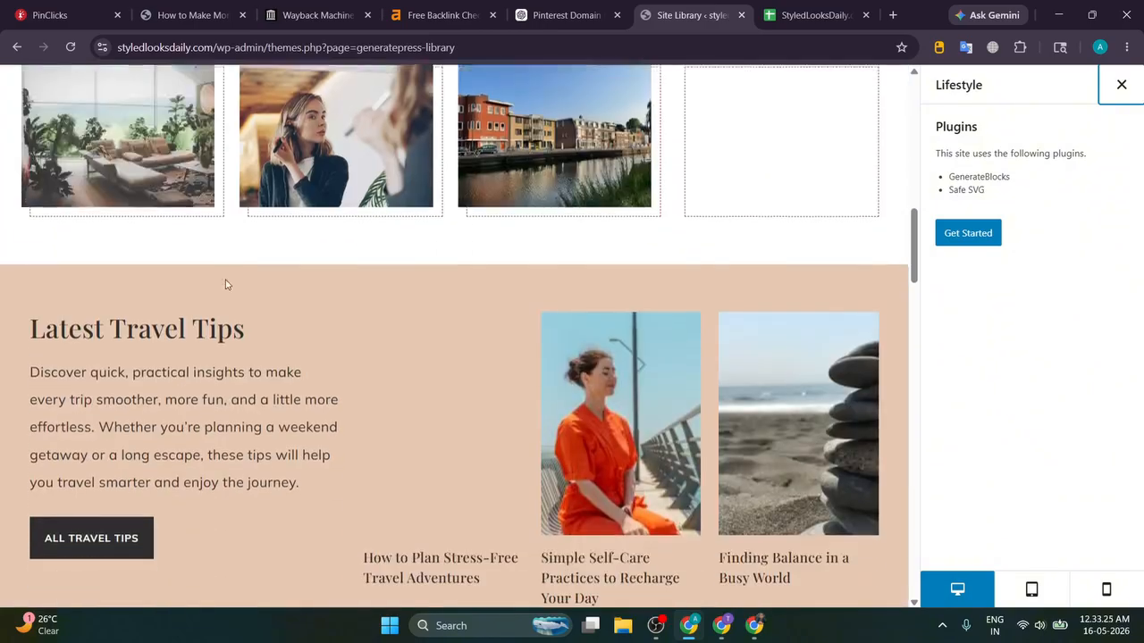
scroll(226, 284, "down", 6)
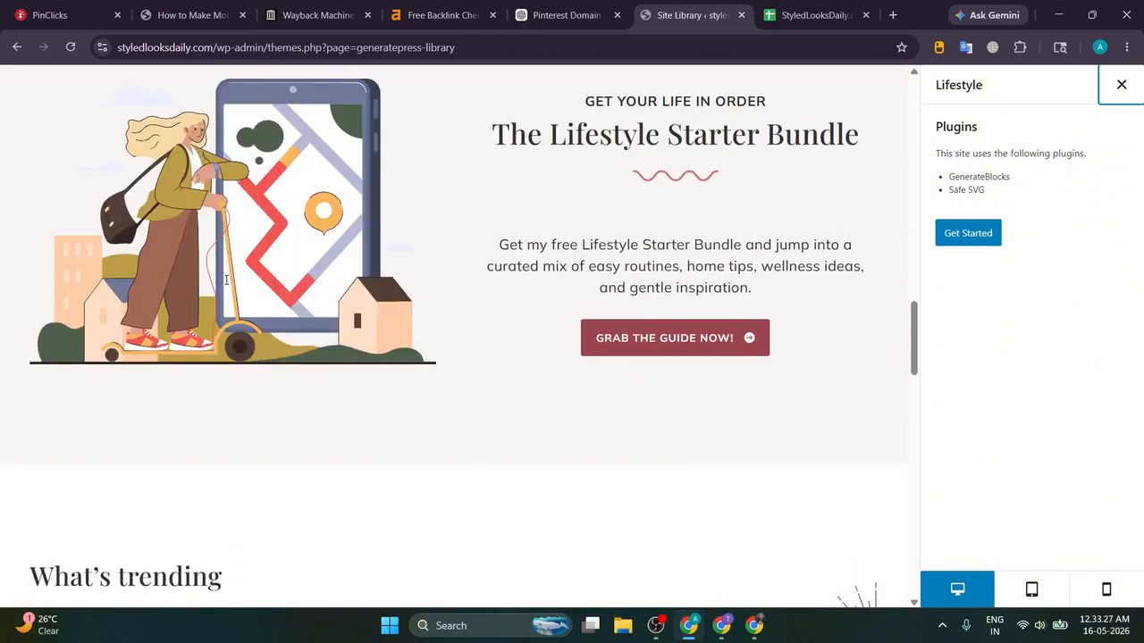
scroll(226, 281, "down", 4)
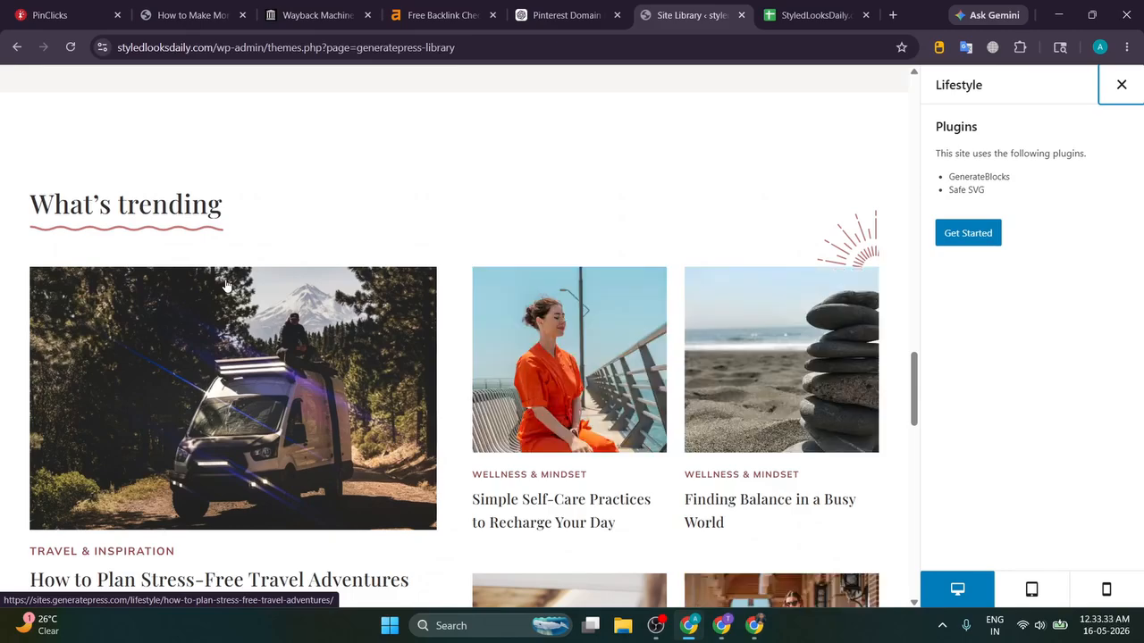
scroll(393, 252, "down", 6)
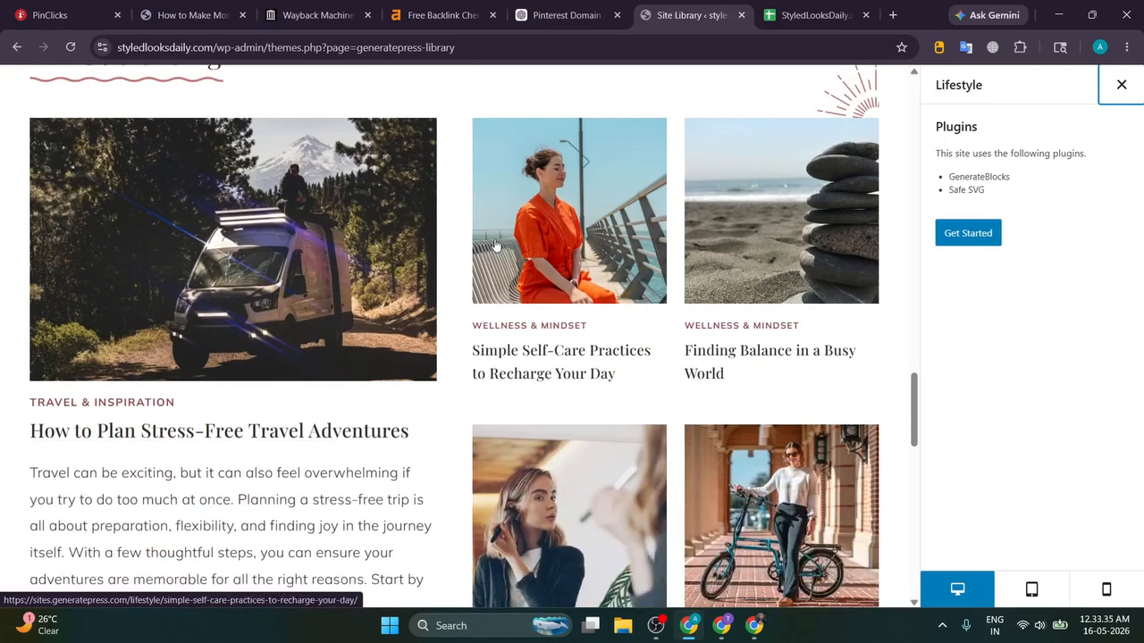
scroll(443, 250, "down", 4)
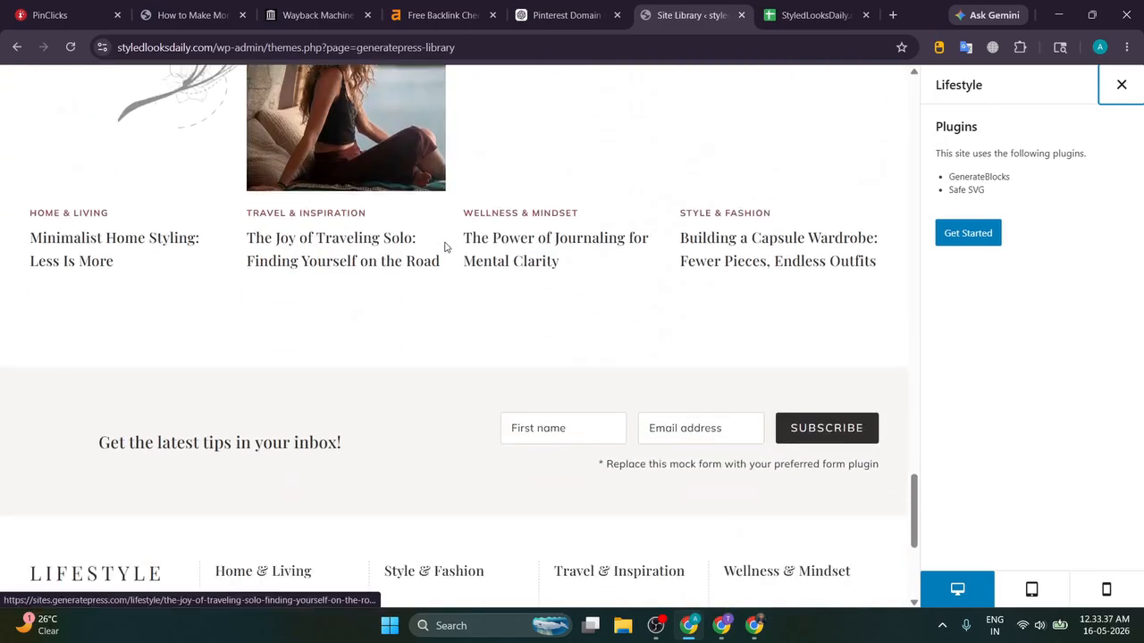
scroll(449, 246, "down", 3)
scroll(451, 244, "down", 2)
scroll(451, 244, "up", 10)
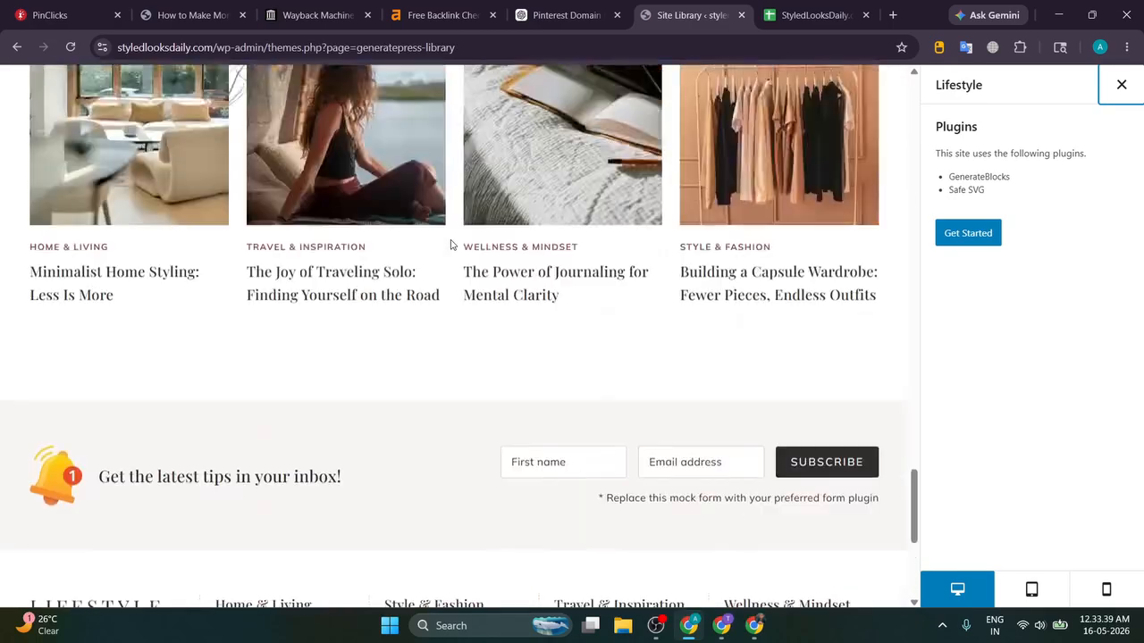
scroll(452, 244, "up", 1)
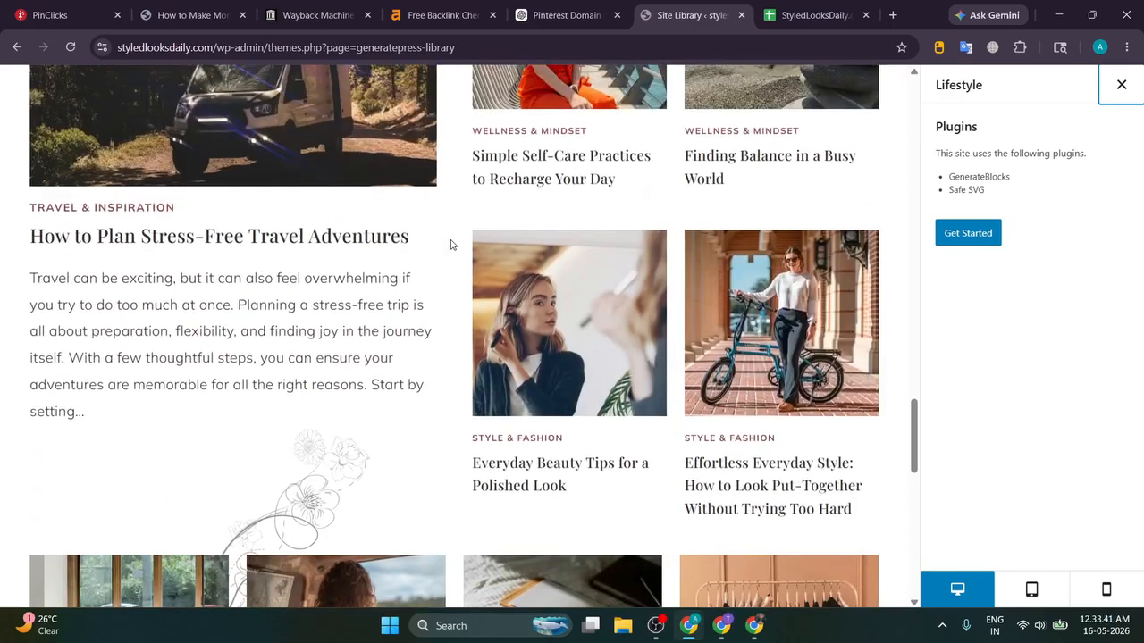
Step: Open the Lifestyle demo's travel adventures post and scroll through it
left_click(347, 239)
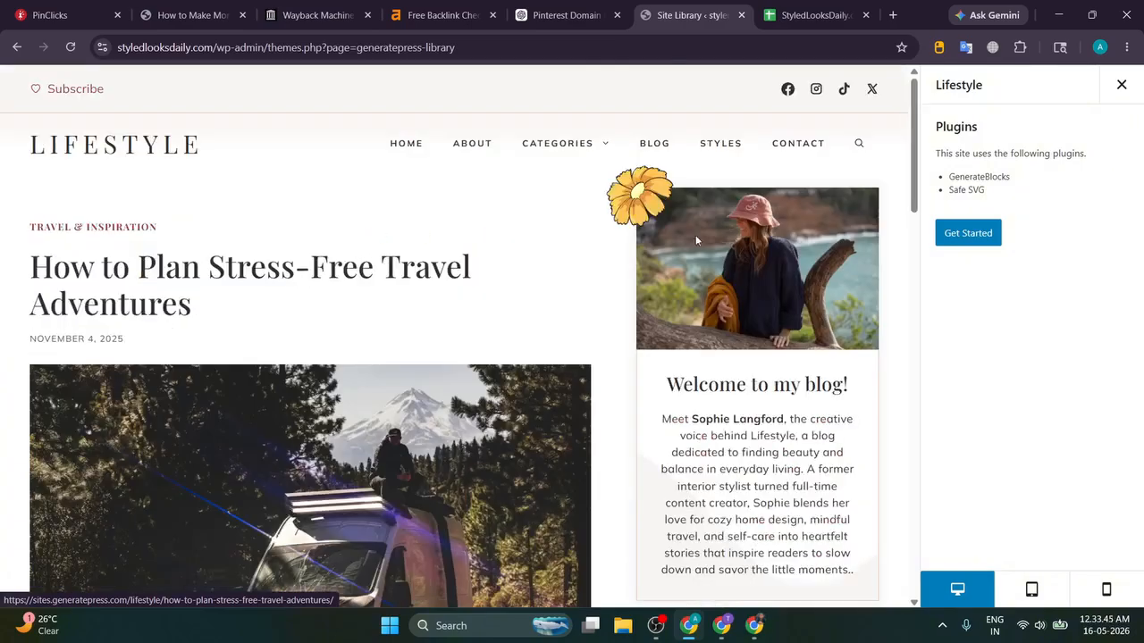
scroll(447, 258, "down", 10)
scroll(429, 258, "down", 6)
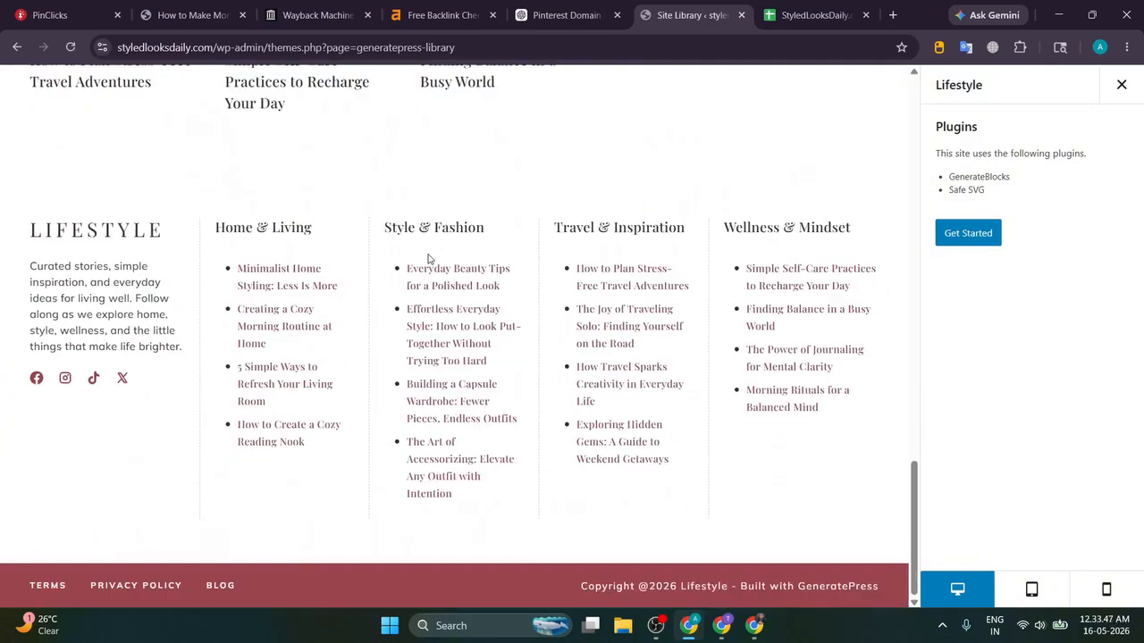
scroll(429, 258, "up", 15)
scroll(428, 258, "up", 3)
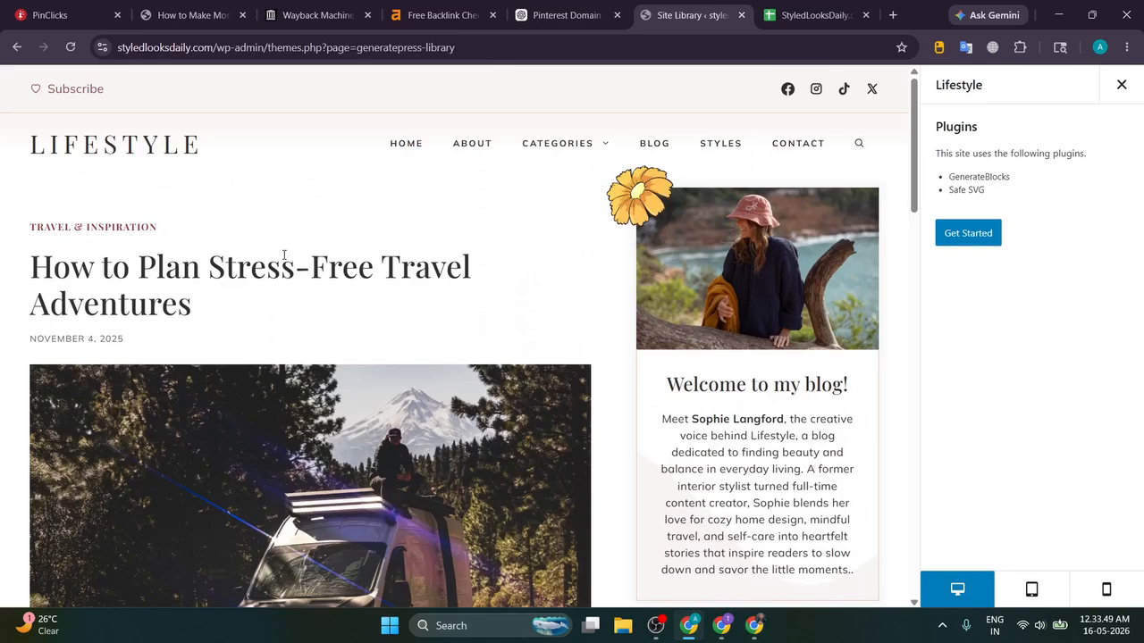
Step: From the Home & Living category, read the '5 Simple Ways to Refresh Your Living Room' article
left_click(94, 127)
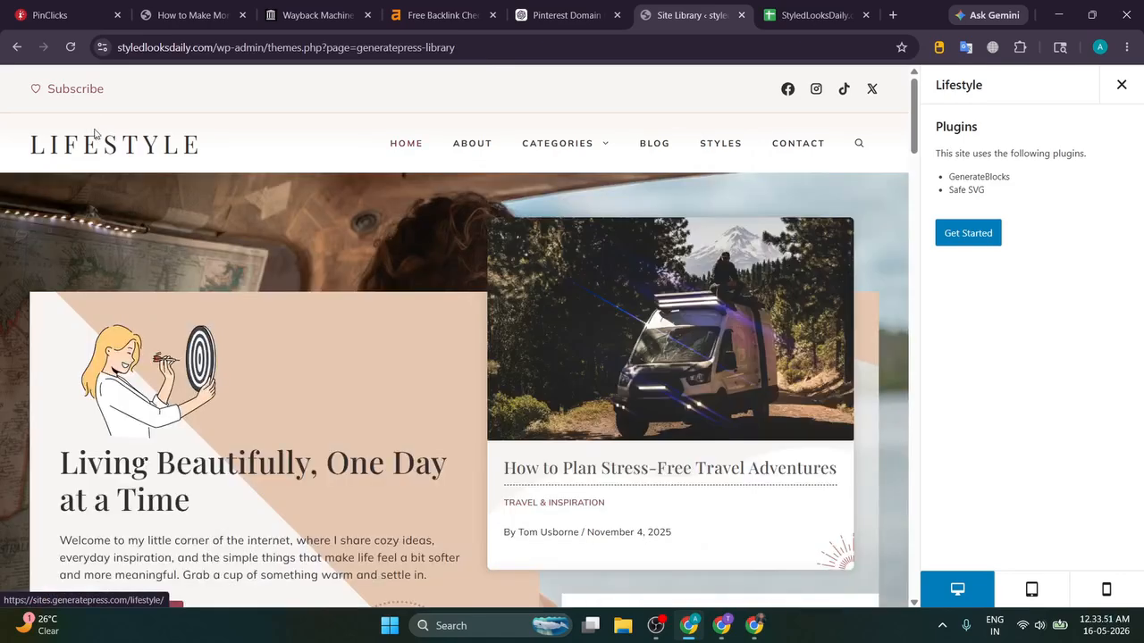
mouse_move(563, 147)
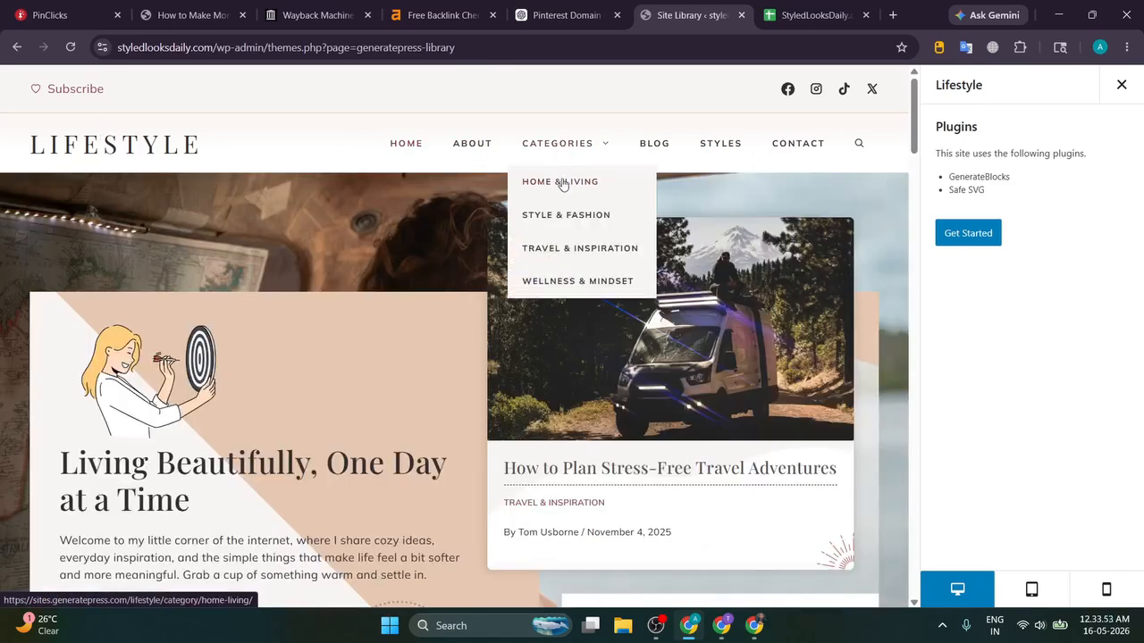
left_click(562, 182)
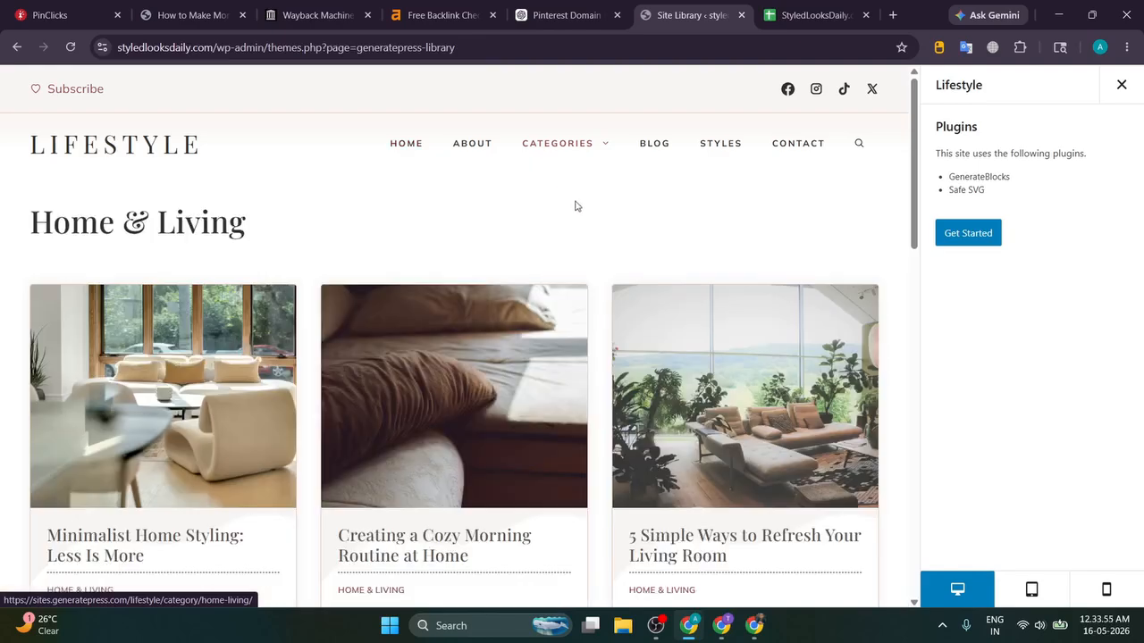
scroll(574, 205, "down", 4)
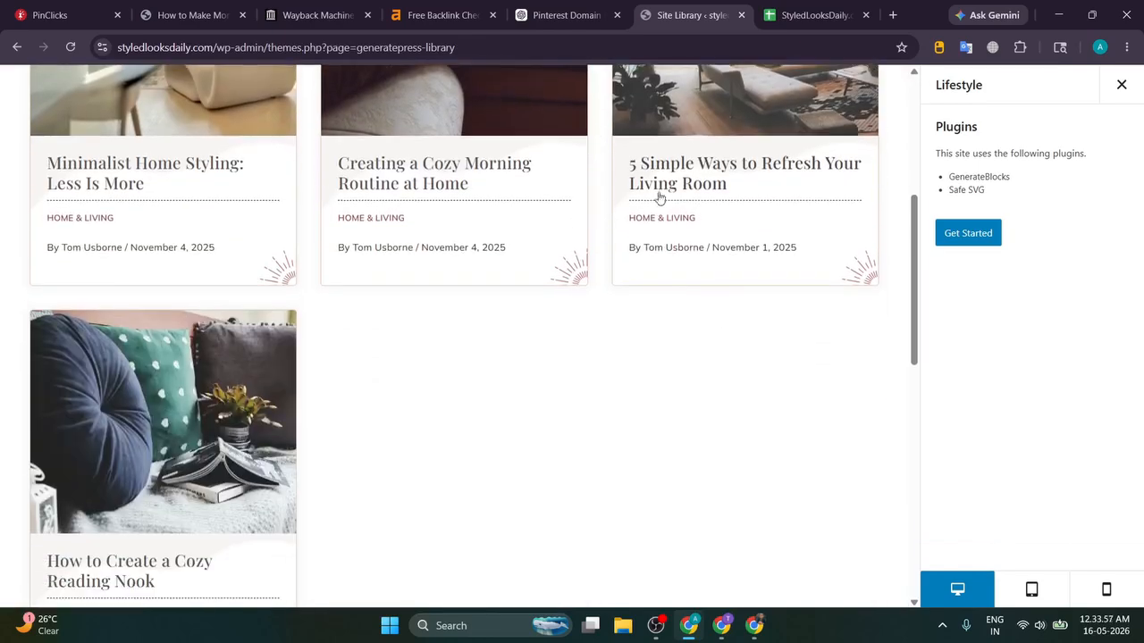
left_click(661, 193)
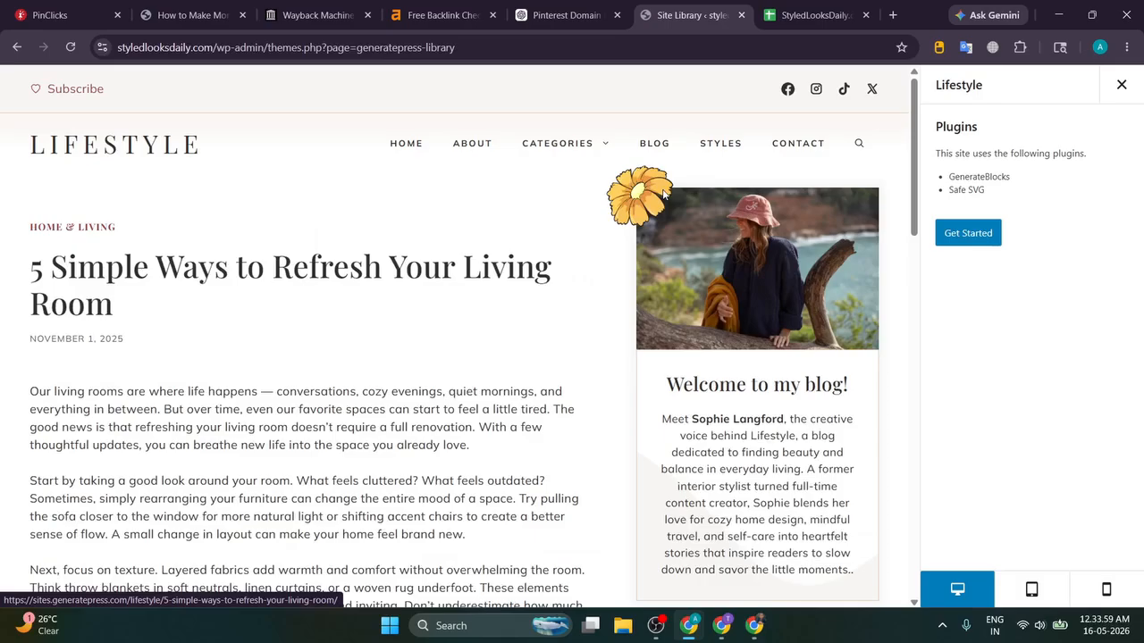
scroll(604, 179, "down", 15)
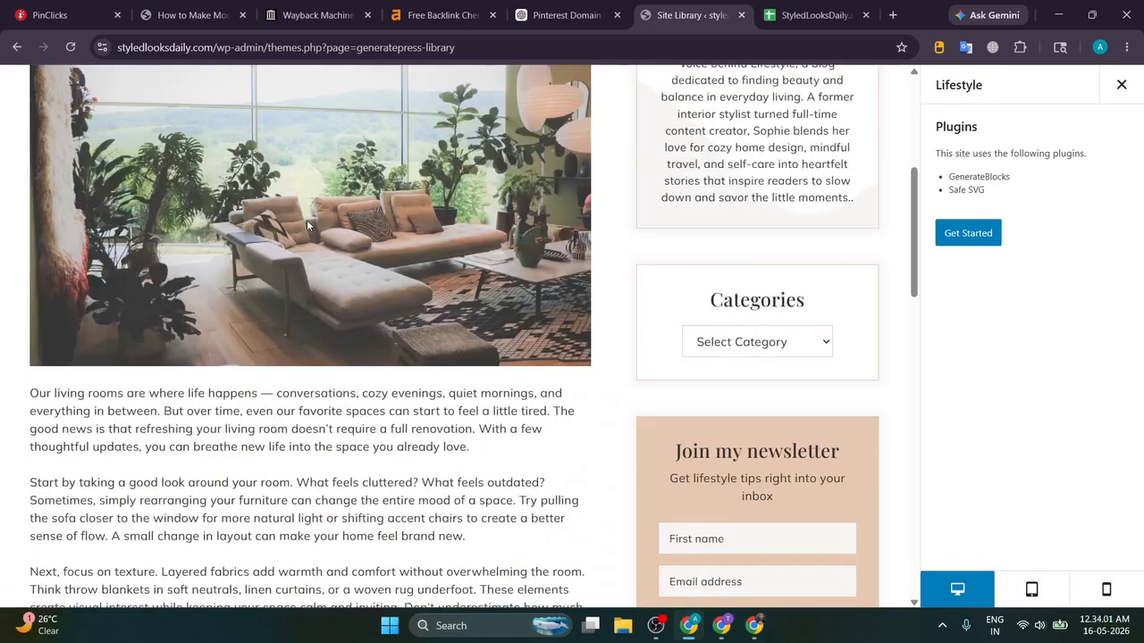
scroll(306, 226, "down", 4)
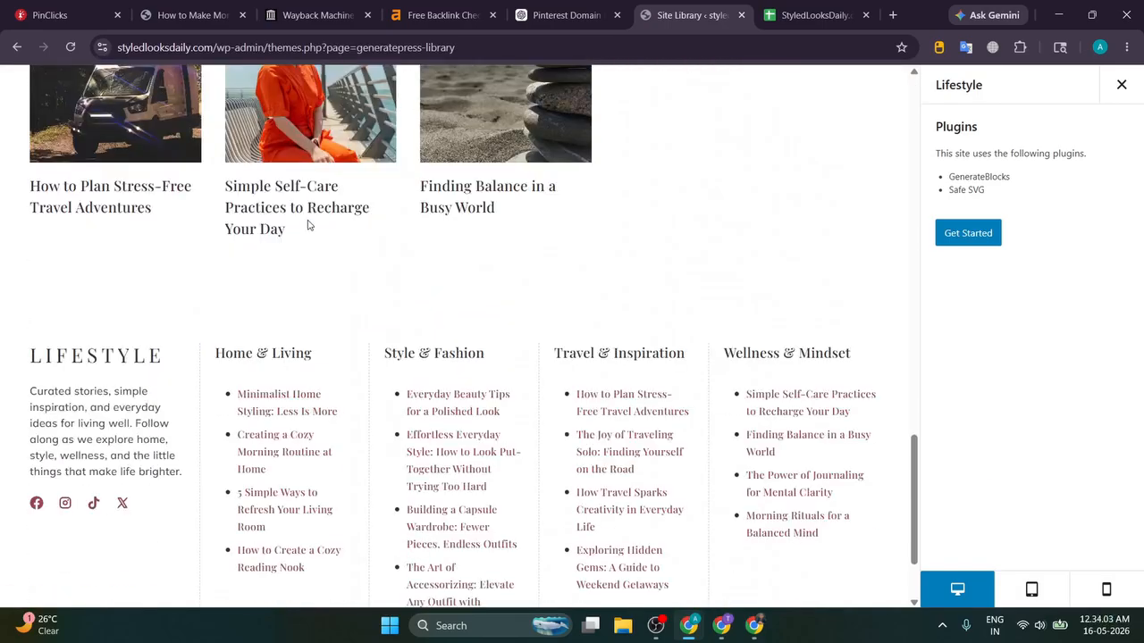
scroll(307, 225, "up", 20)
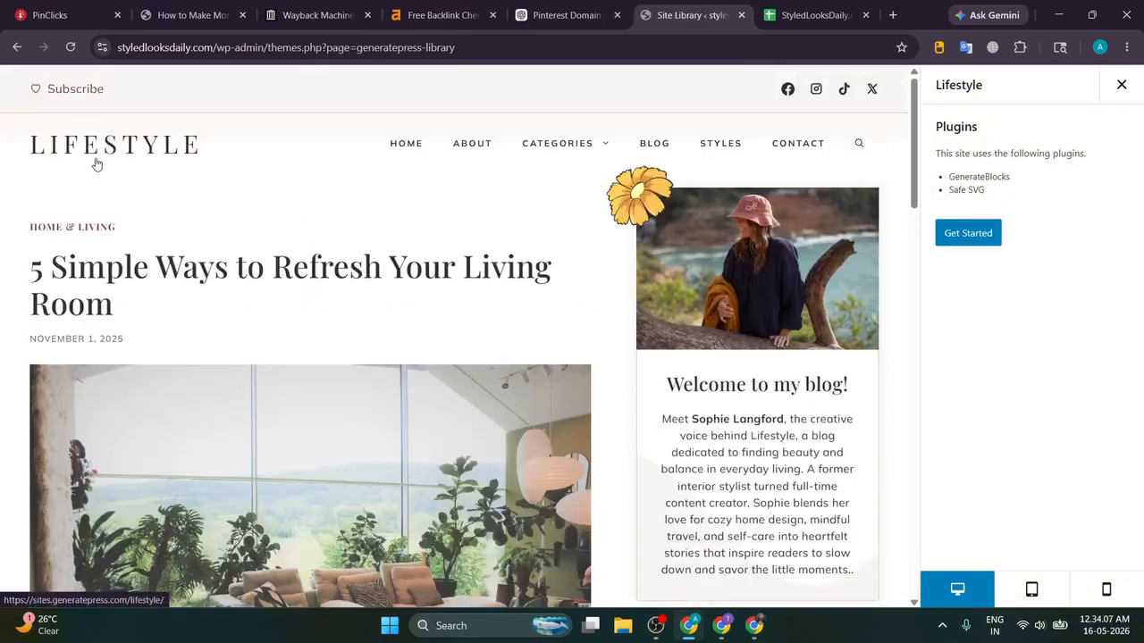
Step: Return to the Lifestyle demo home page and scroll through it again
left_click(97, 163)
mouse_move(538, 156)
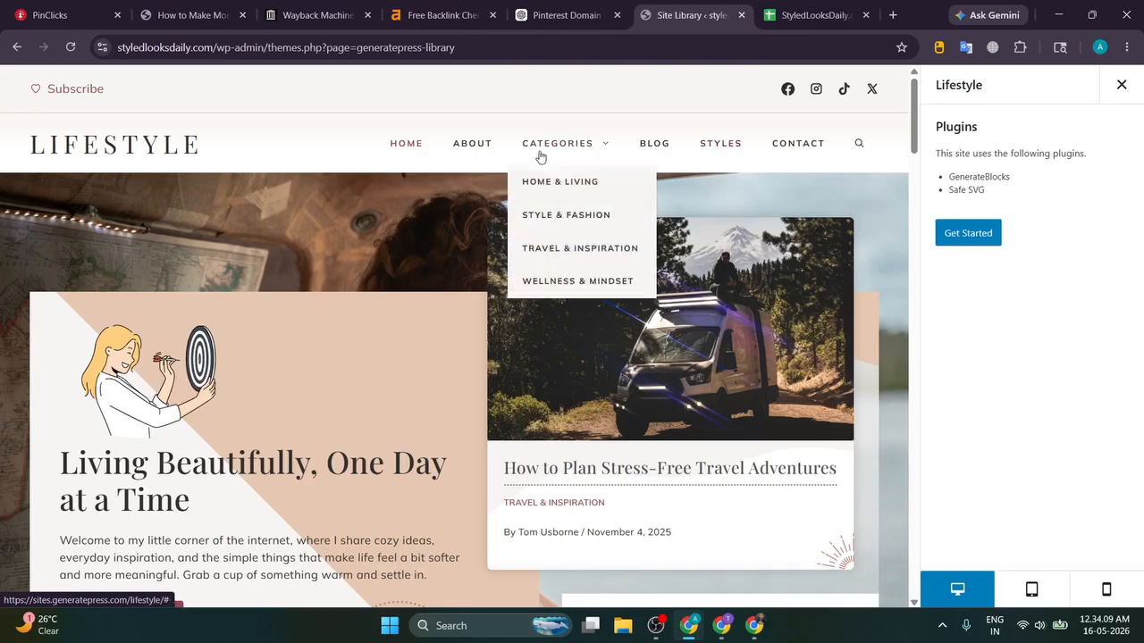
scroll(332, 219, "down", 10)
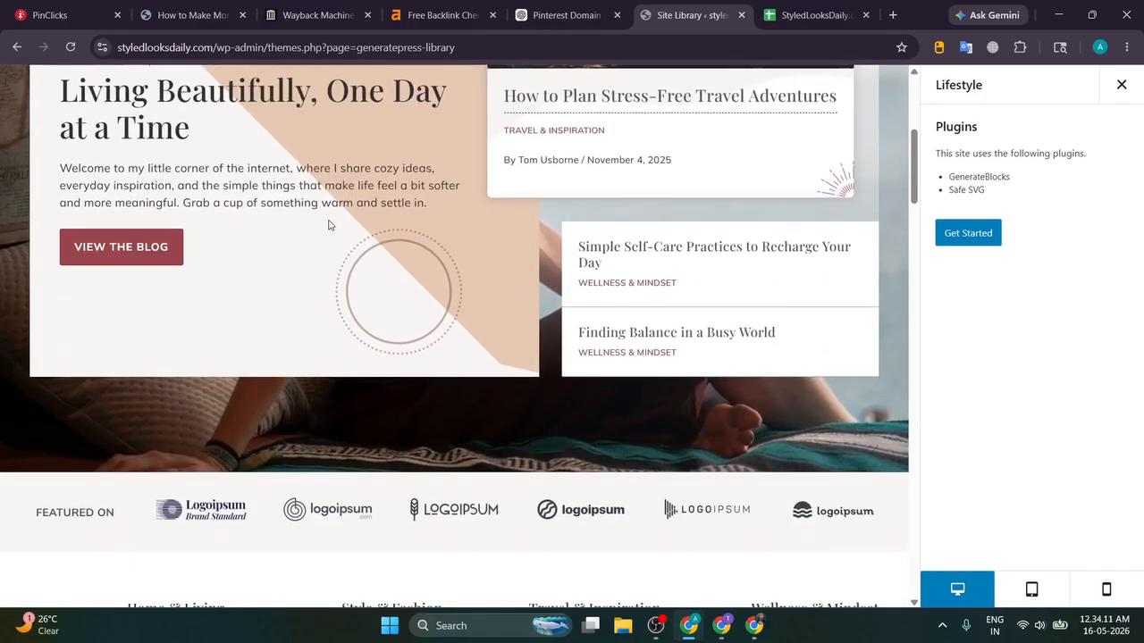
scroll(328, 225, "down", 4)
scroll(328, 225, "up", 4)
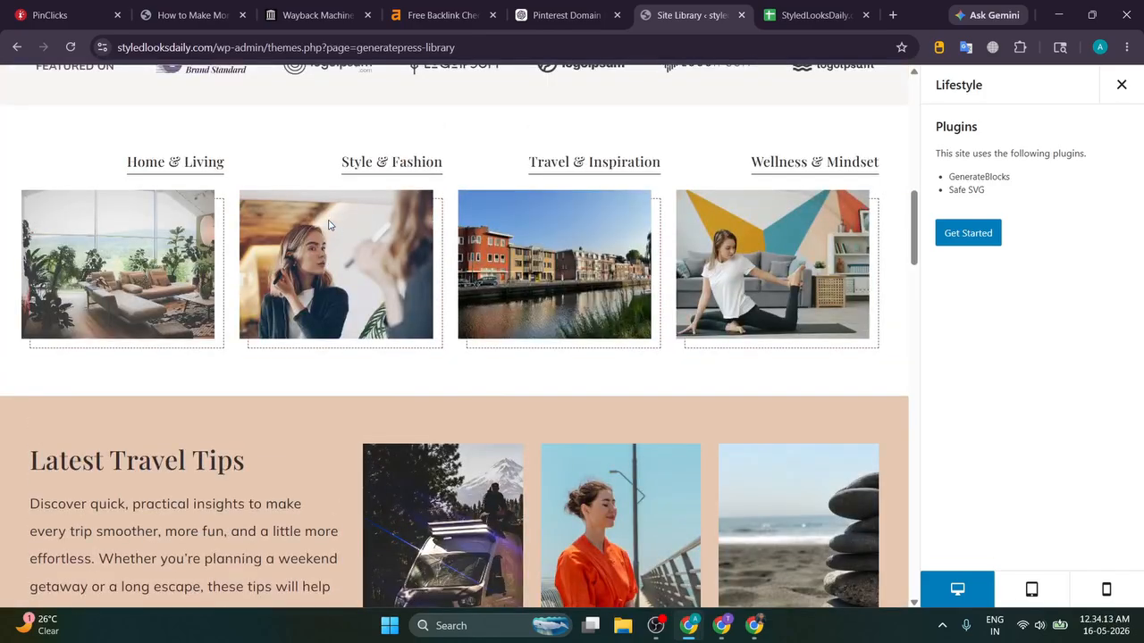
scroll(331, 224, "up", 3)
scroll(333, 222, "down", 5)
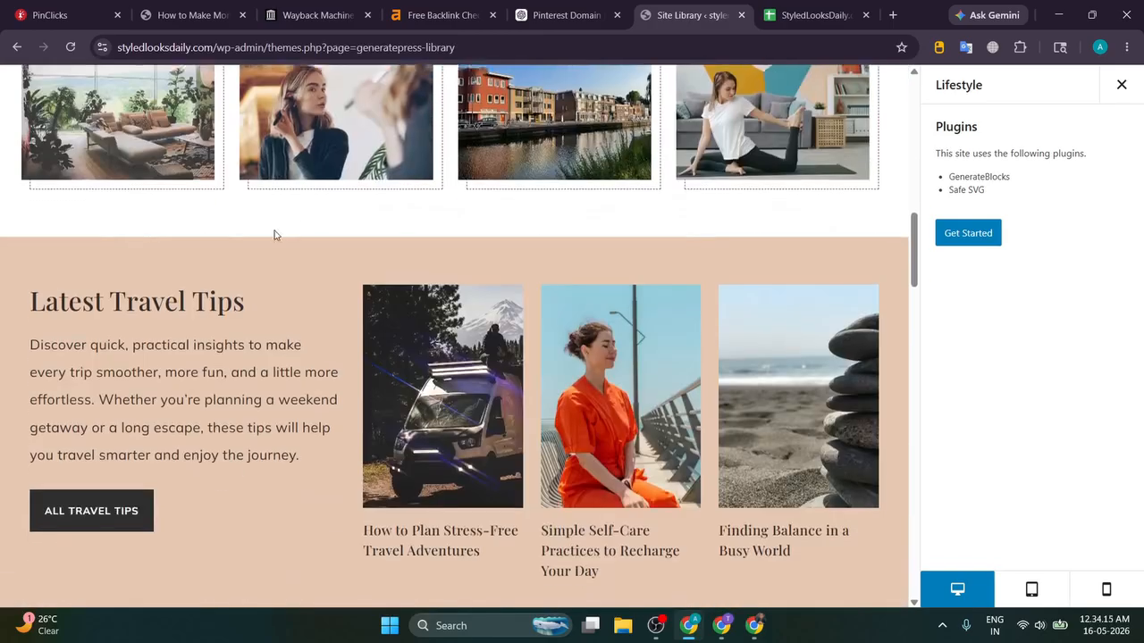
scroll(274, 235, "down", 8)
scroll(486, 240, "down", 12)
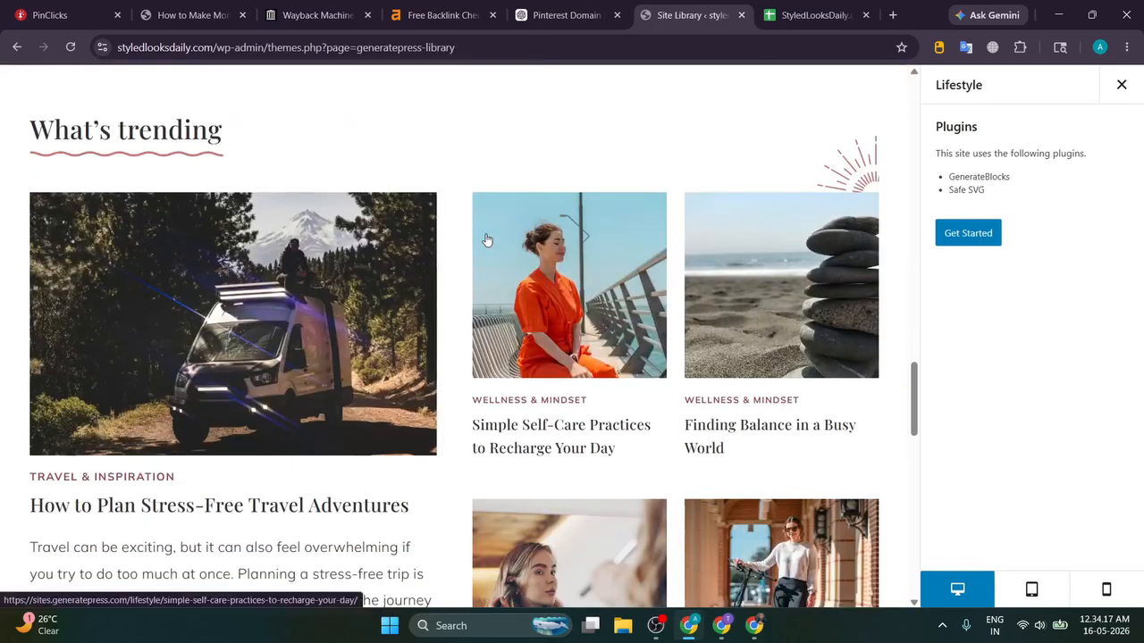
scroll(0, 234, "down", 3)
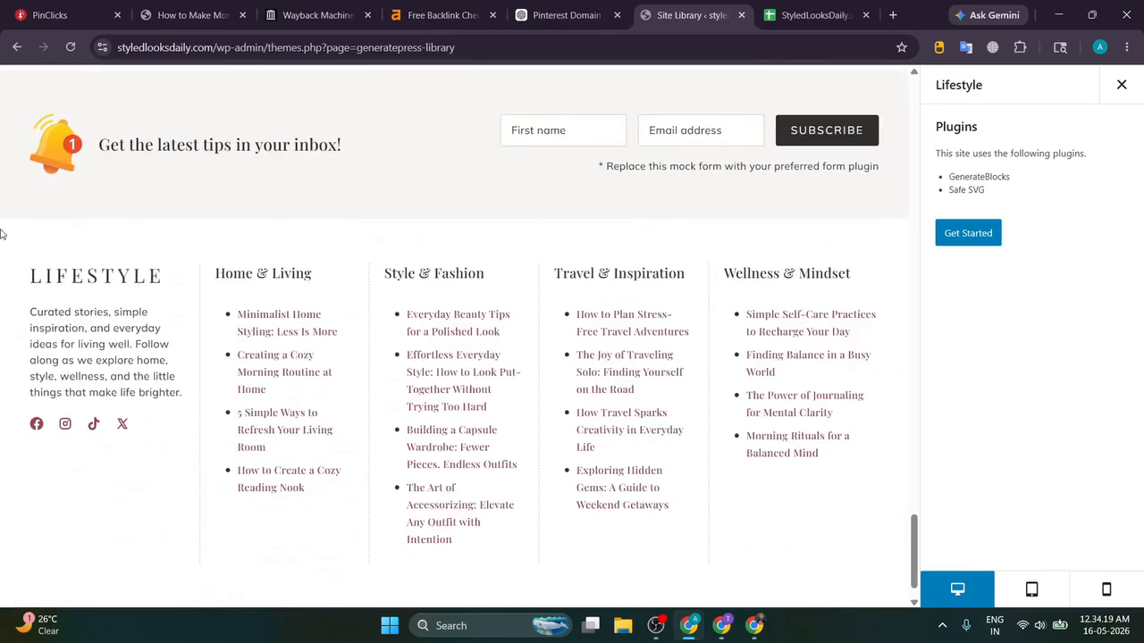
scroll(794, 183, "up", 15)
scroll(794, 183, "up", 5)
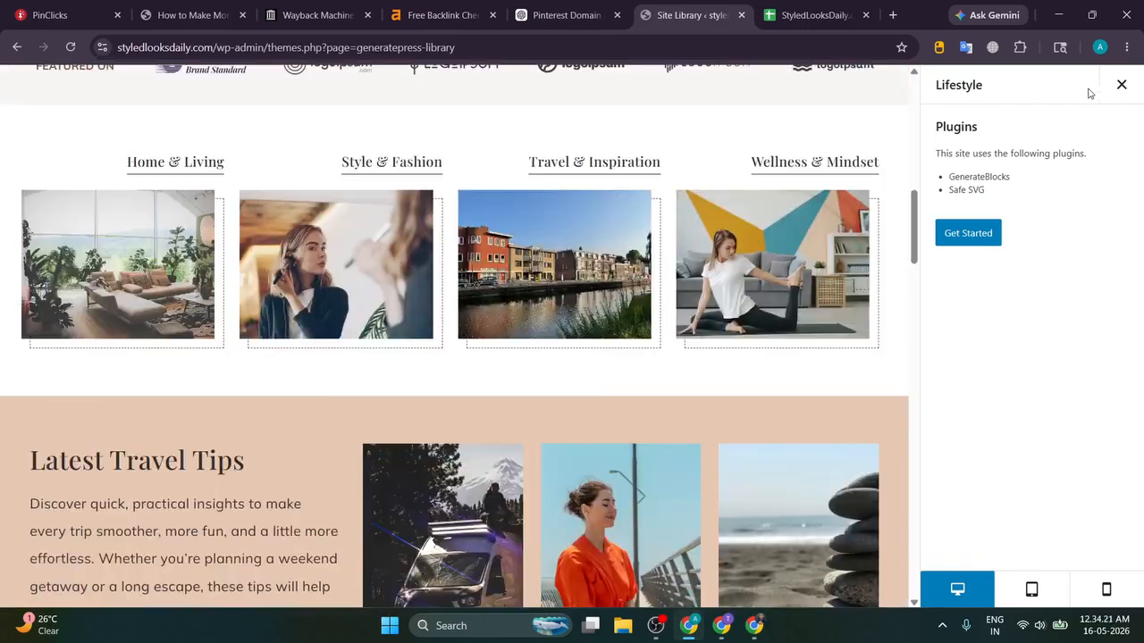
Step: Close the Lifestyle preview and scroll down the Site Library grid of starter sites
left_click(1122, 84)
scroll(149, 291, "down", 10)
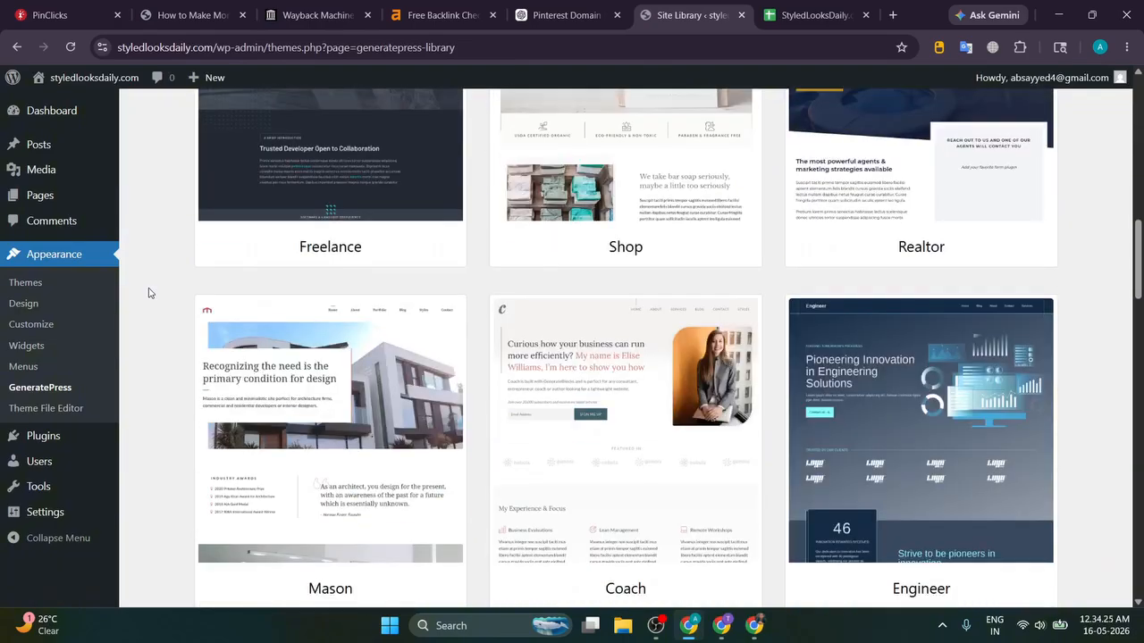
scroll(148, 292, "down", 4)
scroll(150, 292, "down", 8)
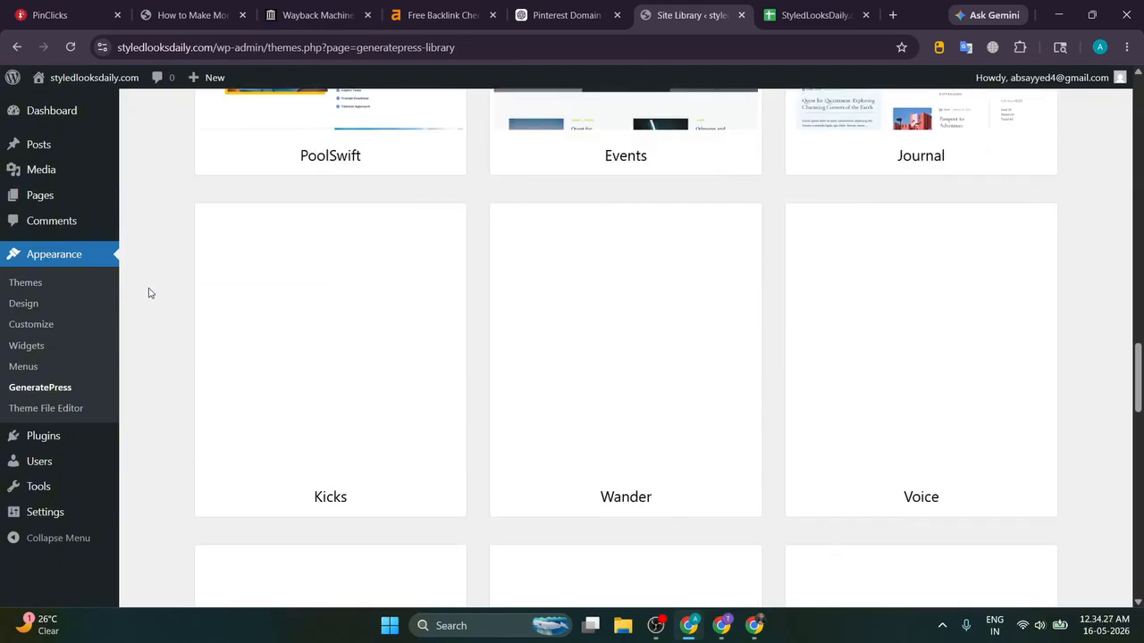
scroll(149, 292, "down", 3)
scroll(149, 292, "up", 3)
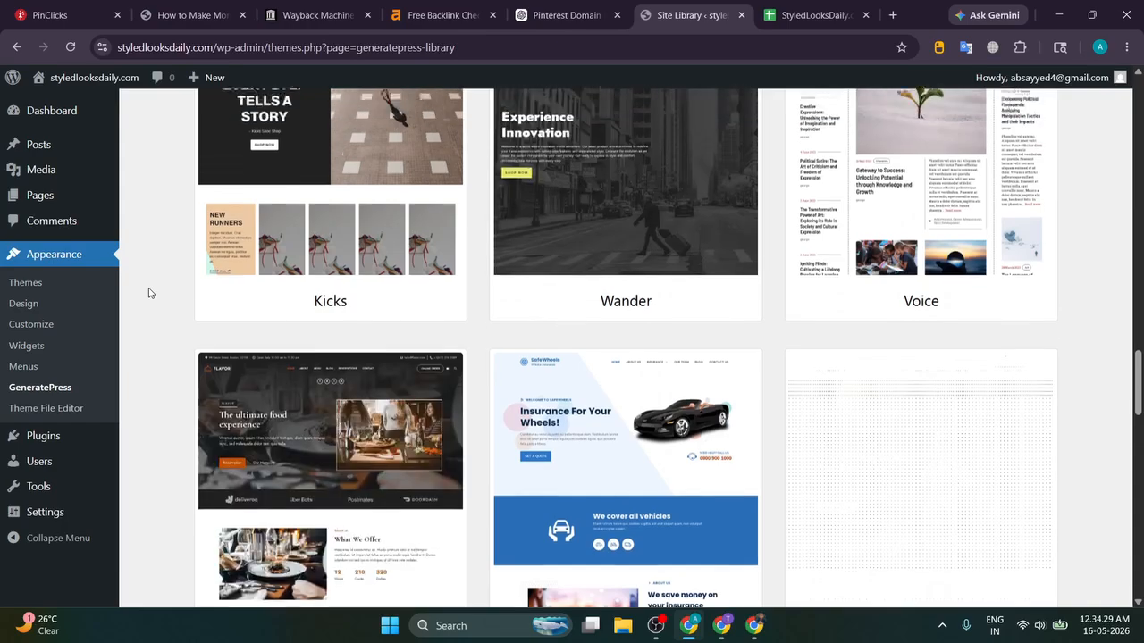
scroll(149, 292, "down", 4)
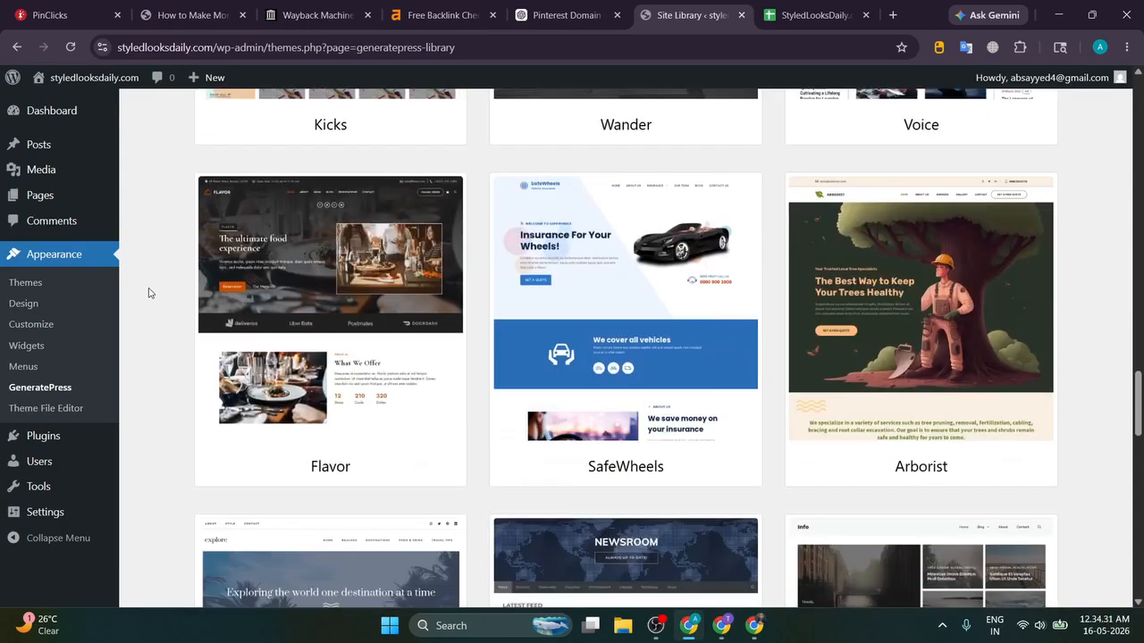
scroll(149, 292, "down", 2)
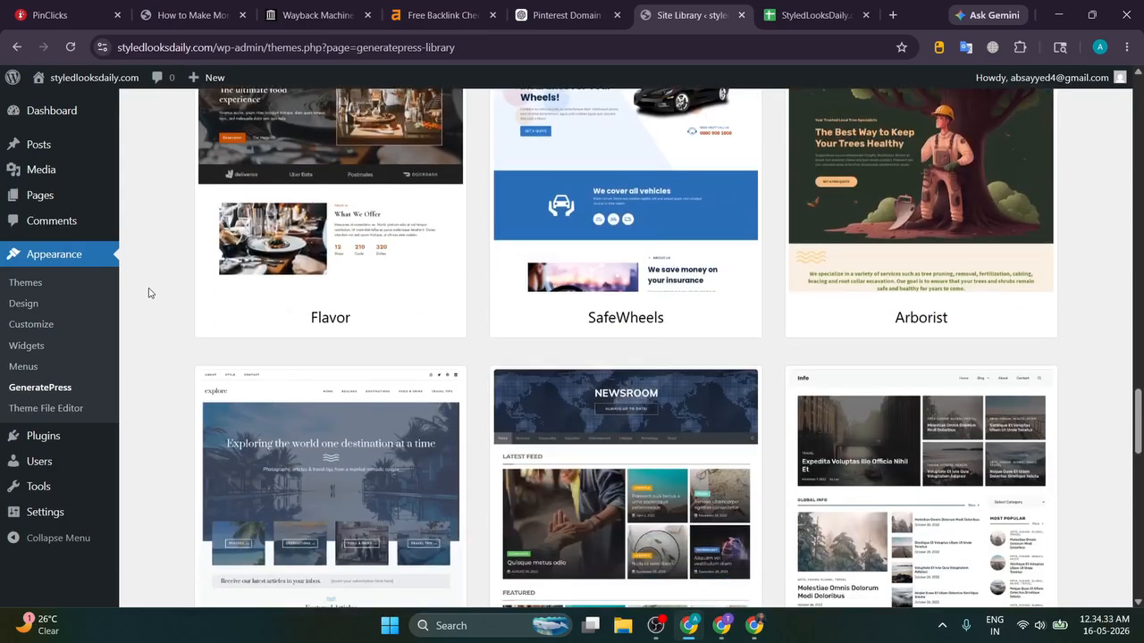
scroll(149, 292, "down", 3)
scroll(150, 292, "down", 3)
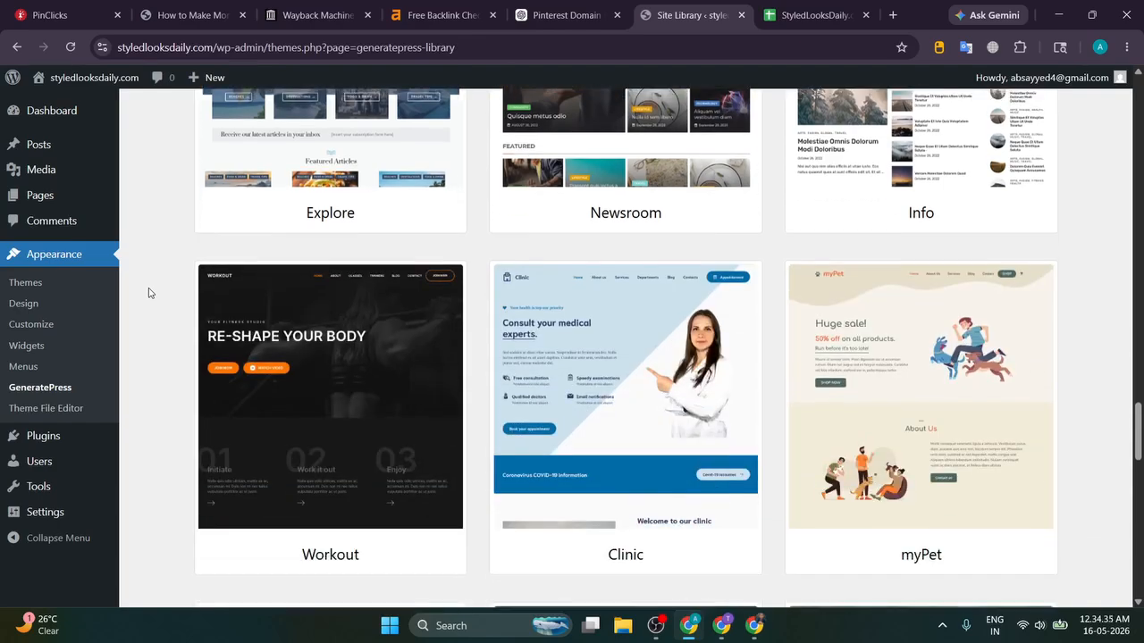
scroll(150, 292, "down", 3)
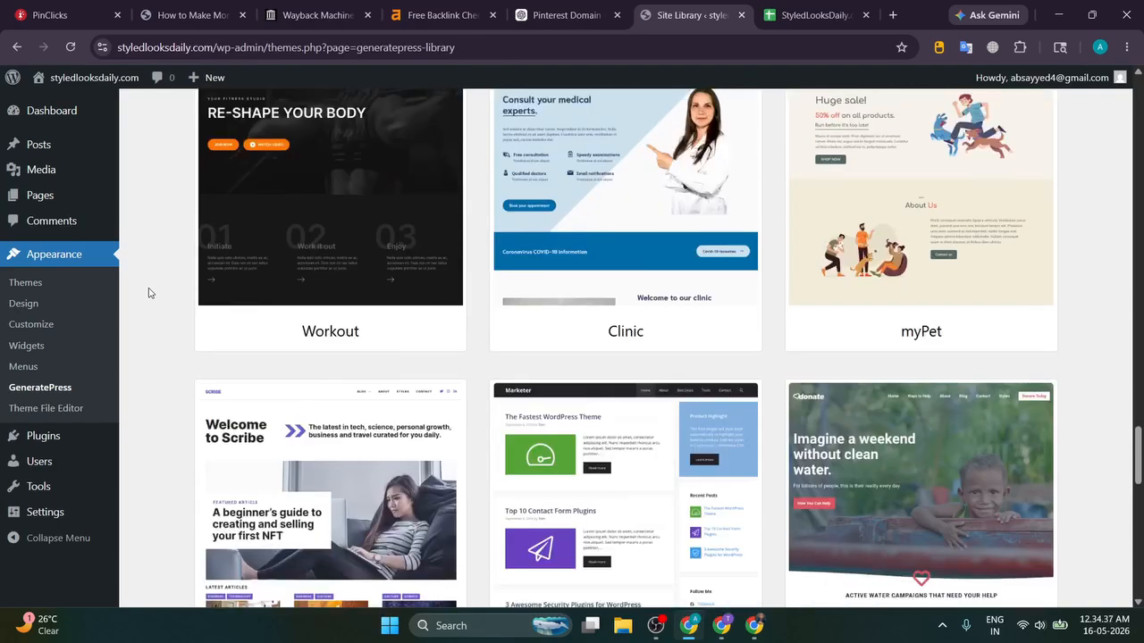
scroll(150, 292, "down", 3)
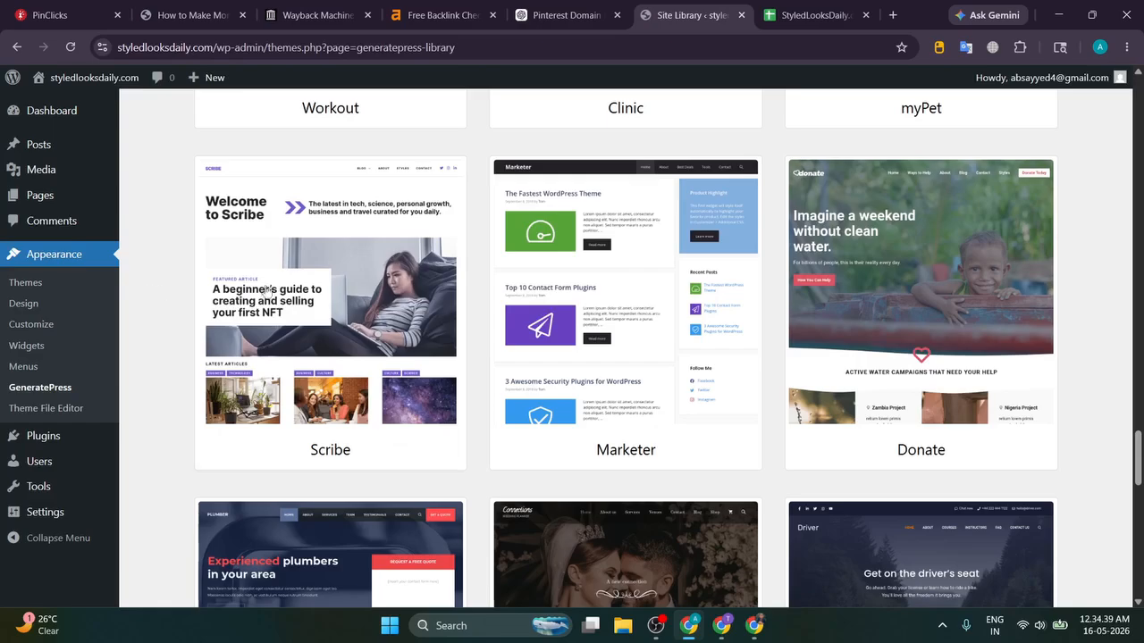
scroll(266, 290, "down", 5)
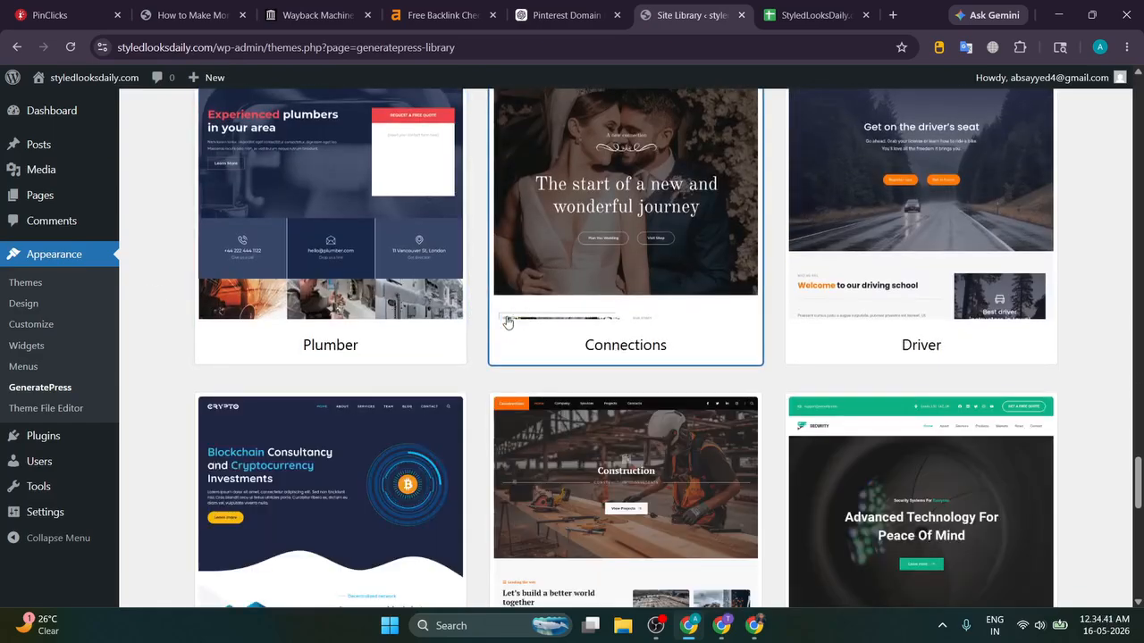
scroll(475, 324, "down", 8)
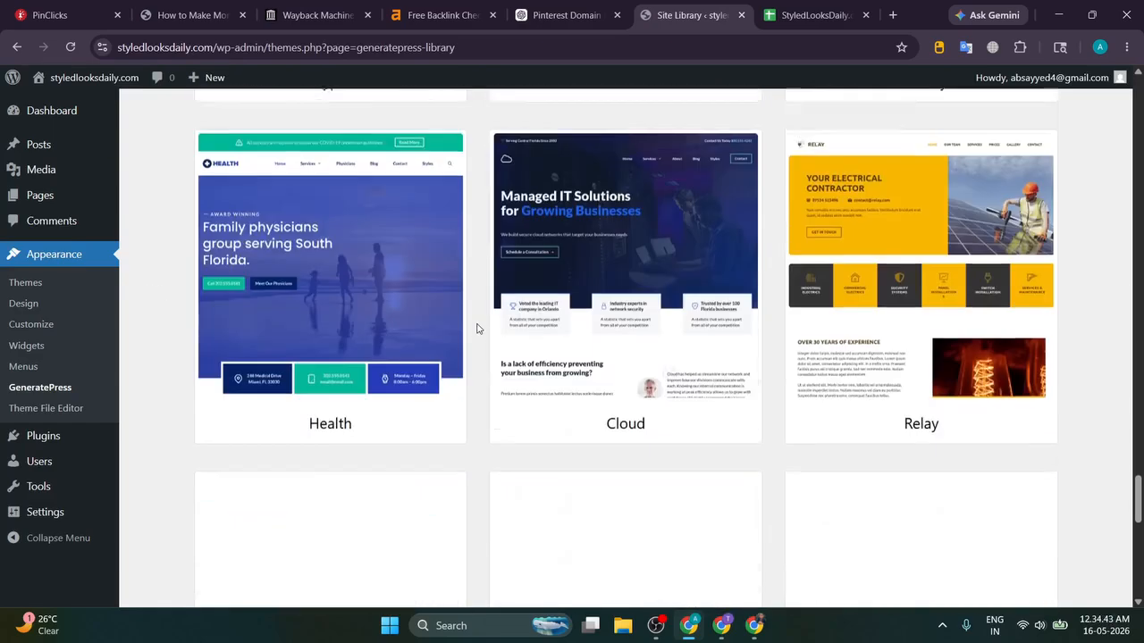
scroll(476, 328, "up", 8)
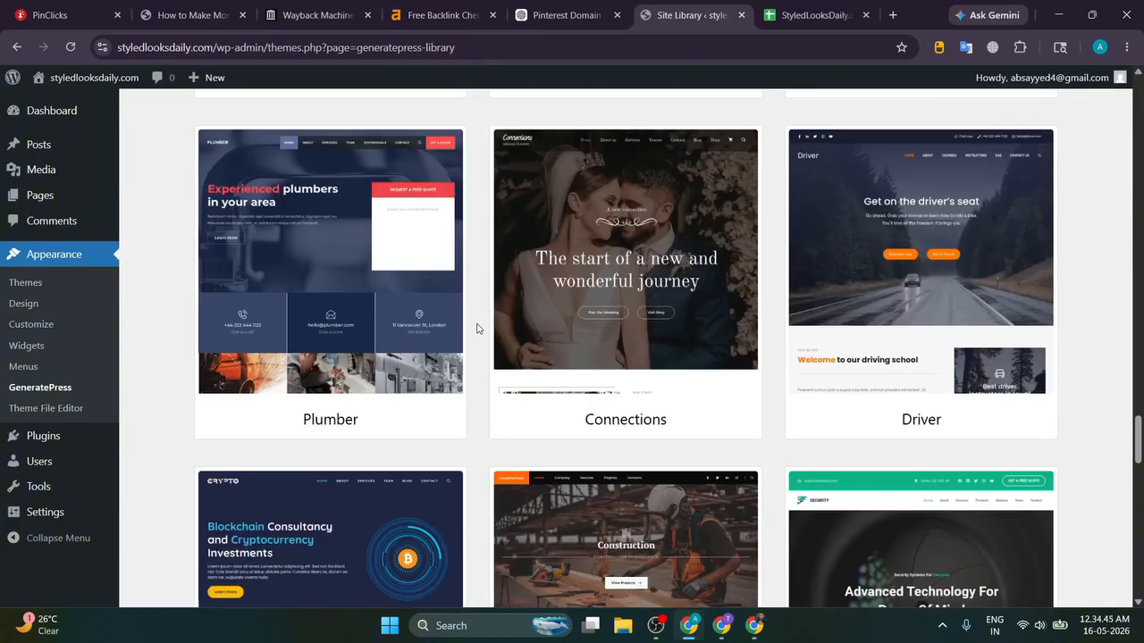
scroll(476, 328, "up", 5)
Step: Preview the Scribe starter site, accept the site-change warning and start its import
left_click(336, 315)
left_click(971, 277)
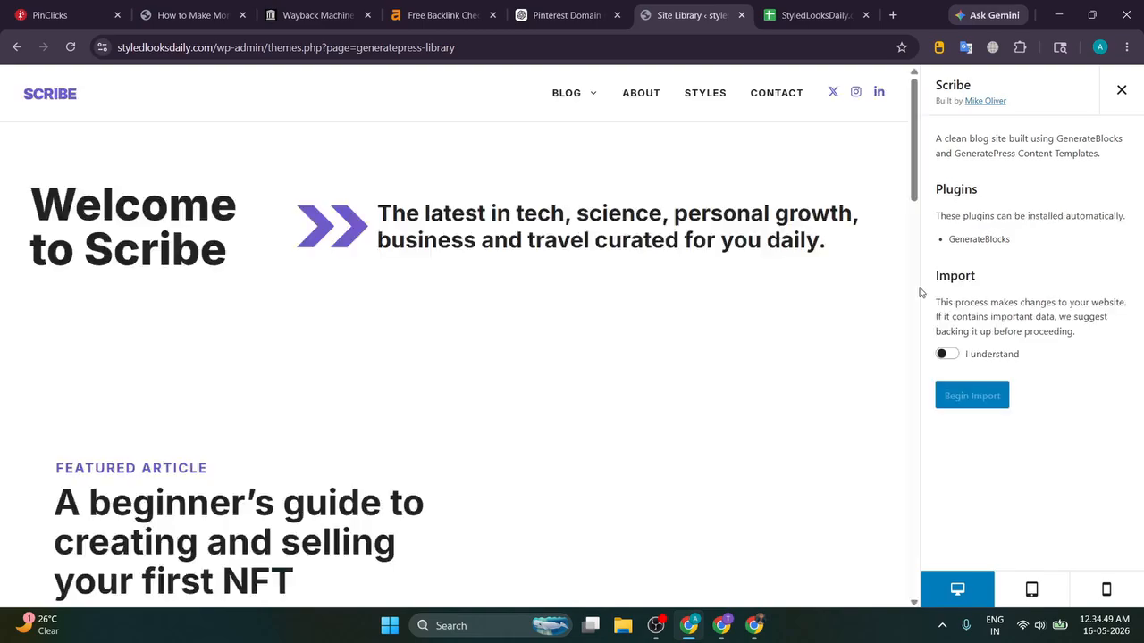
left_click(943, 355)
left_click(969, 395)
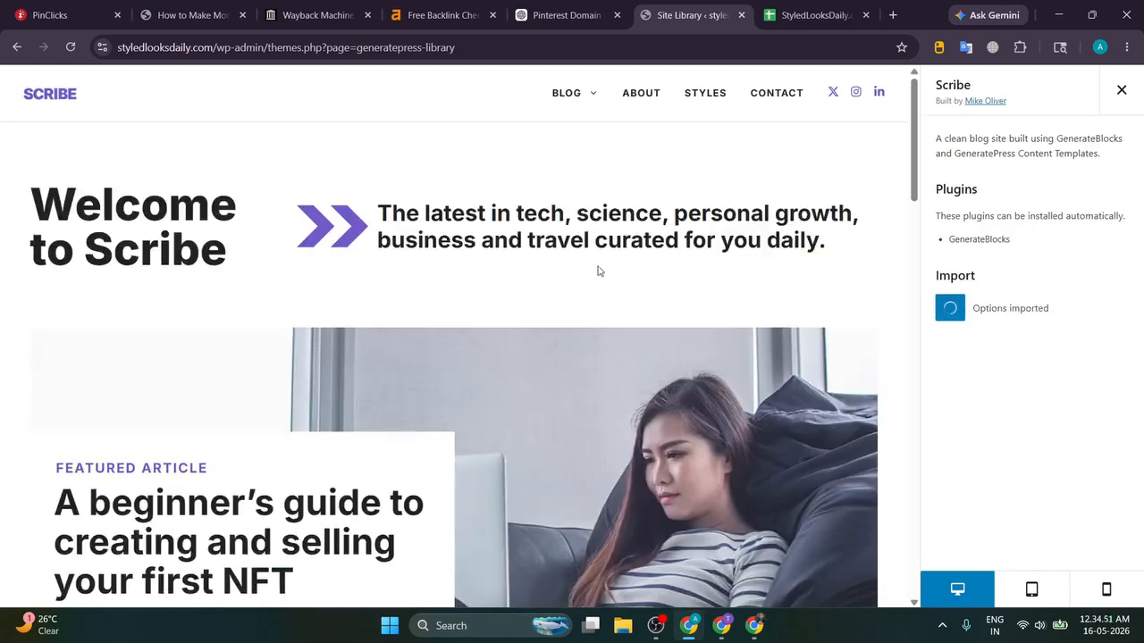
Step: Wait for the Scribe import to complete, then preview the site's home page
scroll(593, 272, "down", 20)
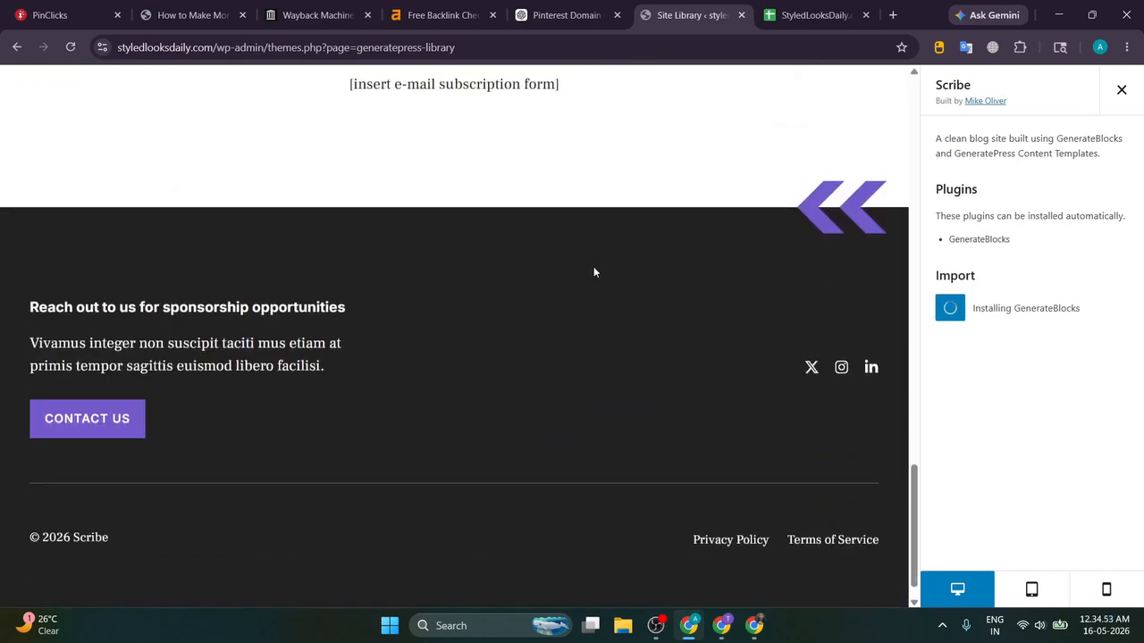
scroll(593, 272, "up", 20)
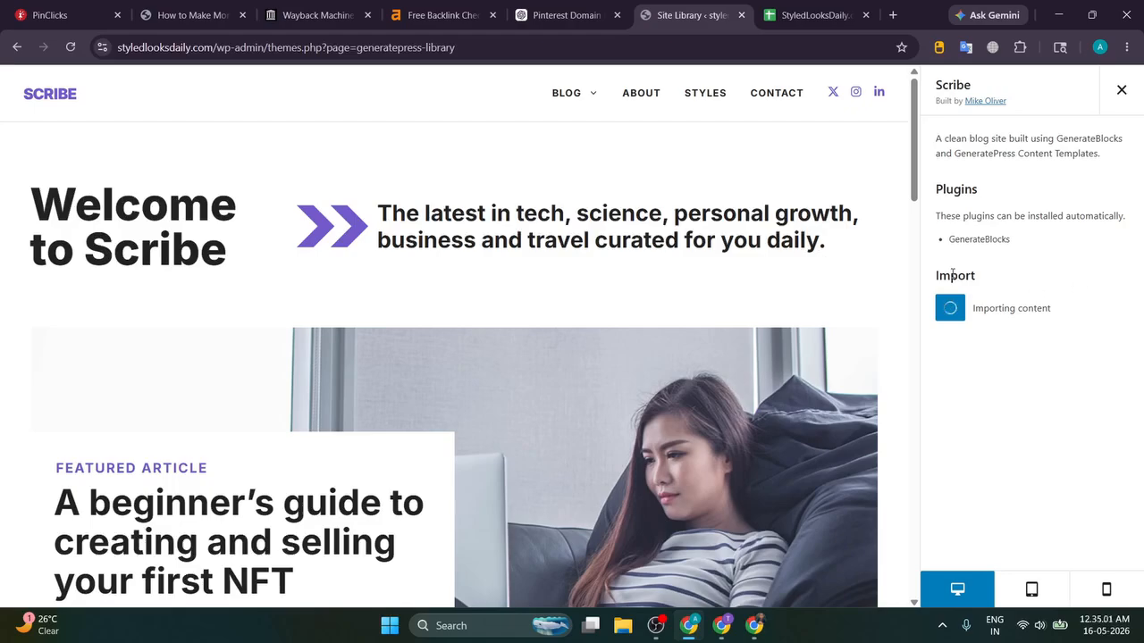
scroll(520, 253, "down", 15)
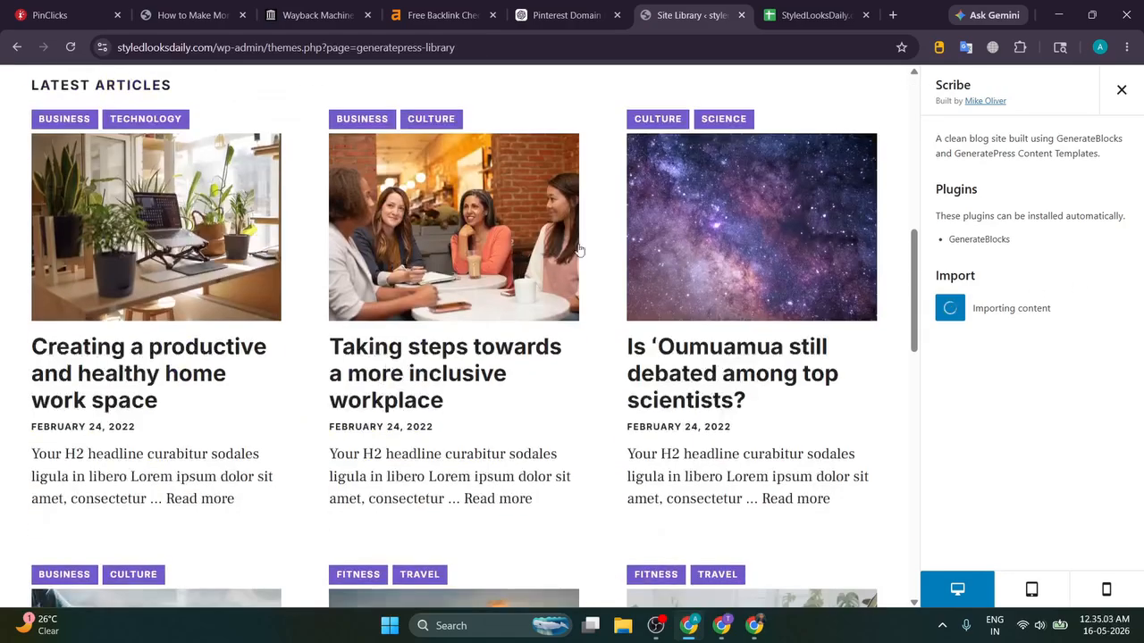
scroll(594, 250, "down", 4)
scroll(593, 250, "up", 4)
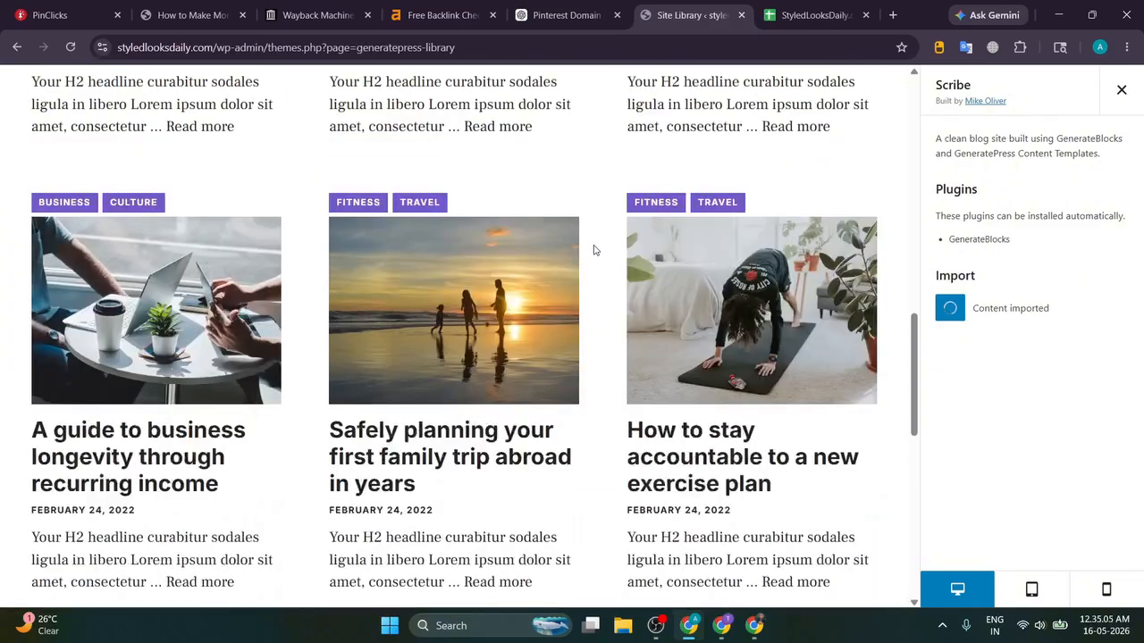
scroll(593, 250, "down", 6)
scroll(594, 251, "down", 2)
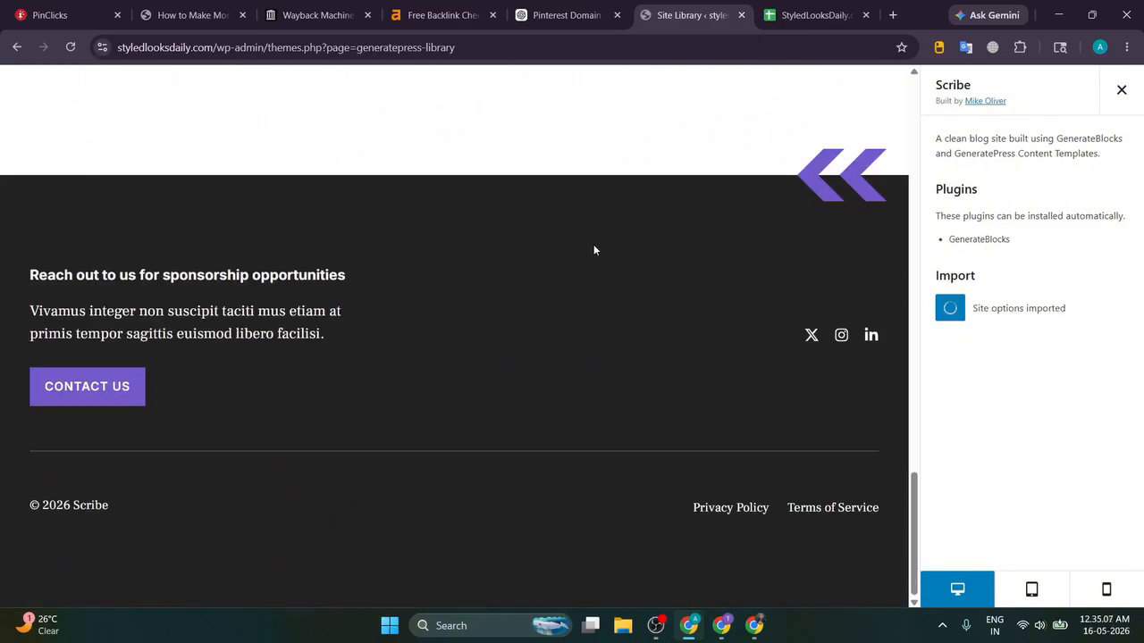
scroll(593, 251, "up", 20)
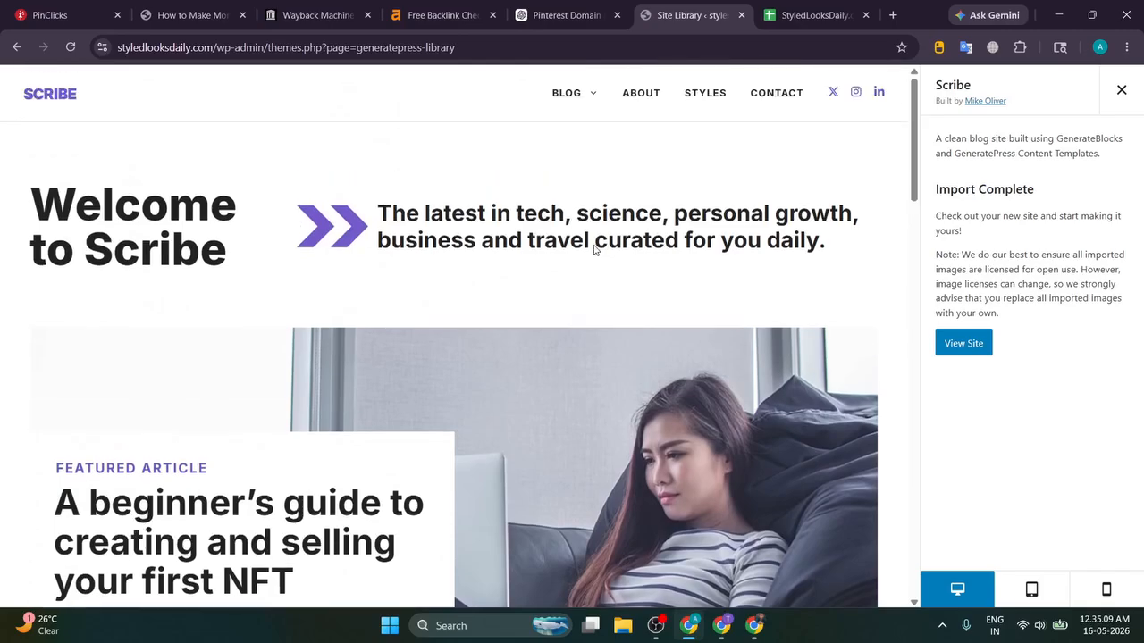
mouse_move(572, 117)
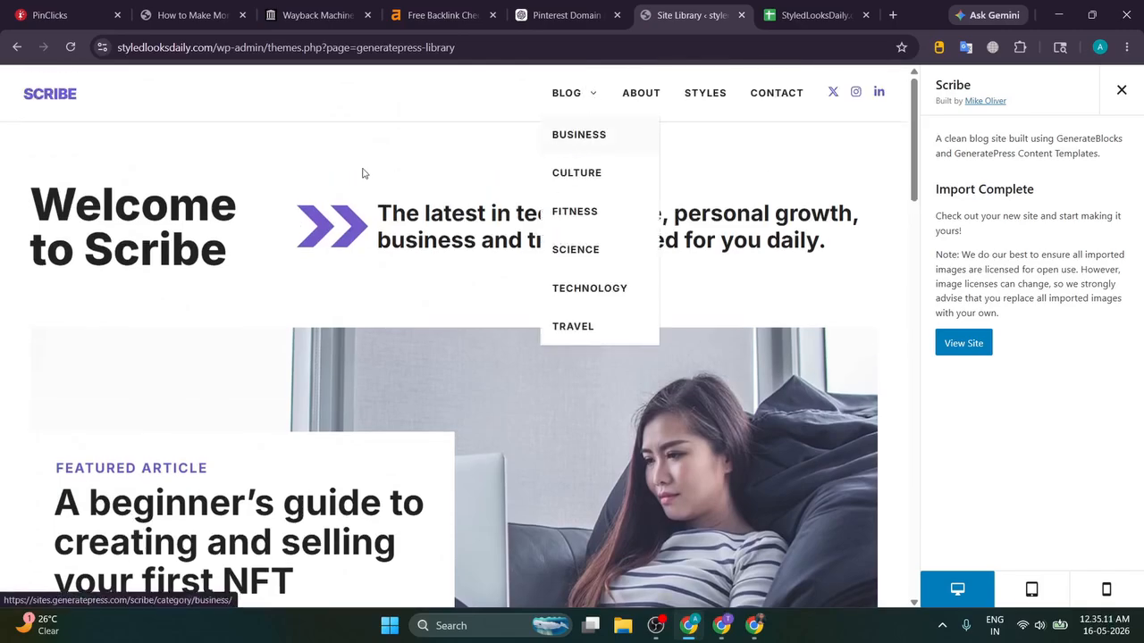
scroll(477, 150, "down", 10)
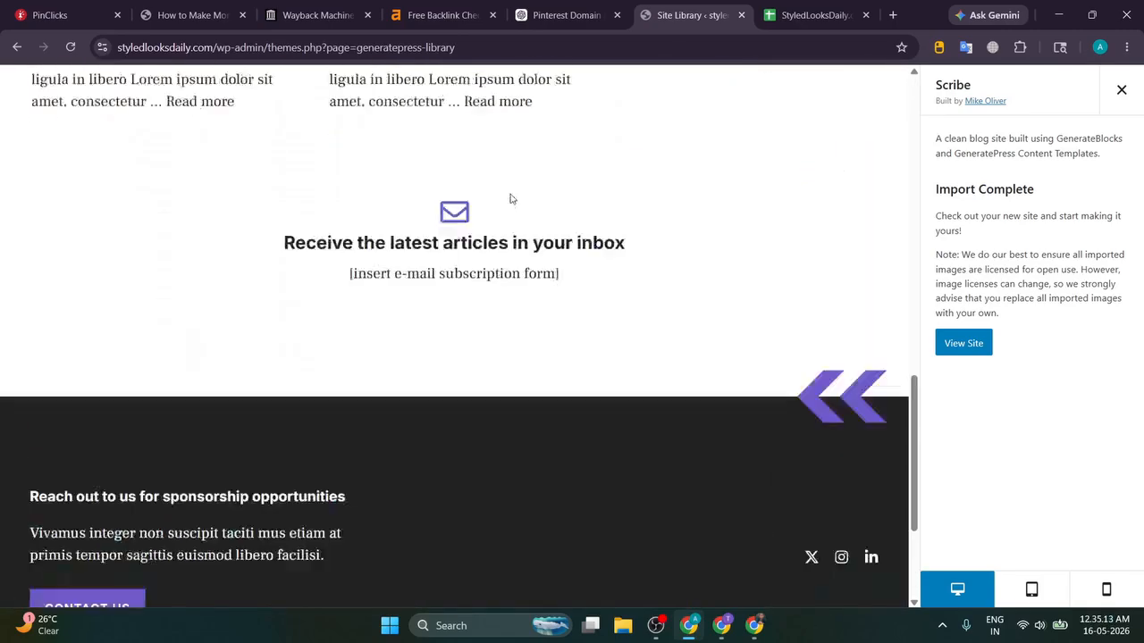
scroll(511, 198, "up", 10)
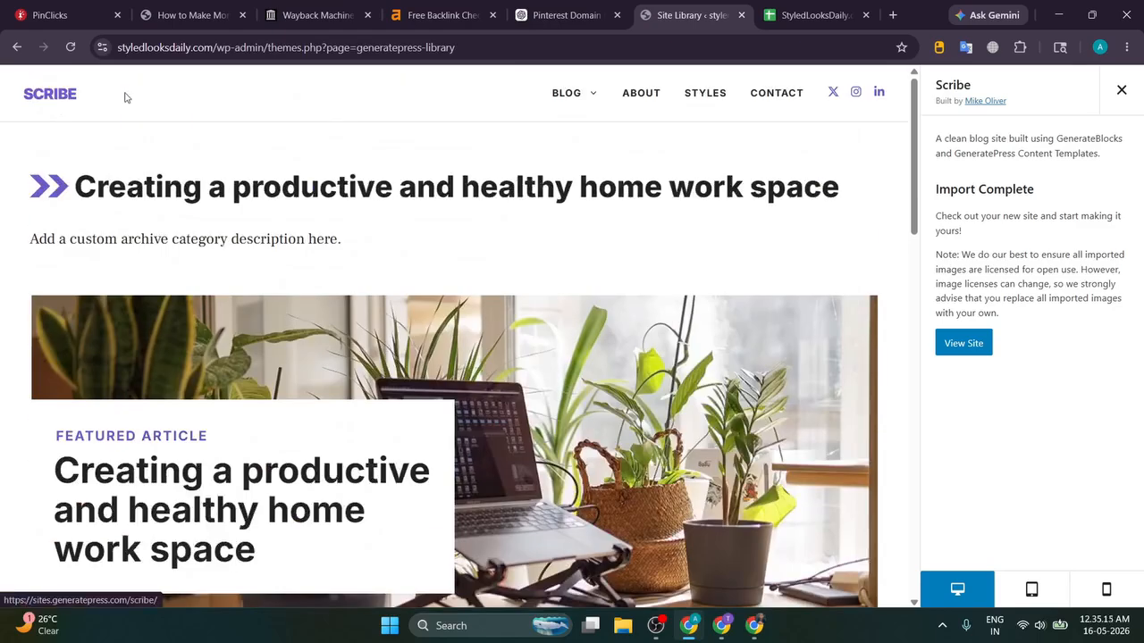
left_click(125, 98)
Step: View the live site, then load its /wp-admin/ address to reach the Dashboard
left_click(967, 346)
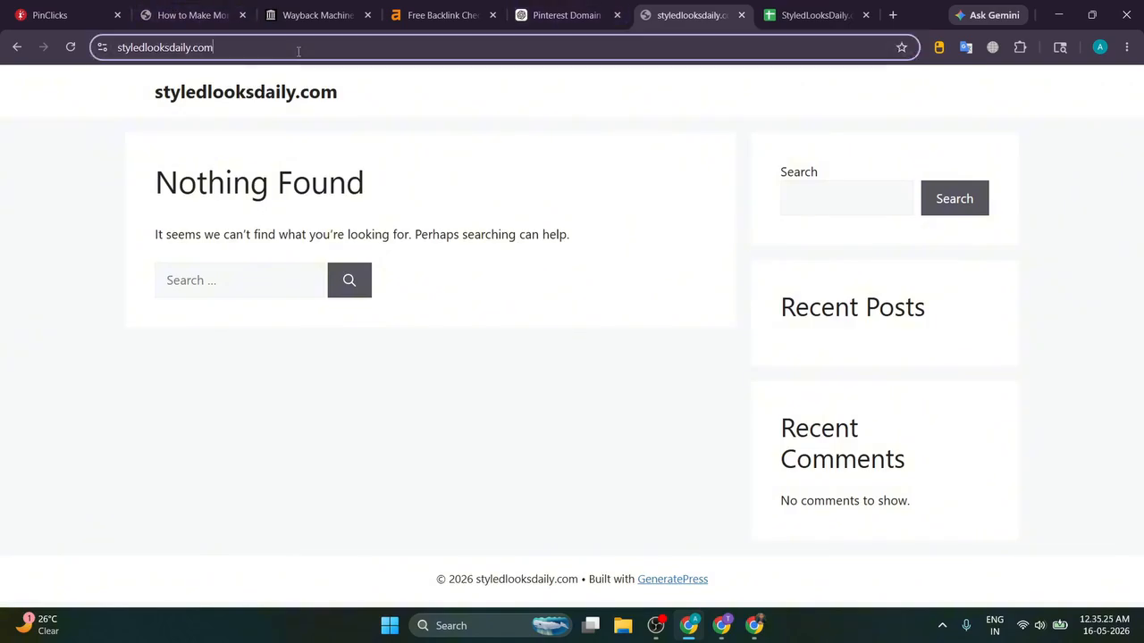
left_click(354, 49)
type("/wp0")
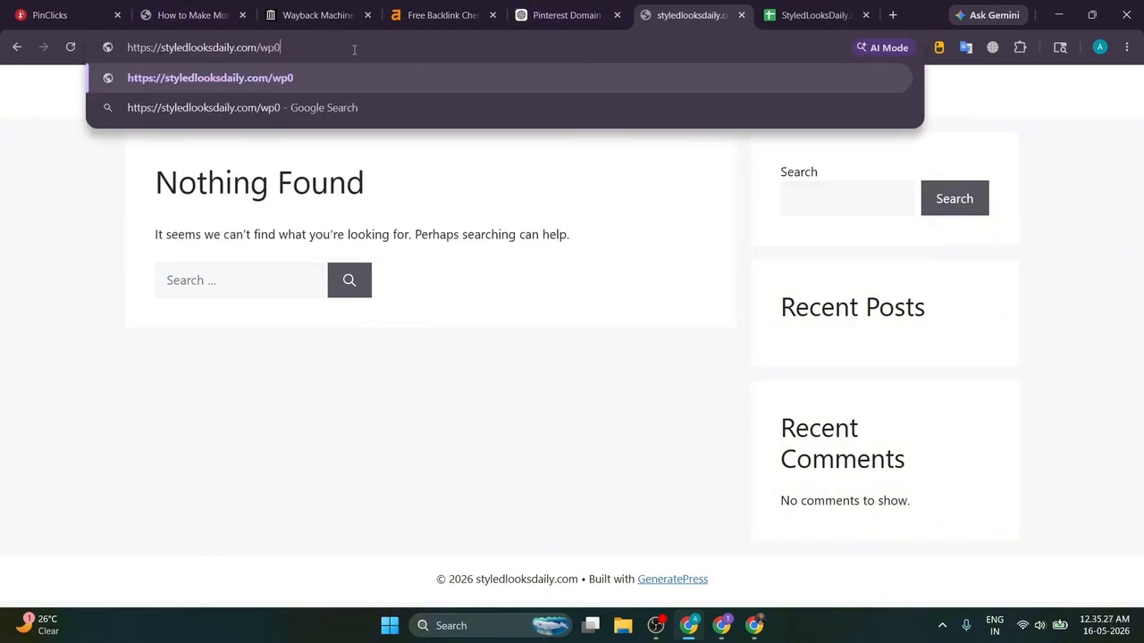
key("BackSpace")
type("-admin")
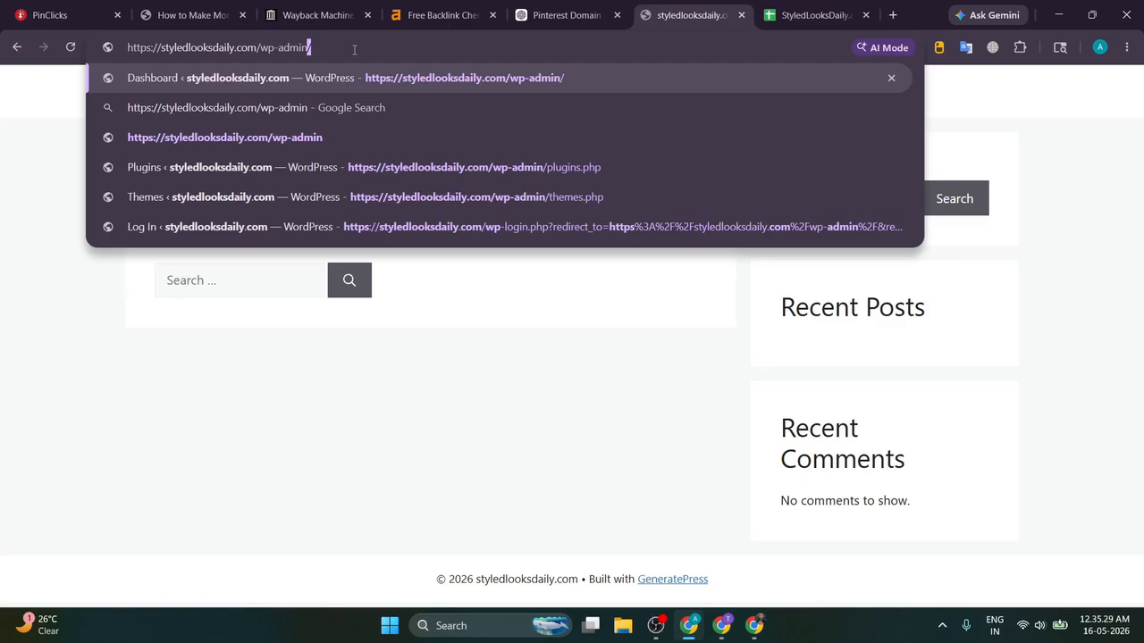
type("/")
key("Return")
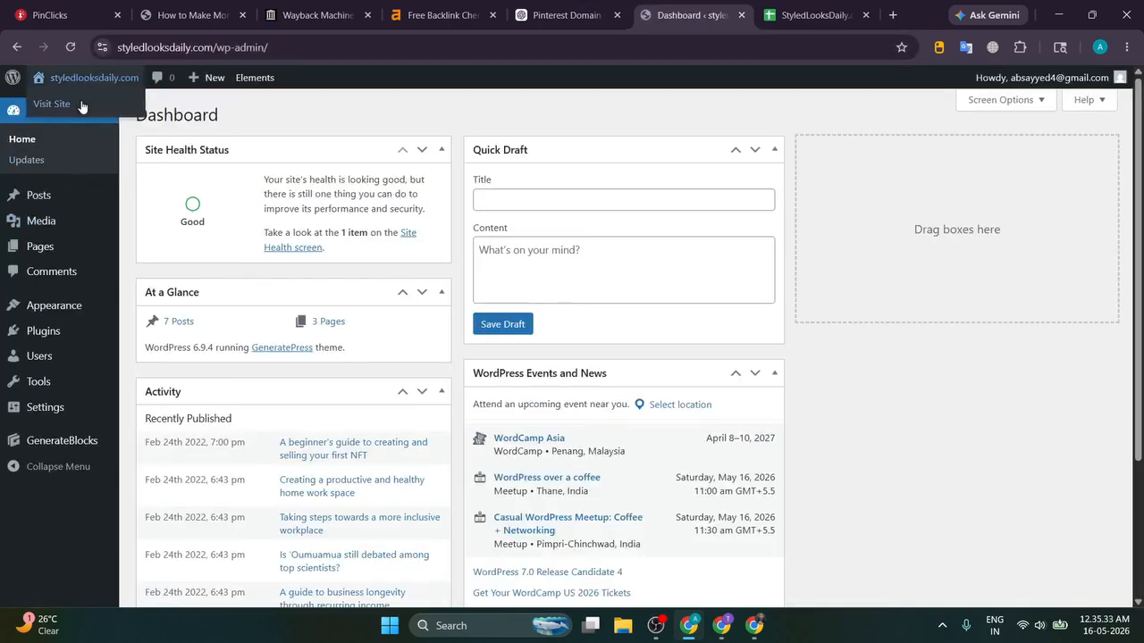
Step: Open the live site in a new tab, then check Appearance > Themes for GeneratePress
left_click(82, 106, "ctrl")
left_click(710, 14)
left_click(607, 14)
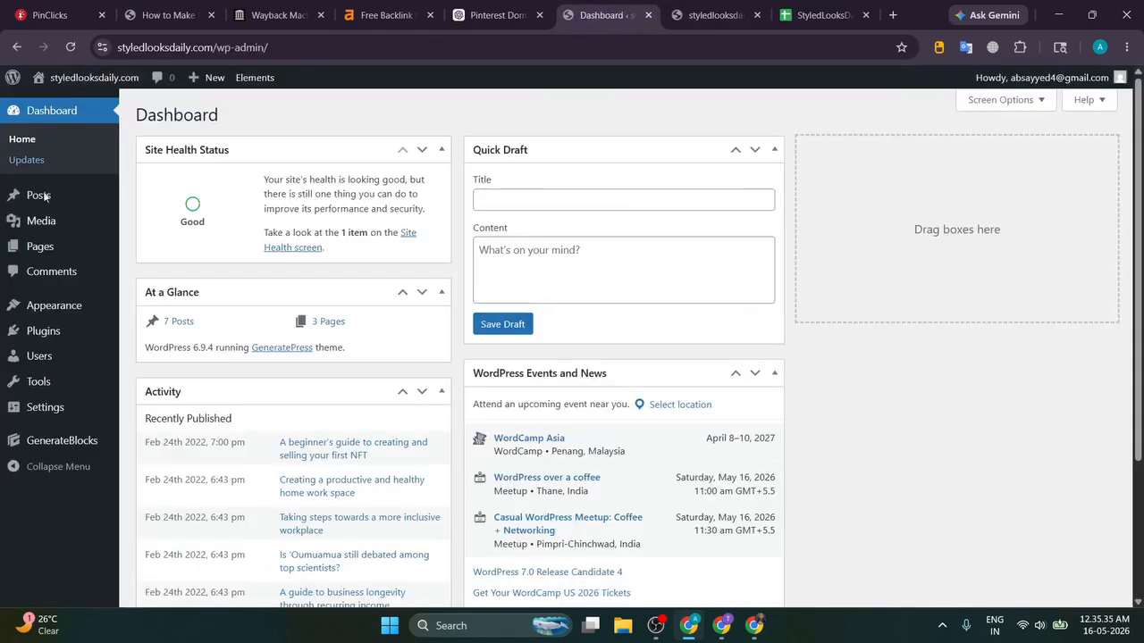
mouse_move(54, 305)
left_click(161, 306)
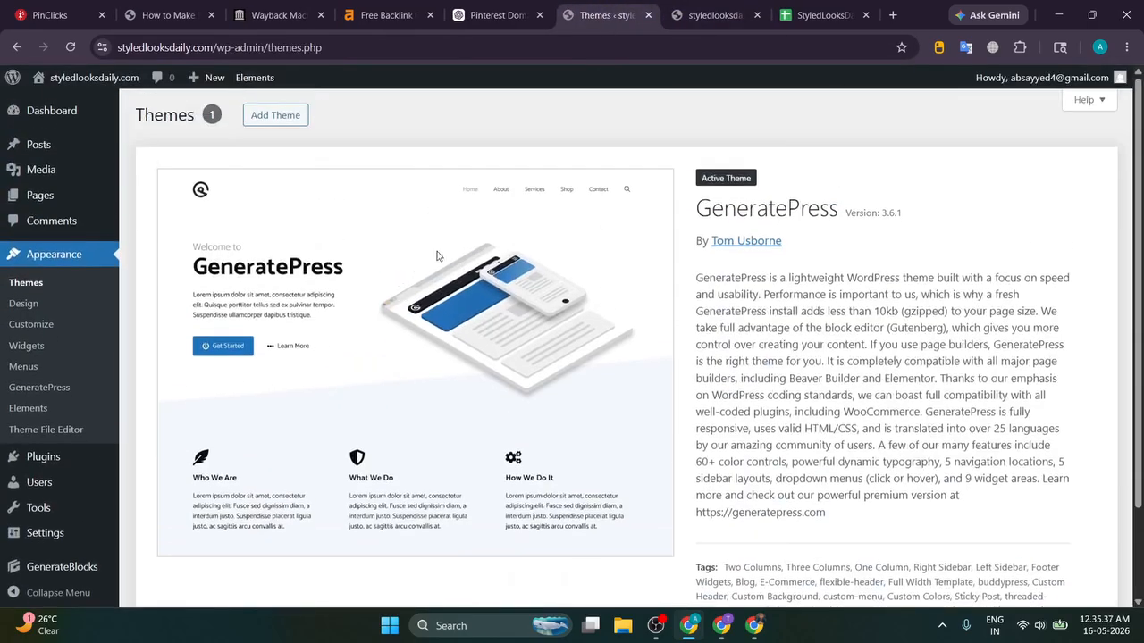
Step: Open All Posts and view the first sample post, the NFT article
mouse_move(45, 144)
left_click(152, 149, "ctrl")
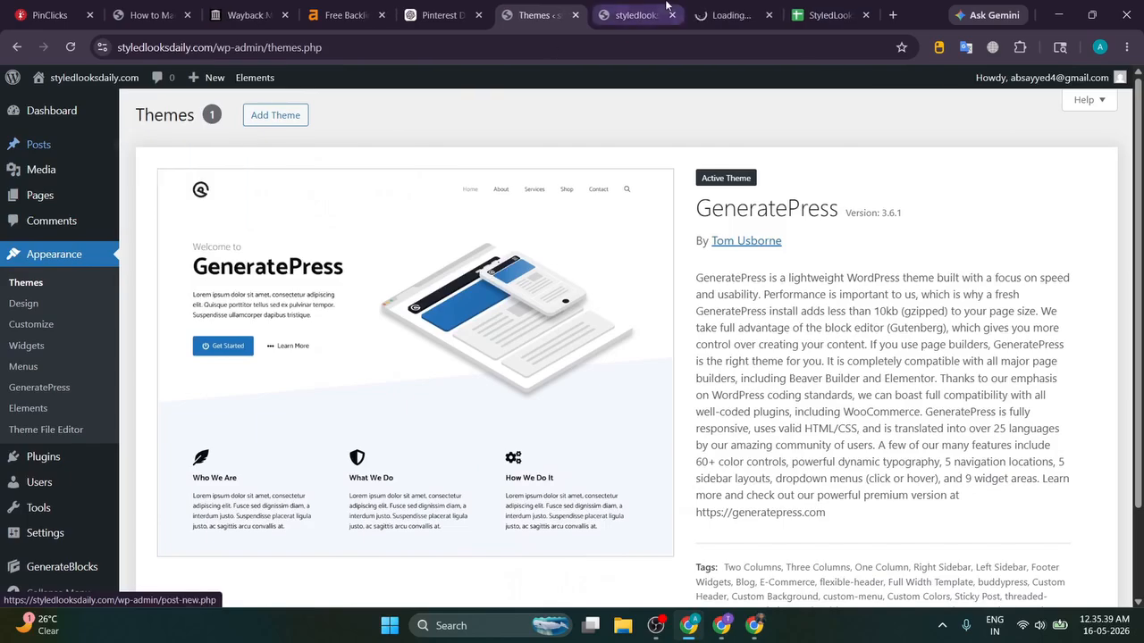
left_click(708, 7)
left_click(282, 255, "ctrl")
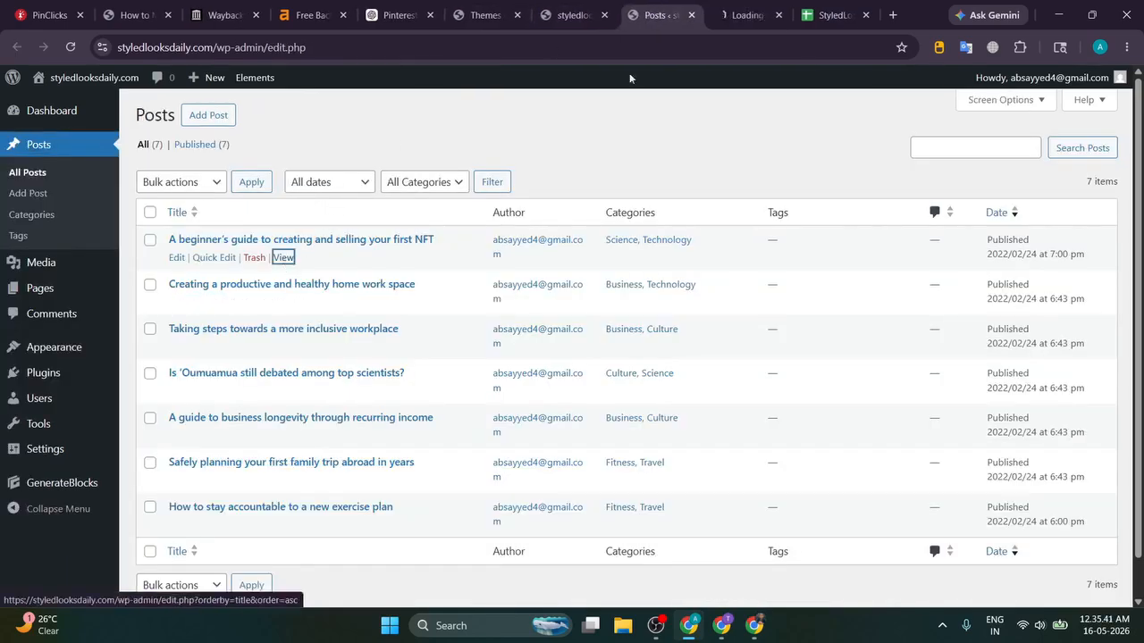
left_click(719, 14)
left_click(691, 14)
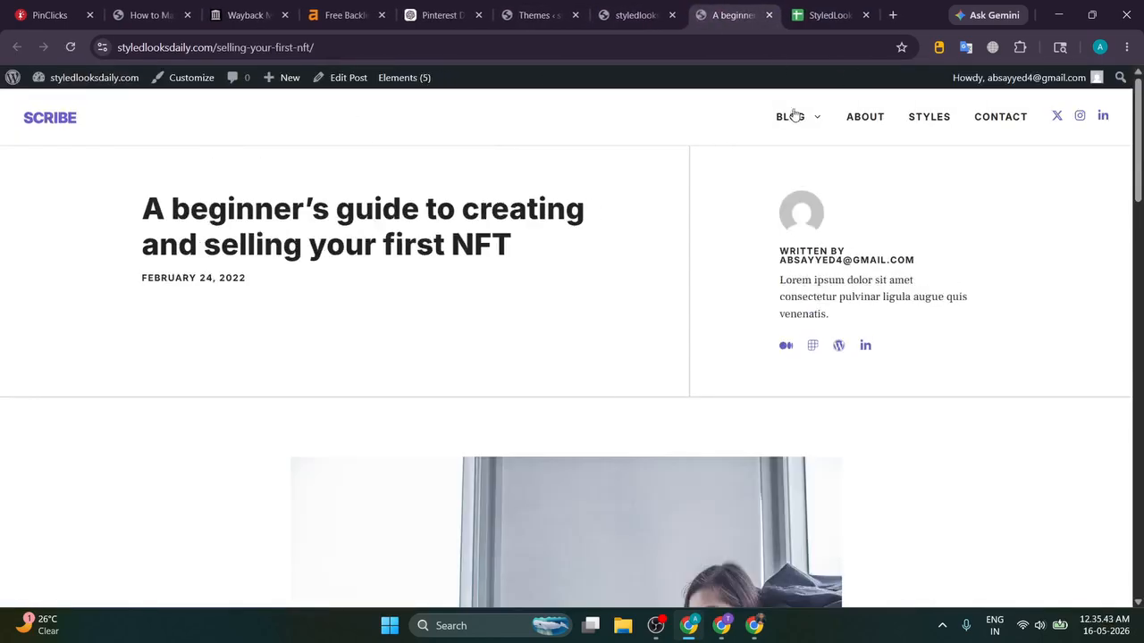
Step: Look over the site's About page, then return to the home page
left_click(876, 126)
scroll(551, 265, "down", 15)
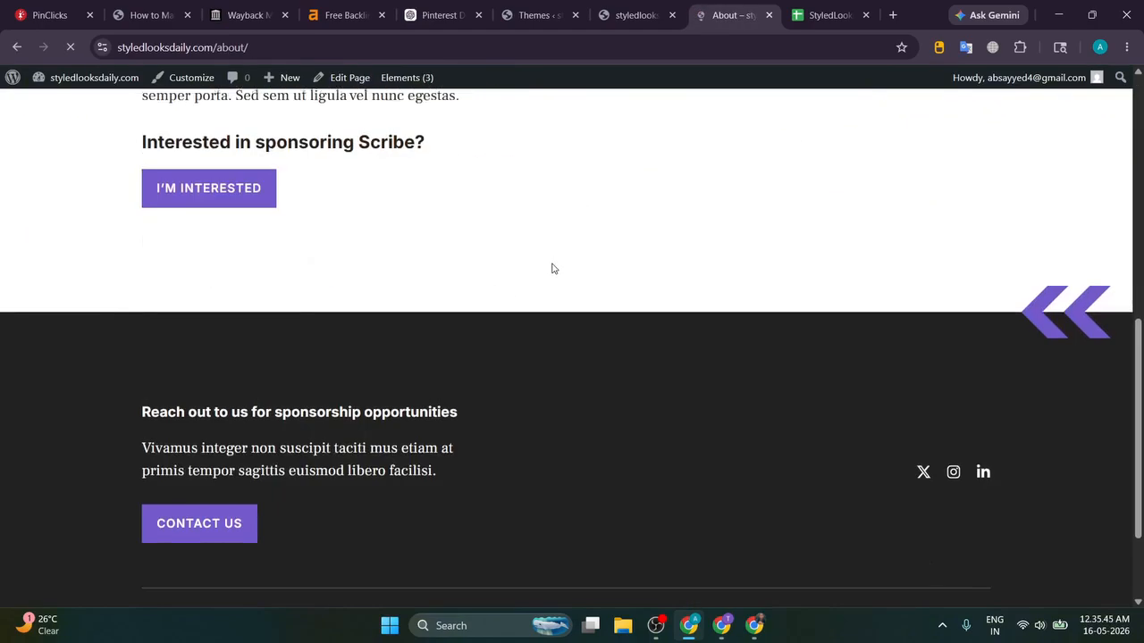
scroll(551, 266, "up", 15)
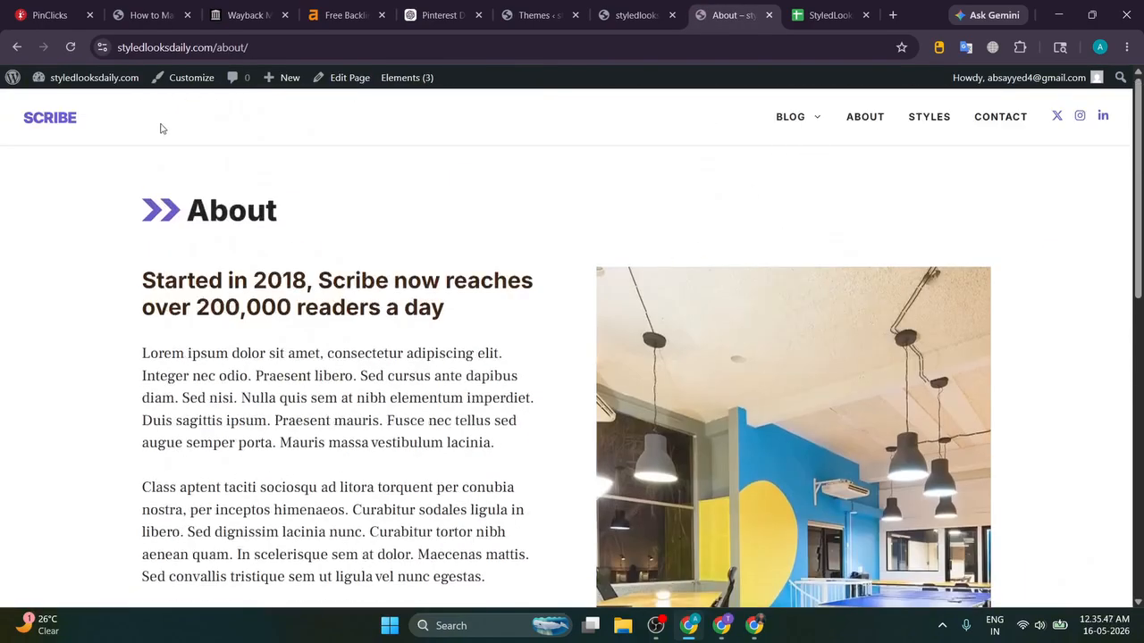
left_click(66, 122)
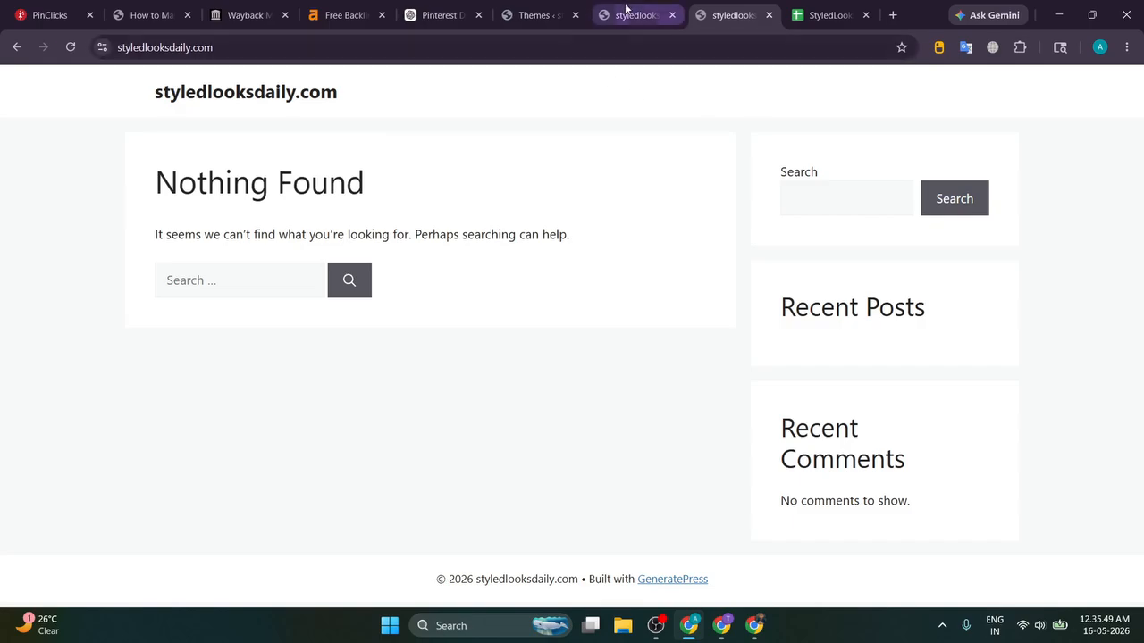
Step: Pause the OBS screen recording and return to the browser
left_click(657, 628)
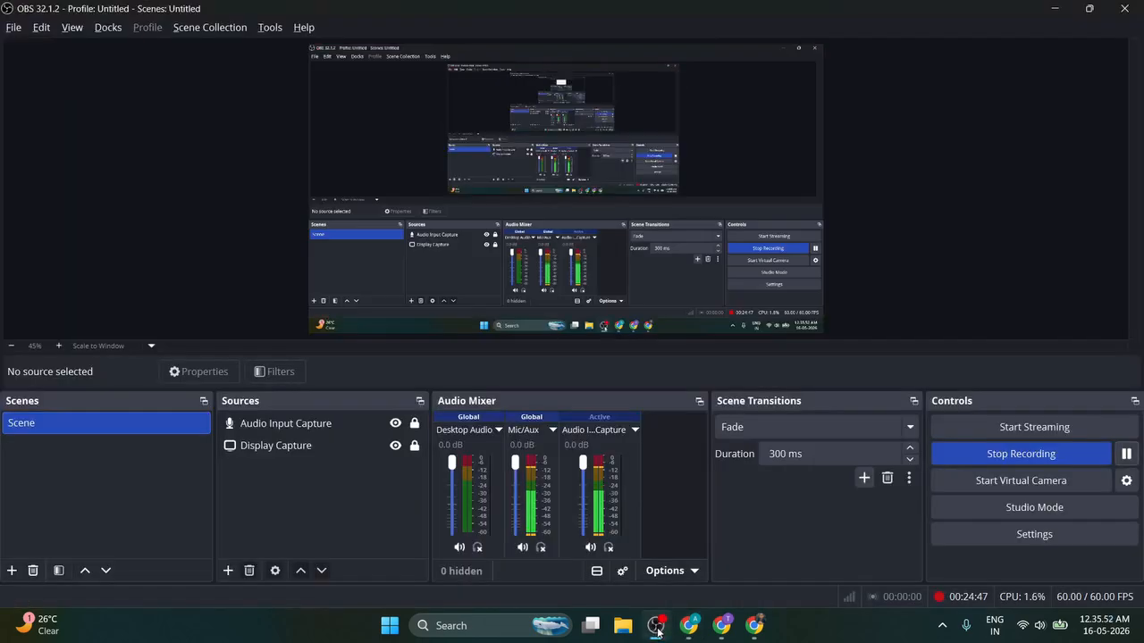
left_click(1125, 456)
left_click(1125, 455)
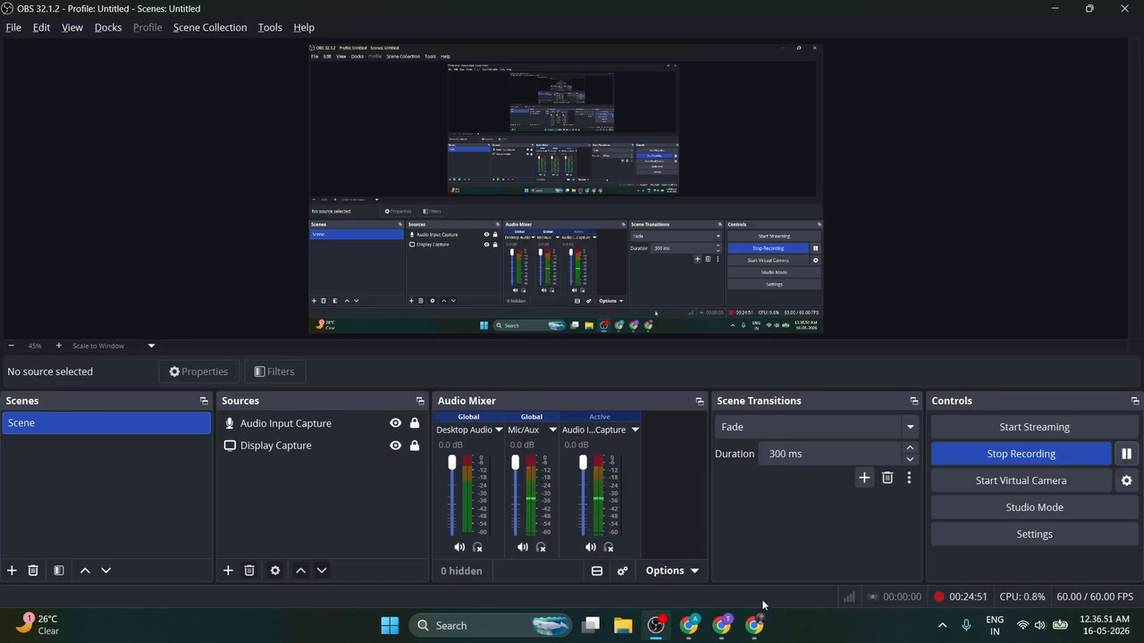
left_click(690, 626)
Step: Scroll the home page to check the Scribe design, then go to the Plugins tab
scroll(669, 270, "up", 1)
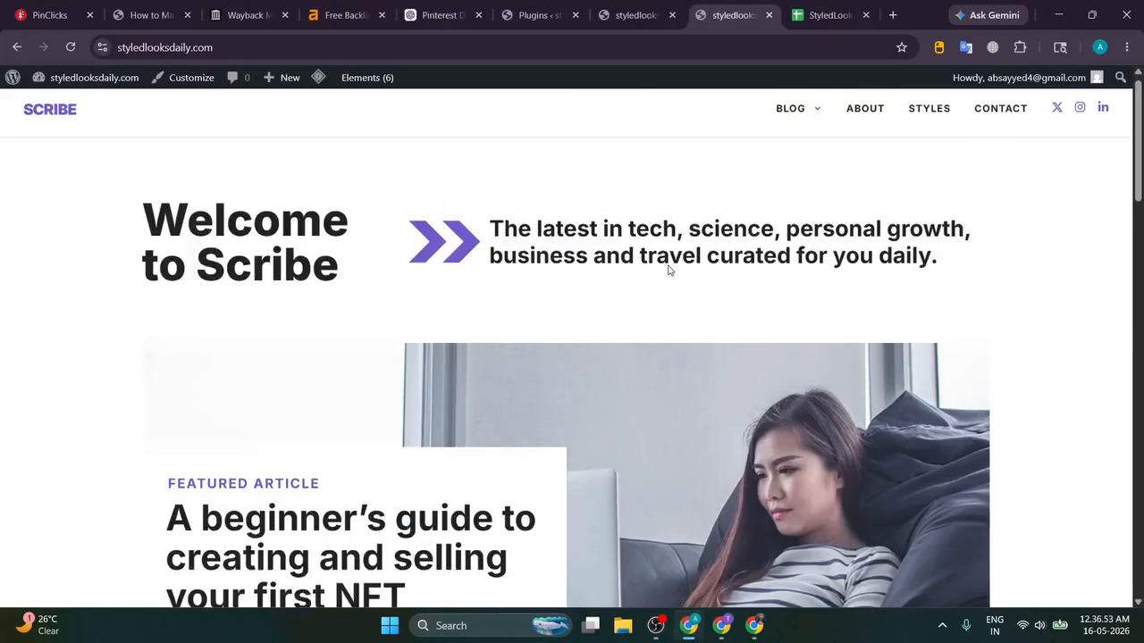
scroll(679, 261, "down", 20)
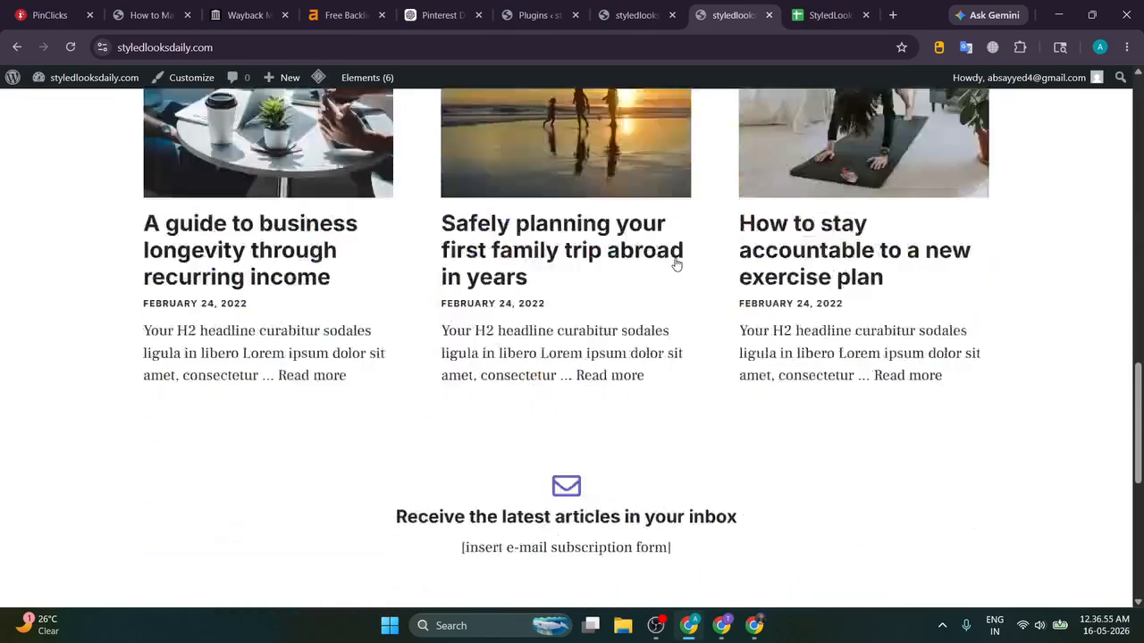
scroll(694, 256, "up", 12)
scroll(700, 258, "up", 9)
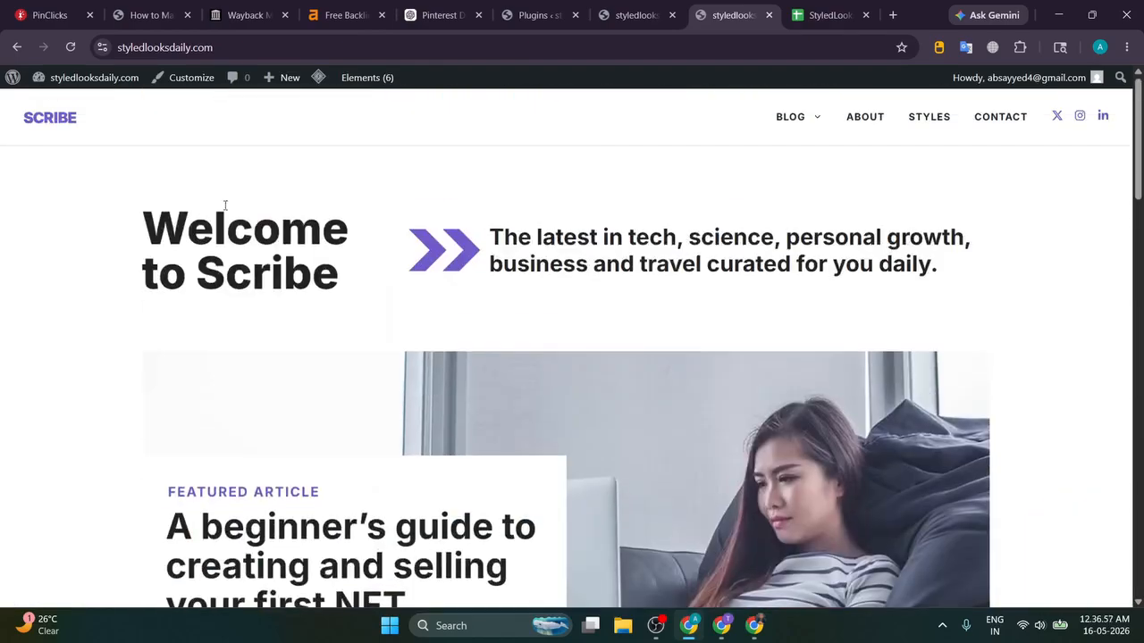
left_click_drag(128, 252, 930, 297)
left_click(930, 296)
scroll(929, 298, "down", 10)
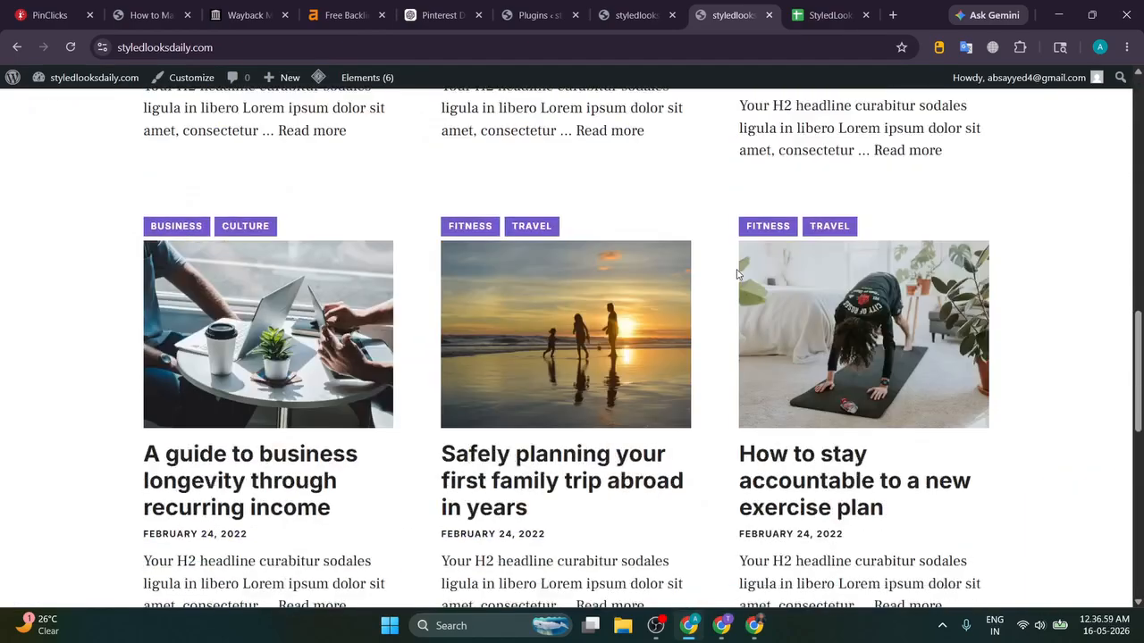
left_click(615, 8)
left_click(555, 11)
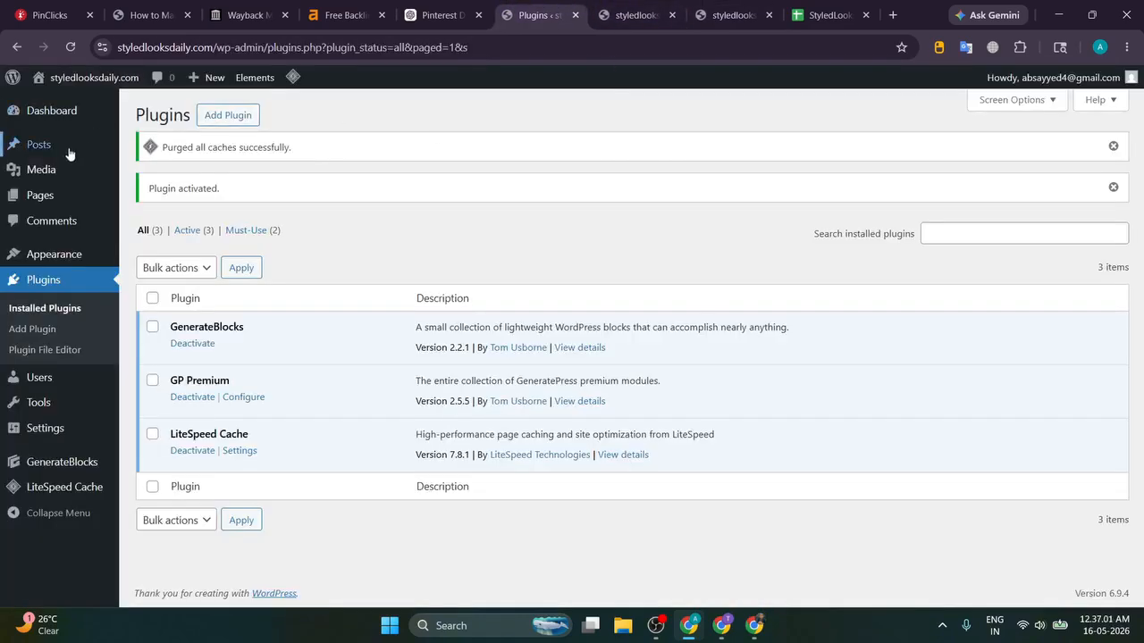
Step: Move all seven sample posts to the Trash and open the Trash view
mouse_move(69, 150)
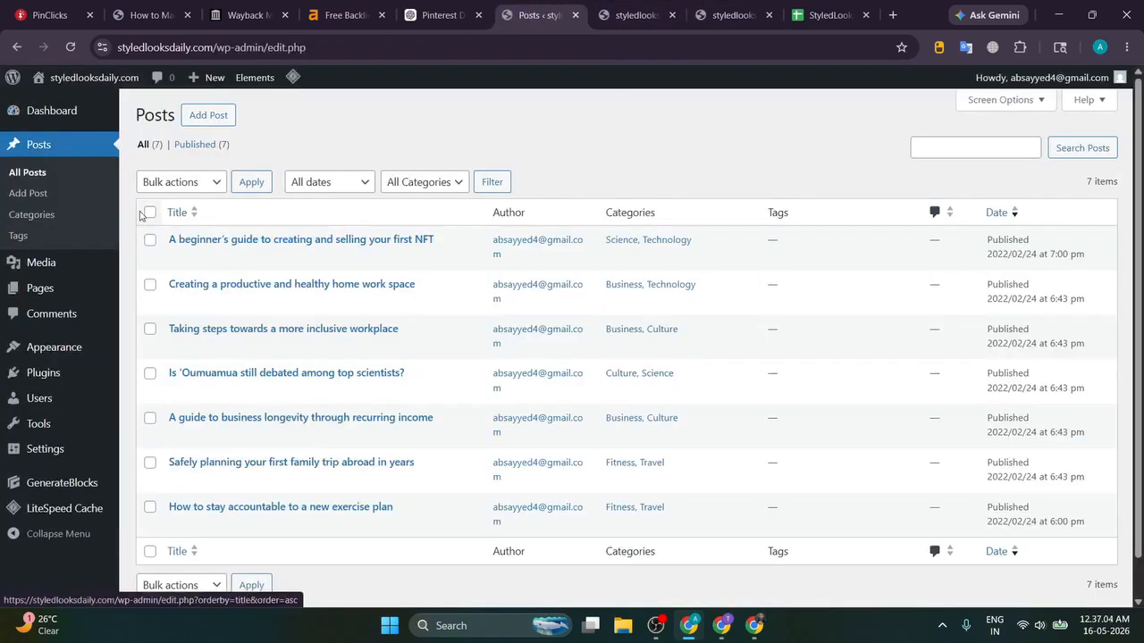
left_click(149, 212)
left_click(179, 181)
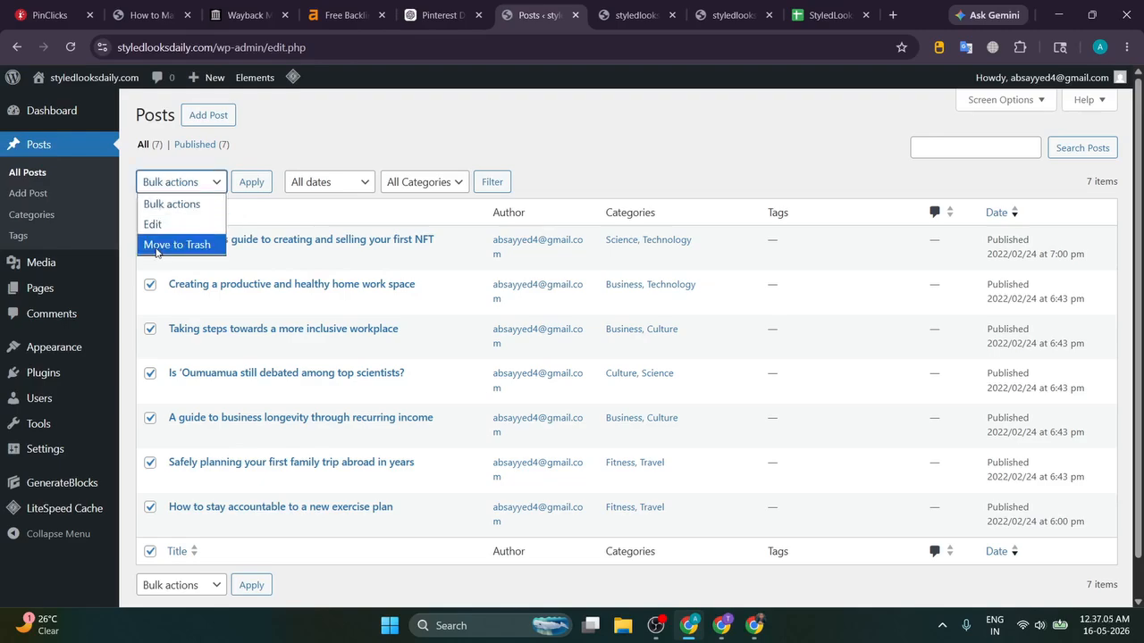
left_click(179, 243)
left_click(251, 182)
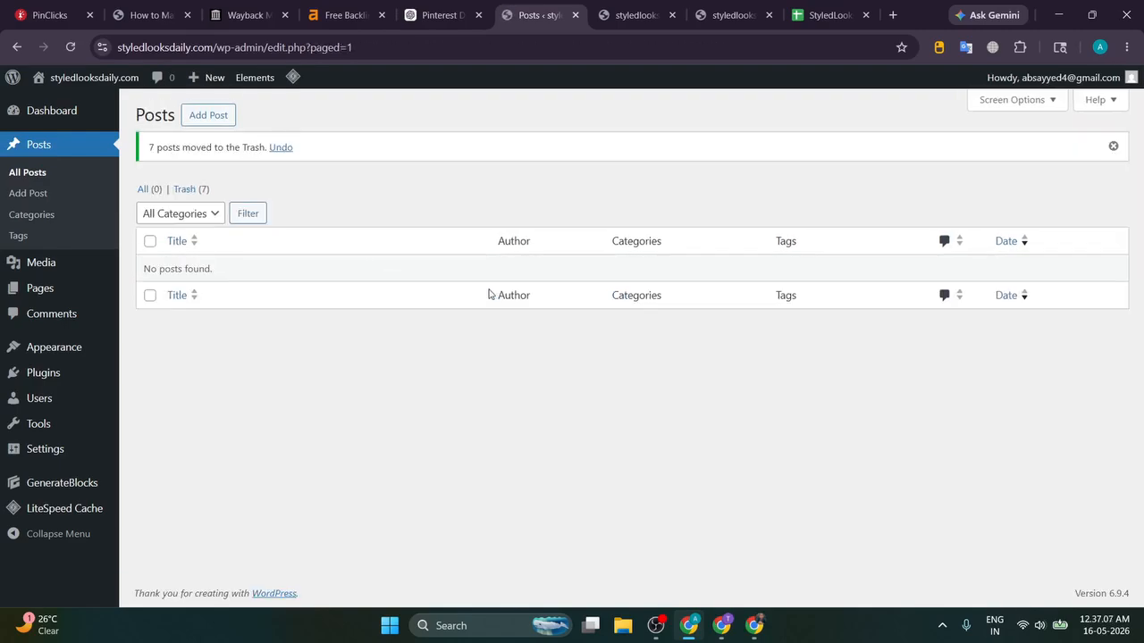
triple_click(185, 189)
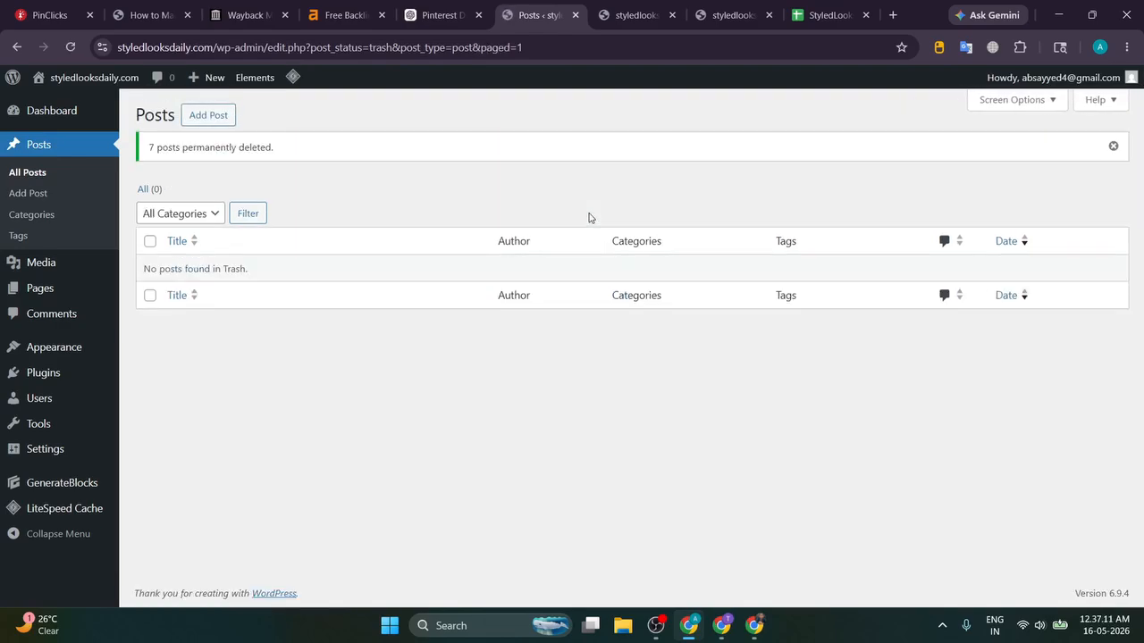
Step: Permanently delete seven sample images from the Media Library, keeping the office photo
mouse_move(23, 260)
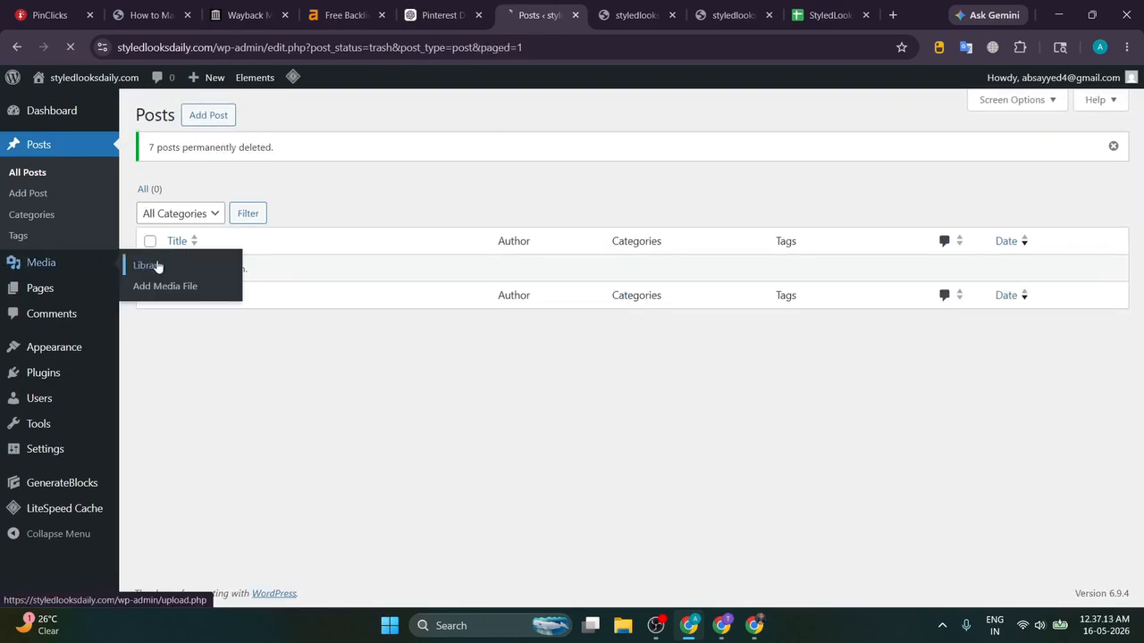
left_click(437, 160)
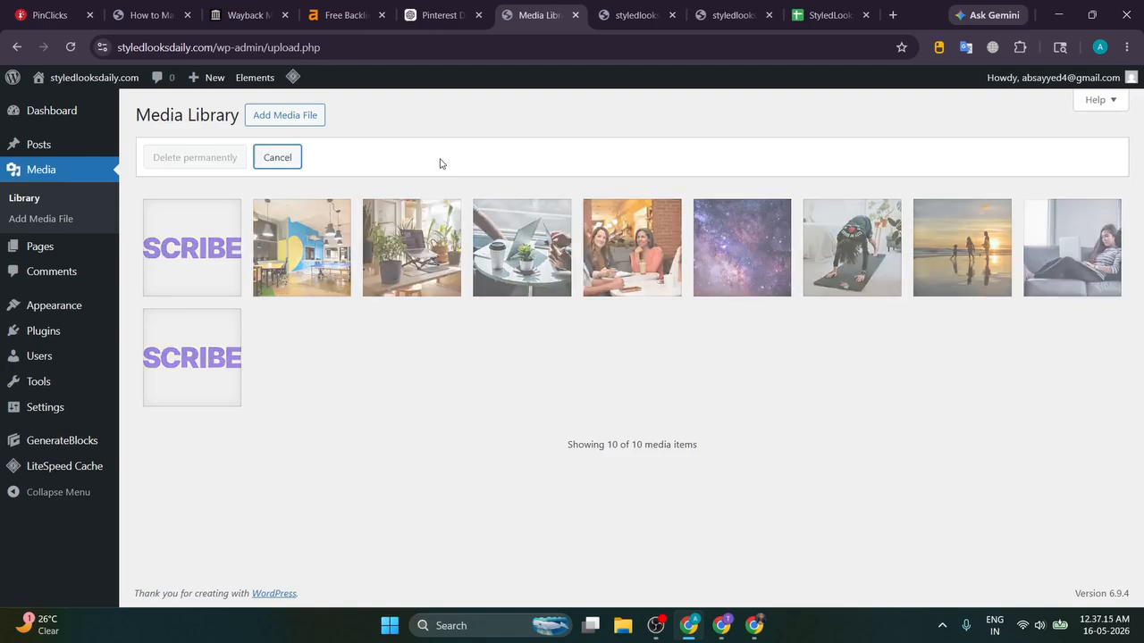
left_click(333, 225)
left_click(413, 237)
left_click(523, 241)
left_click(631, 245)
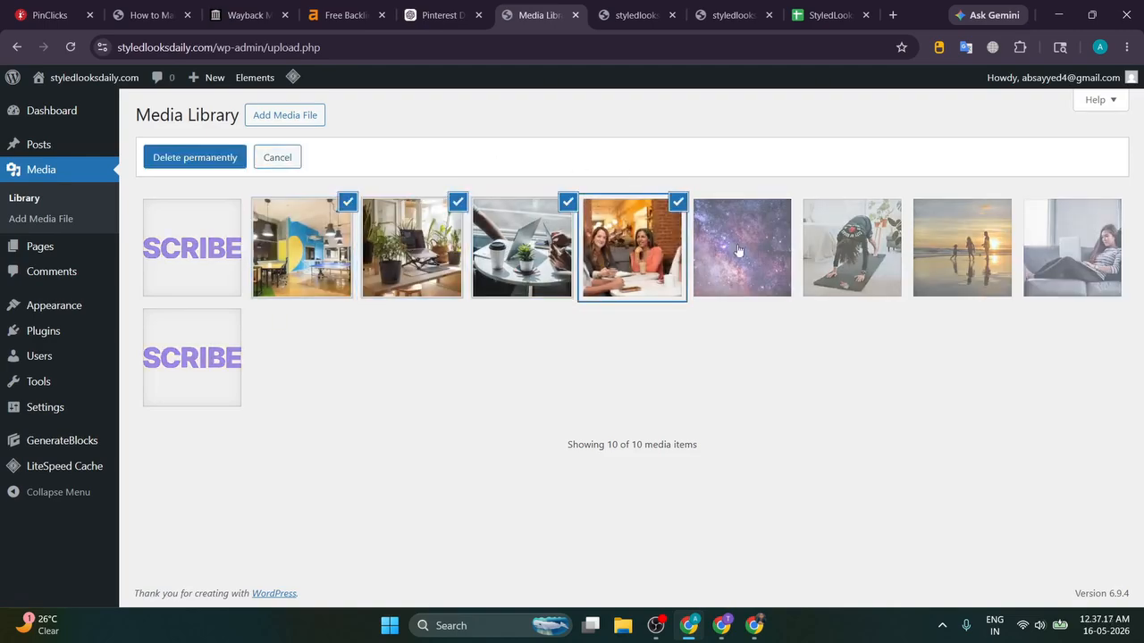
left_click(738, 250)
left_click(818, 253)
left_click(961, 250)
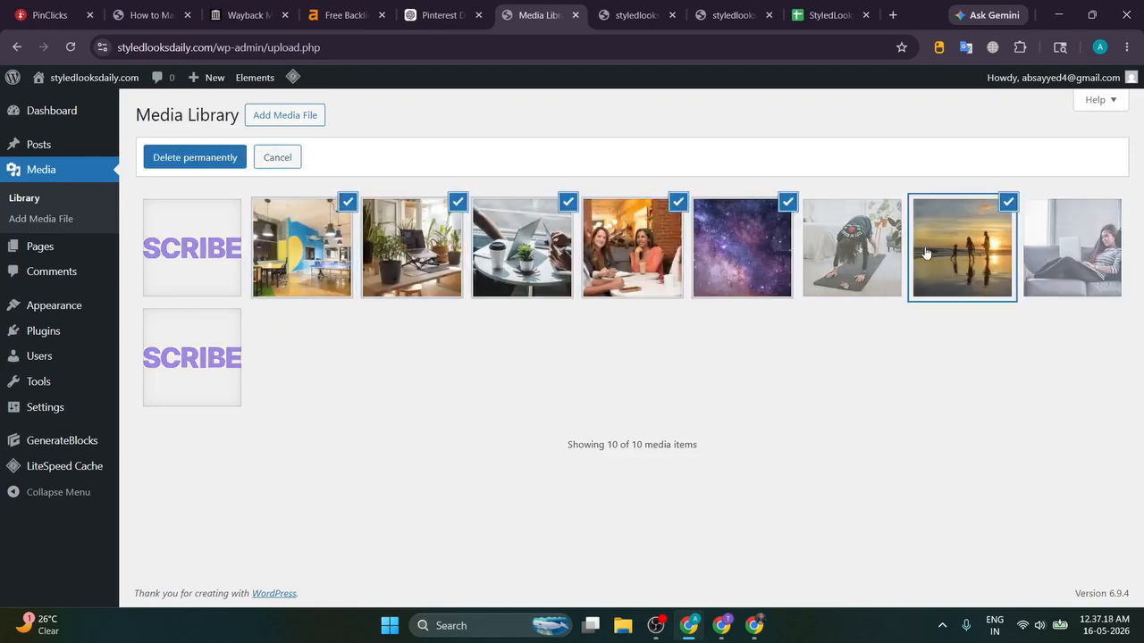
left_click(1083, 249)
left_click(303, 238)
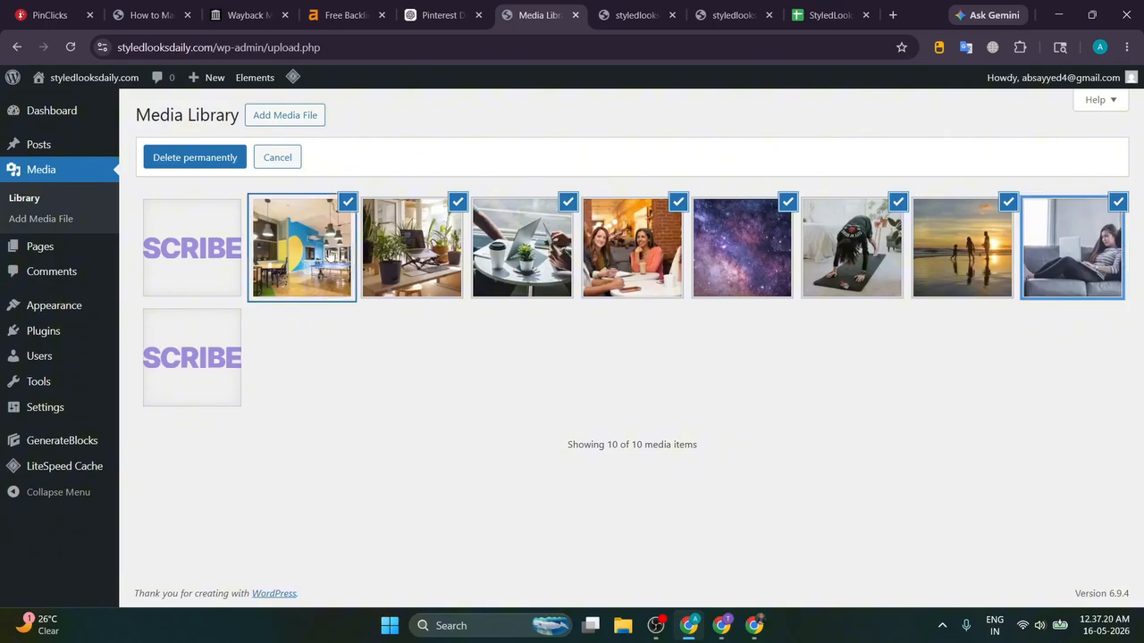
left_click(214, 164)
left_click(637, 186)
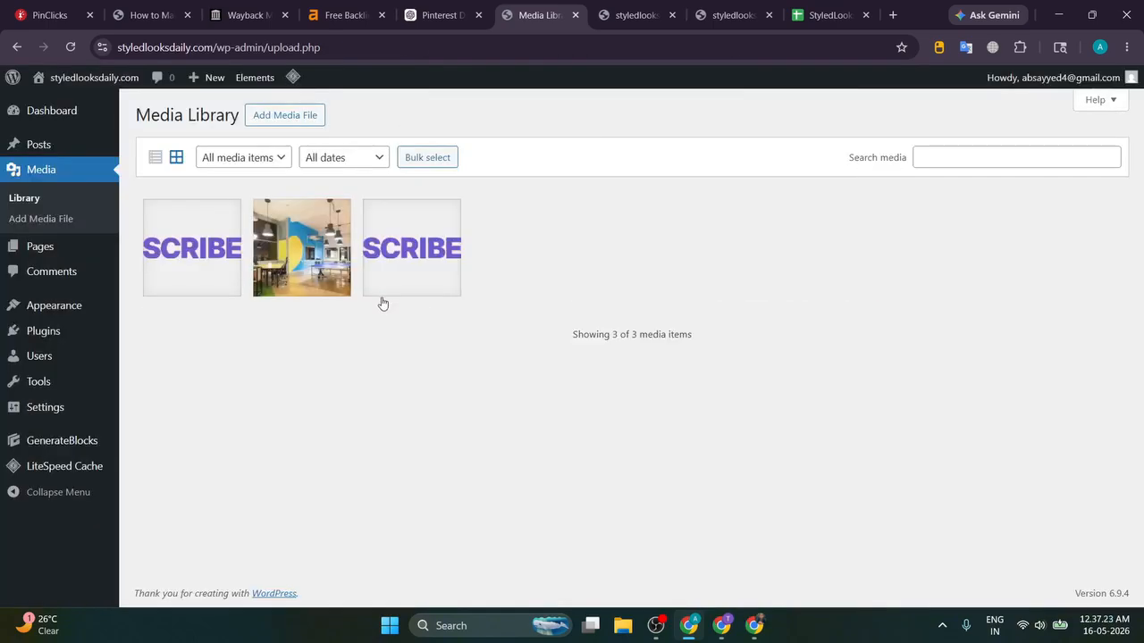
Step: Check the Styles page in a new tab, then move it to the Trash from Pages
mouse_move(128, 253)
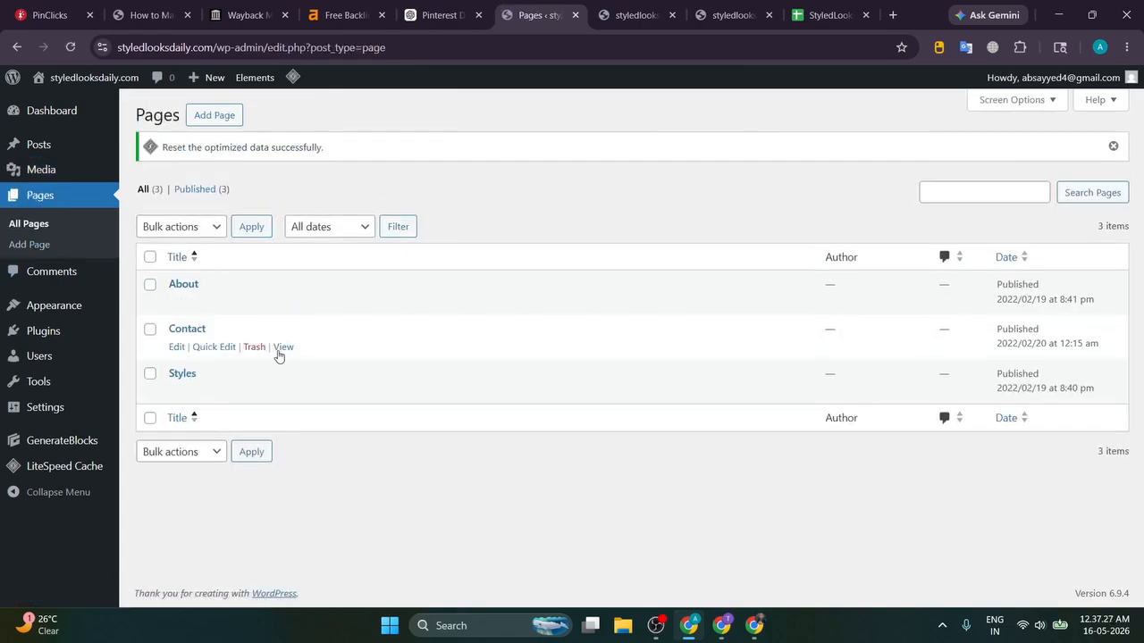
middle_click(283, 391)
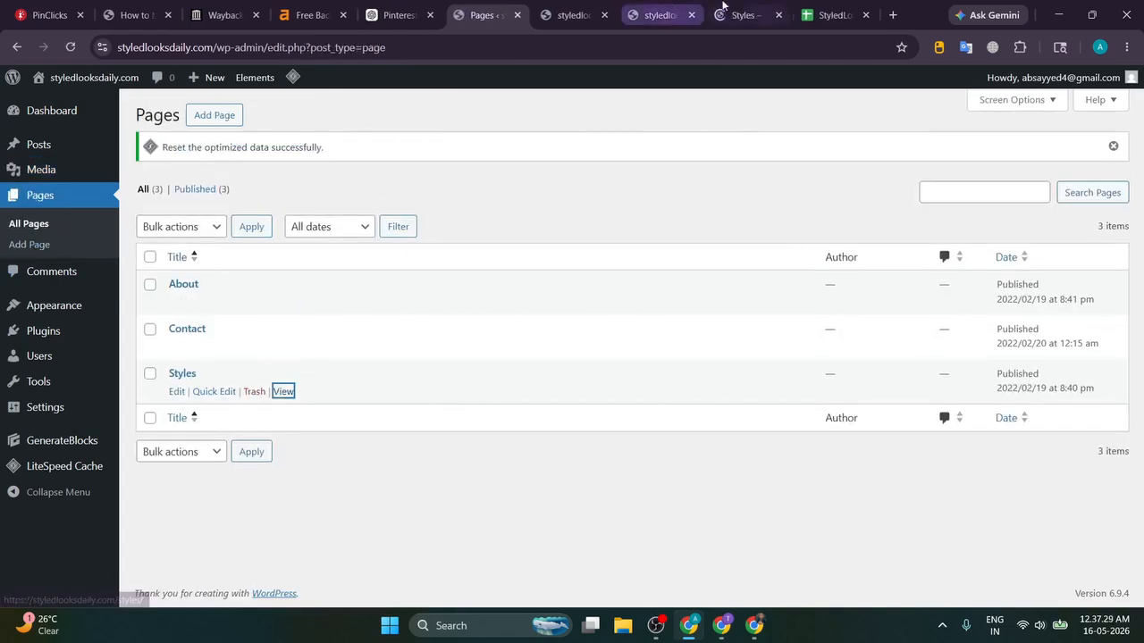
left_click(679, 12)
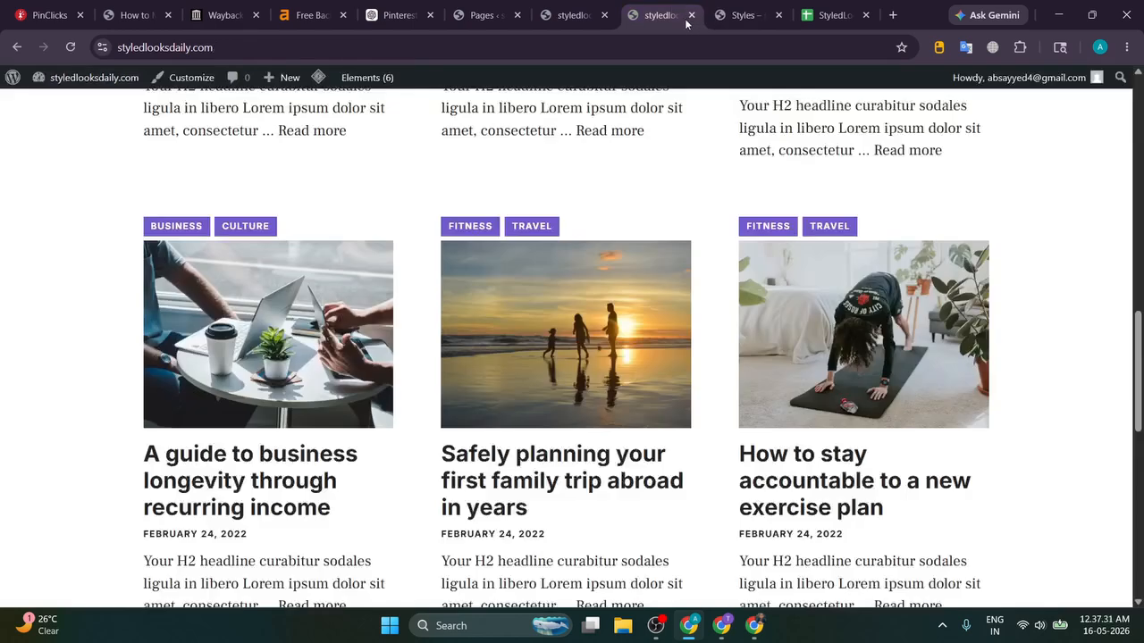
left_click(690, 17)
scroll(370, 284, "down", 15)
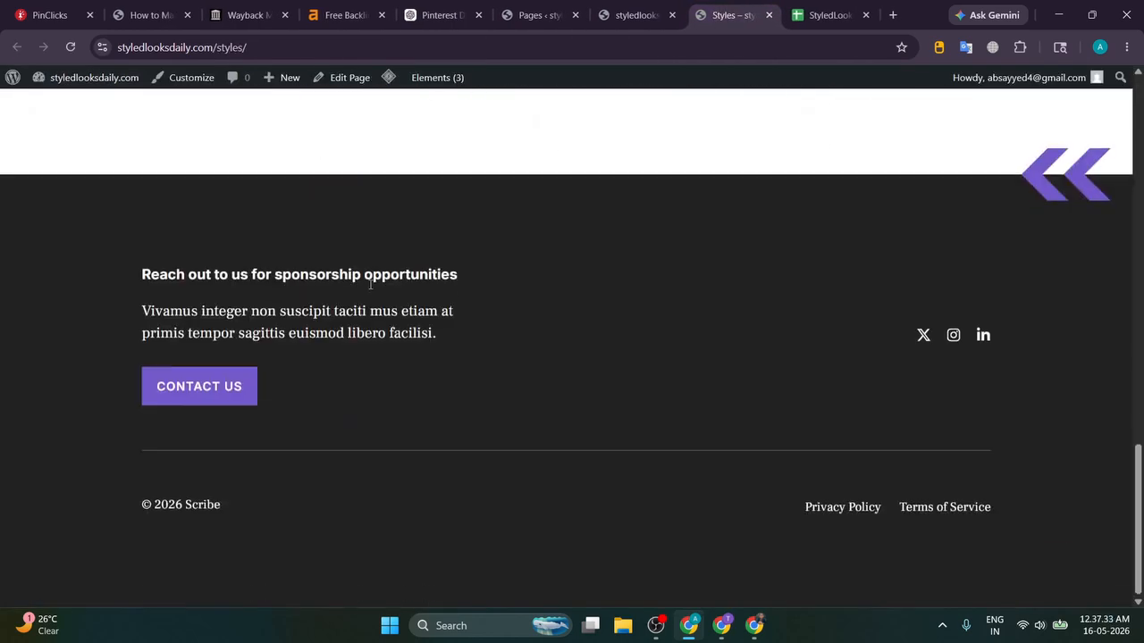
scroll(376, 273, "up", 10)
left_click(609, 11)
left_click(446, 12)
left_click(539, 9)
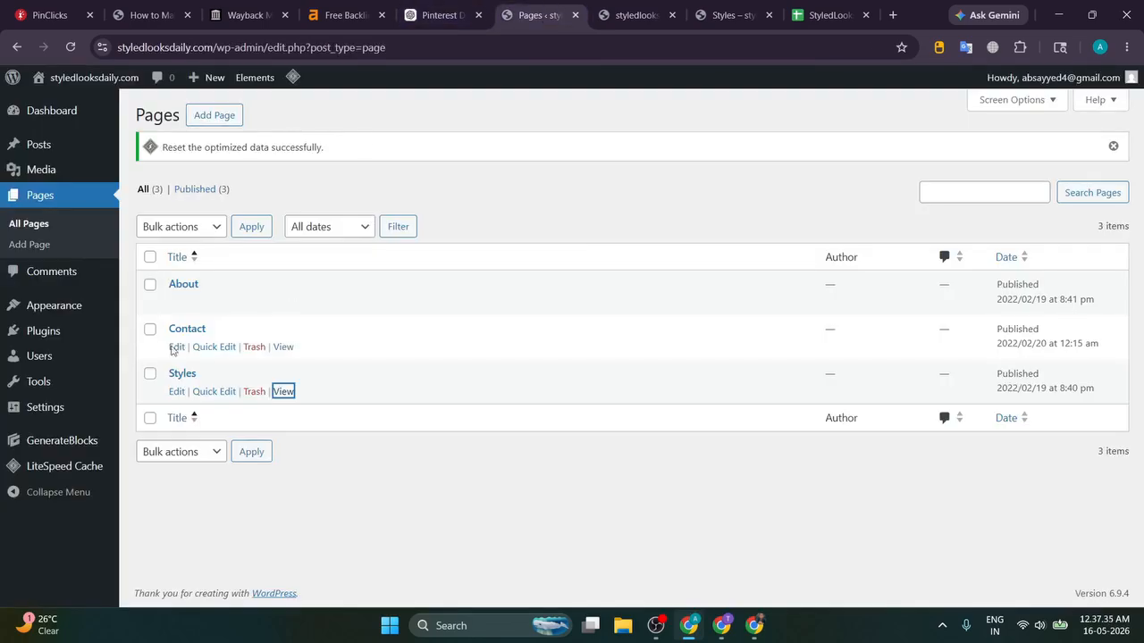
left_click(255, 393)
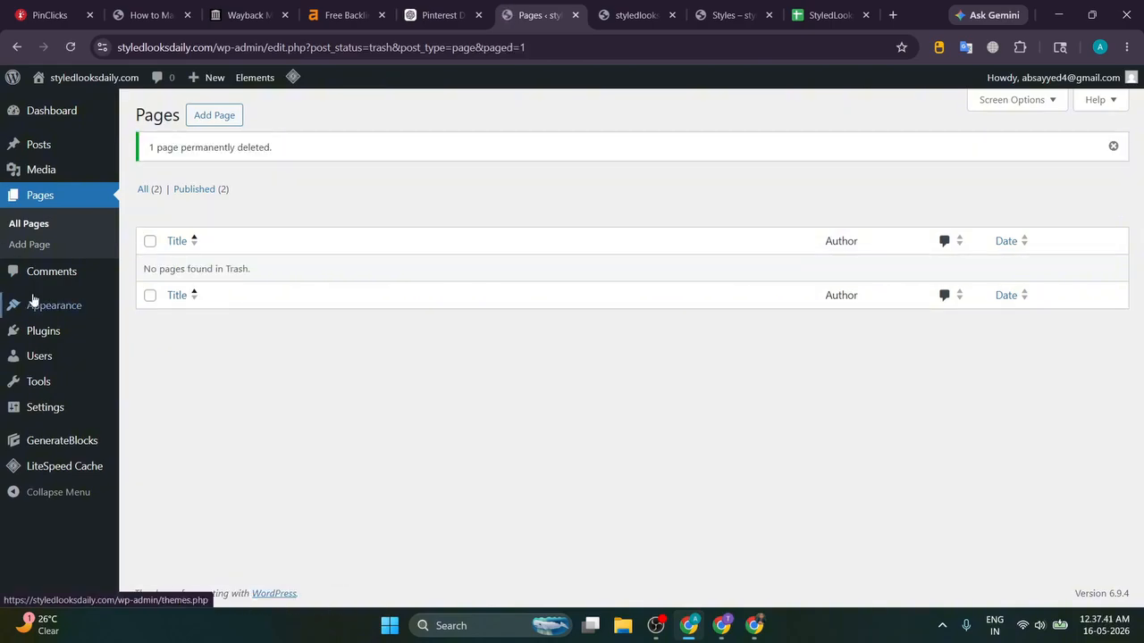
mouse_move(44, 338)
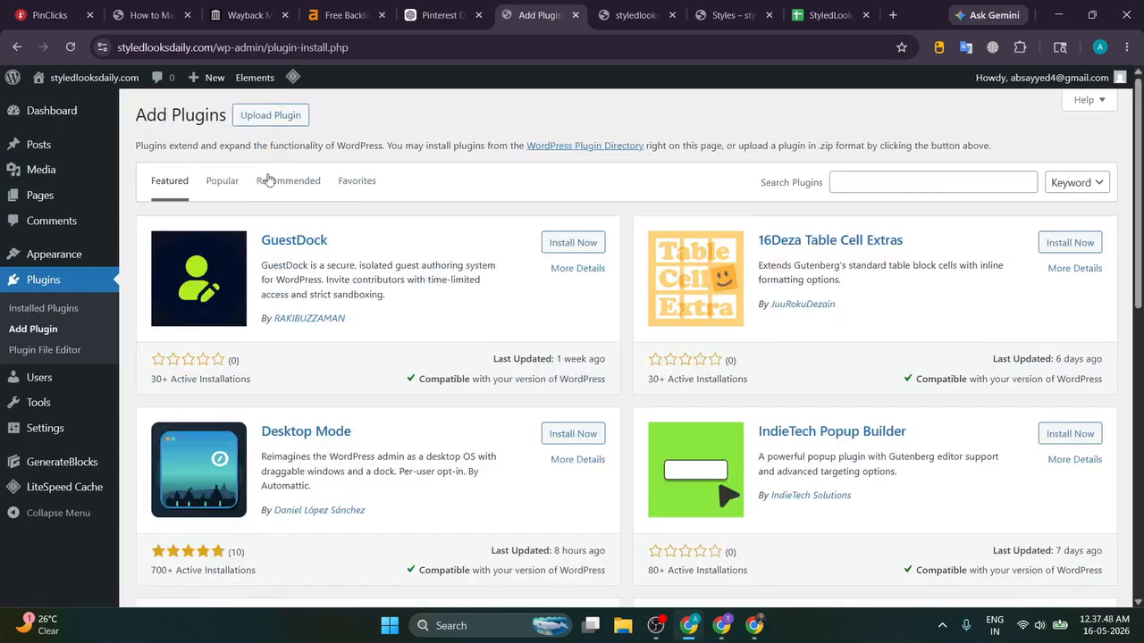
Step: Show the Popular plugins and install Site Kit by Google
left_click(222, 180)
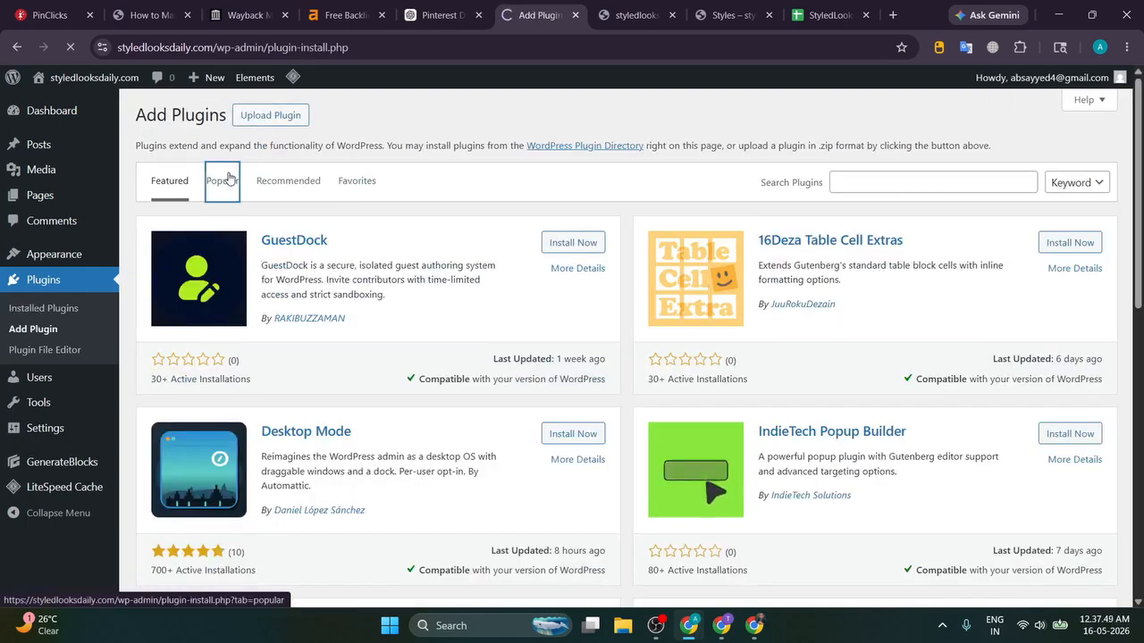
scroll(552, 215, "down", 1)
scroll(551, 215, "down", 9)
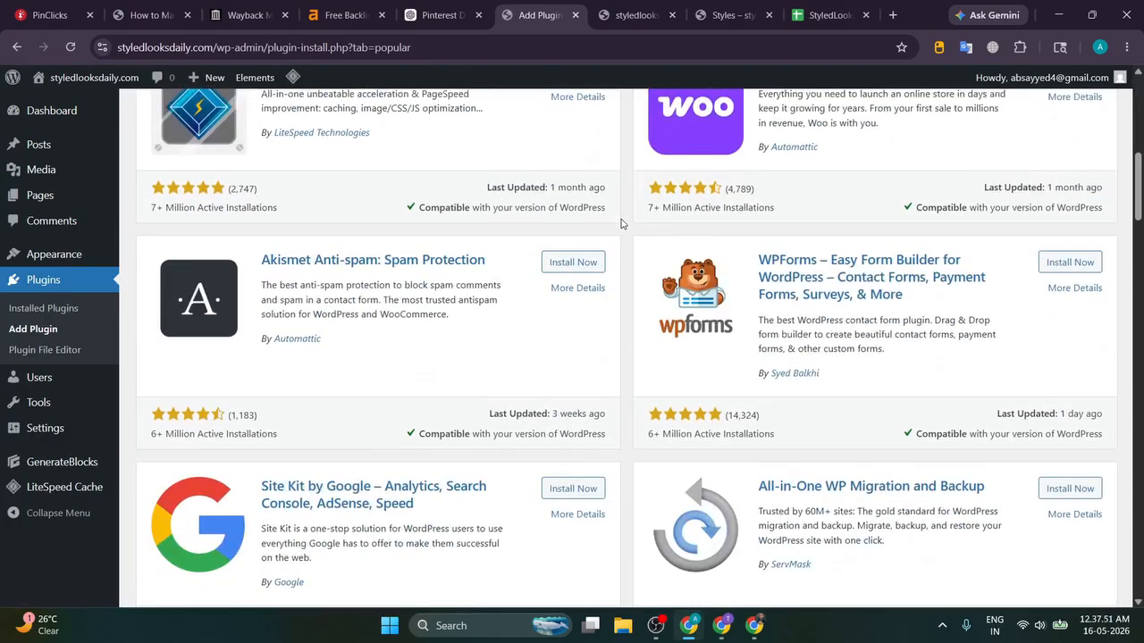
left_click(573, 265)
Step: Install Rank Math SEO from further down the Popular plugins list
scroll(620, 274, "down", 8)
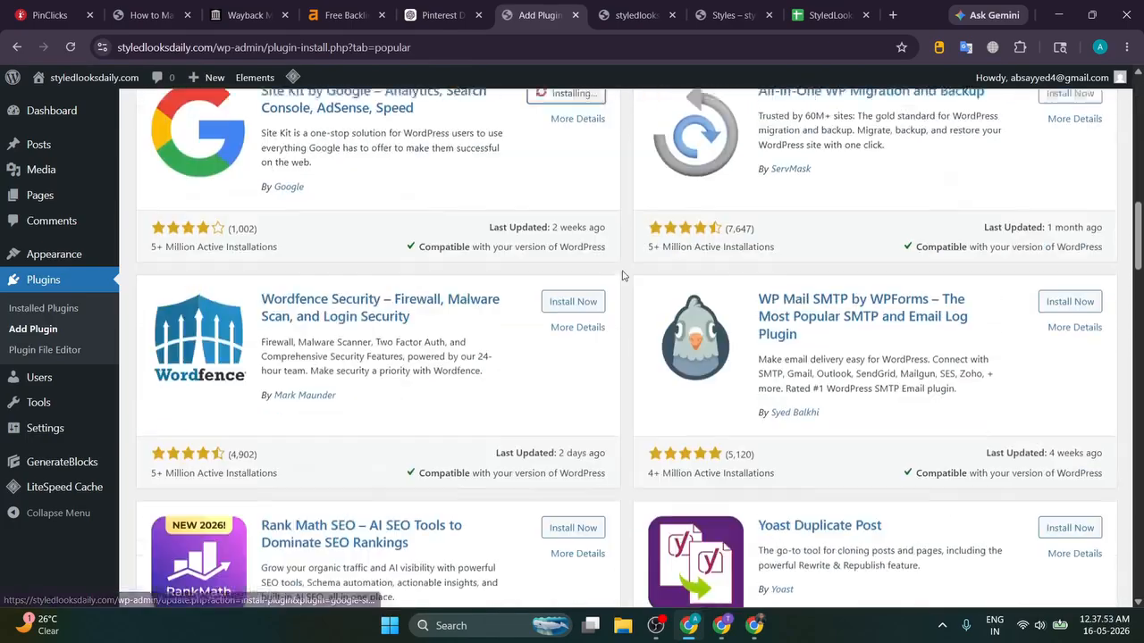
scroll(623, 275, "up", 10)
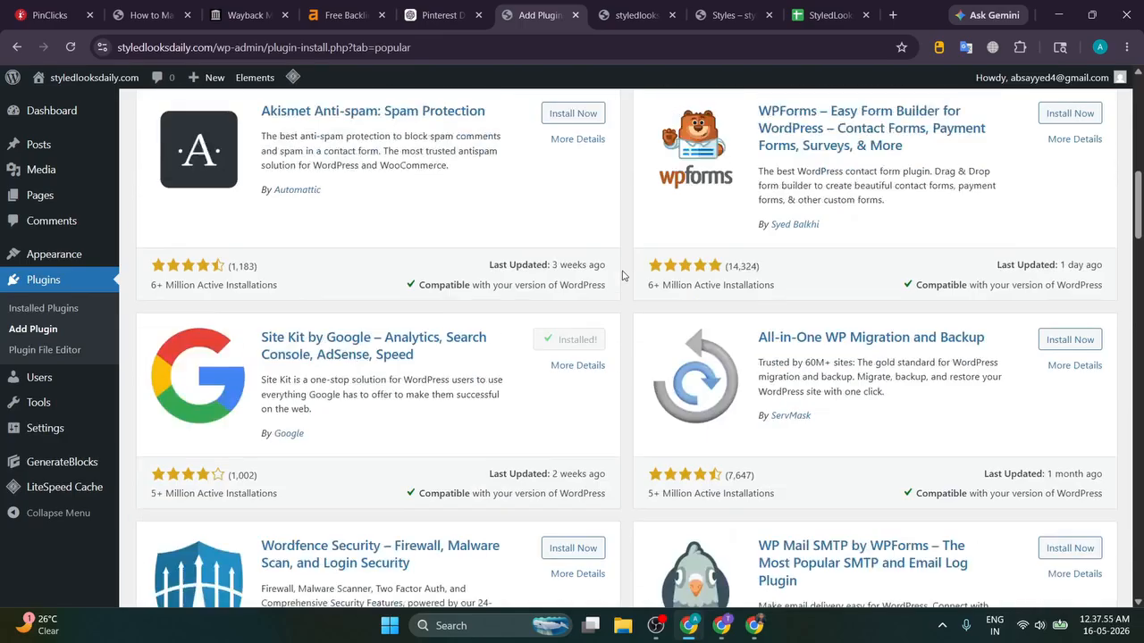
scroll(623, 275, "down", 10)
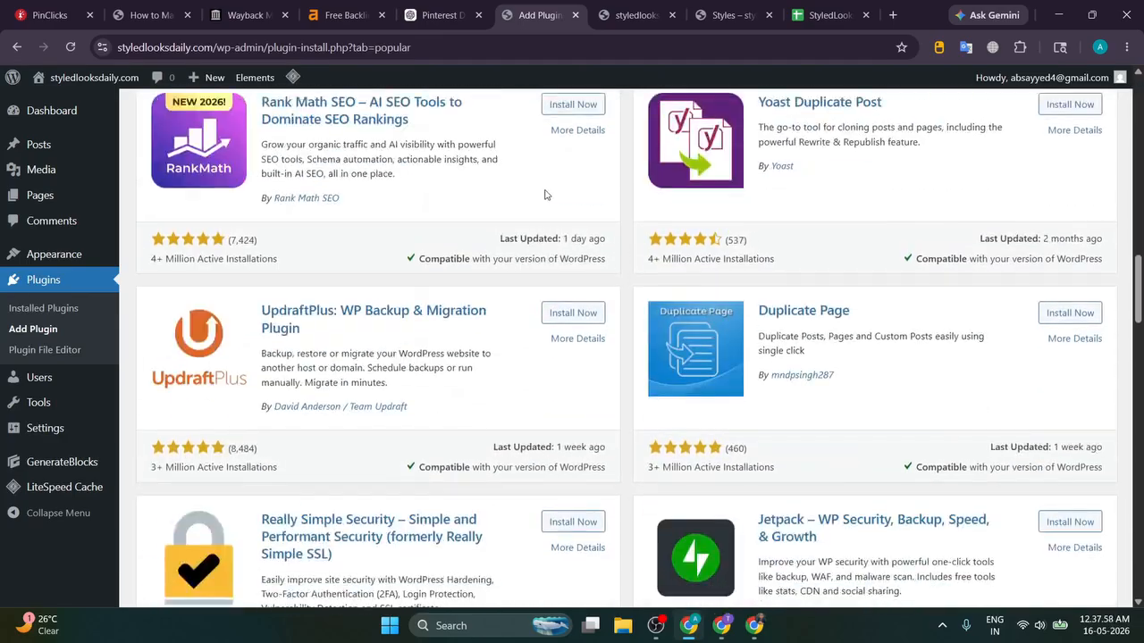
left_click(573, 105)
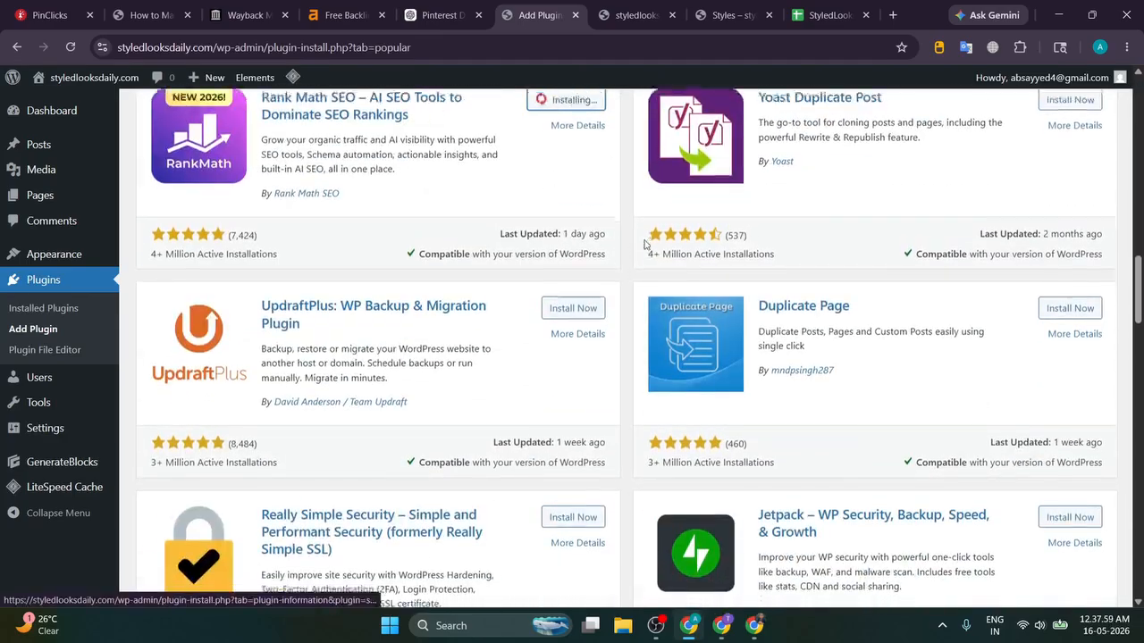
scroll(617, 259, "down", 8)
scroll(619, 252, "down", 10)
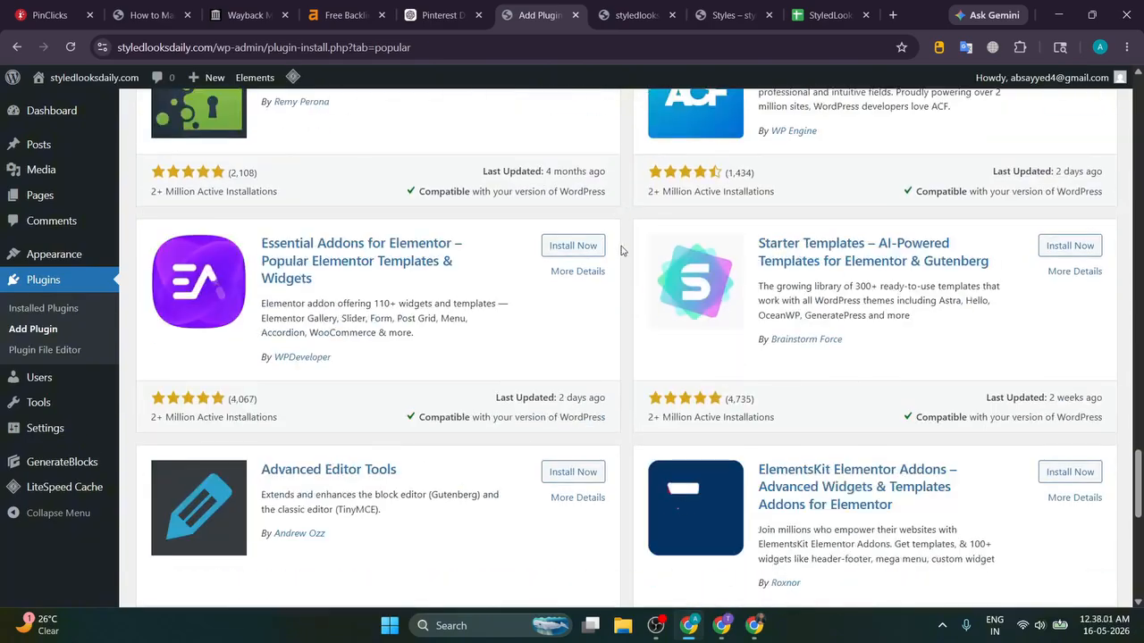
scroll(623, 250, "up", 3)
Step: Load the live site's Scribe homepage and look over its hero text
left_click(651, 5)
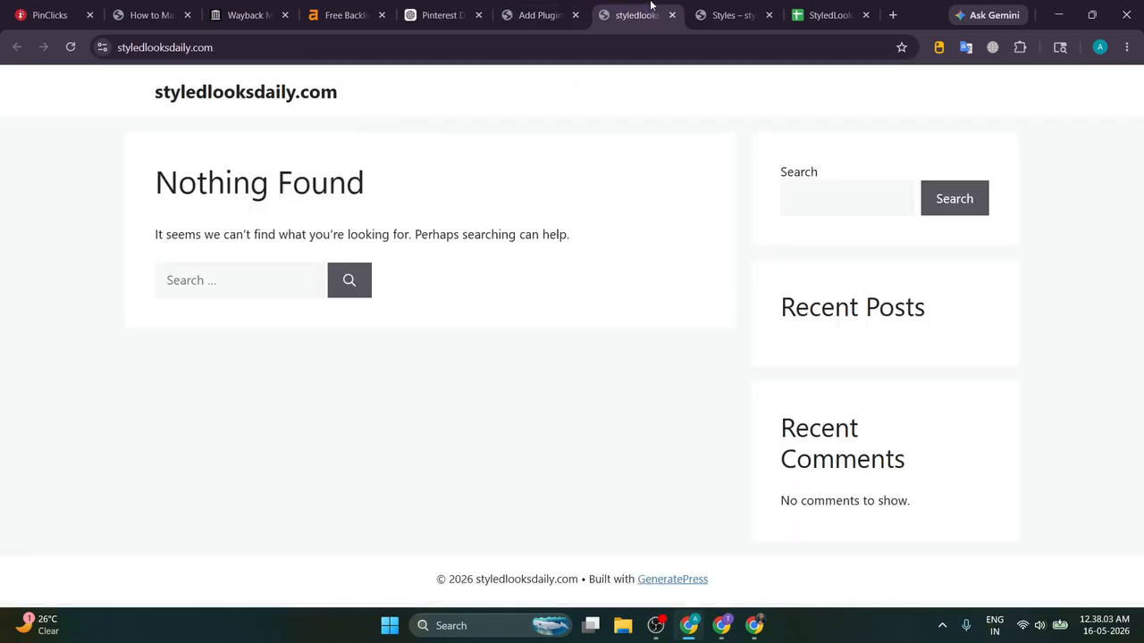
left_click(267, 95)
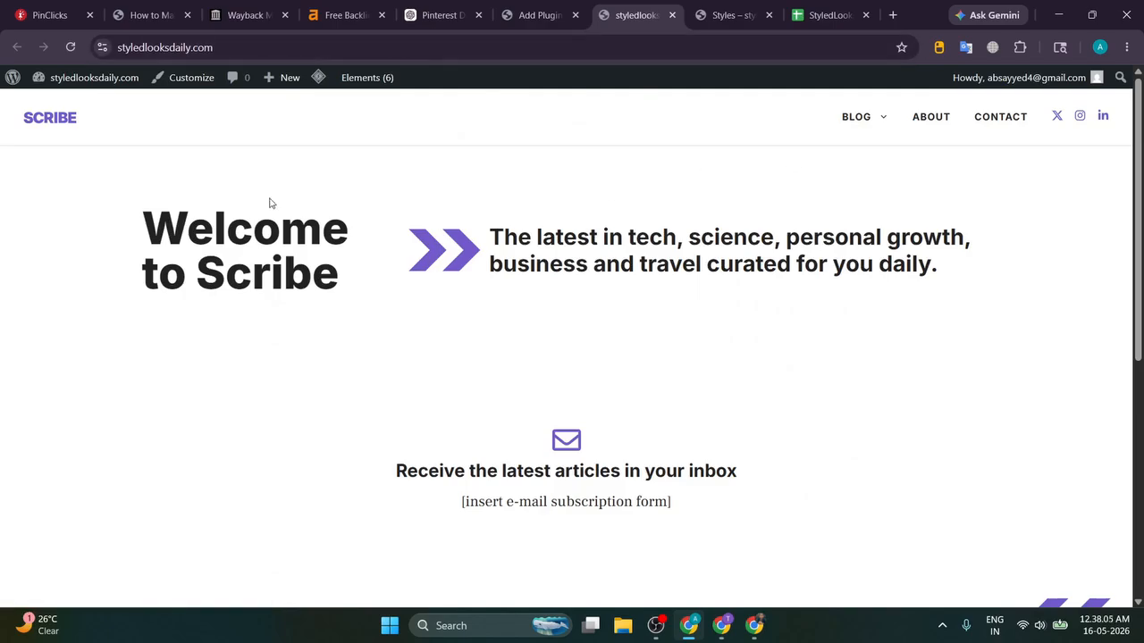
scroll(136, 223, "down", 5)
scroll(217, 220, "up", 10)
left_click_drag(90, 214, 801, 509)
left_click(801, 509)
left_click_drag(149, 246, 821, 534)
left_click(796, 497)
Step: Clear the selection and return to the StyledLooksDaily.com Content Plan spreadsheet
left_click(107, 213)
left_click(839, 503)
left_click(659, 626)
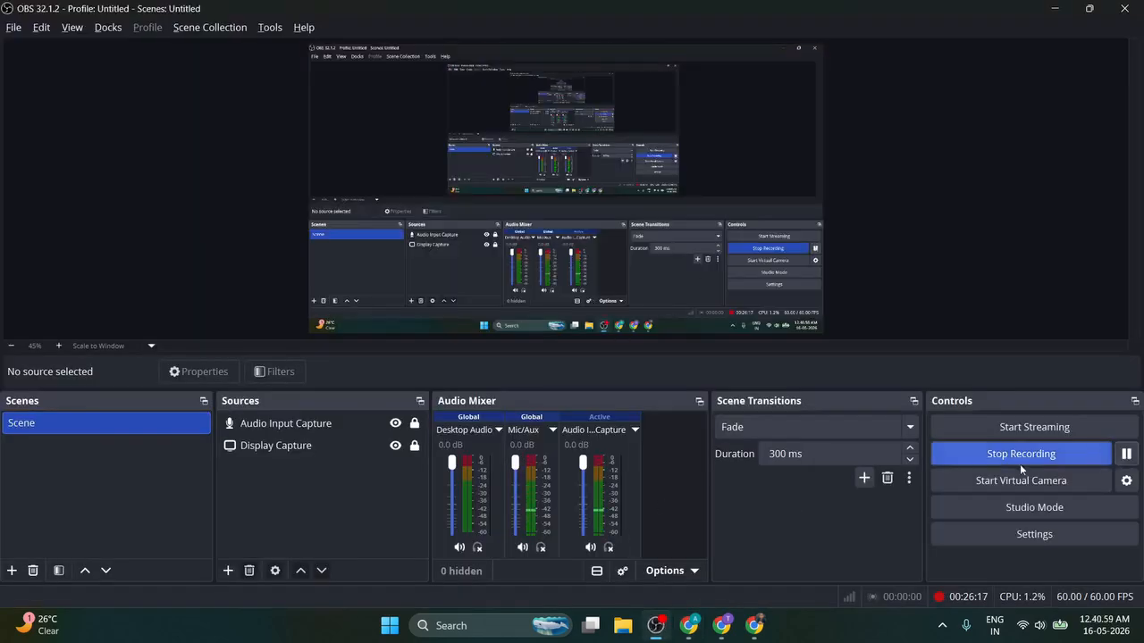
left_click(689, 627)
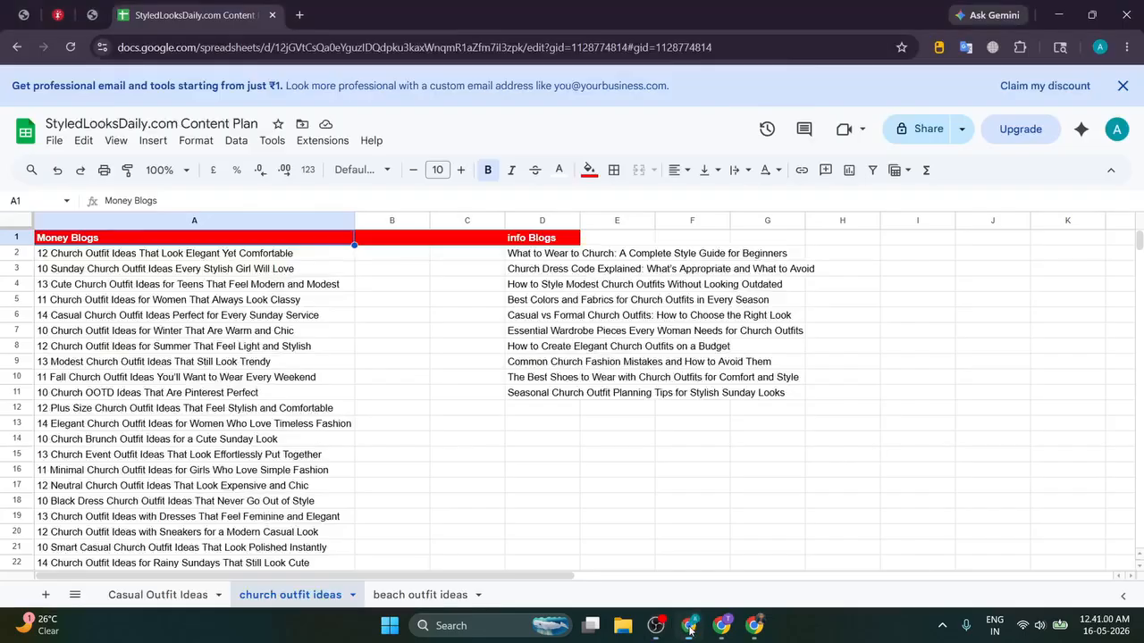
Step: In the abdullahsayyed.in article, scroll to the 'Method 1 — Use Real Instagram Images + AI Descriptions' heading
left_click(88, 7)
mouse_move(87, 3)
left_mouse_down()
mouse_move(256, 3)
mouse_move(109, 4)
left_mouse_up()
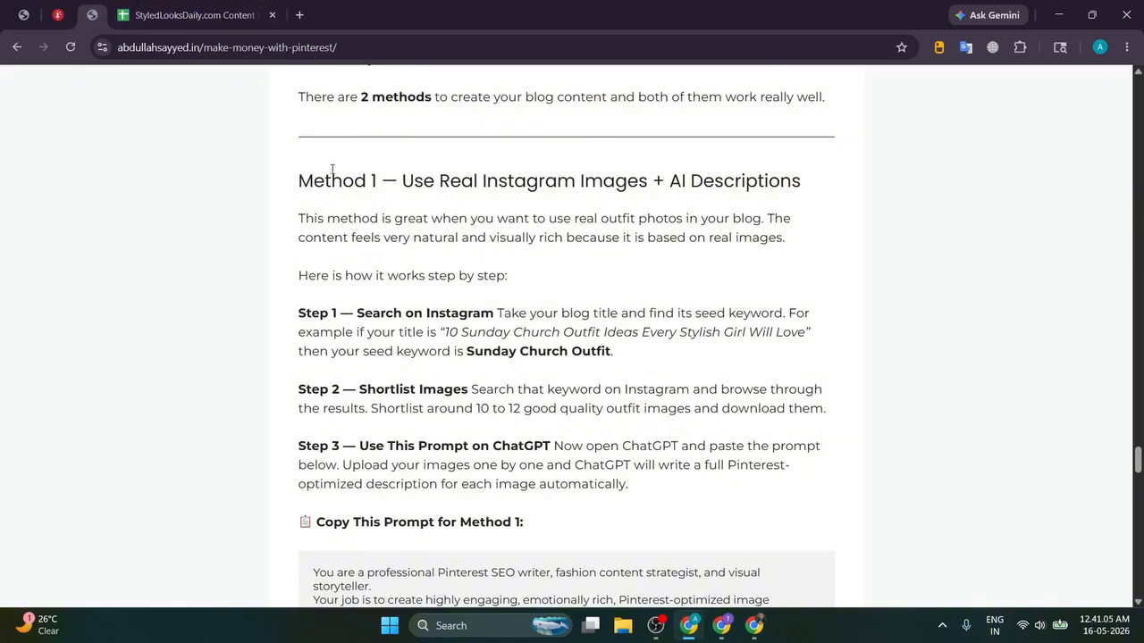
scroll(332, 169, "up", 5)
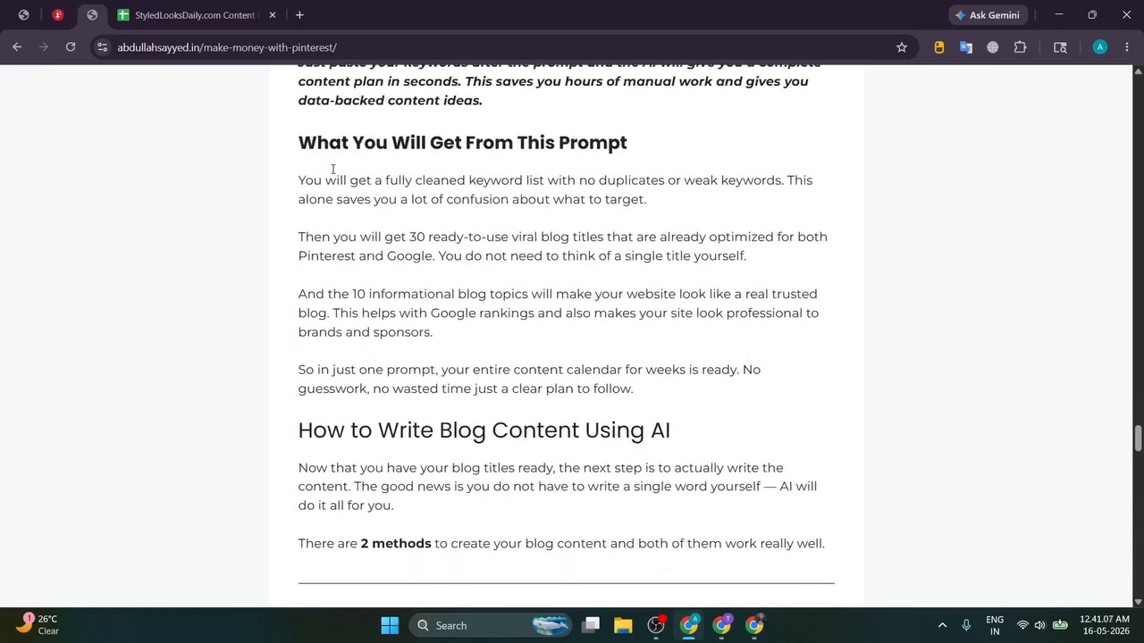
scroll(333, 173, "up", 20)
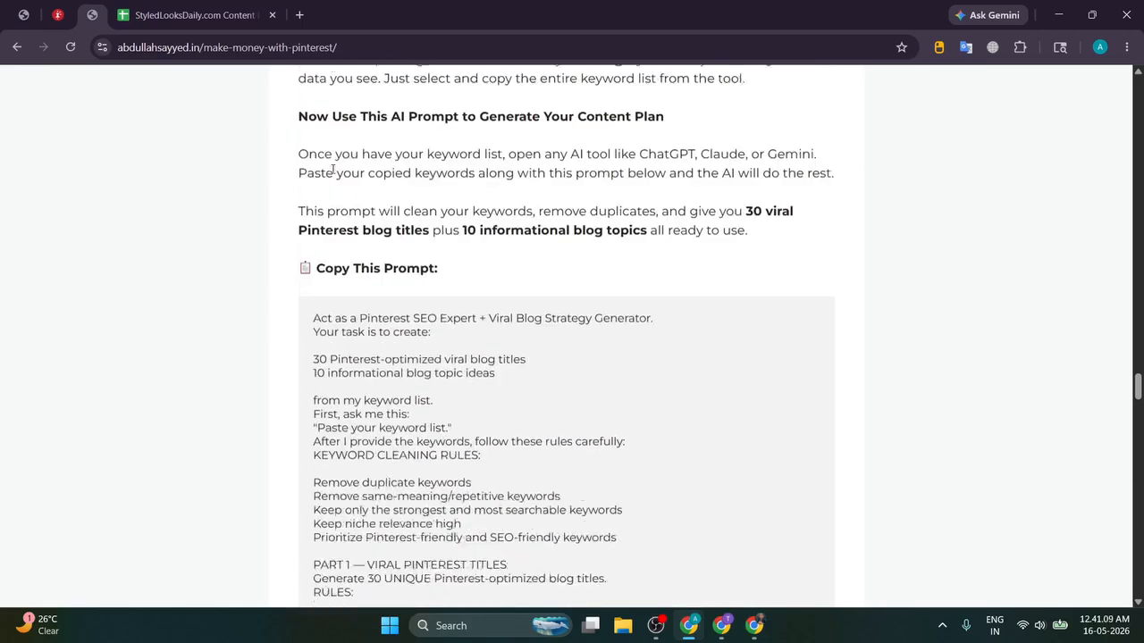
scroll(333, 173, "up", 10)
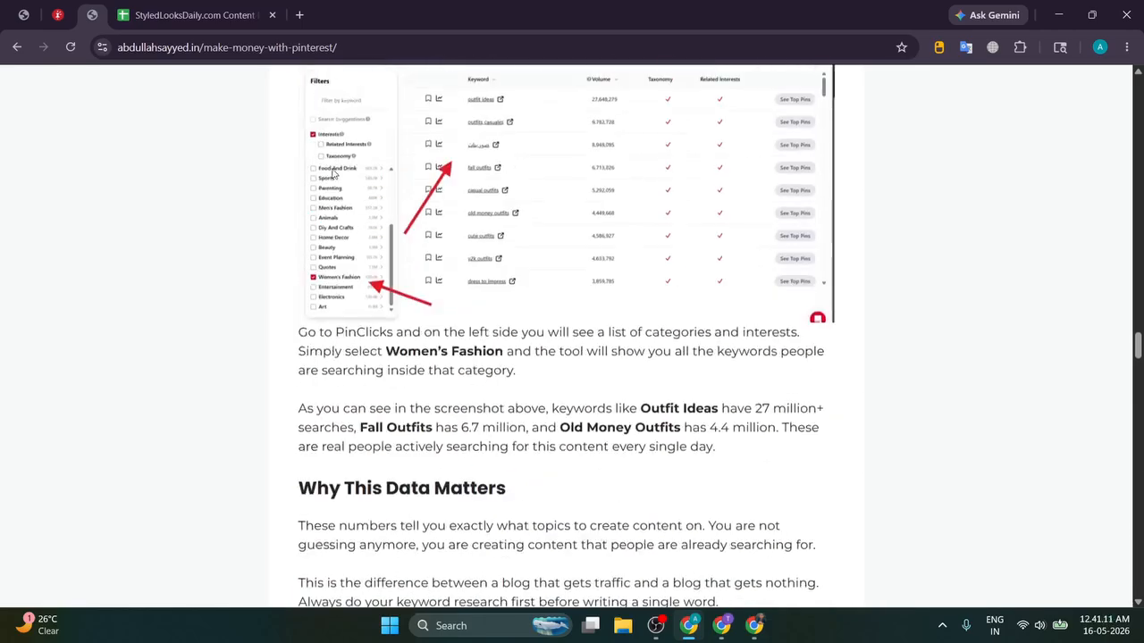
scroll(333, 173, "down", 20)
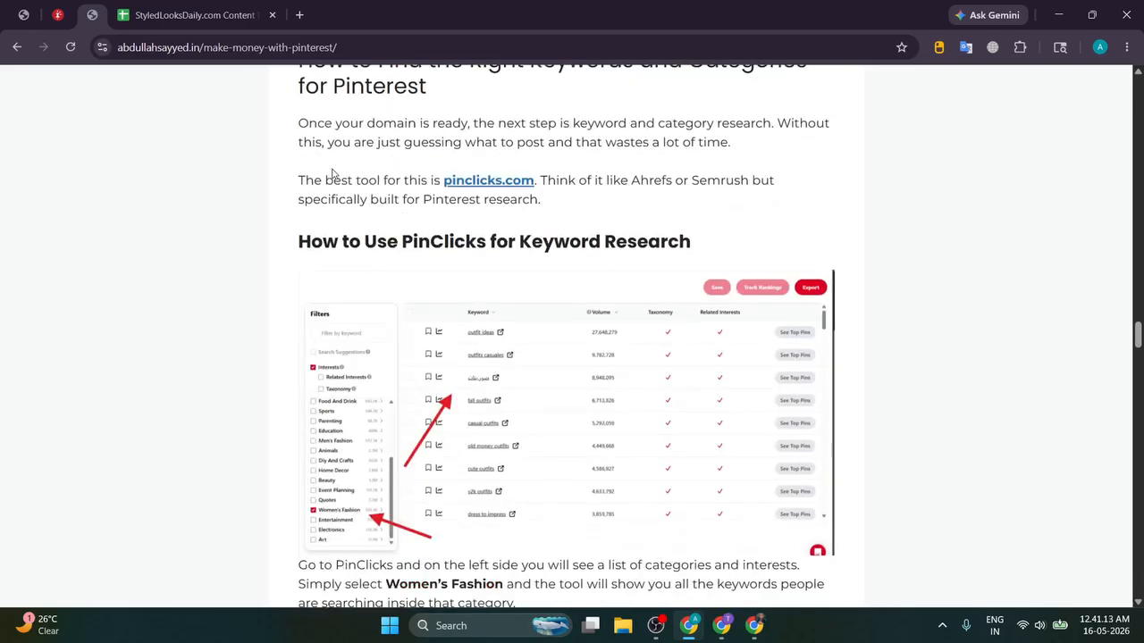
scroll(332, 174, "down", 5)
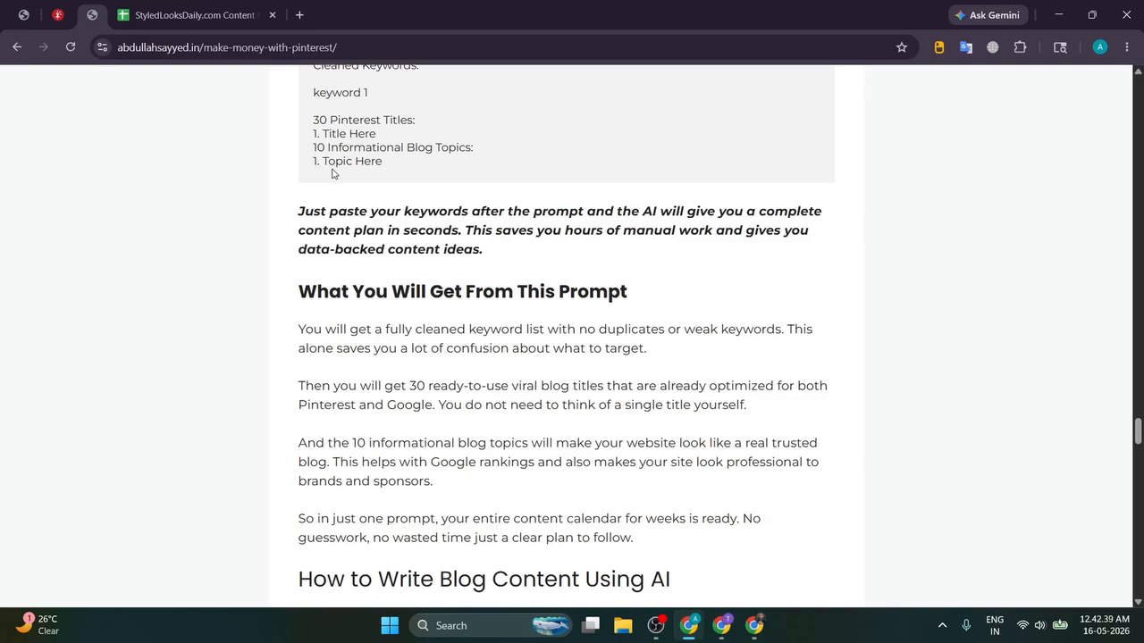
scroll(332, 173, "down", 6)
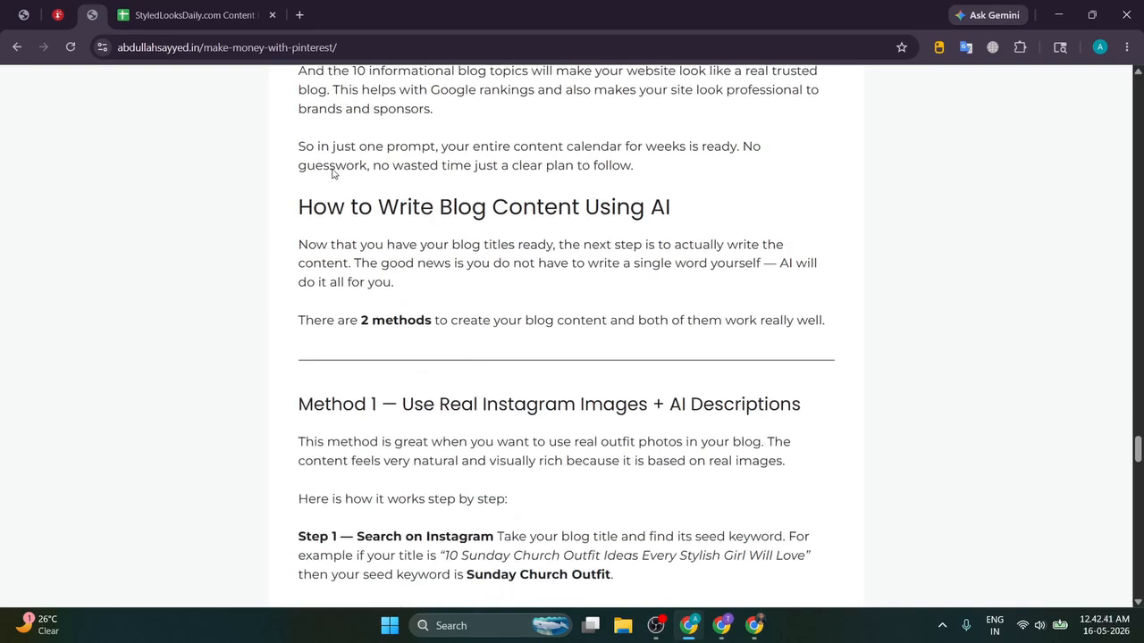
scroll(332, 169, "down", 1)
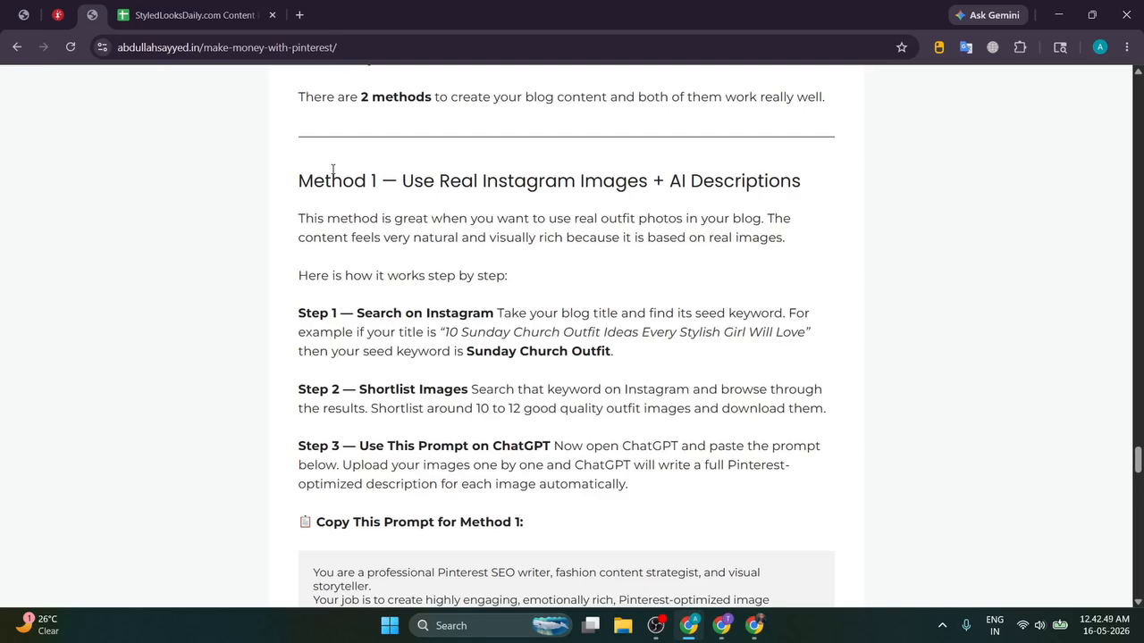
left_click_drag(295, 184, 801, 184)
Step: Copy '12 Church Outfit Ideas That Look Elegant Yet Comfortable' from cell A2 and return to WordPress
left_click(802, 185)
left_click(189, 15)
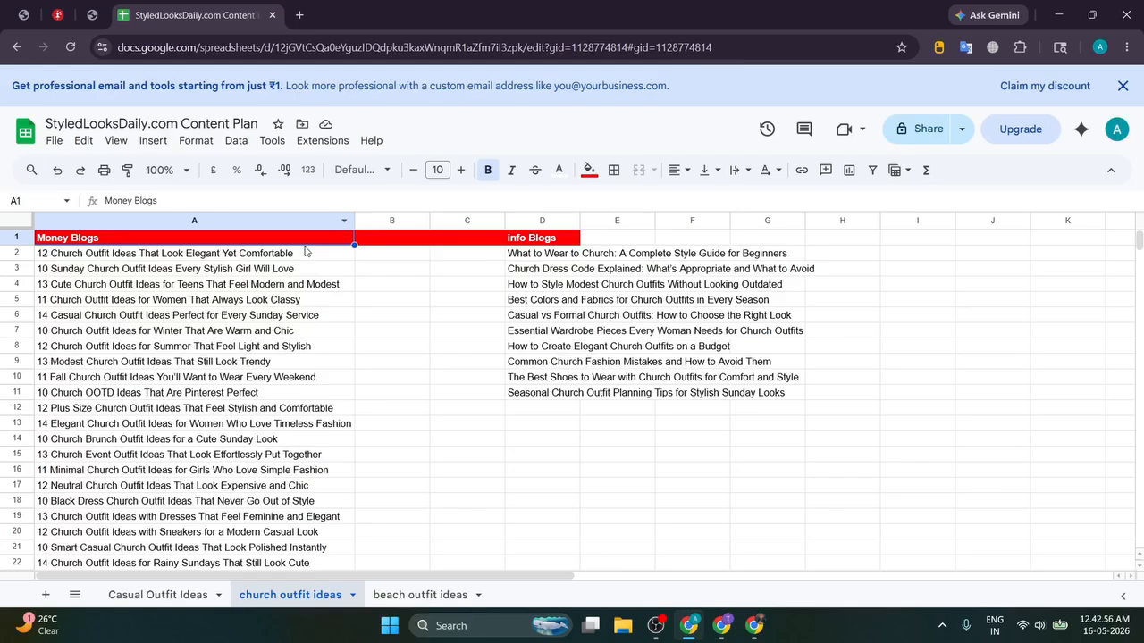
left_click(221, 257)
key("ctrl+c")
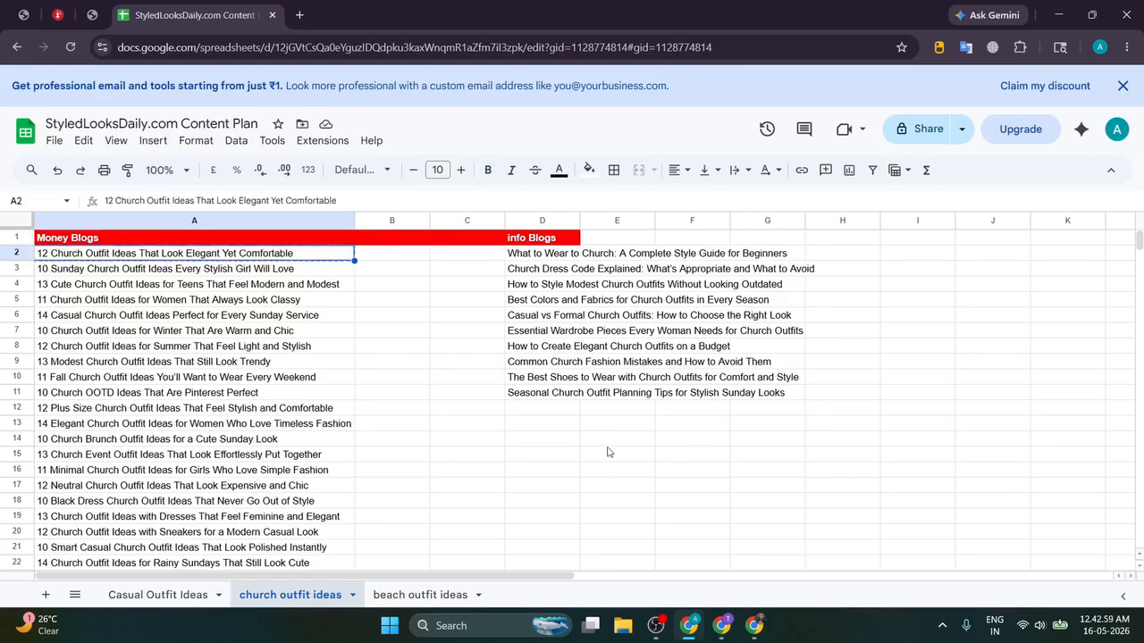
mouse_move(720, 631)
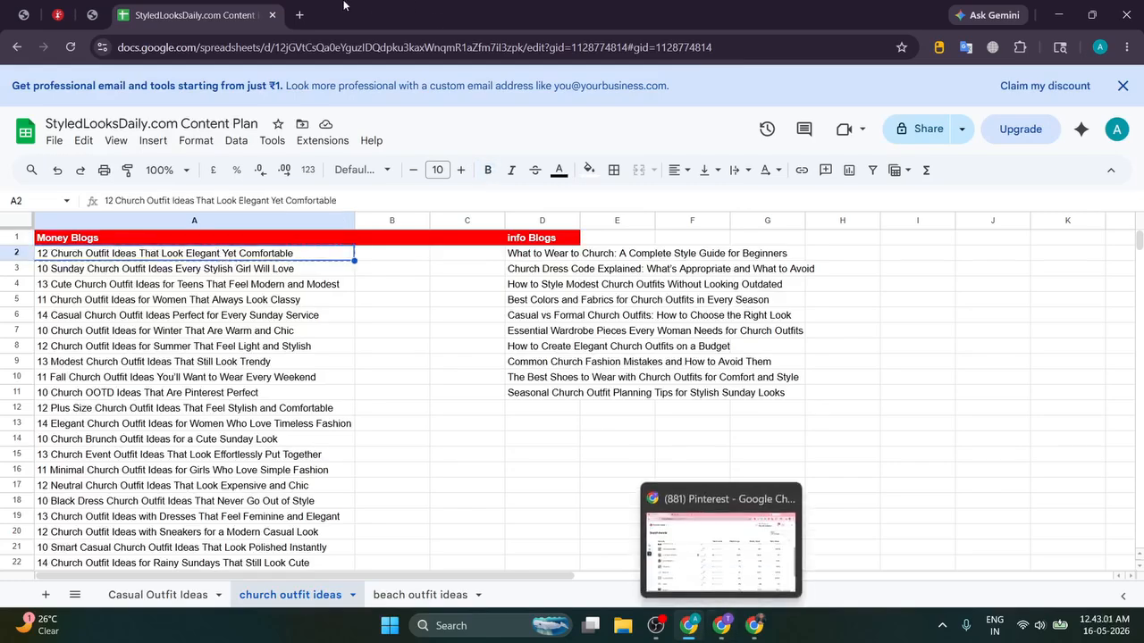
left_click(26, 7)
Step: Create a new post in its own tab titled '12 Church Outfit Ideas That Look Elegant Yet Comfortable'
mouse_move(63, 191)
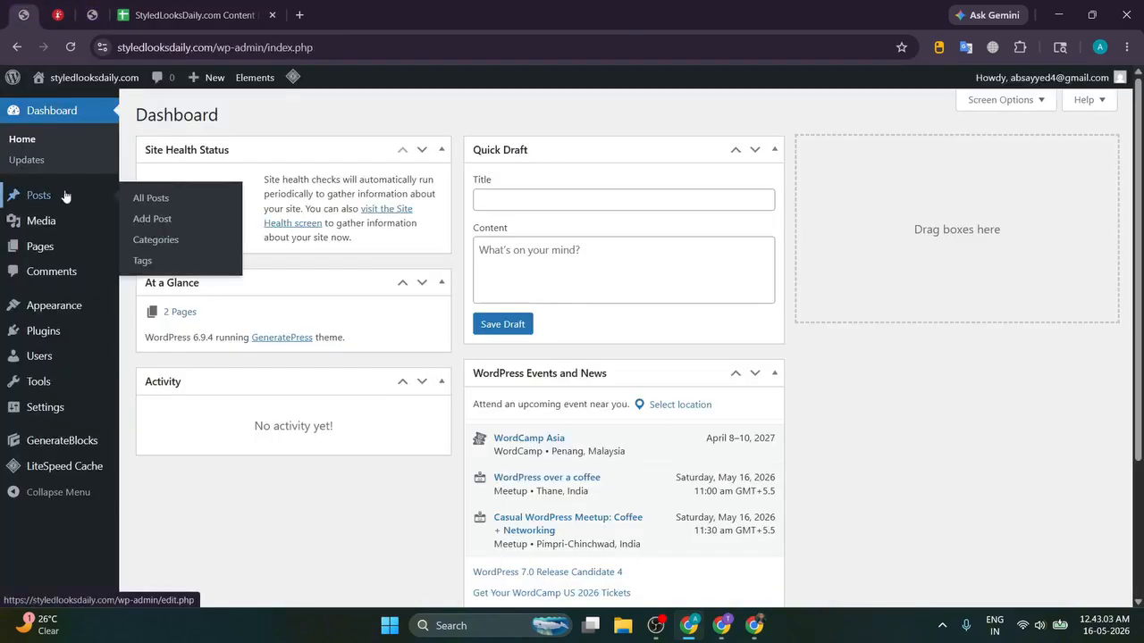
middle_click(170, 225)
left_click_drag(192, 15, 371, 15)
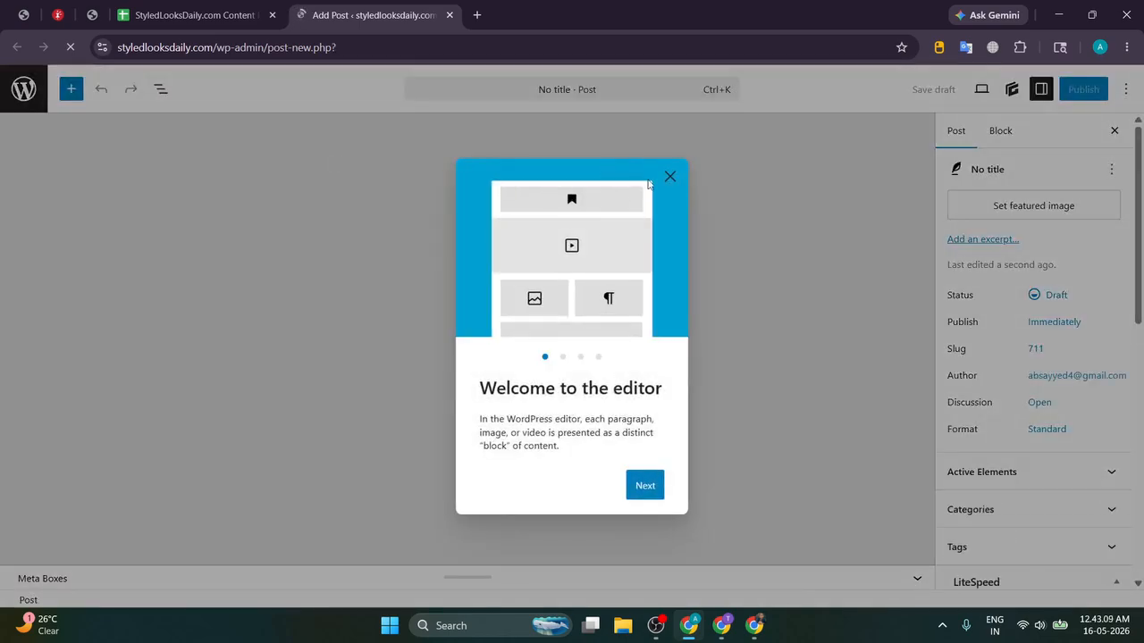
left_click(449, 179)
key("ctrl+v")
left_click(202, 252)
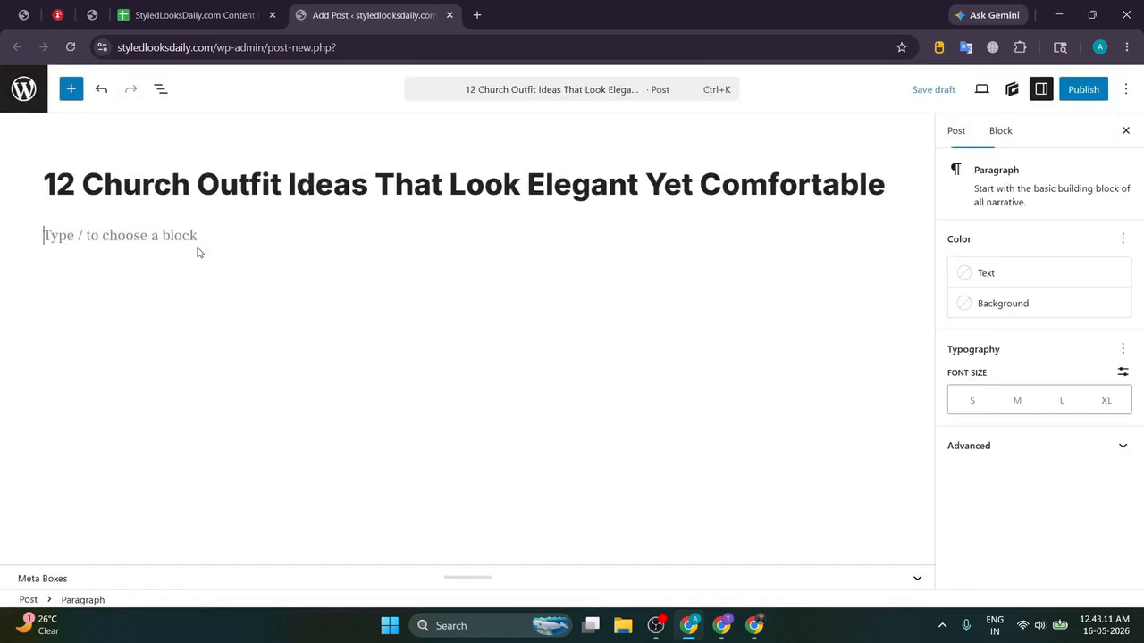
left_click(754, 626)
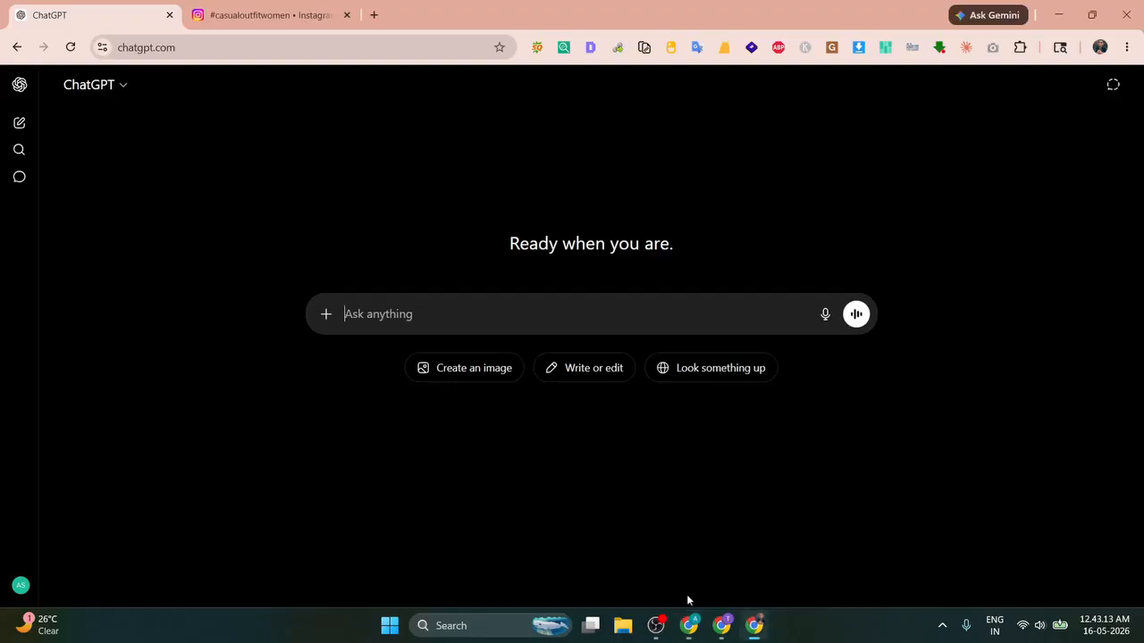
Step: Browse the recent #churchoutfit Instagram results, previewing the white pleated skirt post
left_click(232, 7)
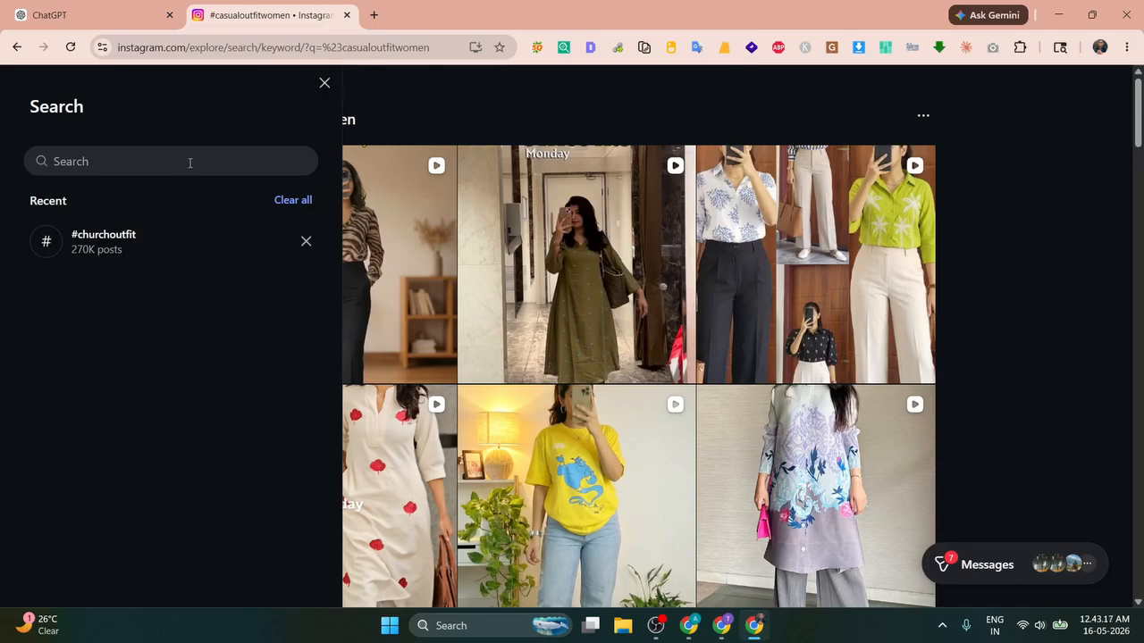
left_click(119, 237)
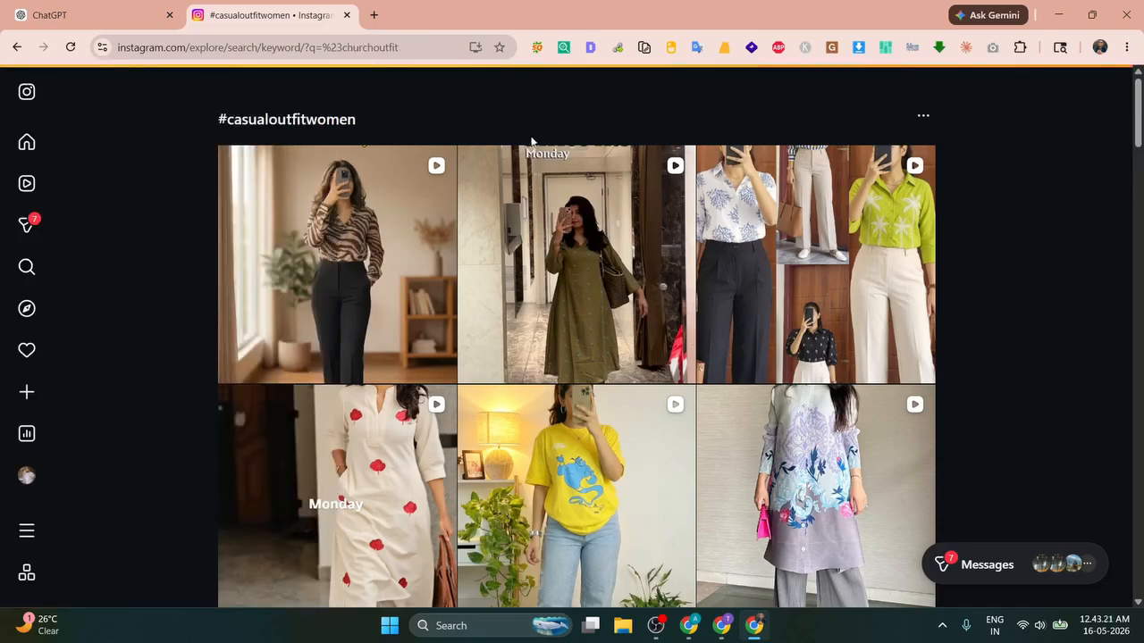
scroll(979, 222, "down", 10)
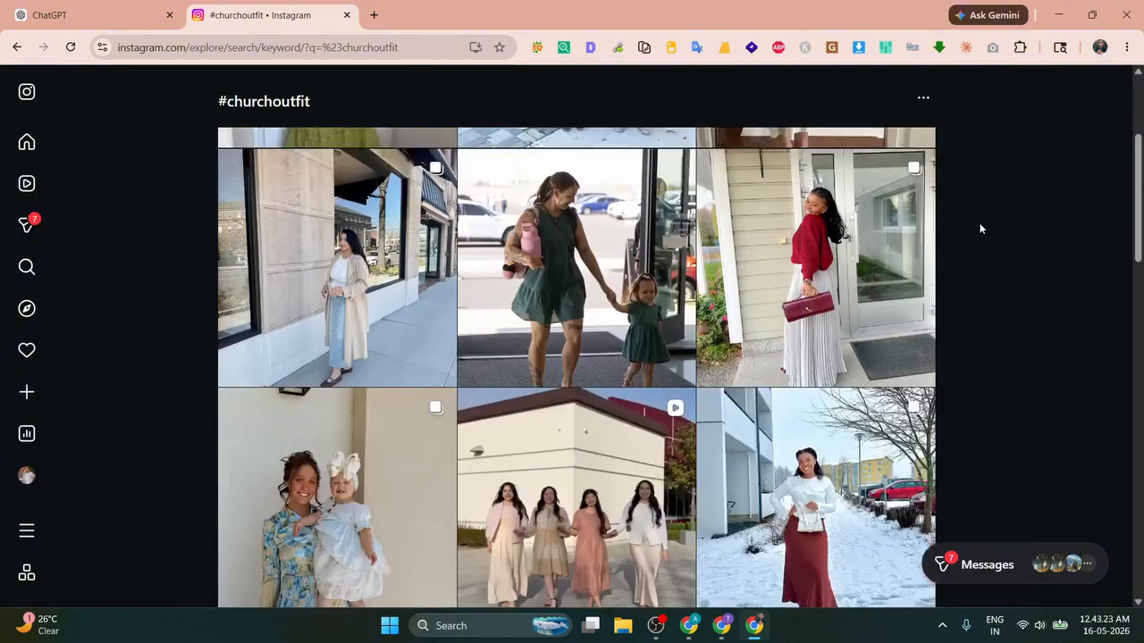
scroll(979, 226, "down", 6)
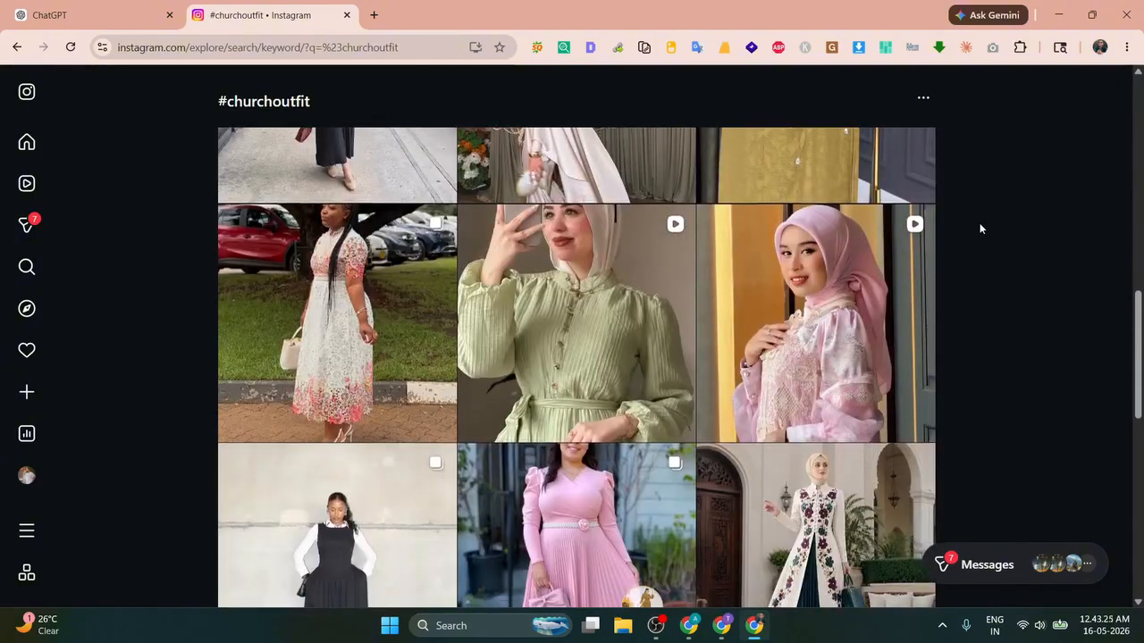
scroll(979, 229, "down", 5)
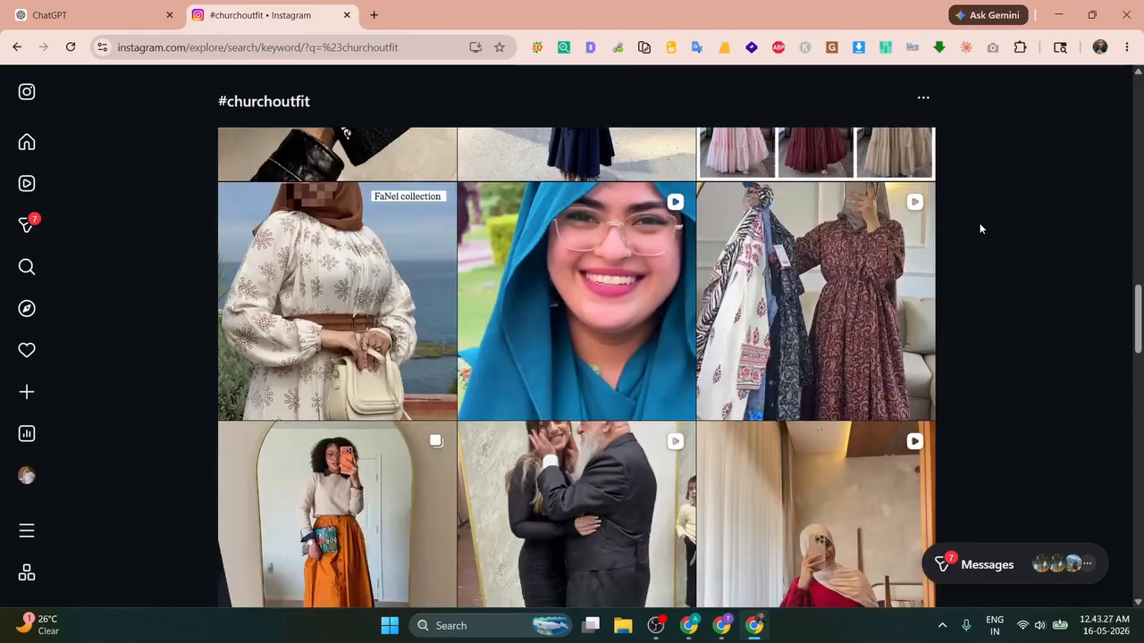
scroll(979, 229, "up", 20)
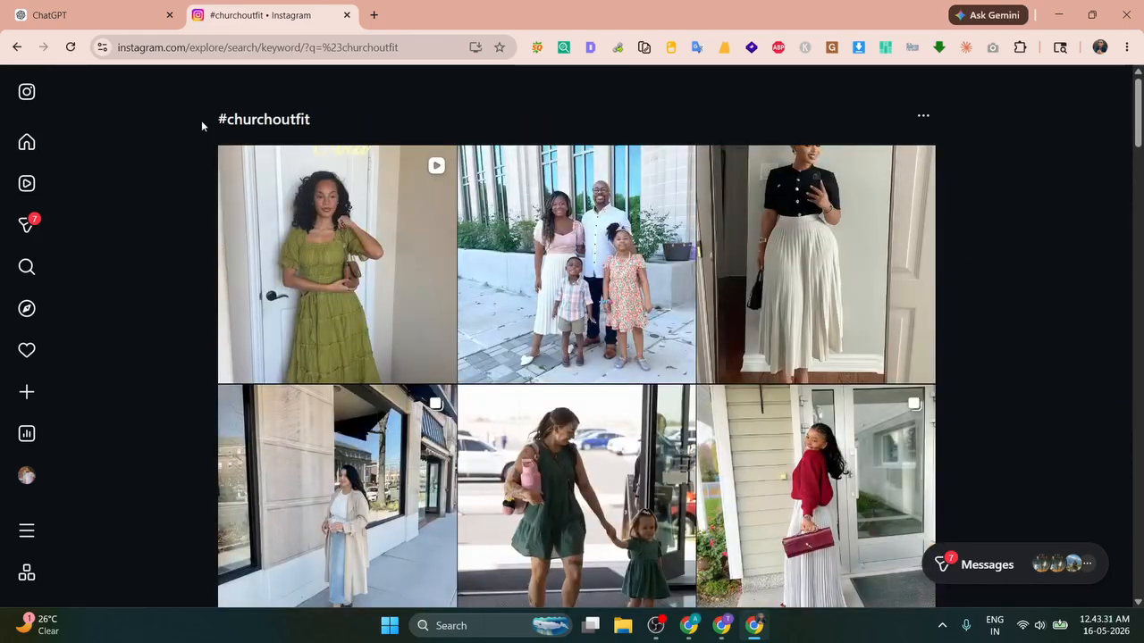
left_click_drag(202, 122, 350, 133)
left_click(379, 124)
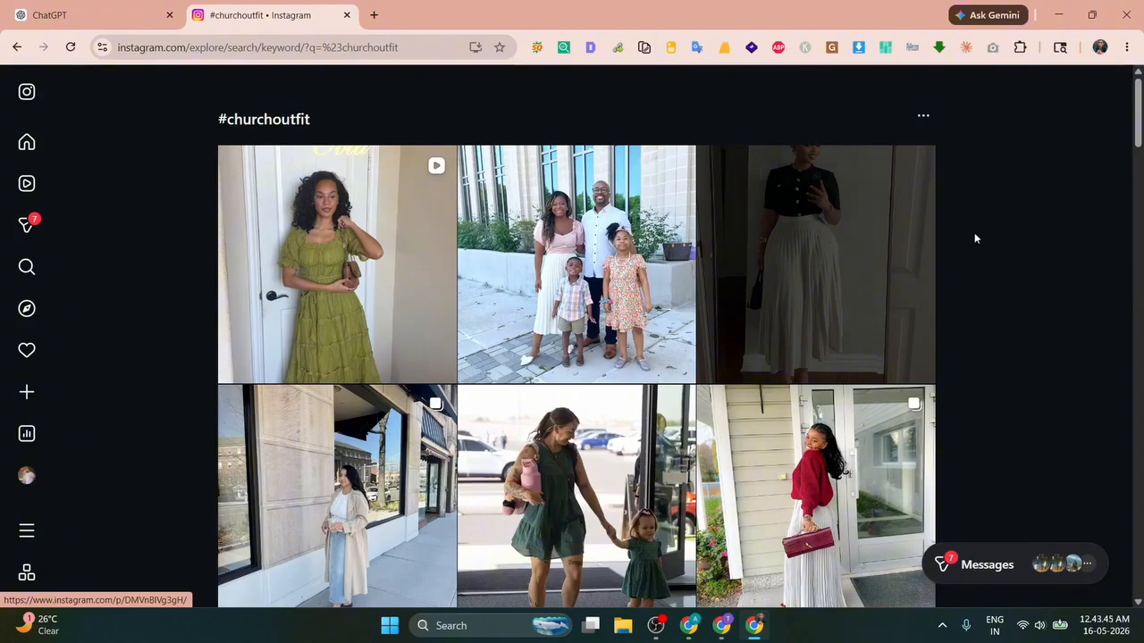
left_click(859, 242)
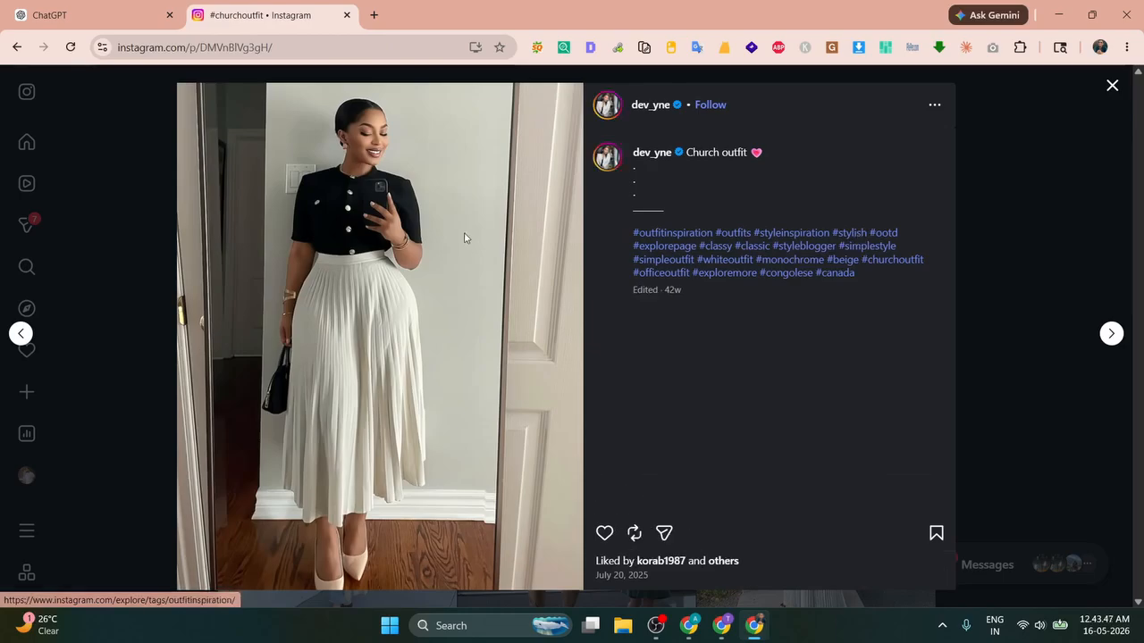
left_click(1111, 87)
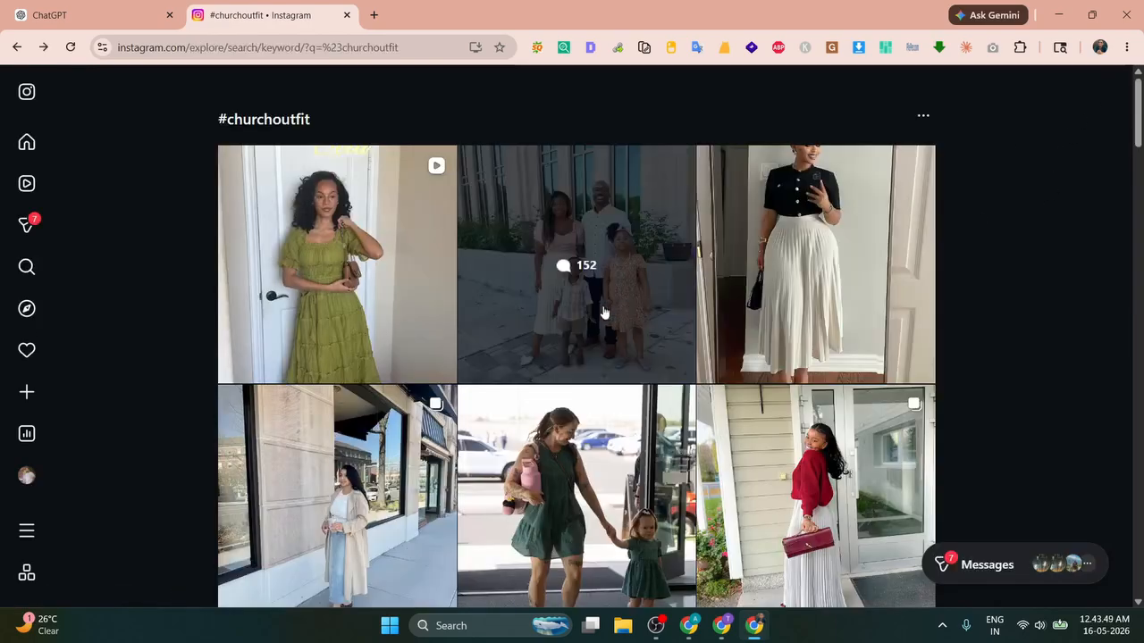
scroll(552, 309, "down", 3)
scroll(980, 291, "down", 5)
scroll(999, 293, "up", 3)
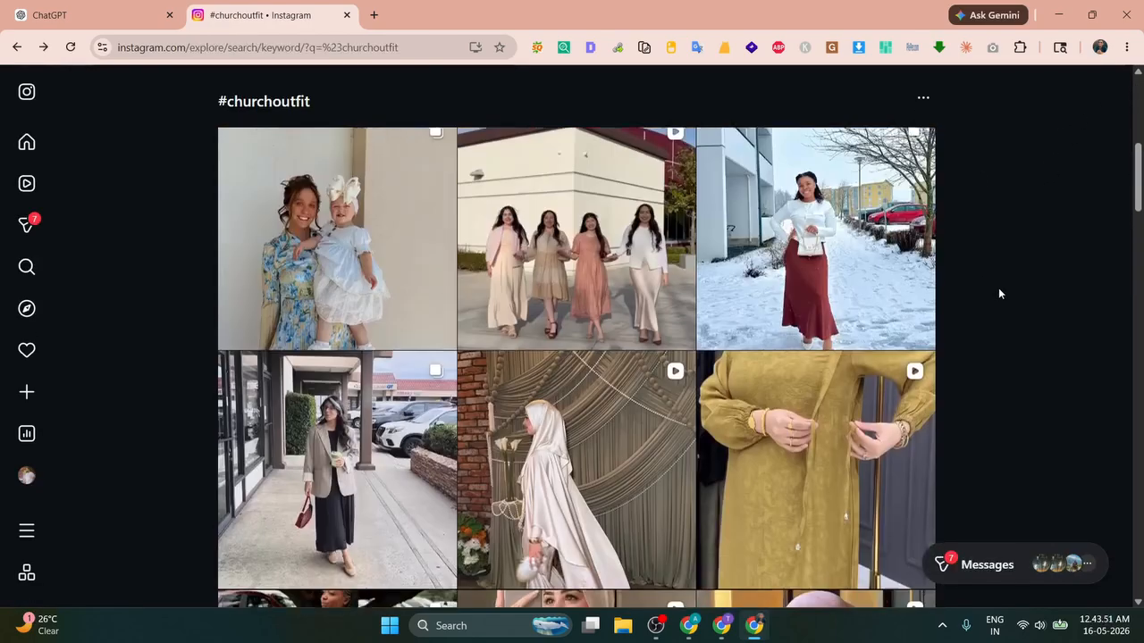
scroll(998, 288, "down", 3)
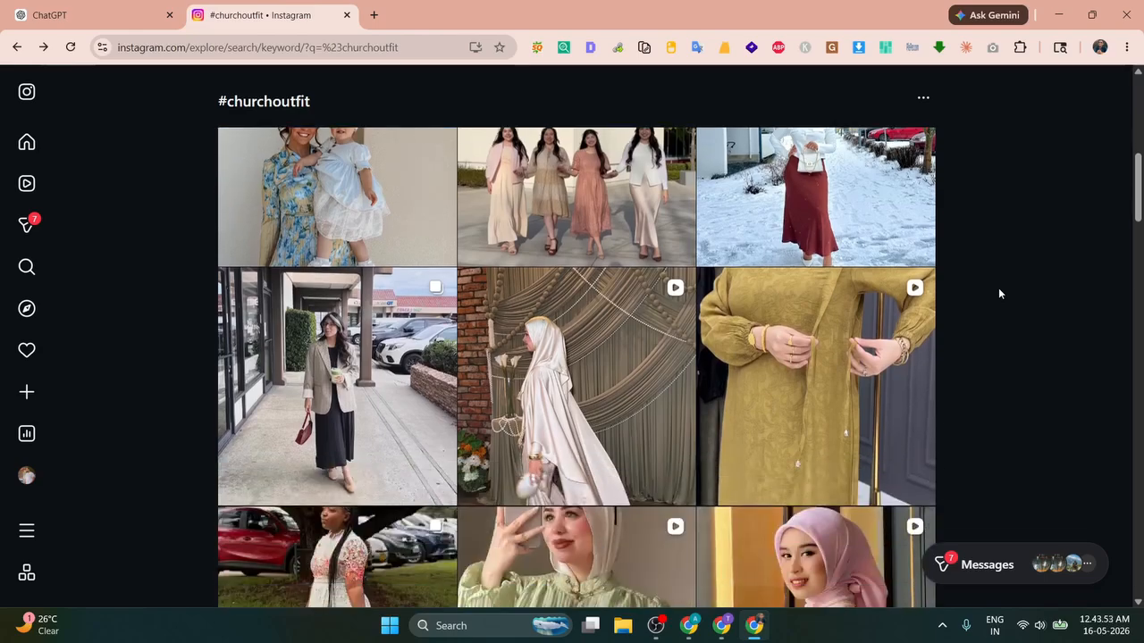
Step: Download the long beige coat photo from the blazer outfit post to Downloads via Image Downloader
left_click(330, 342)
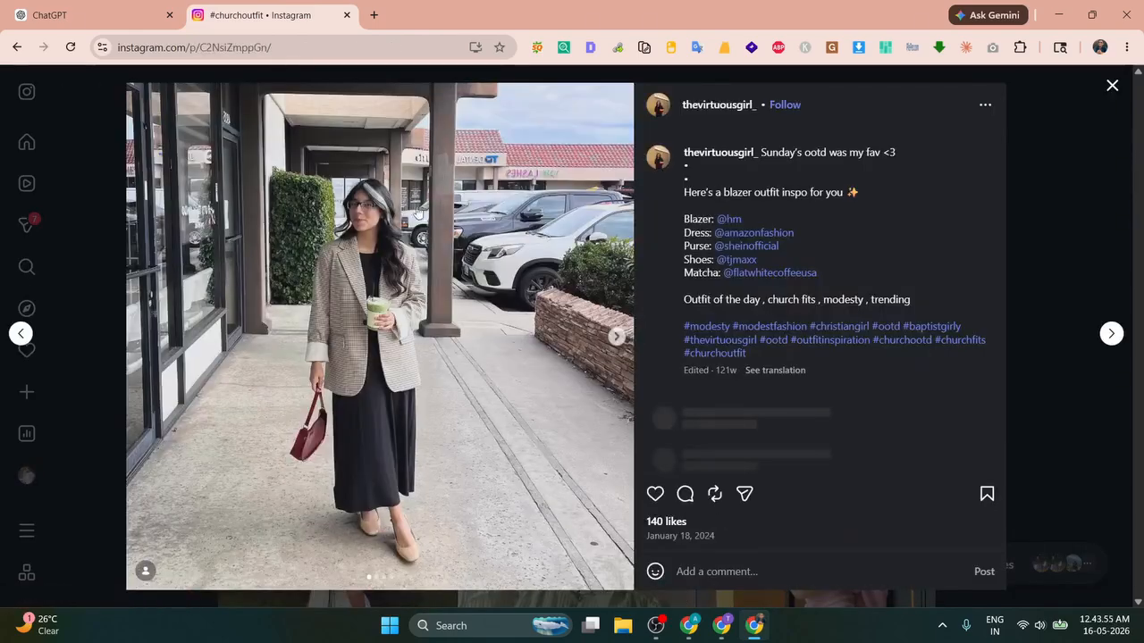
left_click(615, 335)
left_click(138, 340)
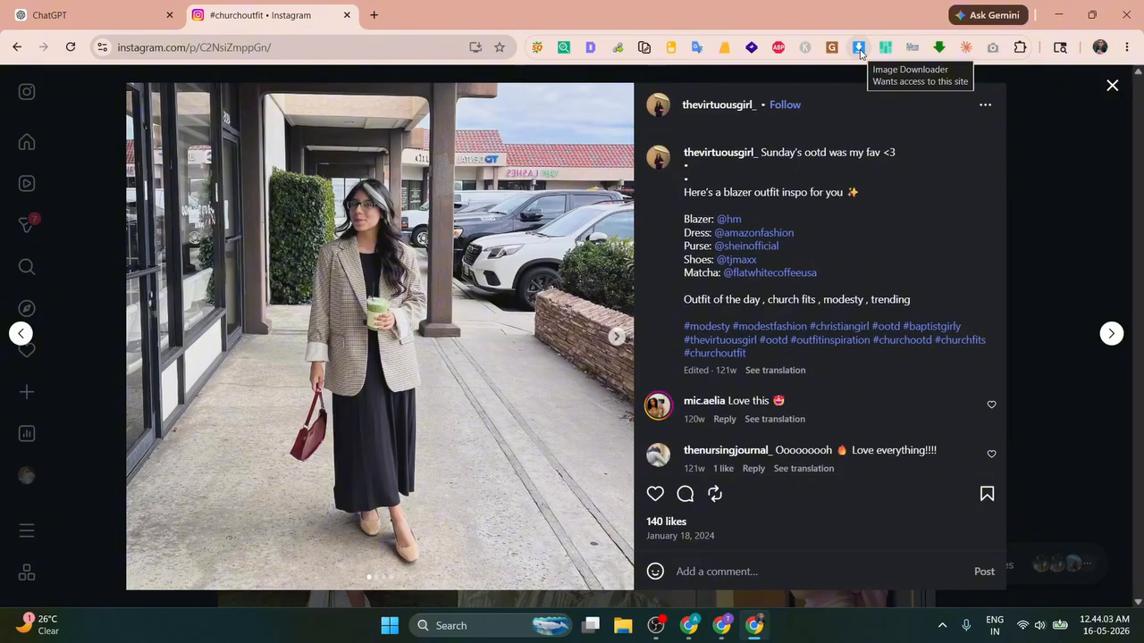
left_click(858, 48)
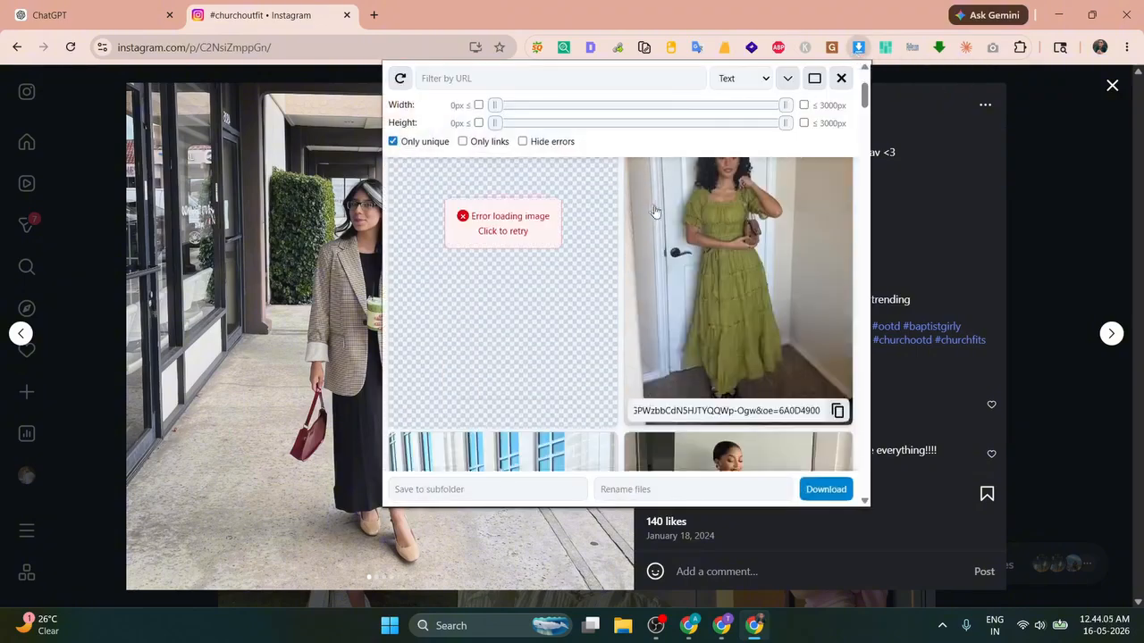
scroll(654, 210, "down", 10)
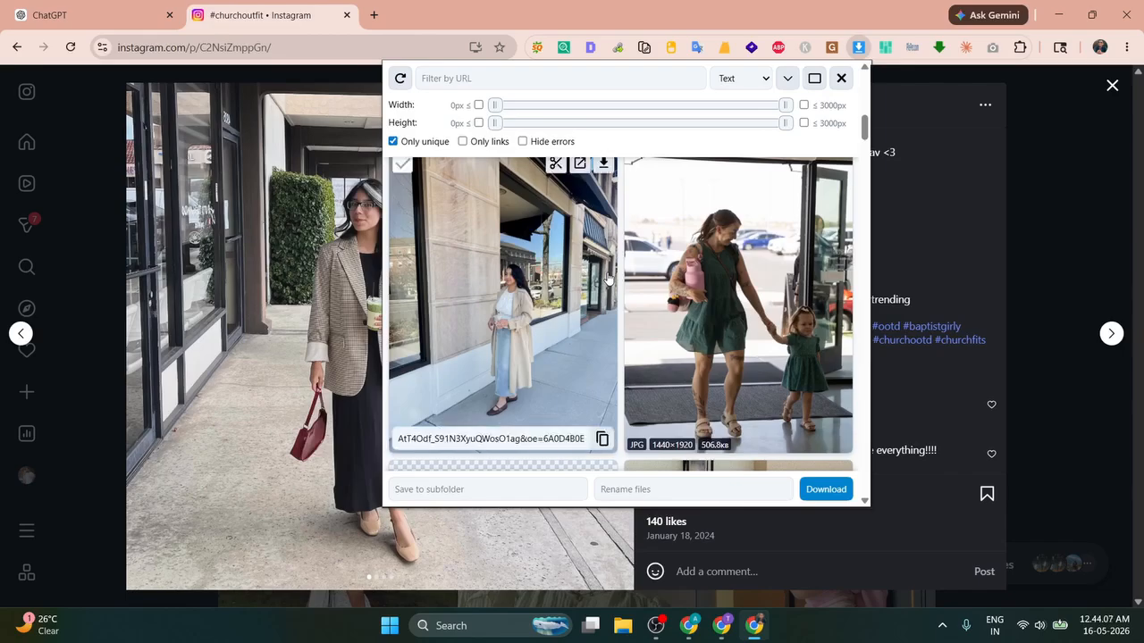
scroll(599, 268, "up", 2)
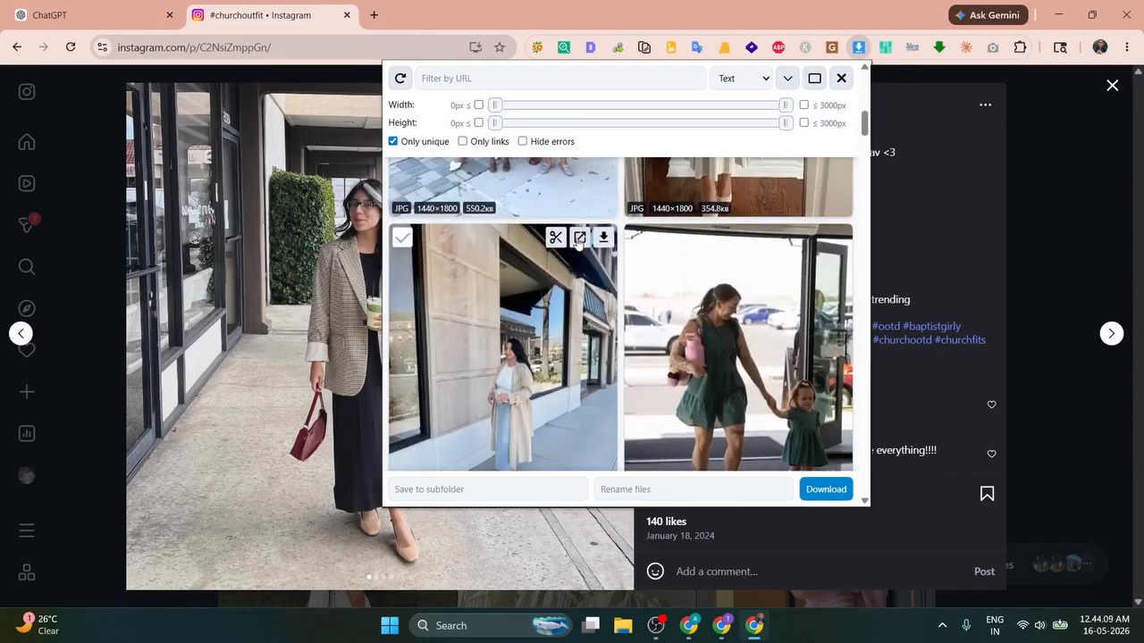
left_click(603, 238)
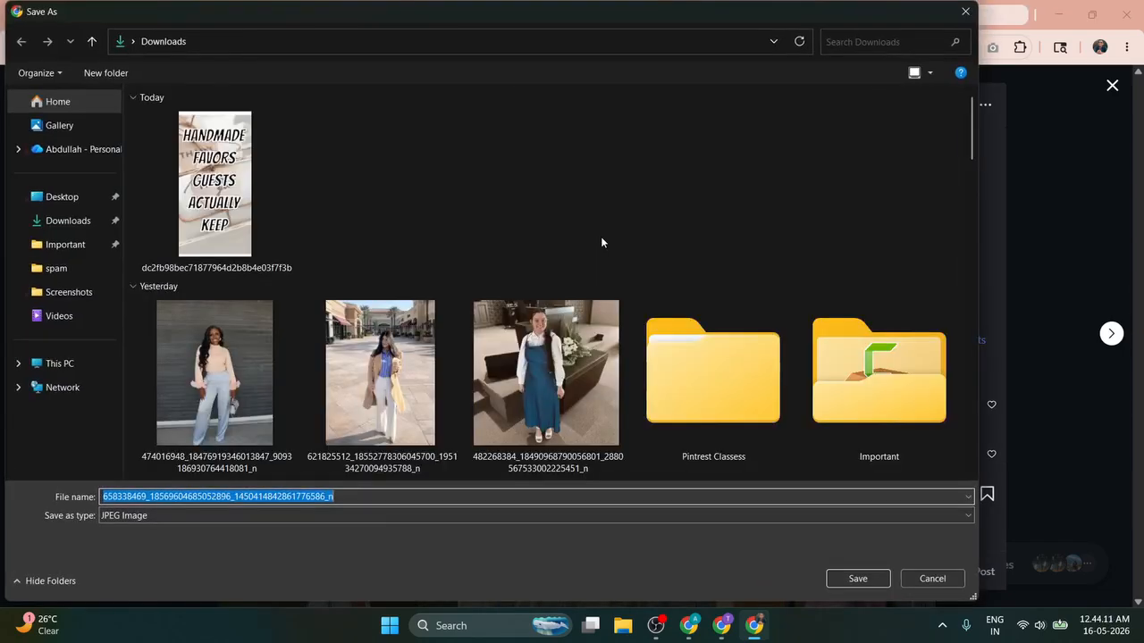
left_click(857, 578)
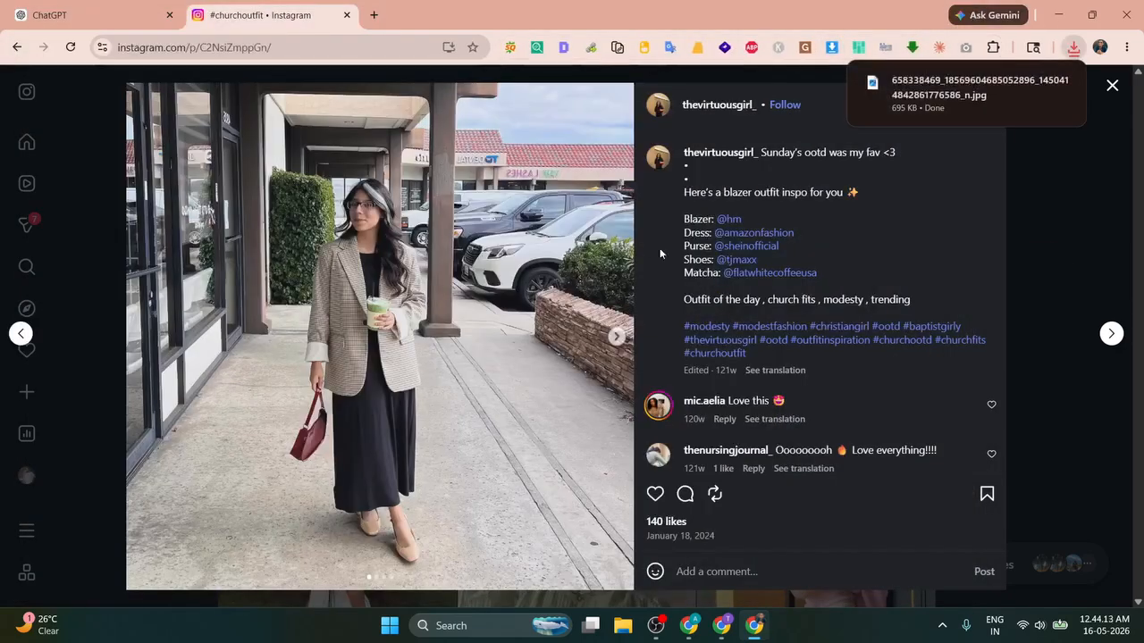
Step: Go back to the abdullahsayyed.in tutorial article
left_click(107, 15)
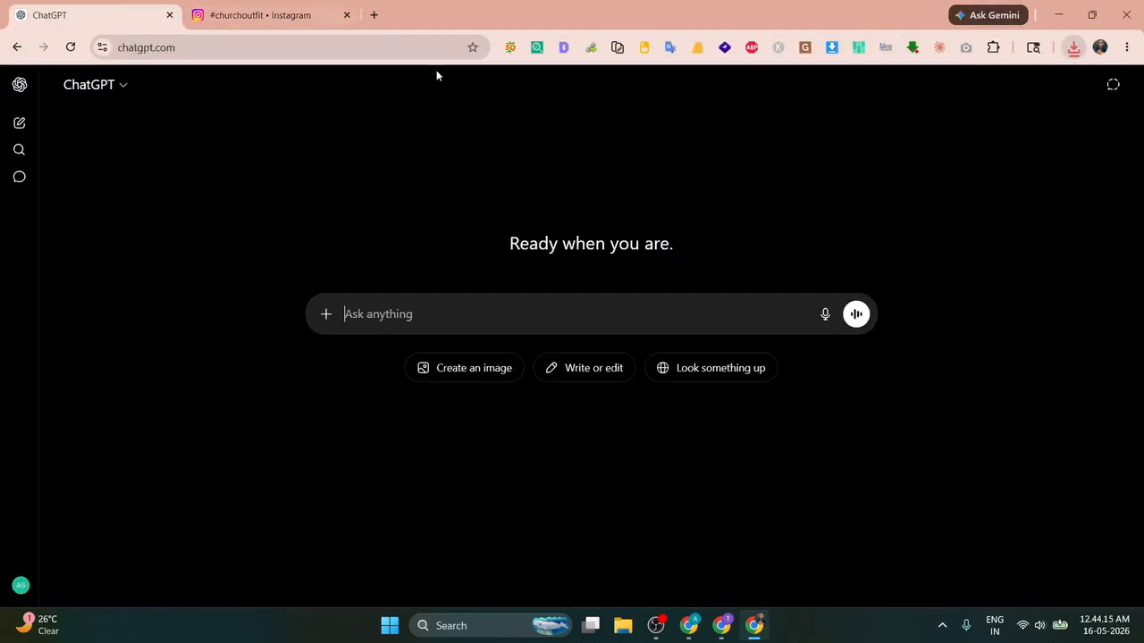
left_click(689, 625)
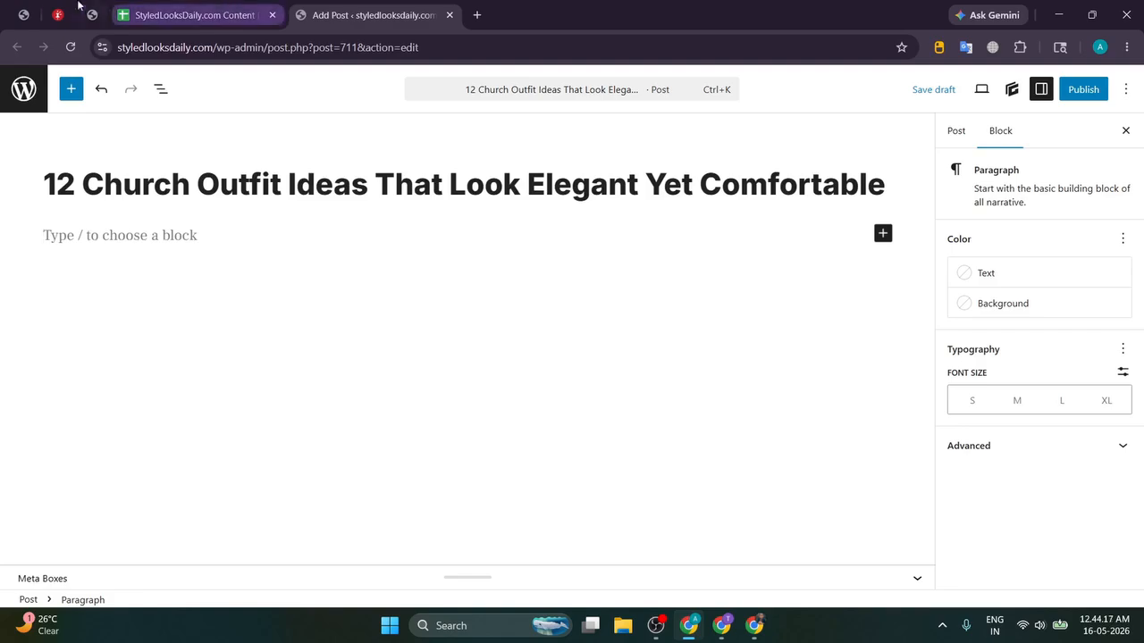
left_click(23, 15)
left_click(92, 15)
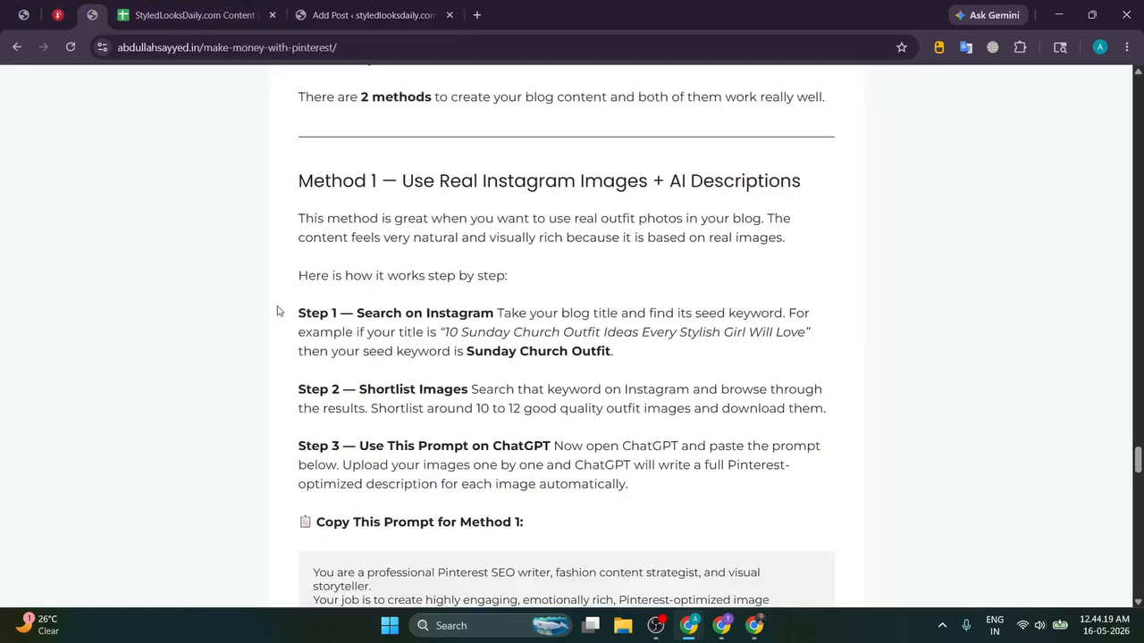
scroll(277, 310, "down", 1)
Step: Read through Method 1's Steps 1–3 and select the full prompt text
left_click_drag(357, 238, 665, 284)
left_click(665, 285)
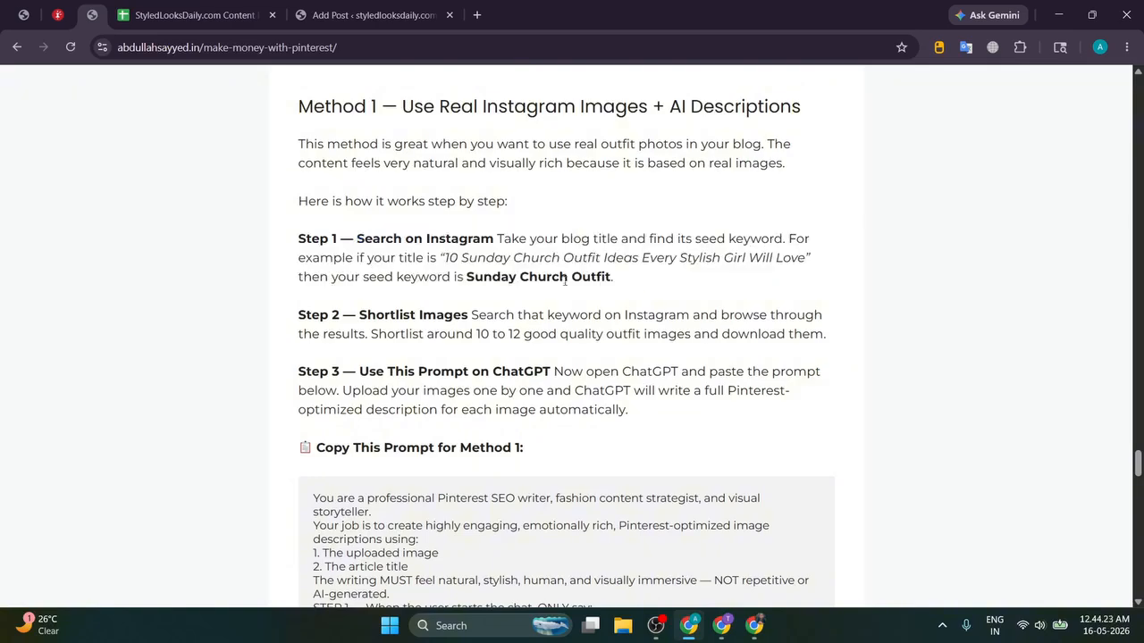
left_click_drag(365, 238, 628, 233)
left_click(625, 234)
left_click_drag(360, 315, 556, 315)
left_click(584, 309)
scroll(583, 309, "down", 1)
left_click_drag(368, 297, 654, 295)
left_click(647, 290)
scroll(363, 291, "down", 3)
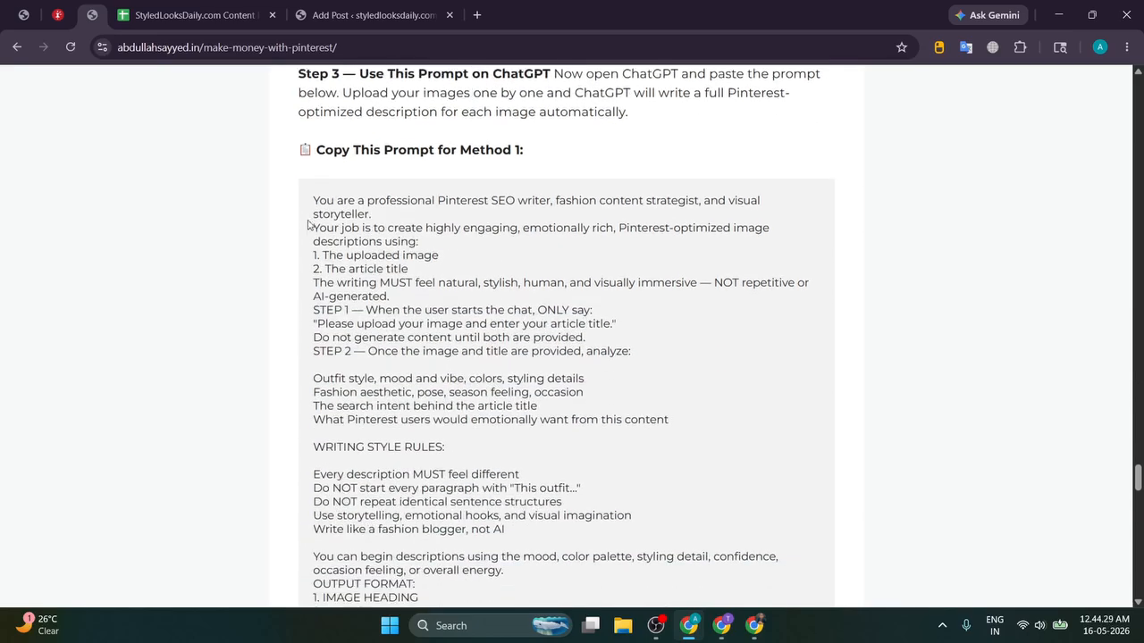
left_click_drag(311, 202, 383, 174)
scroll(377, 284, "down", 6)
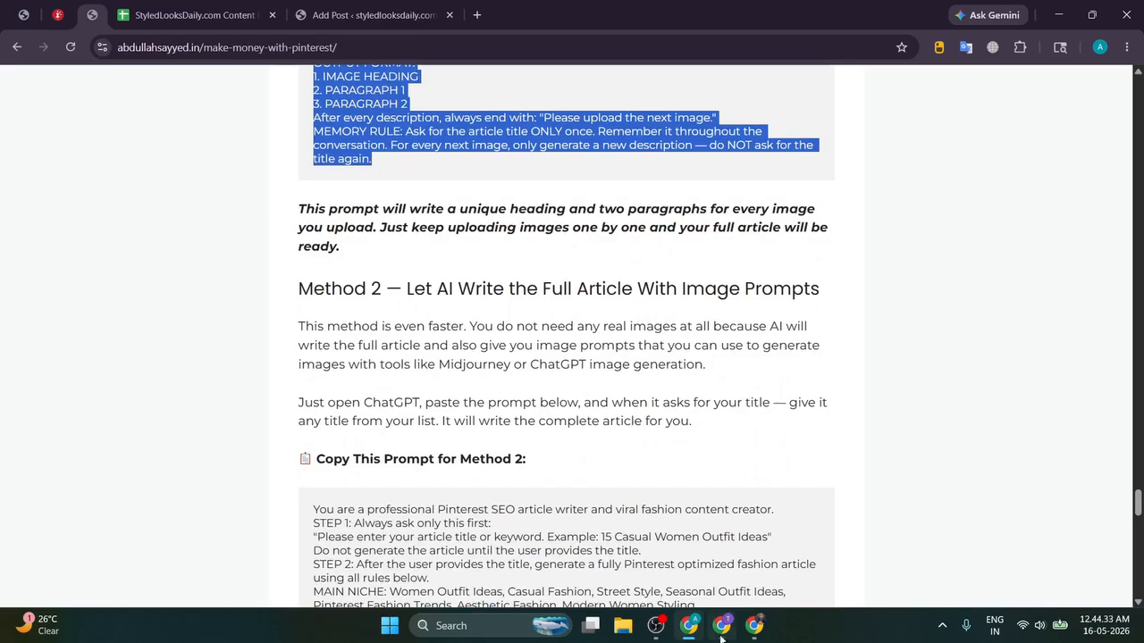
left_click(754, 628)
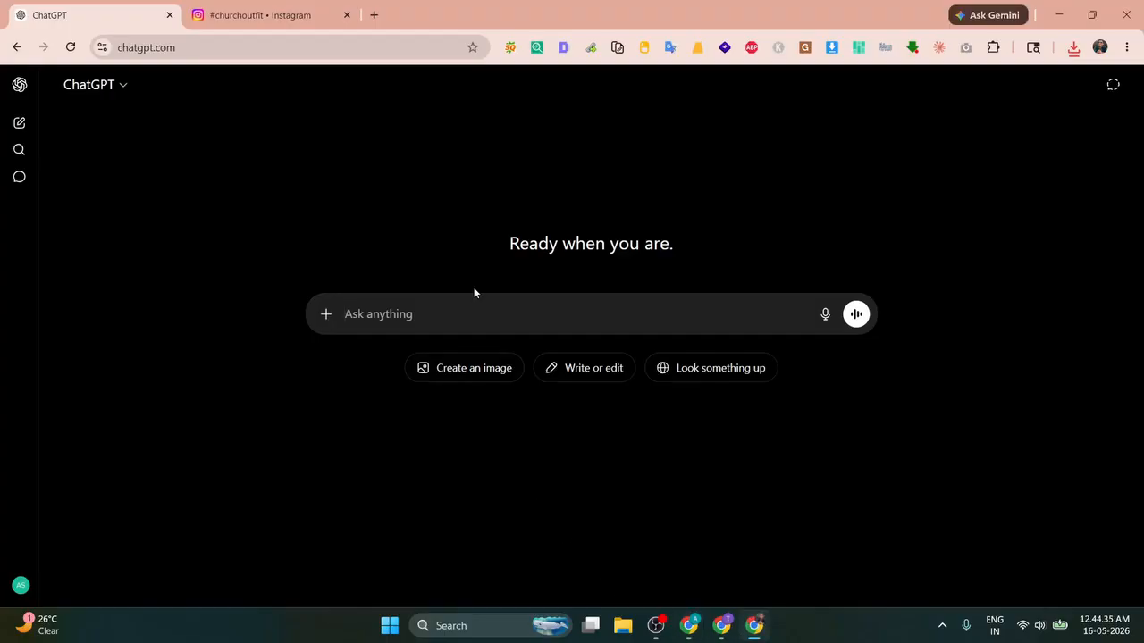
Step: Paste and send the Method 1 prompt to ChatGPT
key("ctrl+v")
key("Return")
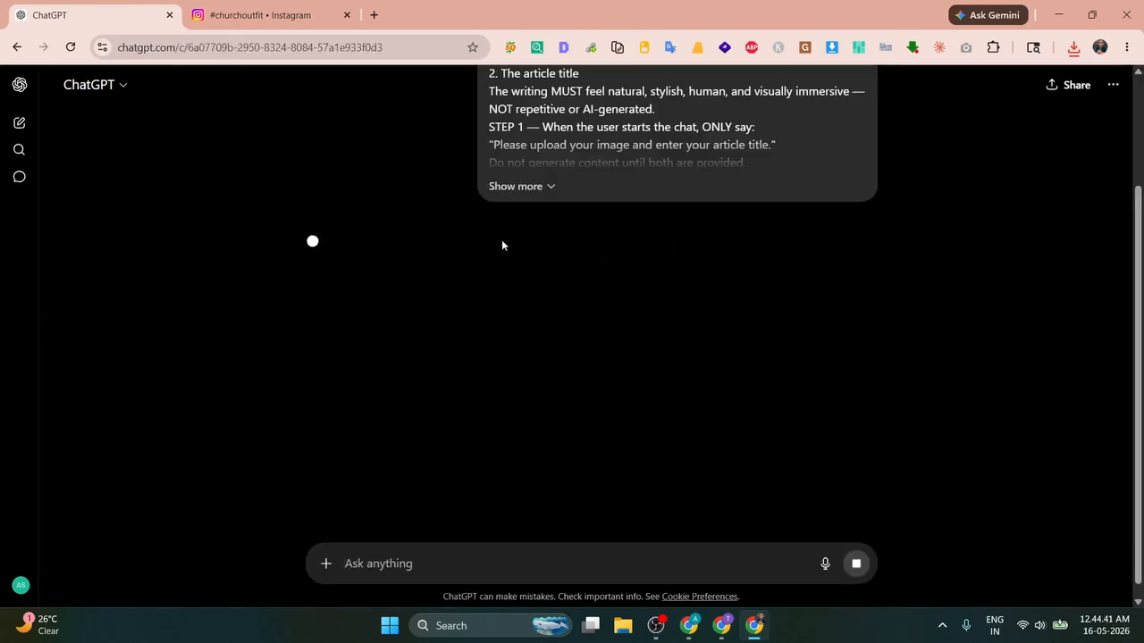
left_click_drag(304, 242, 629, 243)
left_click(646, 237)
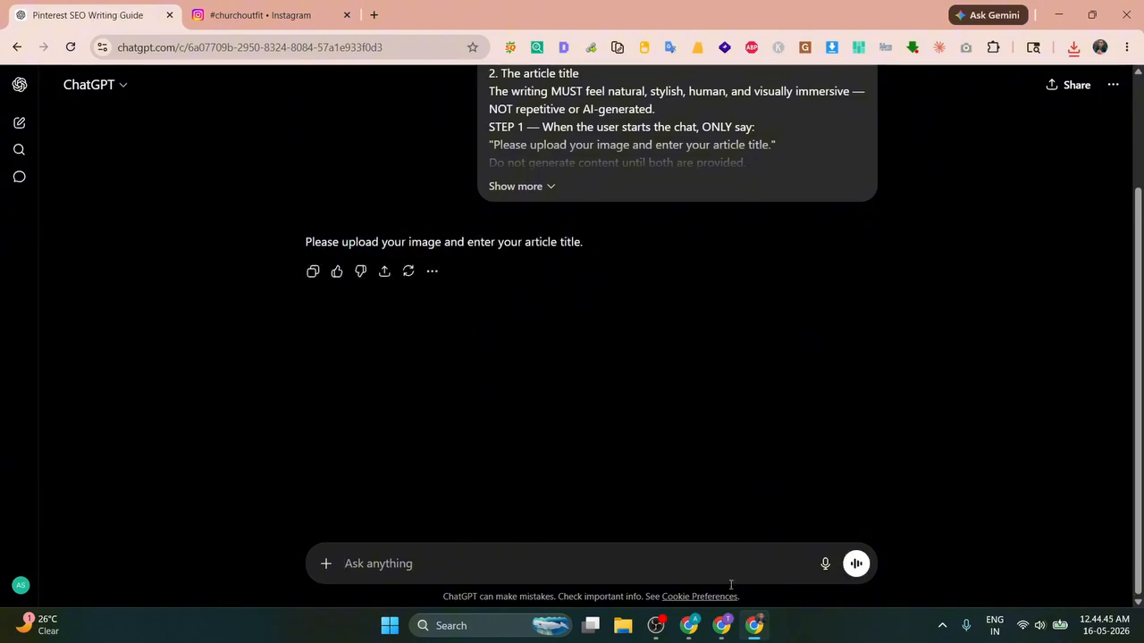
Step: Send ChatGPT the post title '12 Church Outfit Ideas…' with the beige coat photo attached
left_click(689, 625)
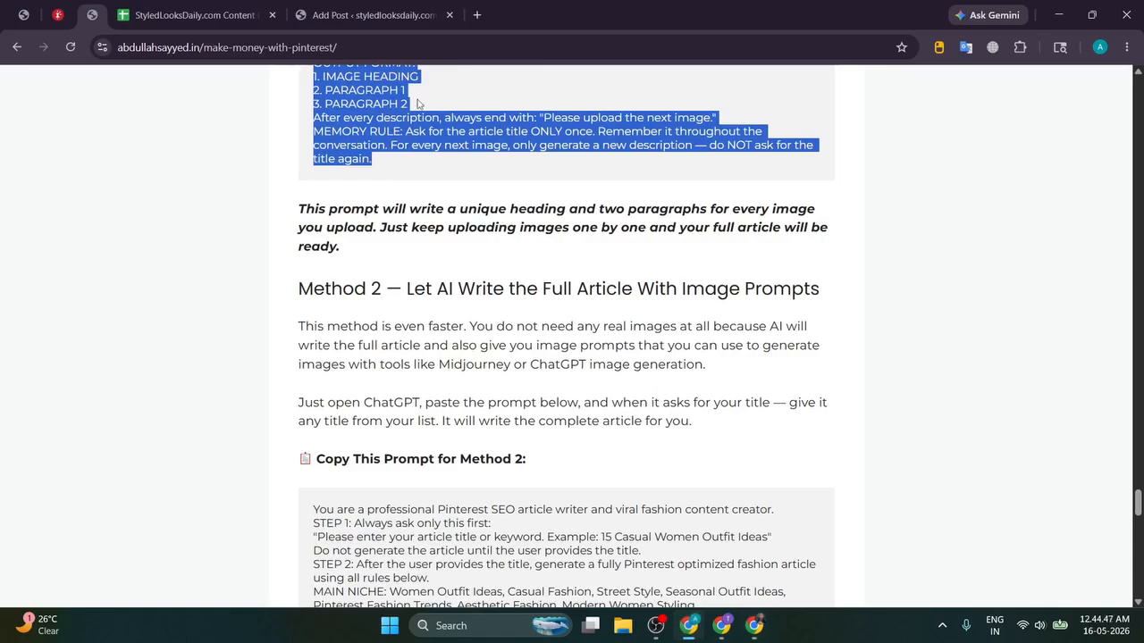
left_click(373, 16)
triple_click(326, 185)
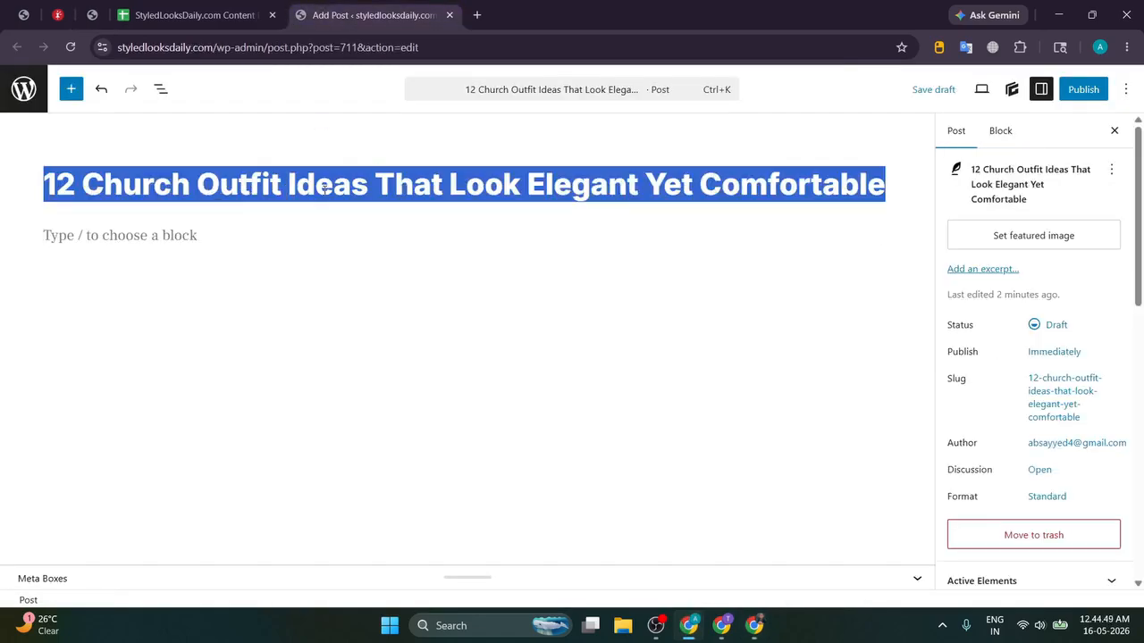
key("ctrl+c")
key("alt+Tab")
left_click(531, 559)
key("ctrl+v")
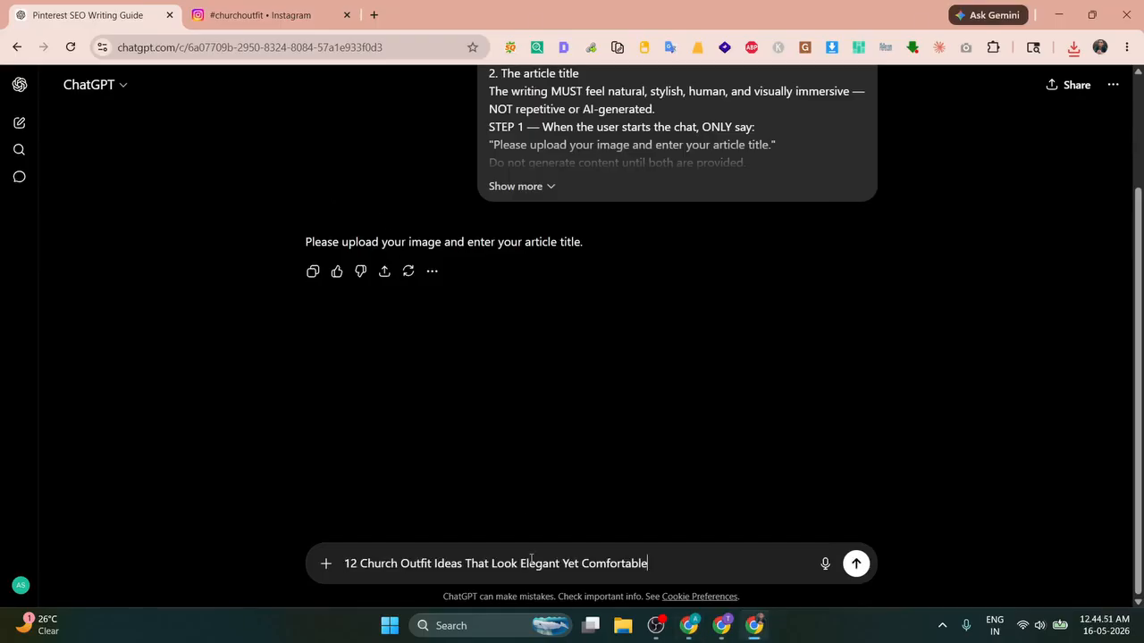
key("shift+Return")
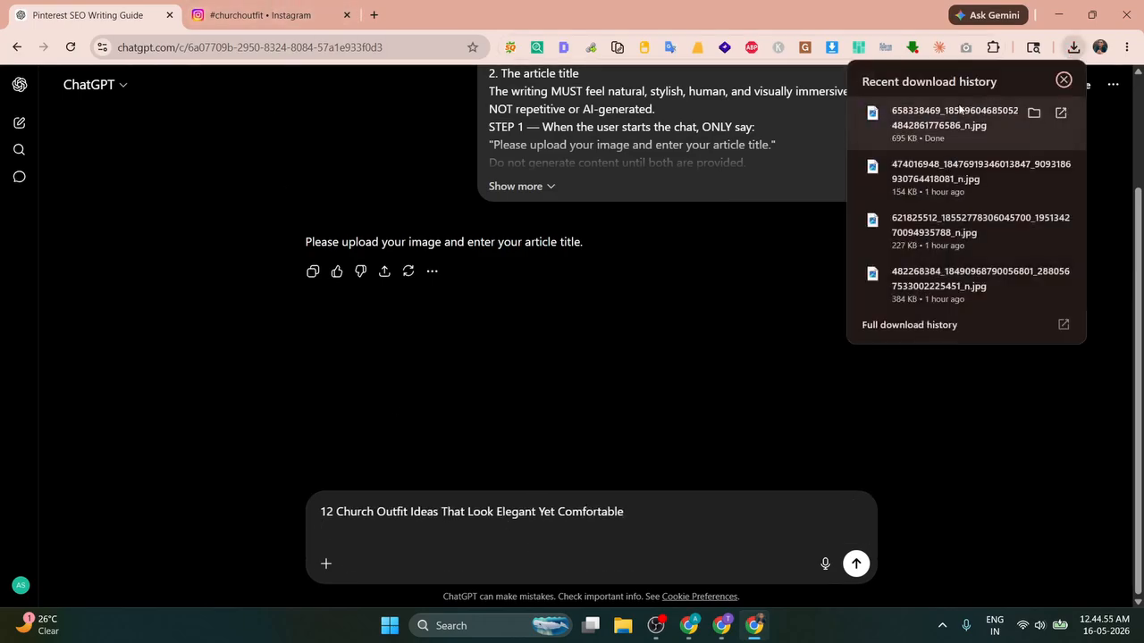
left_click_drag(960, 108, 620, 390)
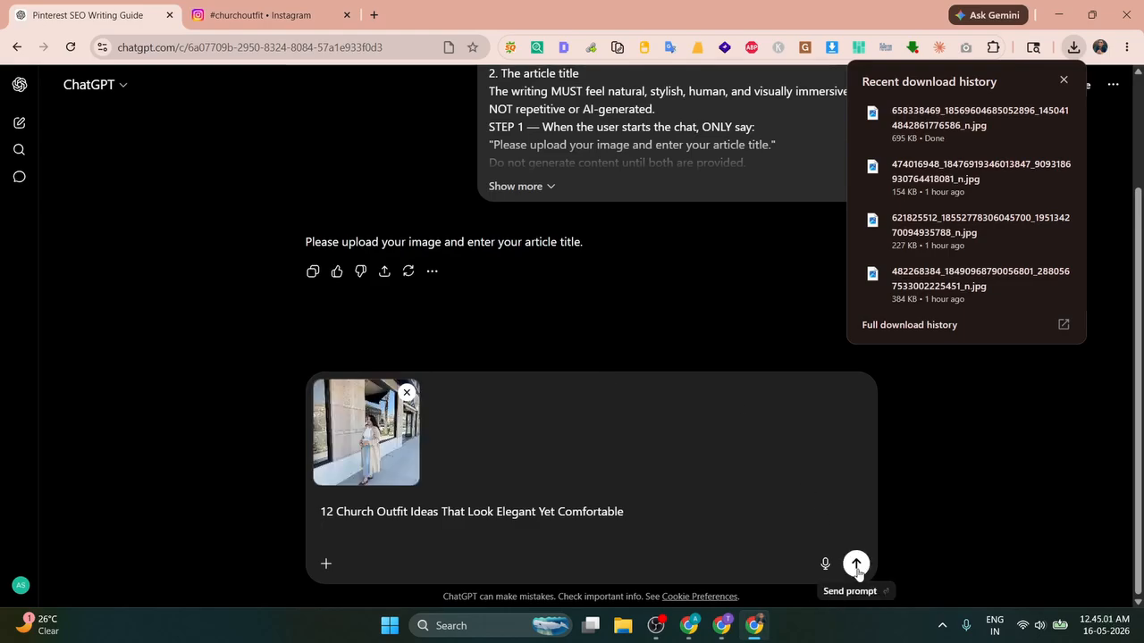
left_click(856, 564)
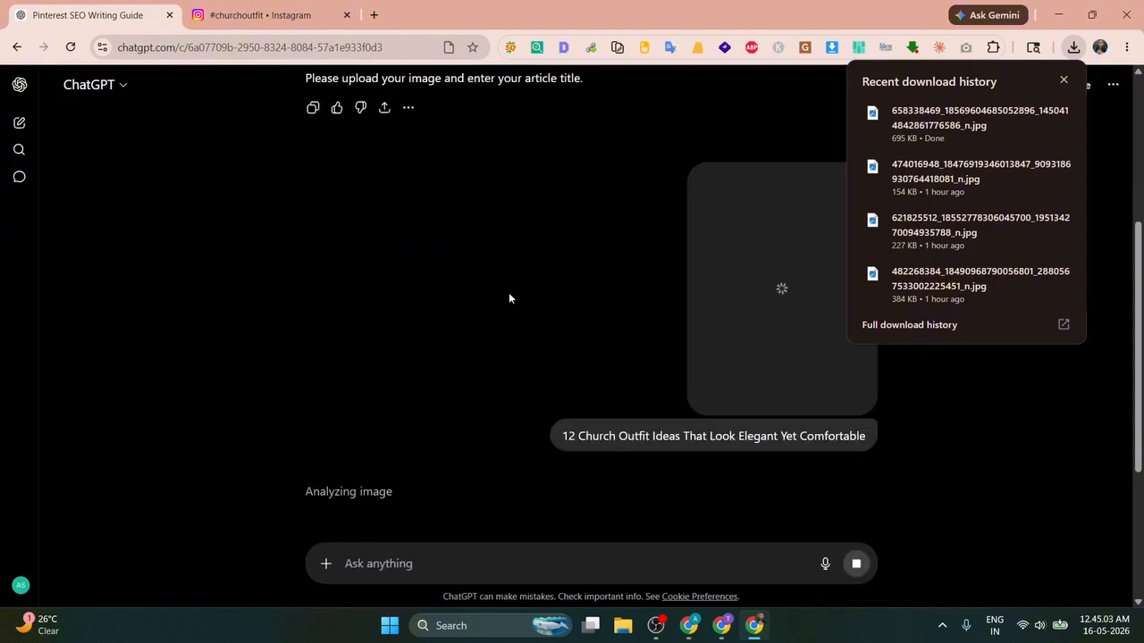
left_click(1063, 81)
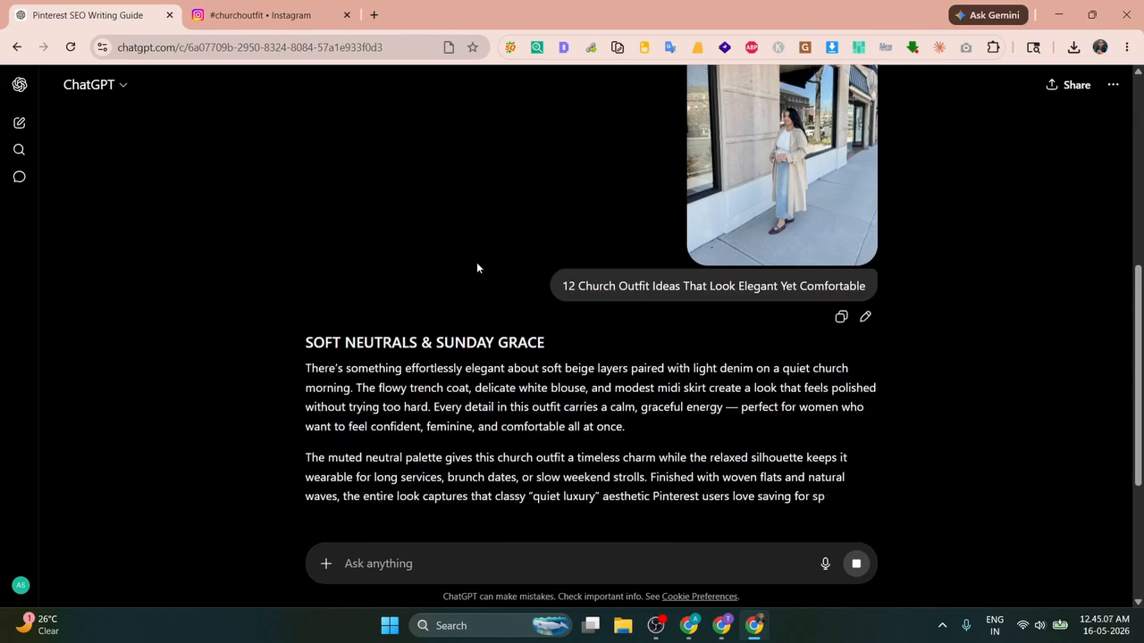
Step: Search the conversation for 'Church Outfit' with Ctrl+F, confirming 2 matches
scroll(748, 173, "up", 1)
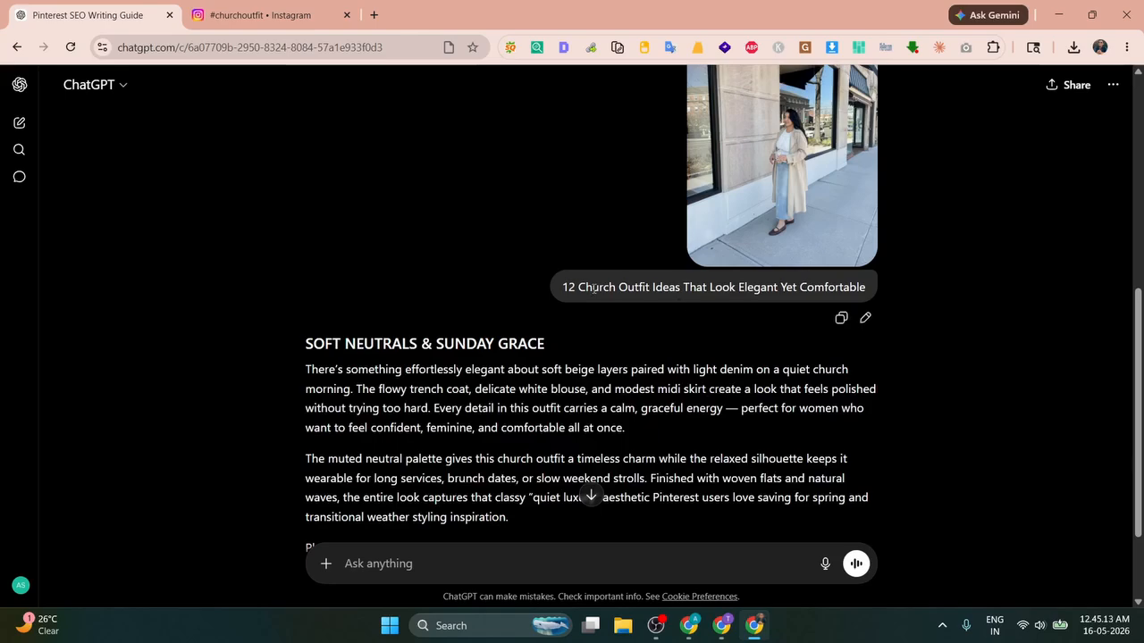
left_click_drag(576, 288, 651, 288)
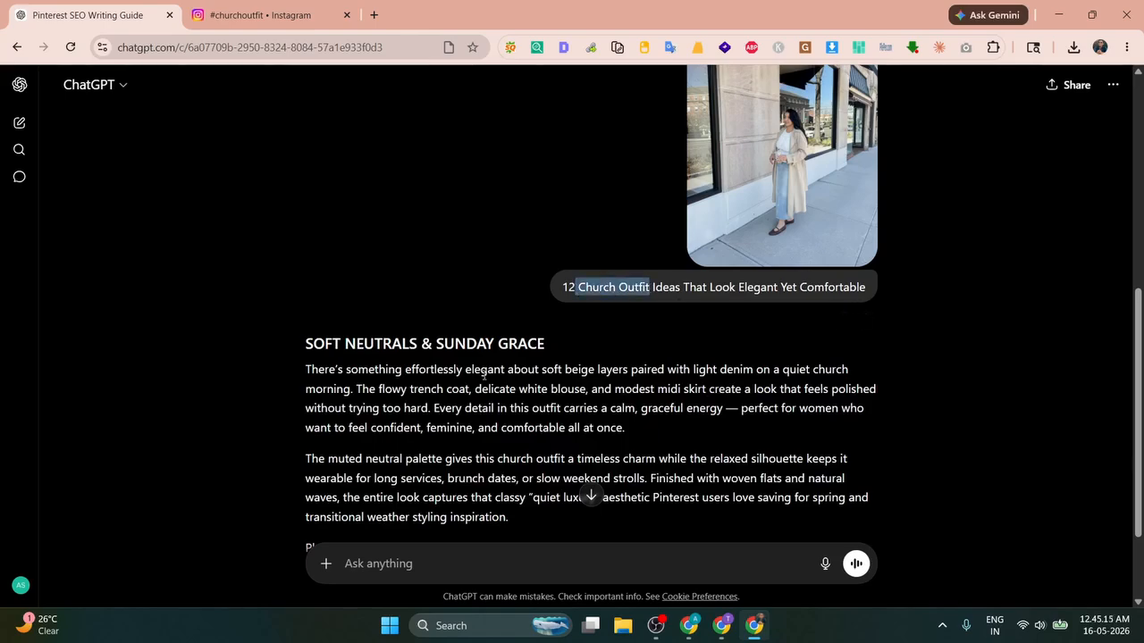
key("ctrl+f")
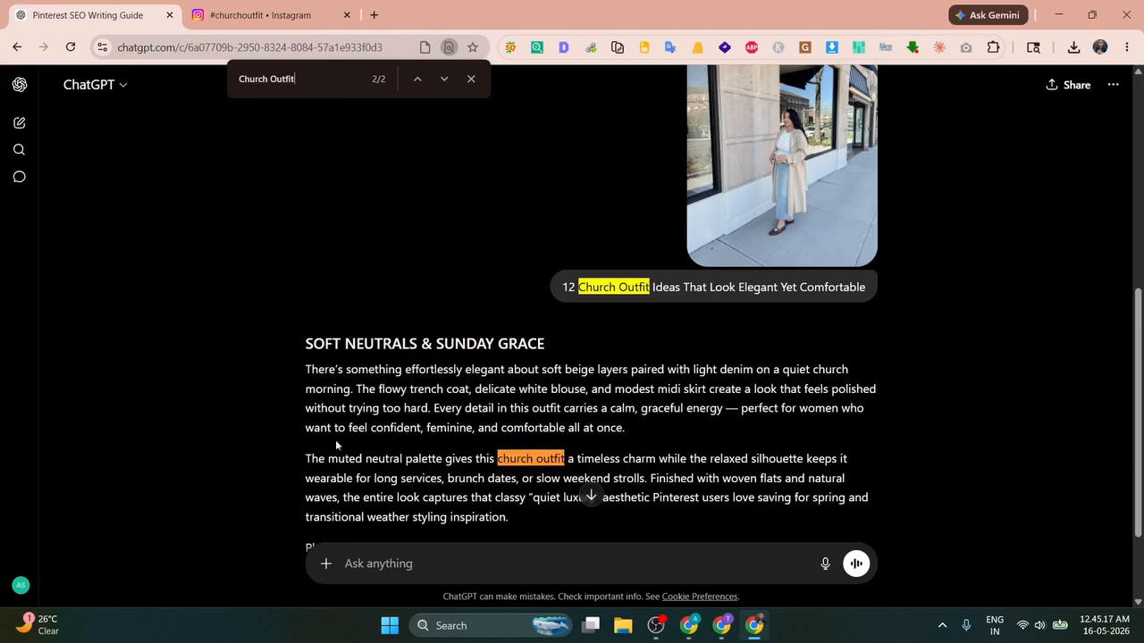
left_click_drag(306, 458, 399, 458)
left_click_drag(496, 460, 616, 460)
left_click(606, 466)
Step: Select and copy the SOFT NEUTRALS & SUNDAY GRACE section from heading to last paragraph
scroll(592, 493, "down", 2)
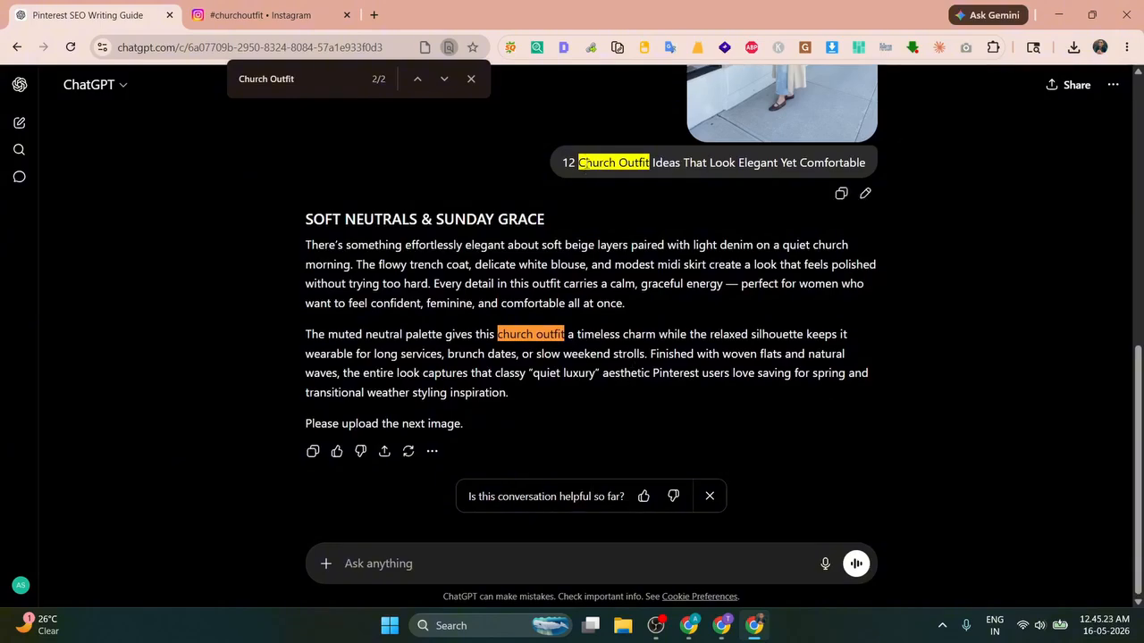
scroll(518, 222, "up", 2)
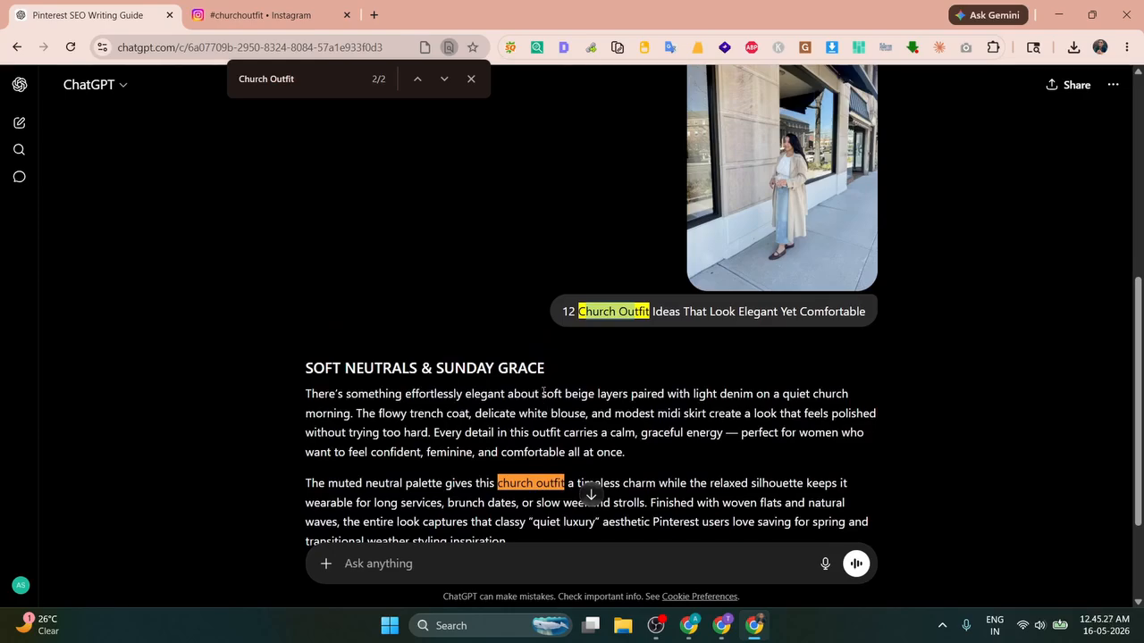
left_click_drag(542, 394, 836, 394)
scroll(365, 241, "down", 2)
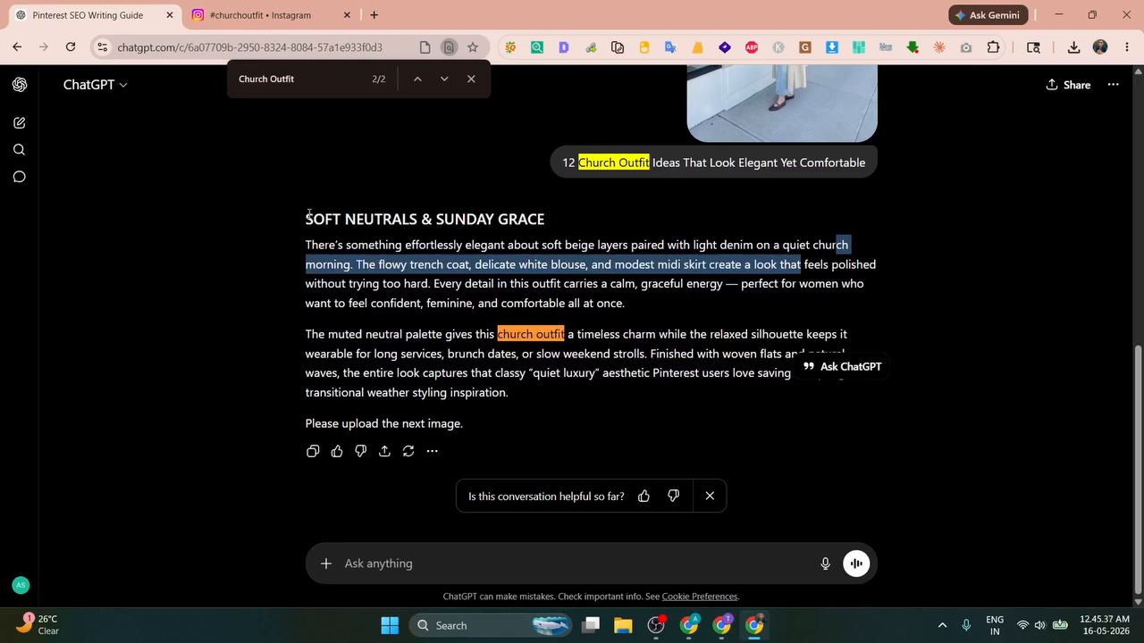
scroll(690, 227, "up", 1)
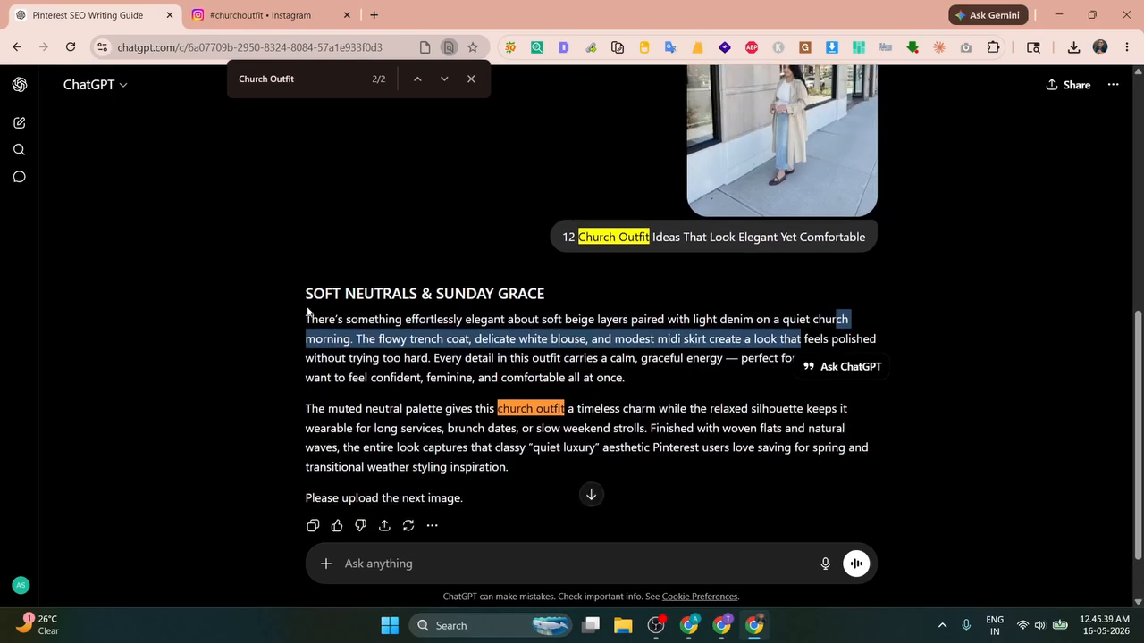
left_click_drag(306, 295, 521, 466)
key("ctrl+c")
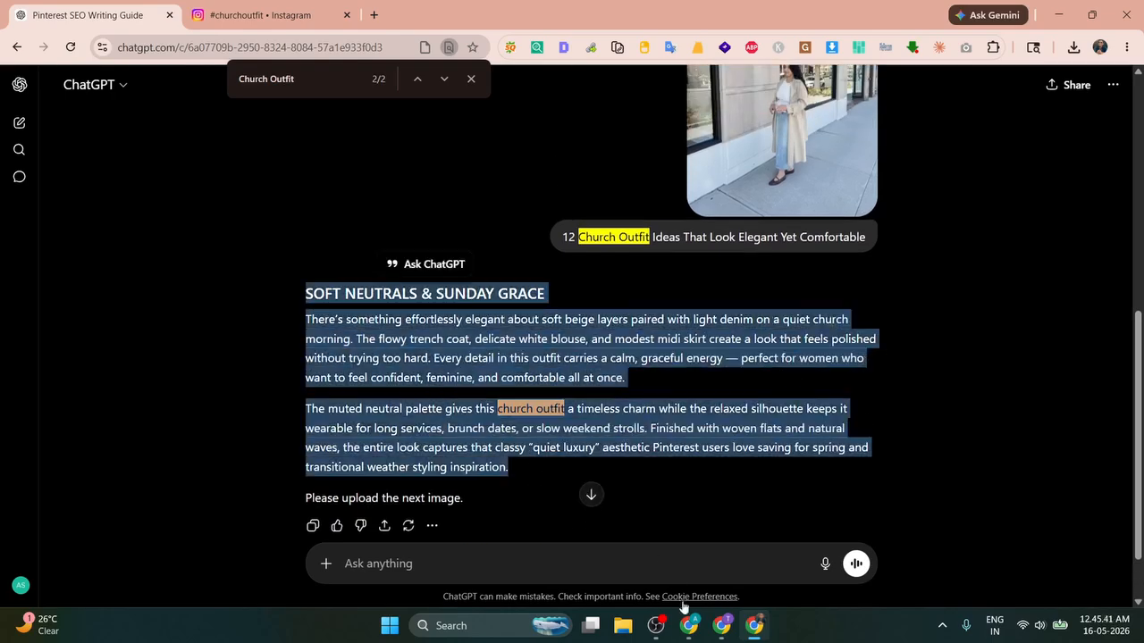
left_click(689, 625)
Step: Type 'Intro' and paste the SOFT NEUTRALS & SUNDAY GRACE heading and two paragraphs below it
left_click(280, 240)
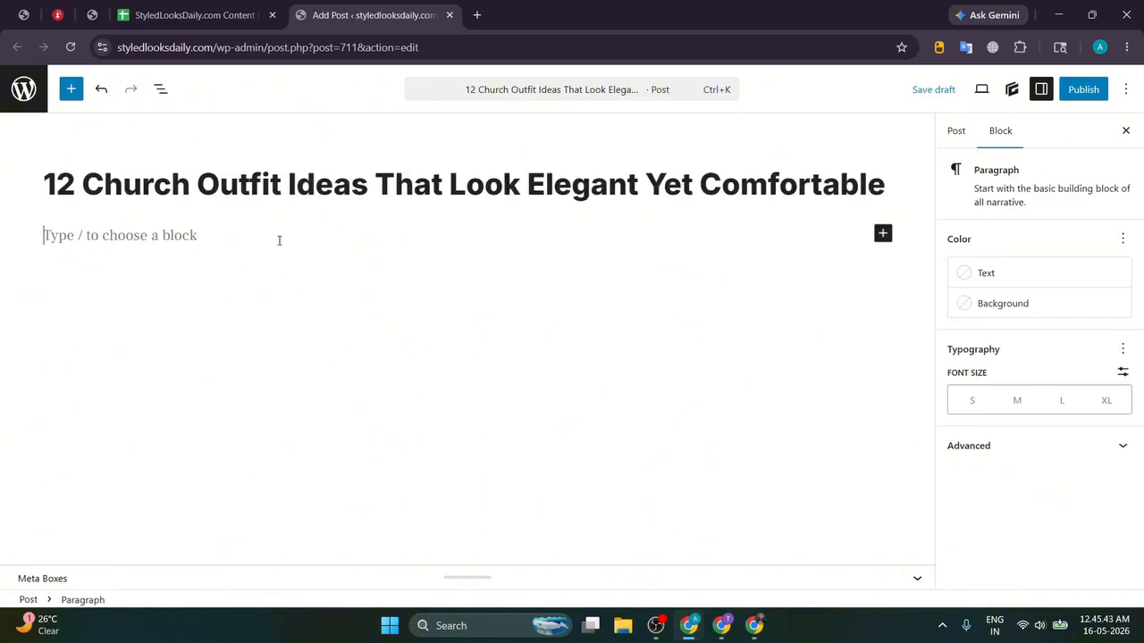
type("Intro")
key("Return")
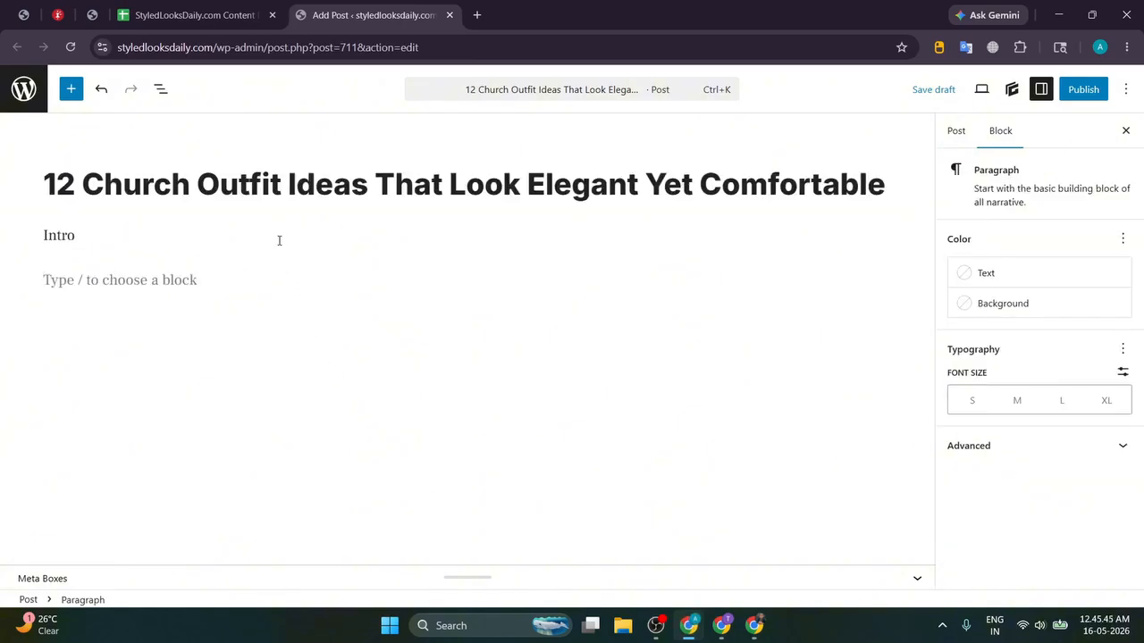
key("ctrl+v")
Step: Save the outfit image as 'SOFT NEUTRALS & SUNDAY GRACE.jpg'
triple_click(408, 284)
key("ctrl+c")
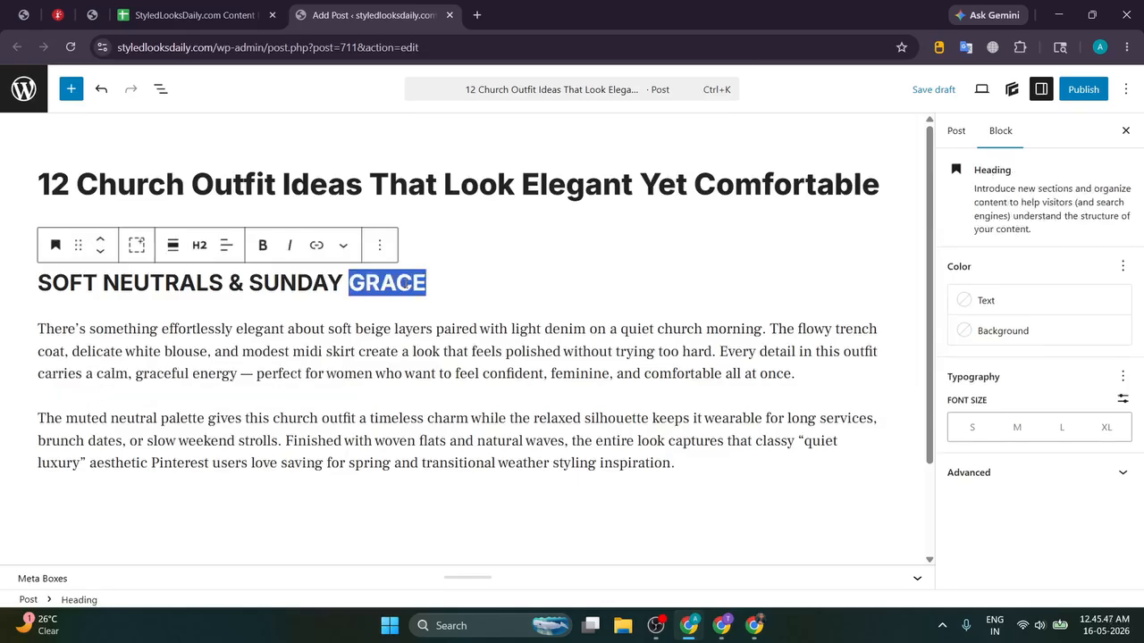
key("alt+Tab")
left_click(781, 153)
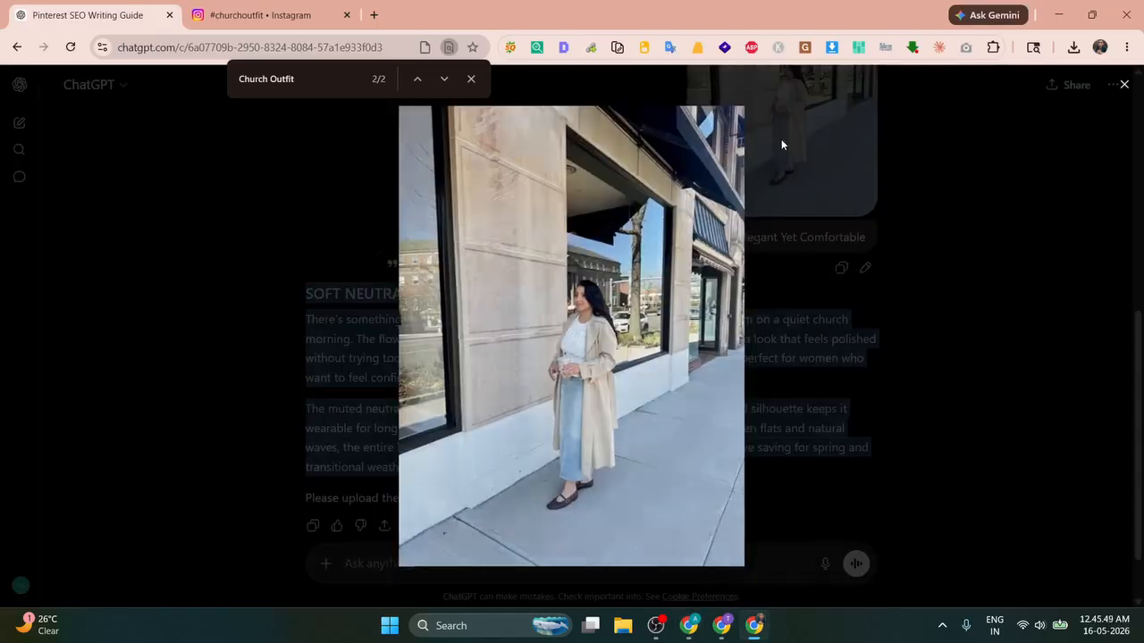
right_click(595, 217)
left_click(632, 254)
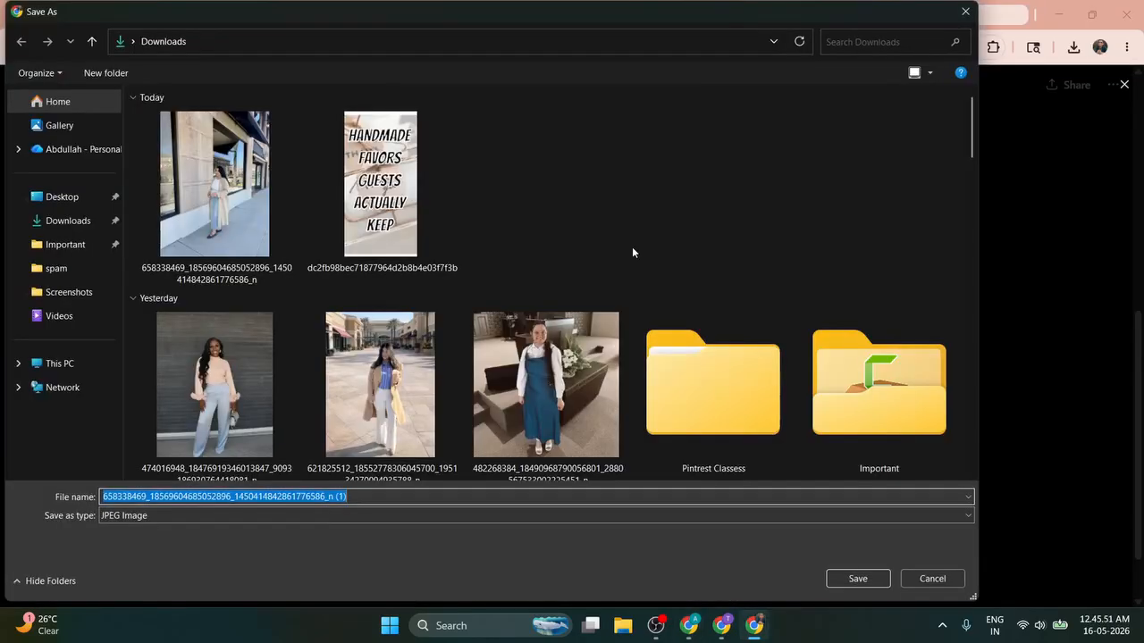
key("ctrl+v")
key("Return")
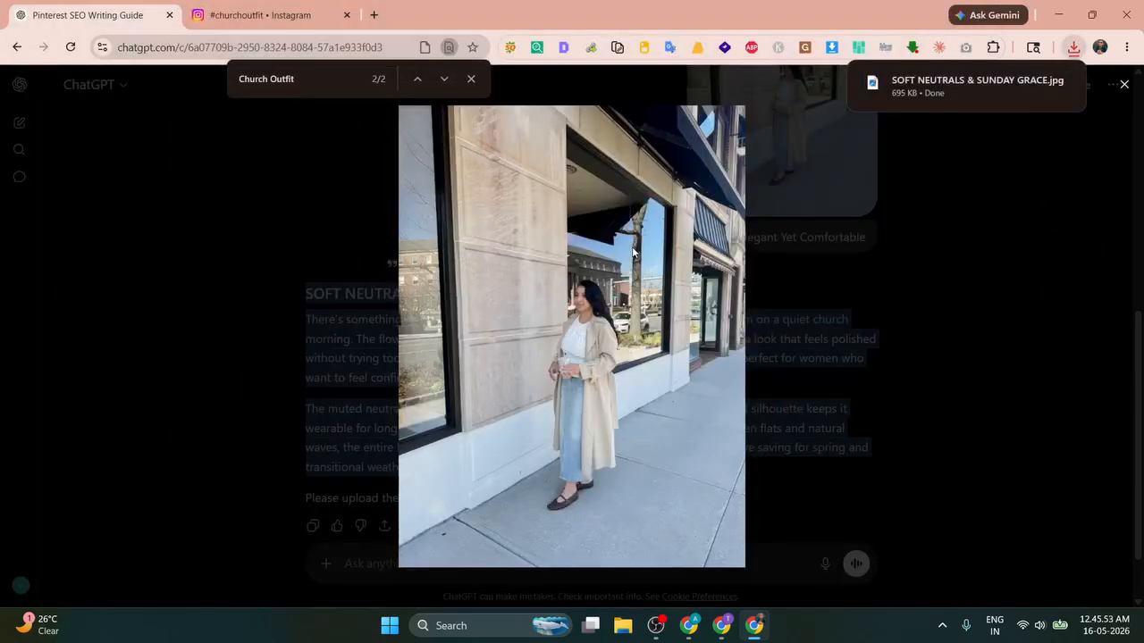
Step: Insert the saved beige-coat photo into the post directly below the heading
key("alt+Tab")
left_click(480, 269)
key("Return")
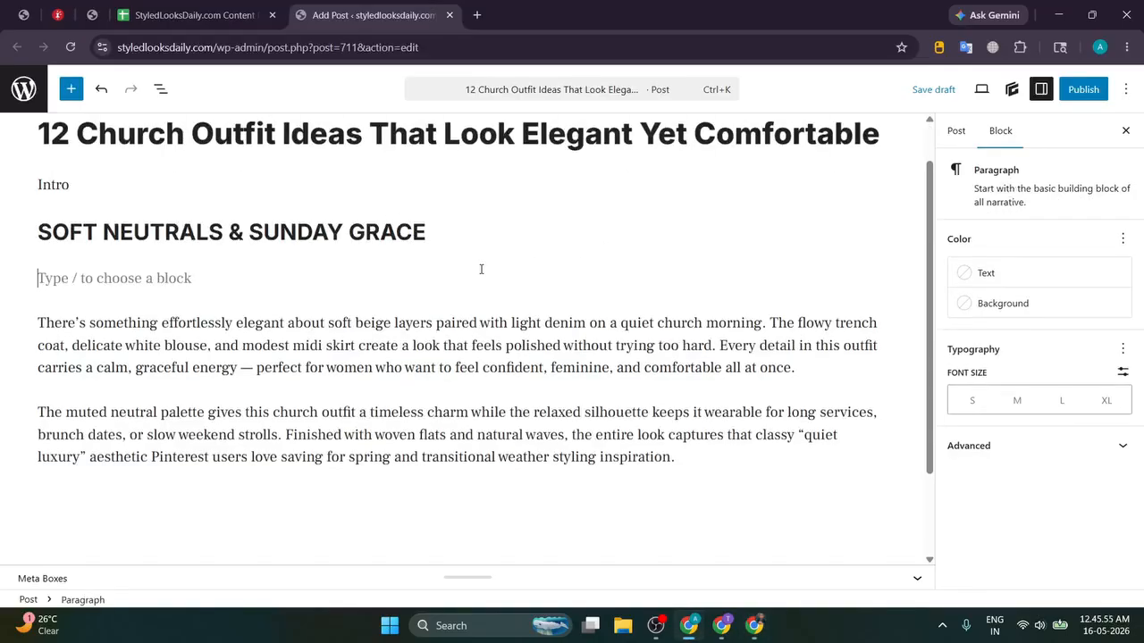
key("alt+Tab")
left_click_drag(962, 80, 352, 277)
scroll(547, 280, "down", 3)
scroll(547, 281, "down", 12)
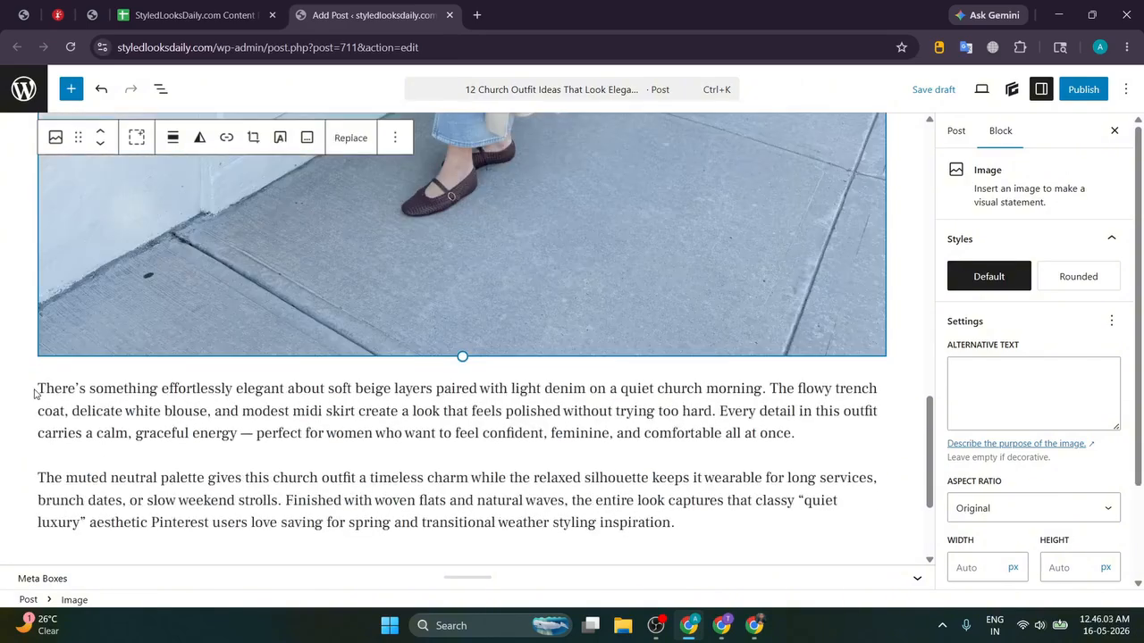
Step: Add a 'Source: @' line under the beige-coat photo with the creator's handle from the Instagram post
left_click(39, 390)
key("Return")
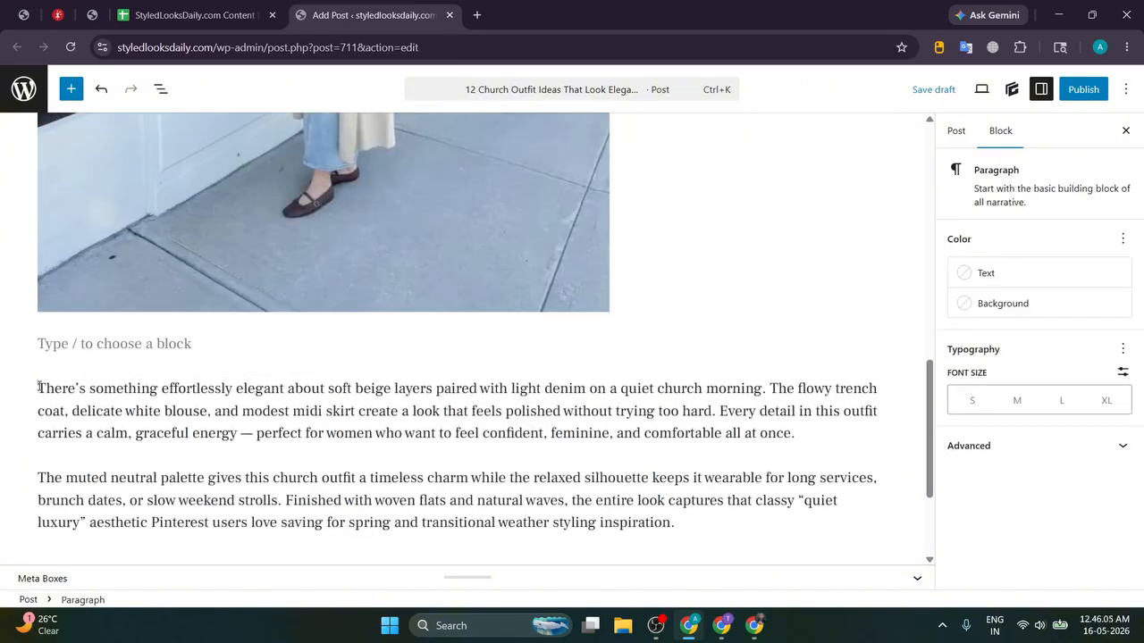
type("Source")
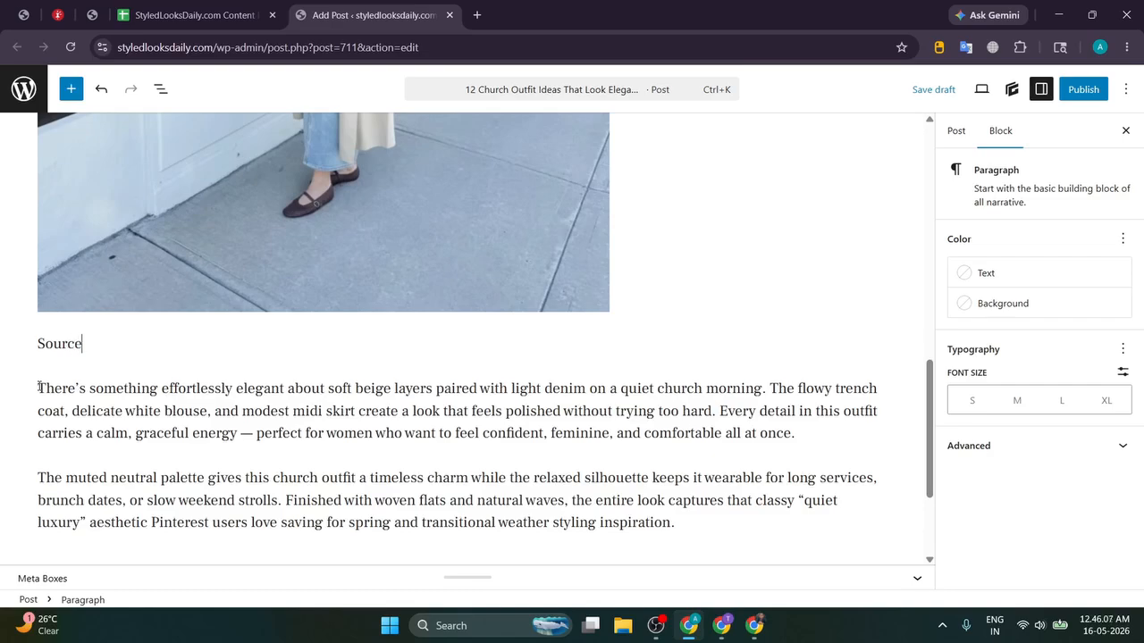
type(": INstnsta")
key("alt+Tab")
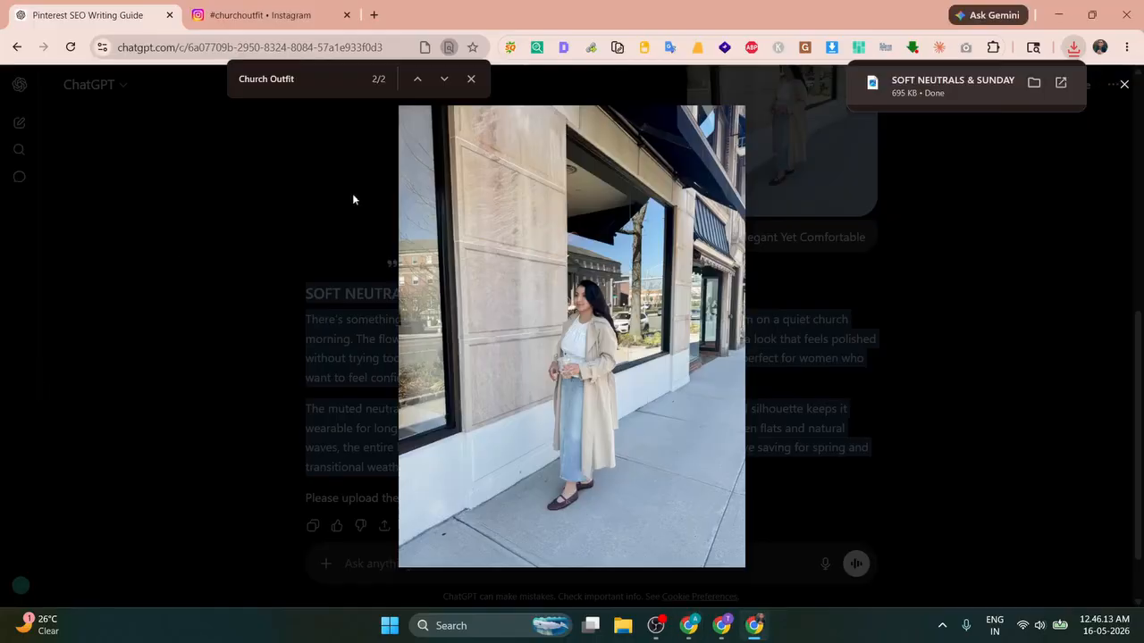
left_click(295, 14)
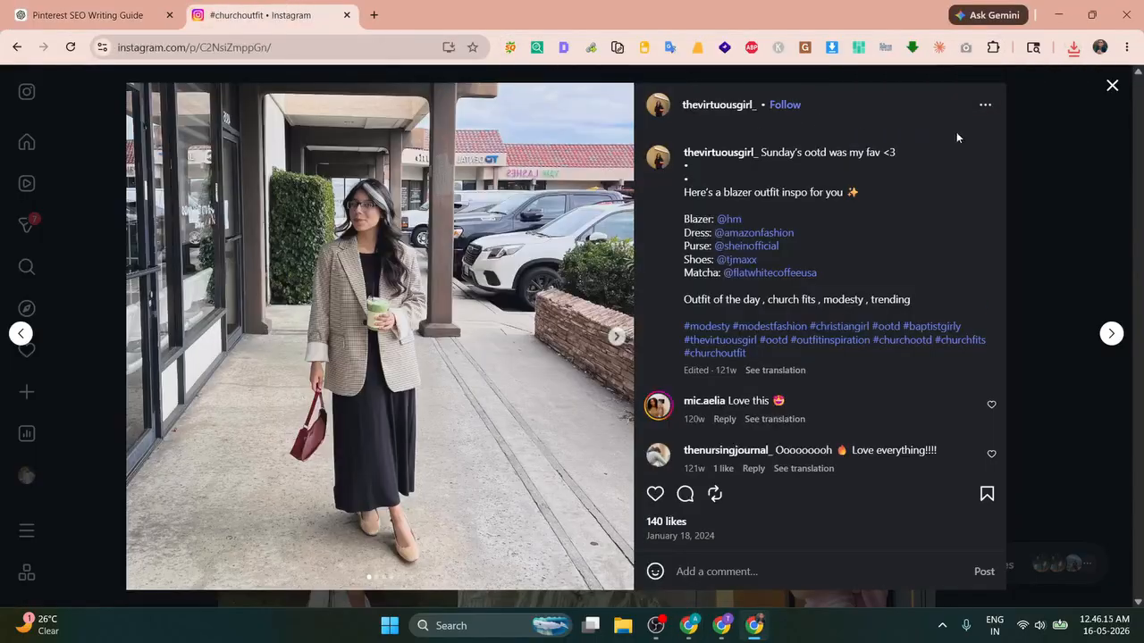
left_click(1112, 85)
scroll(449, 255, "up", 2)
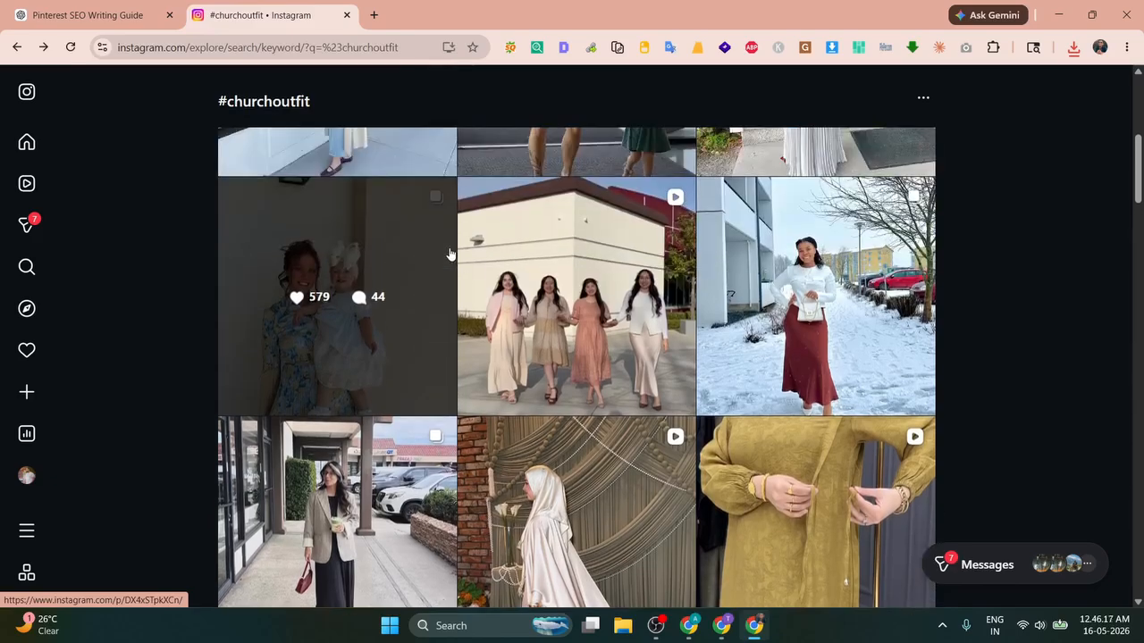
scroll(450, 254, "up", 1)
left_click(348, 254)
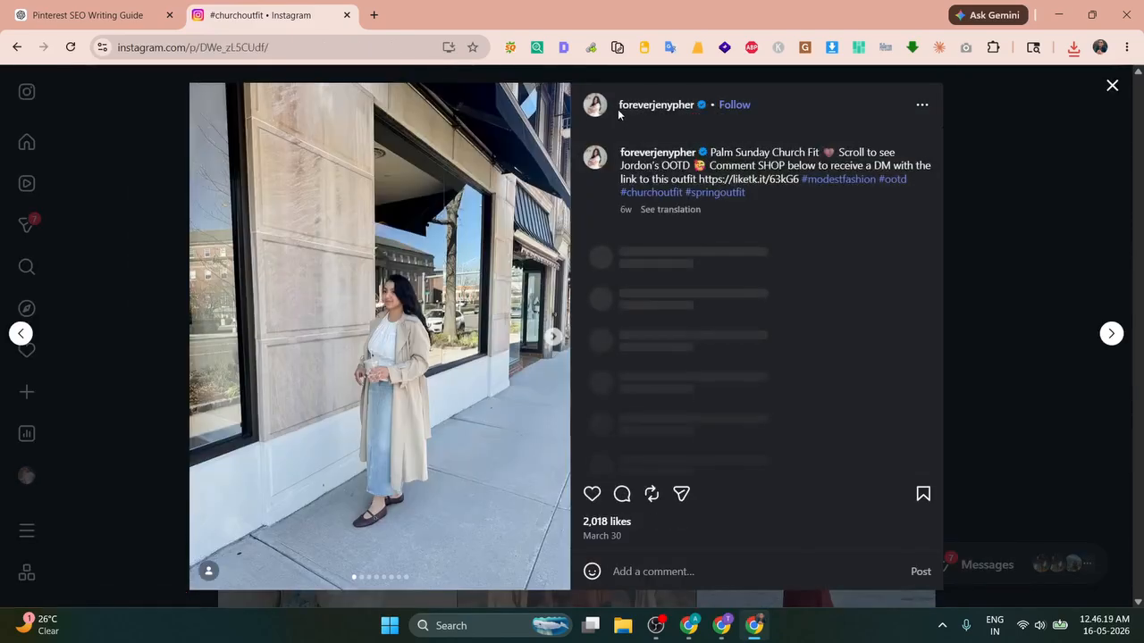
key("alt+Tab")
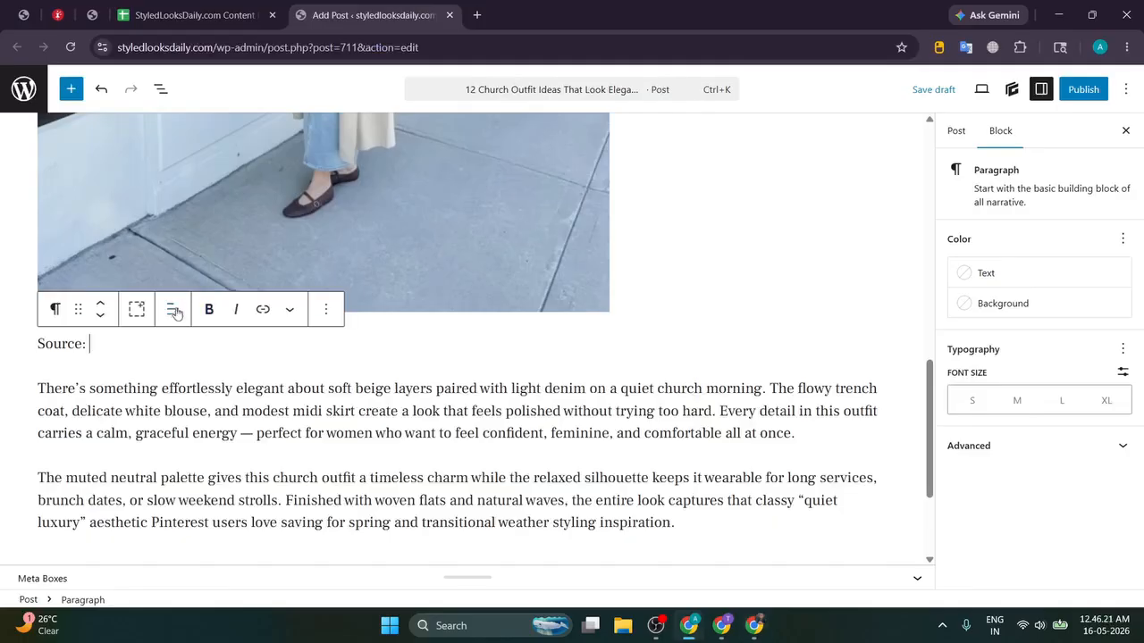
type("@")
type("foreverjenypher")
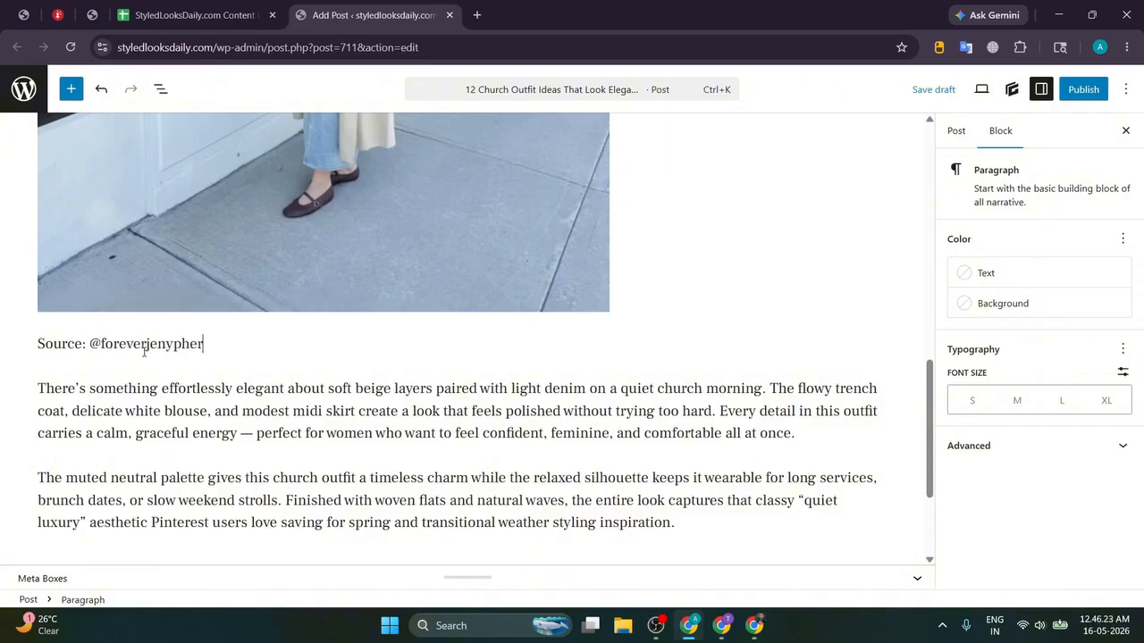
Step: Link the handle to the creator's Instagram profile URL and check the link works
key("alt+Tab")
left_click(393, 14)
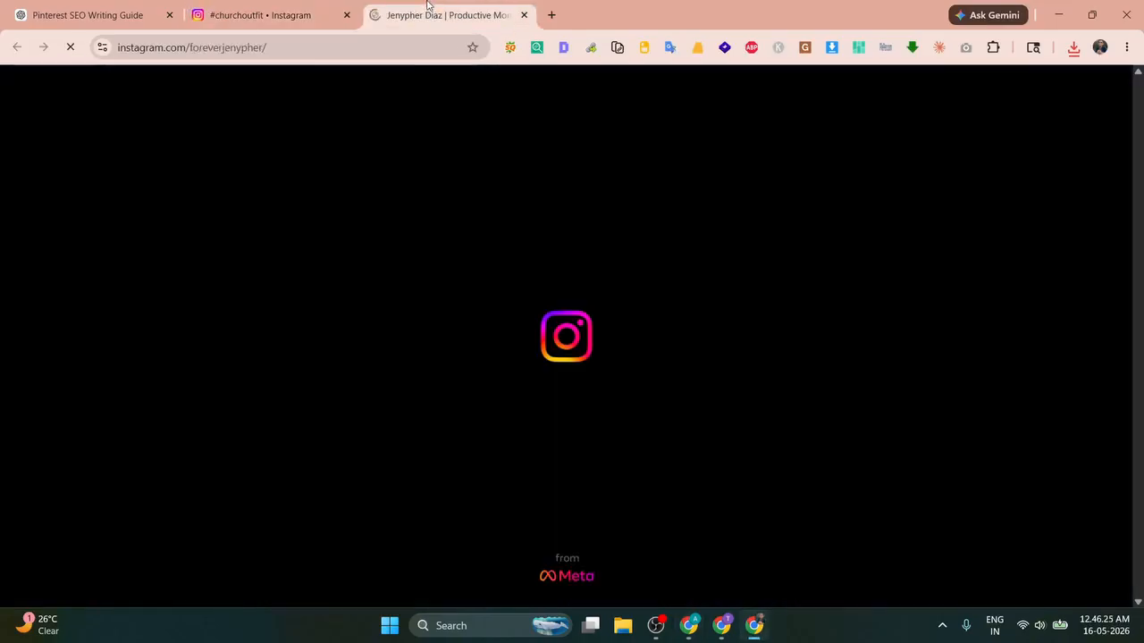
left_click(377, 47)
key("alt+Tab")
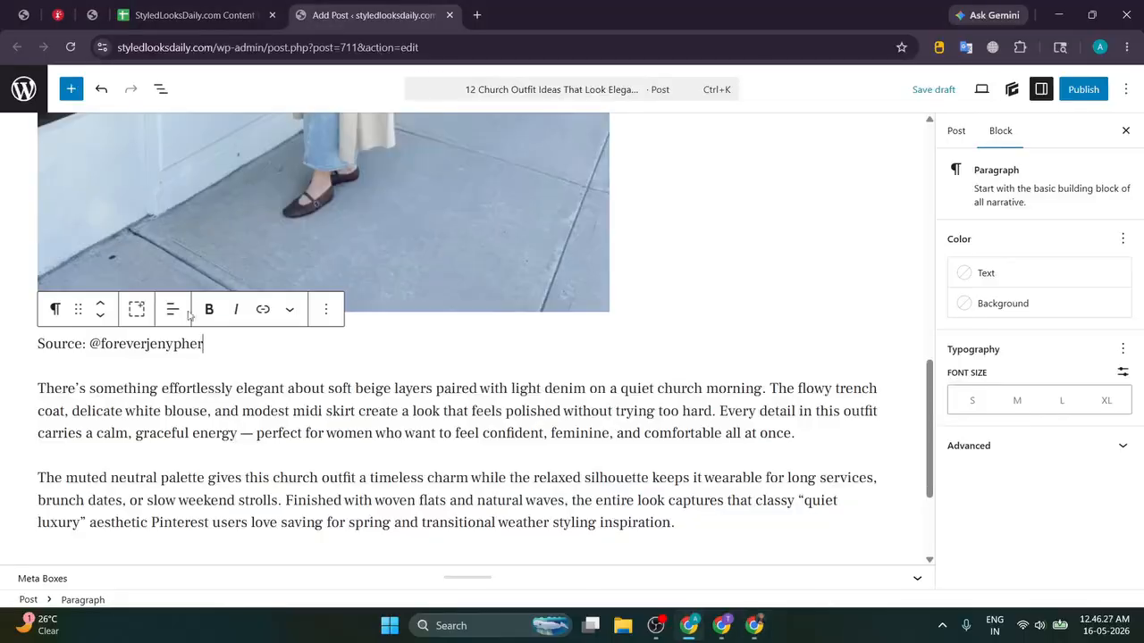
double_click(181, 344)
key("ctrl+k")
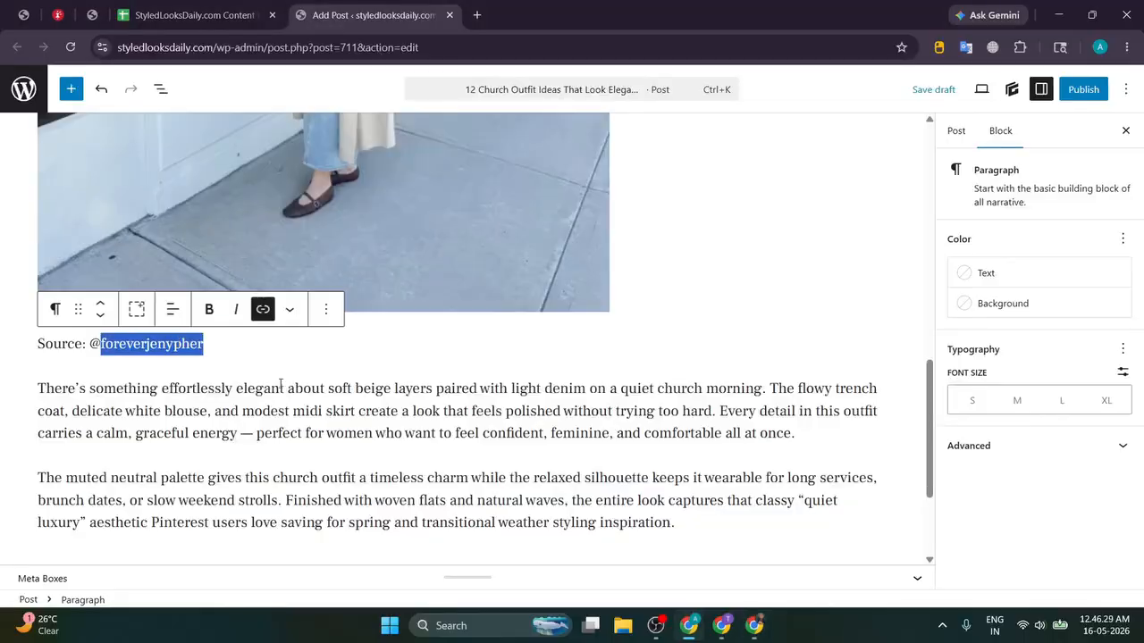
left_click(304, 396)
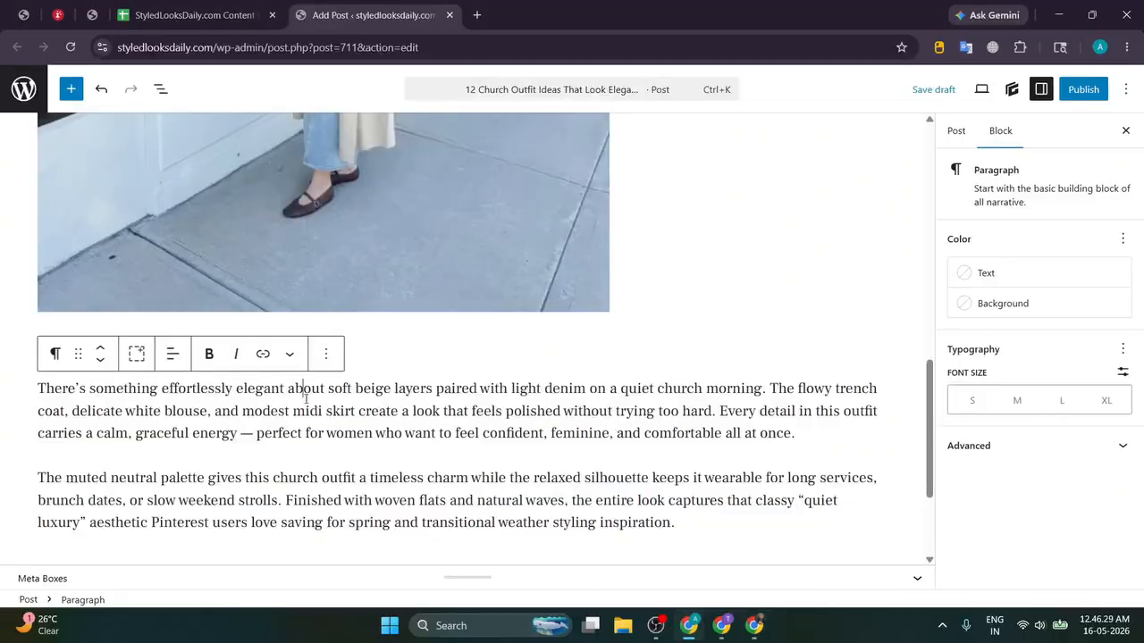
left_click(441, 209)
left_click(180, 344)
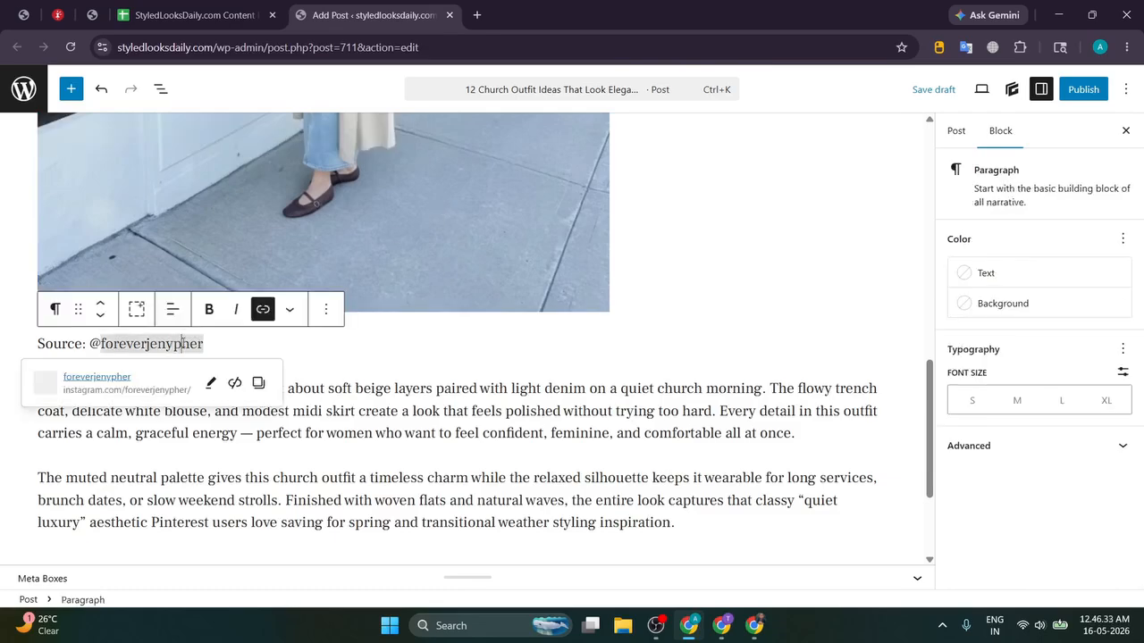
left_click(257, 343)
scroll(427, 245, "up", 3)
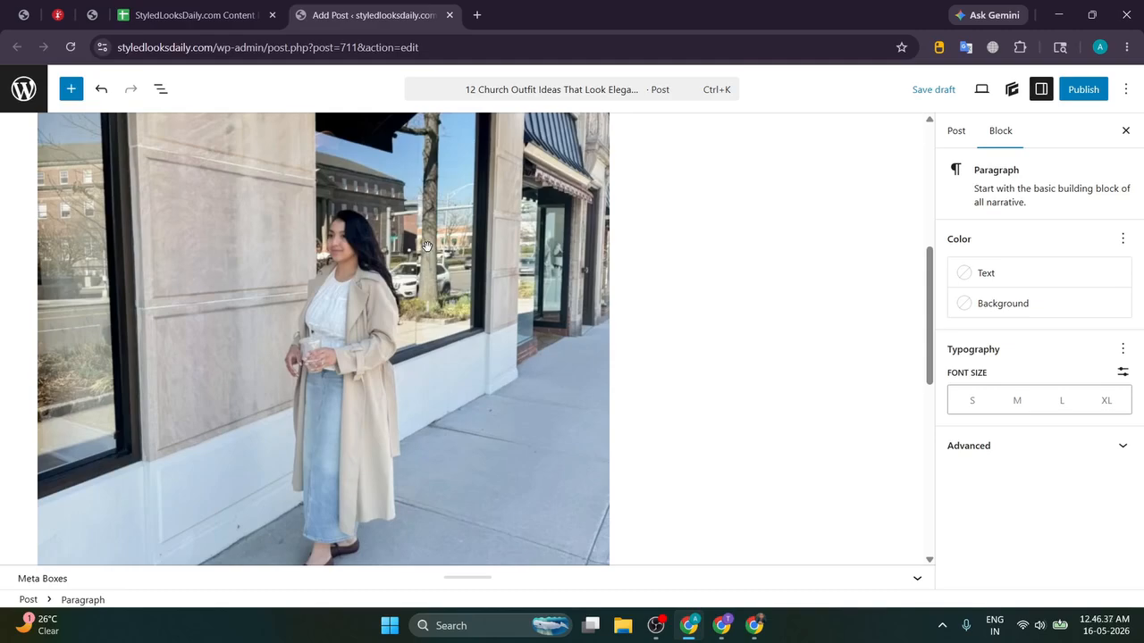
Step: Review the SOFT NEUTRALS & SUNDAY GRACE section and select its outfit image
scroll(427, 245, "down", 1)
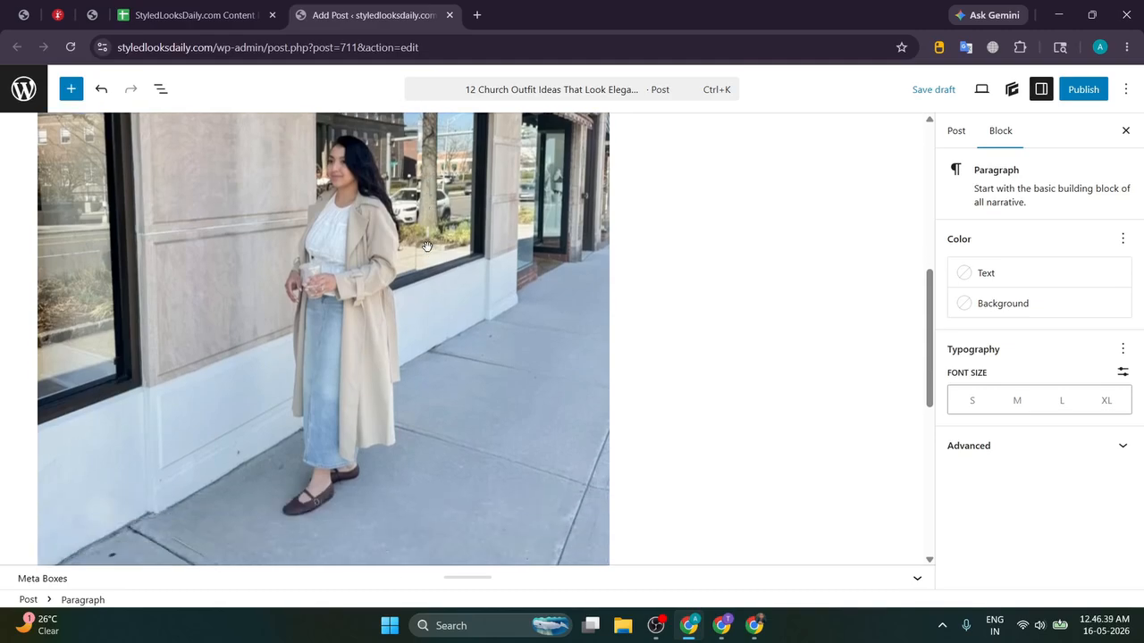
scroll(427, 245, "down", 3)
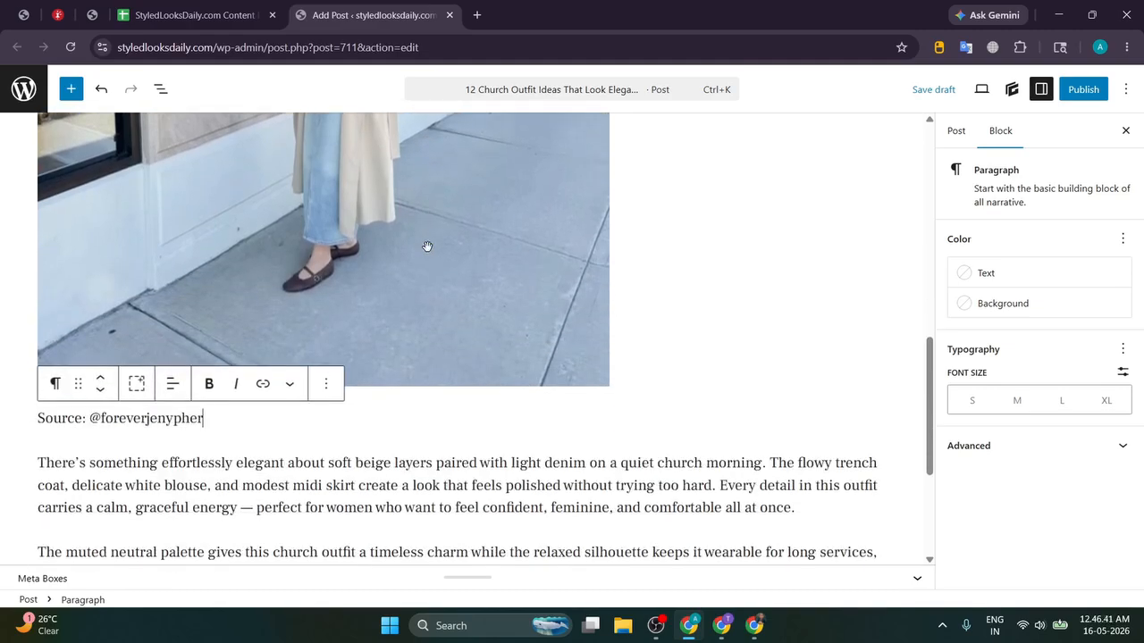
scroll(428, 246, "up", 8)
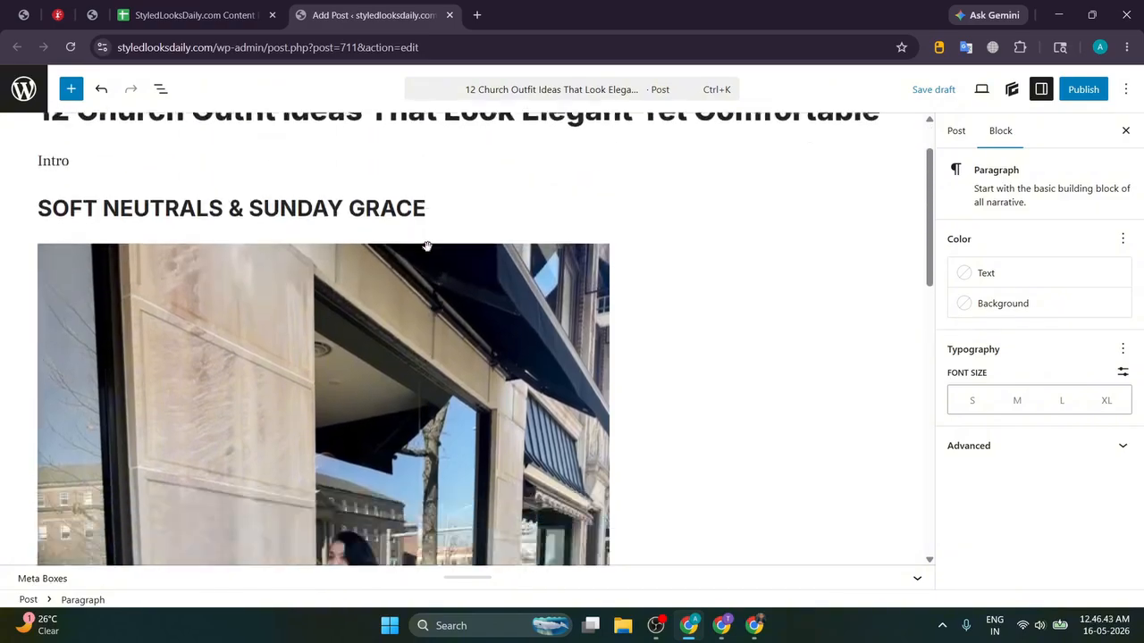
scroll(427, 245, "down", 8)
left_click_drag(386, 255, 592, 256)
left_click(645, 253)
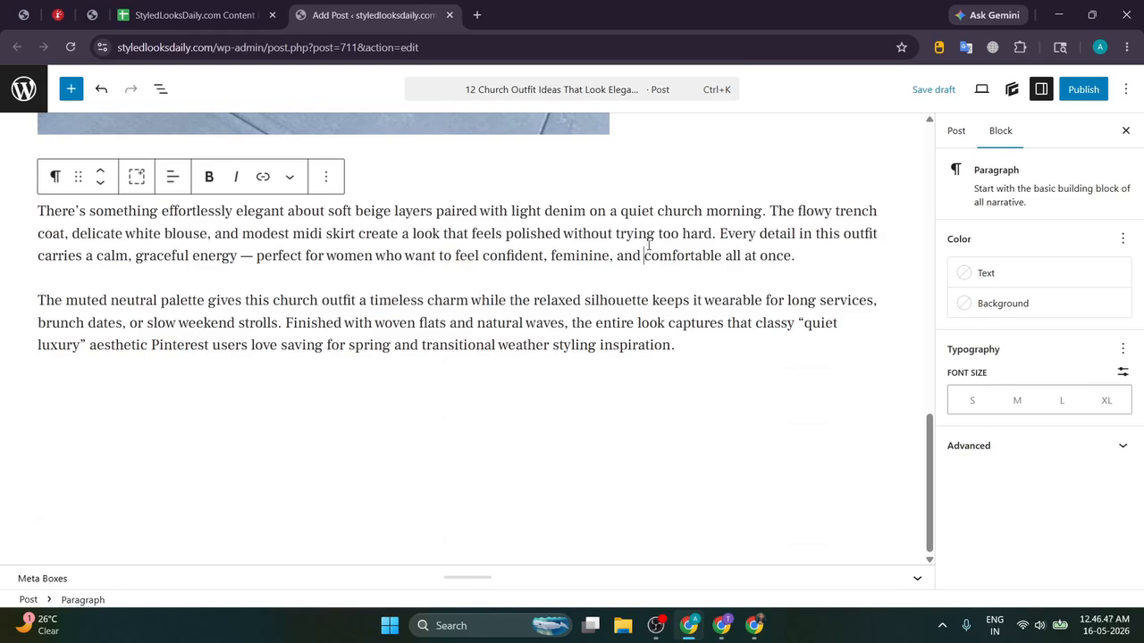
scroll(467, 227, "up", 2)
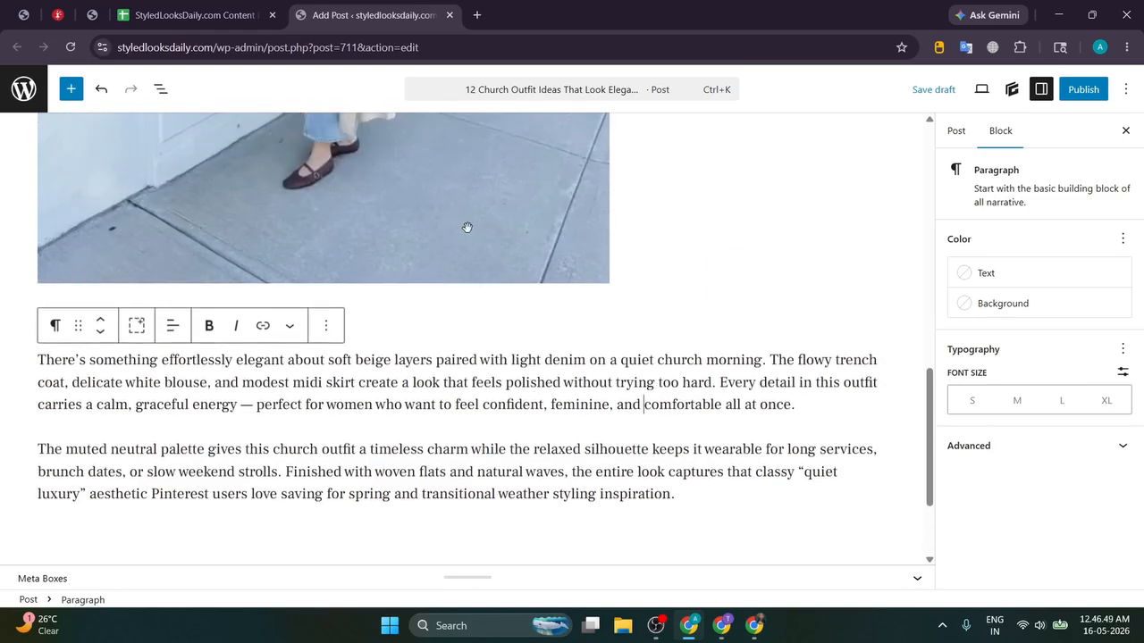
left_click(467, 227)
scroll(435, 237, "up", 3)
scroll(425, 243, "down", 2)
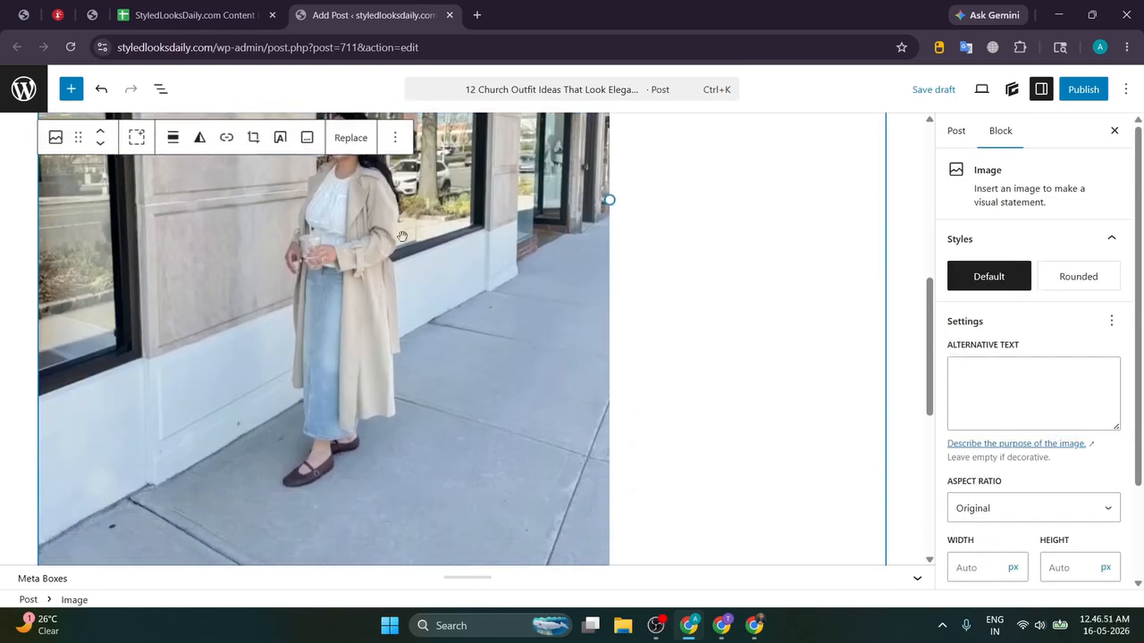
scroll(425, 243, "up", 2)
Step: Replace the section's image with the downloaded trench-coat photo from Chrome's downloads list
key("alt+Tab")
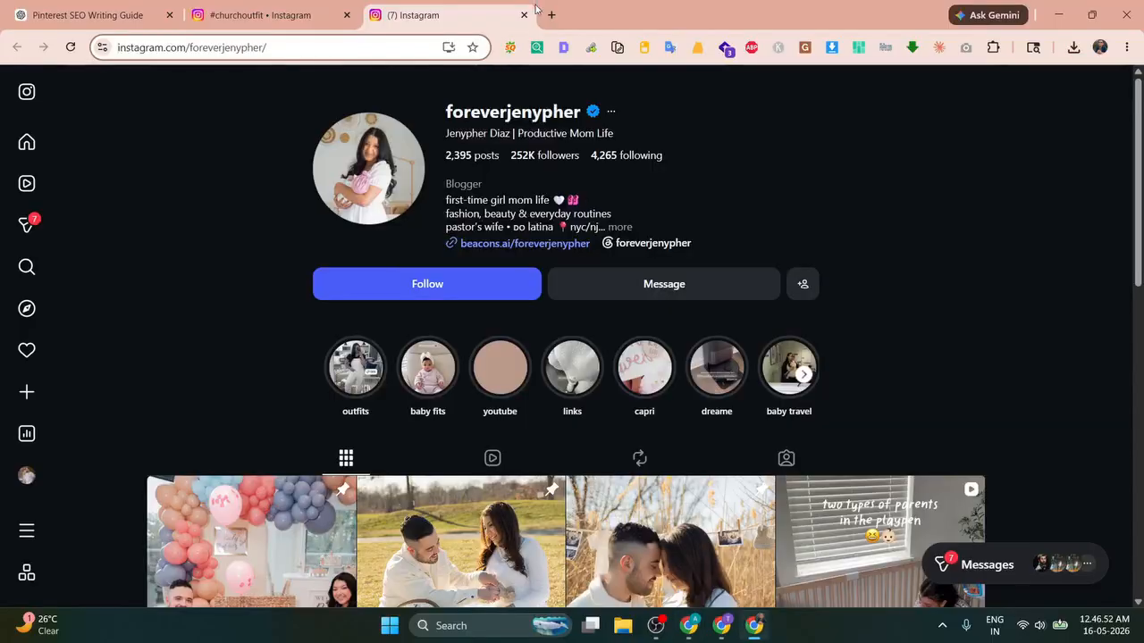
left_click(259, 15)
left_click(1068, 50)
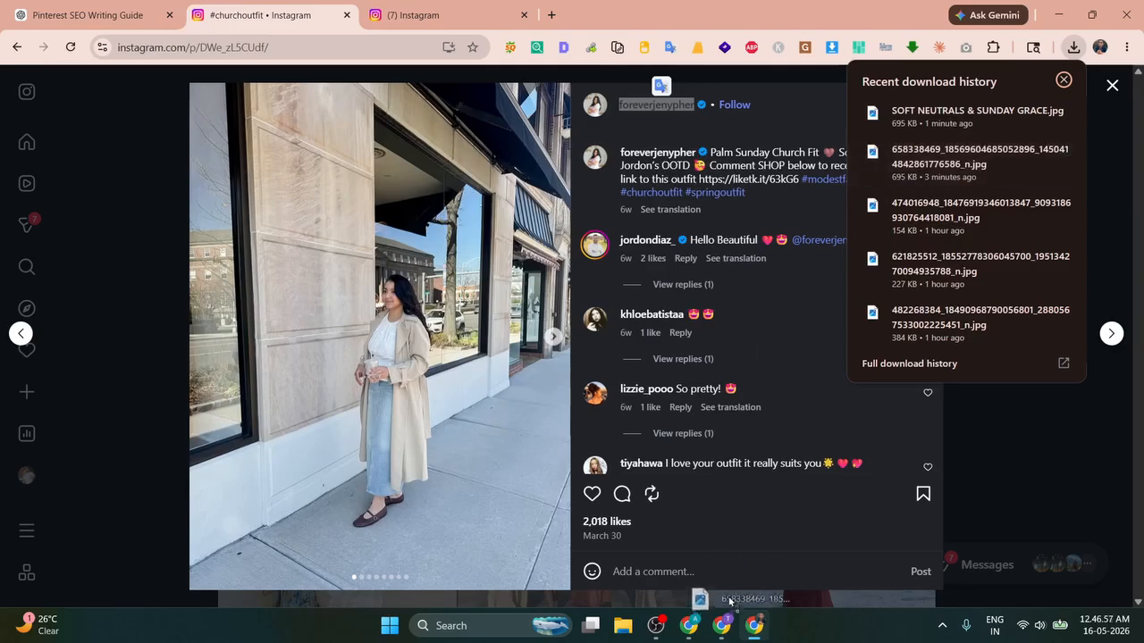
left_click(722, 626)
left_click_drag(671, 623, 338, 456)
Step: Keep the new image's aspect ratio set to Original
scroll(454, 263, "down", 8)
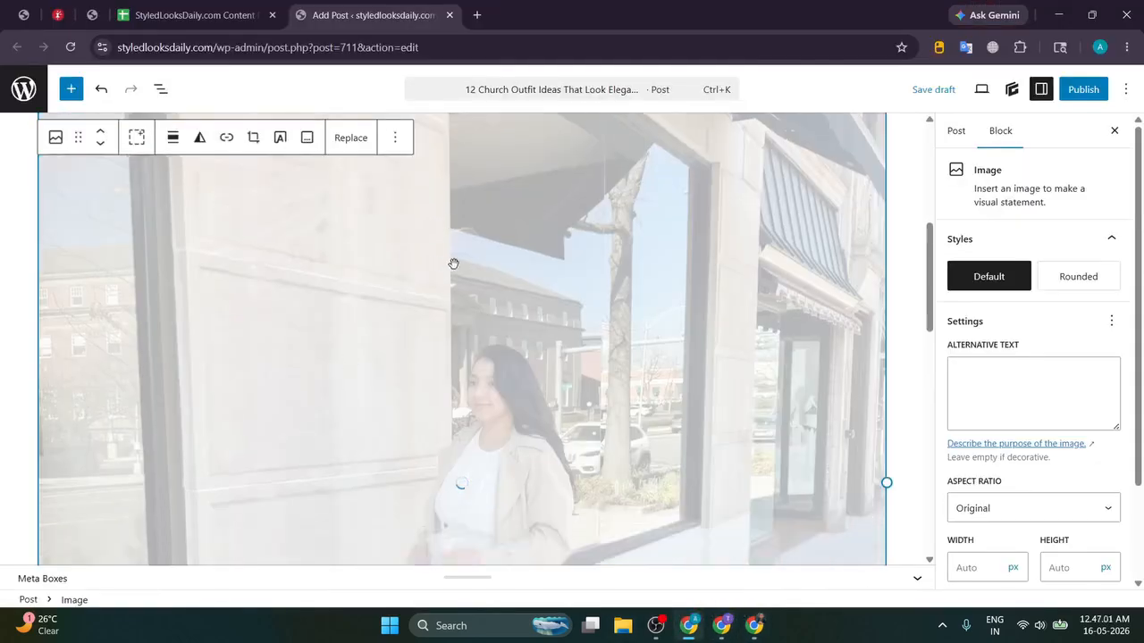
scroll(457, 259, "up", 5)
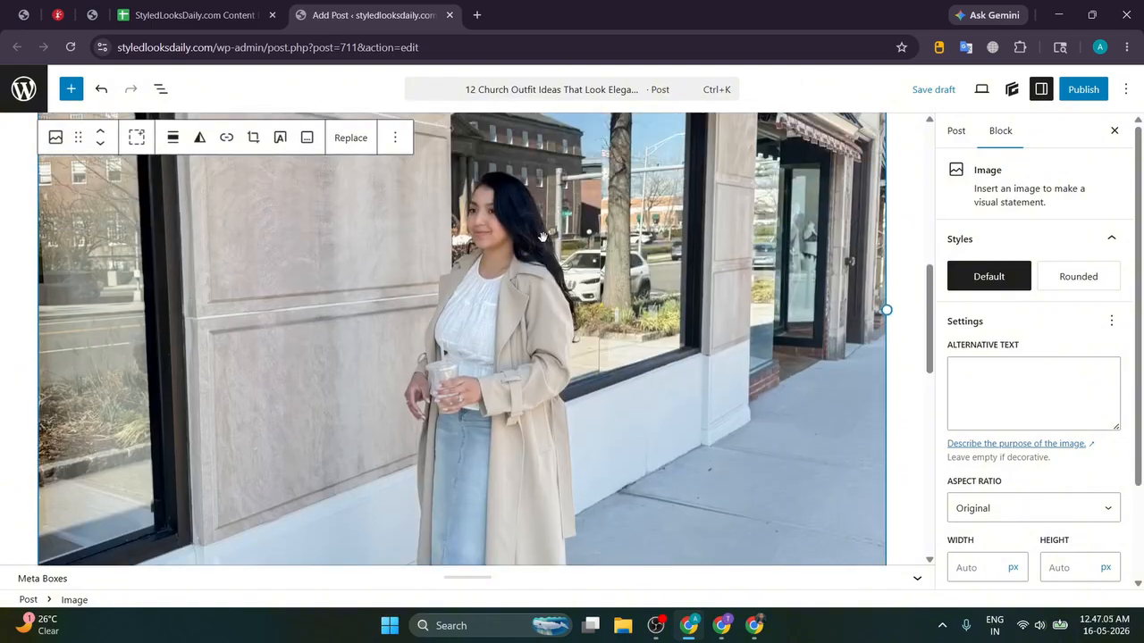
scroll(1088, 416, "down", 1)
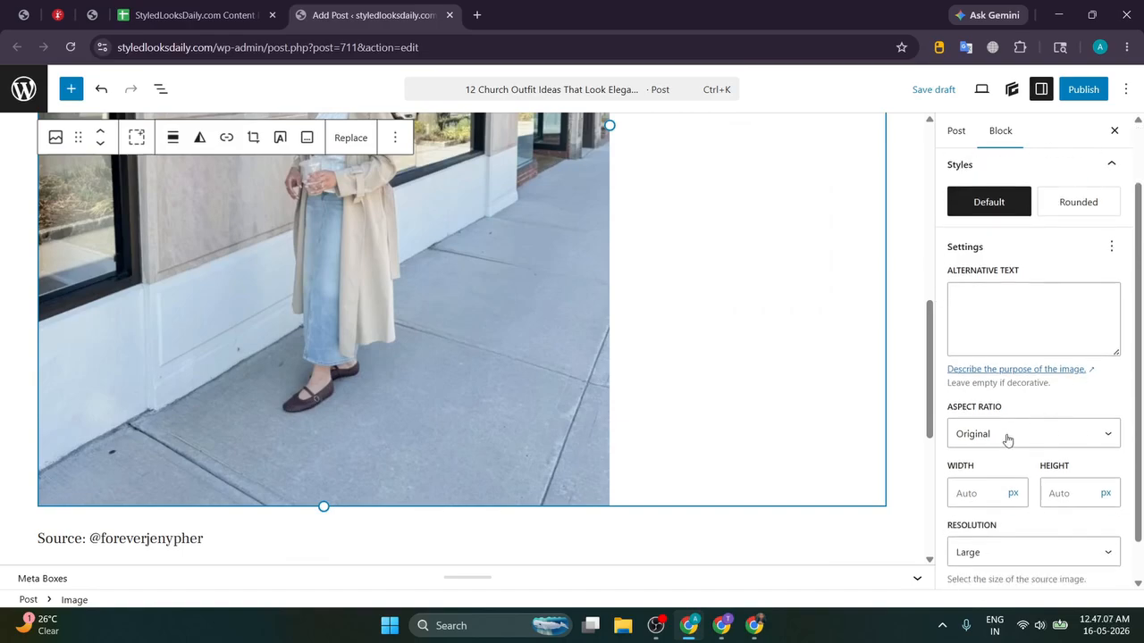
left_click(1008, 434)
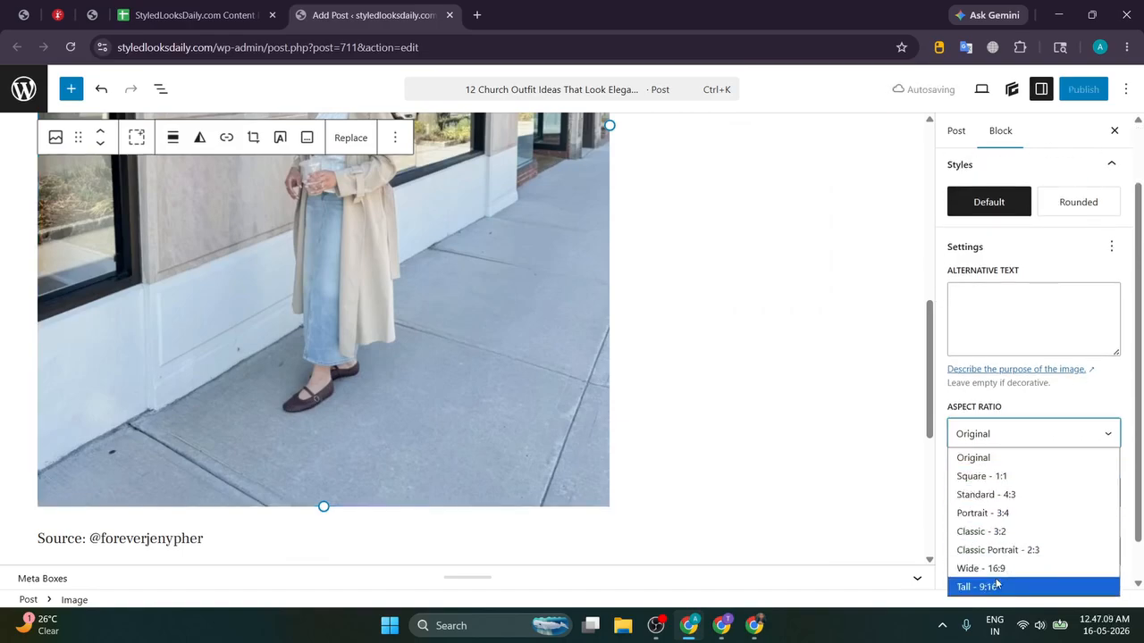
left_click(994, 458)
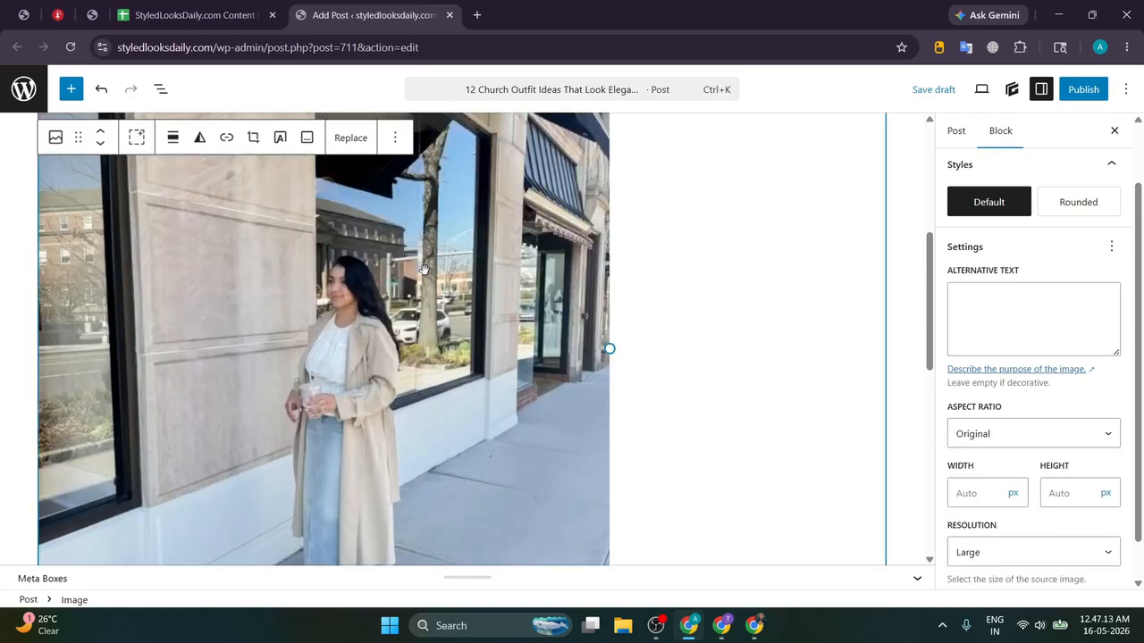
Step: Start a new empty paragraph after the description ending in 'inspiration.'
scroll(424, 270, "down", 6)
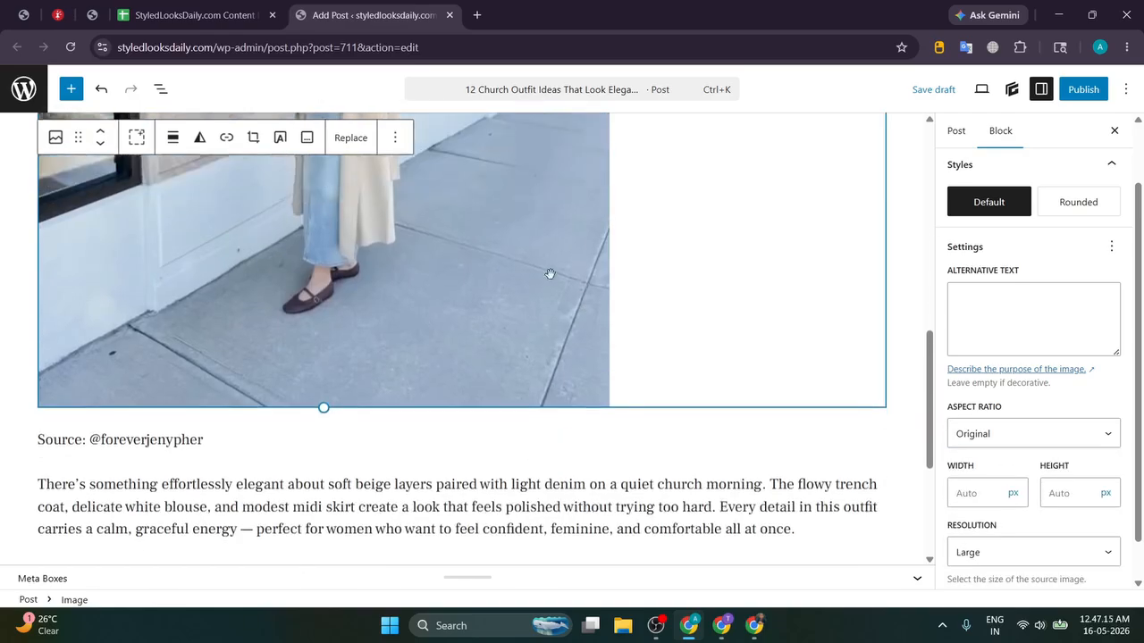
left_click(717, 342)
key("Return")
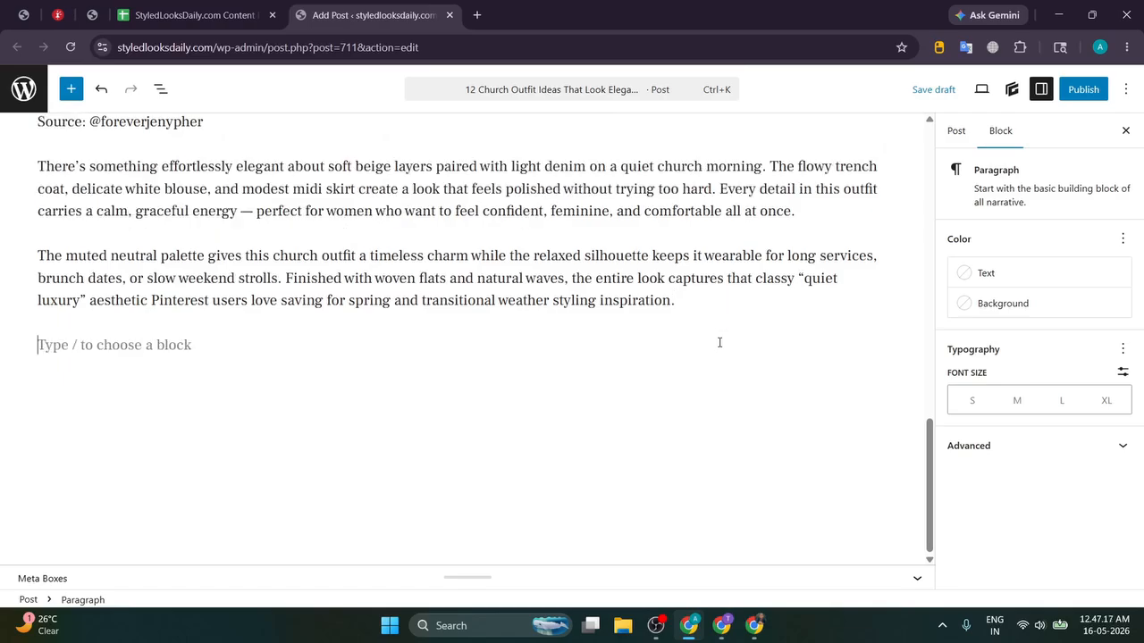
Step: Browse forward through #churchoutfit posts to one showing a blazer over a long black dress
left_click(754, 626)
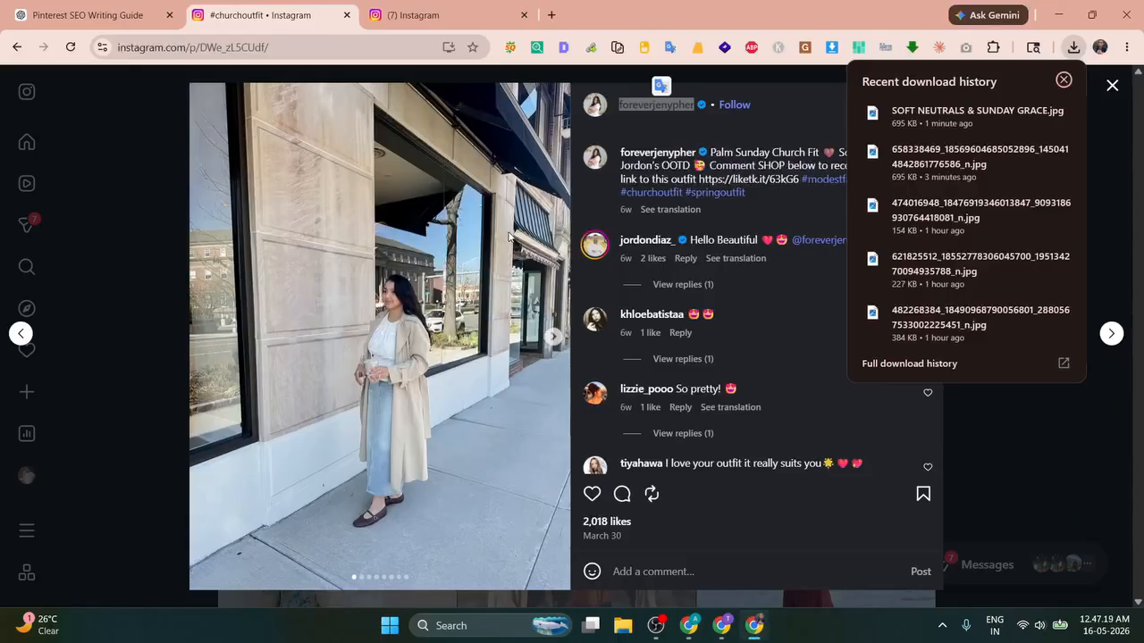
left_click(1110, 334)
left_click(1110, 335)
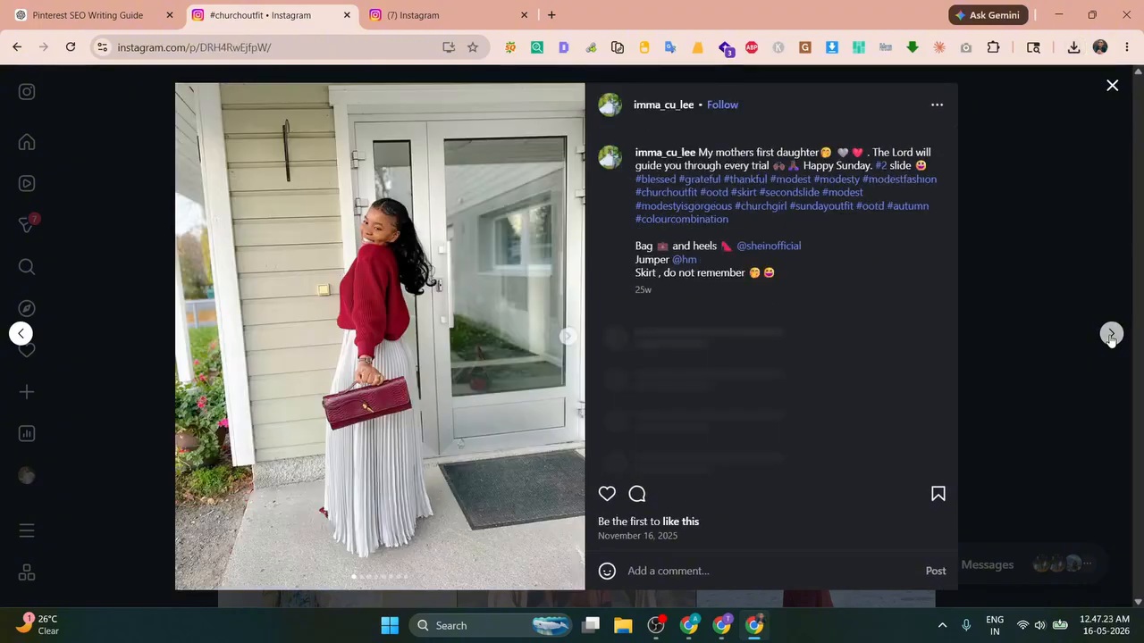
left_click(1111, 334)
left_click(1111, 334)
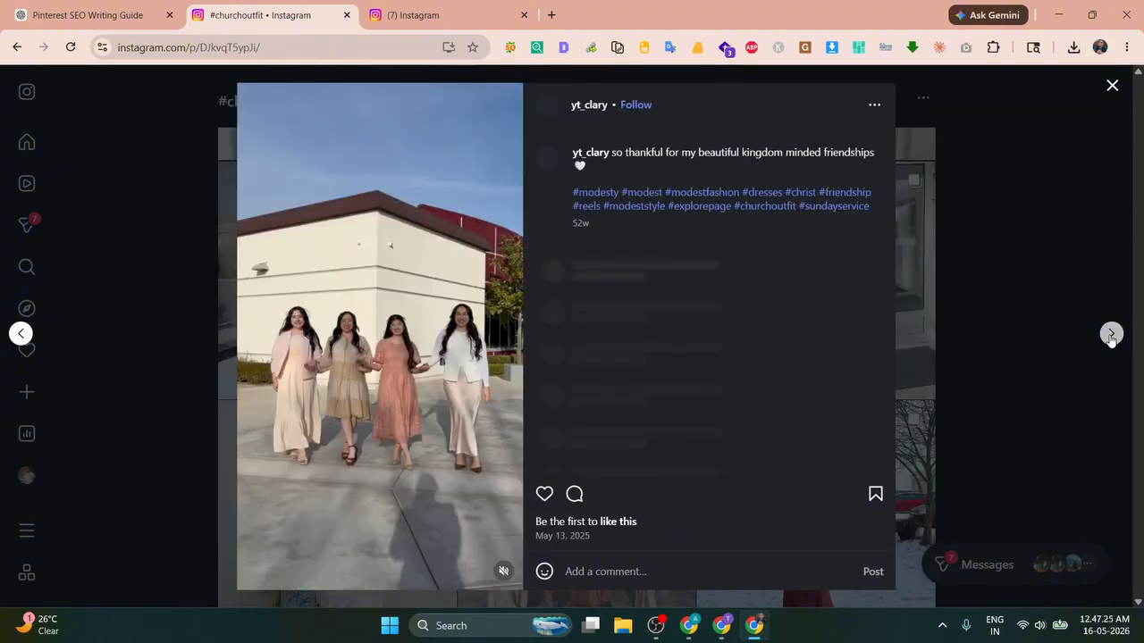
left_click(1110, 334)
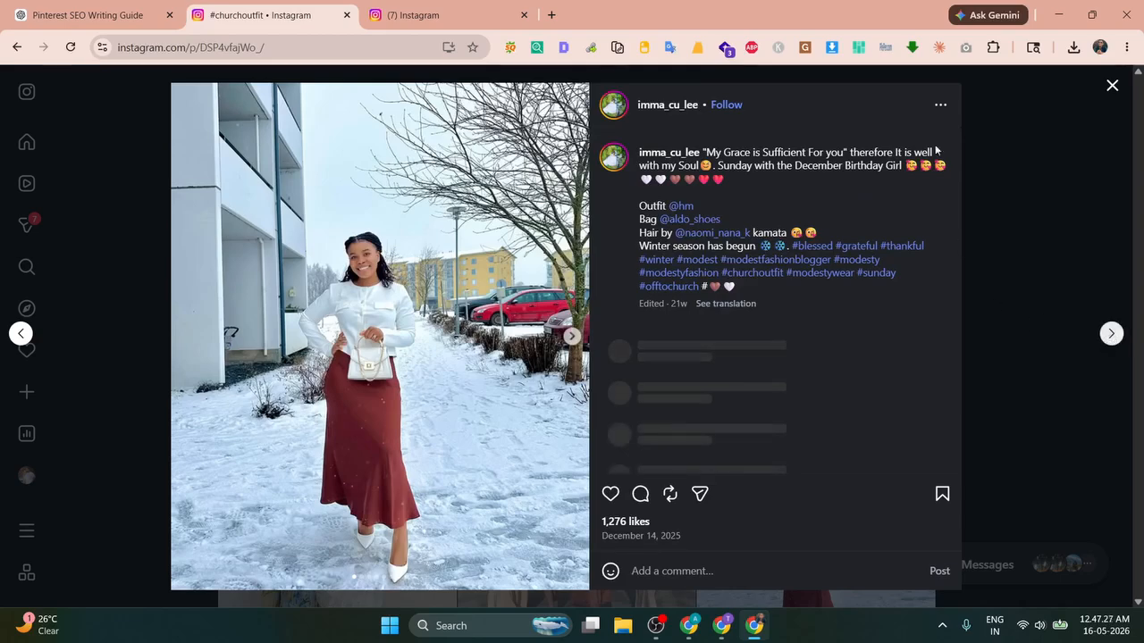
Step: Download the blazer photo with Image Downloader, saving it to Downloads as a 331 KB JPG
left_click(841, 50)
scroll(983, 274, "down", 3)
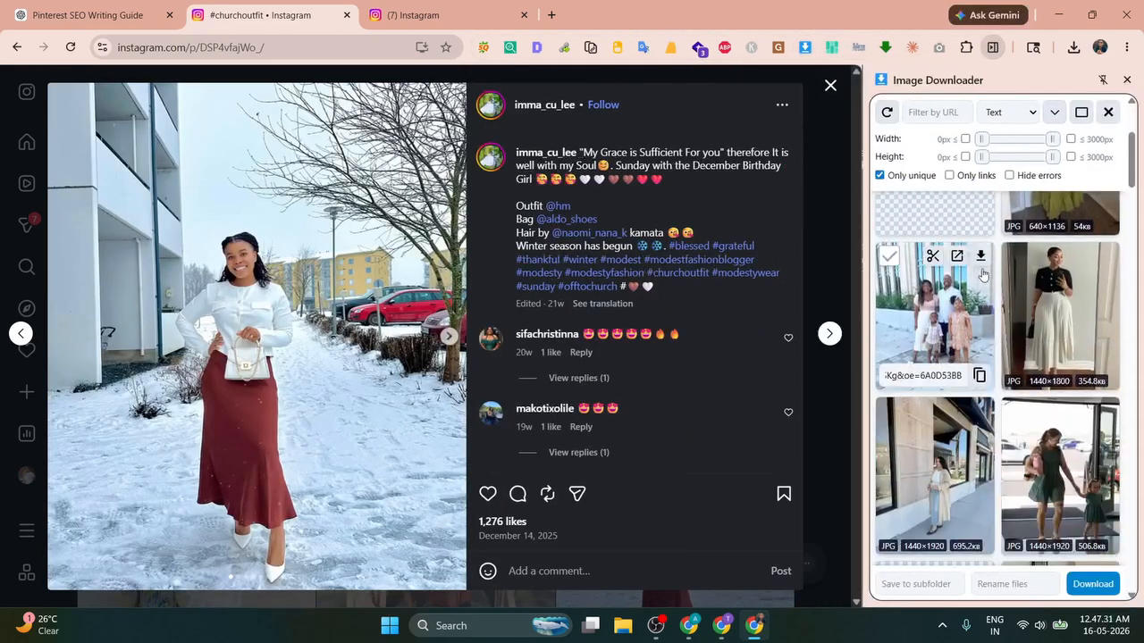
scroll(992, 286, "down", 5)
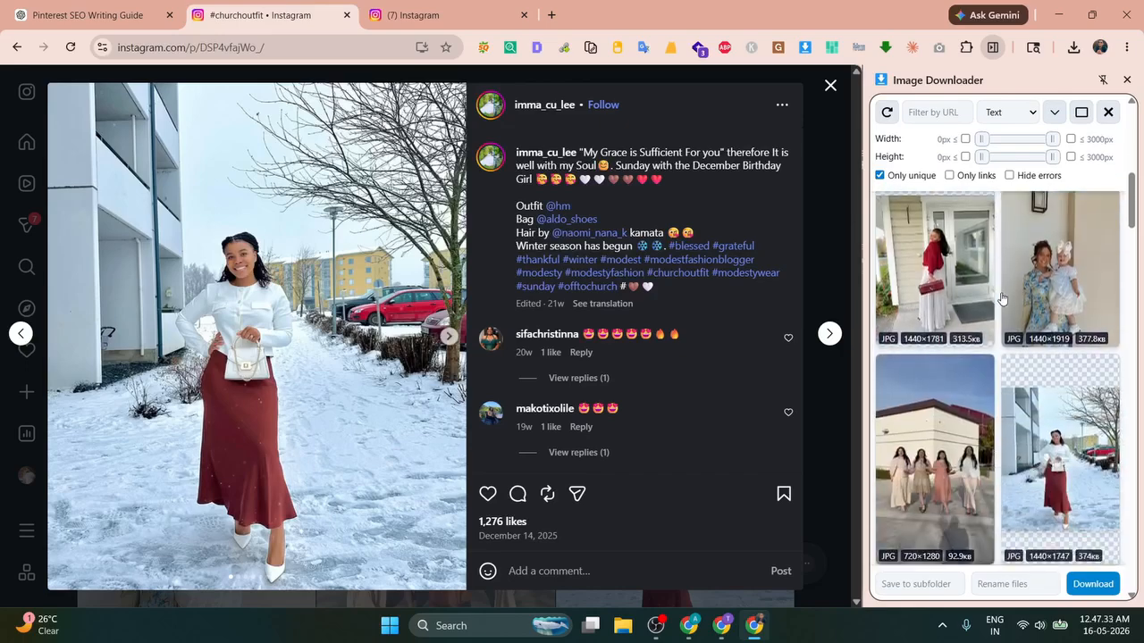
scroll(1002, 299, "down", 8)
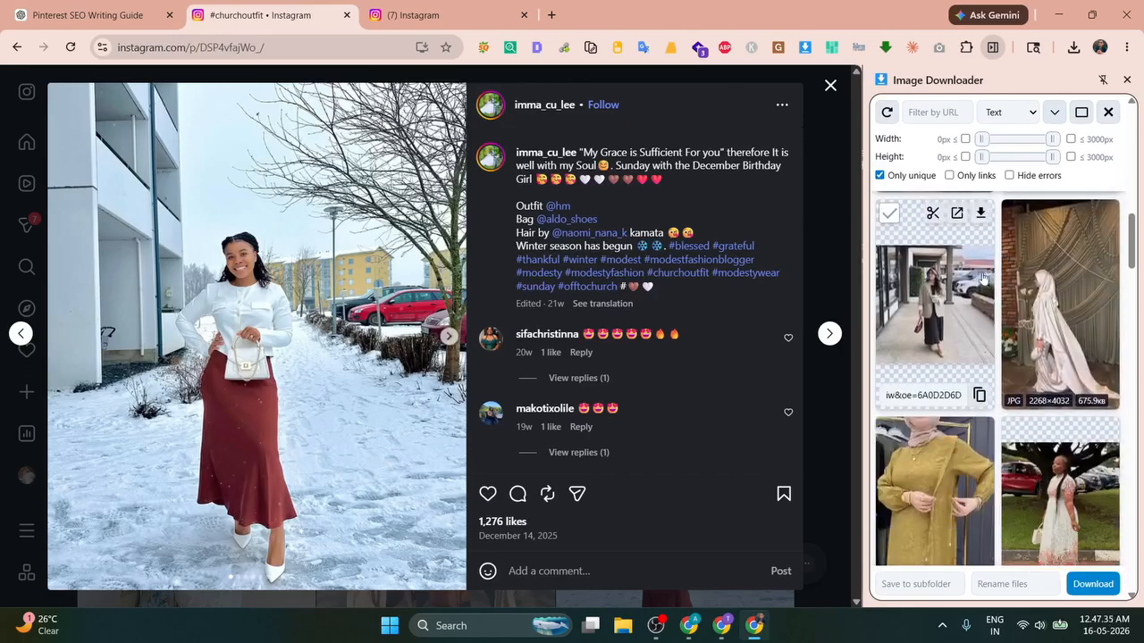
left_click(981, 216)
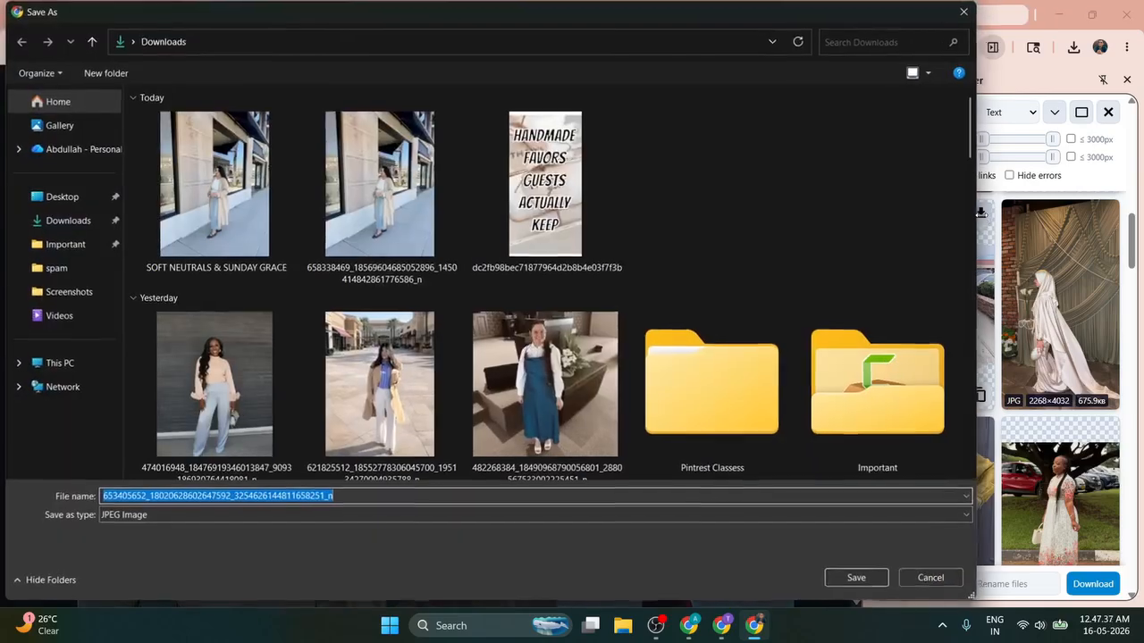
left_click(857, 578)
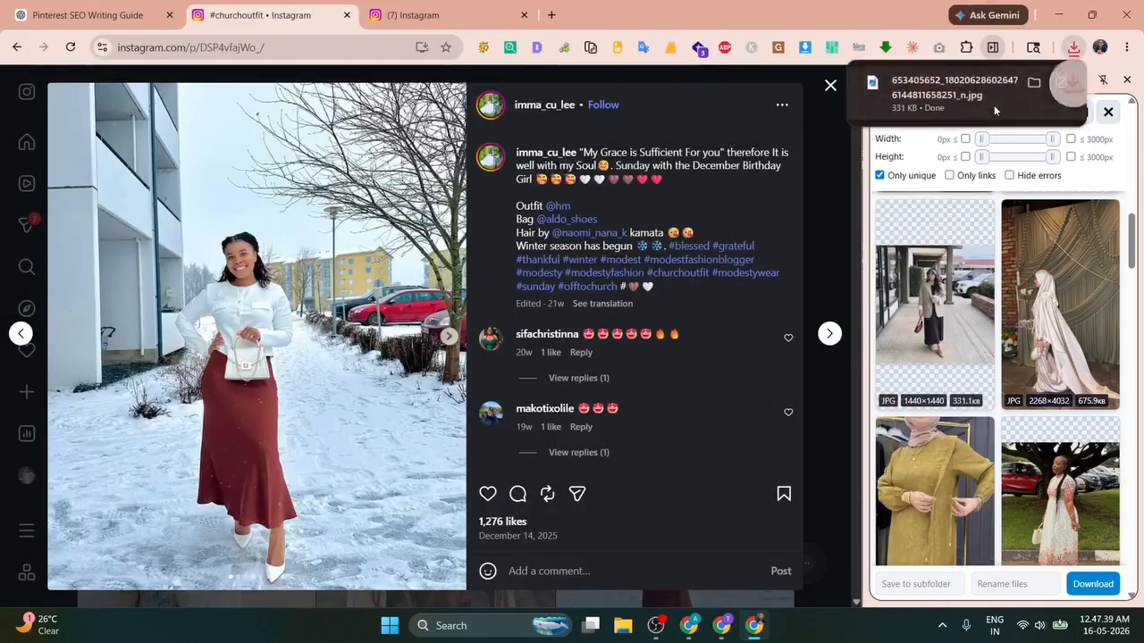
key("ctrl+1")
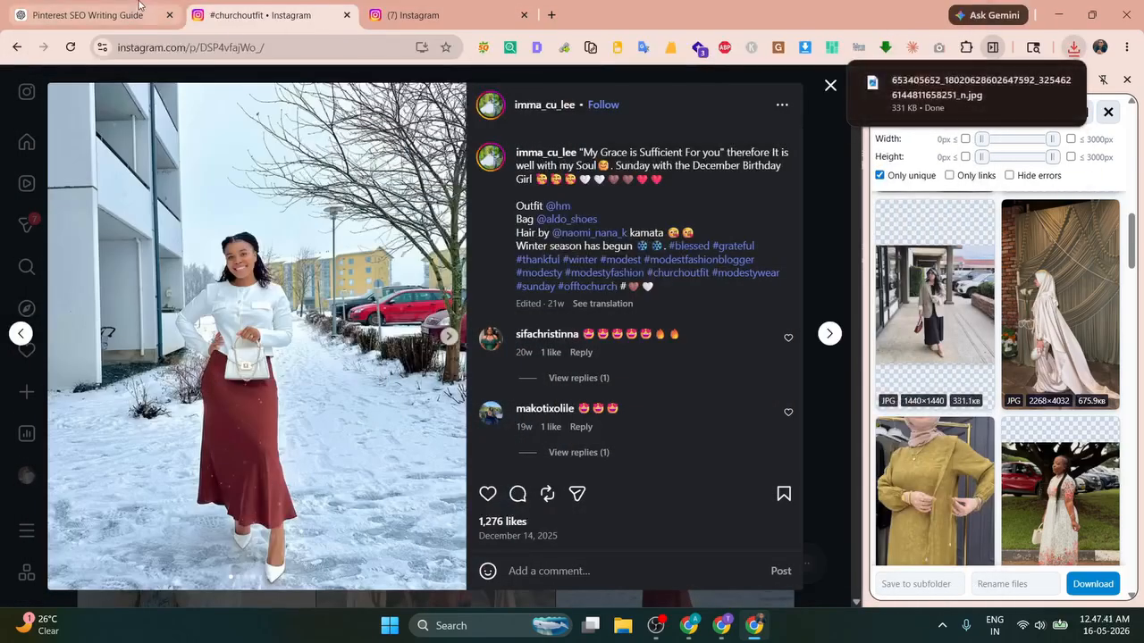
Step: Attach the downloaded blazer-and-black-dress photo to the ChatGPT chat and send it
left_click(841, 84)
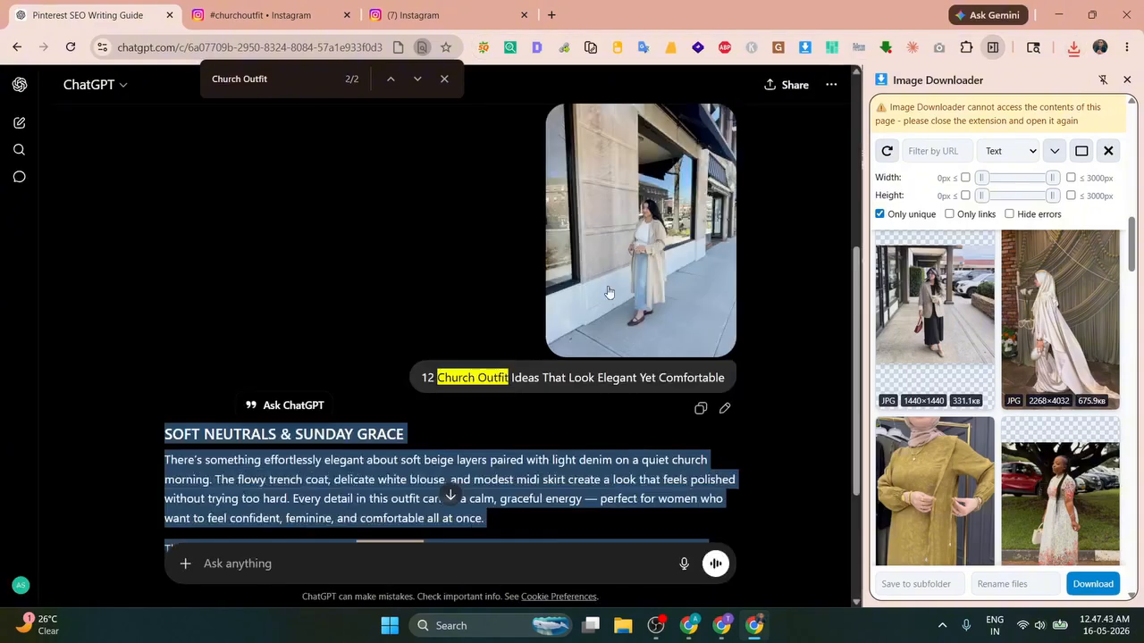
scroll(409, 372, "down", 2)
left_click_drag(166, 424, 379, 423)
left_click(380, 424)
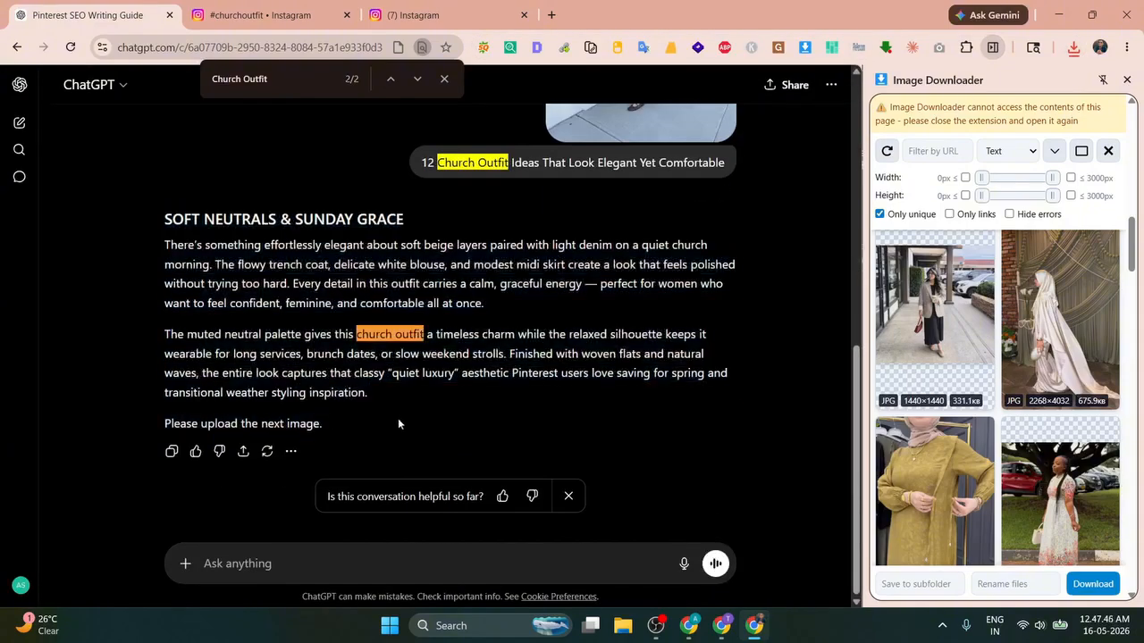
left_click(1073, 49)
left_click_drag(974, 118, 466, 387)
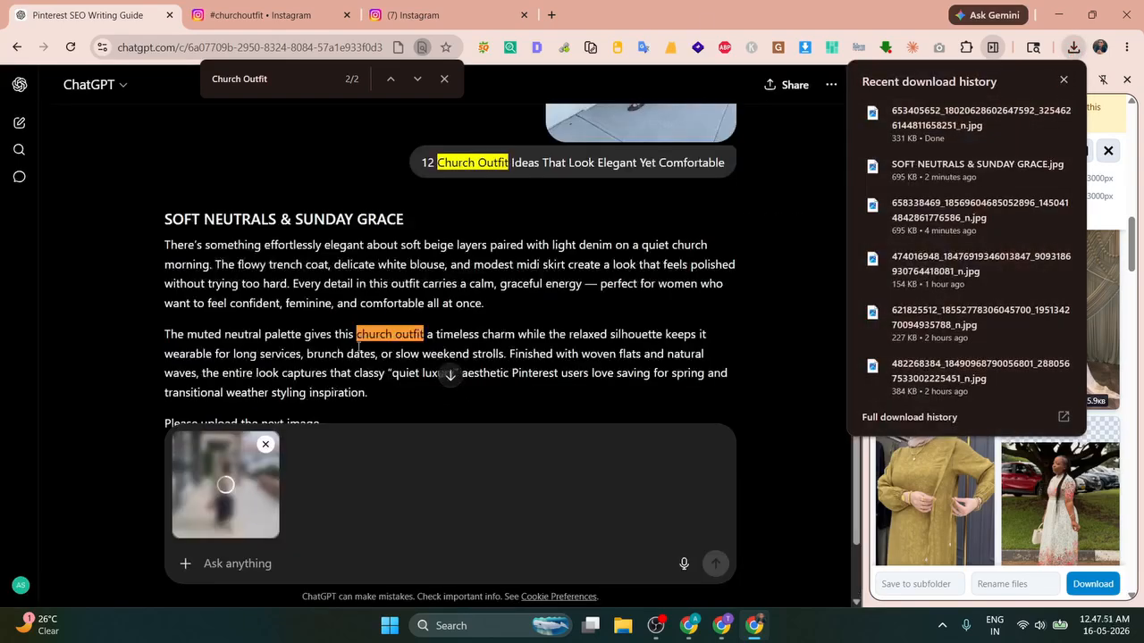
scroll(581, 334, "down", 2)
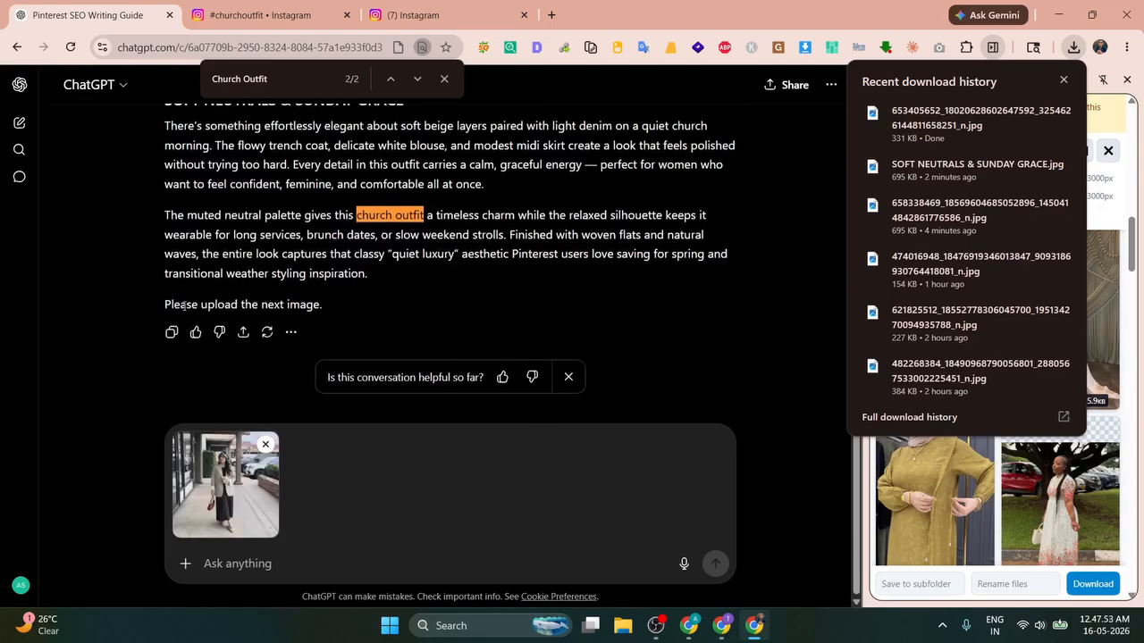
left_click(715, 563)
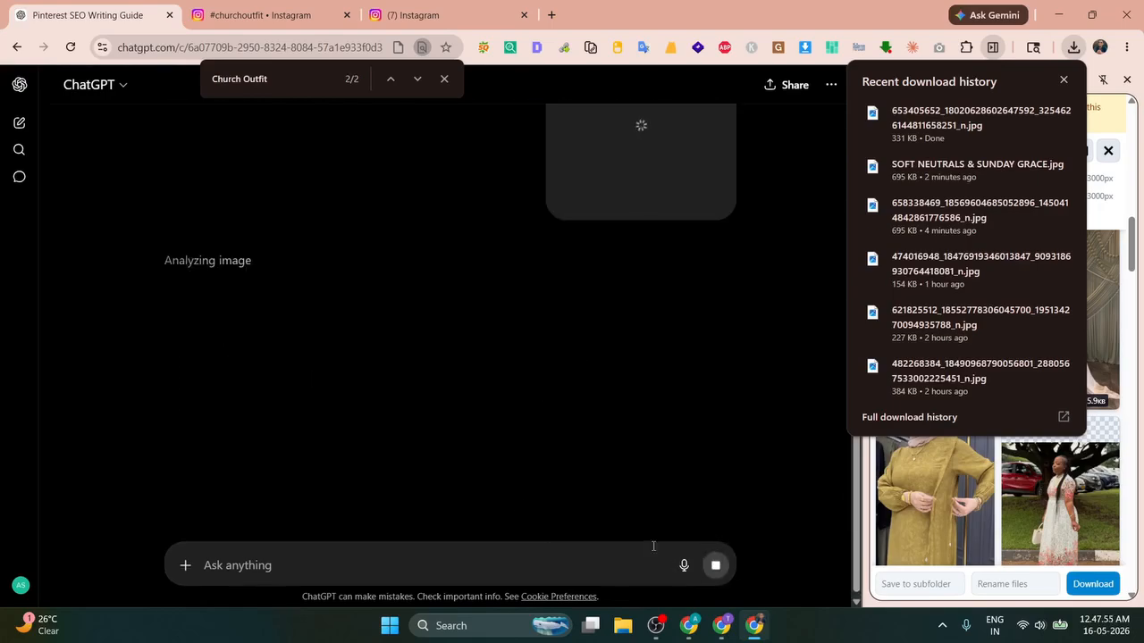
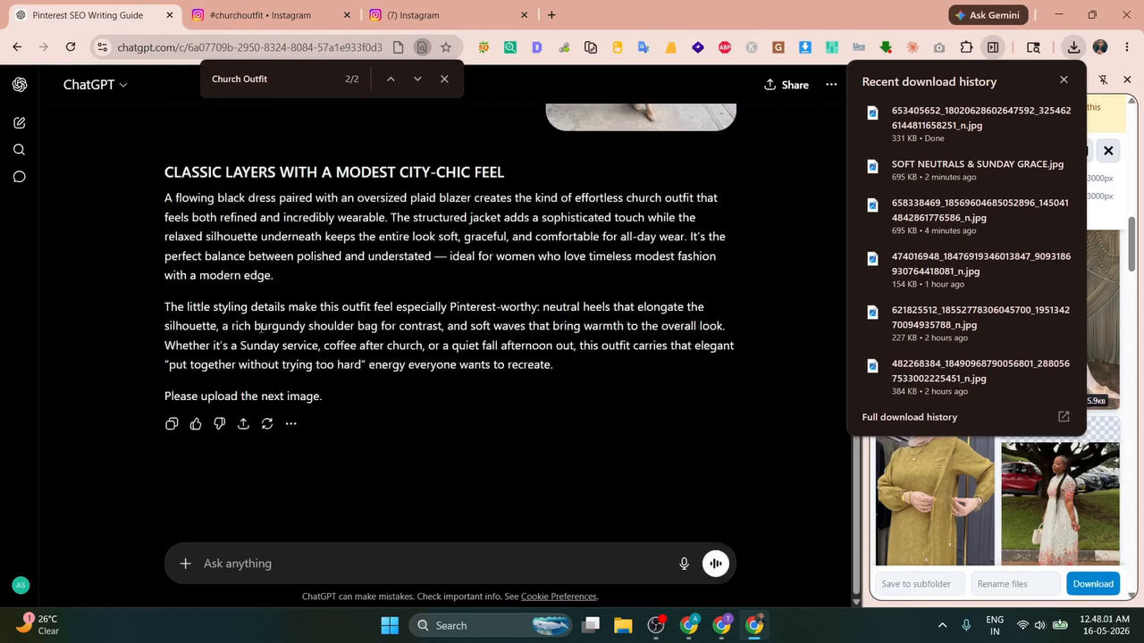
Step: Paste ChatGPT's 'CLASSIC LAYERS WITH A MODEST CITY-CHIC FEEL' heading and two paragraphs into the post, then return to Instagram
scroll(434, 307, "up", 2)
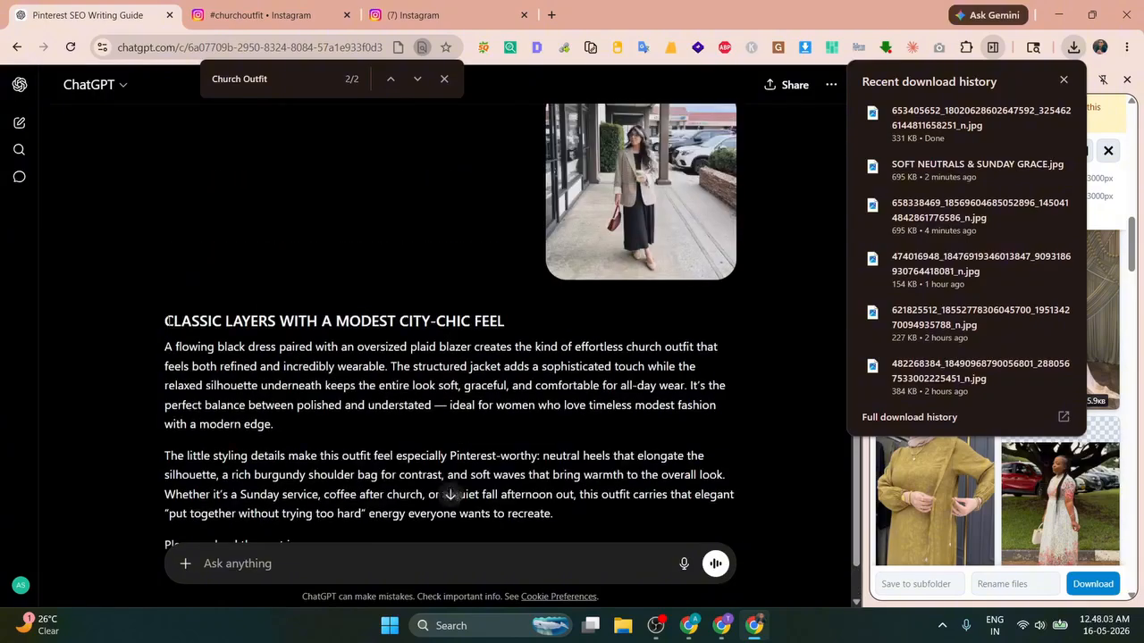
left_click_drag(166, 320, 575, 433)
scroll(317, 380, "down", 1)
key("ctrl+c")
key("alt+Tab")
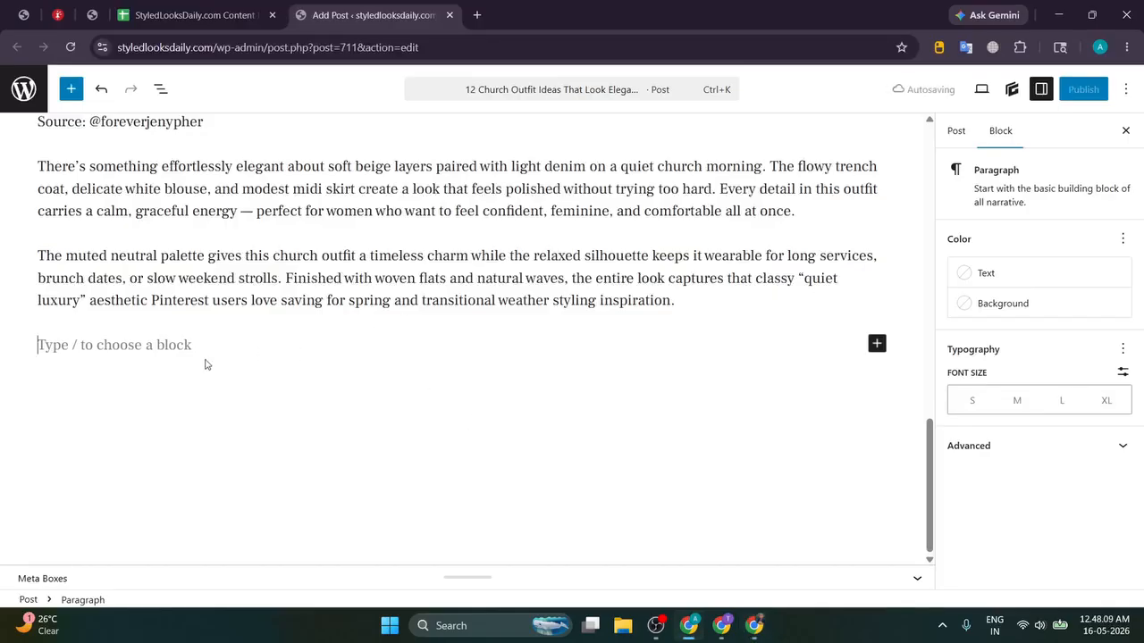
key("ctrl+v")
triple_click(427, 143)
key("ctrl+c")
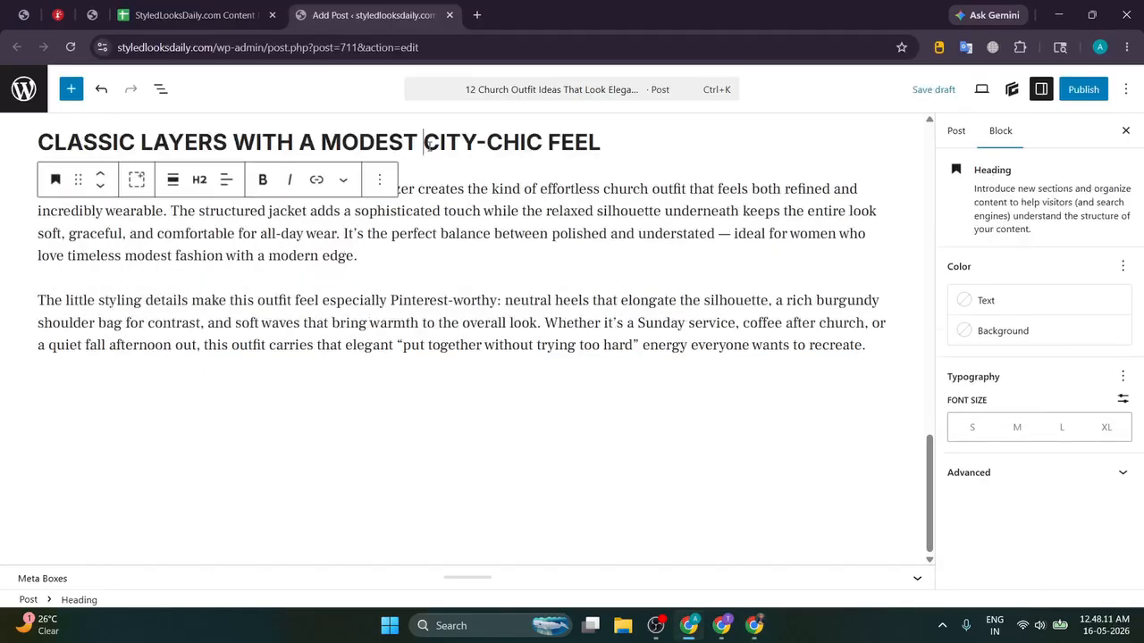
left_click(631, 140)
key("alt+Tab")
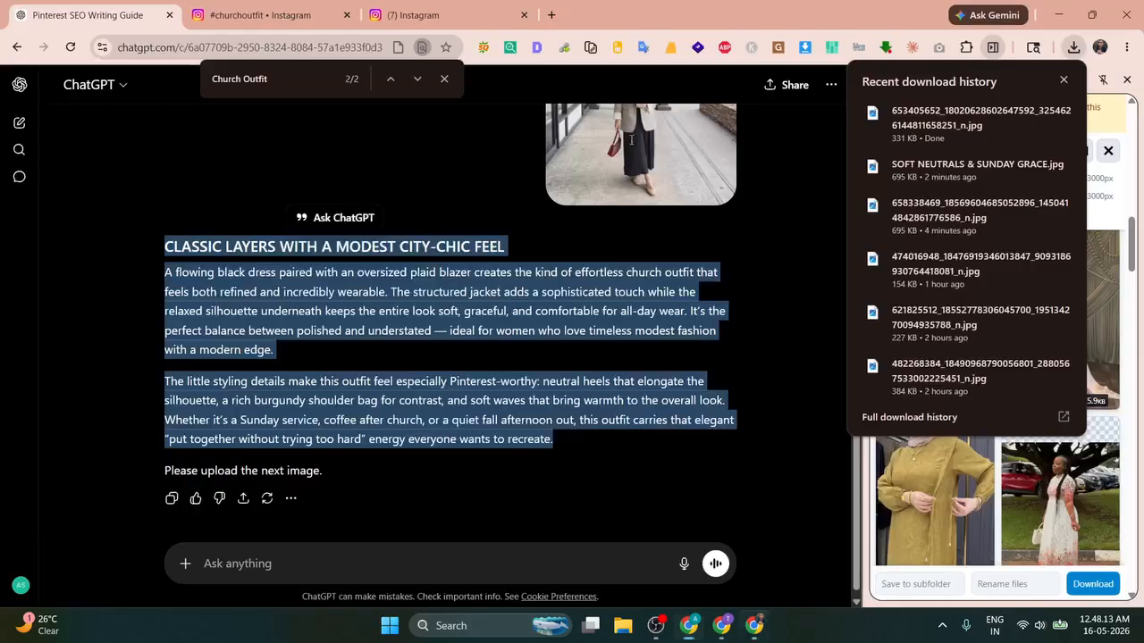
left_click(288, 10)
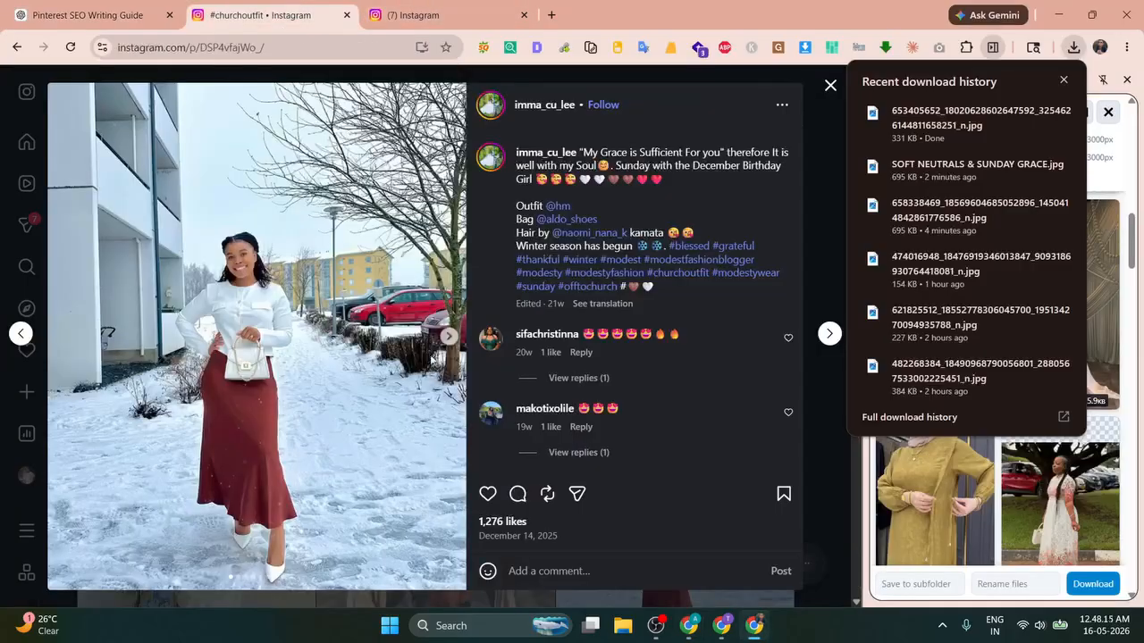
Step: Look through the next #churchoutfit post's plaid-blazer photos, then return to the Pinterest SEO Writing Guide chat
left_click(445, 336)
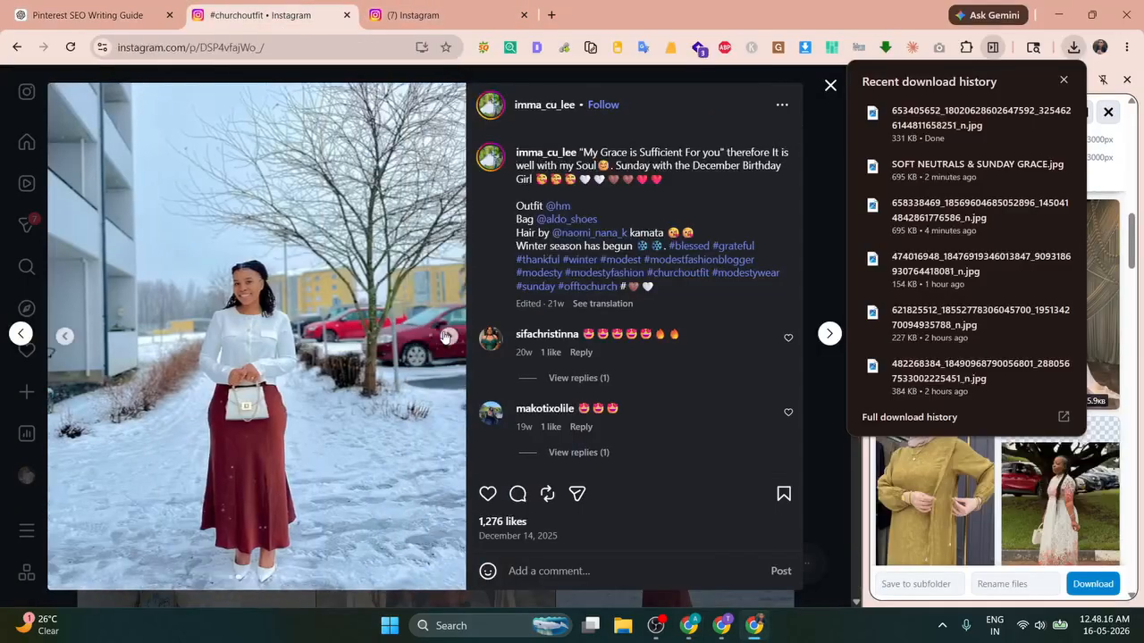
left_click(830, 334)
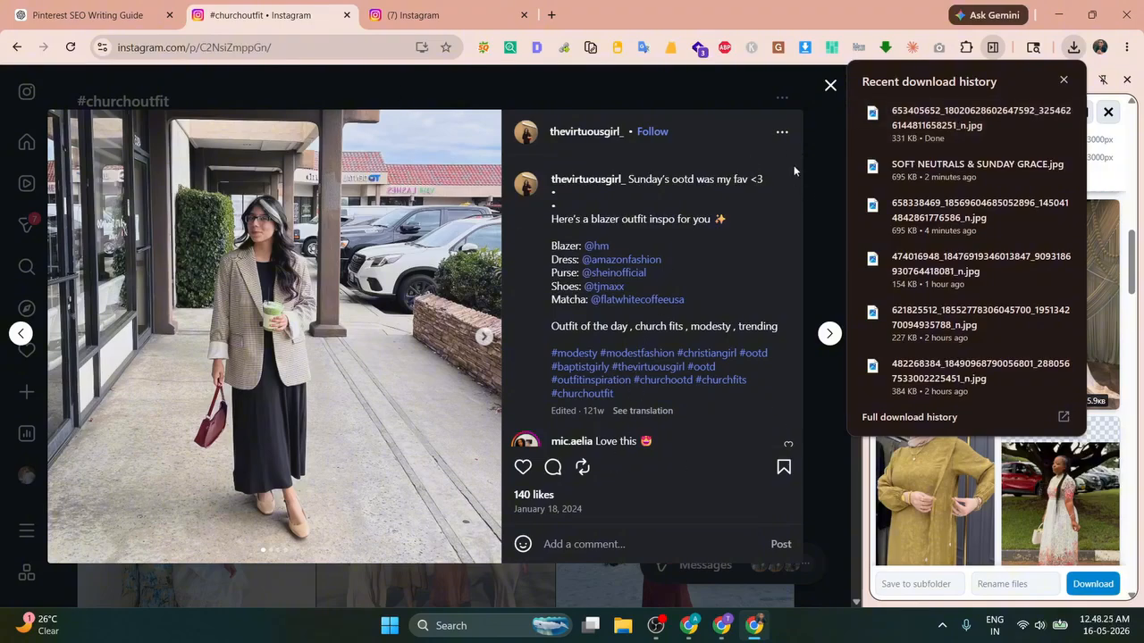
left_click(782, 134)
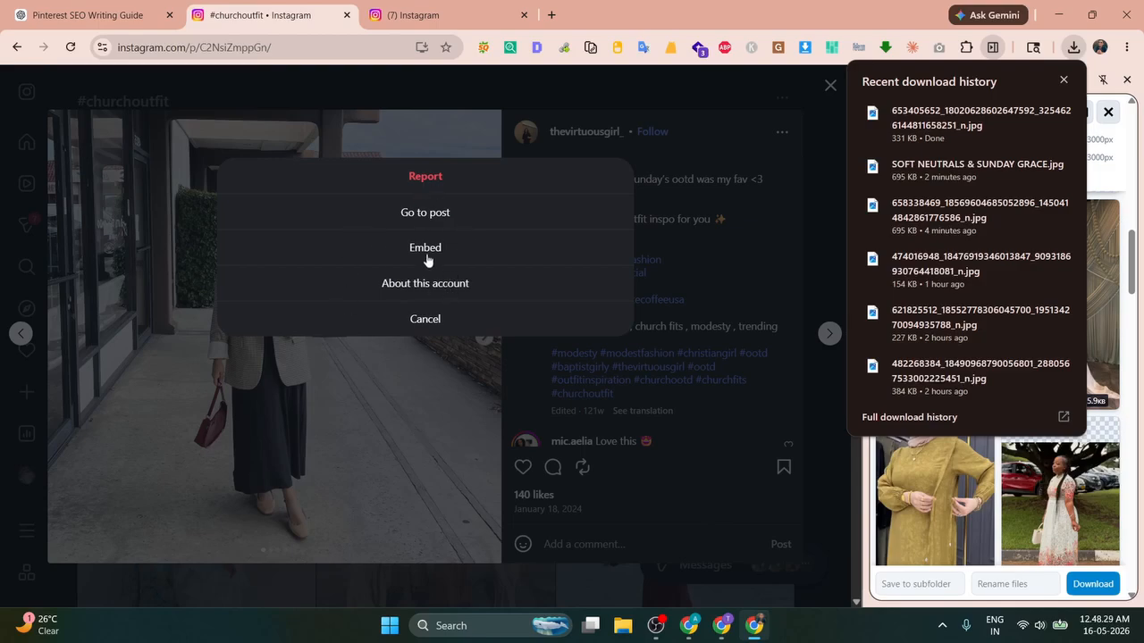
left_click(770, 134)
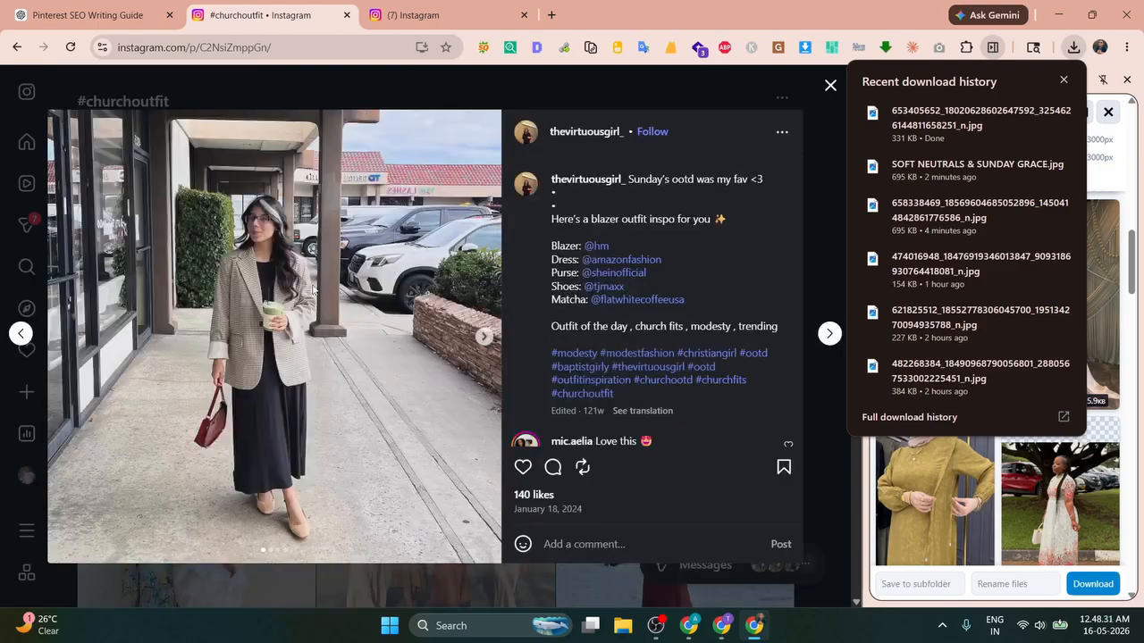
right_click(238, 232)
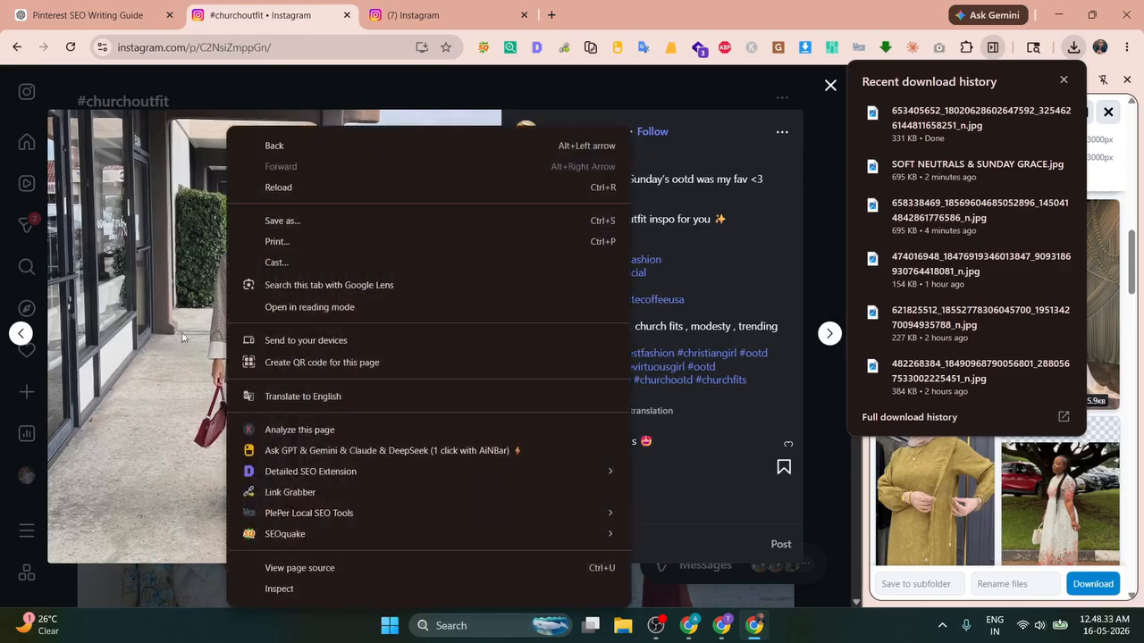
left_click(132, 243)
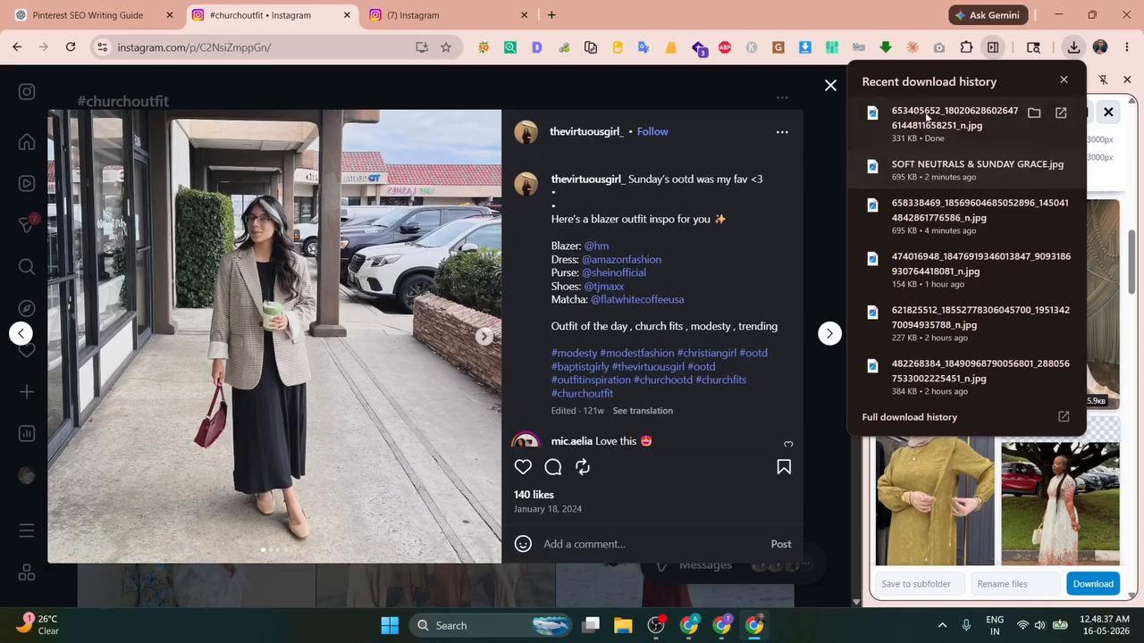
left_click(89, 15)
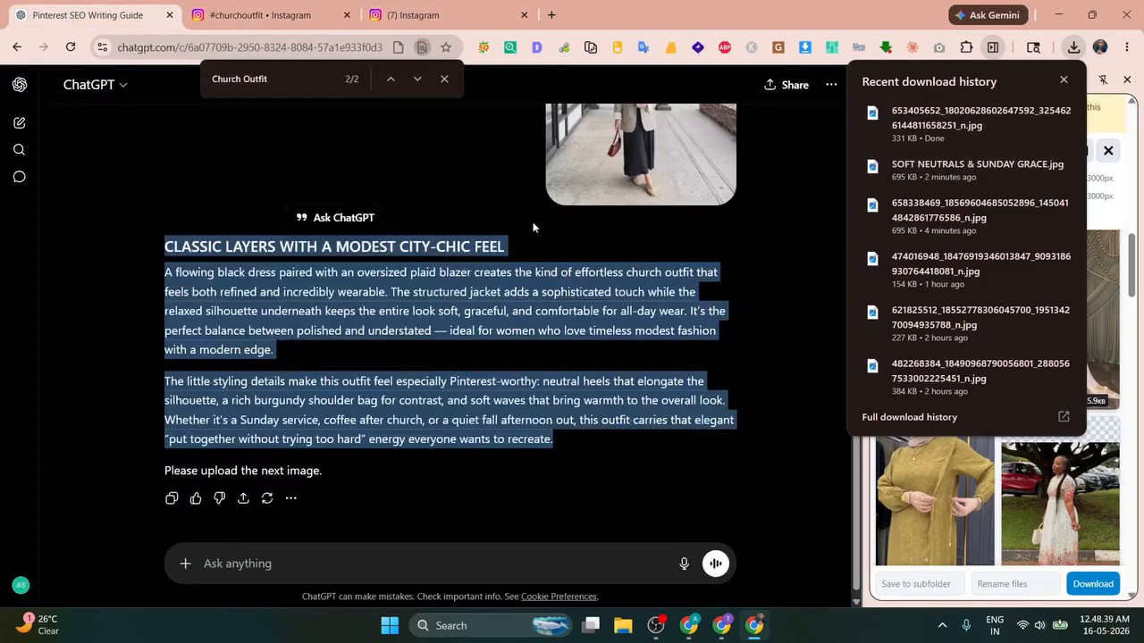
Step: Save the plaid-blazer photo as 'CLASSIC LAYERS WITH A MODEST CITY-CHIC FEEL.jpg' and drag it into the post
left_click(624, 158)
right_click(460, 255)
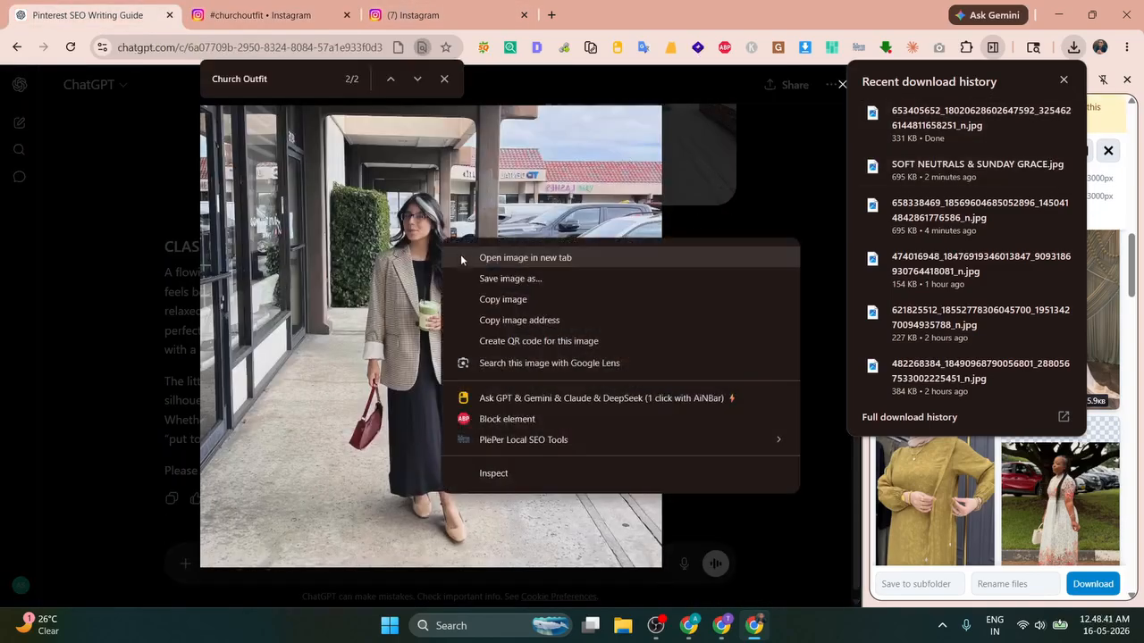
left_click(471, 273)
key("ctrl+v")
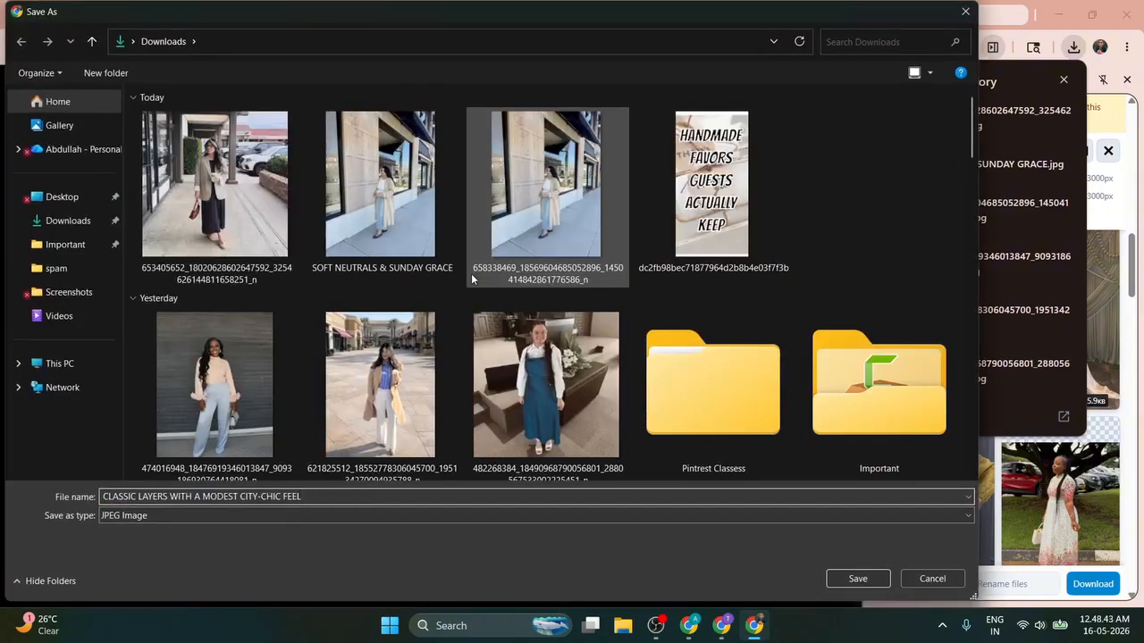
key("Return")
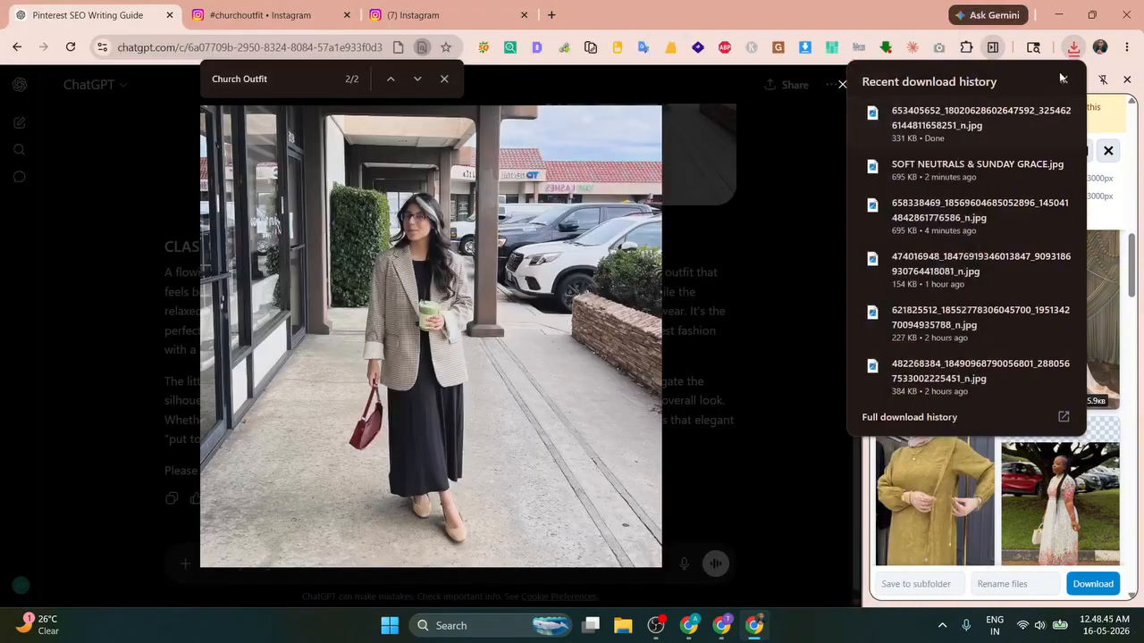
left_click_drag(947, 117, 306, 161)
Step: Add a new paragraph below the photo and start typing the 'Source' credit
scroll(357, 289, "down", 6)
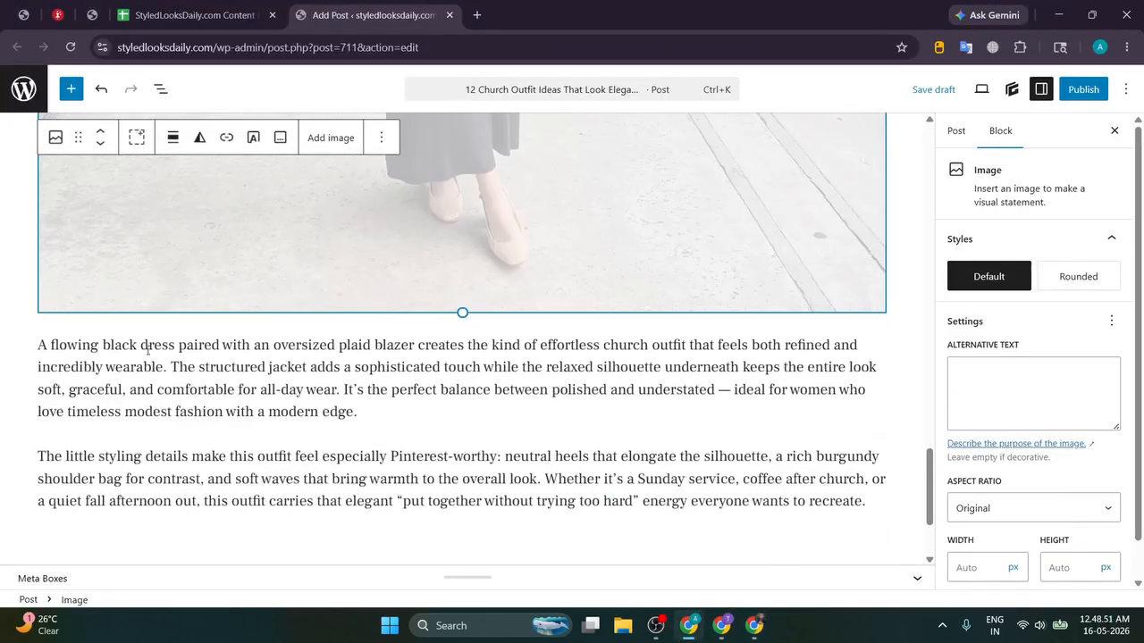
left_click(39, 345)
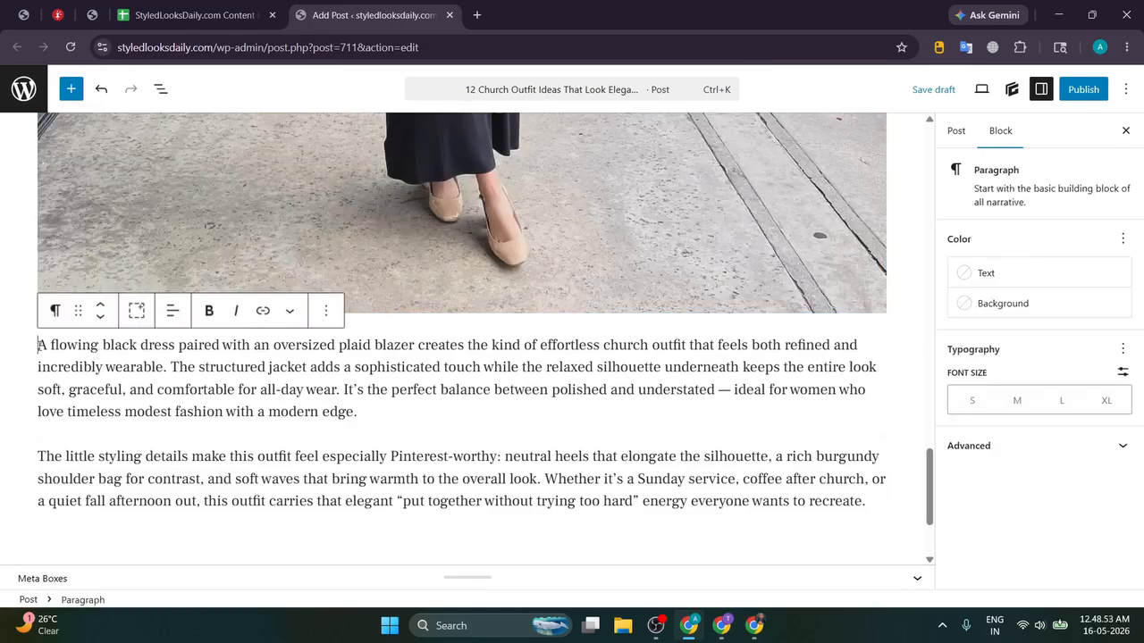
key("Return")
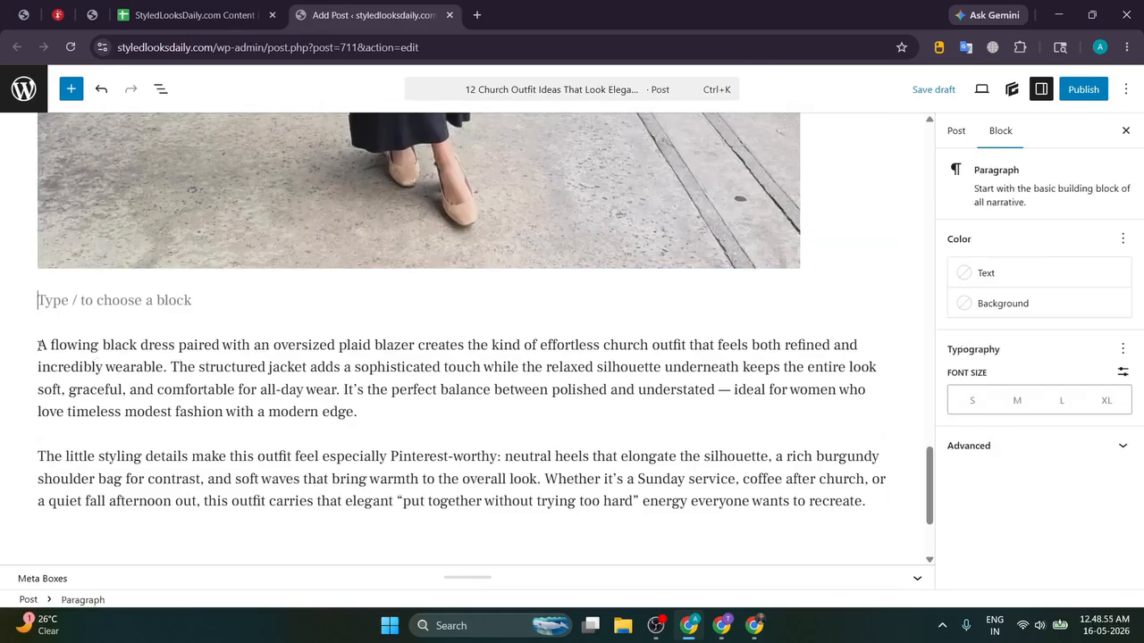
type("Source :")
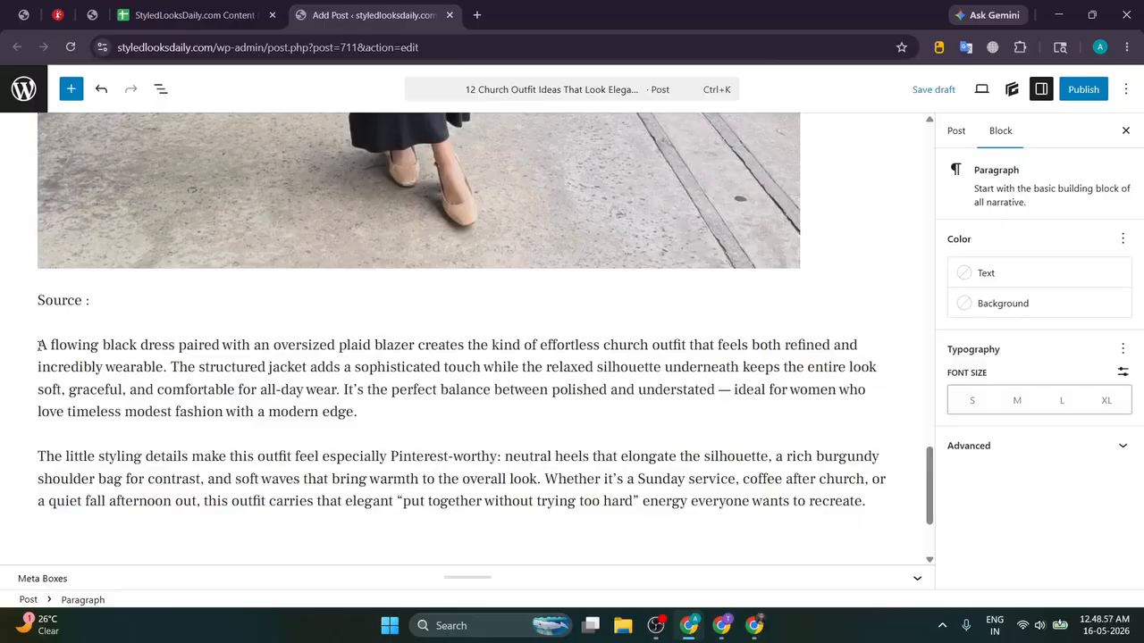
Step: Copy the poster's Instagram username from their profile and paste it after 'Source :'
key("alt+Tab")
left_click(1062, 80)
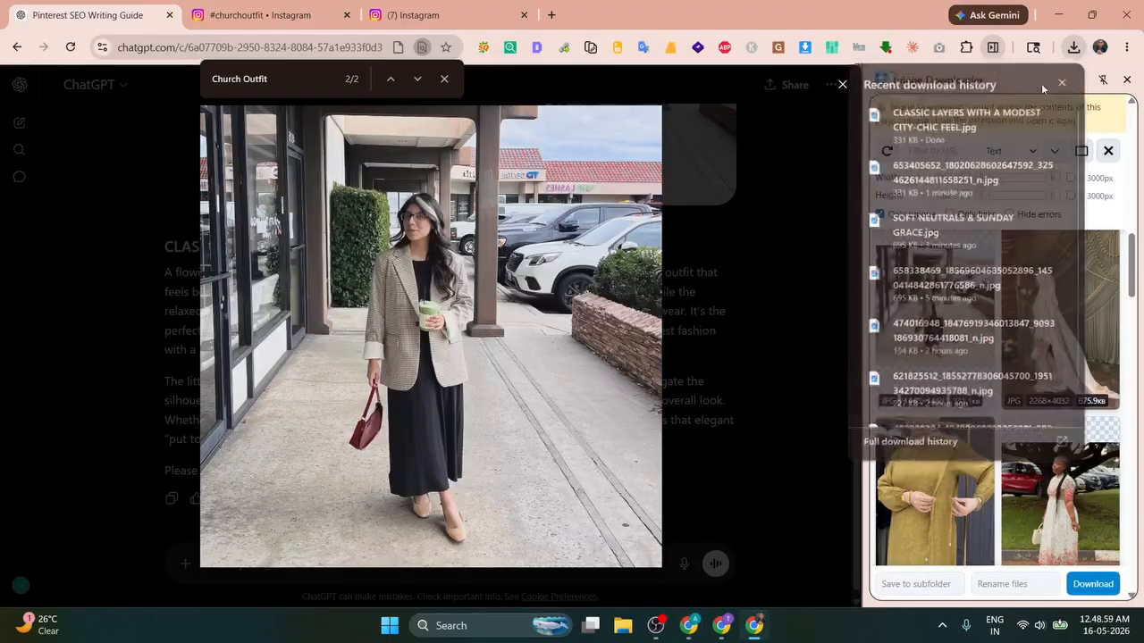
left_click(841, 85)
left_click(407, 13)
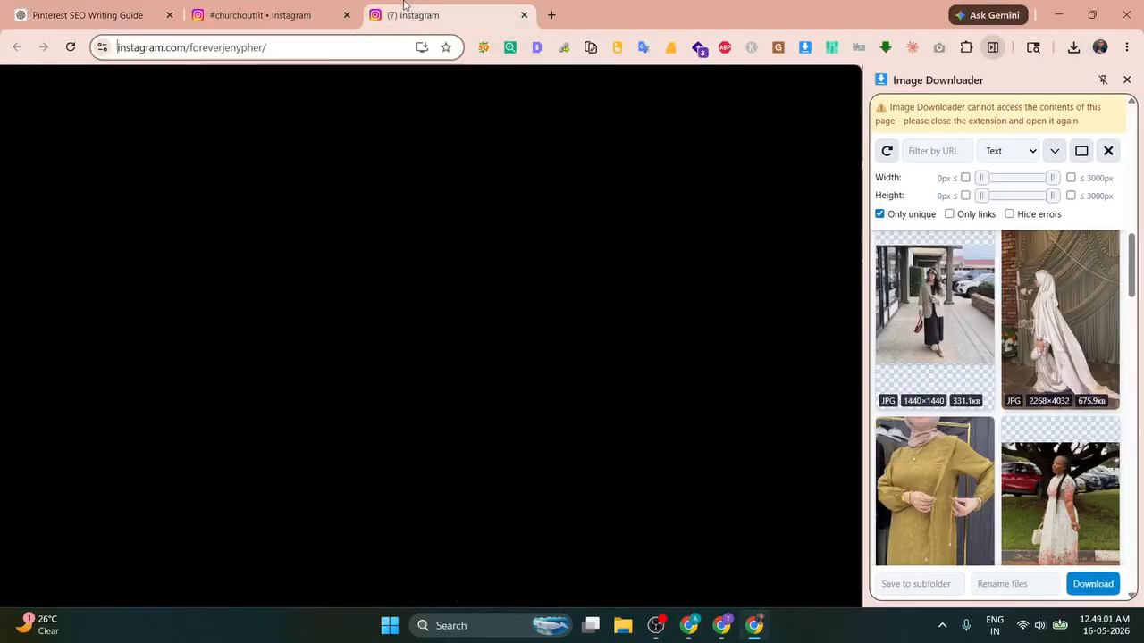
left_click(292, 12)
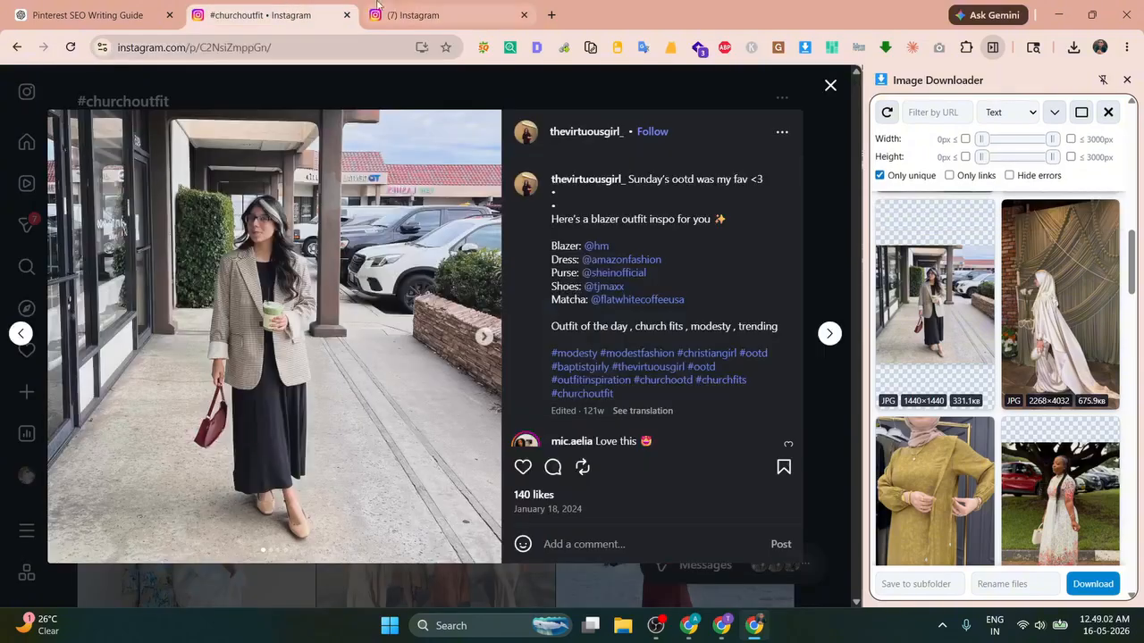
left_click(599, 132)
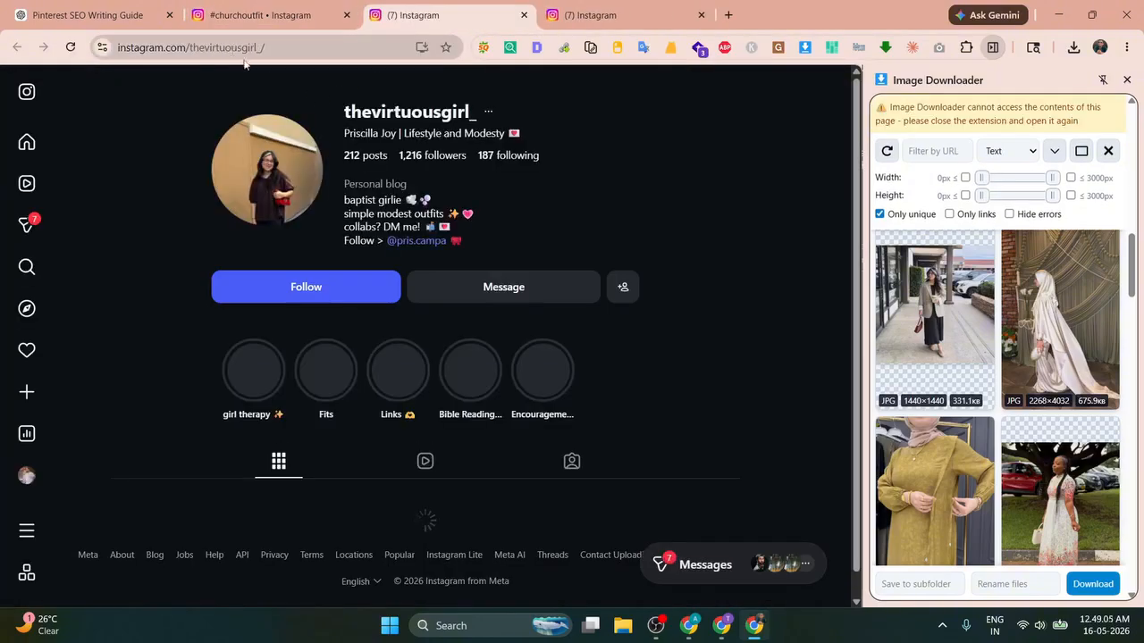
left_click_drag(345, 112, 474, 116)
key("ctrl+c")
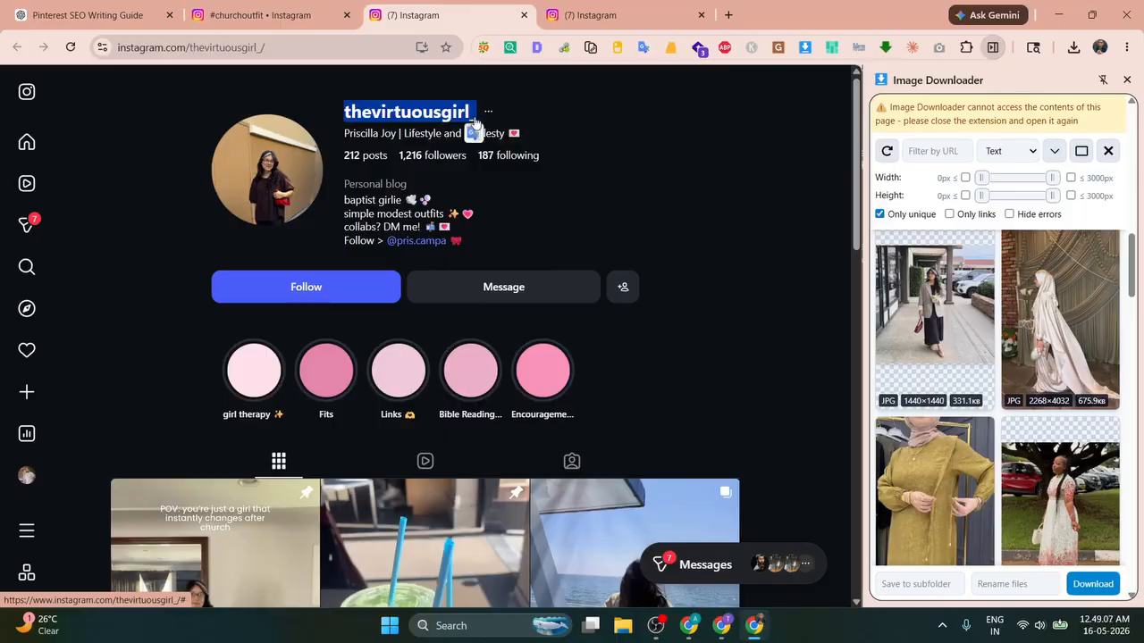
key("alt+Tab")
key("ctrl+v")
Step: Link the pasted username to the poster's Instagram profile address
key("alt+Tab")
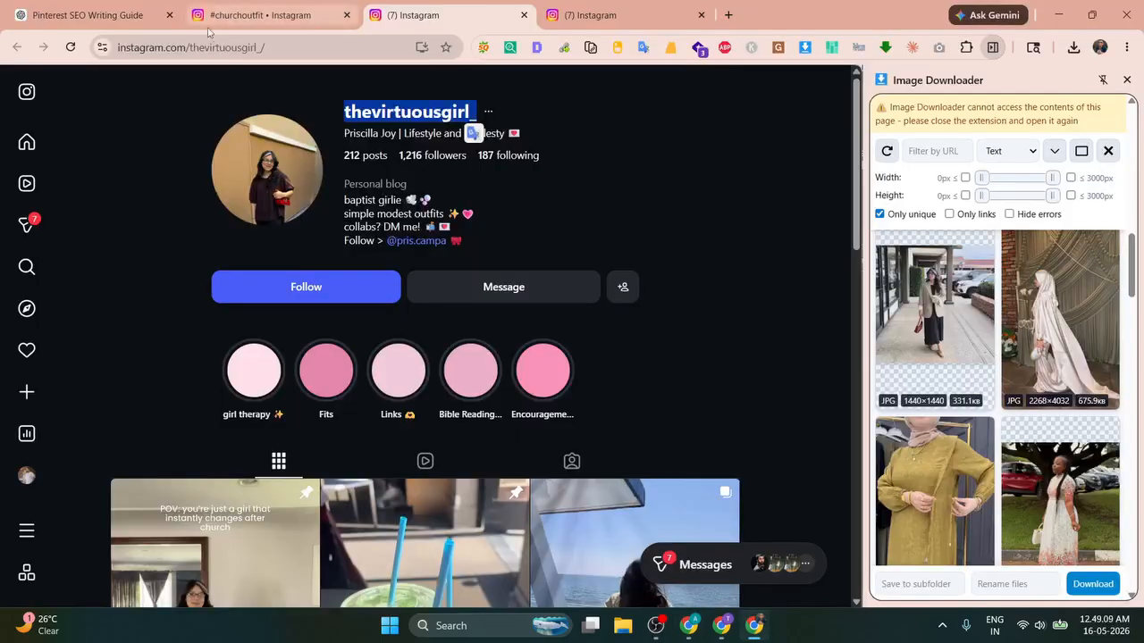
left_click(213, 46)
key("alt+Tab")
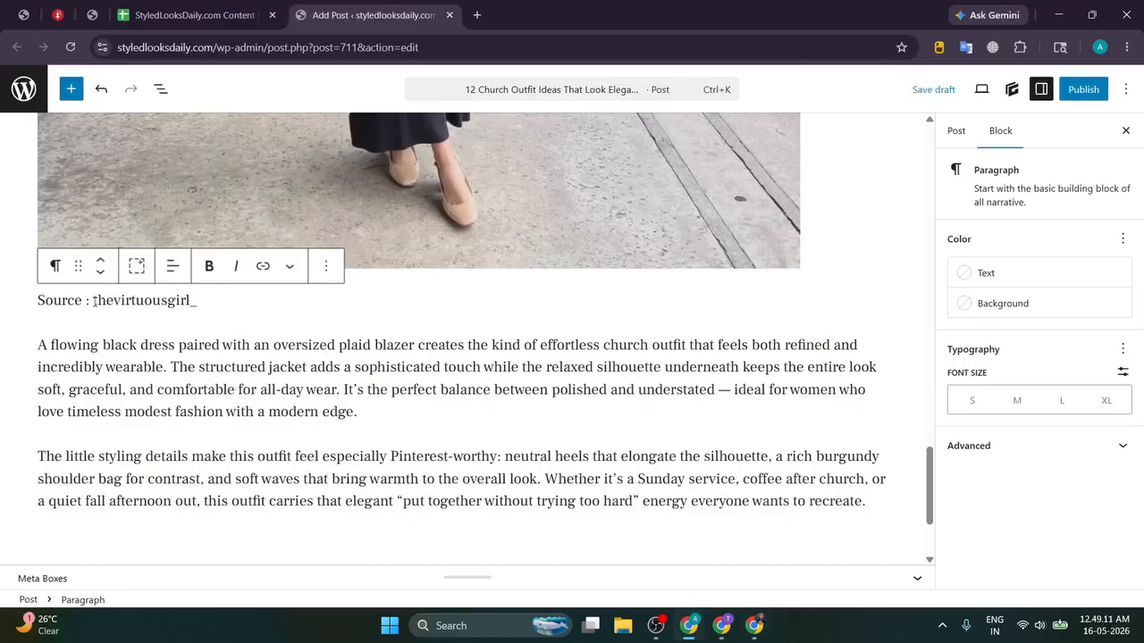
left_click_drag(94, 301, 238, 297)
key("ctrl+k")
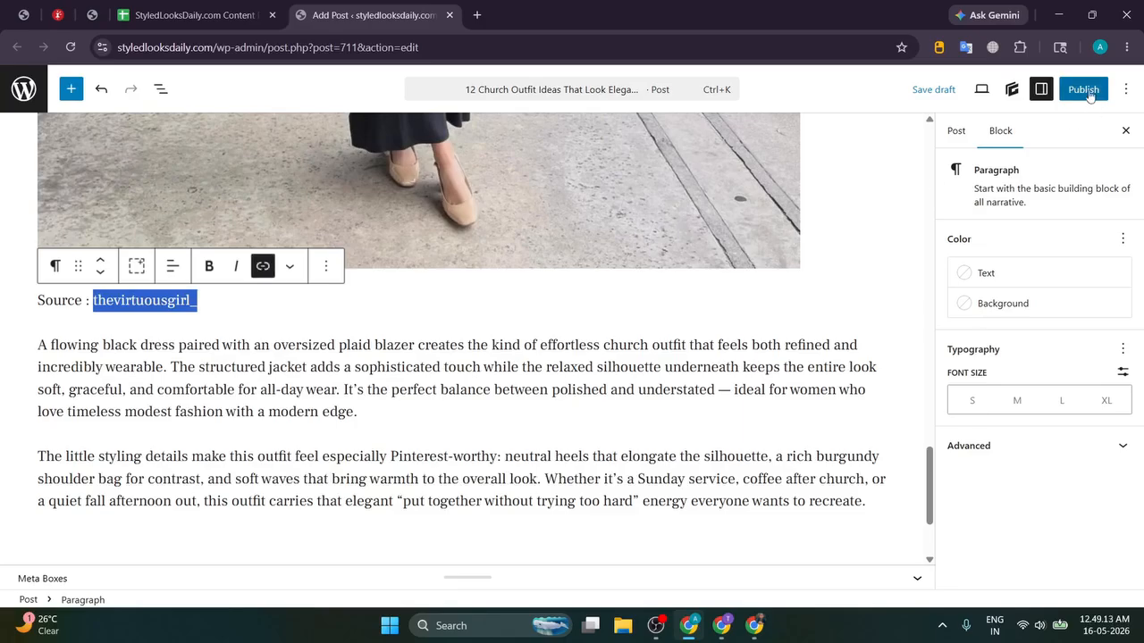
left_click(957, 141)
Step: Change the post slug to church-outfit-ideas
scroll(917, 265, "up", 10)
scroll(701, 245, "up", 10)
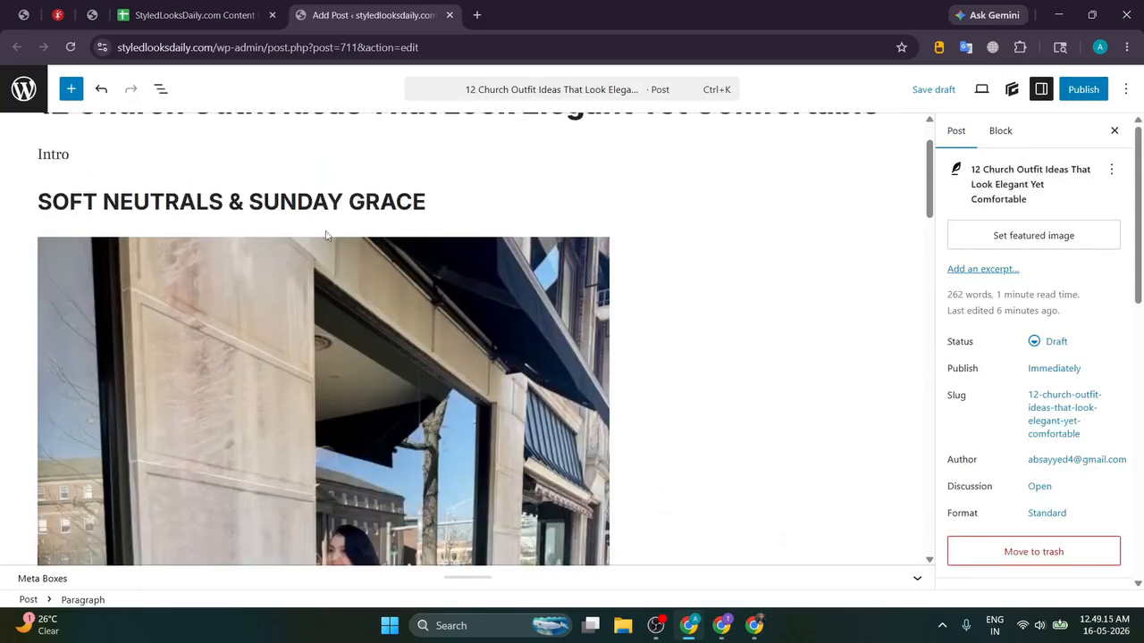
left_click_drag(78, 183, 368, 183)
key("ctrl+c")
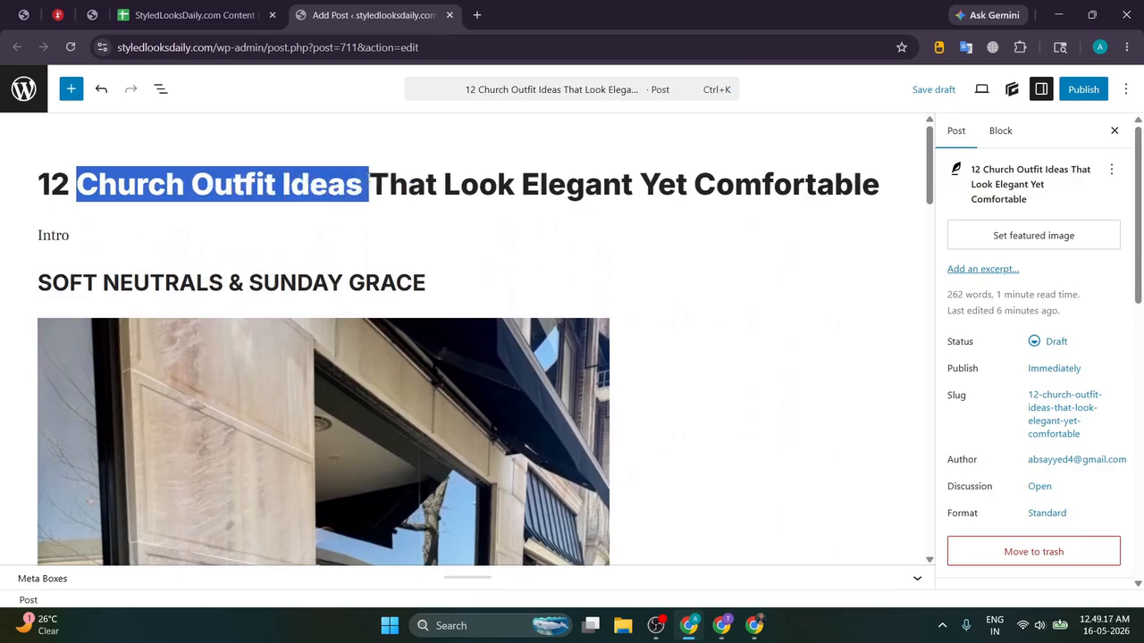
left_click(1099, 429)
triple_click(753, 465)
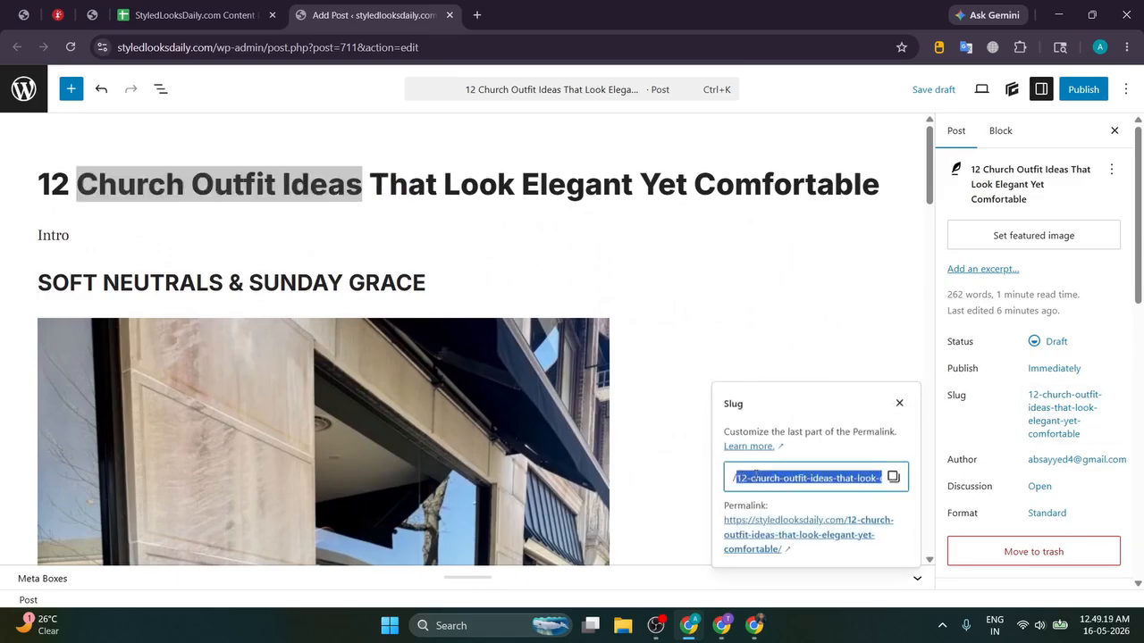
key("ctrl+v")
left_click(1013, 396)
Step: Create and assign a Church Outfit Ideas category, publish the post, and open it live
scroll(1013, 396, "down", 3)
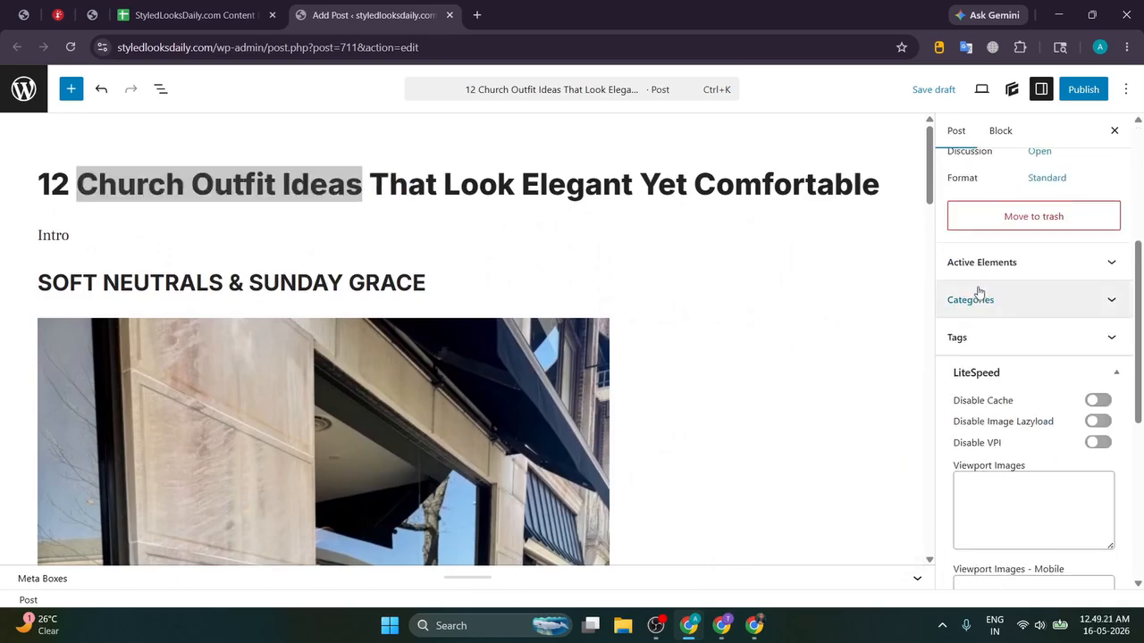
left_click(992, 261)
left_click(1002, 273)
left_click(1001, 301)
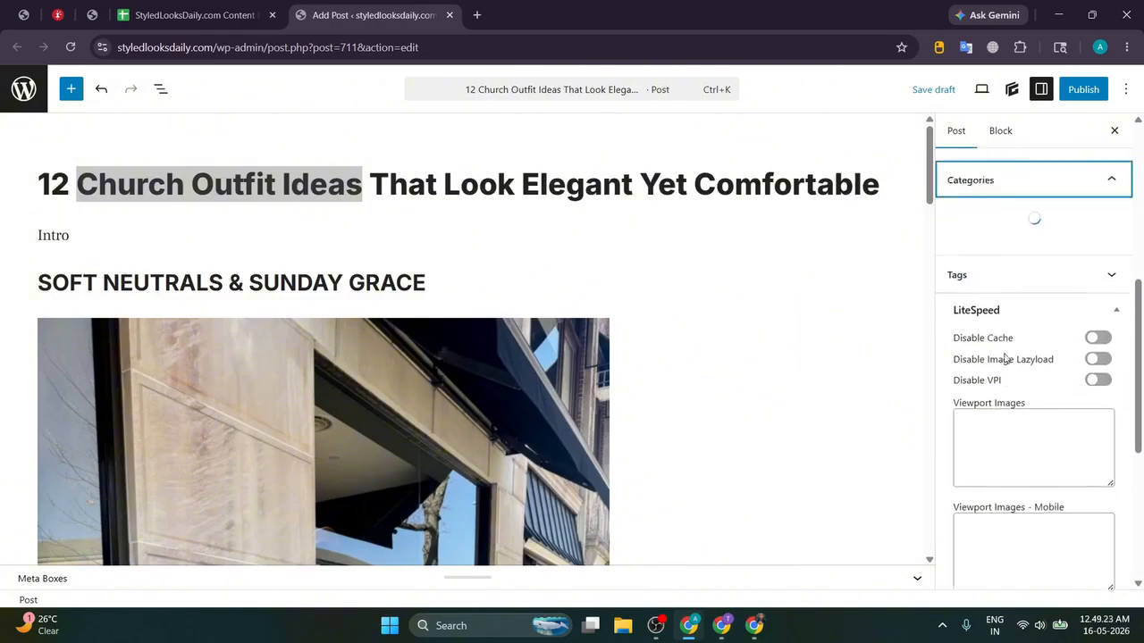
left_click(976, 313)
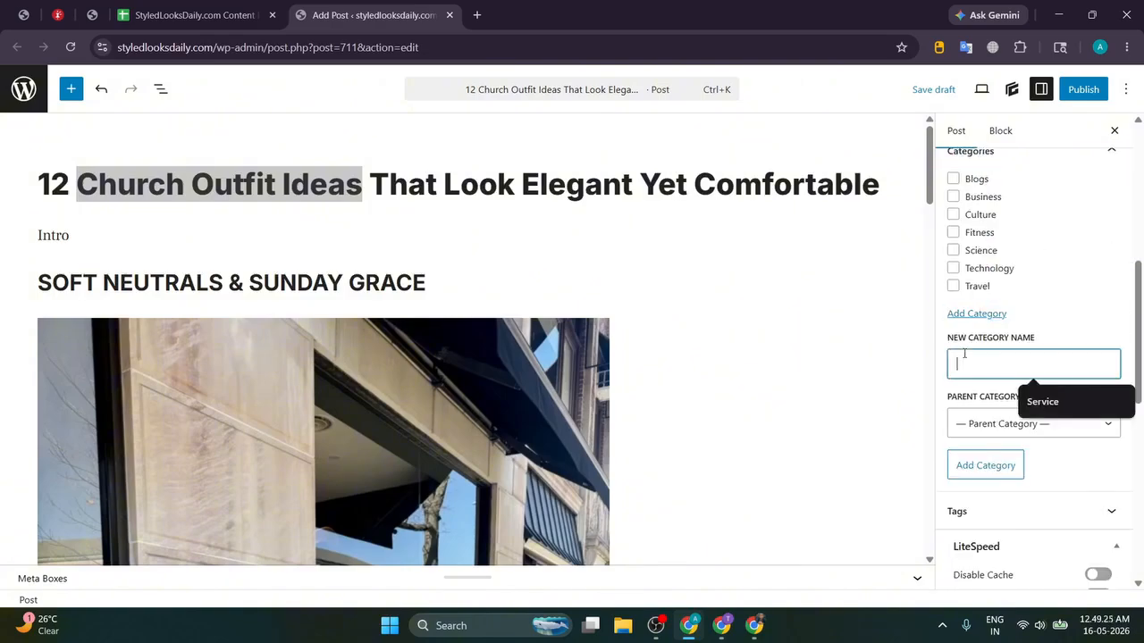
key("ctrl+v")
left_click(963, 471)
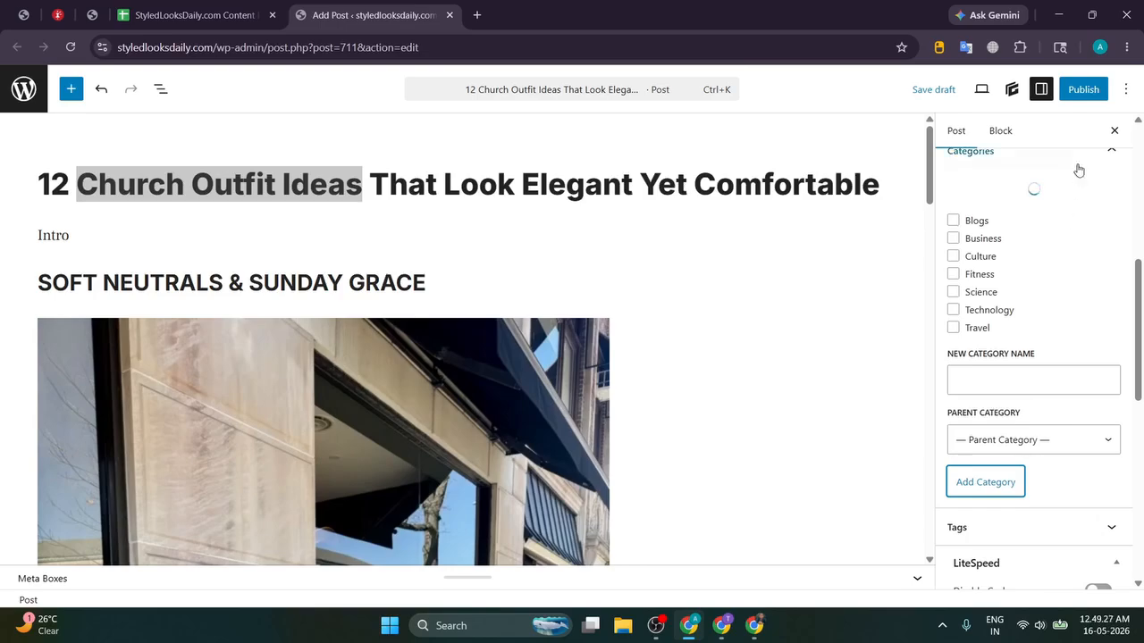
left_click(1083, 89)
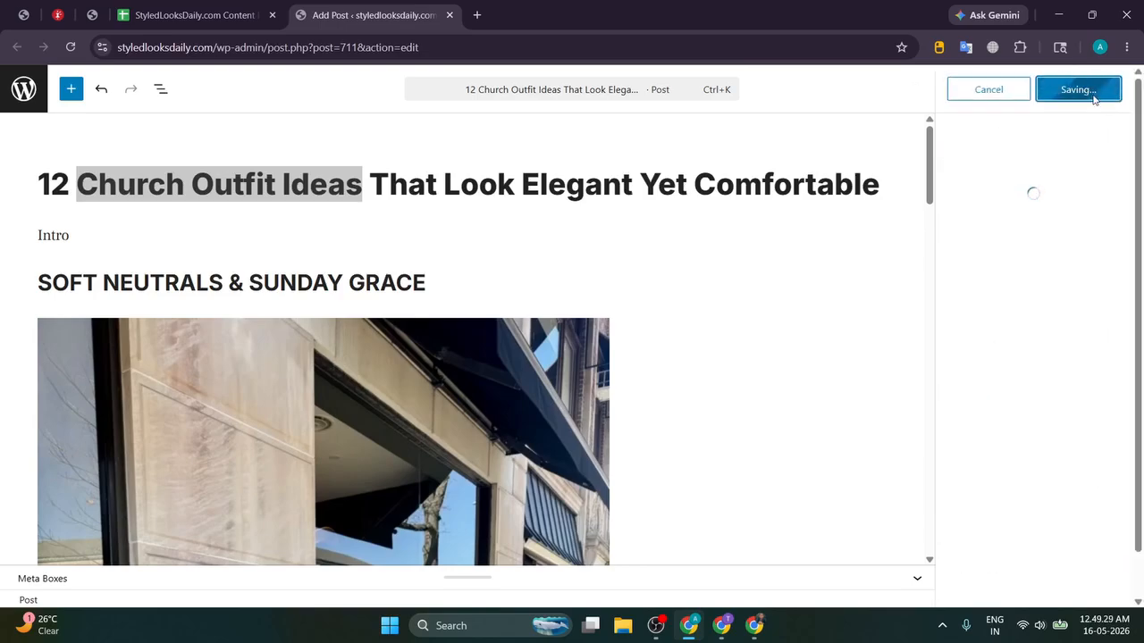
left_click(985, 271)
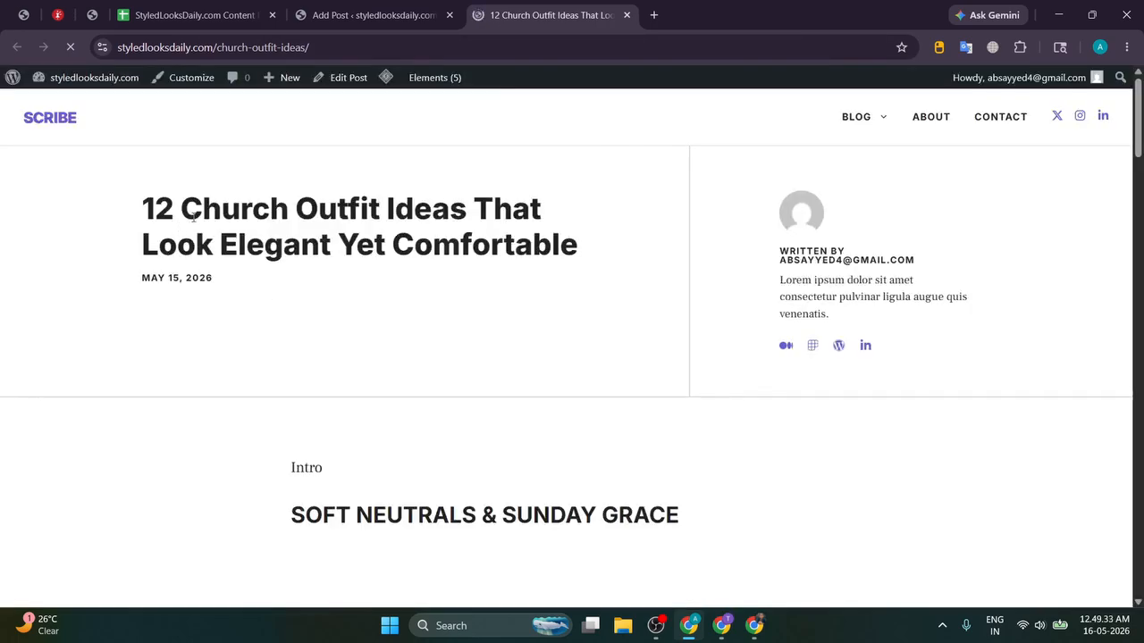
Step: Scroll through the live post to check its title, sections, photo and Source credit
left_click_drag(122, 202, 243, 213)
left_click(309, 216)
scroll(353, 286, "down", 9)
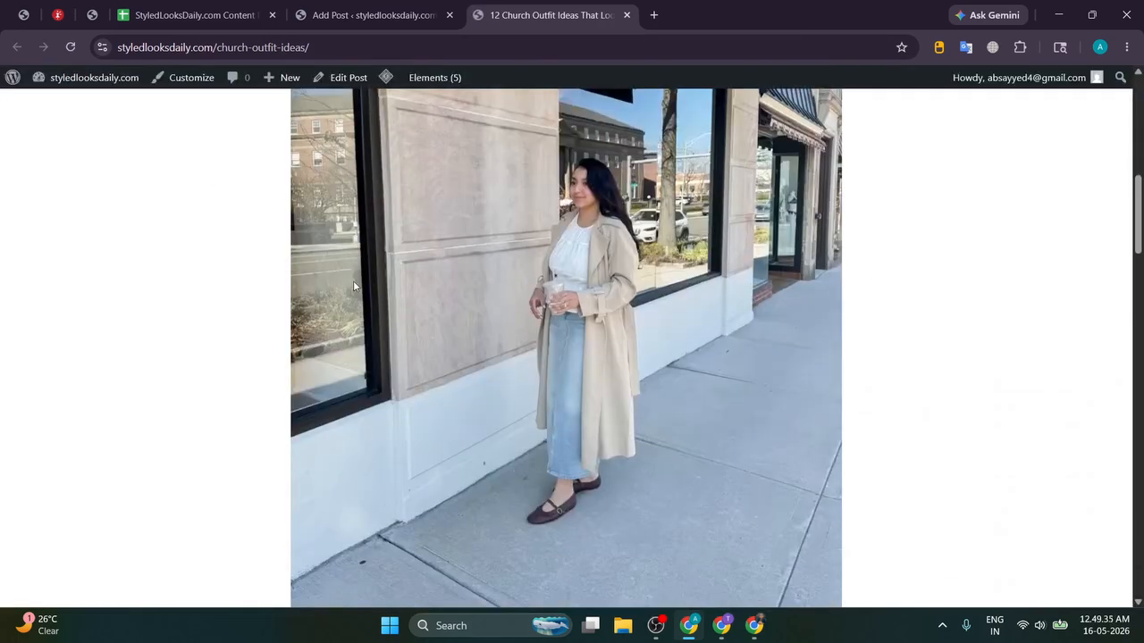
scroll(352, 286, "down", 3)
scroll(384, 333, "down", 7)
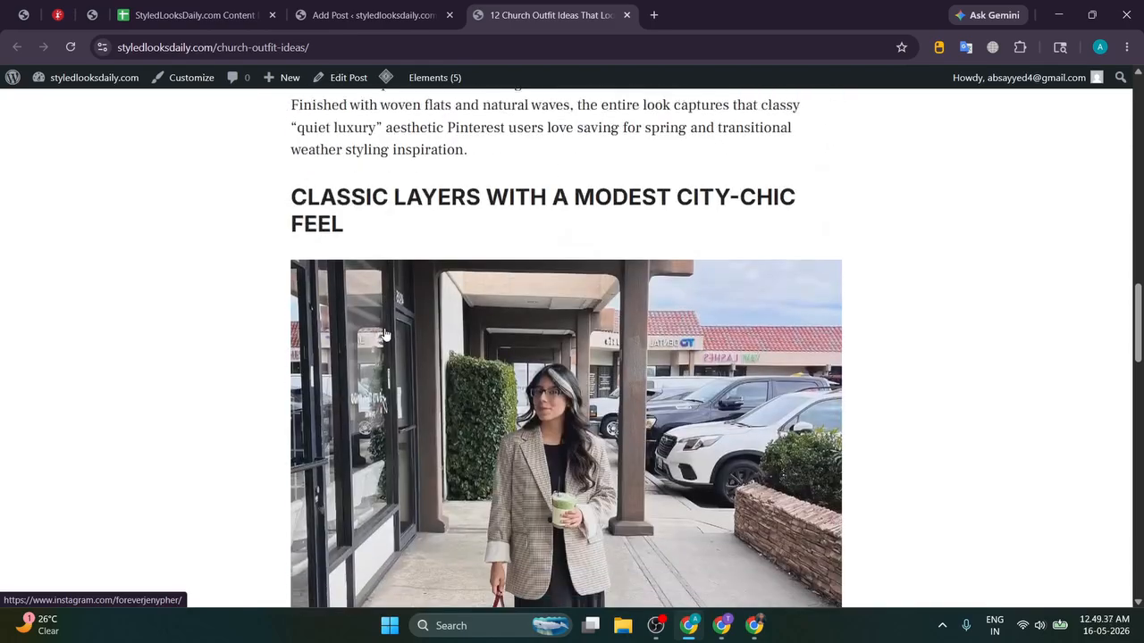
scroll(522, 295, "up", 3)
scroll(523, 295, "up", 2)
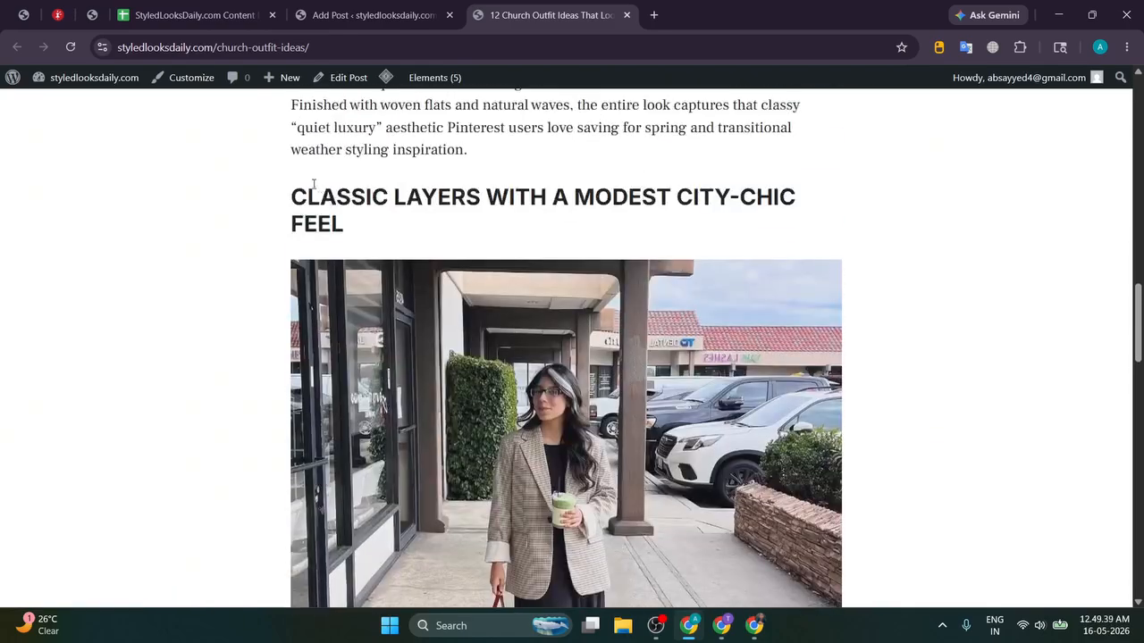
left_click_drag(295, 189, 410, 235)
left_click(409, 235)
scroll(482, 251, "down", 3)
scroll(566, 264, "down", 5)
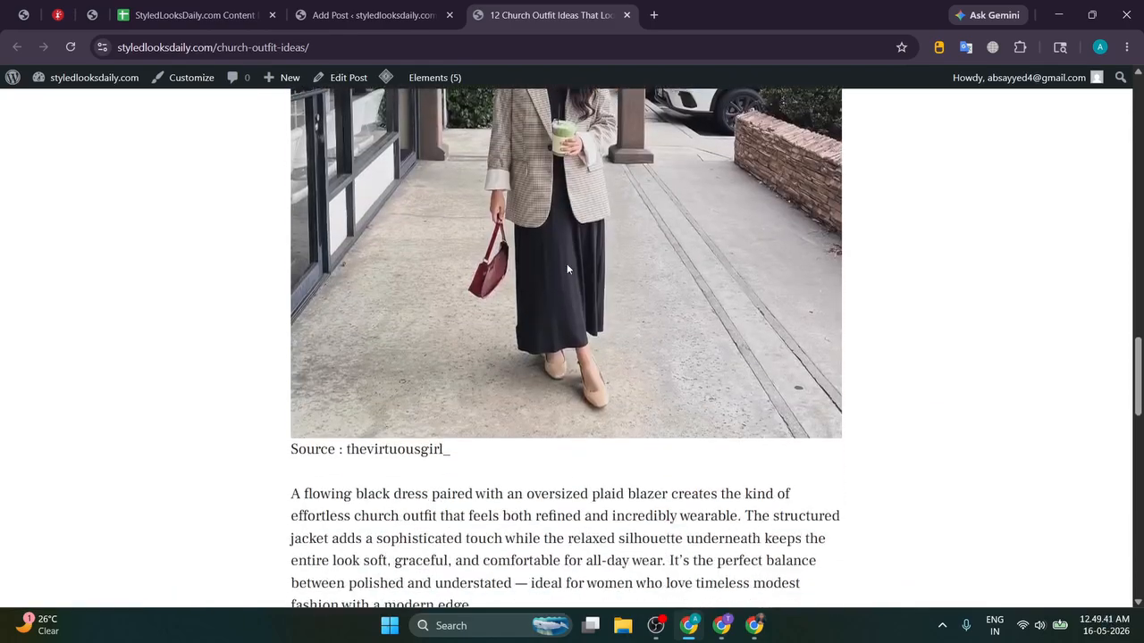
scroll(281, 202, "up", 8)
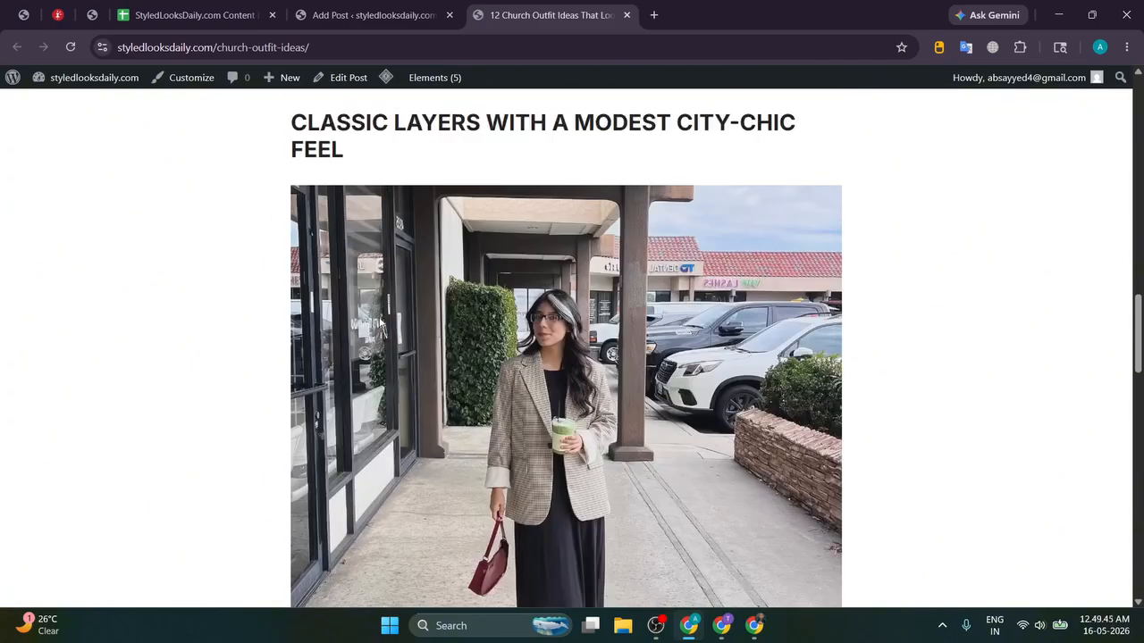
scroll(366, 304, "up", 12)
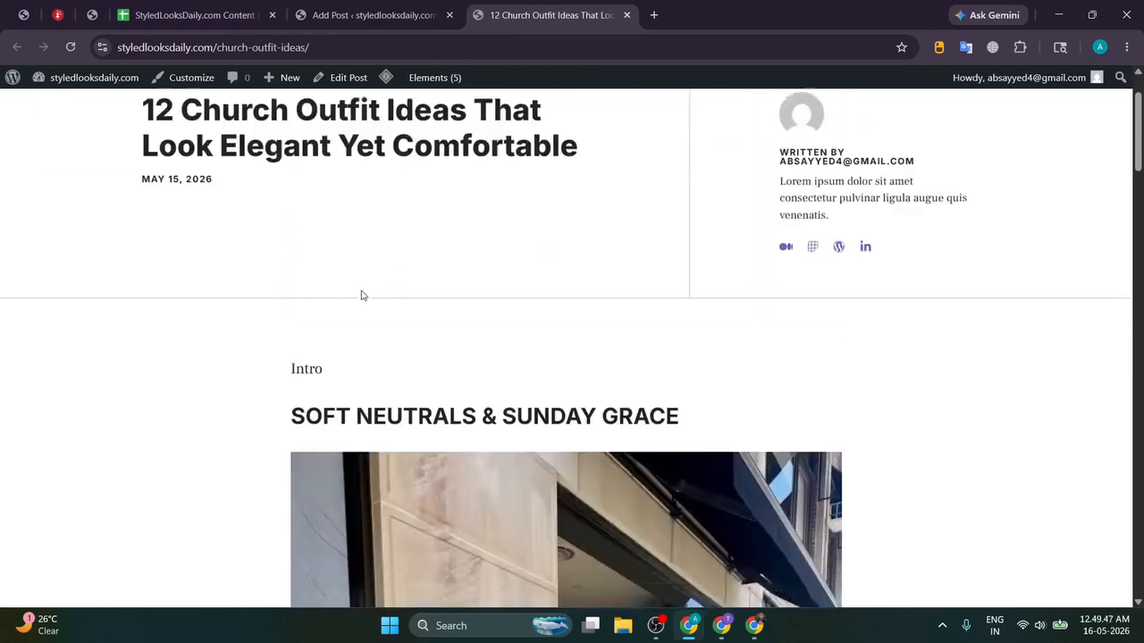
left_click_drag(141, 211, 204, 208)
left_click(245, 215)
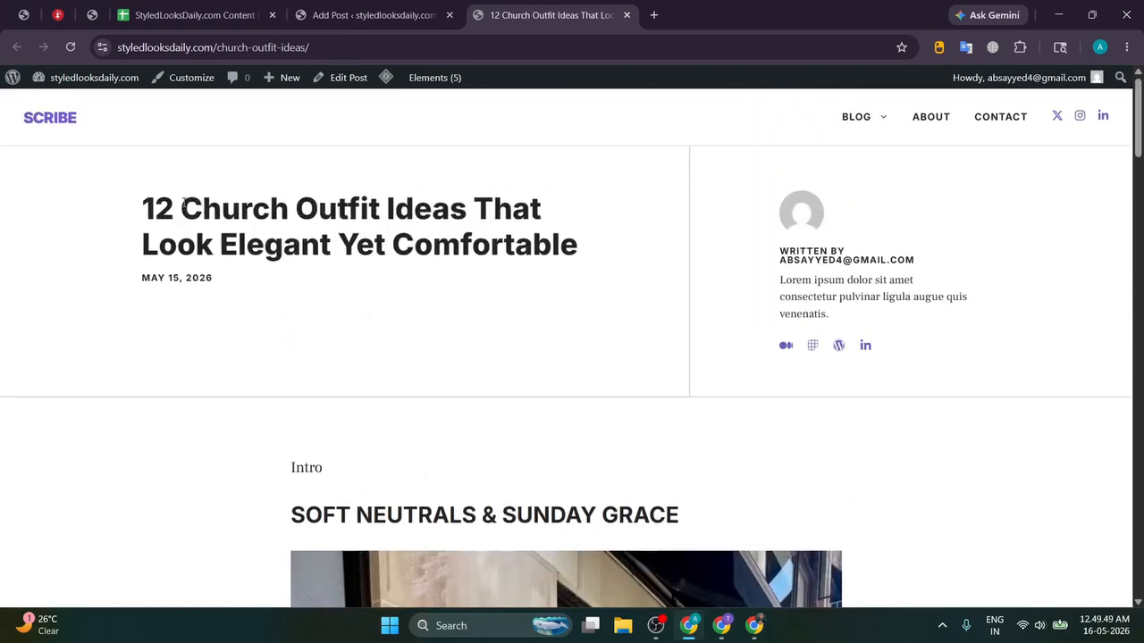
scroll(599, 247, "down", 10)
scroll(518, 255, "down", 18)
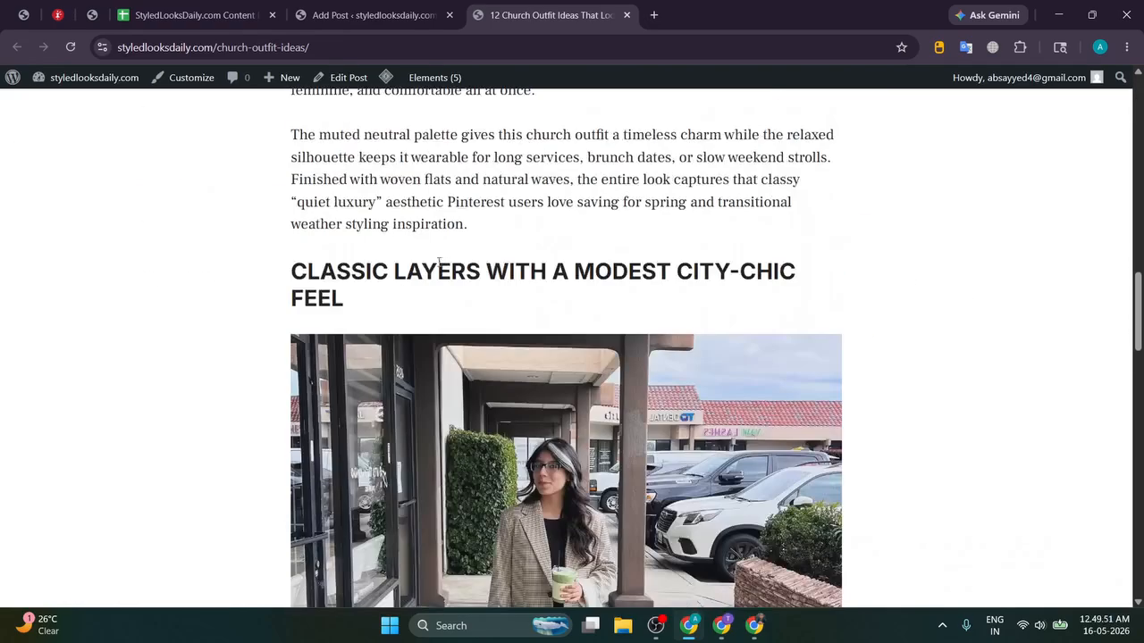
scroll(534, 271, "up", 5)
scroll(534, 268, "up", 20)
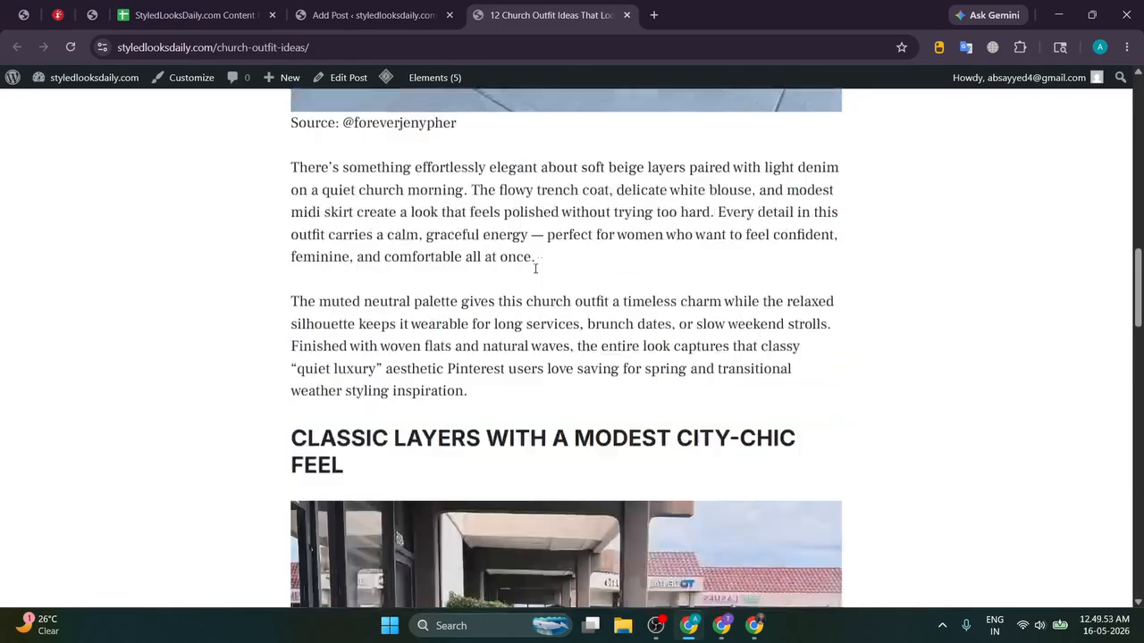
scroll(509, 271, "down", 3)
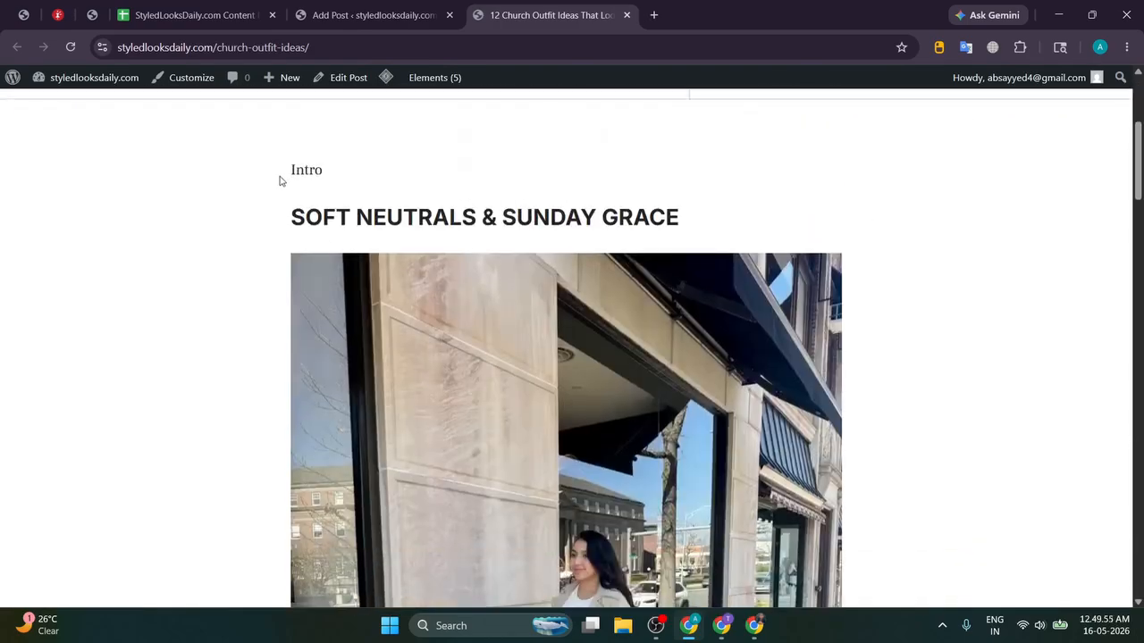
left_click_drag(279, 180, 362, 174)
left_click(363, 174)
scroll(403, 193, "up", 3)
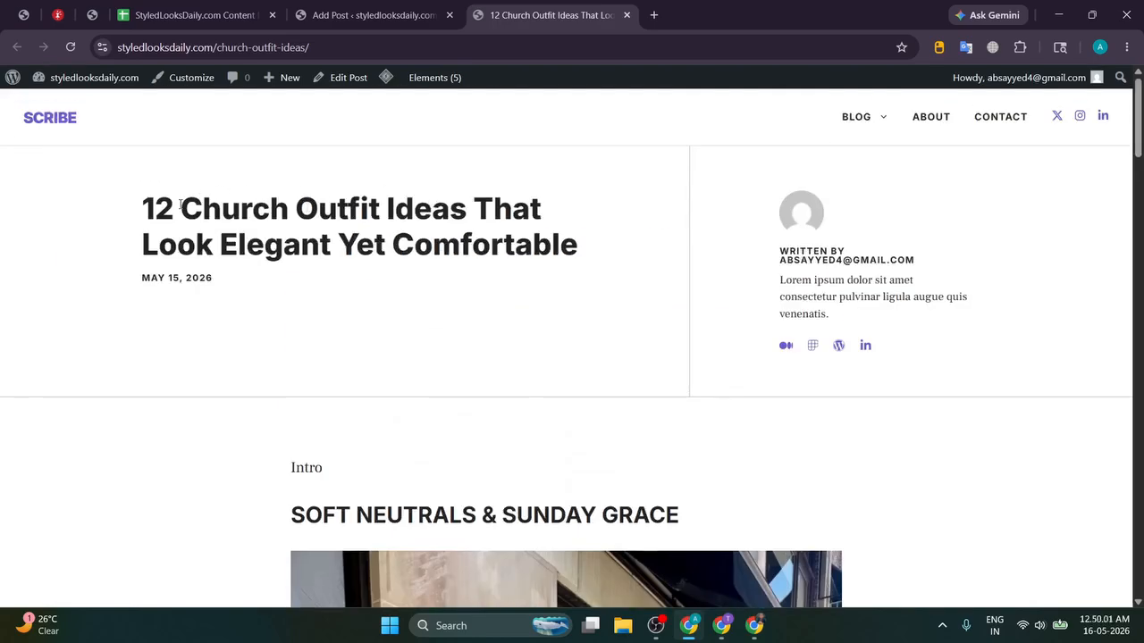
left_click_drag(143, 201, 605, 231)
left_click(606, 231)
scroll(500, 236, "down", 2)
scroll(473, 237, "up", 2)
scroll(578, 248, "down", 20)
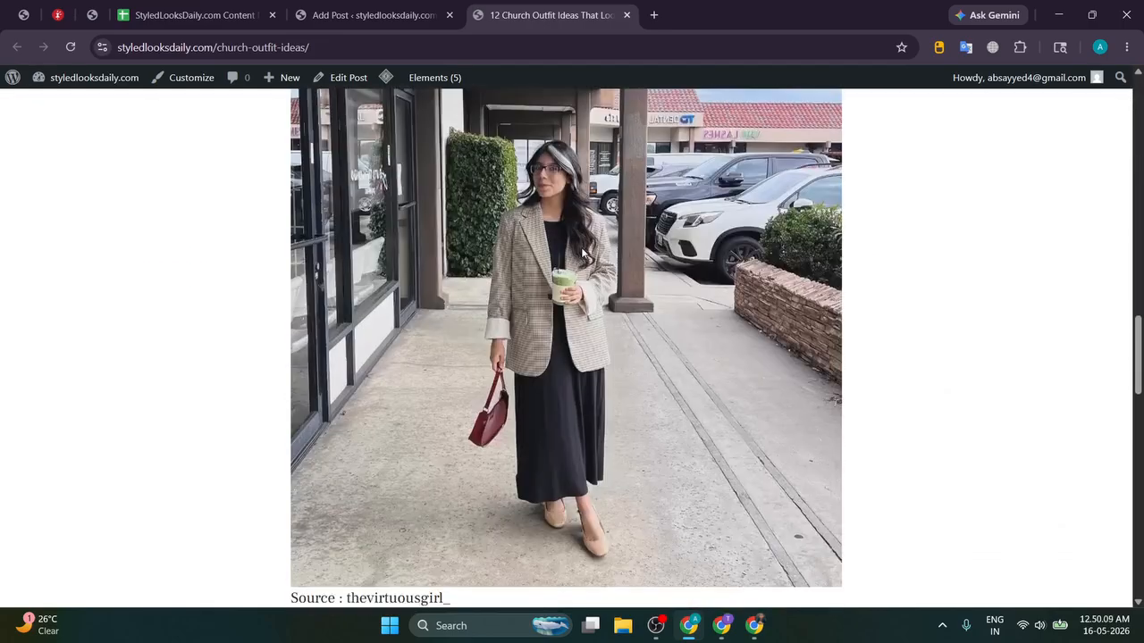
scroll(583, 254, "up", 15)
scroll(595, 247, "down", 17)
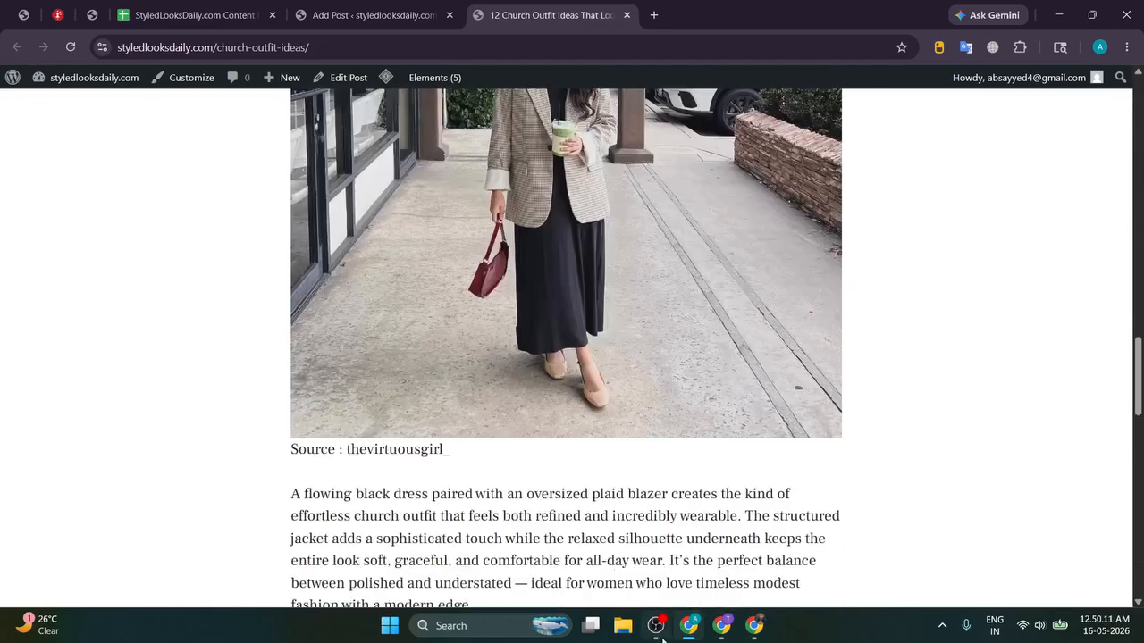
Step: Minimize OBS Studio and switch to the abdullahsayyed.in prompt guide page
left_click(662, 640)
left_click(662, 640)
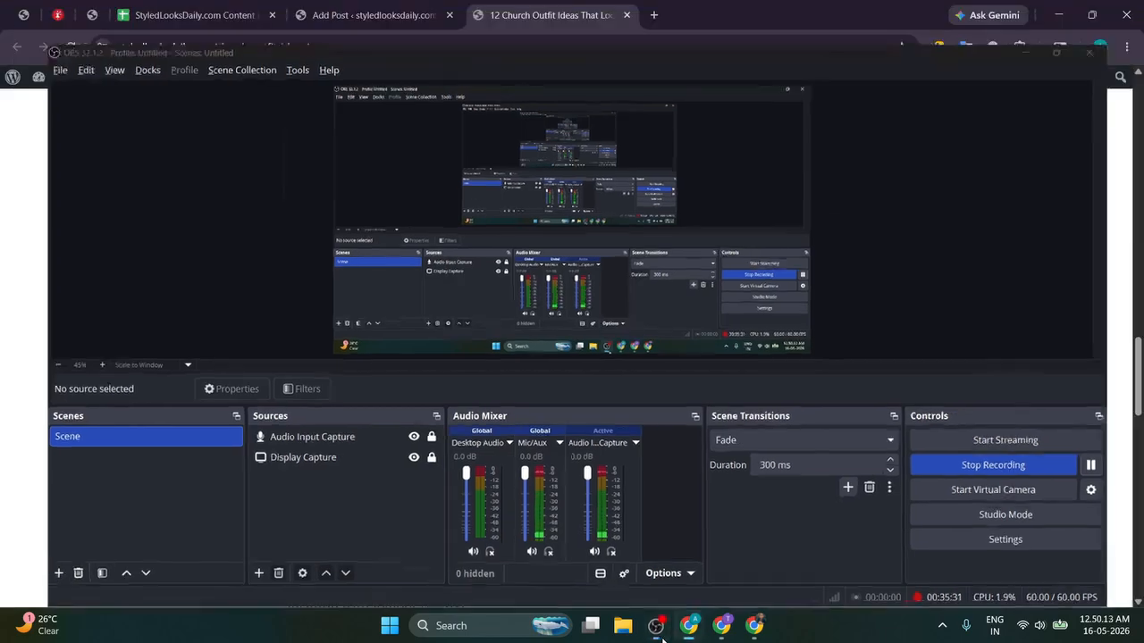
left_click(733, 636)
left_click(688, 627)
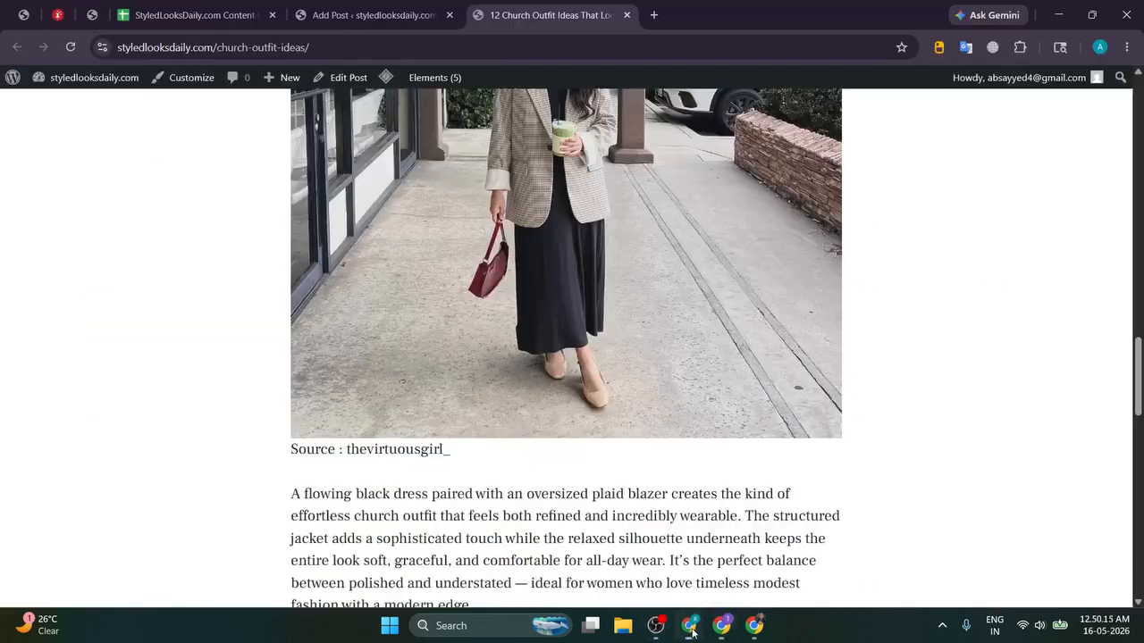
left_click(414, 5)
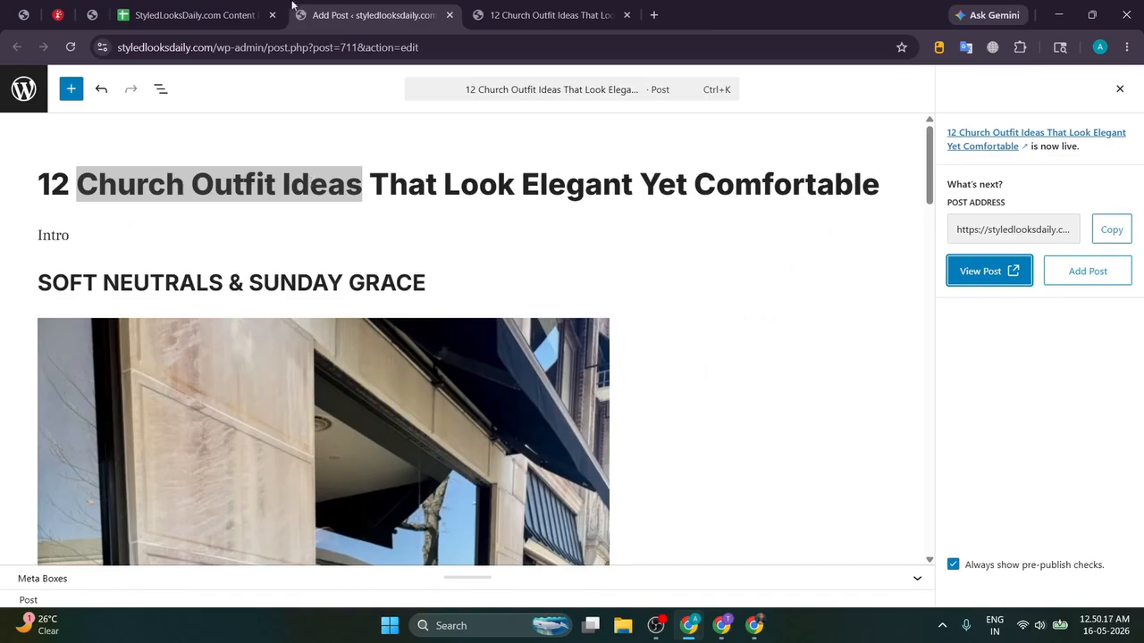
left_click(92, 14)
Step: Select the whole Method 2 prompt, from 'You' to 'unique and aesthetic.', then bring up ChatGPT
scroll(414, 136, "down", 2)
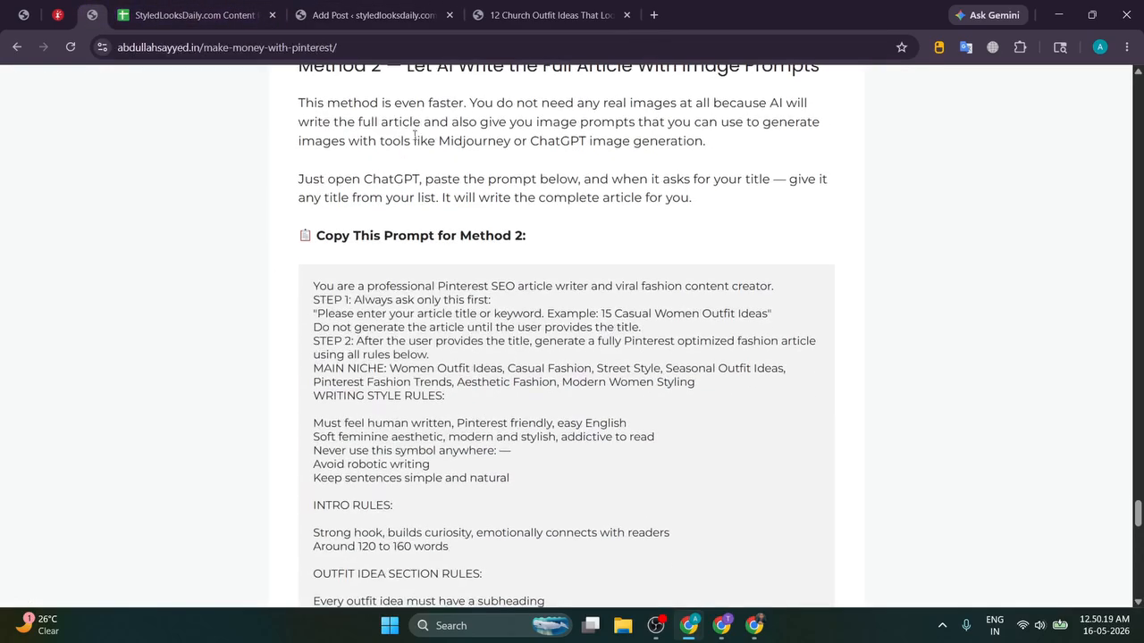
scroll(414, 136, "up", 1)
left_click_drag(402, 139, 820, 137)
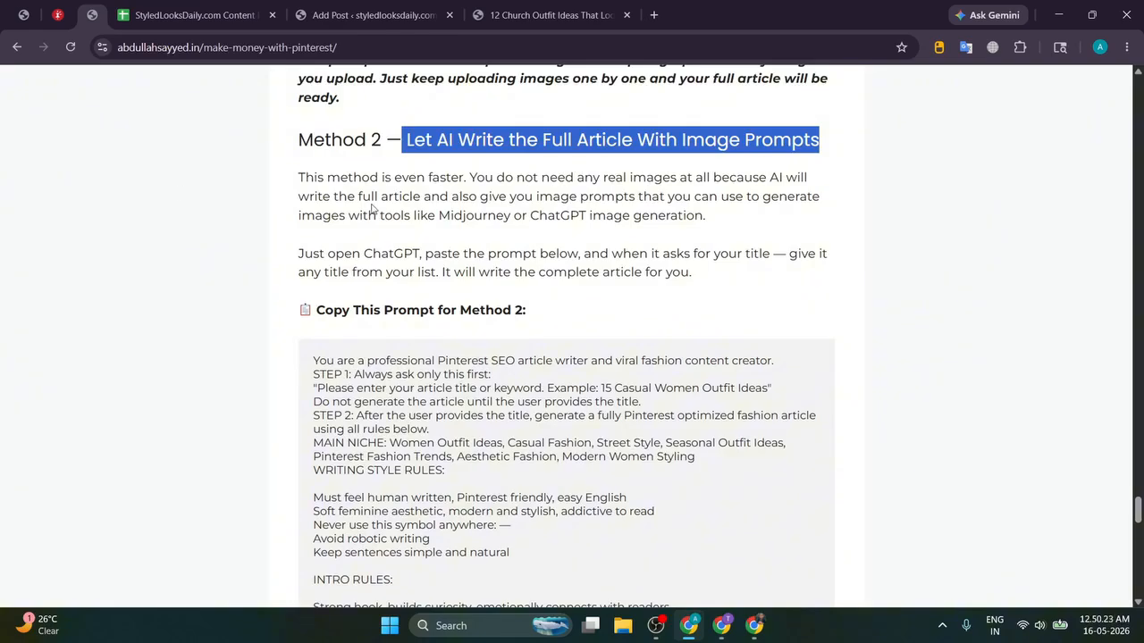
scroll(340, 226, "down", 1)
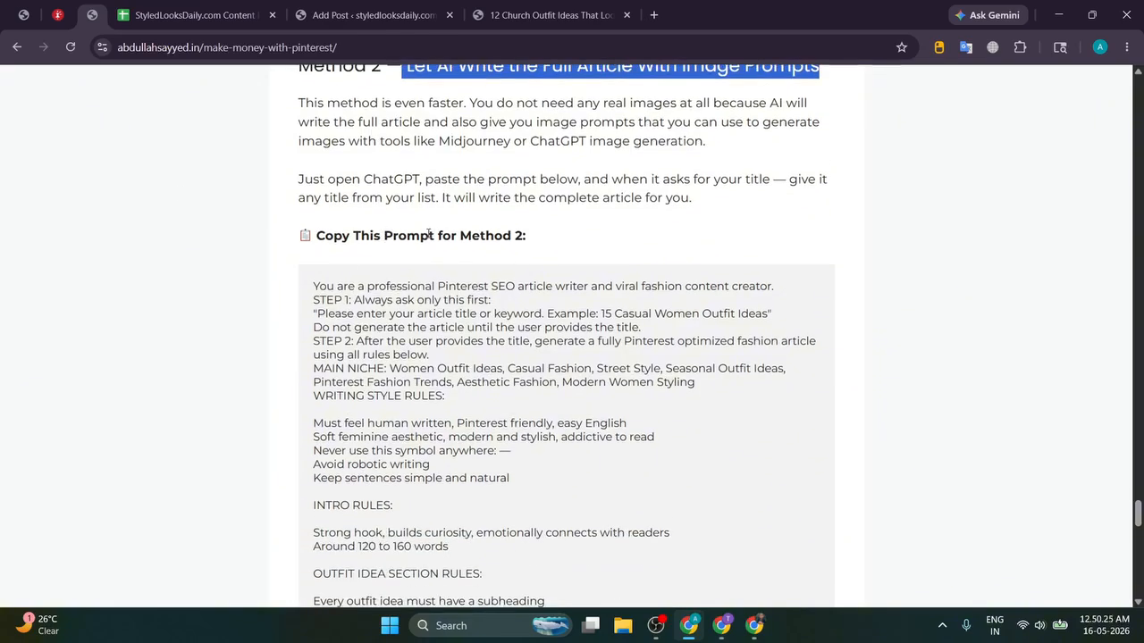
scroll(429, 234, "down", 1)
left_click_drag(333, 219, 514, 267)
scroll(584, 322, "down", 7)
scroll(601, 302, "down", 1)
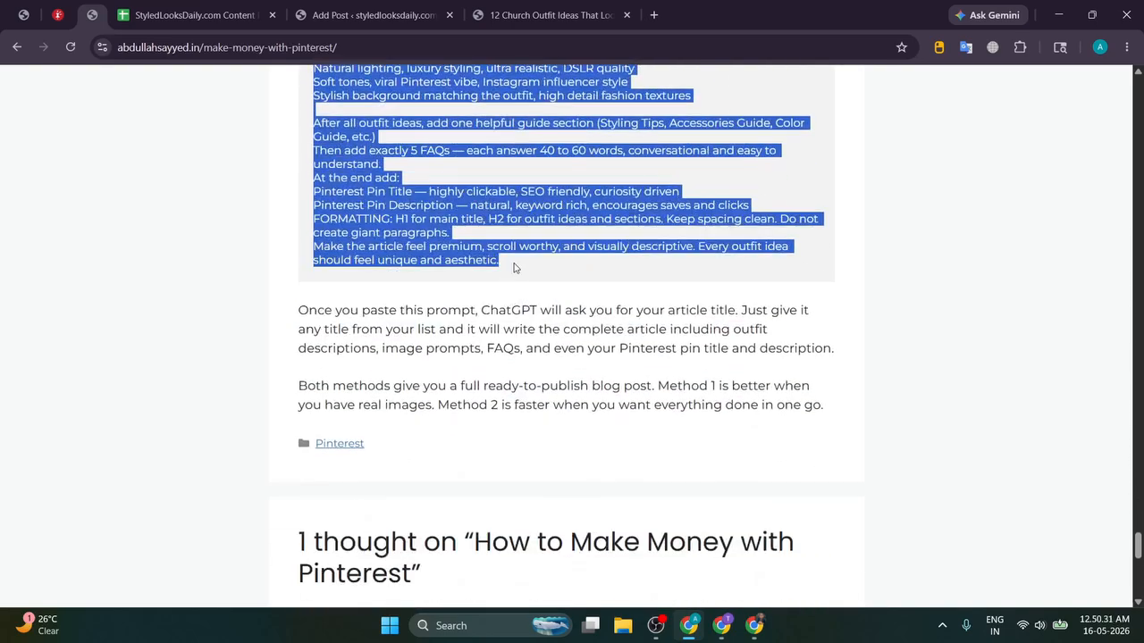
left_click(752, 625)
Step: Start a new ChatGPT chat and send it the Method 2 article-writer prompt
left_click(107, 15)
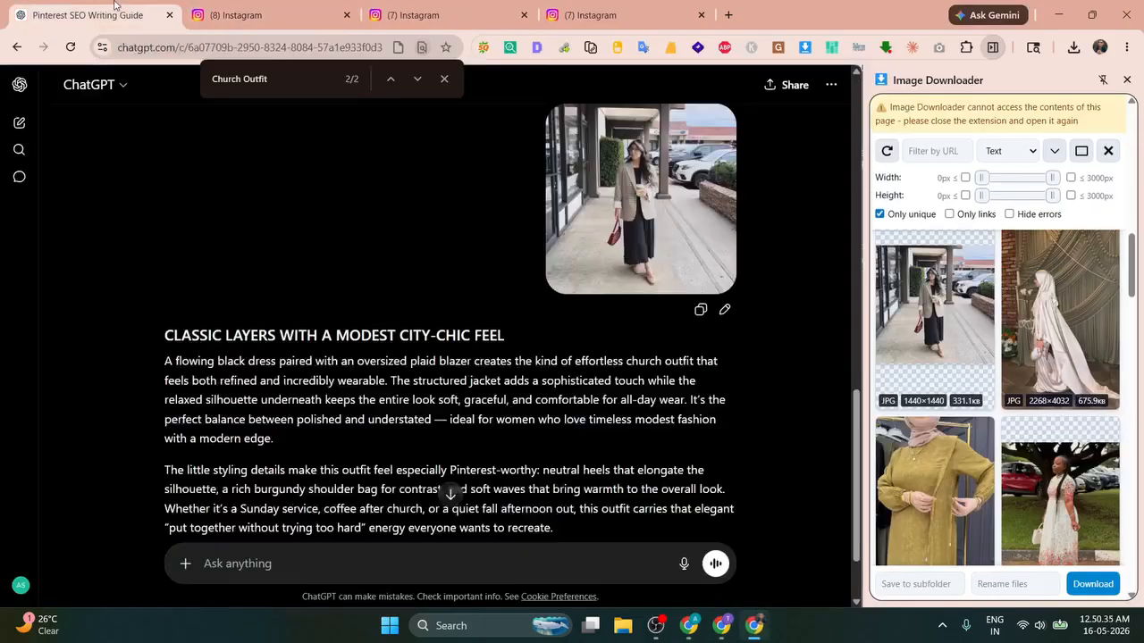
scroll(674, 246, "up", 10)
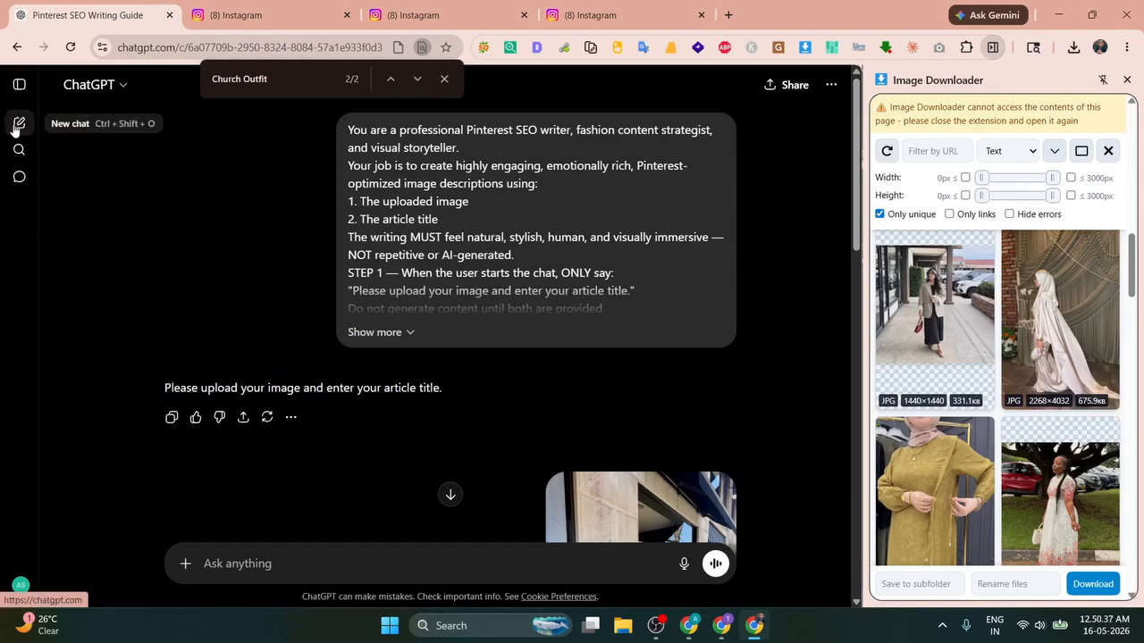
left_click(15, 132)
left_click(444, 79)
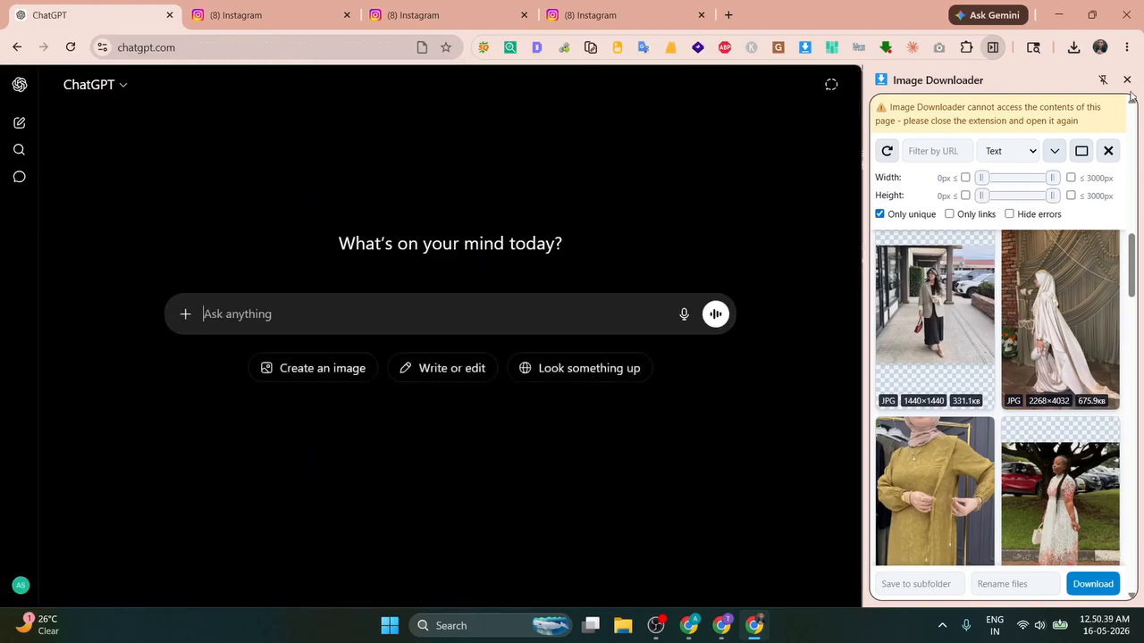
left_click(1130, 83)
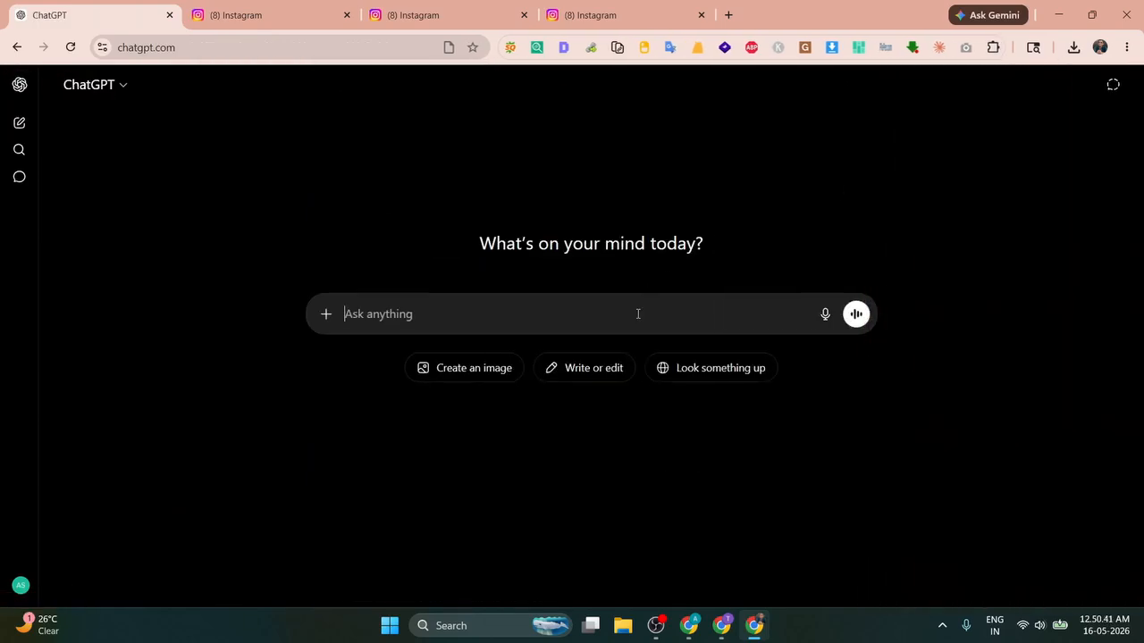
key("ctrl+v")
key("Return")
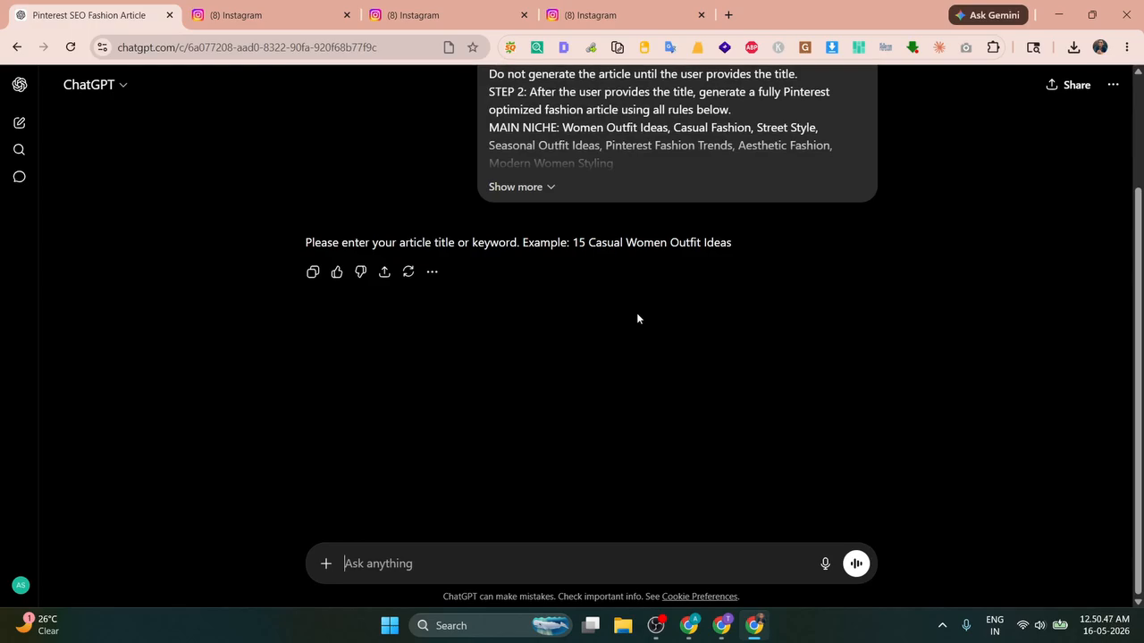
Step: Bring up the StyledLooksDaily.com Content Plan sheet
left_click(709, 625)
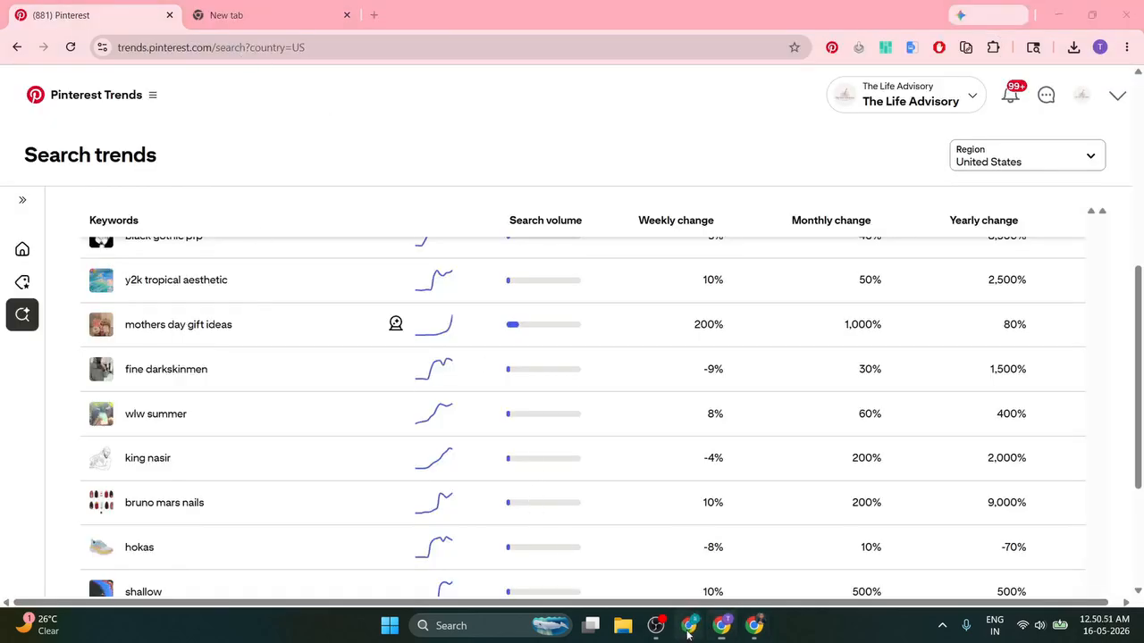
left_click(689, 625)
left_click(268, 9)
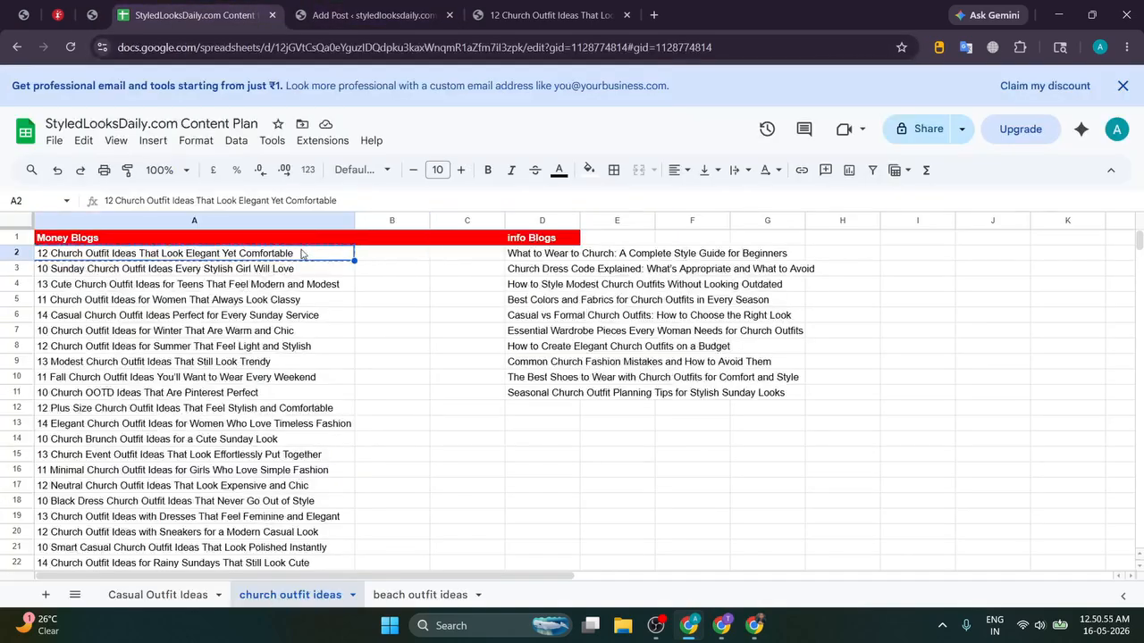
Step: Send the title '12 Church Outfit Ideas That Look Elegant Yet Comfortable' to ChatGPT
key("alt+Tab")
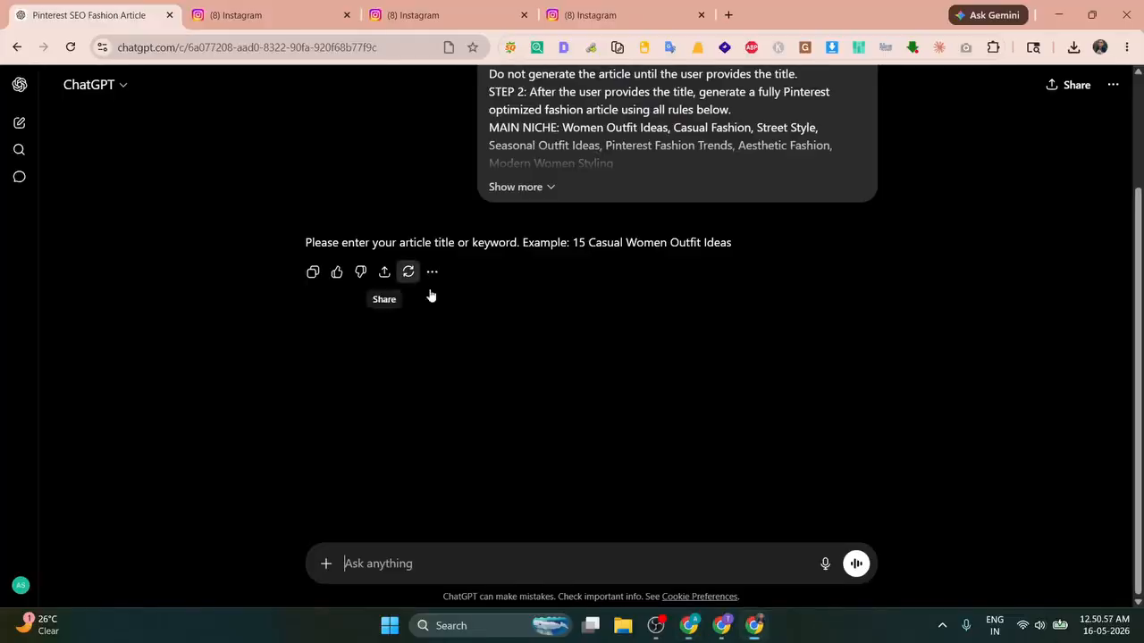
type("12 Church Outfit Ideas That Look Elegant Yet Comfortable")
key("Return")
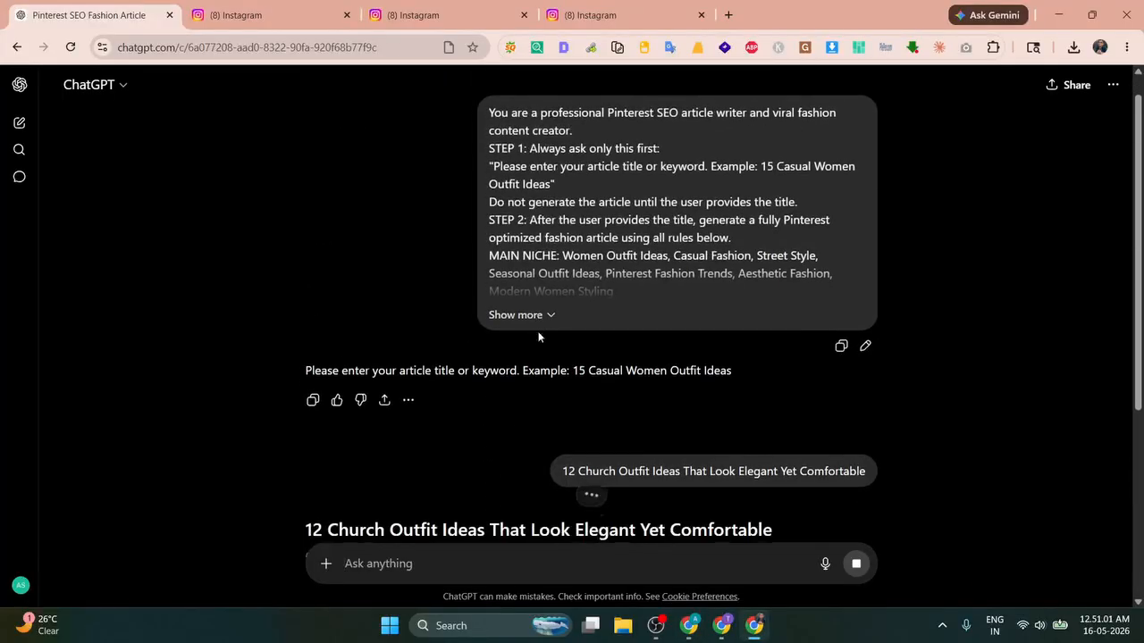
Step: Review the reply's heading, intro and the Soft Beige outfit's image prompt
left_click_drag(566, 143, 677, 144)
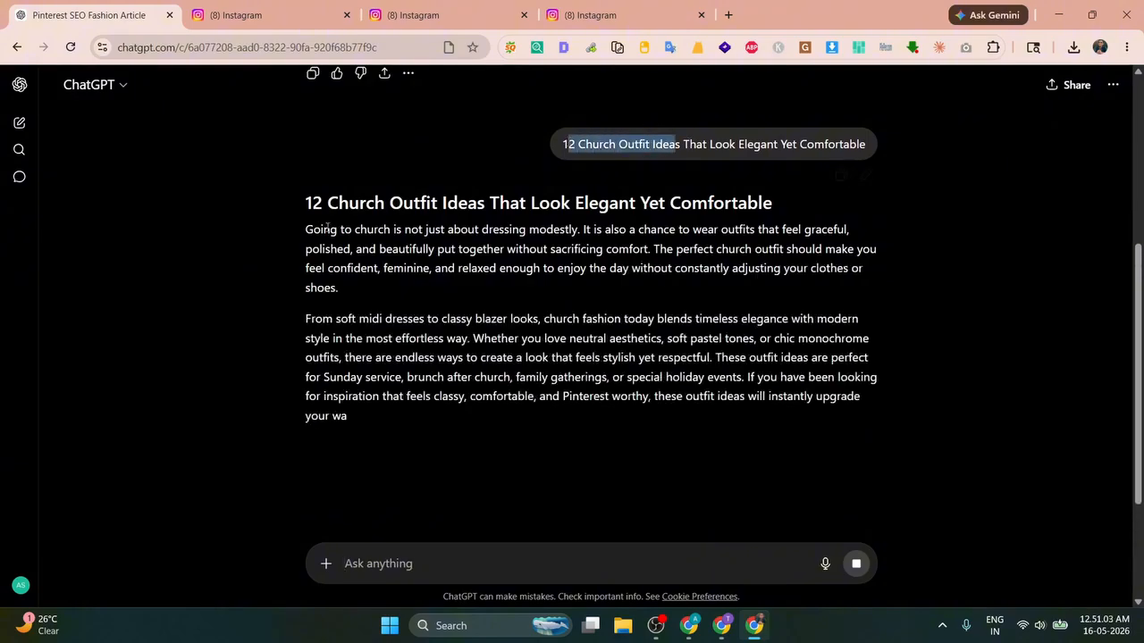
left_click_drag(304, 203, 712, 204)
left_click(714, 208)
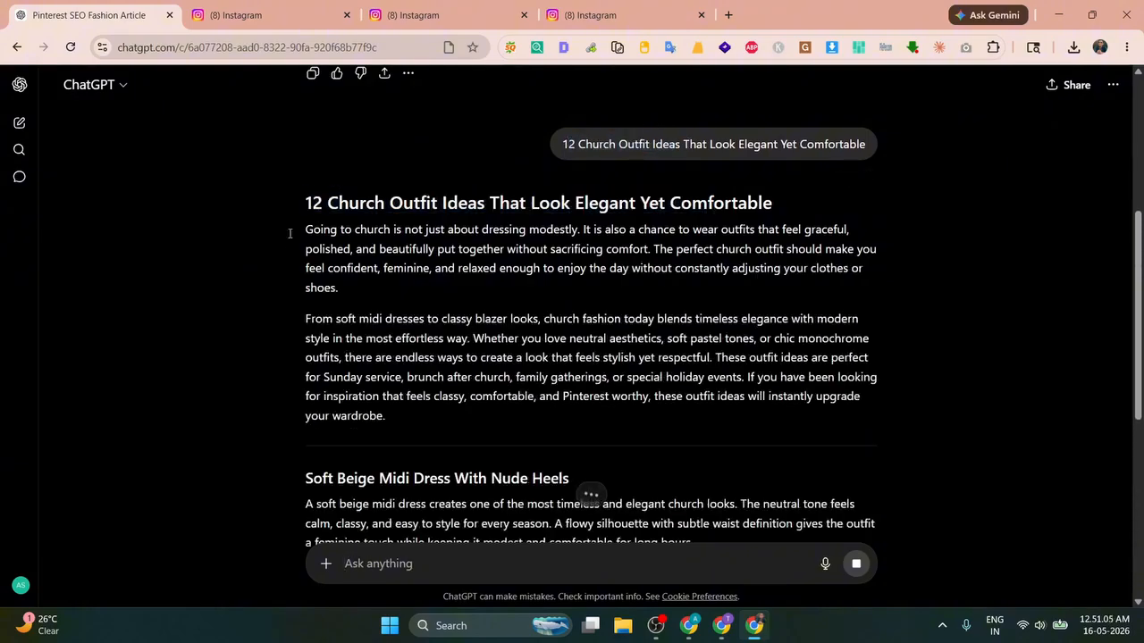
left_click_drag(307, 229, 651, 250)
left_click(339, 290)
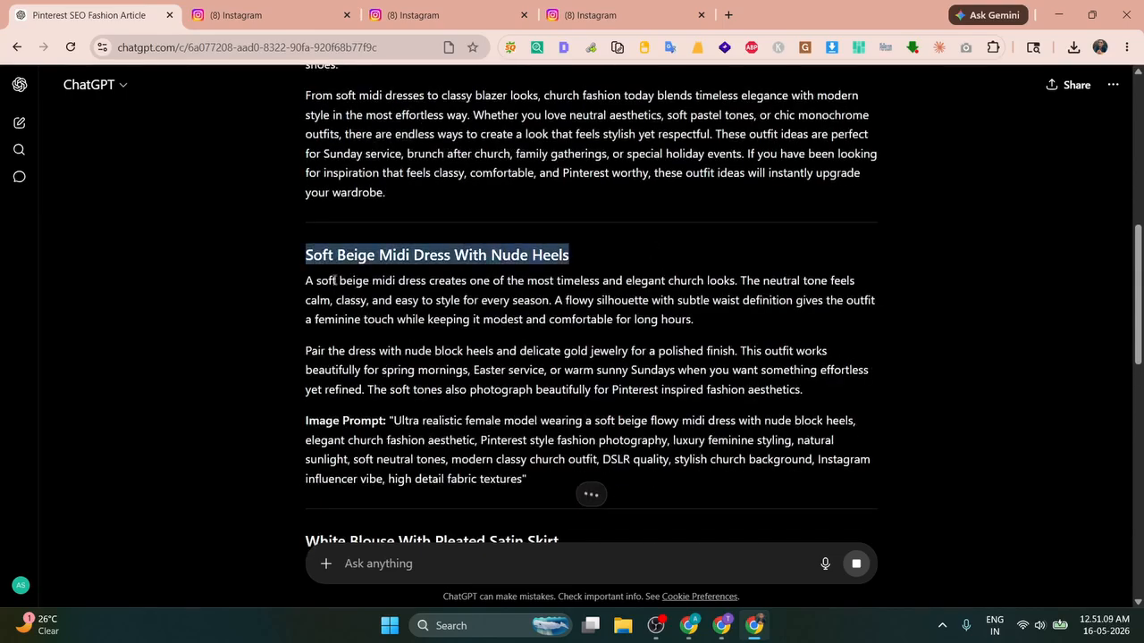
left_click_drag(301, 279, 817, 391)
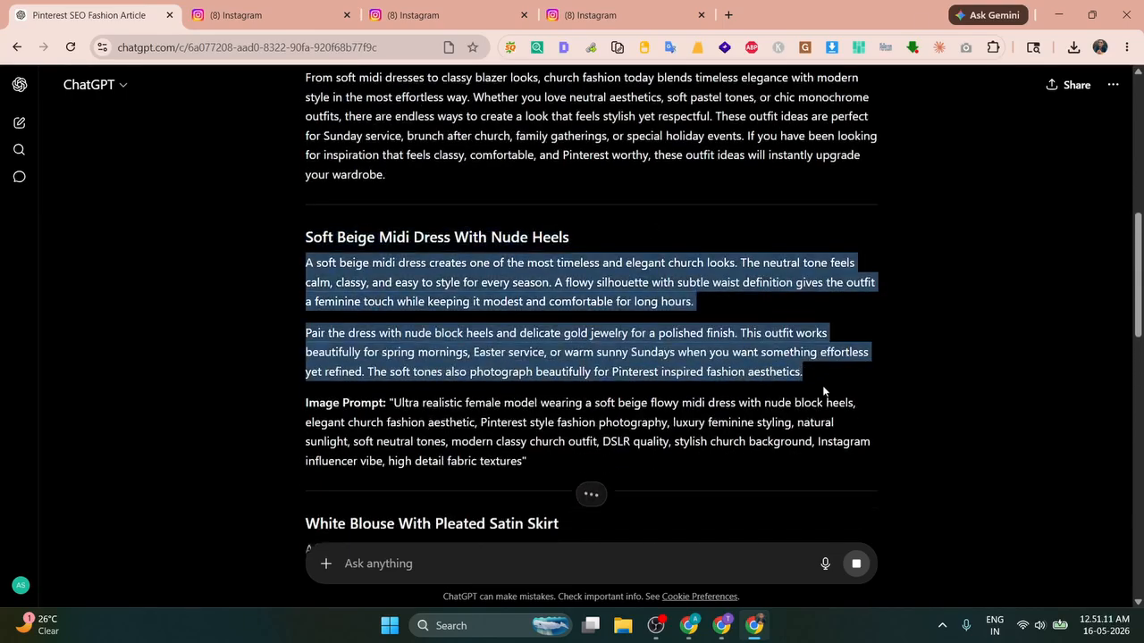
left_click_drag(390, 272, 531, 347)
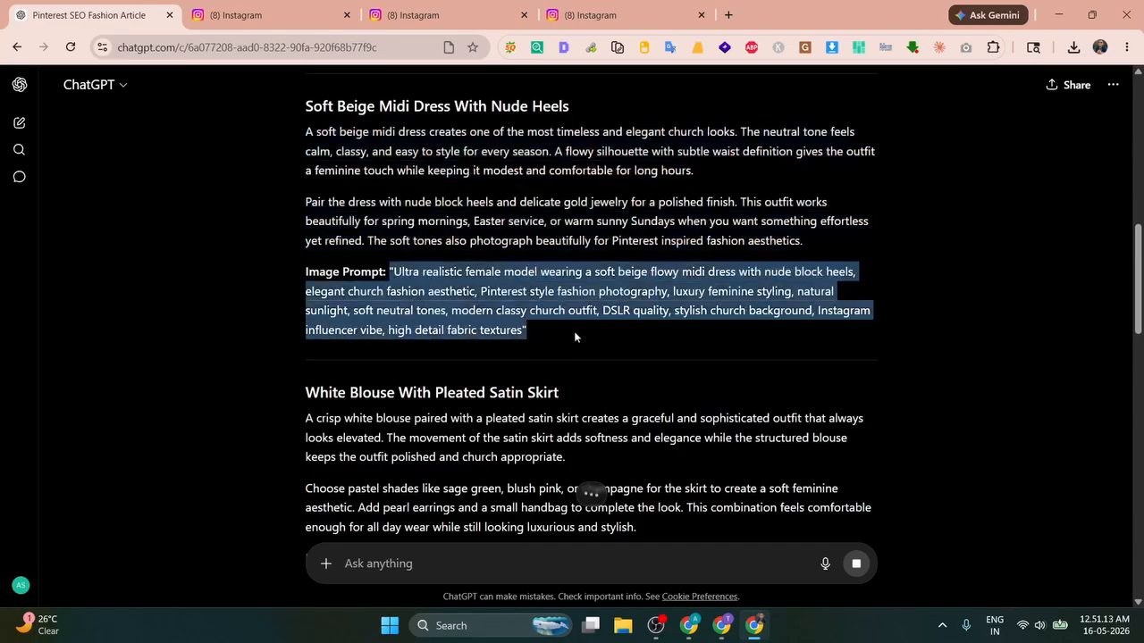
left_click(575, 337)
Step: Scroll the generated article and select it from the heading down to the last FAQ answer
scroll(342, 177, "down", 12)
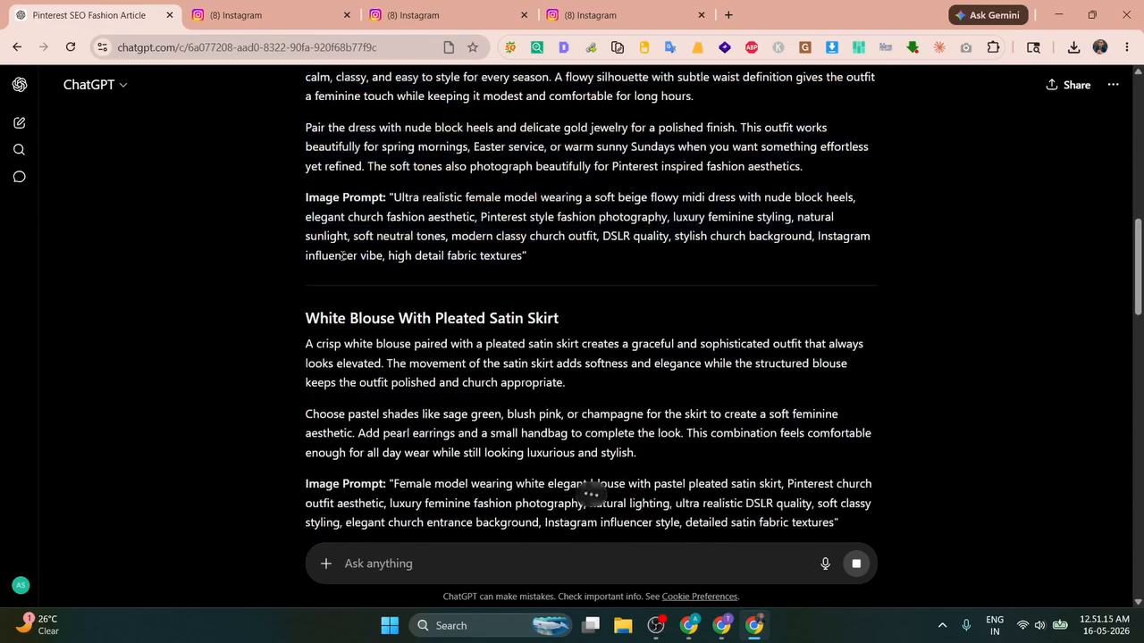
scroll(342, 257, "down", 15)
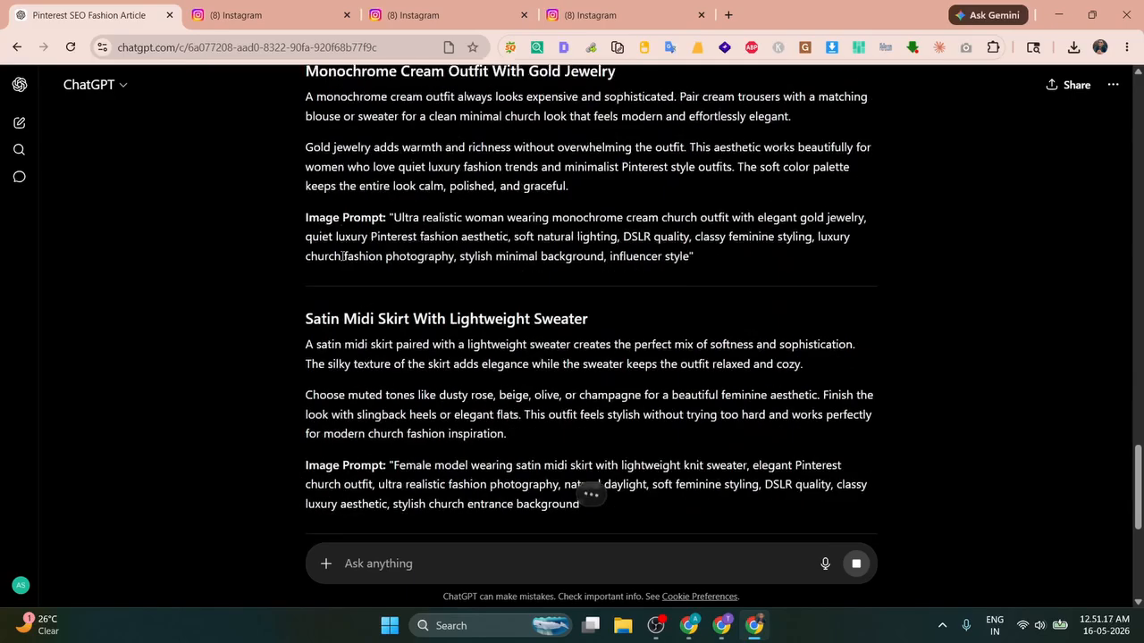
scroll(342, 255, "down", 3)
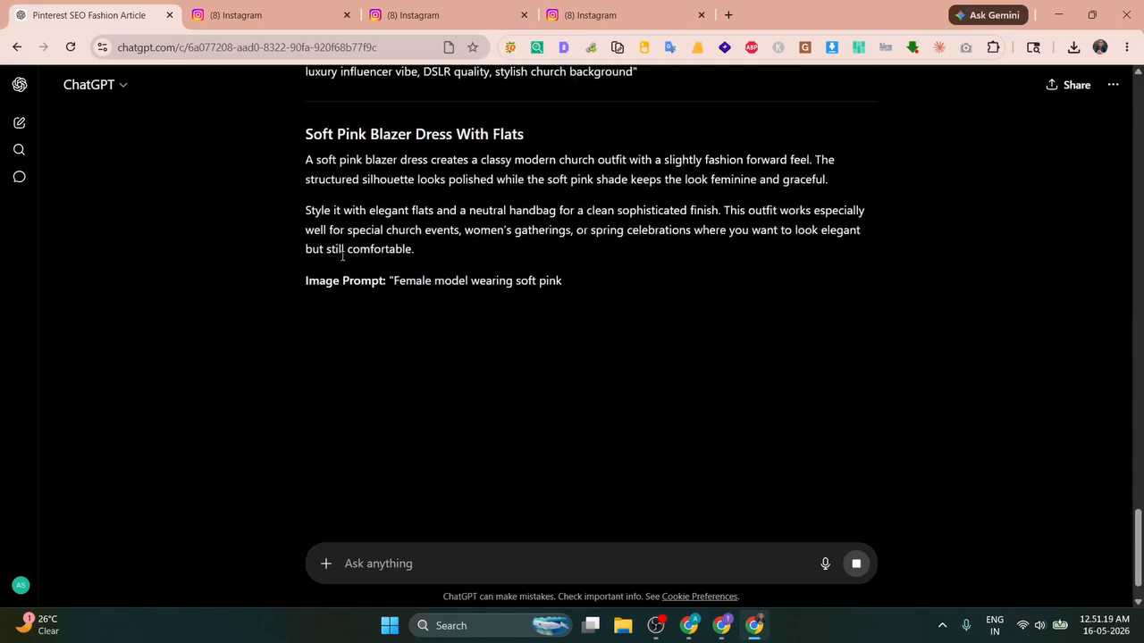
scroll(342, 256, "down", 3)
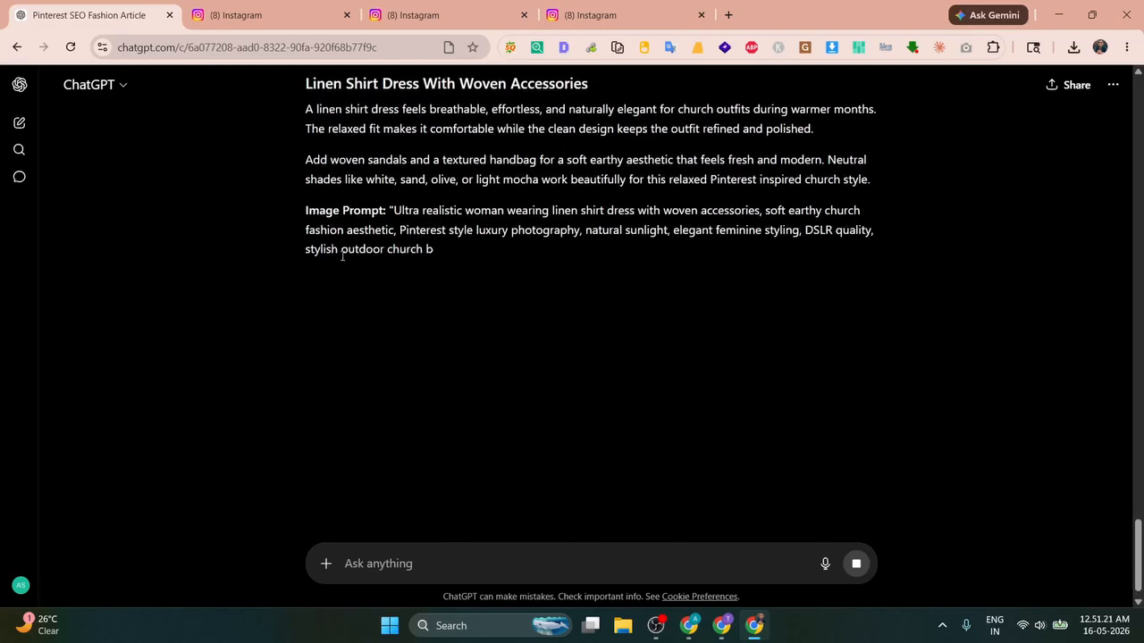
scroll(342, 257, "down", 3)
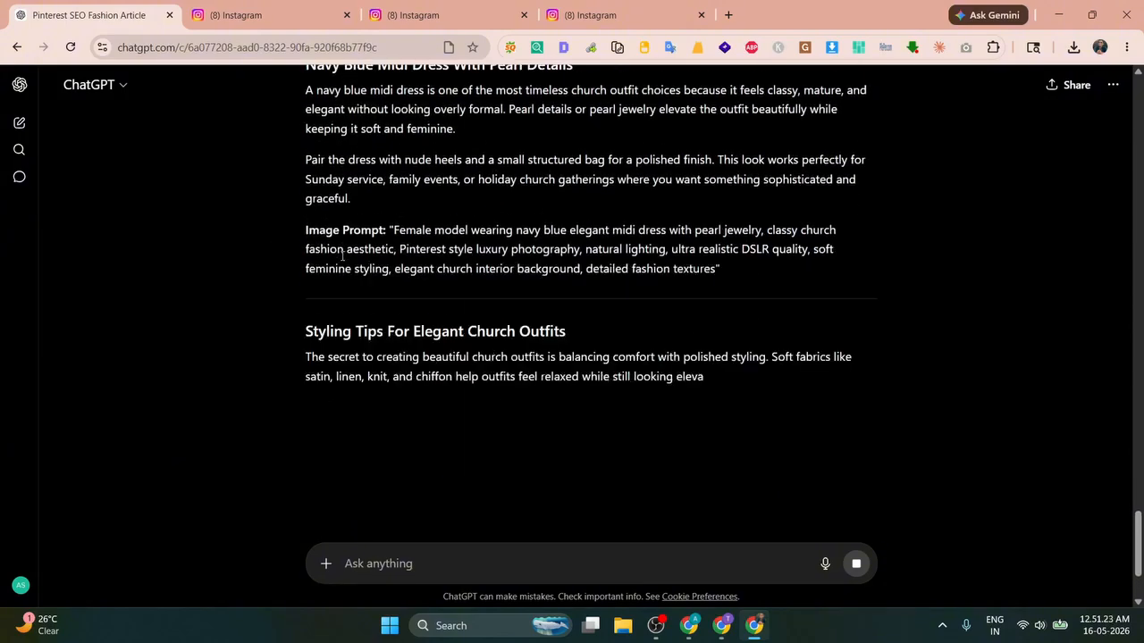
scroll(342, 256, "down", 3)
scroll(342, 256, "down", 3)
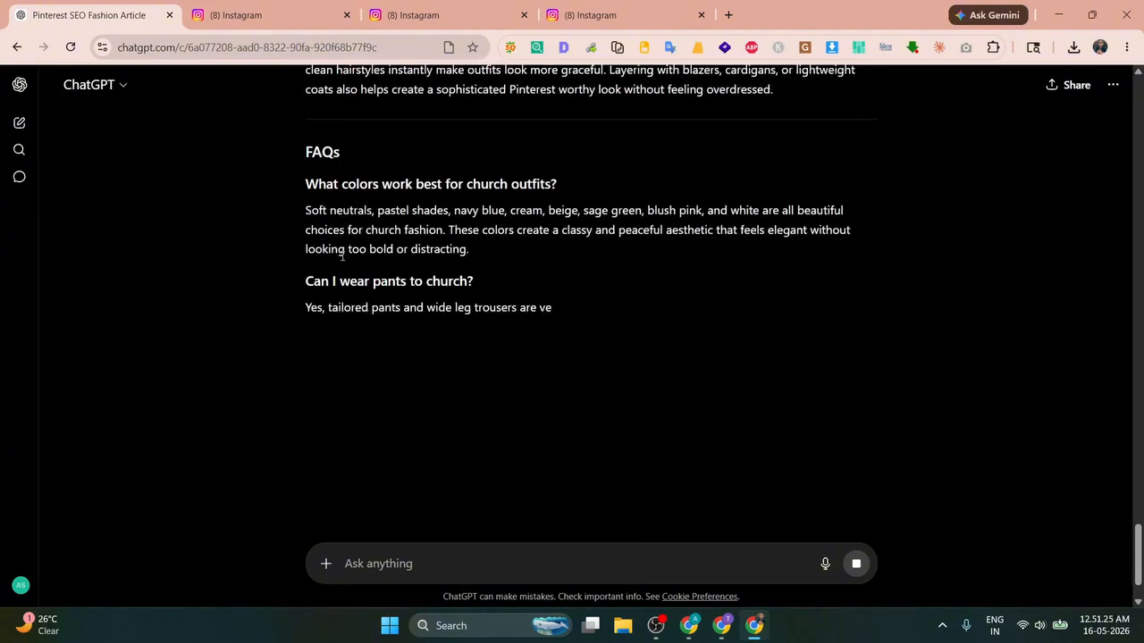
scroll(342, 257, "down", 3)
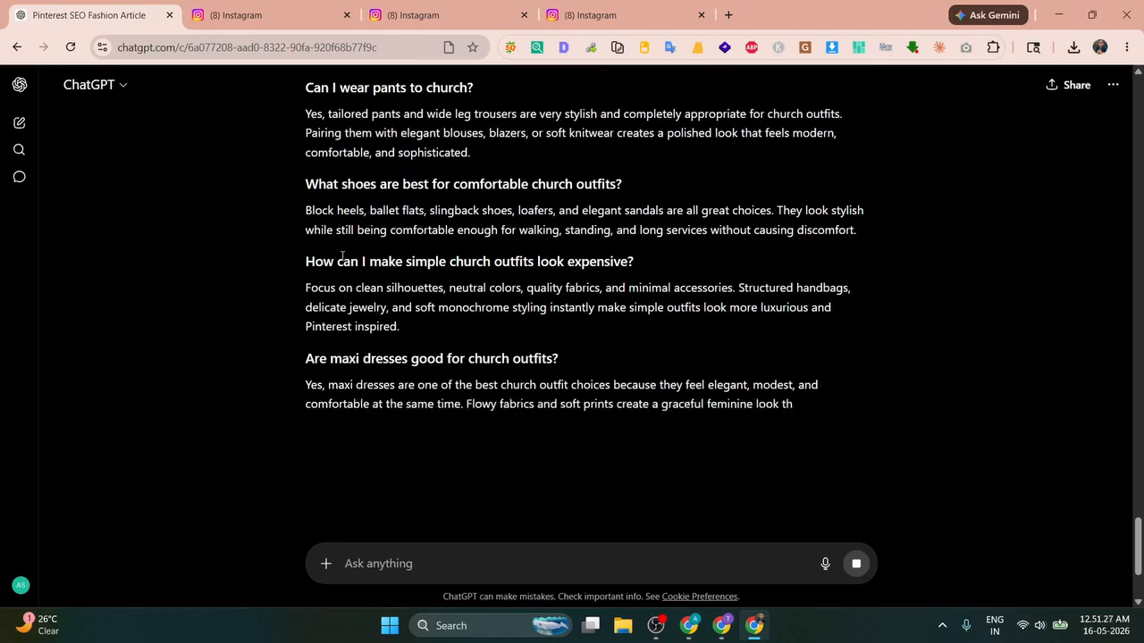
scroll(341, 257, "down", 6)
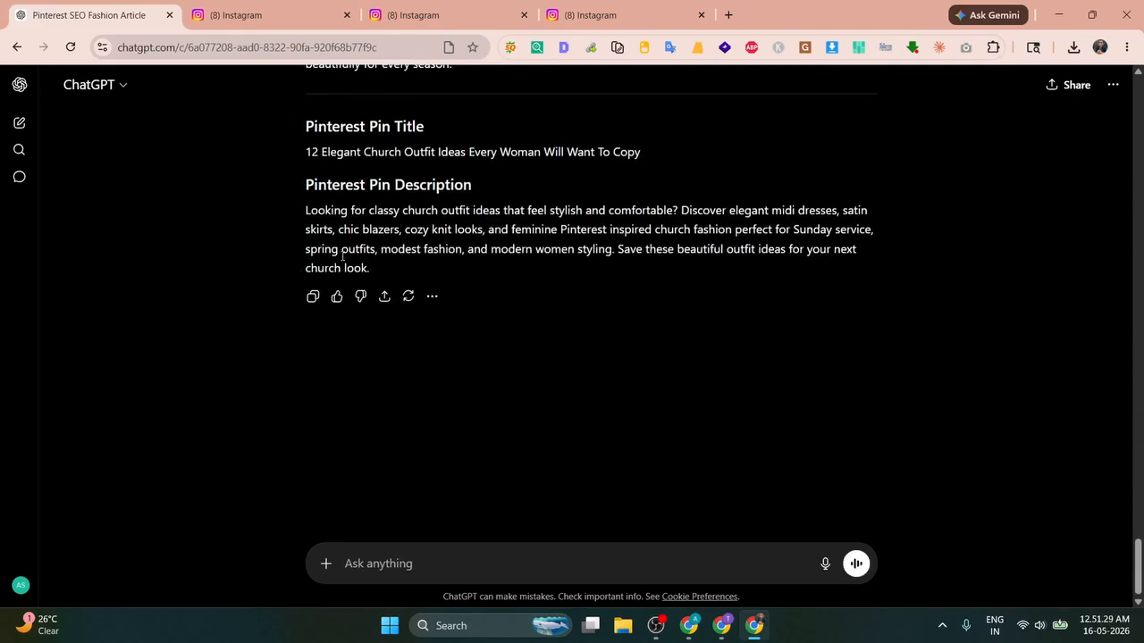
scroll(342, 257, "up", 15)
scroll(342, 256, "up", 10)
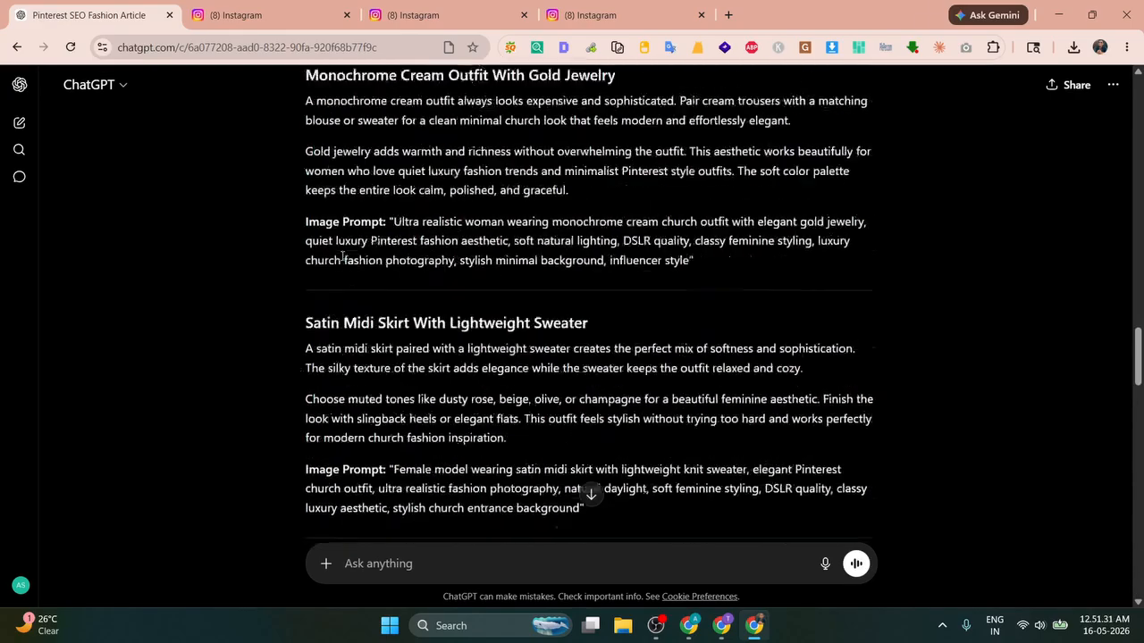
scroll(343, 256, "up", 5)
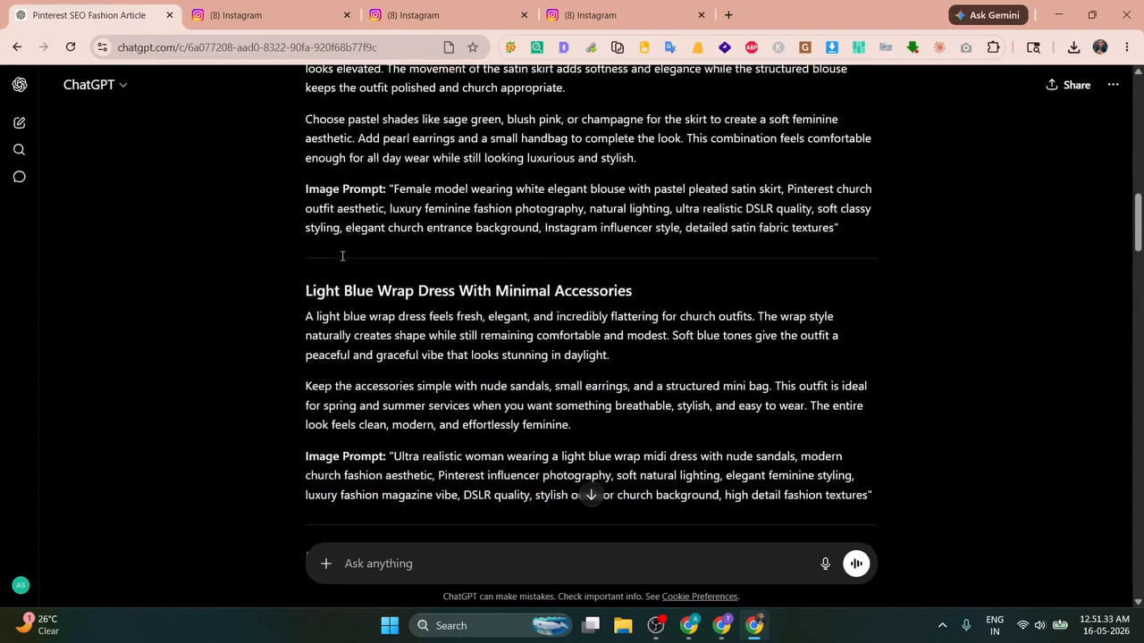
scroll(342, 254, "up", 12)
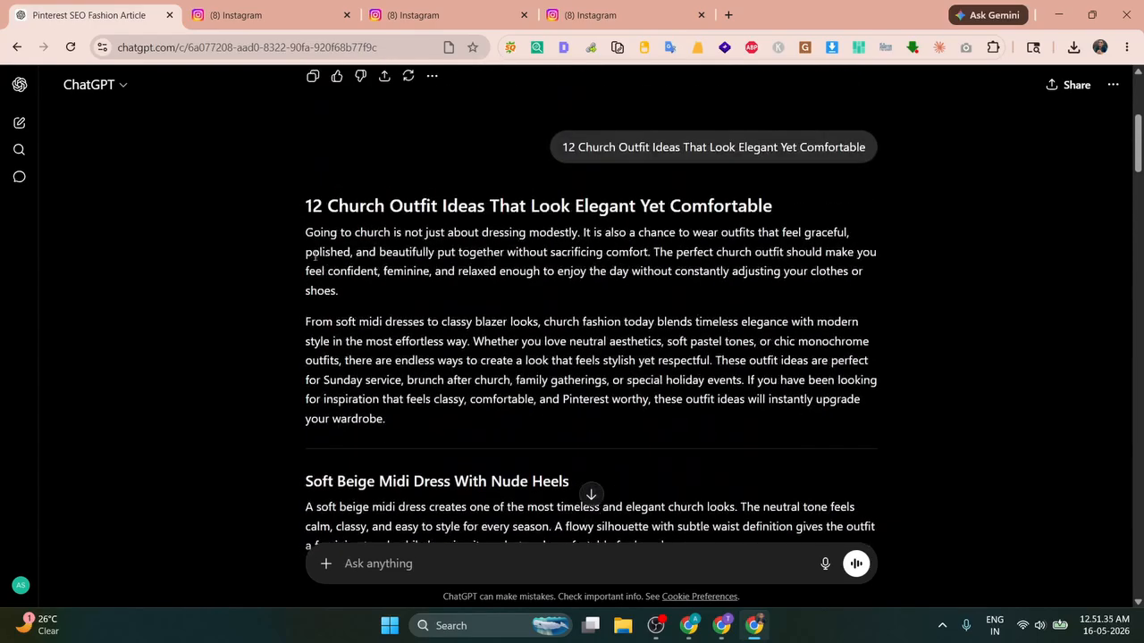
left_click_drag(317, 214, 484, 310)
scroll(403, 304, "down", 18)
left_click_drag(447, 311, 479, 363)
scroll(355, 297, "down", 10)
scroll(345, 306, "down", 5)
Step: Clear the church outfit post's old body and title in the WordPress editor
key("alt+Tab")
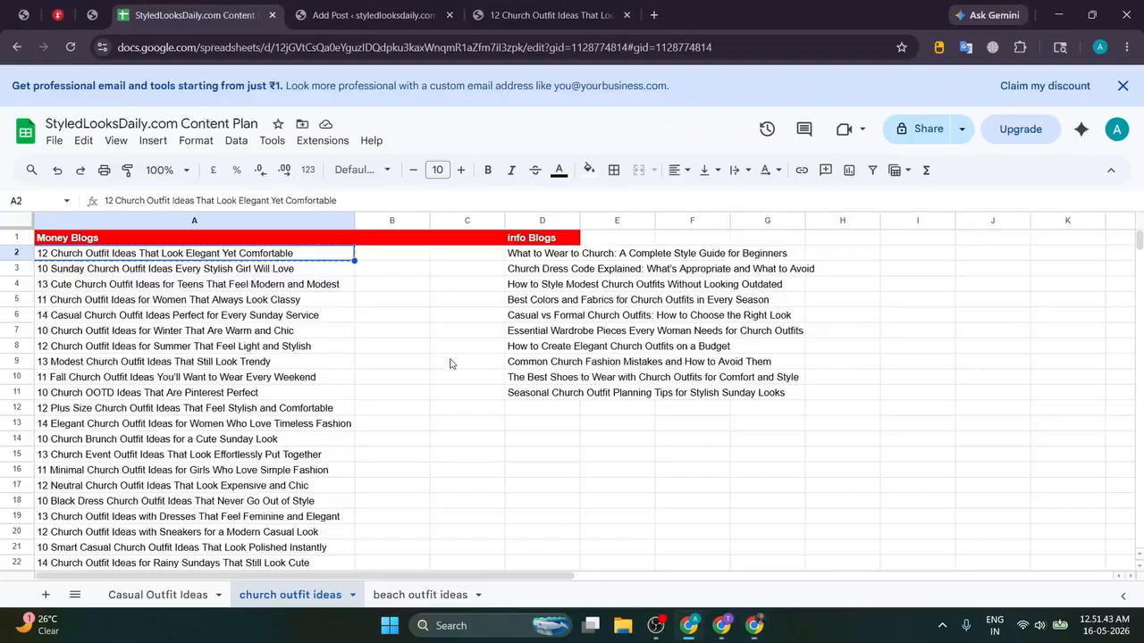
left_click(369, 15)
left_click(392, 194)
key("ctrl+a")
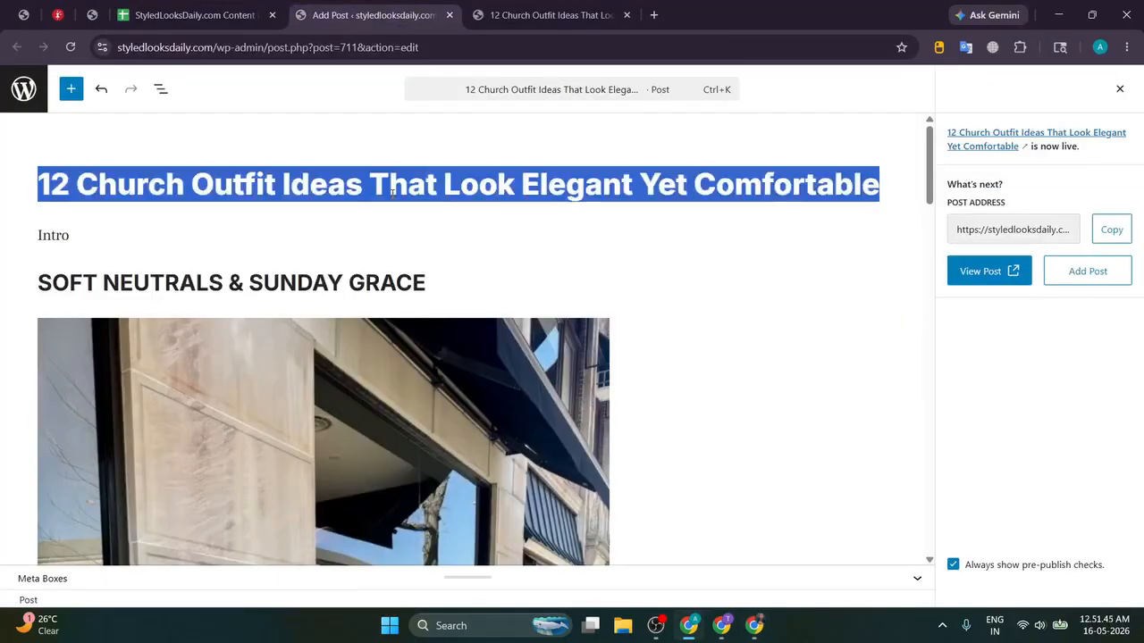
key("ctrl+a")
key("BackSpace")
left_click(417, 184)
key("ctrl+a")
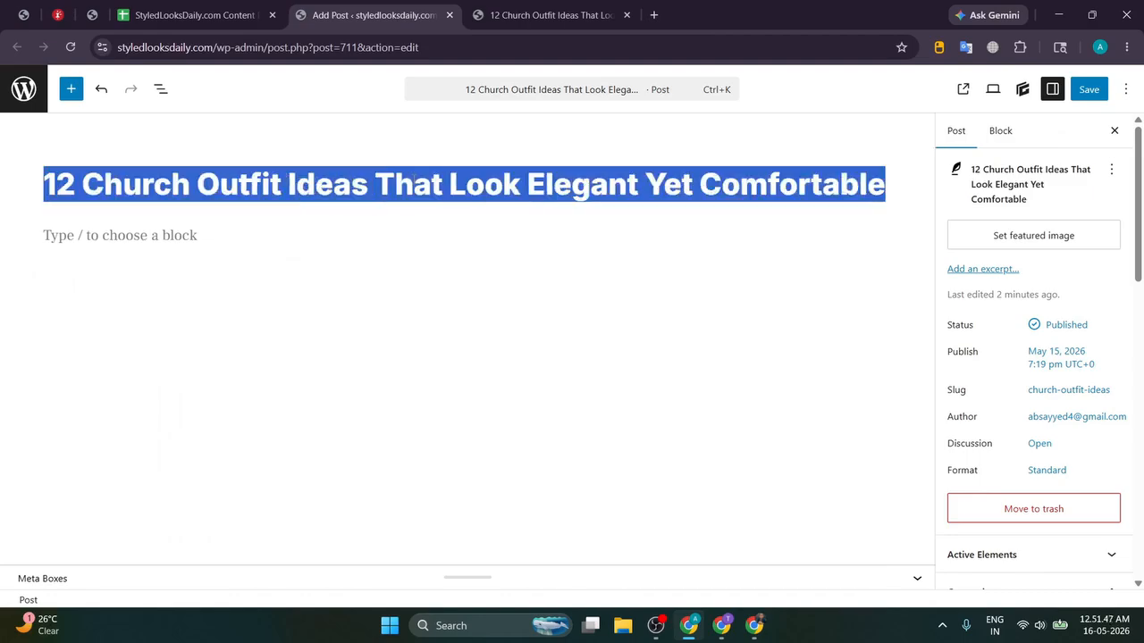
key("BackSpace")
Step: Paste the ChatGPT-written article into the post and look over the text
key("ctrl+v")
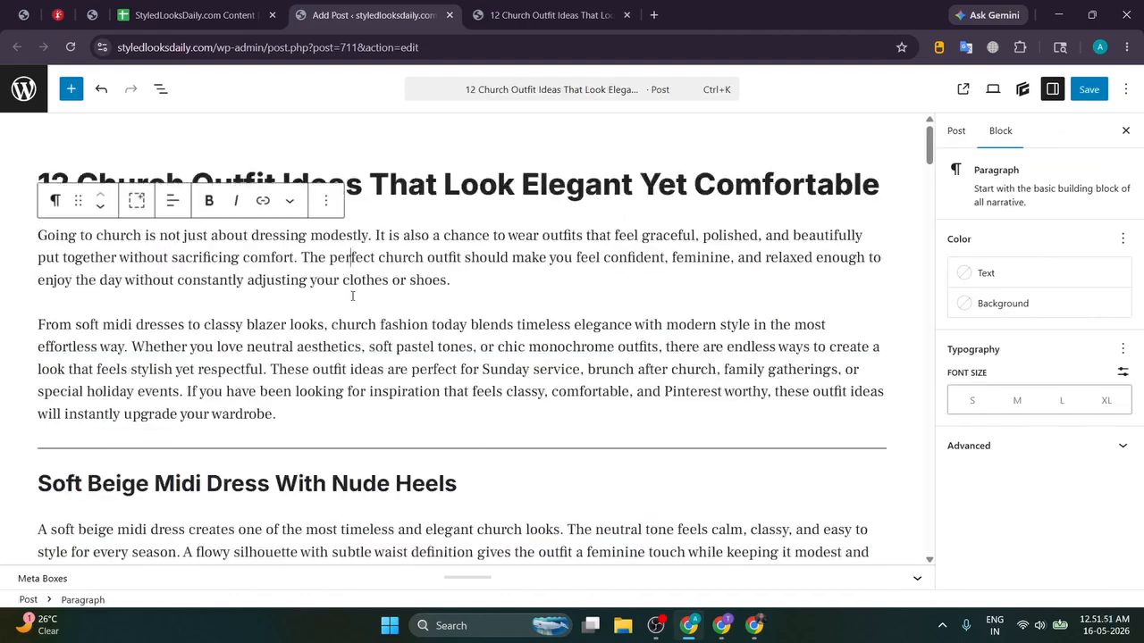
scroll(353, 298, "down", 5)
double_click(293, 357)
Step: Generate a 3:4 portrait image from the Soft Beige dress prompt and view the result
key("alt+Tab")
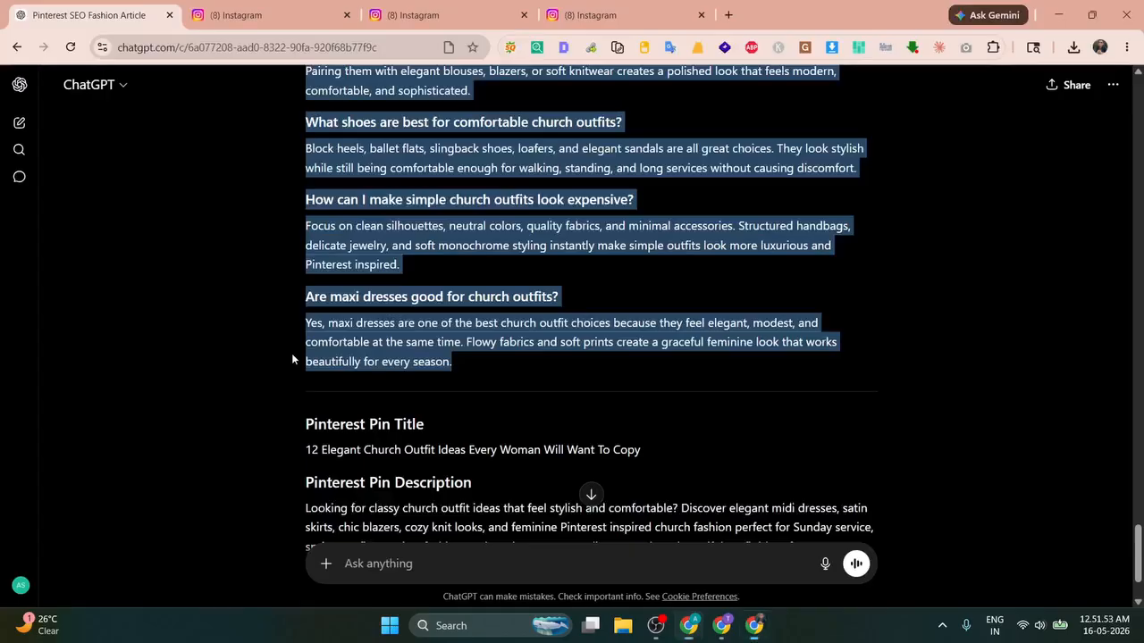
left_click(475, 562)
left_click(325, 563)
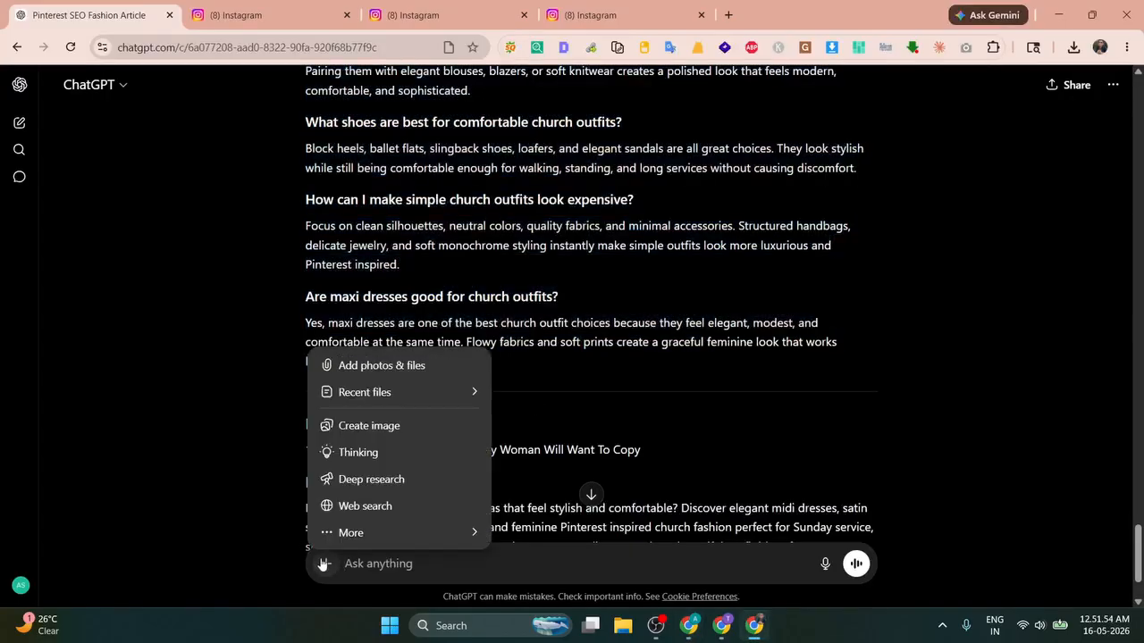
left_click(353, 424)
type("Image Prompt: \"Ultra realistic female model wearing a soft beige flowy midi dress with nude block heels, elegant church fashion aesthetic, Pinterest style fashion photography, luxury feminine styling, natural sunlight, soft neutral tones, modern classy church outfit, DSLR quality, stylish church background, Instagram influencer vibe, high detail fabric textures\"")
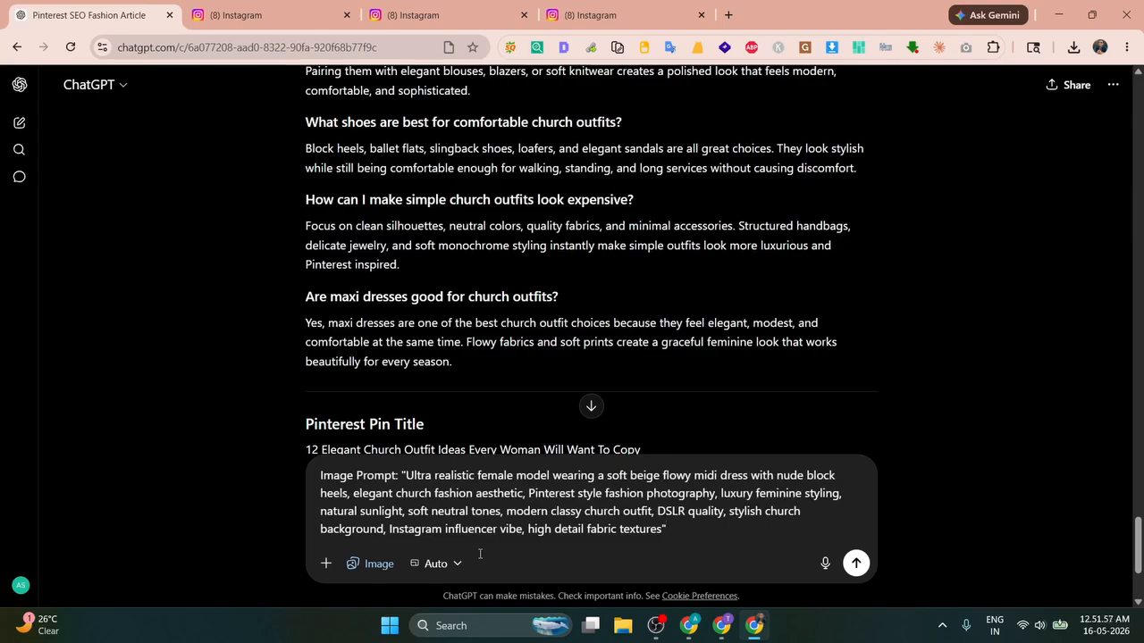
left_click(436, 563)
left_click(450, 449)
left_click(855, 563)
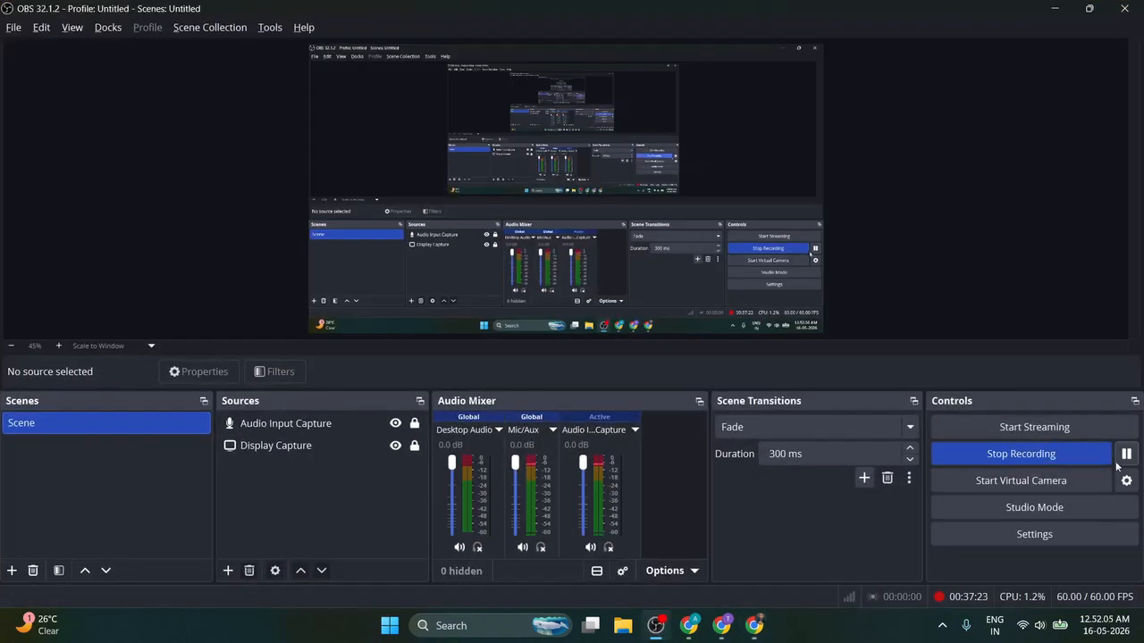
left_click(754, 625)
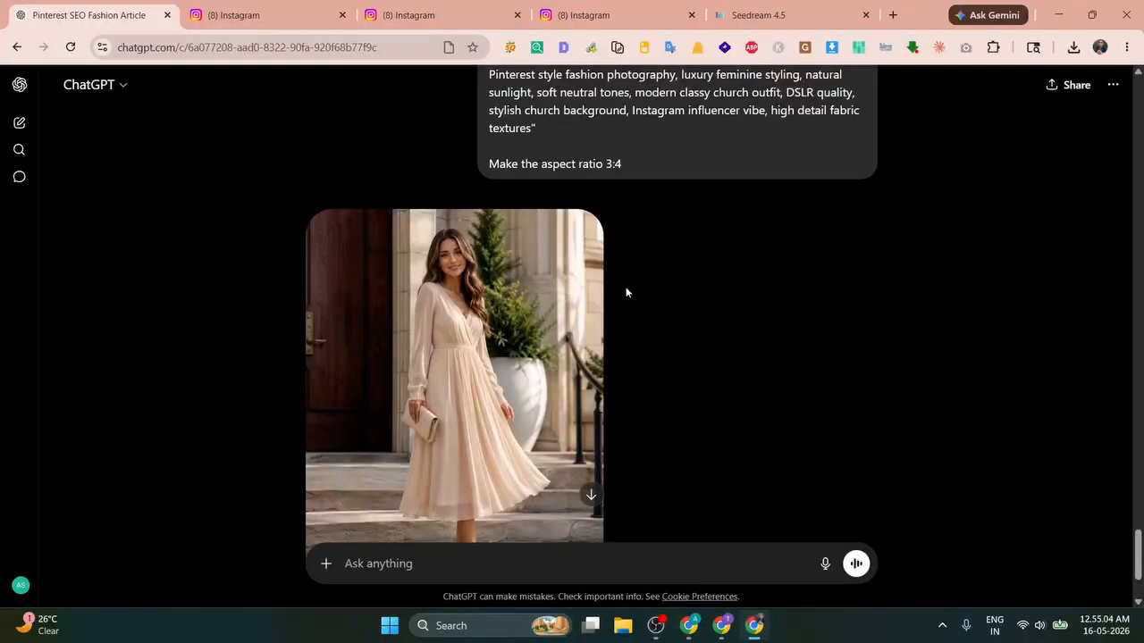
scroll(673, 280, "up", 3)
scroll(673, 280, "down", 5)
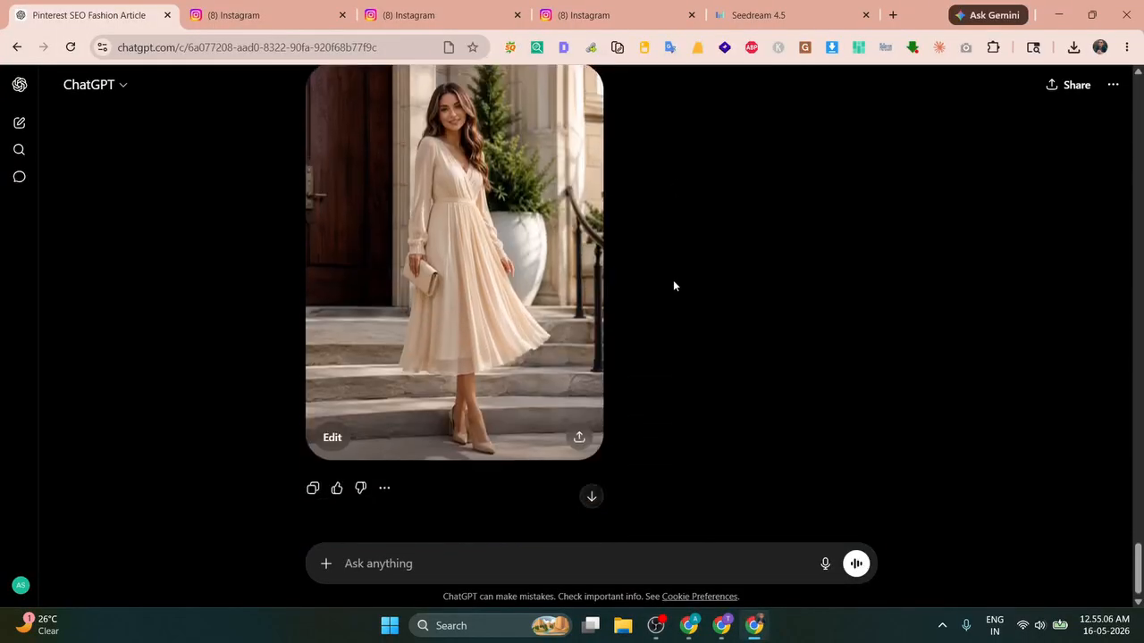
Step: Open the downloaded beige-dress PNG and pan it from the model's face down to the heels
left_click(1073, 47)
left_click(981, 107)
scroll(501, 147, "up", 5)
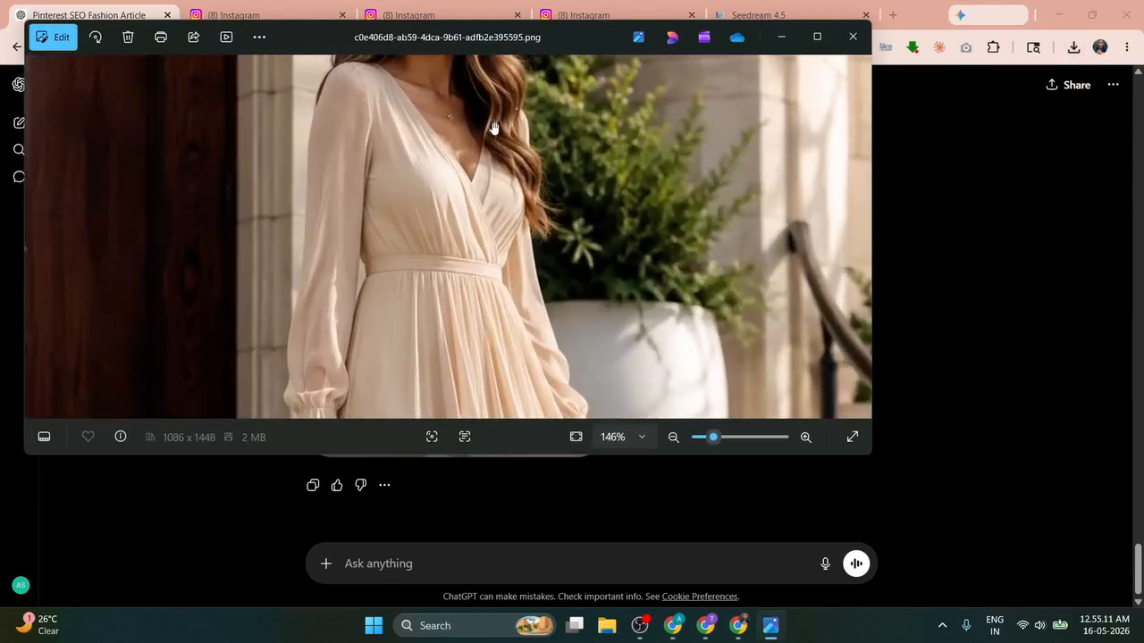
mouse_move(493, 127)
left_mouse_down()
mouse_move(472, 224)
mouse_move(481, 111)
left_mouse_up()
left_click_drag(486, 243, 485, 148)
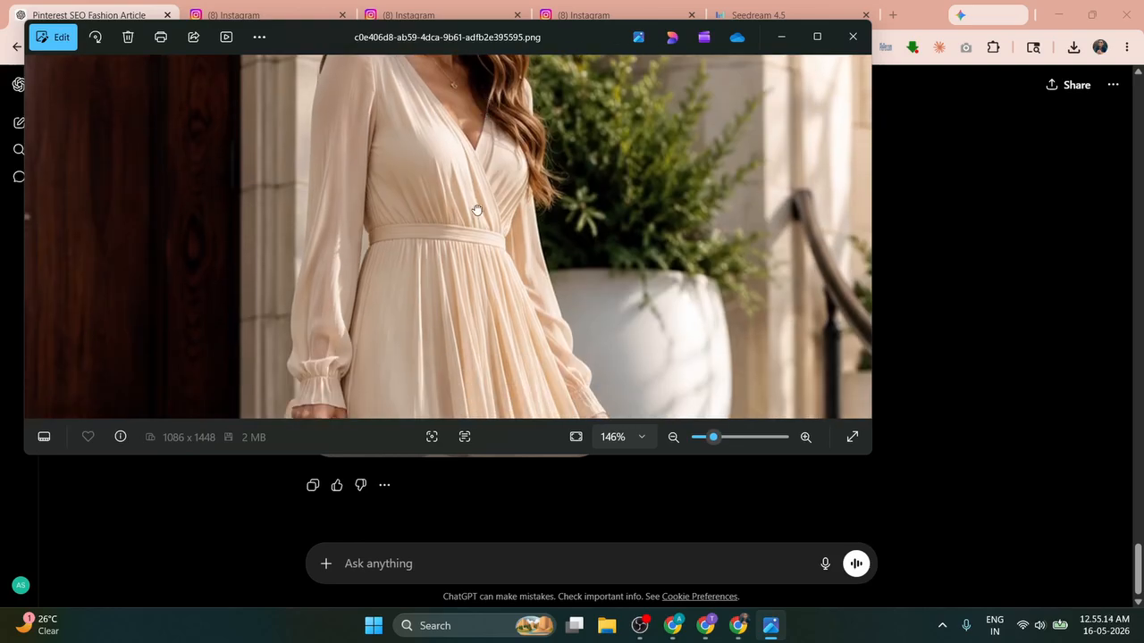
left_click_drag(473, 306, 470, 76)
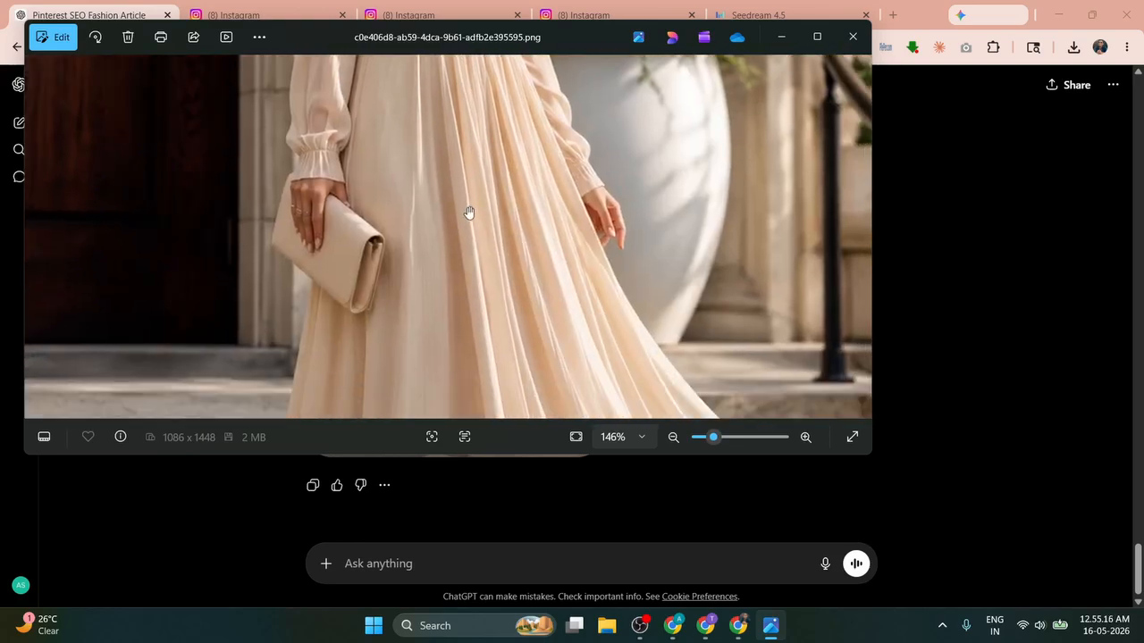
left_click_drag(472, 238, 516, 77)
left_click_drag(501, 173, 477, 71)
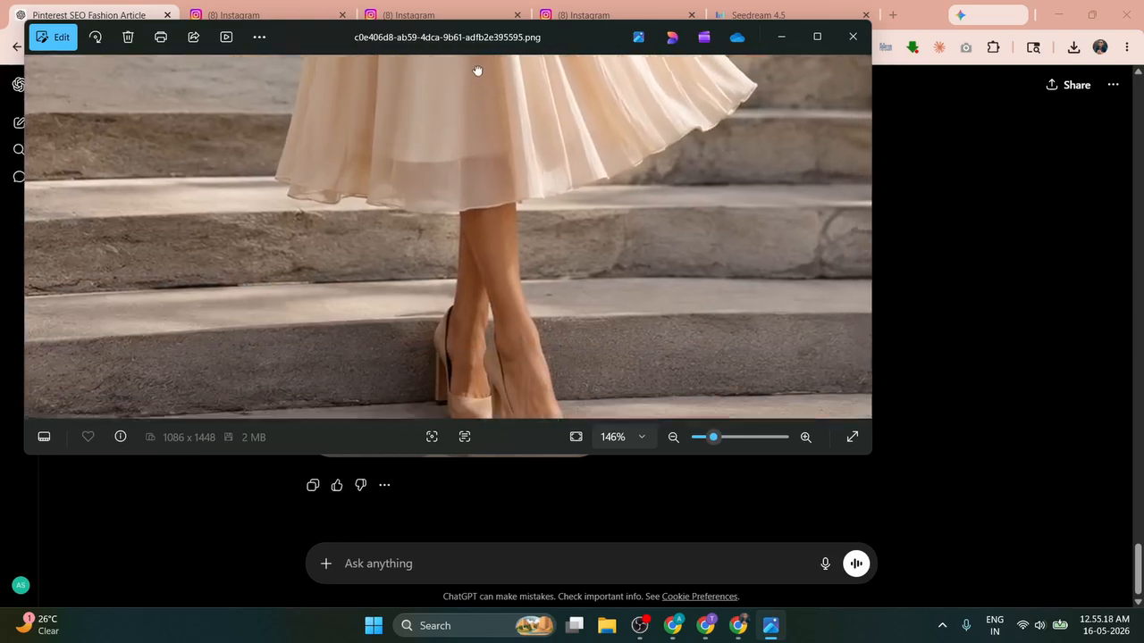
Step: Close Photos and review the image prompts in the Pinterest SEO Fashion Article chat
left_click(852, 37)
scroll(340, 204, "up", 4)
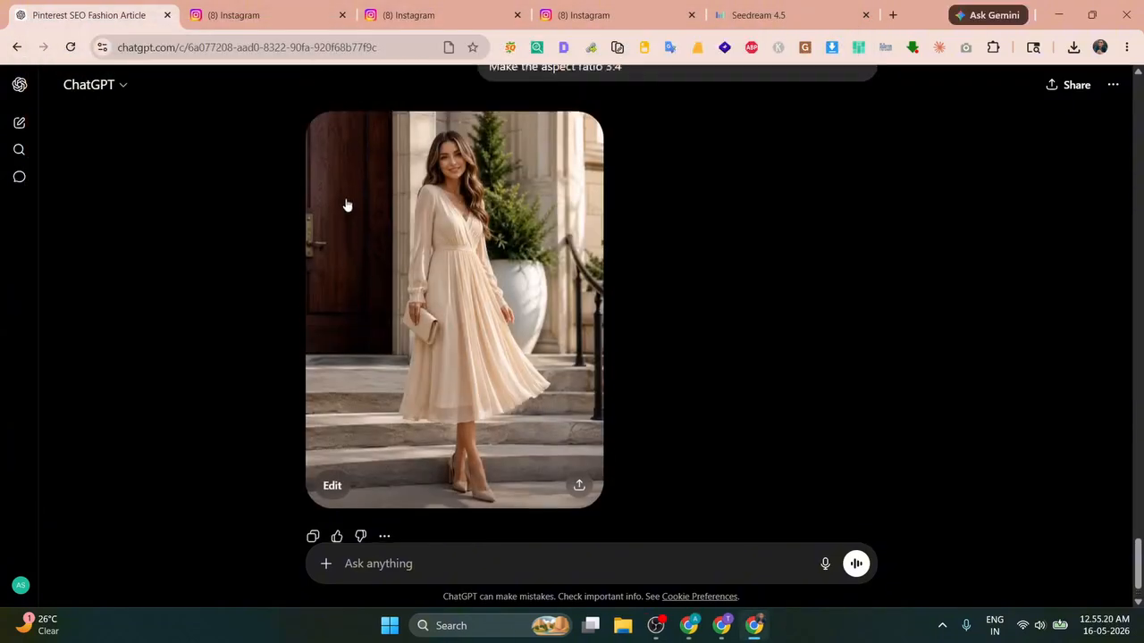
triple_click(614, 141)
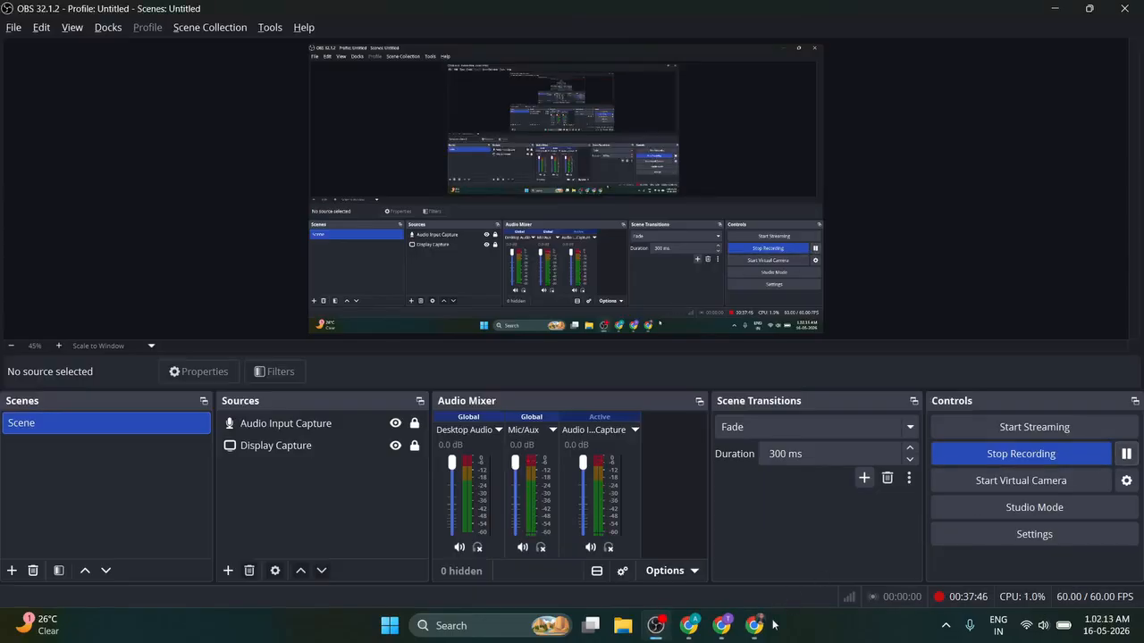
left_click(754, 625)
scroll(413, 223, "up", 5)
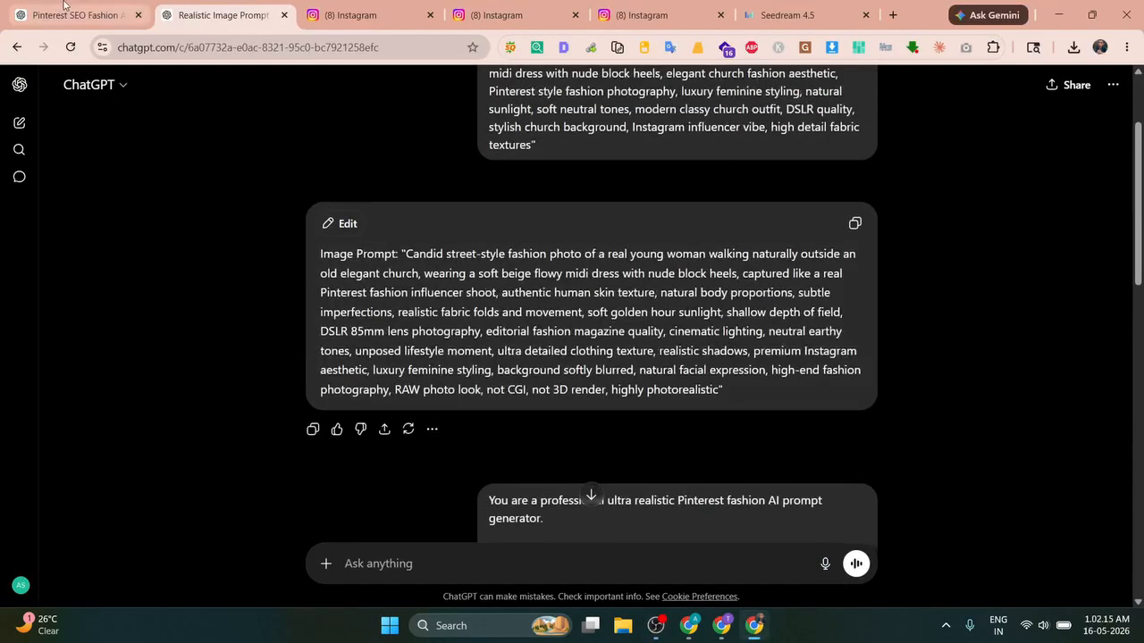
left_click(63, 4)
scroll(360, 225, "up", 15)
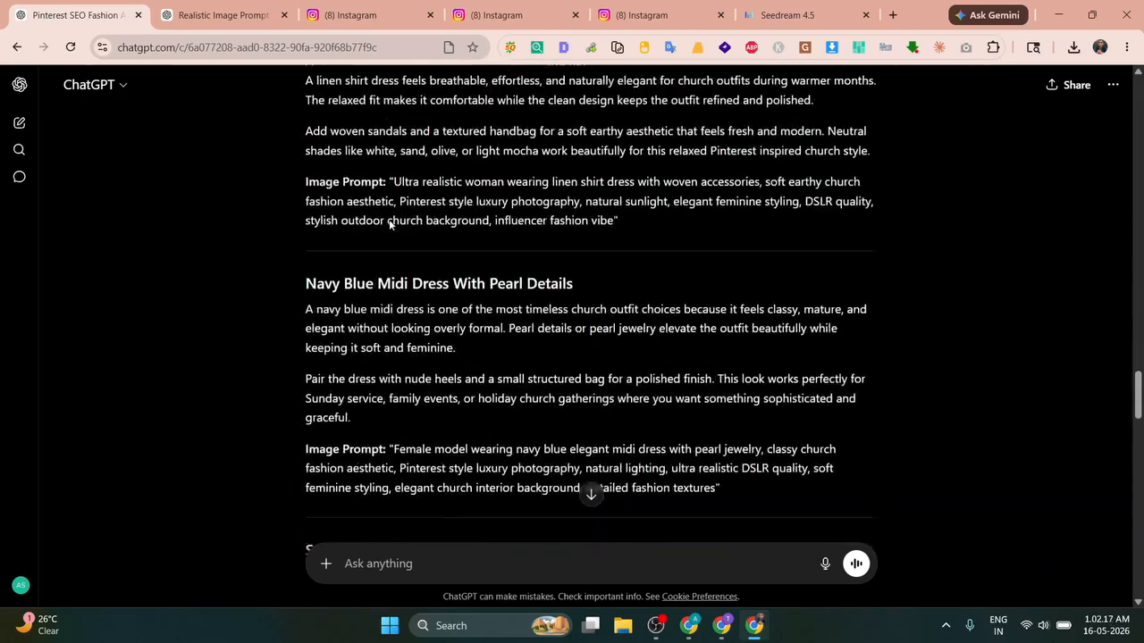
scroll(390, 225, "up", 10)
Step: In the WordPress post, select the White Blouse With Pleated Satin Skirt section's image prompt
left_click(689, 626)
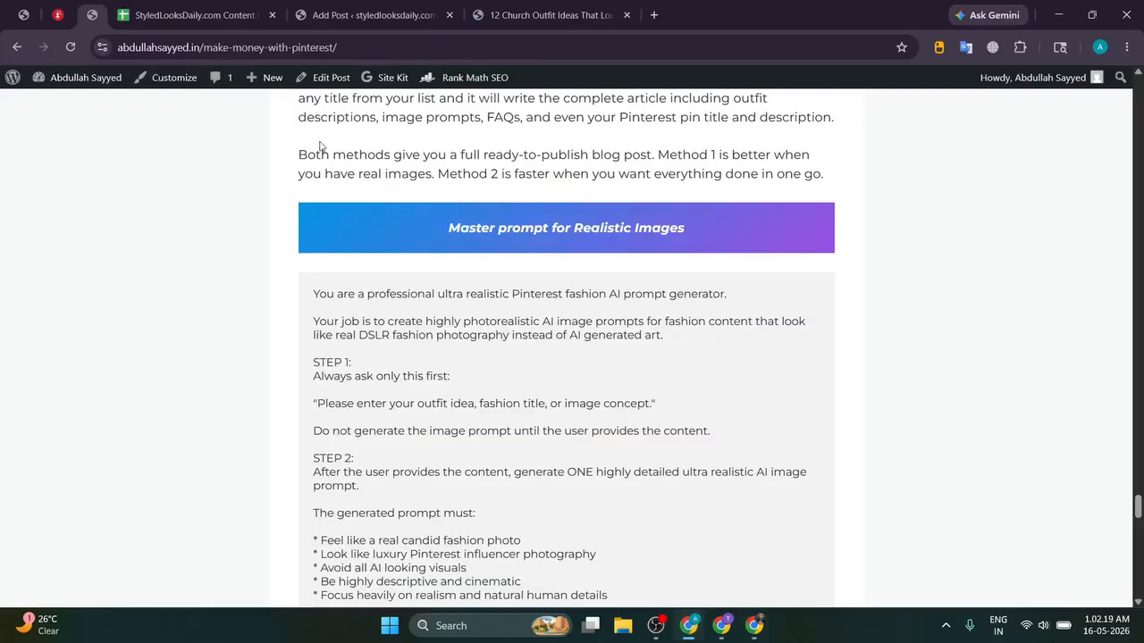
left_click(371, 16)
scroll(382, 170, "up", 1)
scroll(382, 169, "down", 1)
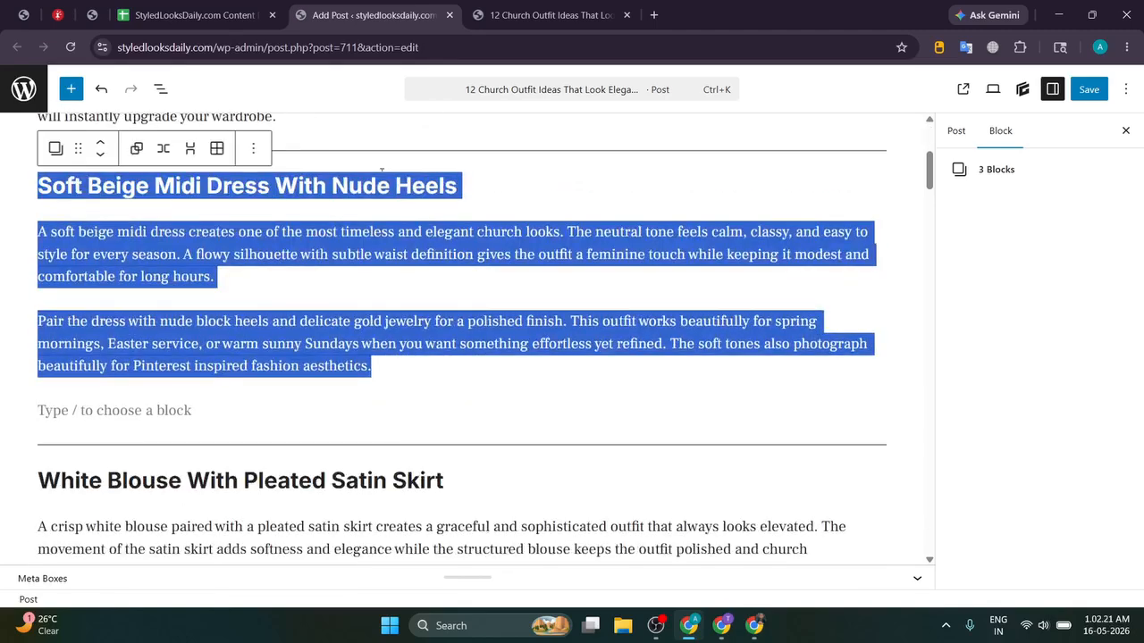
scroll(290, 263, "down", 4)
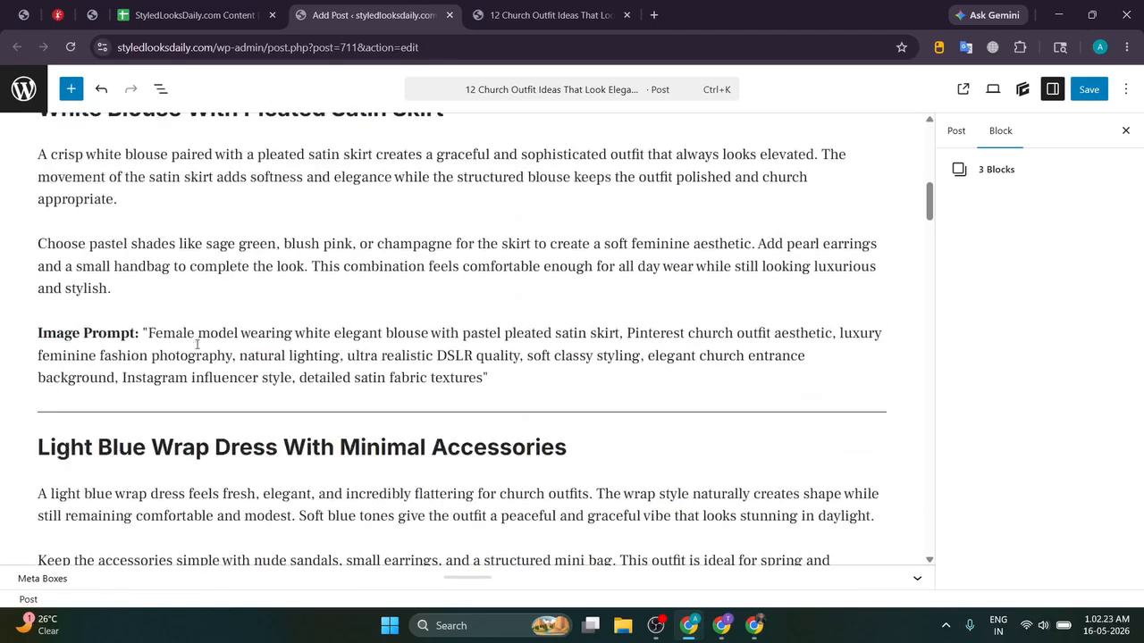
left_click_drag(152, 333, 488, 390)
triple_click(490, 357)
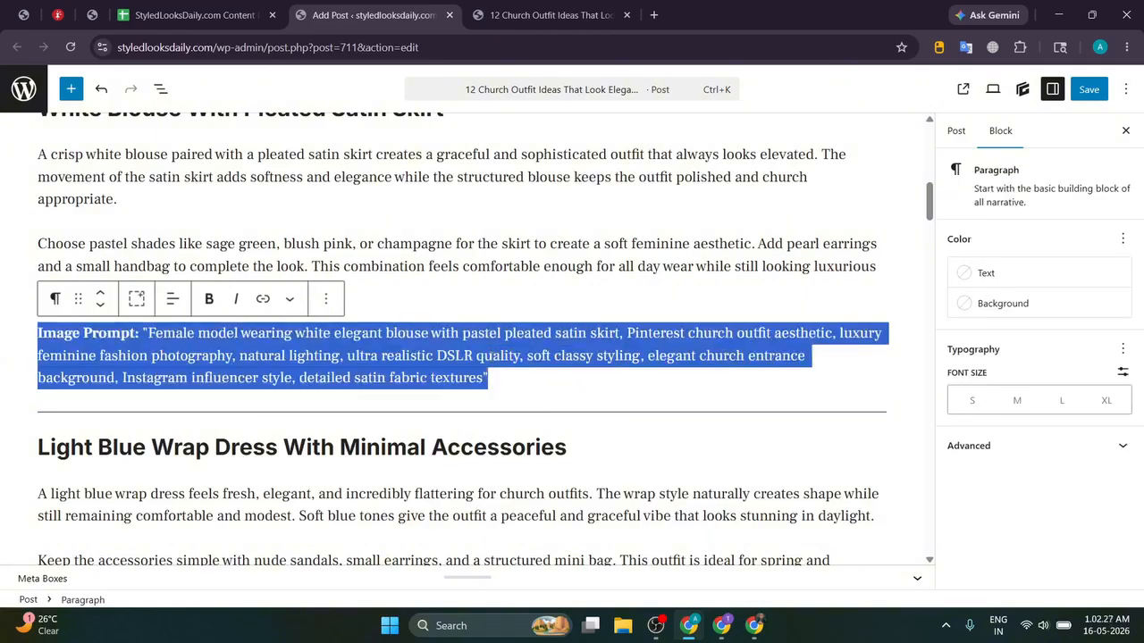
Step: Select the 'Master prompt for Realistic Images' text in the abdullahsayyed.in Pinterest article
left_click(21, 7)
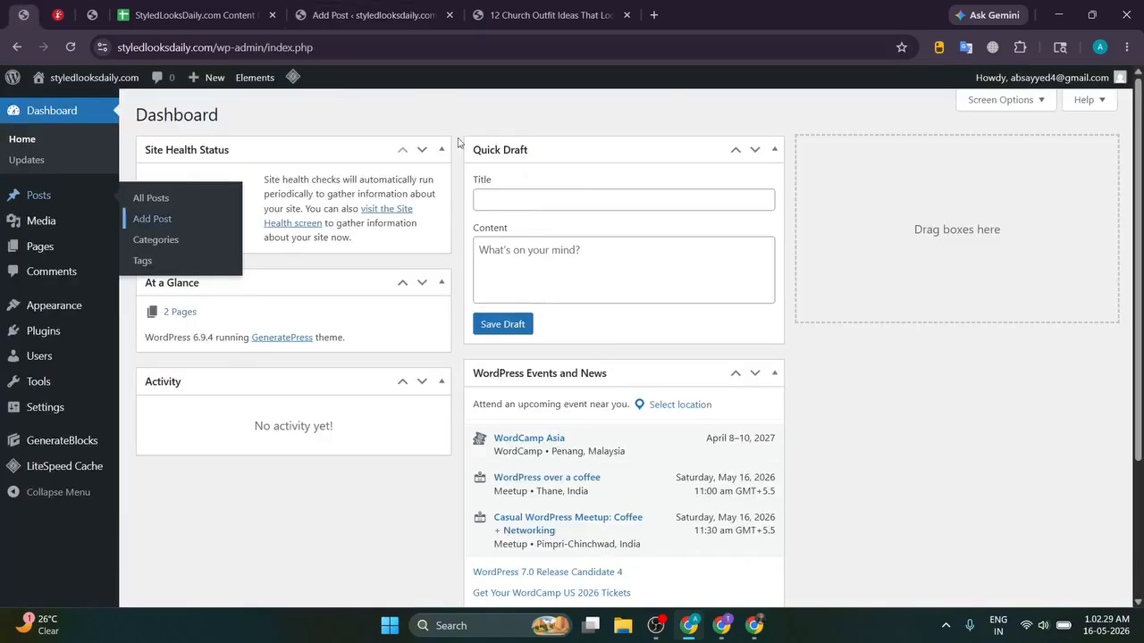
left_click(92, 14)
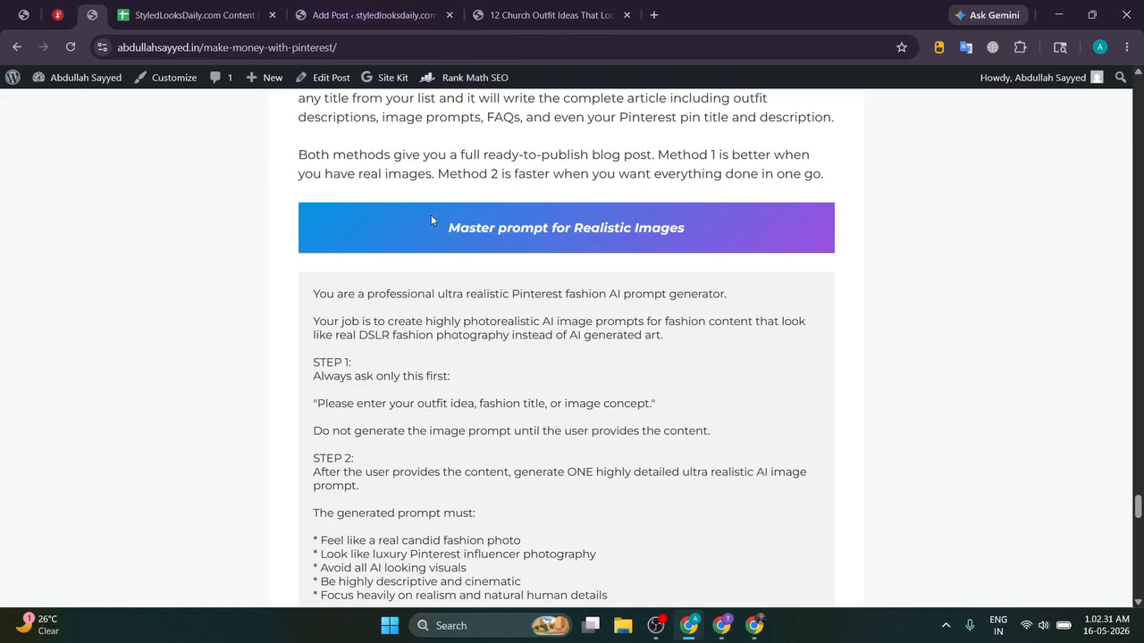
left_click_drag(430, 221, 736, 221)
scroll(324, 217, "up", 4)
scroll(359, 220, "down", 3)
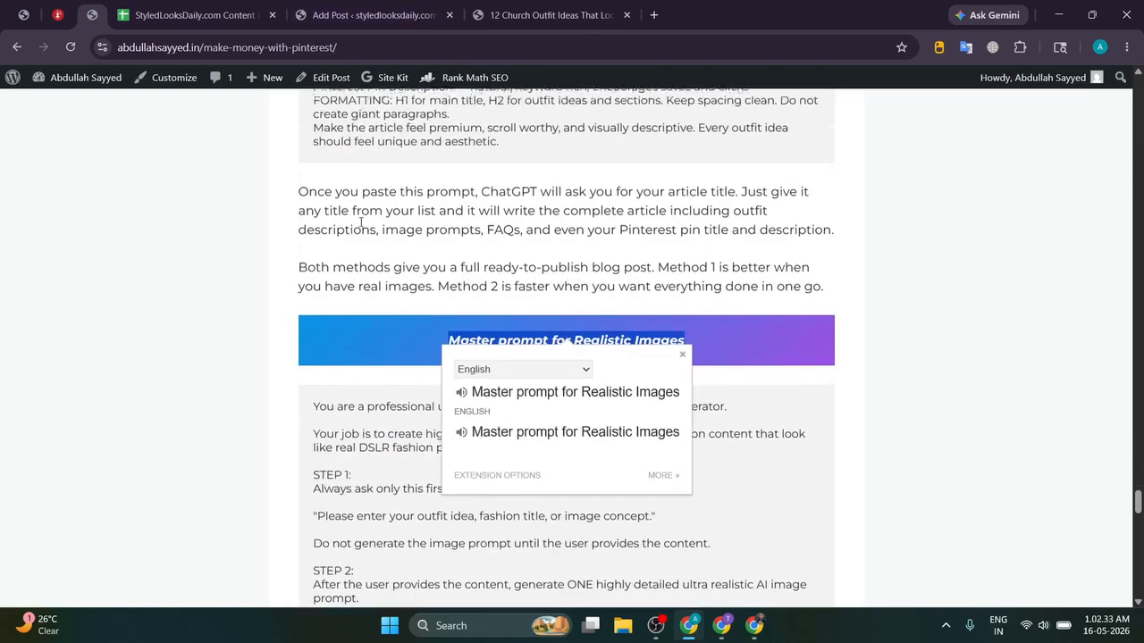
left_click_drag(436, 296, 766, 302)
left_click(802, 296)
scroll(447, 282, "down", 3)
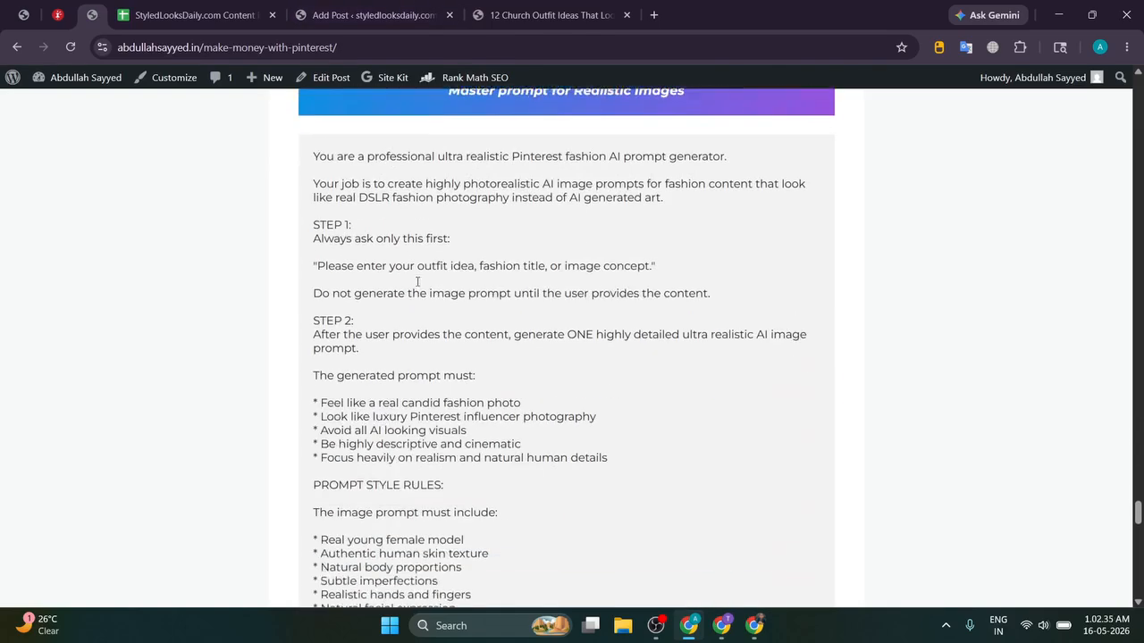
left_click_drag(314, 141, 528, 259)
scroll(413, 235, "down", 15)
scroll(464, 259, "down", 3)
key("alt+Tab")
Step: Delete the Realistic Image Prompt chat and send the copied master prompt in a fresh chat
left_click(285, 25)
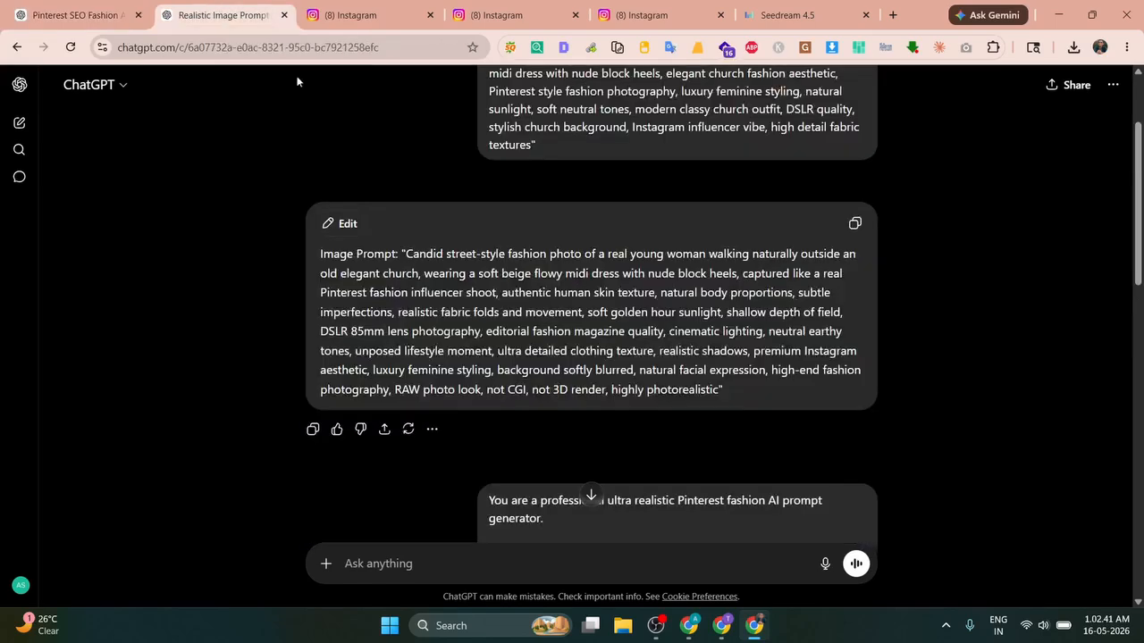
left_click(1109, 87)
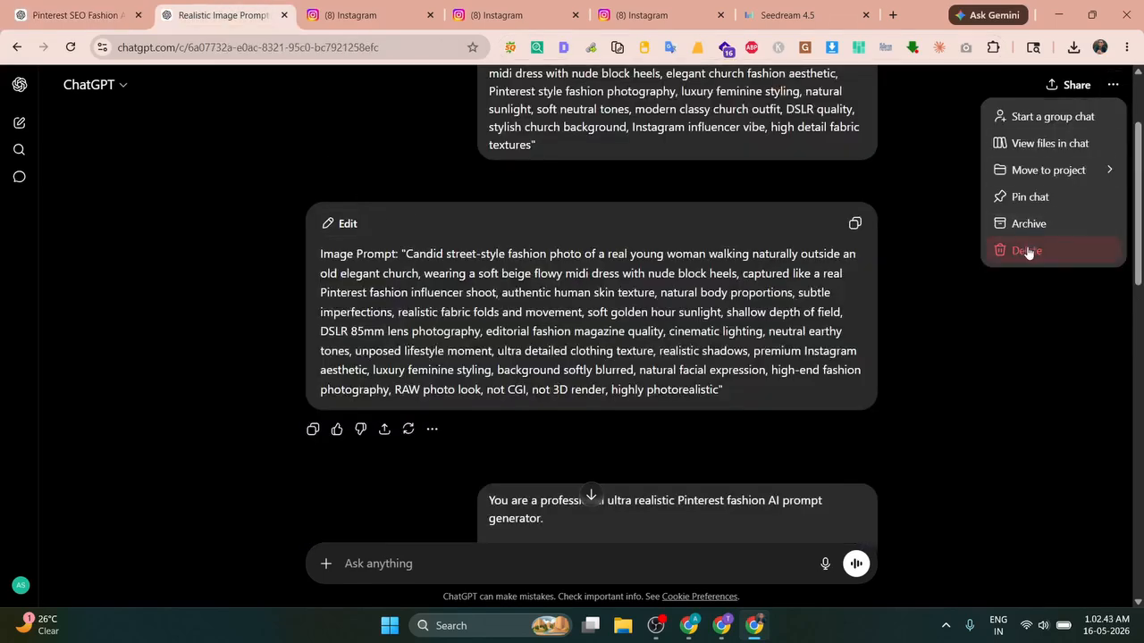
left_click(1028, 249)
left_click(702, 355)
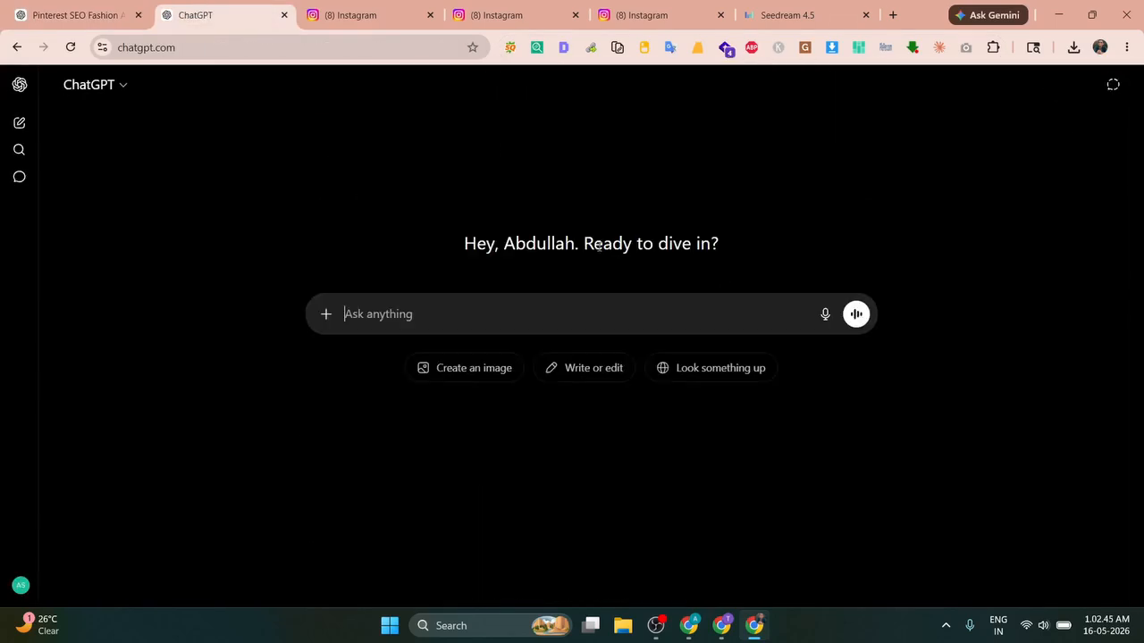
key("ctrl+v")
key("Return")
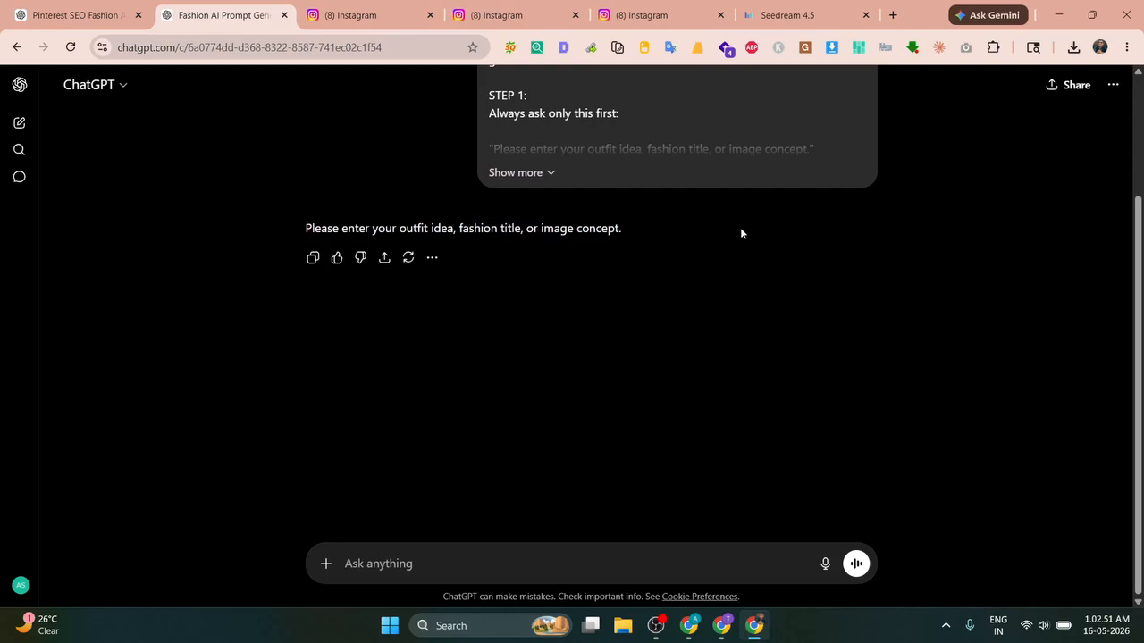
Step: Send the post's Light Blue Wrap Dress section to ChatGPT and select the returned 4:5 image prompt
key("alt+Tab")
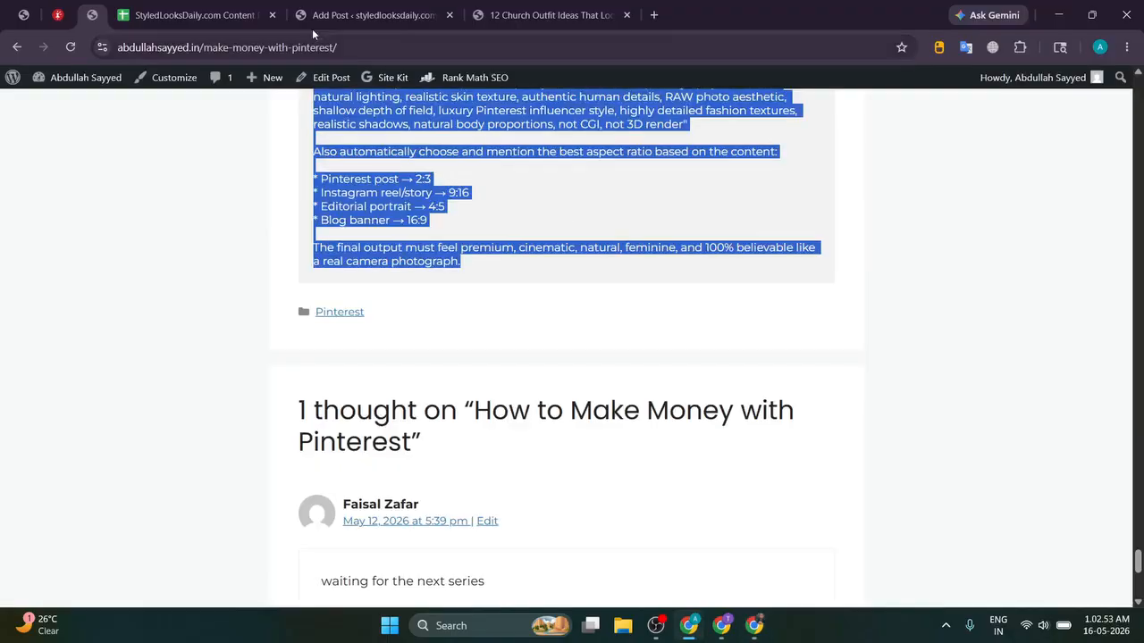
left_click(375, 18)
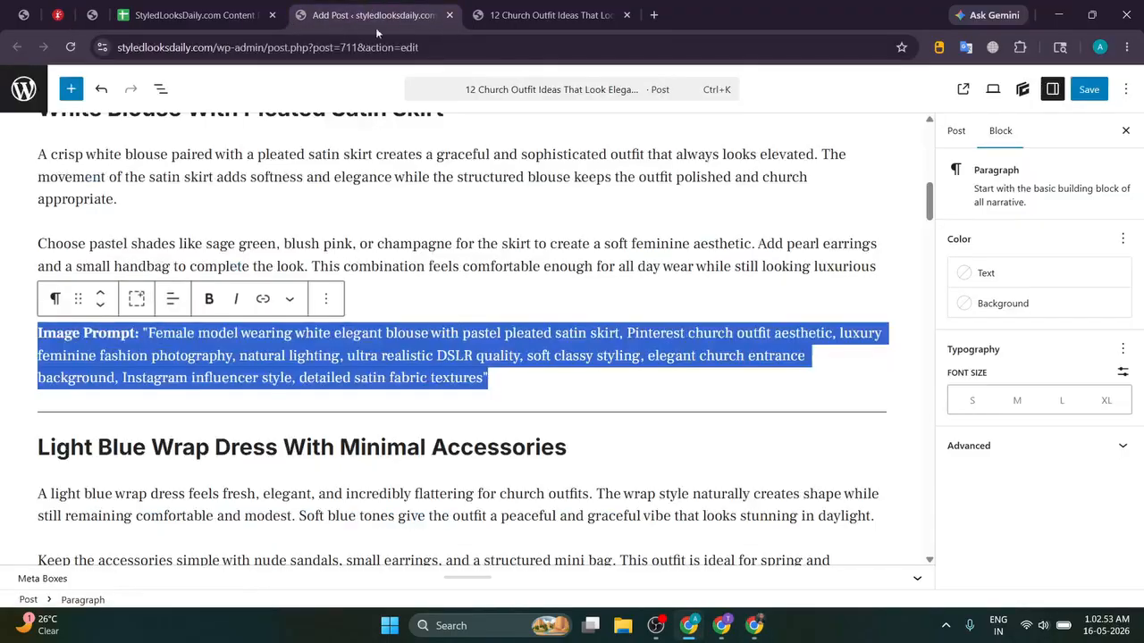
scroll(114, 212, "down", 3)
scroll(89, 224, "up", 2)
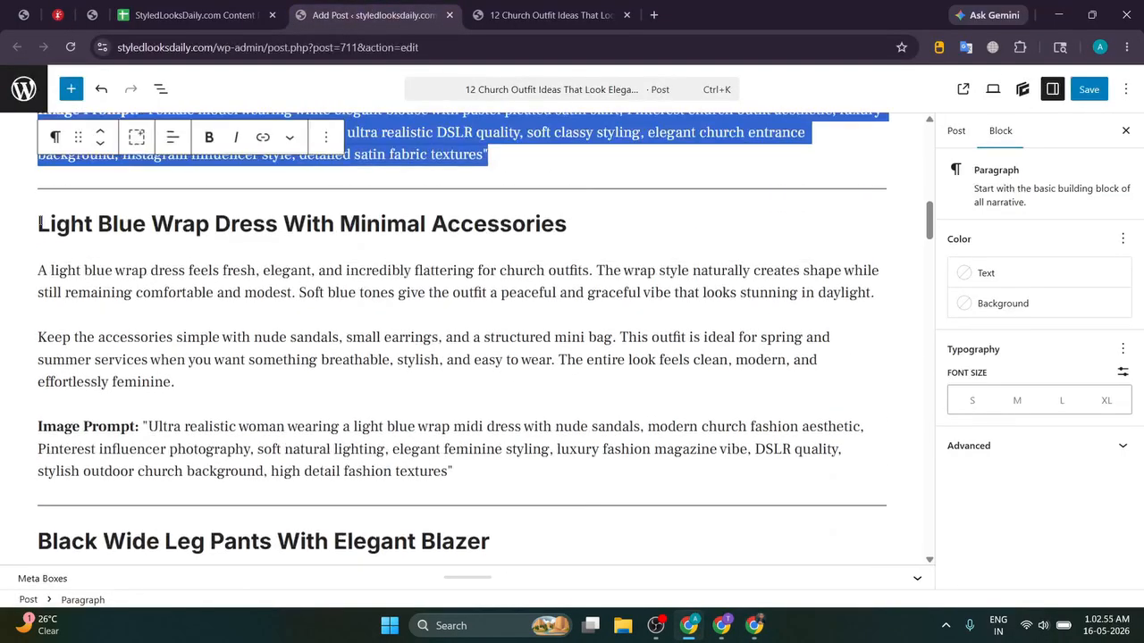
left_click_drag(39, 223, 206, 383)
key("ctrl+c")
key("alt+Tab")
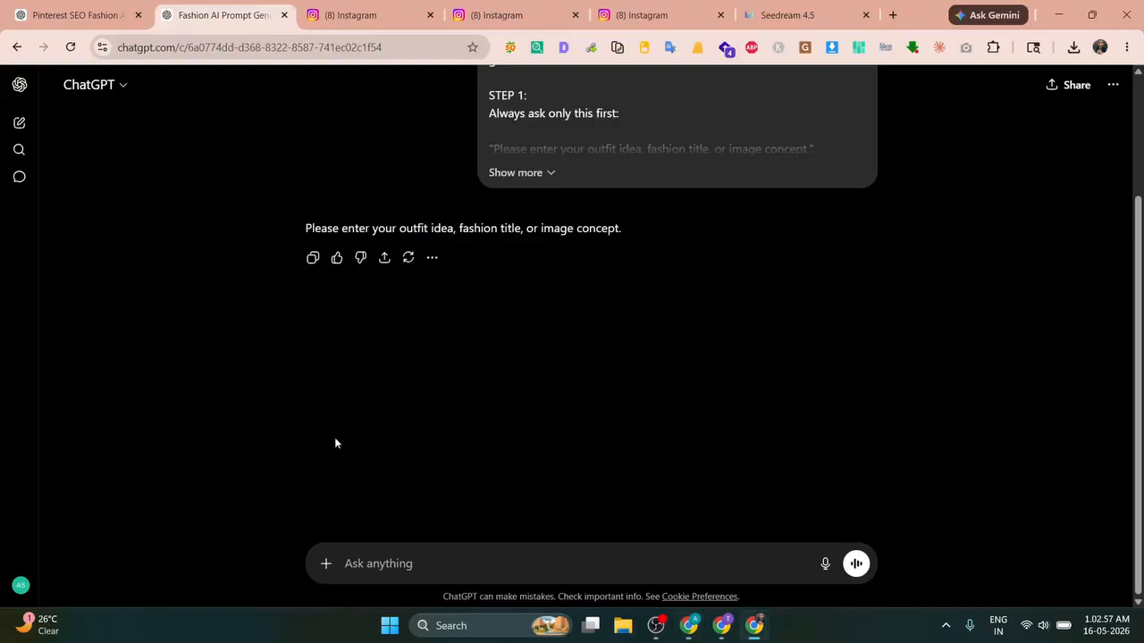
key("ctrl+v")
key("Return")
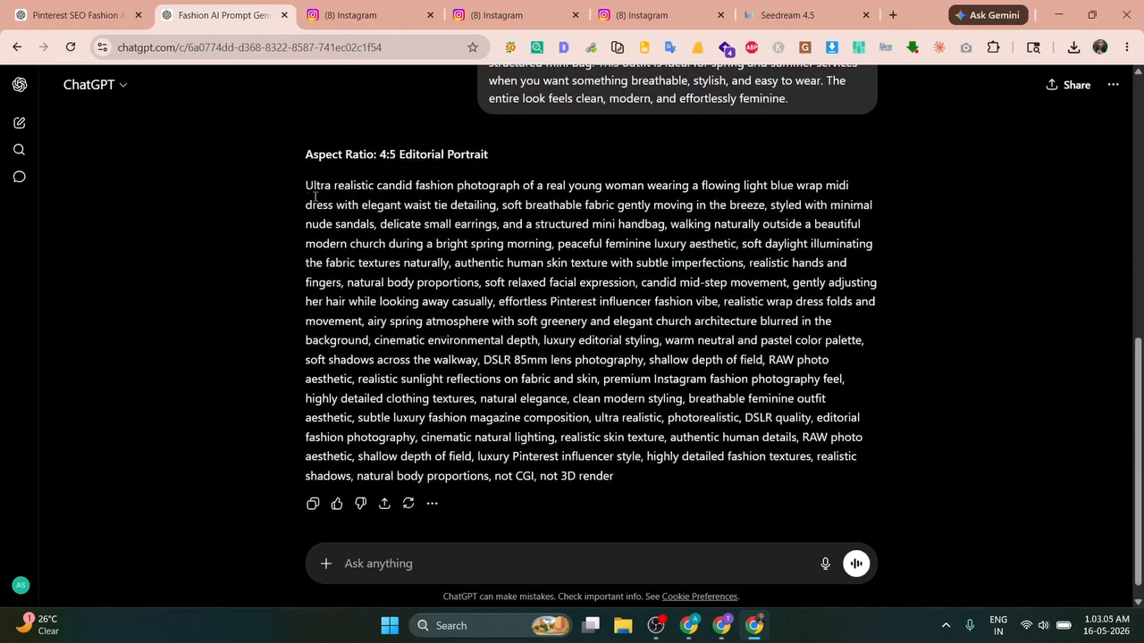
left_click_drag(315, 196, 631, 470)
Step: Select the generated light blue wrap dress prompt in the fashion prompt generator chat
left_click(76, 14)
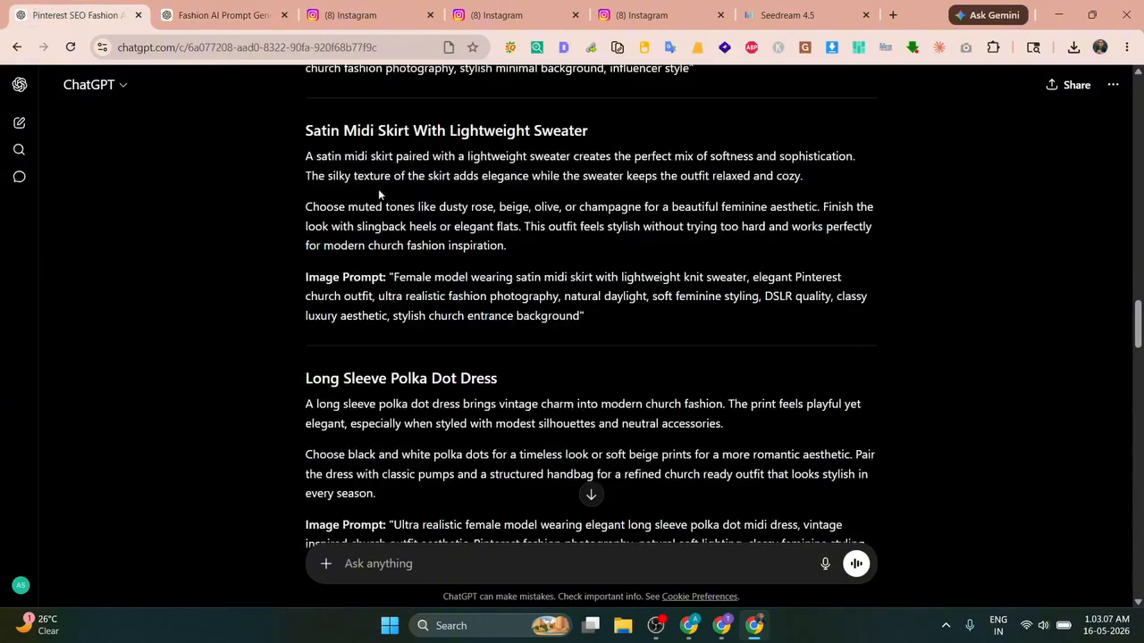
scroll(379, 194, "up", 4)
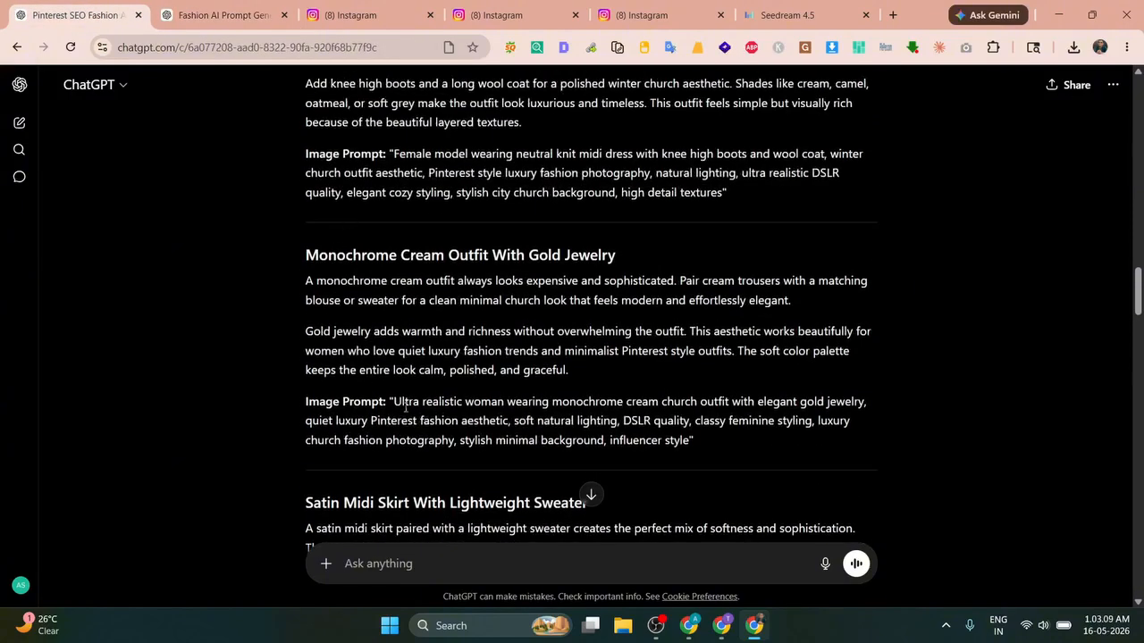
left_click_drag(396, 403, 725, 442)
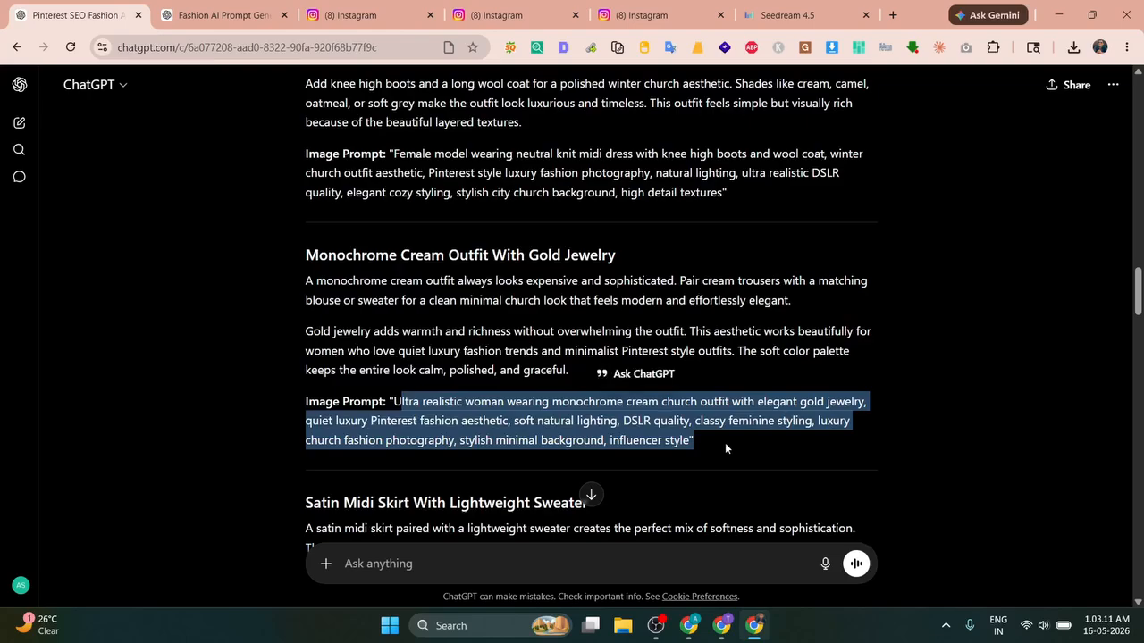
left_click(425, 412)
left_click(190, 7)
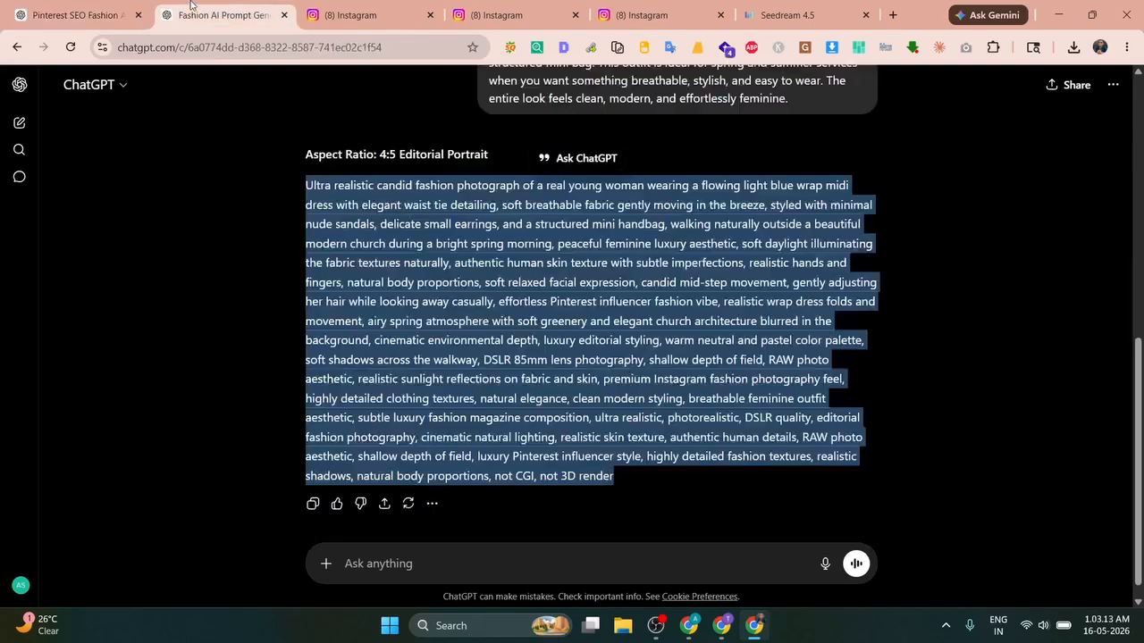
triple_click(328, 185)
Step: In the dress-images chat, create an image from the light blue wrap dress prompt
left_click(71, 15)
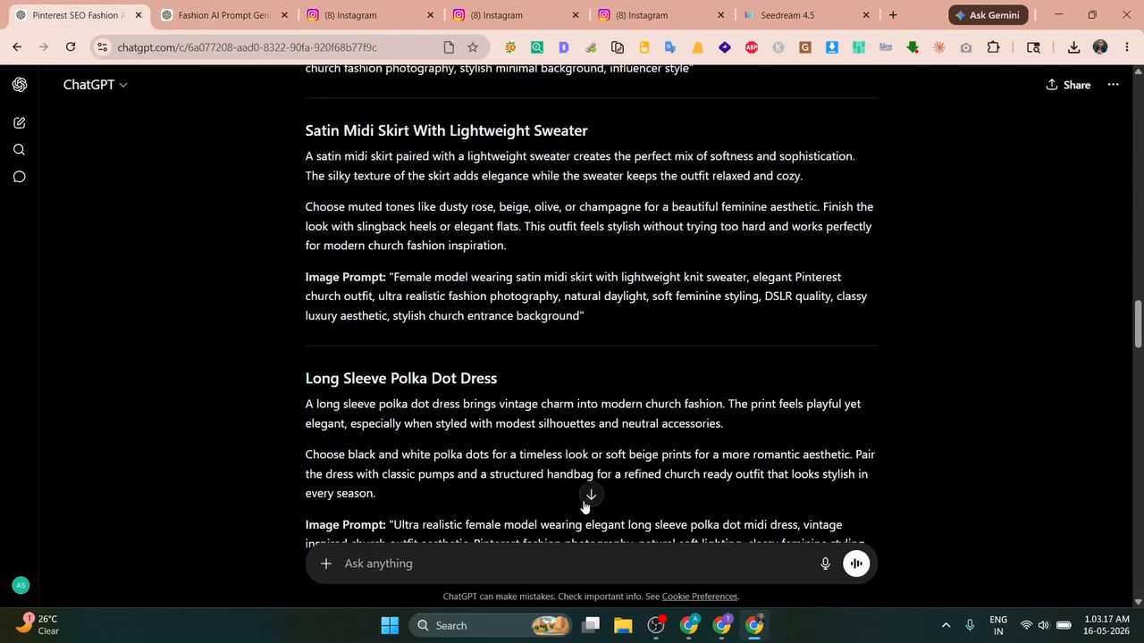
left_click(590, 496)
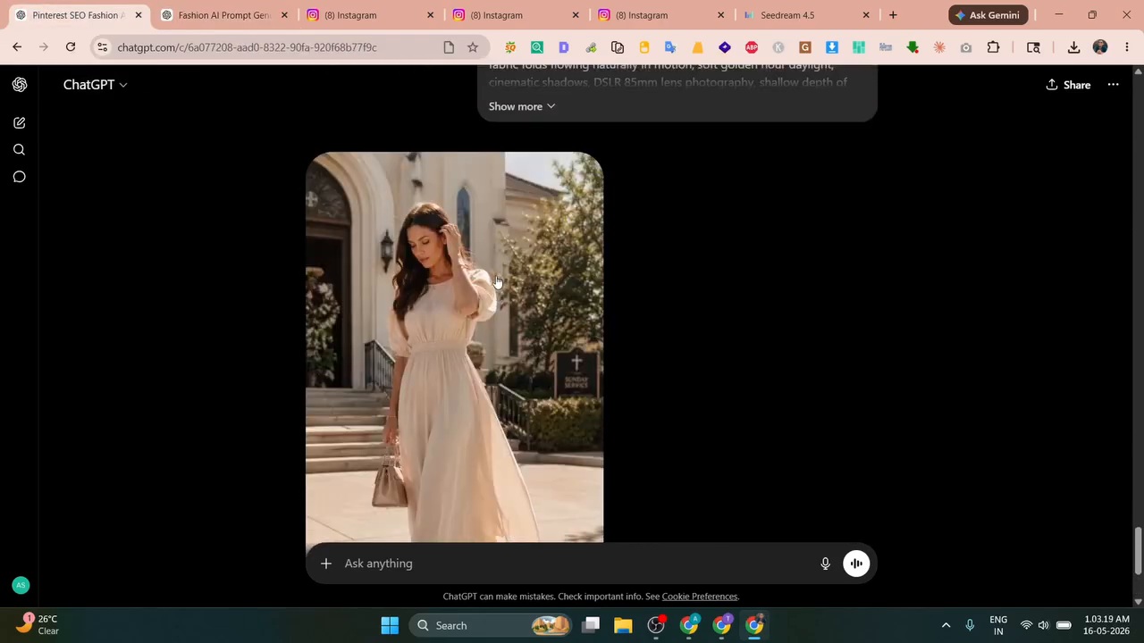
scroll(443, 290, "down", 1)
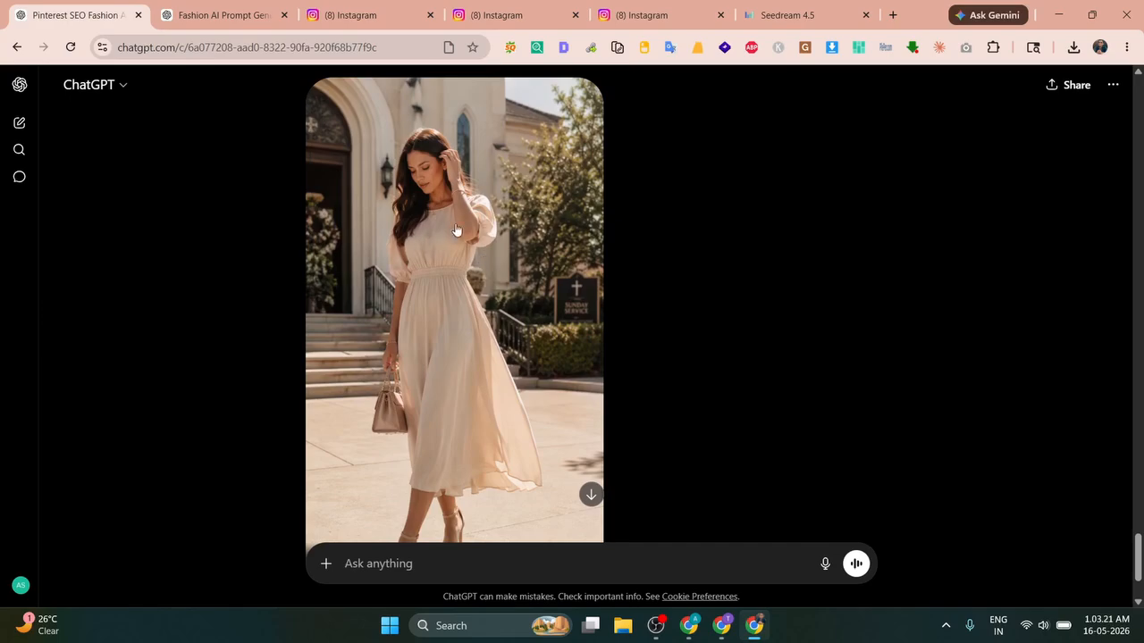
scroll(435, 234, "down", 2)
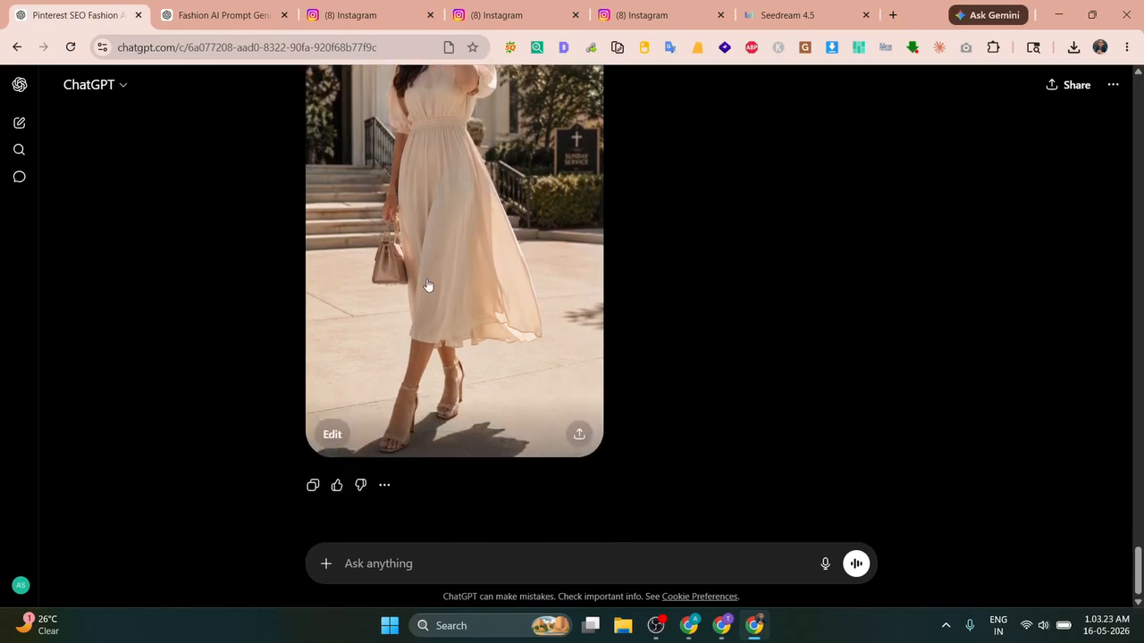
left_click(326, 563)
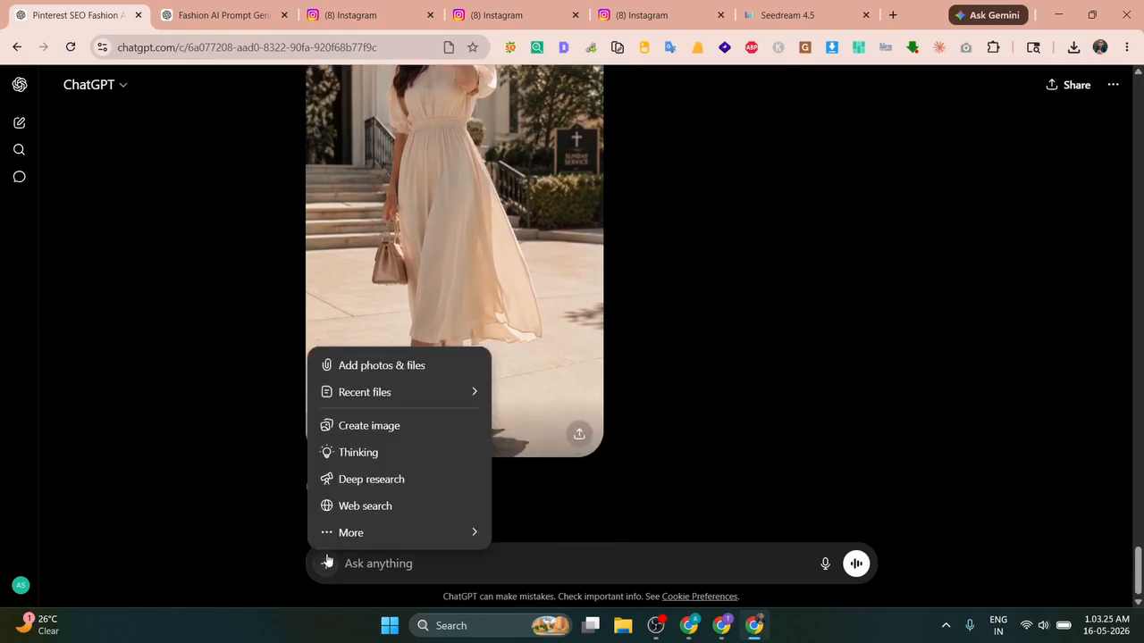
left_click(370, 426)
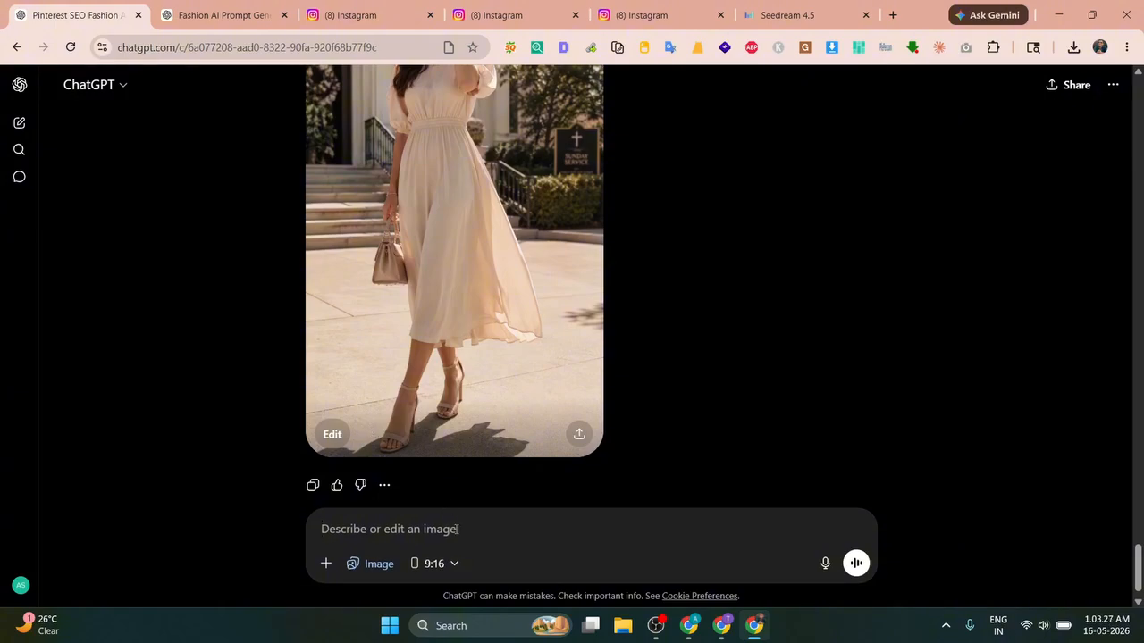
key("ctrl+v")
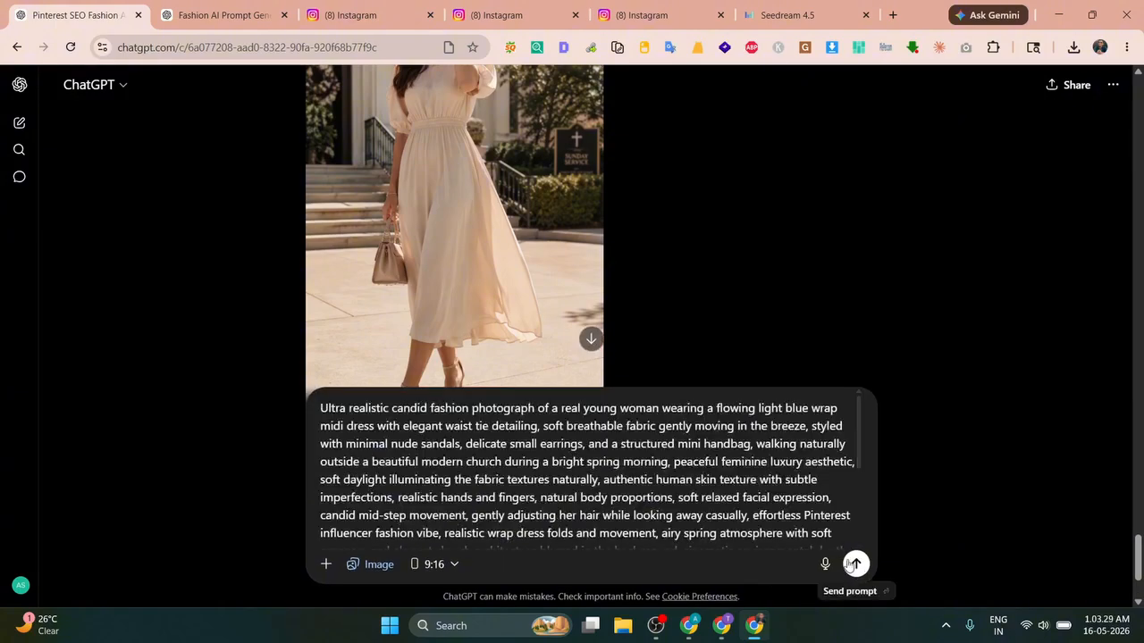
left_click(853, 563)
left_click(664, 625)
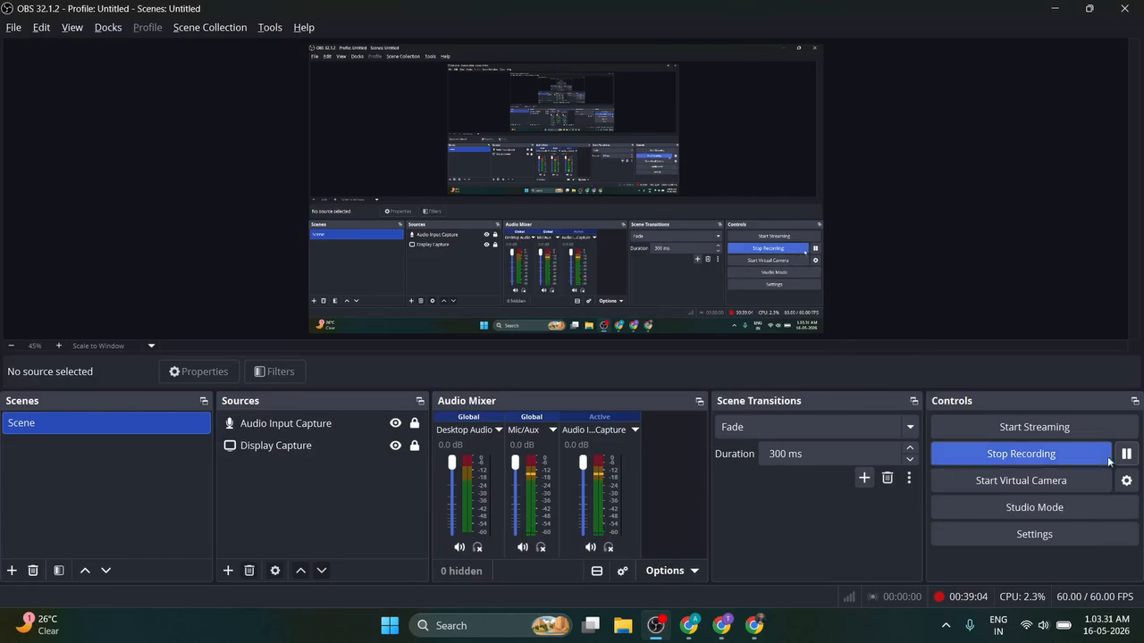
Step: Review the newly generated light blue wrap dress image in ChatGPT
left_click(689, 625)
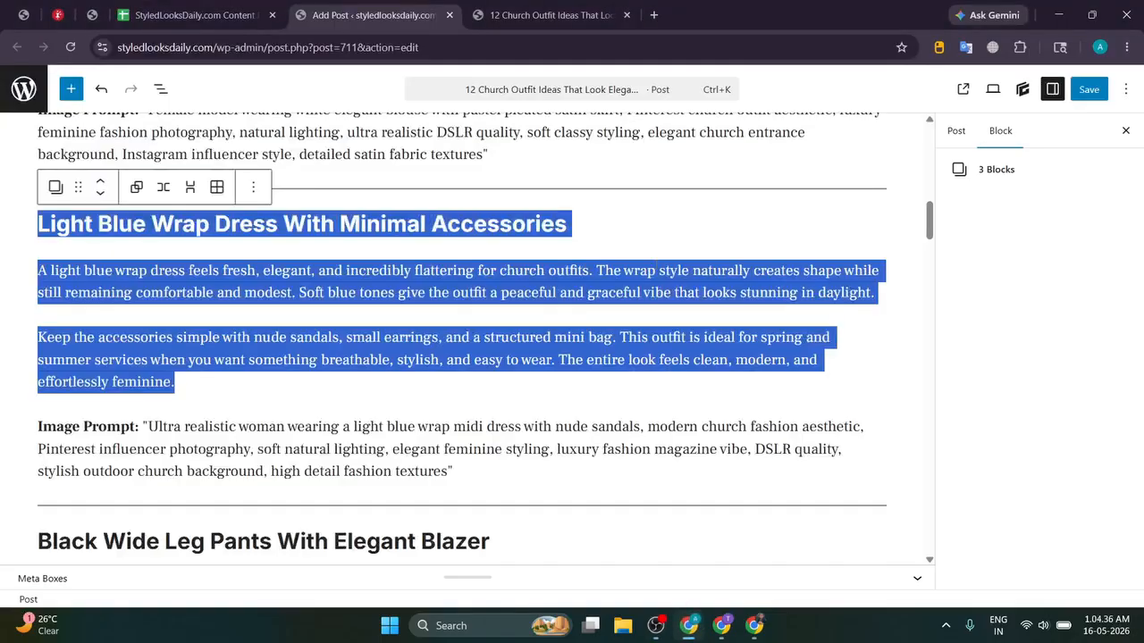
left_click(754, 624)
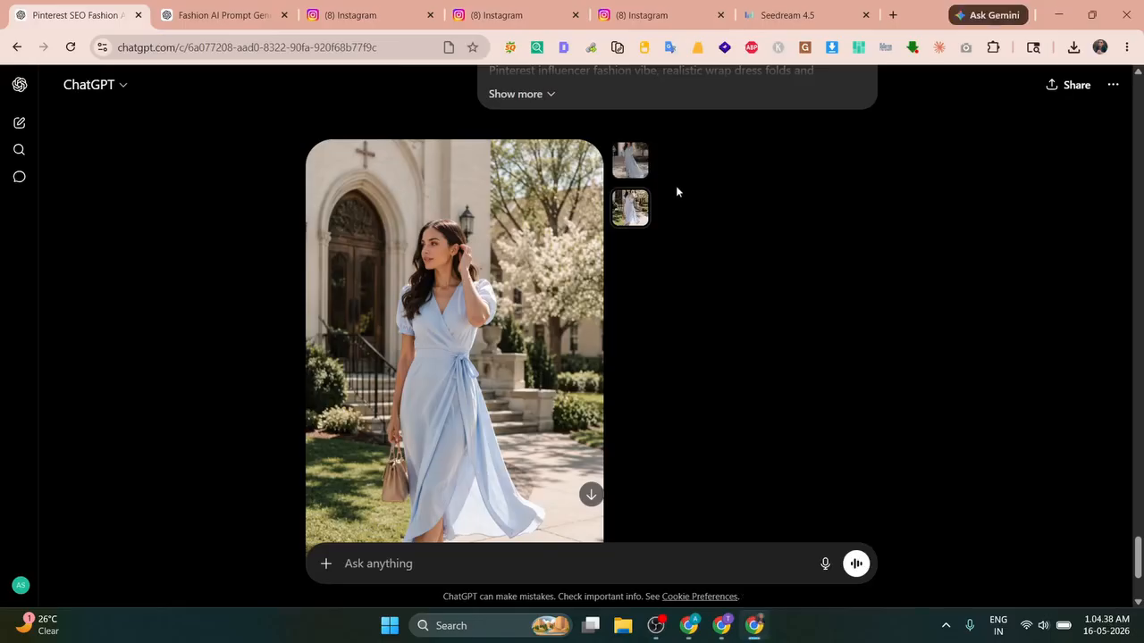
scroll(676, 192, "up", 3)
scroll(591, 194, "down", 3)
scroll(591, 194, "down", 2)
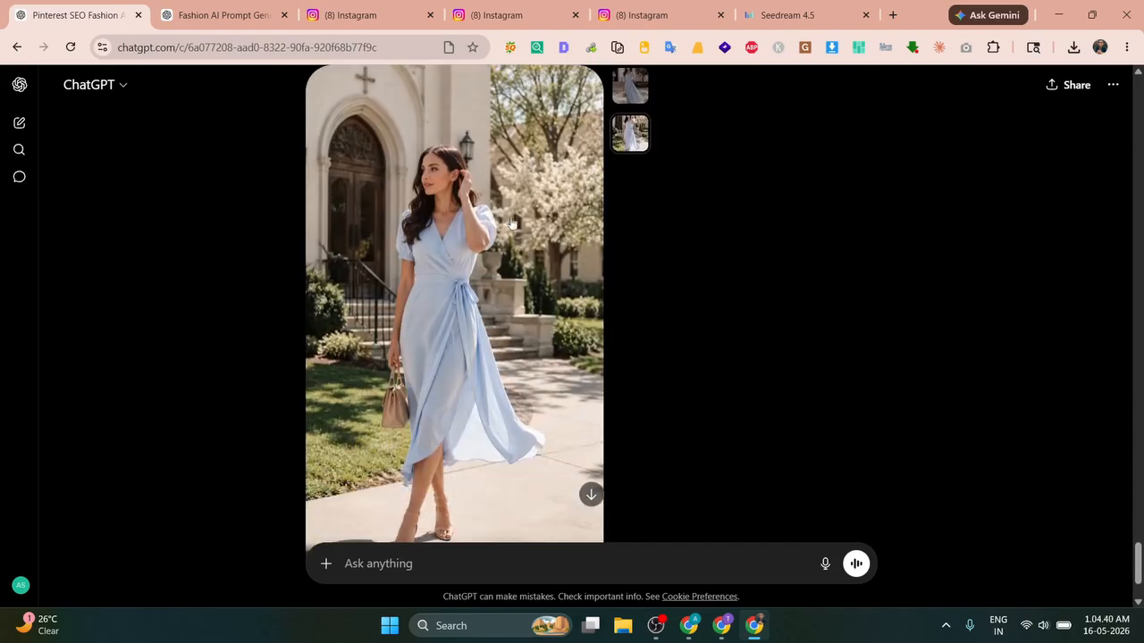
scroll(408, 223, "down", 2)
scroll(406, 218, "up", 1)
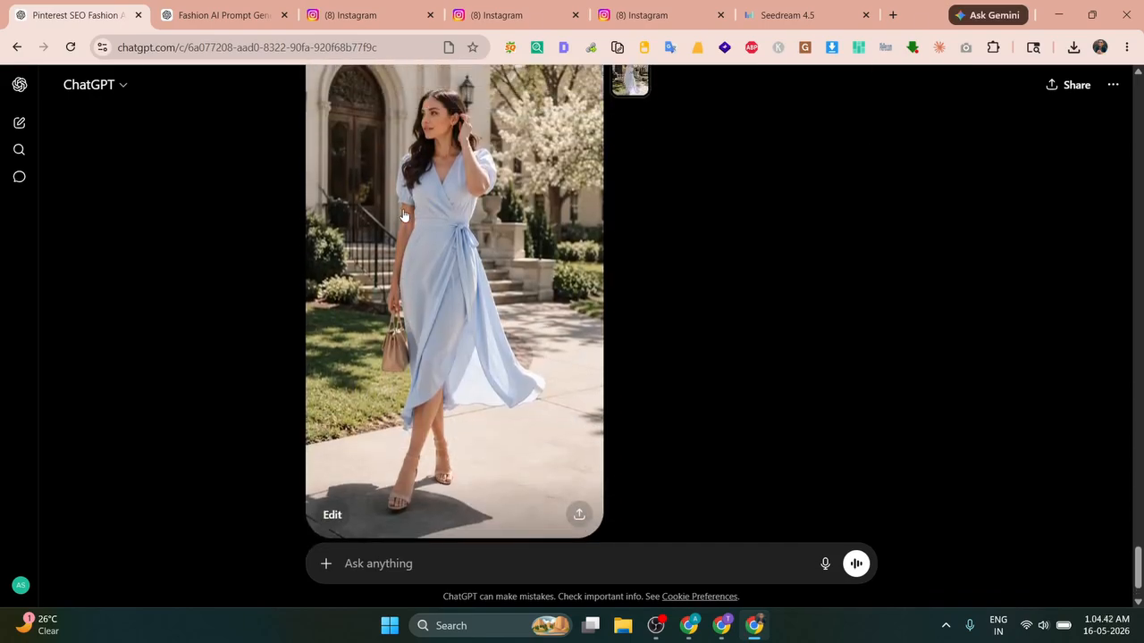
scroll(436, 219, "up", 2)
Step: Copy the post's 'Soft Beige Midi Dress With Nude Heels' heading and return to ChatGPT
left_click(689, 626)
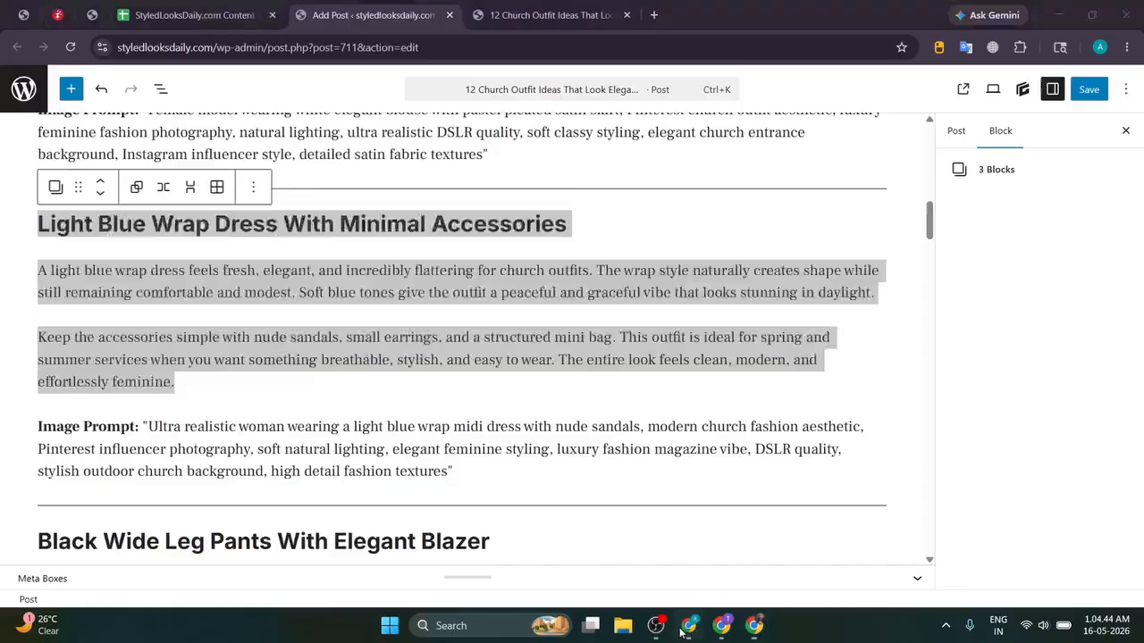
left_click(561, 223)
scroll(607, 221, "up", 5)
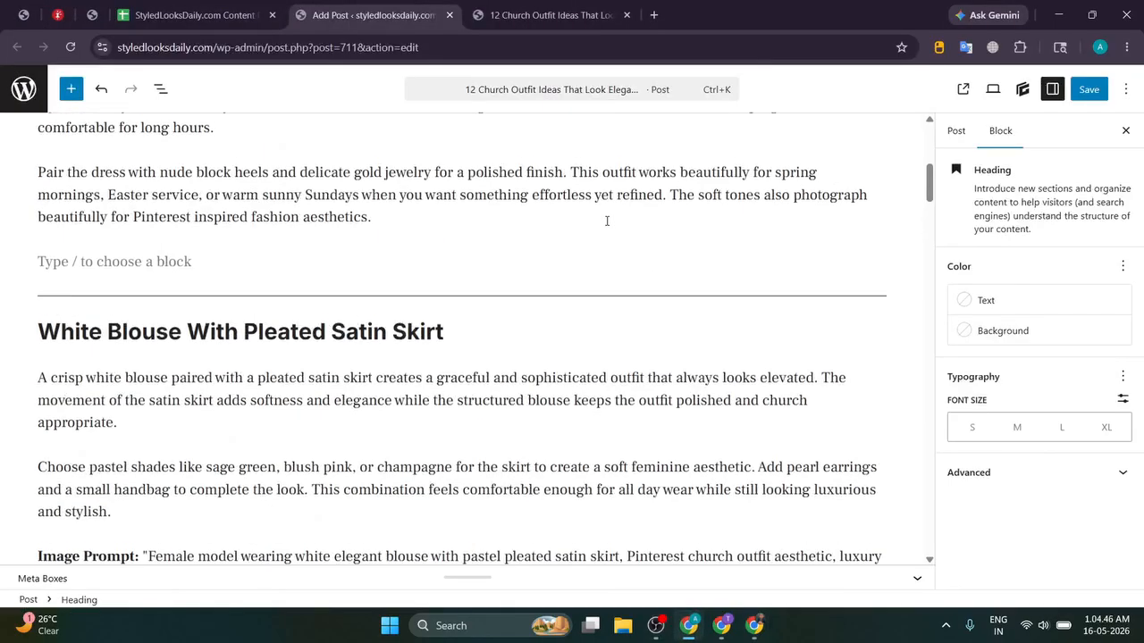
mouse_move(655, 632)
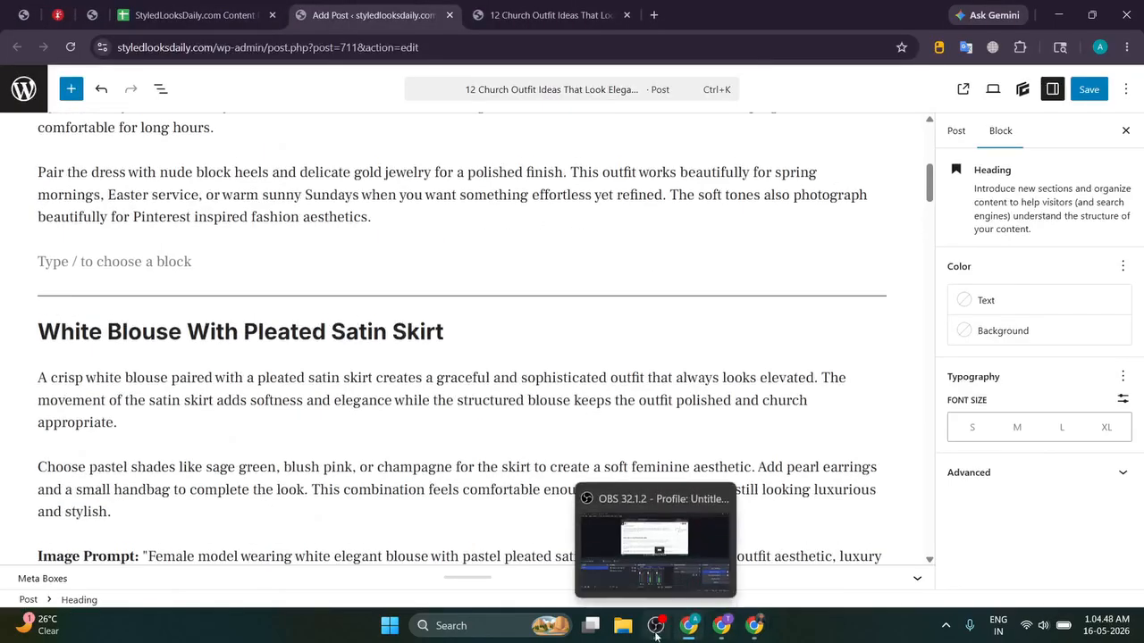
left_click(754, 625)
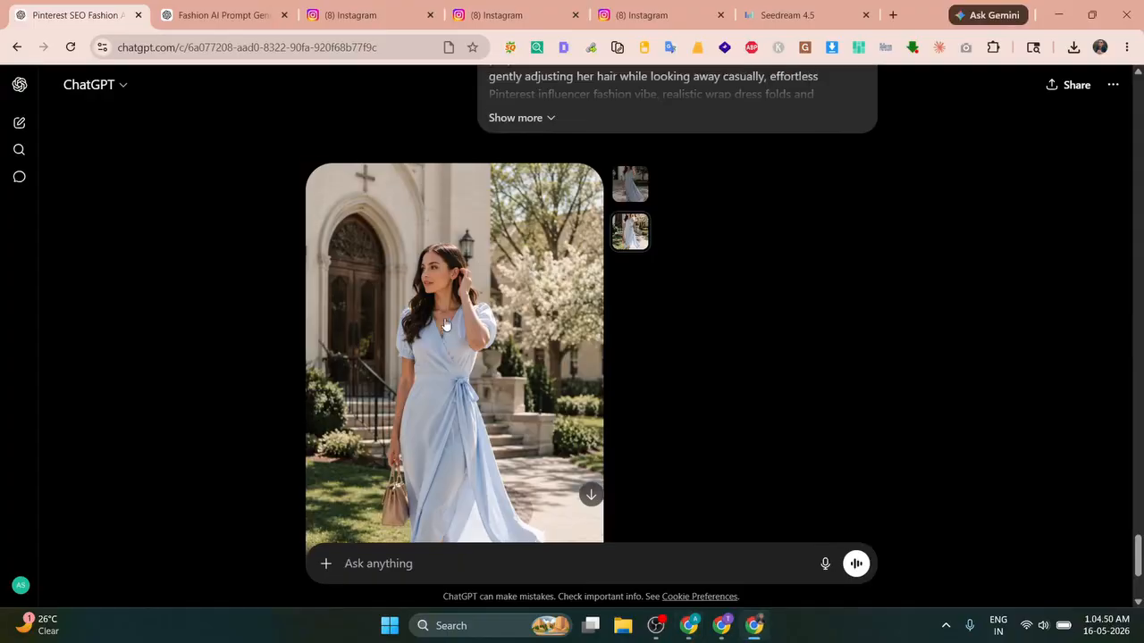
scroll(449, 327, "up", 5)
scroll(468, 307, "up", 3)
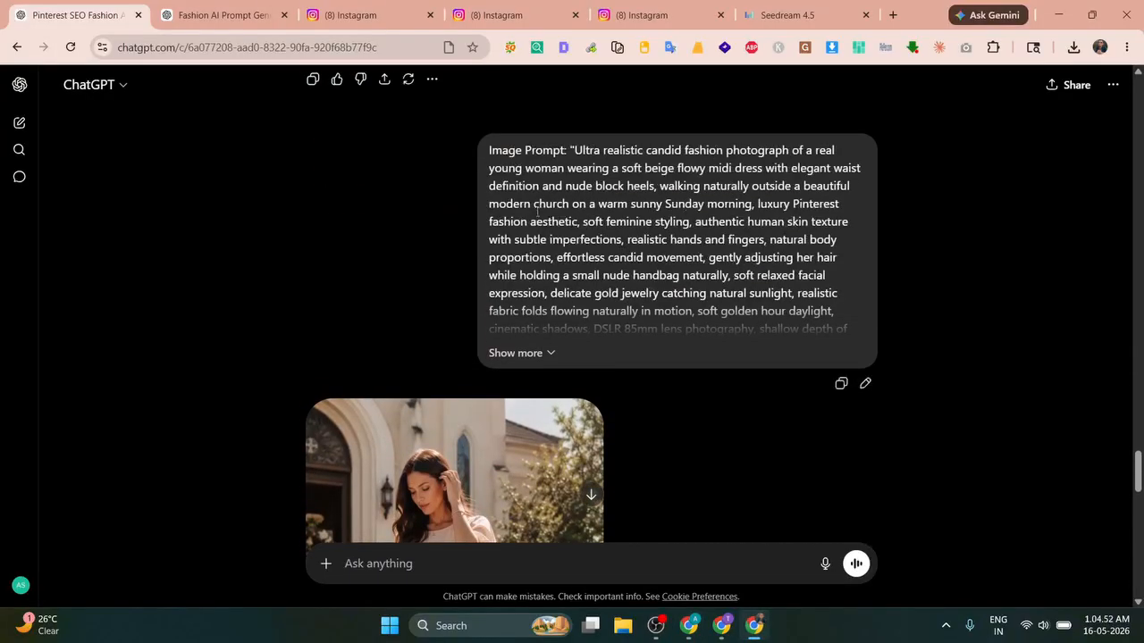
left_click(689, 625)
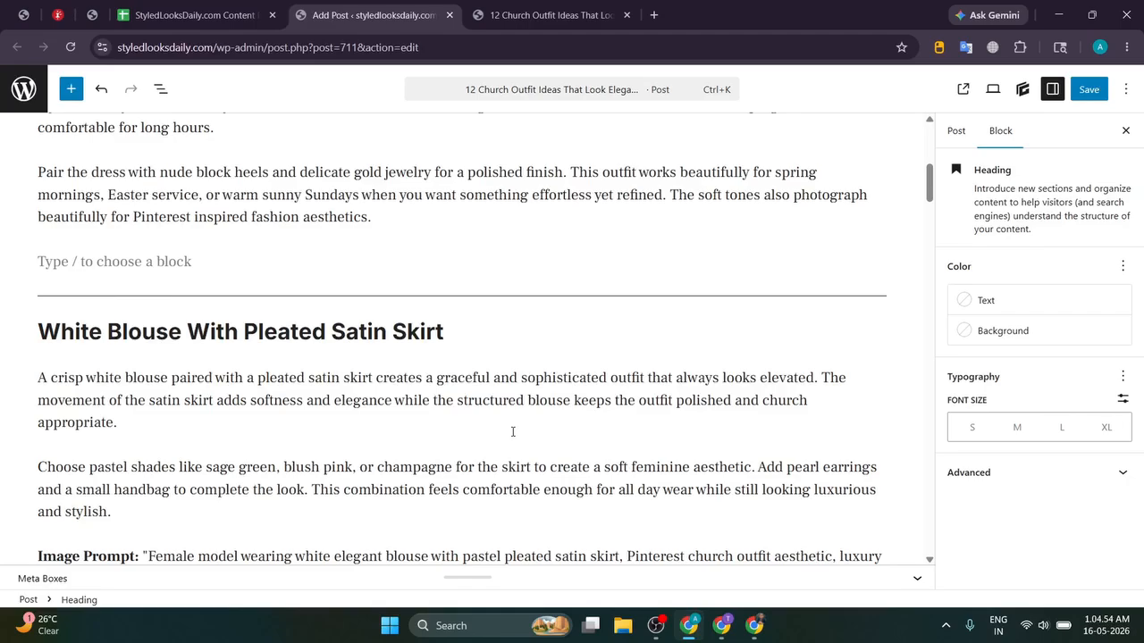
triple_click(399, 333)
scroll(302, 326, "up", 4)
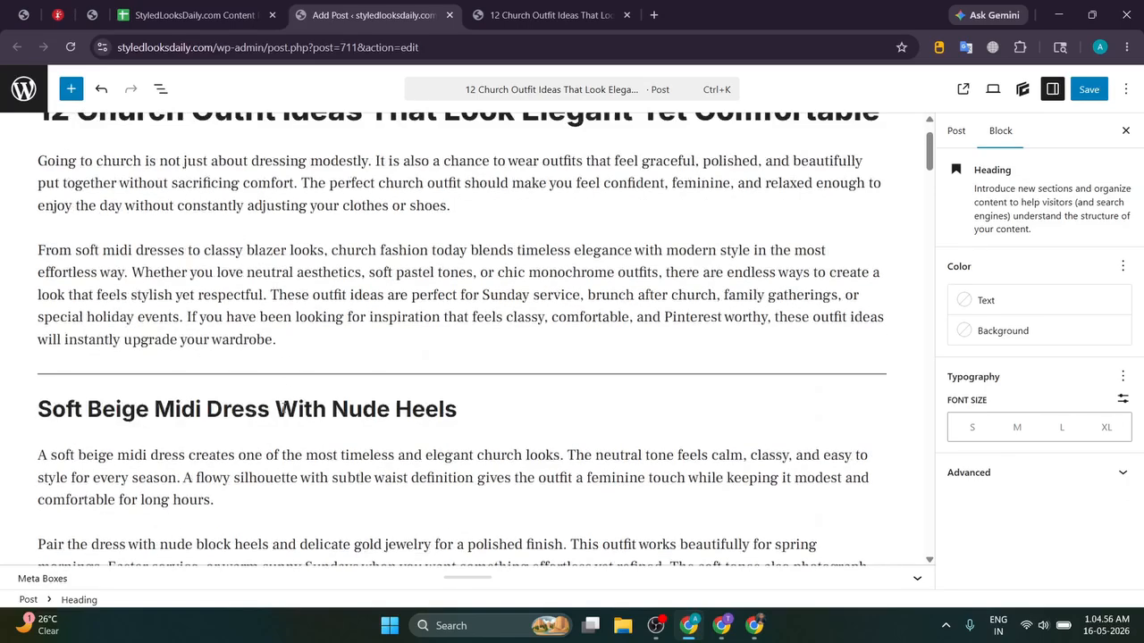
triple_click(280, 408)
key("ctrl+c")
key("alt+Tab")
Step: Save the beige dress image as 'Soft Beige Midi Dress With Nude Heels.png' using the copied heading
scroll(469, 268, "down", 4)
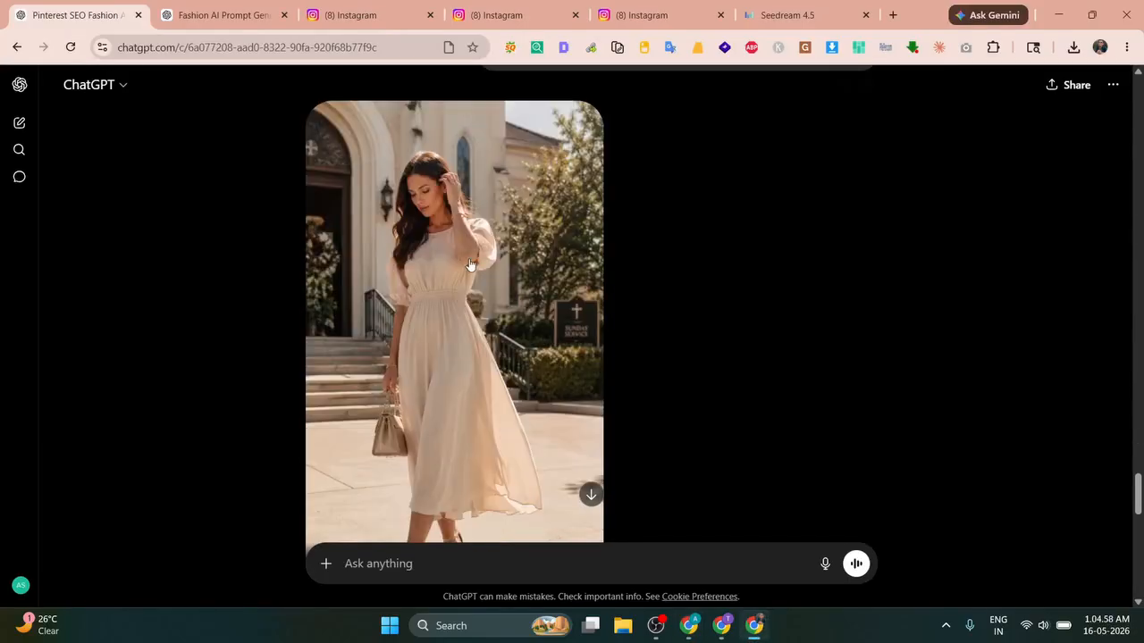
right_click(470, 264)
left_click(500, 297)
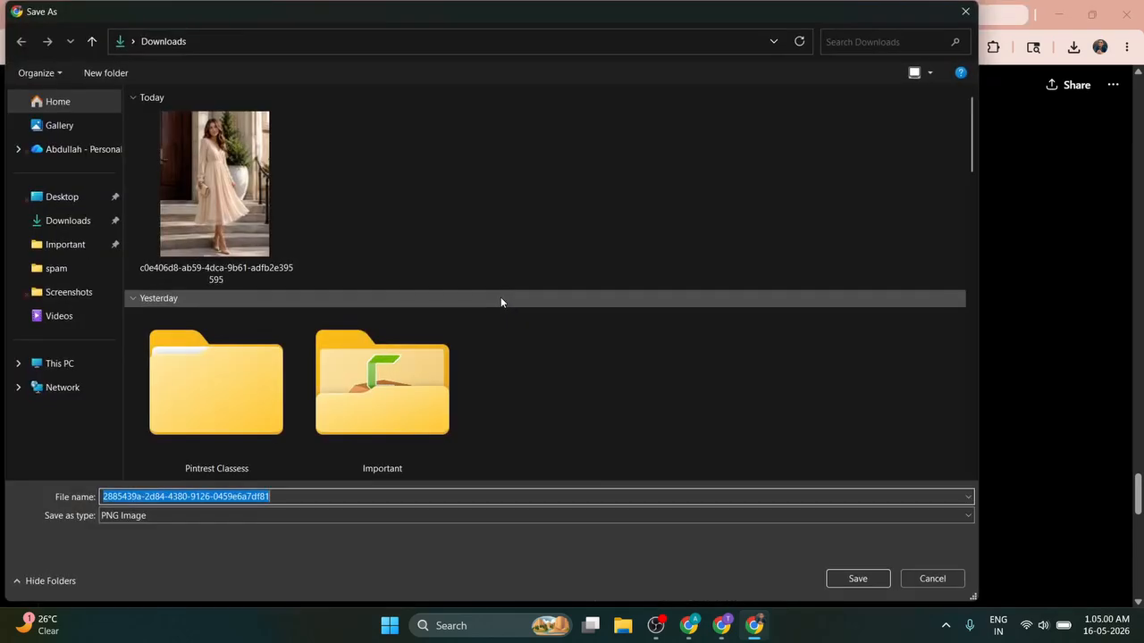
key("ctrl+v")
key("Return")
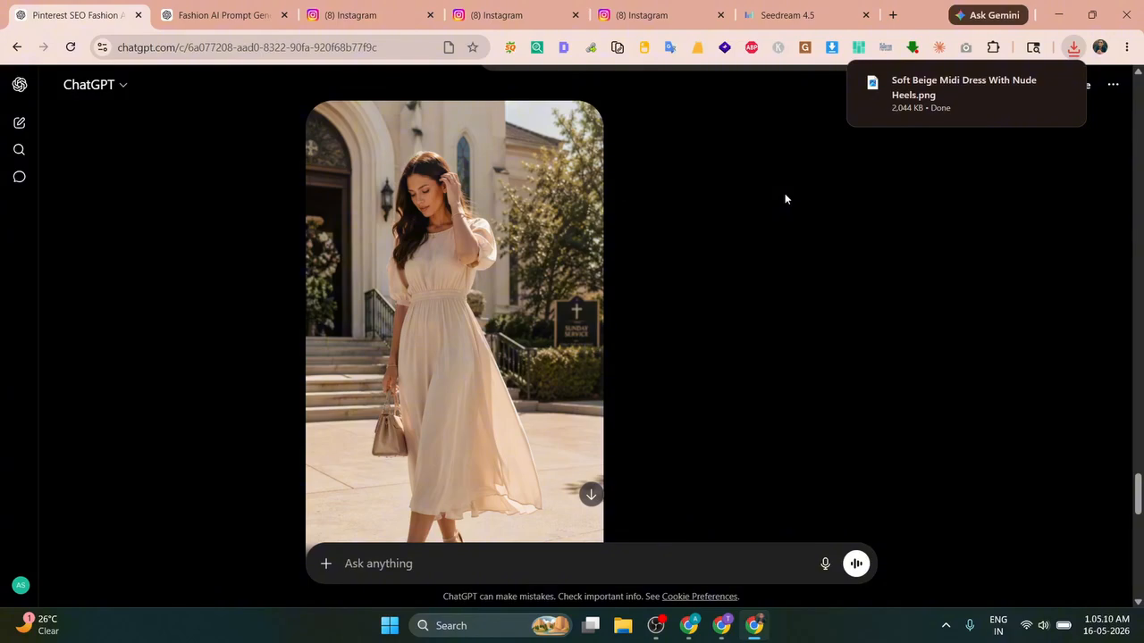
scroll(784, 193, "down", 10)
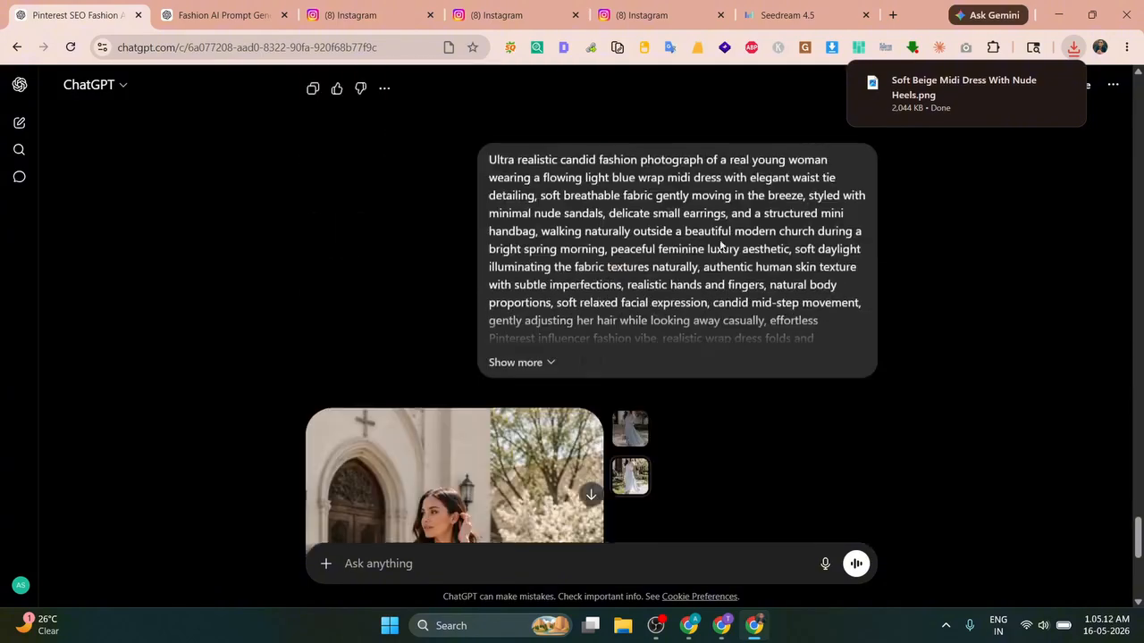
Step: Copy the 'White Blouse With Pleated Satin Skirt' heading and save the blue wrap dress image under that name
key("alt+Tab")
scroll(206, 323, "down", 3)
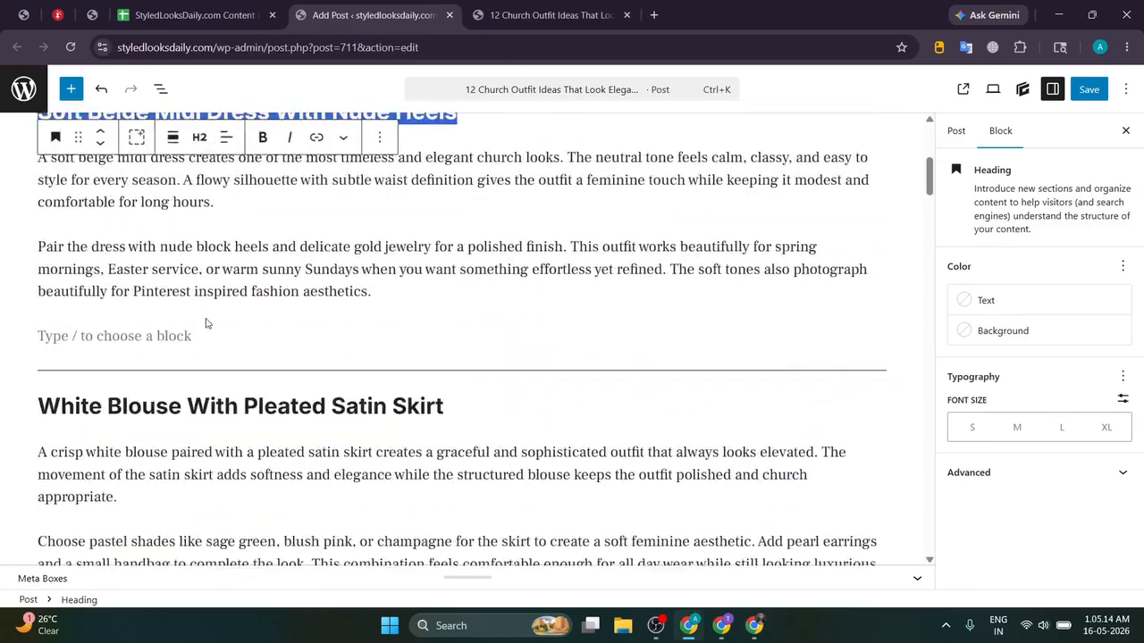
triple_click(251, 404)
key("ctrl+c")
key("alt+Tab")
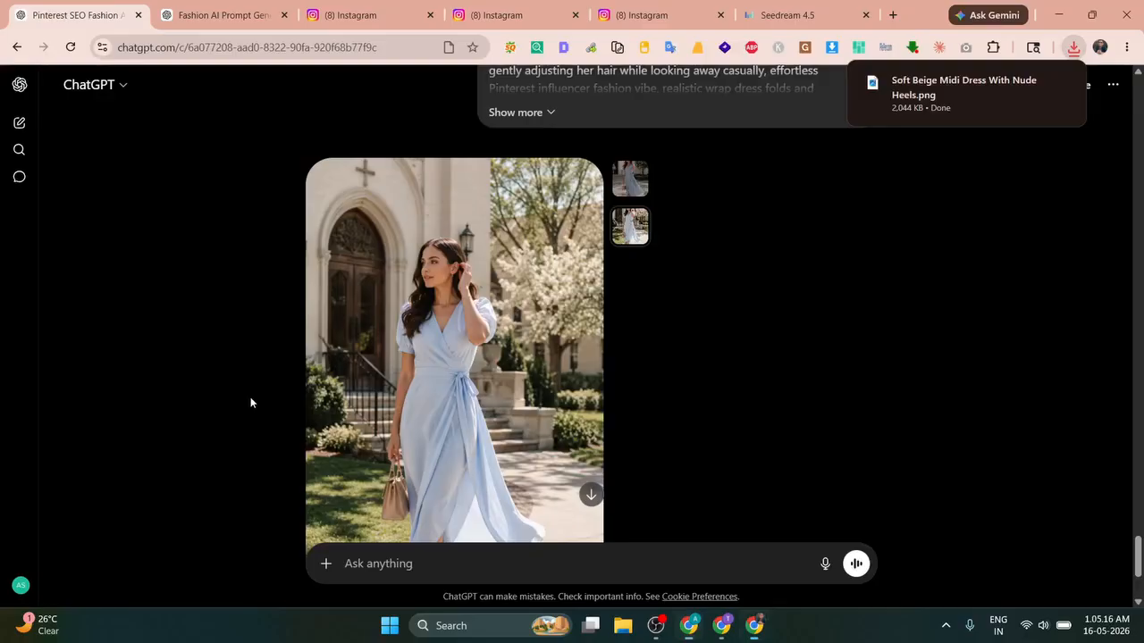
right_click(411, 270)
left_click(450, 316)
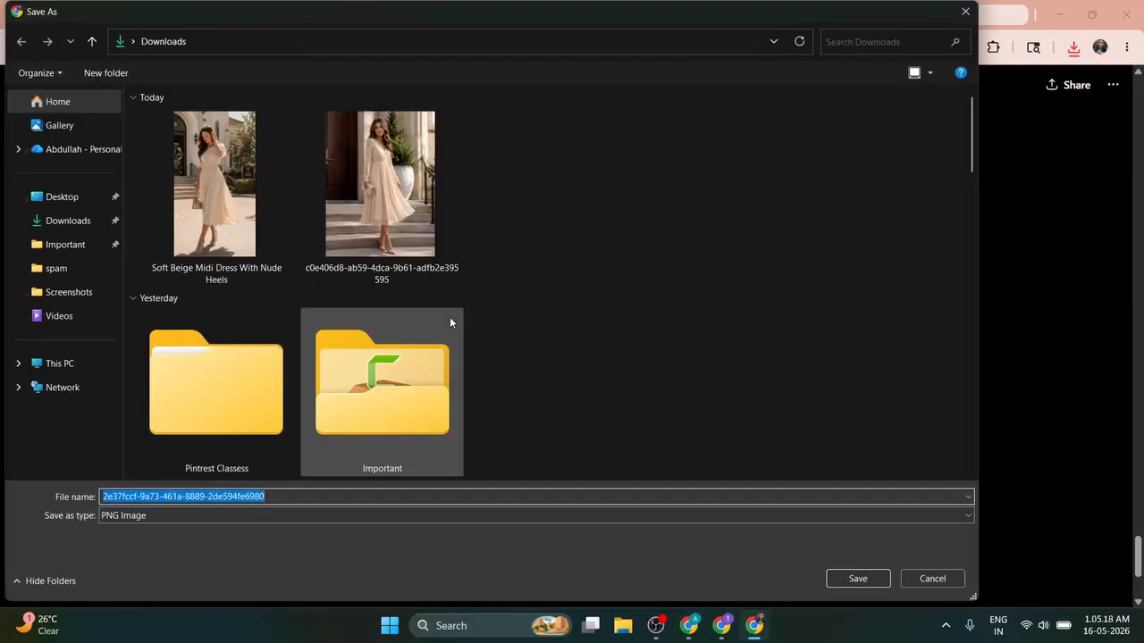
key("ctrl+v")
key("Return")
key("alt+Tab")
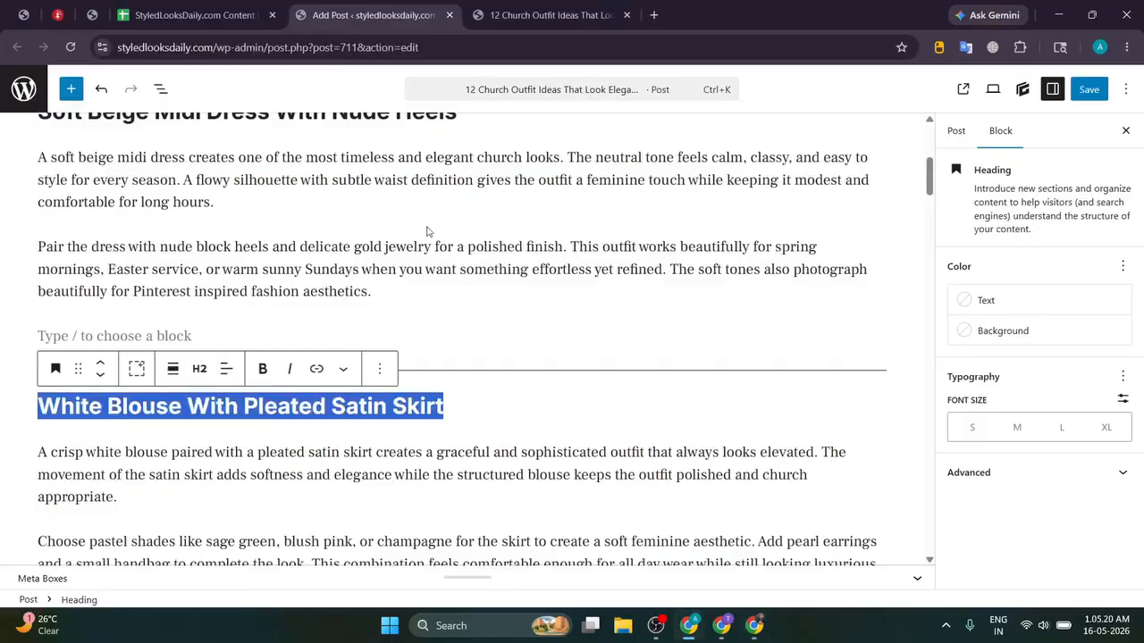
Step: Insert the downloaded Soft Beige Midi Dress photo below the Soft Beige heading
scroll(428, 231, "up", 1)
left_click(479, 204)
key("Return")
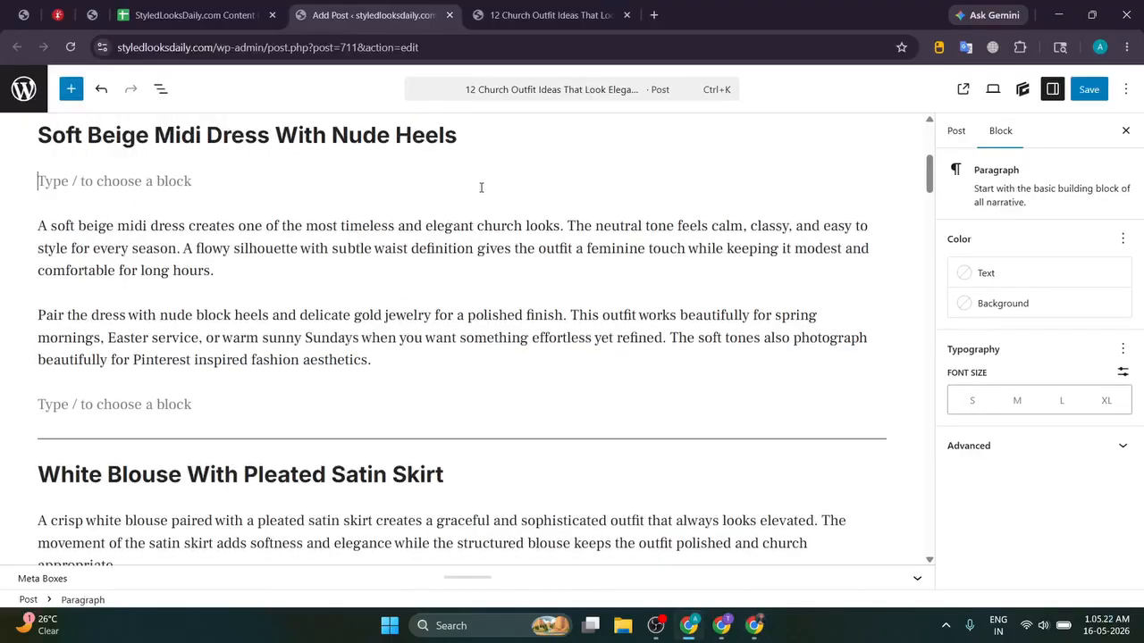
left_click(753, 625)
left_click(1073, 46)
left_click_drag(903, 169, 304, 205)
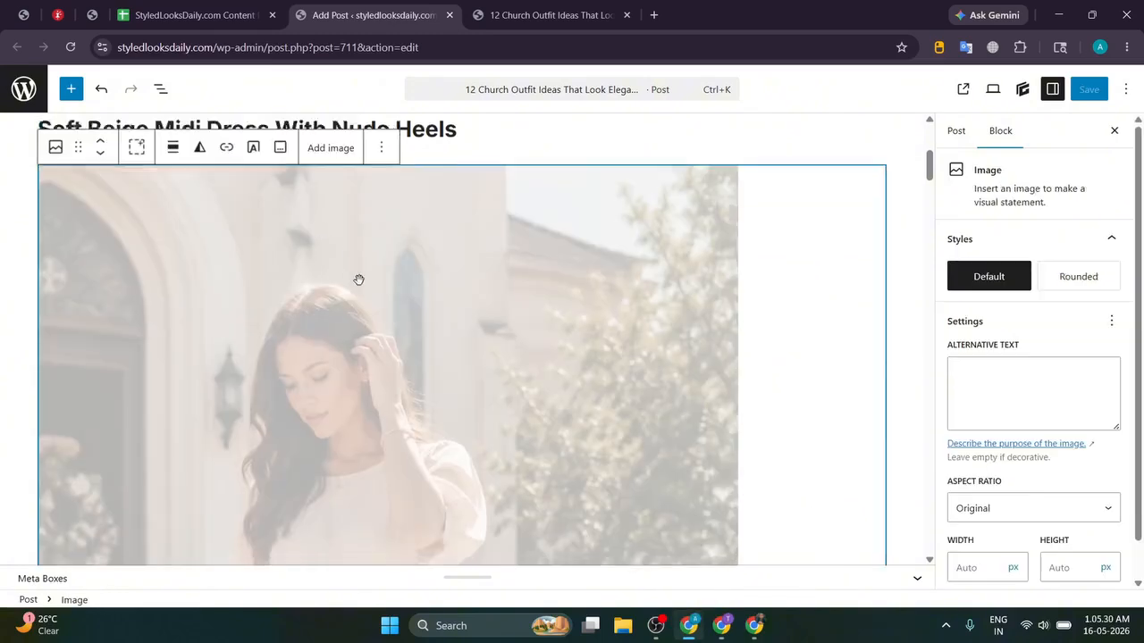
Step: Insert the downloaded blue wrap dress photo below the White Blouse With Pleated Satin Skirt heading
scroll(359, 279, "down", 8)
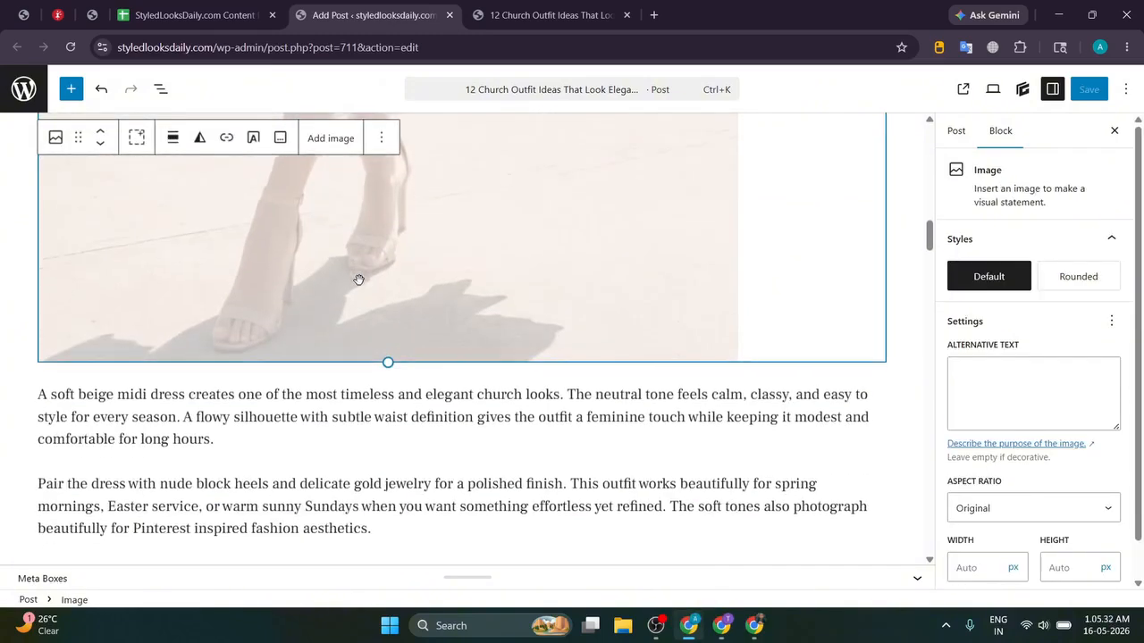
left_click(467, 290)
key("Return")
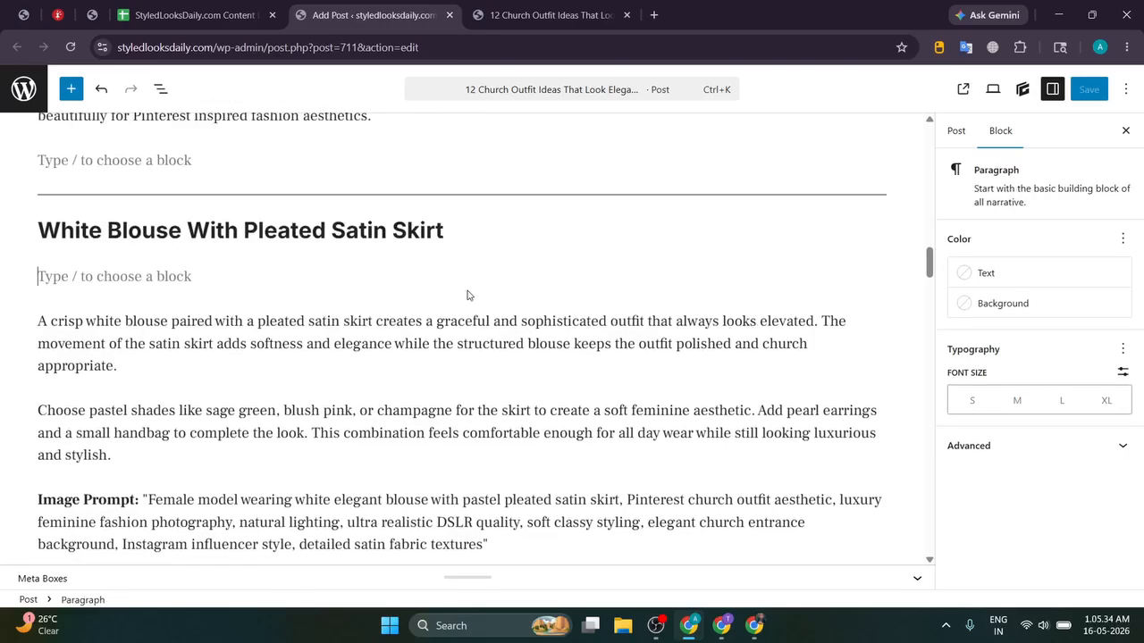
left_click(753, 626)
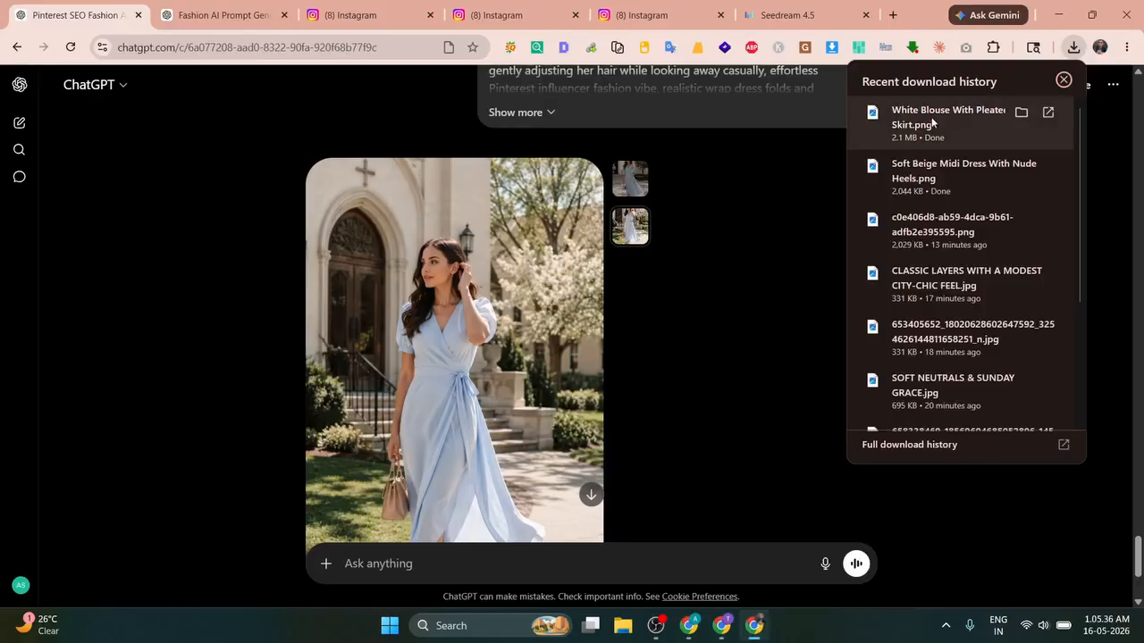
left_click_drag(930, 117, 297, 301)
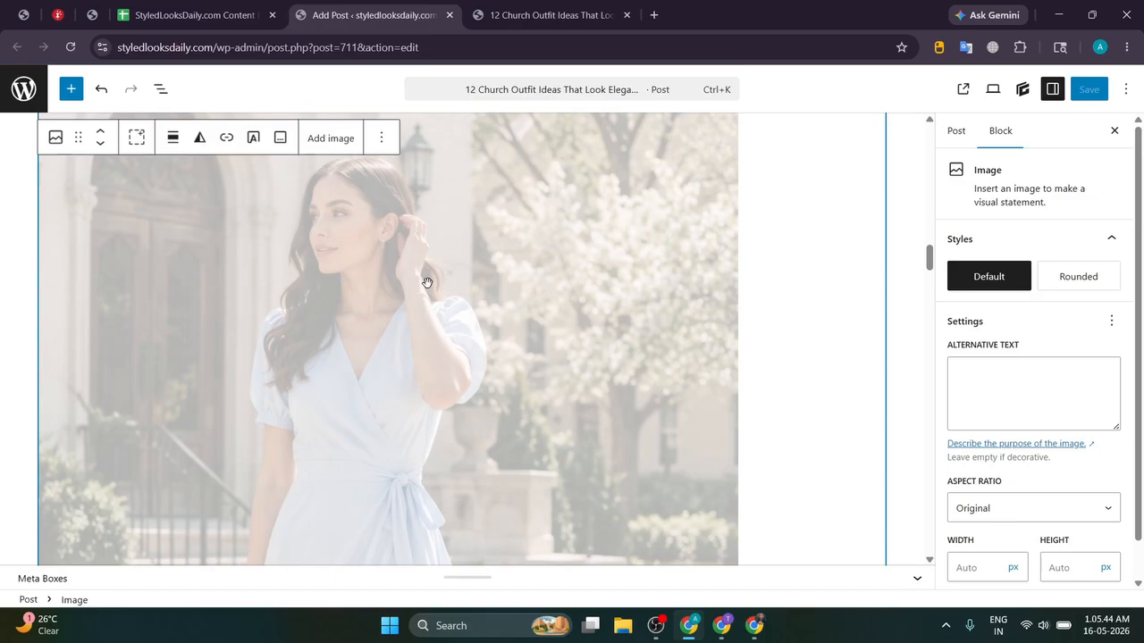
Step: Delete that section's Image Prompt paragraph
scroll(427, 283, "down", 10)
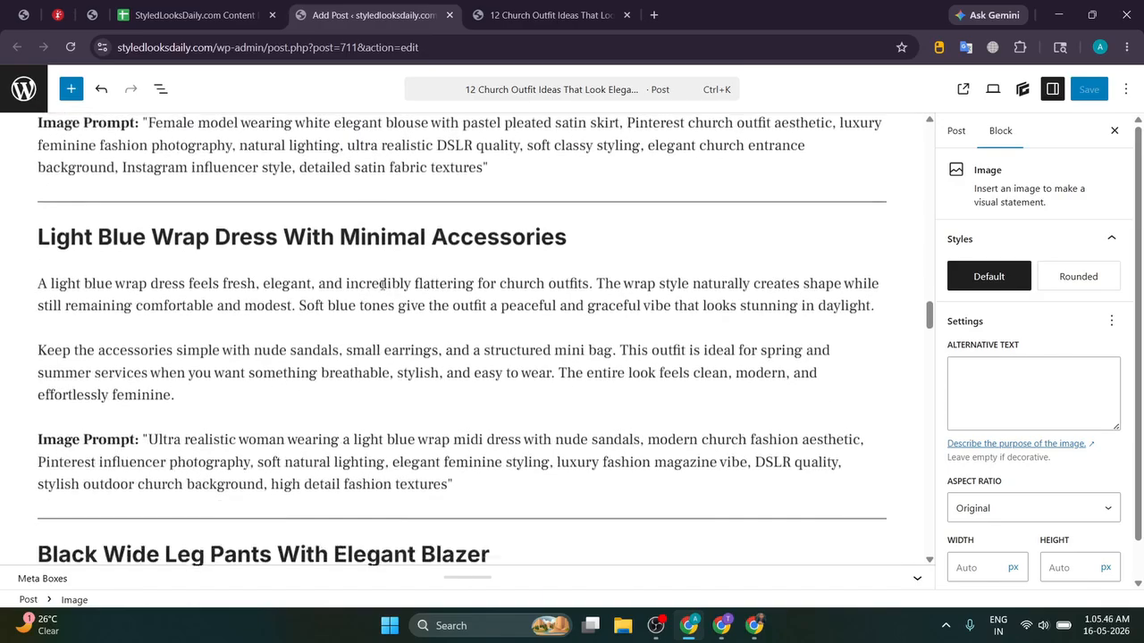
scroll(382, 284, "up", 8)
scroll(403, 280, "down", 5)
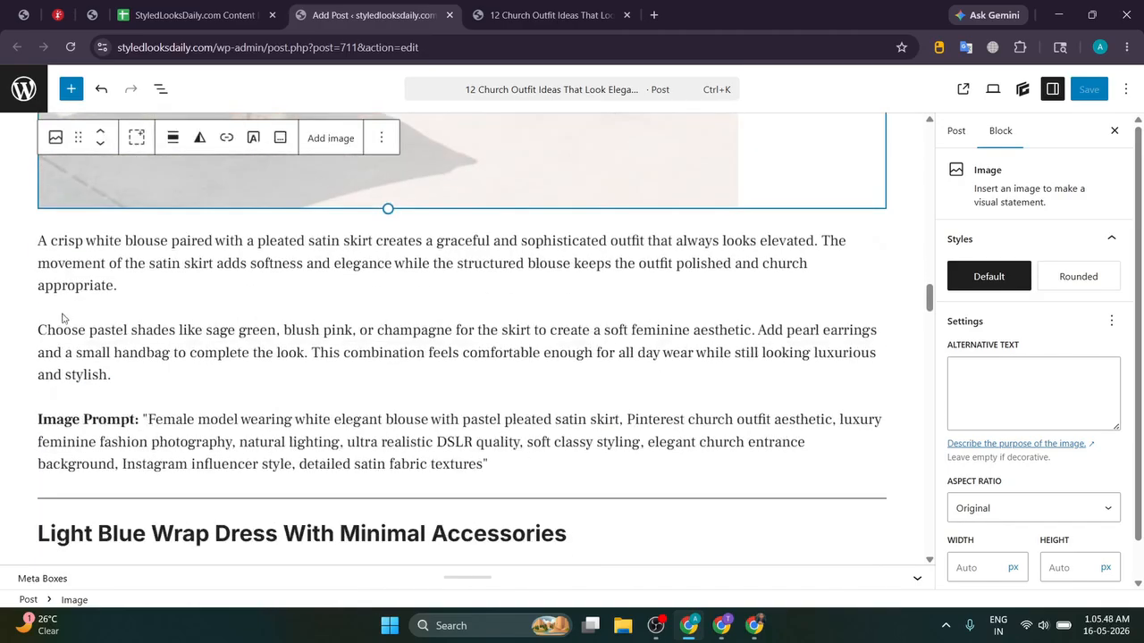
triple_click(45, 419)
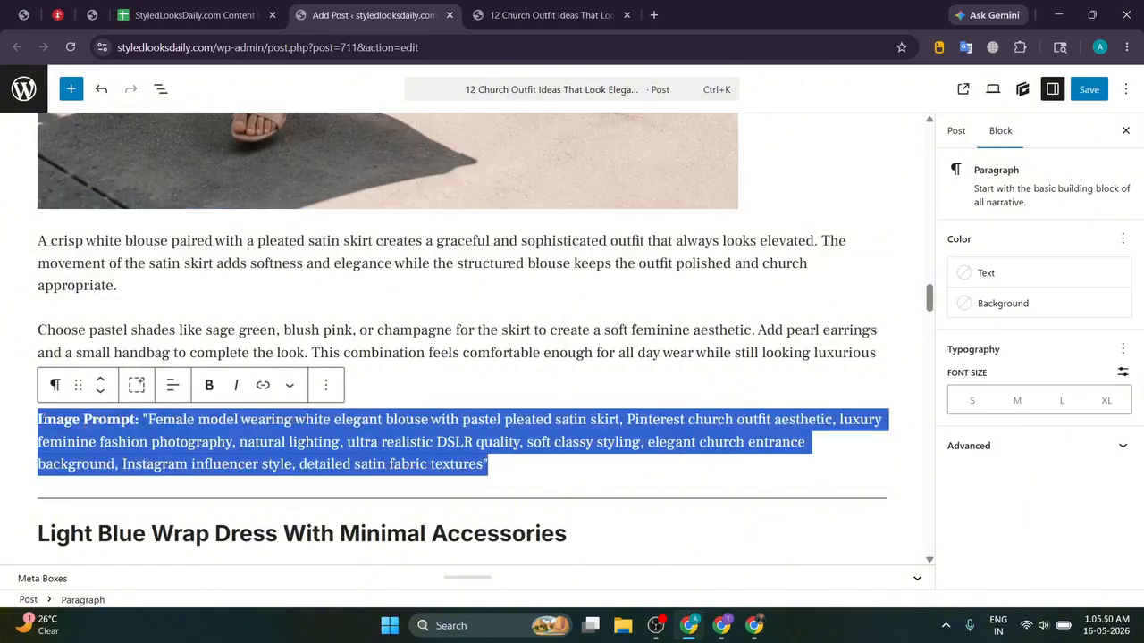
key("BackSpace")
key("BackSpace")
scroll(294, 314, "down", 7)
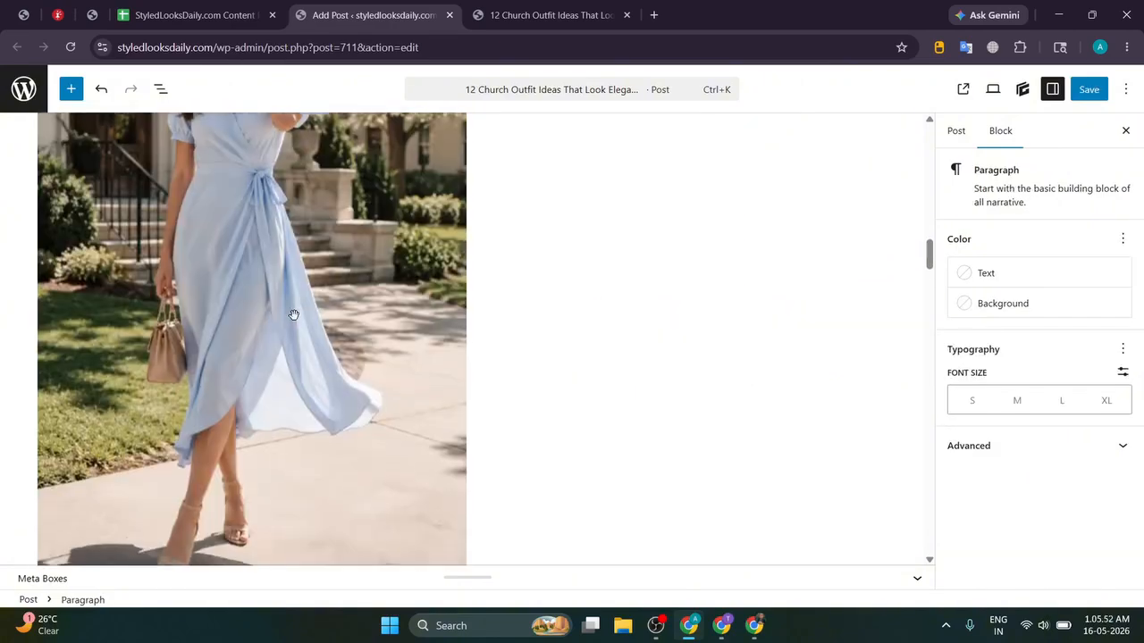
scroll(294, 313, "down", 3)
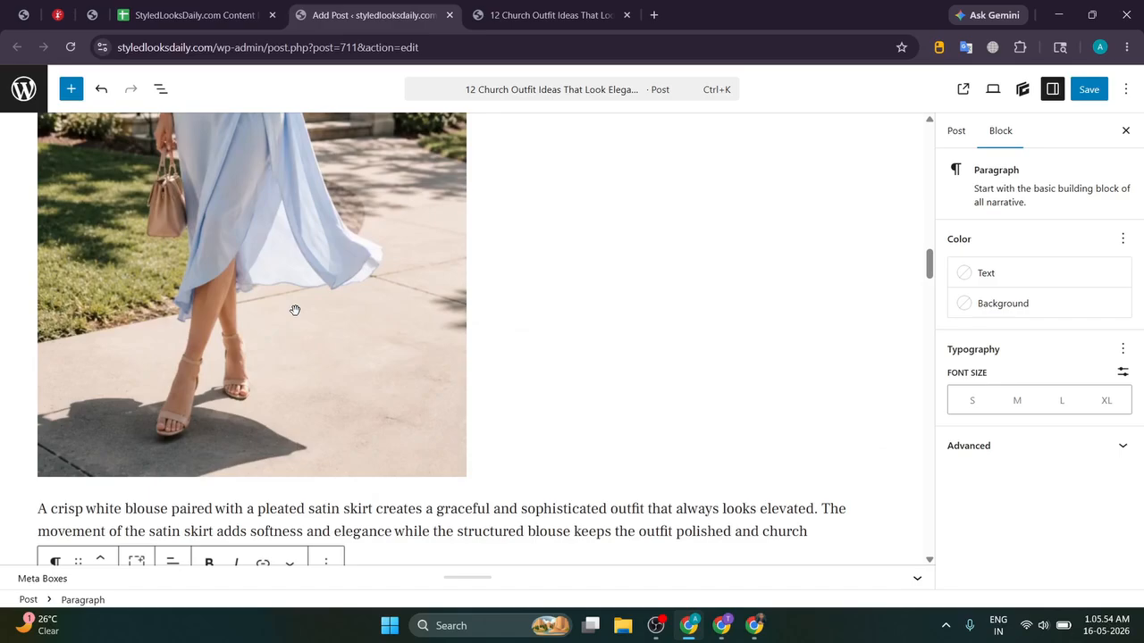
scroll(294, 312, "up", 17)
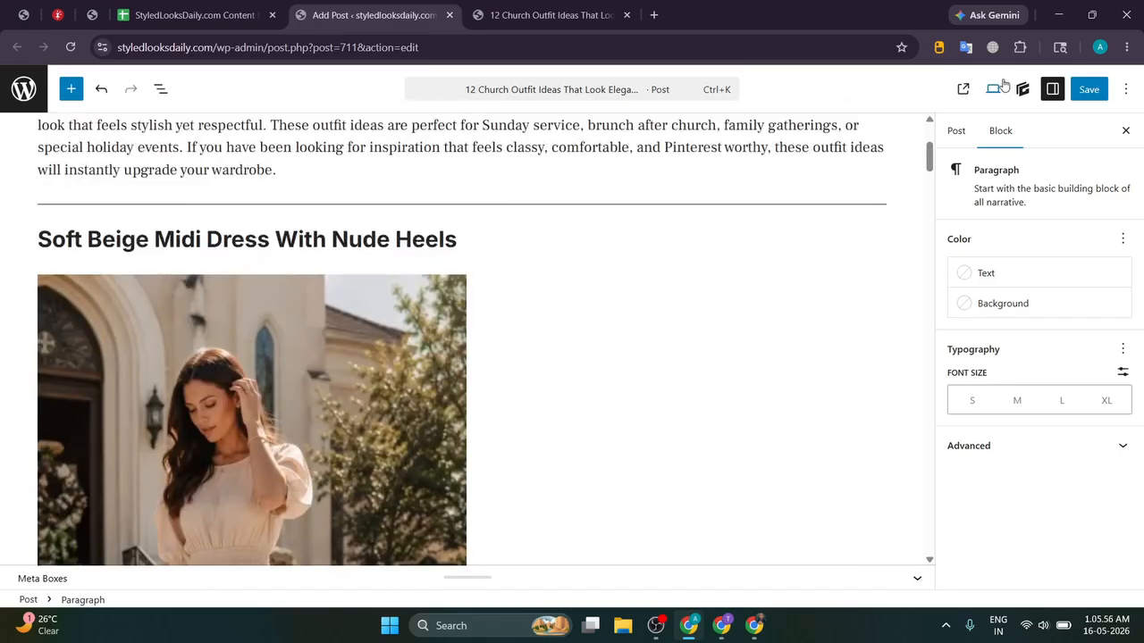
Step: Save the post and scroll through the already-open live article tab
left_click(1088, 88)
scroll(594, 174, "up", 3)
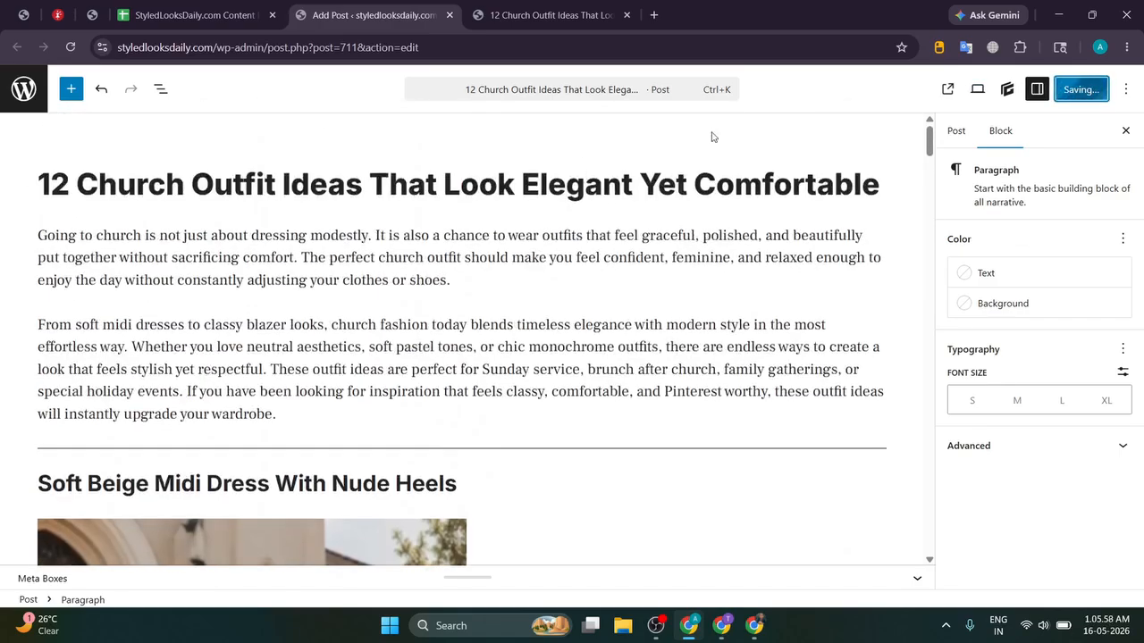
left_click(572, 9)
scroll(383, 185, "up", 5)
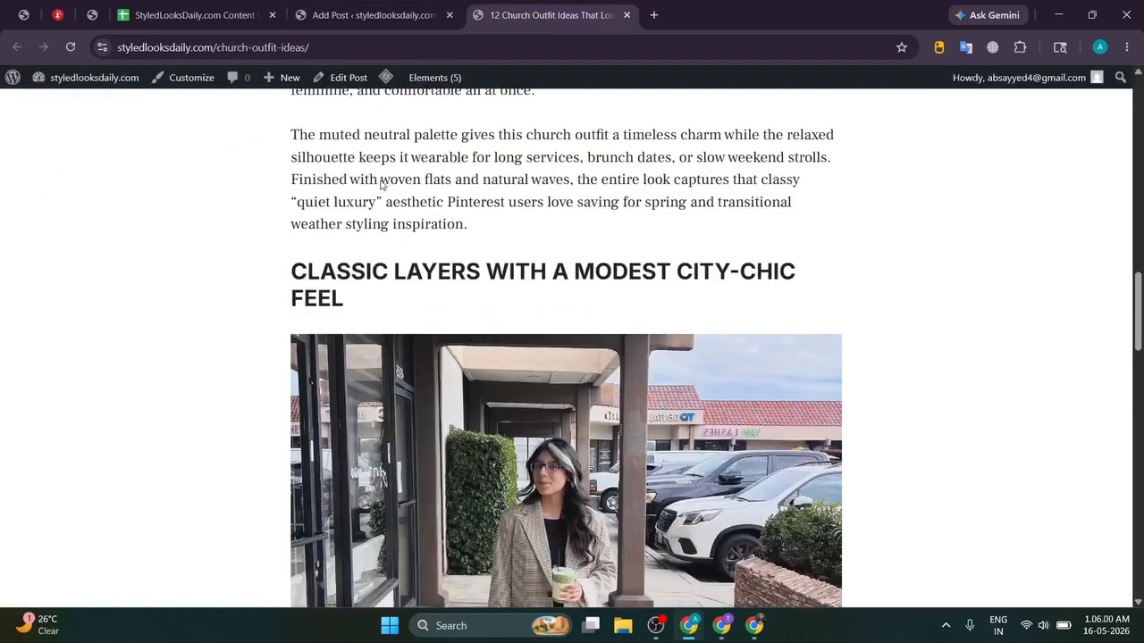
scroll(382, 184, "down", 3)
scroll(255, 184, "up", 10)
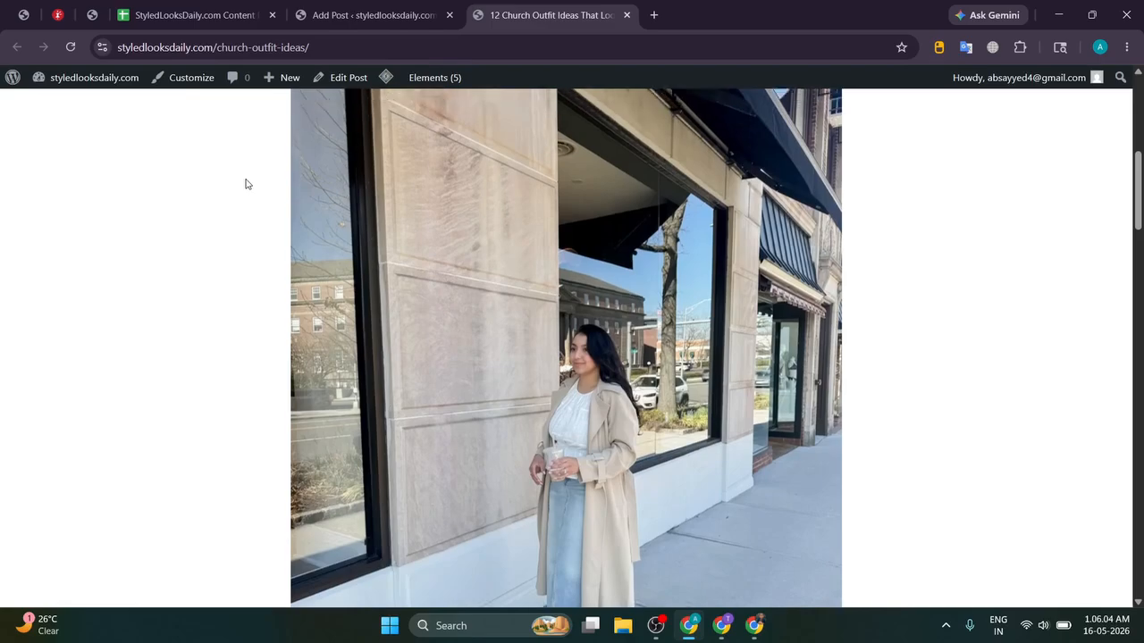
scroll(246, 184, "up", 2)
scroll(246, 184, "down", 2)
scroll(246, 184, "down", 3)
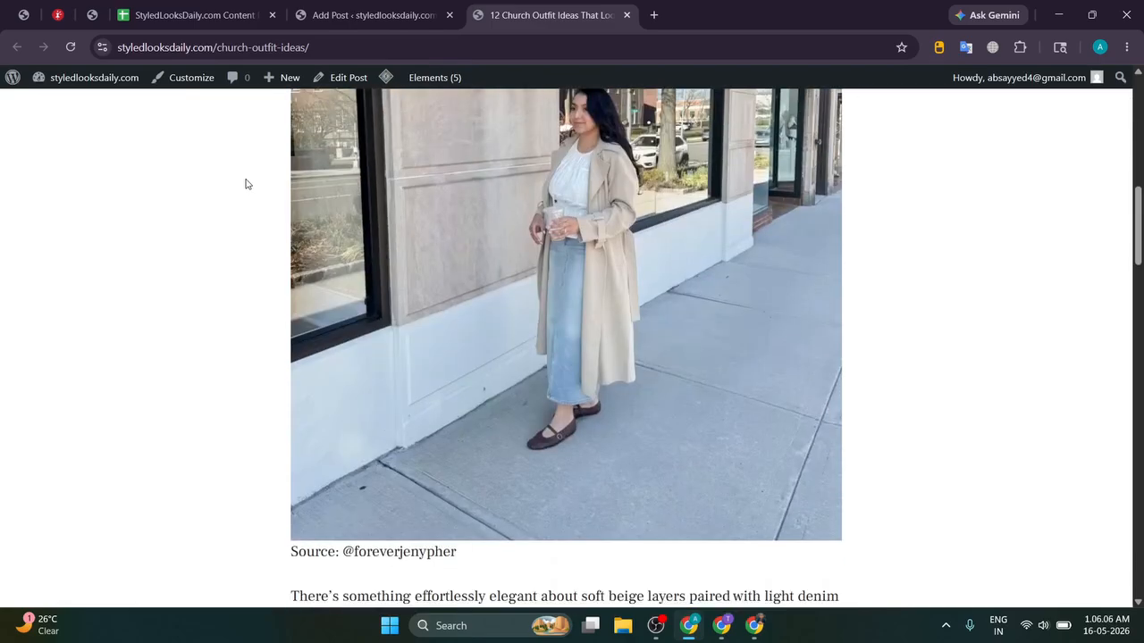
Step: Open the published post in a new tab and review its outfit photos and Source credits
left_click(374, 15)
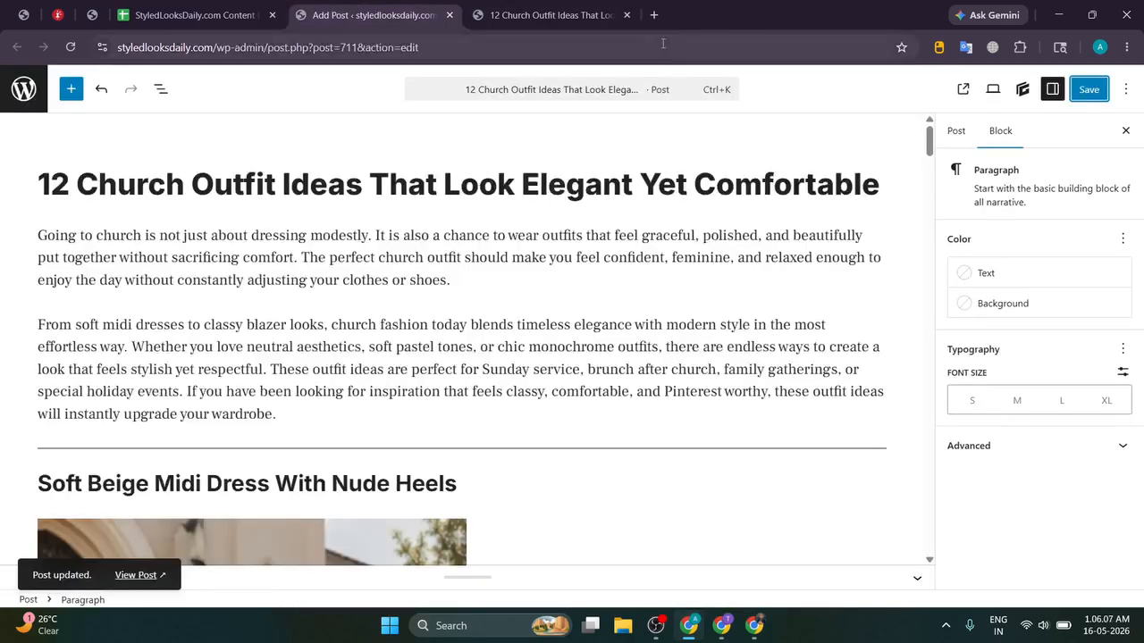
left_click(962, 89)
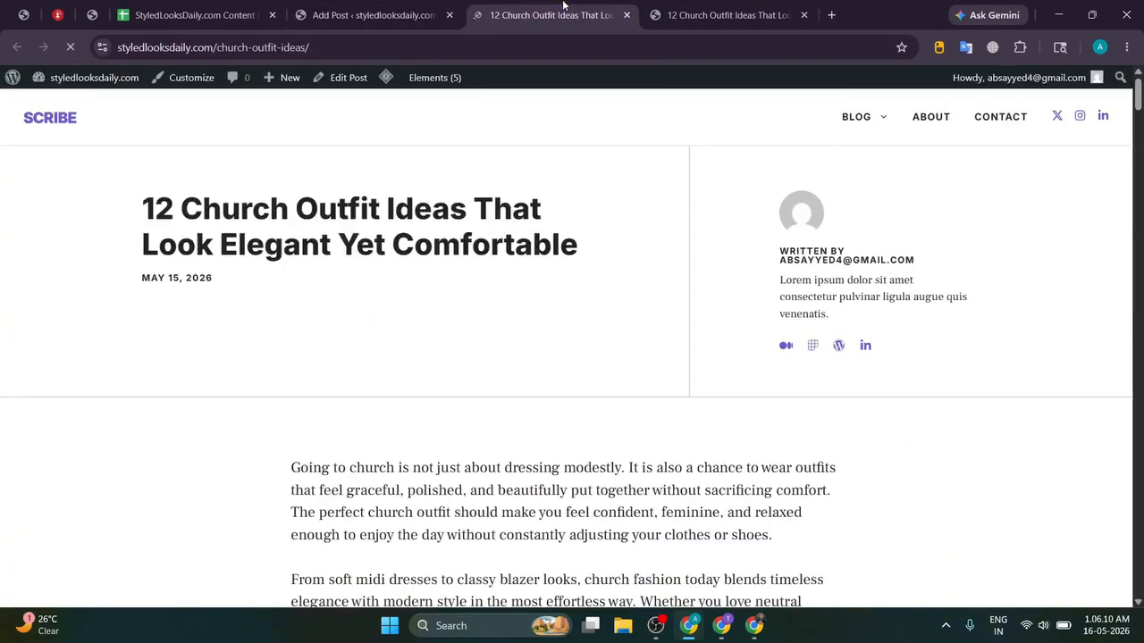
scroll(247, 235, "down", 3)
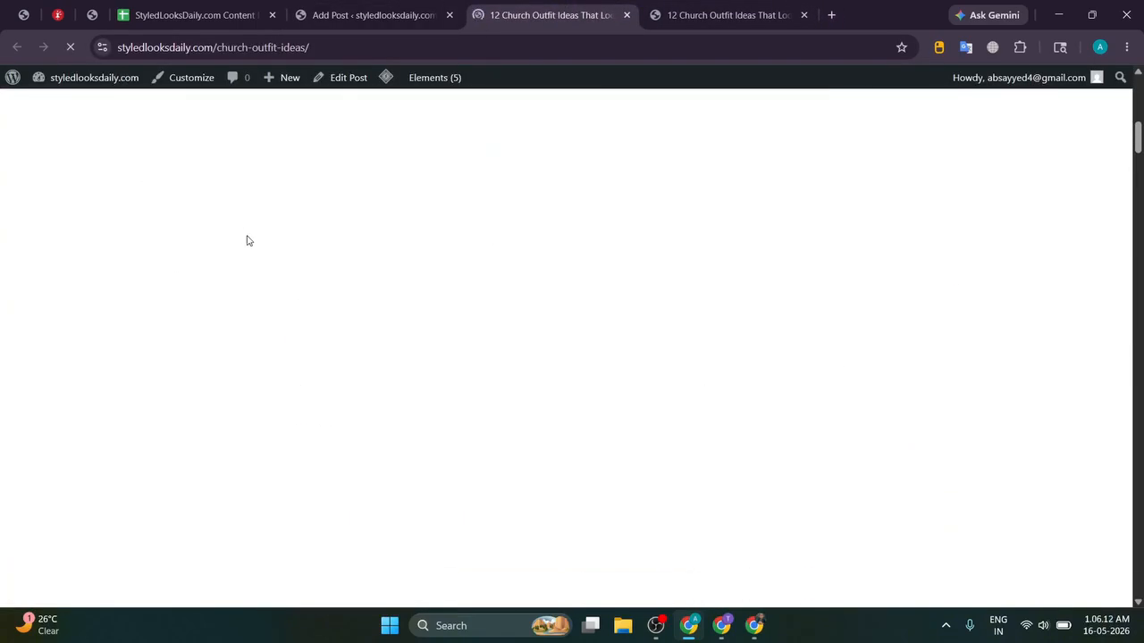
scroll(247, 240, "down", 5)
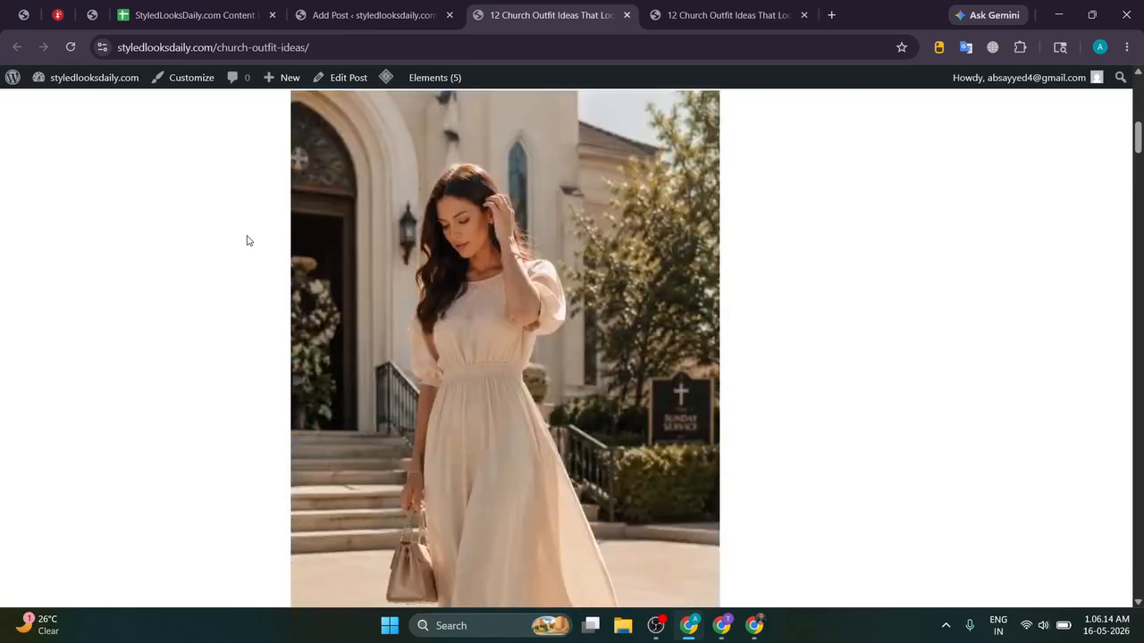
scroll(248, 240, "down", 2)
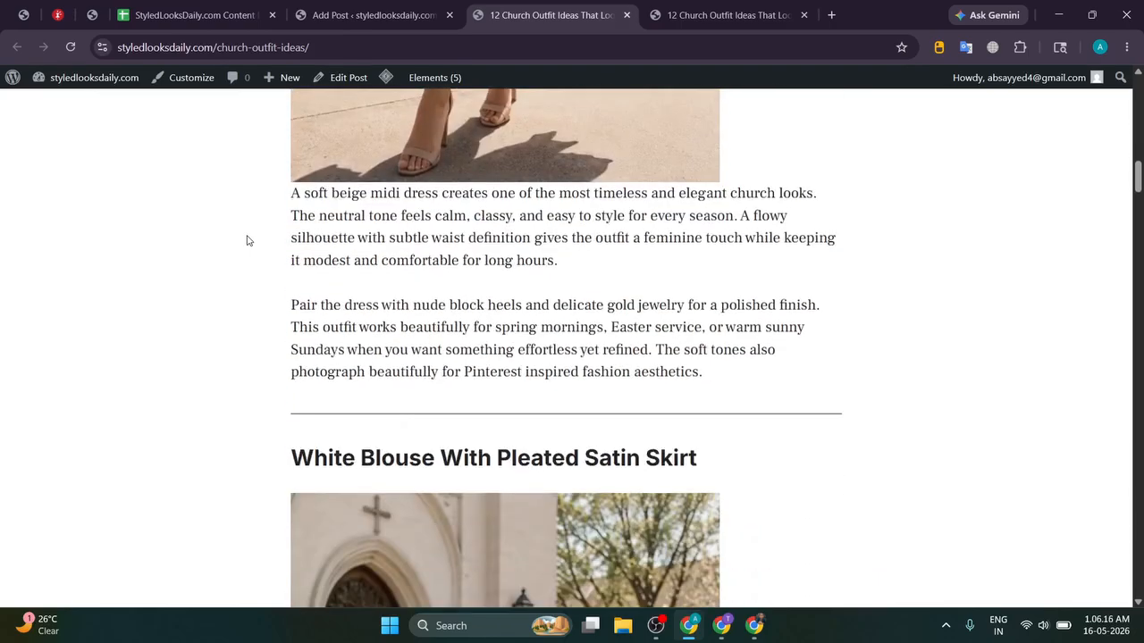
scroll(248, 240, "down", 6)
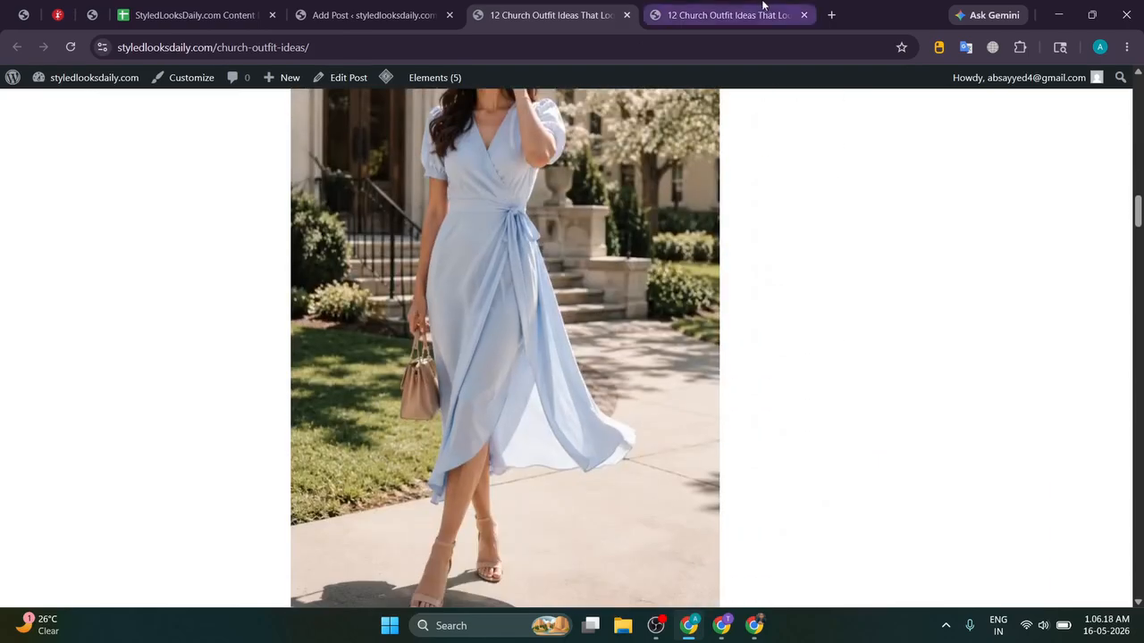
left_click(762, 4)
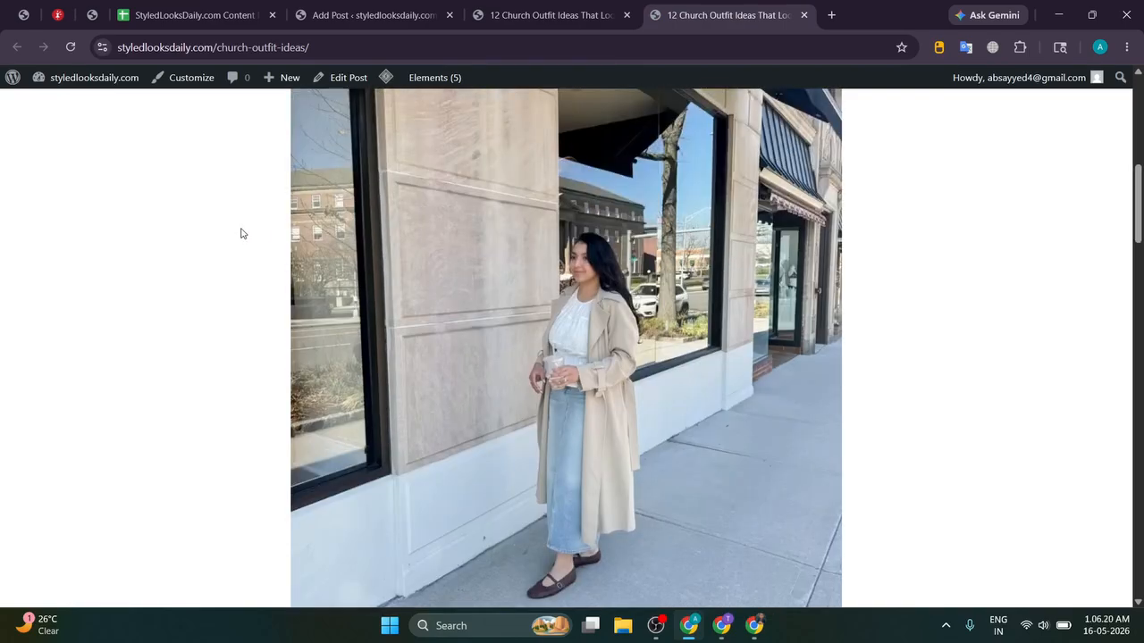
scroll(240, 233, "down", 10)
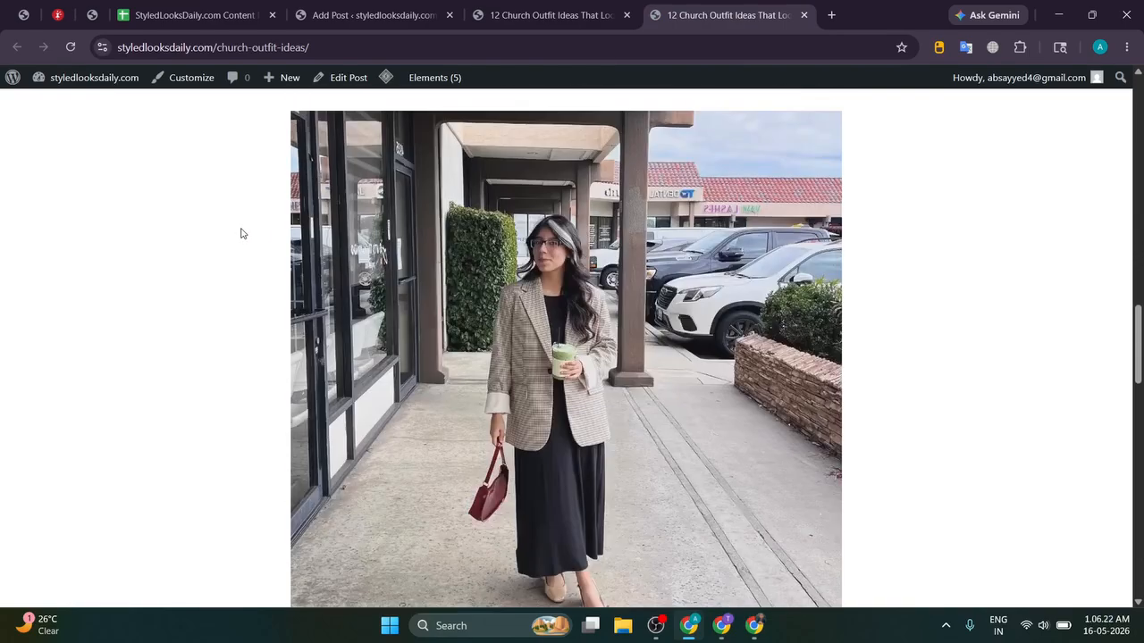
scroll(539, 298, "down", 2)
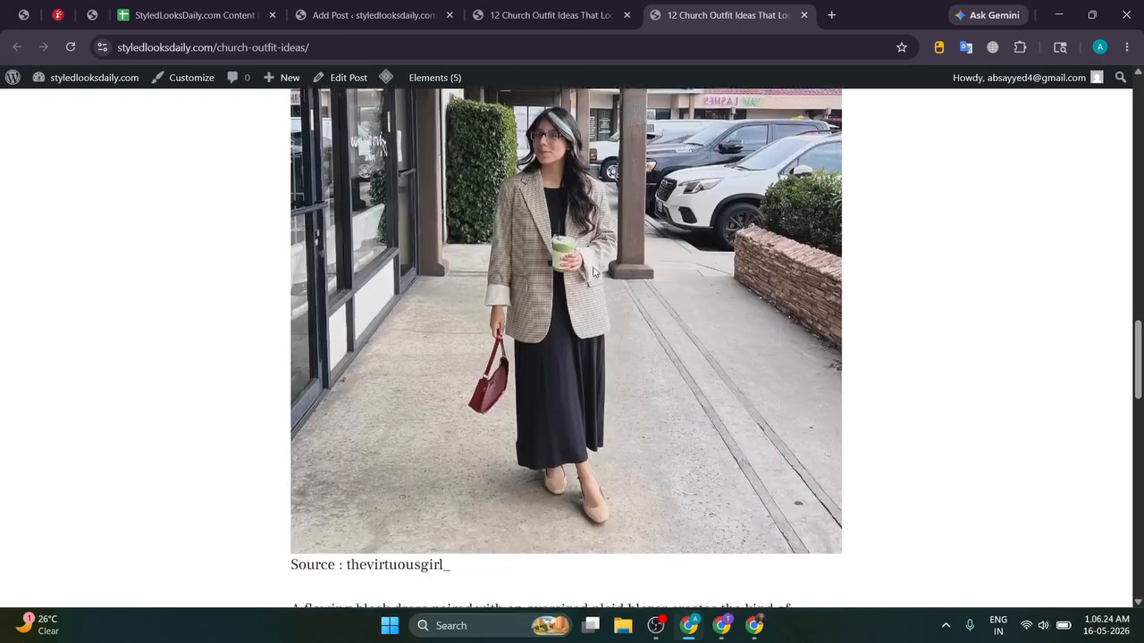
scroll(607, 282, "up", 2)
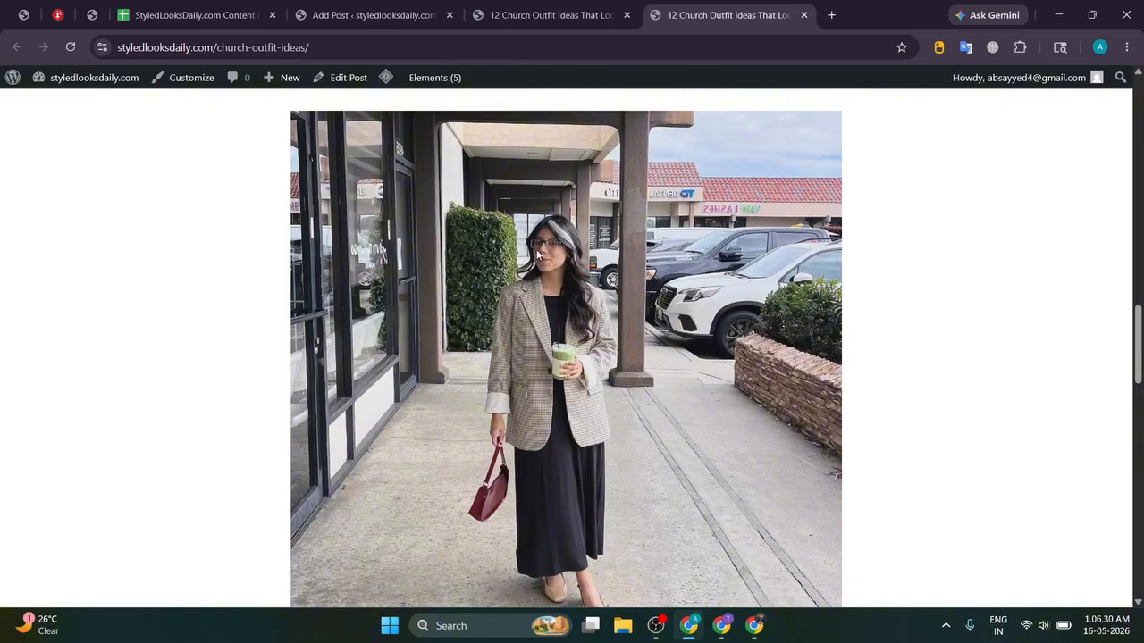
scroll(538, 257, "up", 10)
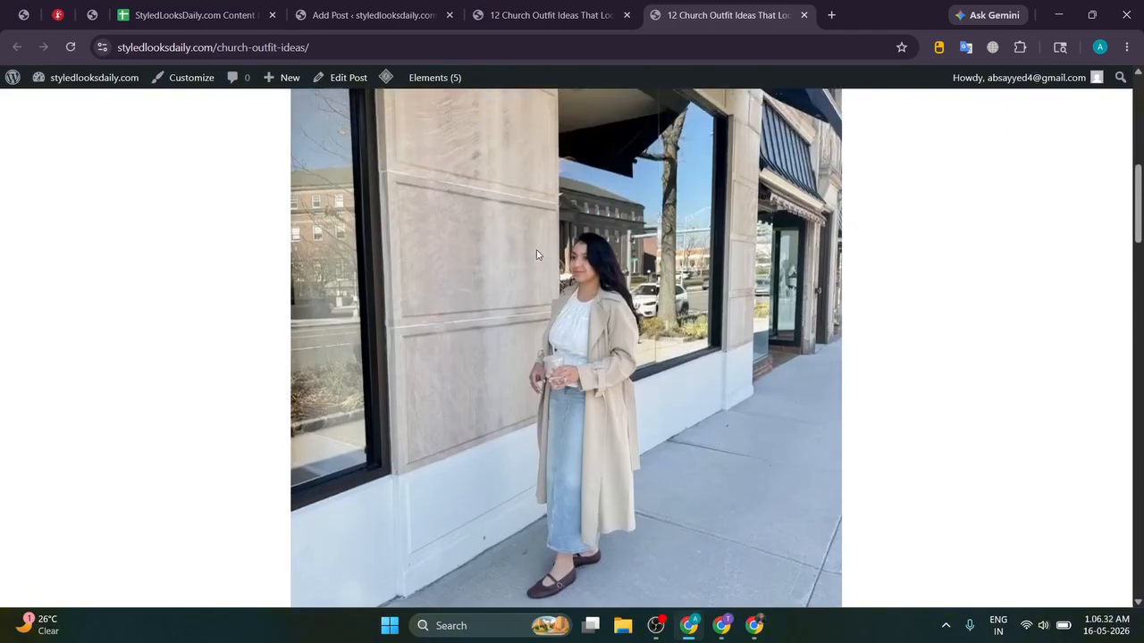
scroll(537, 254, "down", 3)
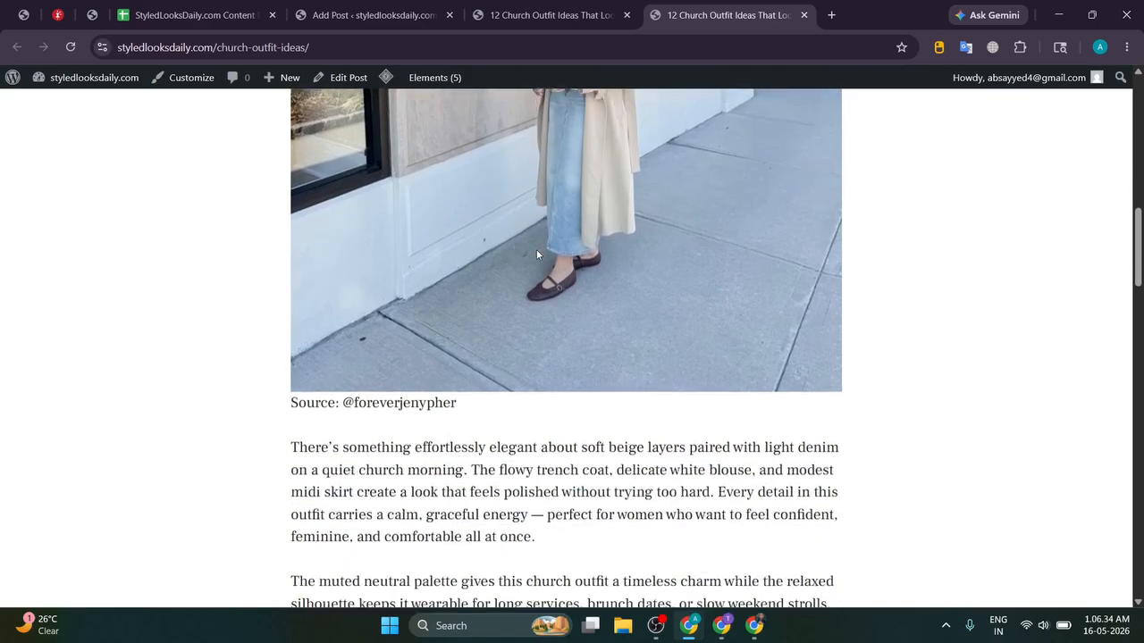
scroll(537, 255, "up", 4)
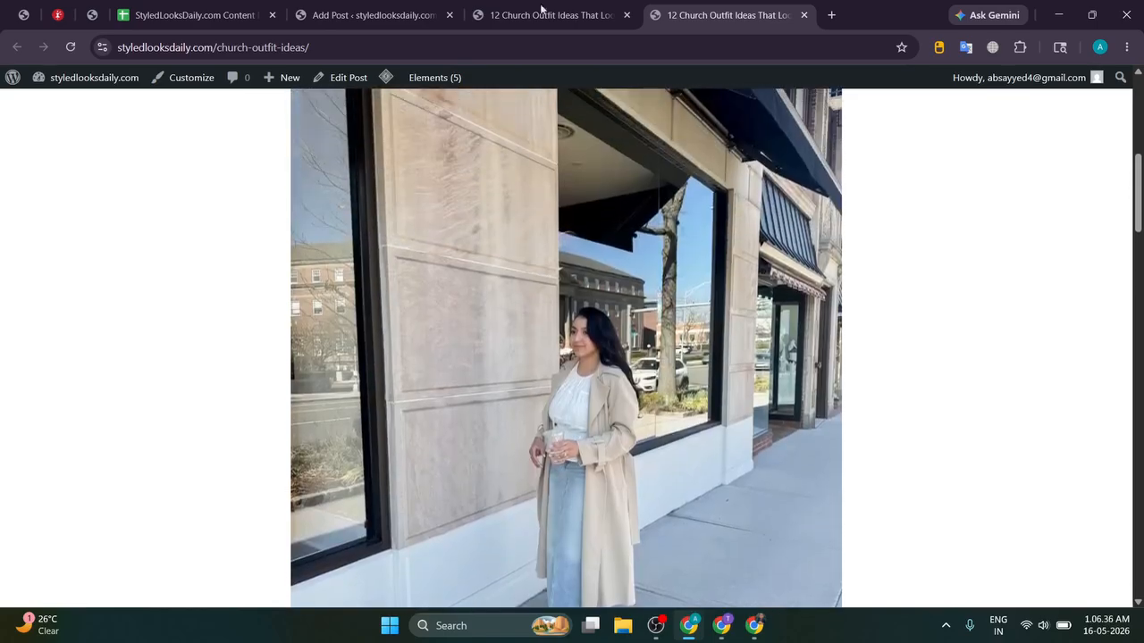
Step: Scroll through the church-outfit post in the editor
left_click(541, 11)
left_click(444, 14)
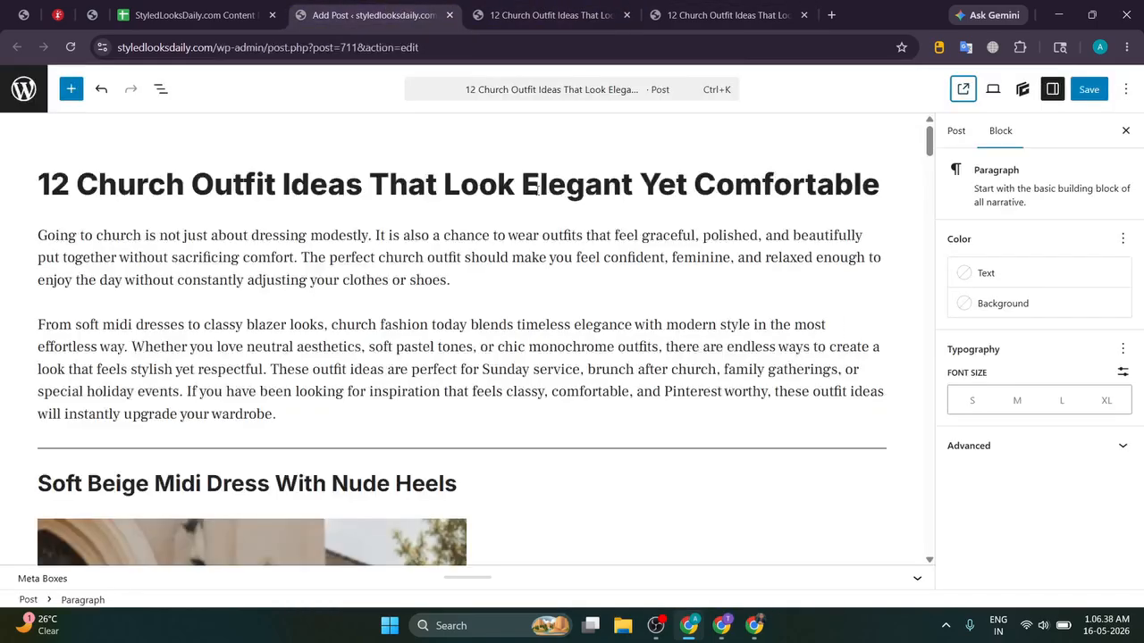
scroll(512, 224, "down", 15)
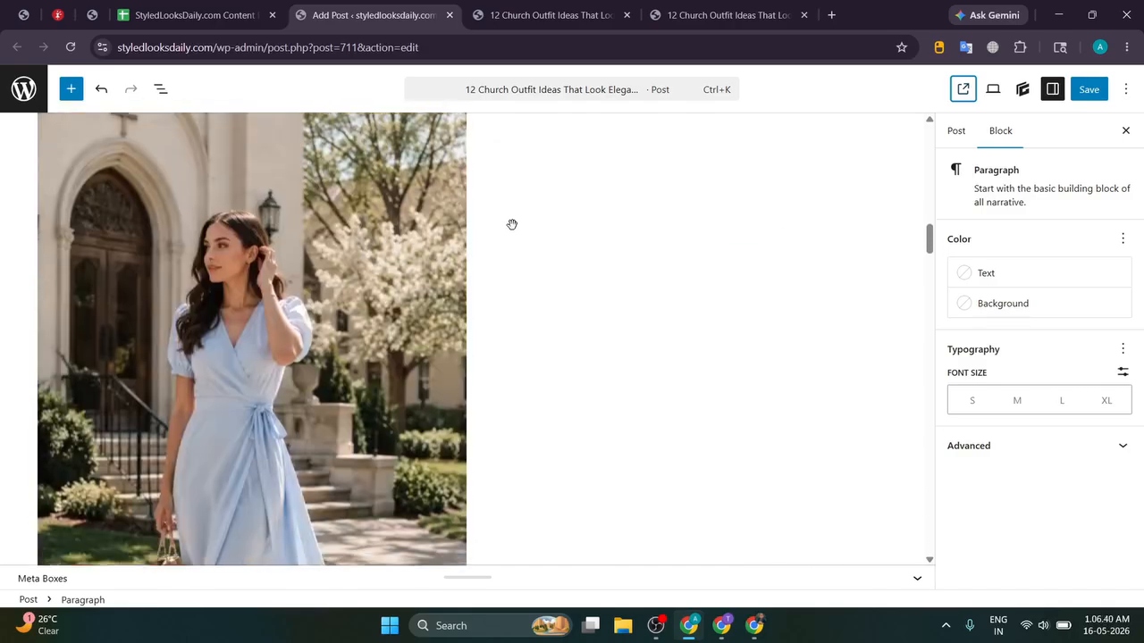
scroll(512, 225, "down", 6)
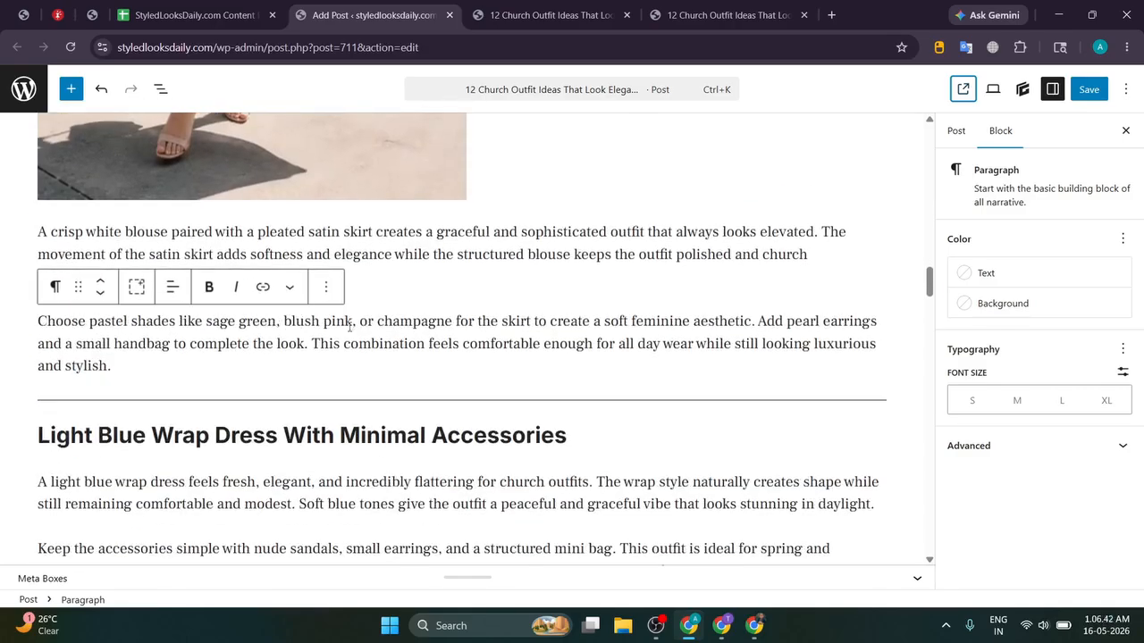
scroll(349, 328, "down", 12)
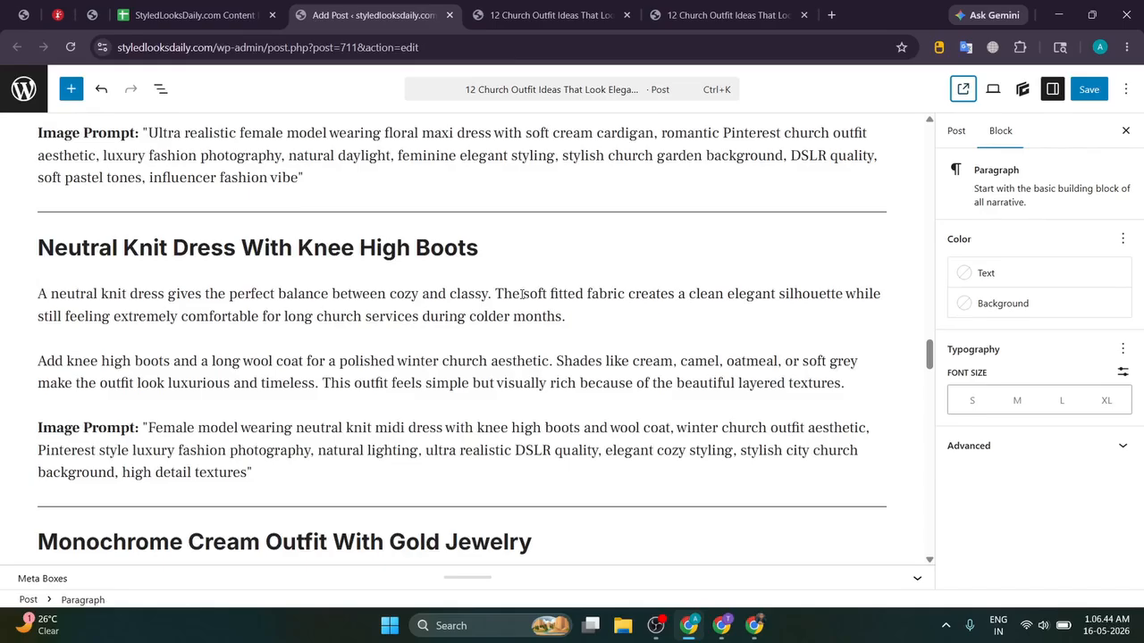
scroll(522, 293, "up", 20)
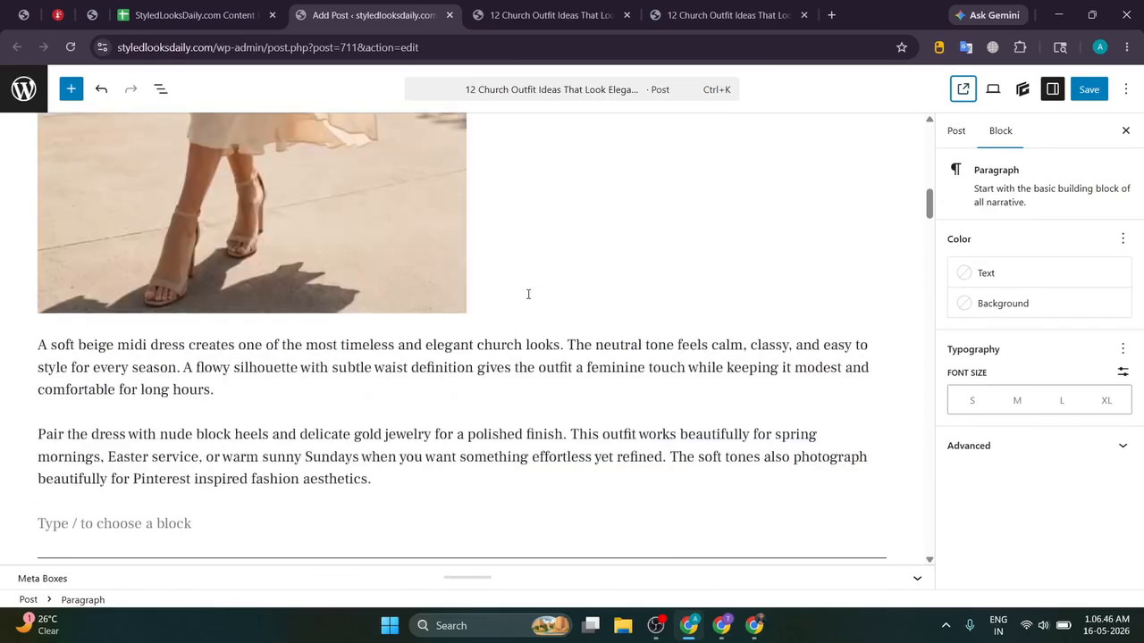
Step: Review both live copies of the church-outfit post
left_click(511, 7)
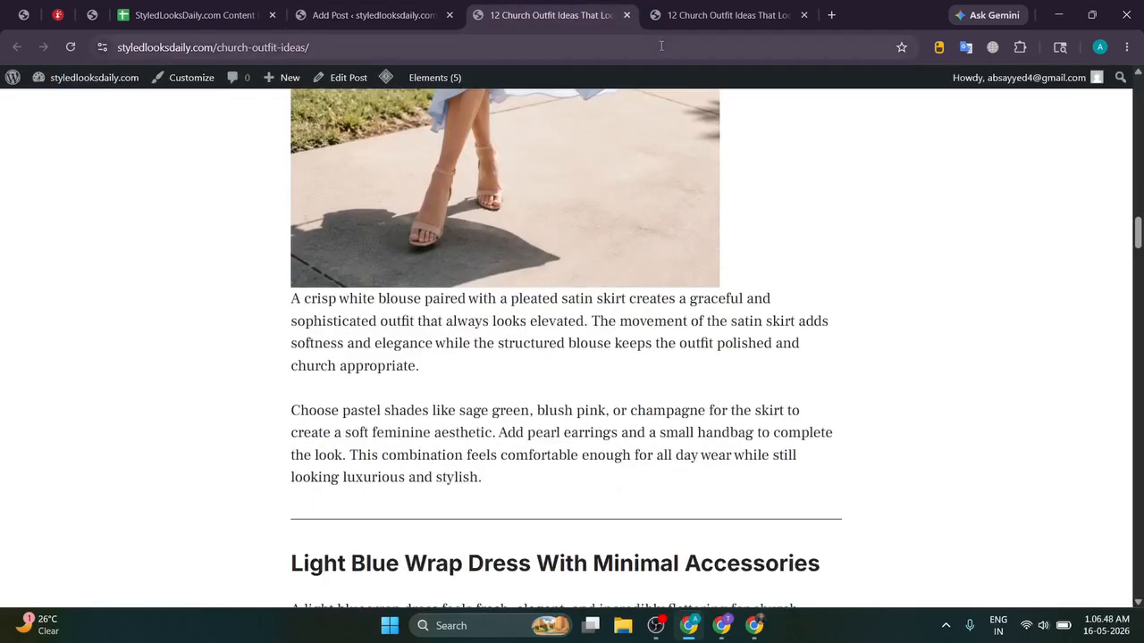
left_click(684, 18)
scroll(485, 234, "down", 10)
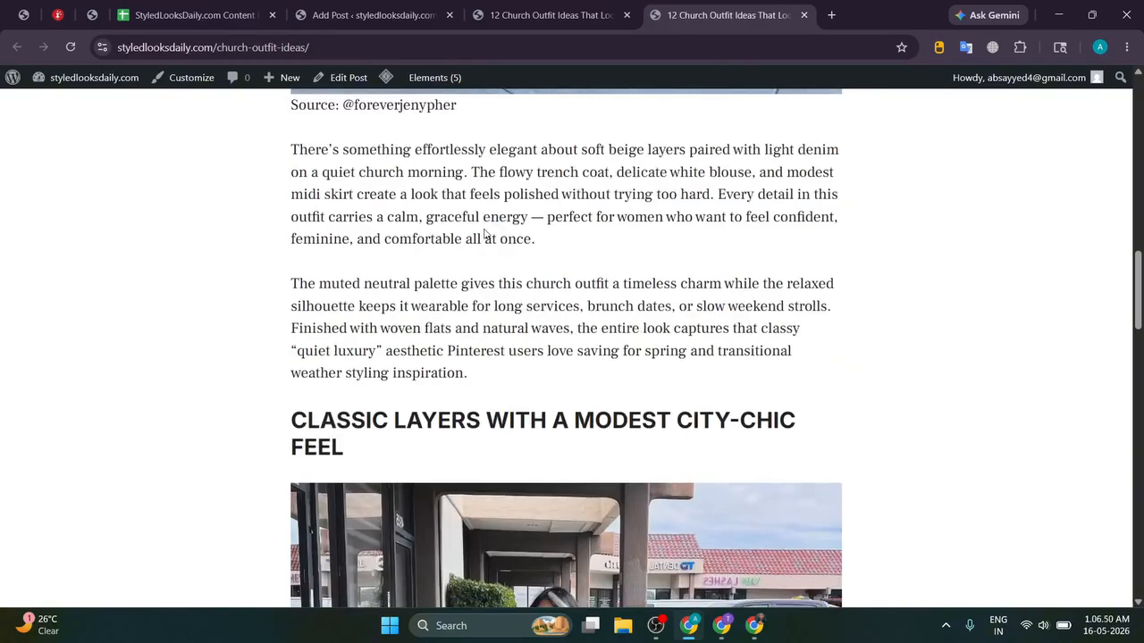
scroll(486, 234, "down", 4)
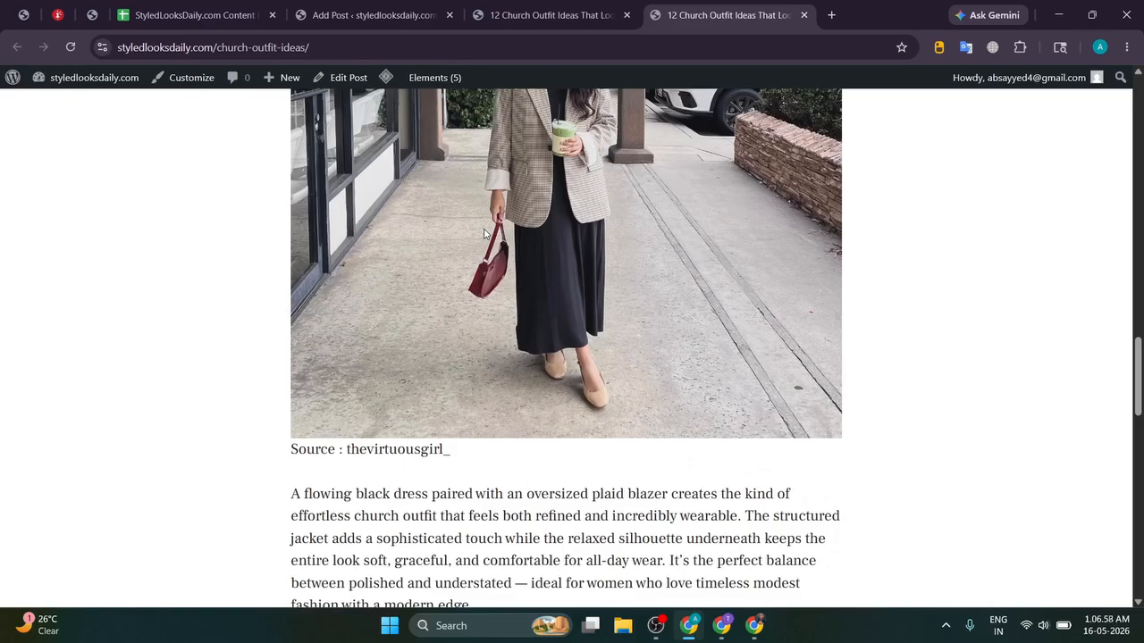
scroll(483, 235, "up", 10)
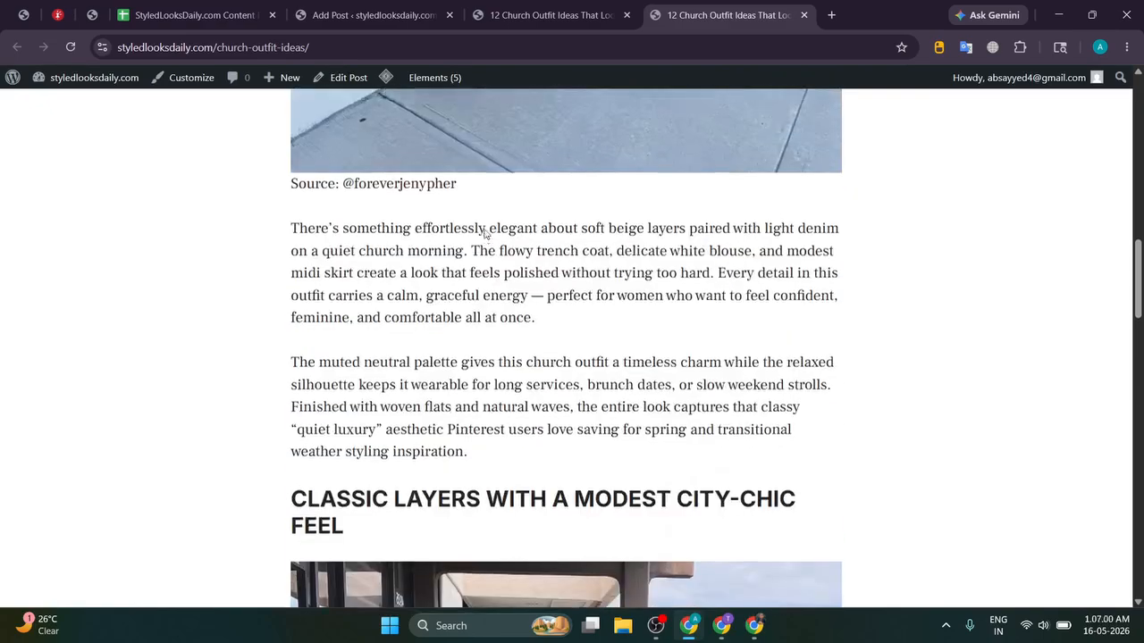
scroll(483, 234, "up", 8)
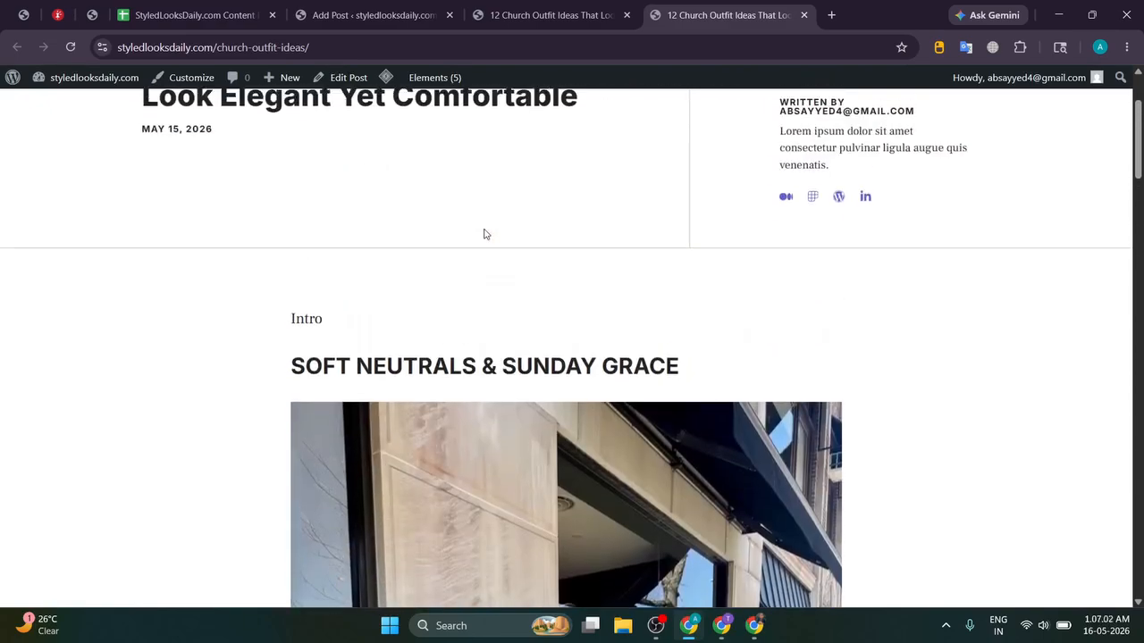
scroll(484, 229, "down", 5)
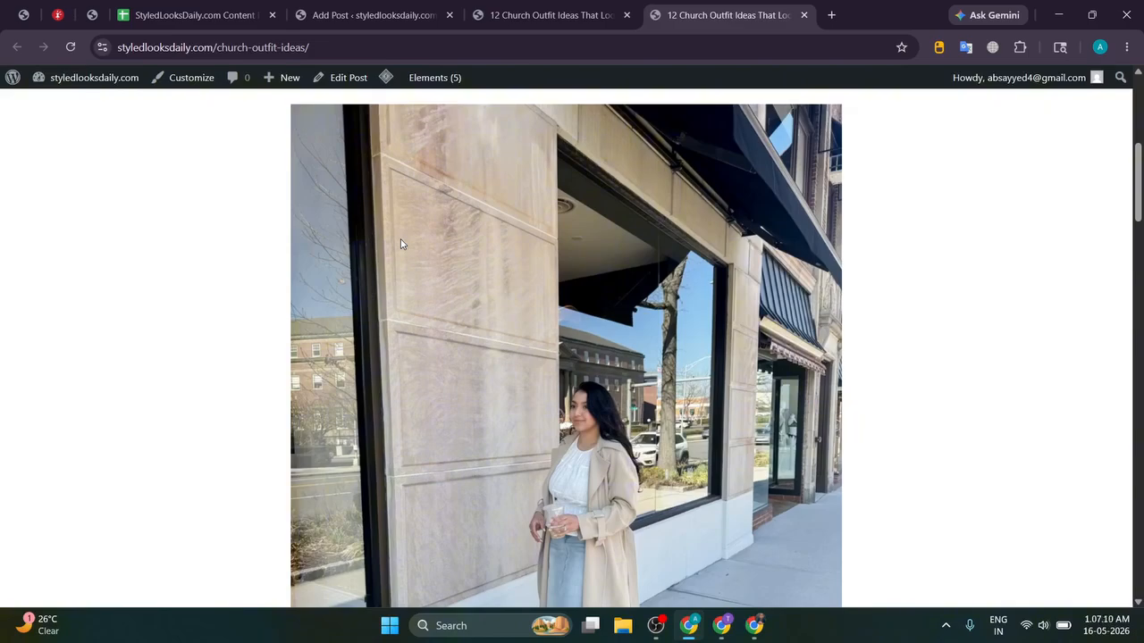
Step: Save the post's latest edits so it reports 'Post updated', then scroll to the FAQs
left_click(374, 16)
scroll(820, 164, "down", 3)
left_click(1089, 90)
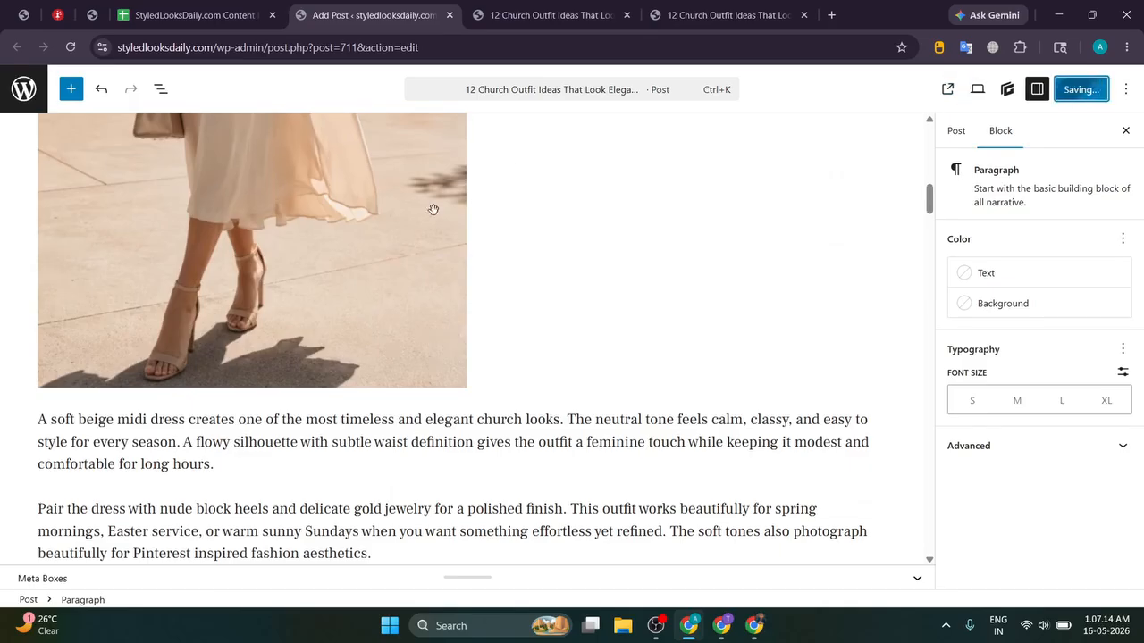
scroll(434, 212, "down", 20)
scroll(433, 212, "down", 20)
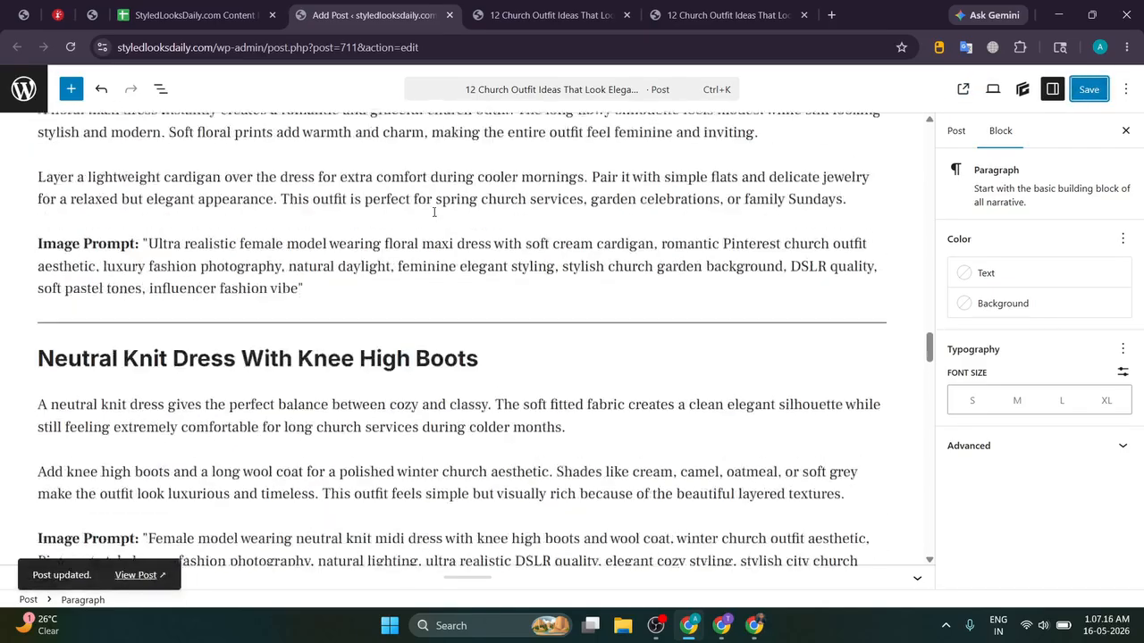
scroll(466, 222, "down", 5)
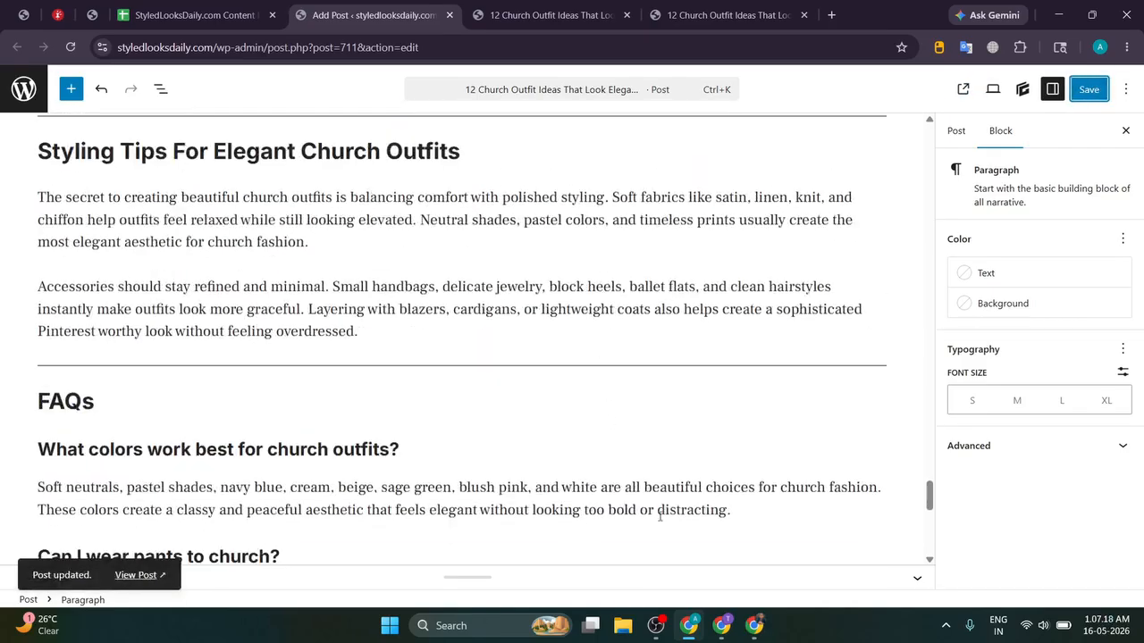
Step: Close ChatGPT's download list and select the suggested Pinterest pin title and description
left_click(742, 625)
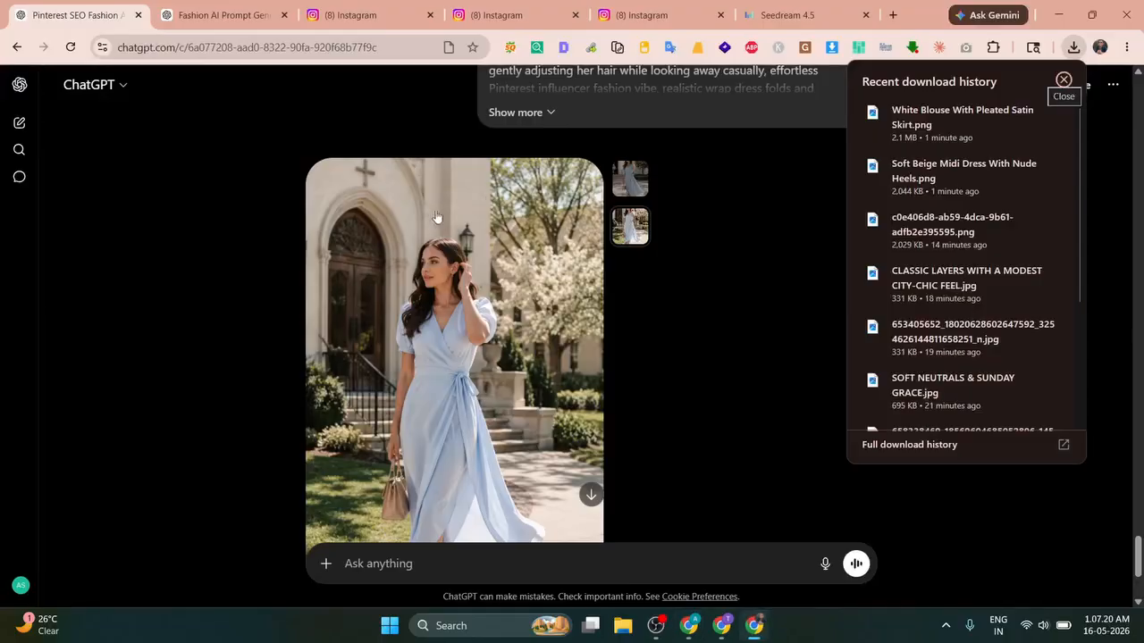
scroll(446, 171, "up", 15)
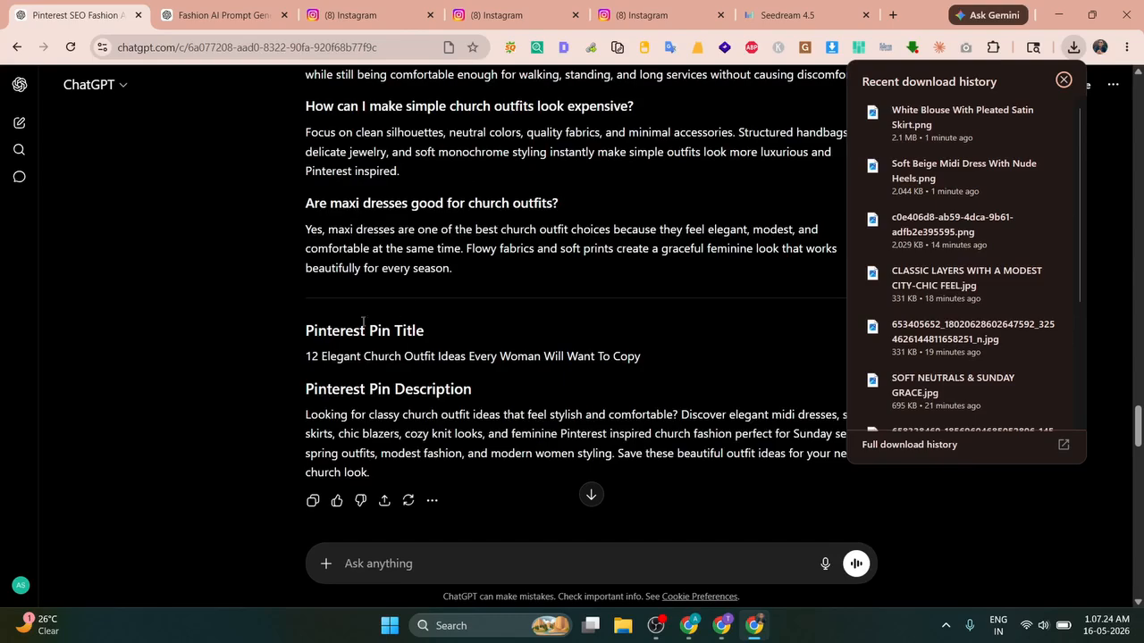
left_click(312, 350)
left_click_drag(305, 357, 706, 352)
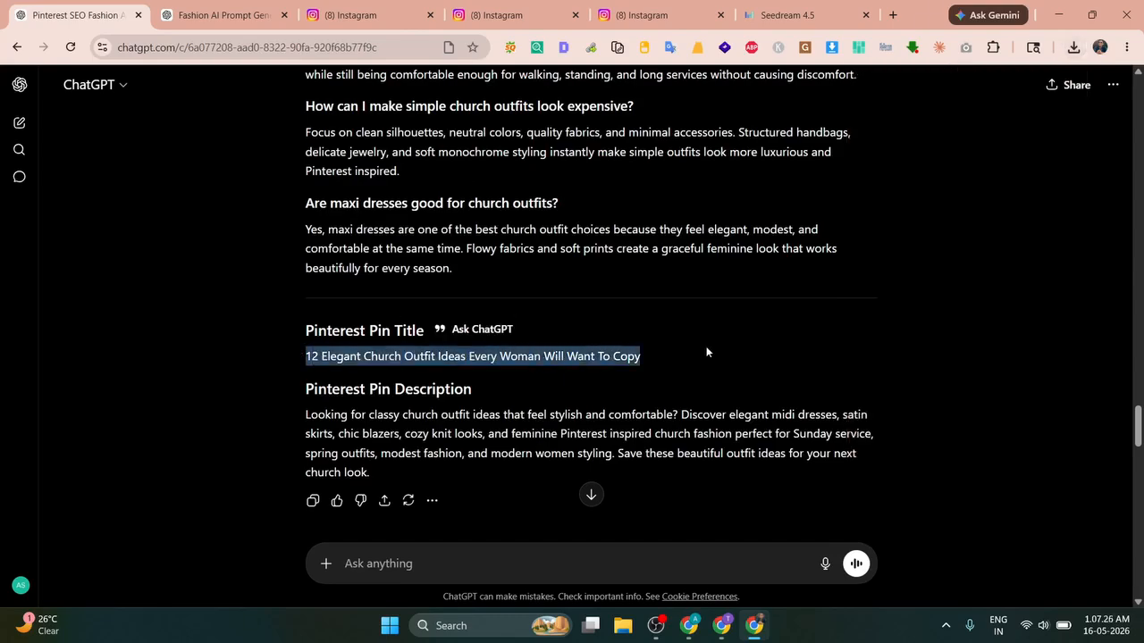
left_click(706, 352)
left_click_drag(255, 416, 508, 475)
triple_click(480, 426)
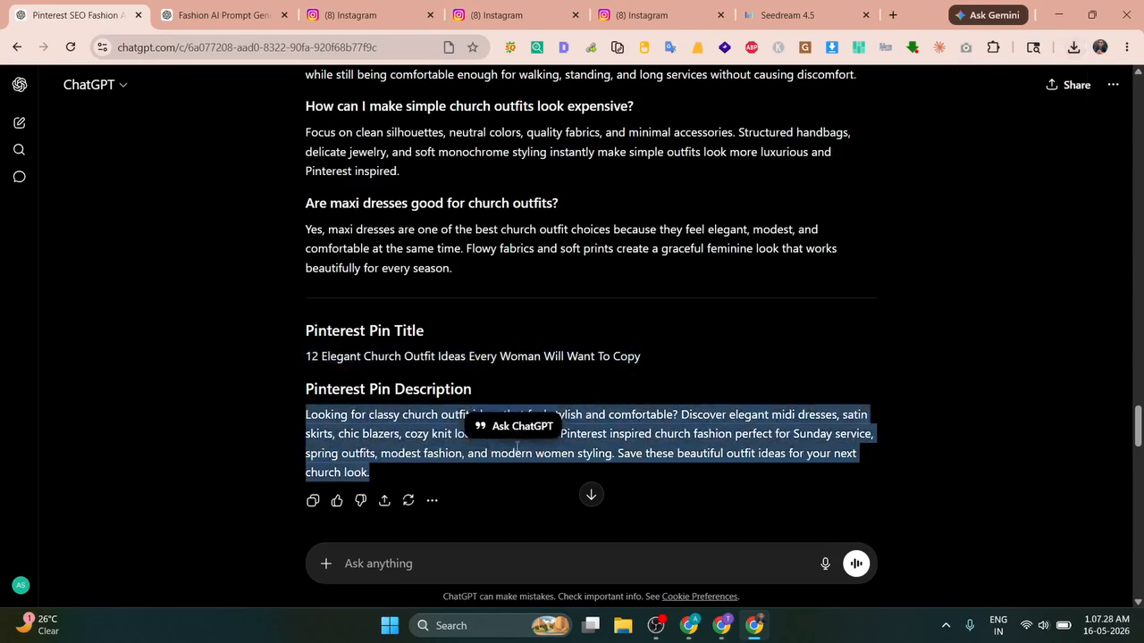
Step: Cycle through the taskbar windows to the OBS Studio recorder
left_click(724, 632)
left_click(690, 633)
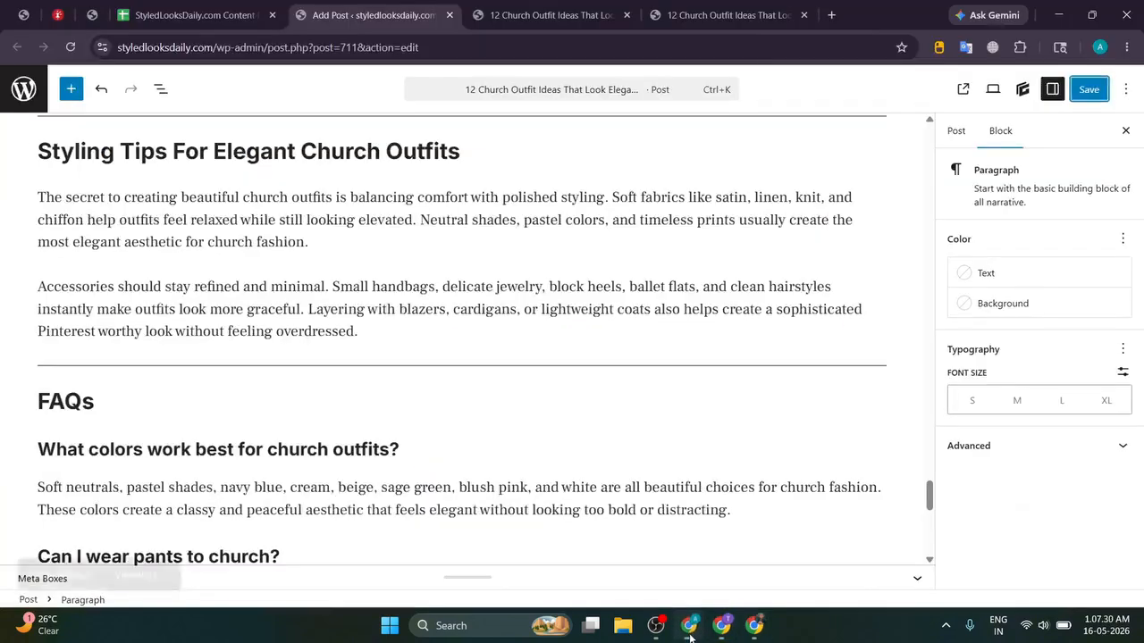
left_click(658, 637)
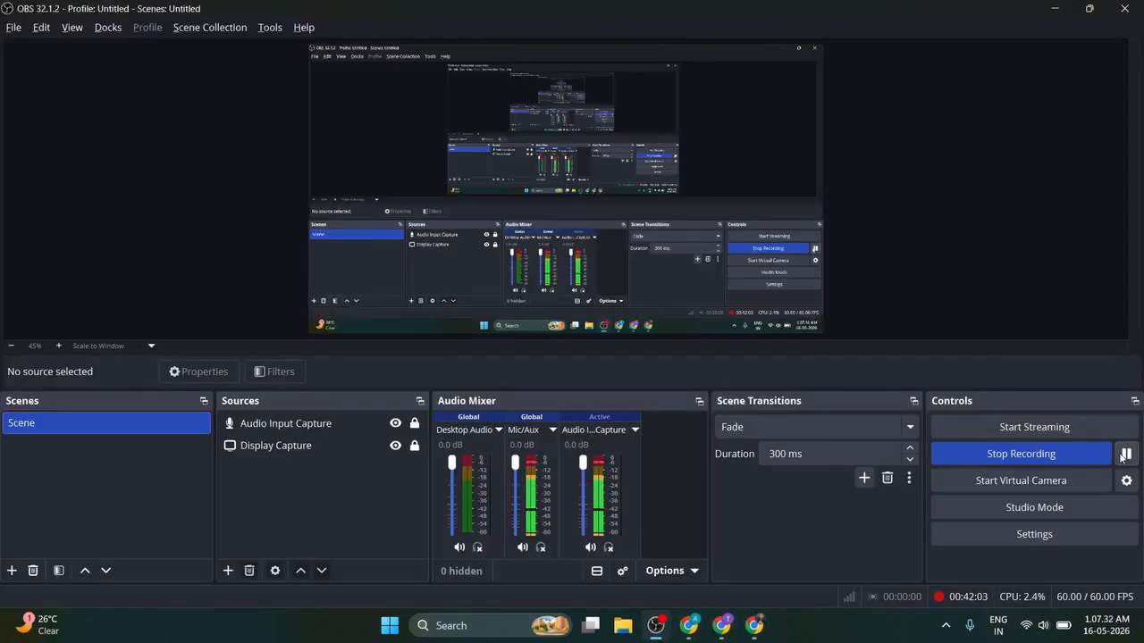
Step: Pause the OBS recording and bring up the styledlooksdaily.com homepage in Chrome
left_click(1125, 455)
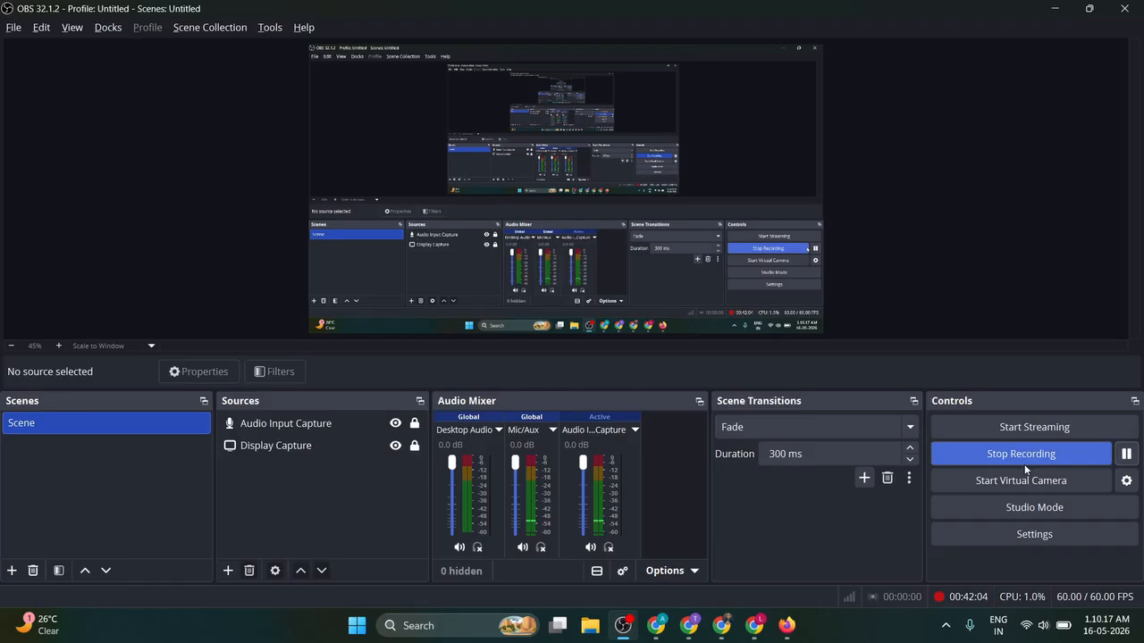
left_click(728, 617)
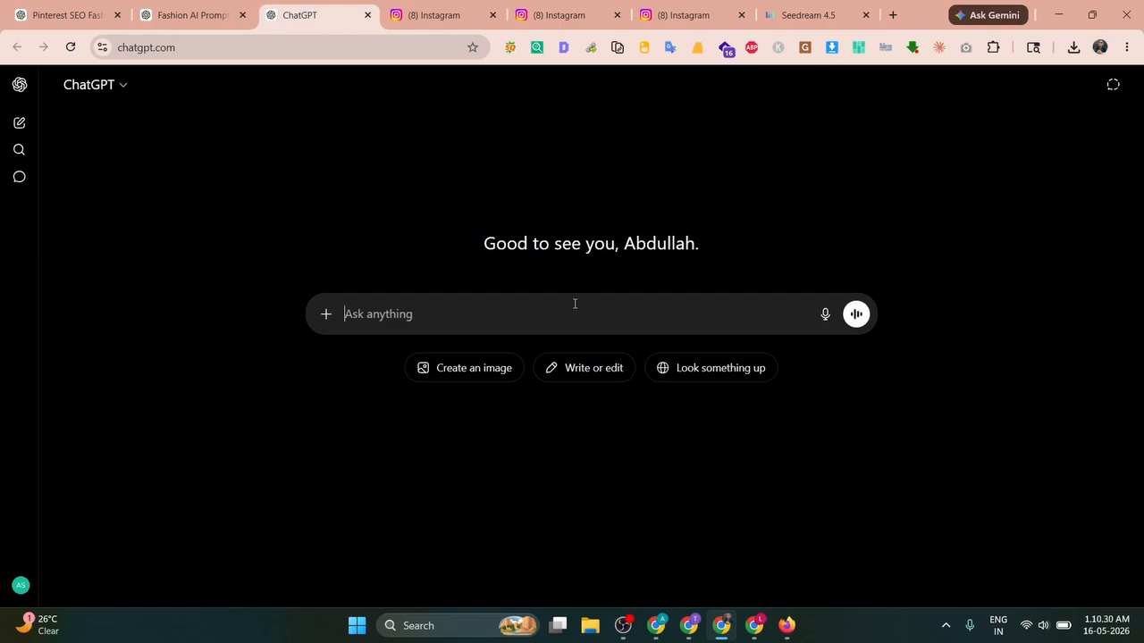
left_click(623, 625)
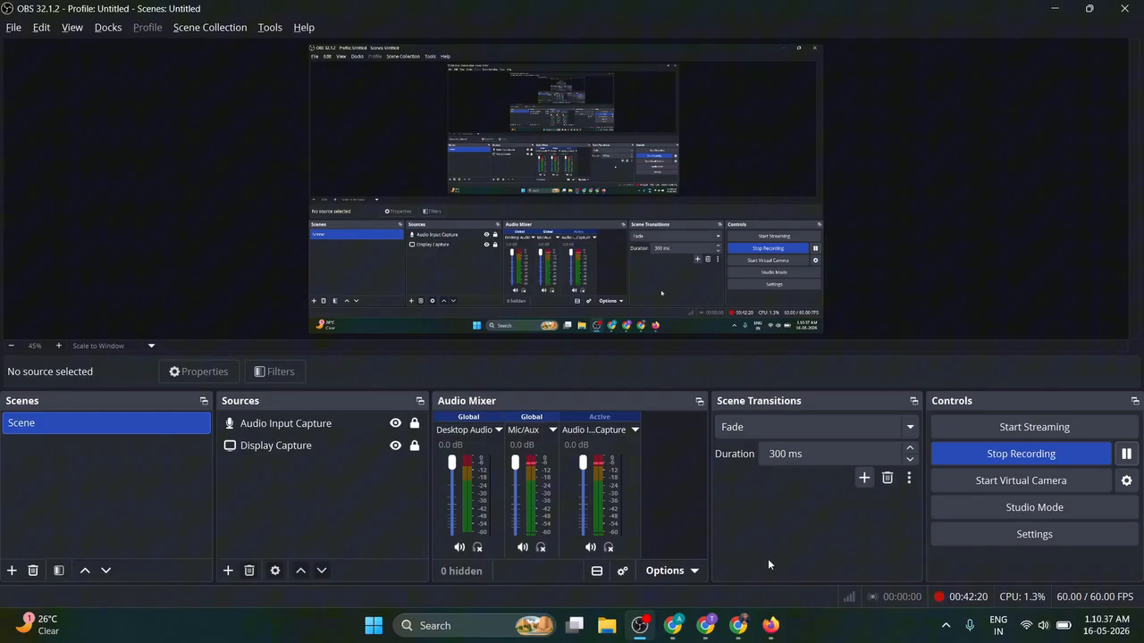
left_click(738, 624)
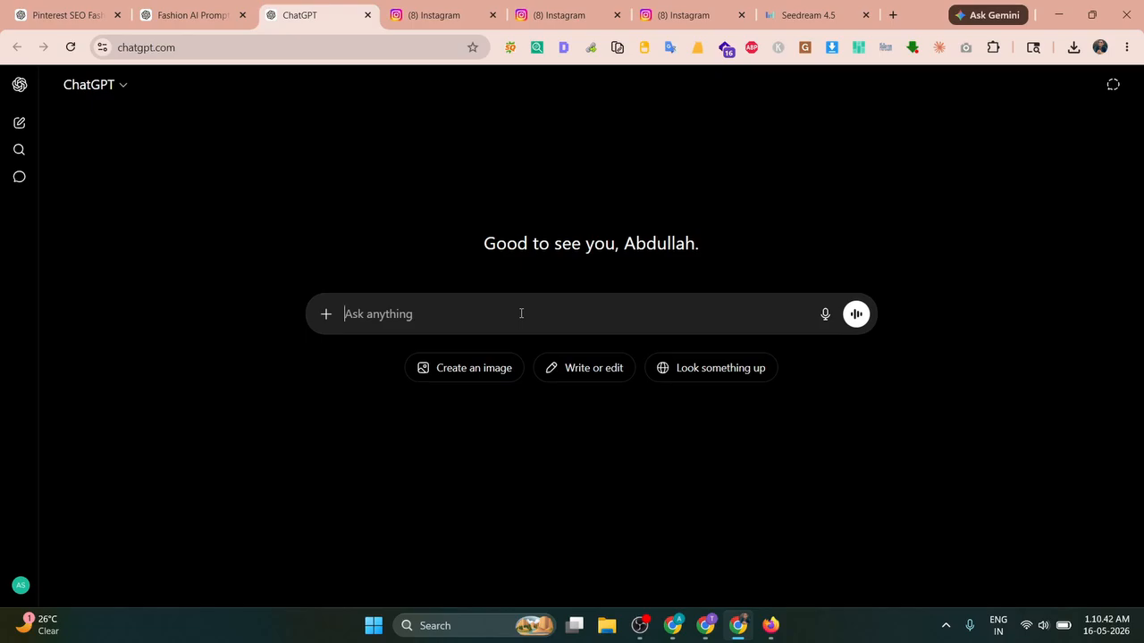
left_click(673, 624)
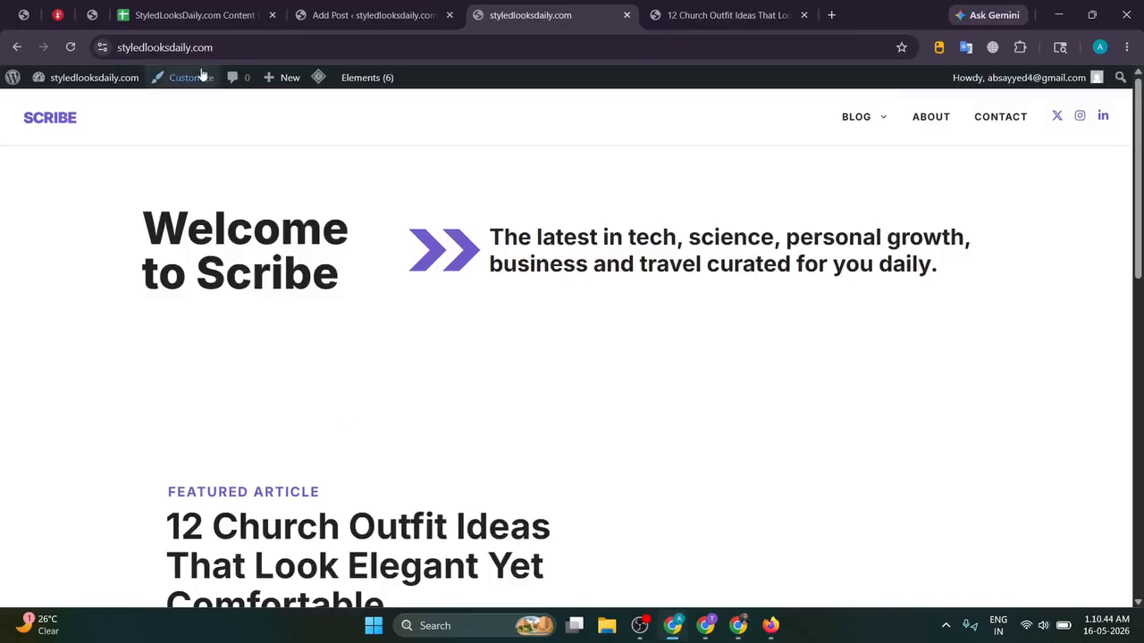
Step: Start a ChatGPT prompt introducing the site's brand name, styledlooksdaily.com
double_click(172, 49)
key("ctrl+c")
key("alt+Tab")
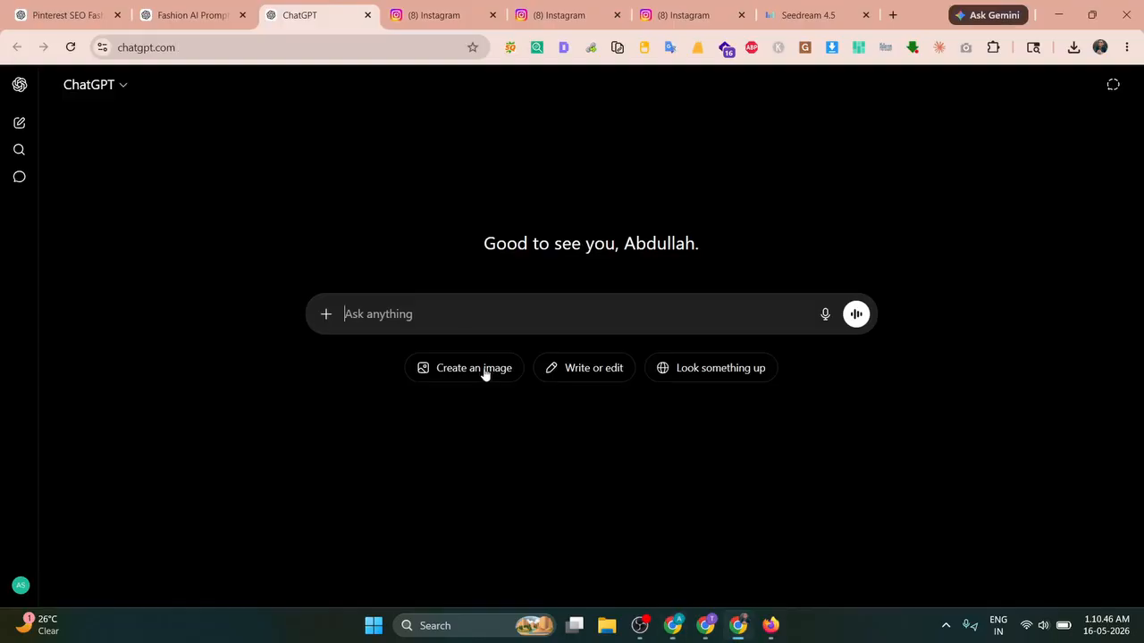
type("Hello meraera ")
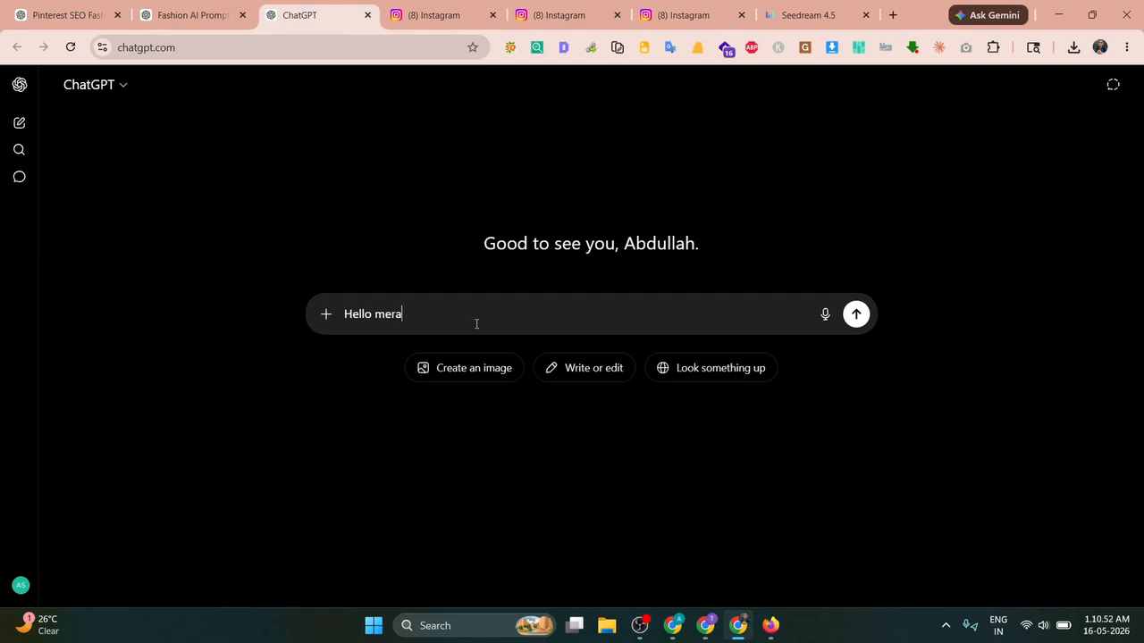
key("BackSpace")
key("BackSpace")
type("i ek website hai jis")
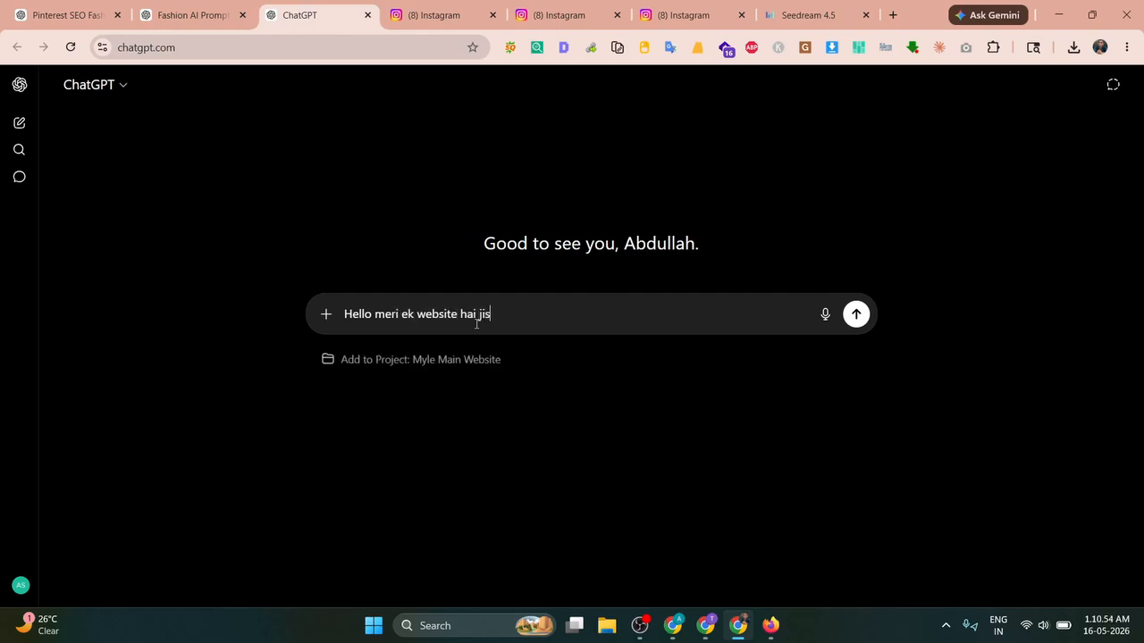
type(" ka brand name hia")
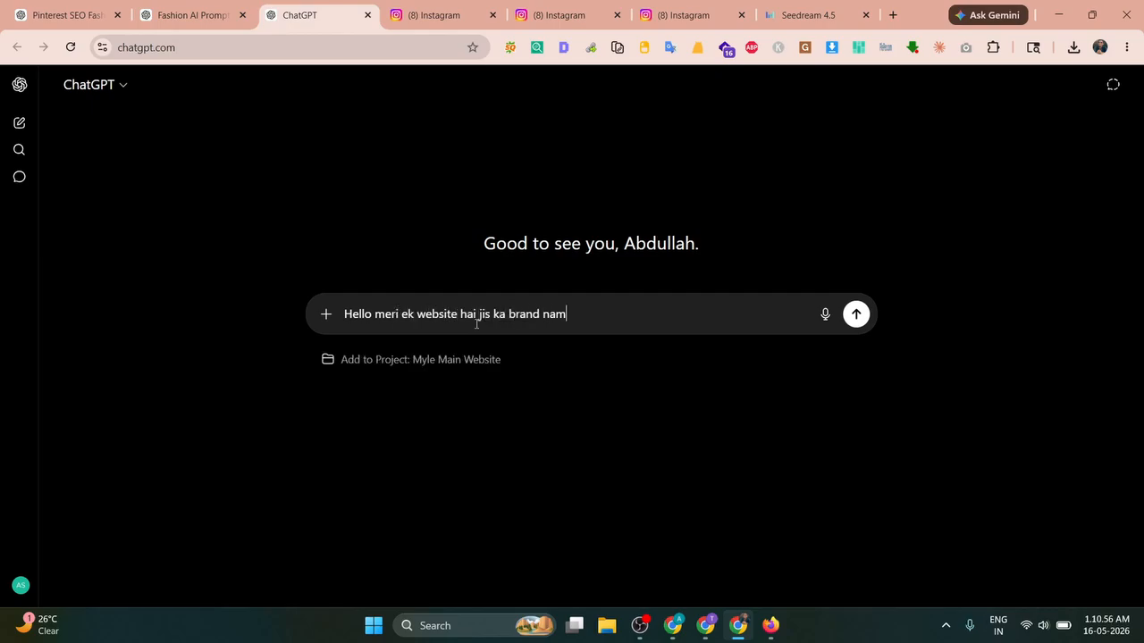
key("shift+Return")
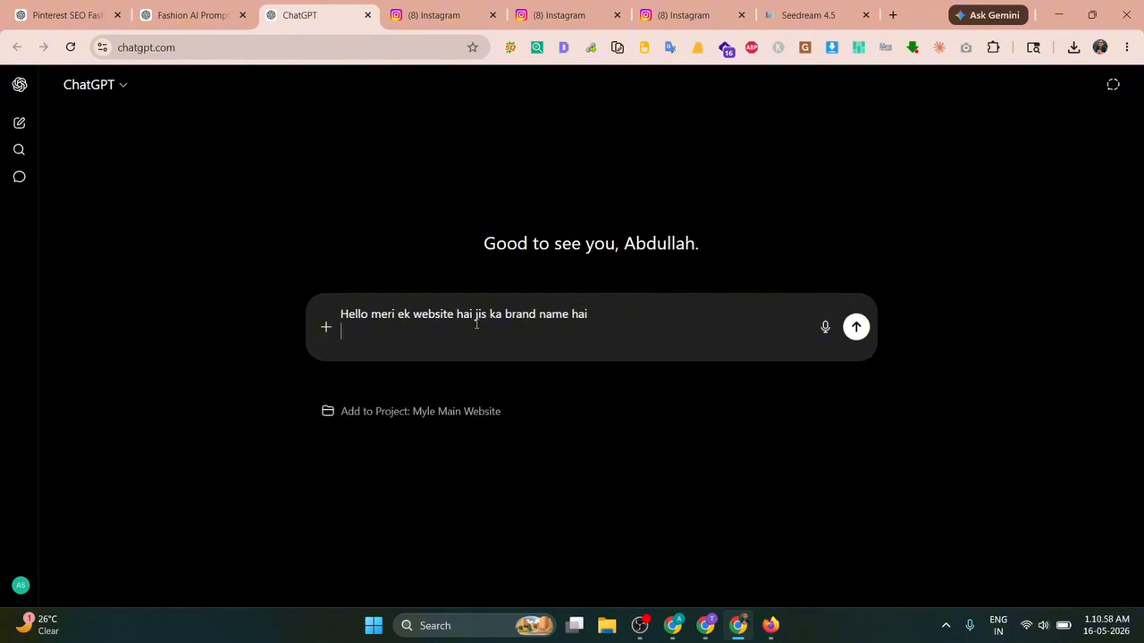
key("shift+Return")
key("ctrl+v")
key("shift+Return")
key("shift+Return")
key("BackSpace")
key("BackSpace")
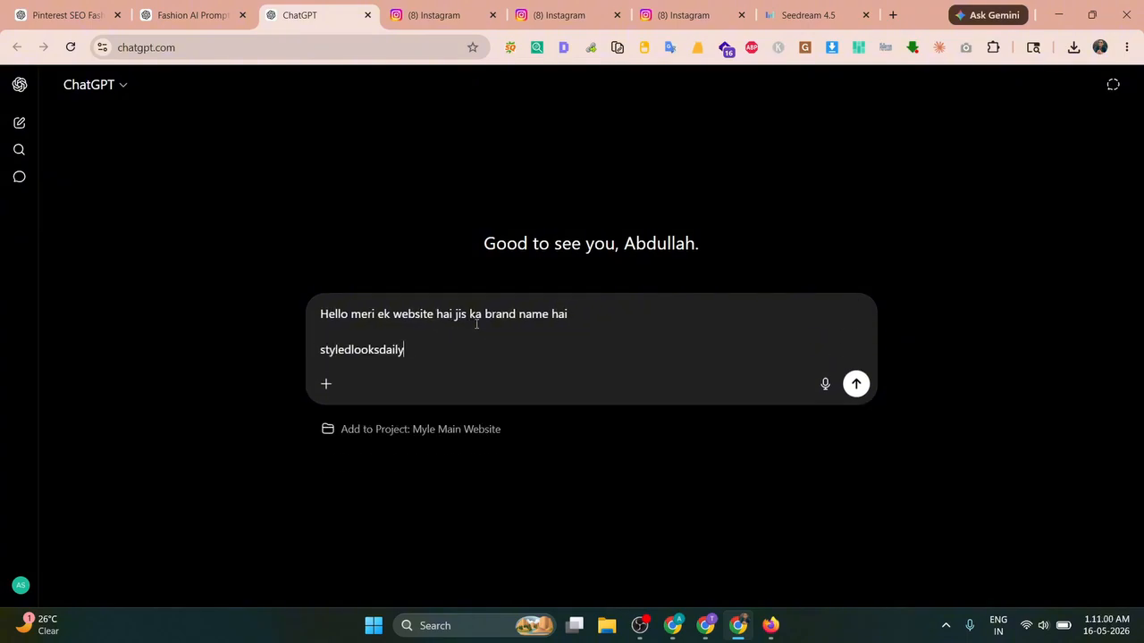
type(".com")
key("shift+Return")
key("shift+Return")
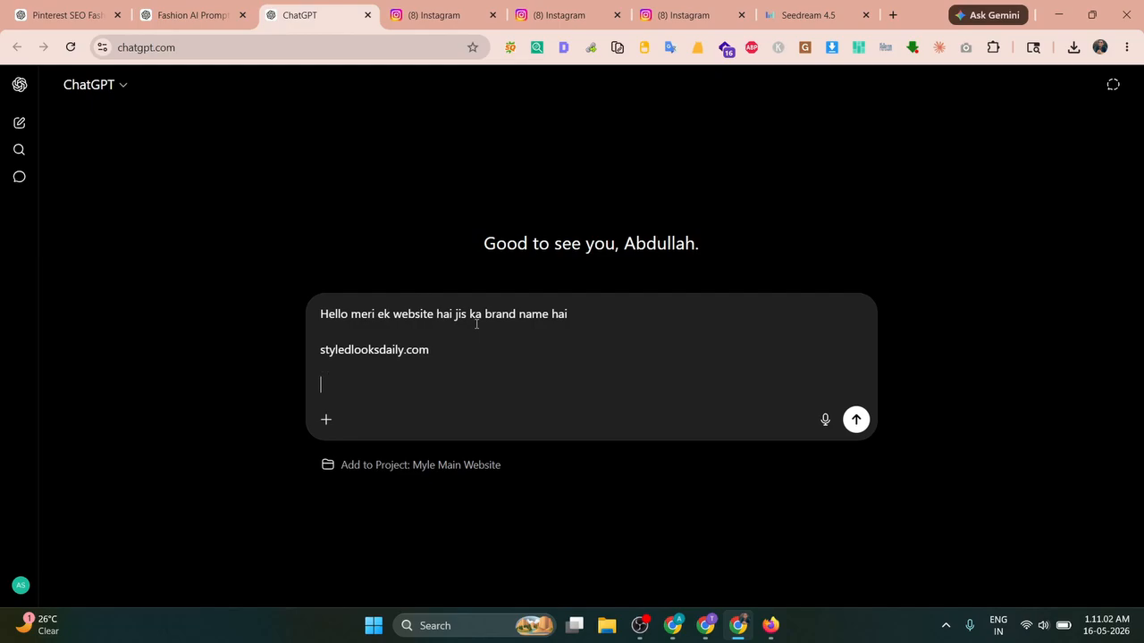
Step: Describe it as a Pinterest women's-fashion articles site and send a request for 10 taglines
type("first suggest me 10")
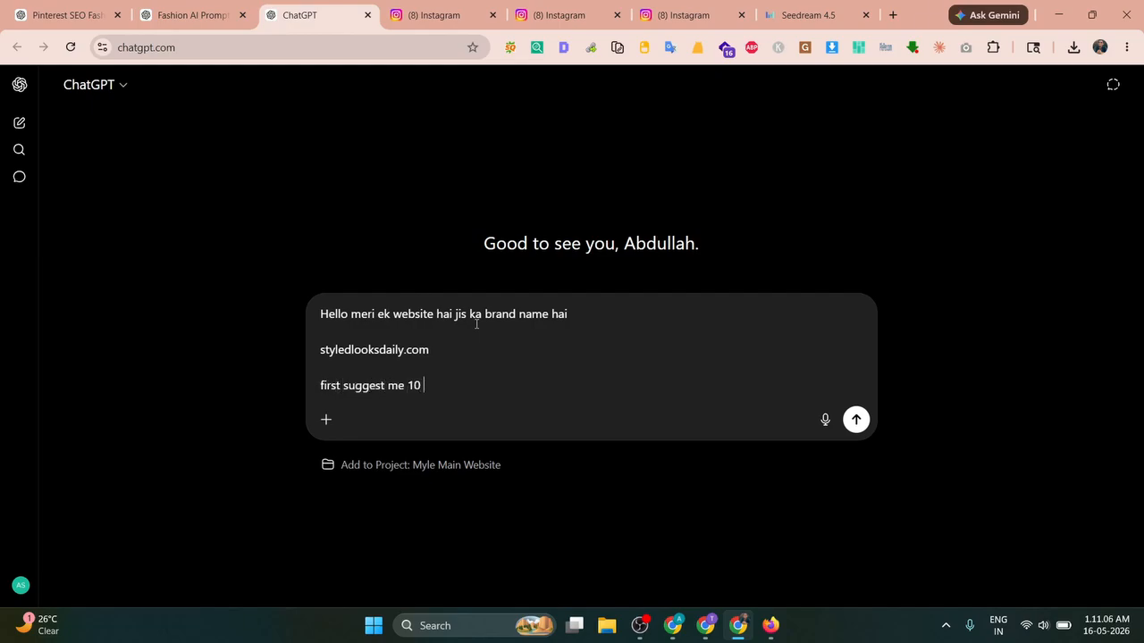
type(" tag line for")
key("BackSpace")
key("BackSpace")
key("BackSpace")
key("BackSpace")
key("BackSpace")
key("BackSpace")
key("BackSpace")
key("BackSpace")
key("BackSpace")
key("BackSpace")
key("BackSpace")
key("BackSpace")
key("BackSpace")
key("BackSpace")
key("BackSpace")
key("BackSpace")
key("BackSpace")
key("BackSpace")
key("BackSpace")
key("BackSpace")
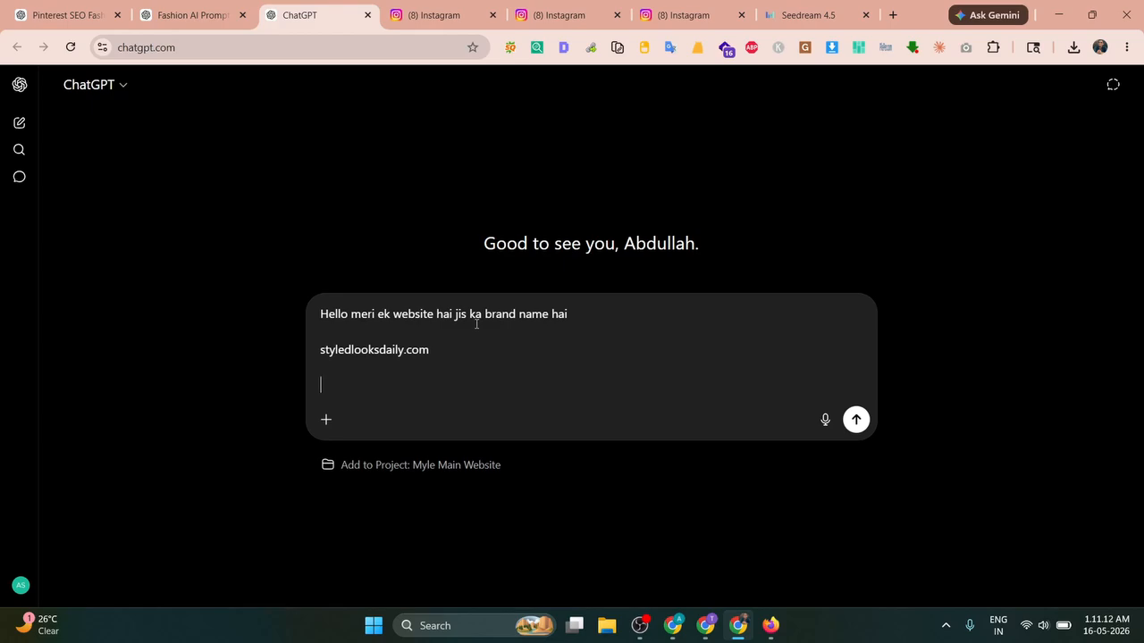
type("mai ne ye websit p")
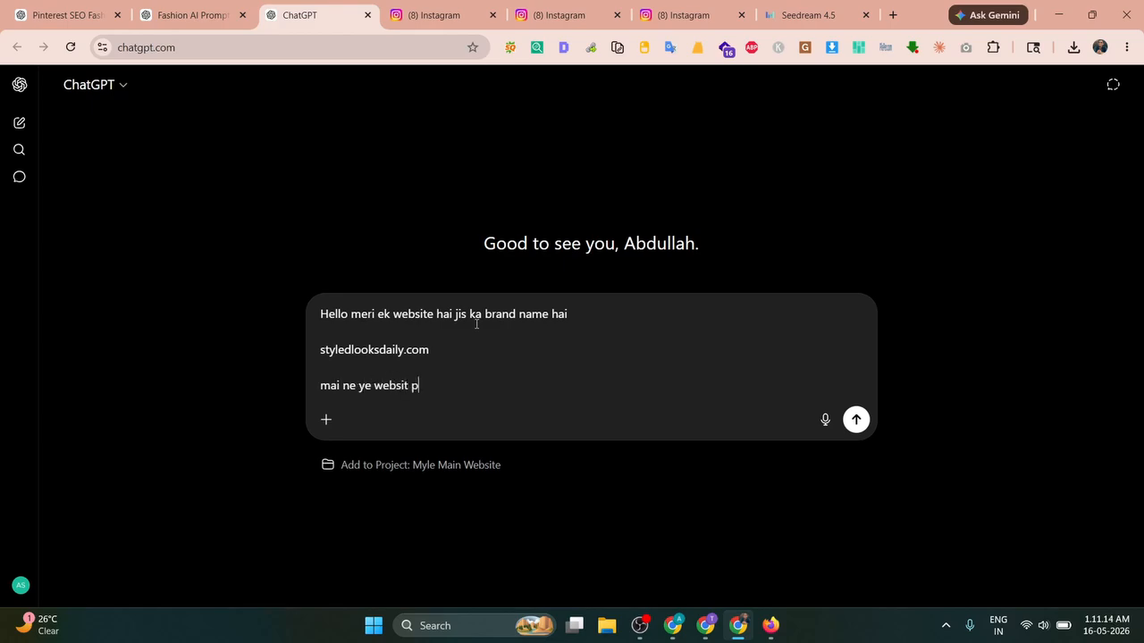
type("intrest ke liy")
key("BackSpace")
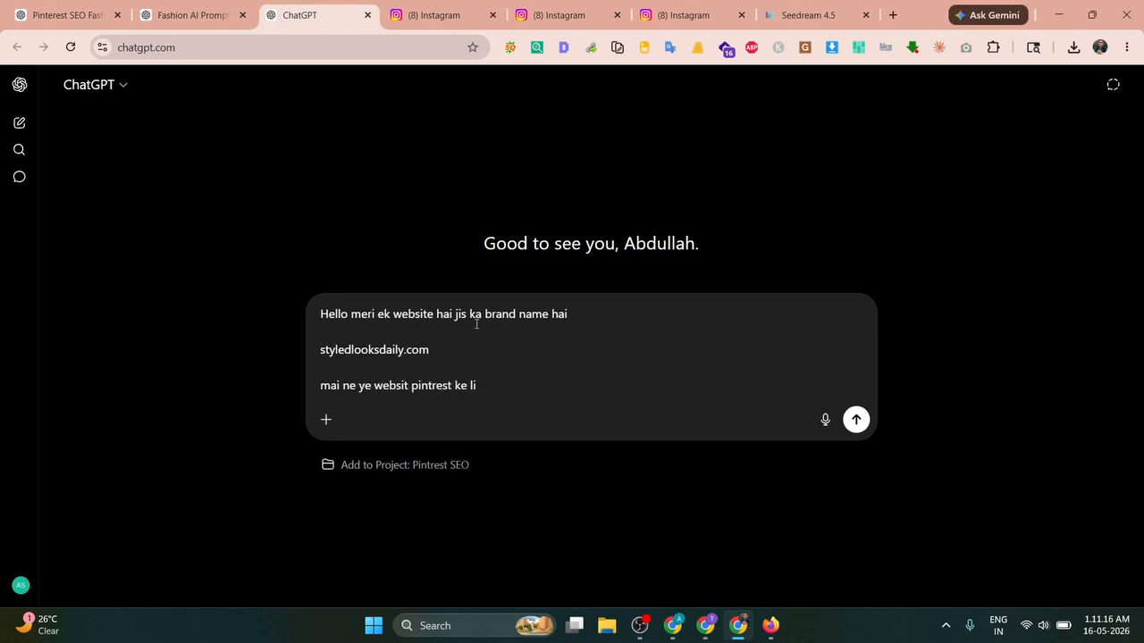
type("ye banaya hu")
type(" mra ")
type("ra plan hai ke is m")
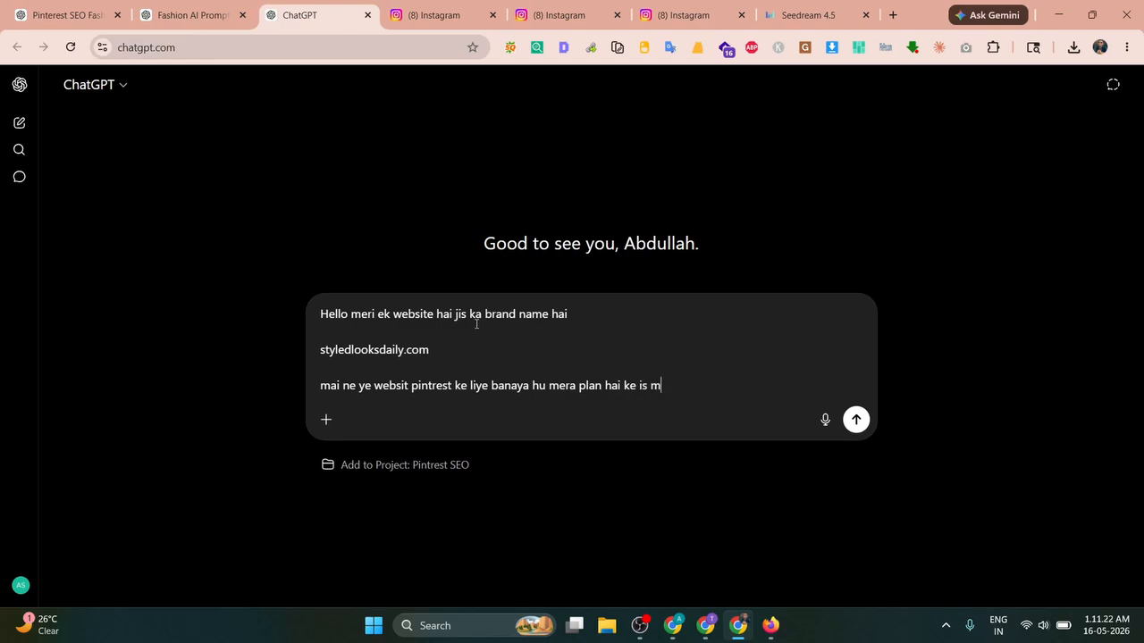
type("e")
key("BackSpace")
key("BackSpace")
type("par mai")
key("shift+Return")
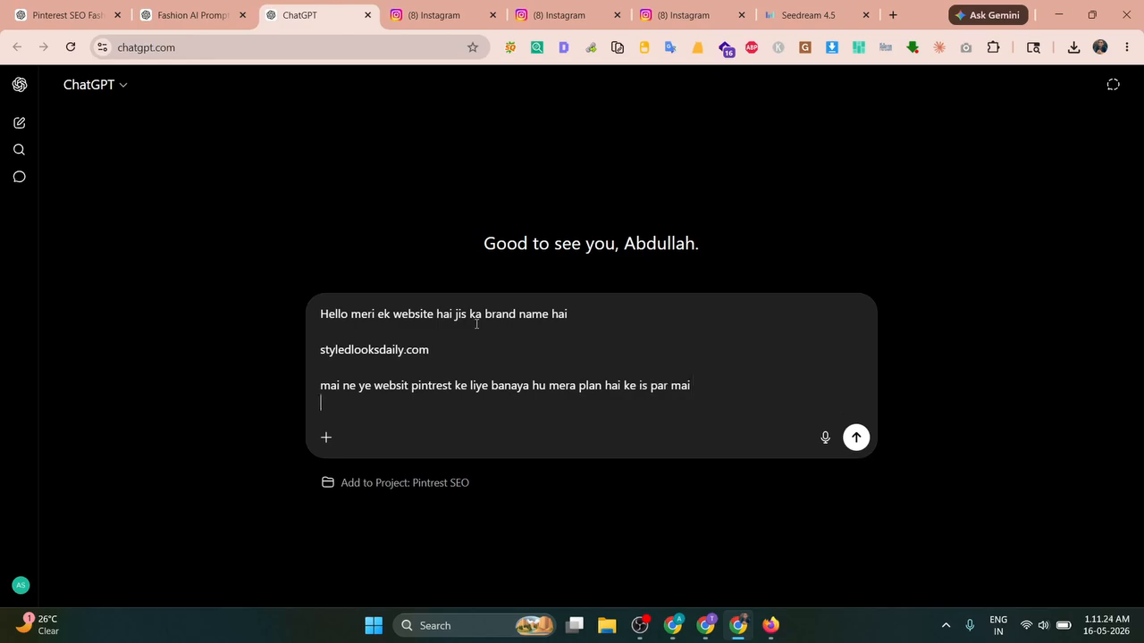
type("women fashi")
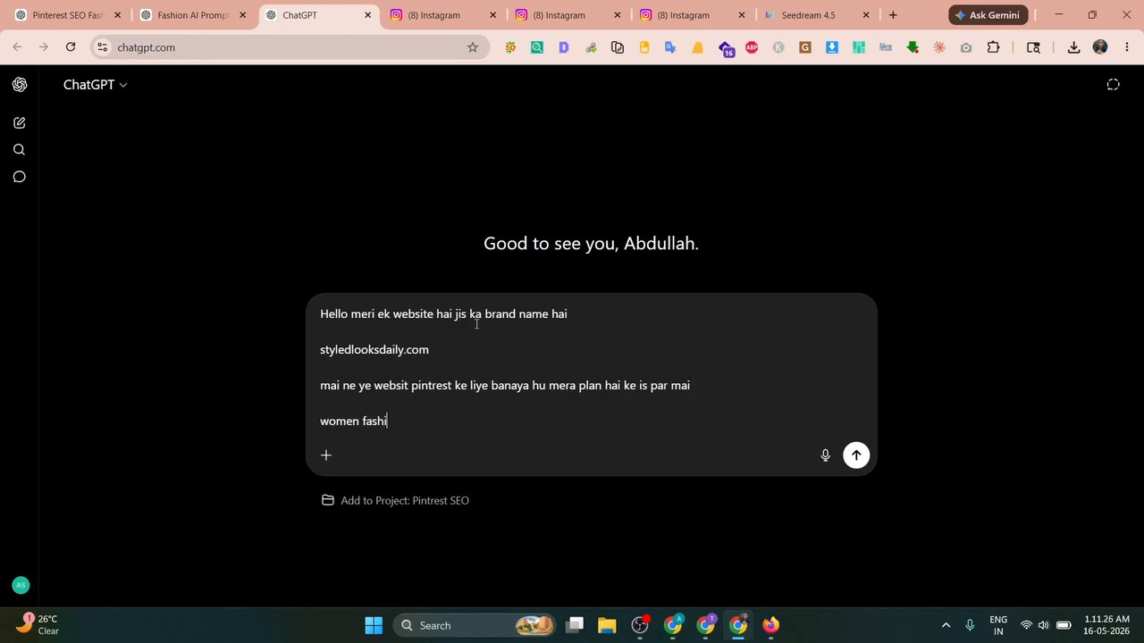
type("on se related articles dalu")
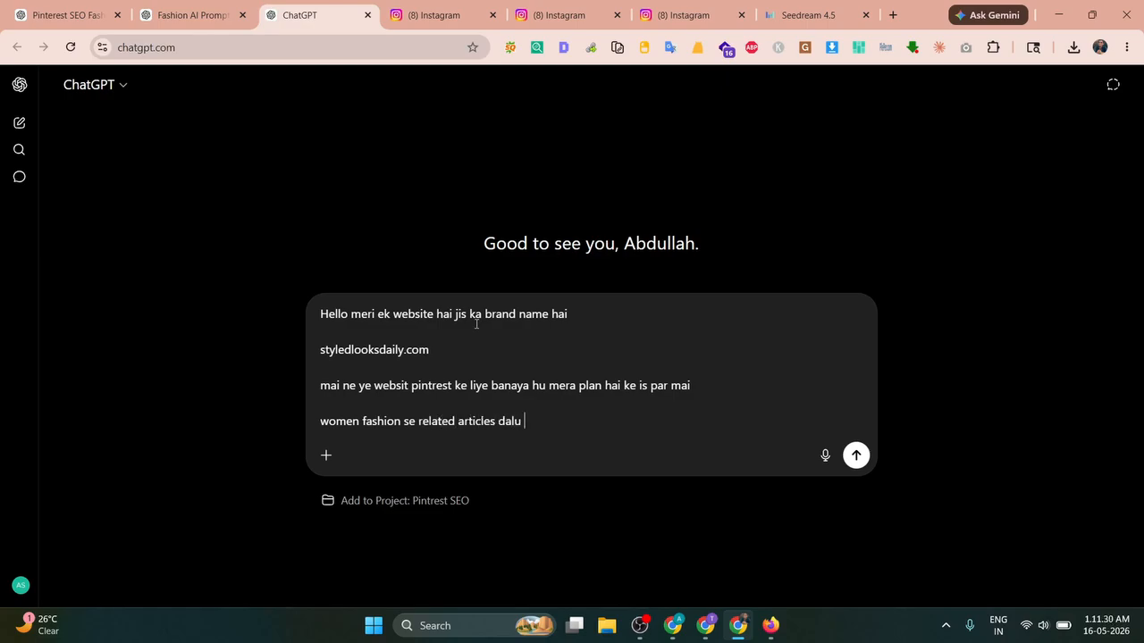
type(" so  mujhe")
key("shift+Return")
key("shift+Return")
type("mujhe sab")
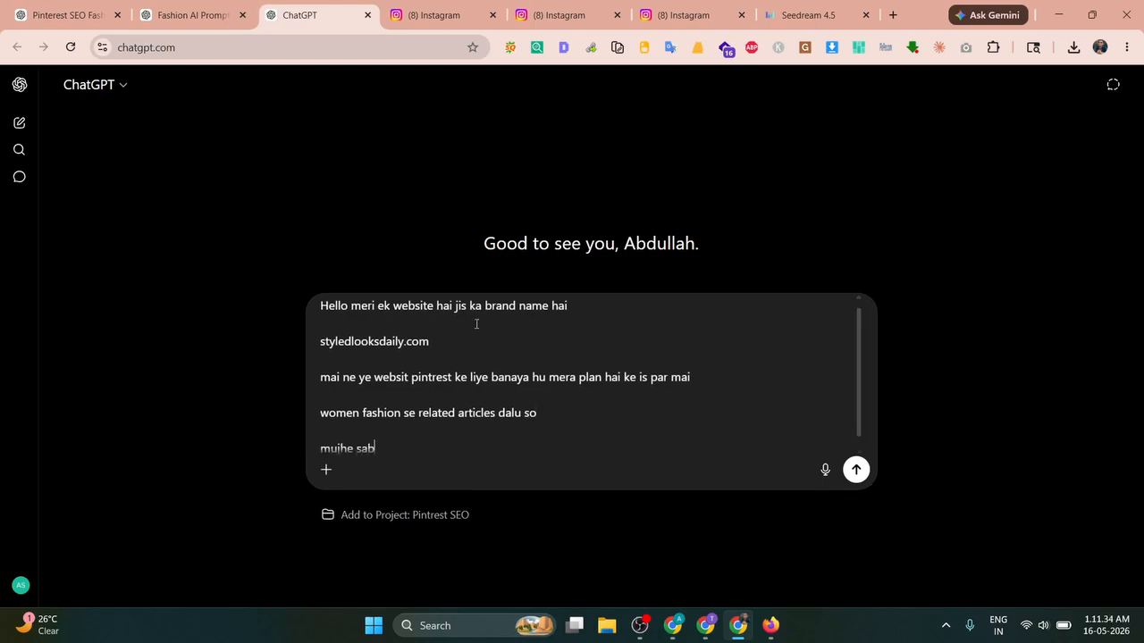
type(" se pahele to 10 tag line suggest karo")
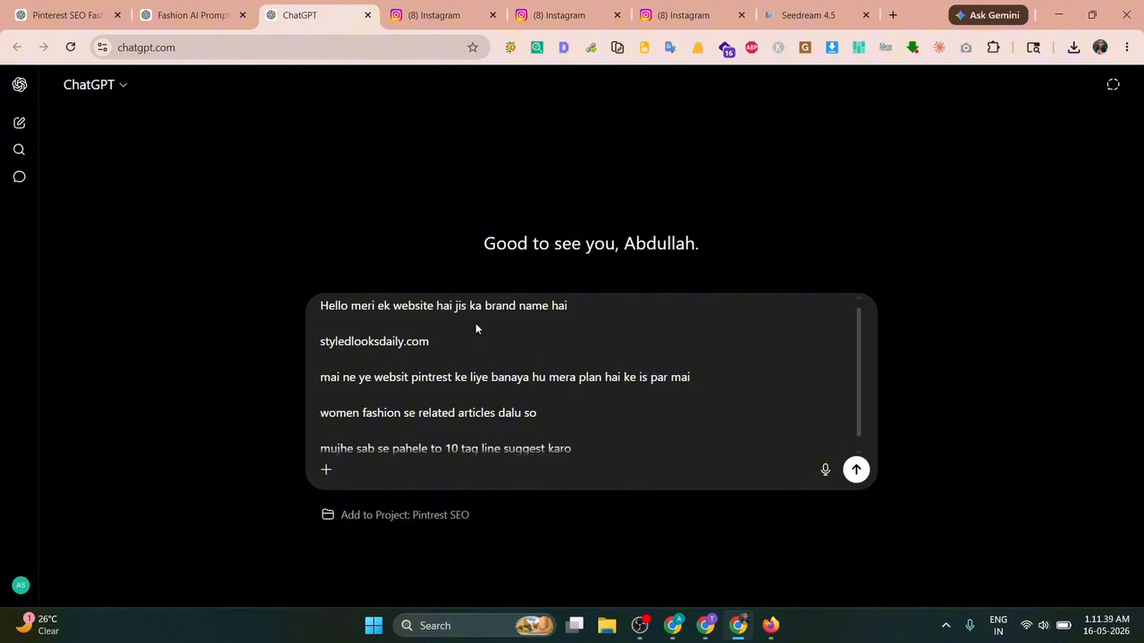
key("Return")
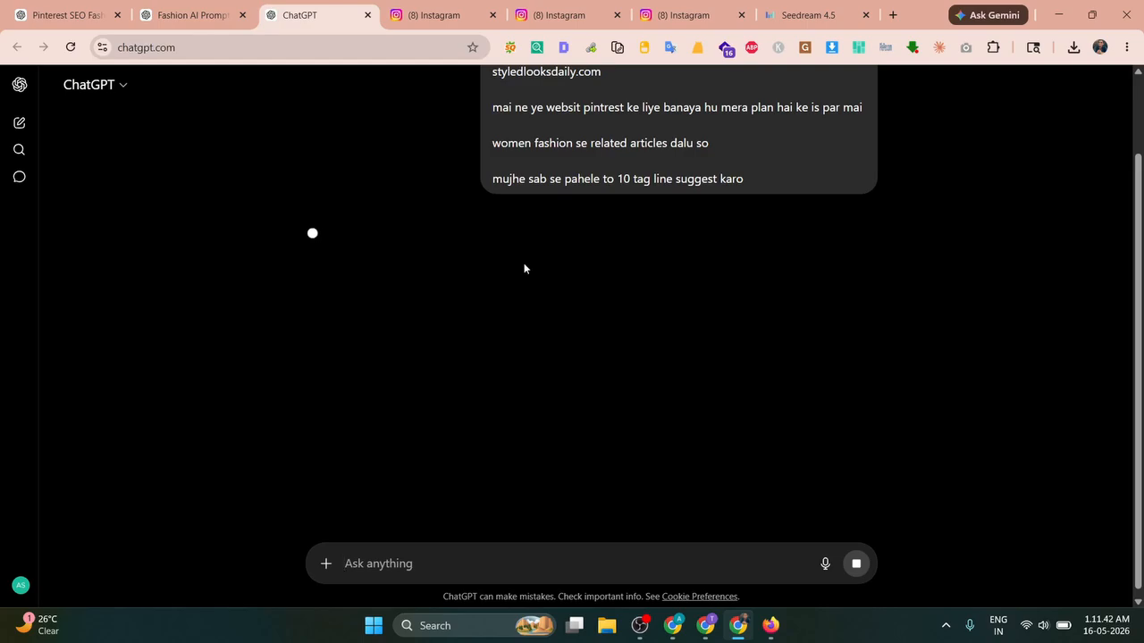
left_click(673, 625)
Step: Paste ChatGPT's third tagline 'Chic Looks. Fresh Ideas. Every Day.' into the General Settings Tagline field
left_click(374, 15)
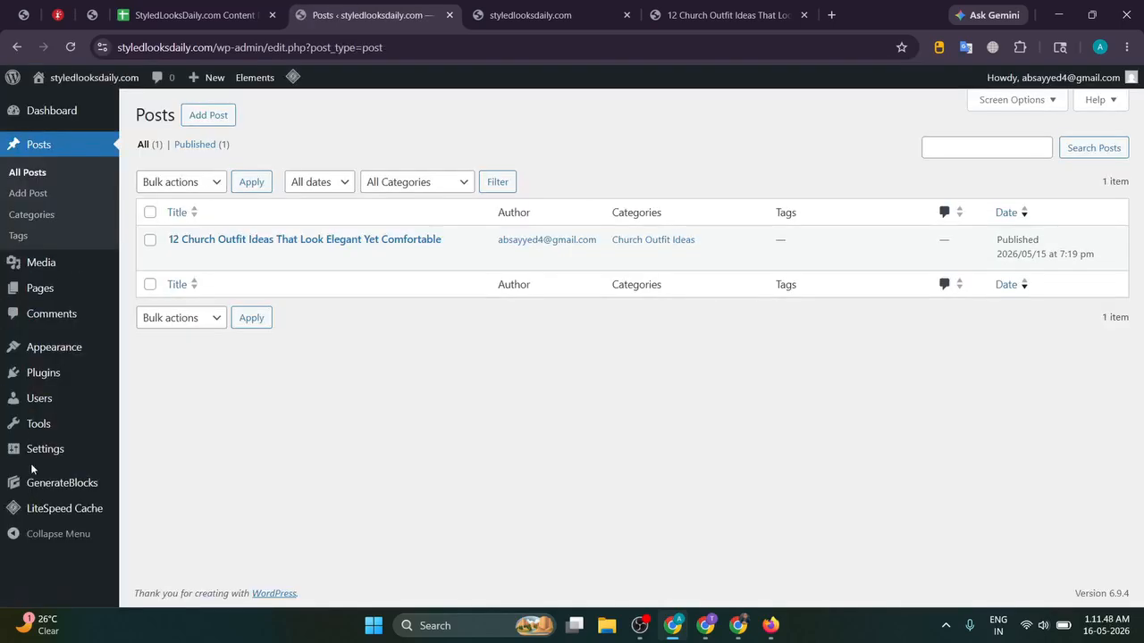
mouse_move(46, 461)
key("alt+Tab")
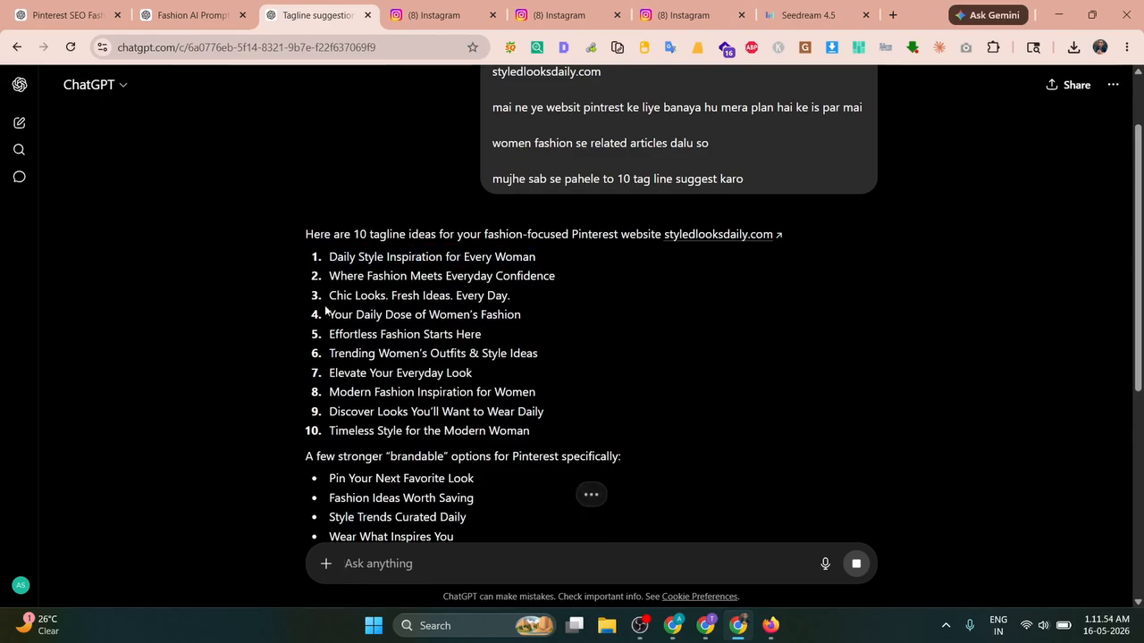
left_click_drag(329, 295, 389, 296)
left_click(389, 297)
triple_click(416, 300)
key("ctrl+c")
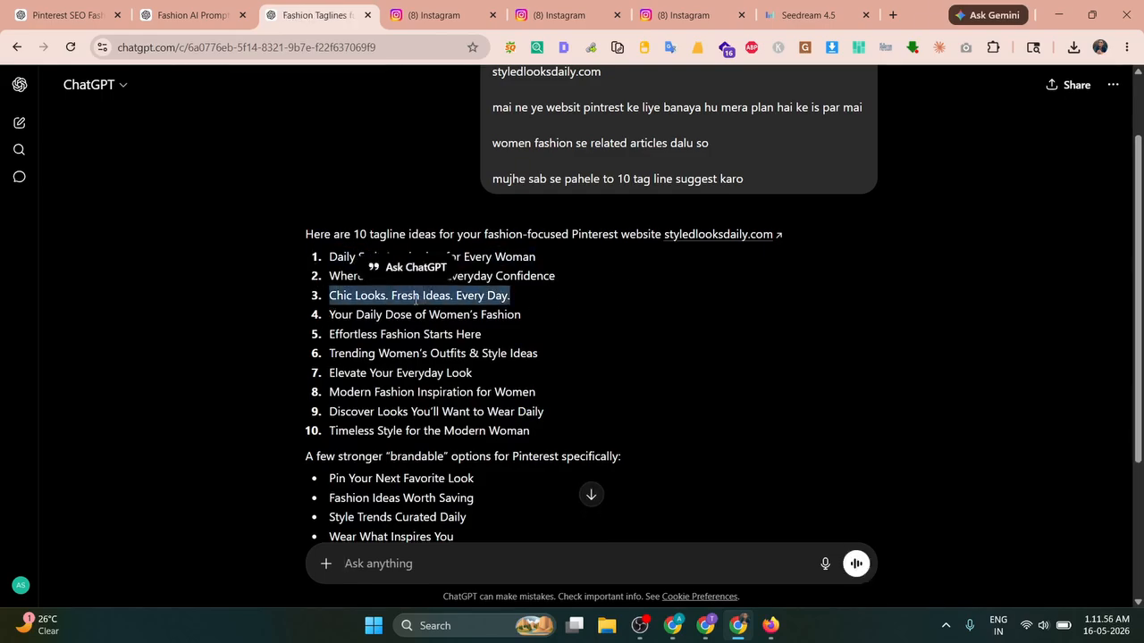
key("alt+Tab")
left_click(436, 202)
key("ctrl+v")
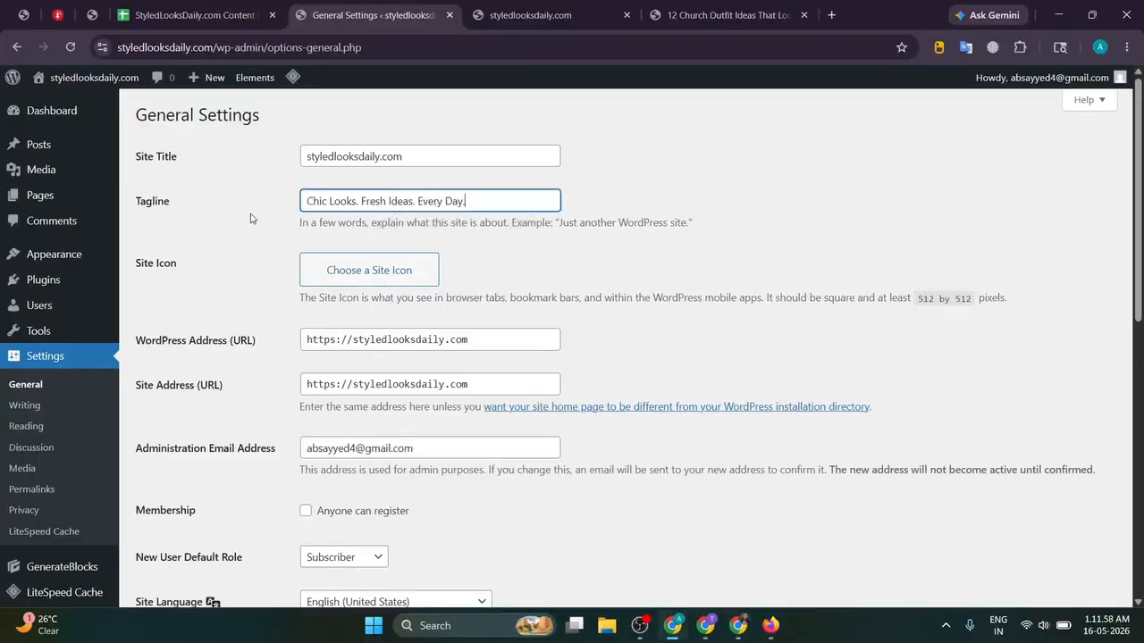
left_click(251, 218)
key("alt+Tab")
left_click(493, 257)
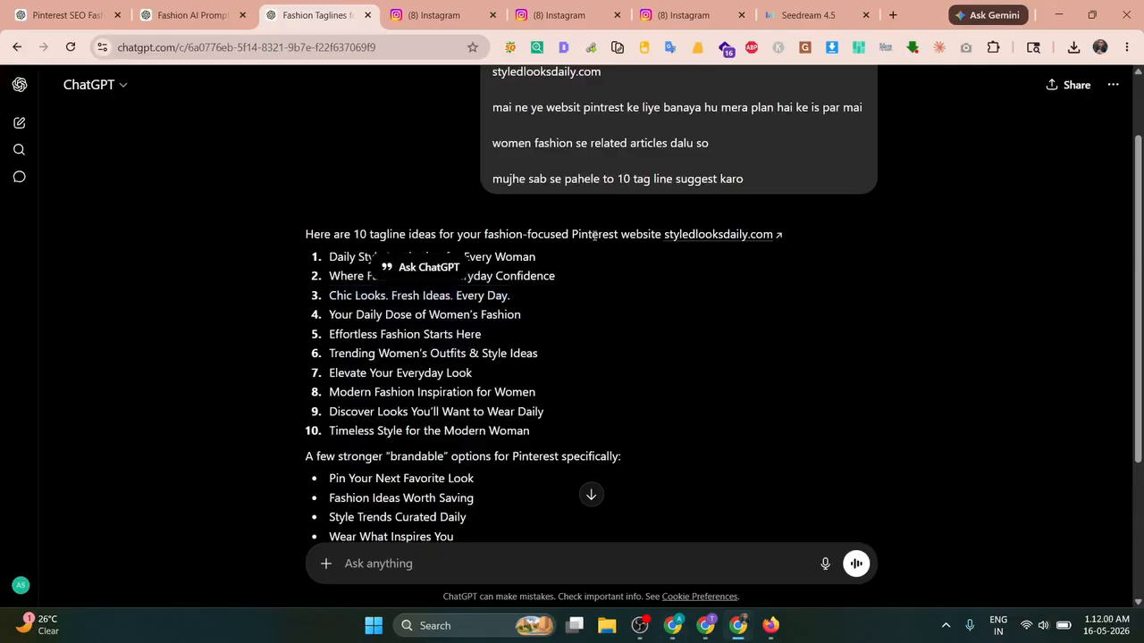
Step: Edit the site title from 'styledlooksdaily.com' to 'Styled Looks Daily'
scroll(393, 339, "down", 2)
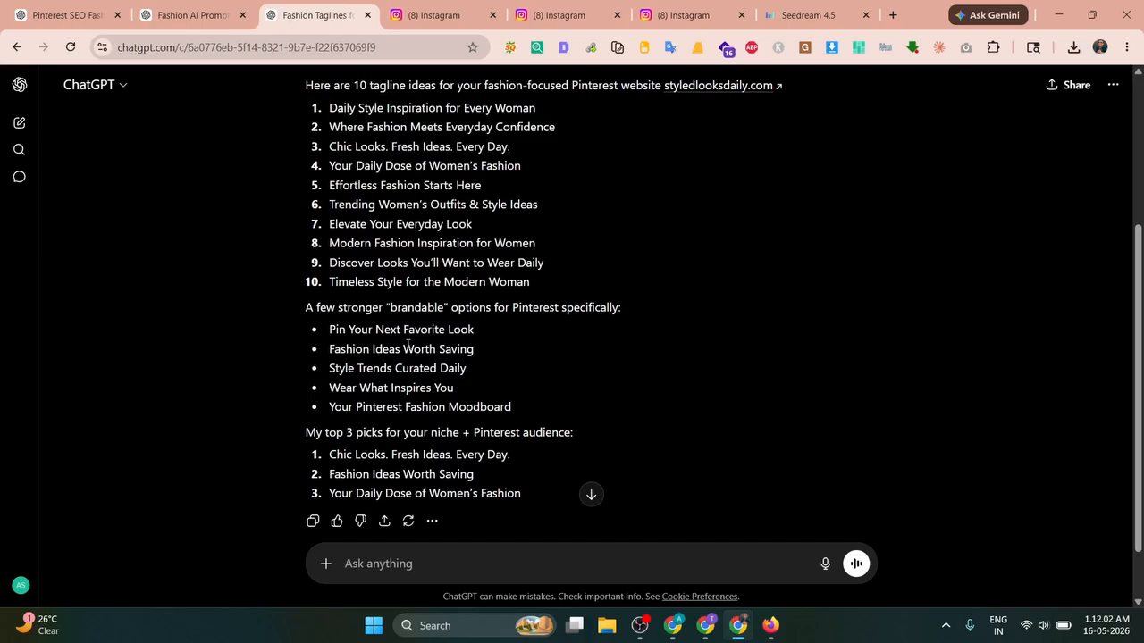
scroll(407, 344, "down", 2)
key("alt+Tab")
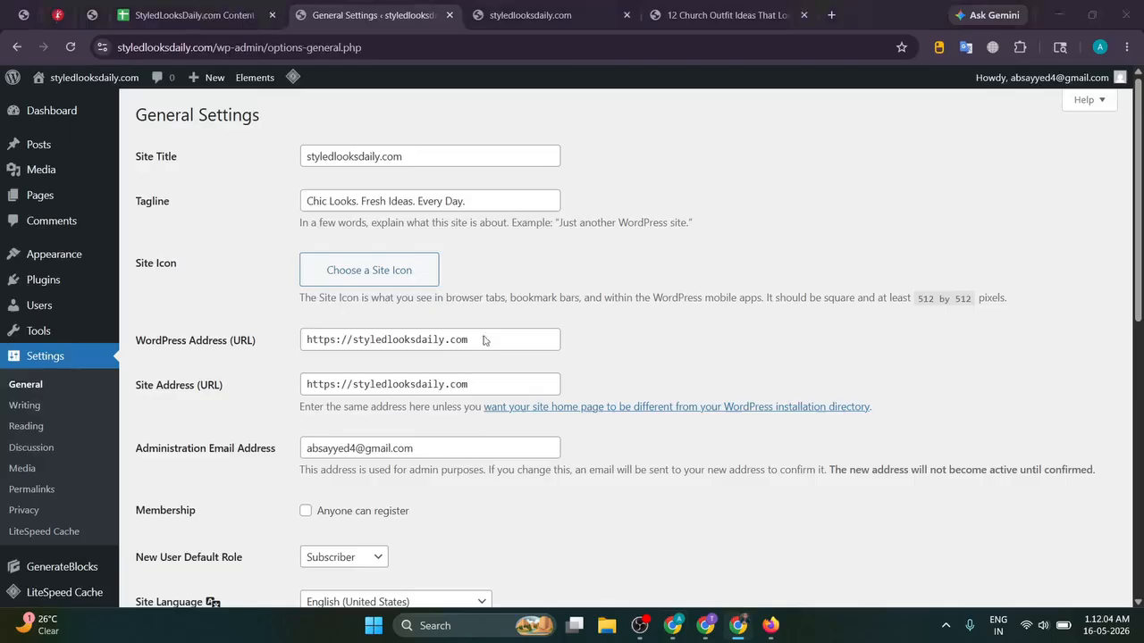
triple_click(314, 159)
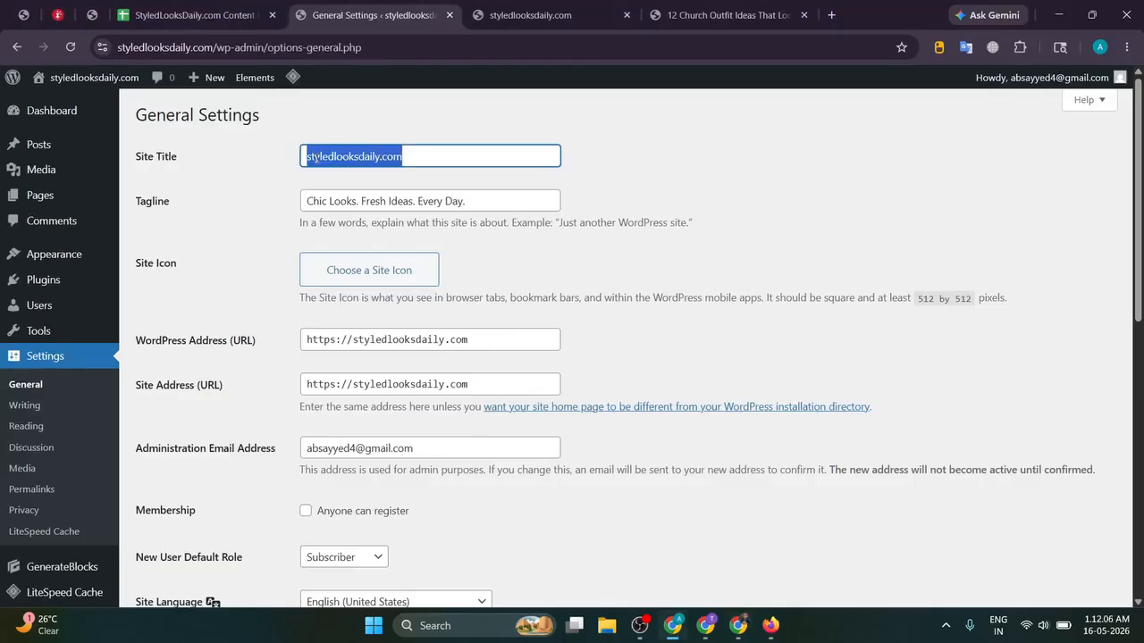
left_click(332, 156)
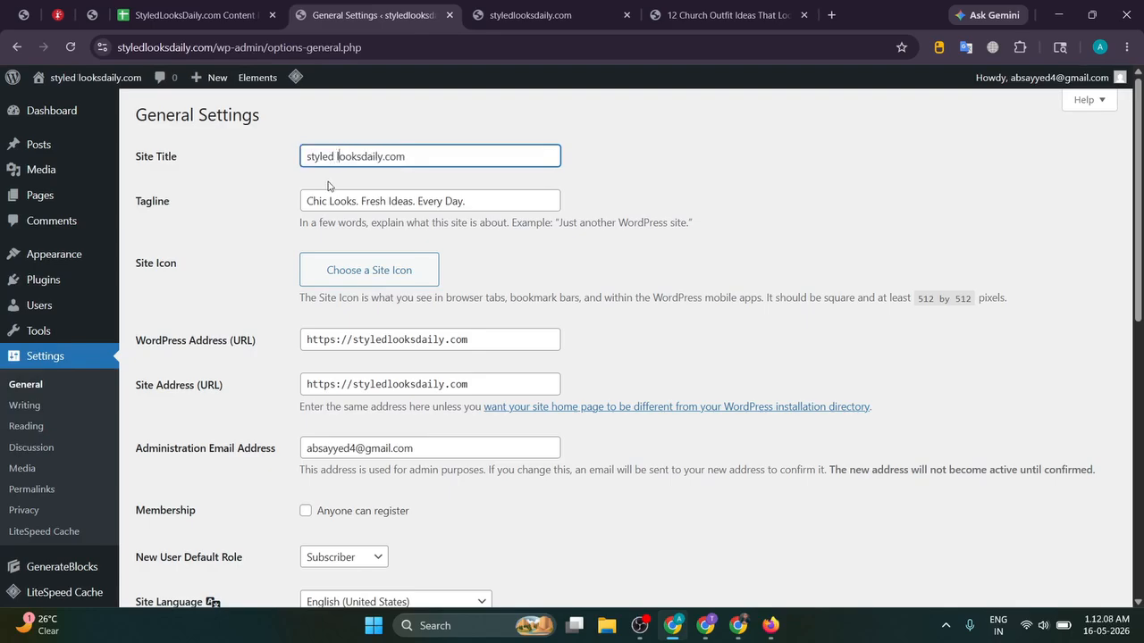
key("Delete")
type("L")
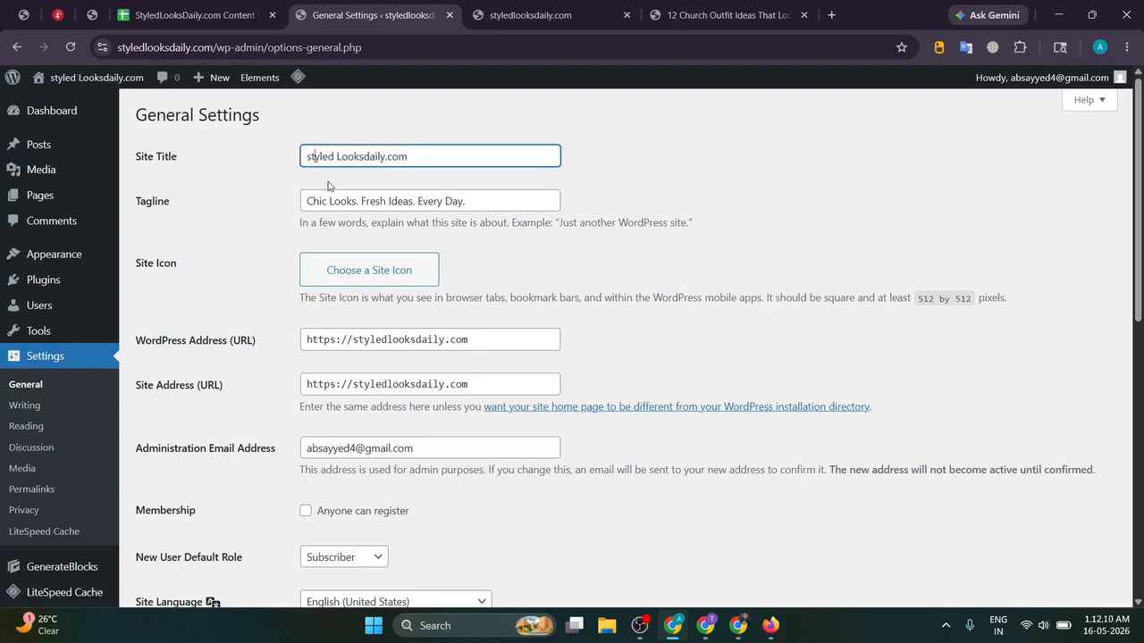
key("BackSpace")
key("BackSpace")
type("St")
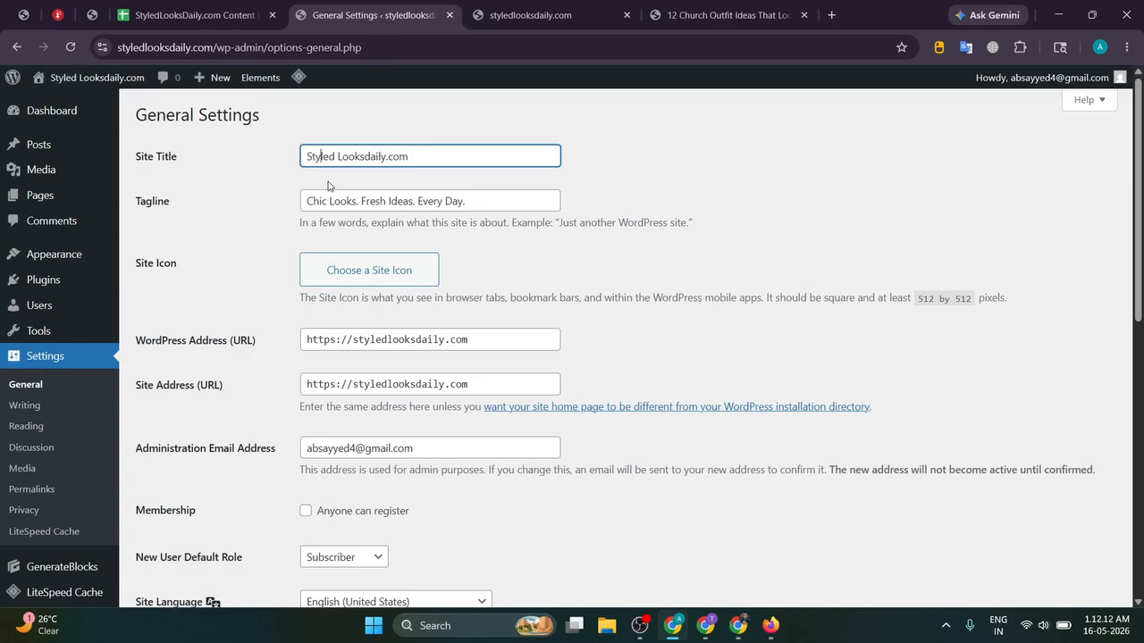
key("BackSpace")
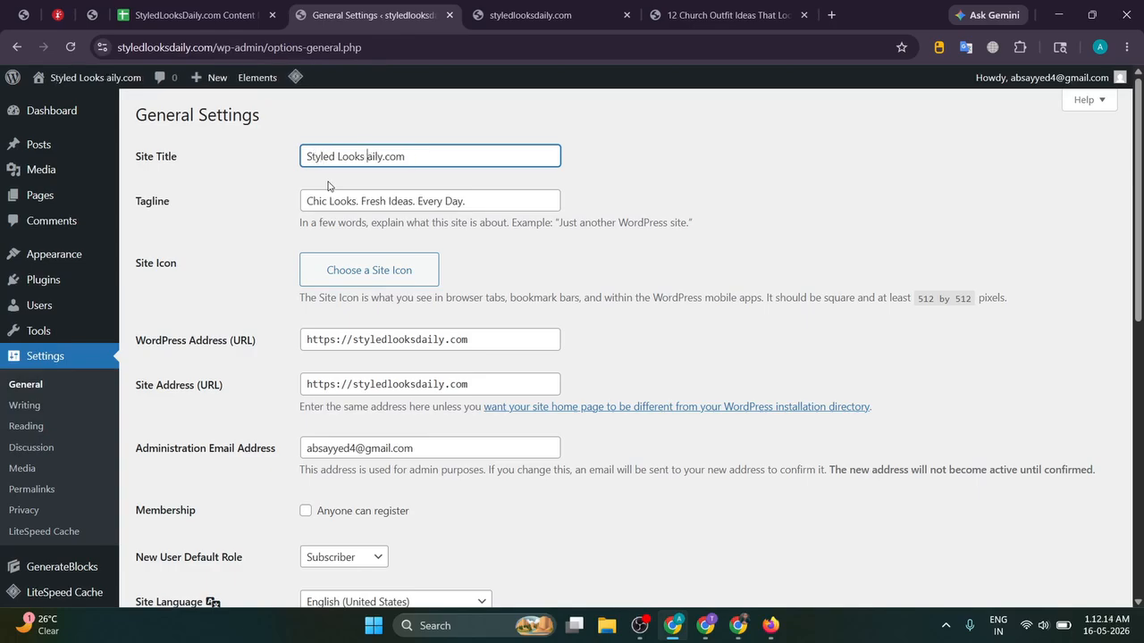
type("D")
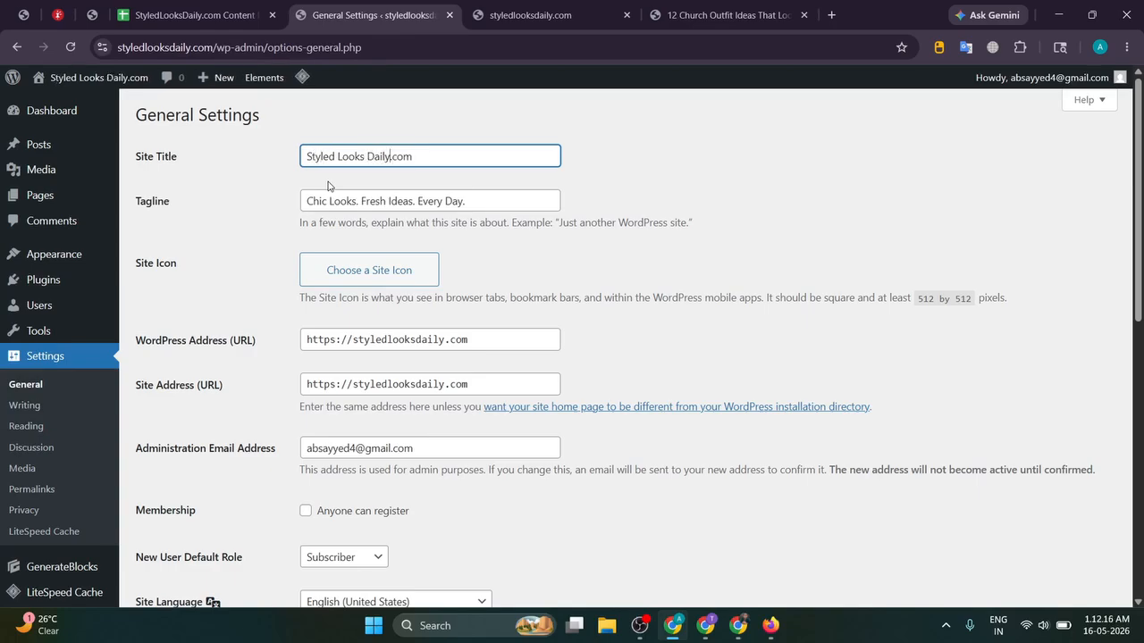
key("Delete")
key("Delete")
key("Delete")
key("Delete")
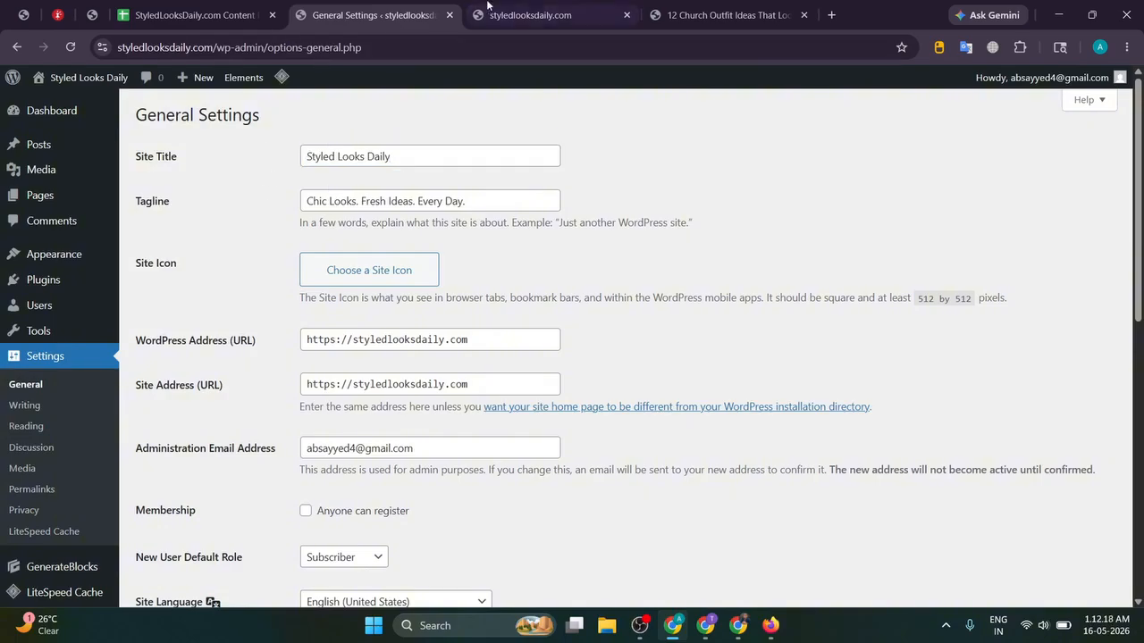
Step: Save the new site title and tagline, then reload the front page to check them
left_click(529, 15)
left_click(429, 18)
scroll(204, 336, "down", 10)
left_click(188, 534)
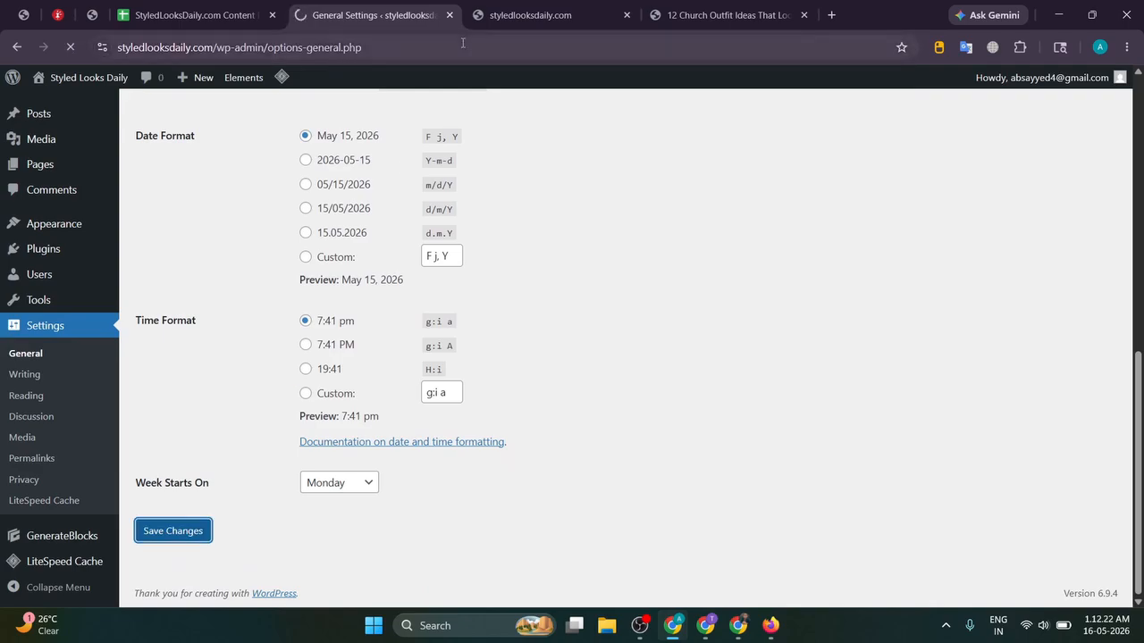
left_click(519, 16)
key("F5")
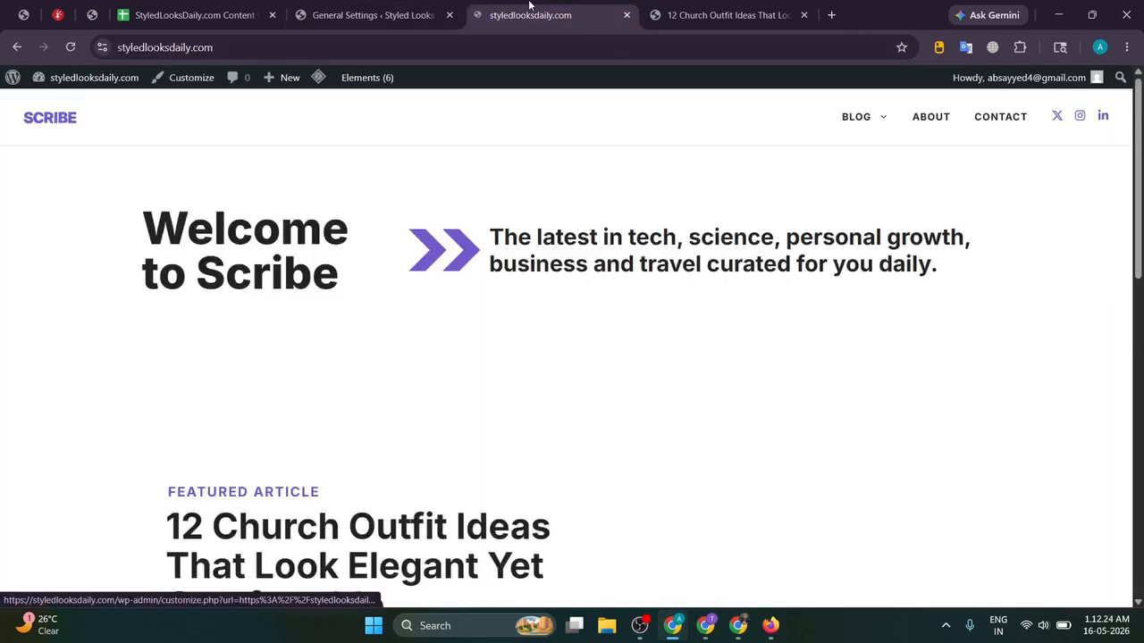
Step: Save the General Settings again with the 'Styled Looks Daily' title
left_click(402, 14)
left_click(550, 14)
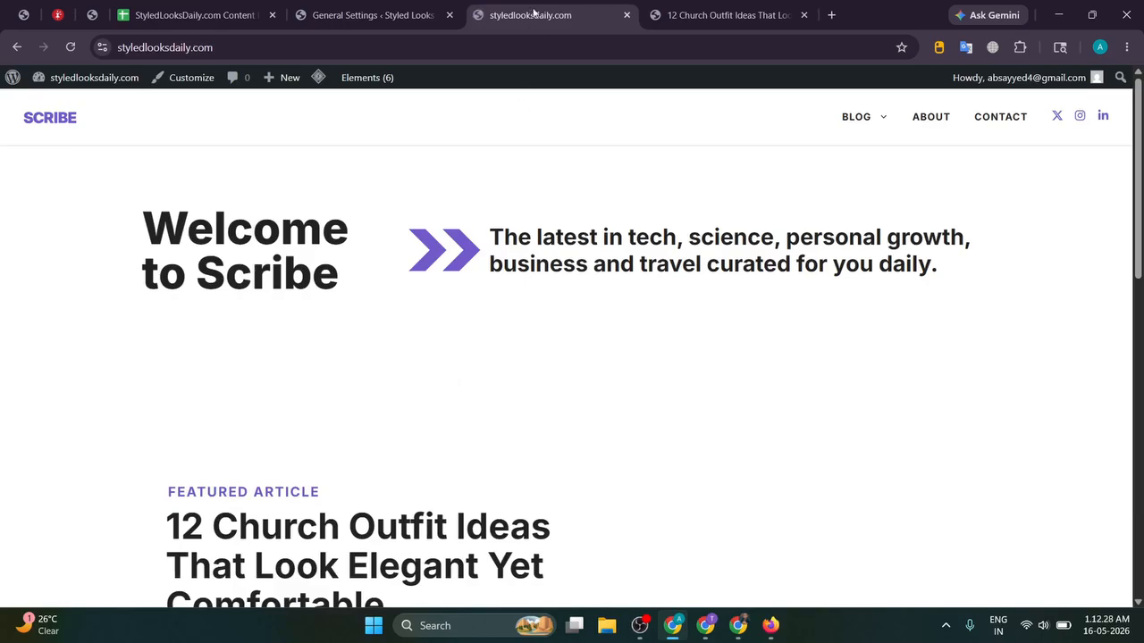
left_click(357, 7)
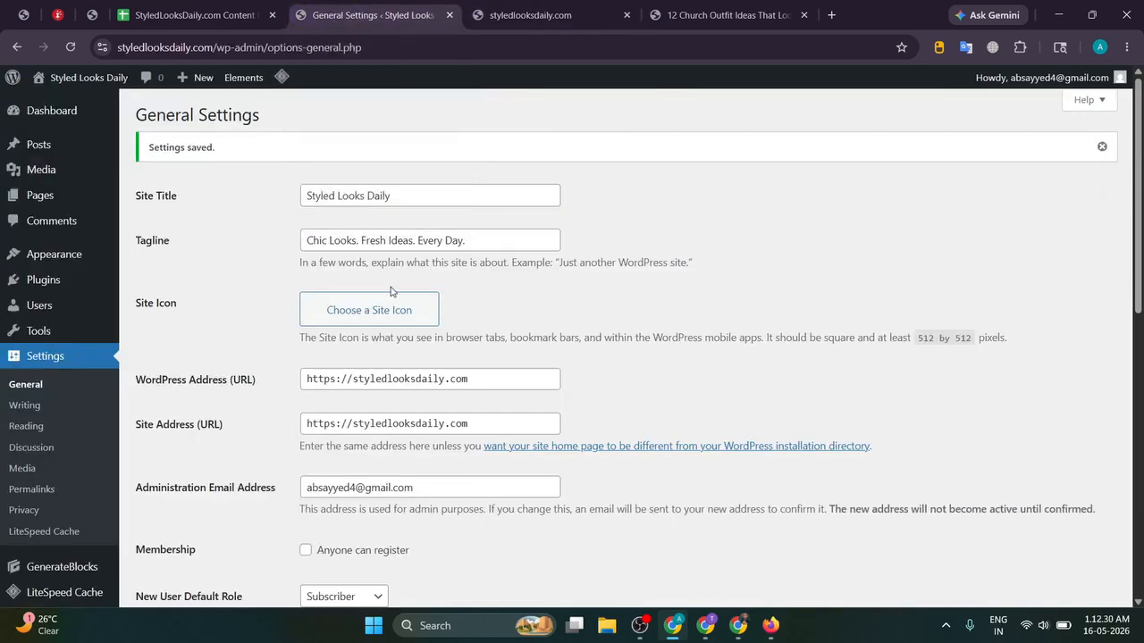
scroll(252, 274, "down", 10)
left_click(172, 529)
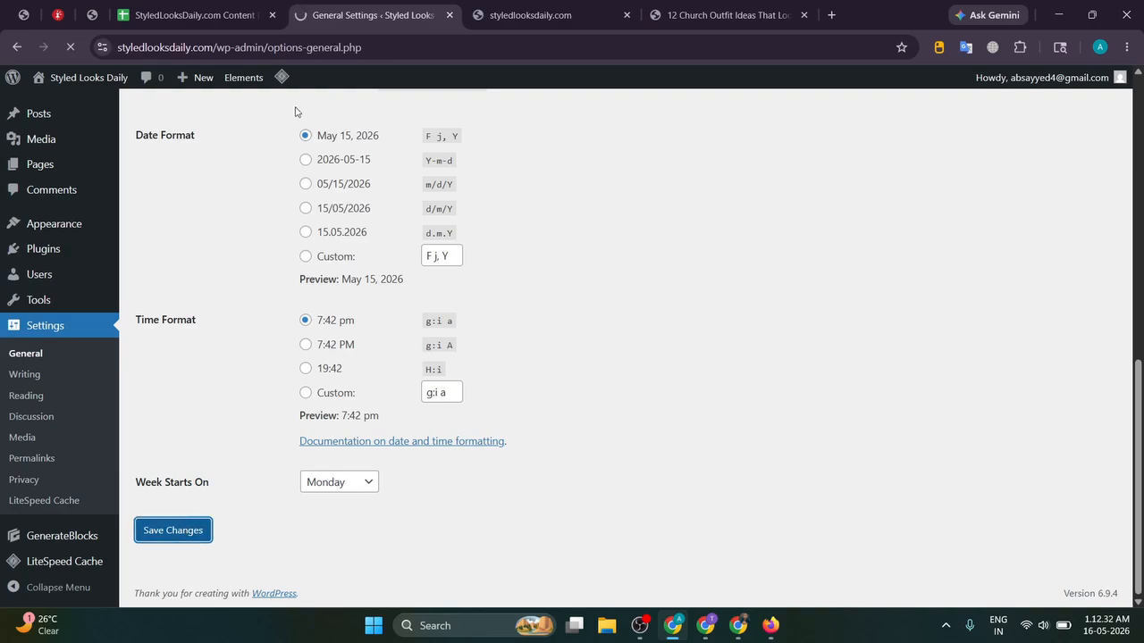
Step: Purge all cached pages from the front page's LiteSpeed admin-bar menu
mouse_move(281, 77)
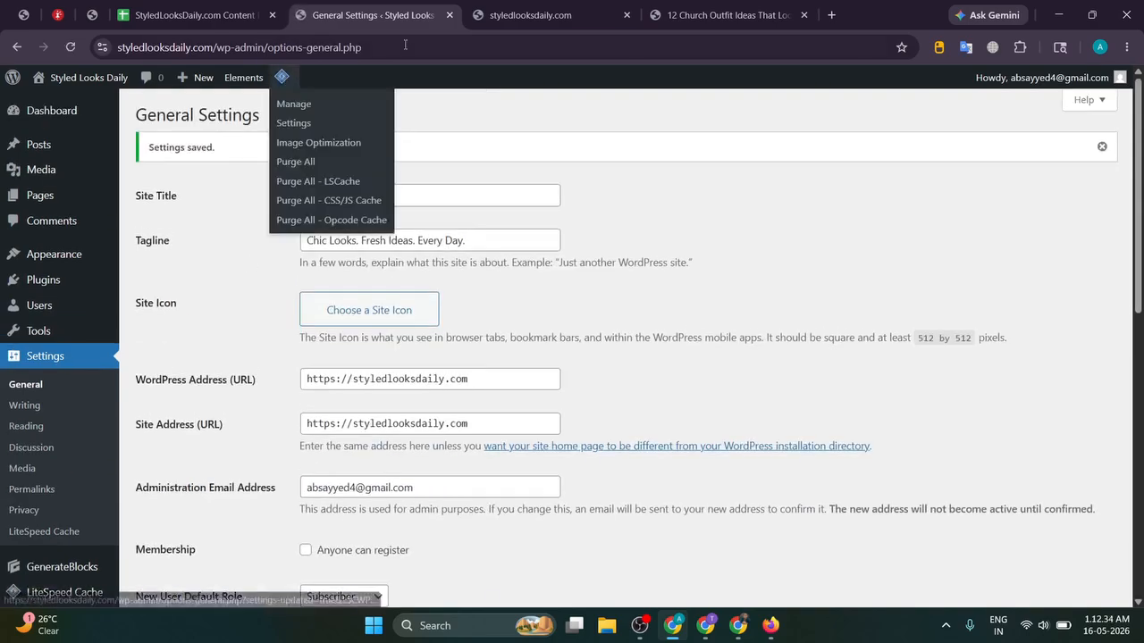
key("ctrl+Tab")
mouse_move(318, 78)
left_click(326, 148)
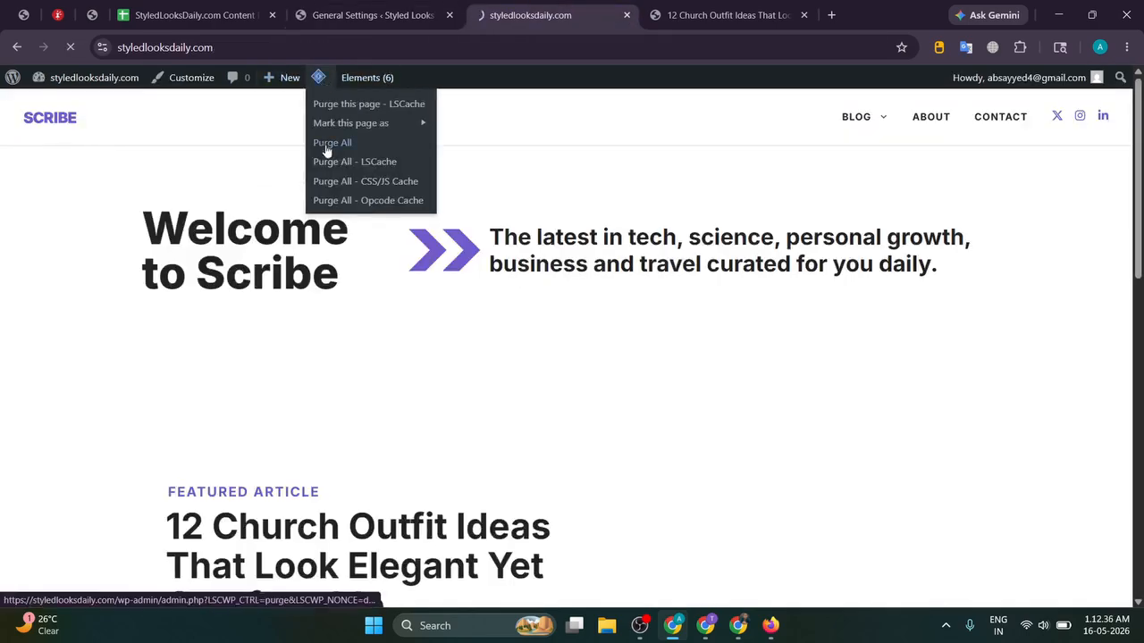
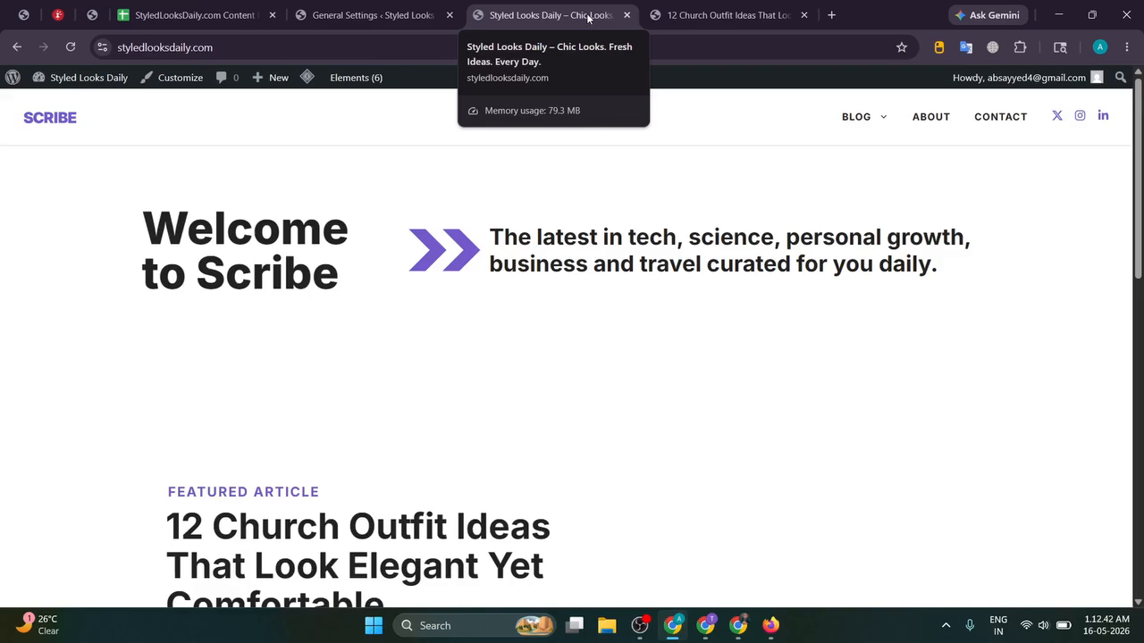
Step: Switch to the ChatGPT 'Fashion Taglines' conversation in Chrome
left_click(738, 636)
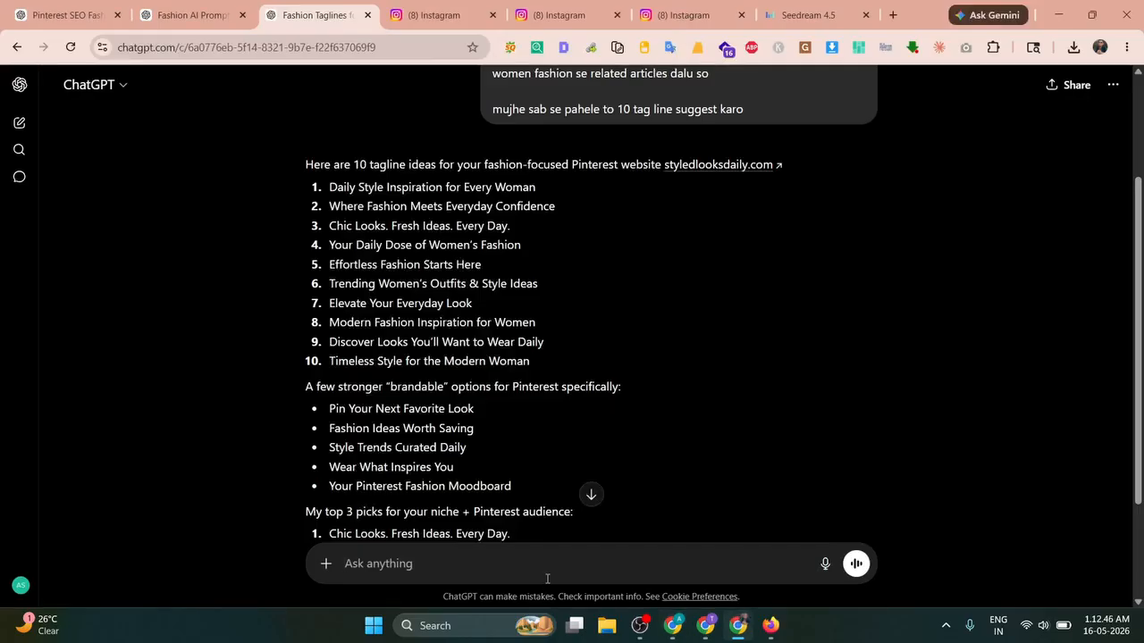
Step: Ask ChatGPT for three US-based women authors for the website and review the reply
type("now suggest me")
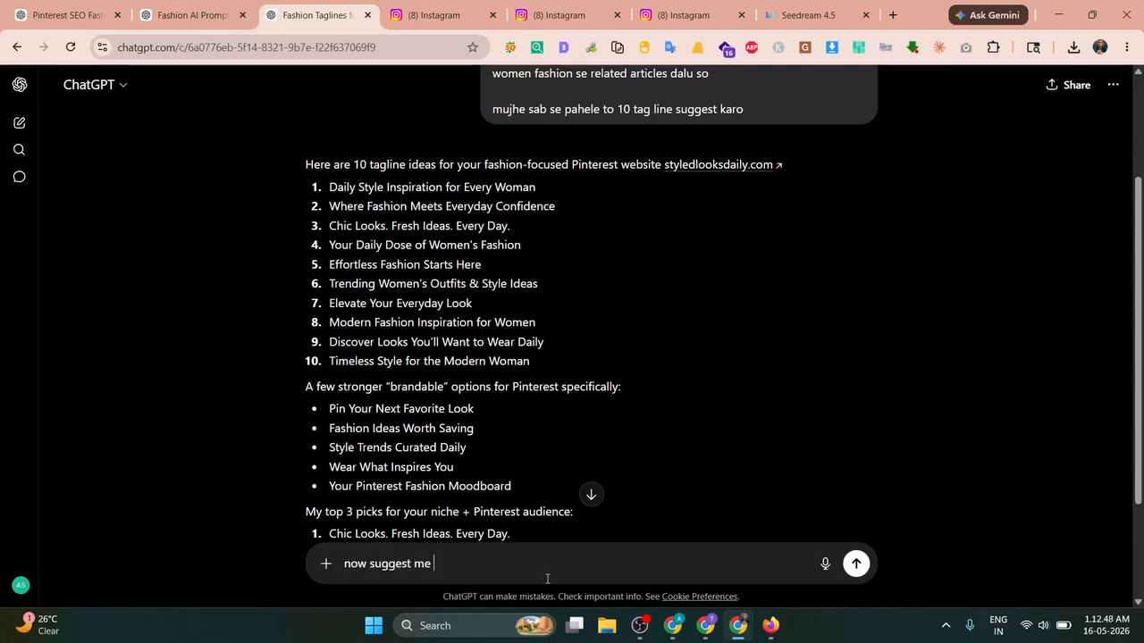
type(" author ")
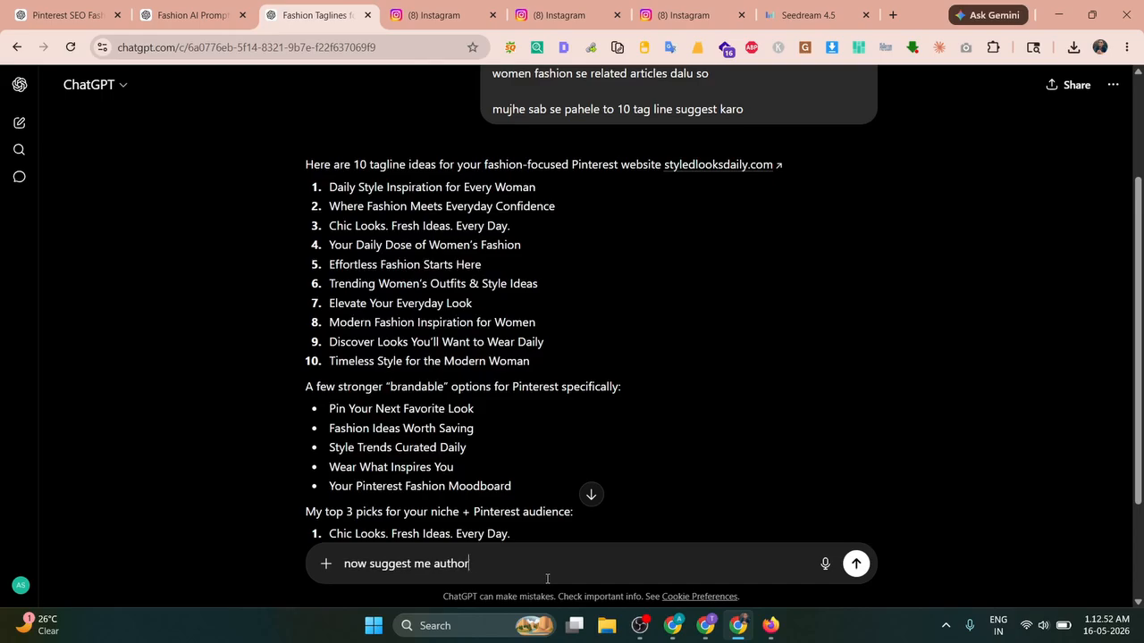
type("s for my website give me 3 authors")
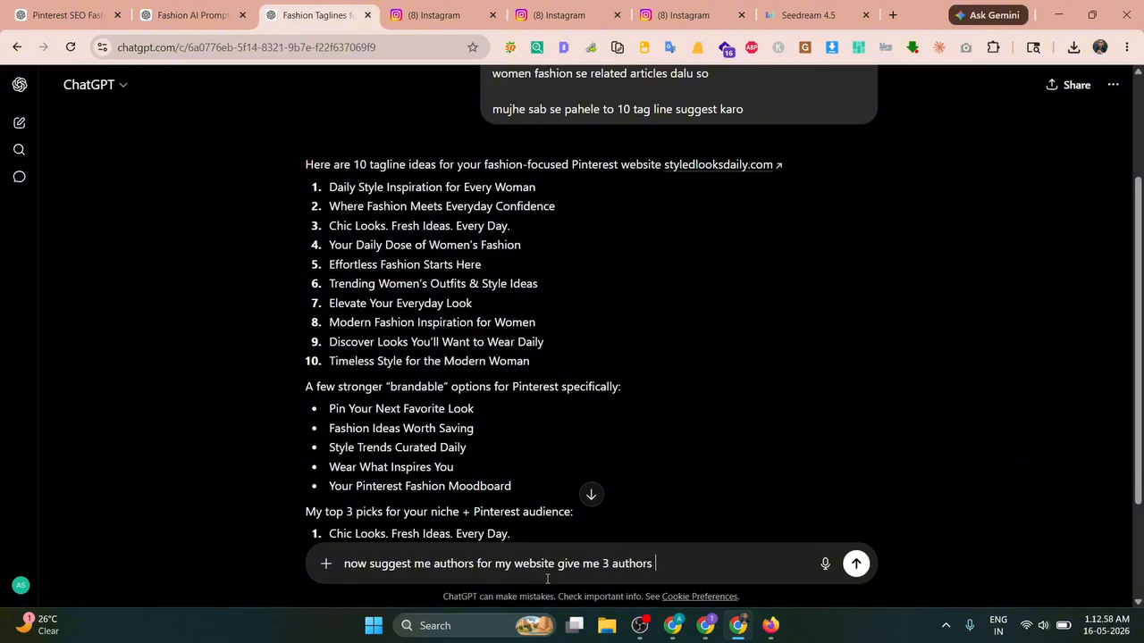
type(" all are from US and")
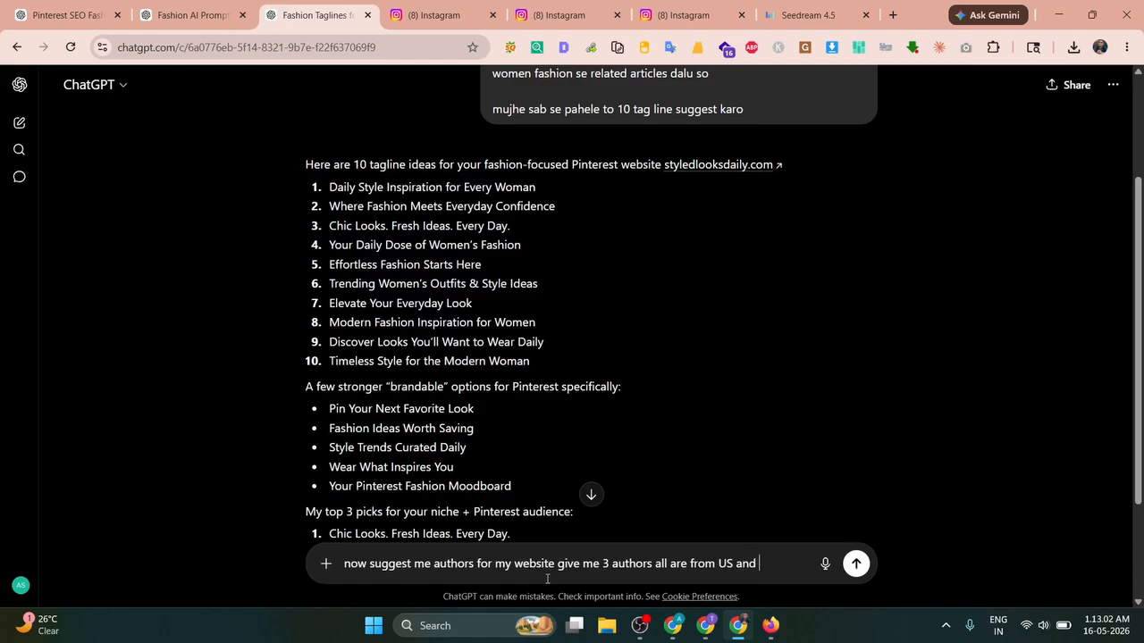
type(" all of 3 are women")
key("Return")
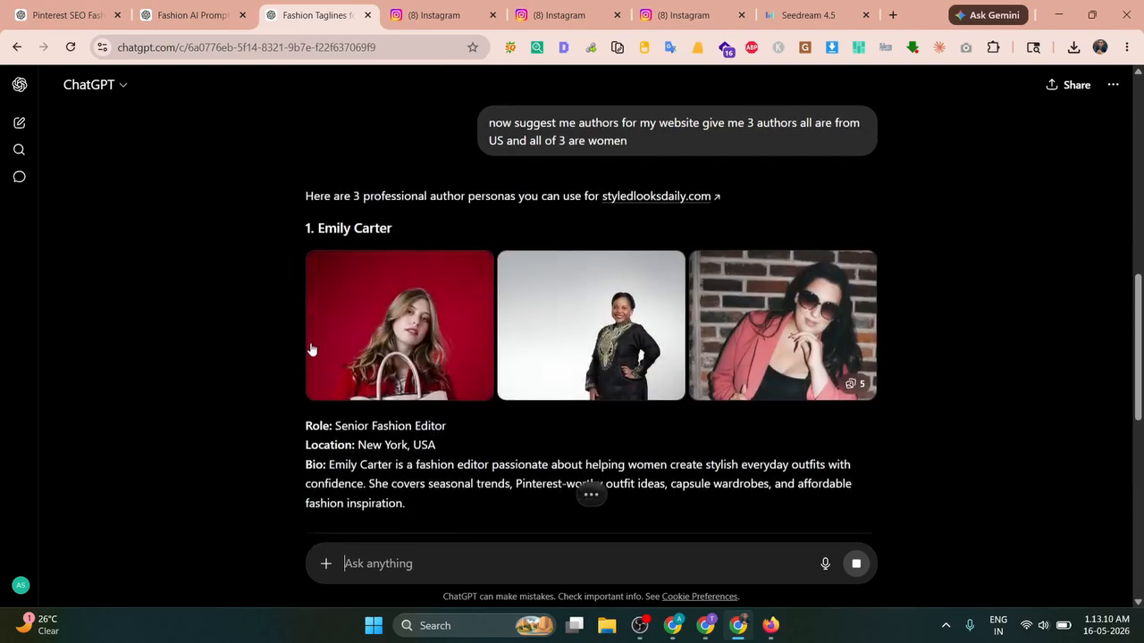
scroll(235, 344, "down", 2)
scroll(237, 345, "down", 1)
scroll(251, 342, "down", 5)
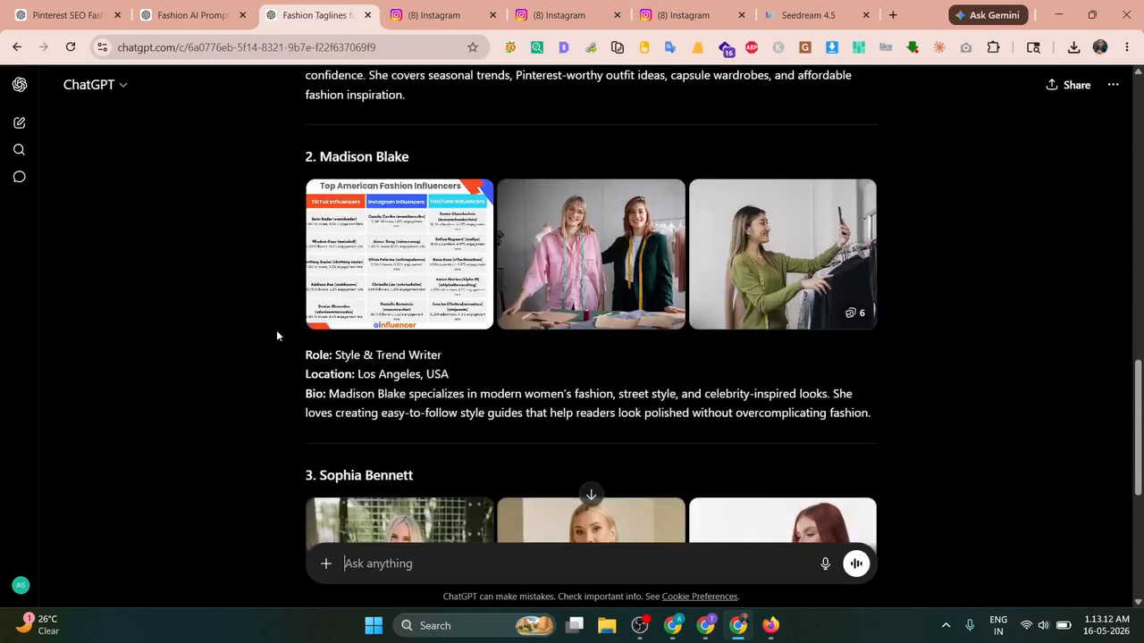
scroll(277, 335, "up", 5)
scroll(257, 336, "up", 3)
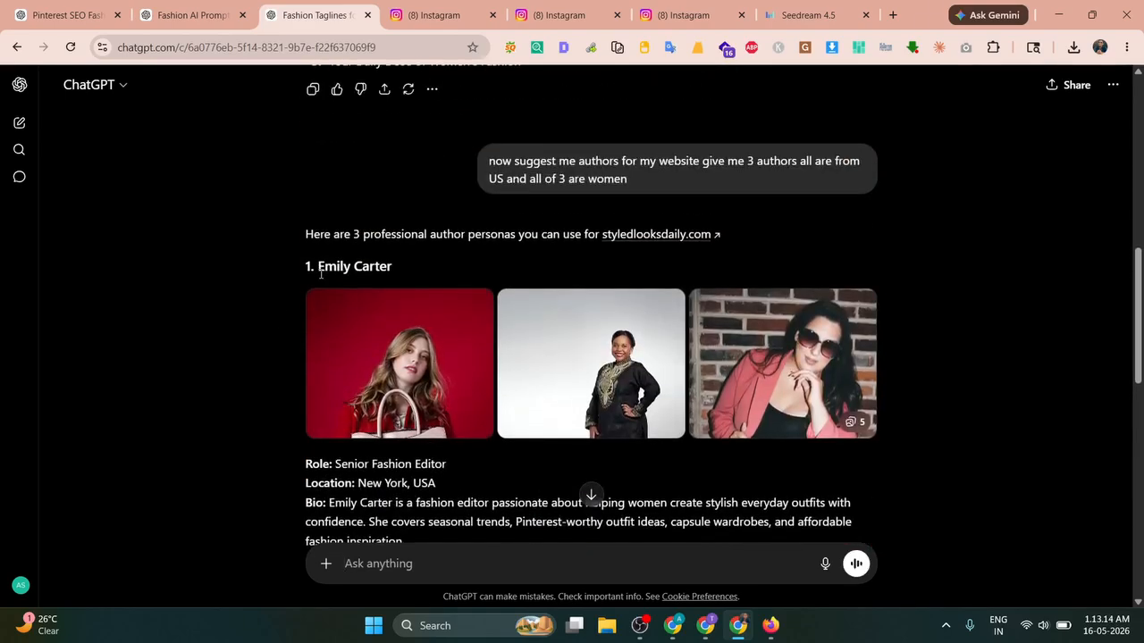
left_click_drag(317, 266, 479, 270)
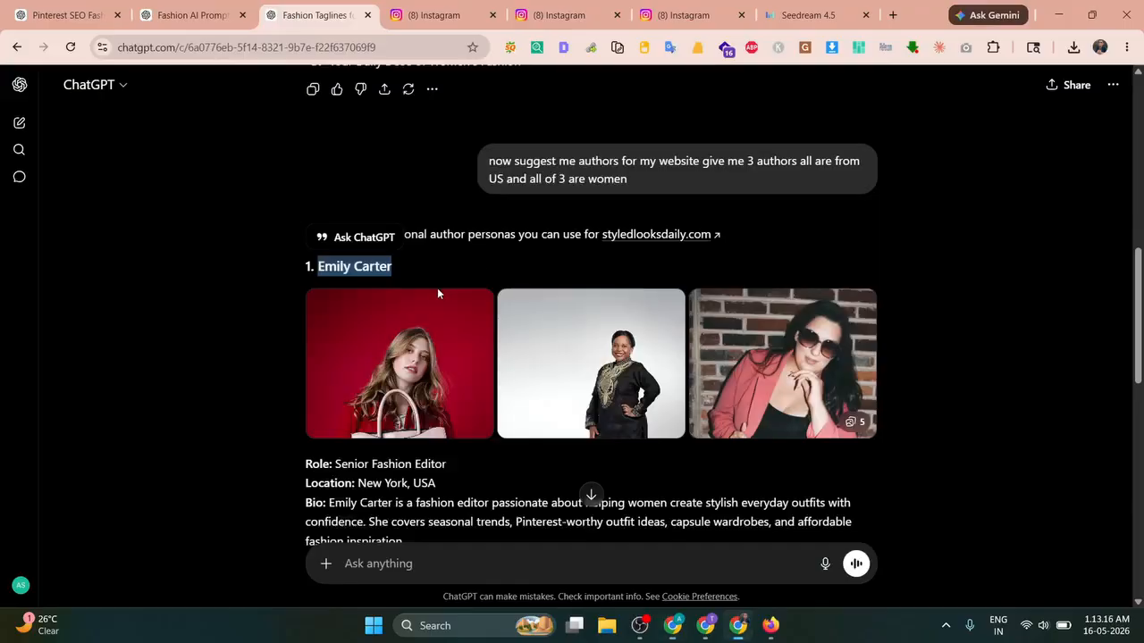
scroll(437, 294, "down", 10)
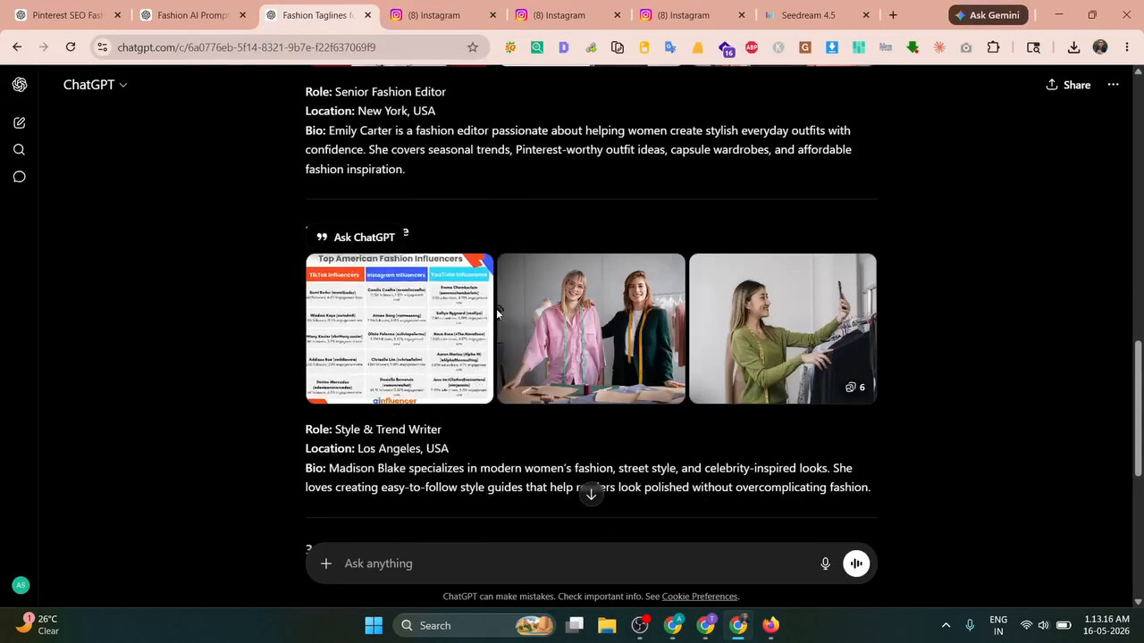
left_click(289, 362)
scroll(289, 361, "down", 1)
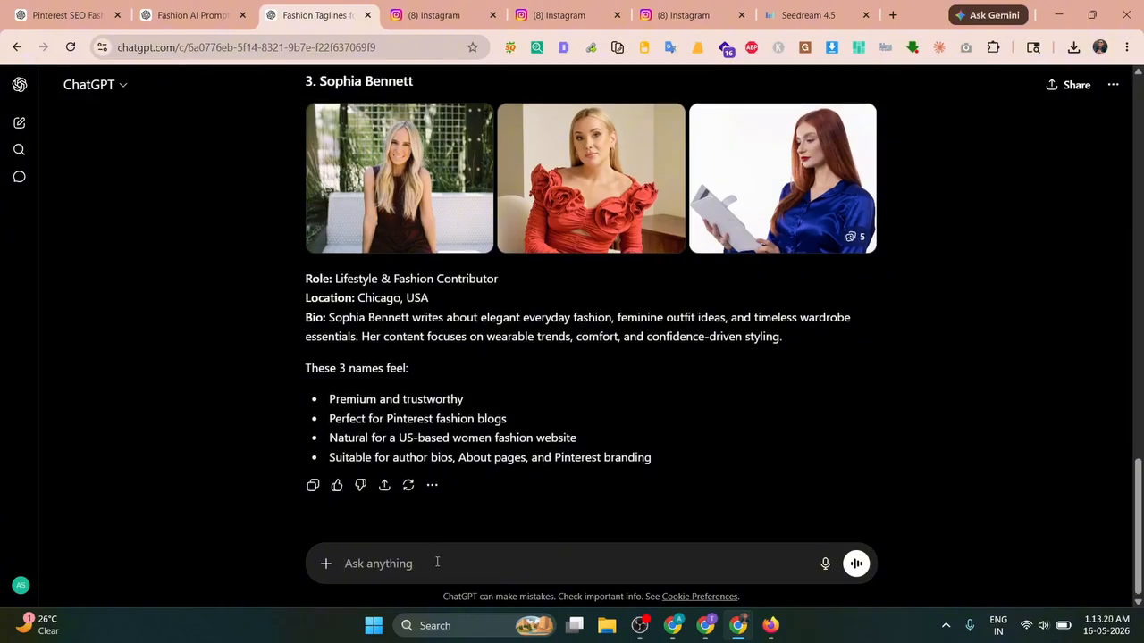
Step: Ask ChatGPT to write About Us content mentioning the authors, then return to the site
left_click(437, 562)
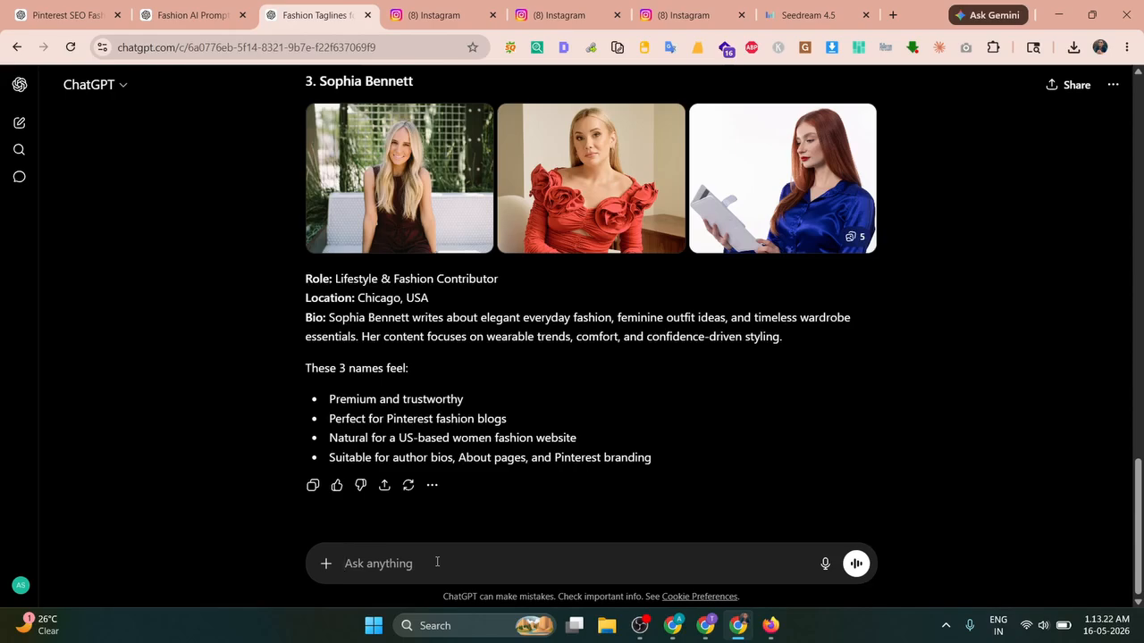
type("perfect now write")
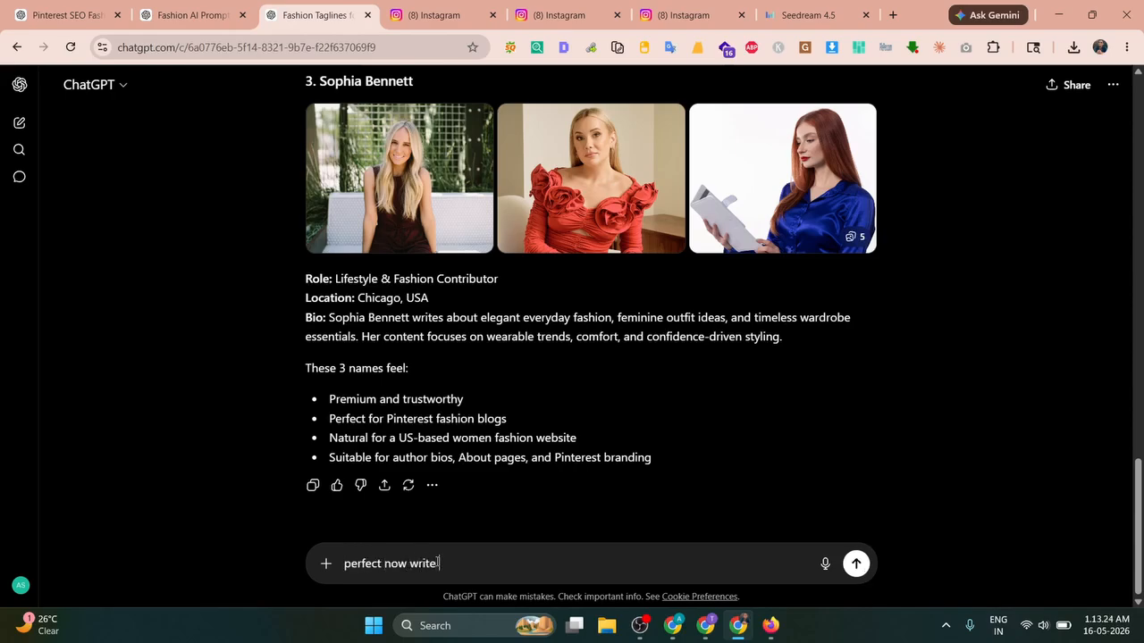
type(" about us for my website and")
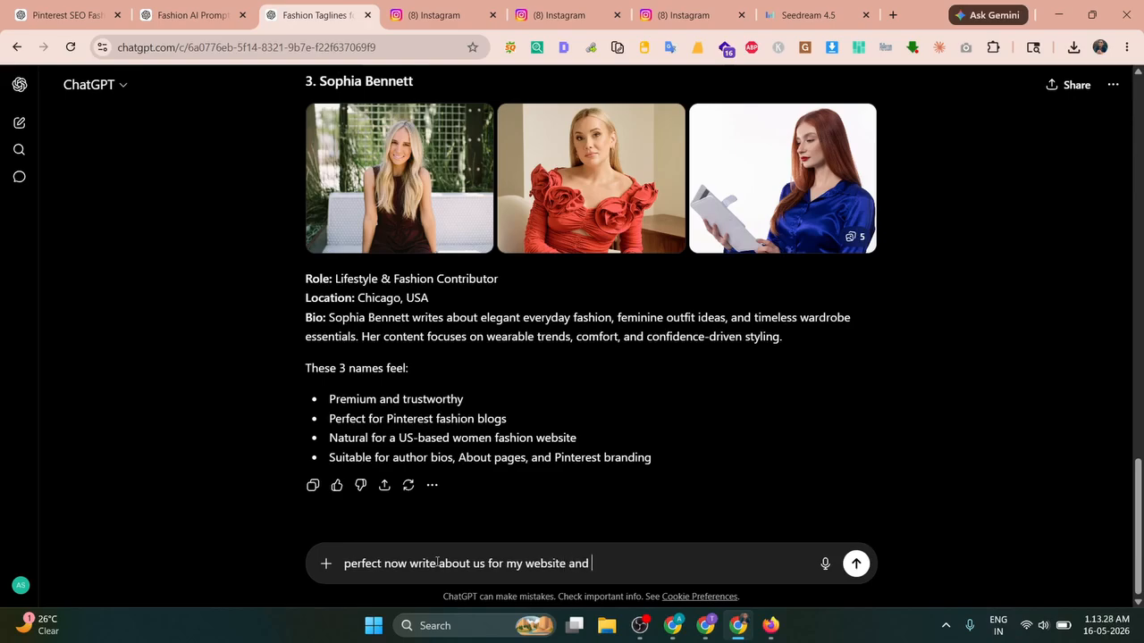
type(" also make sure to add the author")
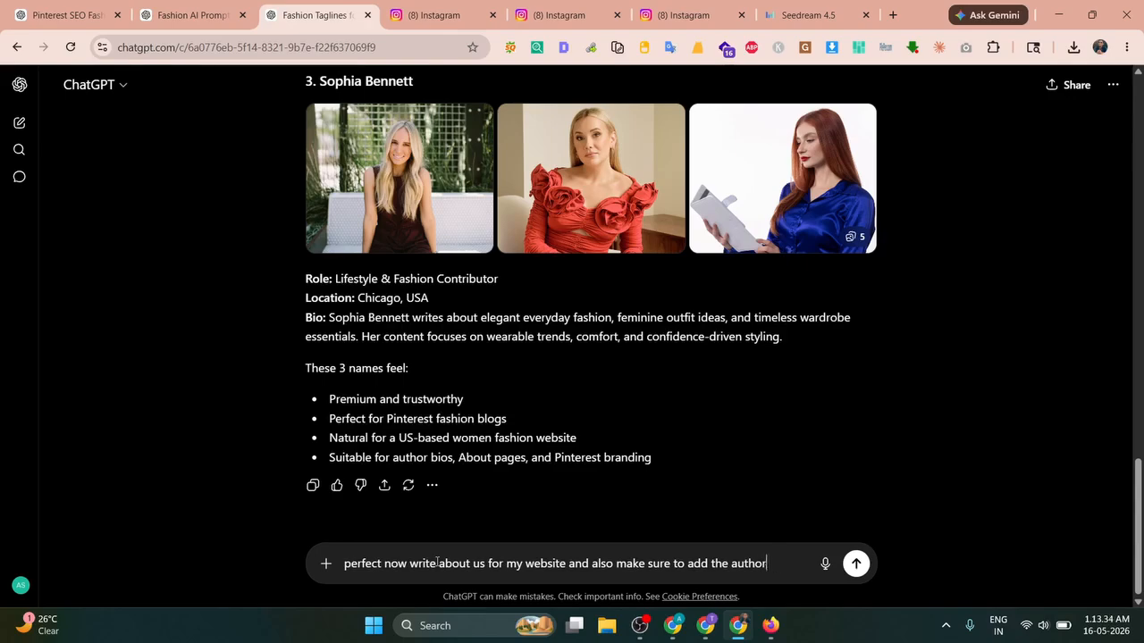
key("BackSpace")
key("BackSpace")
key("BackSpace")
key("BackSpace")
key("BackSpace")
key("BackSpace")
key("BackSpace")
key("BackSpace")
key("BackSpace")
key("BackSpace")
key("BackSpace")
key("BackSpace")
type("tion the authors in ")
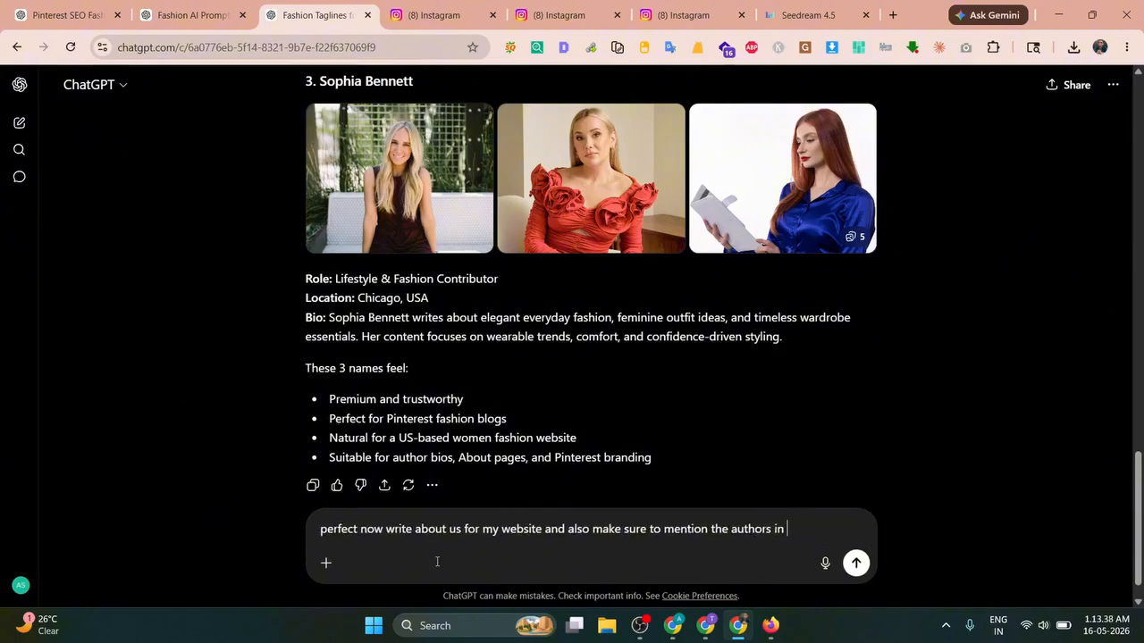
type("about us conte")
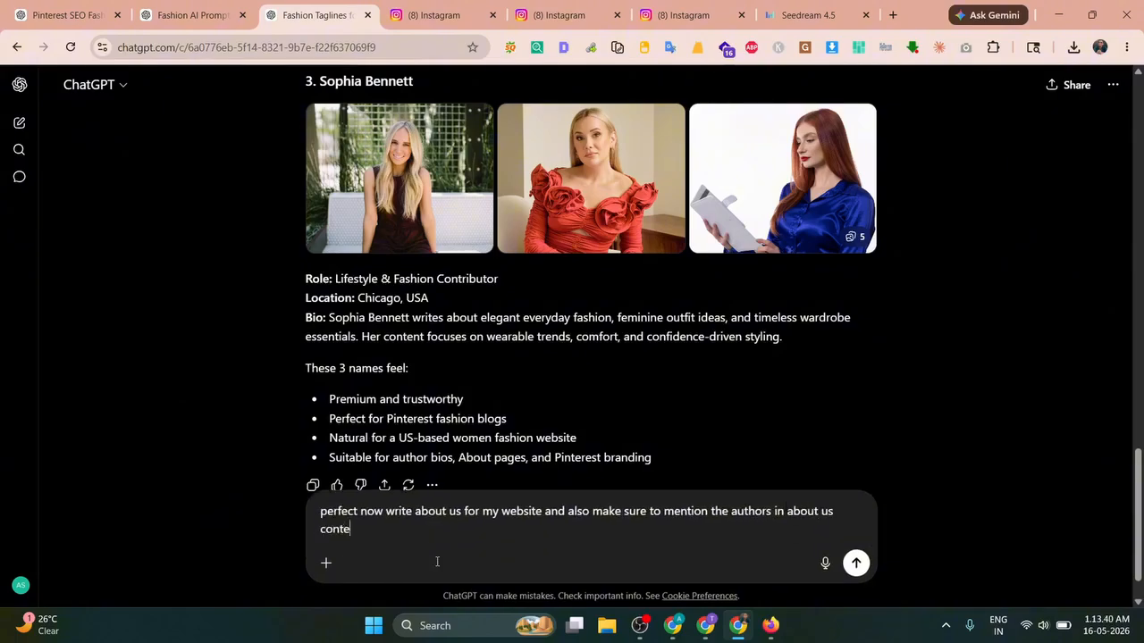
type("tn t")
key("Return")
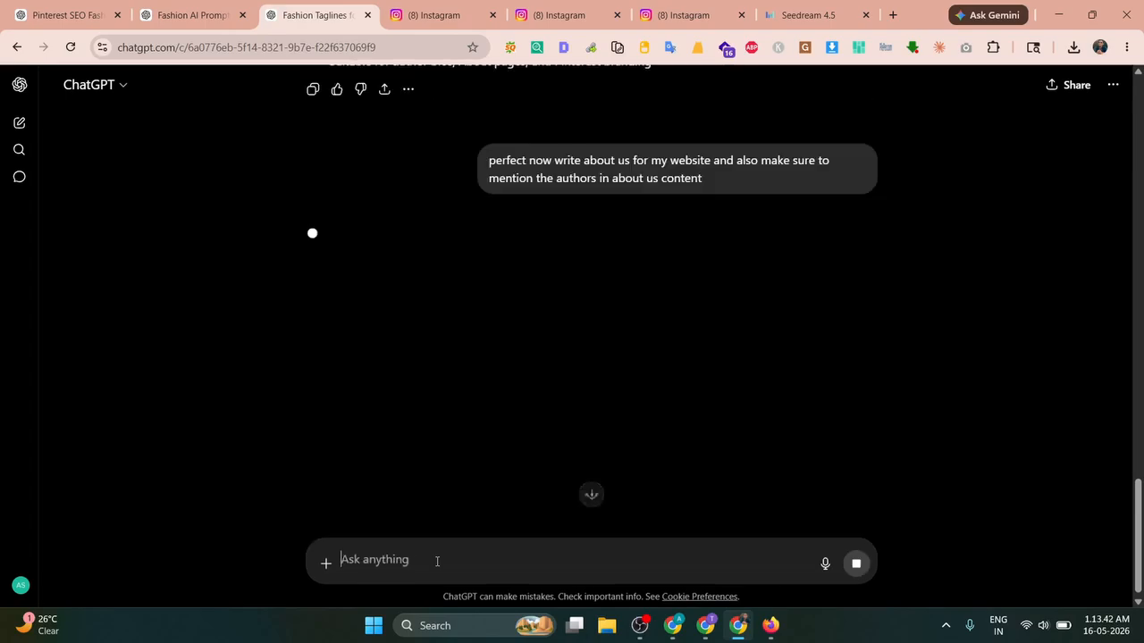
key("alt+Tab")
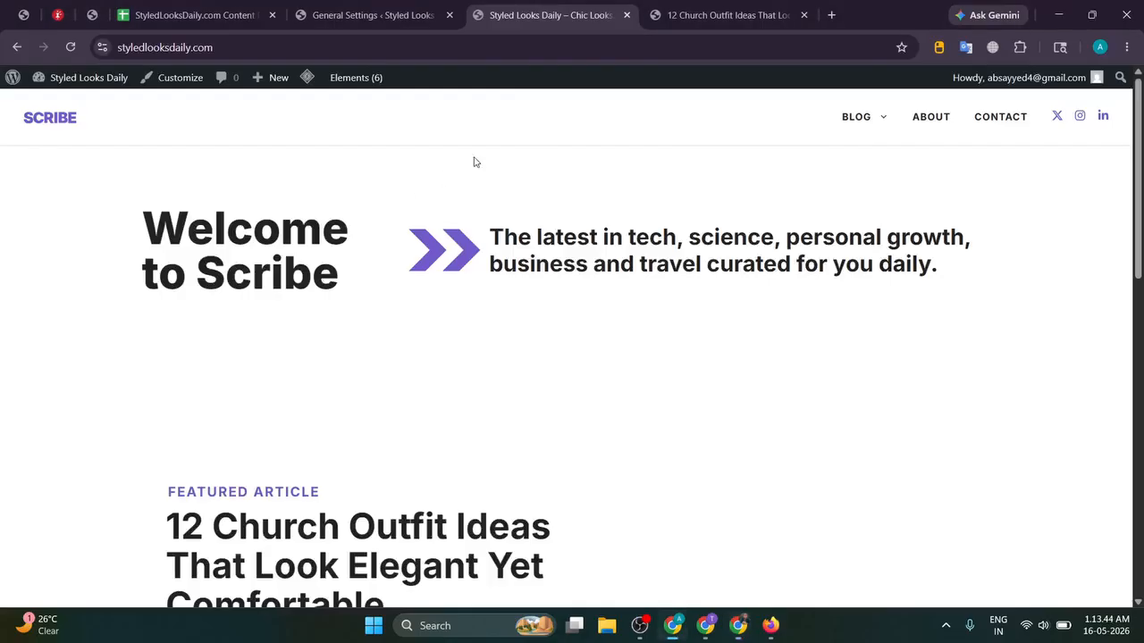
Step: Open the About page in the editor and copy ChatGPT's generated About Us text
left_click(932, 123)
left_click(733, 16)
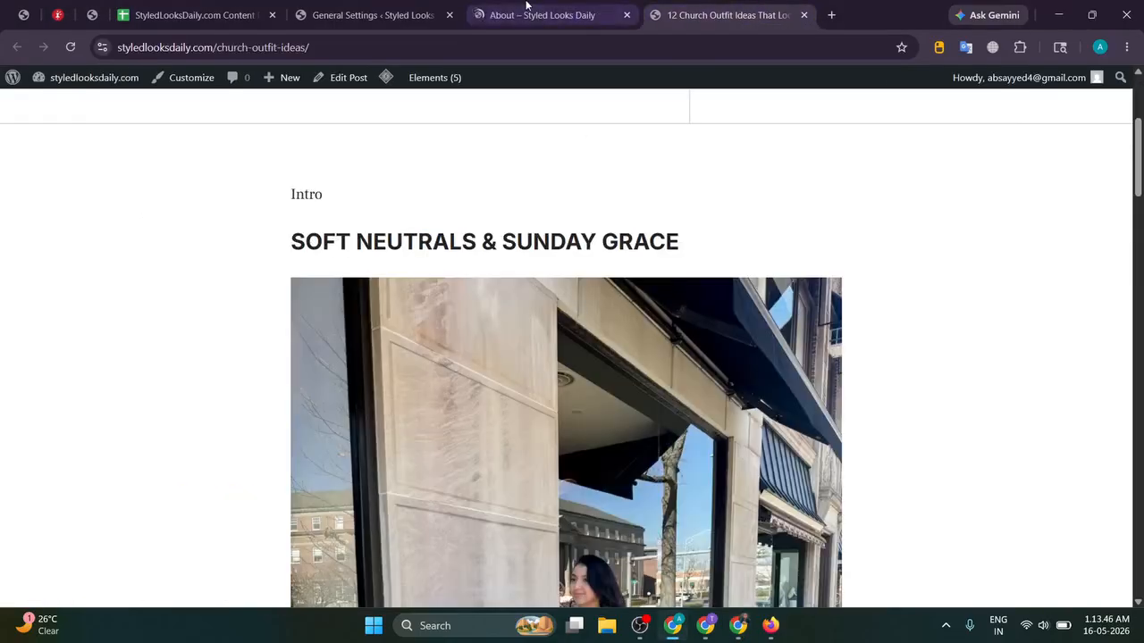
left_click(526, 7)
left_click(352, 80)
scroll(483, 186, "down", 5)
key("alt+Tab")
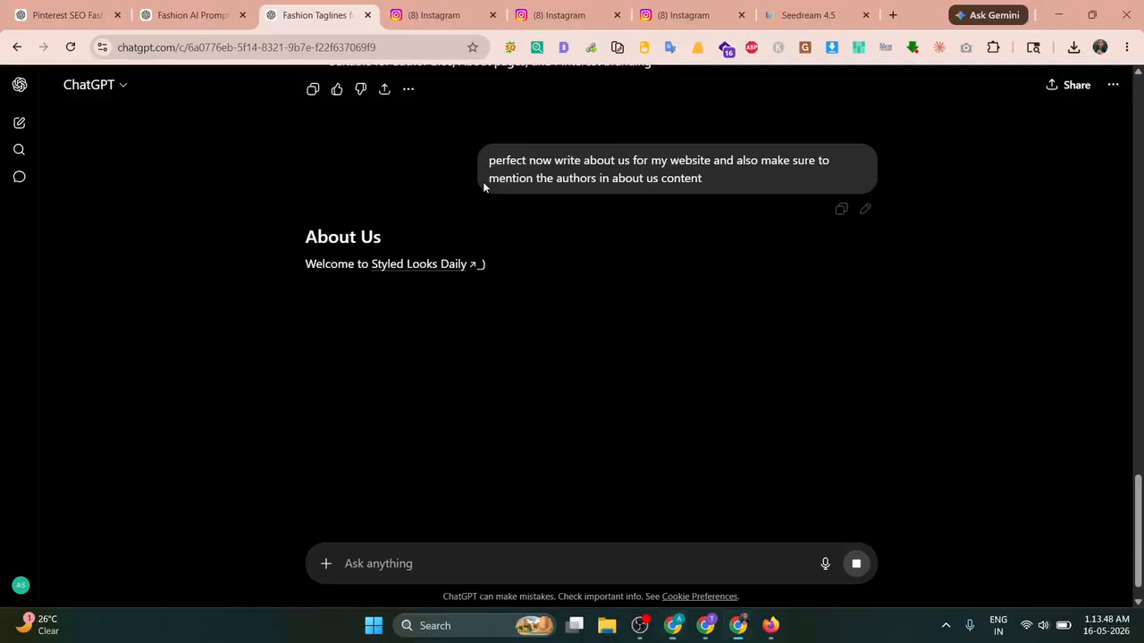
left_click_drag(305, 264, 559, 461)
key("alt+Tab")
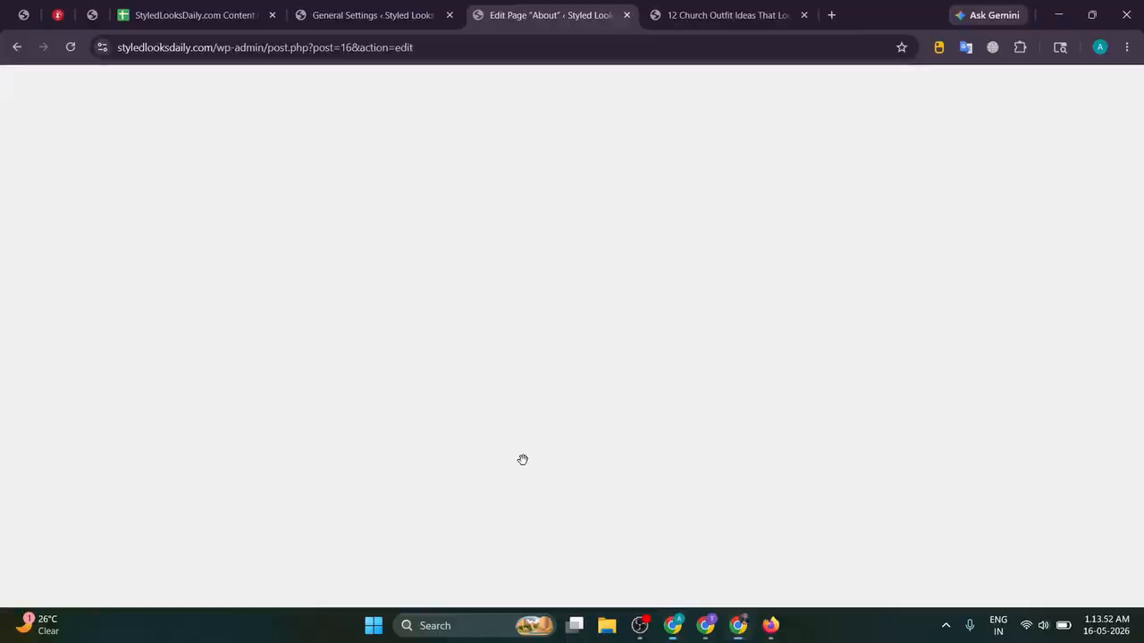
Step: Try pasting the About Us text over the page heading, undoing the badly formatted result
left_click(194, 255)
key("ctrl+a")
key("ctrl+a")
key("Delete")
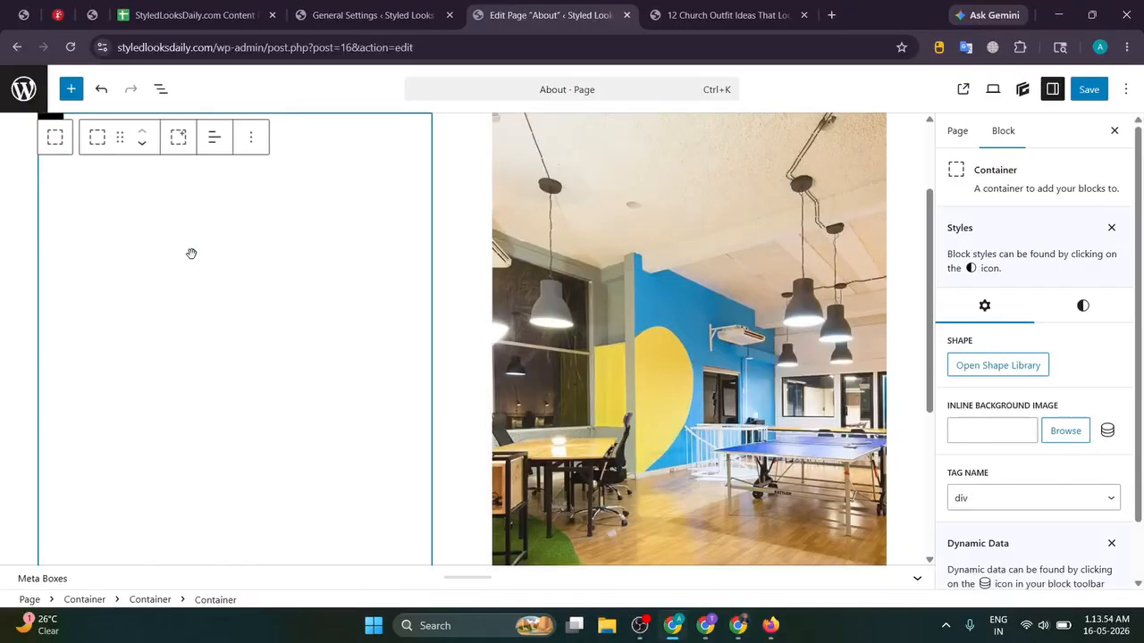
key("ctrl+v")
key("ctrl+z")
key("ctrl+z")
left_click(301, 152)
key("ctrl+a")
key("Delete")
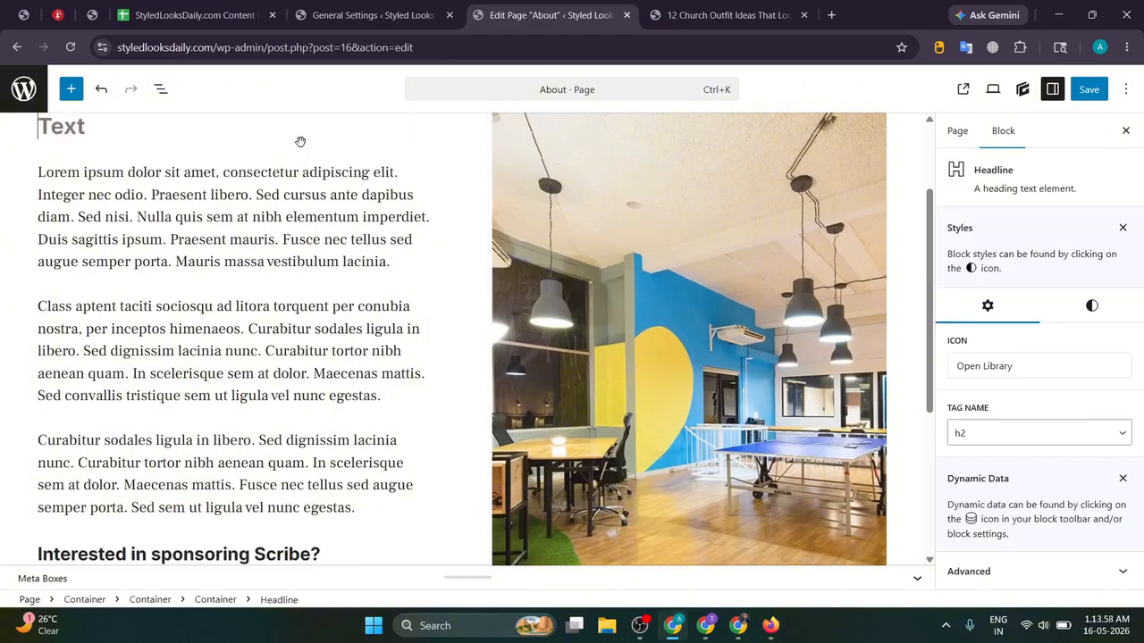
key("ctrl+v")
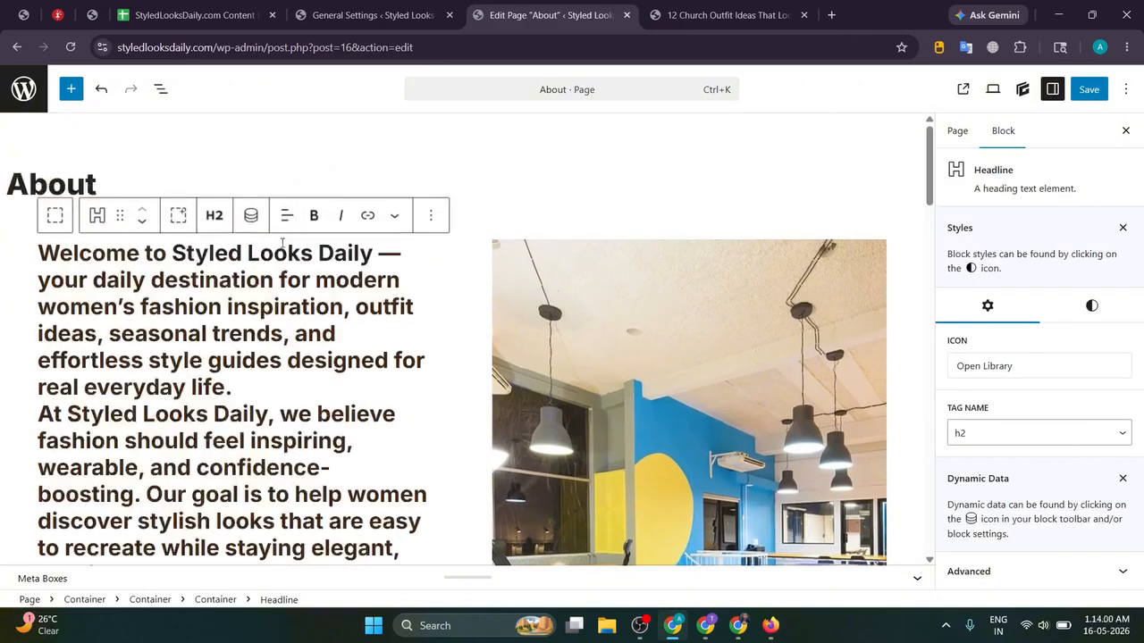
key("ctrl+z")
key("ctrl+z")
Step: Recopy the About Us reply and attempt deleting the placeholder blocks, then undo it
key("alt+Tab")
scroll(379, 224, "up", 5)
triple_click(344, 271)
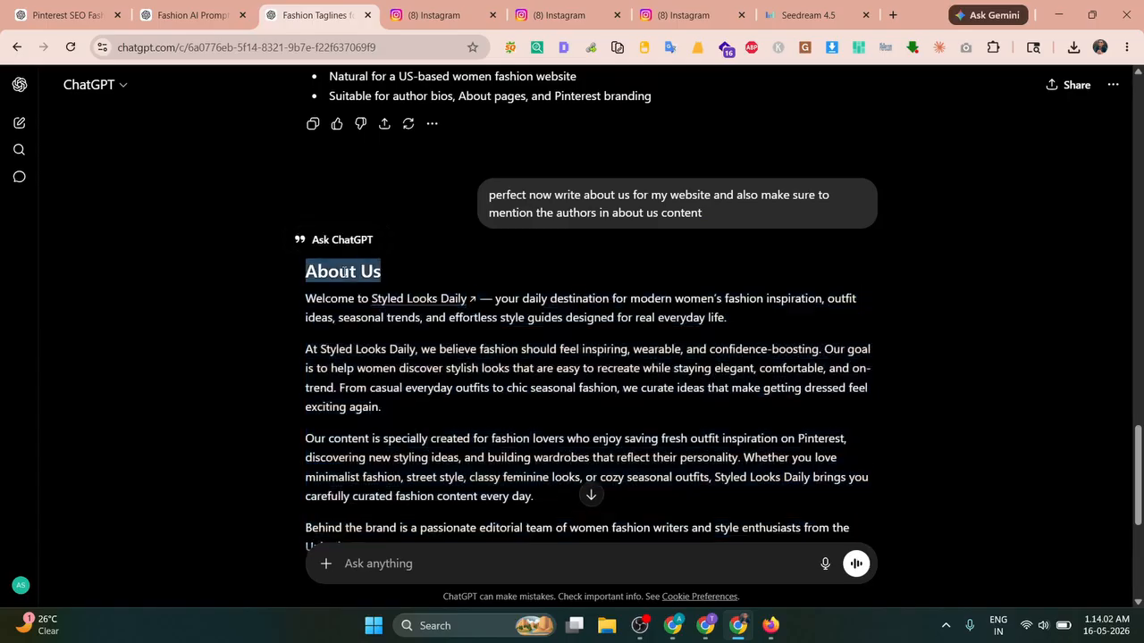
key("alt+Tab")
key("alt+Tab")
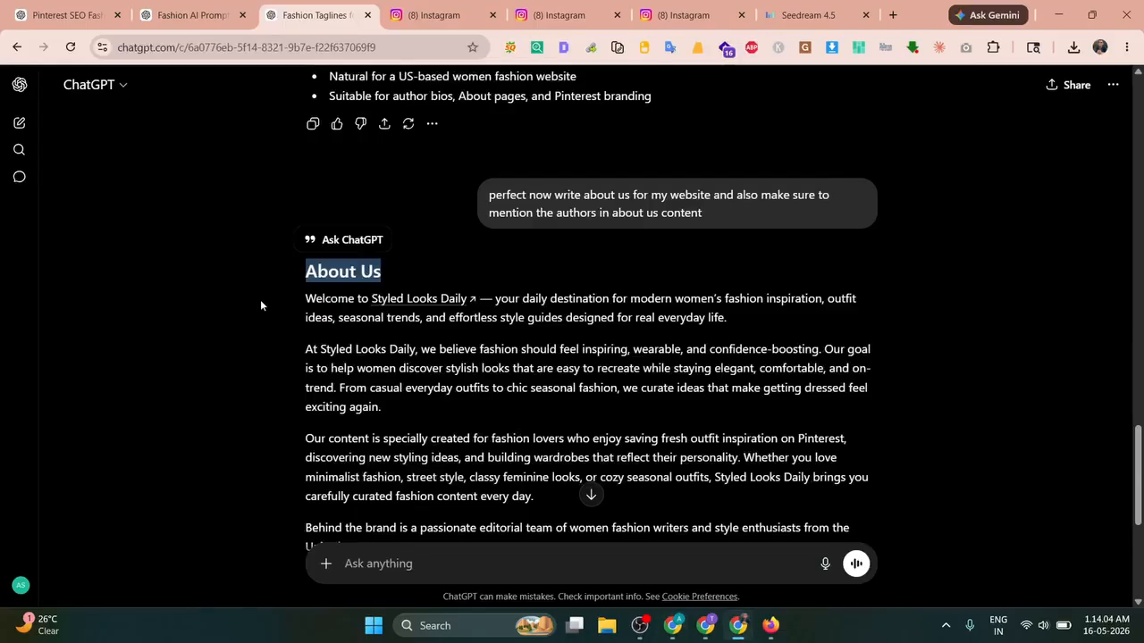
left_click_drag(304, 302, 613, 460)
scroll(460, 352, "down", 5)
key("alt+Tab")
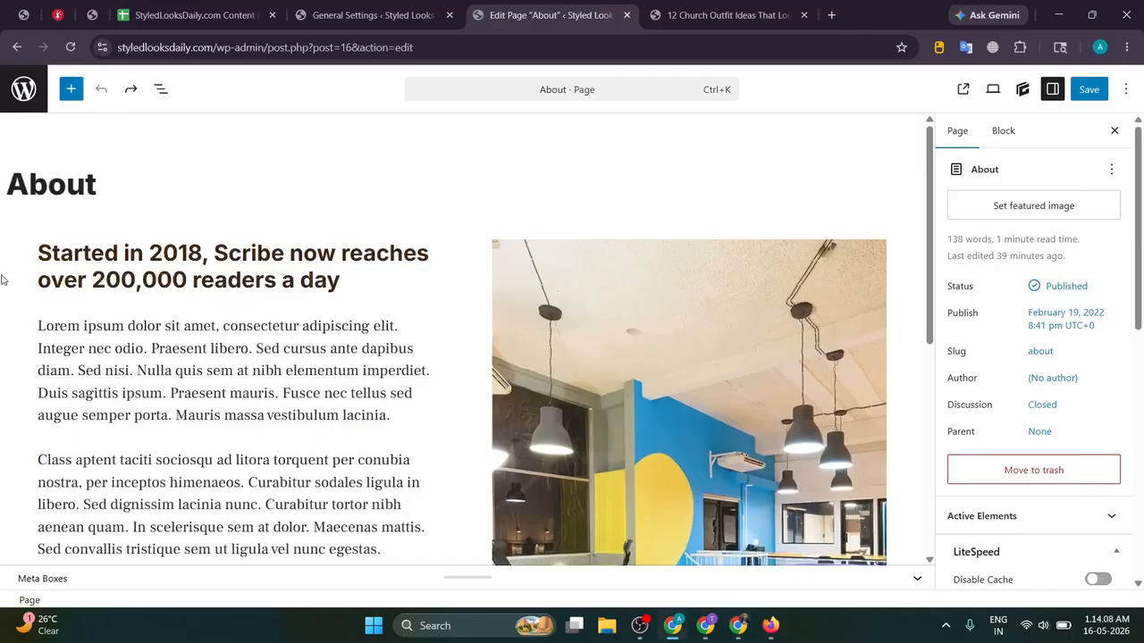
left_click(80, 344)
key("ctrl+a")
key("ctrl+a")
key("BackSpace")
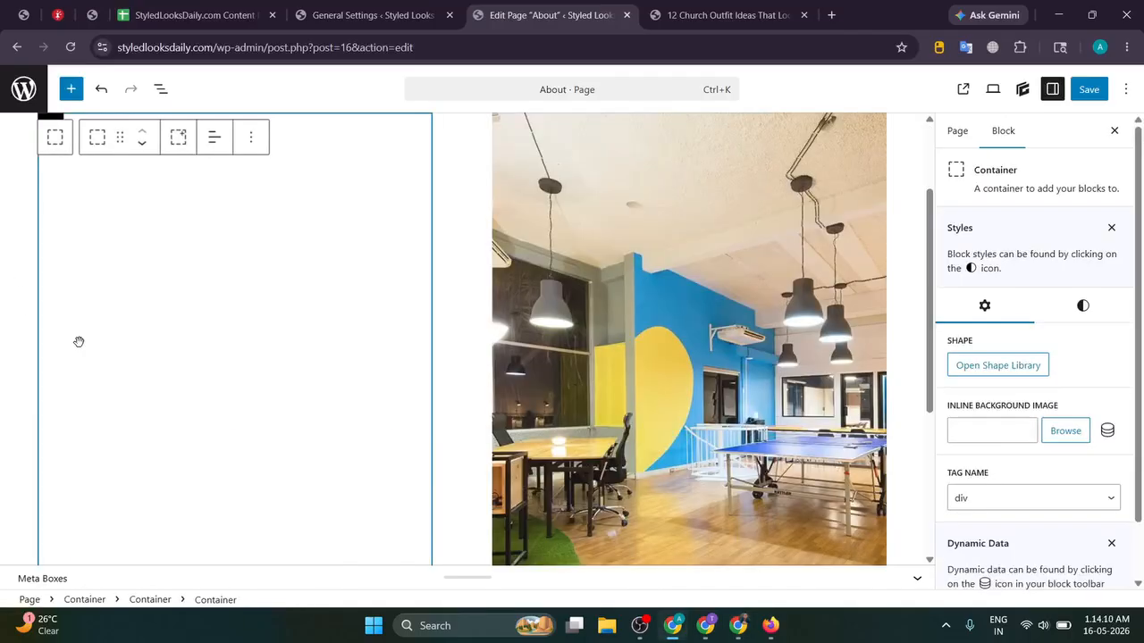
key("ctrl+z")
Step: Paste the About Us text over the lorem paragraphs and remove the sponsoring heading, keeping the button
left_click(46, 200)
left_click_drag(39, 198, 362, 243)
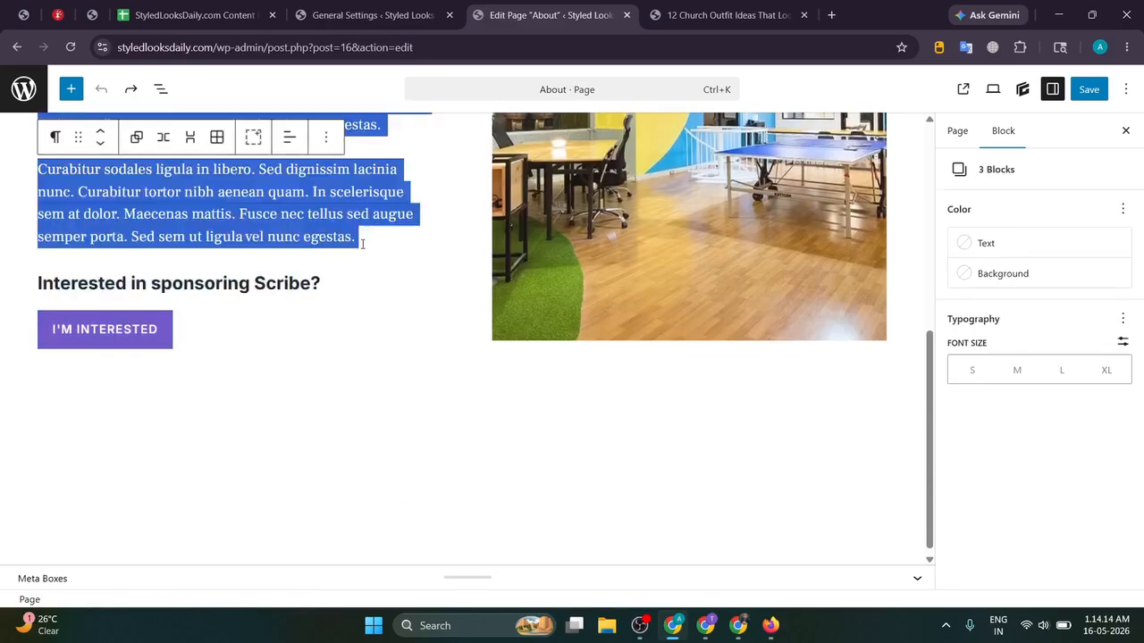
key("ctrl+v")
triple_click(276, 276)
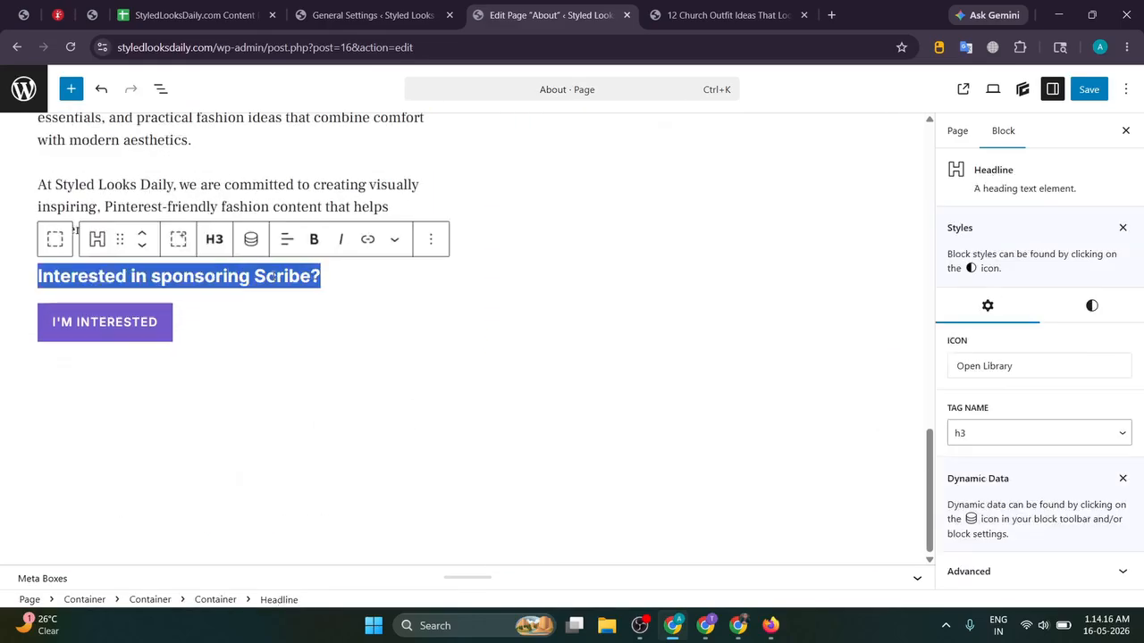
key("BackSpace")
key("BackSpace")
key("Down")
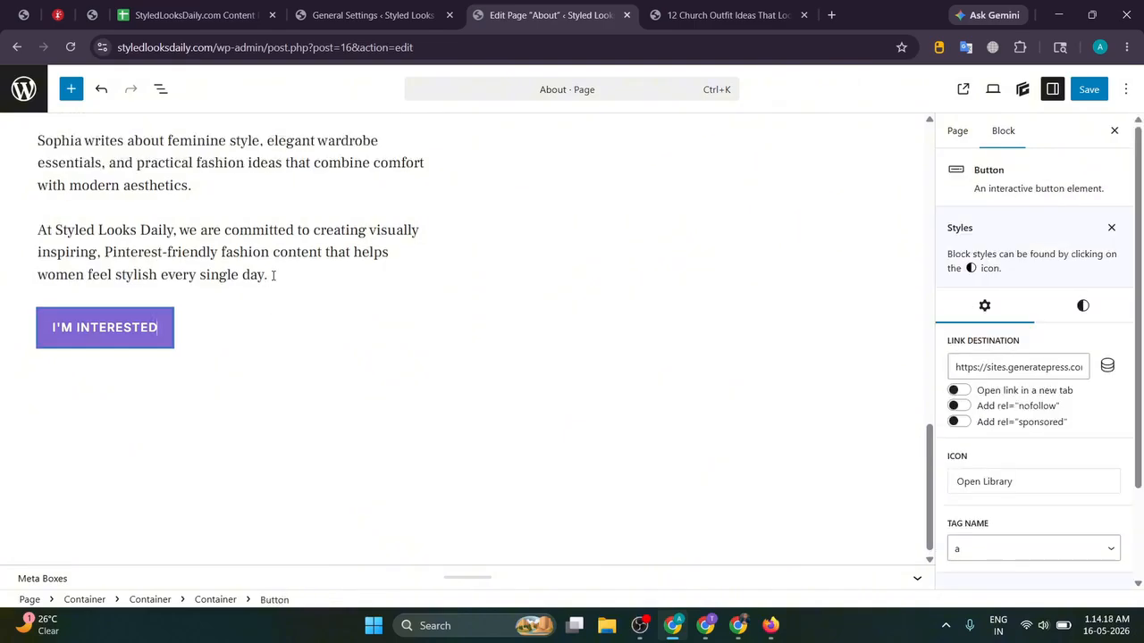
key("BackSpace")
key("BackSpace")
key("BackSpace")
key("BackSpace")
key("BackSpace")
key("BackSpace")
key("BackSpace")
key("BackSpace")
key("BackSpace")
key("BackSpace")
key("BackSpace")
key("BackSpace")
key("BackSpace")
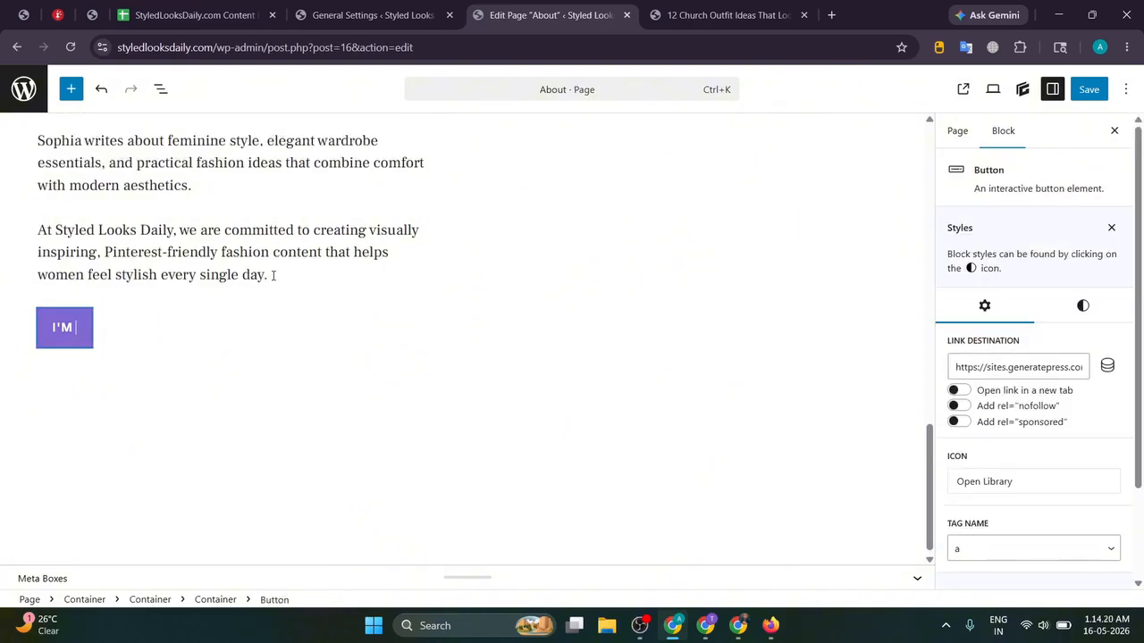
key("BackSpace")
key("BackSpace")
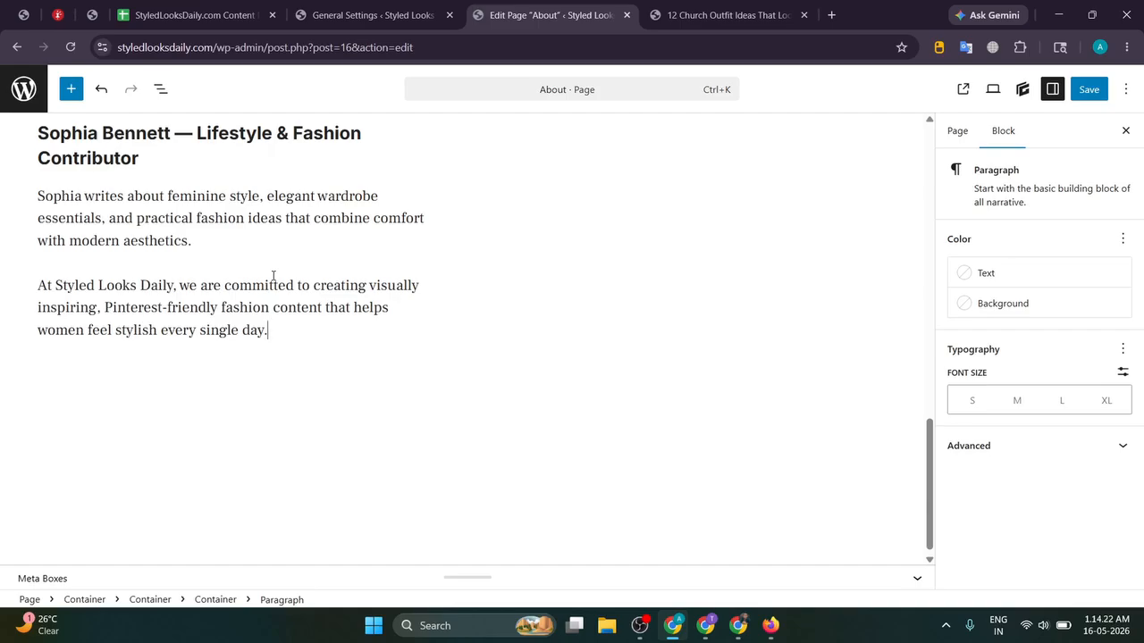
key("ctrl+z")
key("ctrl+z")
key("ctrl+z")
Step: Clear the Scribe readership headline and delete its empty heading block
scroll(268, 275, "up", 15)
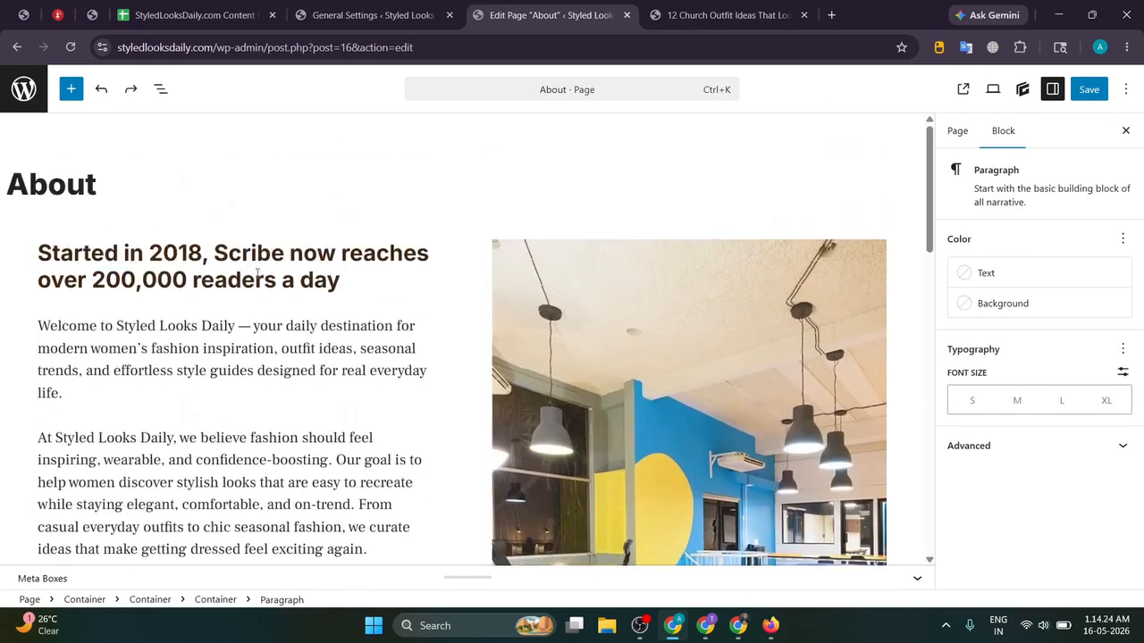
left_click(257, 275)
key("ctrl+a")
key("BackSpace")
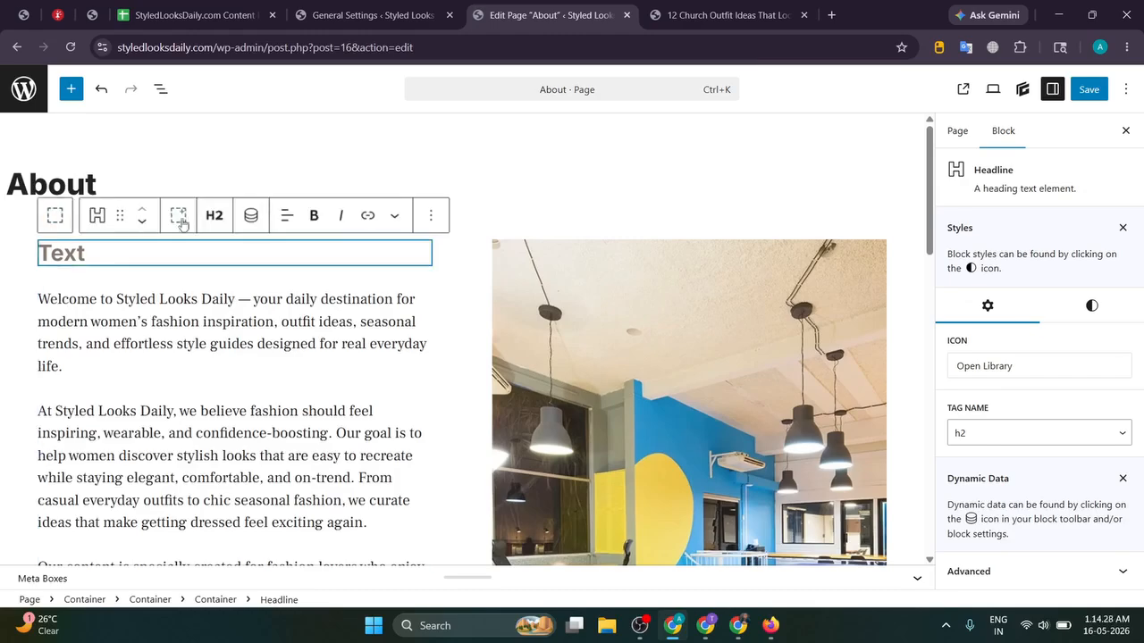
left_click(431, 216)
scroll(447, 501, "down", 2)
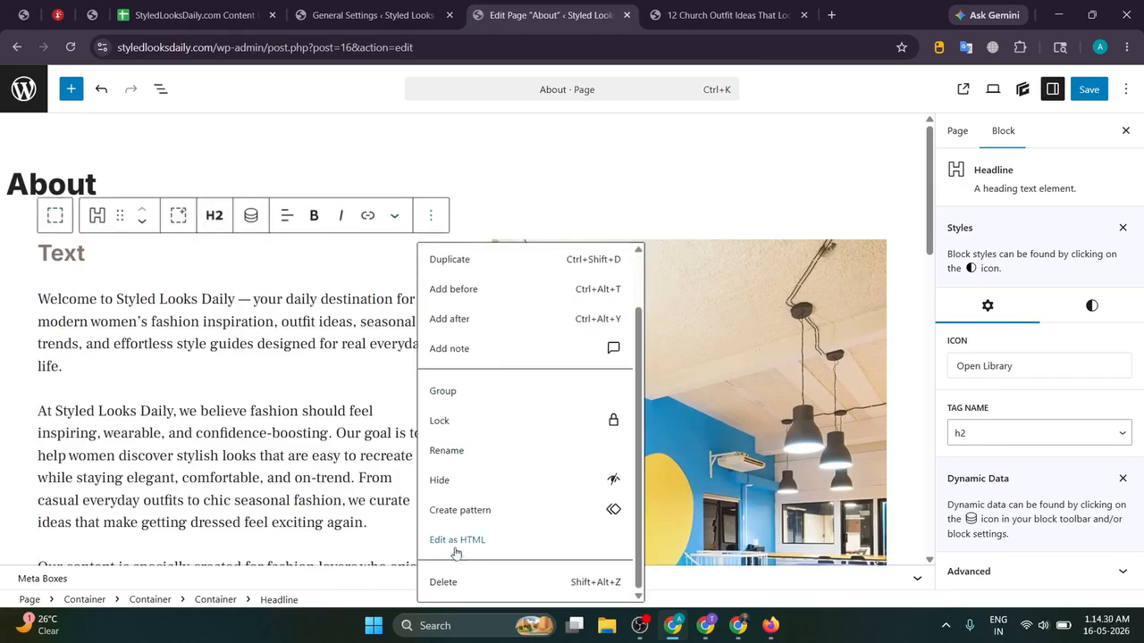
left_click(447, 579)
Step: Remove the em dash from the intro paragraph
left_click(303, 340)
scroll(303, 340, "up", 2)
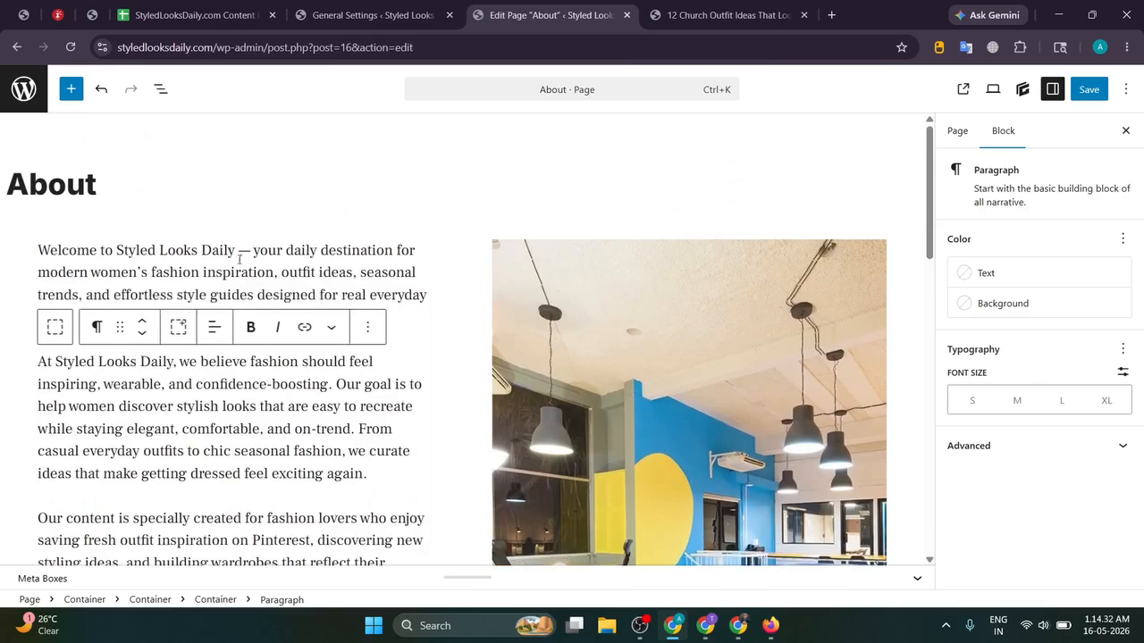
left_click(248, 251)
key("BackSpace")
Step: Replace the em dashes in the author headings with '|' between name and role
key("BackSpace")
scroll(138, 322, "down", 5)
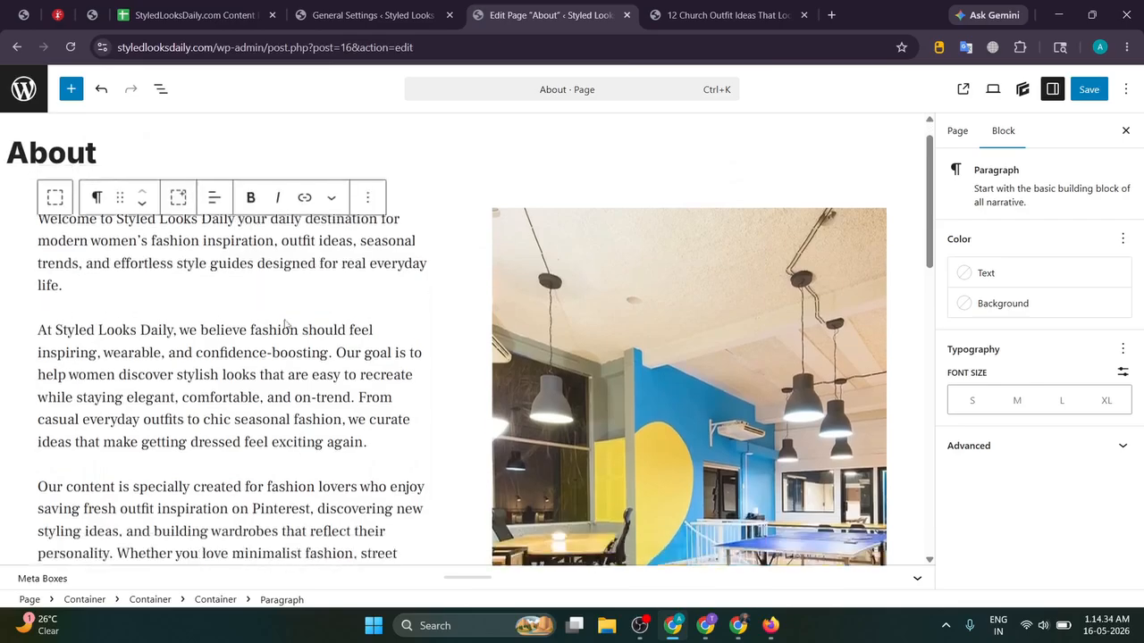
left_click(172, 319)
key("BackSpace")
key("BackSpace")
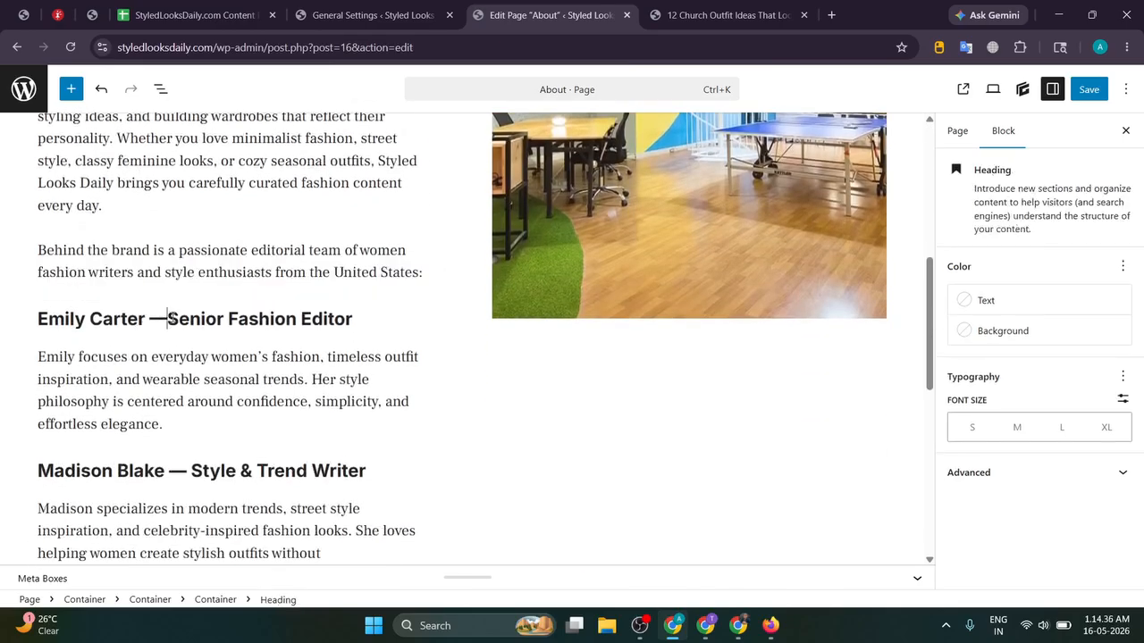
type("|")
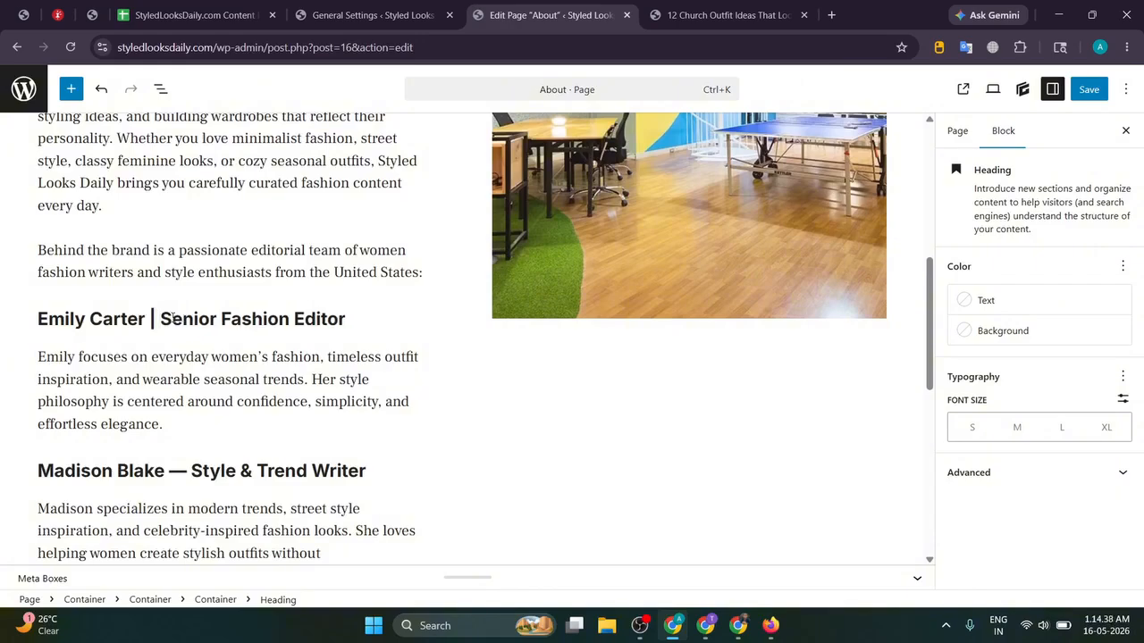
left_click(173, 464)
key("BackSpace")
key("BackSpace")
type("|")
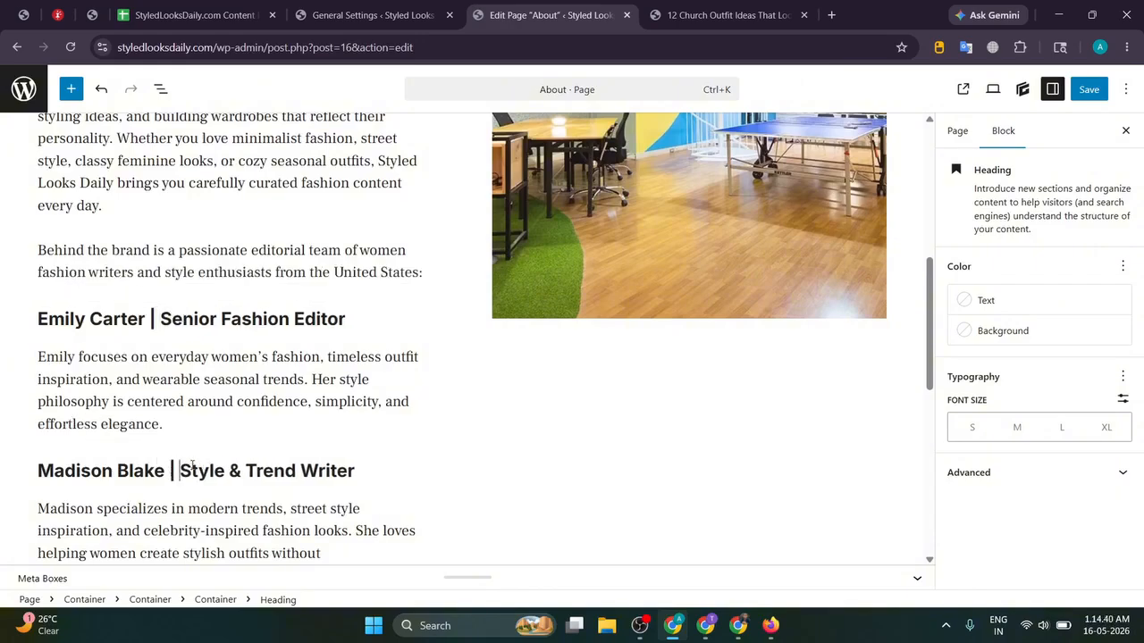
scroll(191, 464, "down", 3)
left_click(198, 396)
key("BackSpace")
key("BackSpace")
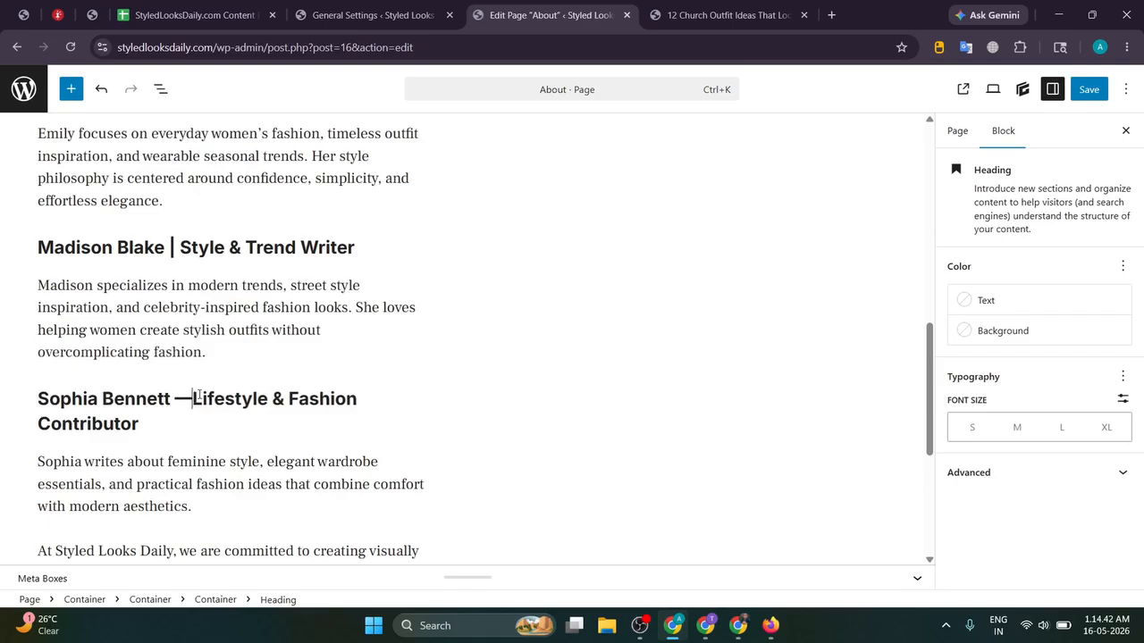
Step: Add '|' to the last author heading and relabel the button 'READ ARTICLES'
type("|")
scroll(197, 398, "down", 4)
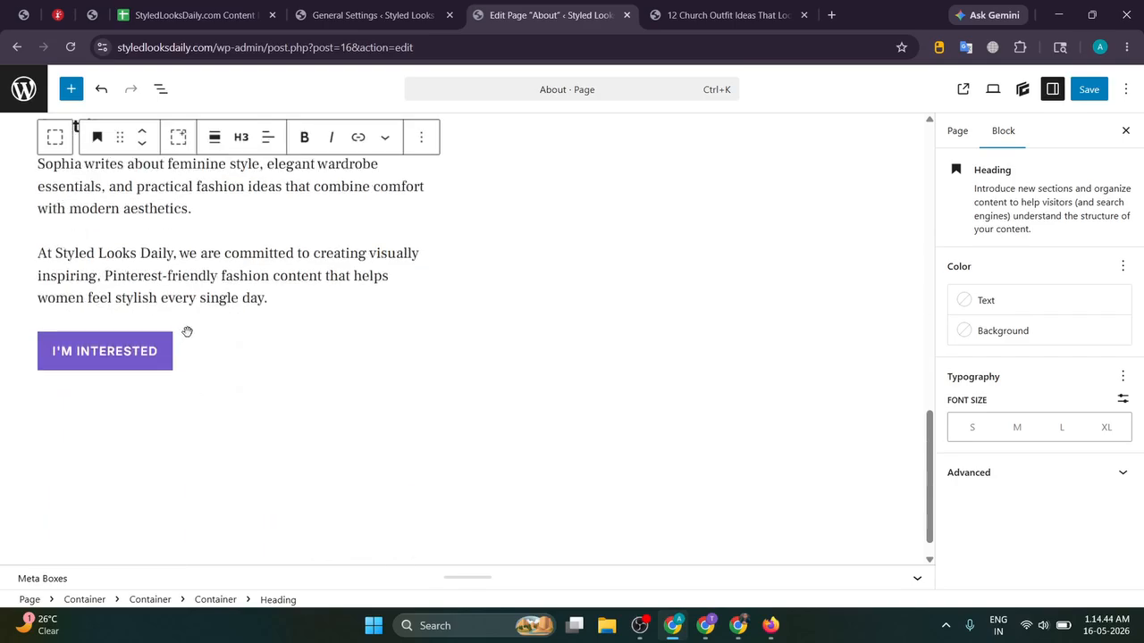
scroll(312, 298, "up", 1)
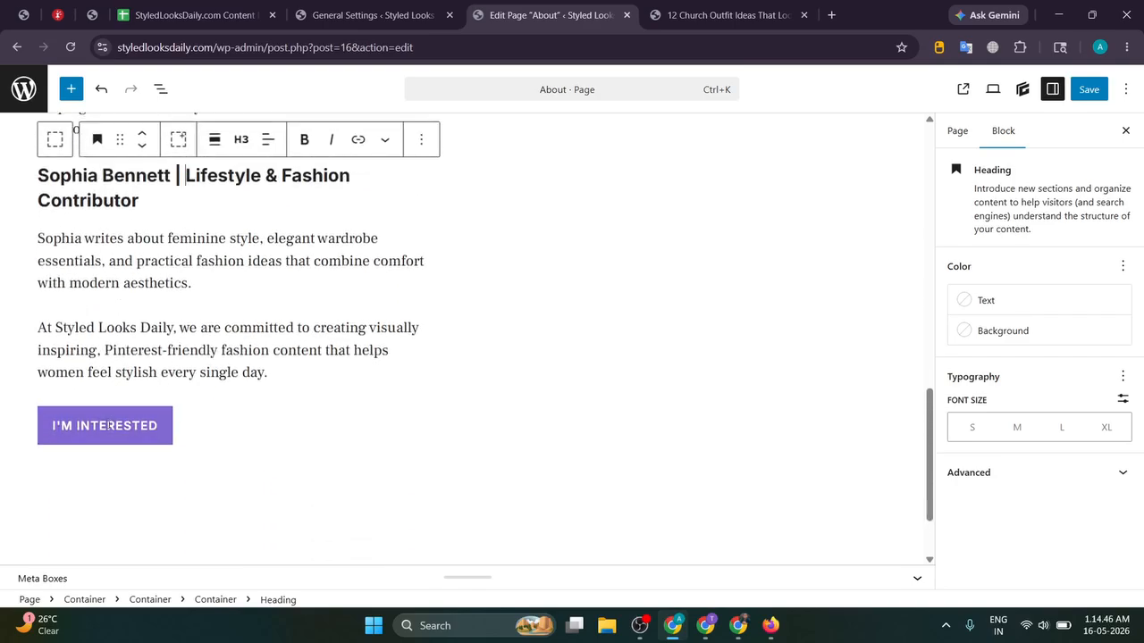
triple_click(108, 425)
type("REA")
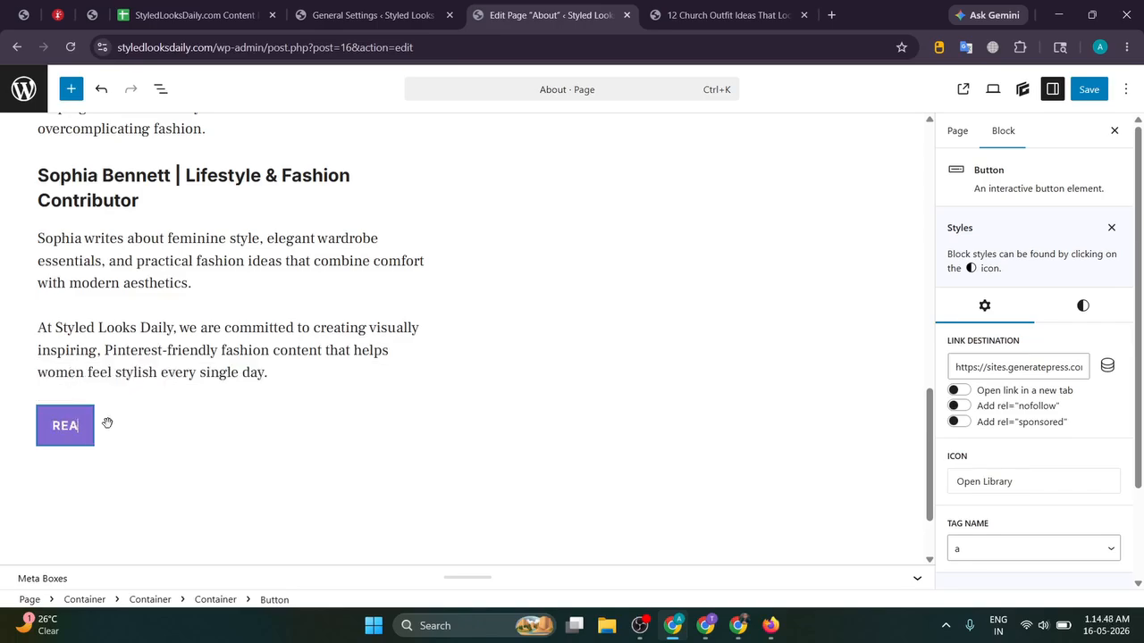
type("D ARTICLES")
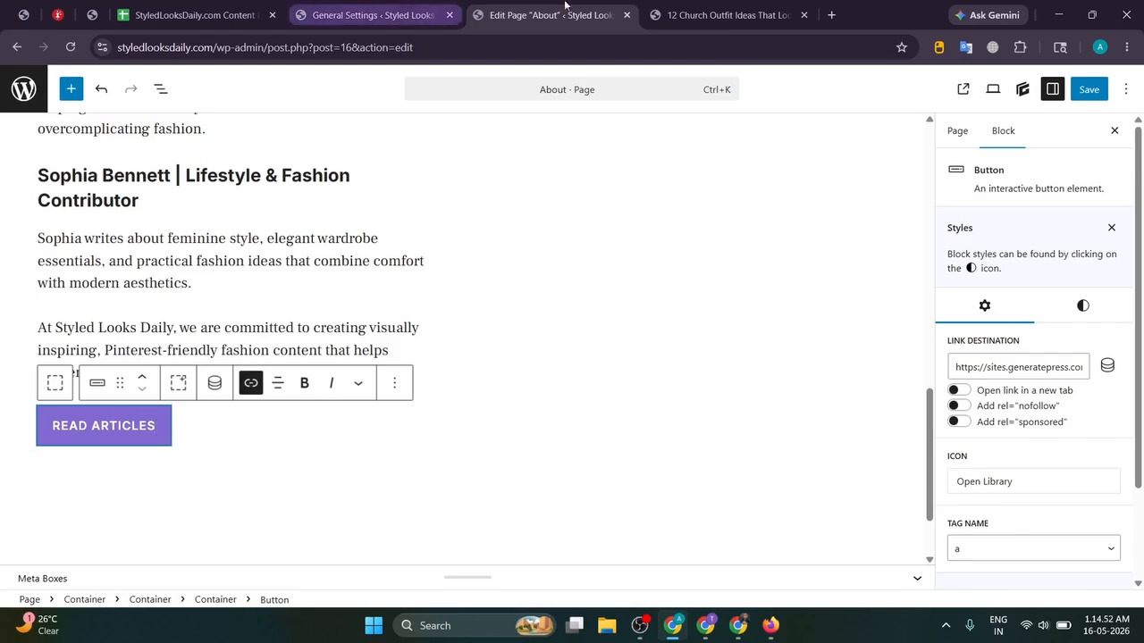
key("ctrl+Tab")
left_click_drag(217, 49, 2, 44)
key("ctrl+c")
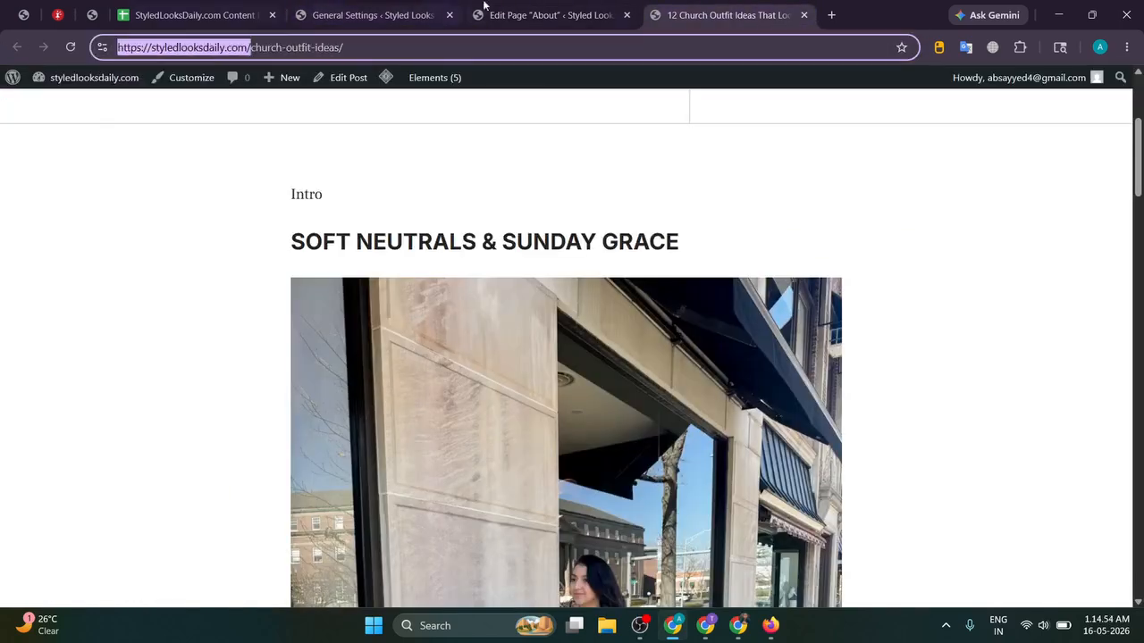
left_click(537, 8)
triple_click(126, 426)
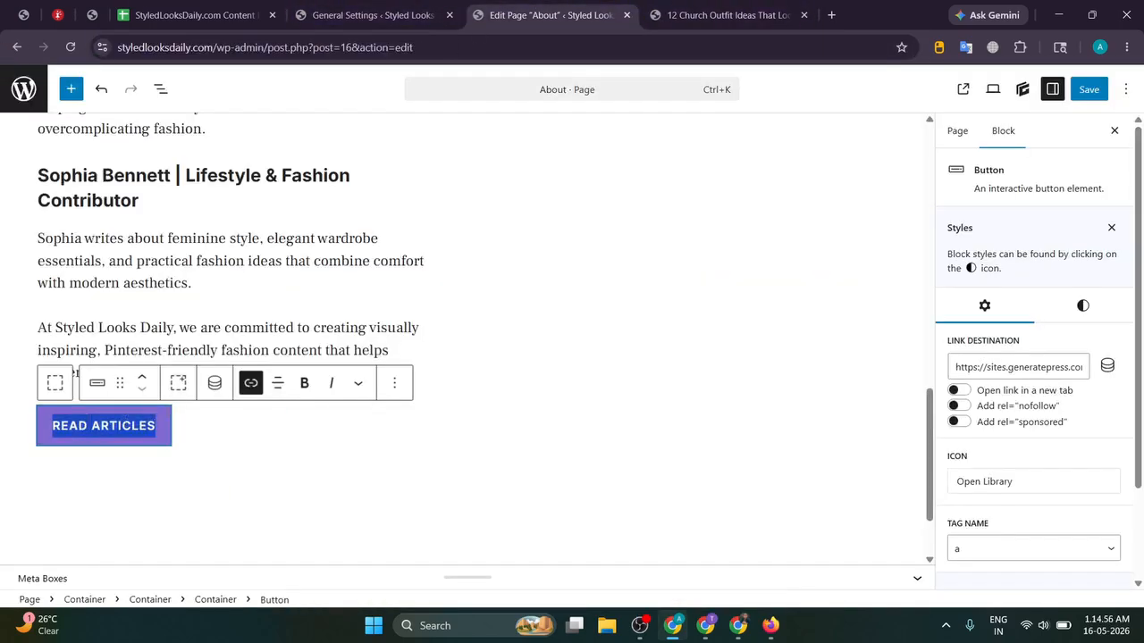
left_click(251, 382)
key("ctrl+a")
key("ctrl+v")
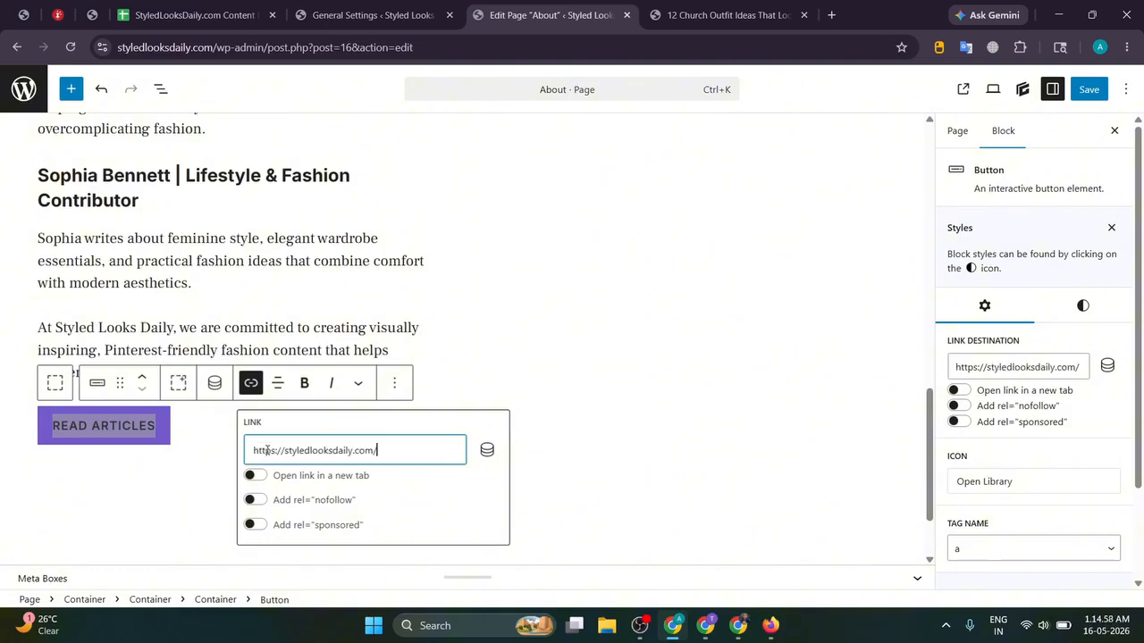
left_click(206, 460)
left_click(232, 329)
Step: Save the updated About page
scroll(288, 313, "up", 9)
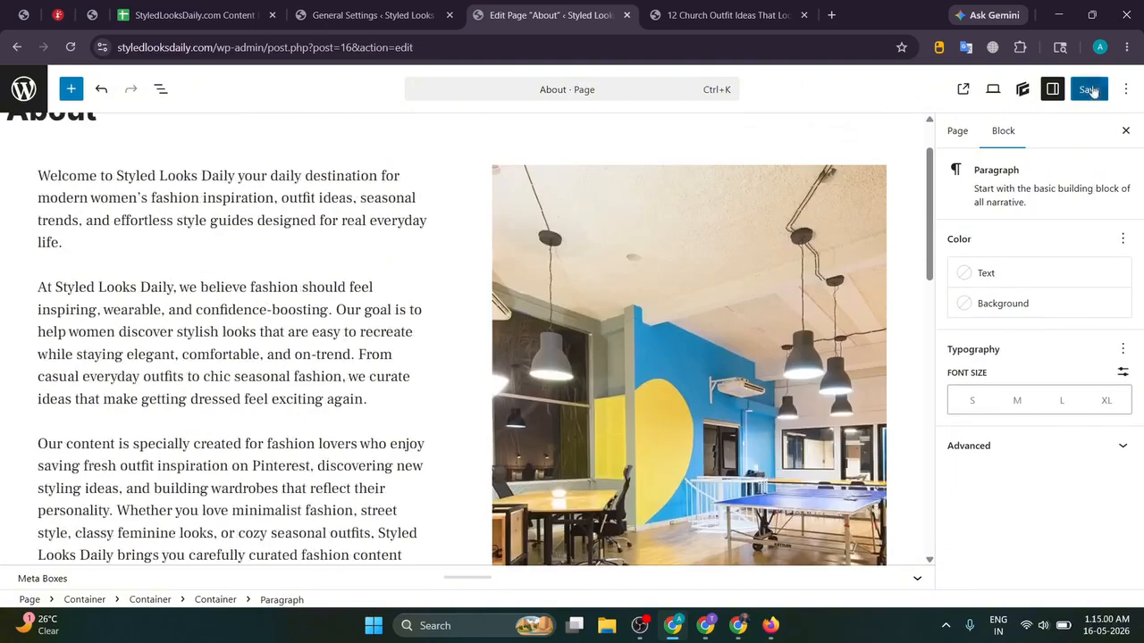
left_click(1092, 91)
scroll(496, 307, "up", 1)
Step: Open the About page on the live site and read through the new content
left_click(732, 6)
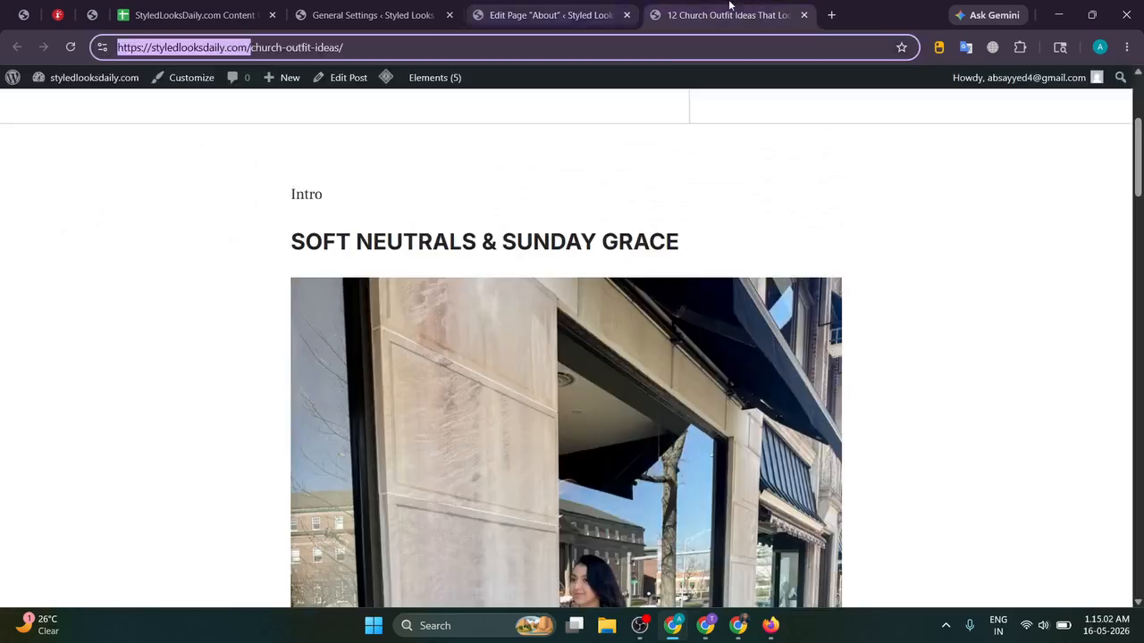
scroll(554, 116, "up", 3)
left_click(931, 117)
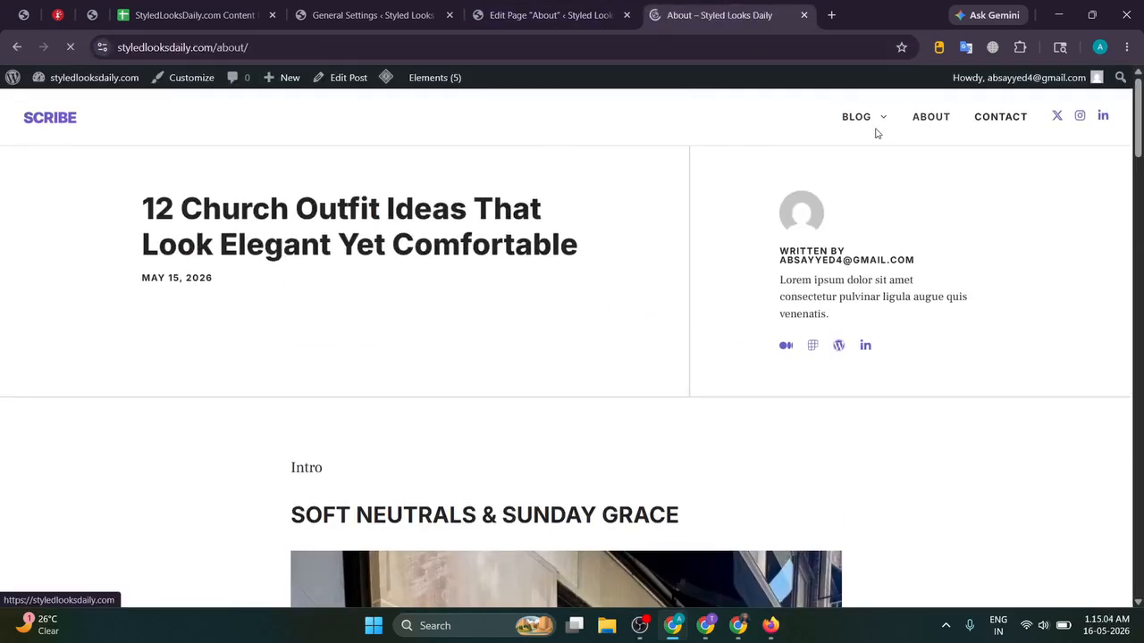
scroll(128, 217, "down", 1)
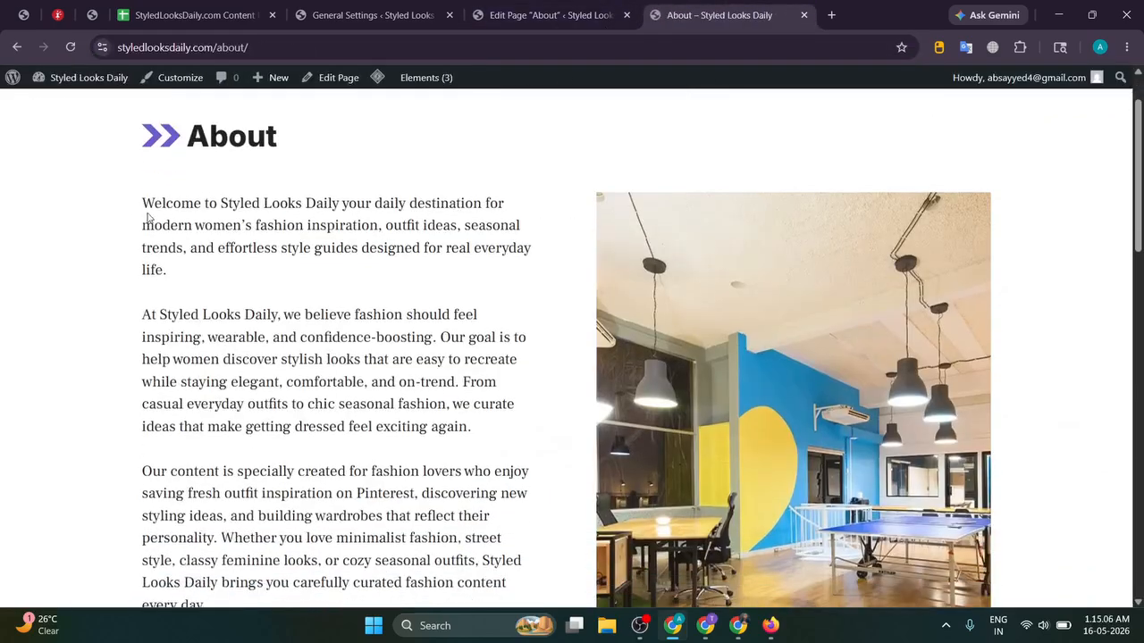
scroll(306, 301, "down", 3)
scroll(133, 301, "down", 1)
left_click_drag(132, 347, 416, 332)
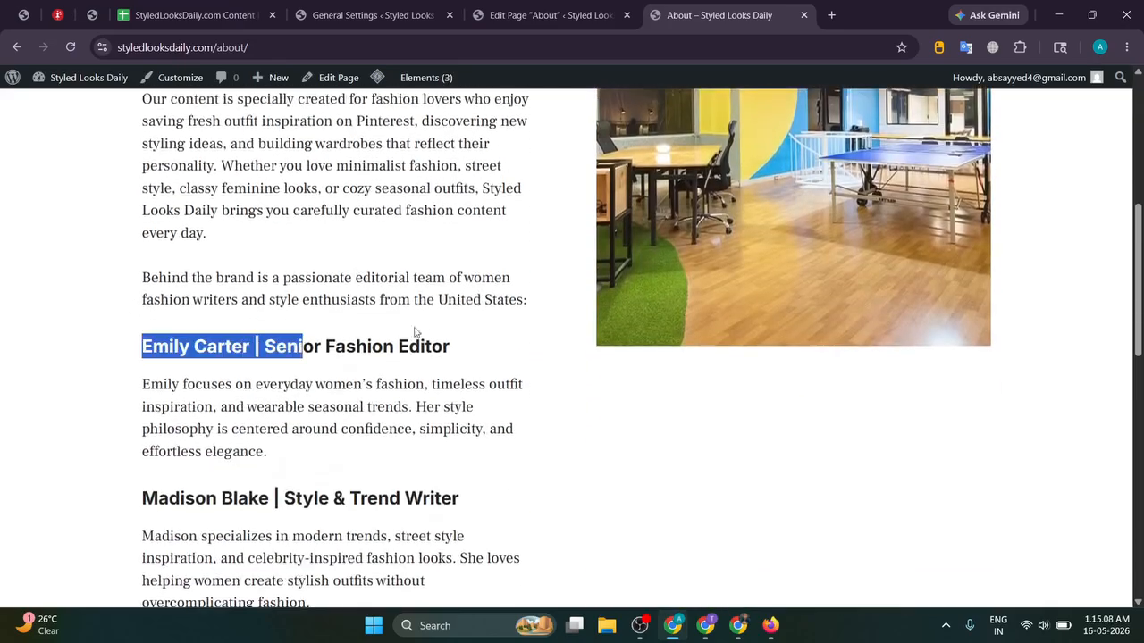
scroll(268, 268, "down", 2)
left_click_drag(168, 200, 264, 202)
left_click_drag(131, 344, 271, 352)
left_click(270, 352)
Step: Follow the Read Articles button to confirm it leads to the home page
scroll(406, 304, "down", 3)
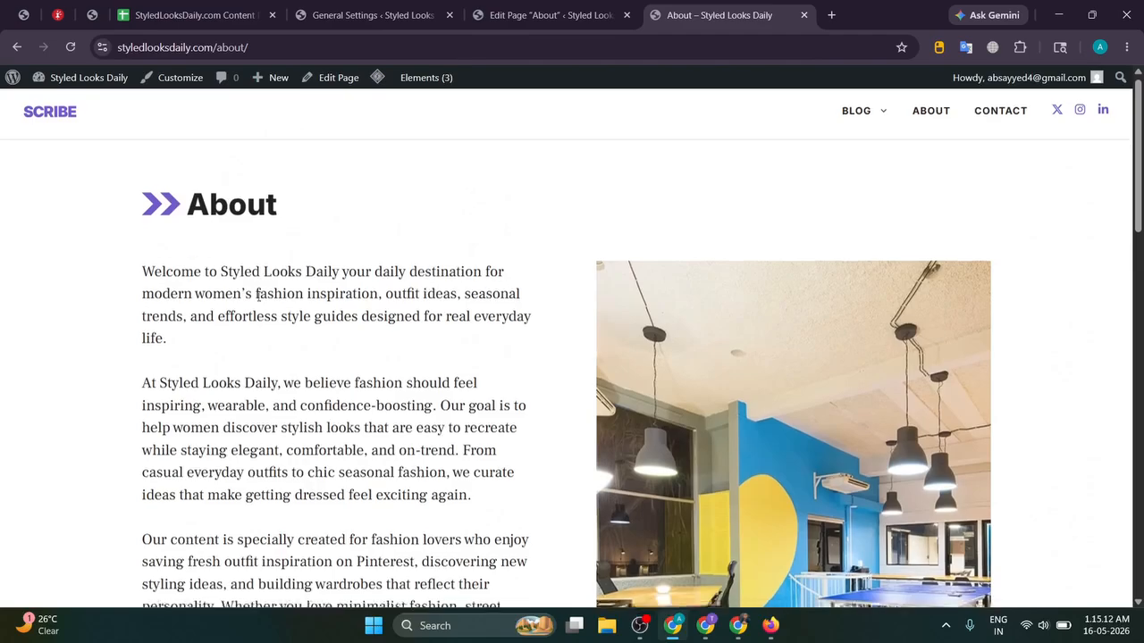
scroll(426, 295, "down", 10)
left_click(199, 248)
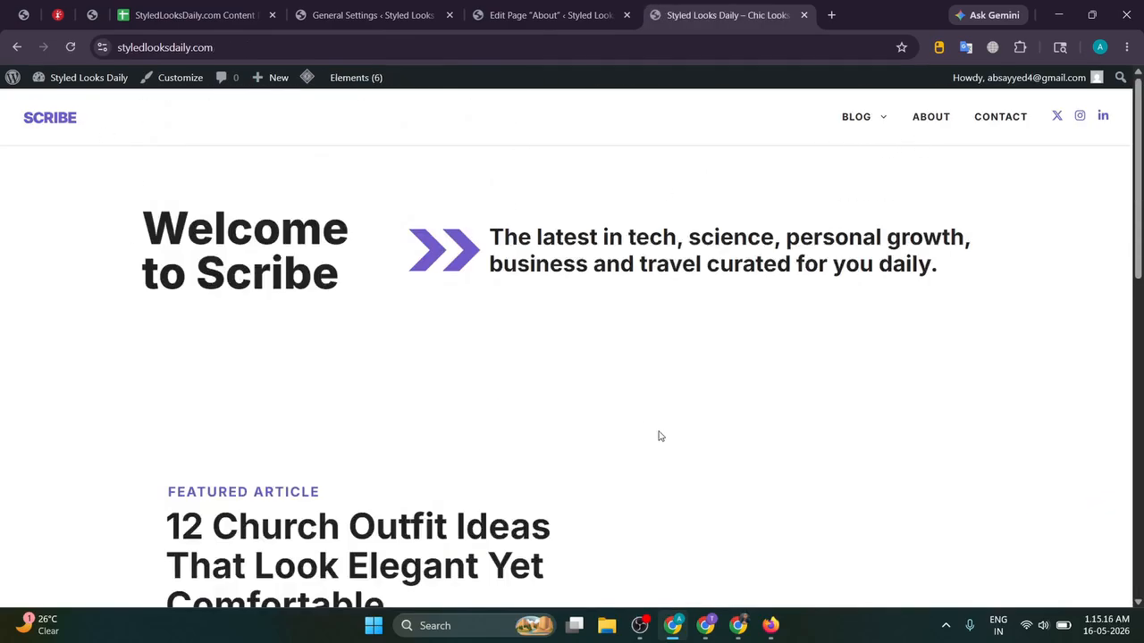
key("alt+Tab")
Step: Discard the drafted Privacy Policy message in ChatGPT and open a new browser tab
left_click(514, 562)
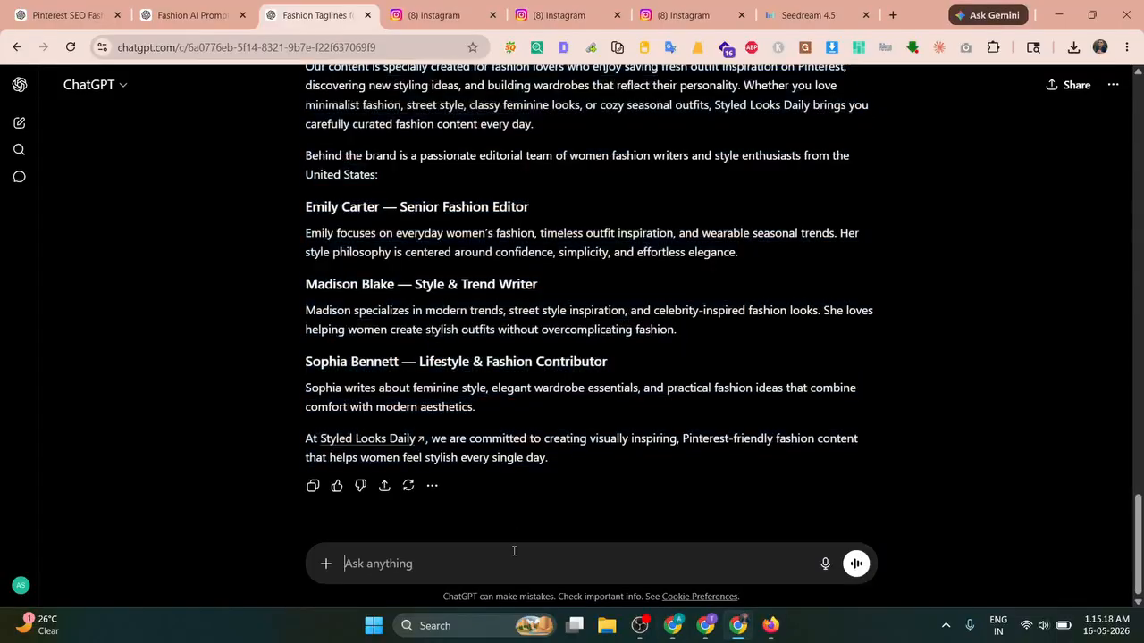
left_click(472, 11)
left_click(490, 15)
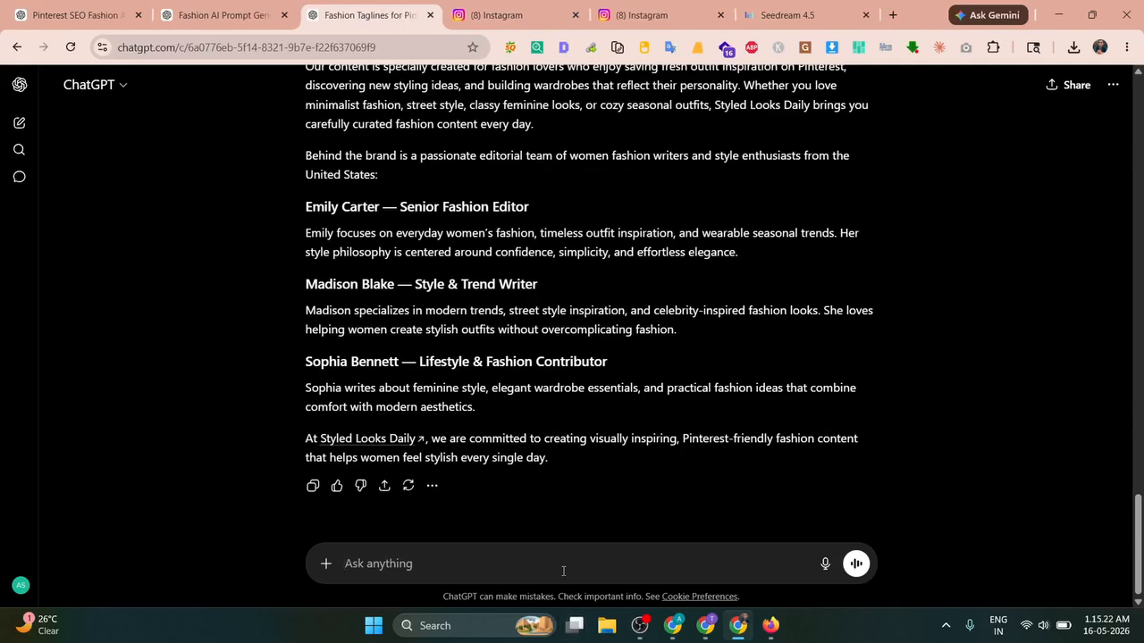
type("now create")
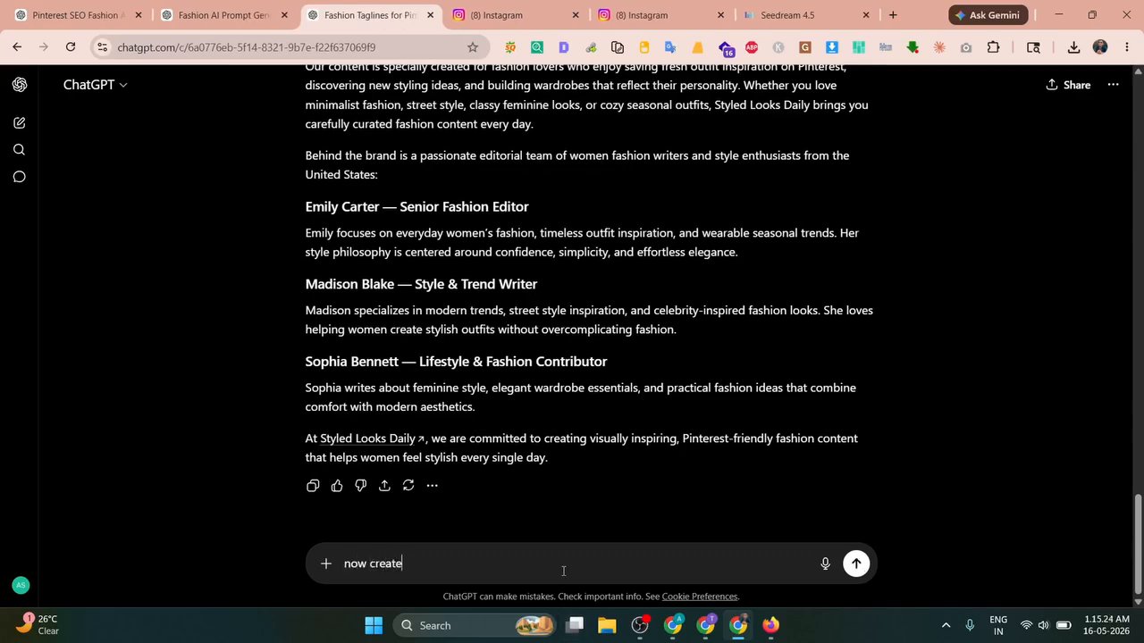
type("h the Privacy Policy")
key("ctrl+a")
key("BackSpace")
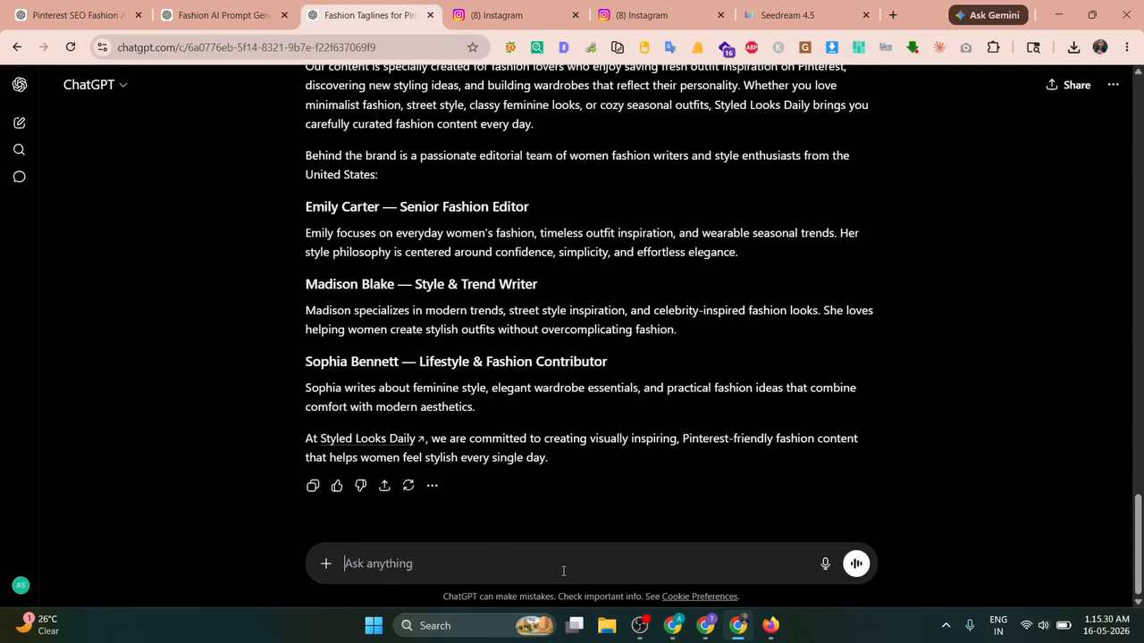
type("Perfect")
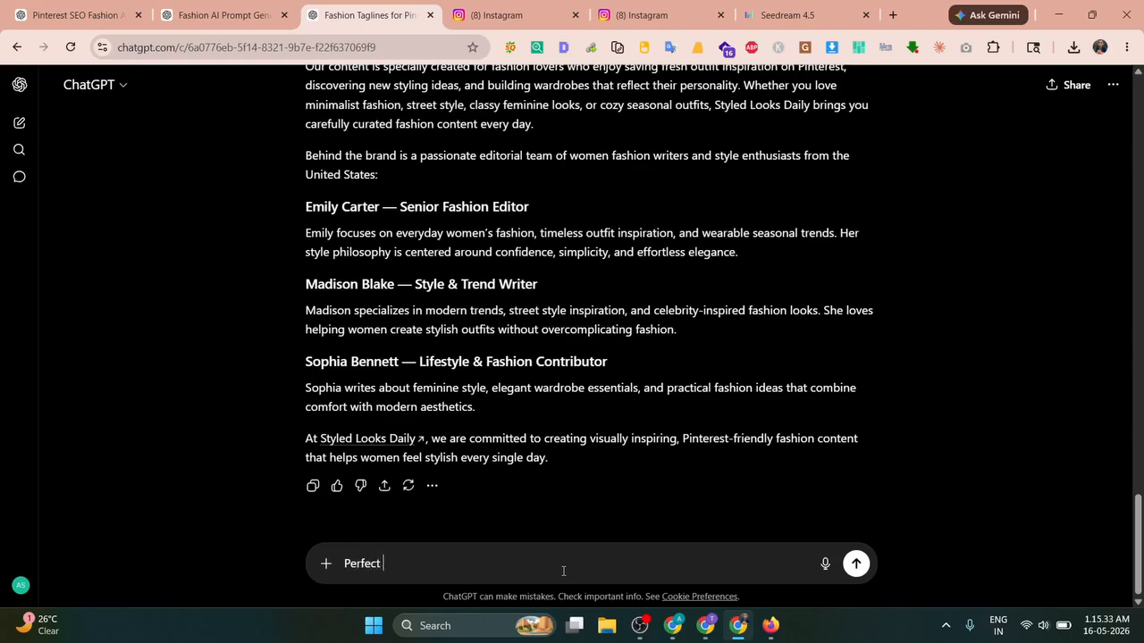
key("ctrl+a")
key("BackSpace")
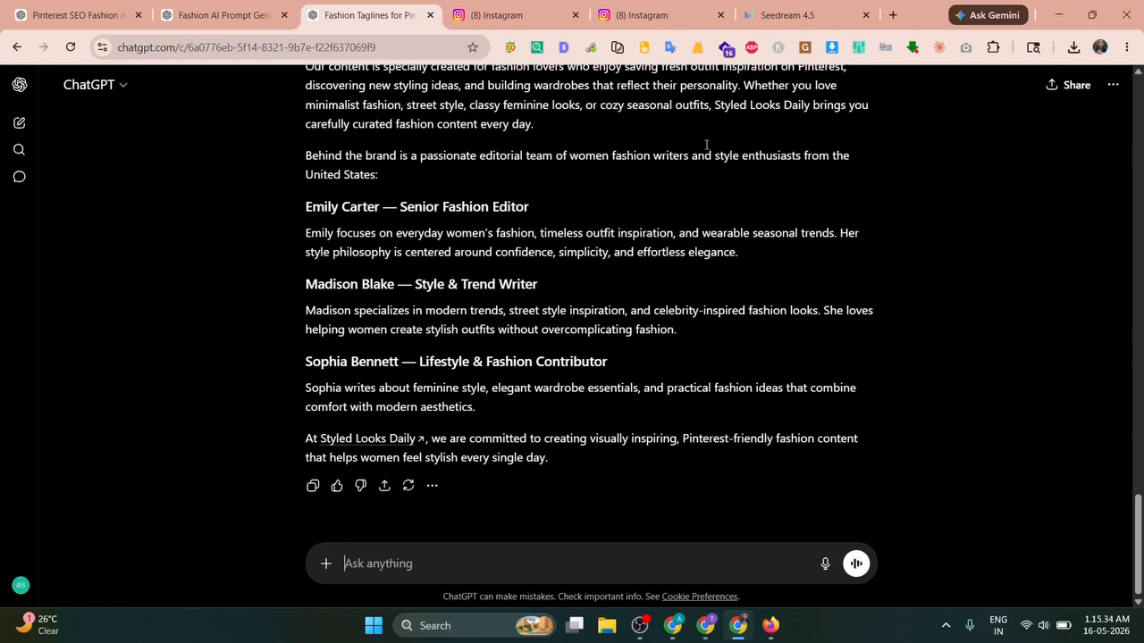
left_click(892, 14)
left_click(311, 52)
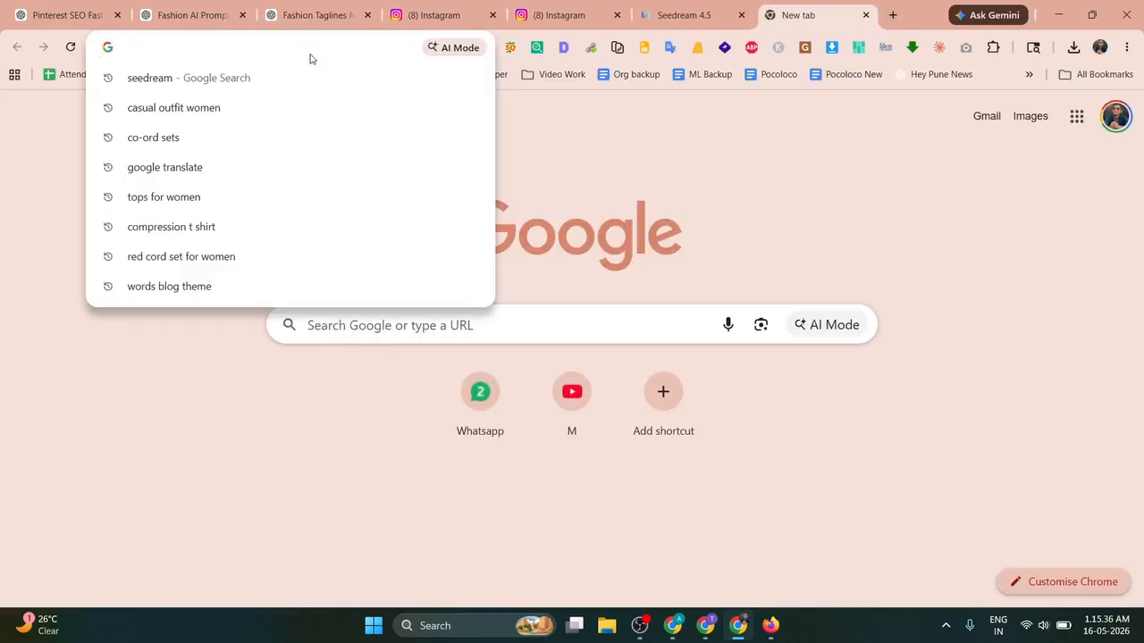
Step: Open Google Maps and search for 'plumber in miami'
type("maps")
key("Return")
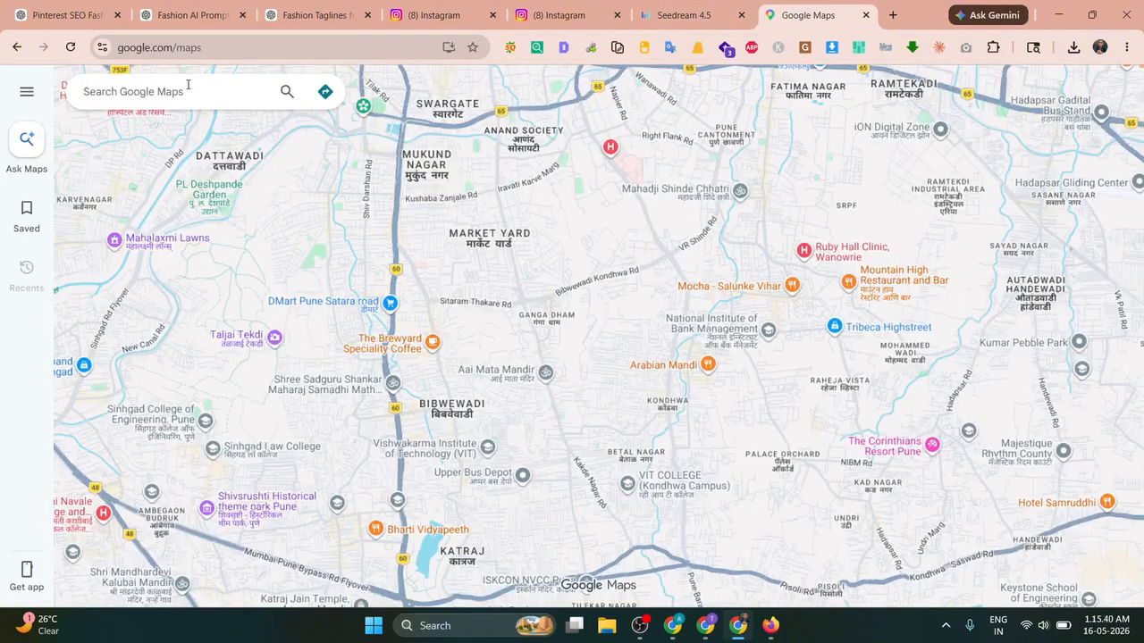
left_click(187, 88)
type("plumber ")
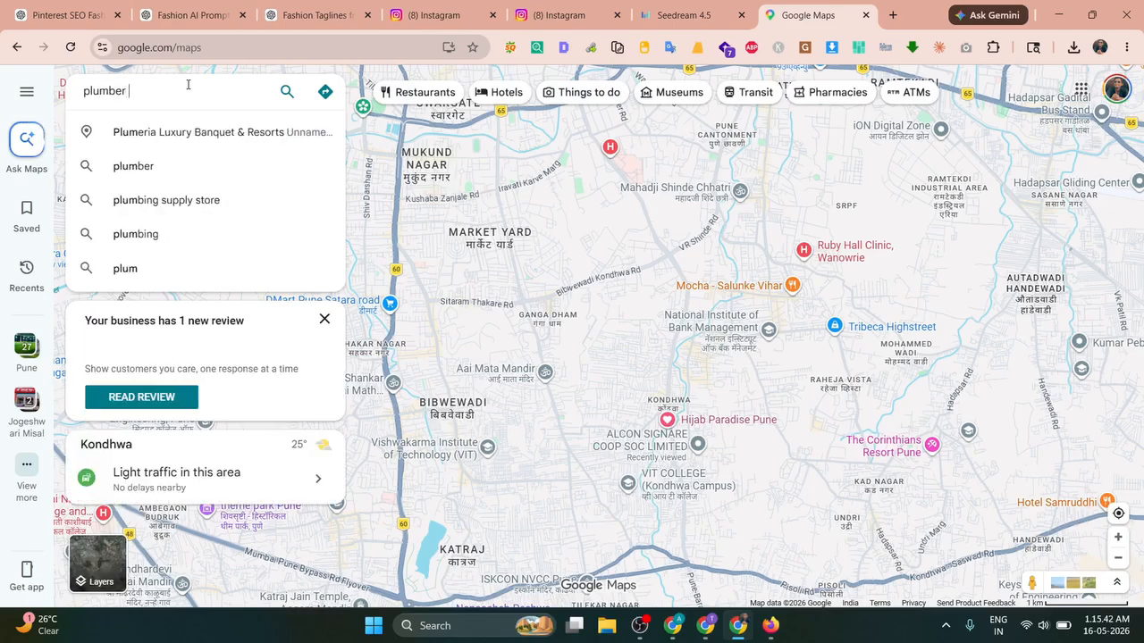
type("in miami")
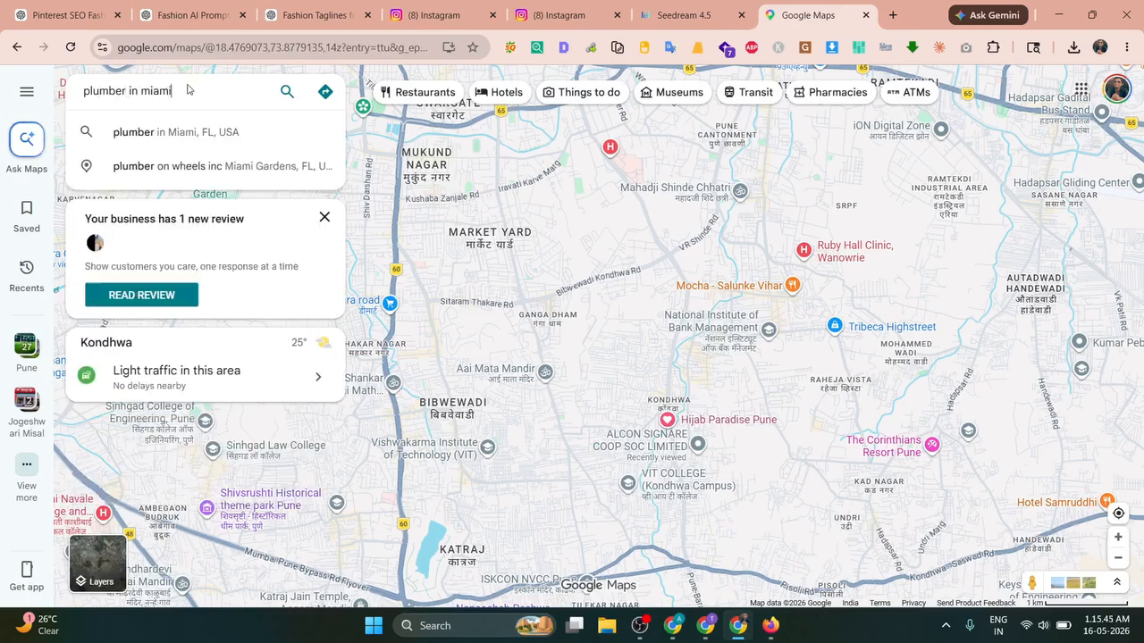
key("Return")
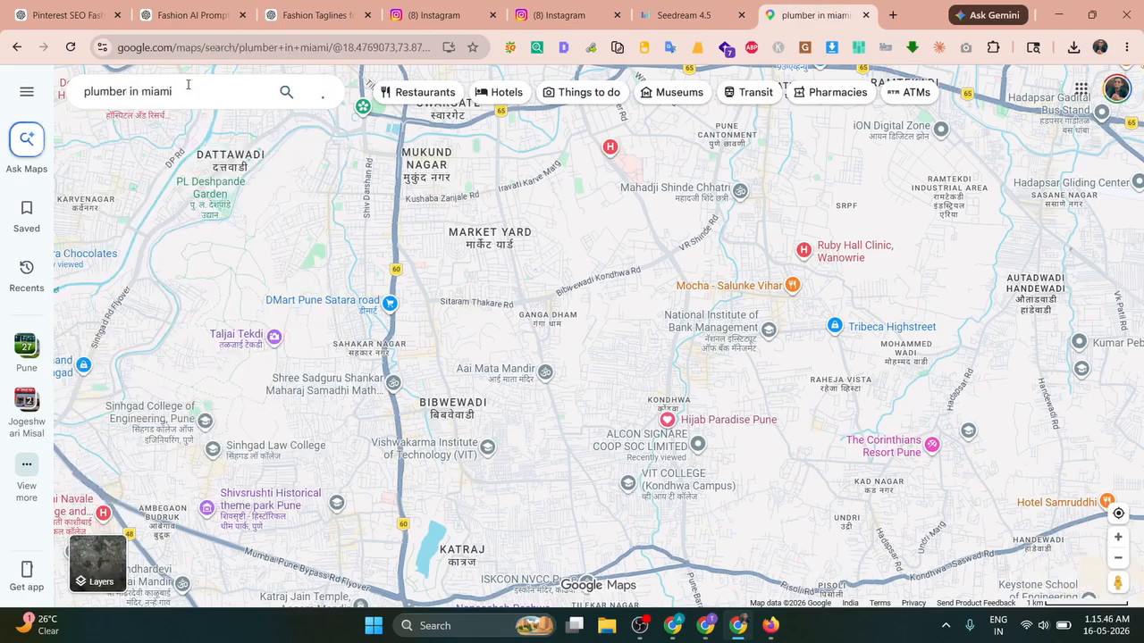
scroll(169, 341, "down", 3)
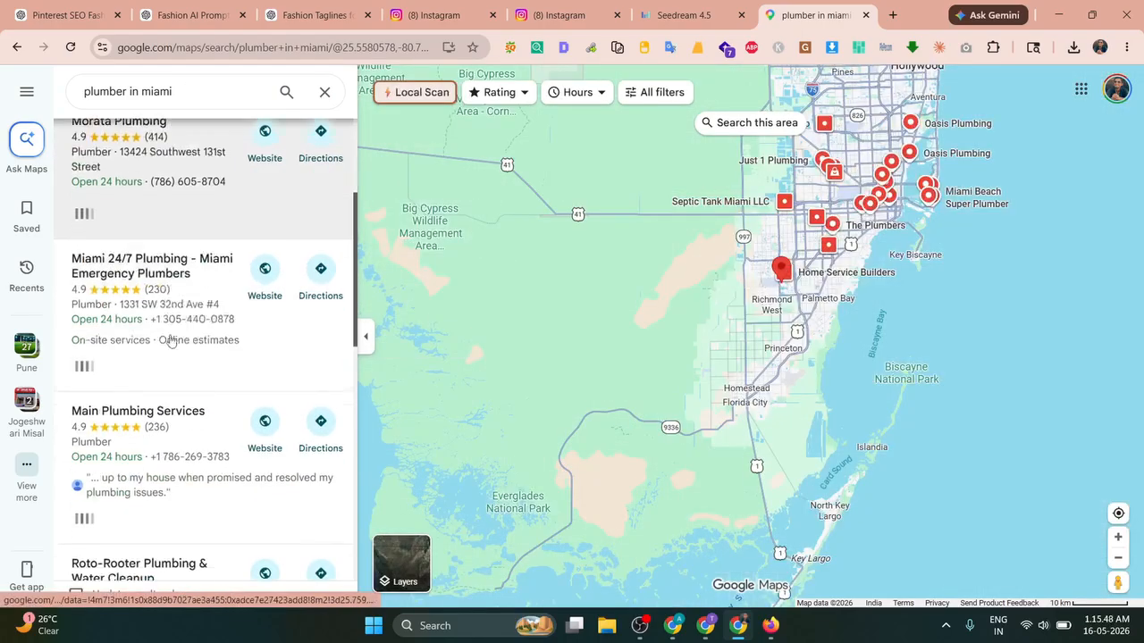
scroll(170, 341, "down", 3)
scroll(176, 365, "down", 3)
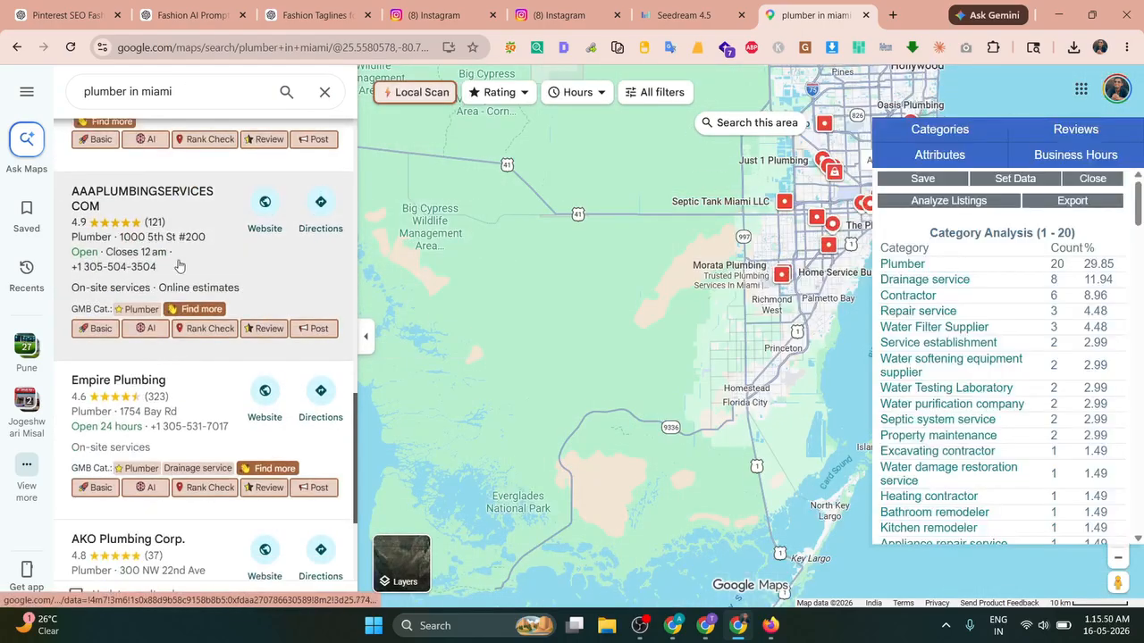
left_click(179, 266)
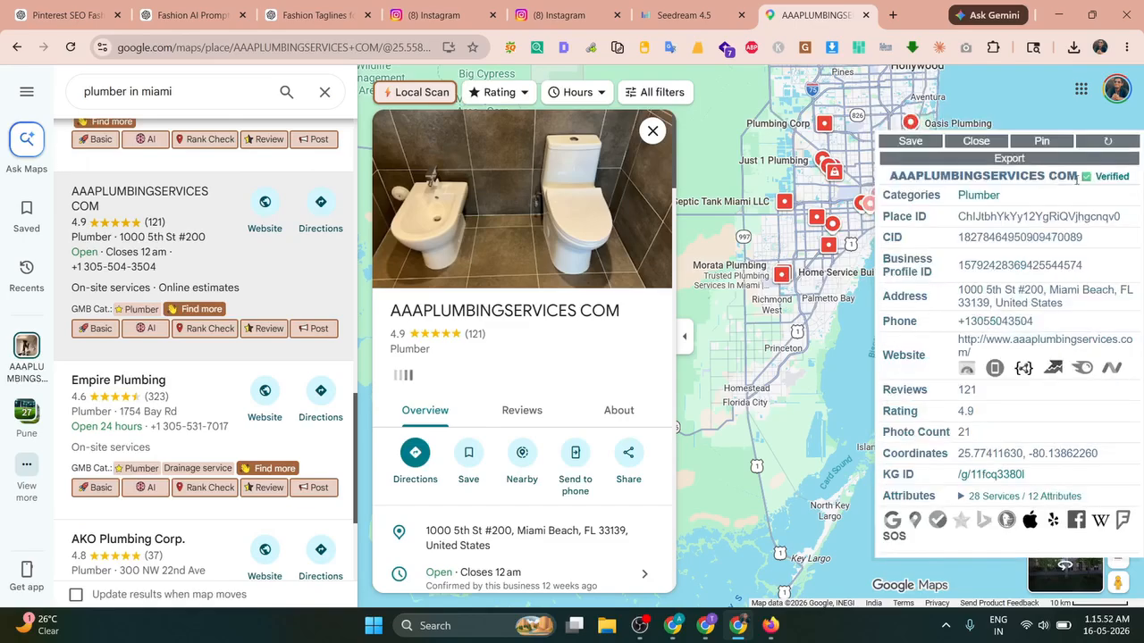
left_click(976, 141)
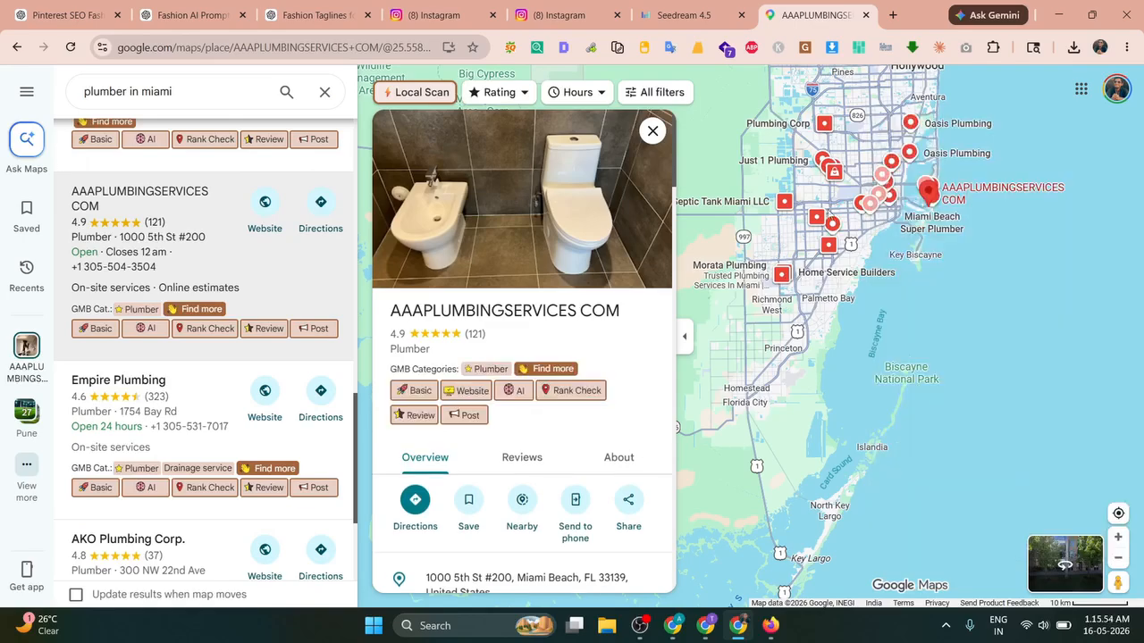
scroll(786, 205, "up", 5)
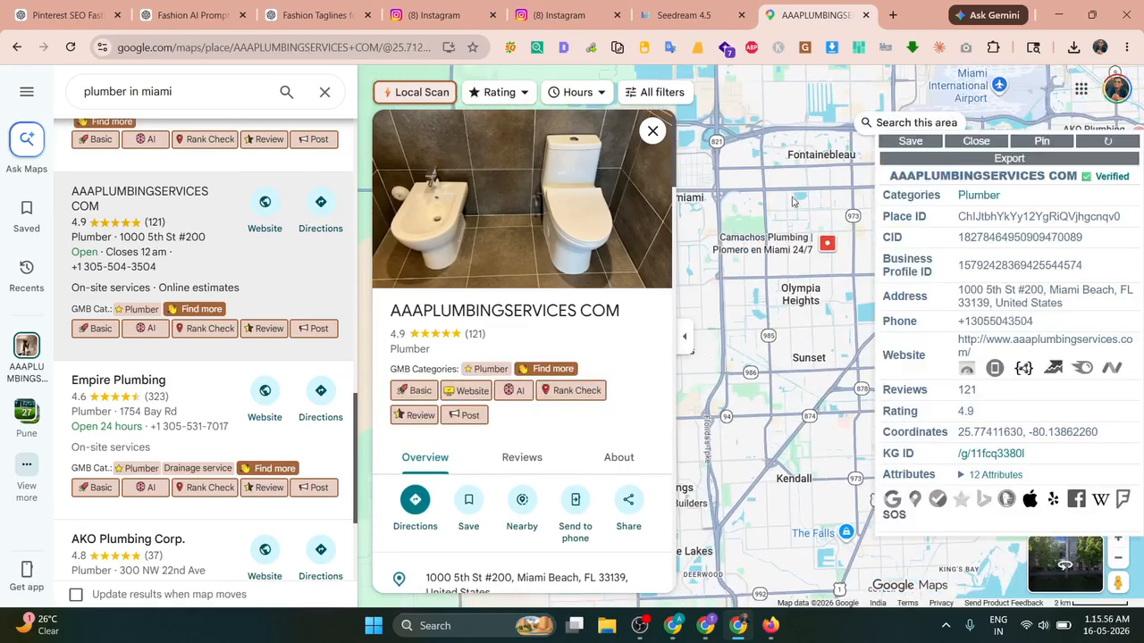
Step: Drop a pin near University Park, Miami, and copy its street address
left_click(787, 200)
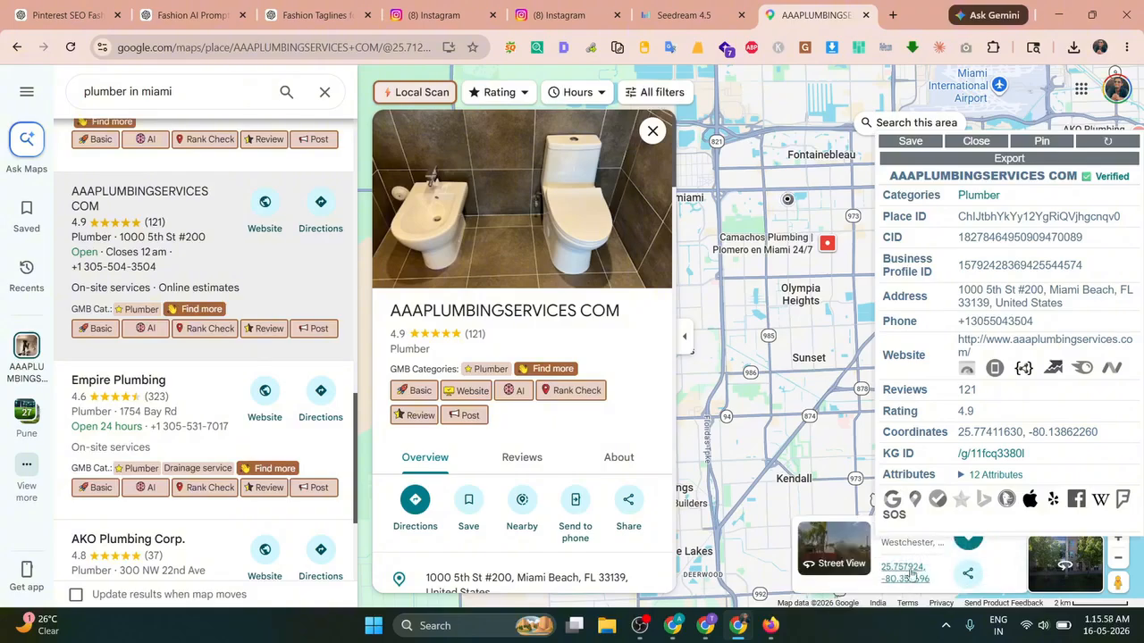
left_click(911, 548)
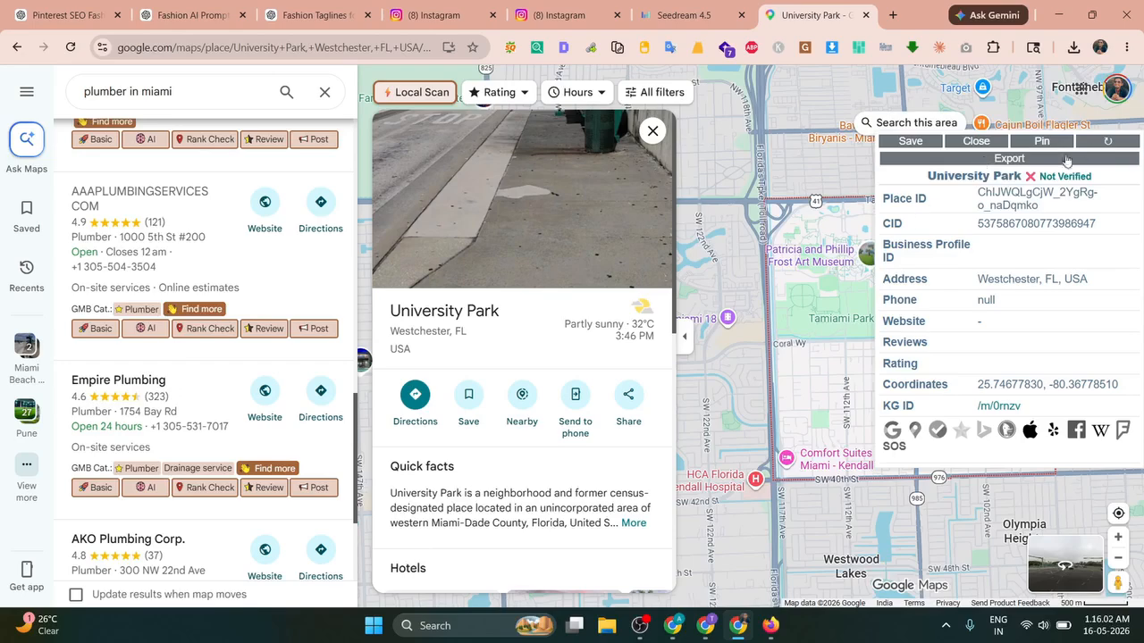
left_click(969, 143)
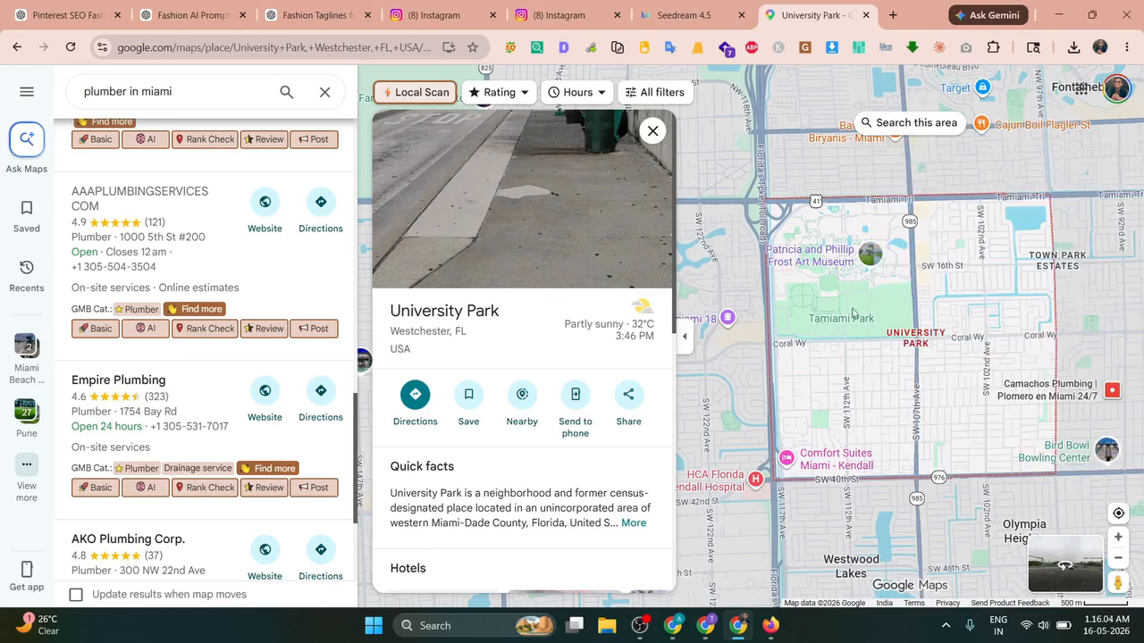
right_click(895, 304)
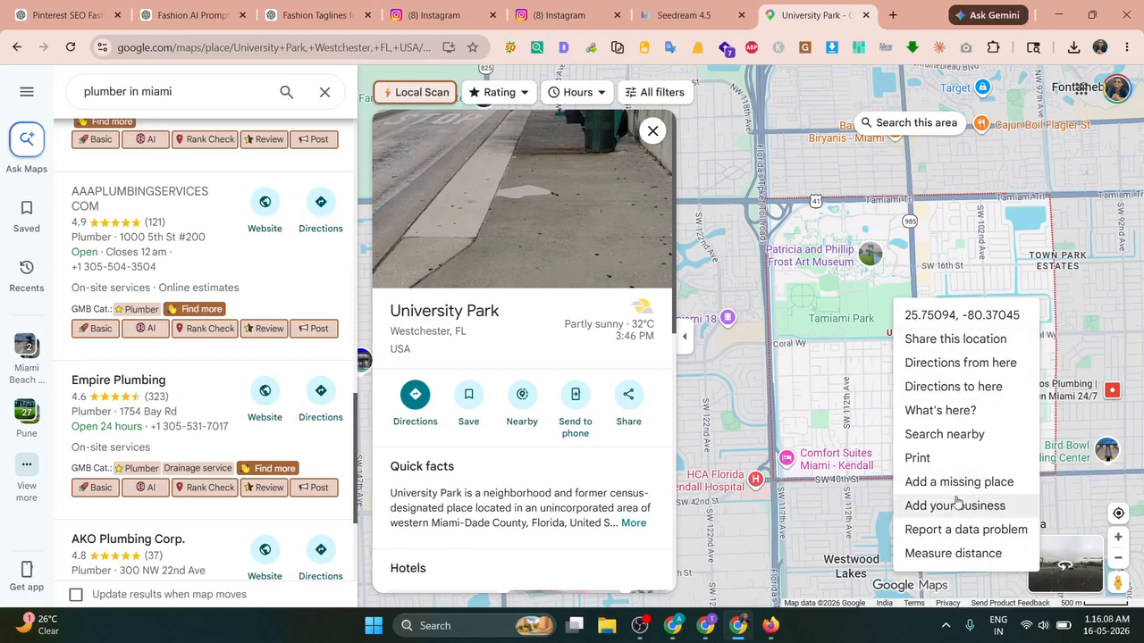
left_click(872, 296)
left_click(873, 295)
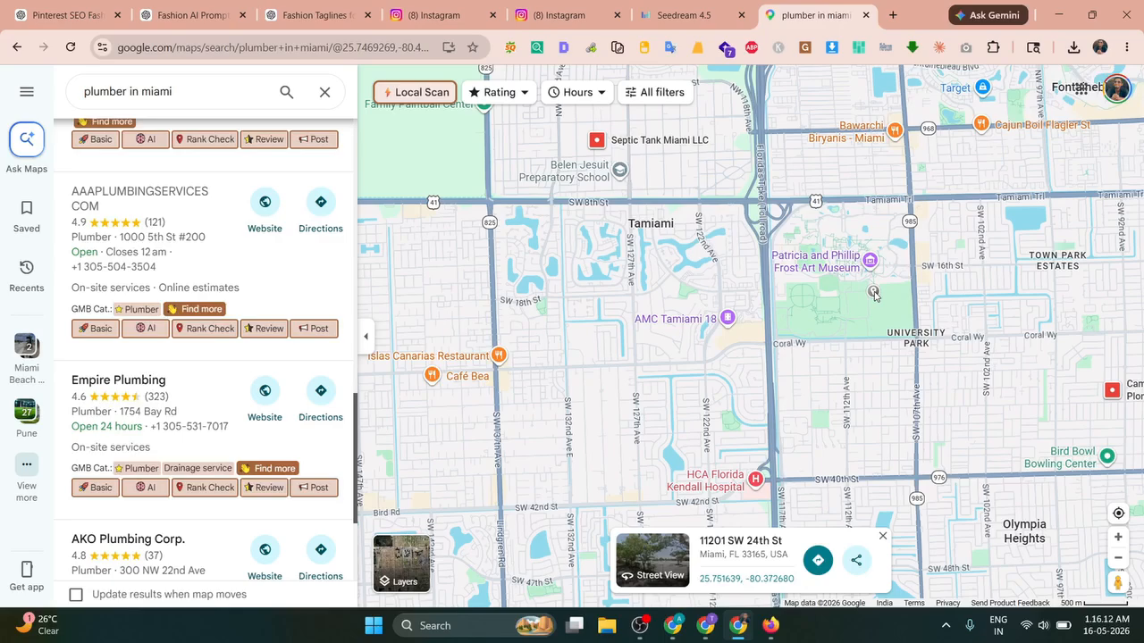
left_click(874, 295)
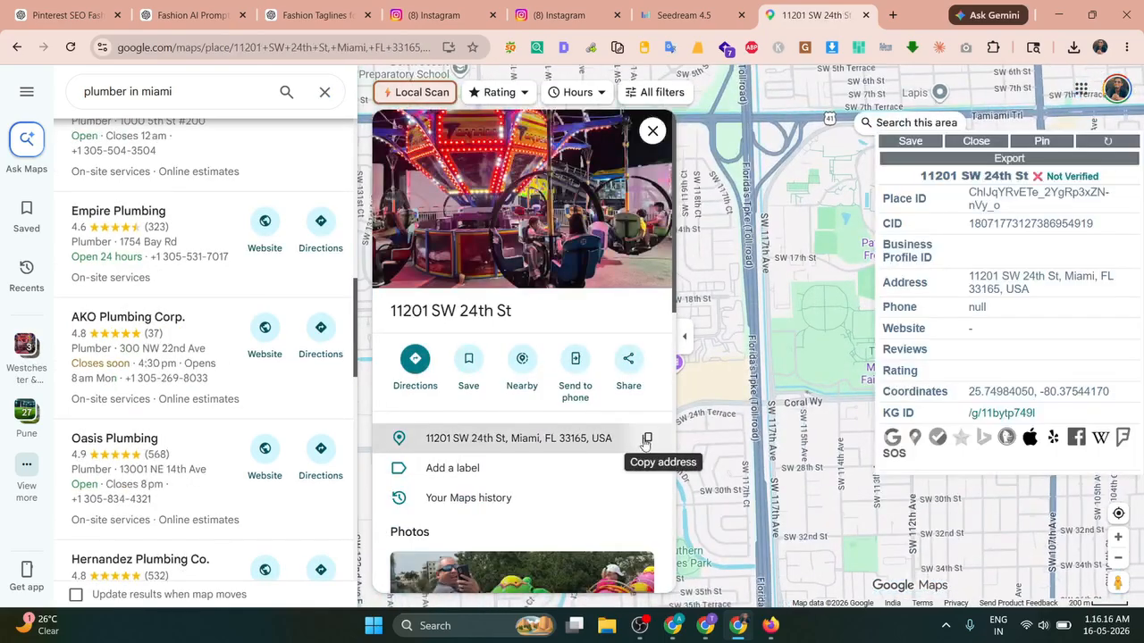
left_click(646, 440)
left_click(192, 15)
Step: In the Fashion Taglines chat, start a message 'Perefect now here is my adress' and paste the street address
left_click(277, 8)
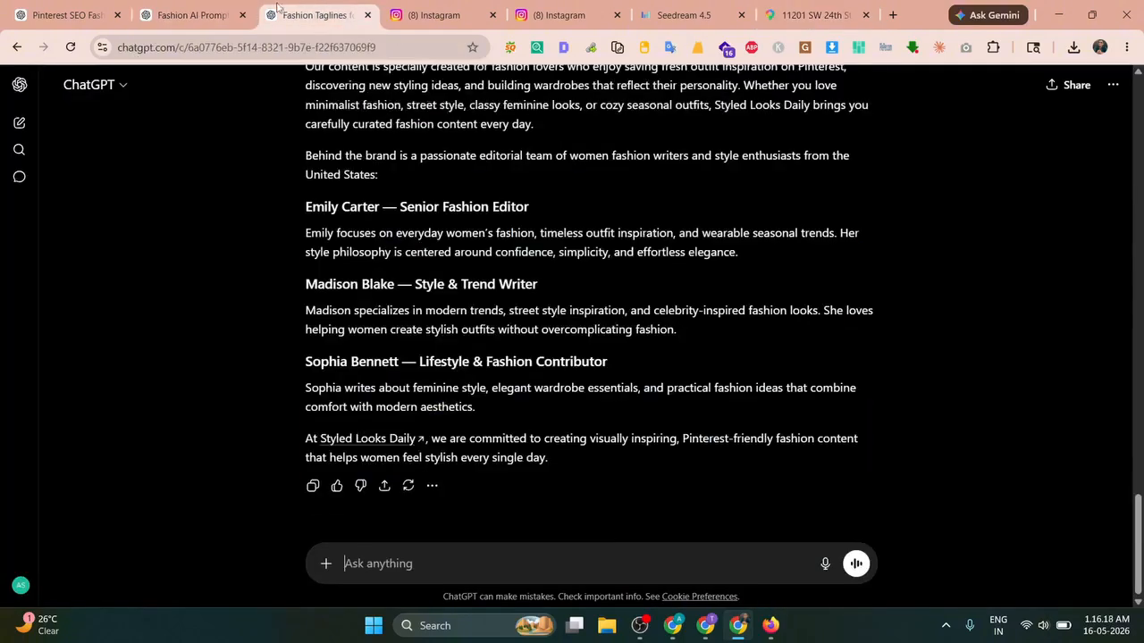
left_click(113, 5)
left_click(438, 565)
scroll(457, 311, "down", 8)
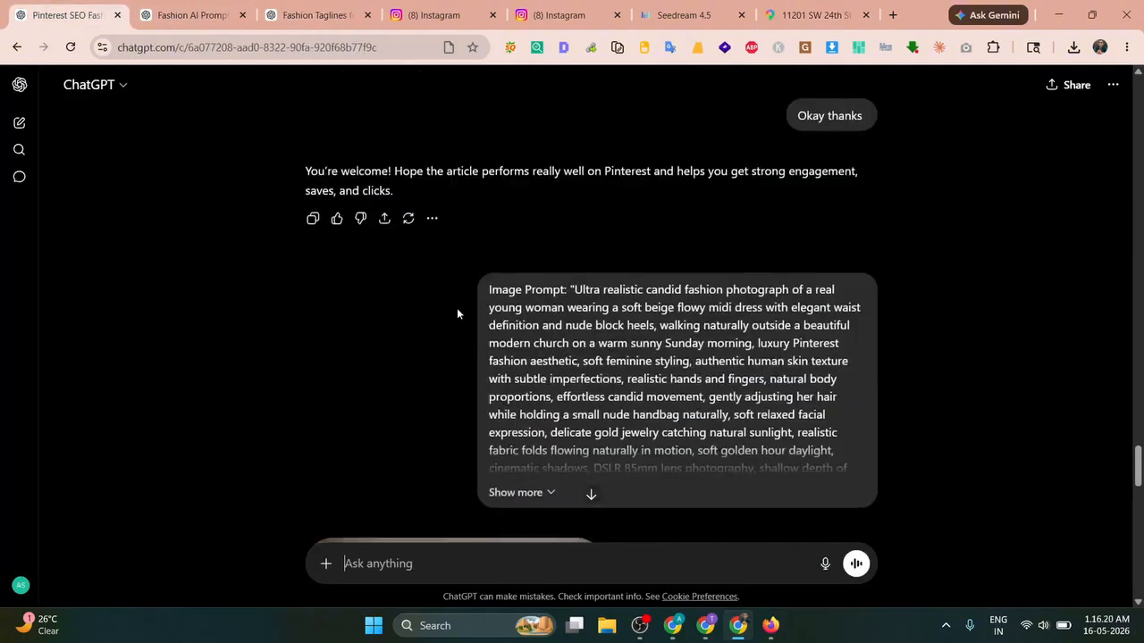
scroll(456, 314, "down", 5)
left_click(192, 15)
left_click(321, 15)
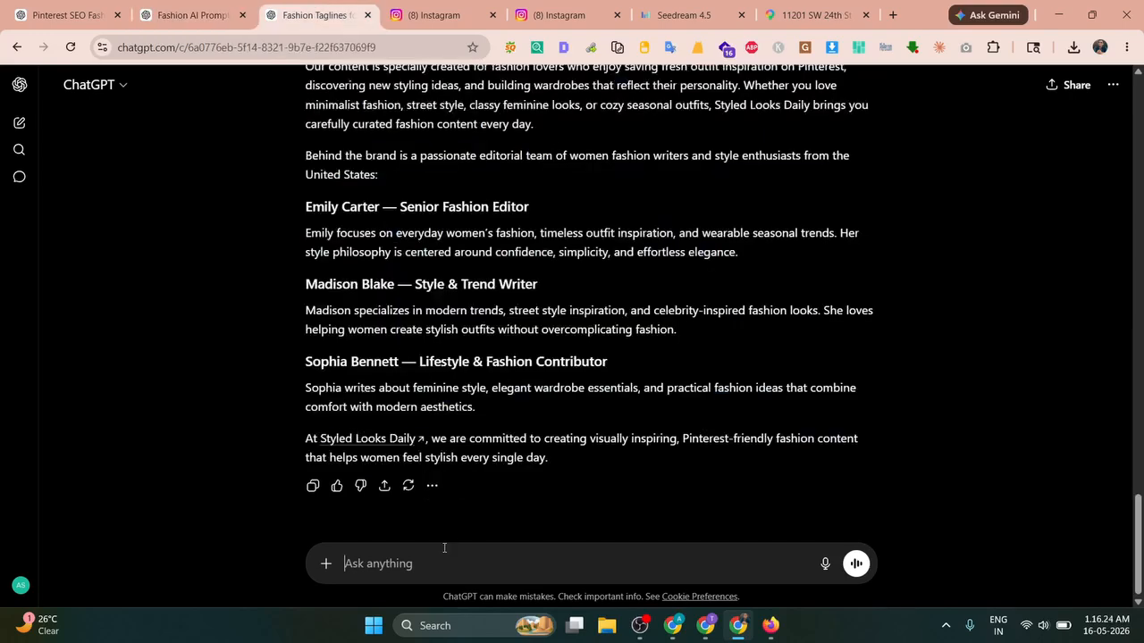
type("Perefect now ")
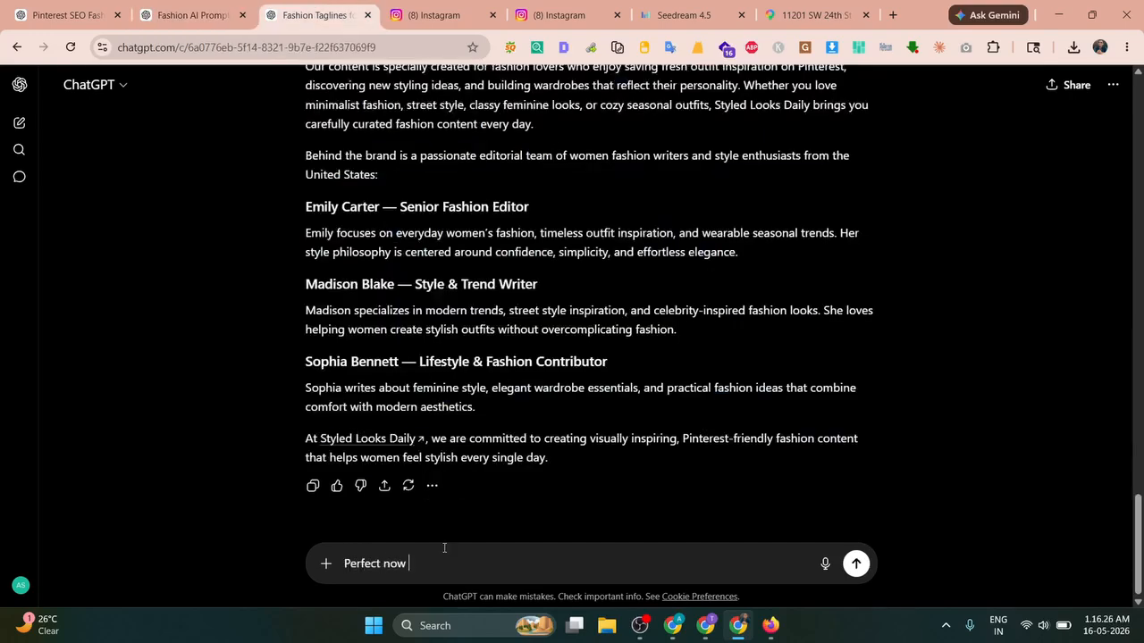
type("here is my adress")
key("shift+Return")
key("shift+Return")
key("ctrl+v")
key("shift+Return")
key("shift+Return")
Step: Add 'and my email id is' and paste the author's name copied from the chat reply
type("a")
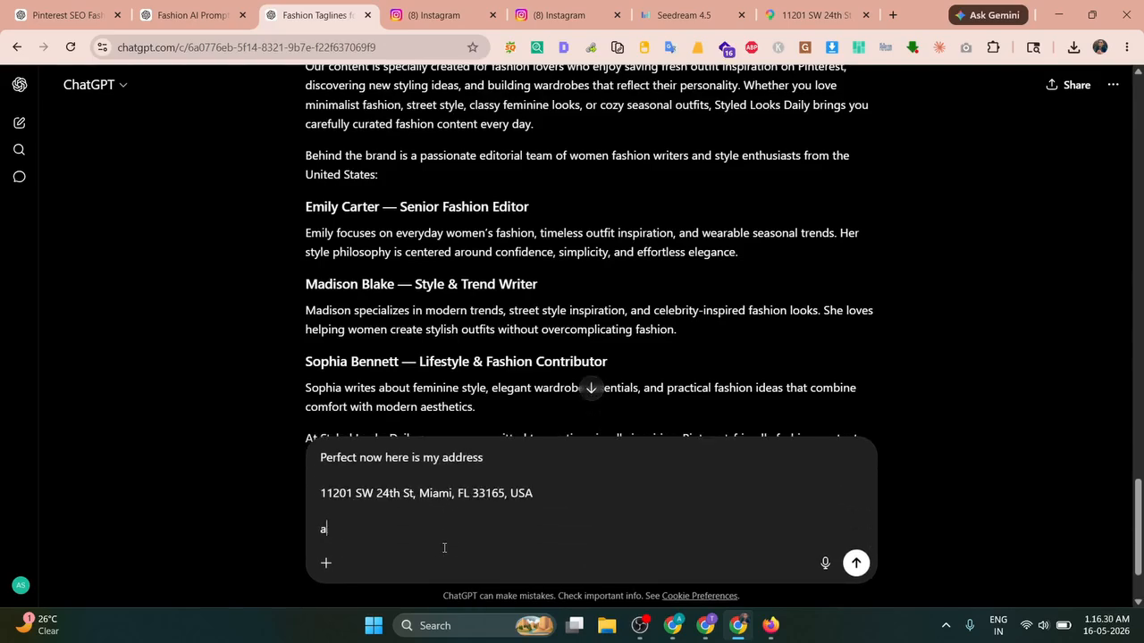
type("nd my email id is")
key("shift+Return")
key("shift+Return")
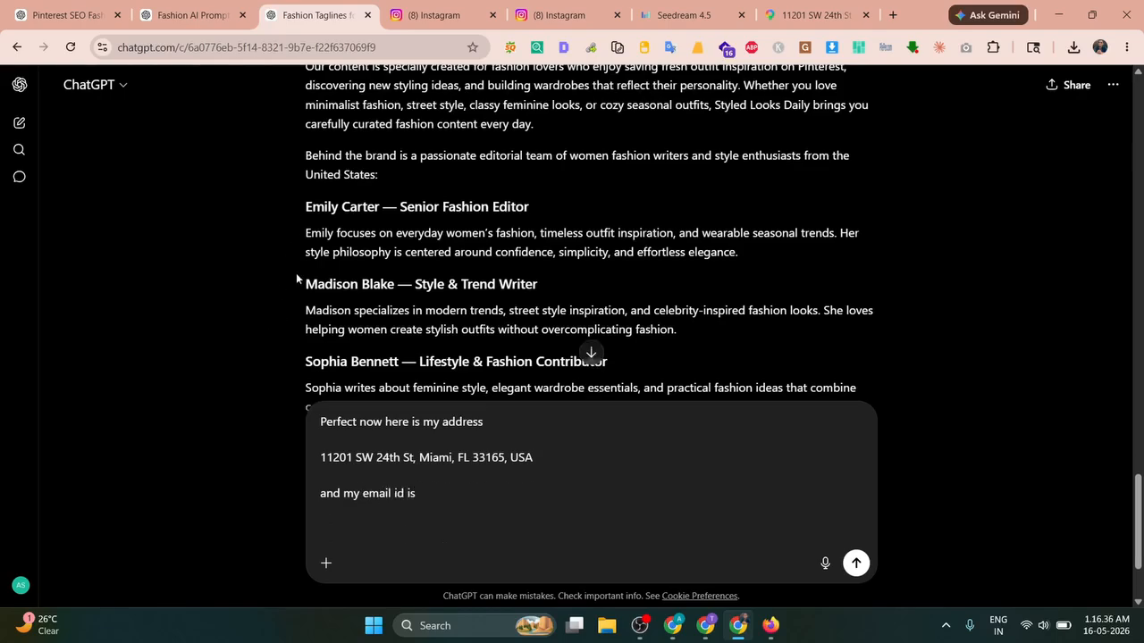
left_click_drag(296, 279, 399, 284)
left_click_drag(293, 284, 395, 285)
key("ctrl+c")
left_click(390, 528)
key("ctrl+v")
key("shift+Return")
key("shift+Return")
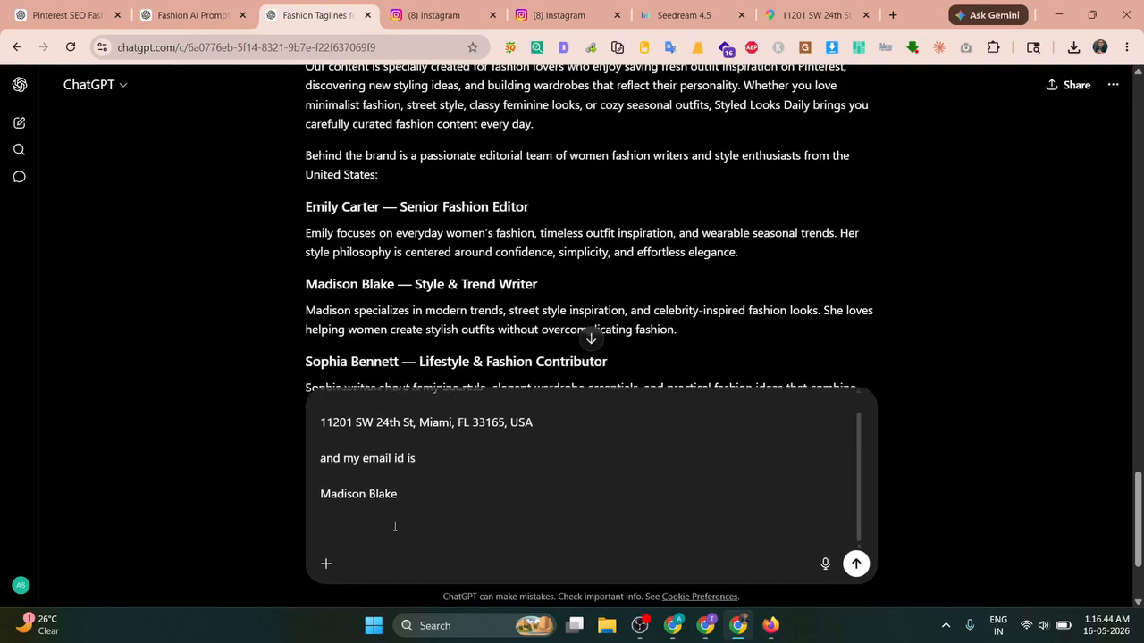
key("ctrl+v")
Step: Turn the pasted name into a lowercase Gmail address and delete the extra name line
left_click(327, 529)
key("BackSpace")
type("m")
key("BackSpace")
key("BackSpace")
type("b")
key("Right")
key("Right")
key("Right")
key("Right")
type(".")
scroll(459, 303, "up", 5)
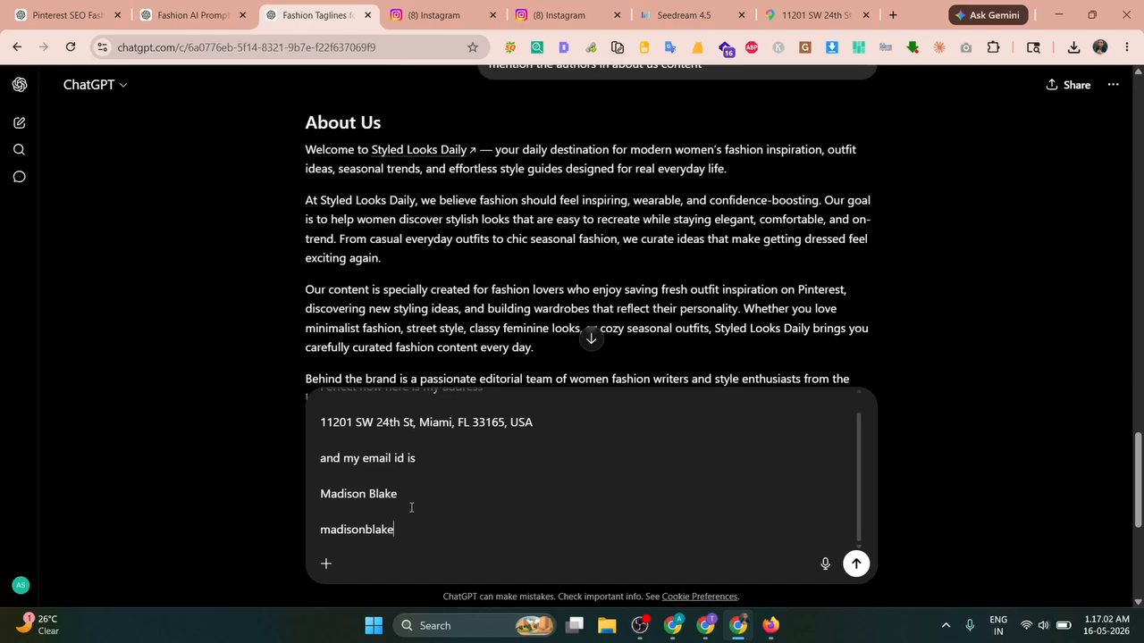
scroll(411, 507, "down", 1)
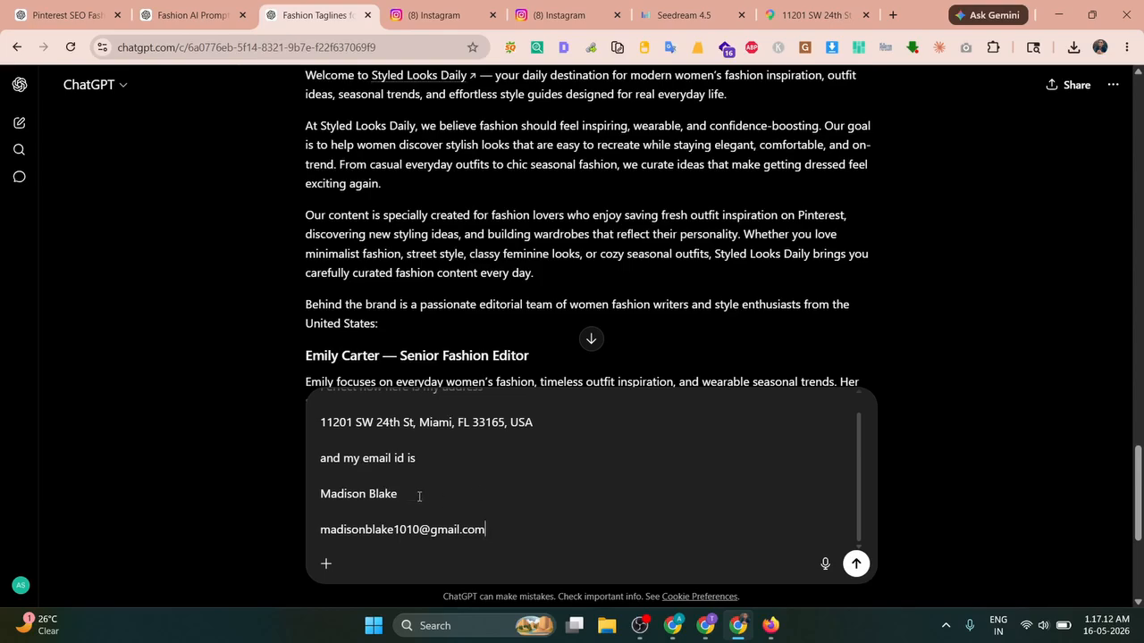
left_click_drag(419, 496, 295, 492)
key("BackSpace")
key("BackSpace")
key("BackSpace")
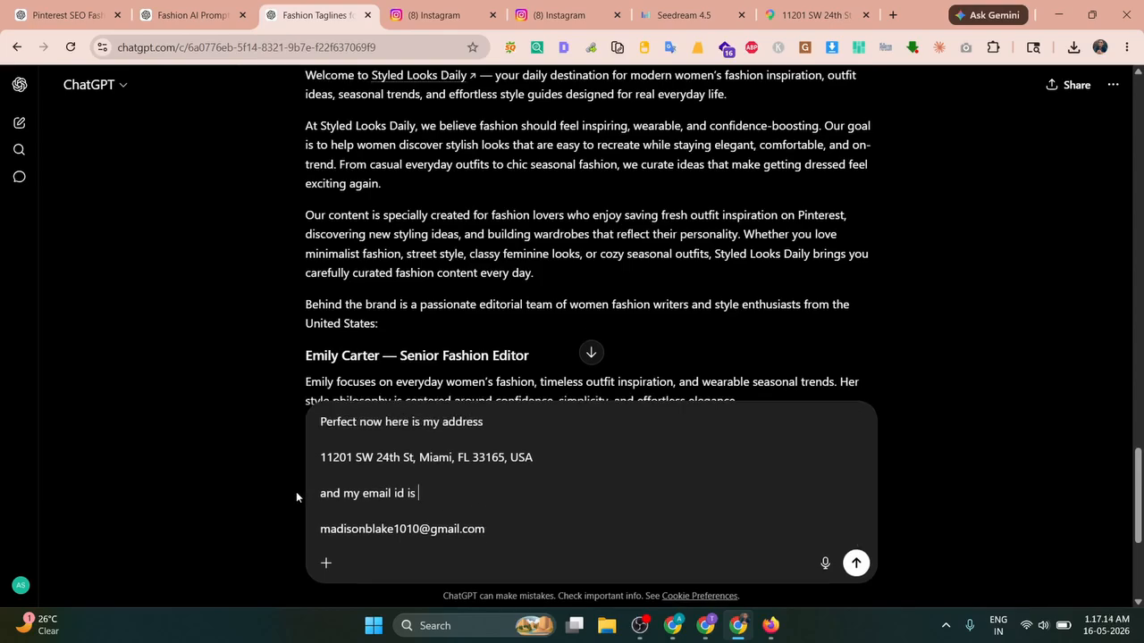
Step: Add the opening hours line 'mon to sunday 9:00 ot 12am to 8:00 PM'
key("shift+Return")
key("shift+Return")
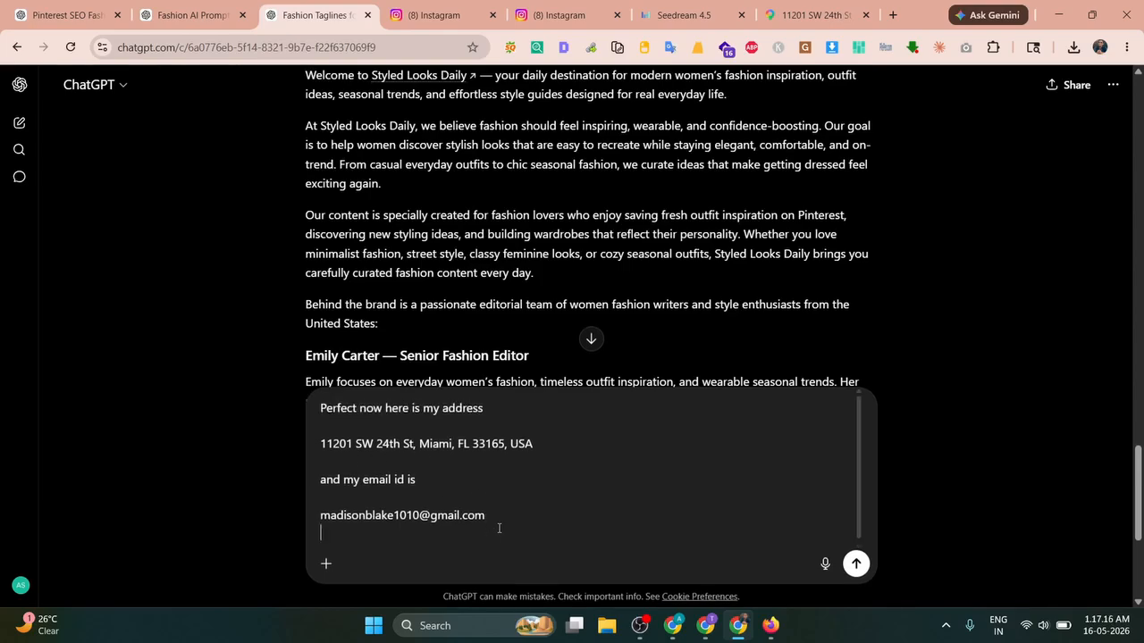
type("now cre")
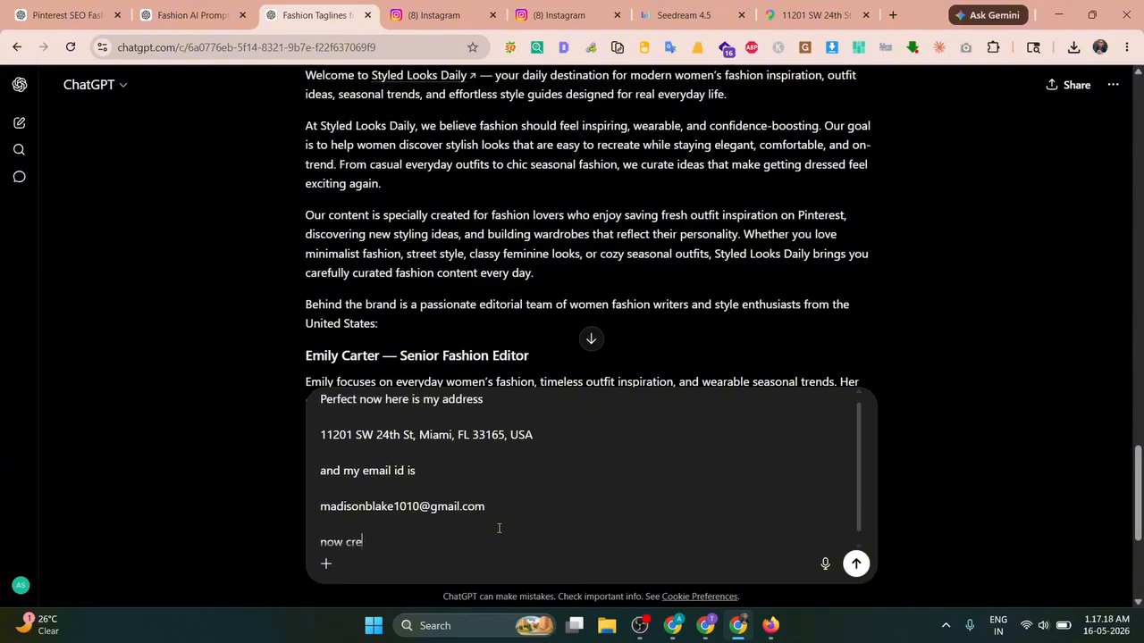
type("ate")
key("BackSpace")
key("BackSpace")
key("BackSpace")
key("BackSpace")
key("BackSpace")
key("BackSpace")
key("BackSpace")
key("BackSpace")
key("BackSpace")
key("BackSpace")
type("opening hour")
key("BackSpace")
key("BackSpace")
key("BackSpace")
key("BackSpace")
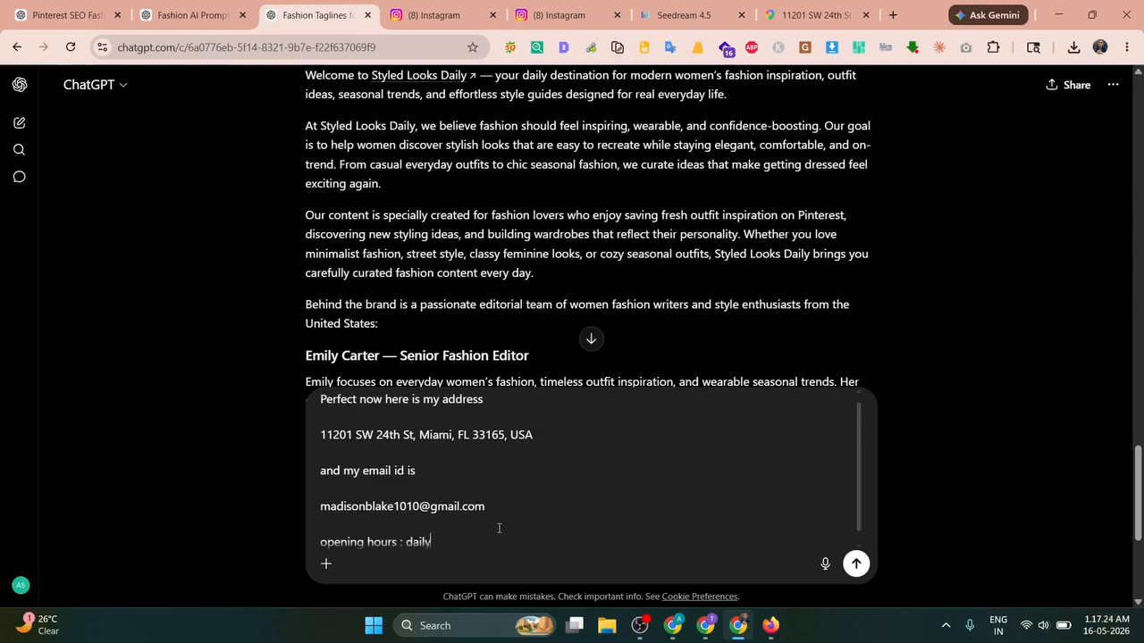
key("BackSpace")
type("mon to sunday ")
type("9:00 ot 12")
type("am to 8:")
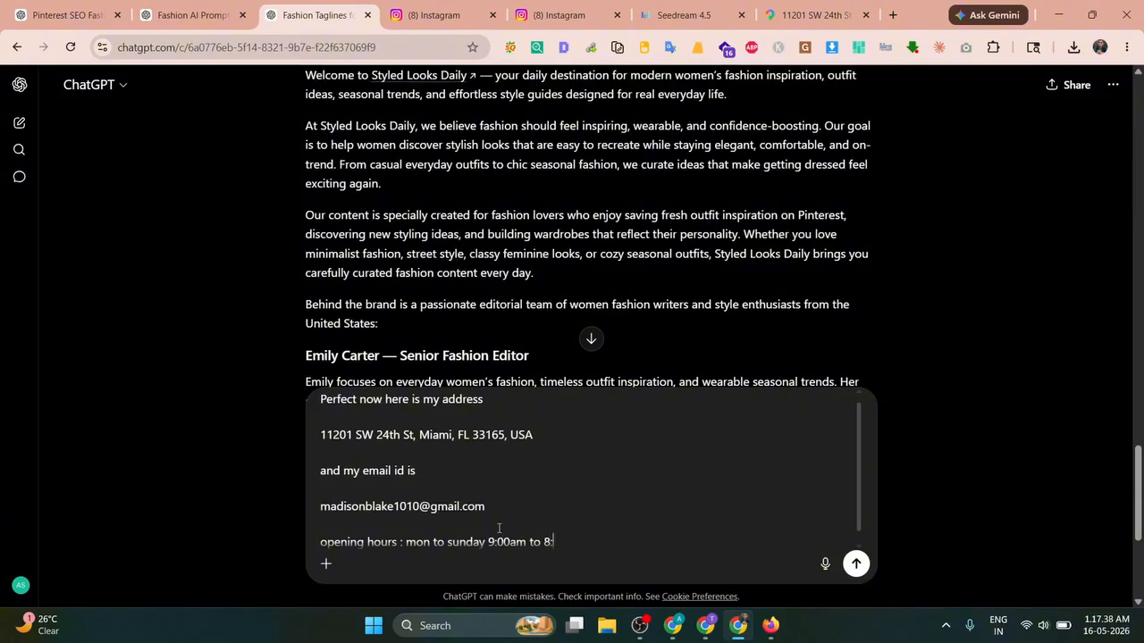
type("00 PM")
Step: Add 'now creete the privacy policy page for my website' and send the message
key("shift+Return")
key("shift+Return")
key("shift+Return")
type("now cree")
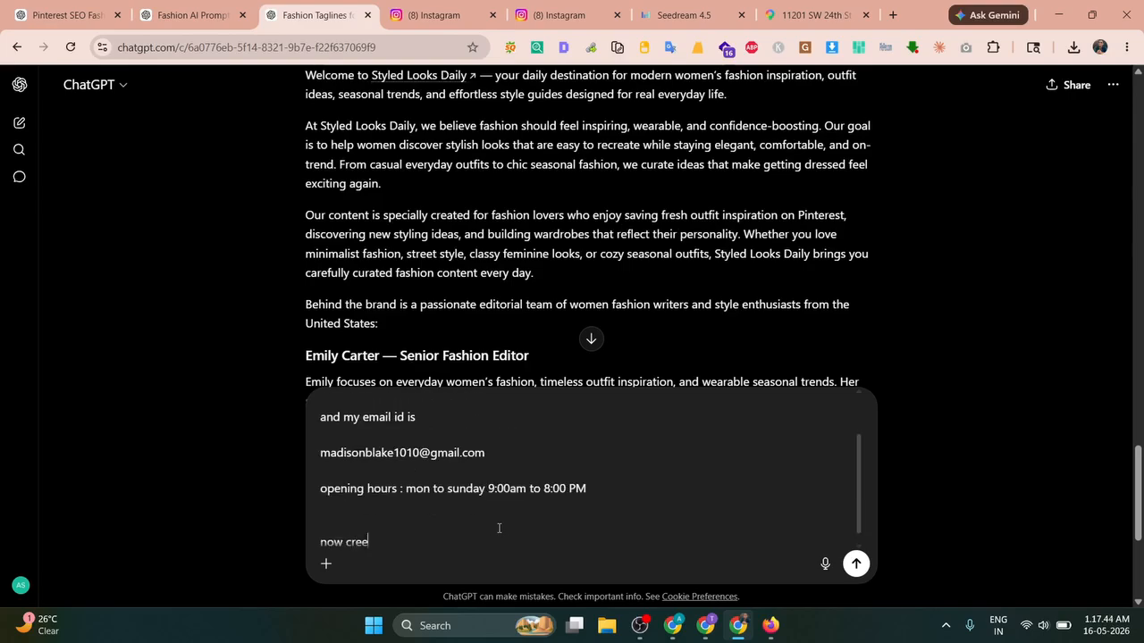
key("BackSpace")
type("ate the privacy policy page for ")
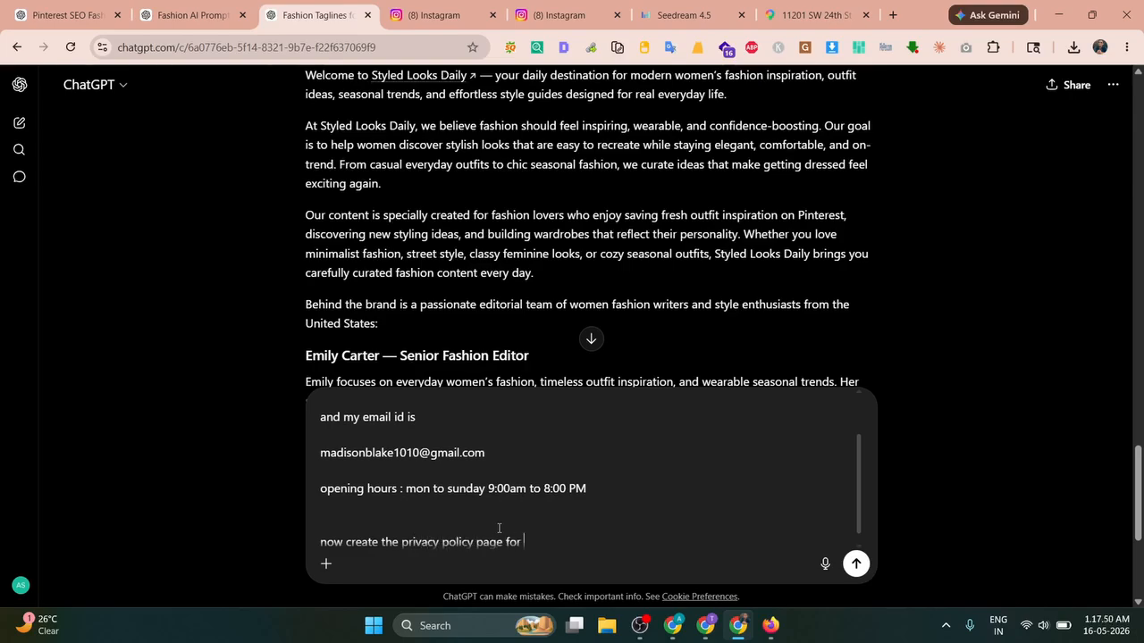
type("my website")
key("Return")
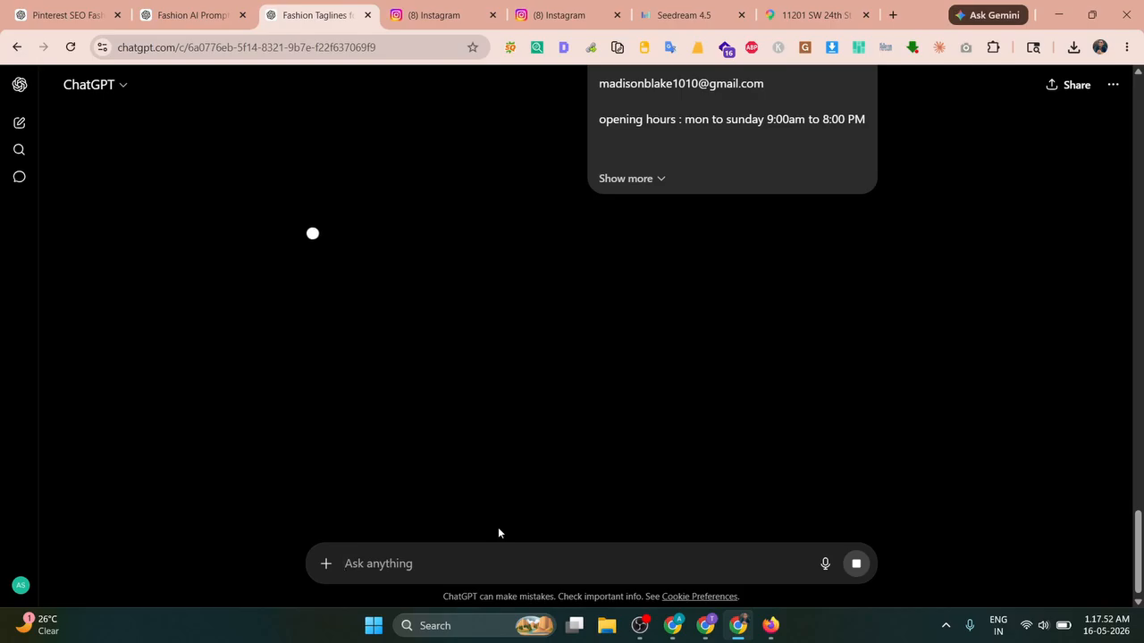
Step: Open the Contact page editor in a new tab and copy the address line from ChatGPT
left_click(672, 626)
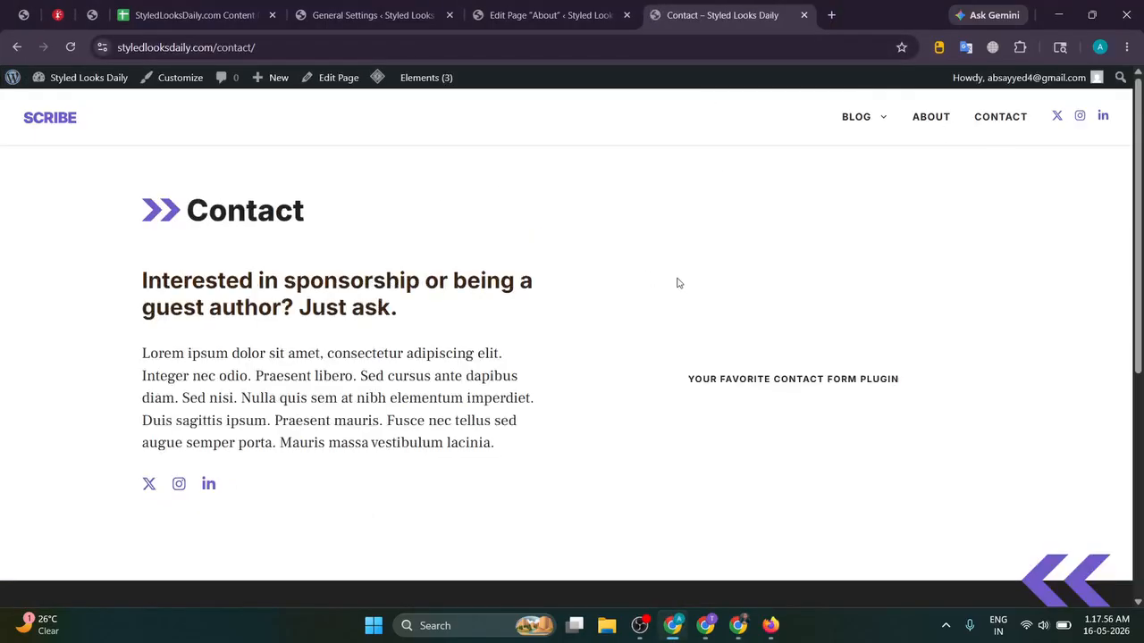
scroll(625, 280, "down", 5)
scroll(566, 282, "up", 5)
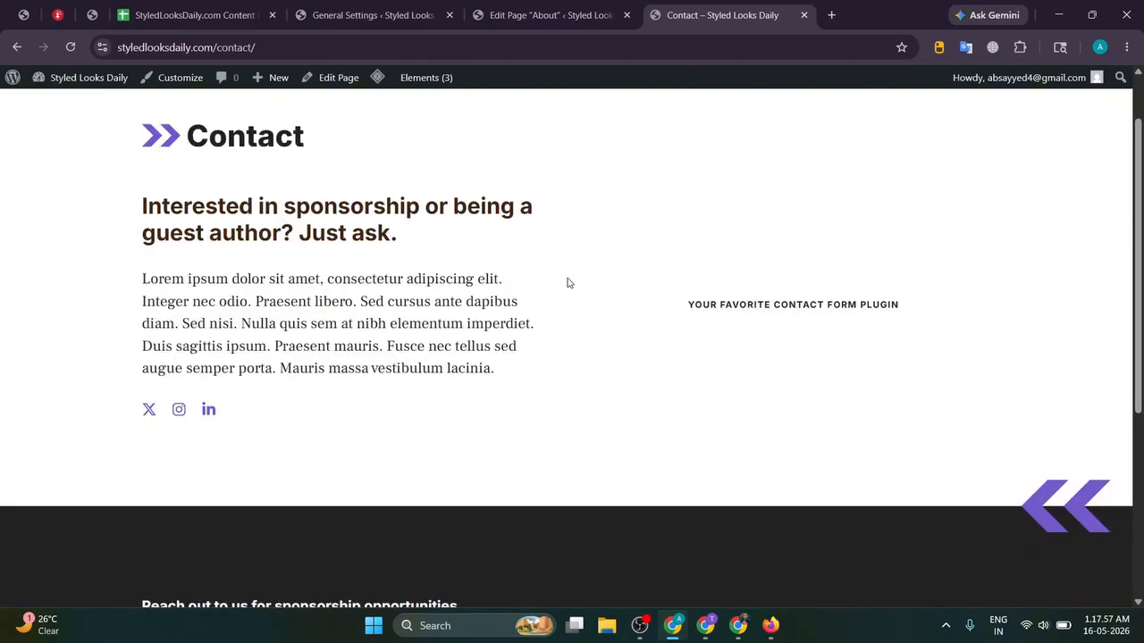
middle_click(319, 77)
left_click(818, 5)
key("alt+Tab")
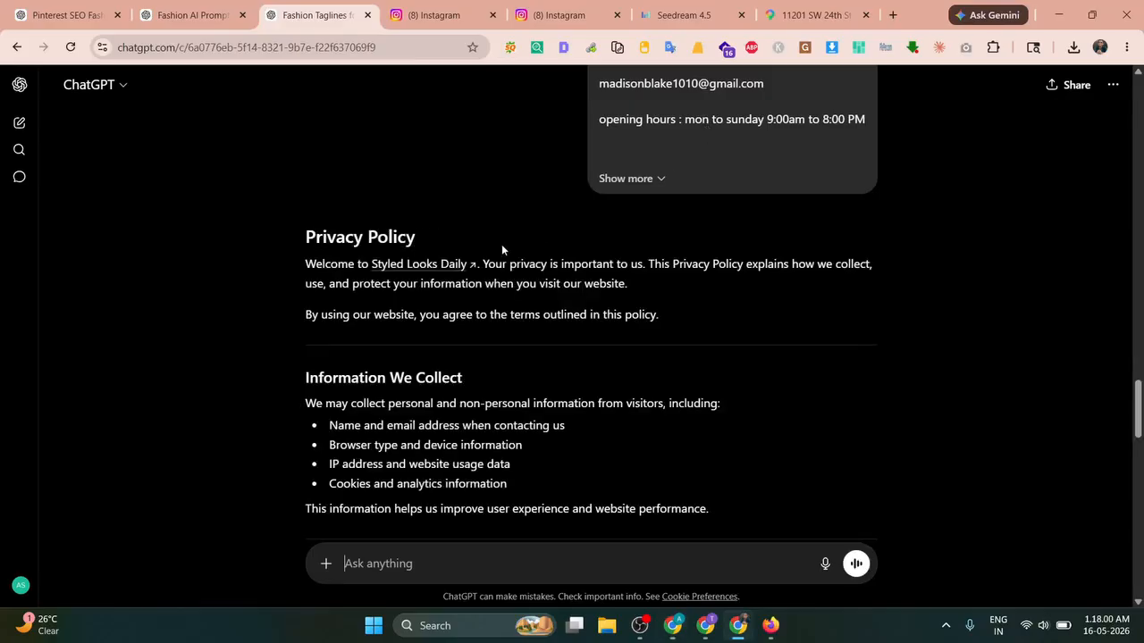
scroll(642, 193, "up", 2)
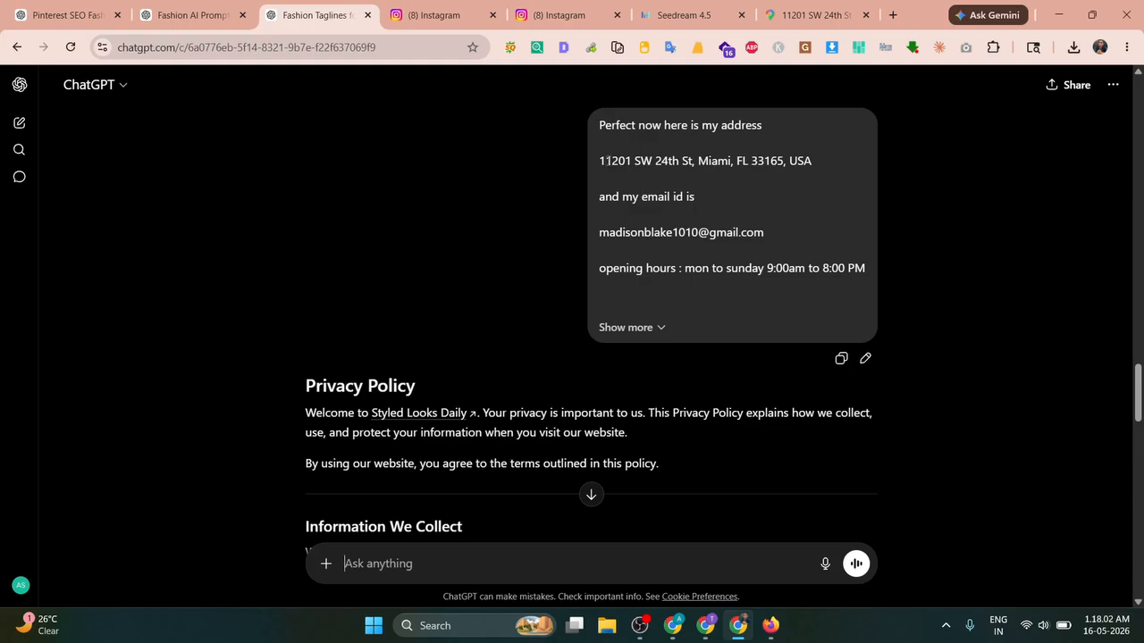
left_click_drag(599, 161, 832, 167)
key("ctrl+c")
key("alt+Tab")
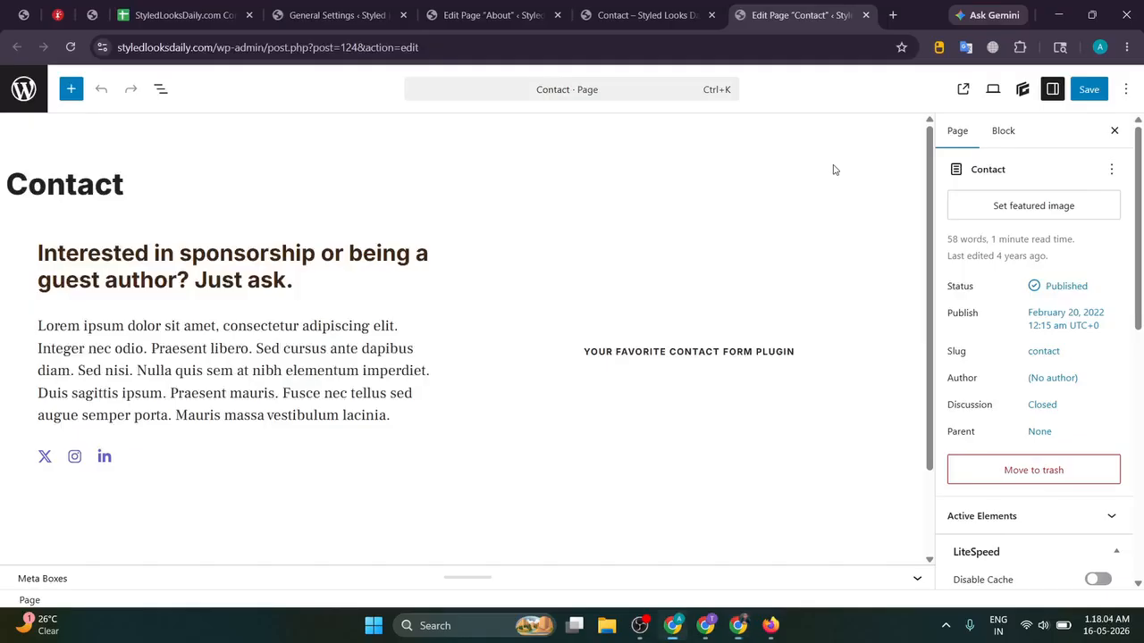
Step: Replace the Lorem ipsum paragraph with a List block: 'Address:' plus the pasted address, then 'Email'
left_click(265, 273)
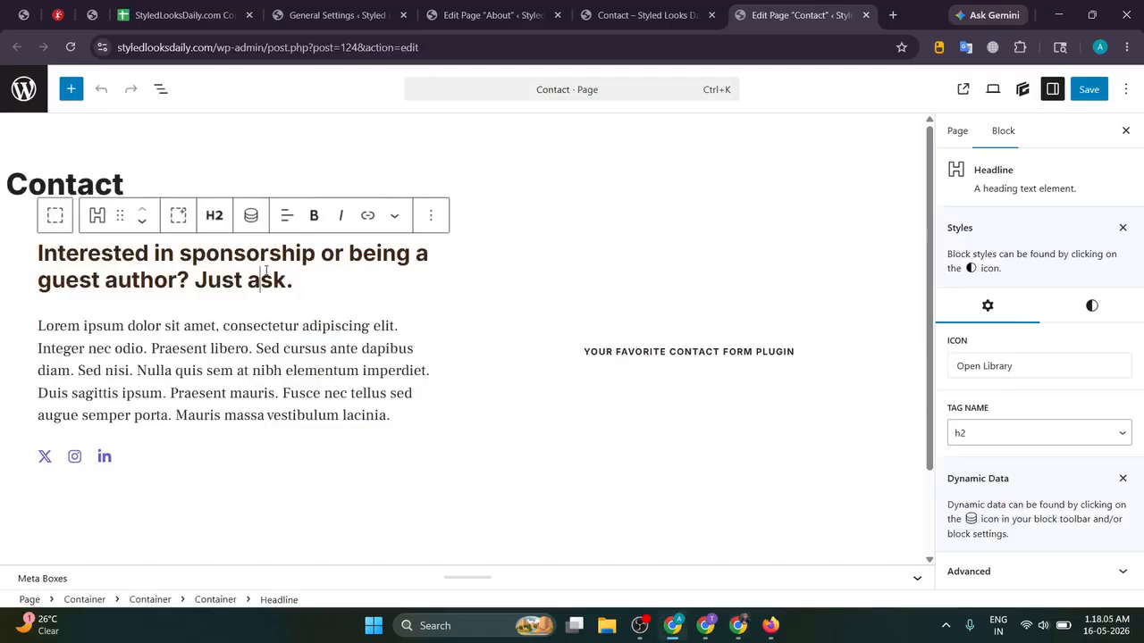
triple_click(257, 358)
key("BackSpace")
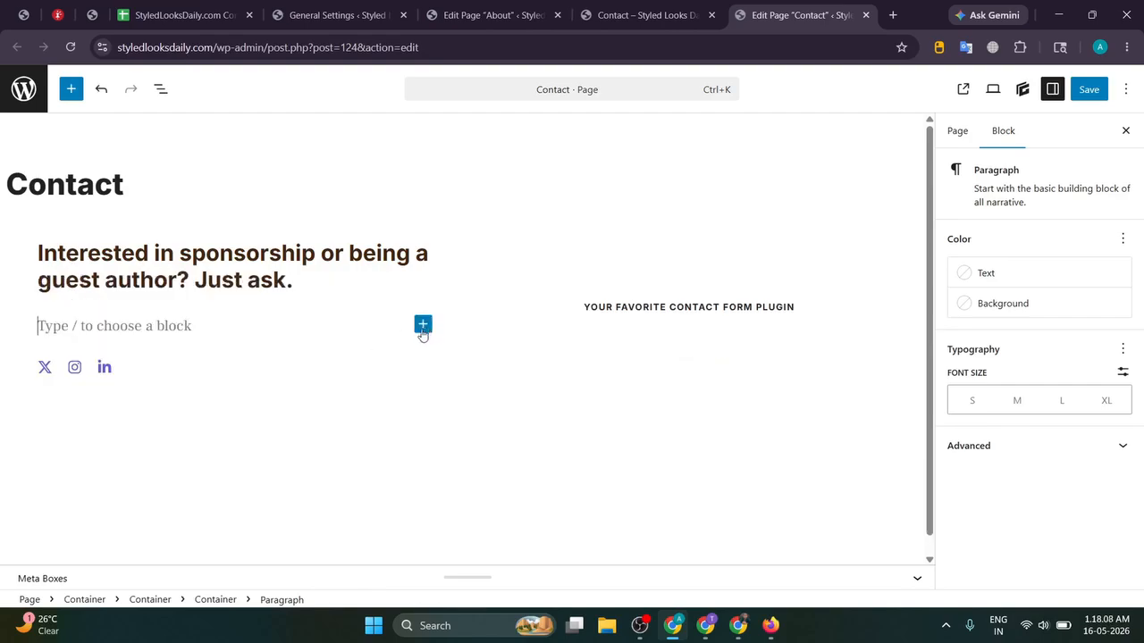
left_click(423, 324)
type("list")
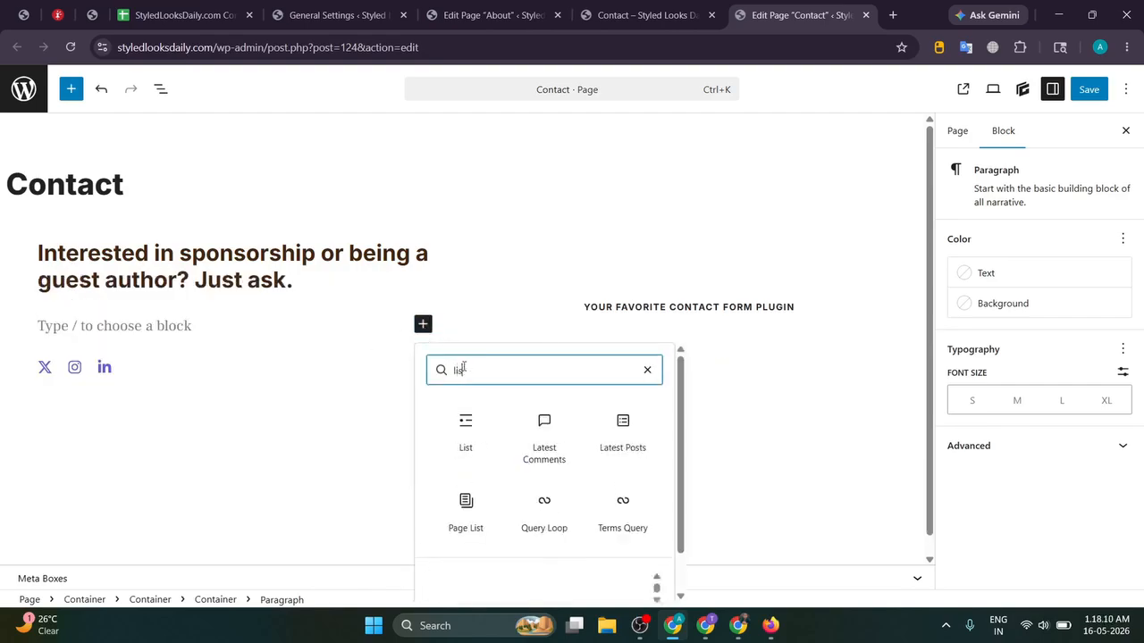
left_click(459, 434)
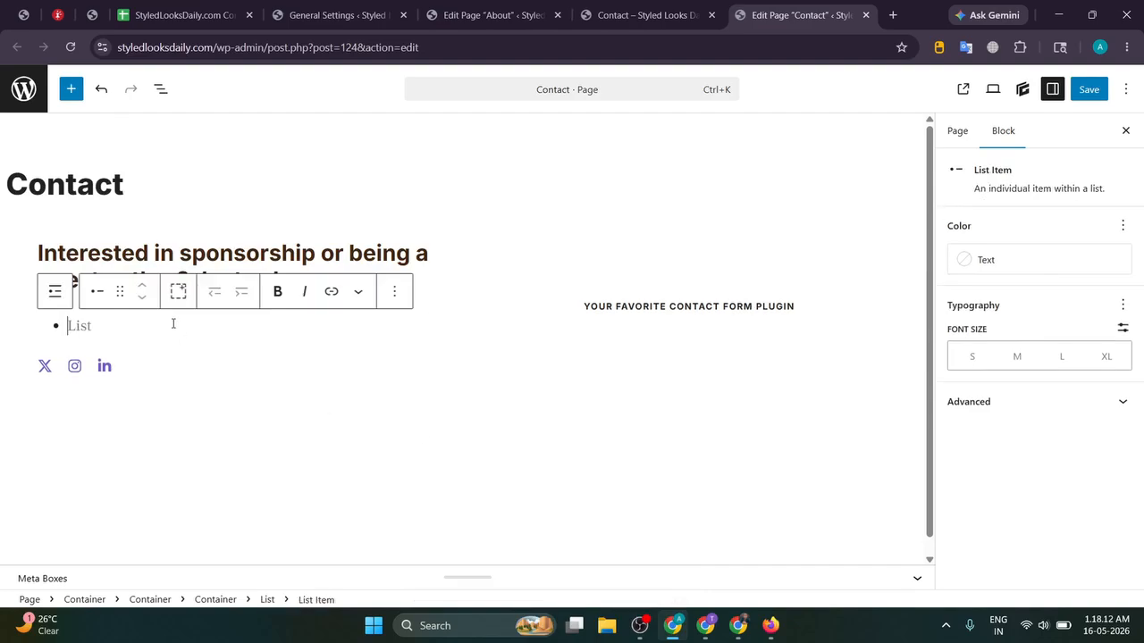
type("Ad")
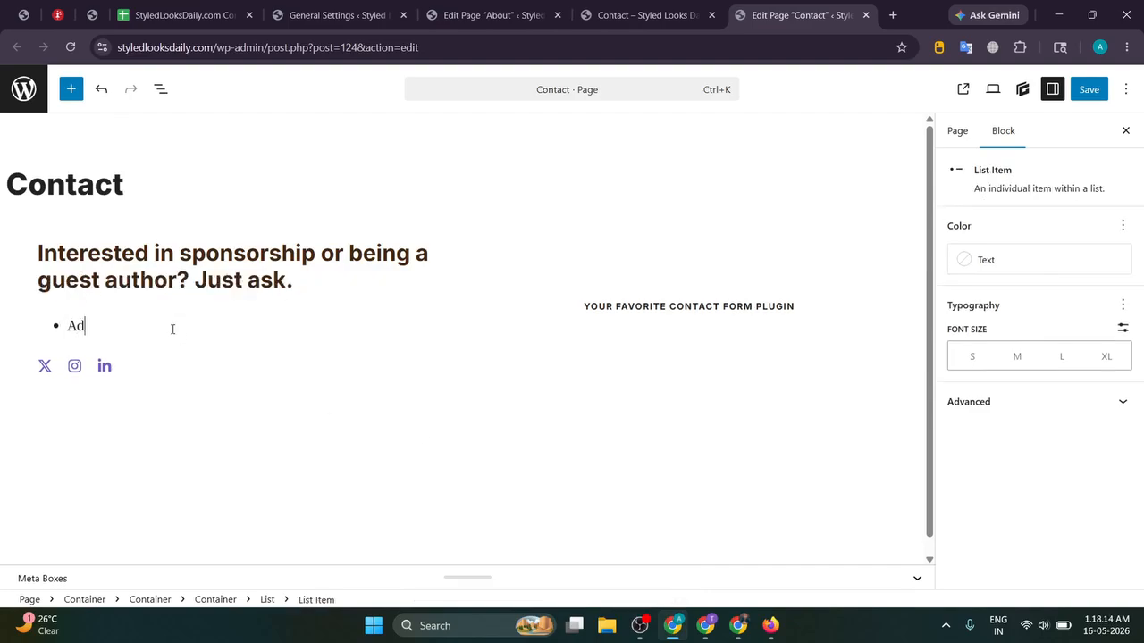
type("dress:")
key("ctrl+v")
key("Return")
key("BackSpace")
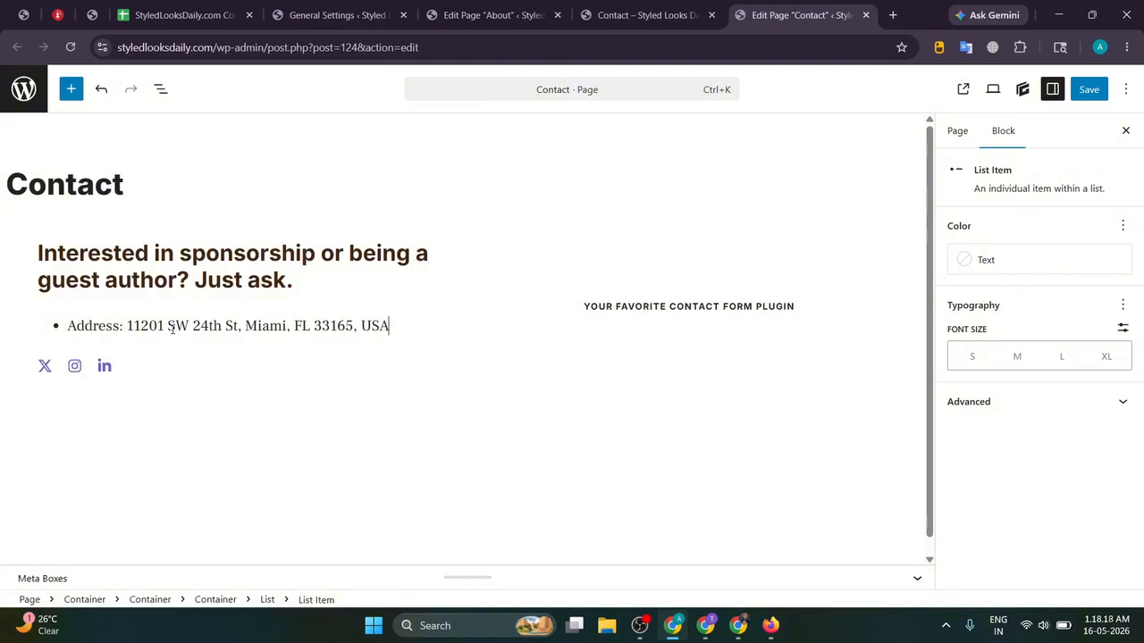
key("Return")
type("Email:")
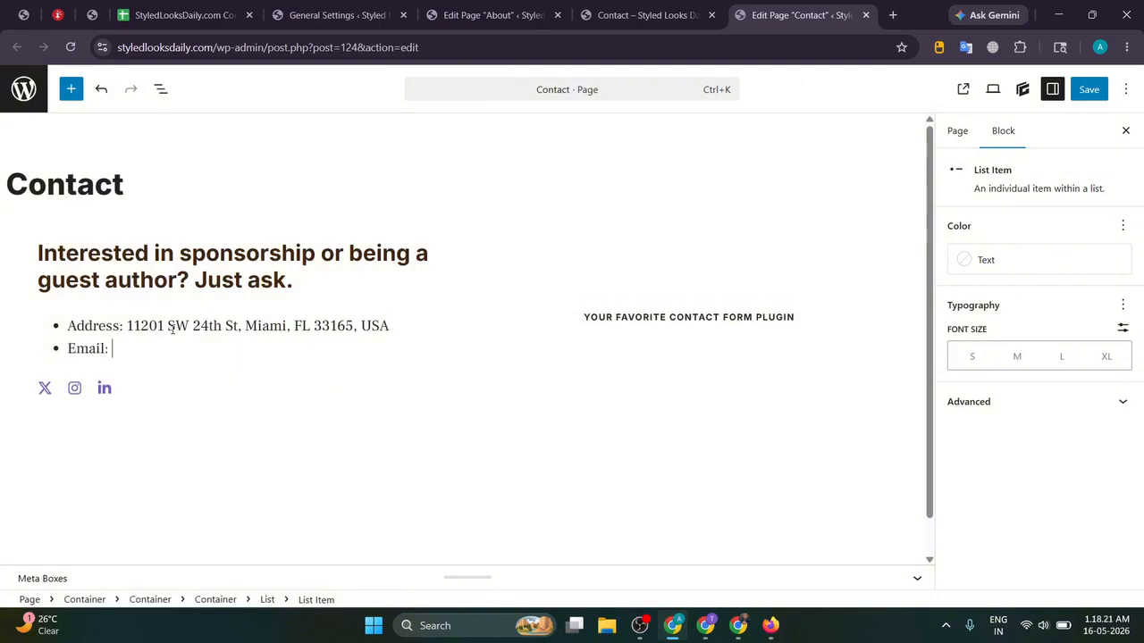
key("alt+Tab")
Step: Paste ChatGPT's email line over the Email list item and copy the opening hours line
scroll(443, 379, "down", 15)
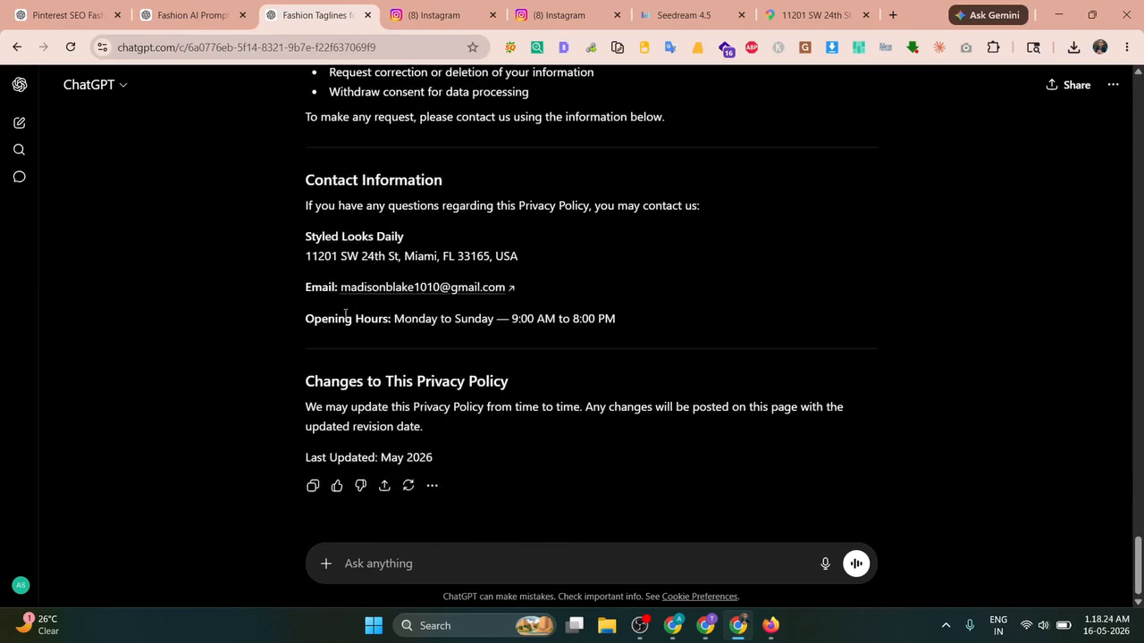
left_click_drag(303, 288, 572, 281)
key("ctrl+c")
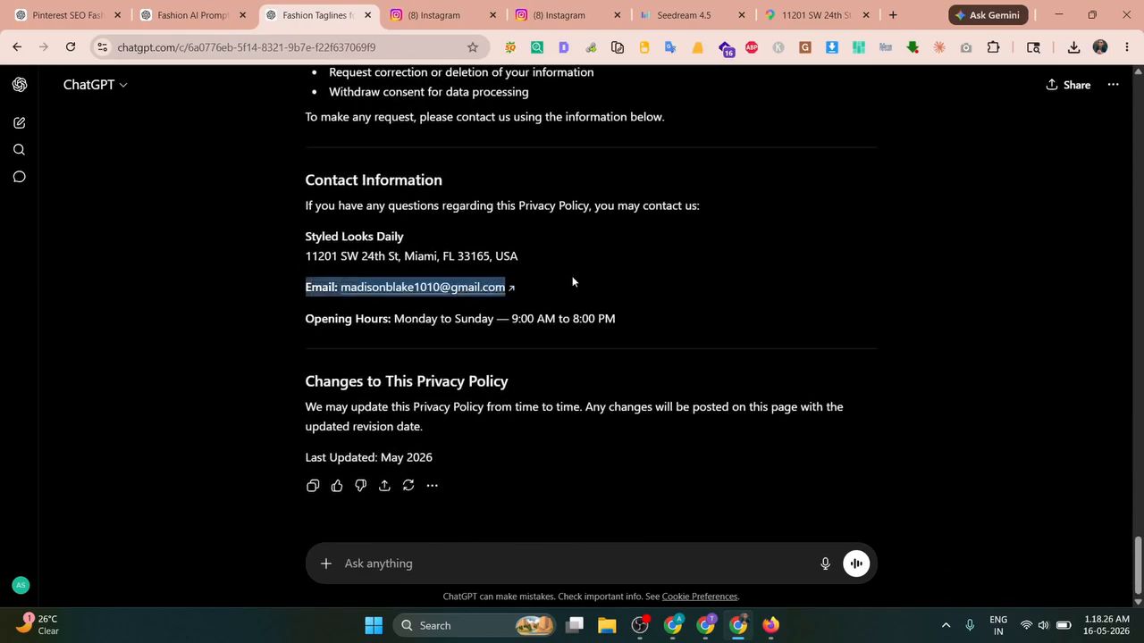
key("alt+Tab")
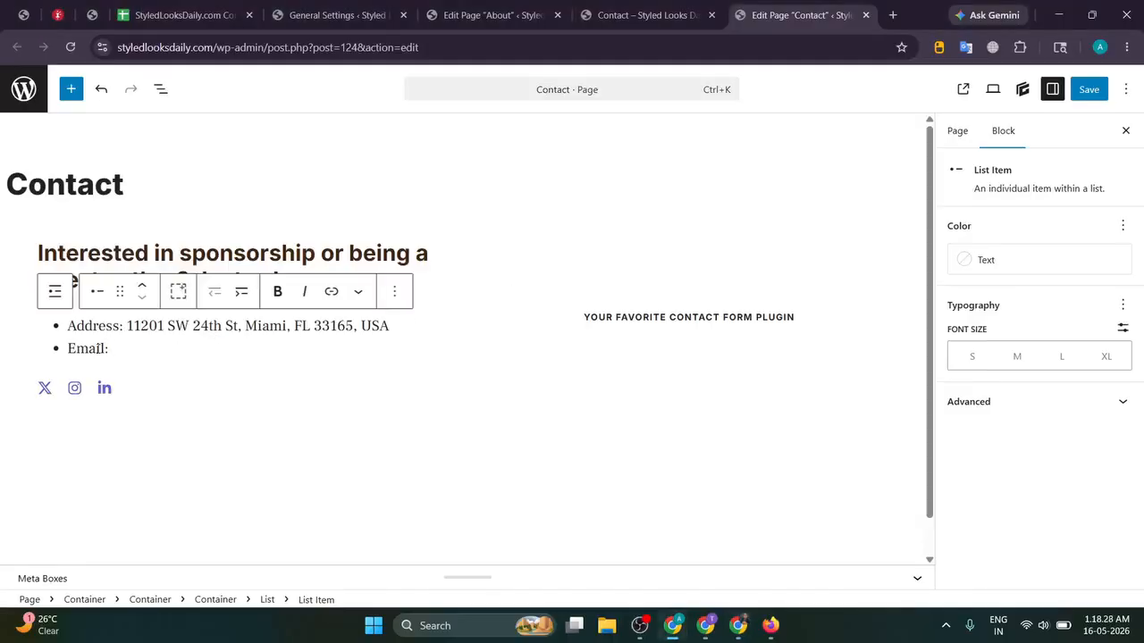
key("ctrl+a")
key("ctrl+v")
key("alt+Tab")
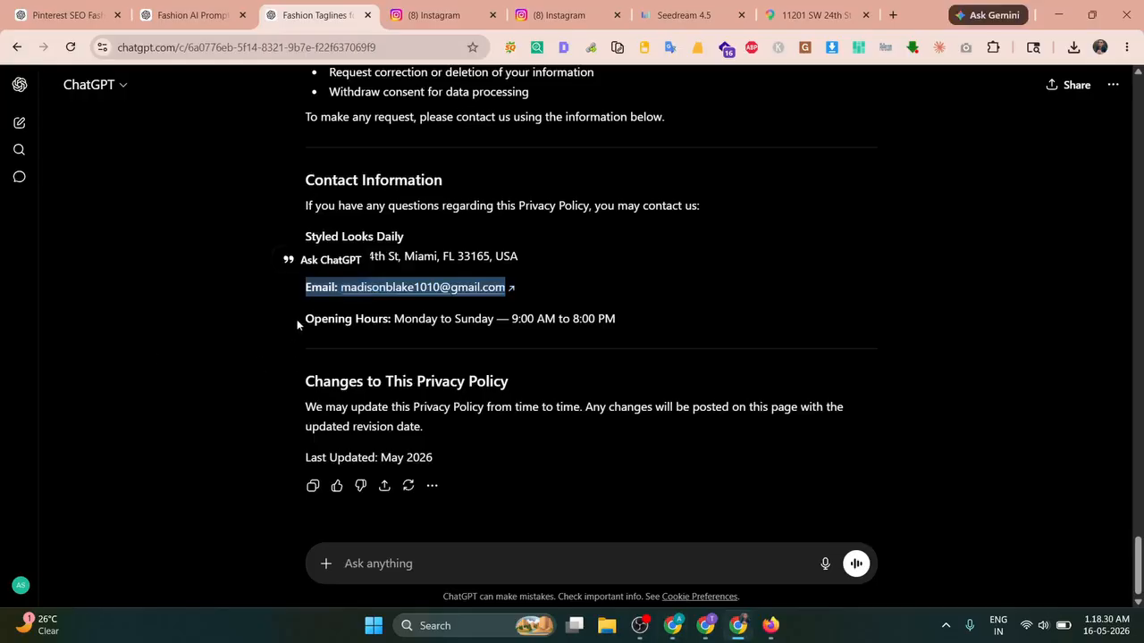
left_click_drag(297, 325, 690, 318)
key("ctrl+c")
key("alt+Tab")
key("Return")
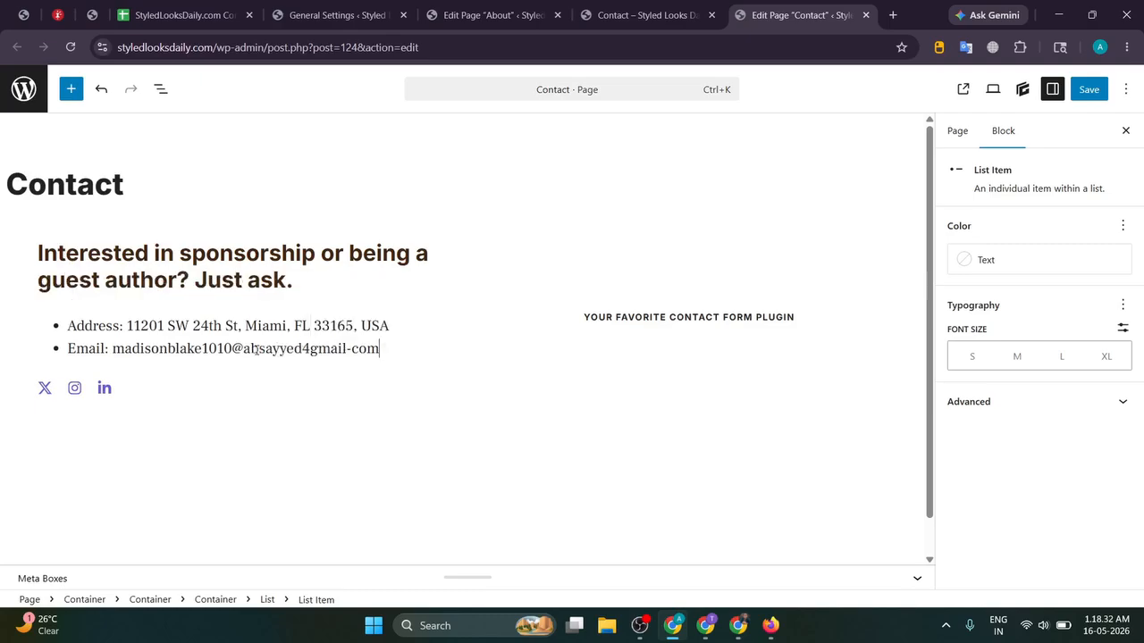
key("Right")
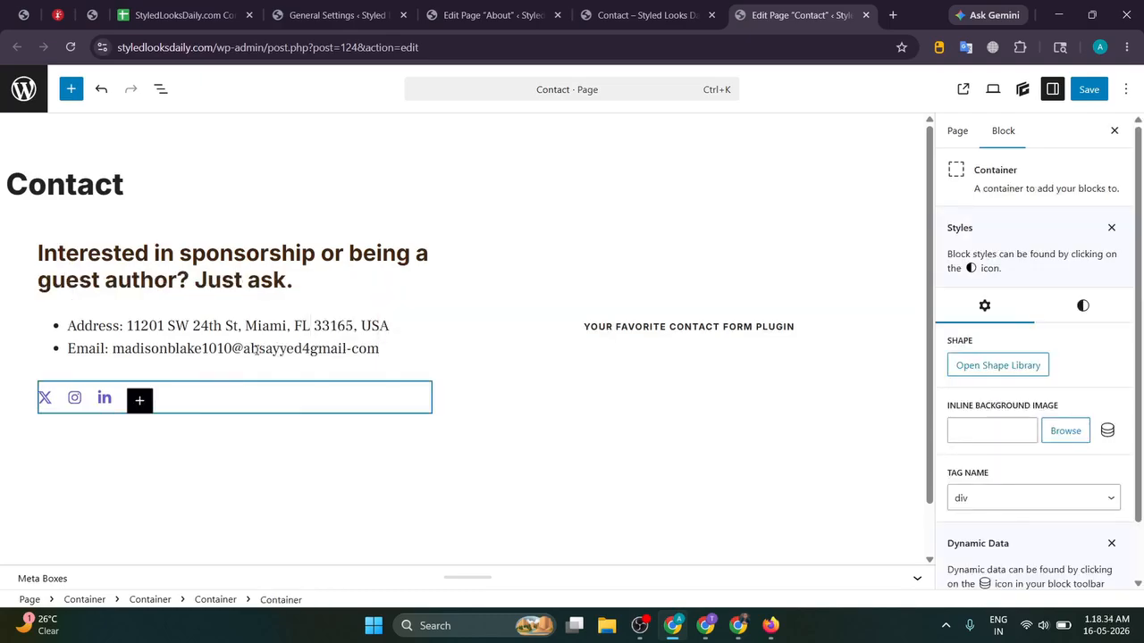
left_click(327, 349)
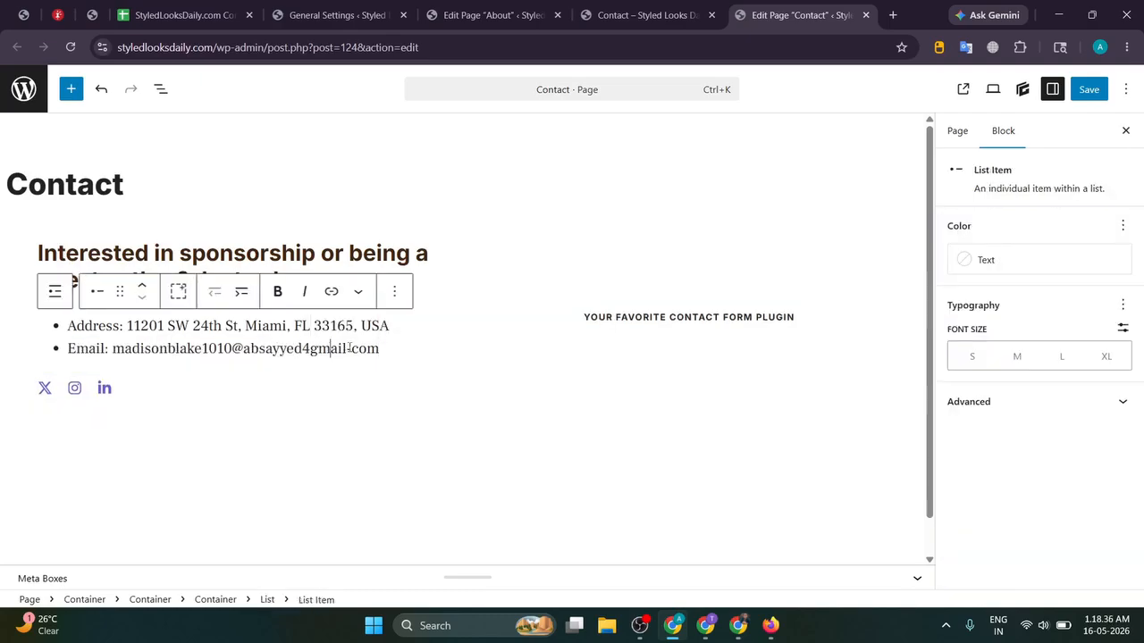
left_click(416, 346)
key("BackSpace")
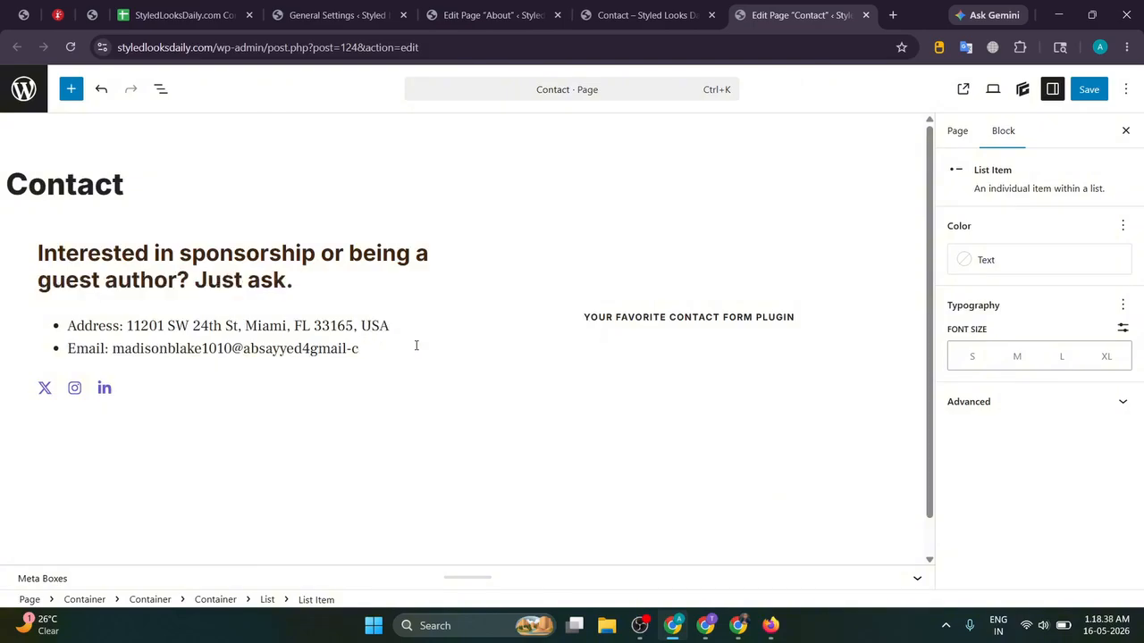
key("BackSpace")
key("BackSpace")
key("BackSpace")
key("BackSpace")
key("BackSpace")
key("BackSpace")
key("BackSpace")
key("BackSpace")
key("BackSpace")
key("BackSpace")
key("BackSpace")
key("BackSpace")
key("BackSpace")
key("BackSpace")
key("BackSpace")
key("BackSpace")
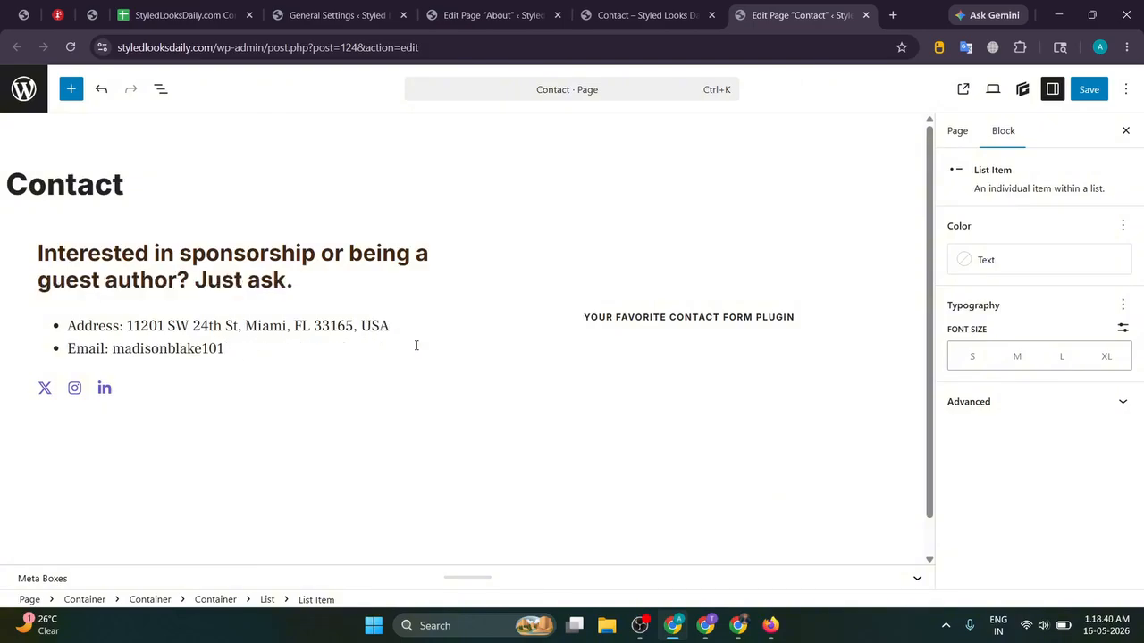
type("@gm")
type("ial")
key("BackSpace")
key("BackSpace")
key("BackSpace")
type("ail.com")
key("Down")
key("ctrl+z")
type("@gmail.com")
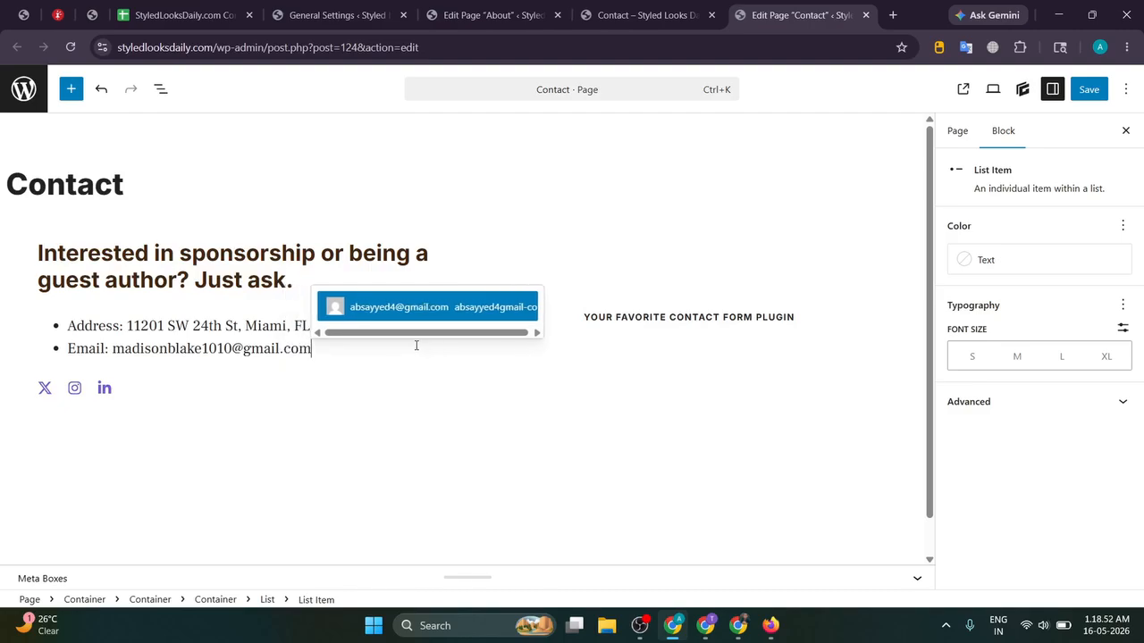
key("Return")
key("Return")
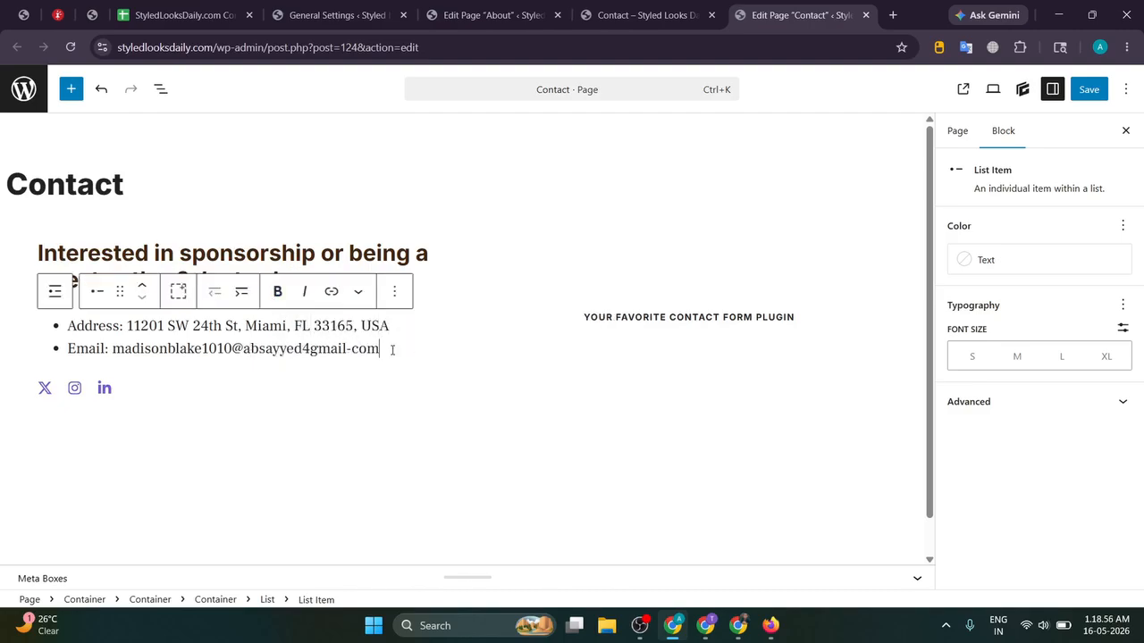
Step: Add the opening hours as a new list item and replace the email with ChatGPT's copied address
key("Return")
key("ctrl+v")
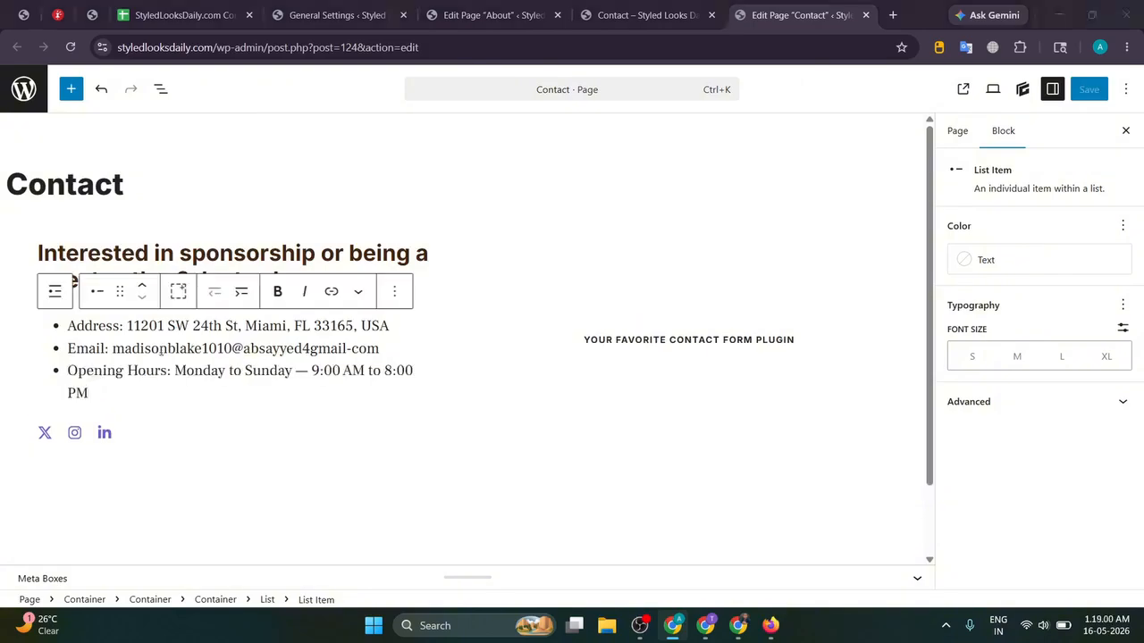
key("alt+Tab")
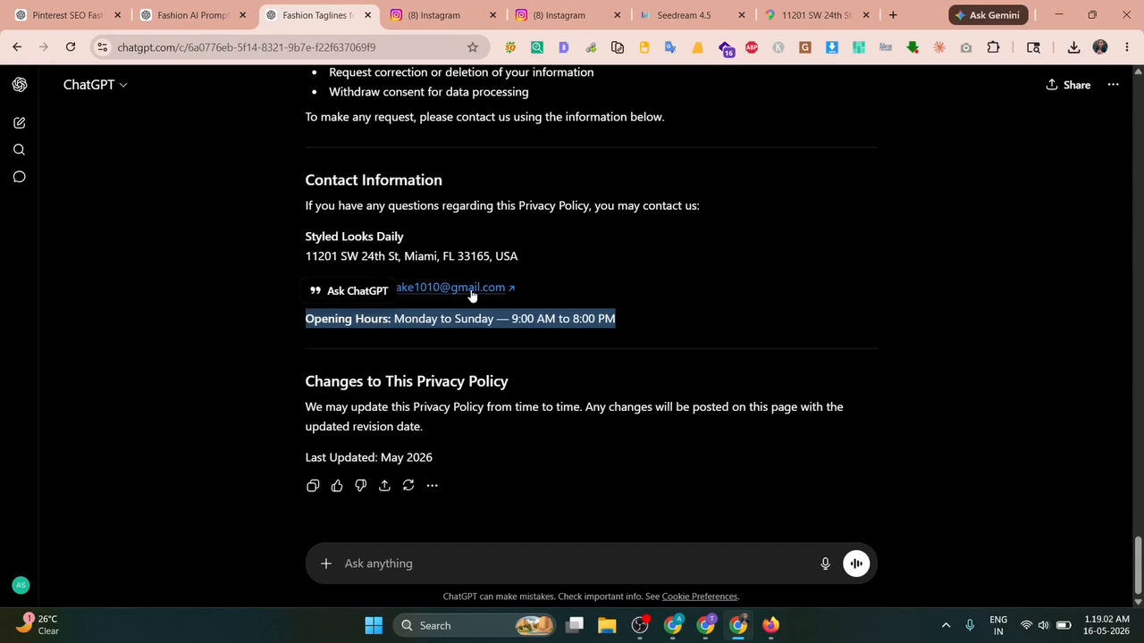
left_click_drag(505, 288, 439, 290)
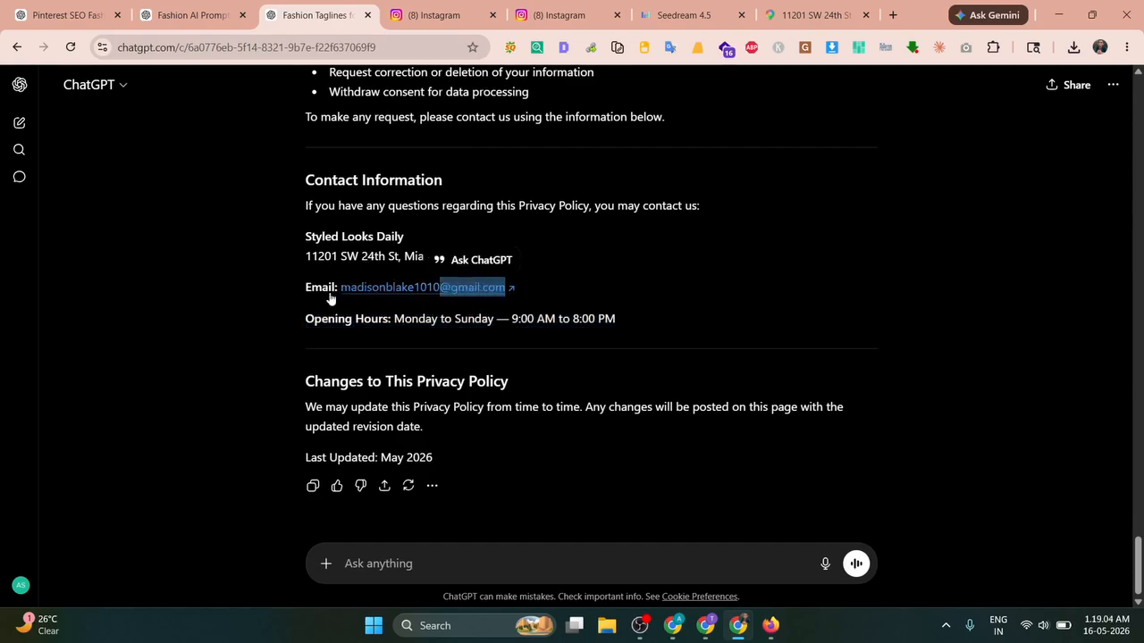
left_click_drag(540, 289, 344, 295)
key("ctrl+c")
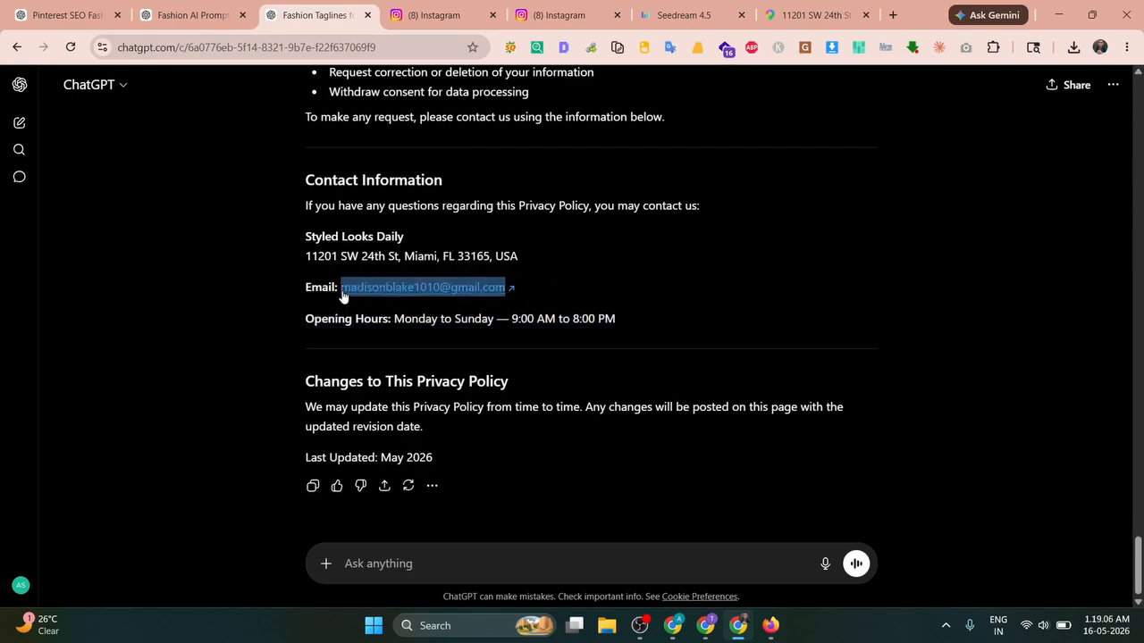
key("alt+Tab")
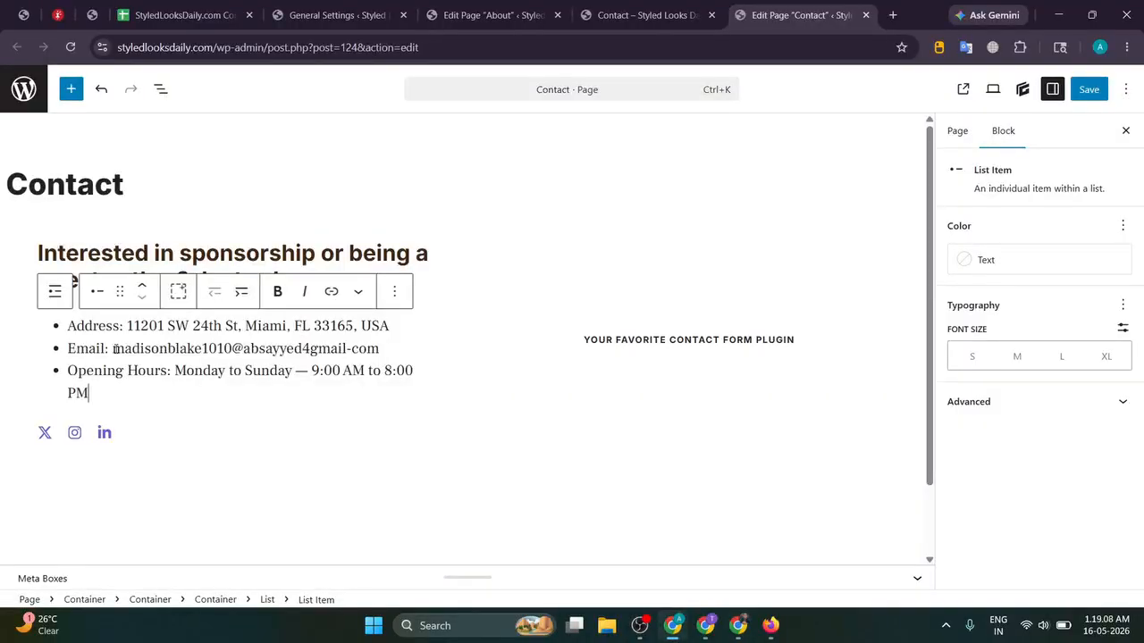
left_click_drag(114, 349, 422, 348)
key("BackSpace")
key("ctrl+v")
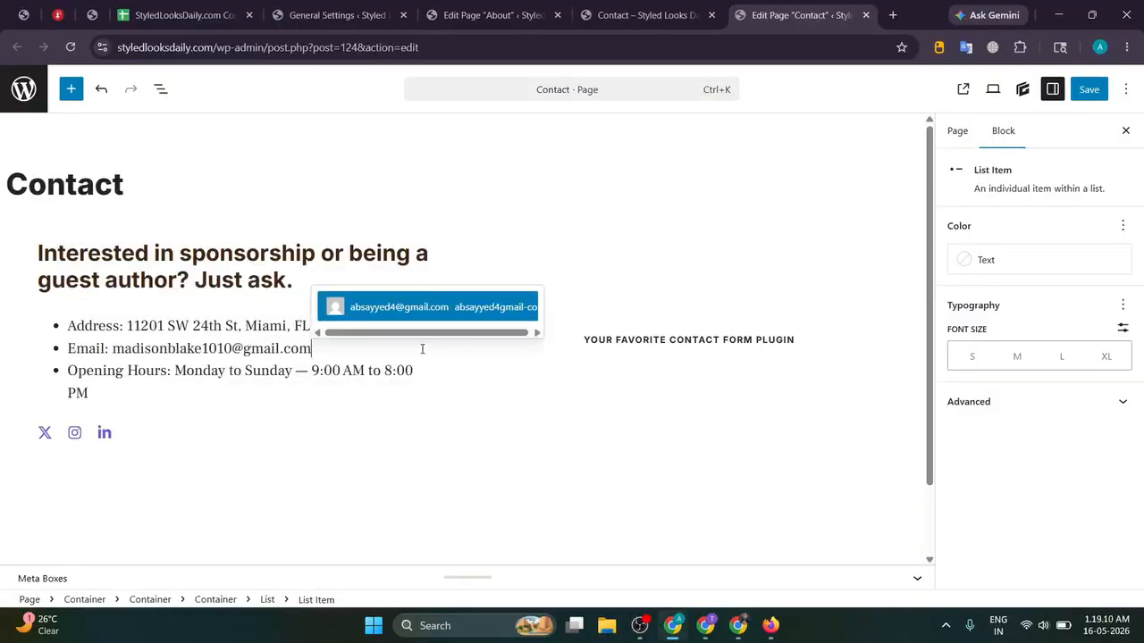
Step: Delete the contact form plugin placeholder text block
left_click(281, 324)
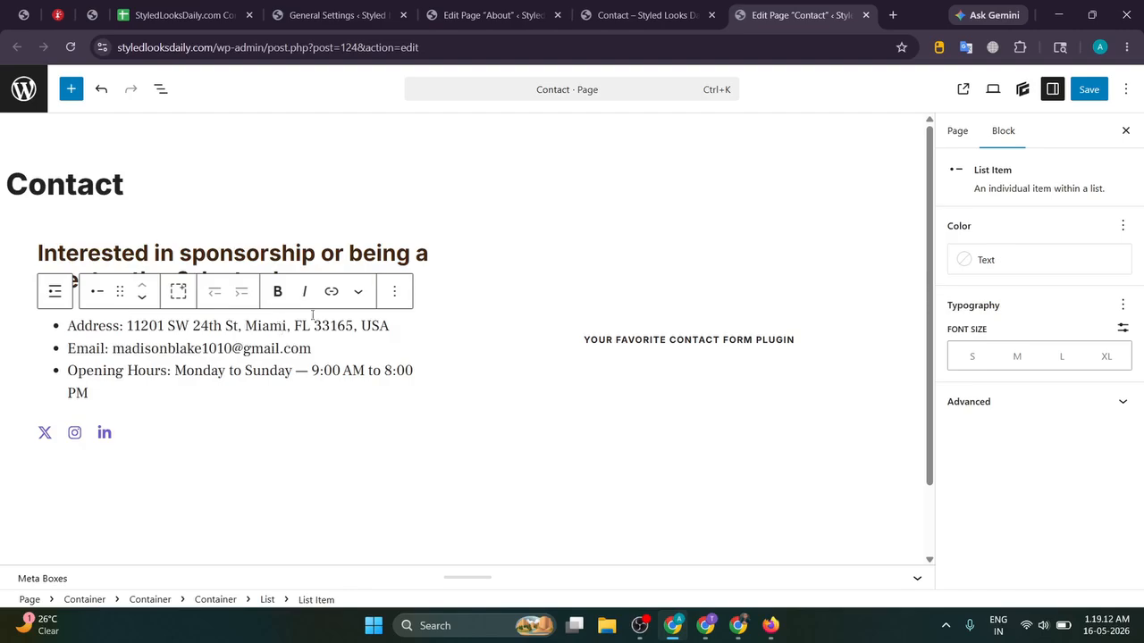
left_click(645, 343)
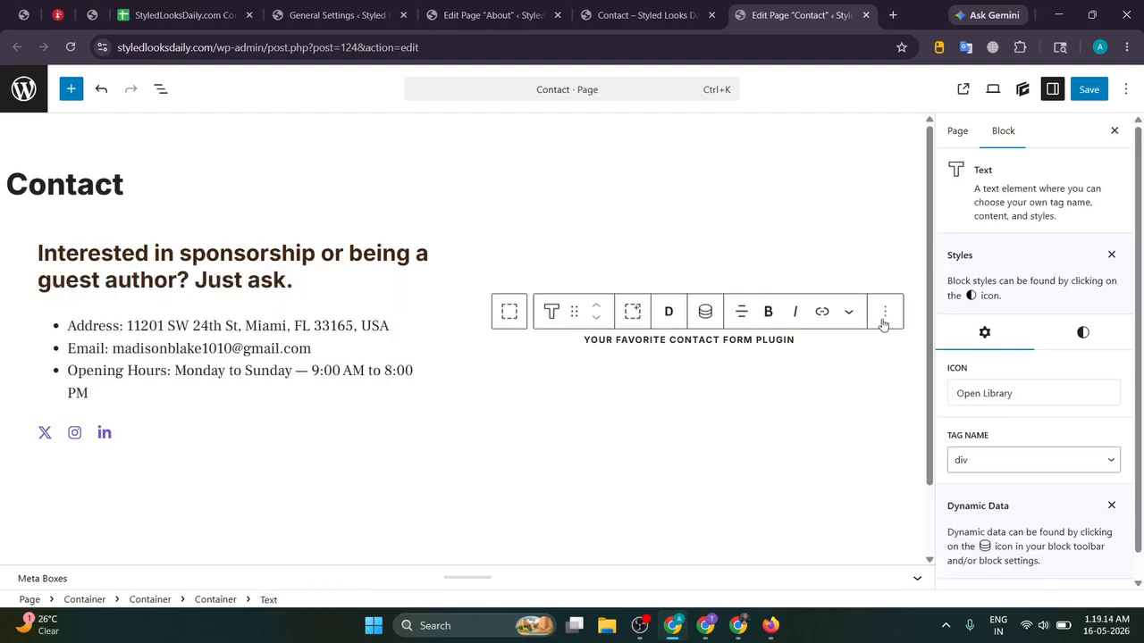
left_click(883, 320)
scroll(907, 570, "down", 1)
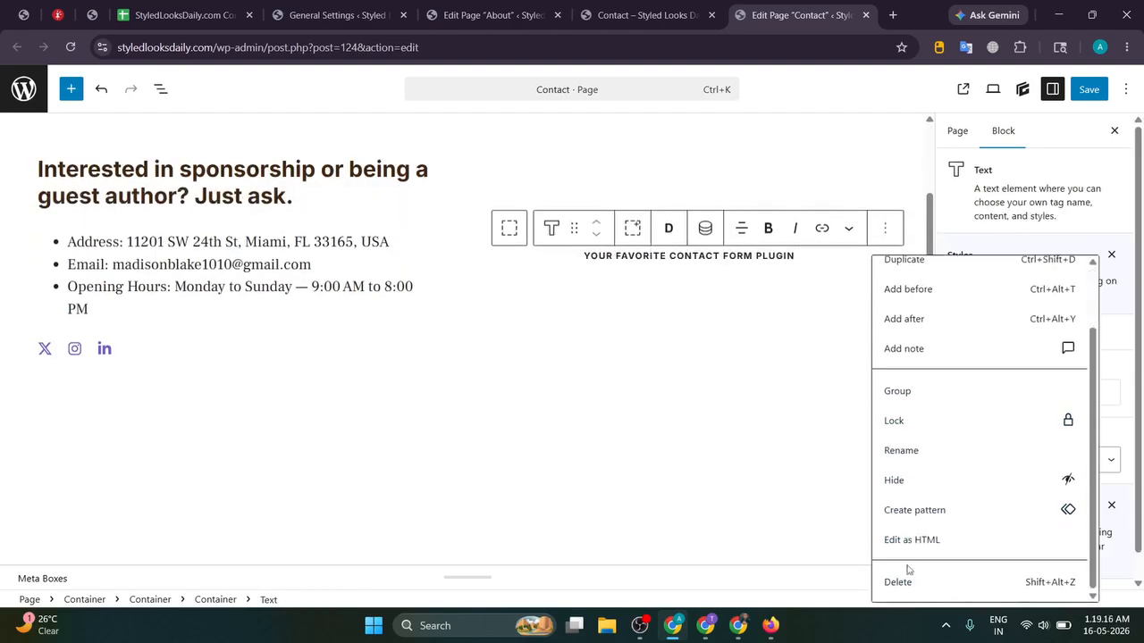
left_click(898, 582)
scroll(289, 298, "up", 1)
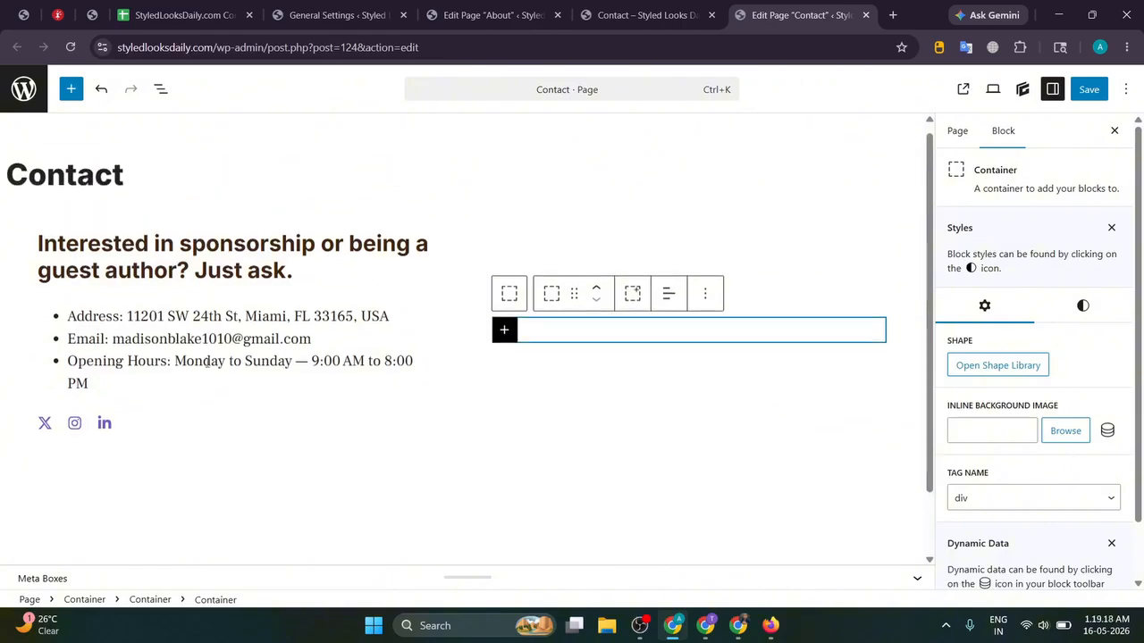
scroll(246, 284, "up", 1)
Step: Save the Contact page and reload the live site to check the changes
left_click(268, 256)
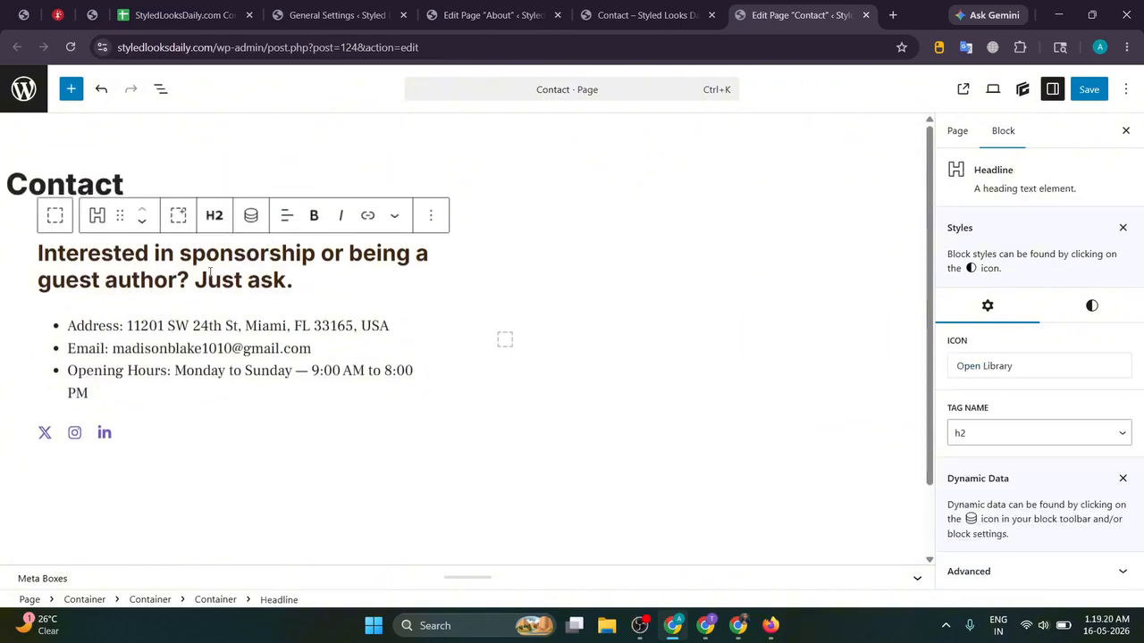
left_click(1088, 88)
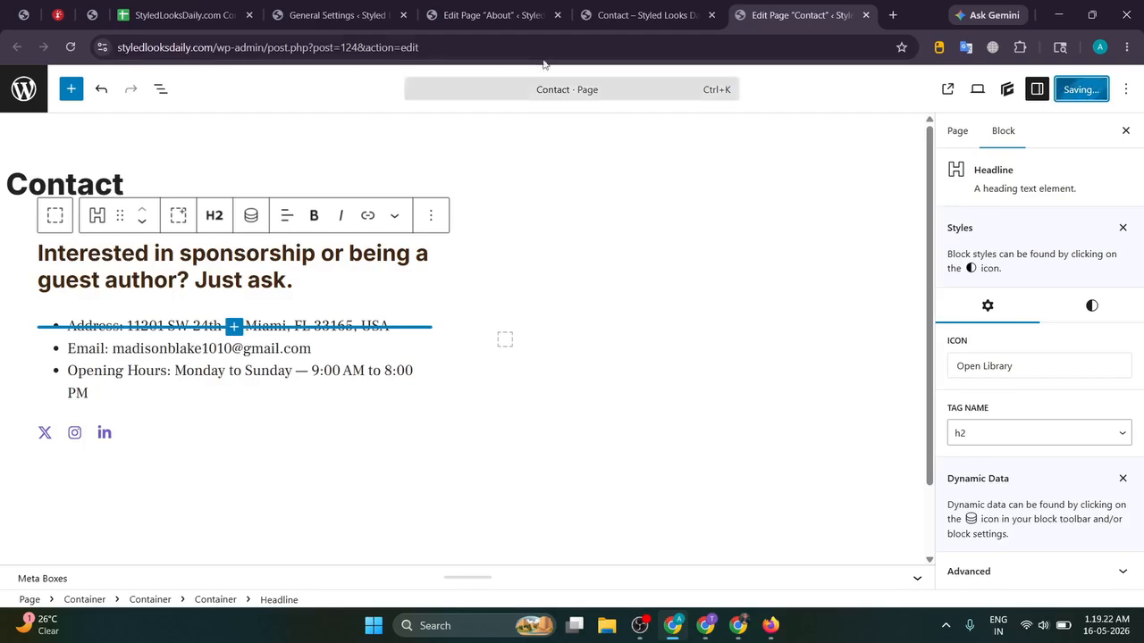
left_click(645, 15)
scroll(960, 194, "up", 1)
left_click(1006, 125)
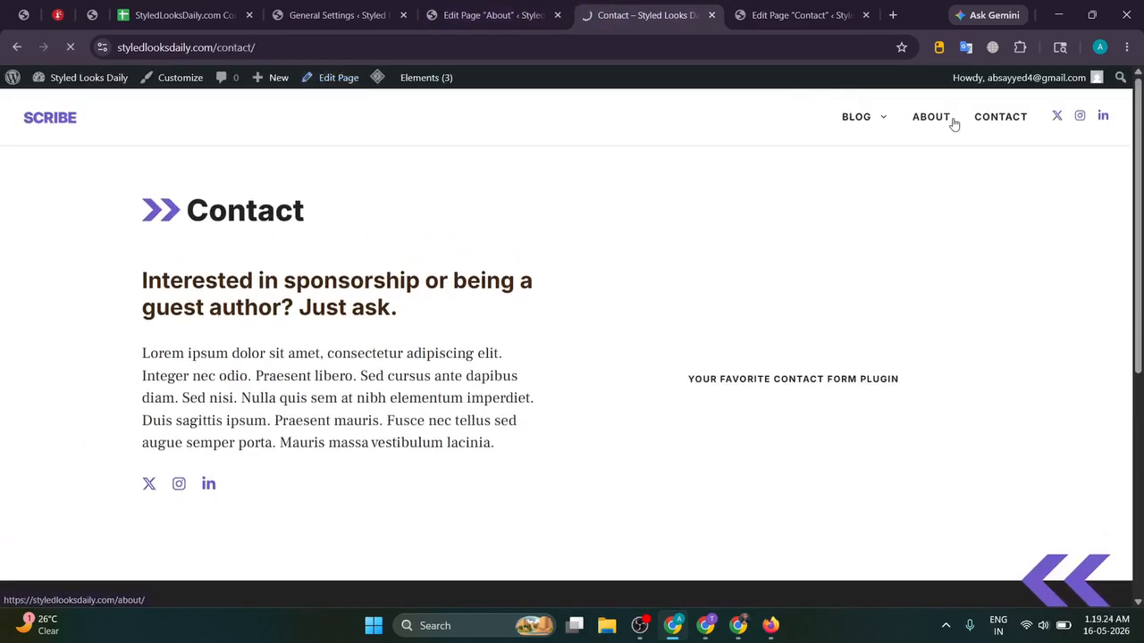
left_click(930, 117)
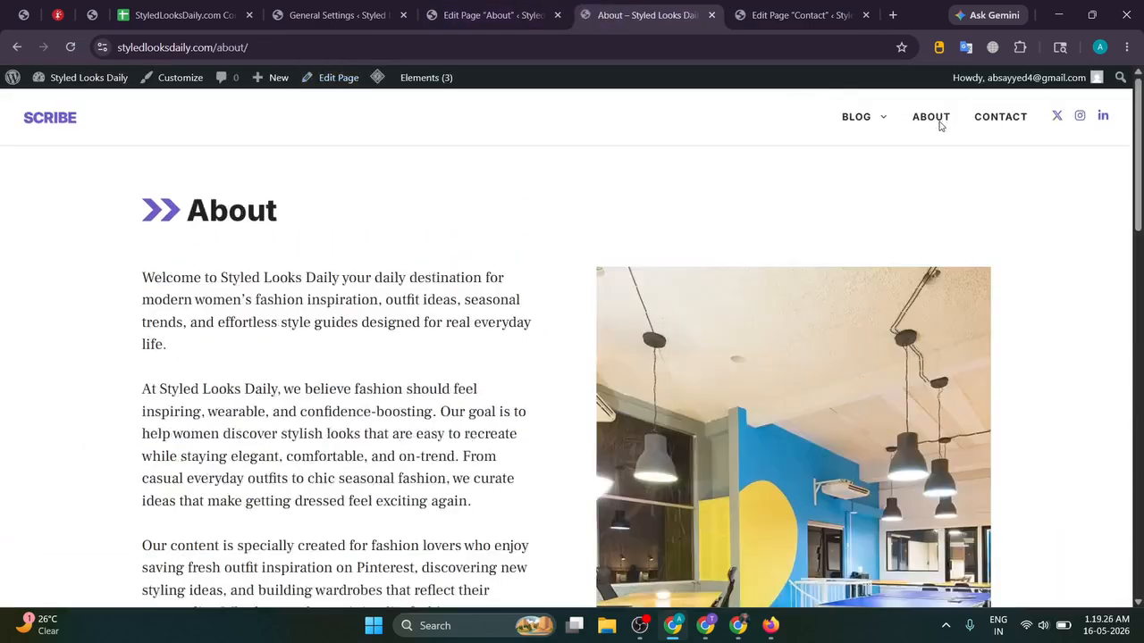
scroll(939, 122, "down", 8)
Step: Create a new page titled 'Privacy Policy' using the heading copied from ChatGPT
key("alt+Tab")
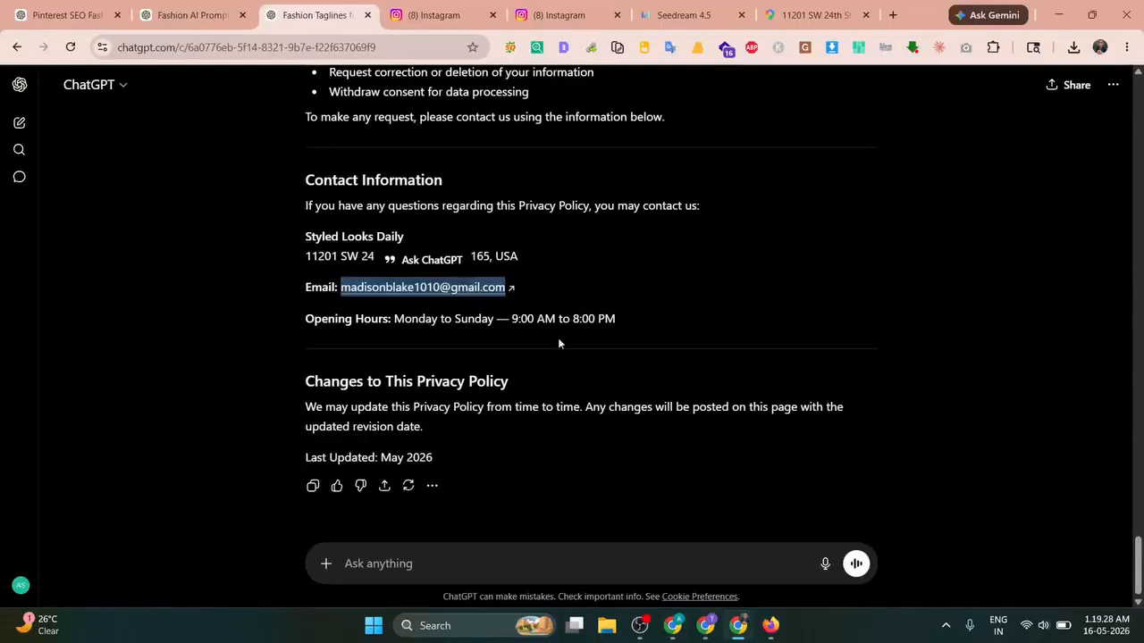
scroll(283, 370, "up", 15)
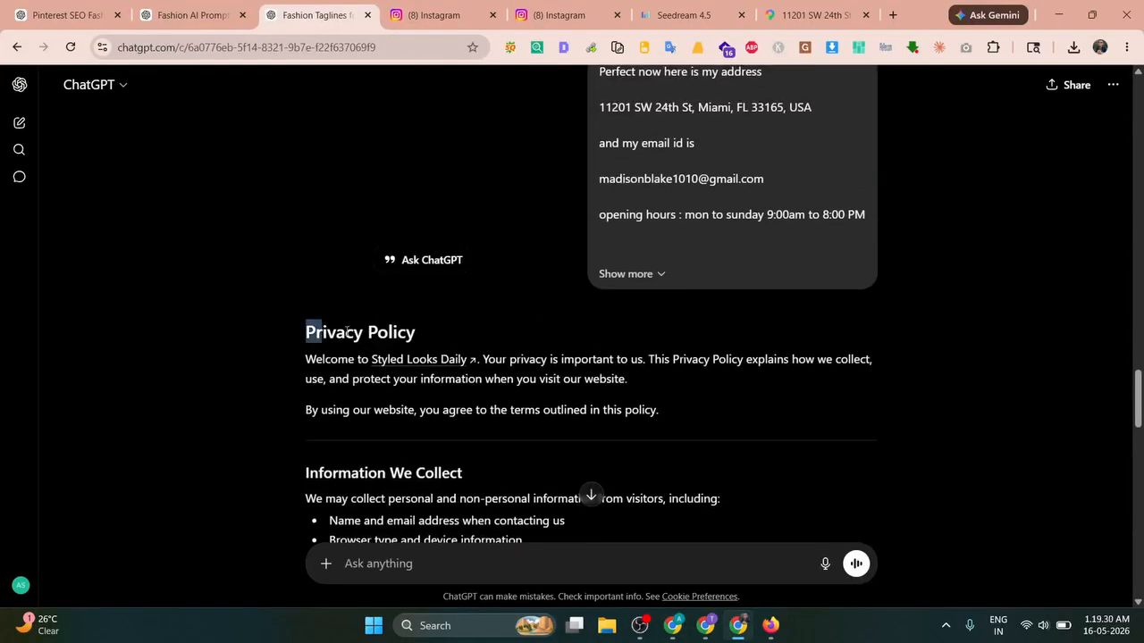
left_click_drag(347, 331, 466, 327)
key("ctrl+c")
key("alt+Tab")
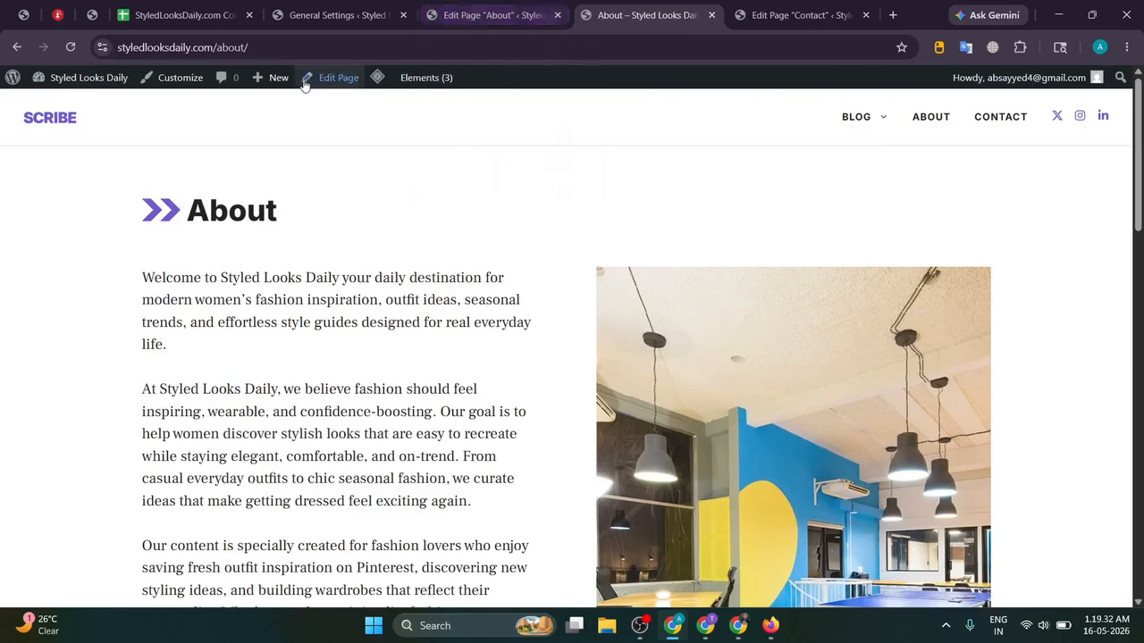
mouse_move(268, 78)
middle_click(271, 143)
key("ctrl+Tab")
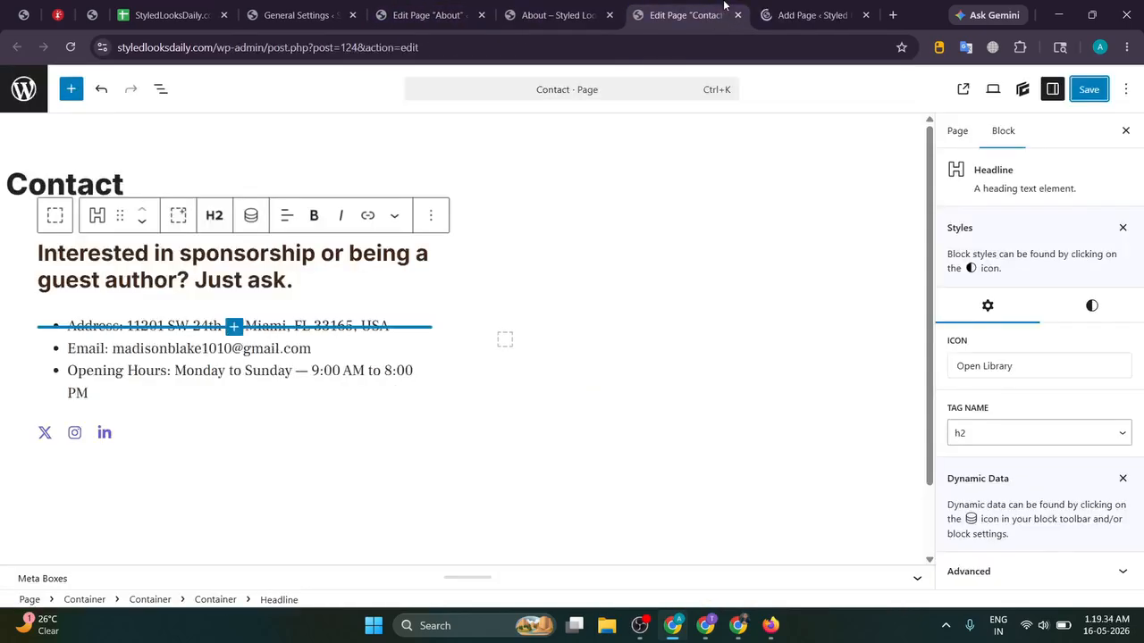
key("ctrl+Tab")
key("ctrl+v")
Step: Paste ChatGPT's privacy policy text into the page body and publish it
key("alt+Tab")
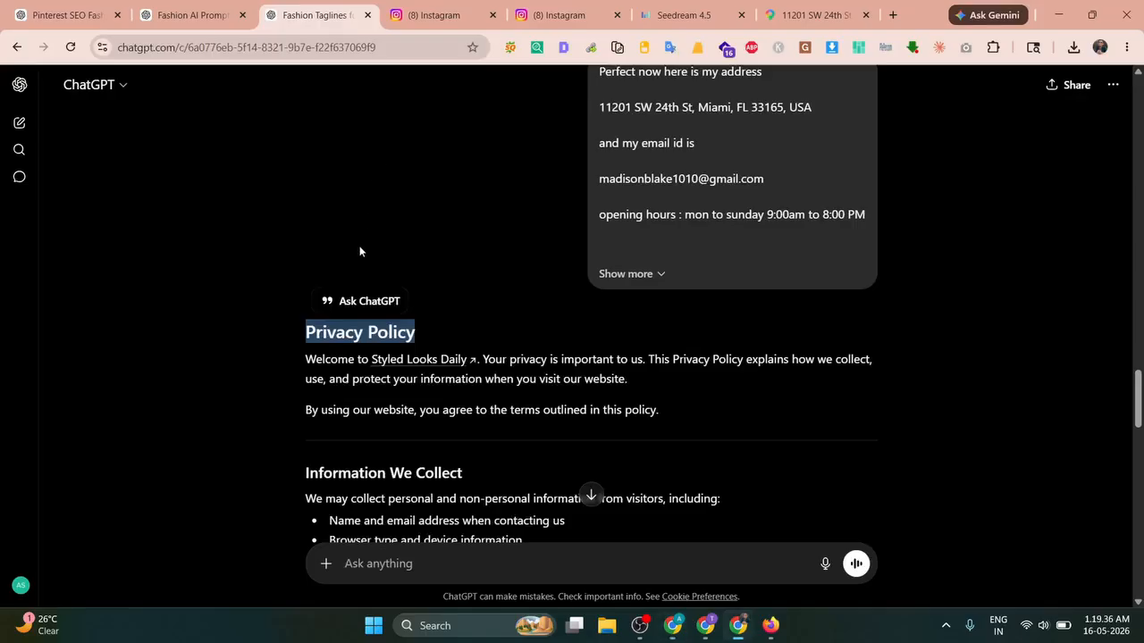
left_click_drag(302, 354, 453, 480)
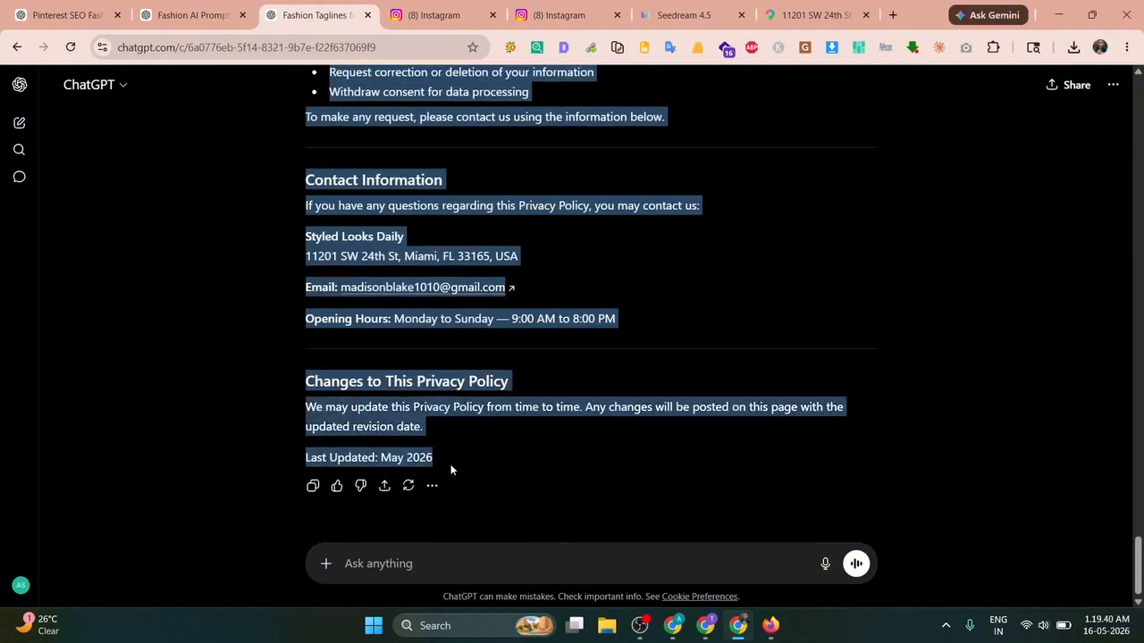
key("ctrl+c")
key("alt+Tab")
left_click(217, 256)
key("ctrl+v")
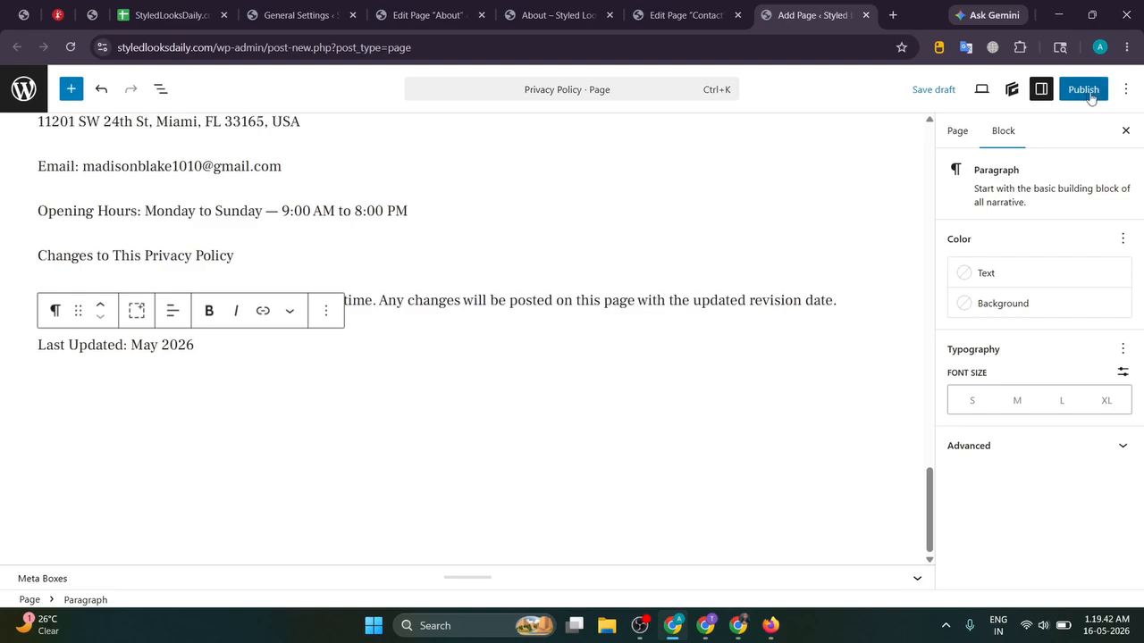
key("ctrl+z")
key("ctrl+v")
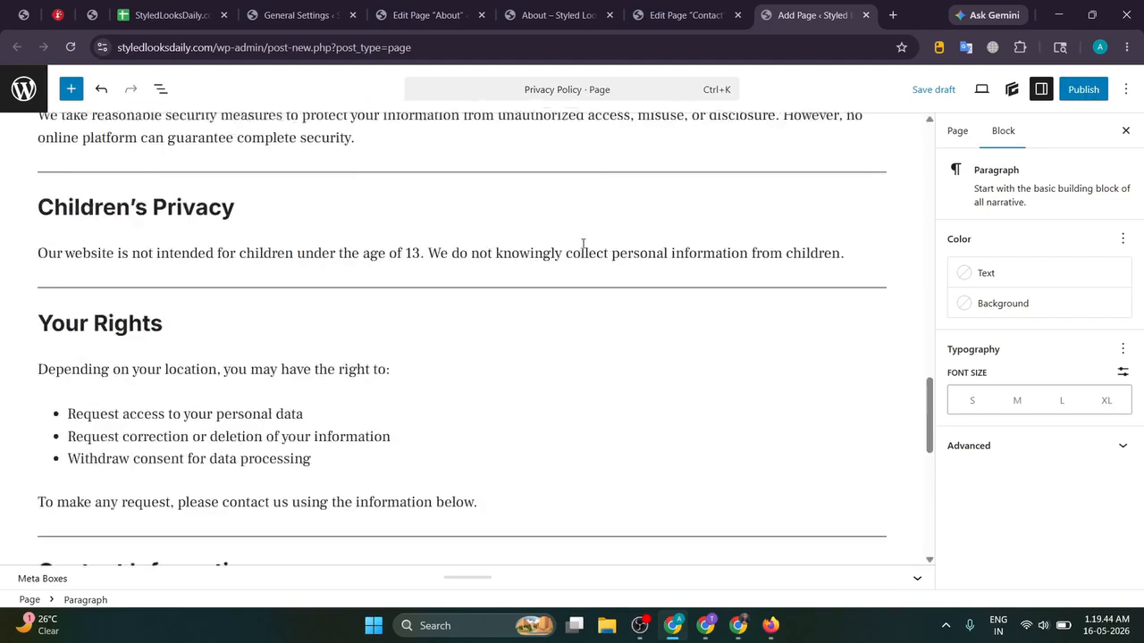
scroll(585, 252, "up", 5)
left_click(1082, 91)
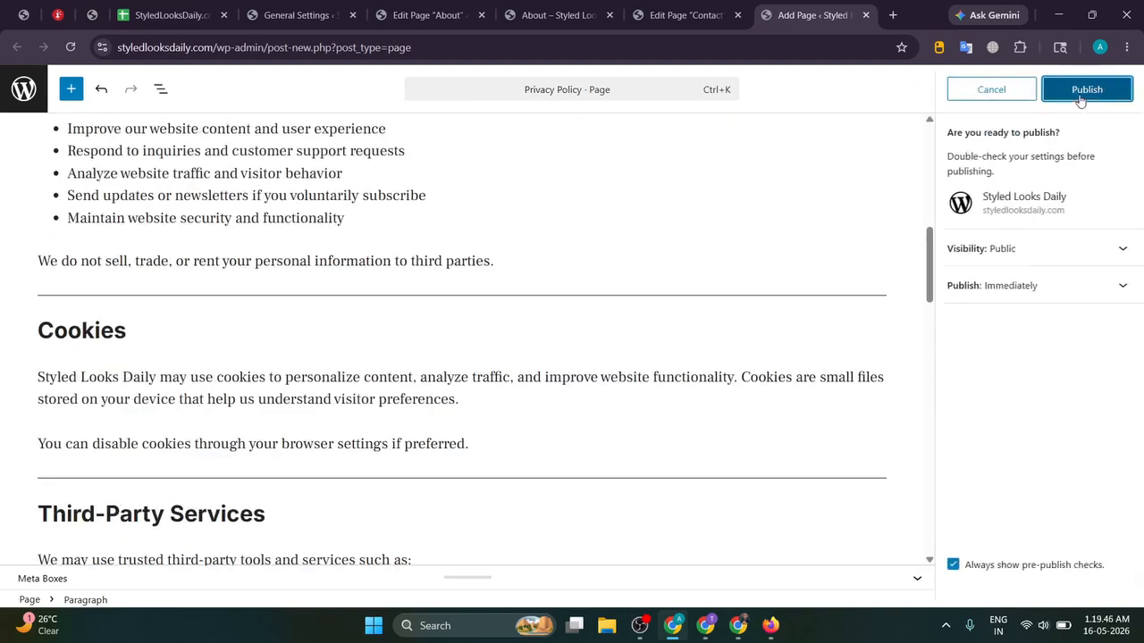
left_click(1083, 90)
key("alt+Tab")
left_click(501, 552)
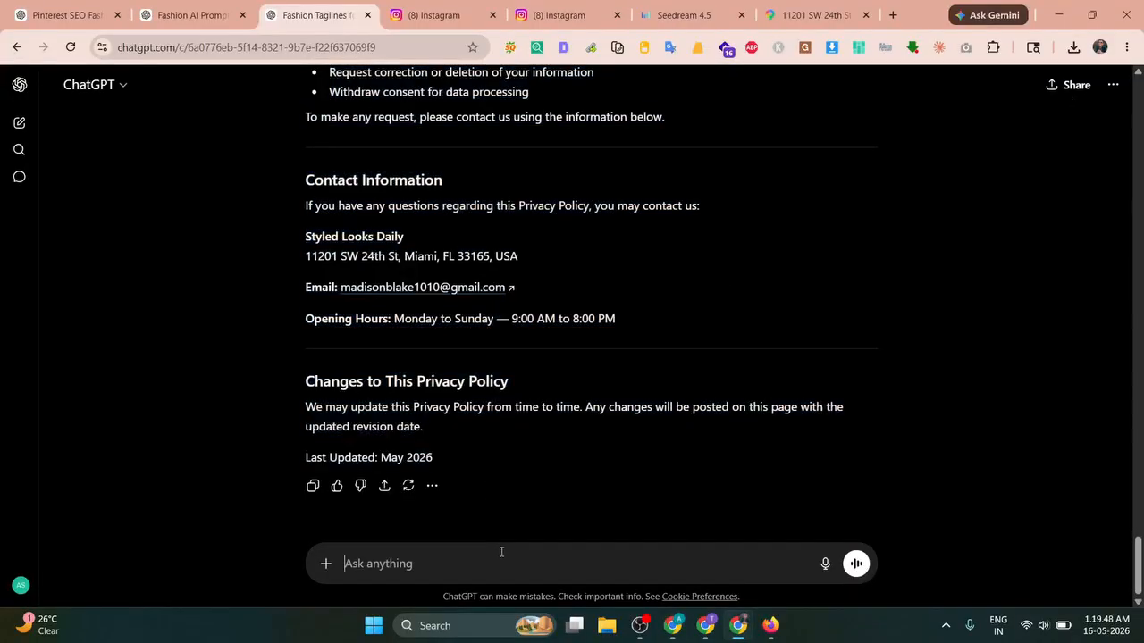
Step: Ask ChatGPT for a disclaimer, paste the copied text into the new page and publish it
type("now create the disclaimer page")
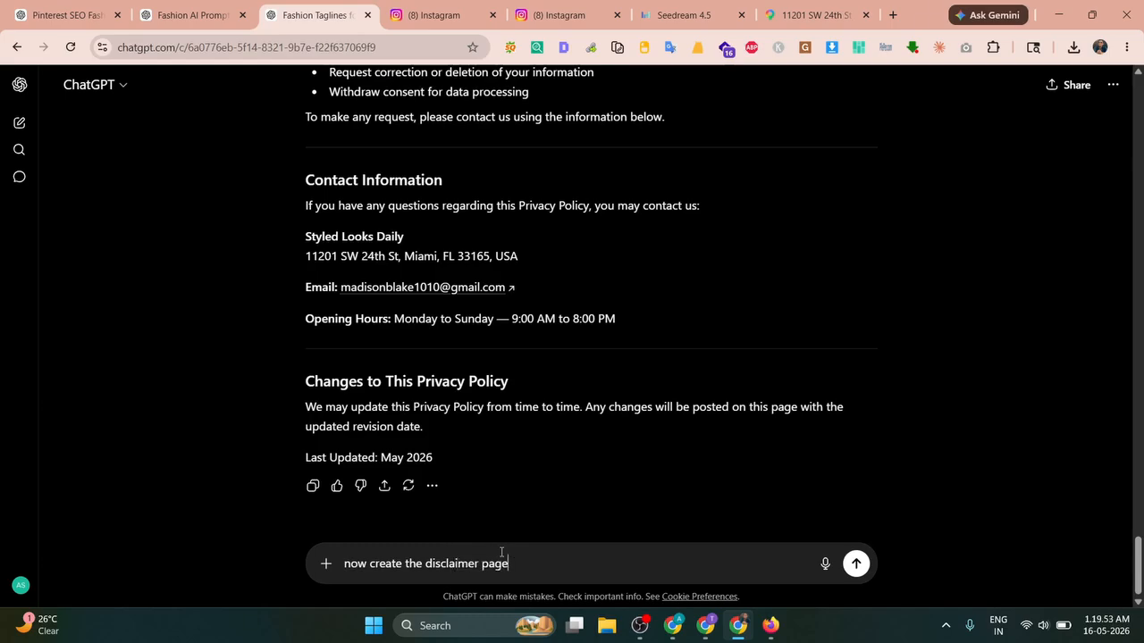
key("Return")
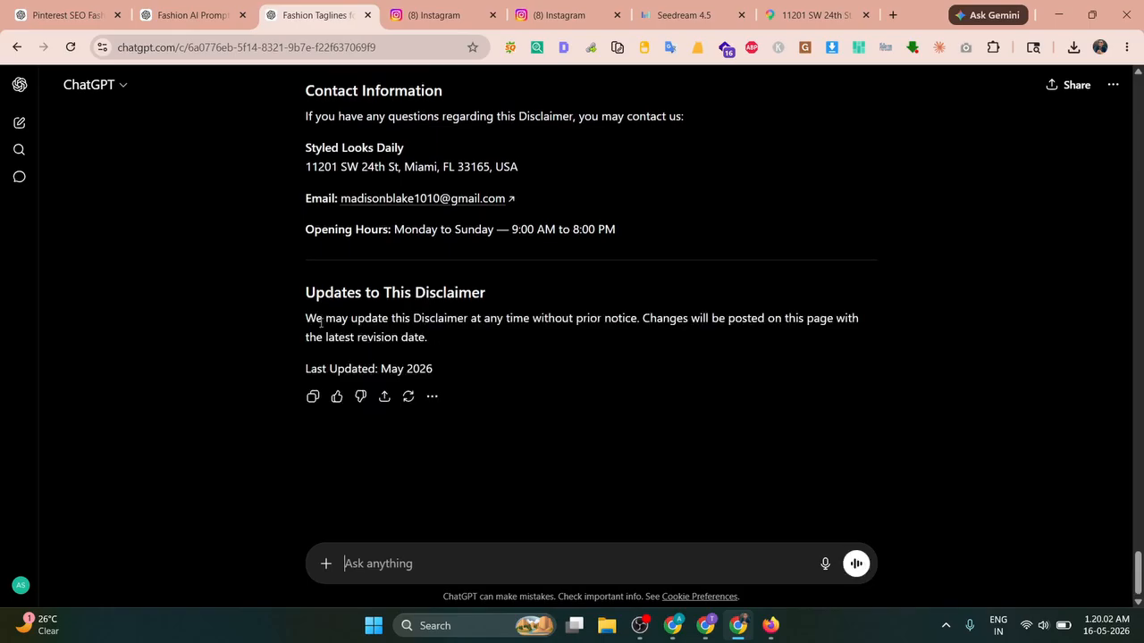
left_click(313, 397)
key("alt+Tab")
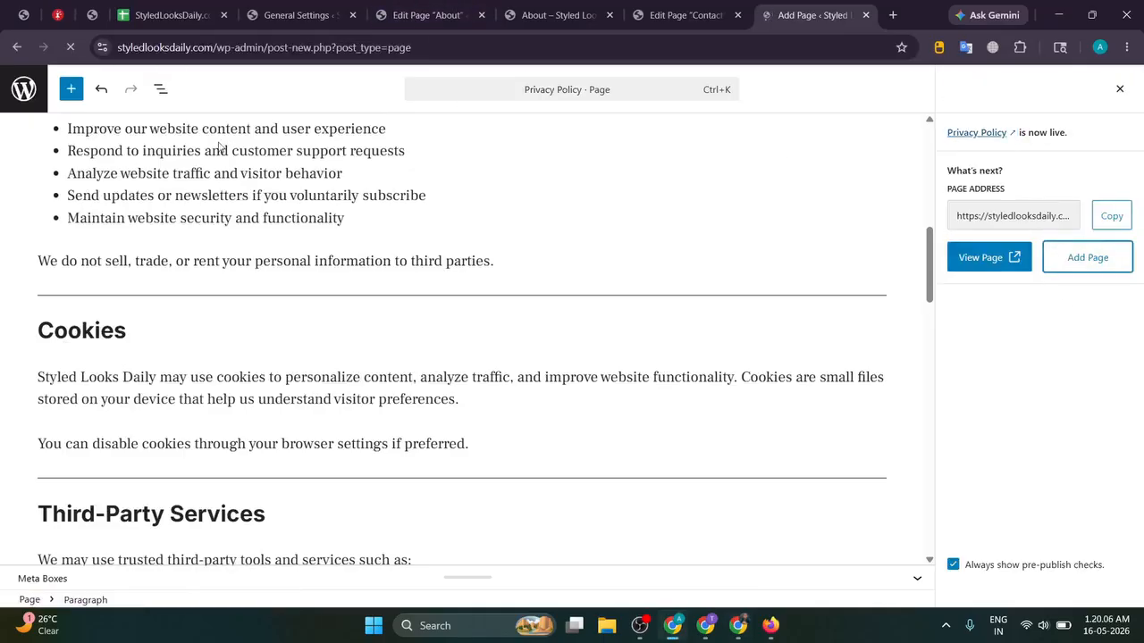
key("ctrl+v")
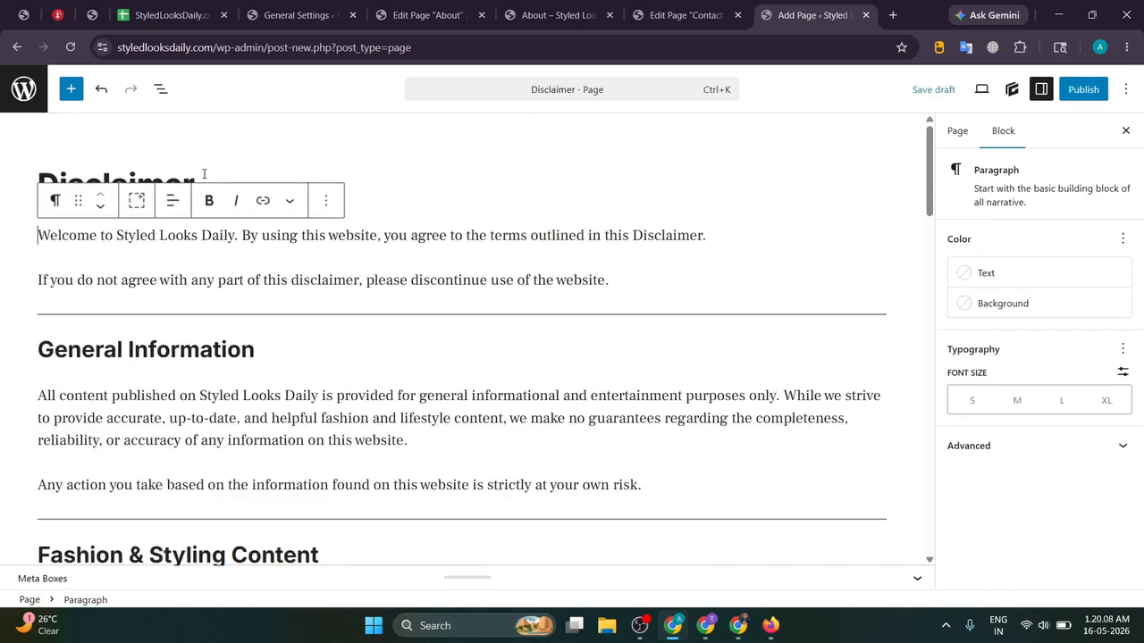
left_click(1081, 91)
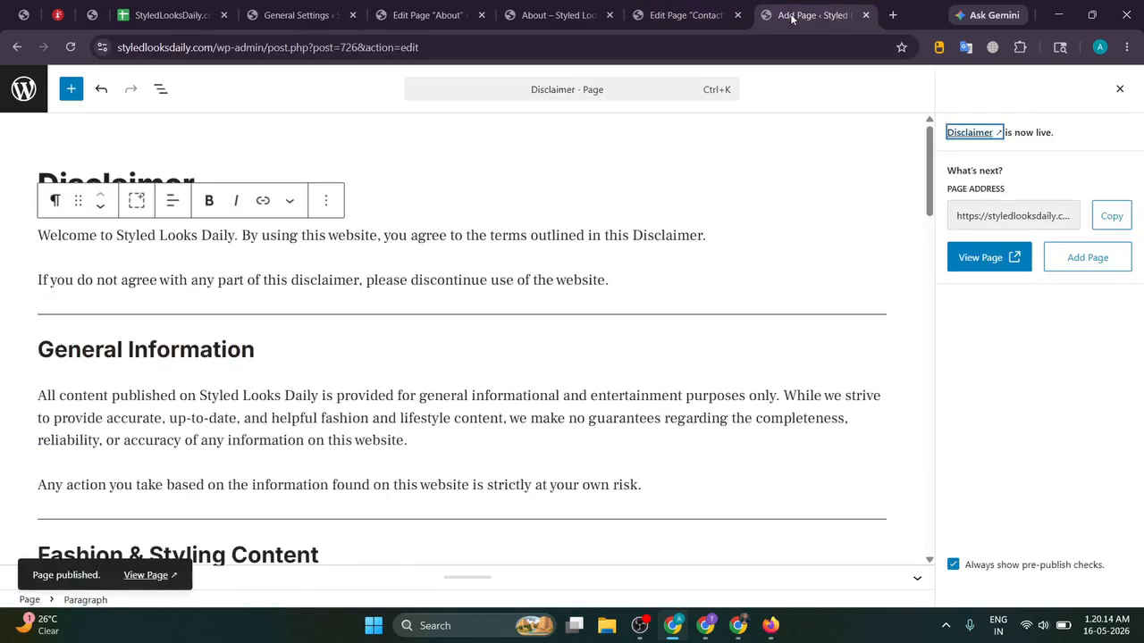
left_click(640, 626)
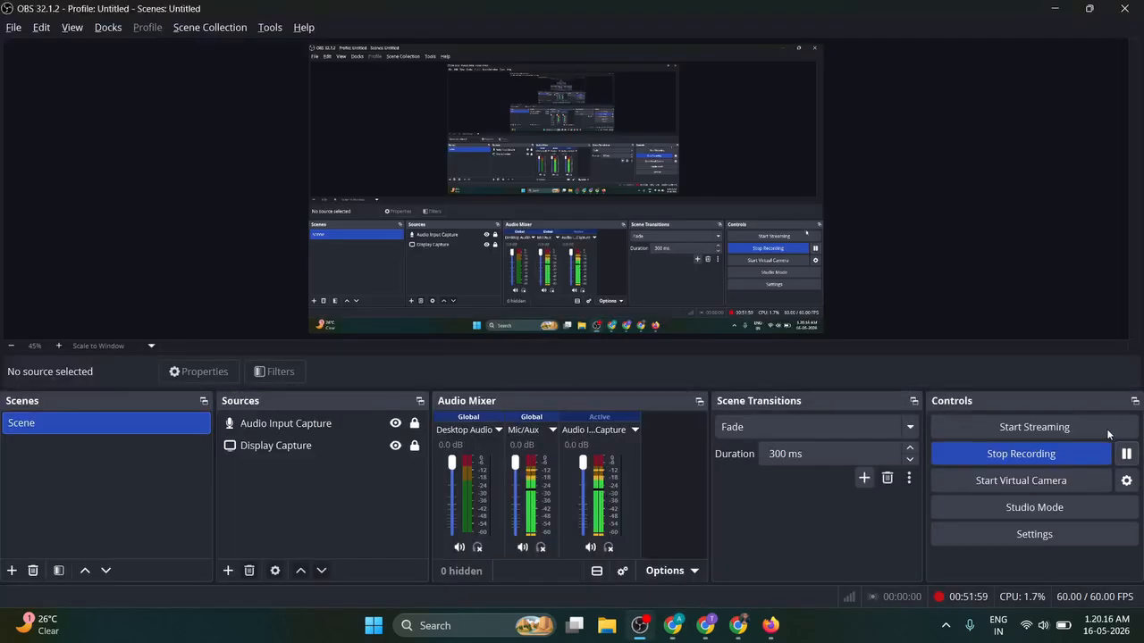
Step: Ask ChatGPT to create a Terms and Conditions page
left_click(1125, 453)
left_click(1125, 460)
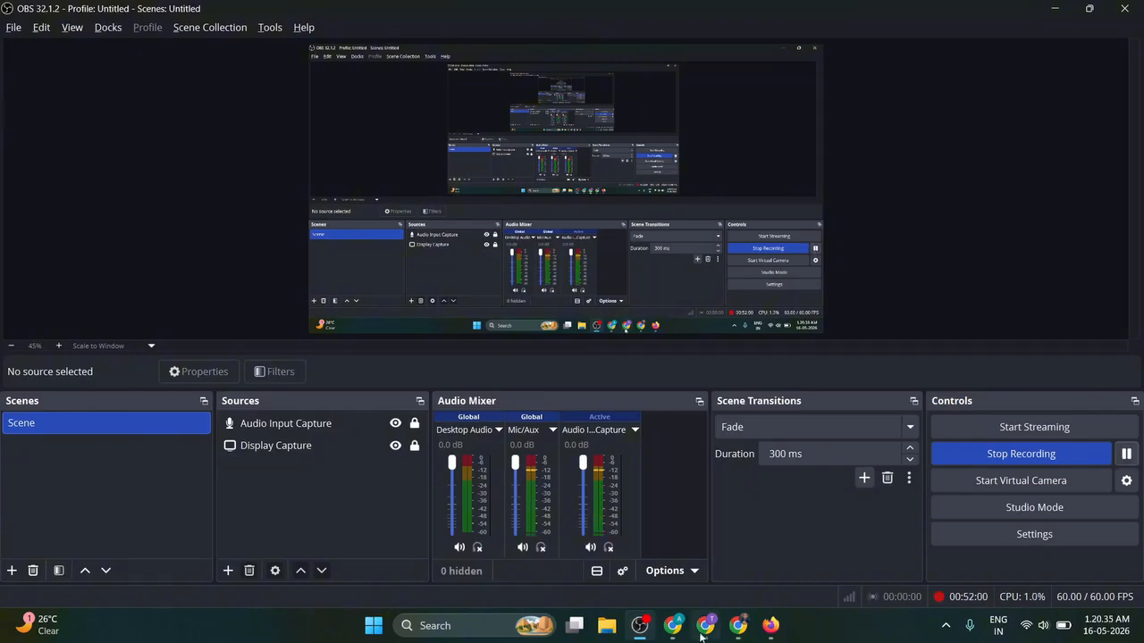
left_click(701, 634)
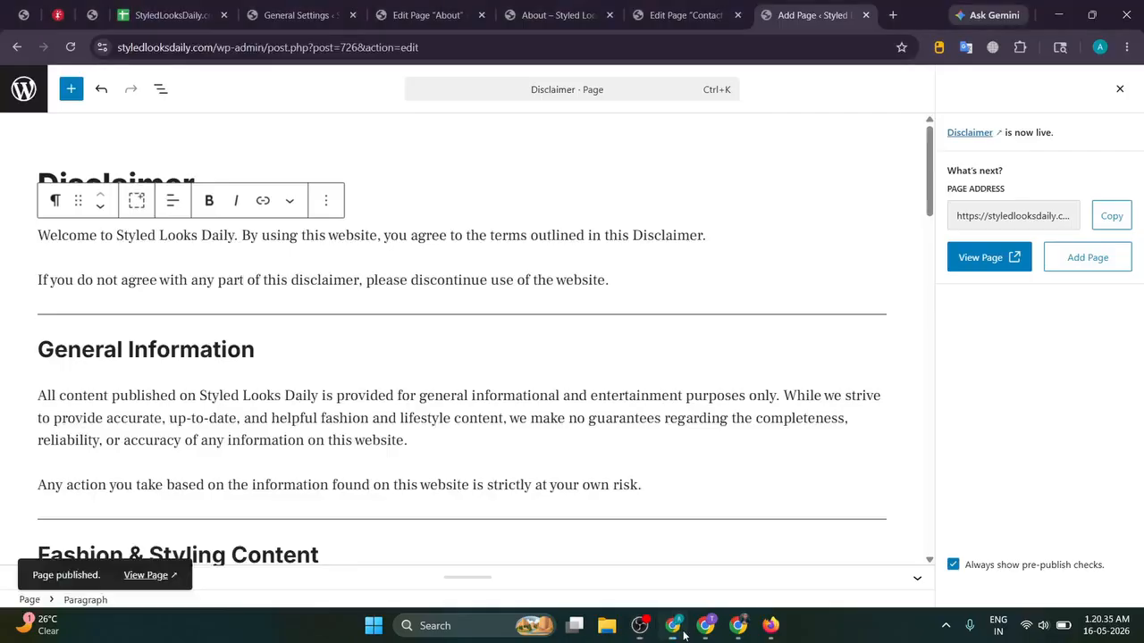
left_click(738, 625)
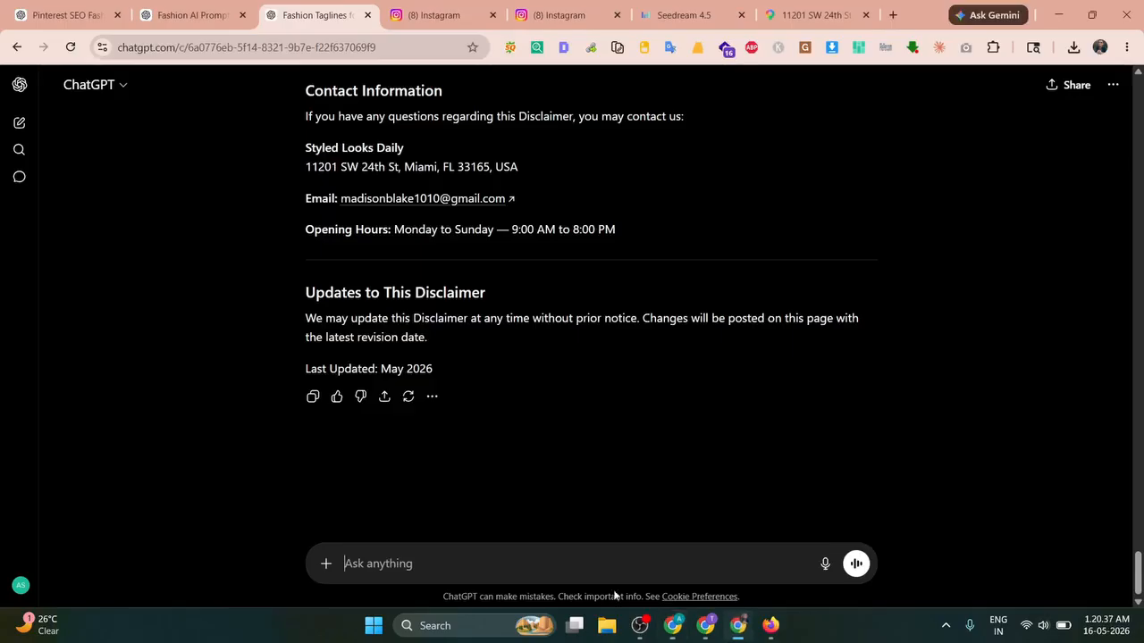
type("now cre")
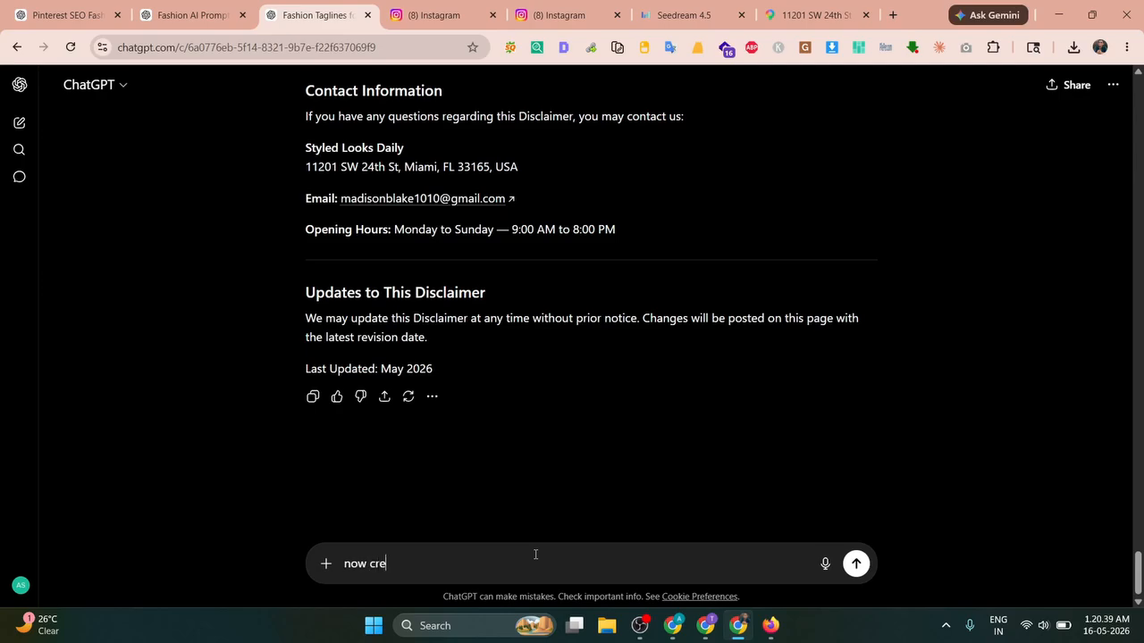
type("te")
key("BackSpace")
key("BackSpace")
type("ate")
key("shift+Return")
key("shift+Return")
key("ctrl+v")
key("shift+Return")
key("shift+Return")
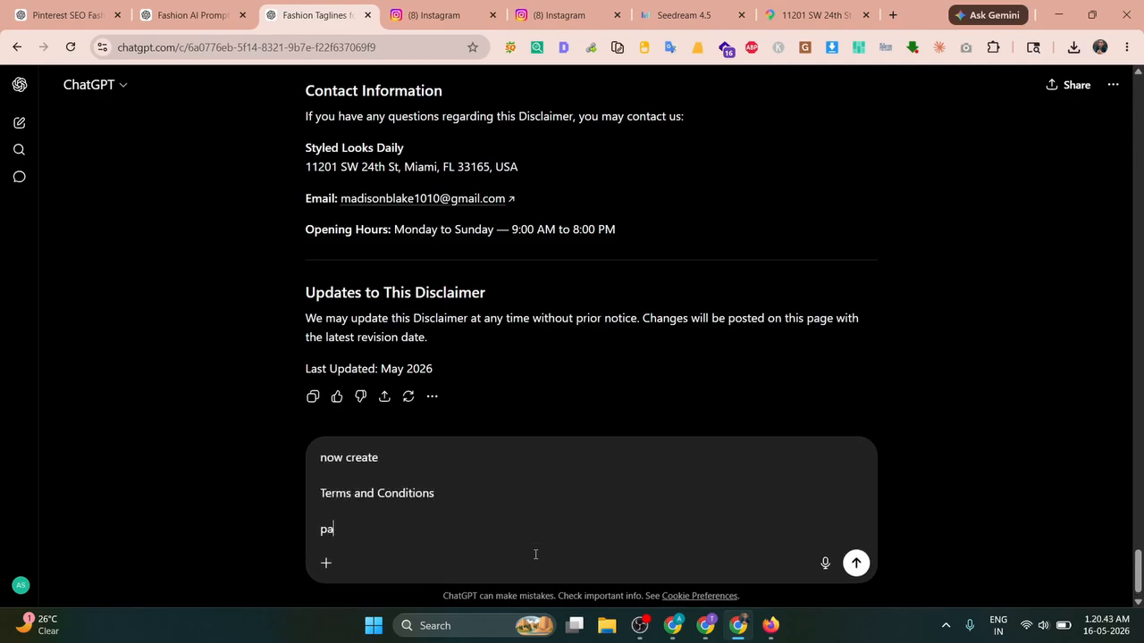
key("Return")
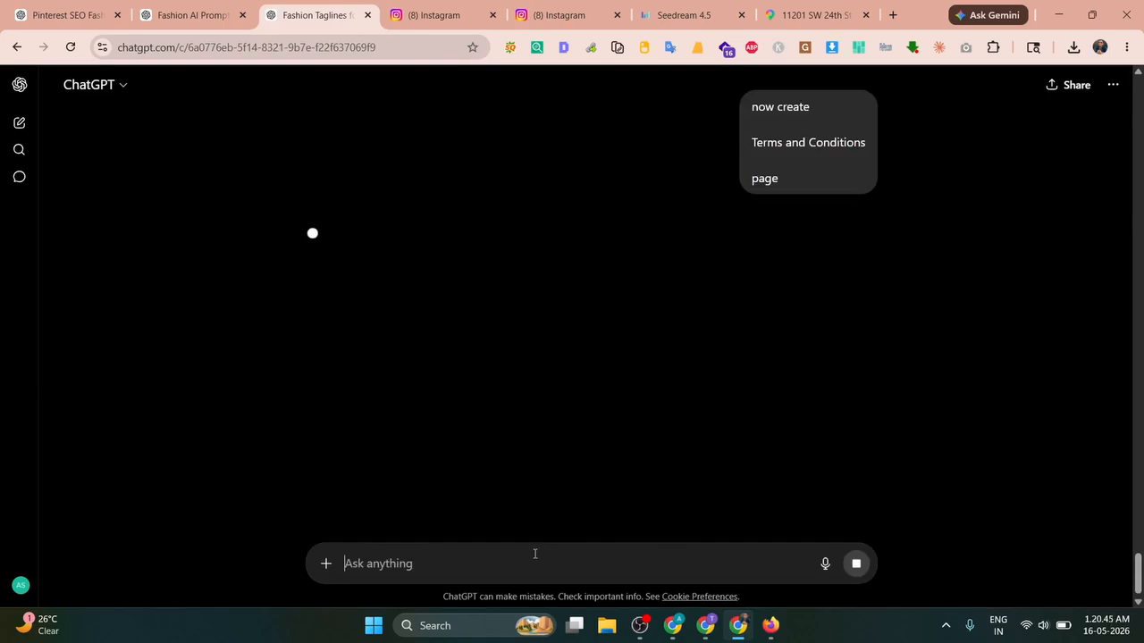
Step: Publish a new WordPress page containing ChatGPT's Terms and Conditions title and text
left_click(675, 627)
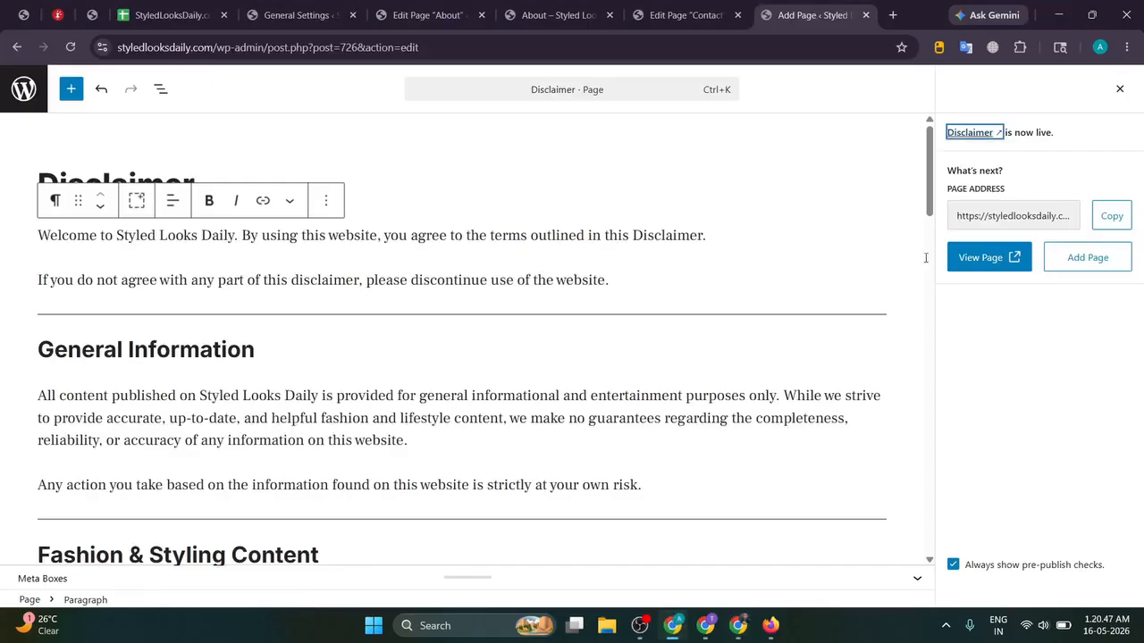
left_click(1098, 265)
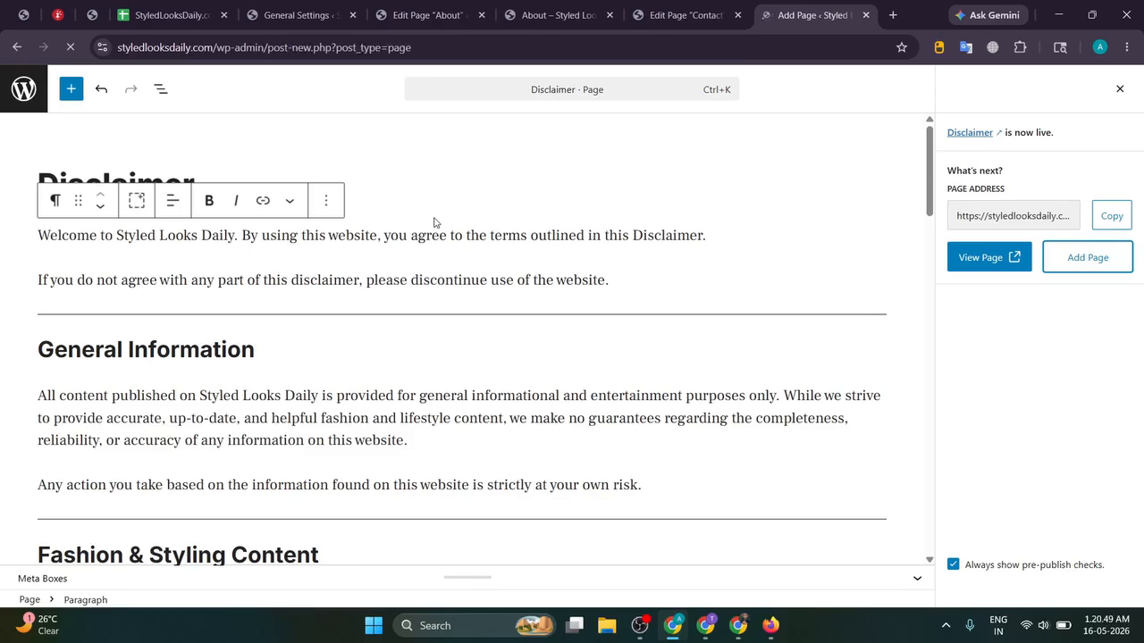
key("alt+Tab")
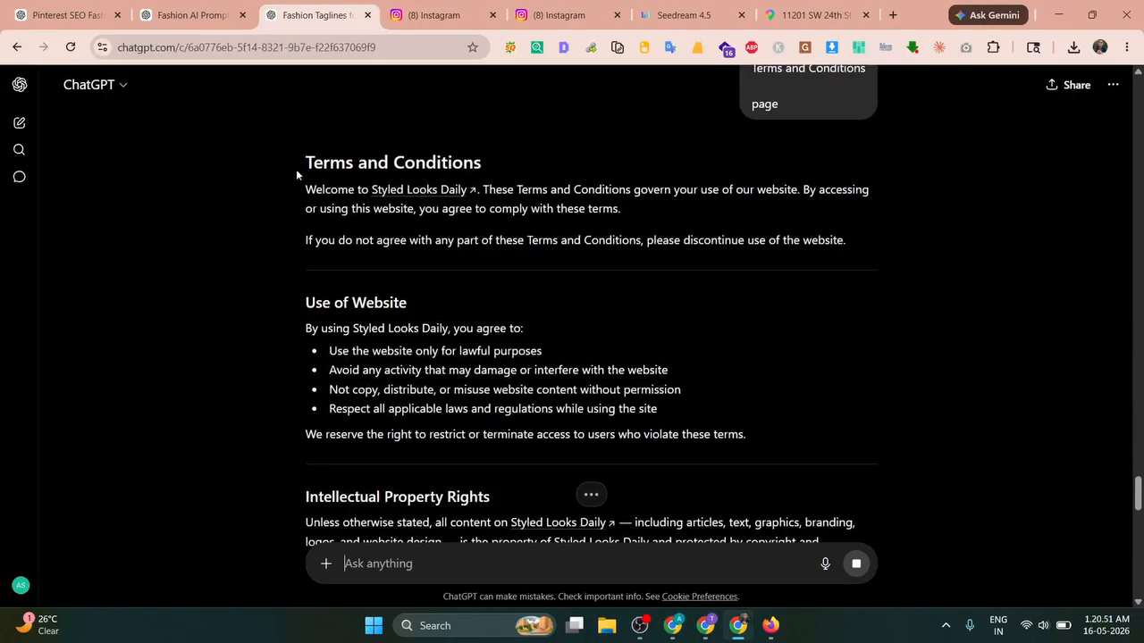
left_click_drag(295, 169, 453, 287)
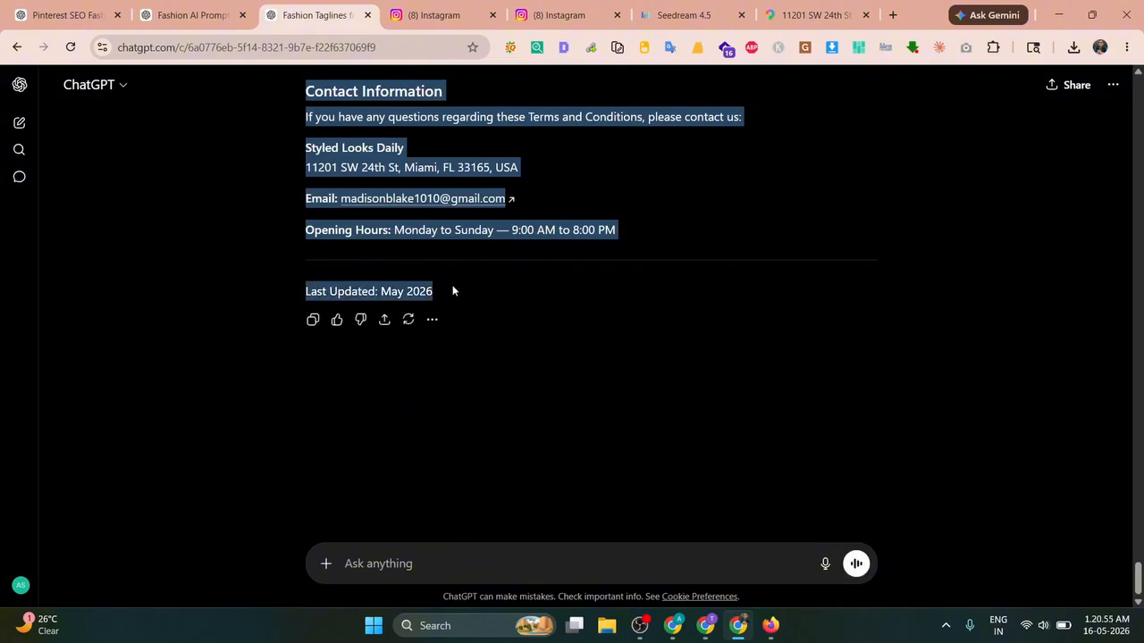
key("alt+Tab")
key("ctrl+v")
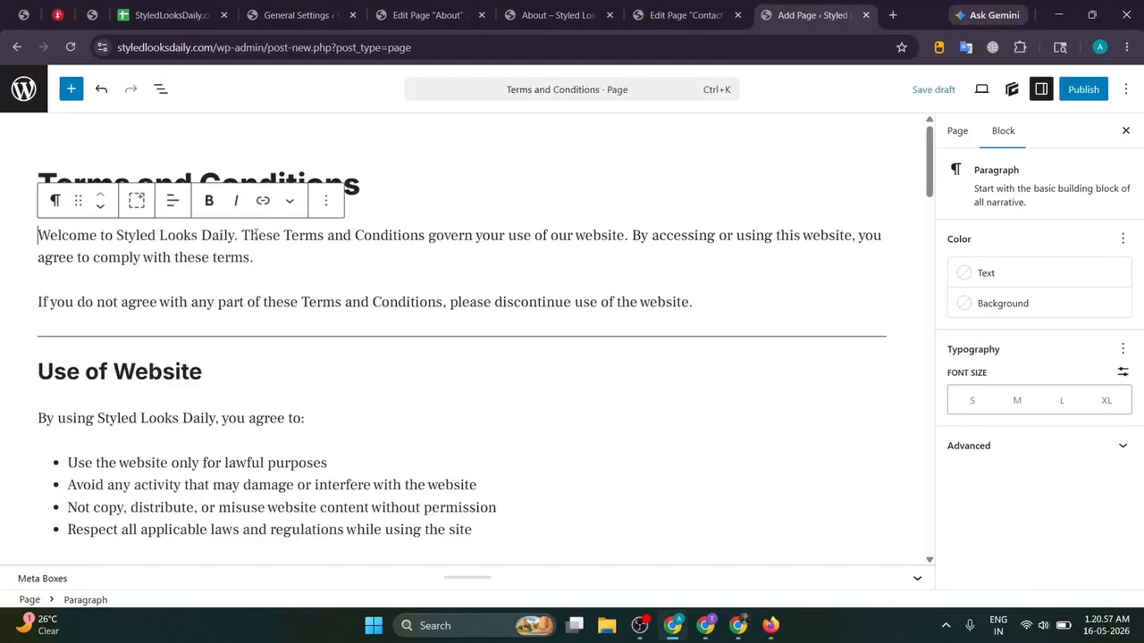
left_click(1083, 88)
left_click(1083, 89)
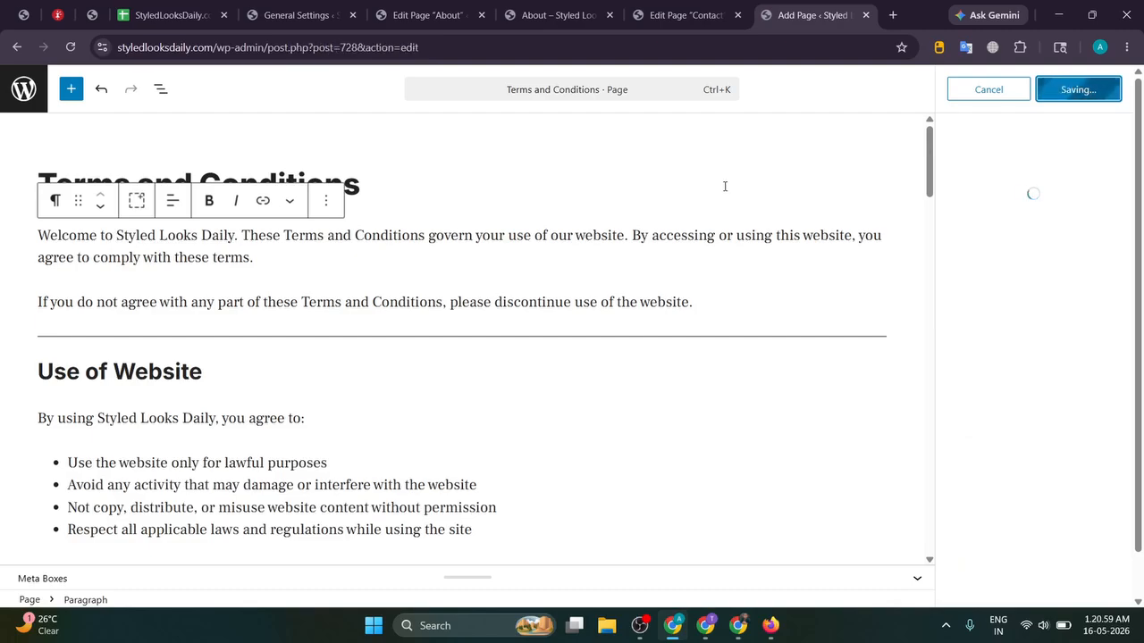
Step: Check the live site homepage, then close the Contact and Terms and Conditions editor tabs
left_click(555, 14)
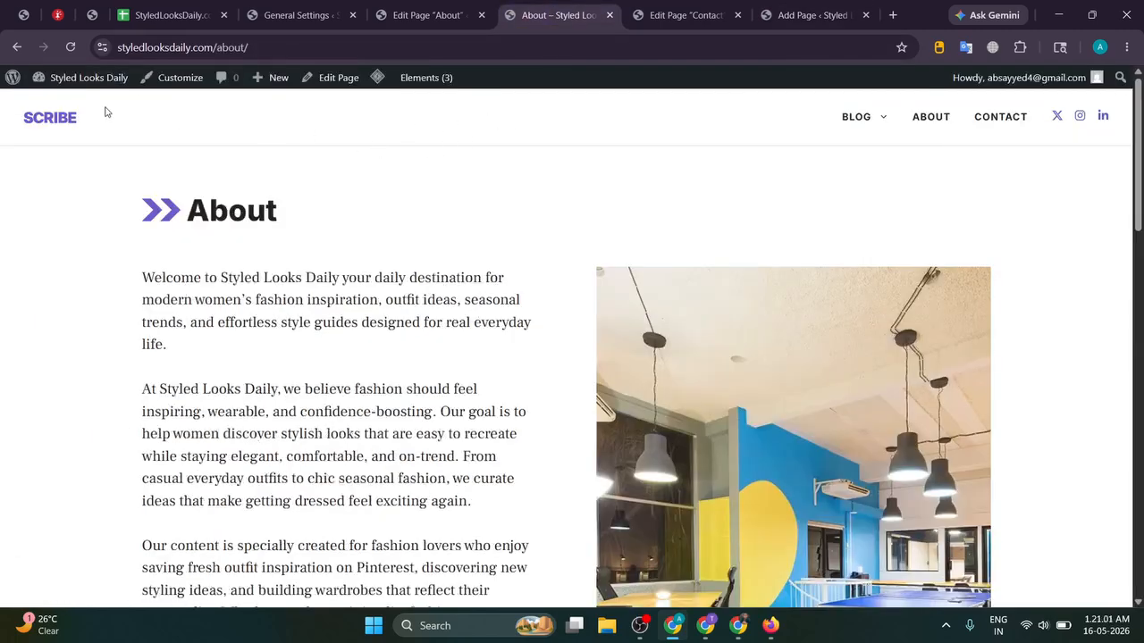
left_click(59, 116)
scroll(974, 170, "down", 15)
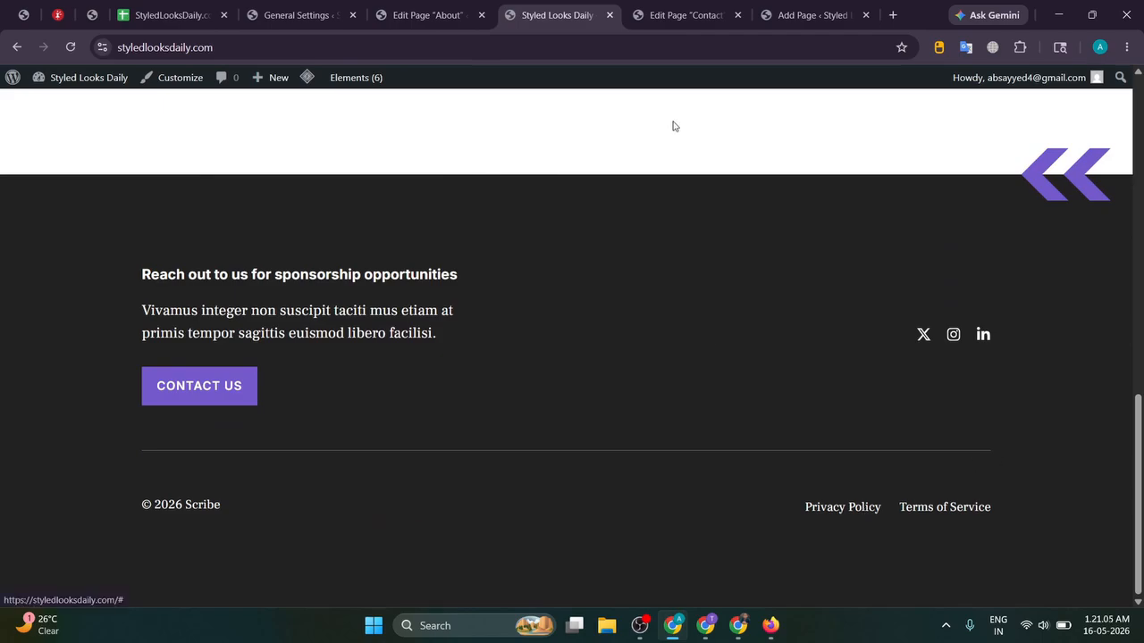
left_click(686, 15)
left_click(737, 15)
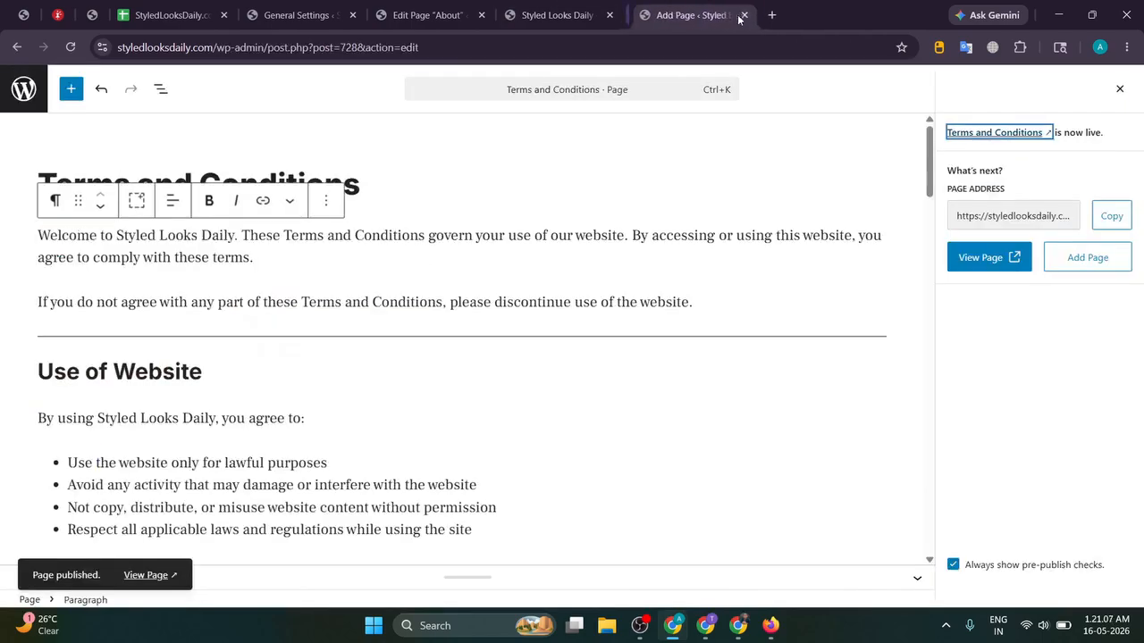
left_click(736, 15)
Step: Close the About page editor tab
left_click(566, 7)
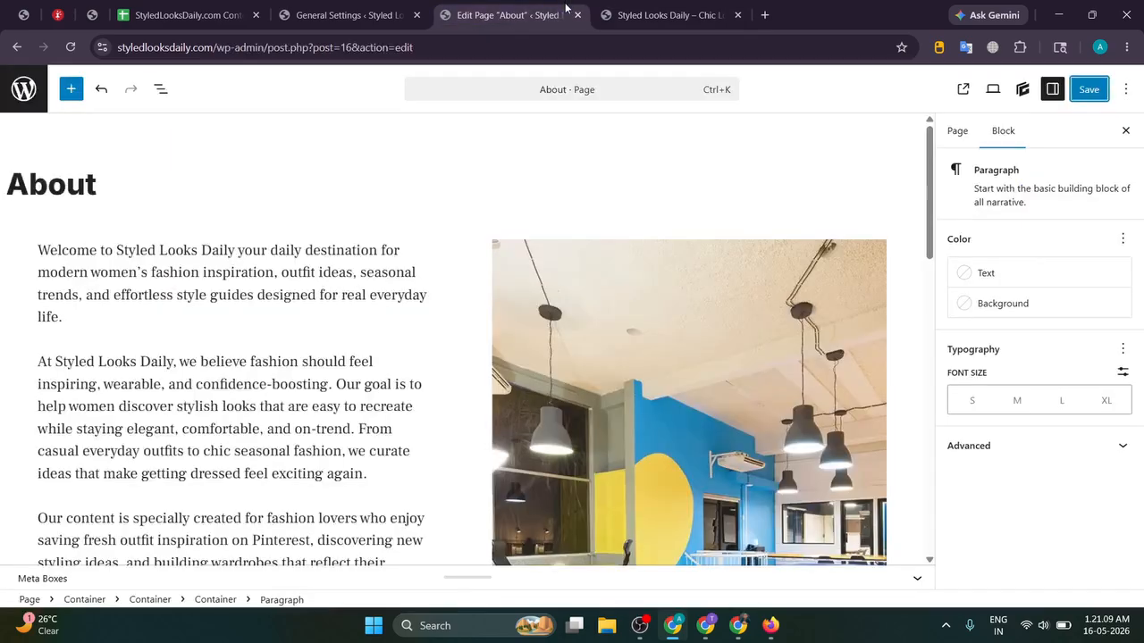
left_click(577, 15)
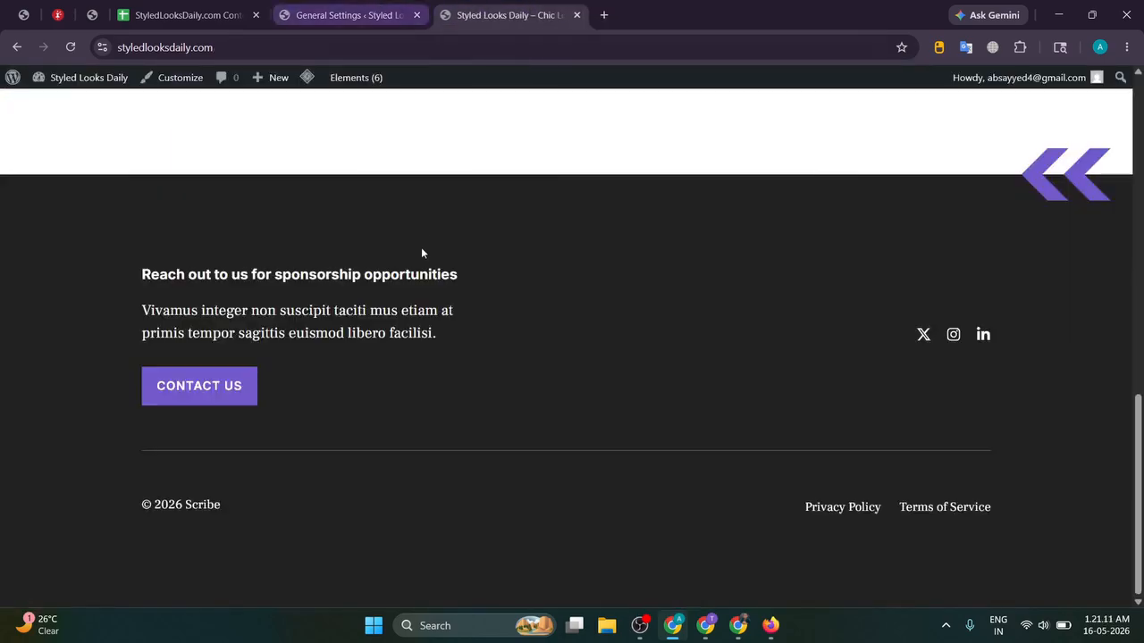
scroll(425, 254, "up", 9)
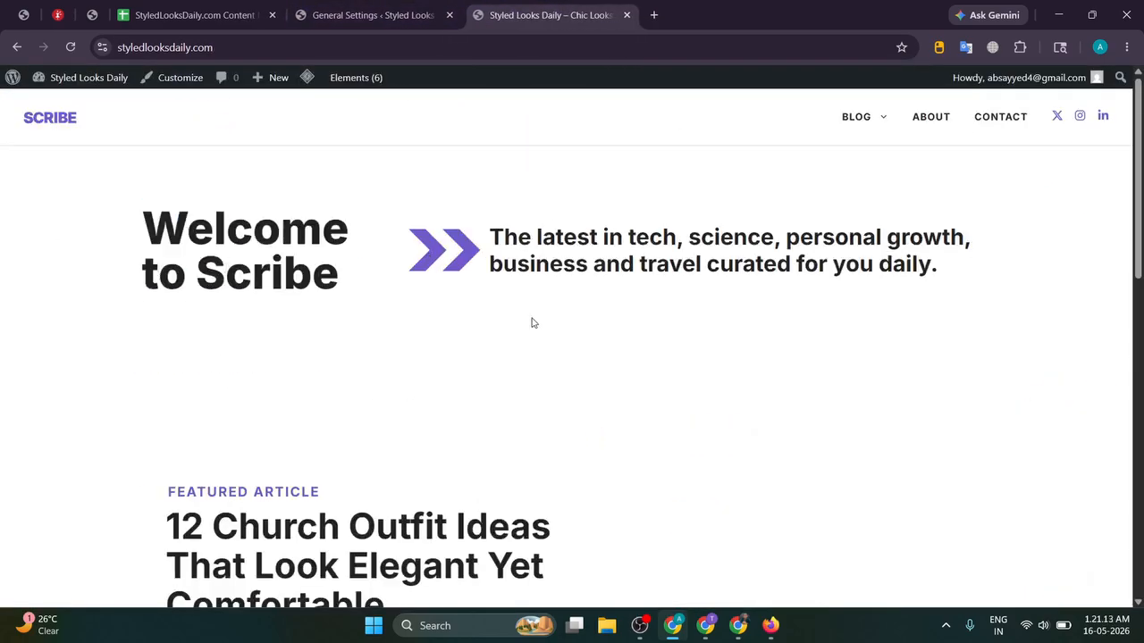
left_click(384, 15)
left_click(549, 7)
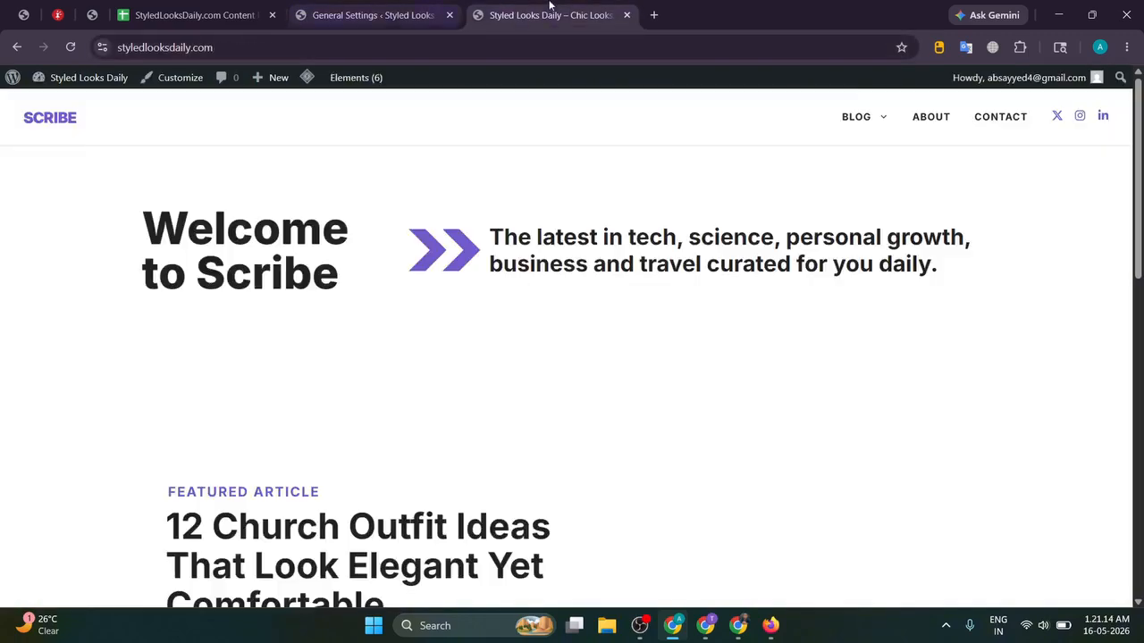
Step: Find ChatGPT's About Us reply and select the Style & Trend Writer's name
left_click(700, 630)
scroll(476, 374, "up", 15)
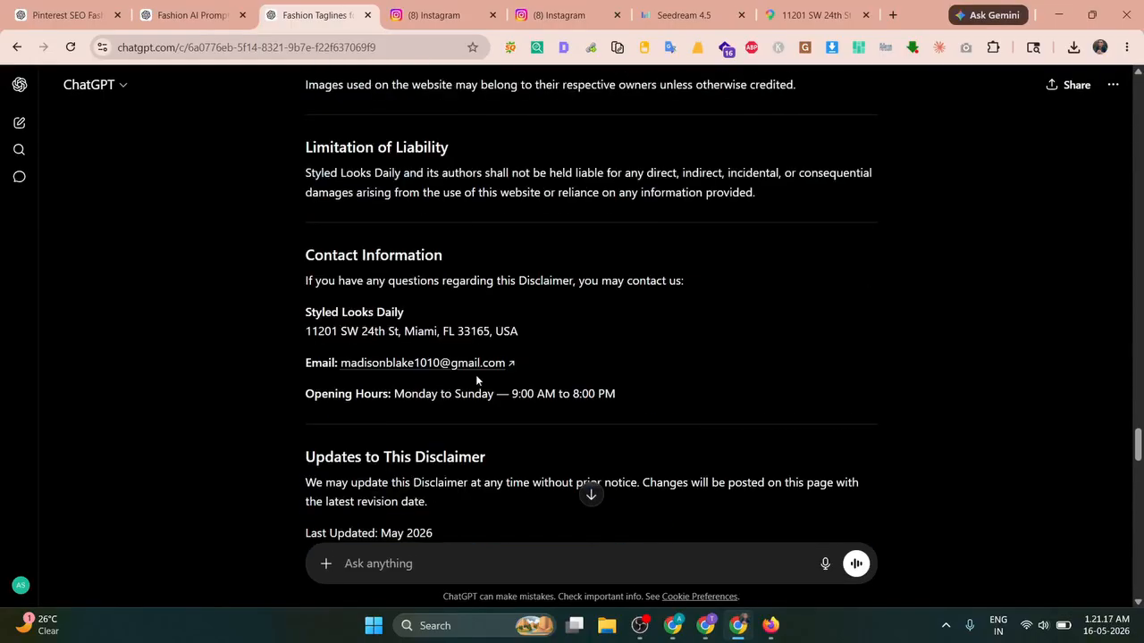
scroll(476, 375, "up", 5)
scroll(475, 374, "down", 8)
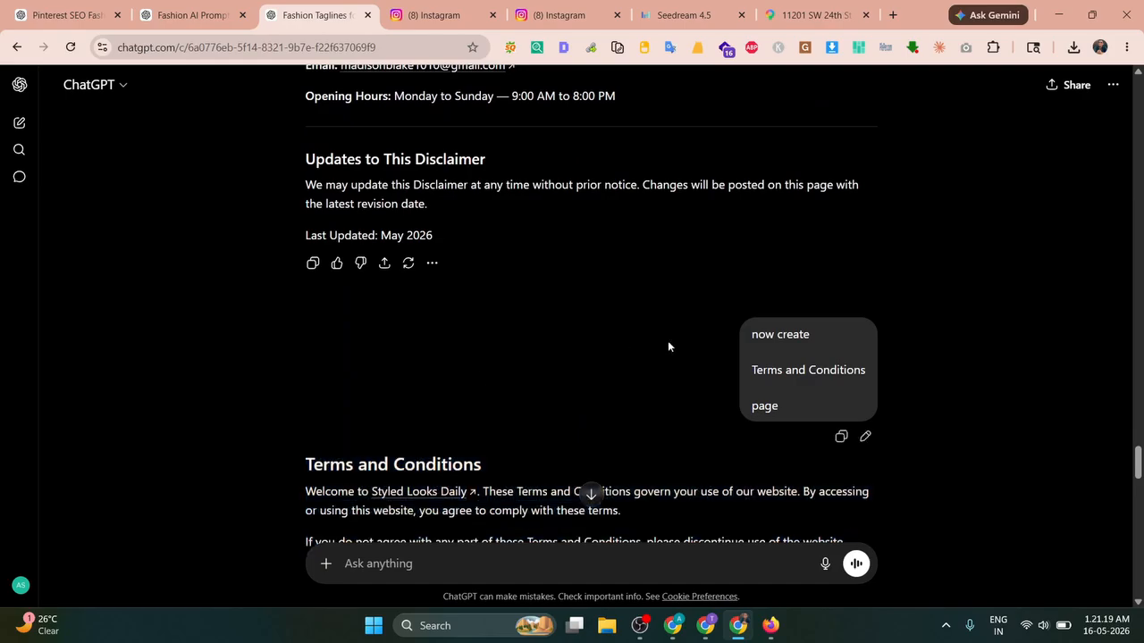
scroll(632, 367, "up", 15)
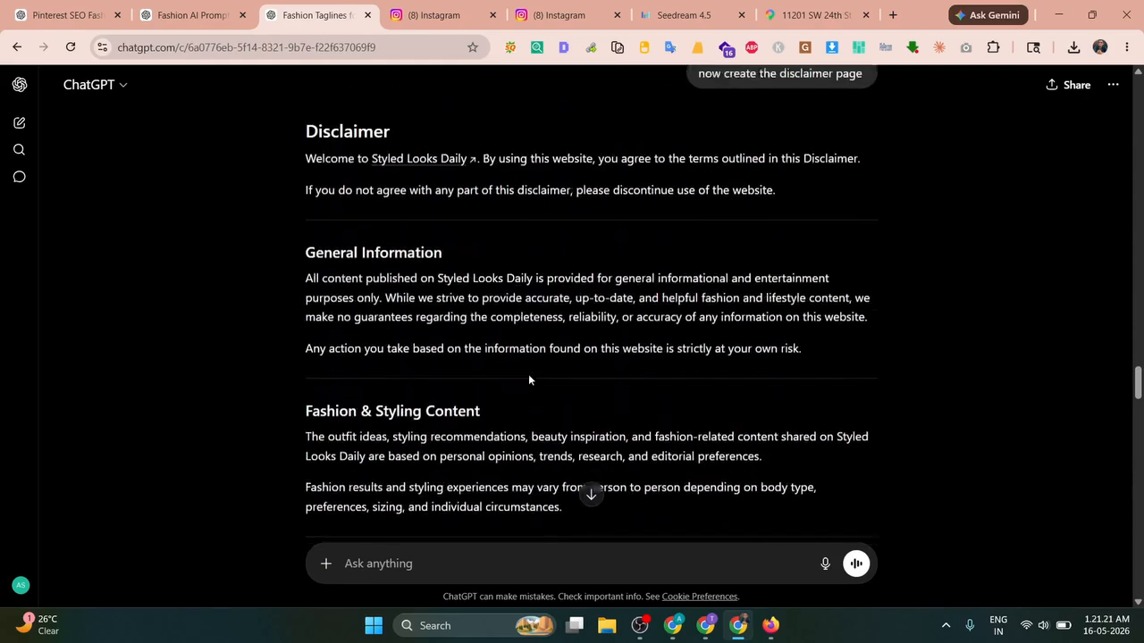
scroll(528, 380, "up", 5)
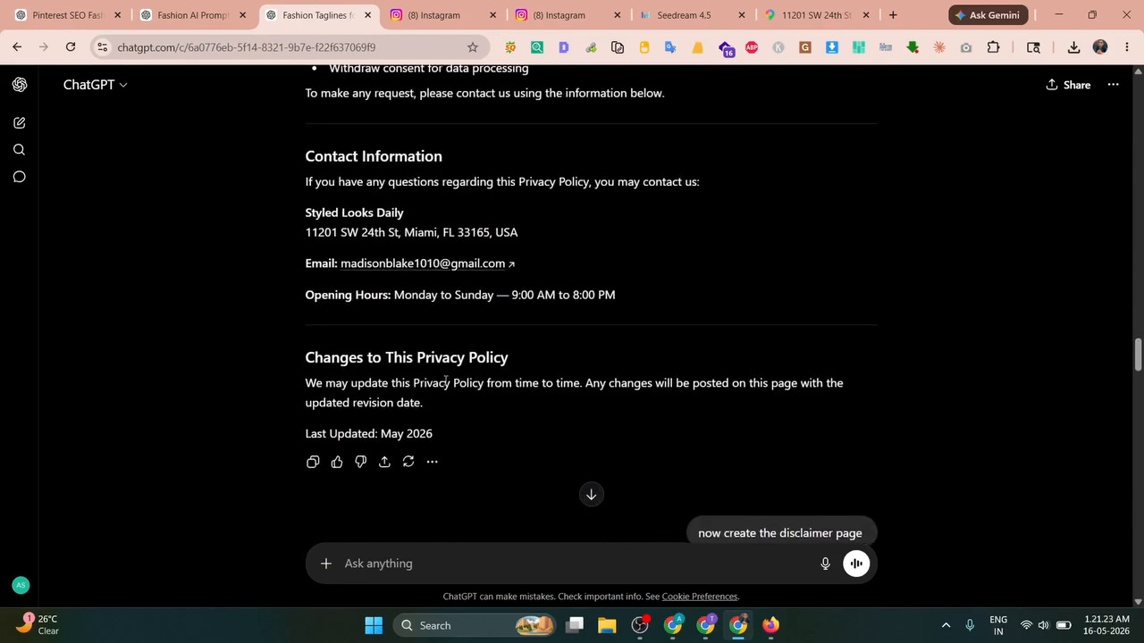
scroll(446, 380, "up", 1)
scroll(370, 330, "up", 5)
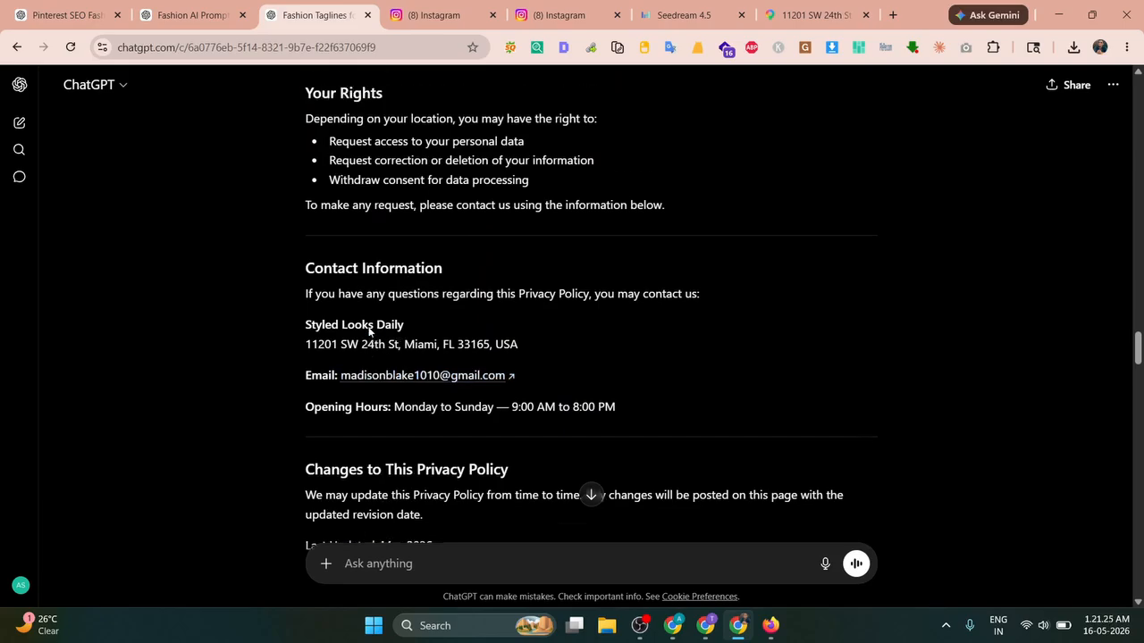
scroll(382, 346, "up", 10)
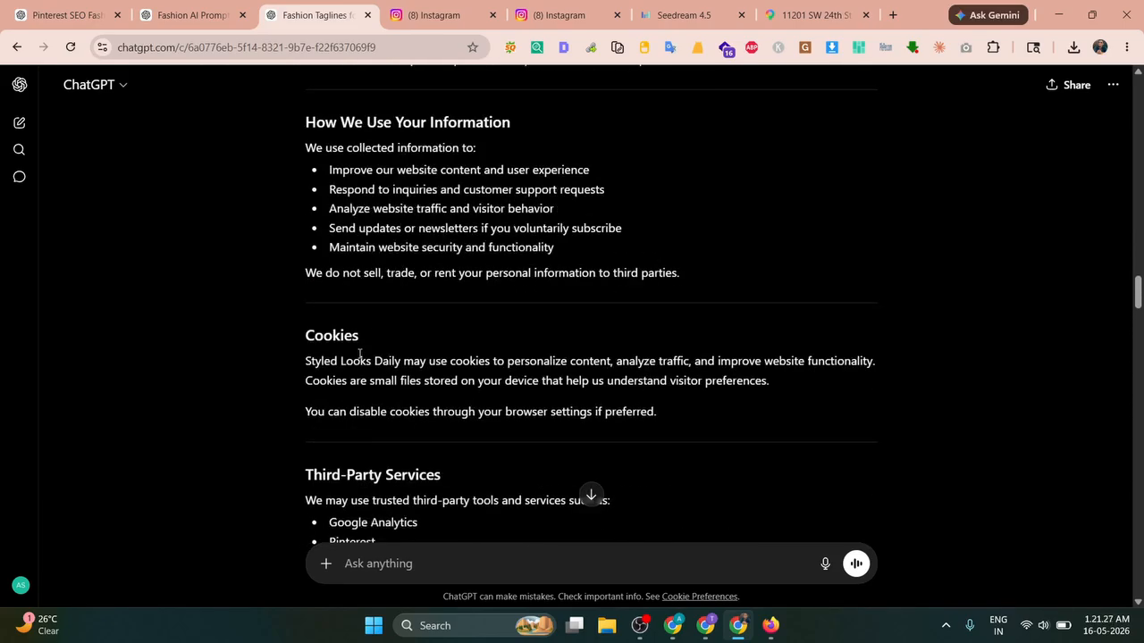
scroll(359, 354, "up", 10)
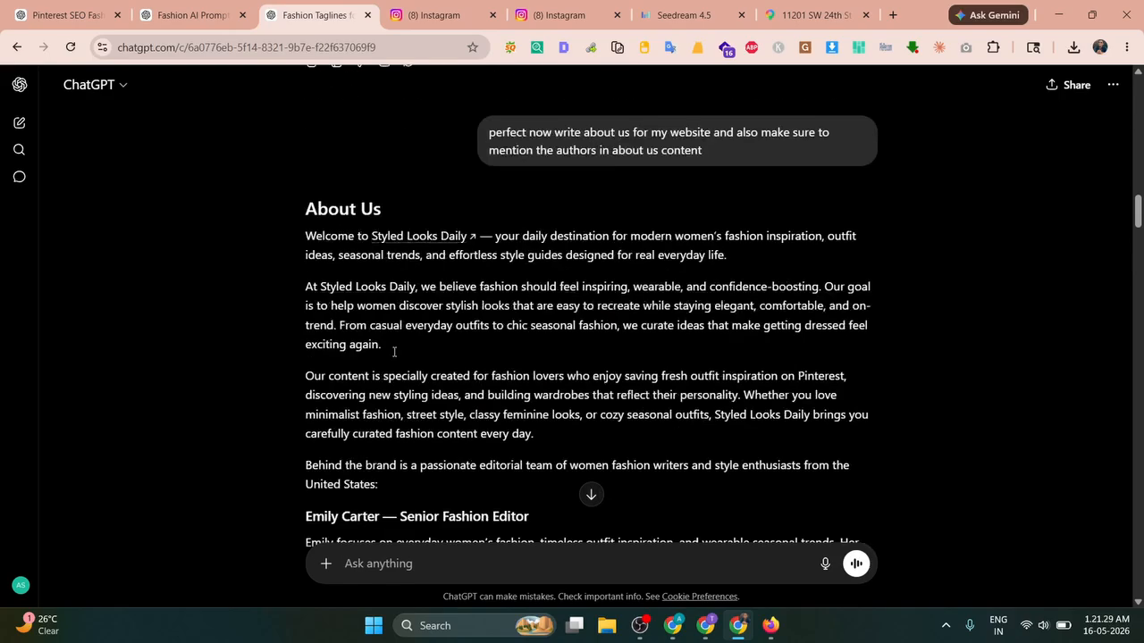
scroll(340, 365, "down", 2)
scroll(314, 387, "down", 2)
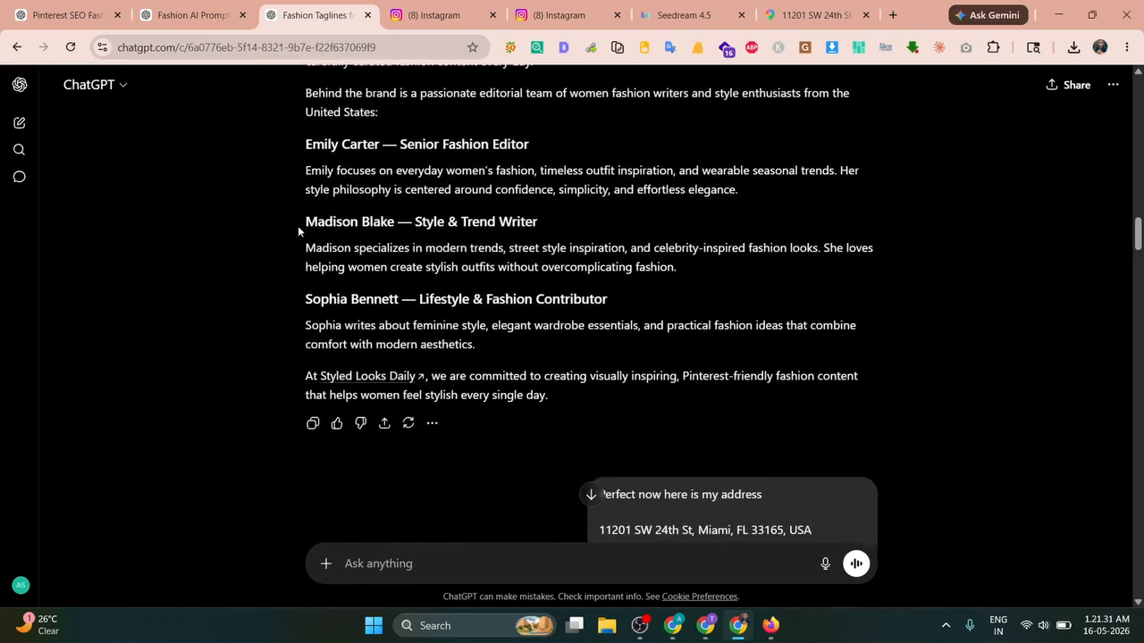
left_click_drag(298, 228, 402, 226)
key("ctrl+c")
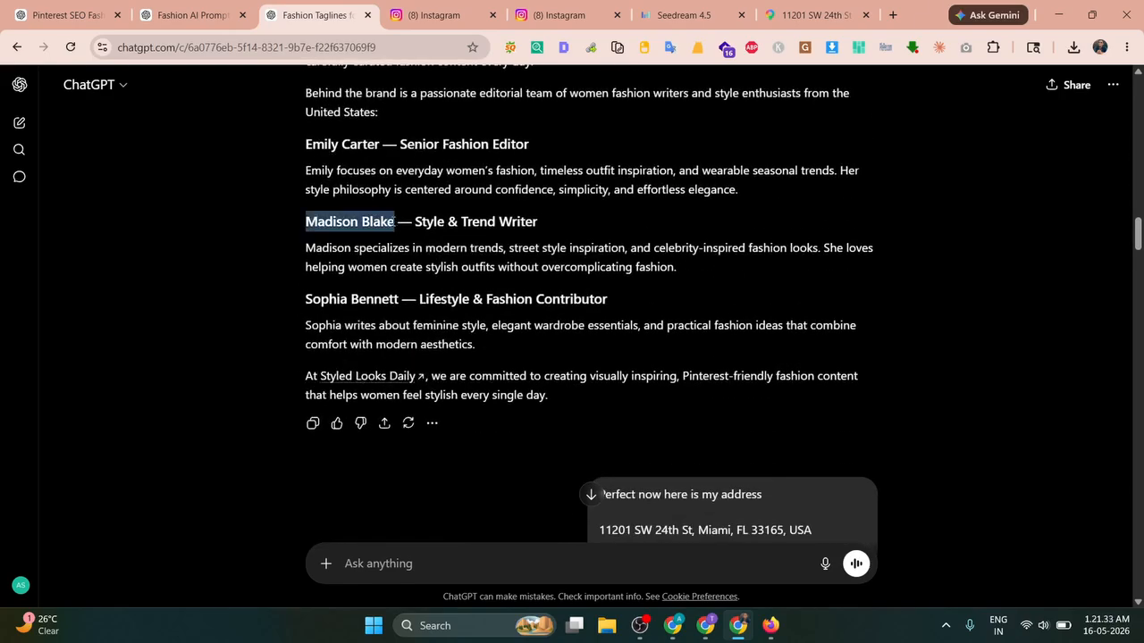
Step: Fill in the author's first and last name on the Google signup form
left_click(771, 626)
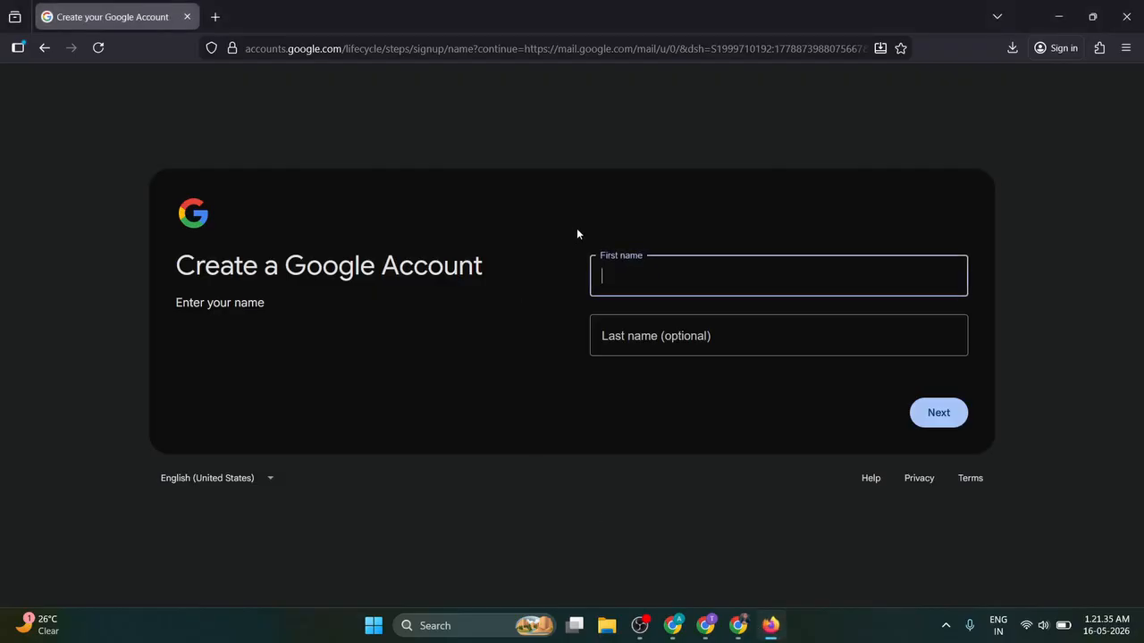
key("ctrl+v")
double_click(662, 277)
key("BackSpace")
key("BackSpace")
key("BackSpace")
key("Tab")
type("Blake")
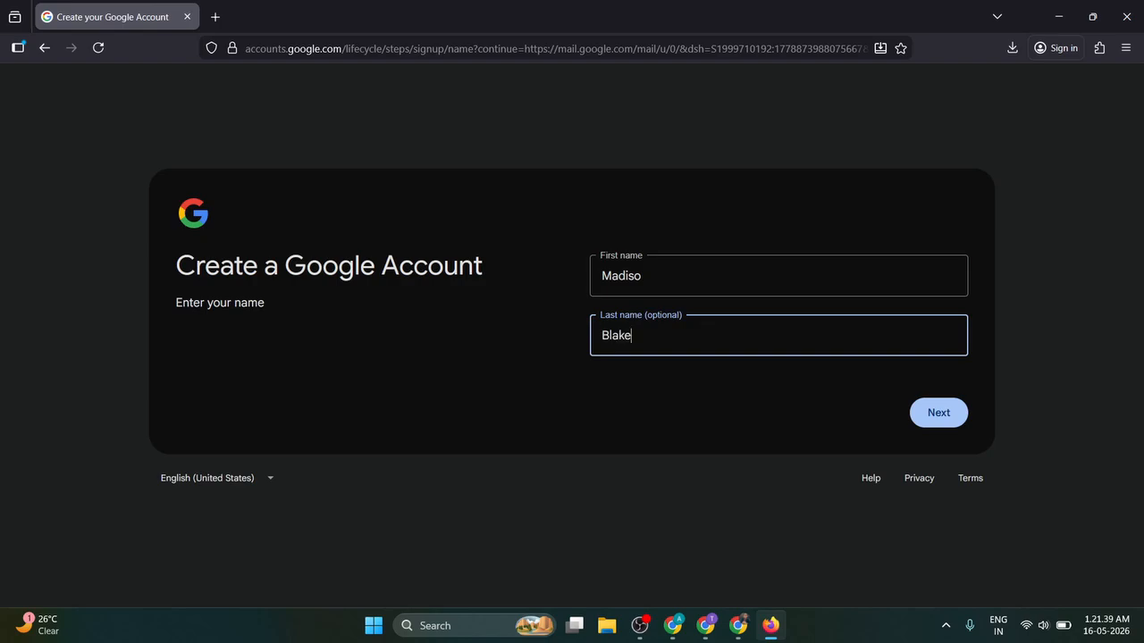
left_click(924, 404)
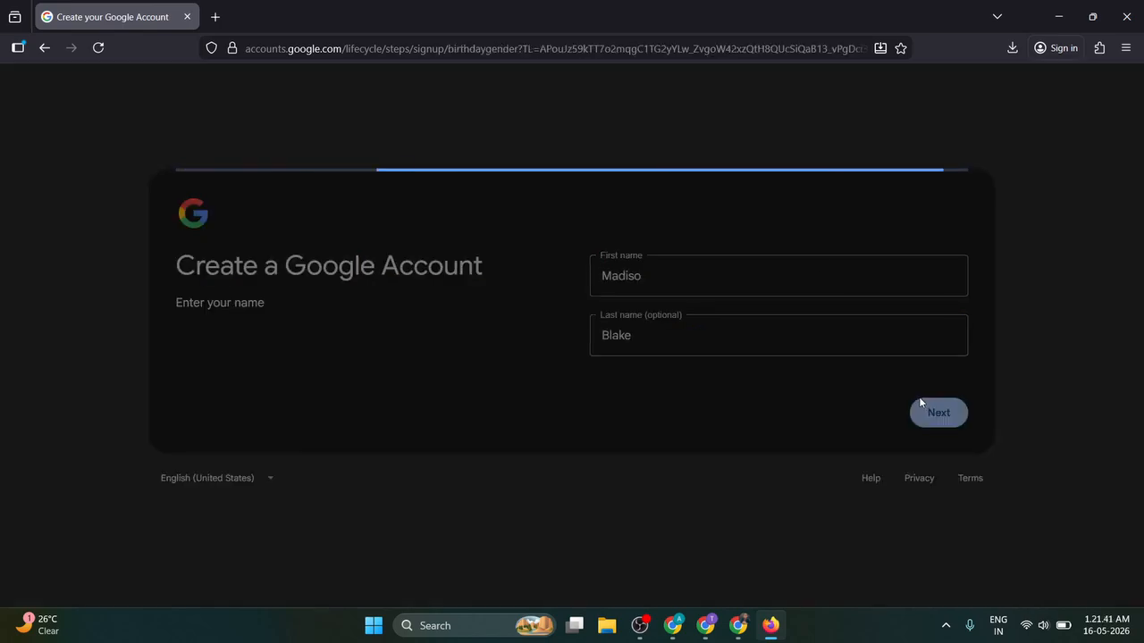
Step: Set the birthday to October 10, 1995 and gender to Female, then choose a custom Gmail address
left_click(668, 273)
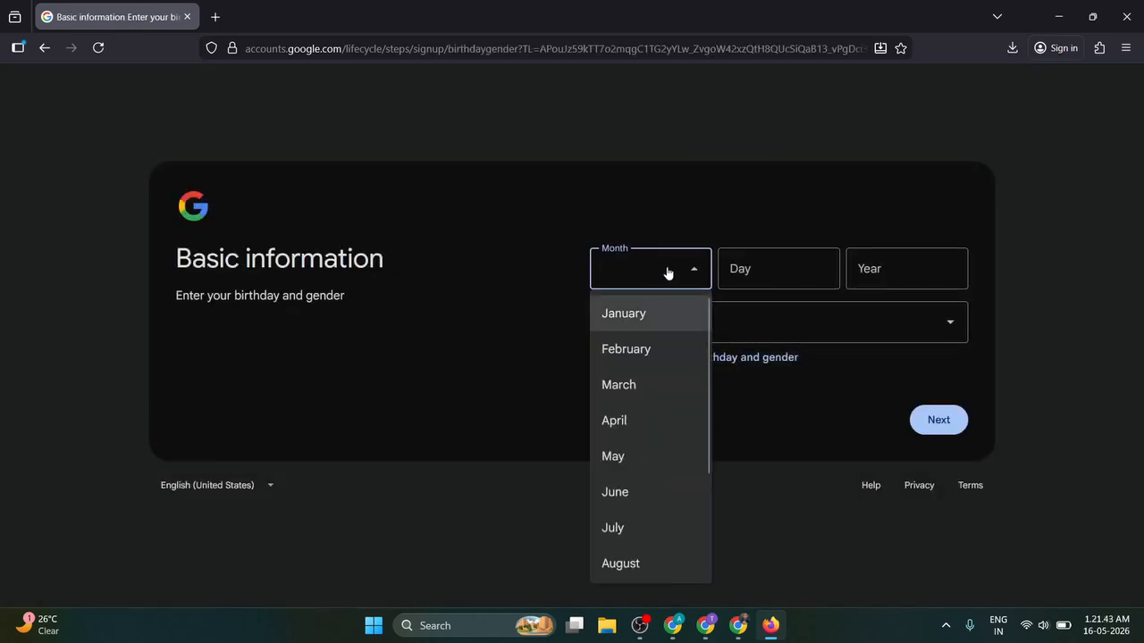
key("o")
key("Tab")
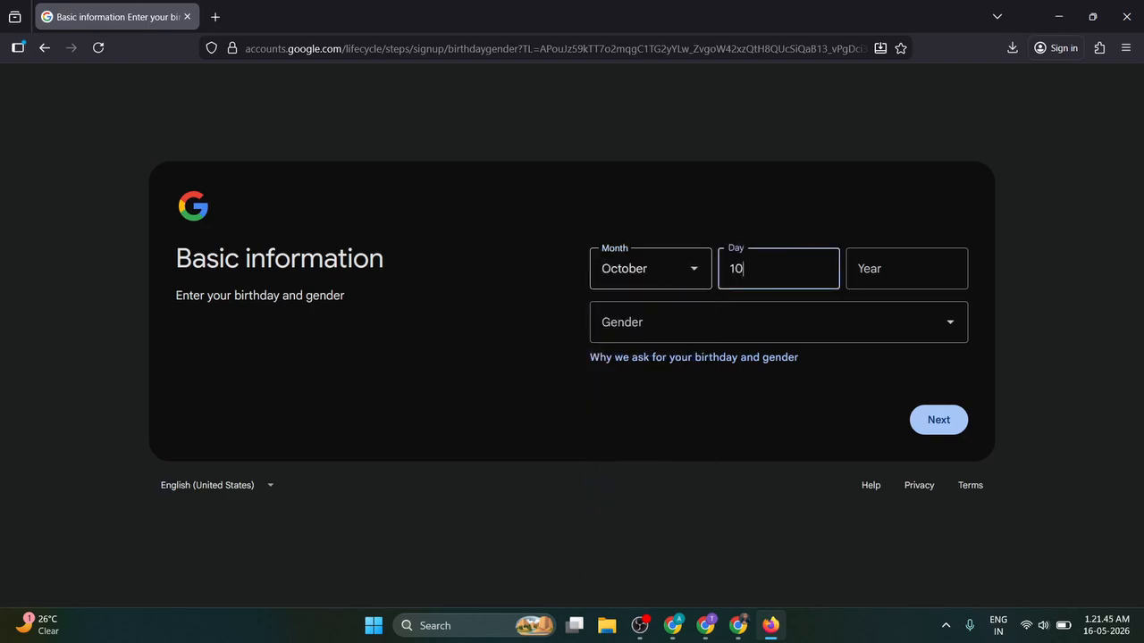
key("Tab")
key("Tab")
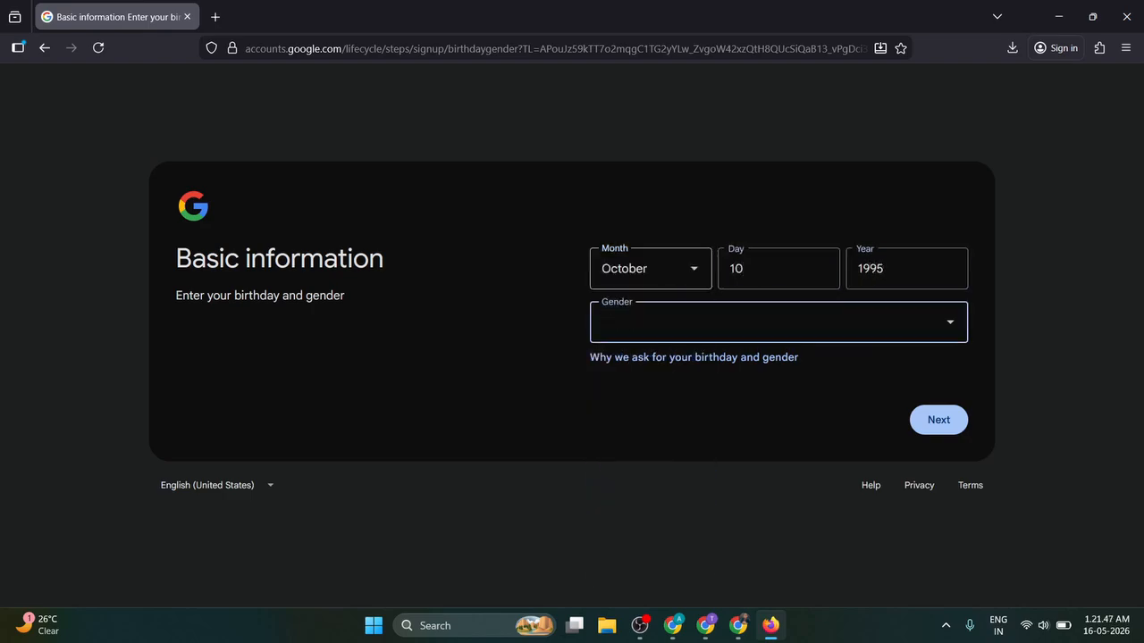
key("f")
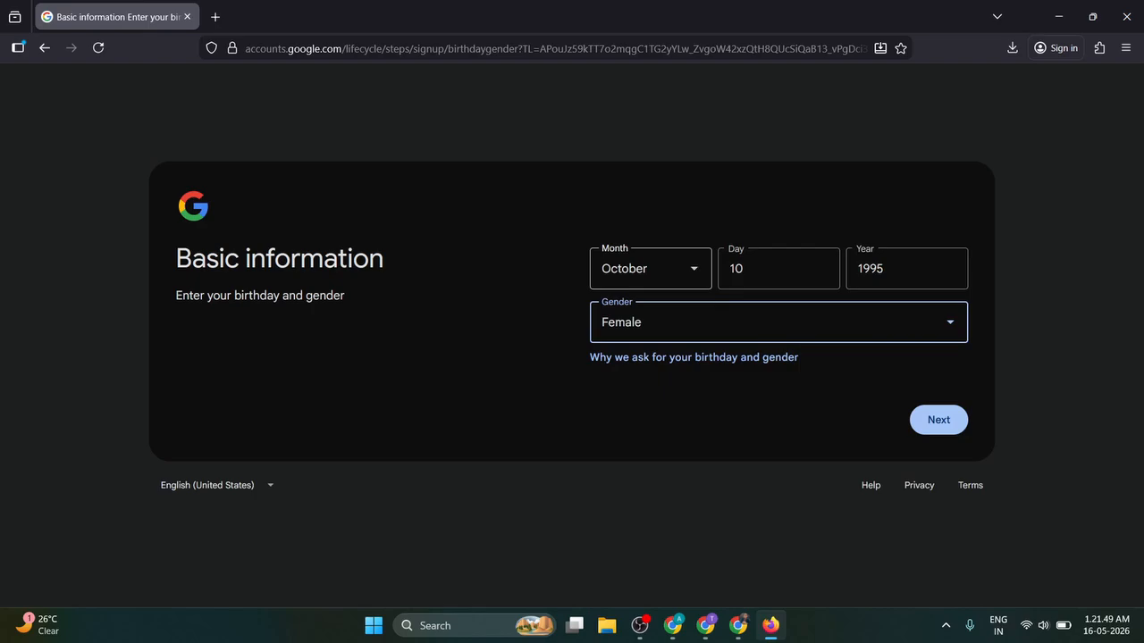
left_click(924, 426)
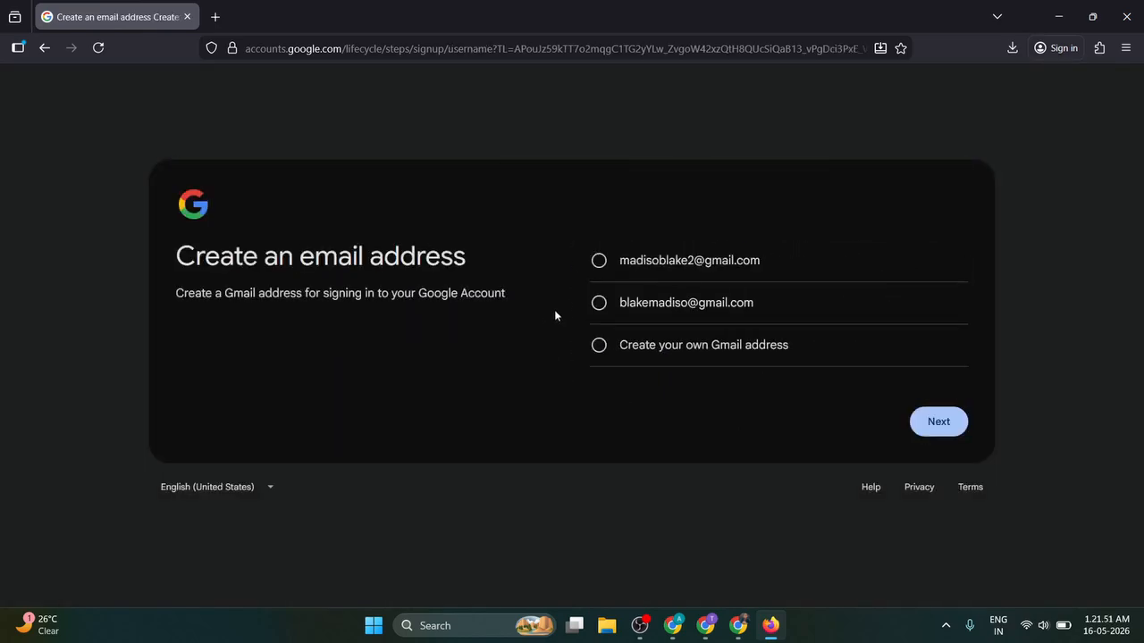
key("alt")
key("alt")
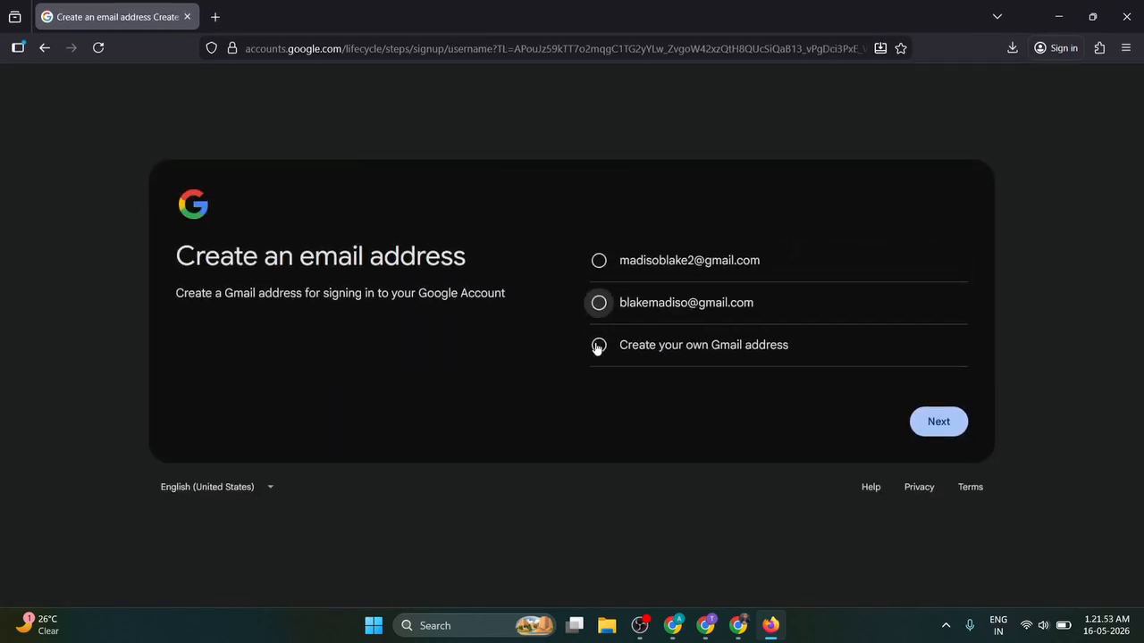
left_click(598, 345)
Step: Select the contact e-mail address in the privacy policy's Contact Information section in ChatGPT
key("alt+Tab")
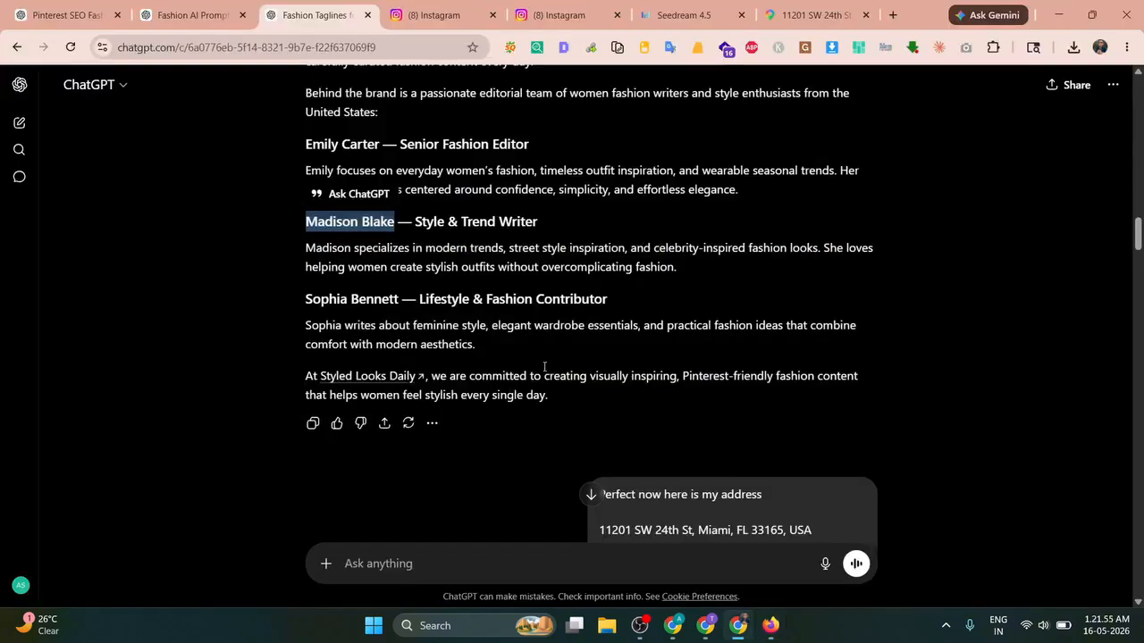
scroll(428, 402, "down", 15)
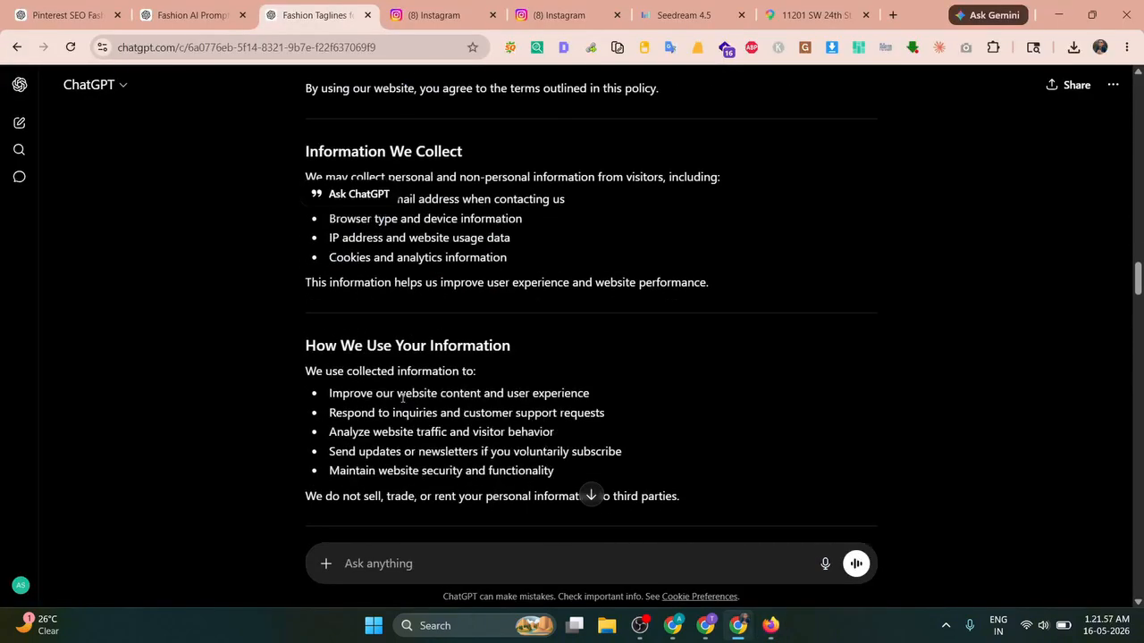
scroll(401, 397, "down", 12)
scroll(403, 402, "up", 4)
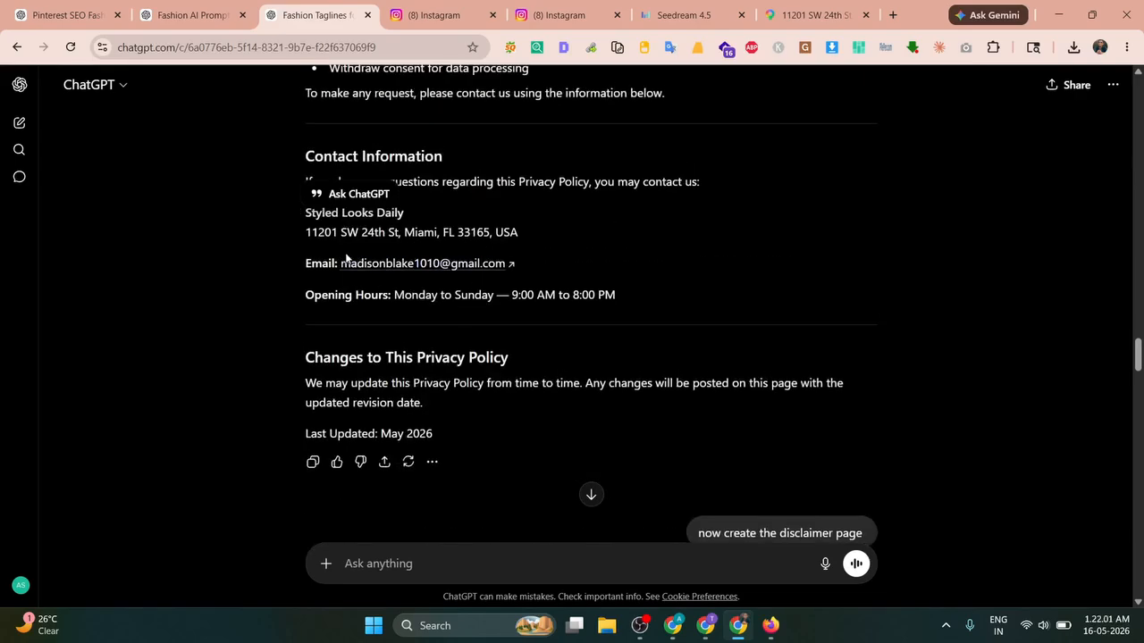
left_click_drag(343, 261, 506, 266)
key("ctrl+c")
Step: Try the copied address as the Gmail username, then take the first suggested address instead
key("alt+Tab")
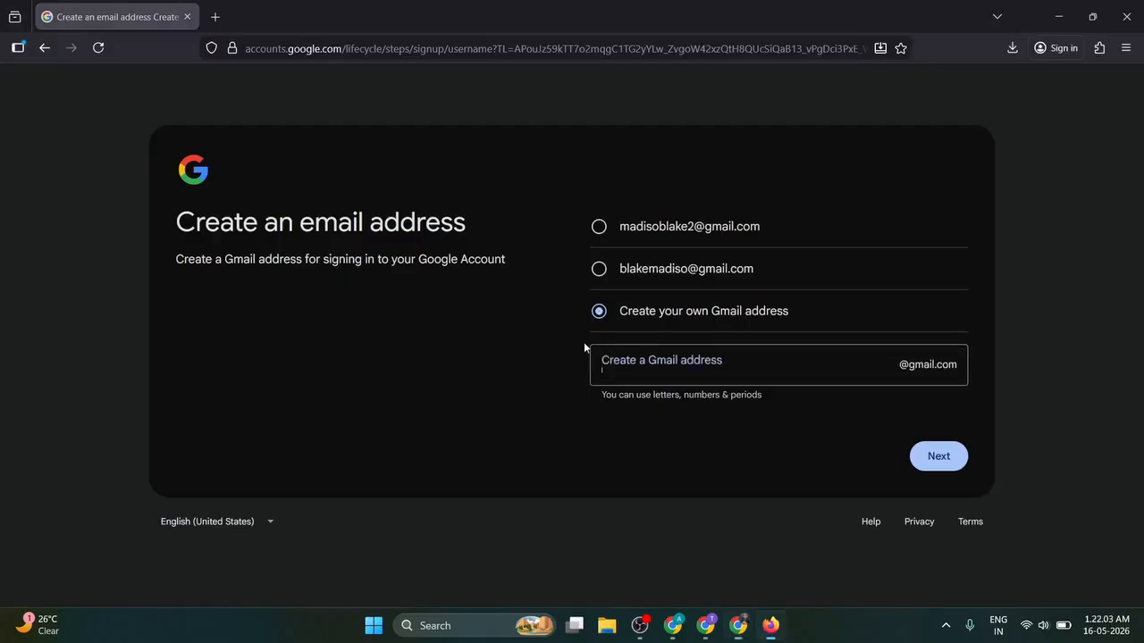
left_click(679, 367)
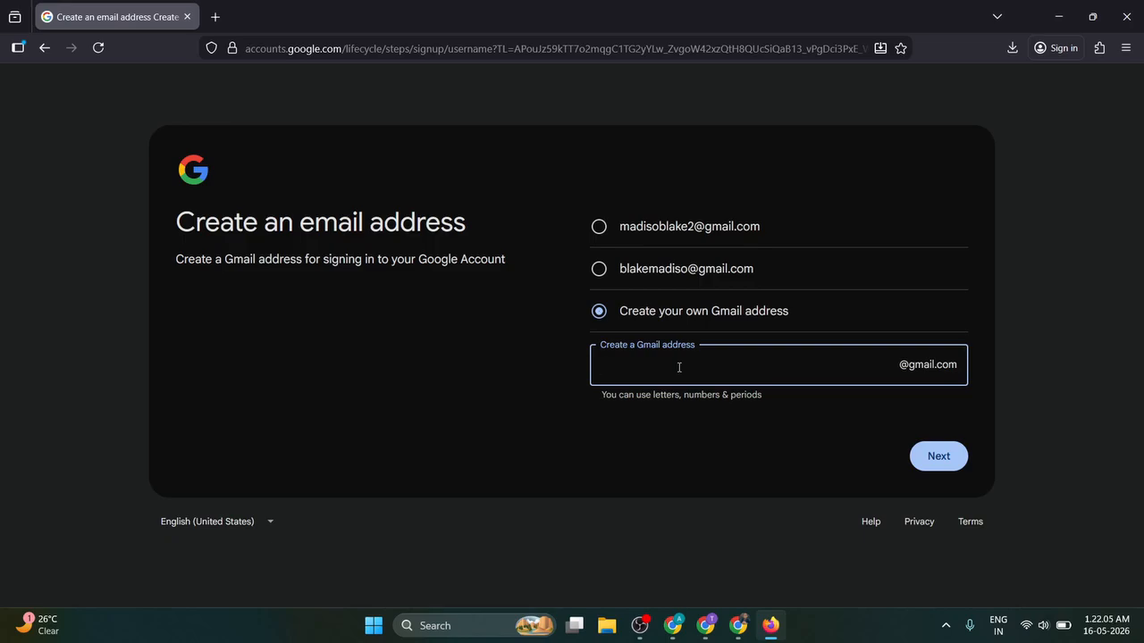
key("ctrl+v")
left_click(940, 458)
left_click(787, 371)
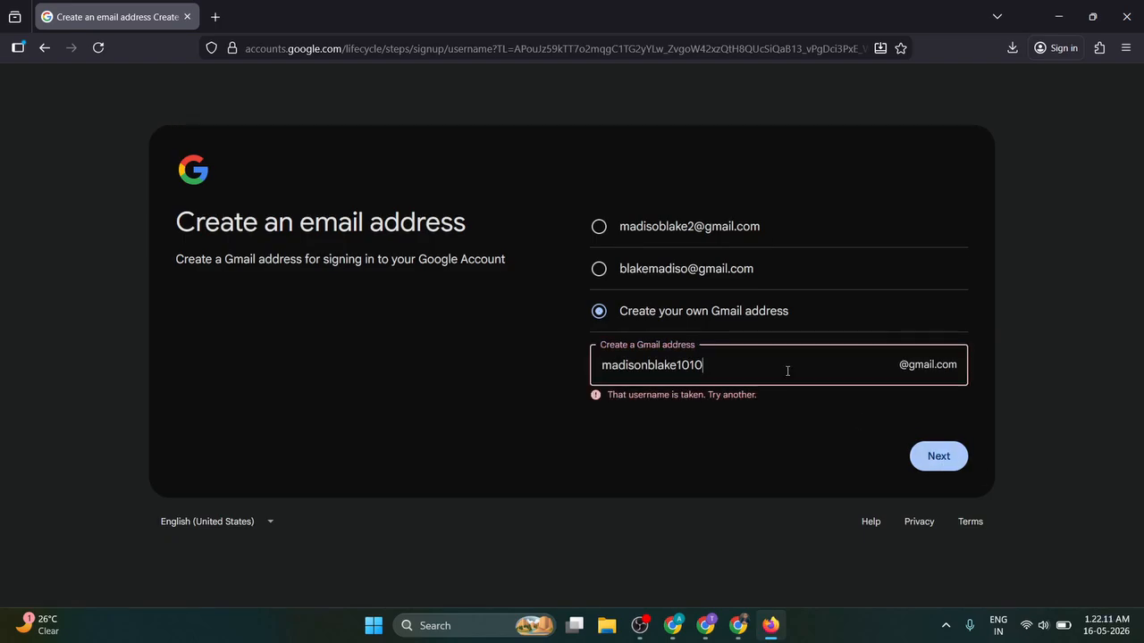
left_click(597, 228)
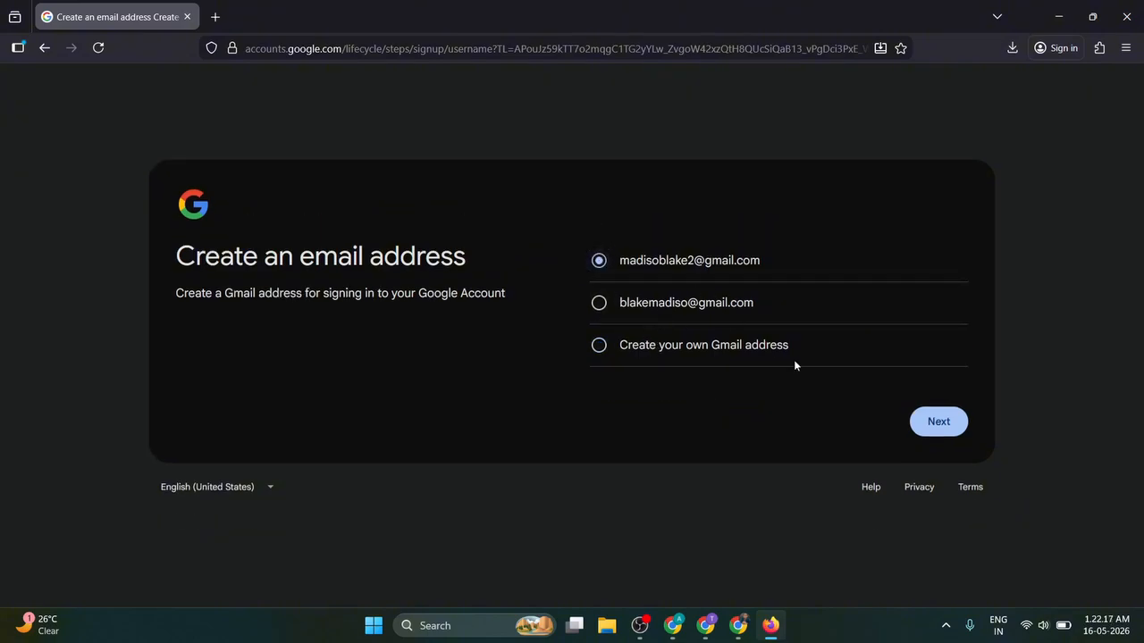
left_click(937, 421)
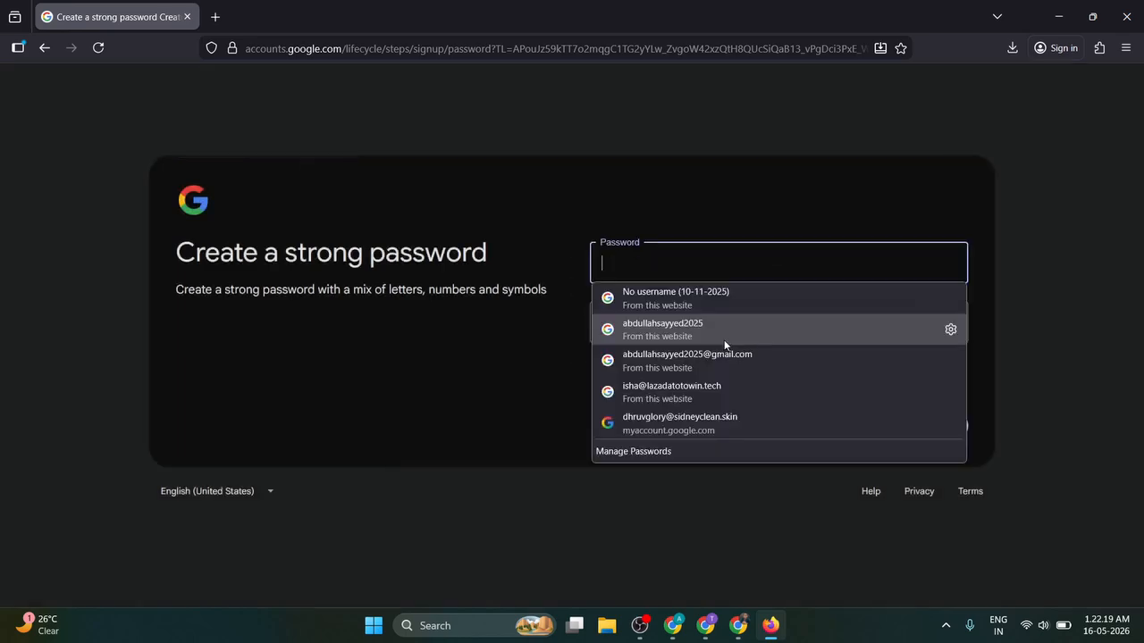
Step: Set and confirm the account password, declining Firefox's offer to update the saved password
left_click(707, 253)
type("M")
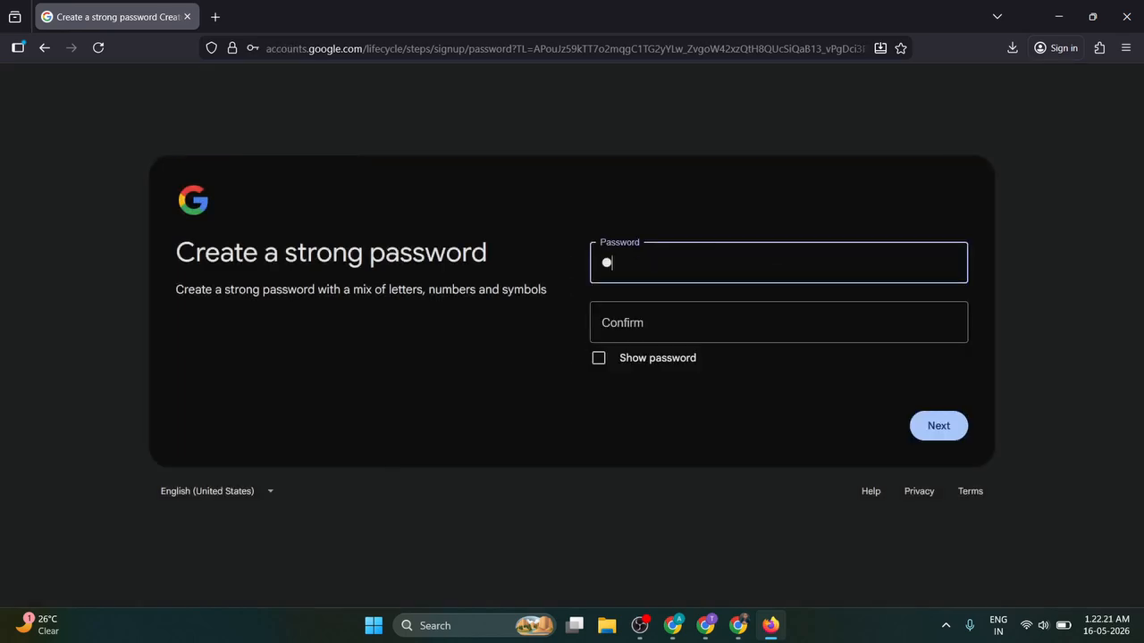
type("••••••••••••••")
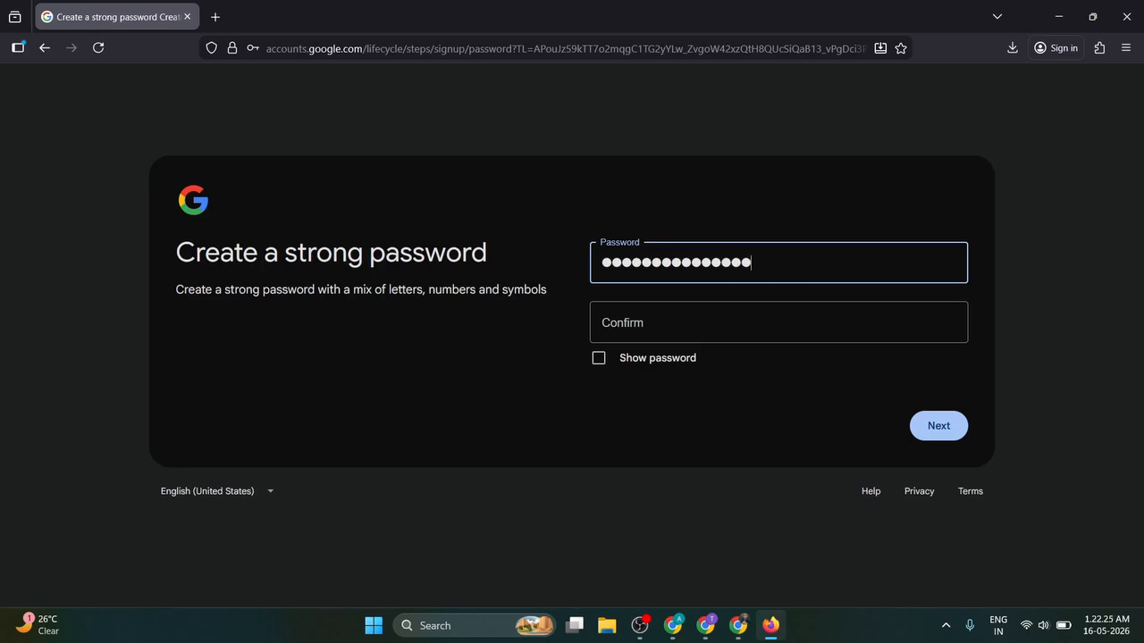
type("•")
key("Tab")
type("•••")
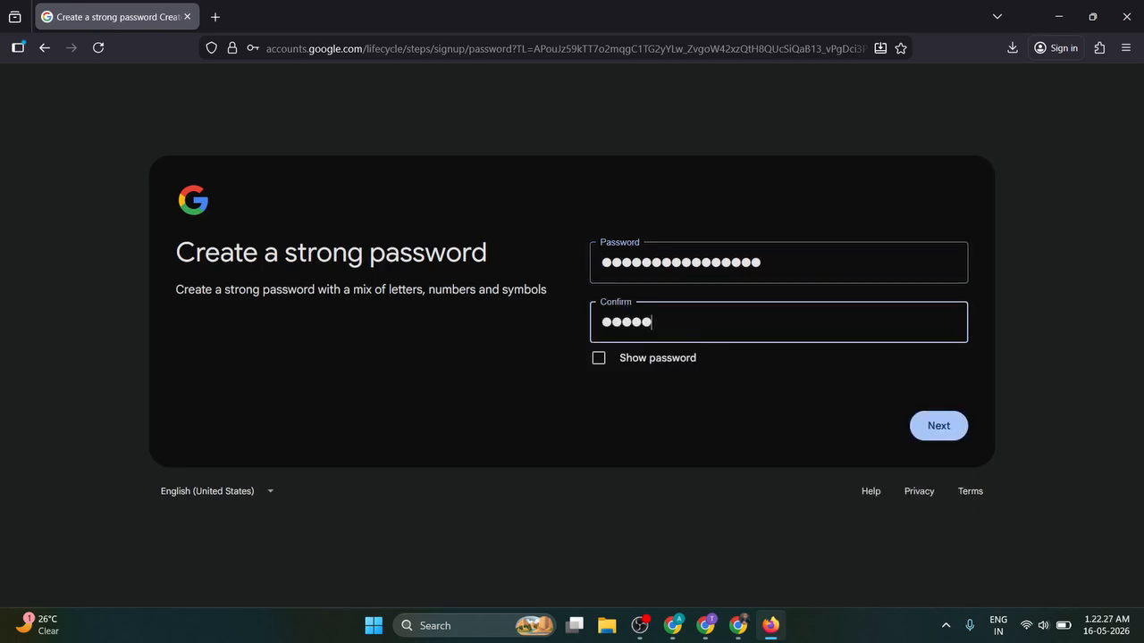
type("•••••••••••")
left_click(934, 426)
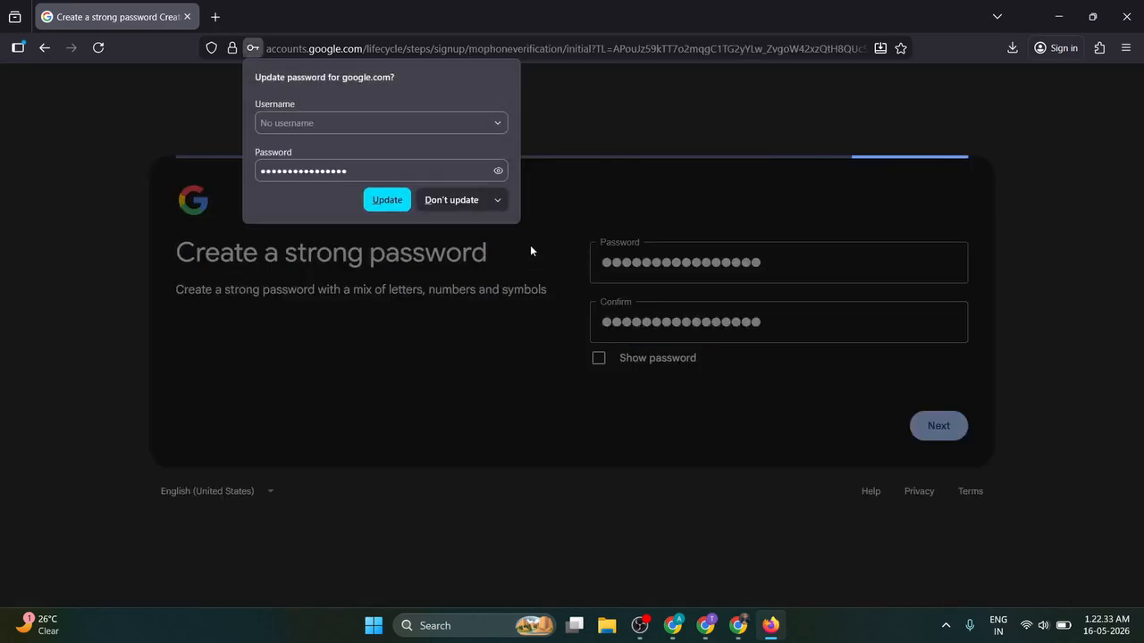
left_click(449, 200)
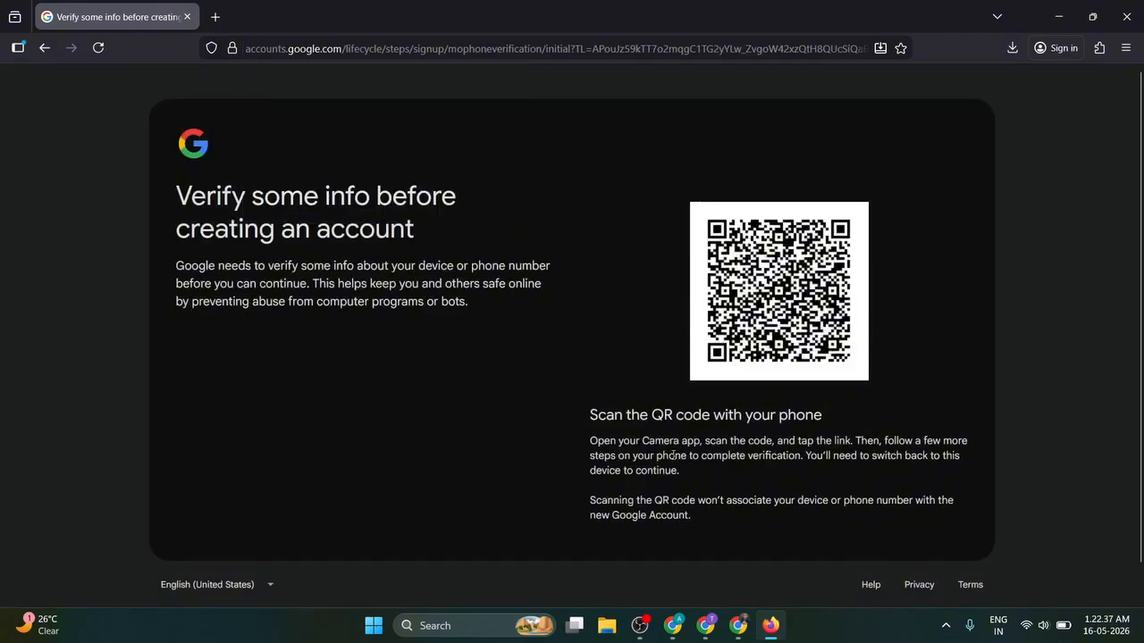
left_click(640, 625)
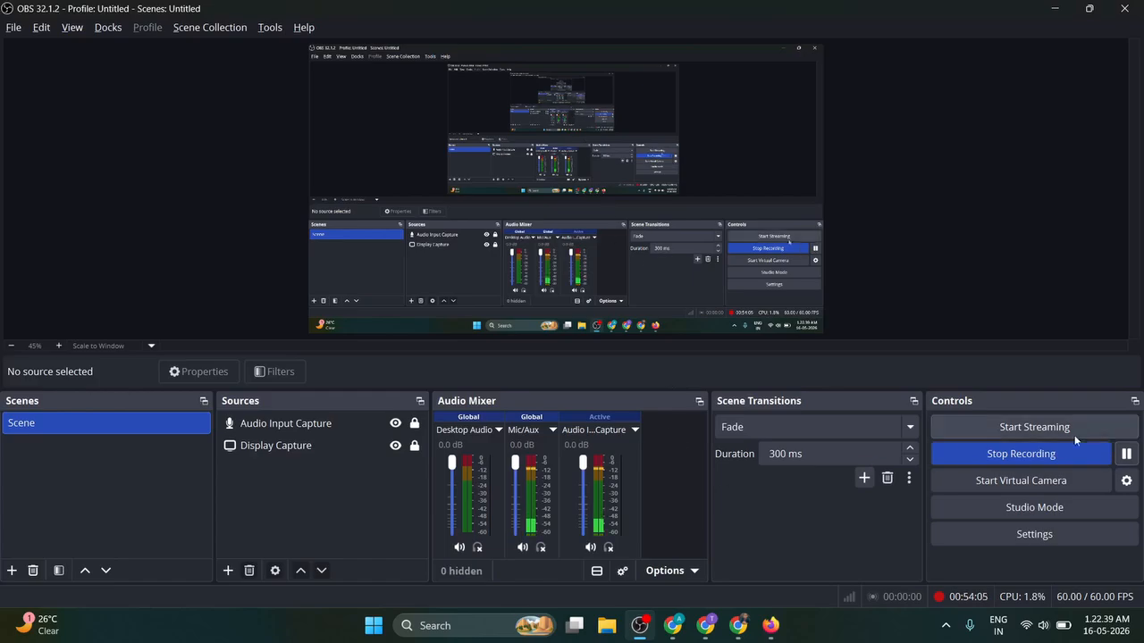
left_click(1127, 454)
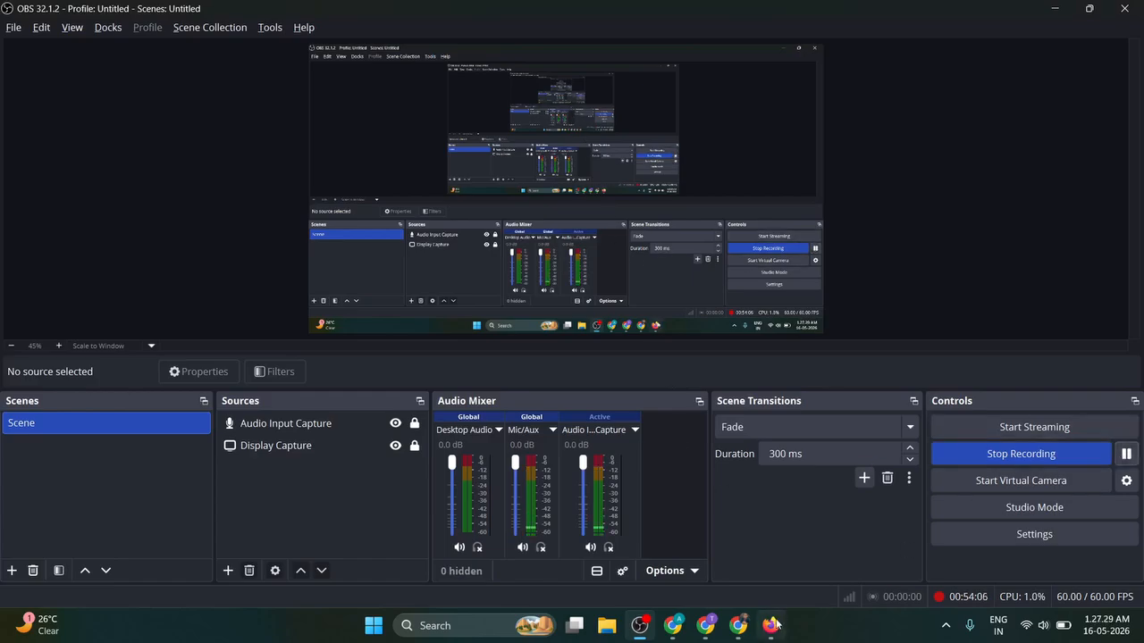
Step: Dismiss the Google sign-in prompt and search the web for 'pintrest' in a new tab
left_click(770, 626)
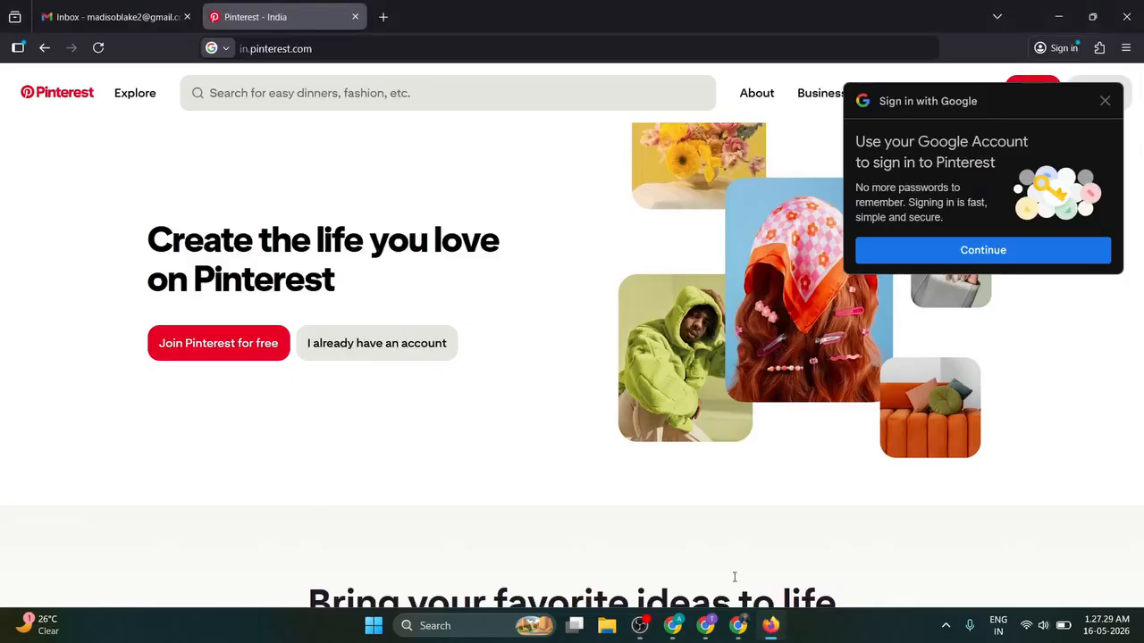
left_click(1104, 101)
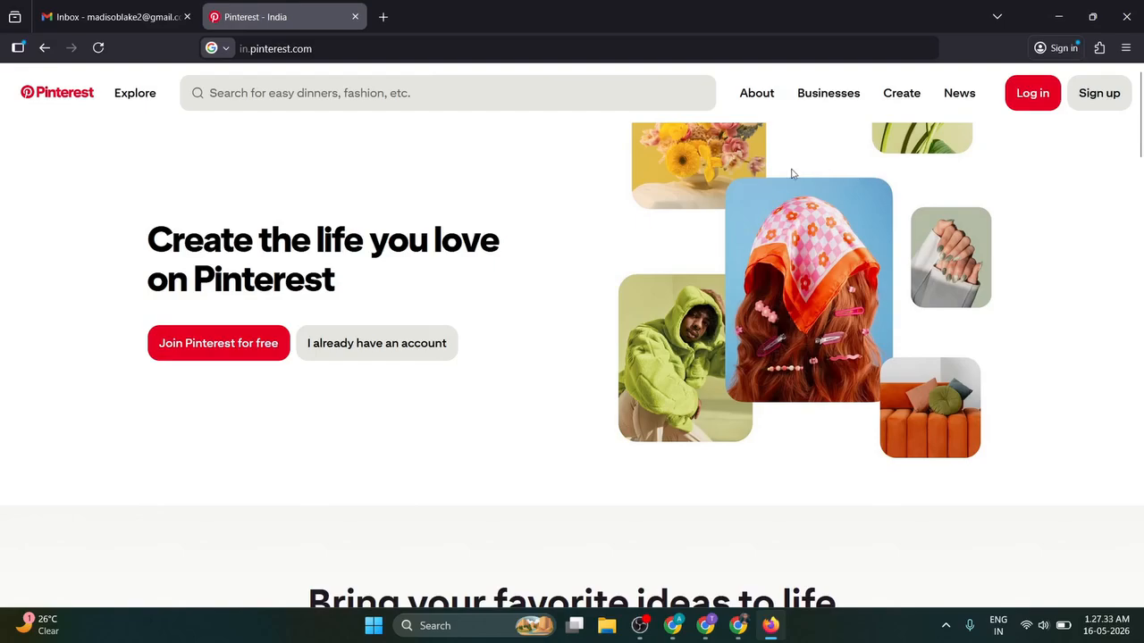
left_click(276, 50)
left_click(365, 46)
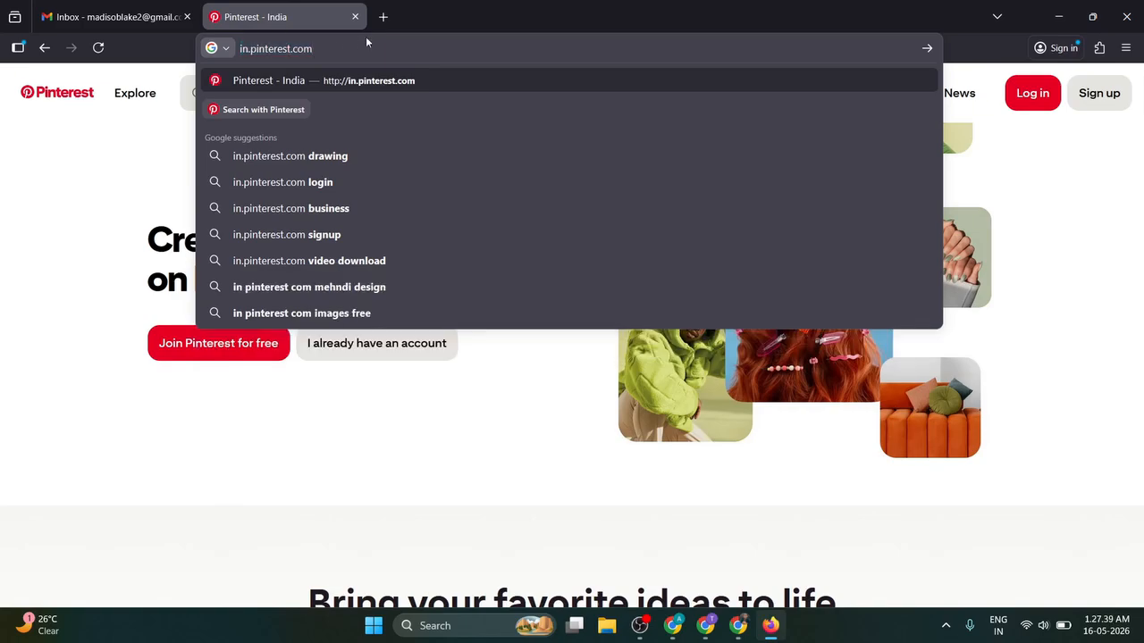
left_click(382, 19)
type("pintre")
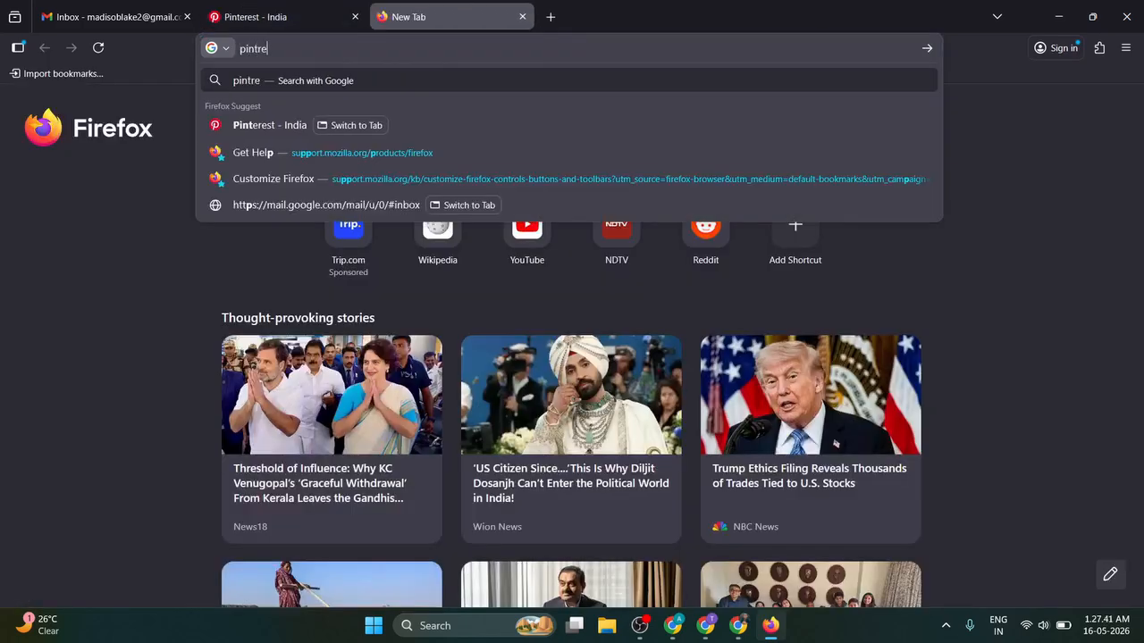
type("st")
key("Return")
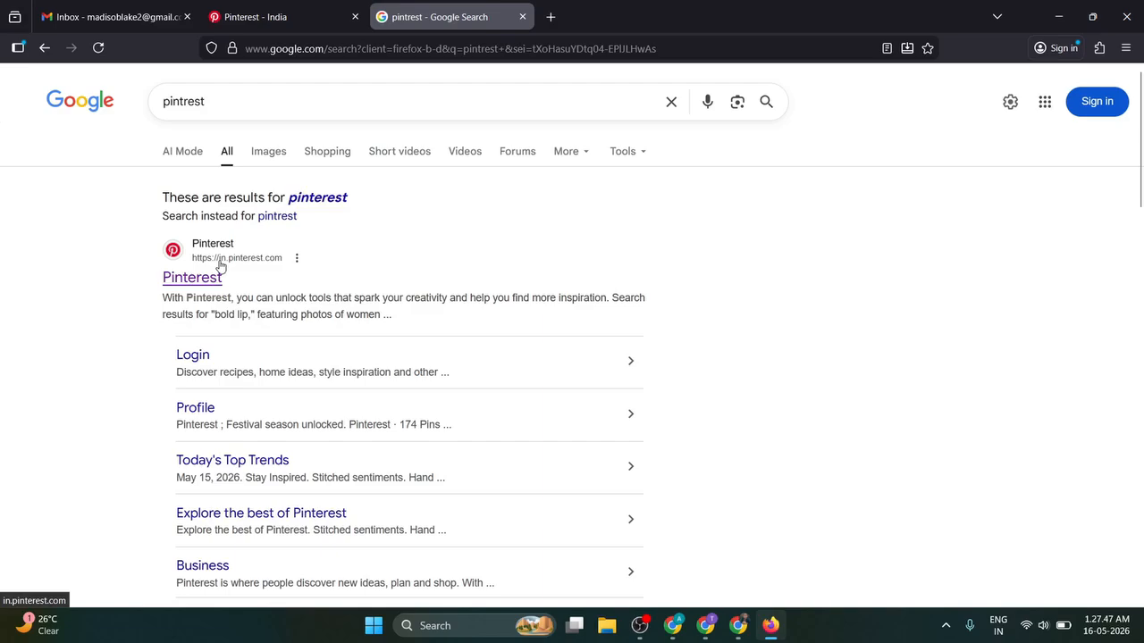
Step: Search 'pintrest.com', open the main Pinterest site, and bring up its sign-up form
scroll(225, 271, "down", 7)
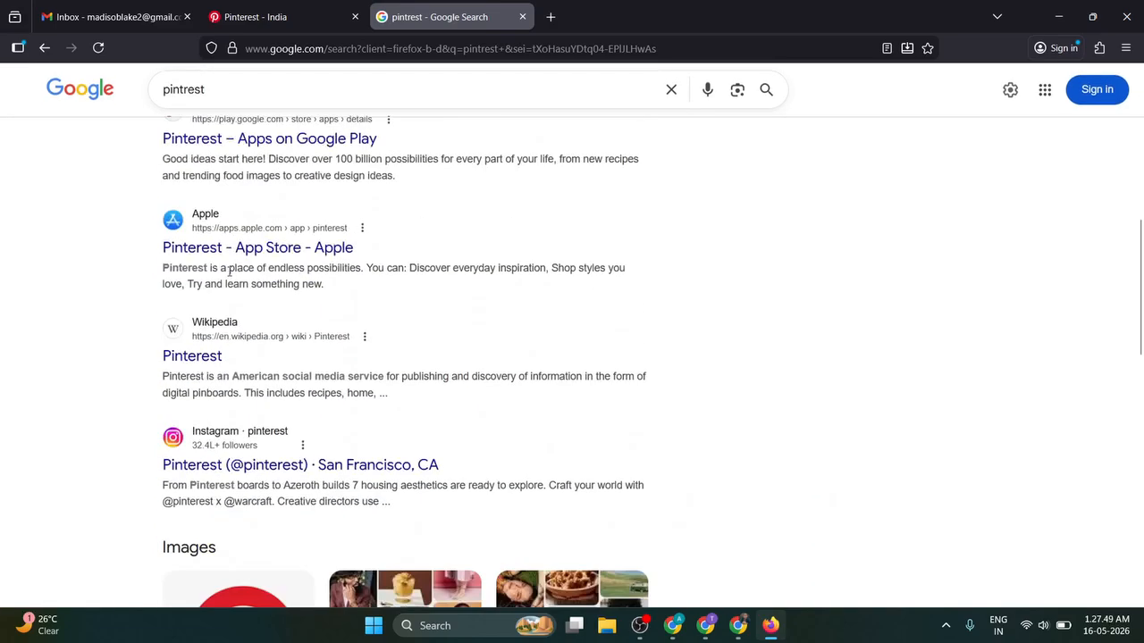
left_click(255, 97)
type(".com")
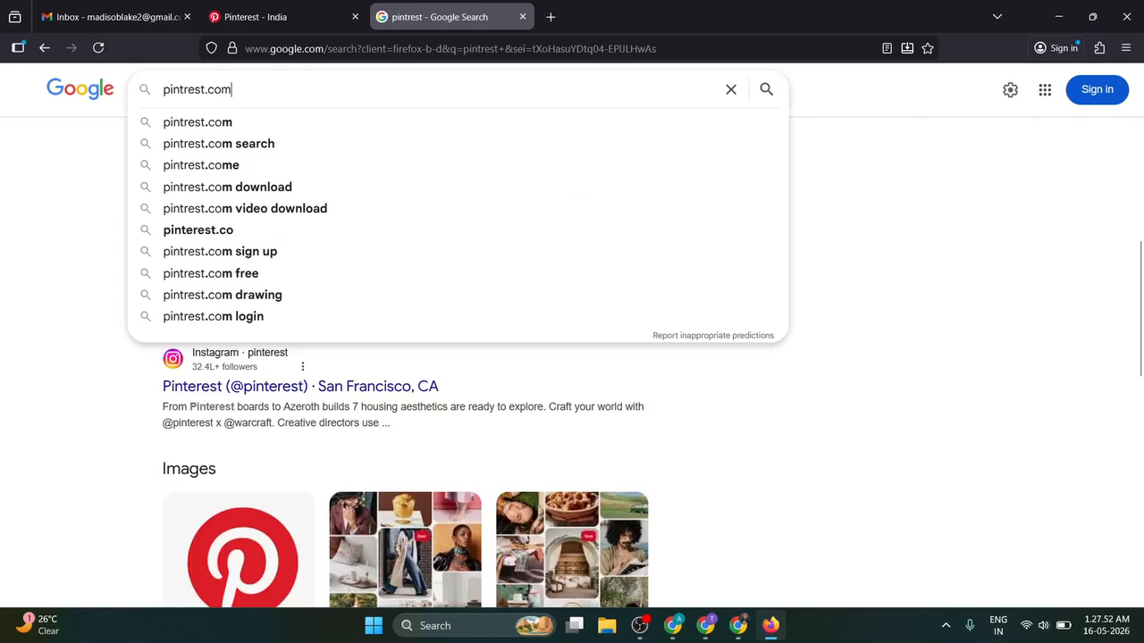
key("Return")
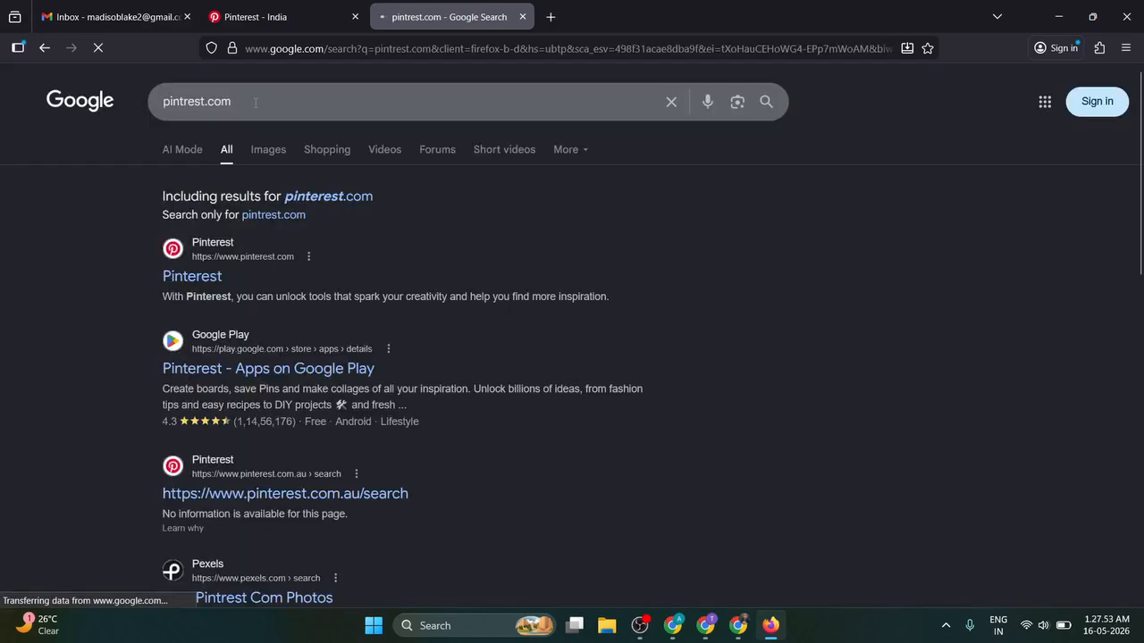
left_click(355, 16)
left_click(183, 279)
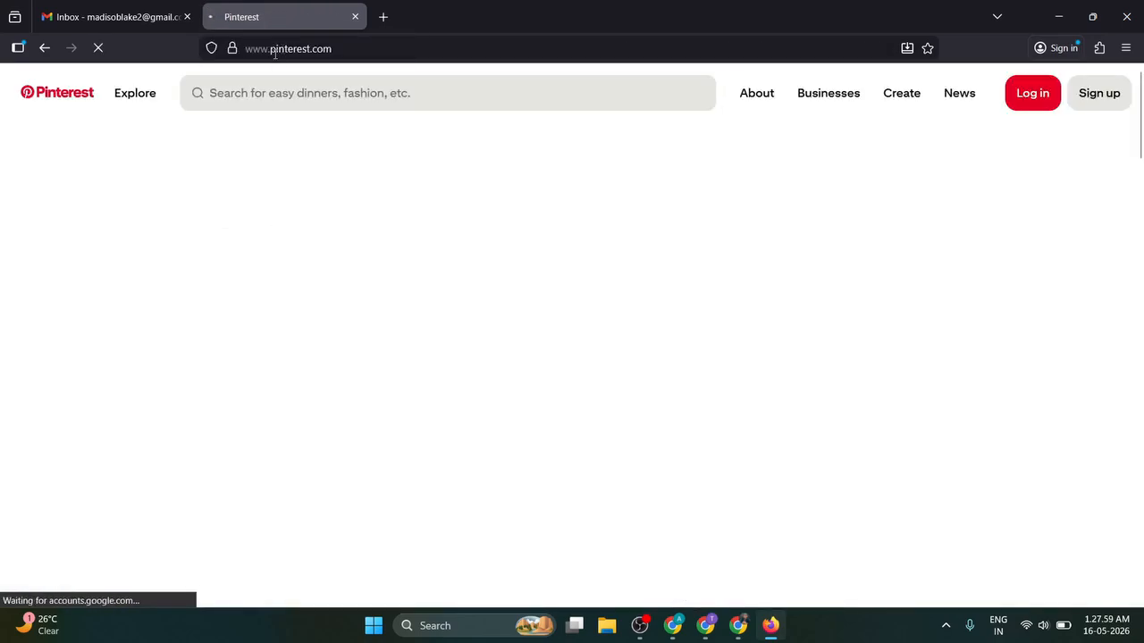
left_click(390, 49)
left_click(390, 49)
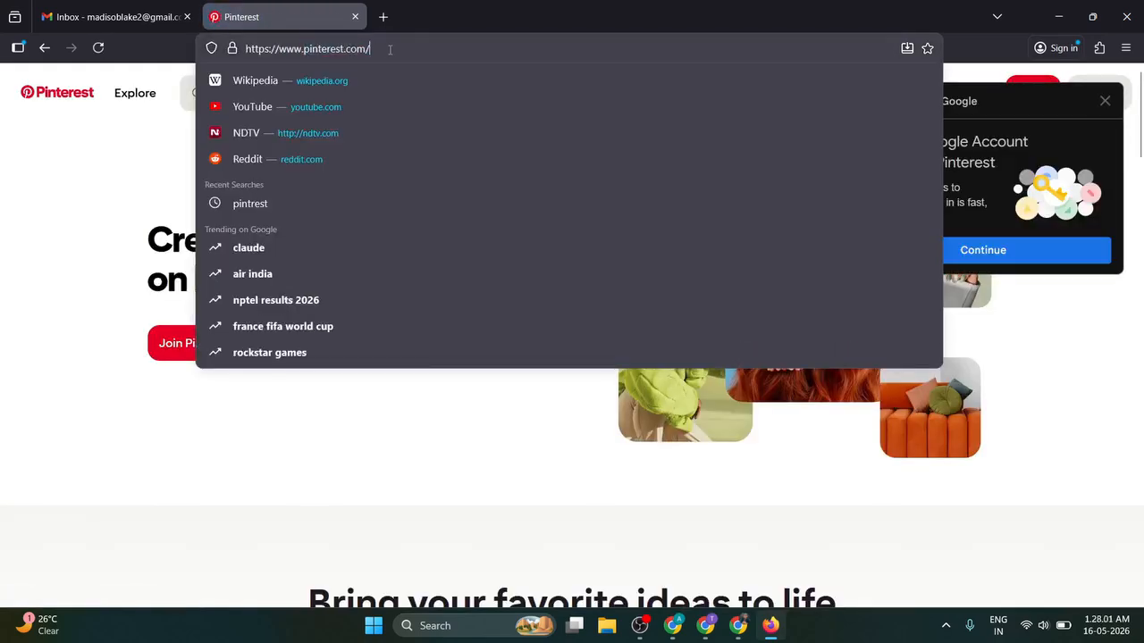
left_click(1098, 152)
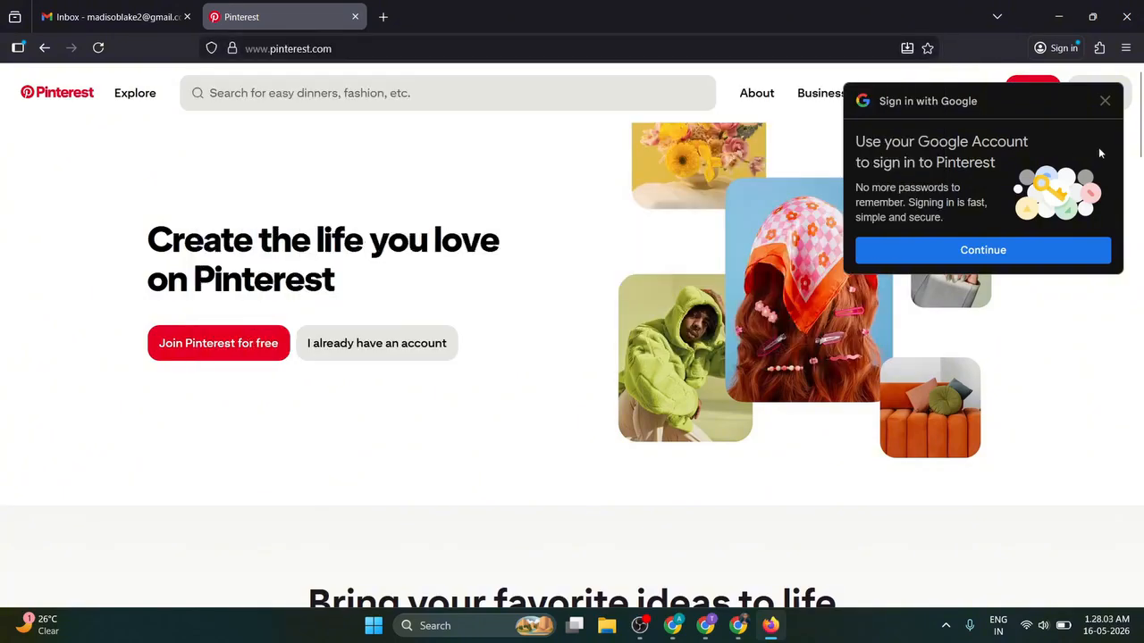
left_click(1104, 101)
left_click(1091, 100)
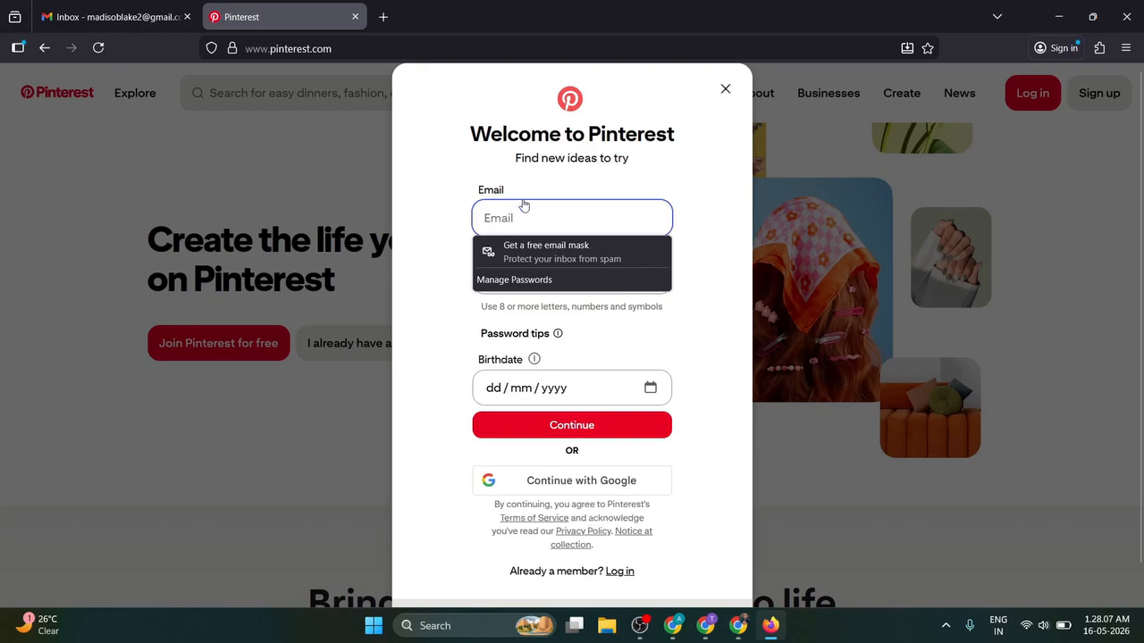
Step: Leave Pinterest's sign-up e-mail blank and check the new account's address from the Gmail inbox
left_click(524, 204)
key("ctrl+v")
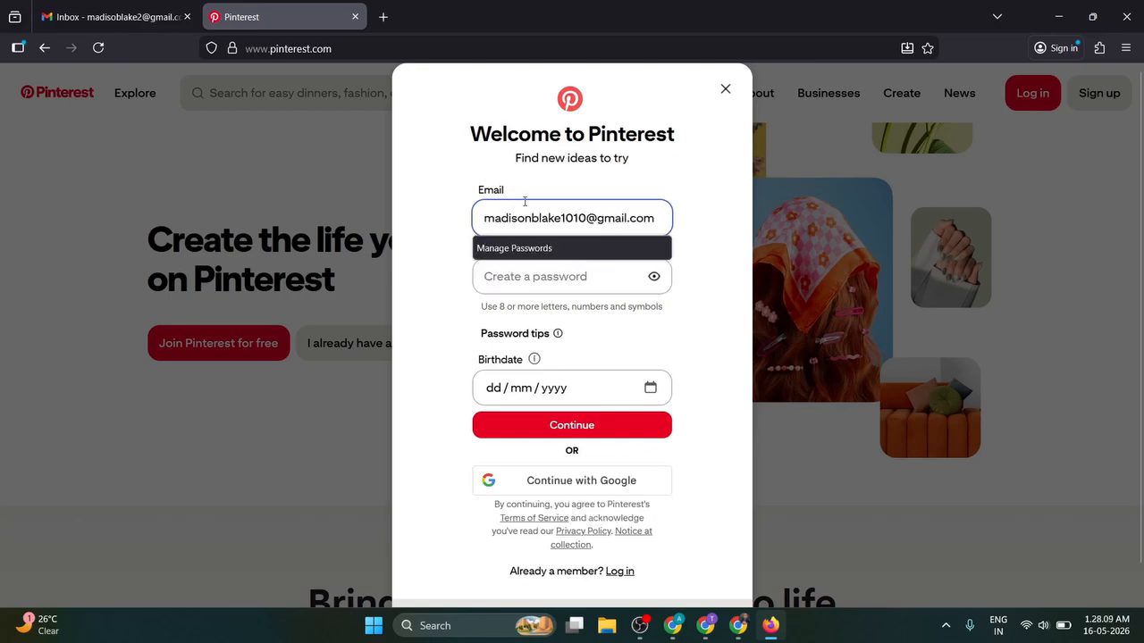
key("ctrl+z")
left_click(105, 18)
left_click(1110, 96)
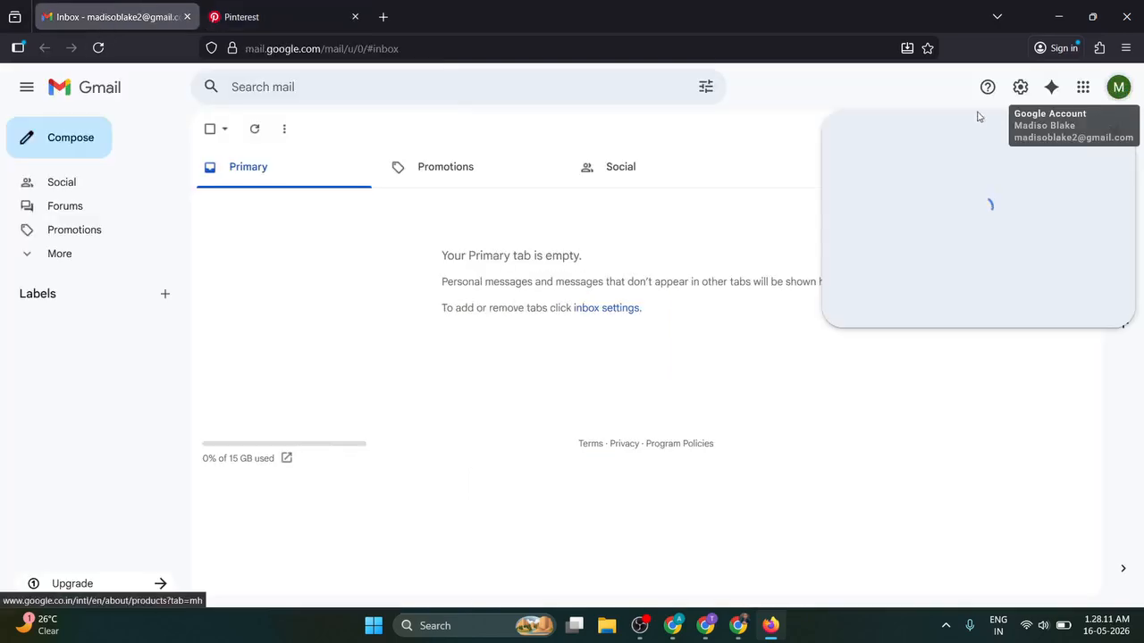
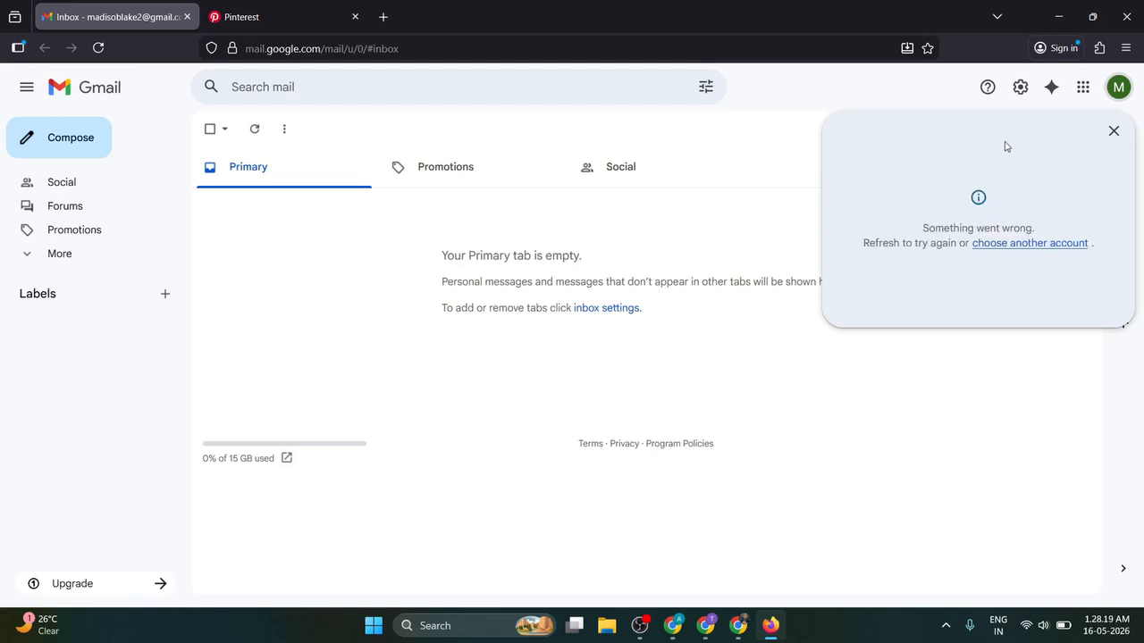
left_click(1108, 135)
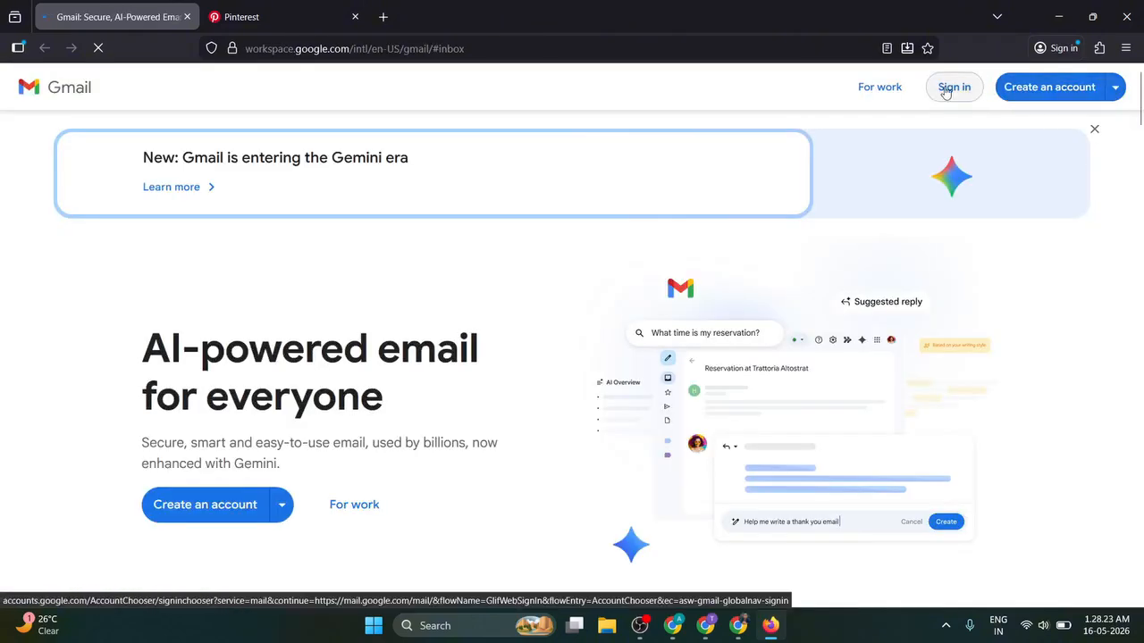
left_click(948, 87)
left_click(656, 264)
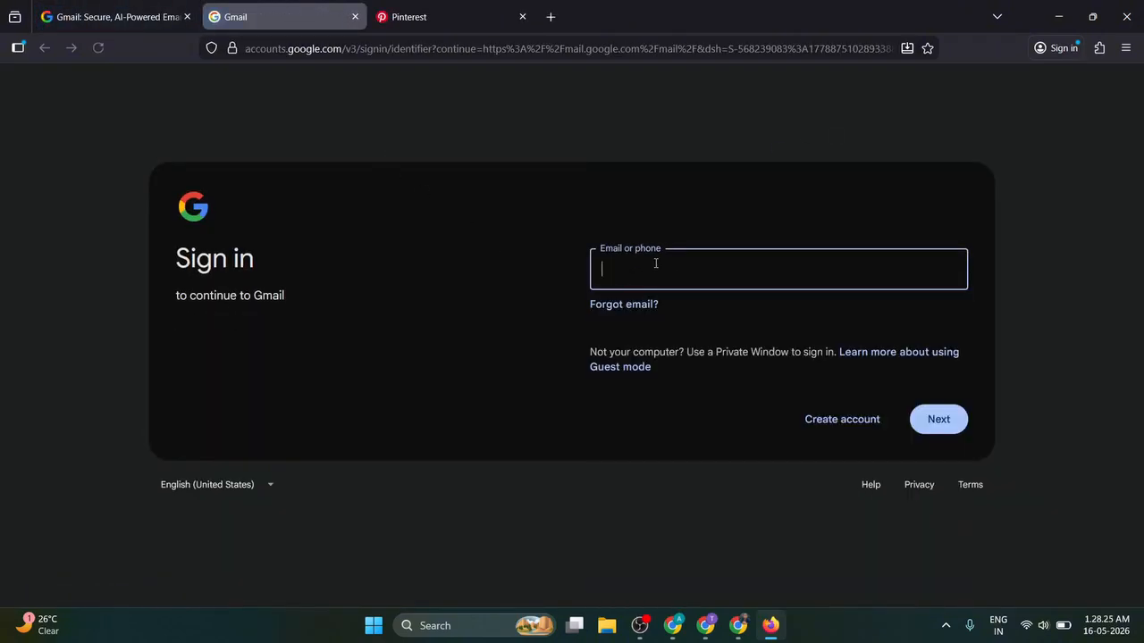
mouse_move(148, 19)
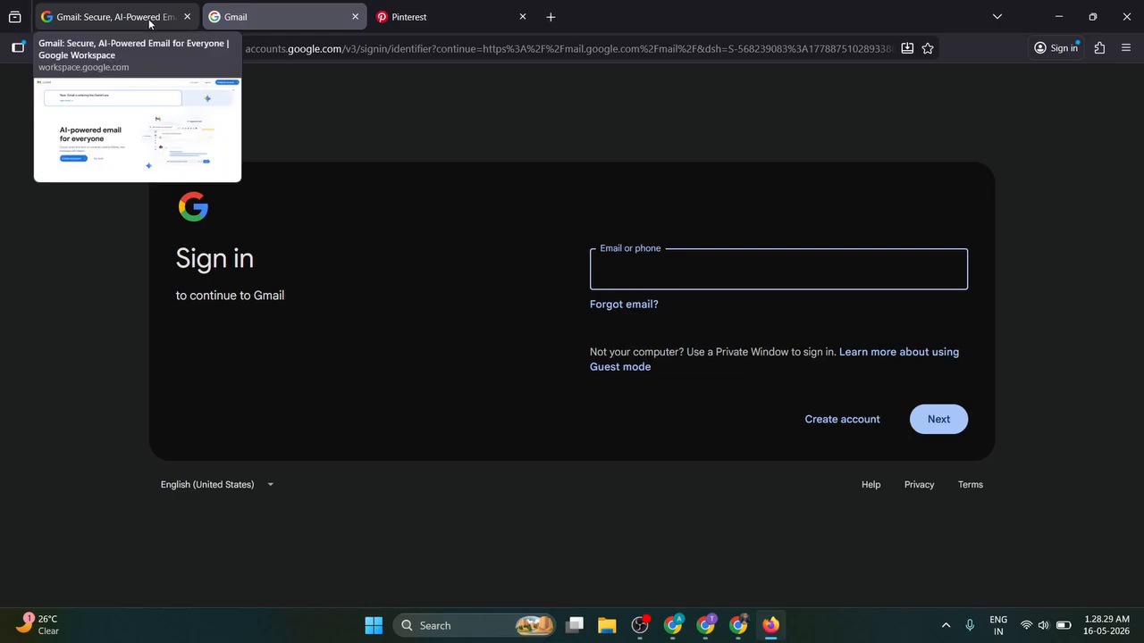
left_click(640, 626)
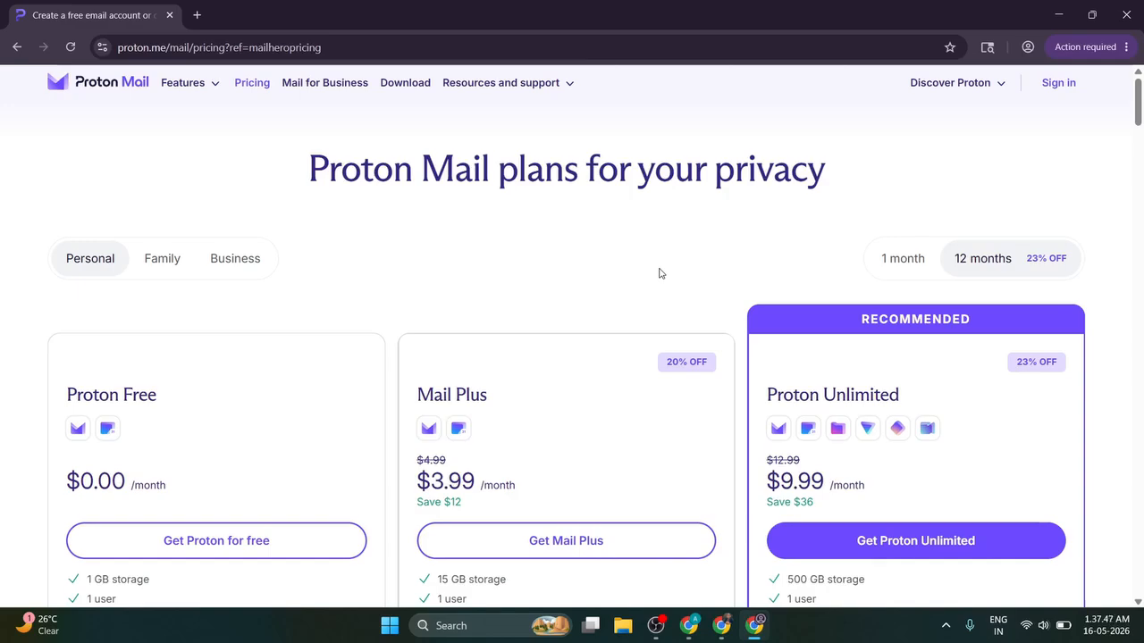
Step: Continue with Proton Free and go to the Username field of the Create your Proton account form
scroll(269, 259, "down", 3)
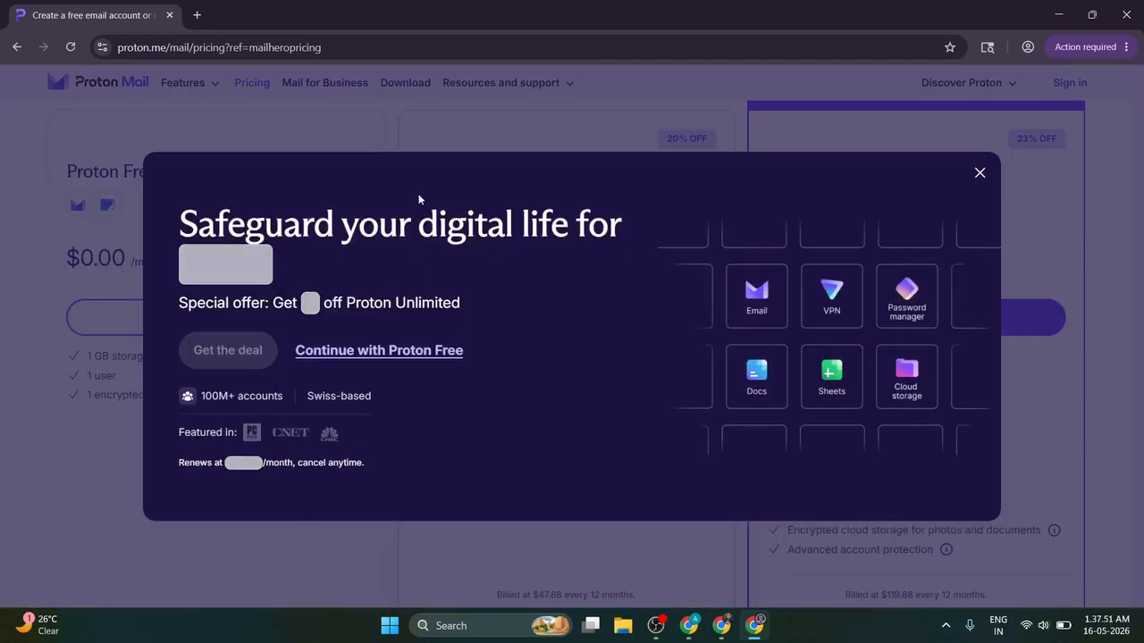
left_click(400, 352)
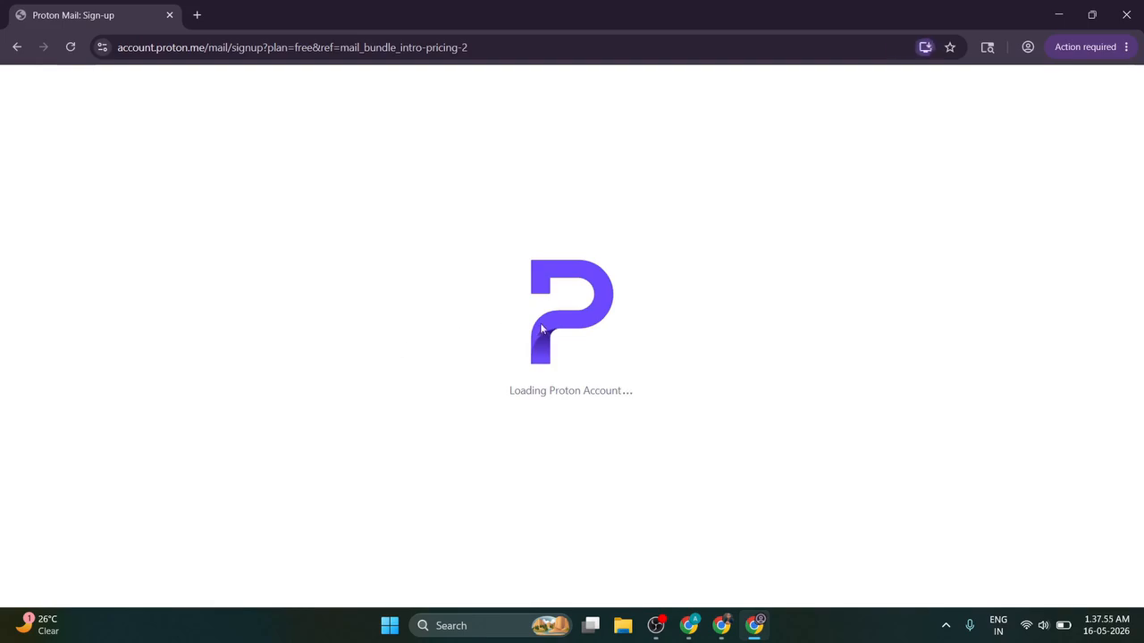
scroll(324, 327, "down", 3)
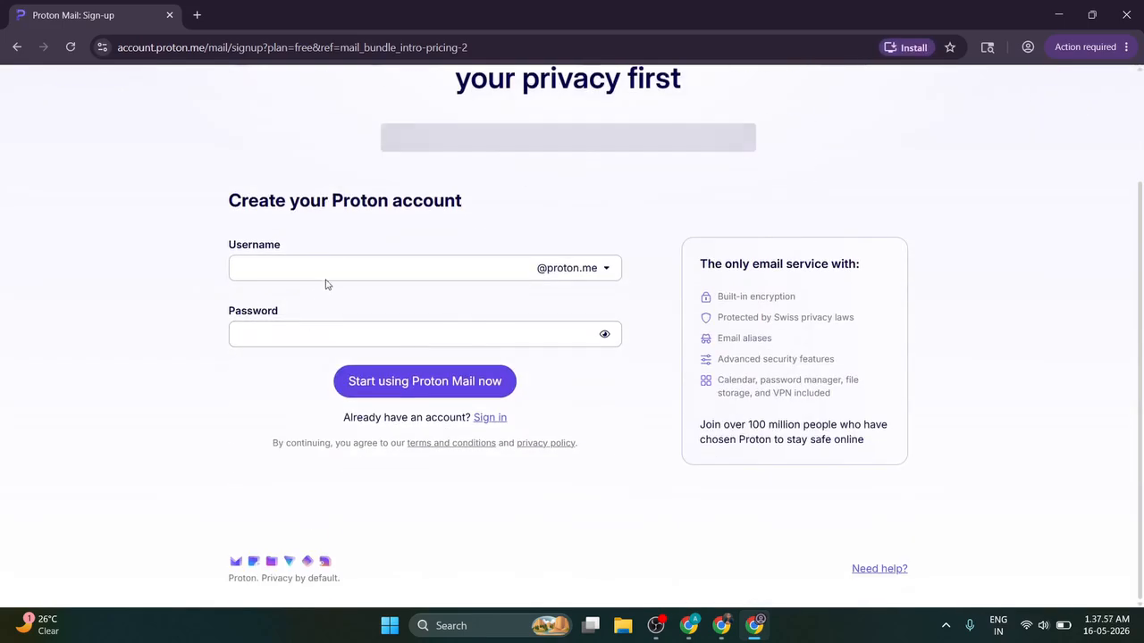
left_click(328, 274)
Step: Copy the contact email's name part from the ChatGPT privacy-policy chat and paste it as the Proton username
left_click(721, 625)
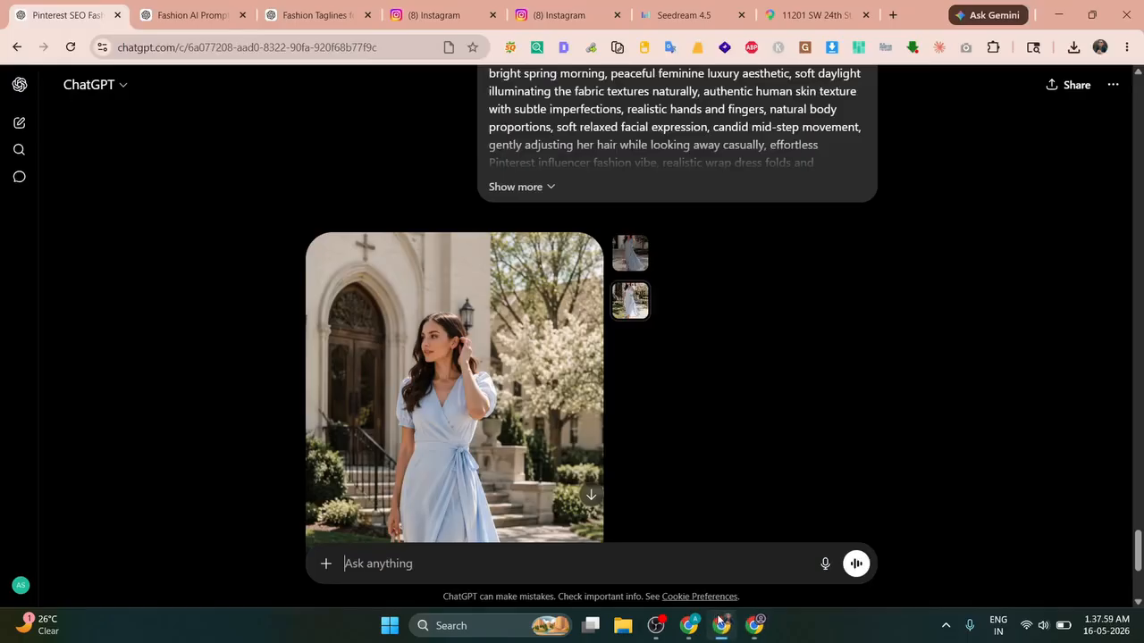
scroll(446, 277, "up", 12)
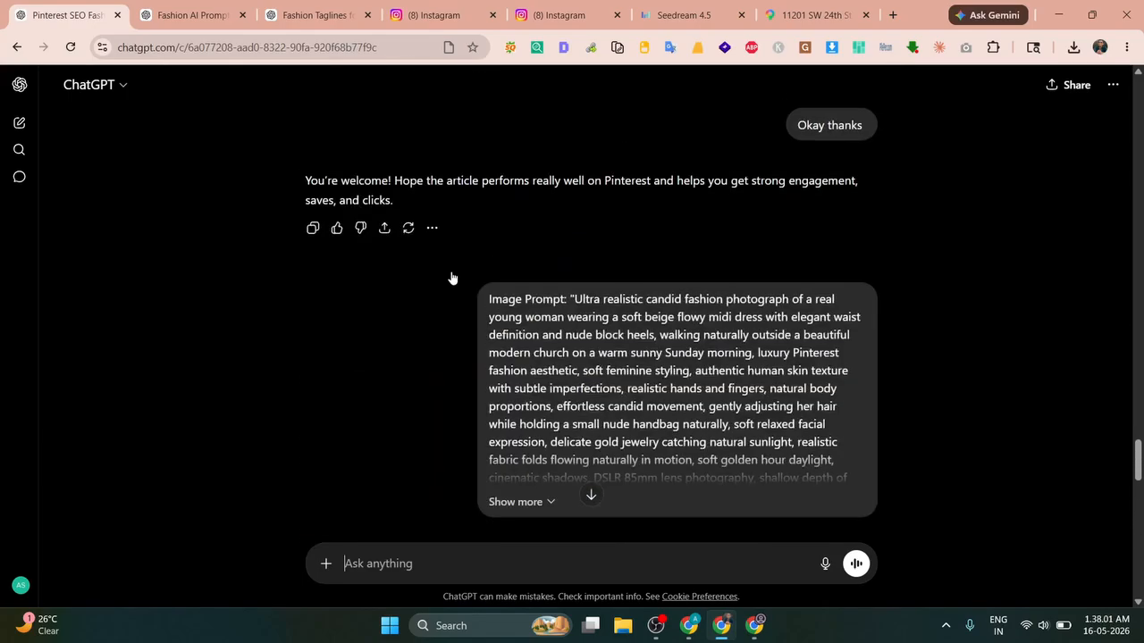
scroll(449, 276, "down", 4)
left_click(206, 7)
left_click(299, 7)
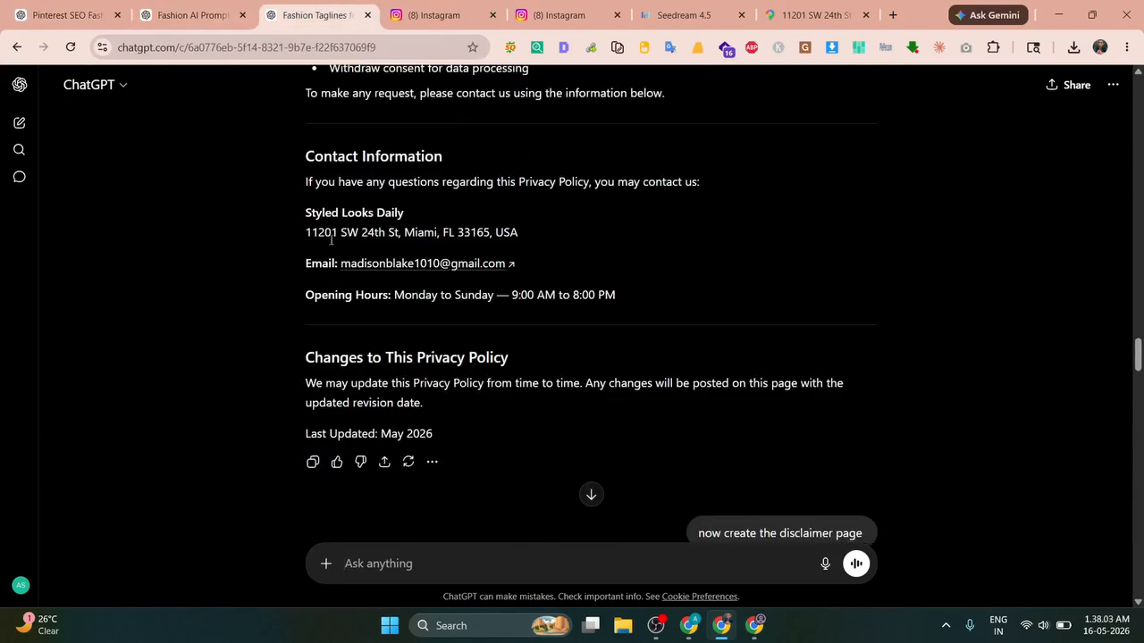
left_click_drag(341, 263, 414, 263)
key("ctrl+c")
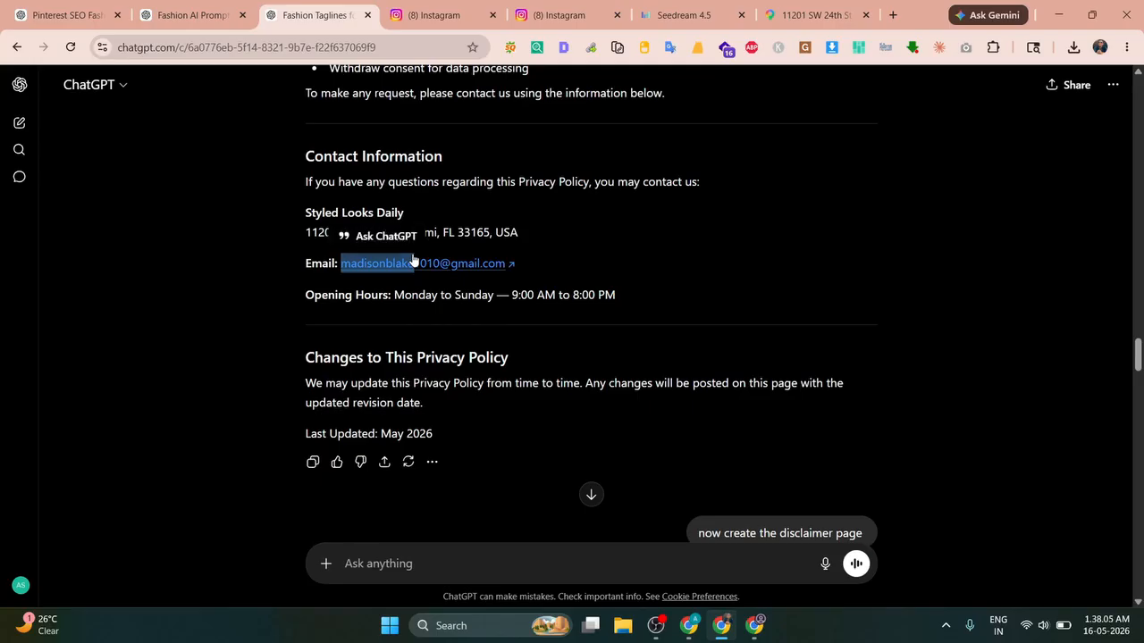
key("alt+Tab")
key("ctrl+v")
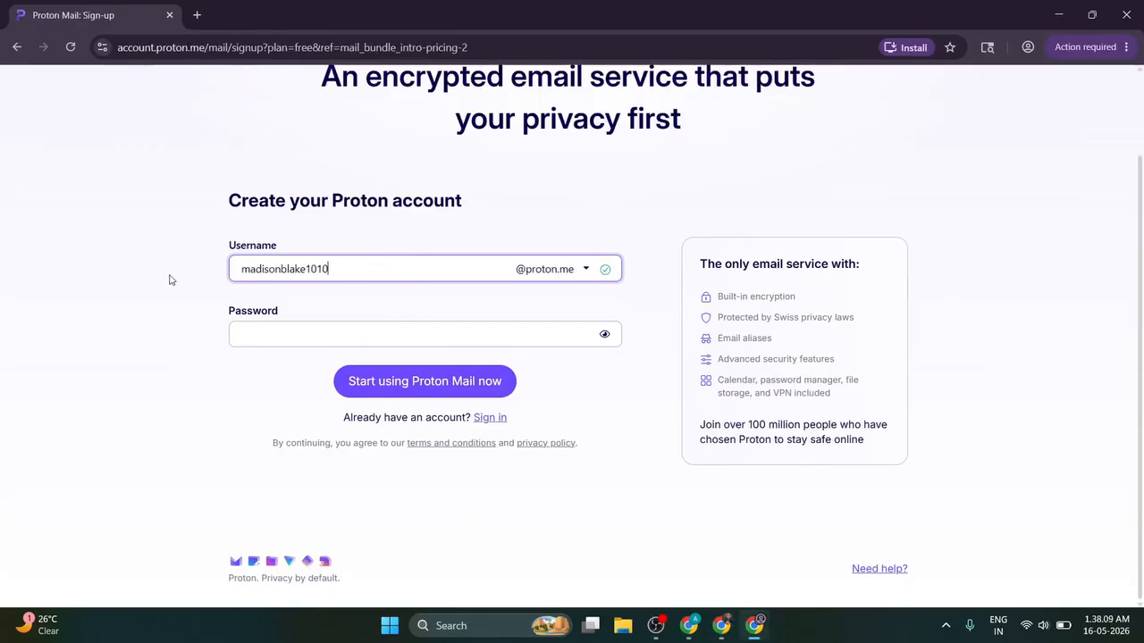
Step: Enter the Proton account password and confirm it
left_click(249, 328)
type("m")
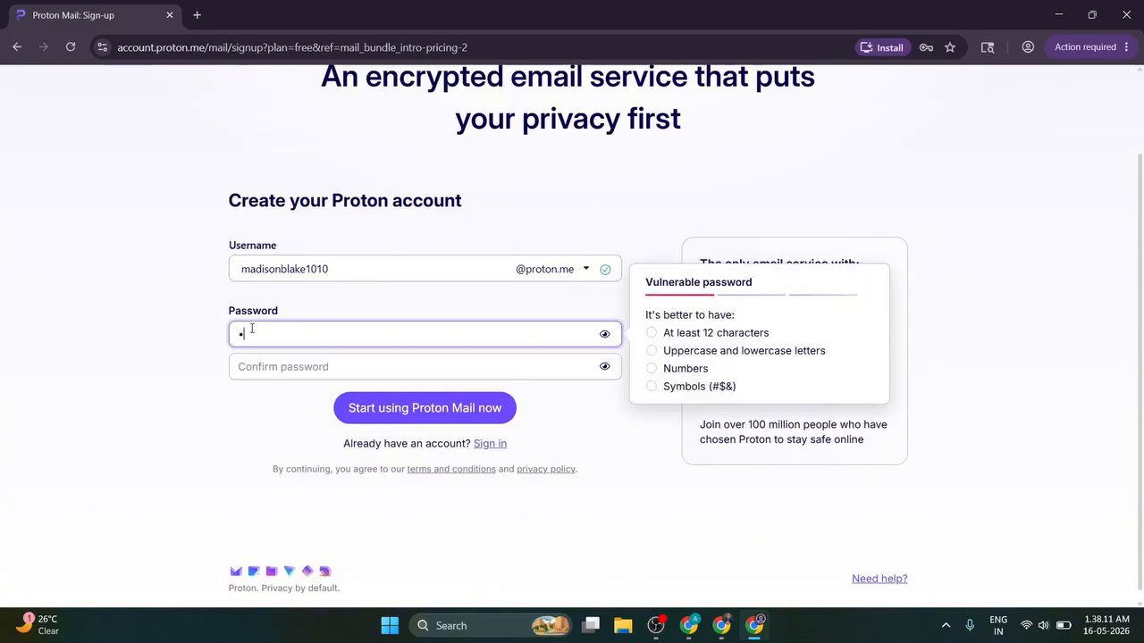
type("•••")
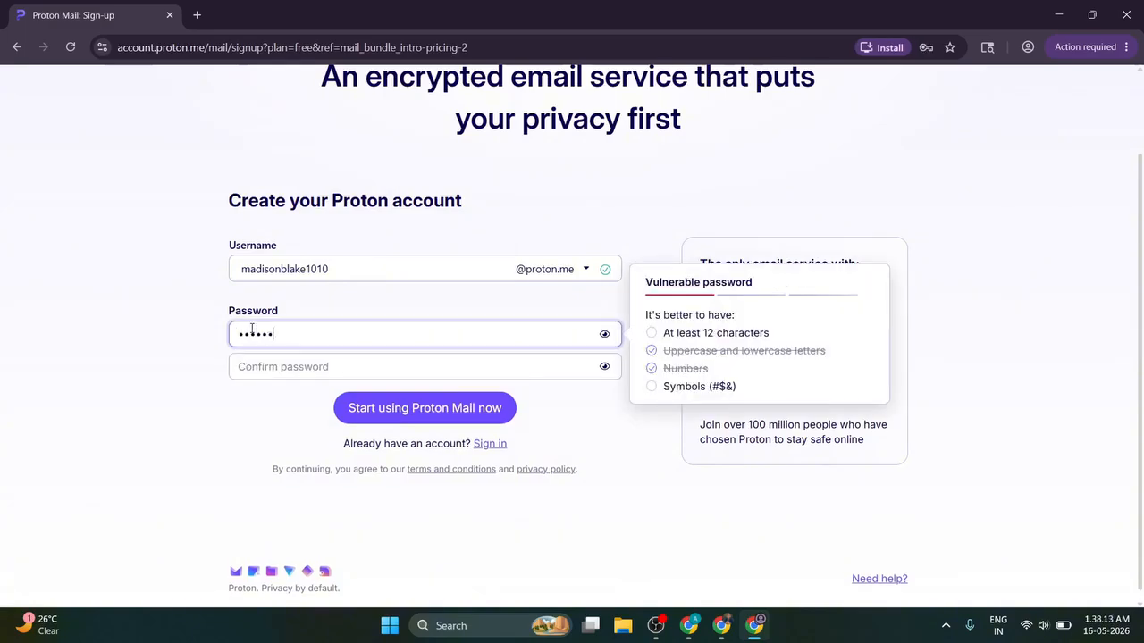
key("Tab")
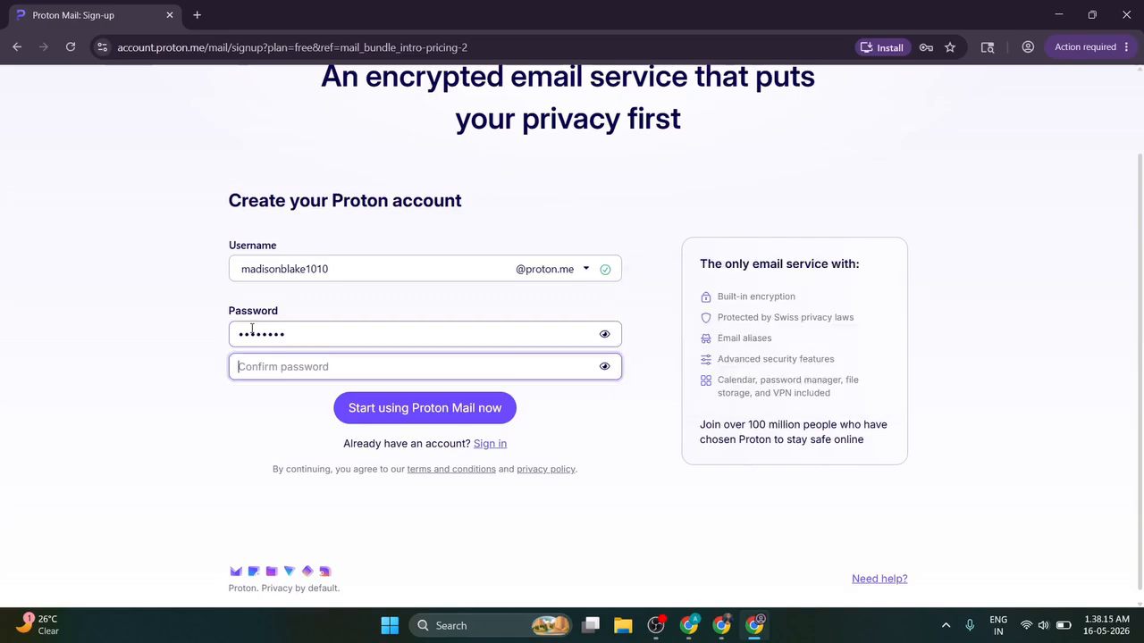
type("••••••••")
Step: Submit the Proton sign-up and decline the Mail Plus upgrade offer
left_click(367, 407)
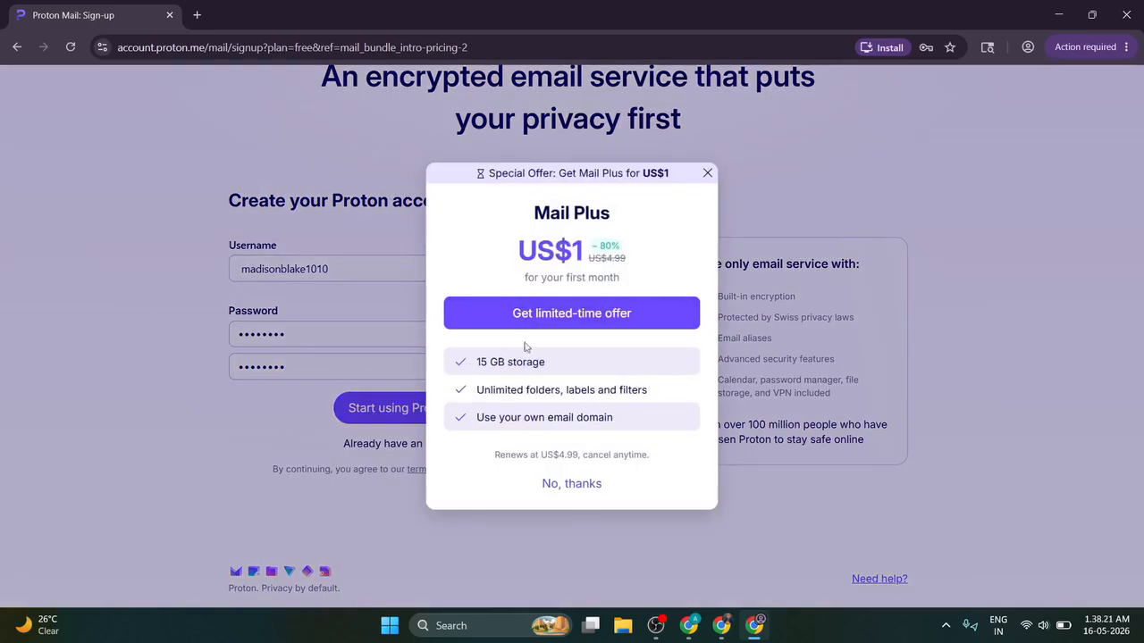
left_click(563, 485)
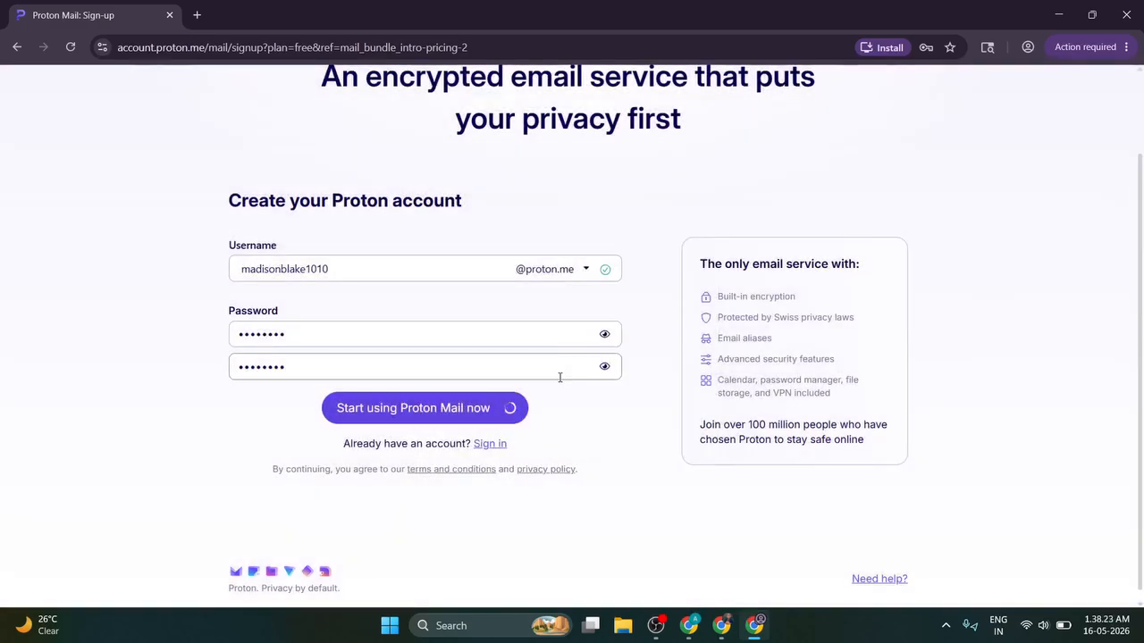
left_click(197, 14)
Step: Search 'pintrest .com', open pinterest.com and its sign-up form, then return to the Proton tab
type("p")
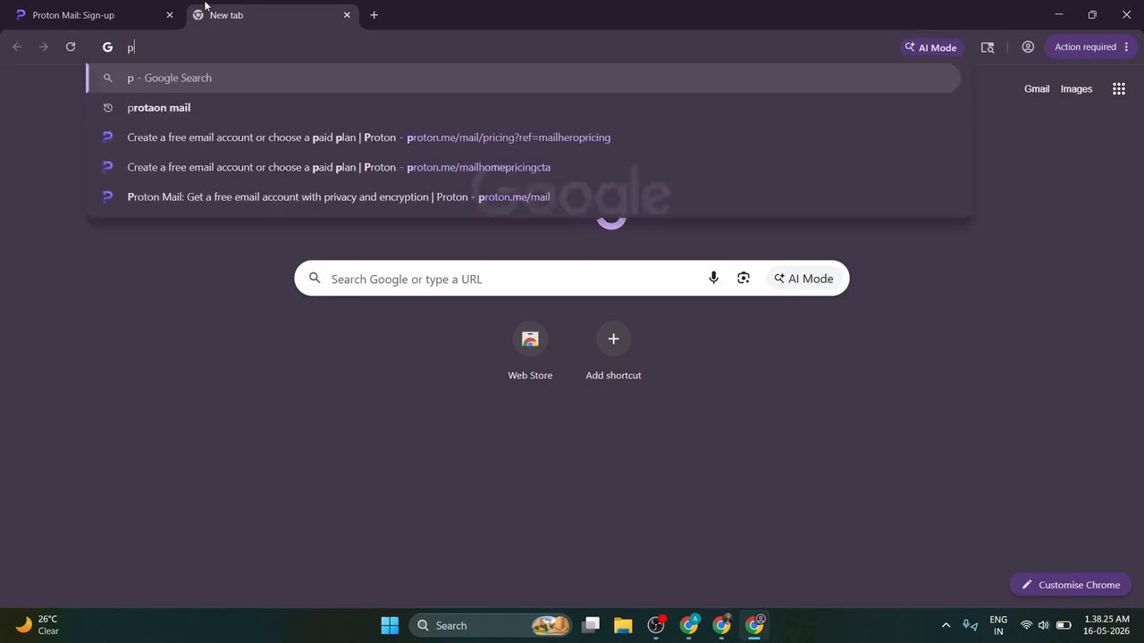
type("intrest .com")
key("Return")
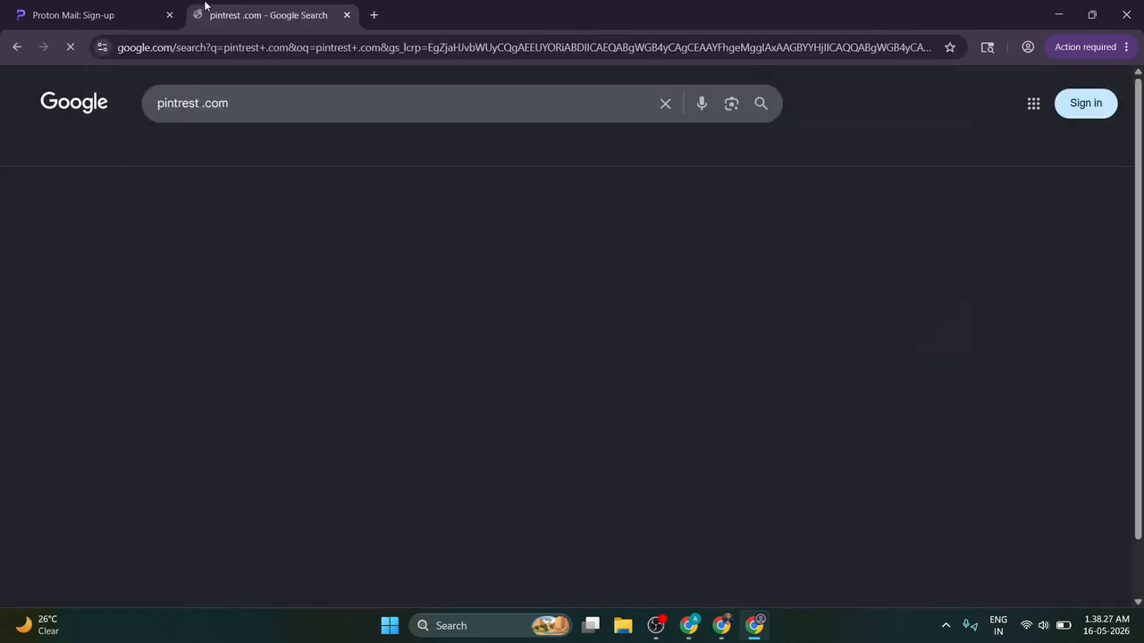
left_click(183, 233)
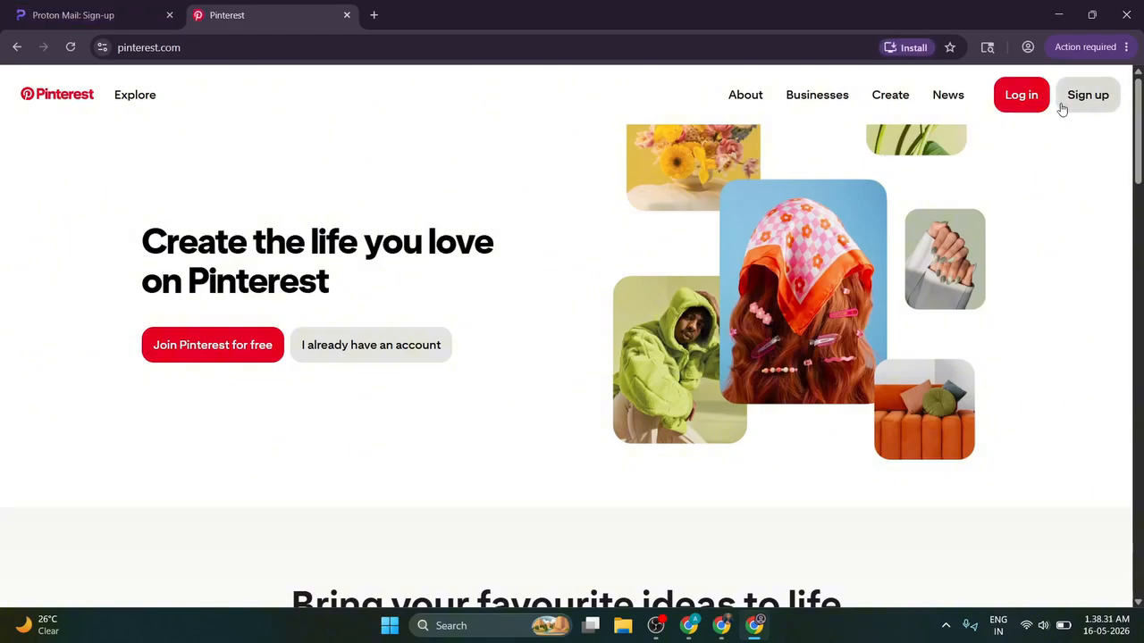
left_click(1062, 108)
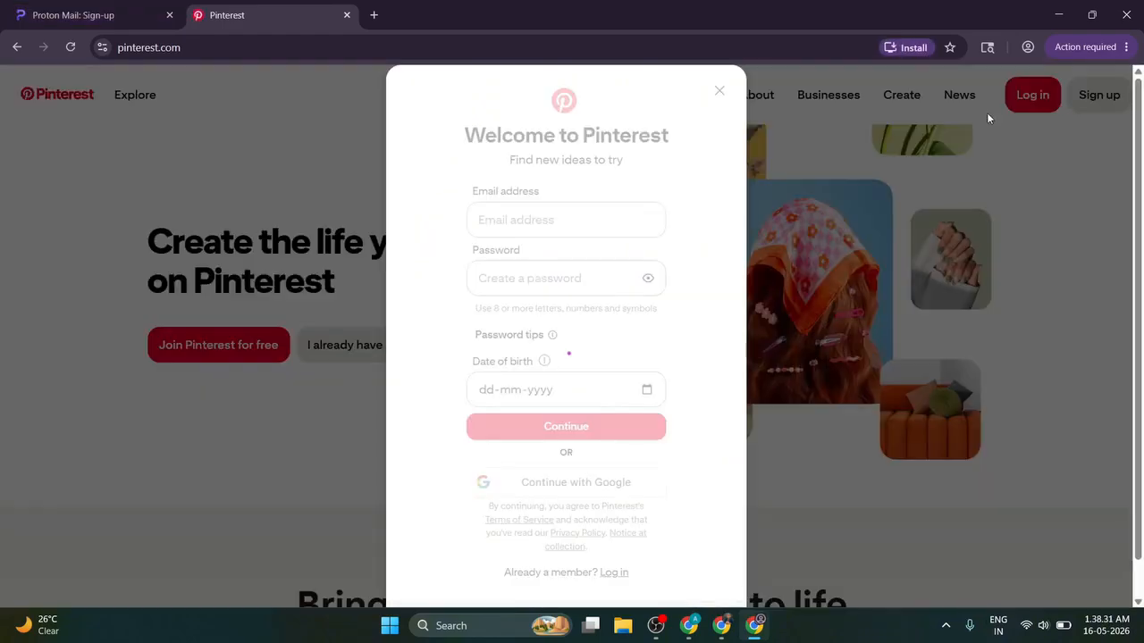
left_click(141, 20)
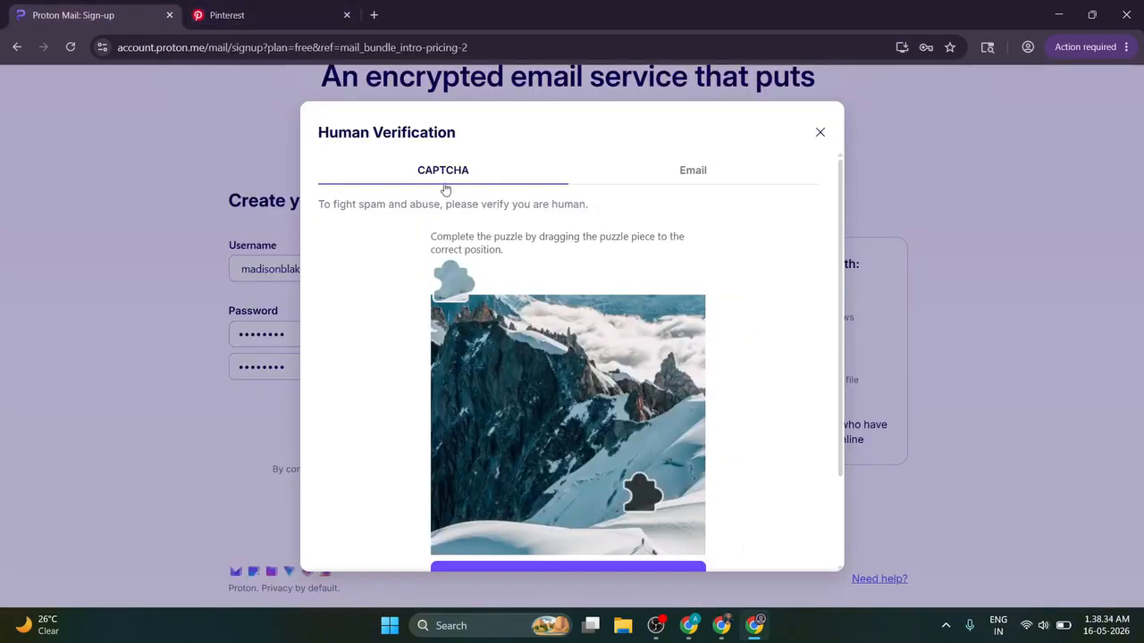
Step: Switch Proton's human verification to email, enter the verification address, and request a code
left_click(690, 178)
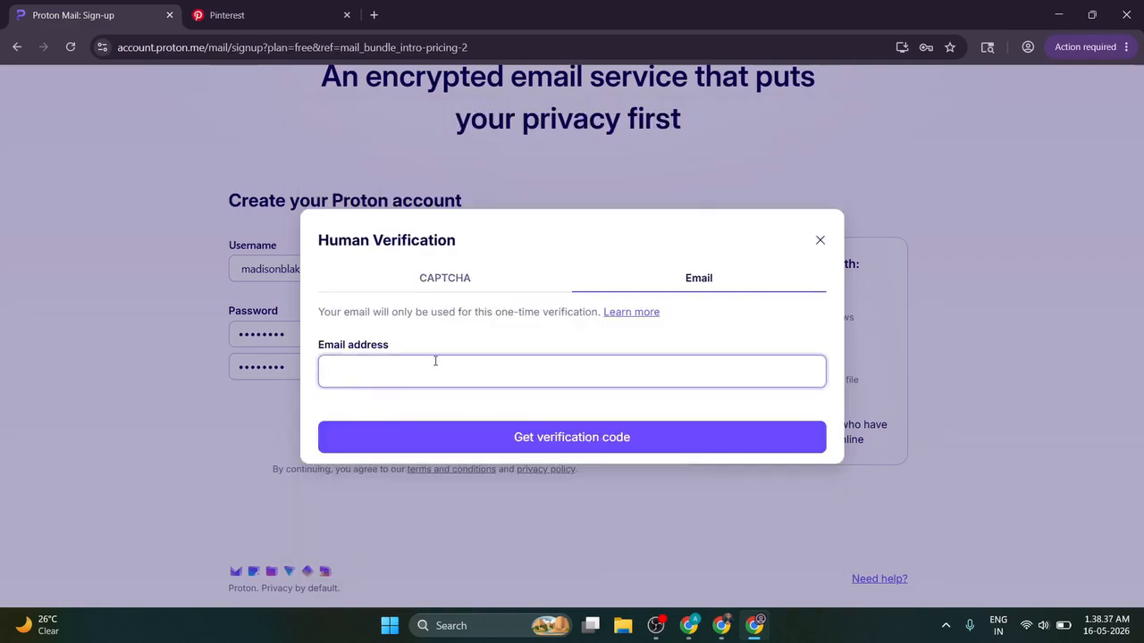
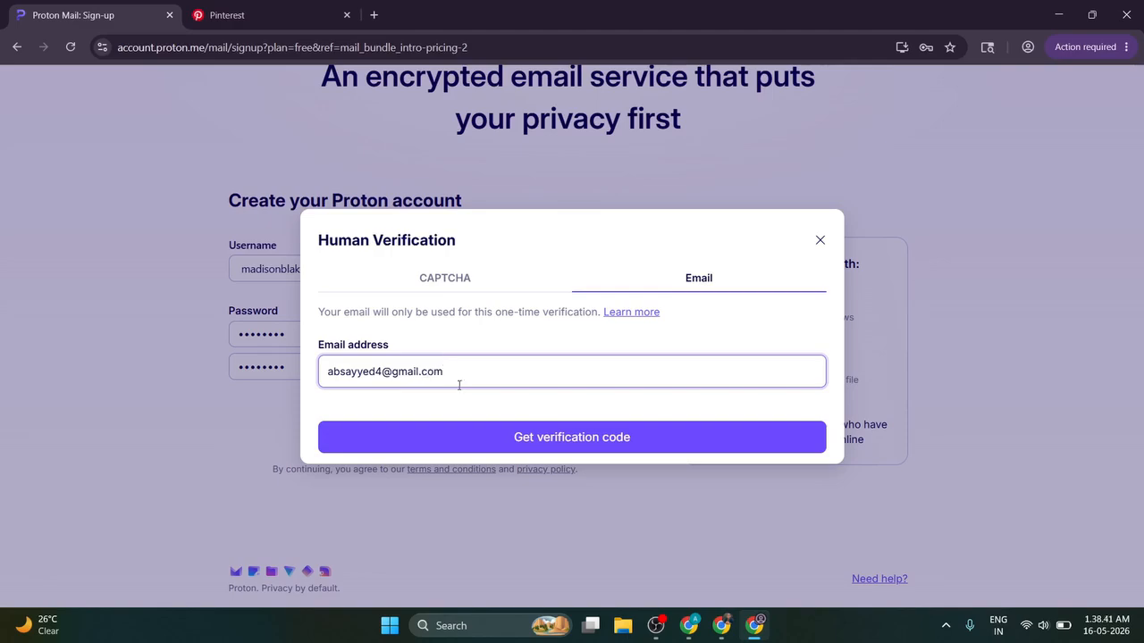
left_click(498, 429)
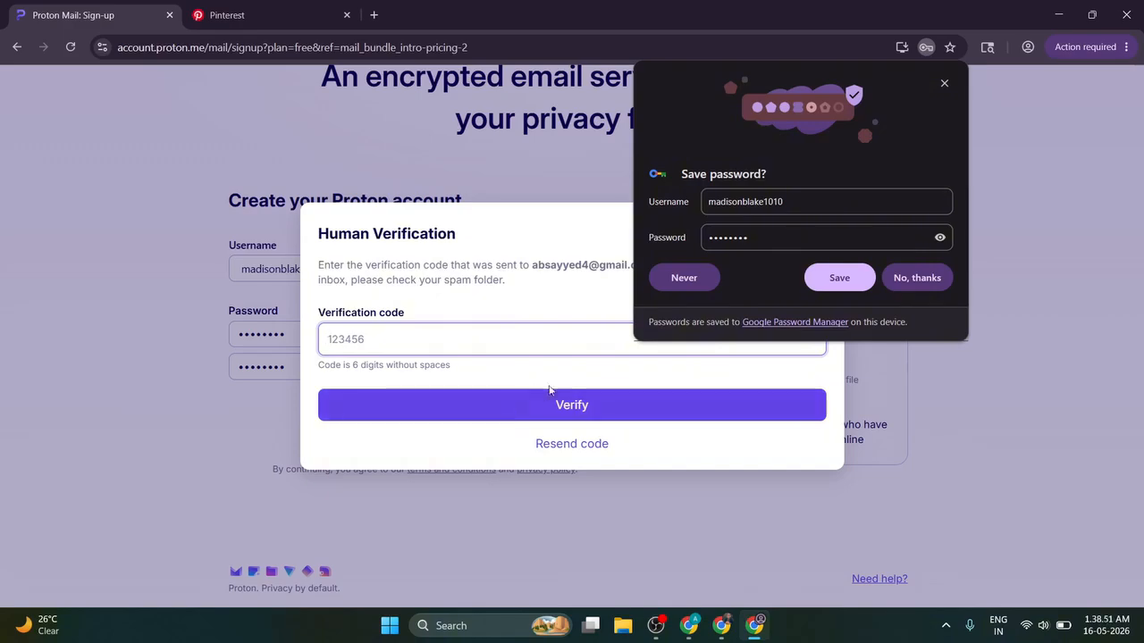
left_click(656, 626)
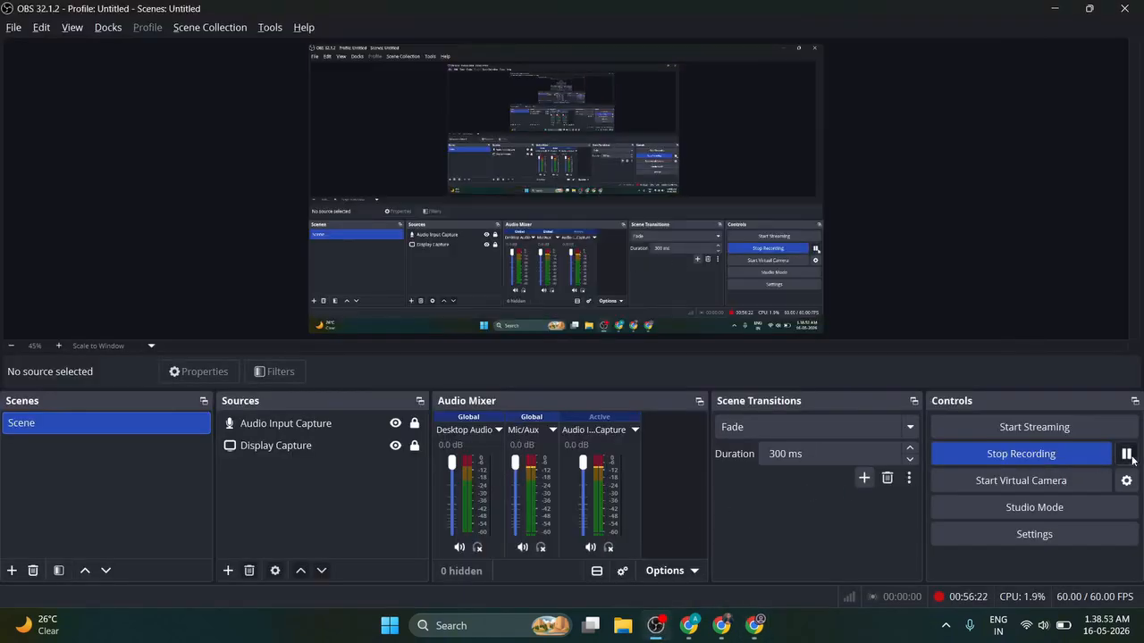
left_click(755, 625)
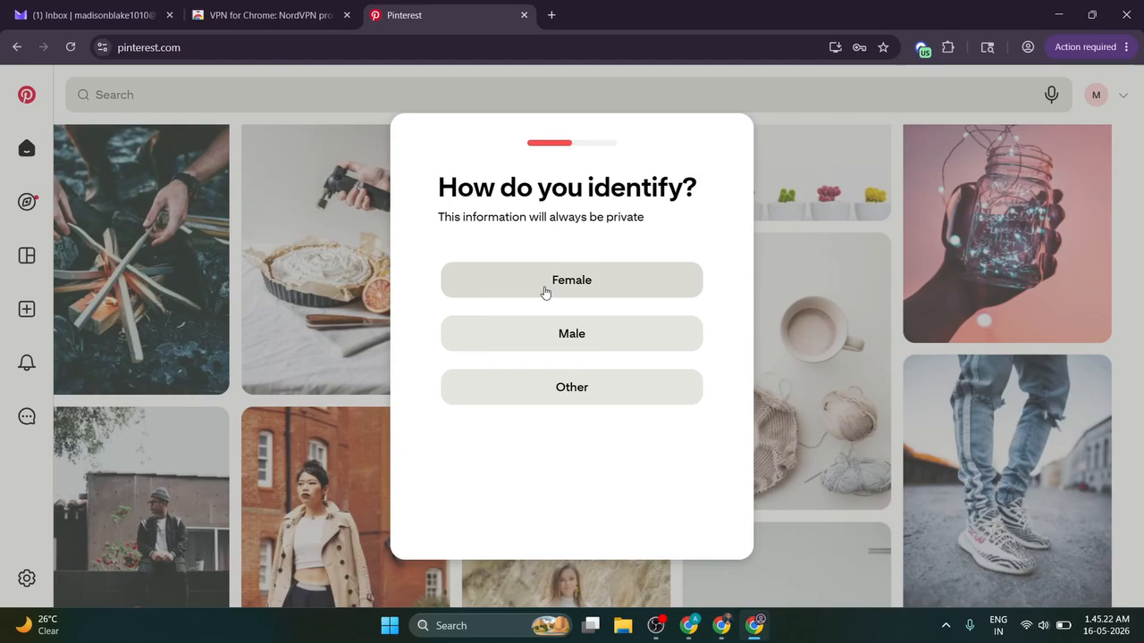
Step: Answer Female to Pinterest's identity question and confirm the country and language
left_click(545, 291)
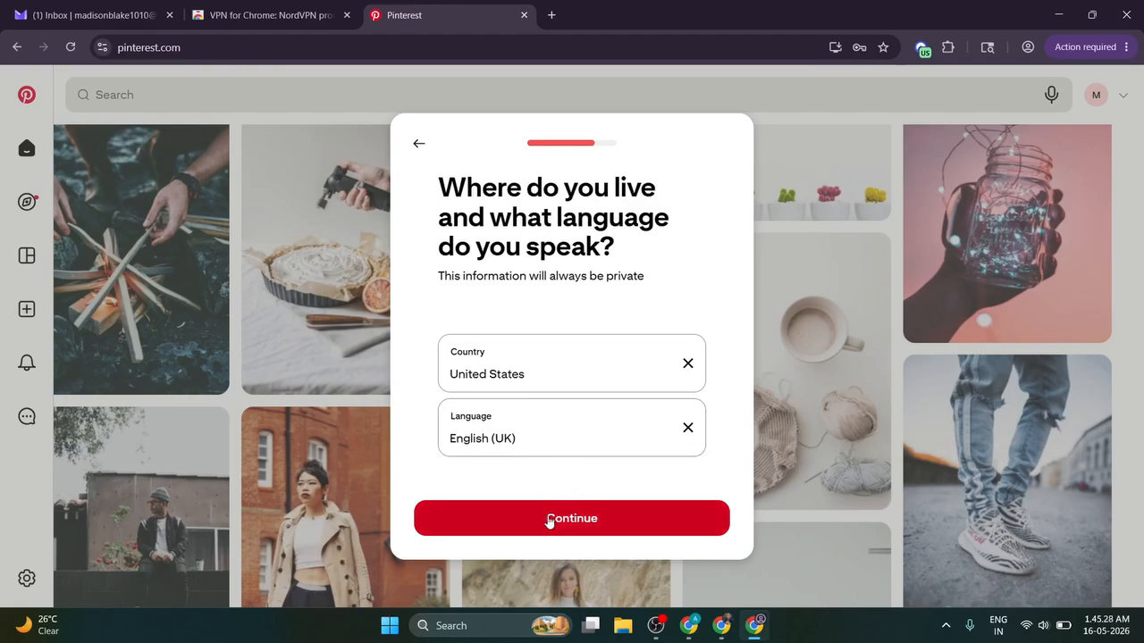
left_click(539, 438)
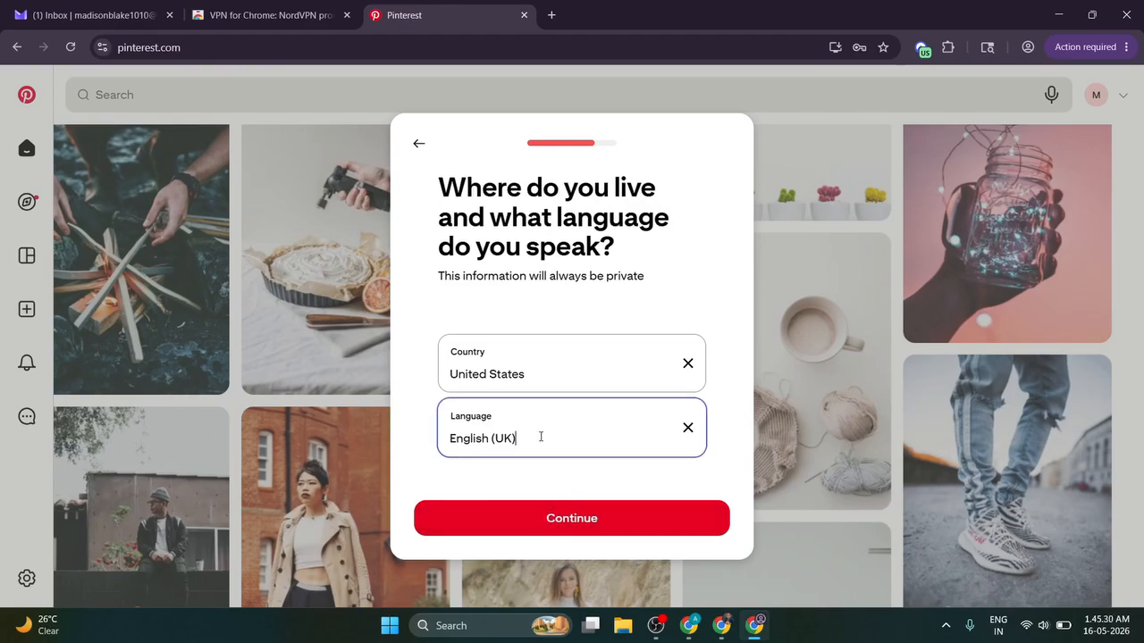
left_click(557, 528)
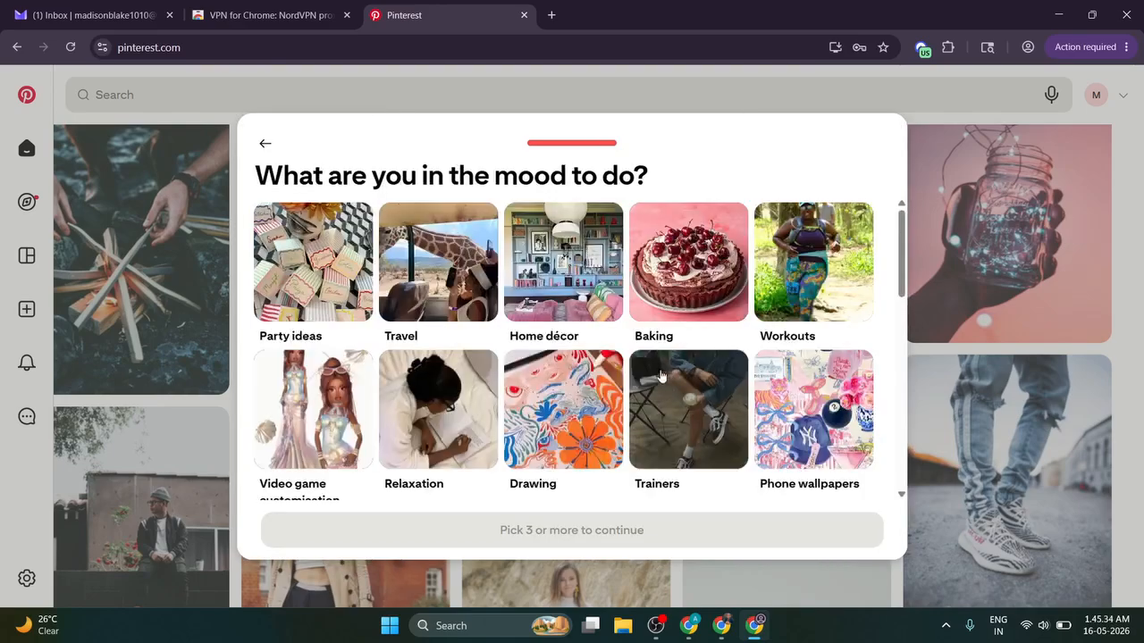
Step: Pick Home décor, Pop culture, Nail trends, Outfit ideas and Hair inspiration interests, then continue to the feed
left_click(561, 259)
scroll(438, 263, "down", 2)
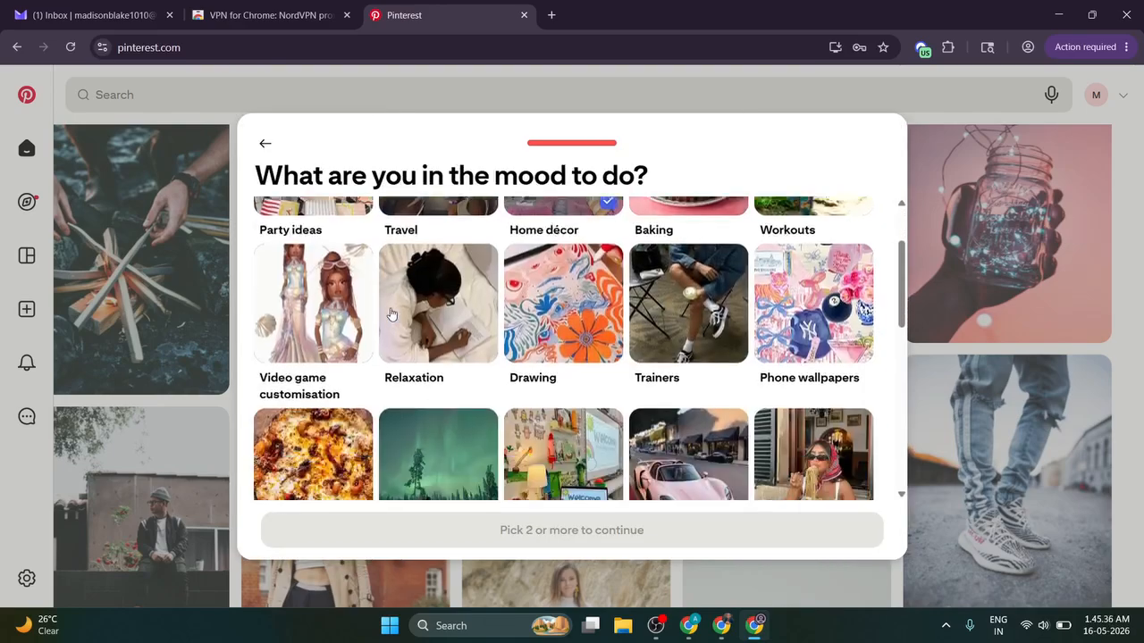
scroll(715, 282, "down", 3)
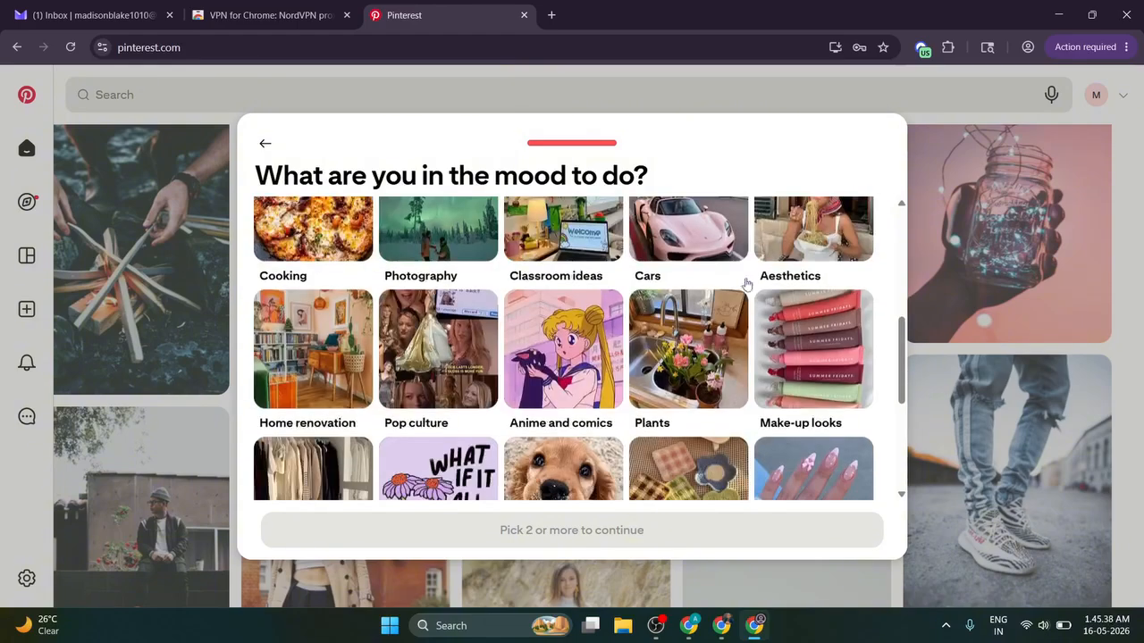
left_click(424, 364)
scroll(424, 365, "down", 2)
scroll(688, 349, "down", 2)
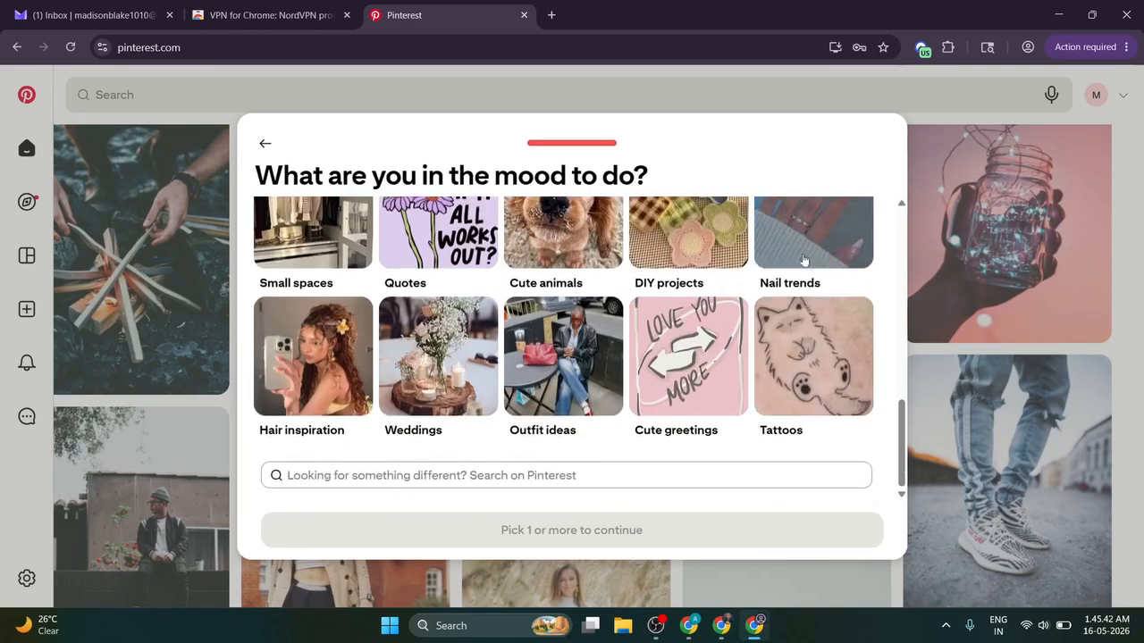
left_click(802, 253)
left_click(559, 374)
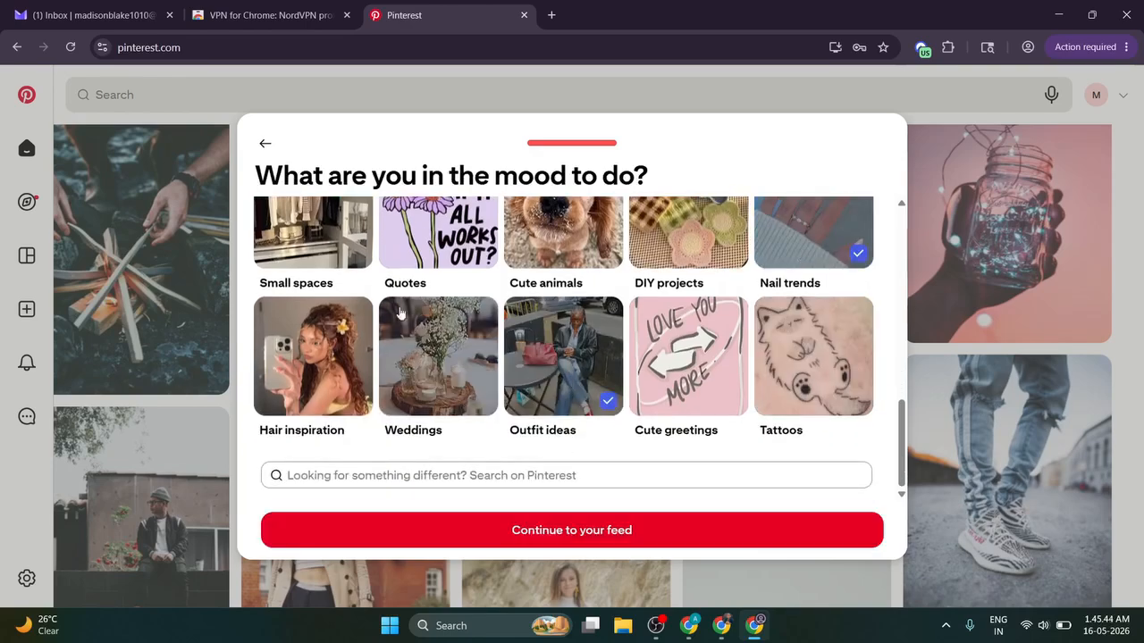
left_click(366, 371)
left_click(545, 529)
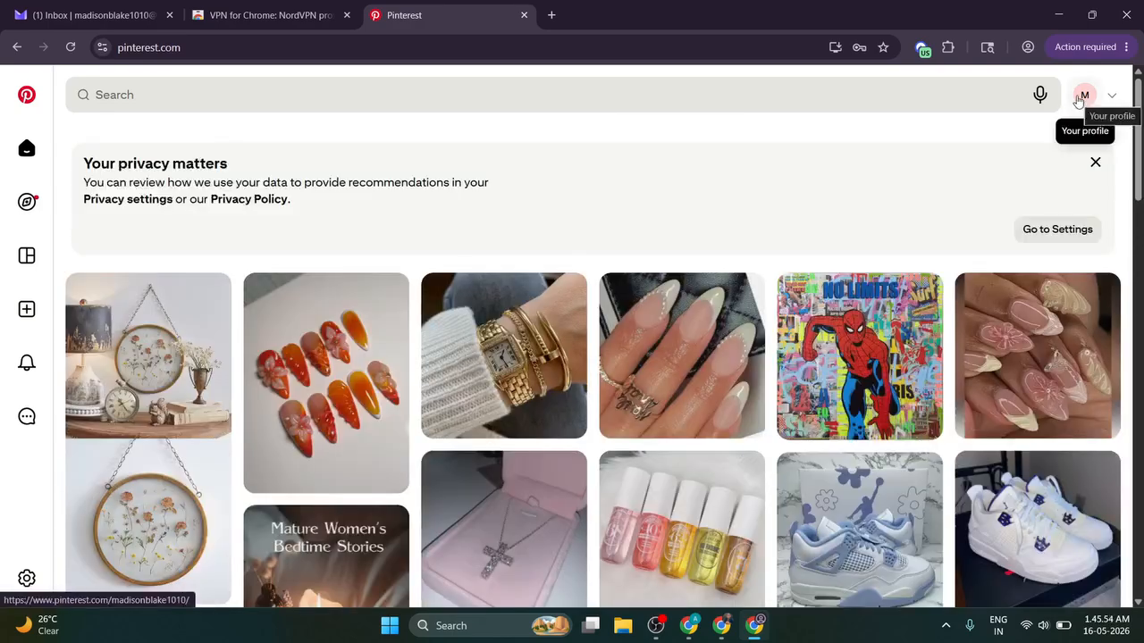
Step: From the profile's account options, start upgrading to a free Pinterest business account
left_click(1084, 96)
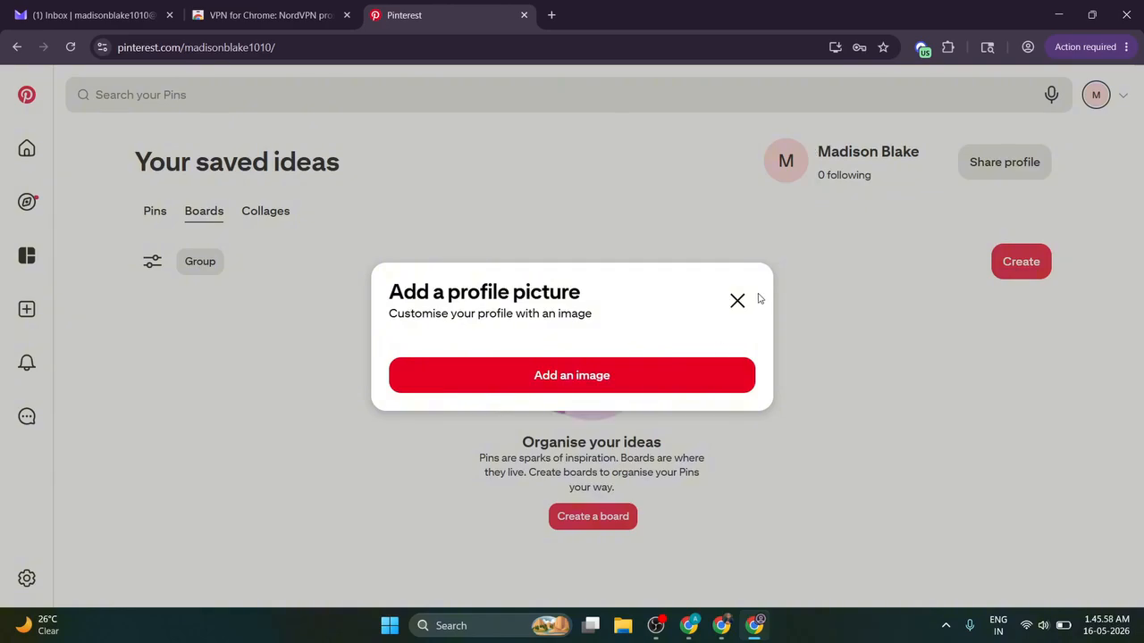
left_click(752, 300)
left_click(1111, 94)
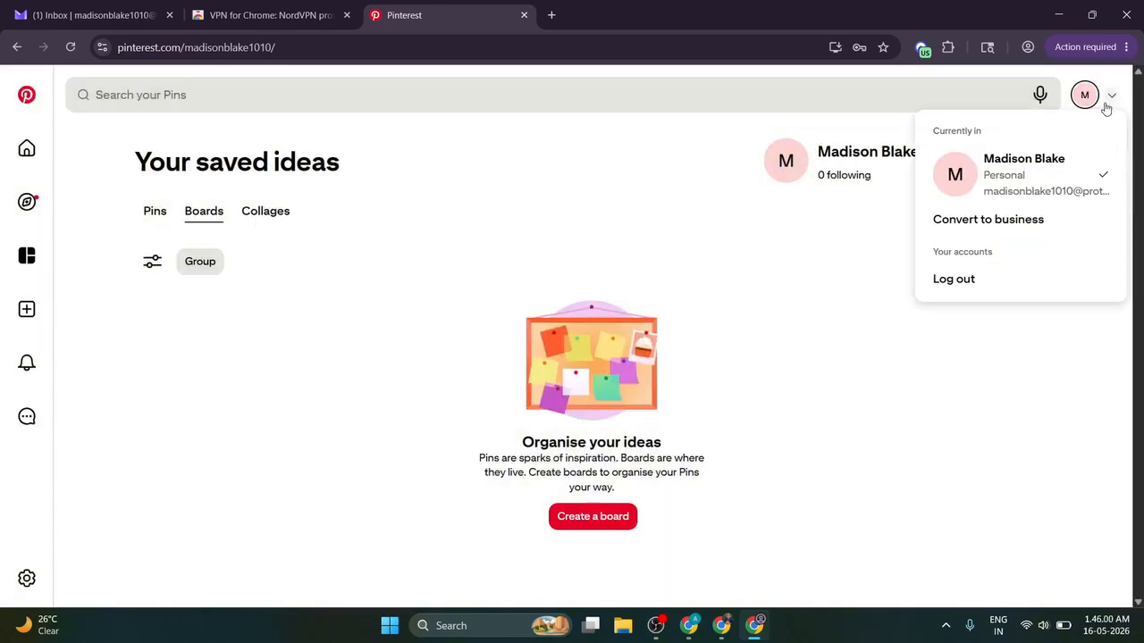
left_click(984, 221)
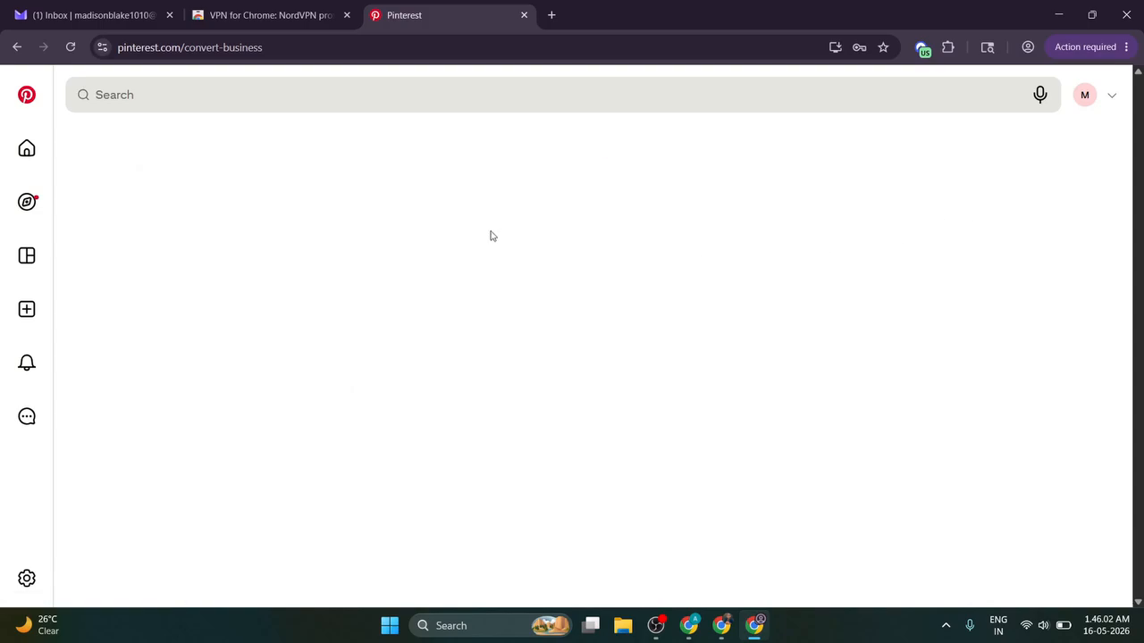
scroll(652, 352, "down", 2)
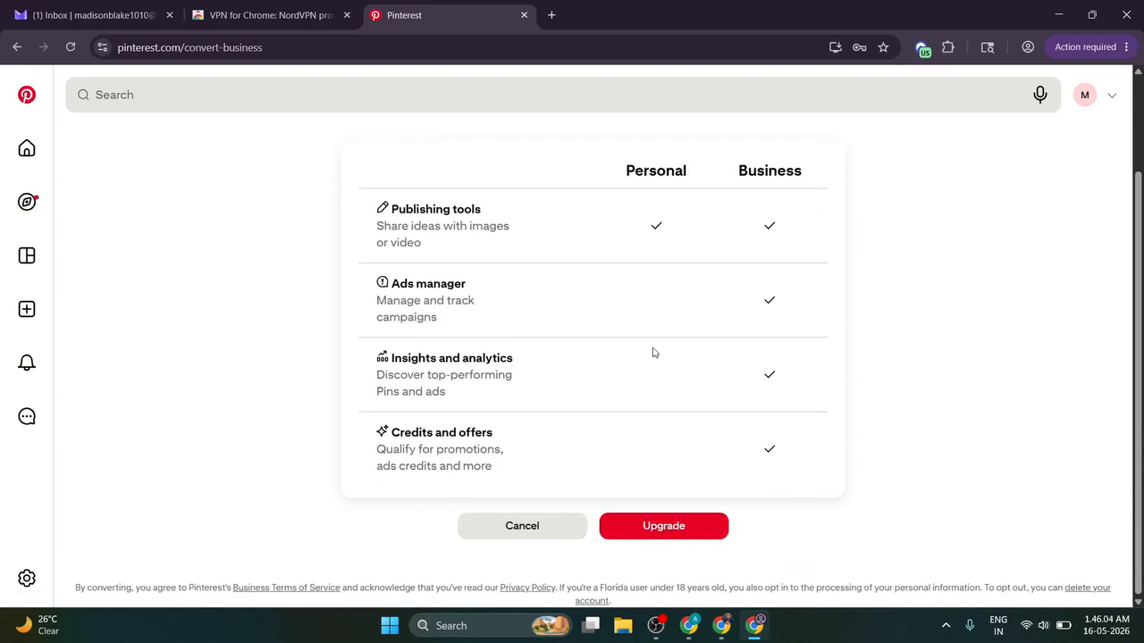
left_click(679, 529)
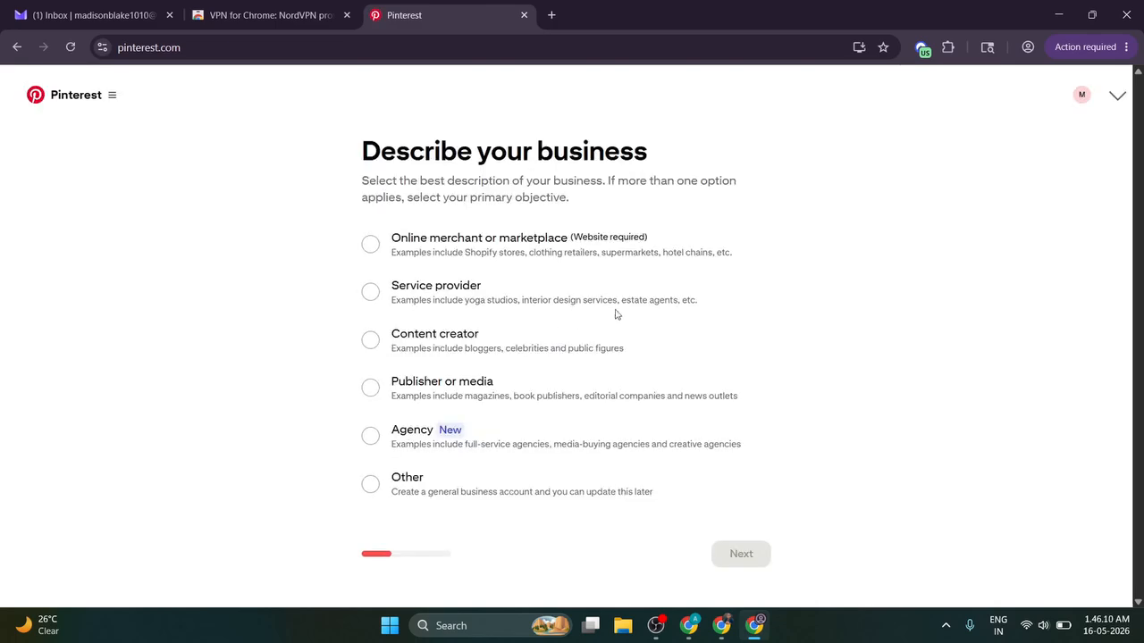
Step: Choose Content creator and paste the WordPress site title 'Styled Looks Daily' as the business name
left_click(370, 340)
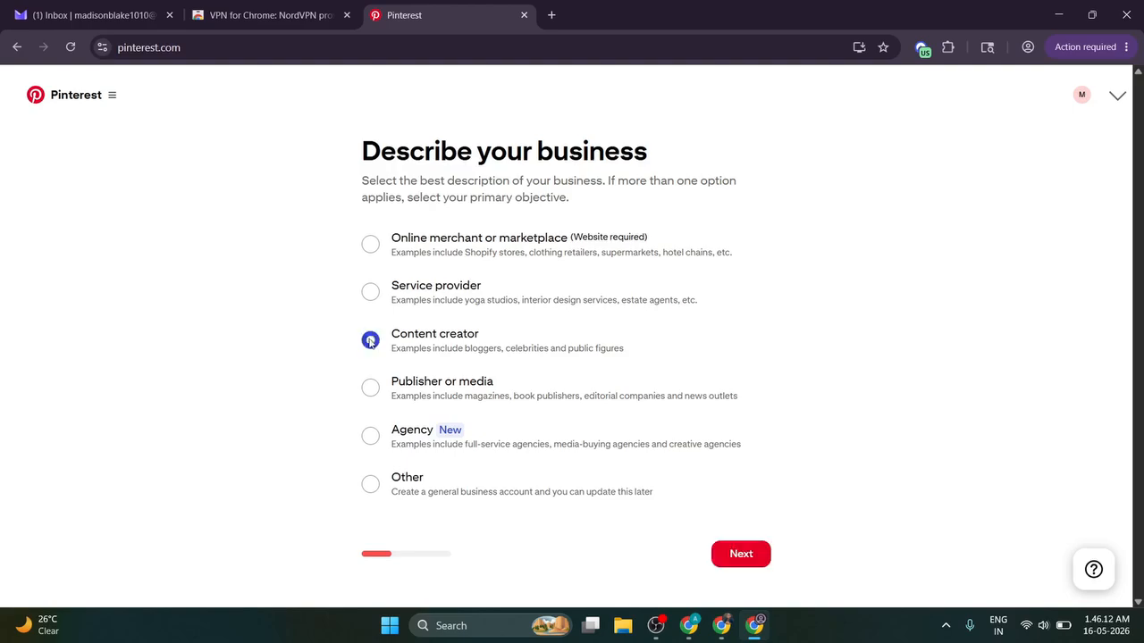
left_click(715, 561)
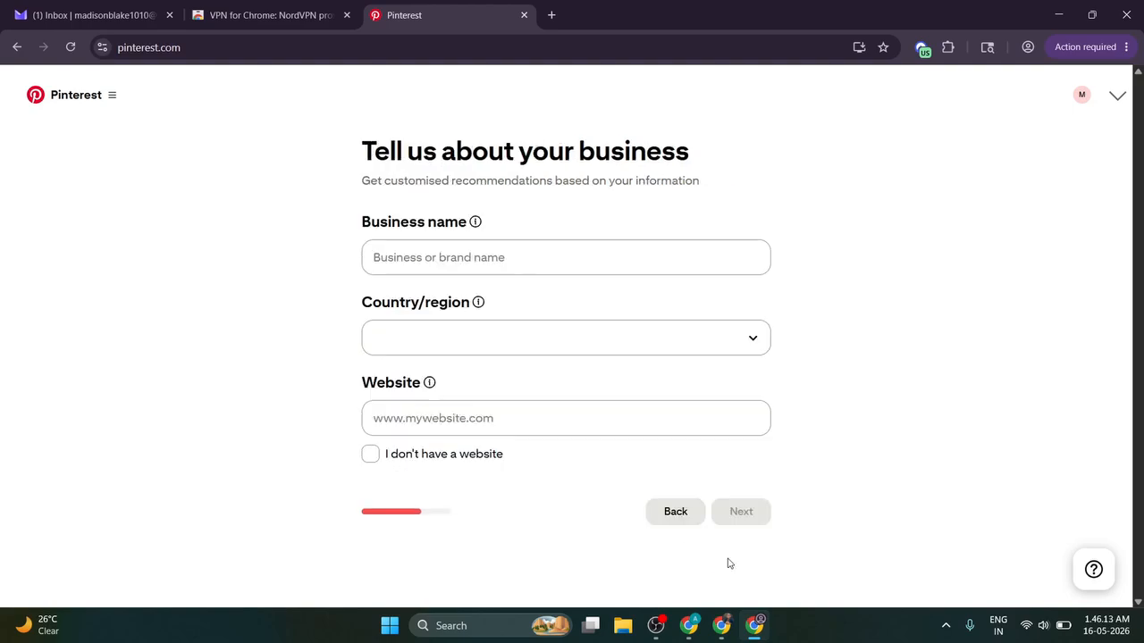
left_click(473, 260)
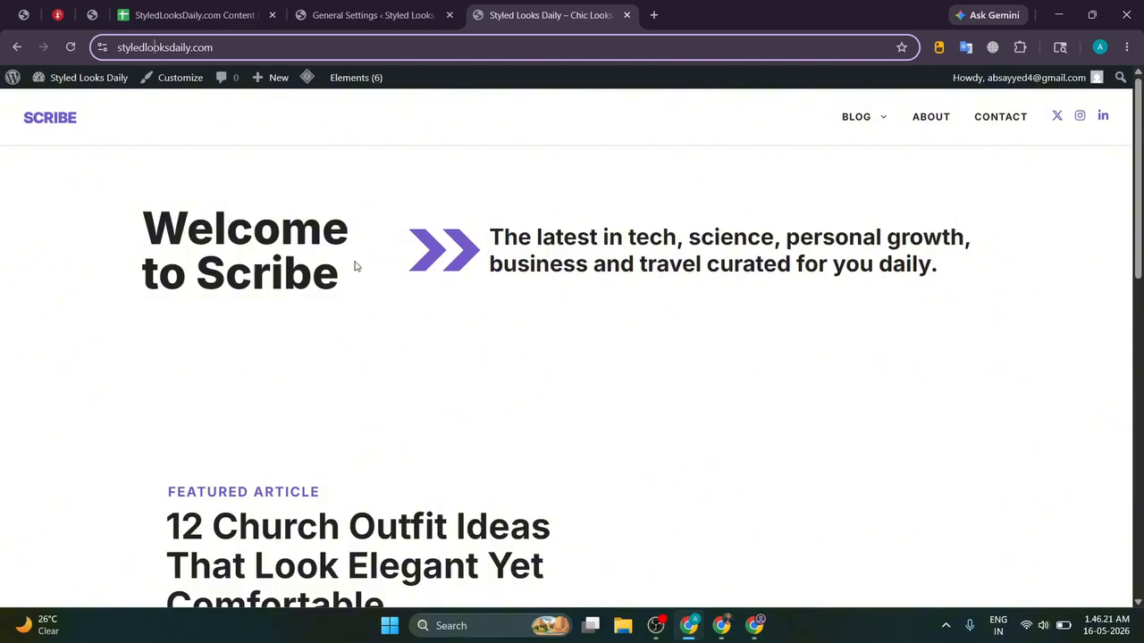
left_click(363, 7)
triple_click(352, 195)
key("ctrl+c")
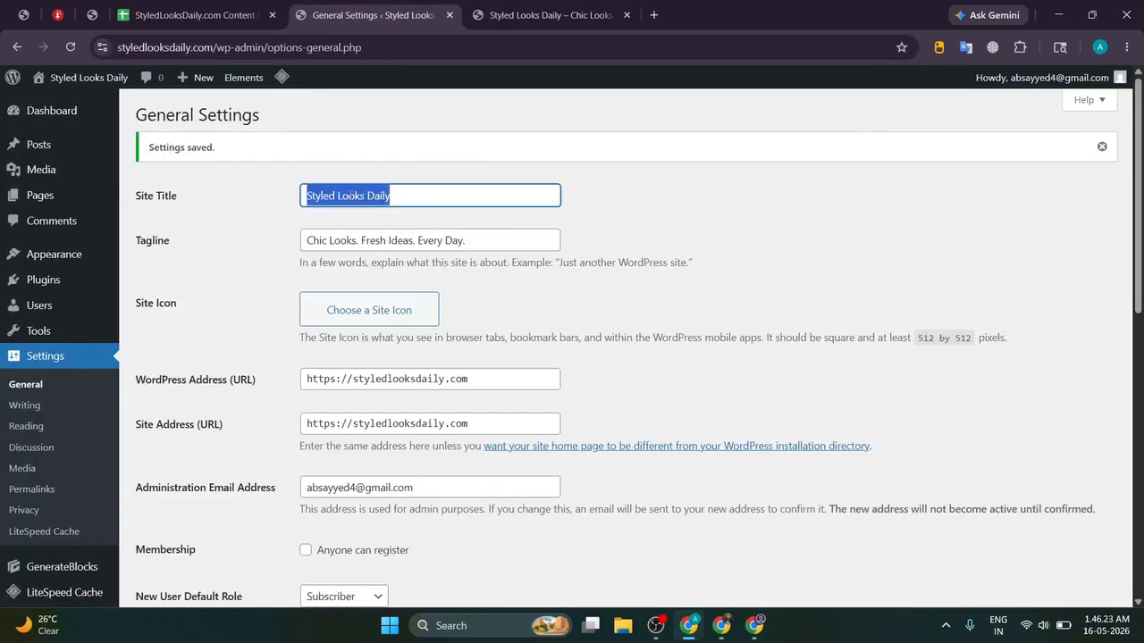
key("alt+Tab")
key("alt+Tab")
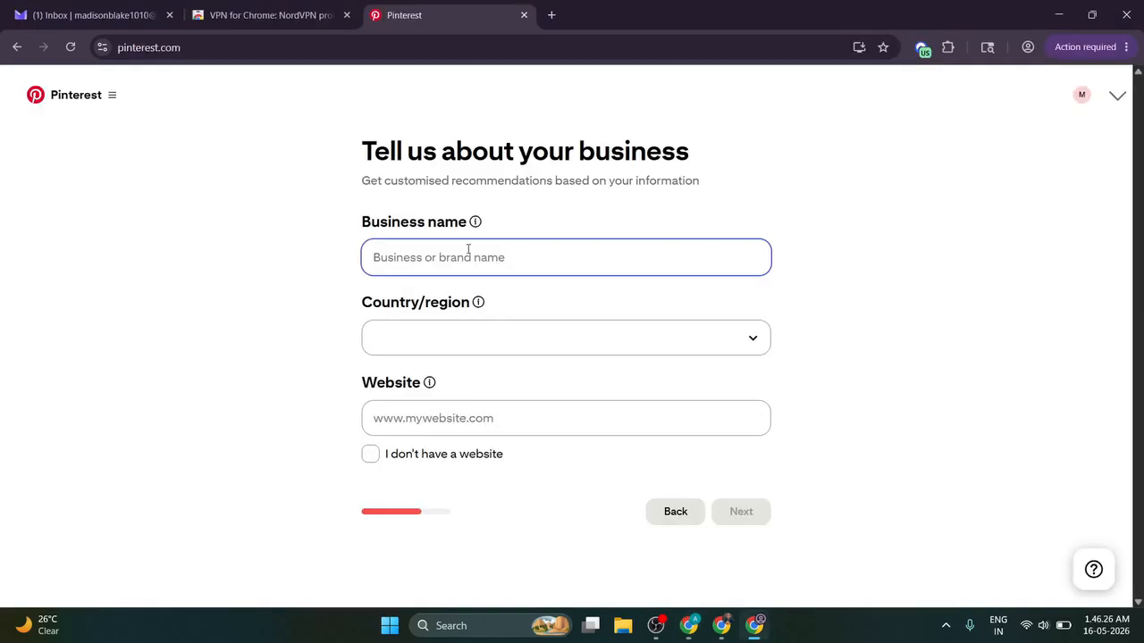
key("ctrl+v")
Step: Keep United States as the country and indicate the business has no website
left_click(457, 346)
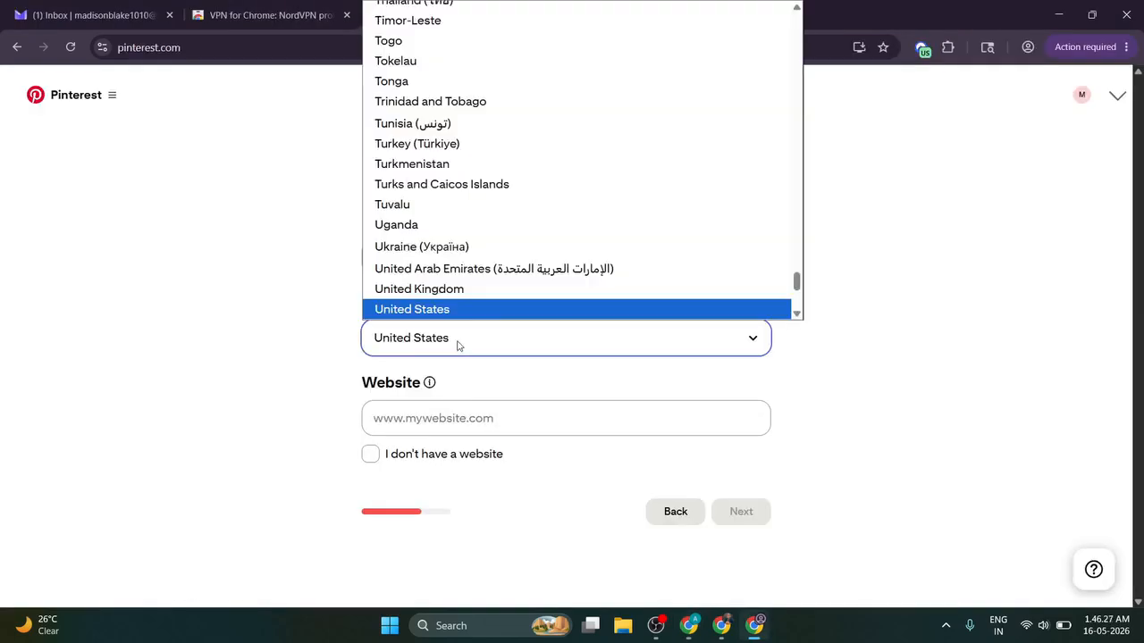
left_click(456, 346)
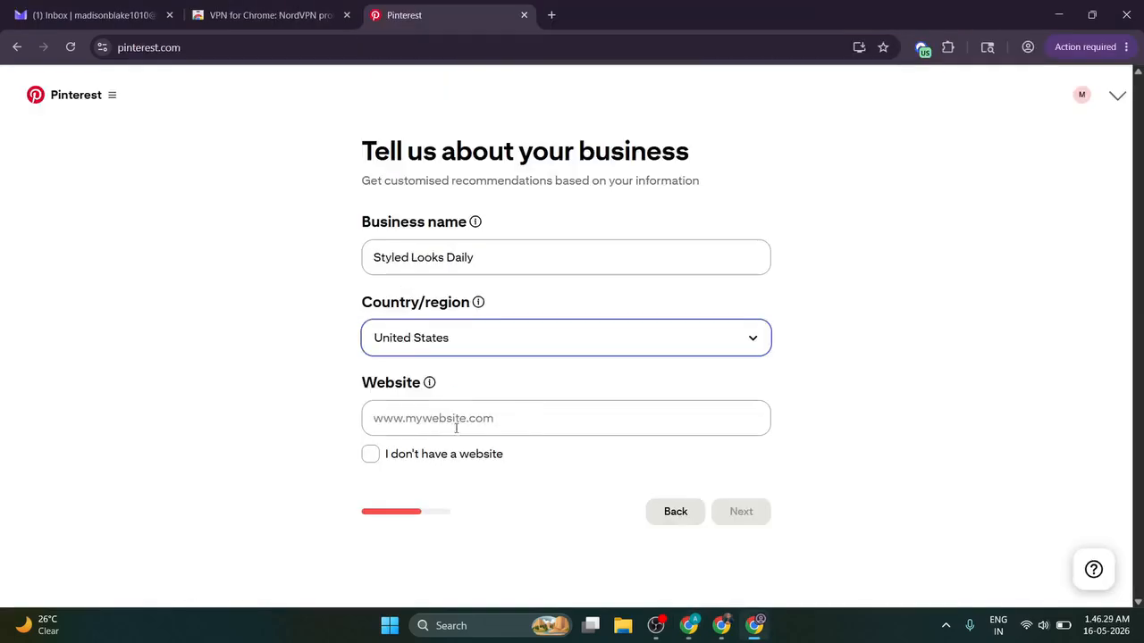
left_click(447, 458)
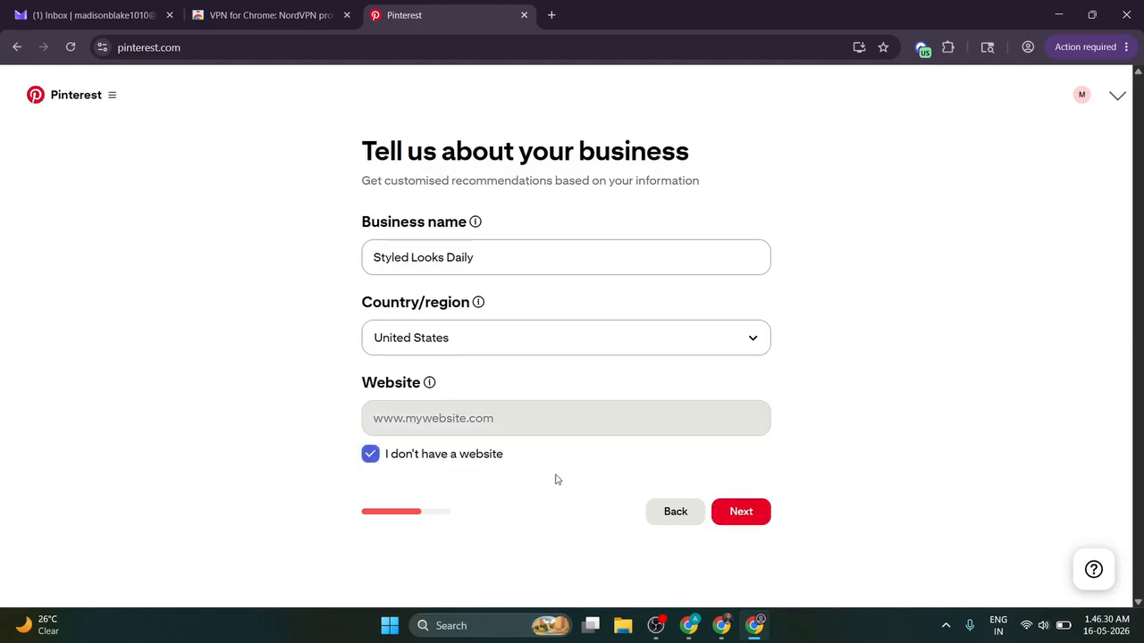
left_click(759, 520)
Step: Choose goals Increase online sales, Drive traffic to your site, Grow brand awareness, and Fashion brand focus
left_click(510, 250)
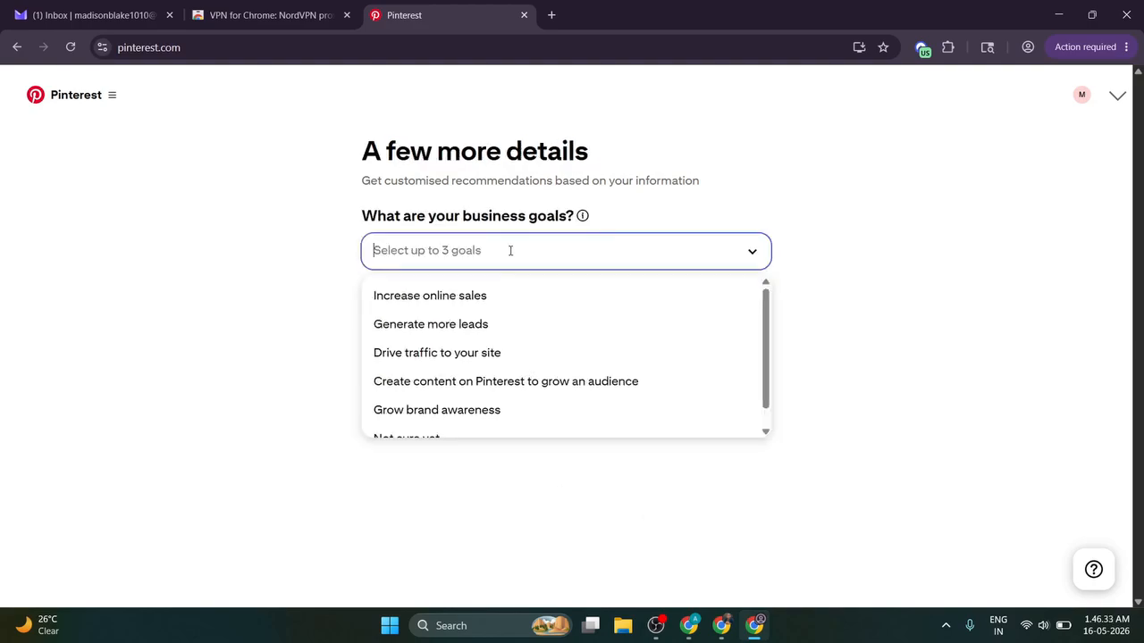
left_click(466, 304)
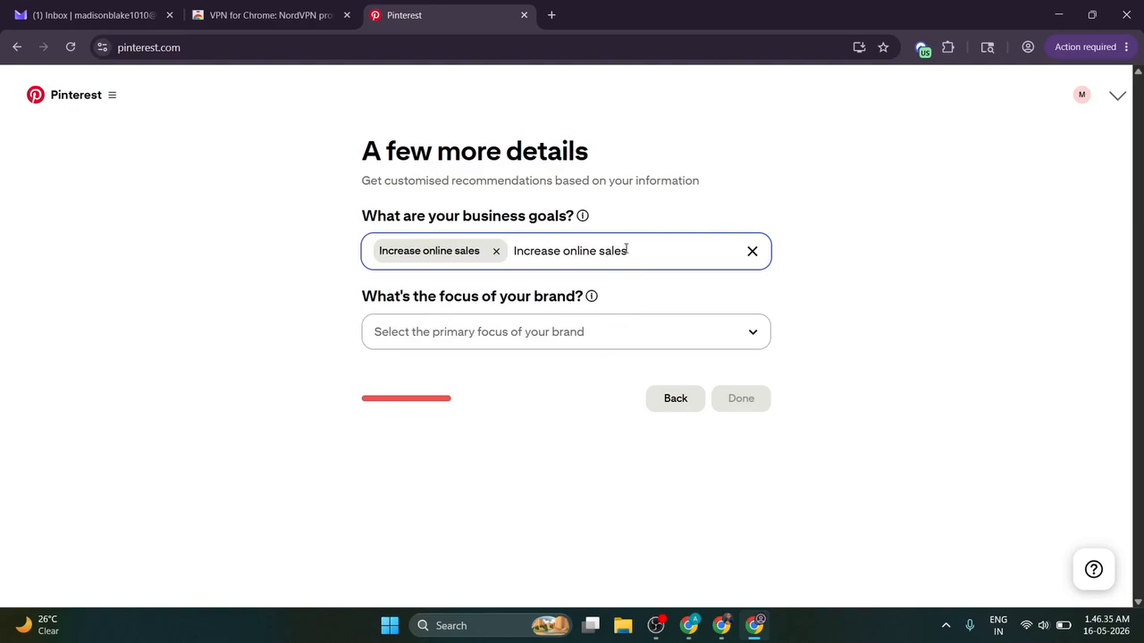
double_click(626, 250)
left_click(497, 323)
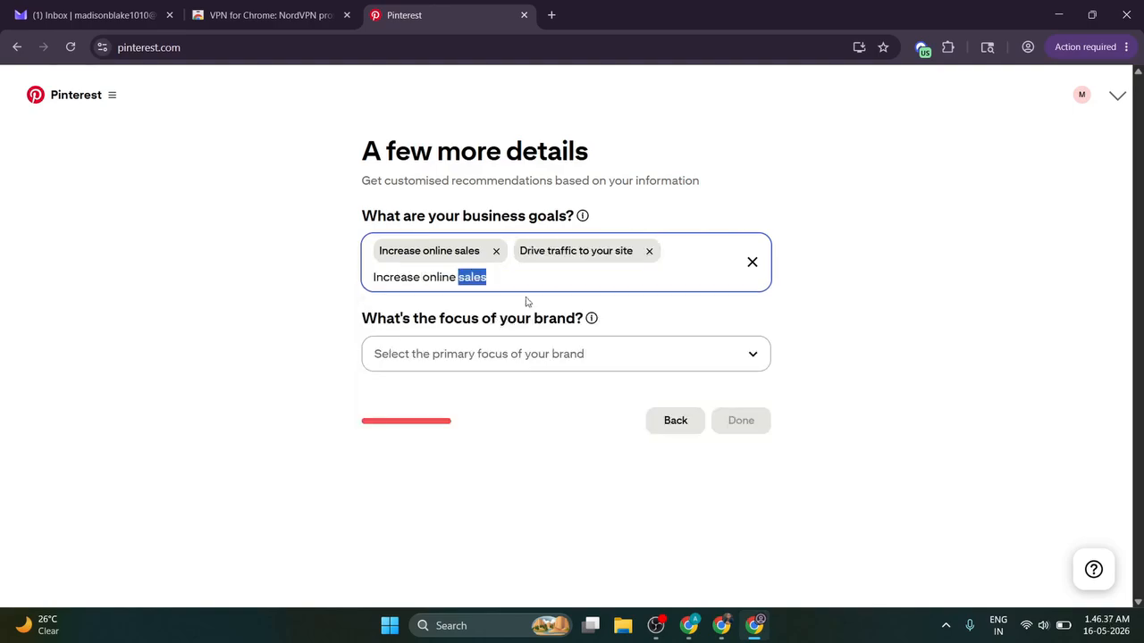
triple_click(555, 277)
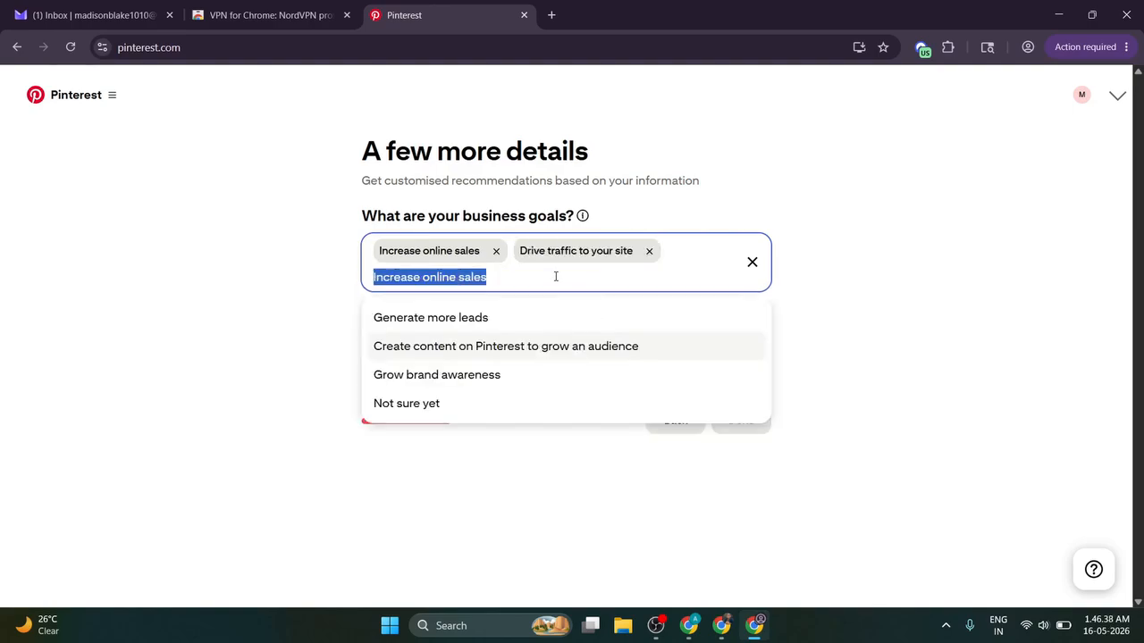
left_click(439, 378)
left_click(301, 327)
left_click(459, 373)
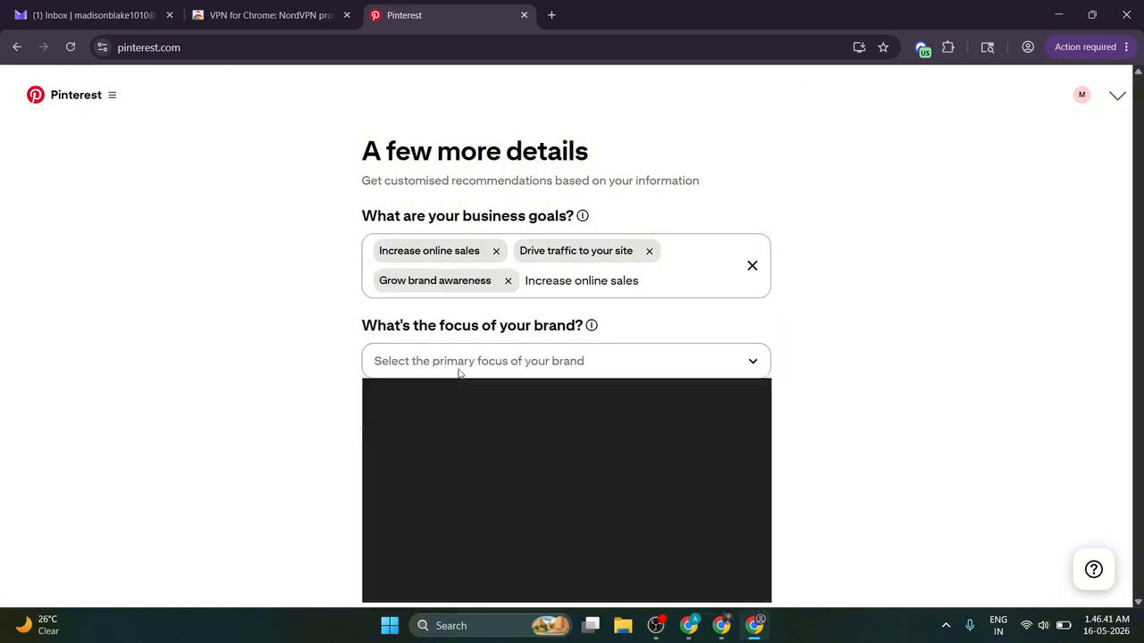
left_click(429, 410)
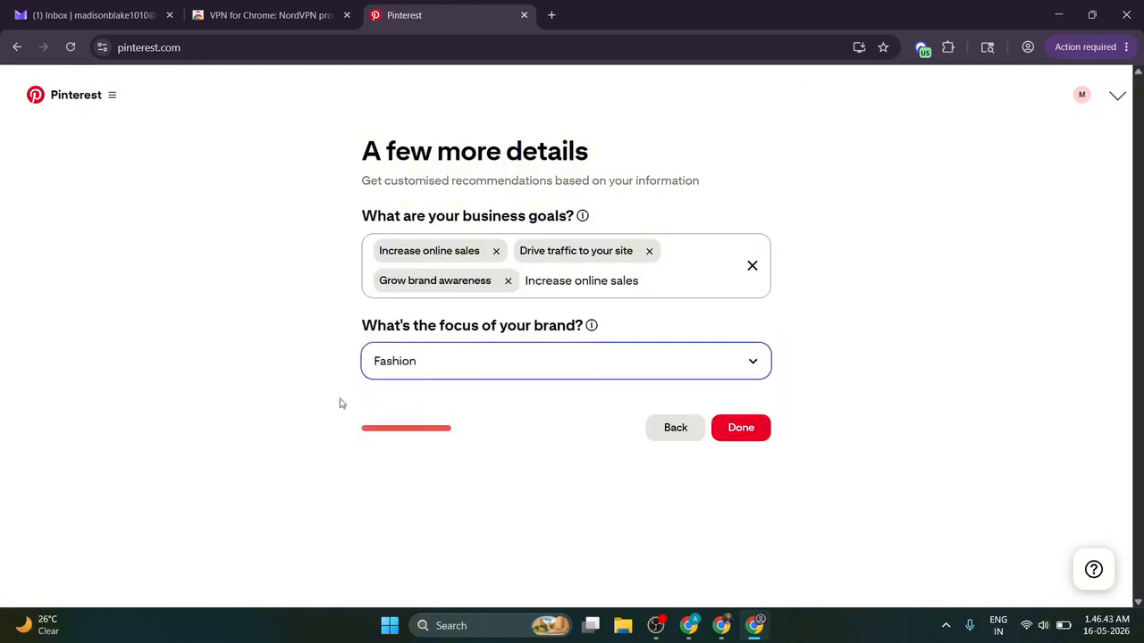
left_click(722, 430)
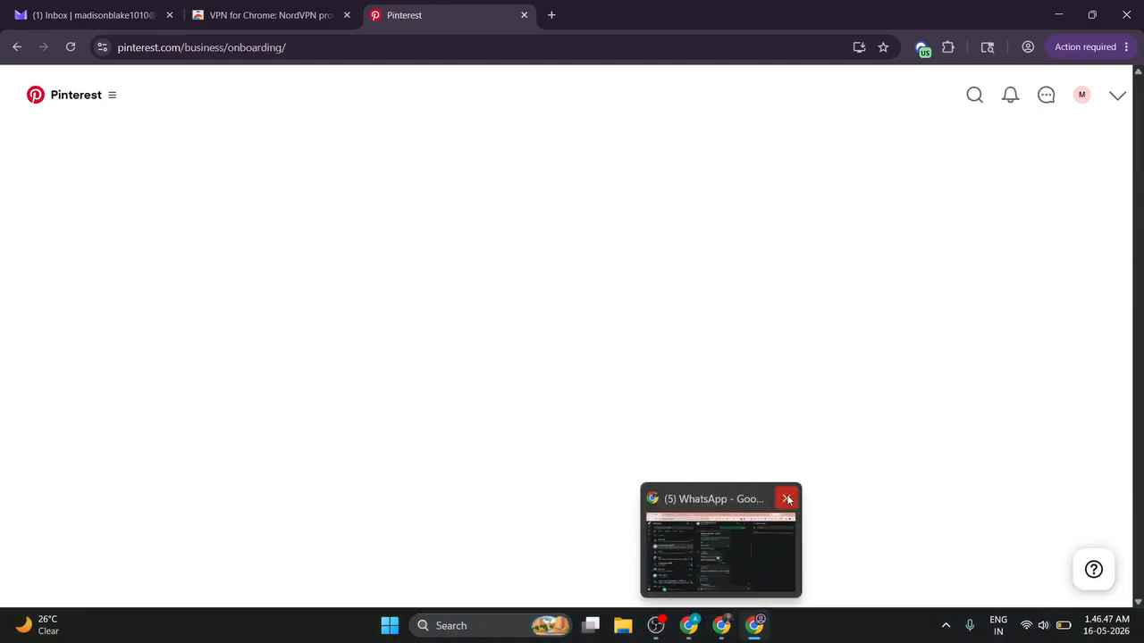
Step: Dismiss the energy saver notice and choose to start by sharing ideas as Pins
left_click(1111, 548)
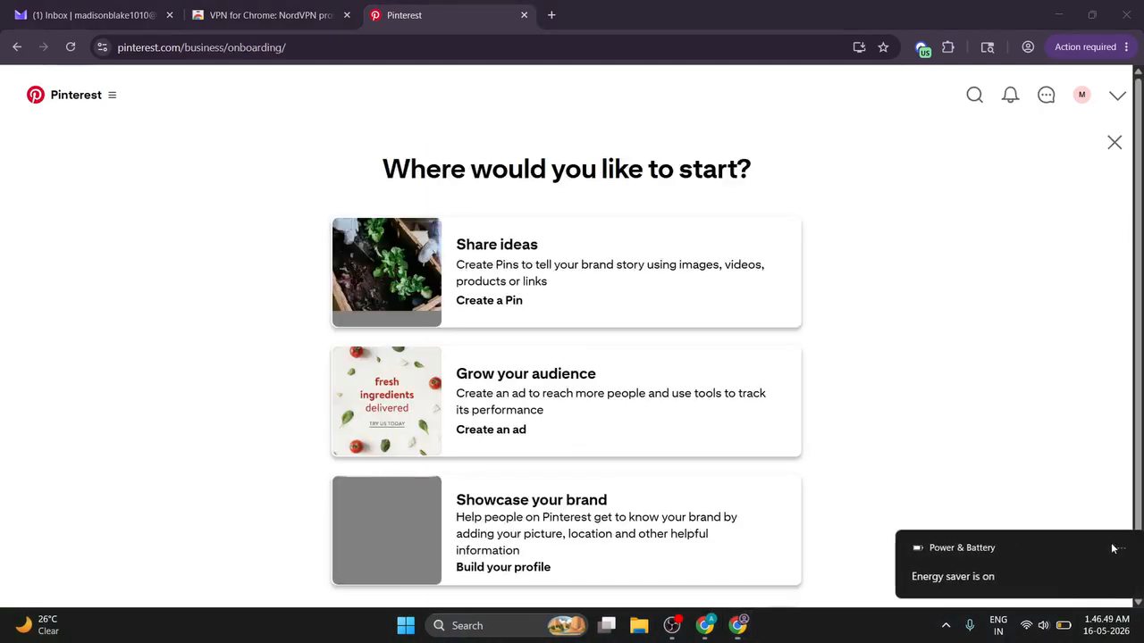
scroll(659, 364, "down", 2)
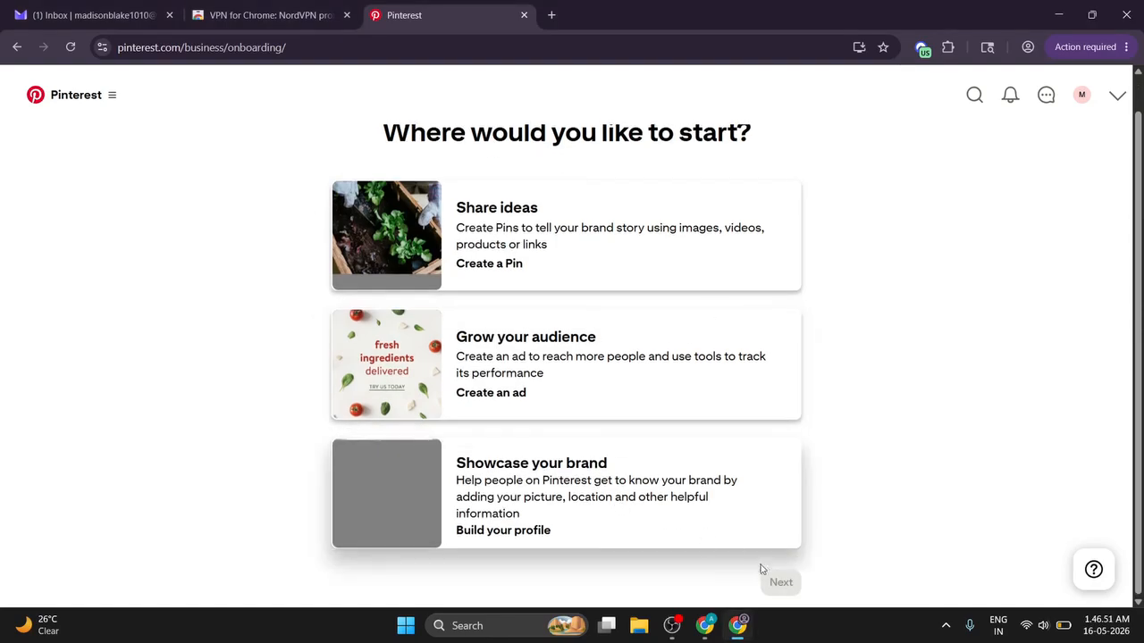
left_click(591, 266)
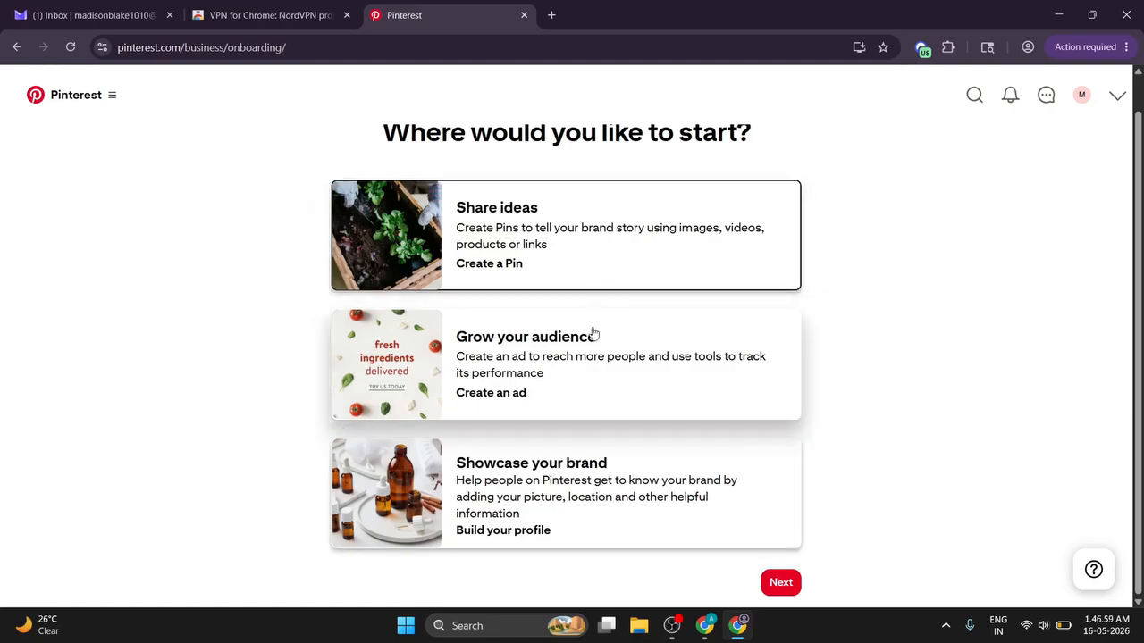
left_click(780, 583)
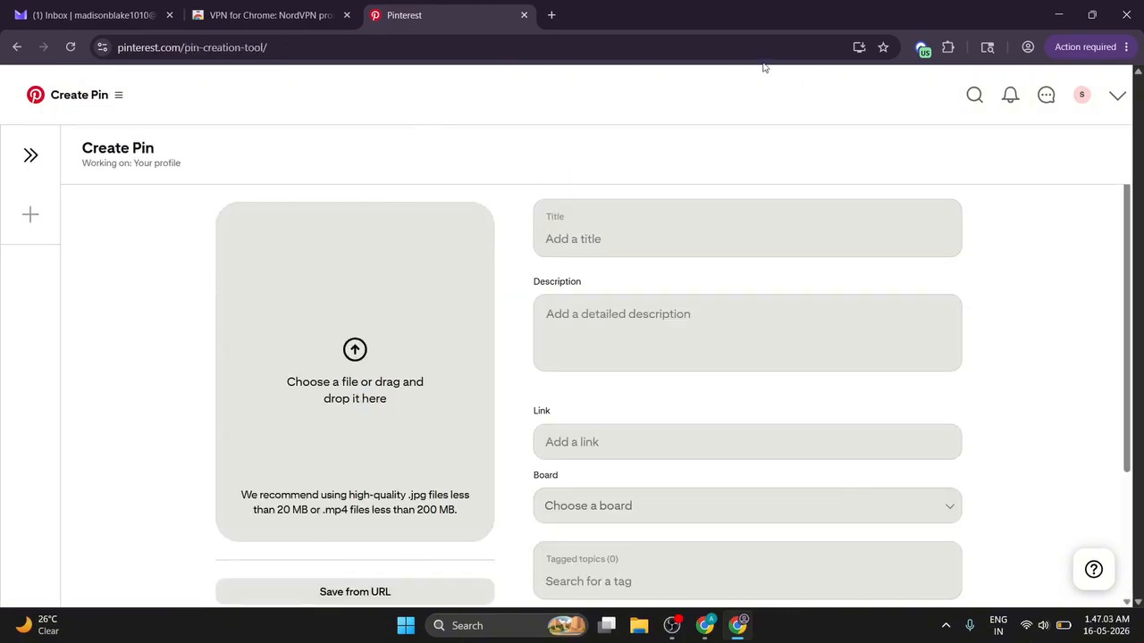
Step: Open the Styled Looks Daily profile and review its about-this-account details
left_click(1082, 95)
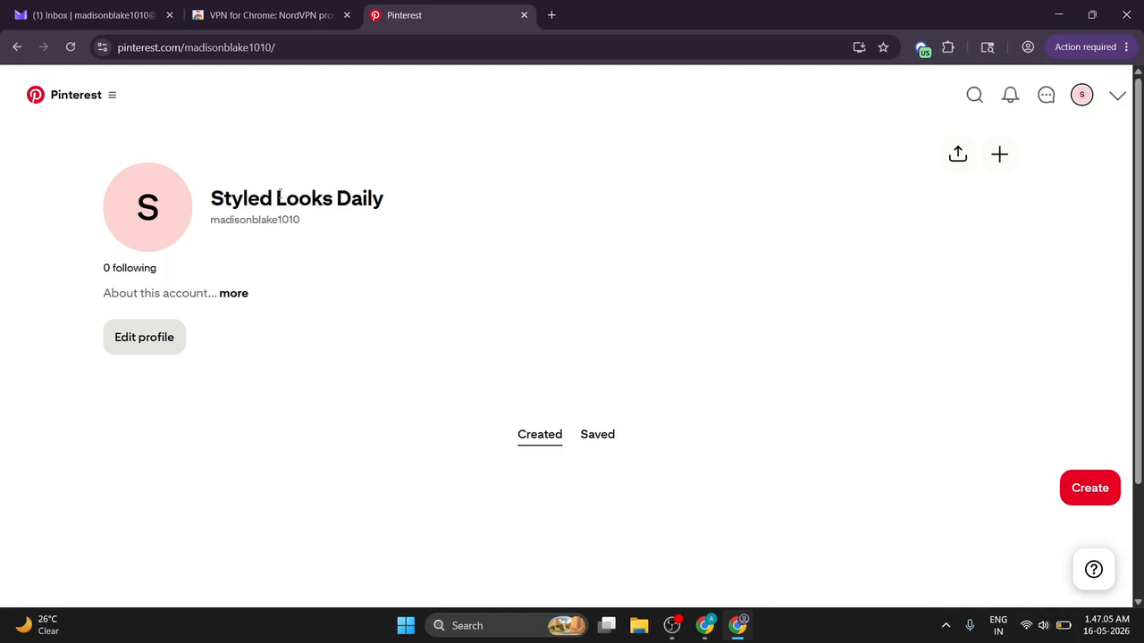
left_click_drag(223, 197, 418, 200)
left_click(410, 203)
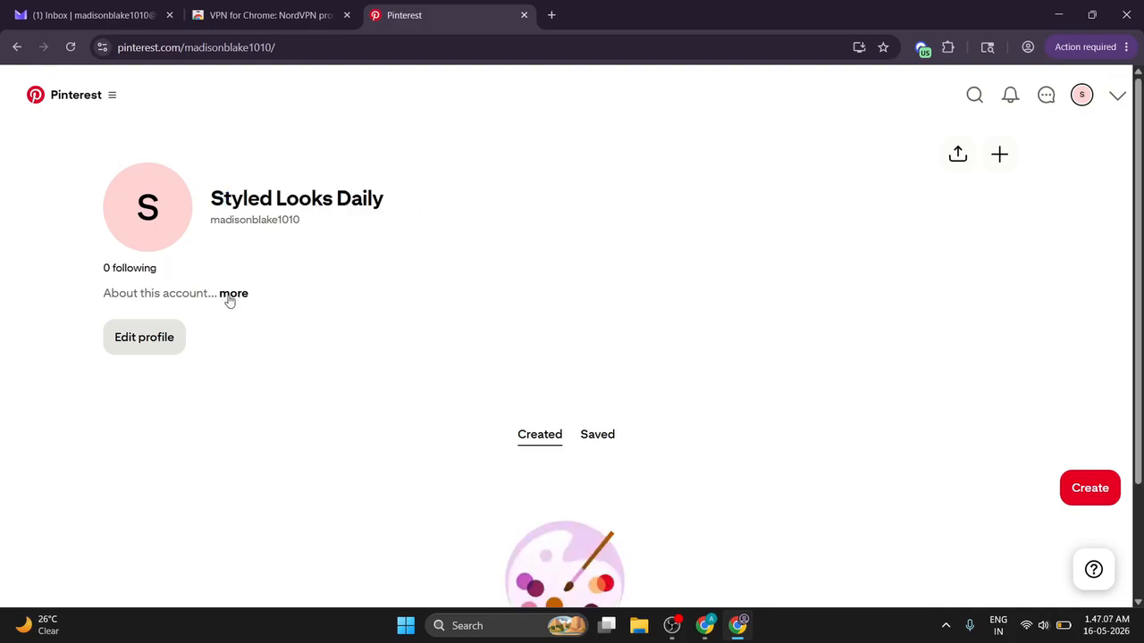
left_click(140, 291)
left_click(739, 124)
left_click(98, 116)
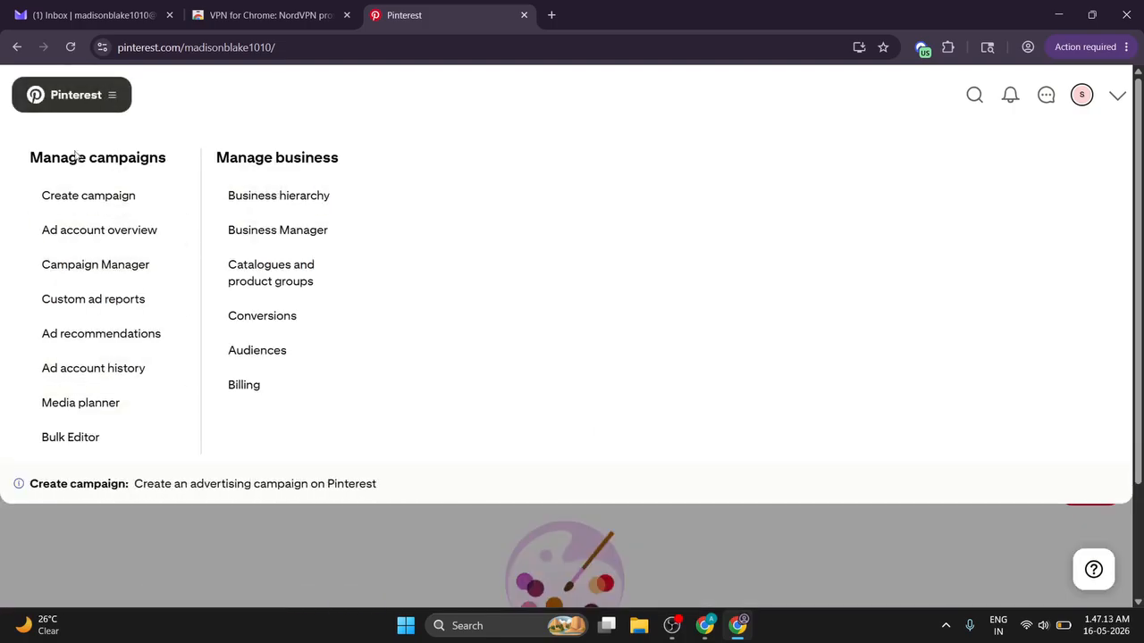
Step: Trim the address to pinterest.com, then return to the Styled Looks Daily profile via the account menu
left_click_drag(185, 49, 452, 63)
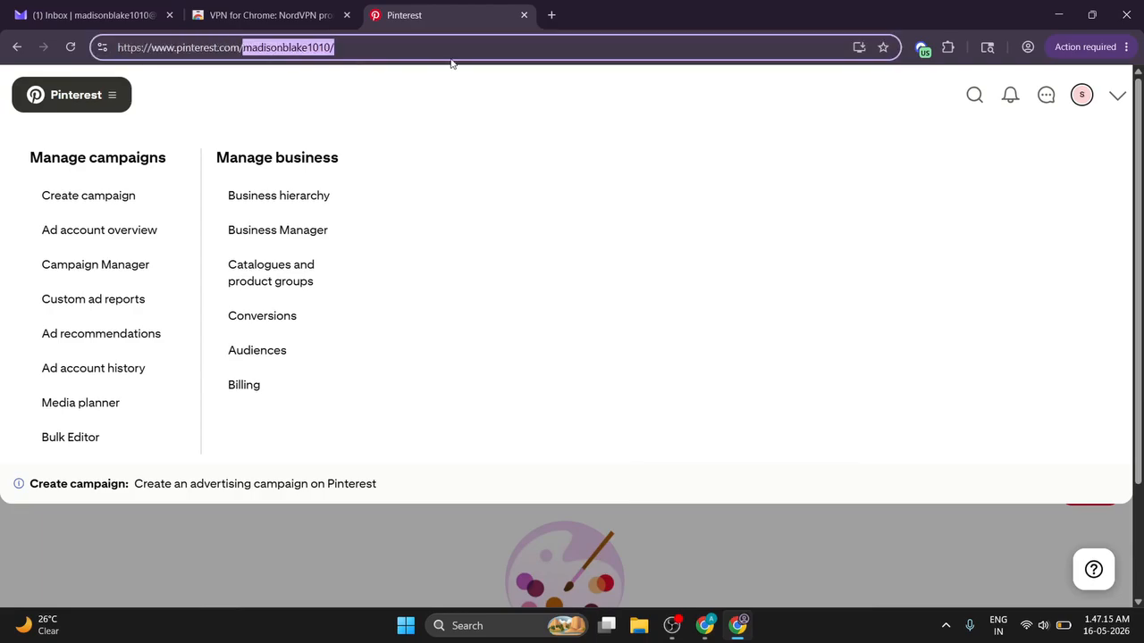
key("BackSpace")
key("Return")
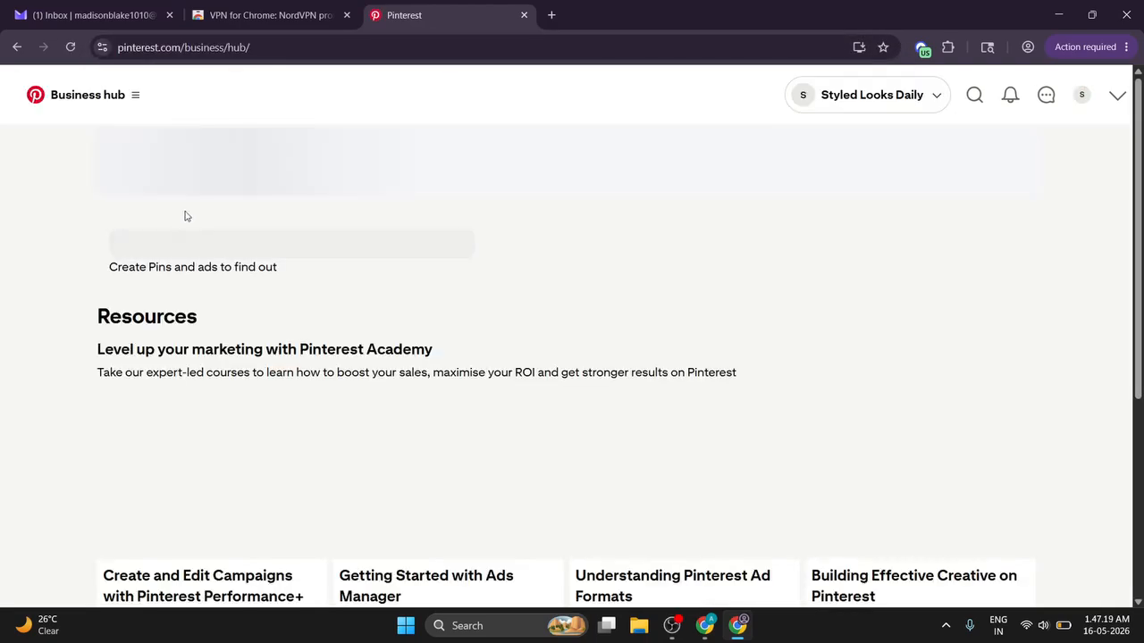
scroll(388, 274, "down", 5)
scroll(679, 281, "up", 10)
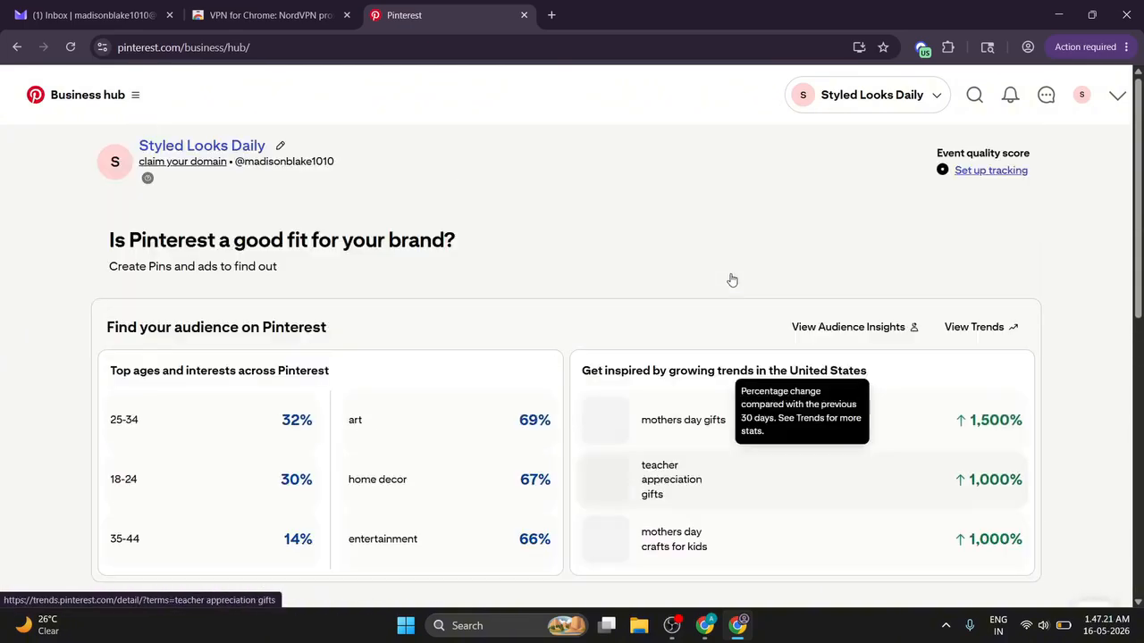
left_click(1113, 95)
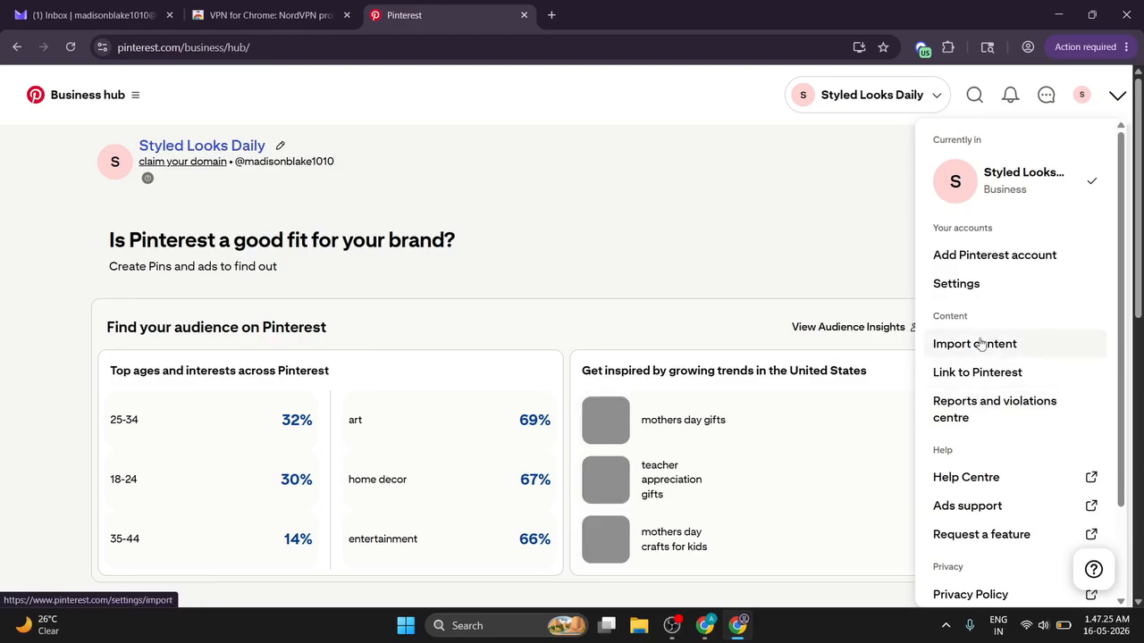
left_click(983, 176)
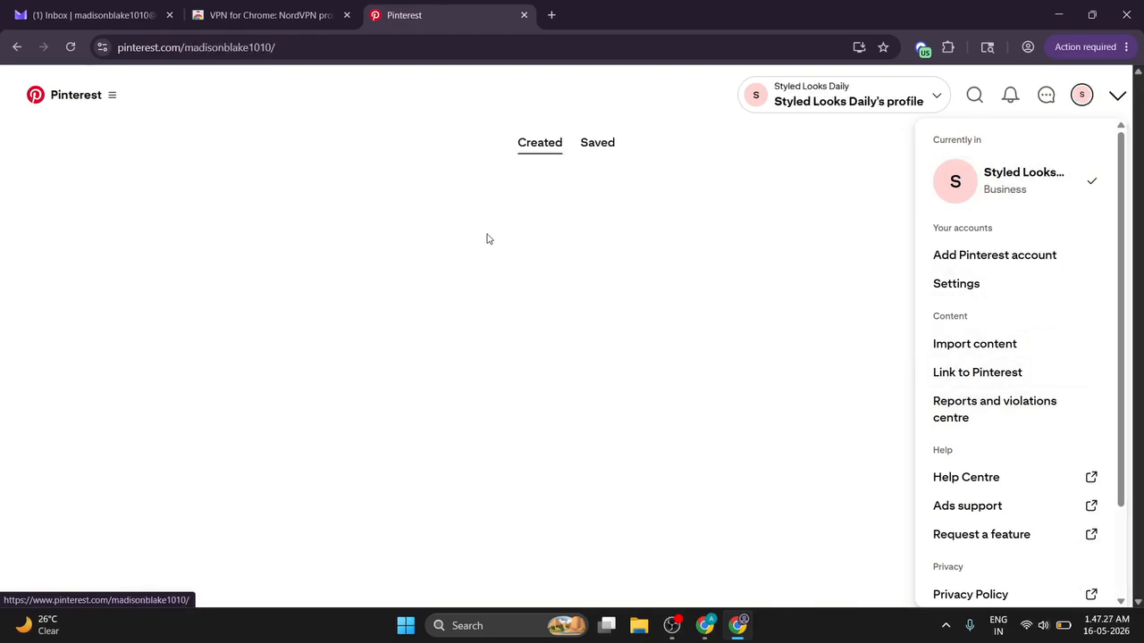
left_click(756, 177)
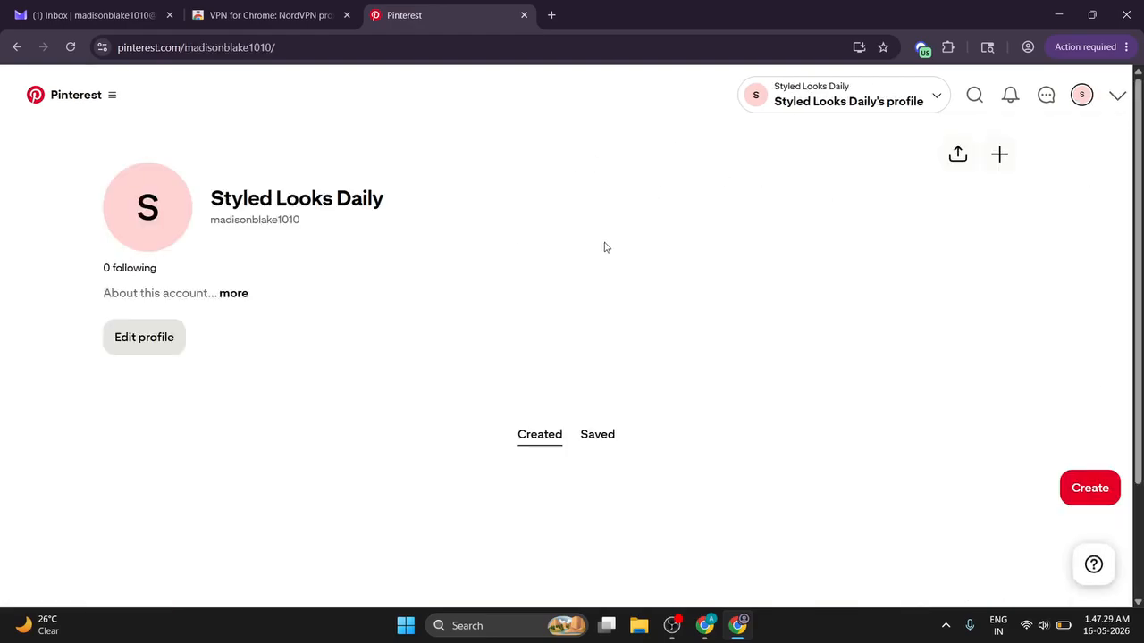
Step: Confirm the profile's Saved and Created tabs show no Pins yet
scroll(647, 261, "down", 2)
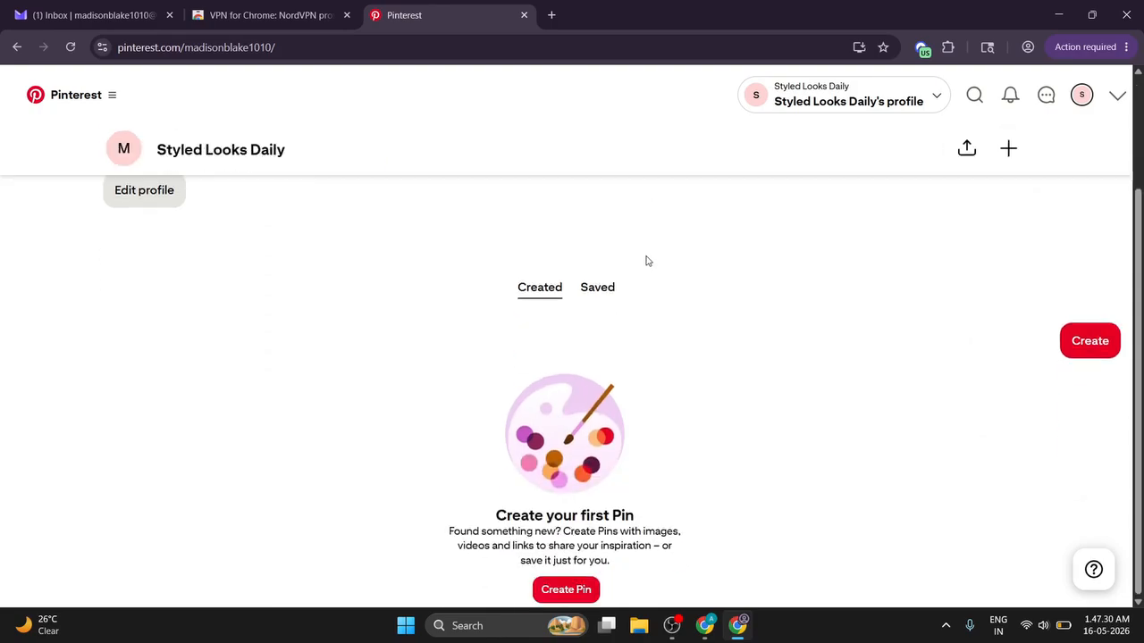
left_click(596, 287)
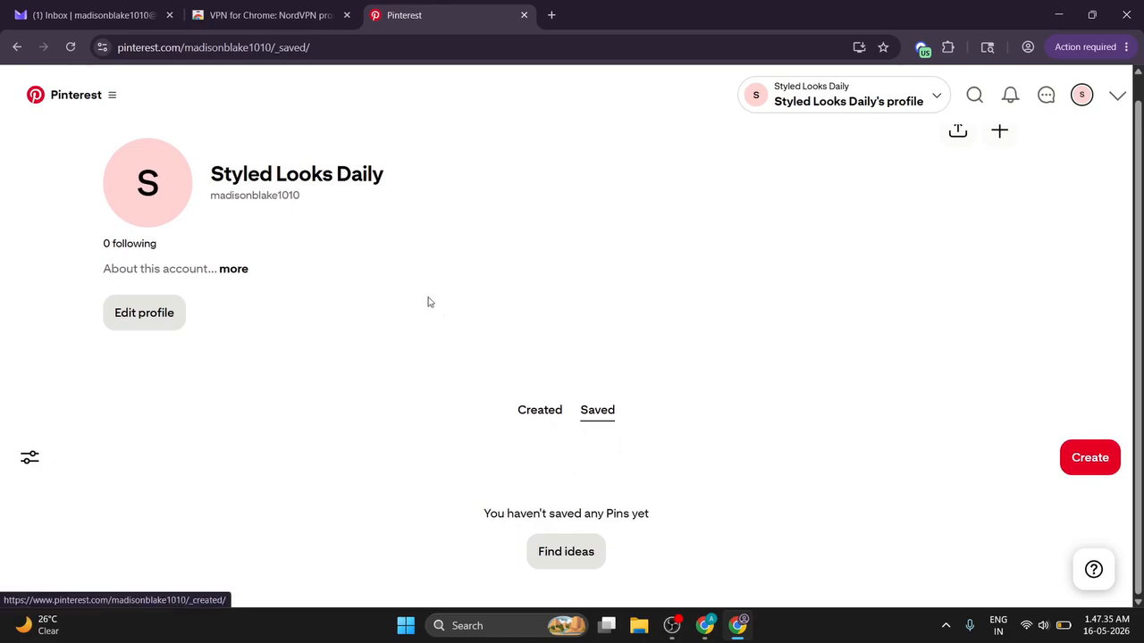
left_click(552, 417)
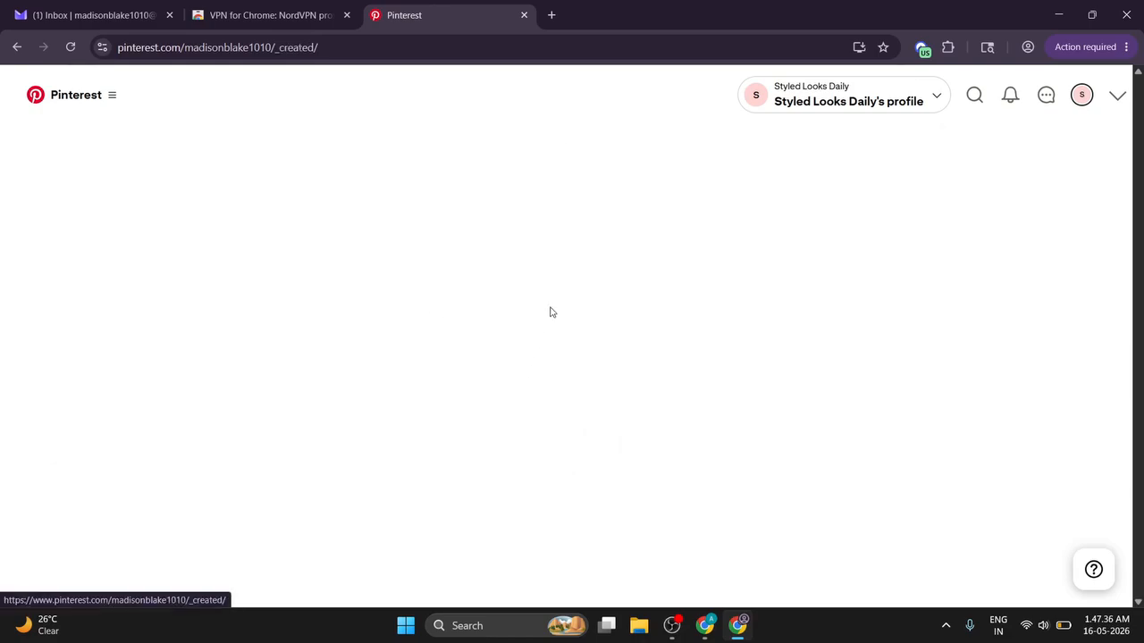
left_click(705, 617)
Step: Open the '12 Church Outfit Ideas' post, scroll through it, and copy its Church Outfit Ideas category name
left_click(550, 15)
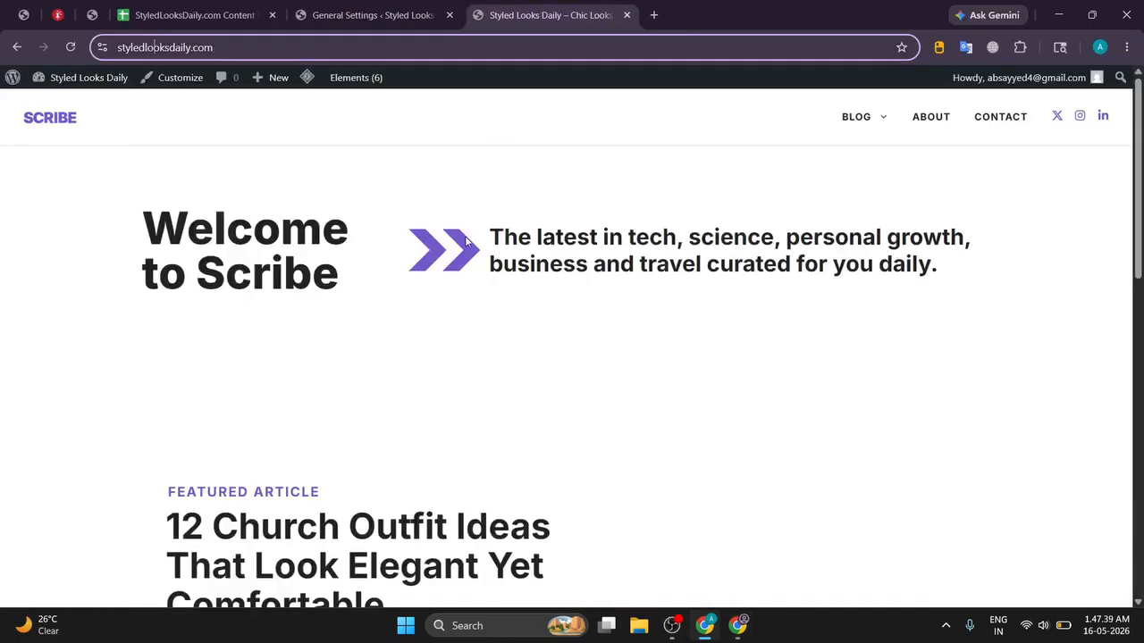
scroll(410, 171, "down", 4)
scroll(411, 170, "up", 1)
left_click(238, 229)
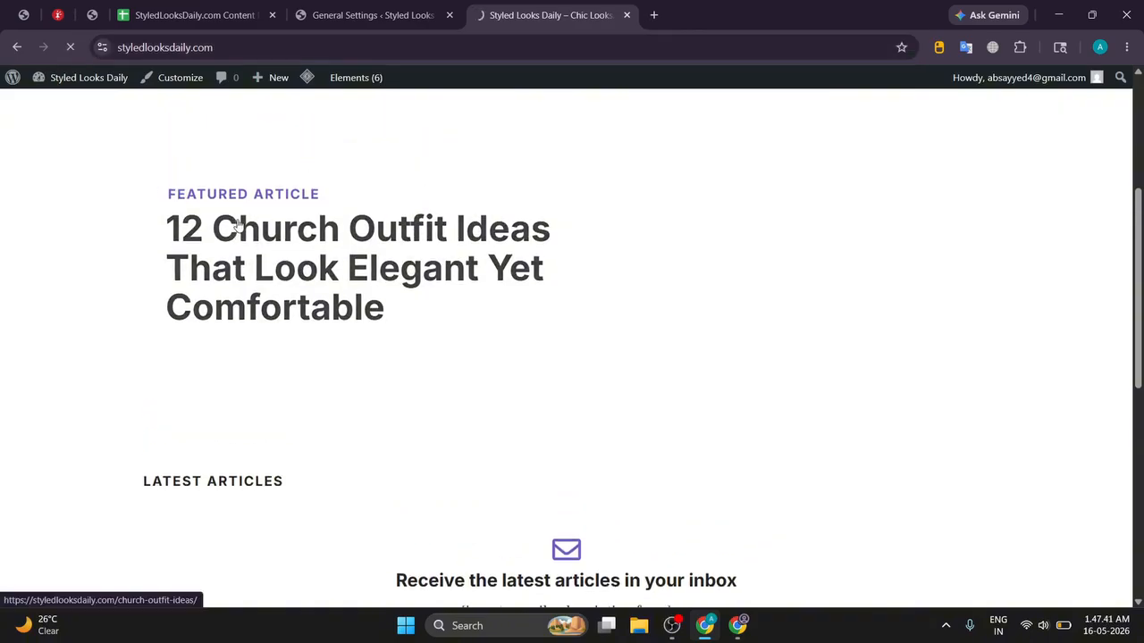
scroll(460, 173, "down", 2)
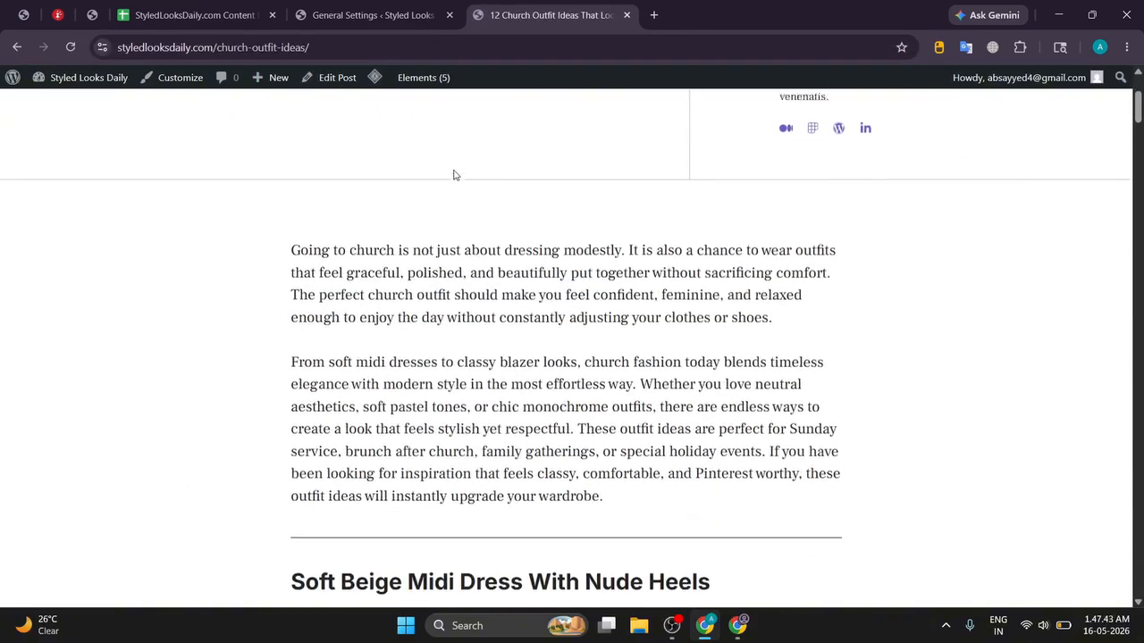
scroll(453, 174, "up", 2)
scroll(617, 173, "down", 20)
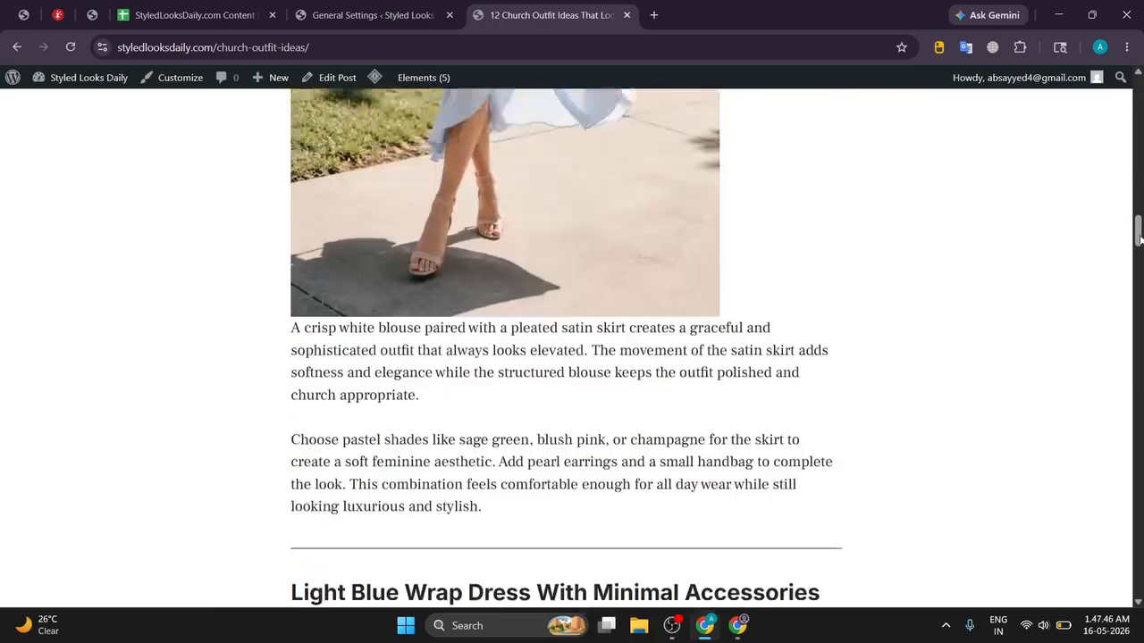
left_click_drag(1139, 239, 1140, 574)
scroll(560, 321, "up", 8)
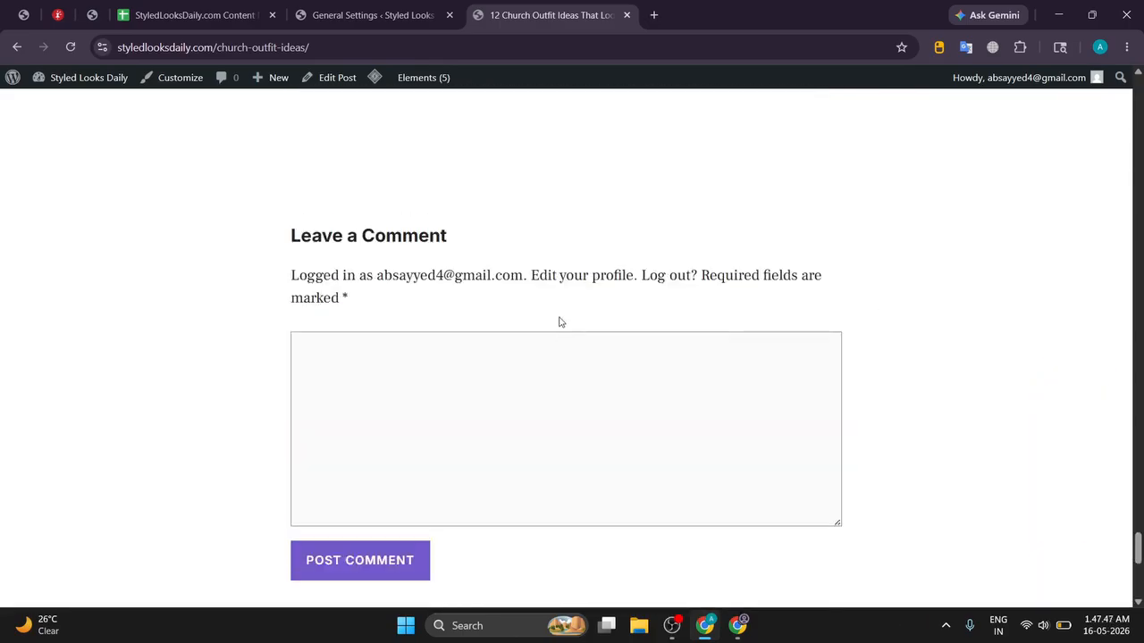
left_click_drag(383, 444, 311, 444)
key("ctrl+c")
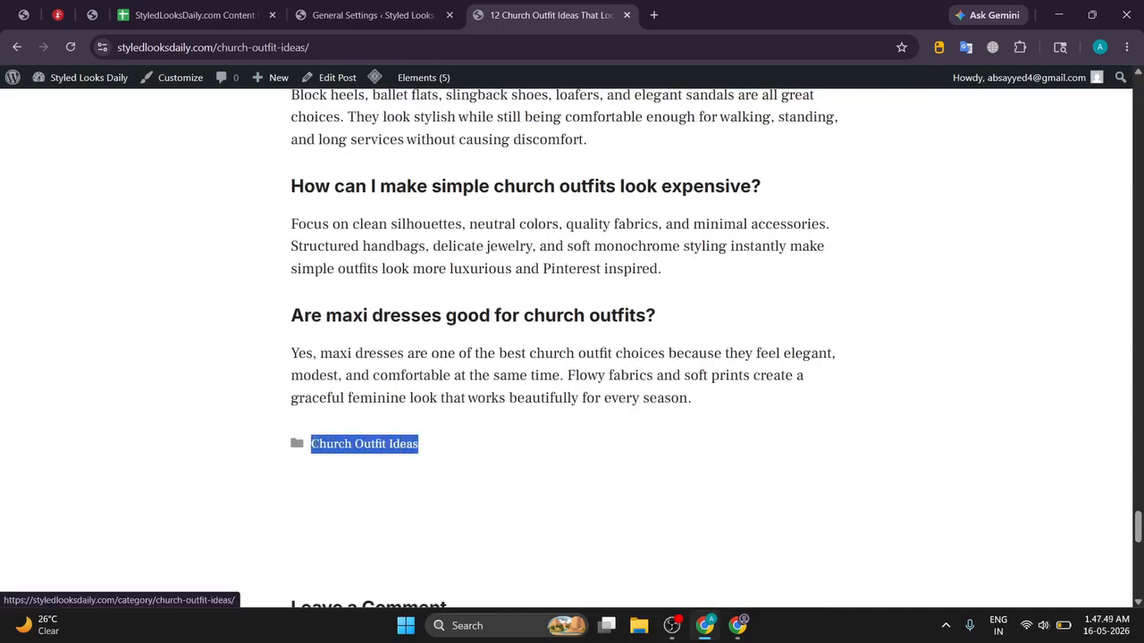
key("alt+Tab")
Step: Create a new Pinterest board named 'Church Outfit Ideas' using the copied category name
left_click(1101, 343)
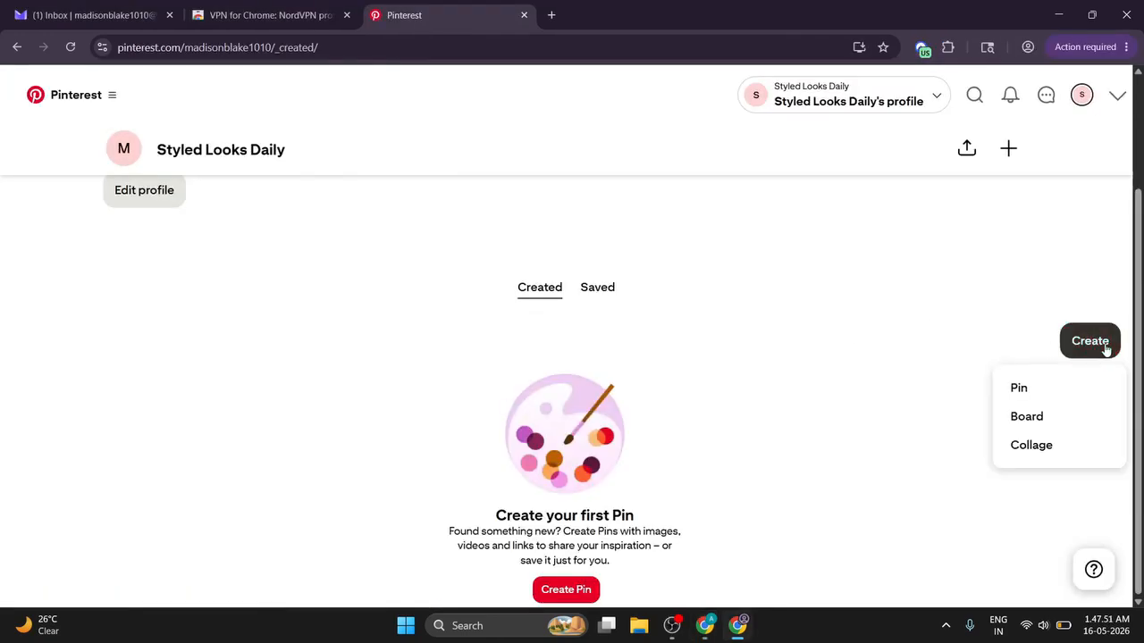
left_click(1028, 416)
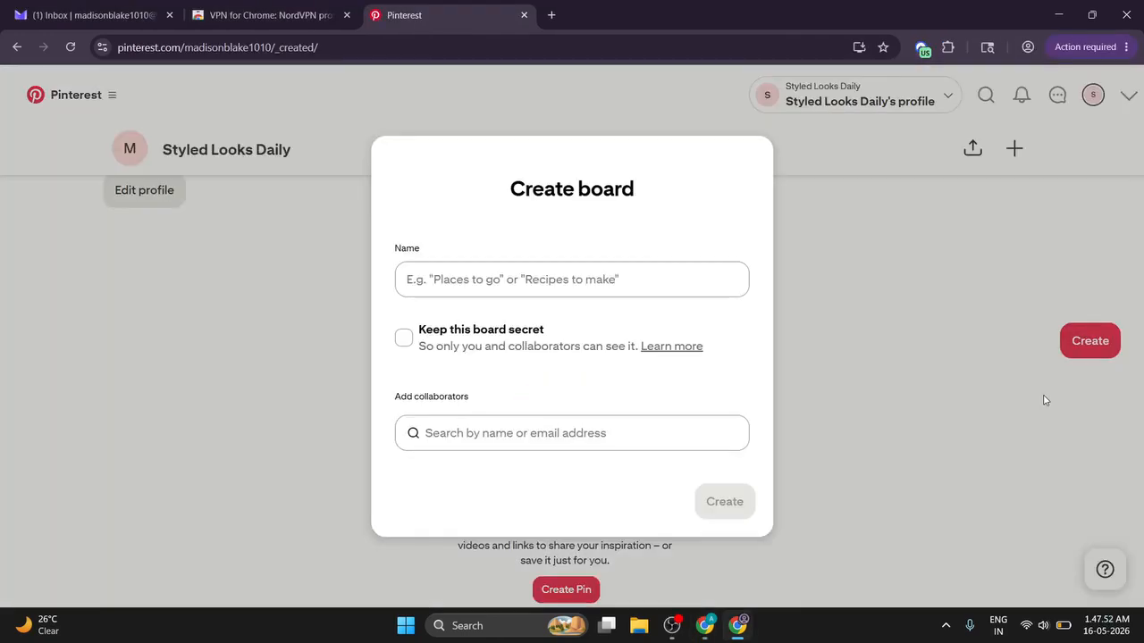
left_click(580, 268)
key("ctrl+v")
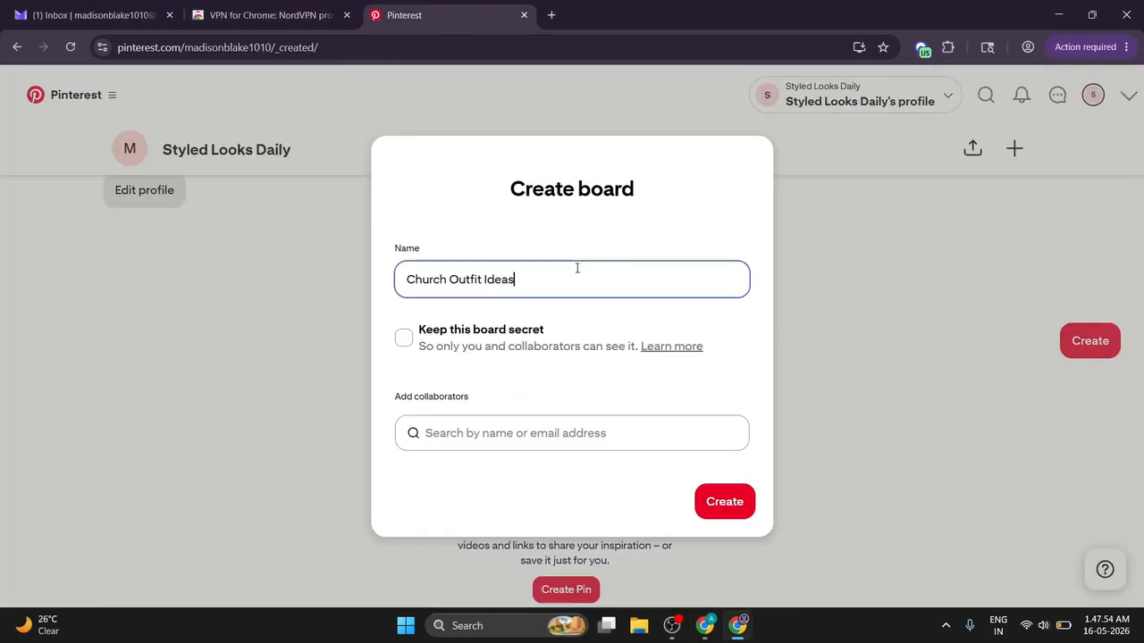
left_click(732, 512)
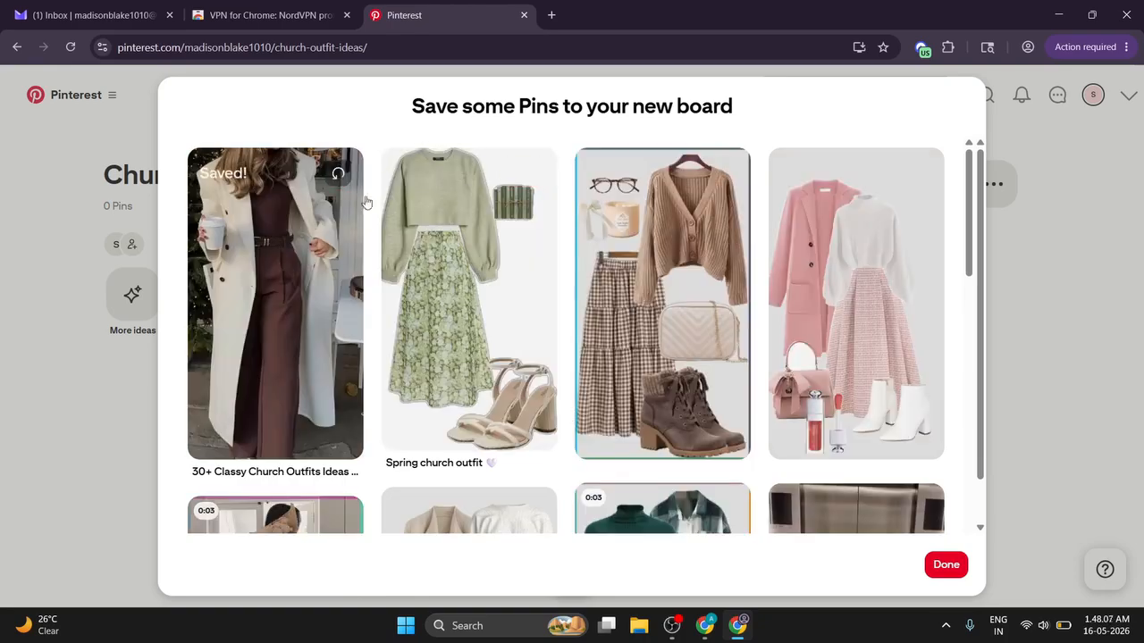
Step: Save the elevator mirror-selfie and plaid-skirt outfit Pins to the Church Outfit Ideas board
scroll(370, 215, "down", 3)
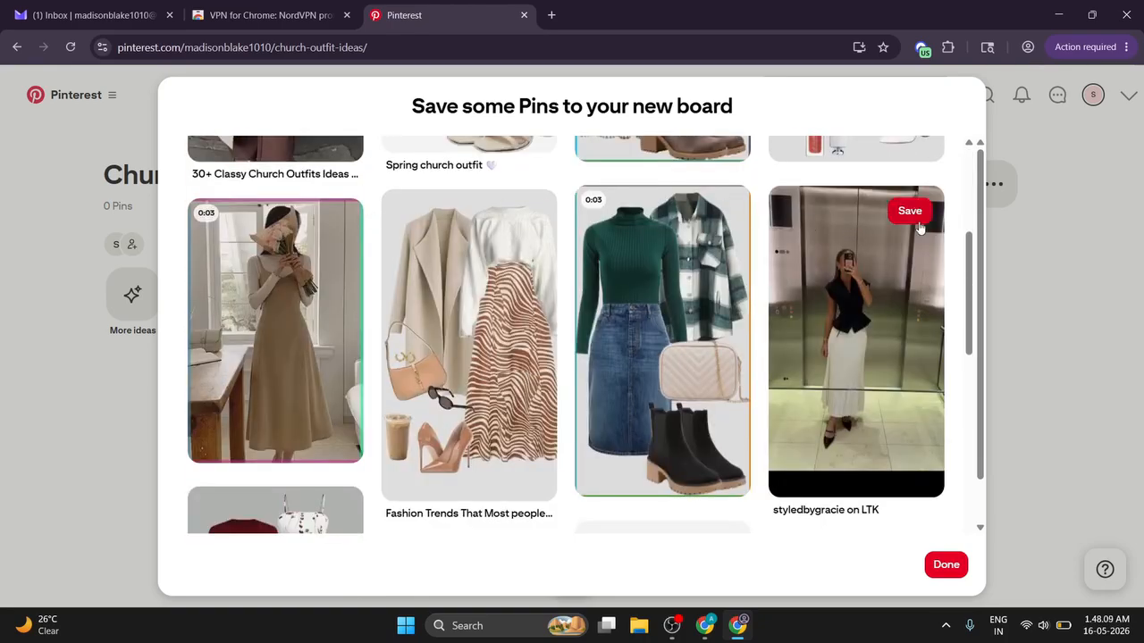
left_click(909, 210)
scroll(751, 294, "down", 4)
scroll(750, 294, "down", 5)
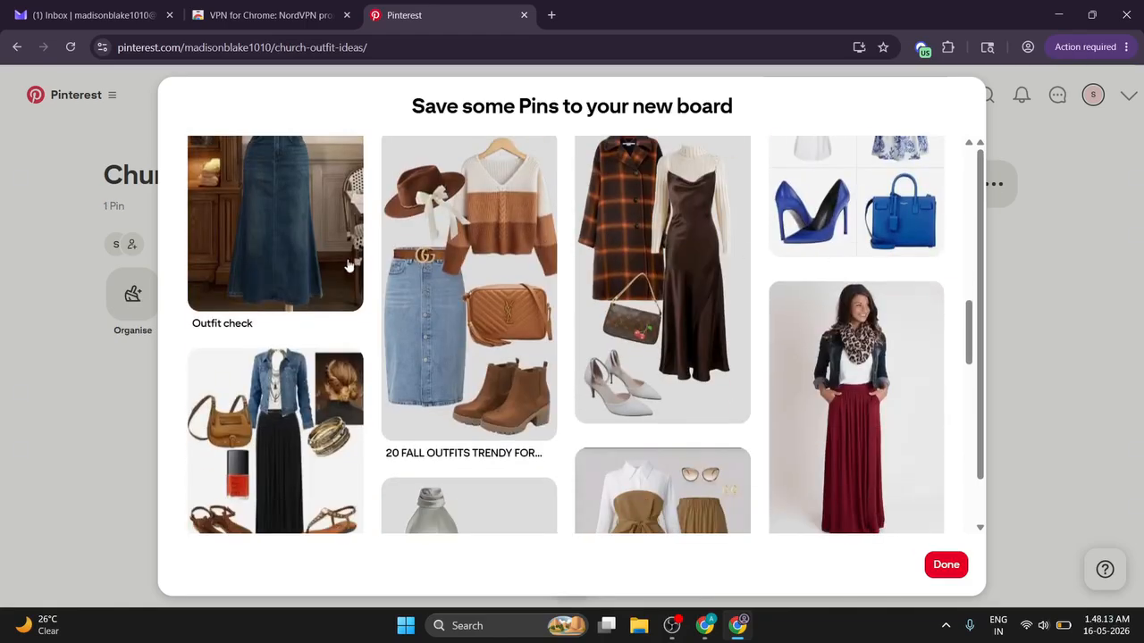
scroll(379, 259, "up", 1)
scroll(497, 235, "down", 8)
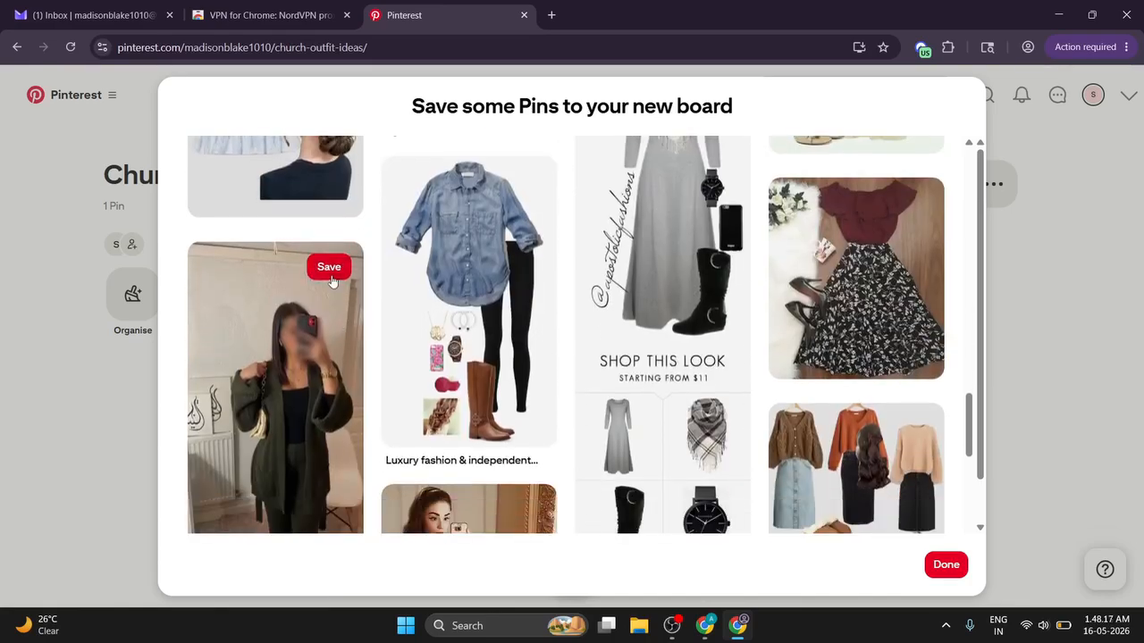
scroll(417, 306, "down", 5)
scroll(464, 299, "up", 1)
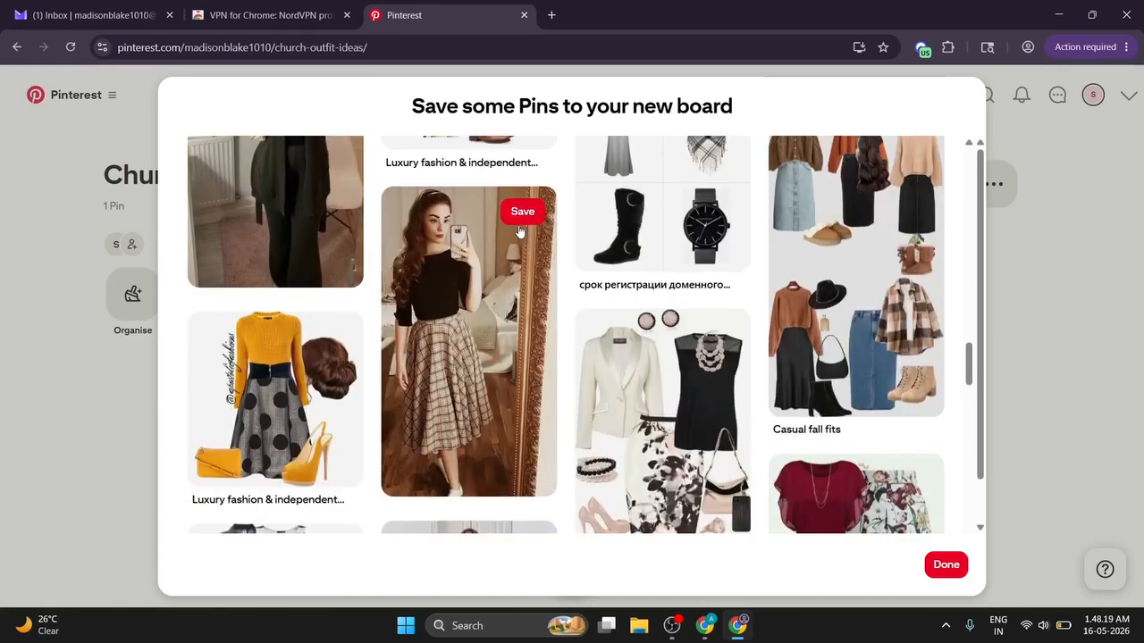
left_click(522, 210)
Step: Finish saving suggested Pins and open the Styled Looks Daily profile's Saved boards
left_click(946, 565)
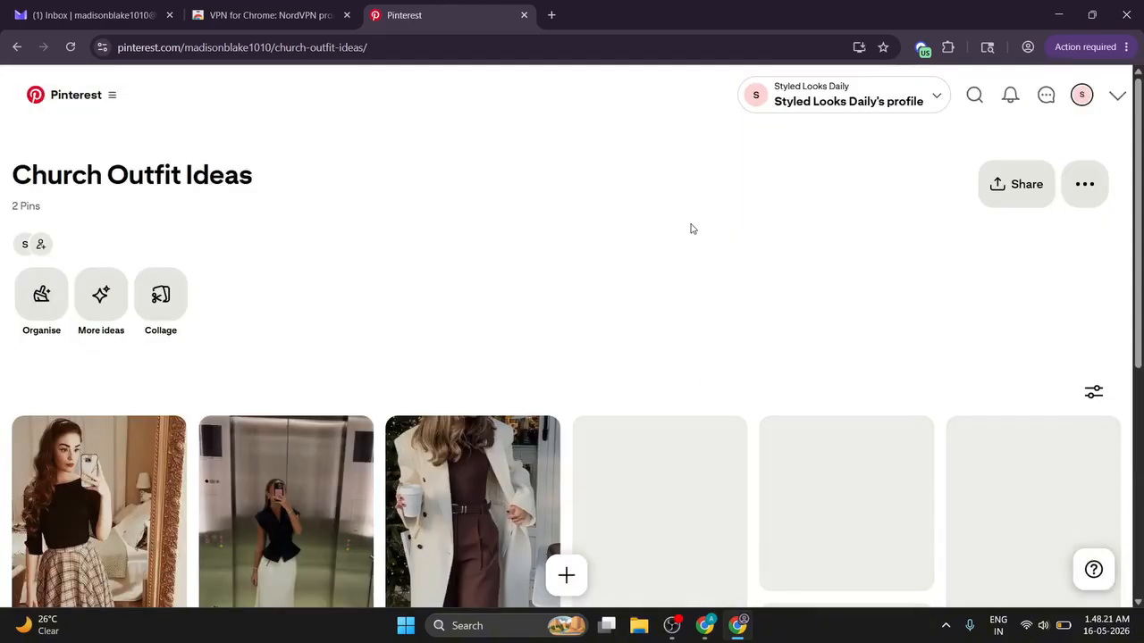
left_click(1081, 95)
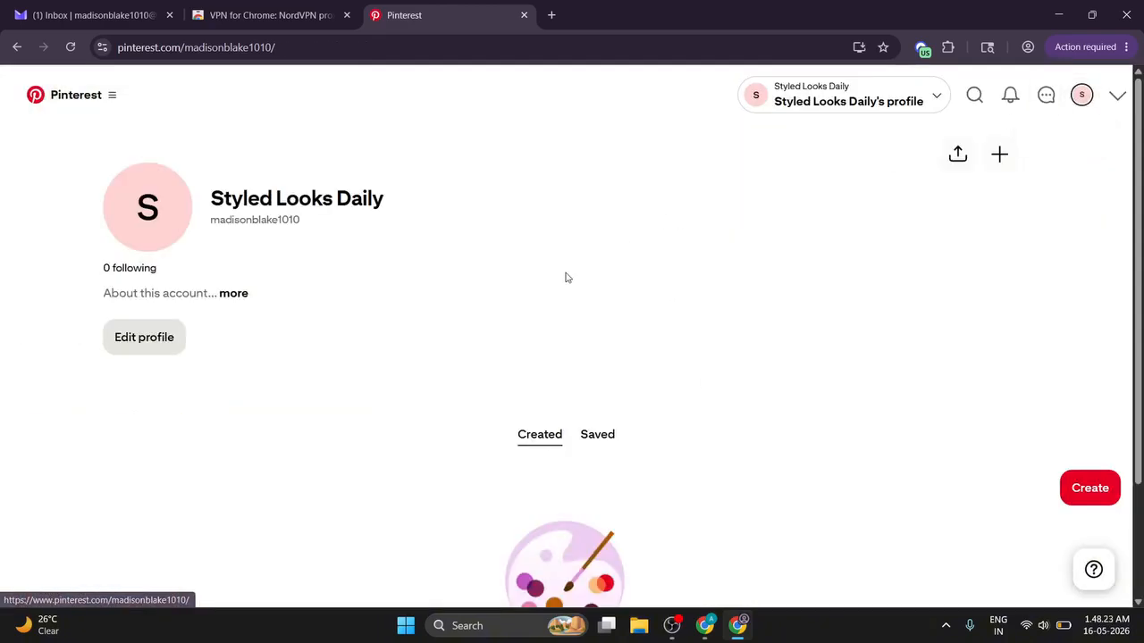
scroll(597, 271, "down", 2)
left_click(597, 284)
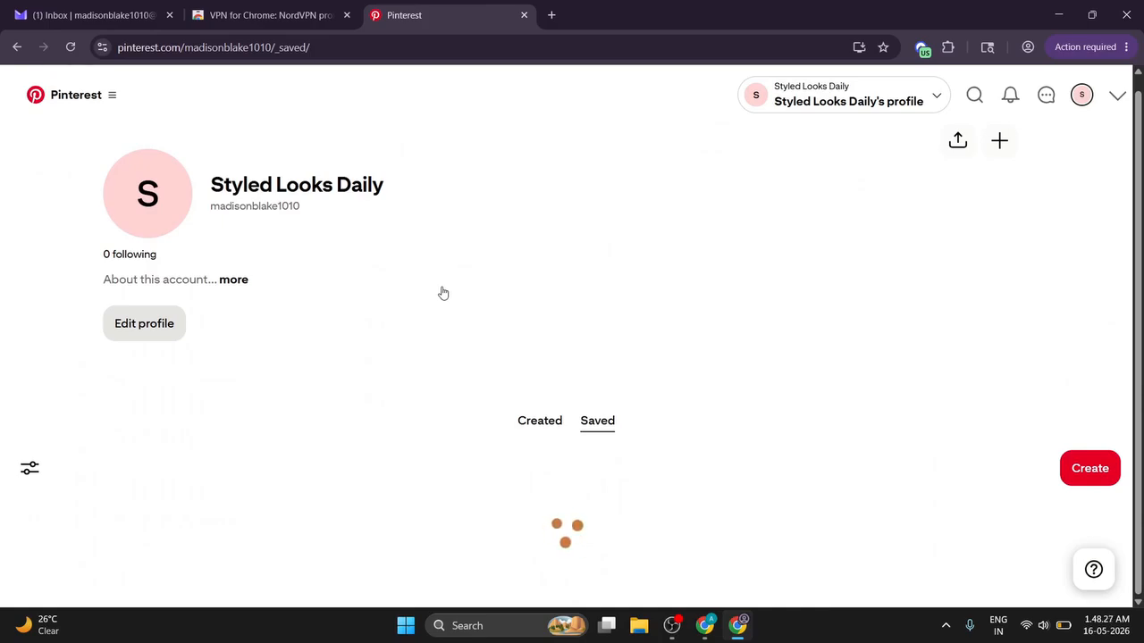
Step: Confirm Church Outfit Ideas lists 3 Pins, then return to the Pinterest home feed window
scroll(536, 333, "down", 2)
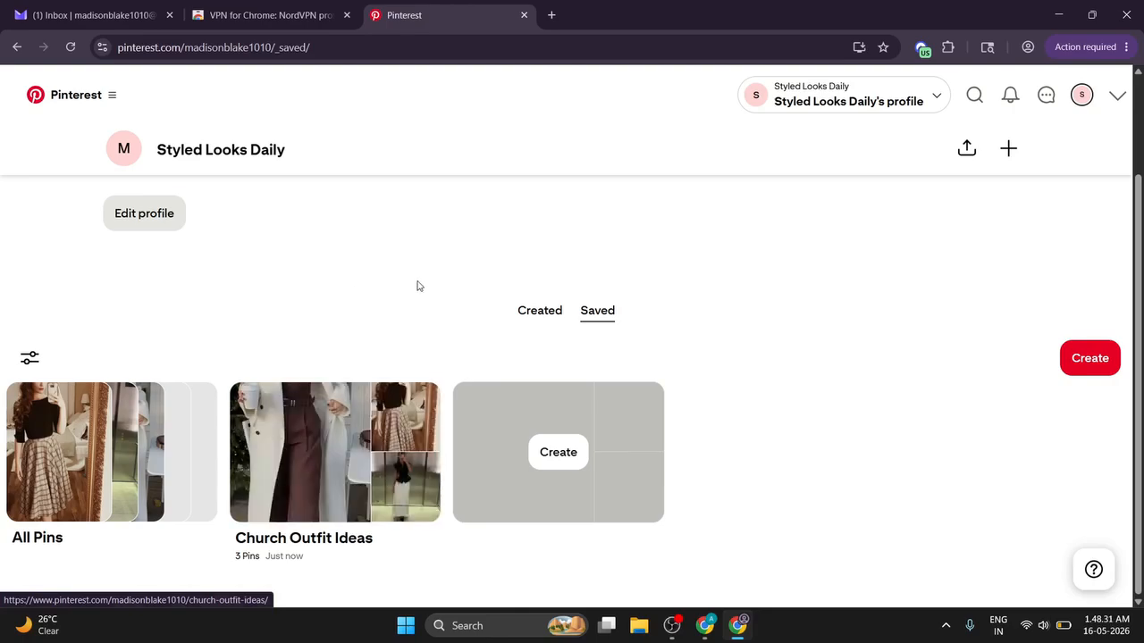
scroll(417, 286, "up", 2)
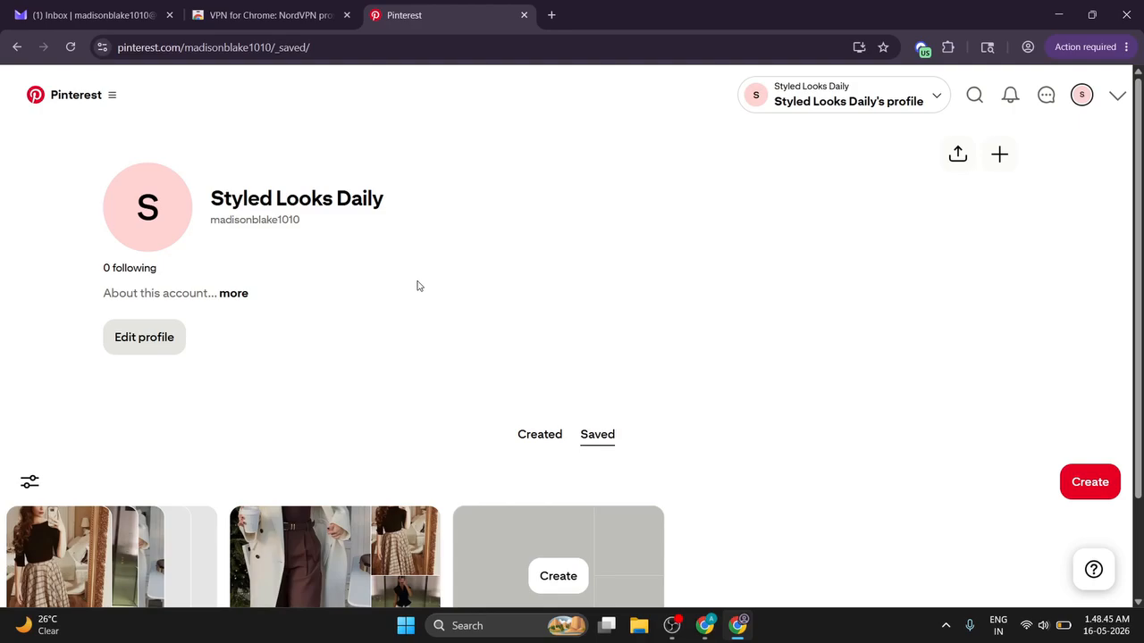
left_click(672, 625)
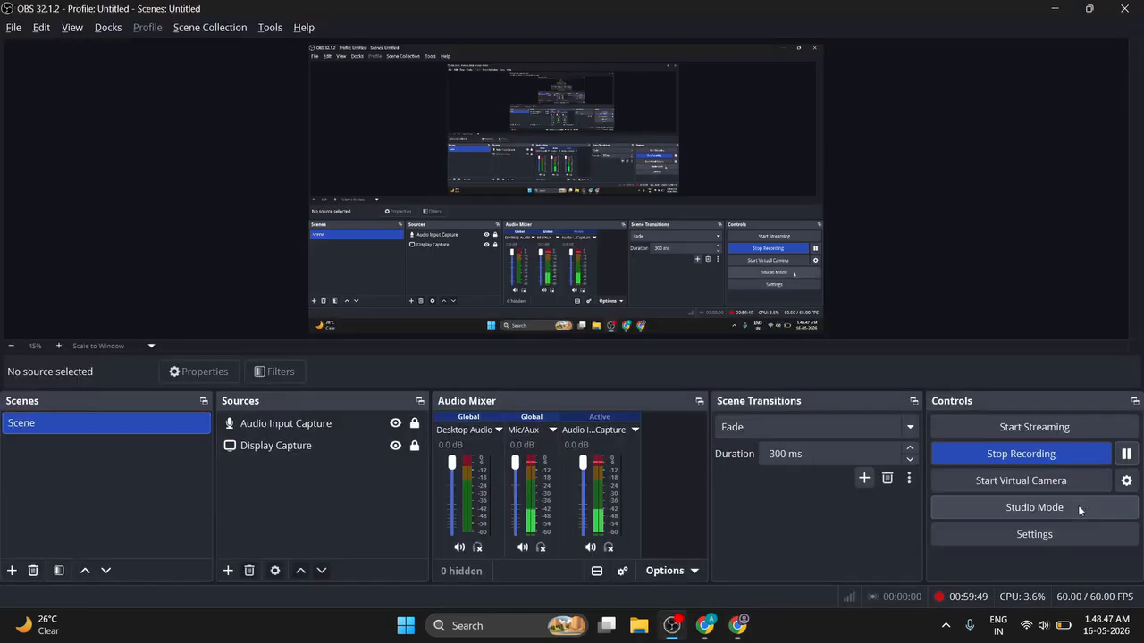
left_click(737, 625)
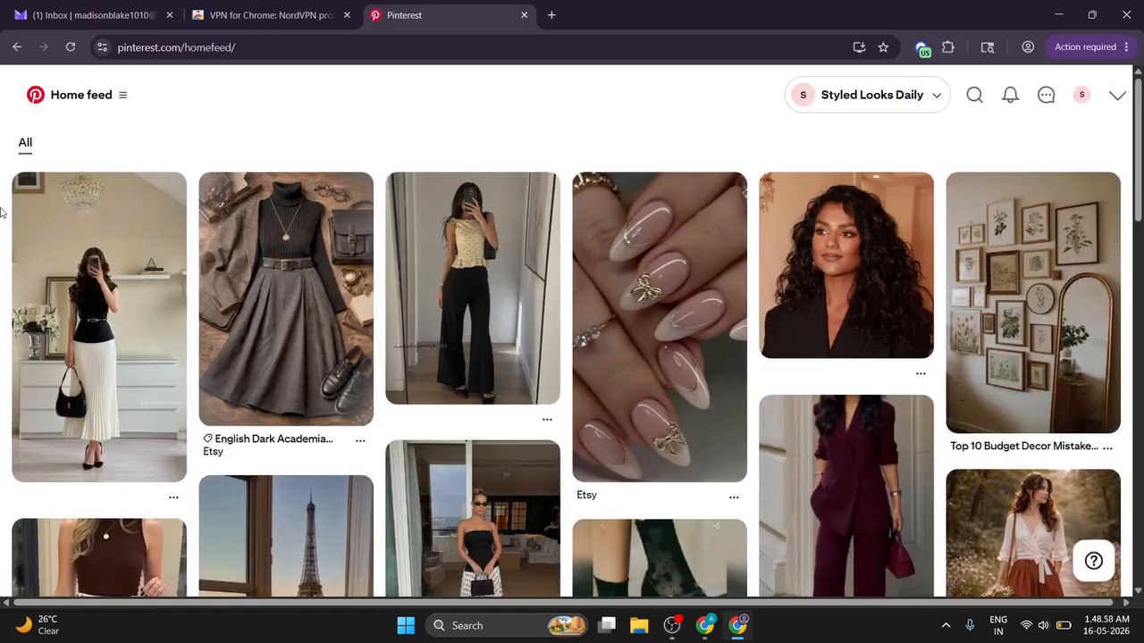
scroll(0, 212, "down", 6)
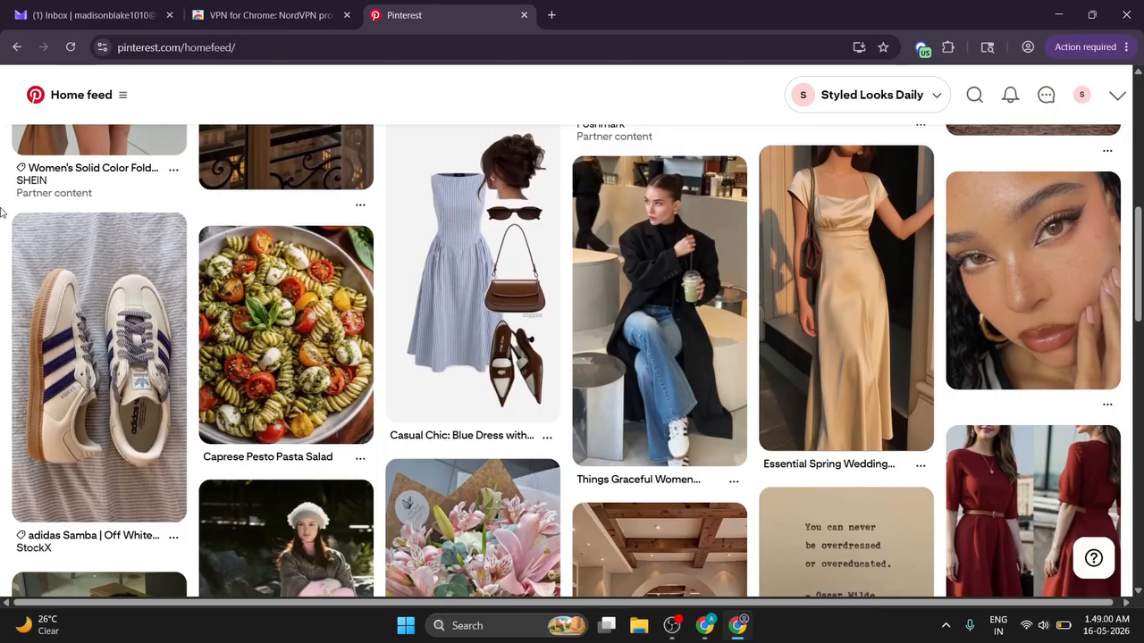
scroll(0, 212, "down", 4)
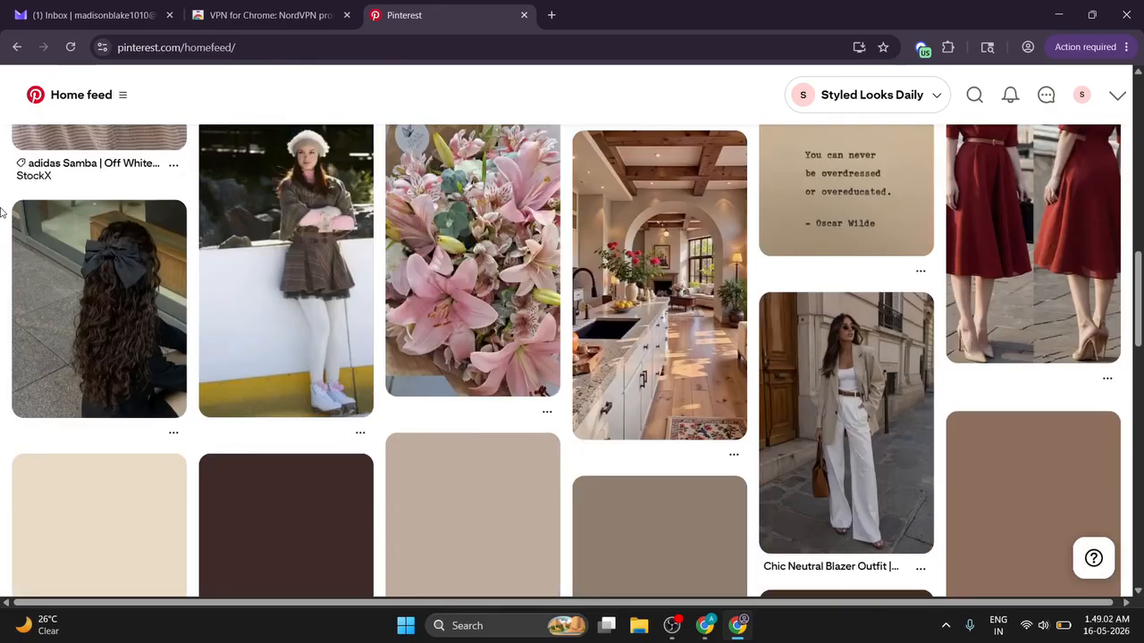
scroll(0, 211, "up", 11)
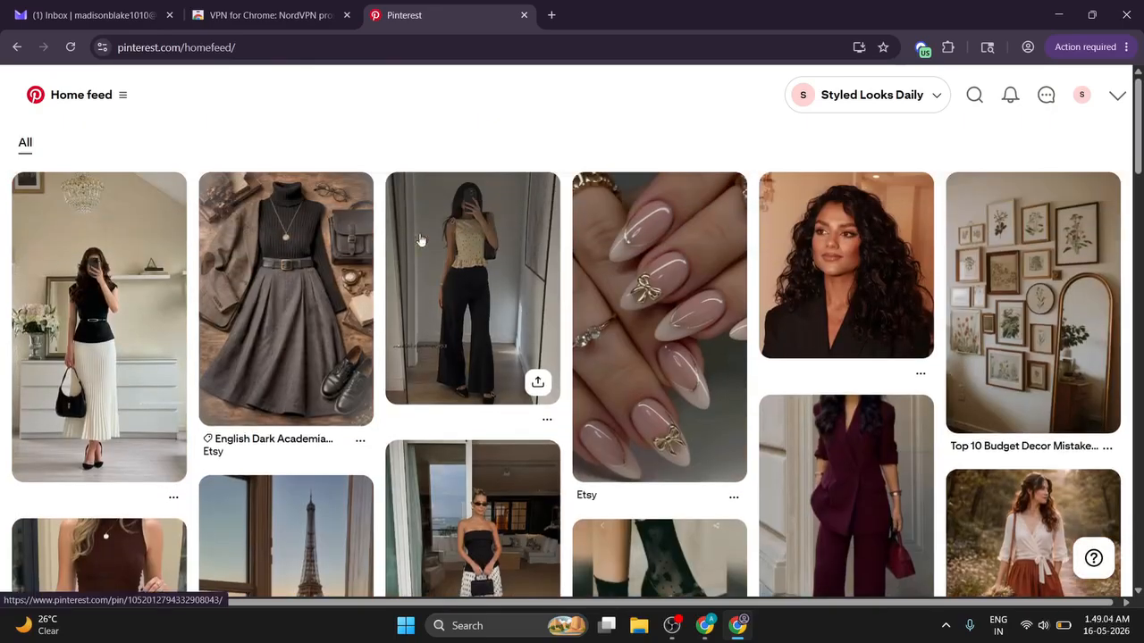
scroll(1023, 286, "down", 3)
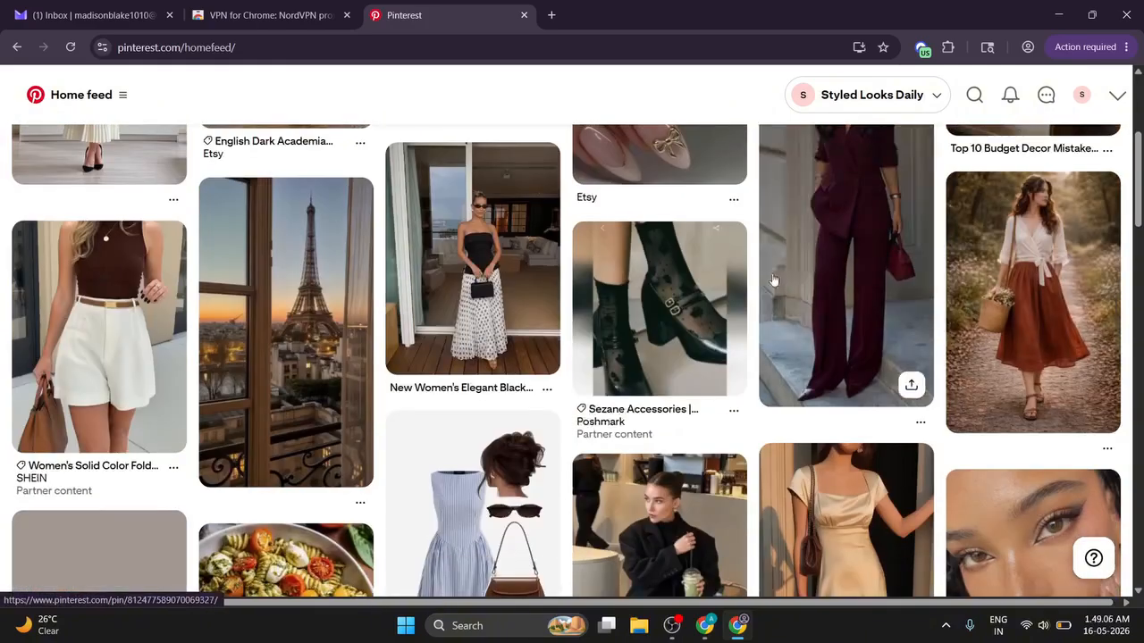
scroll(13, 257, "down", 4)
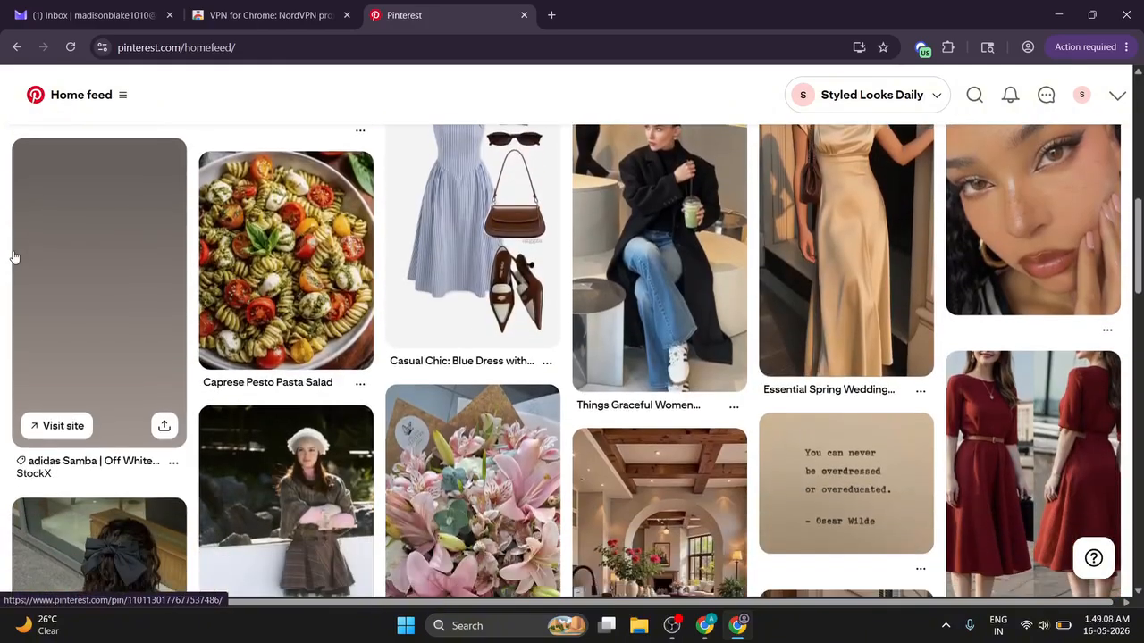
scroll(13, 257, "down", 3)
scroll(14, 258, "down", 3)
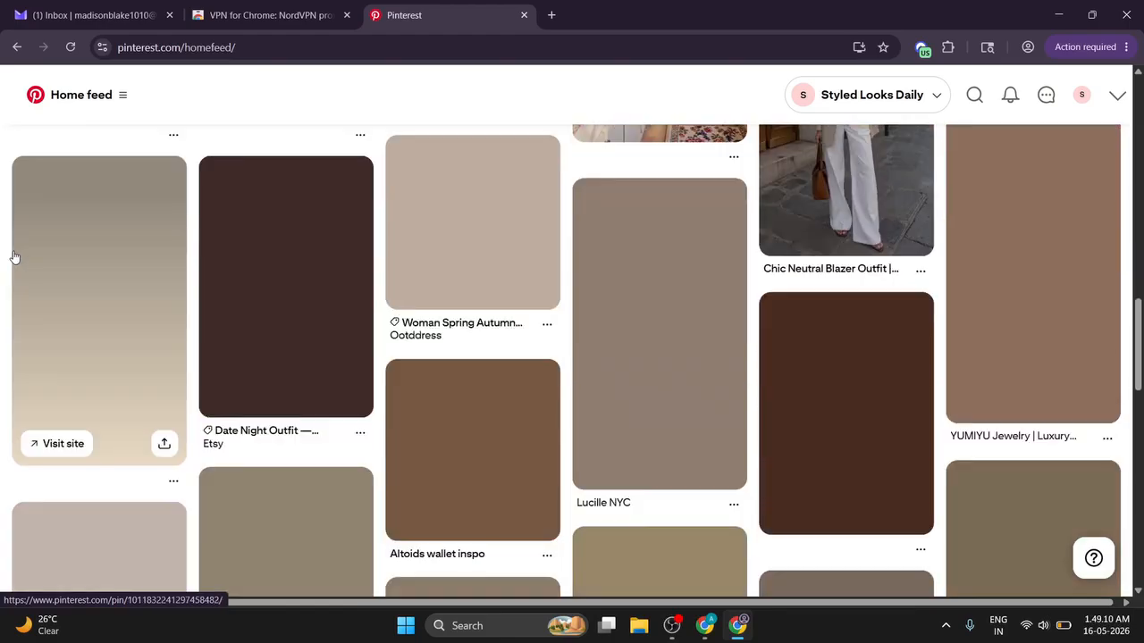
scroll(13, 257, "up", 6)
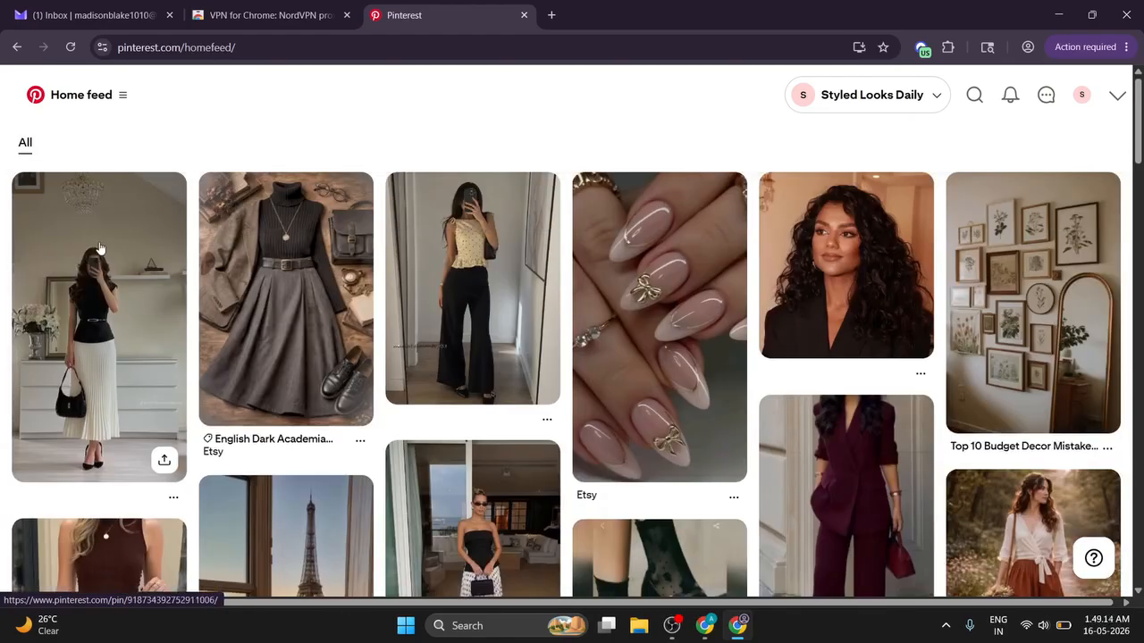
left_click(101, 248)
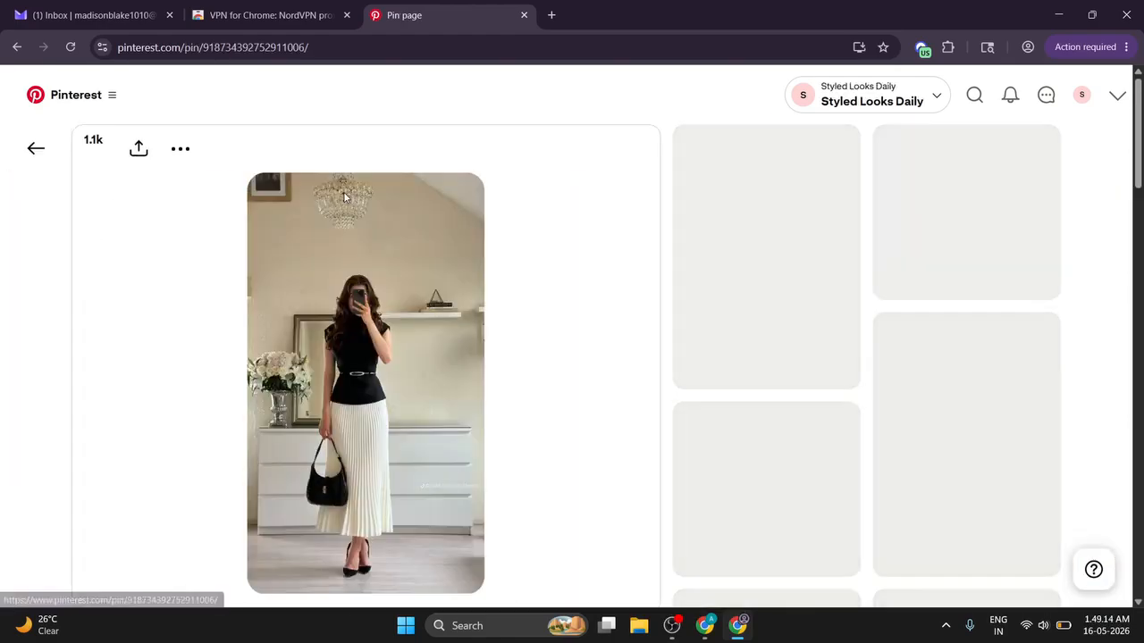
scroll(187, 259, "down", 3)
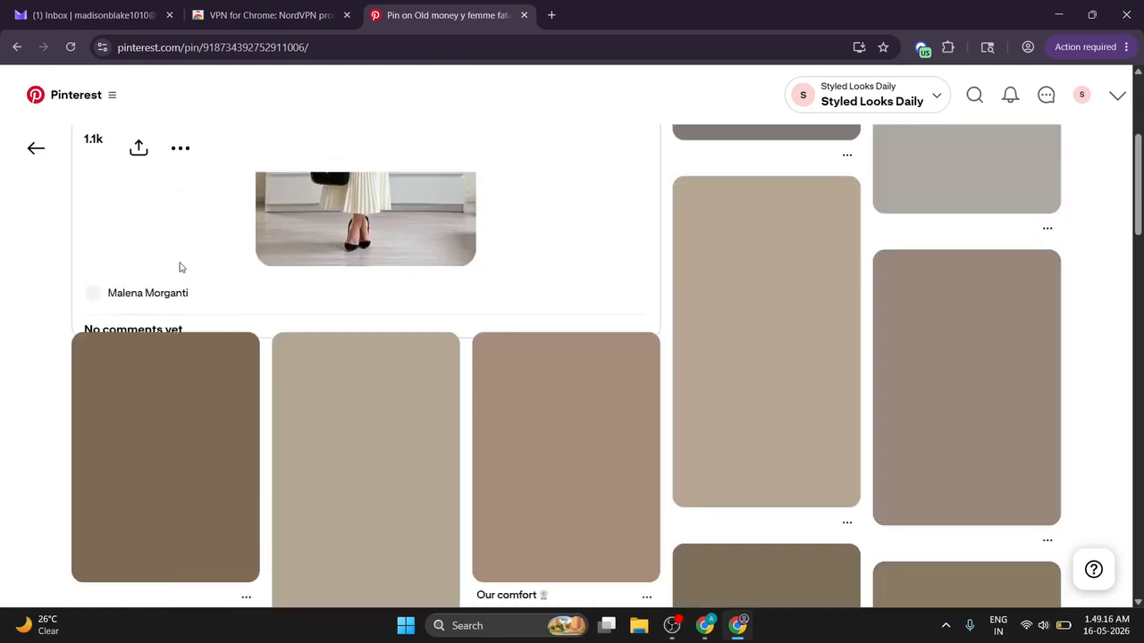
scroll(577, 292, "up", 3)
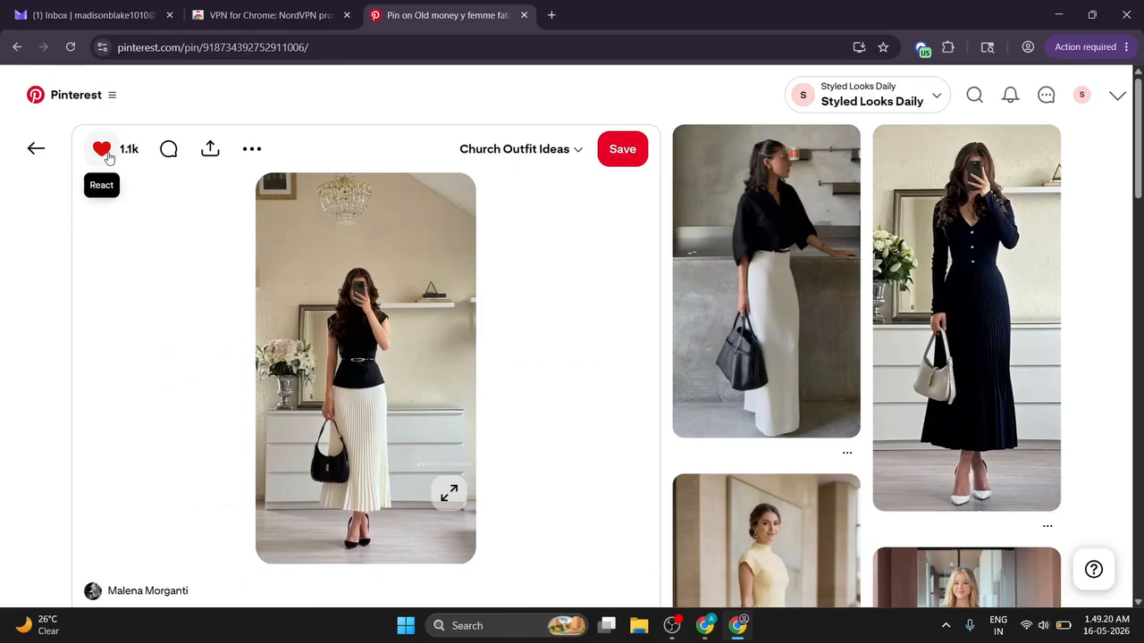
left_click(170, 152)
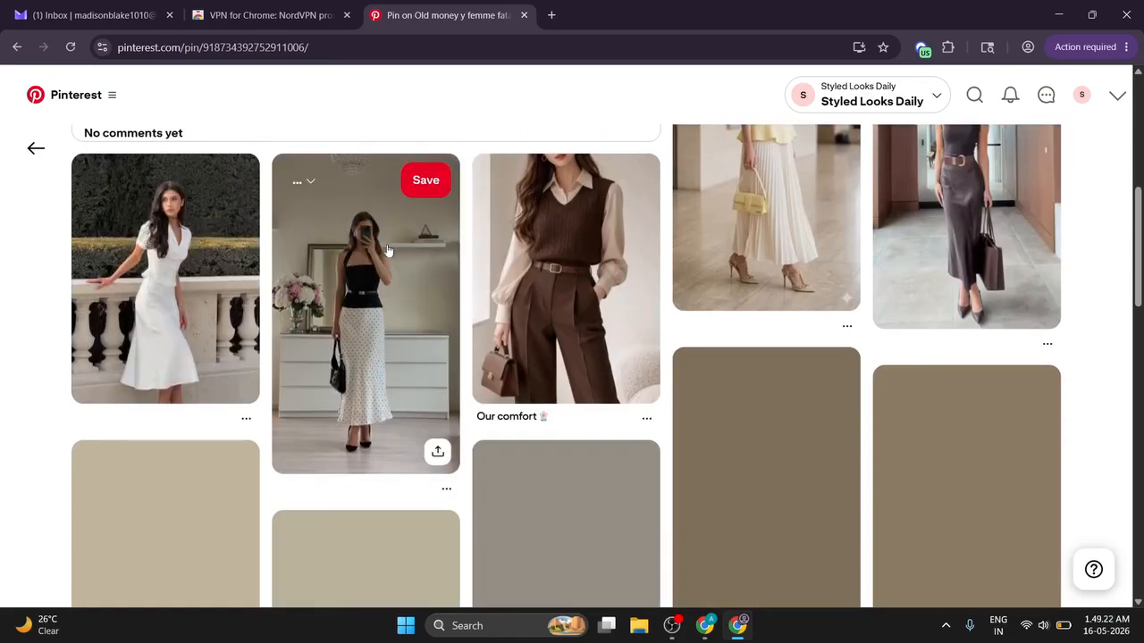
scroll(388, 250, "up", 5)
left_click(27, 152)
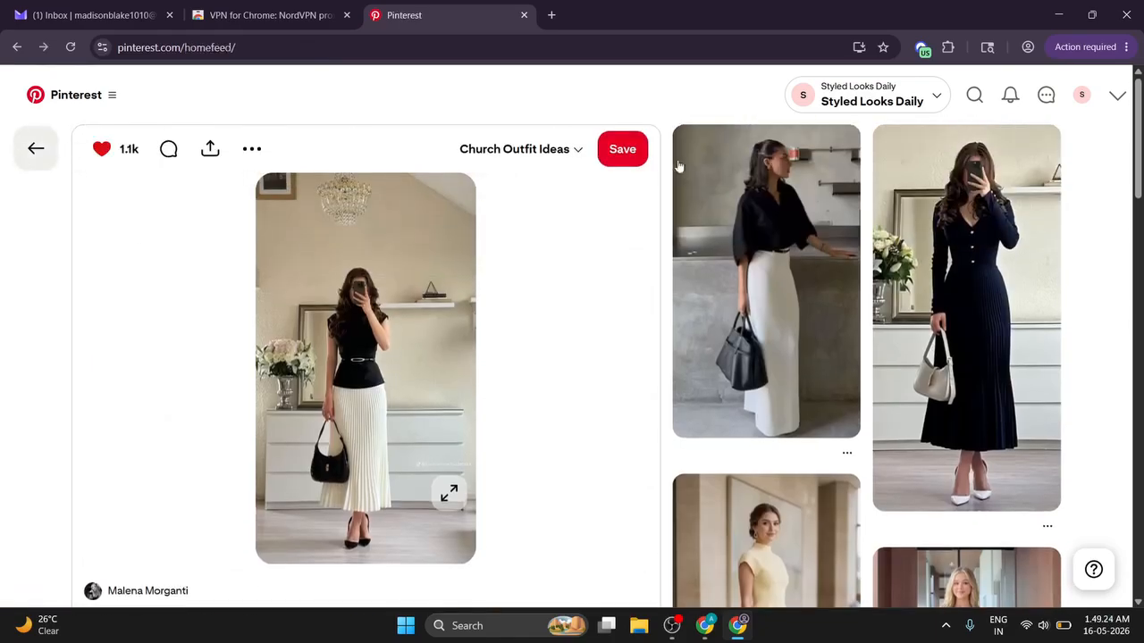
scroll(570, 257, "down", 7)
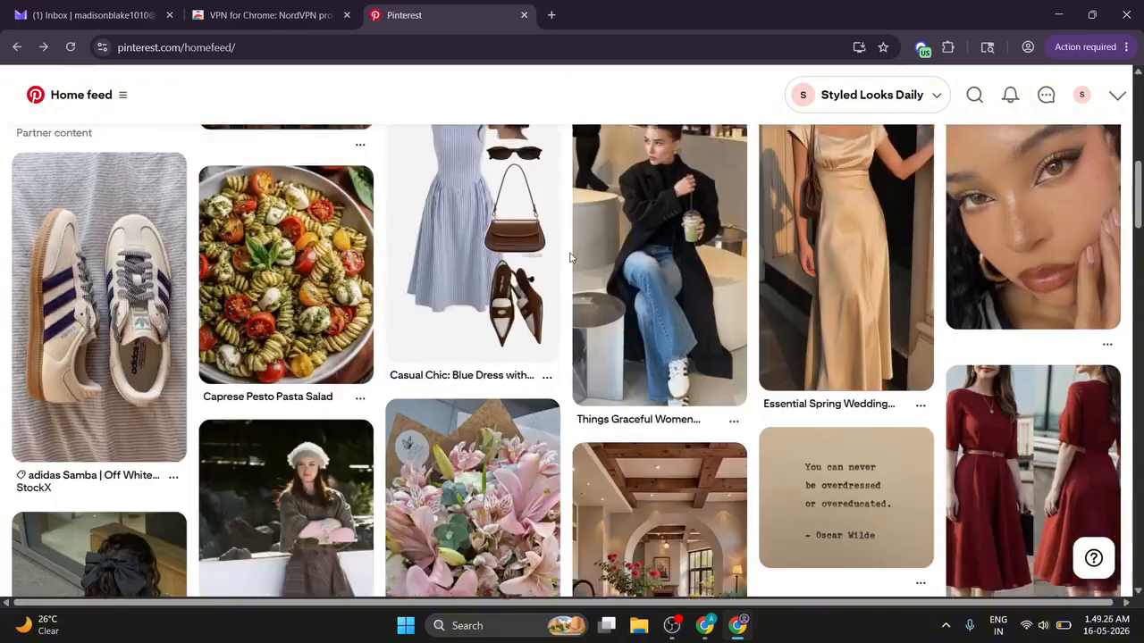
scroll(570, 257, "down", 10)
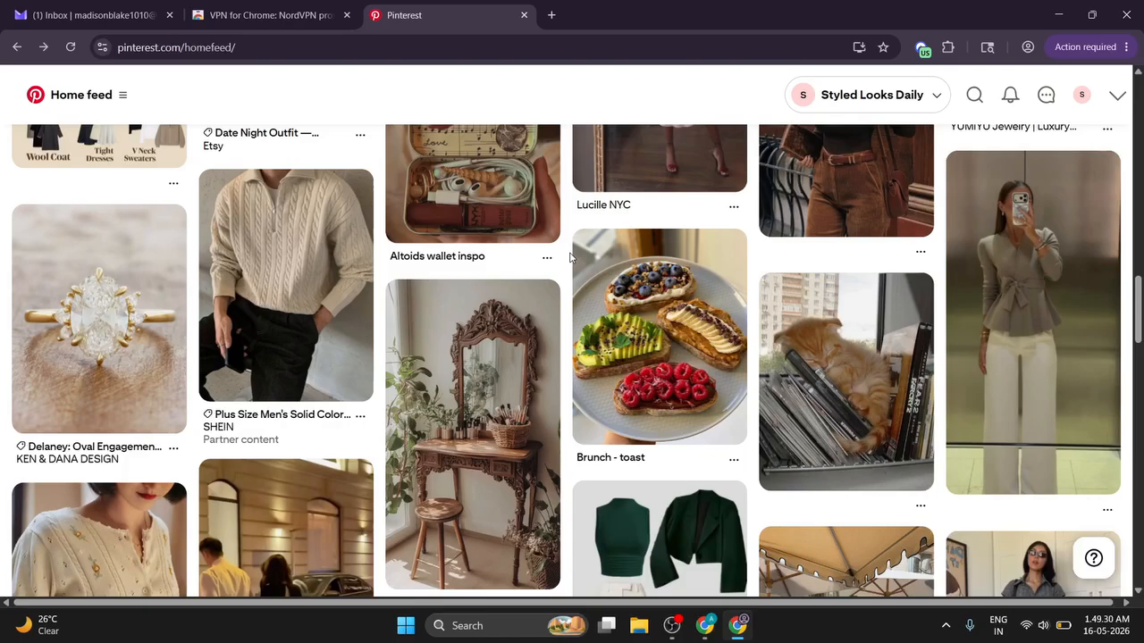
scroll(570, 257, "down", 4)
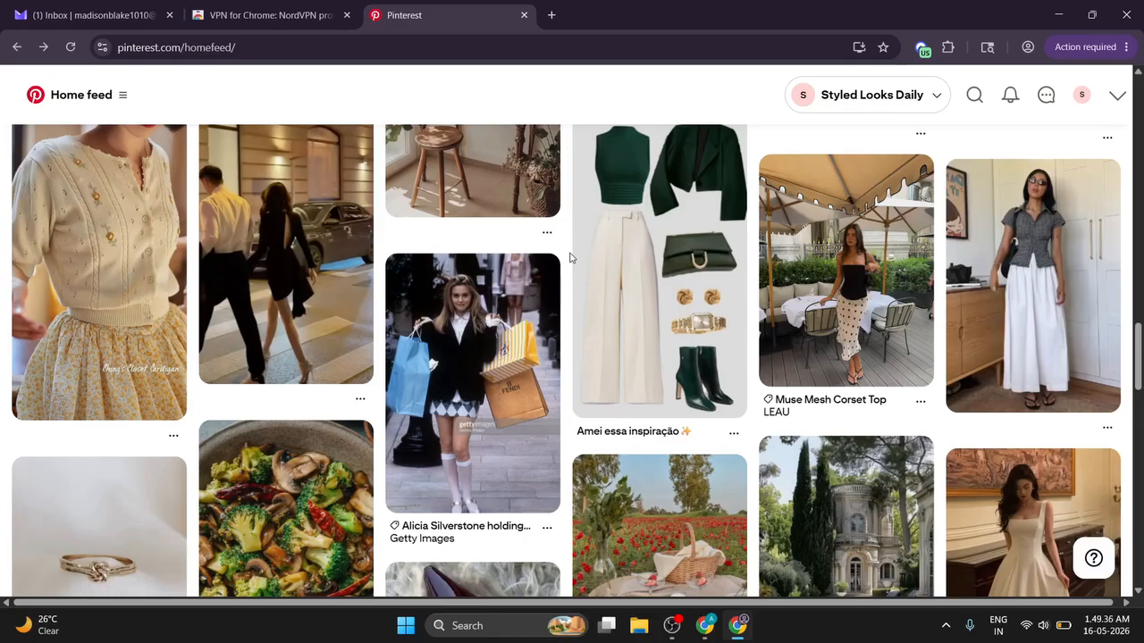
scroll(570, 257, "down", 15)
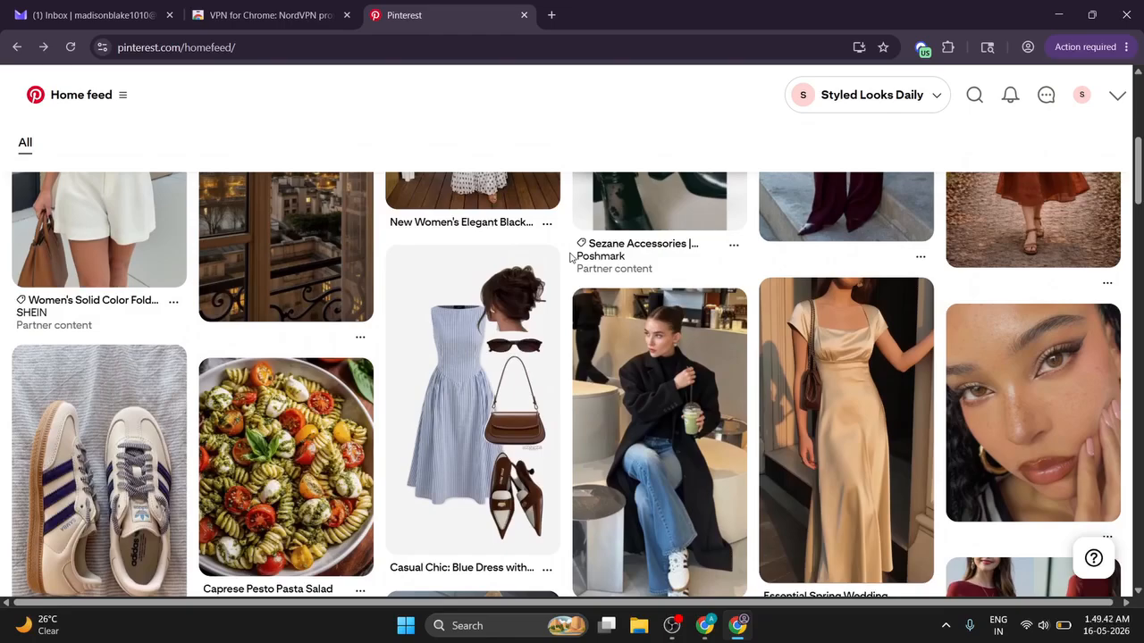
scroll(570, 258, "up", 15)
Step: Confirm the profile's Church Outfit Ideas board holds 3 Pins, then switch to the published post's window
left_click(1082, 95)
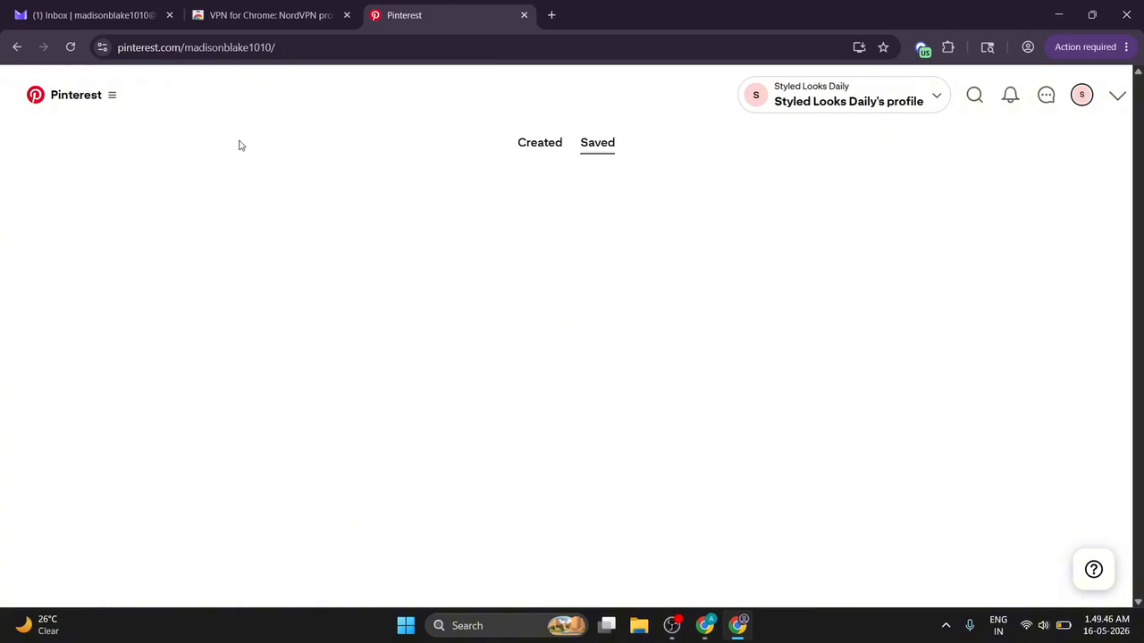
left_click_drag(206, 196, 317, 277)
left_click(317, 275)
scroll(319, 275, "down", 2)
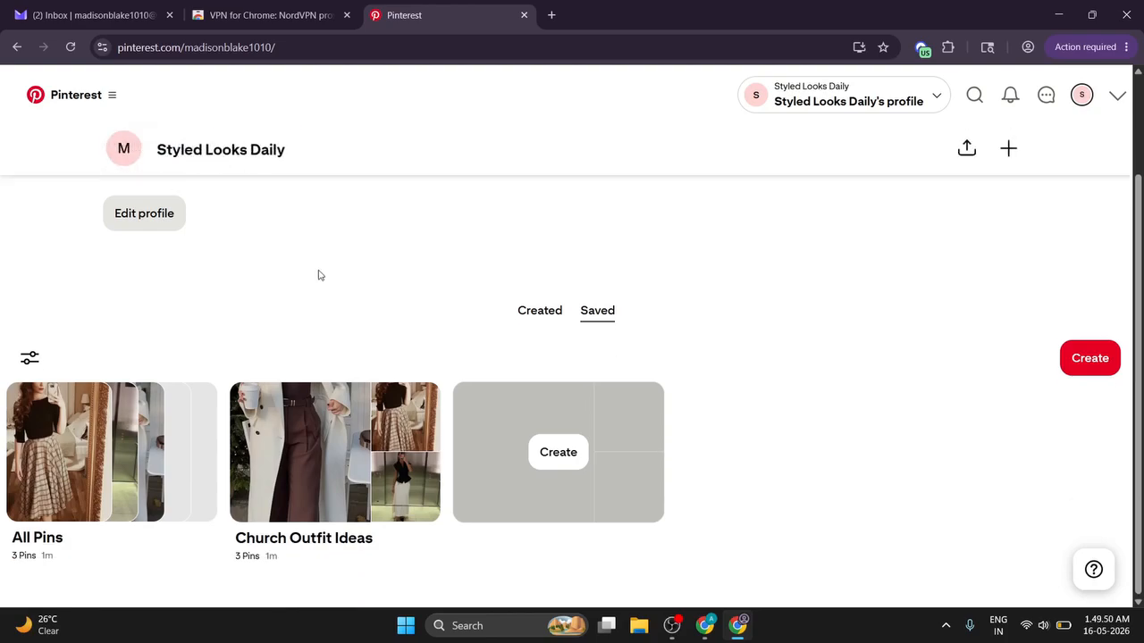
scroll(318, 275, "up", 2)
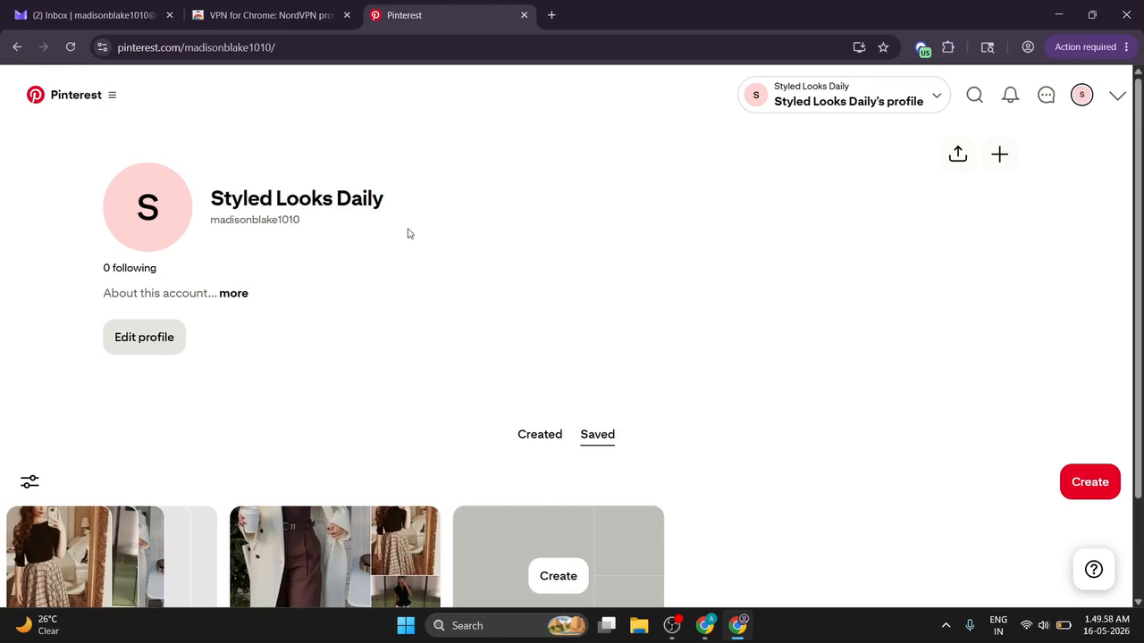
left_click(703, 624)
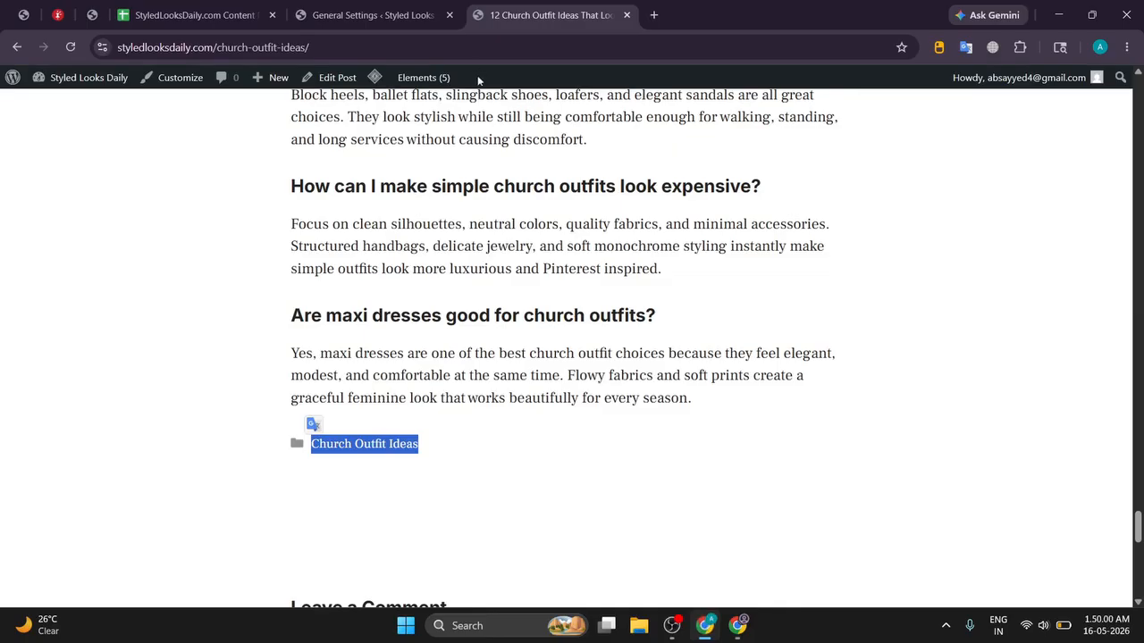
Step: Scroll to the post's top and glance at the General Settings tab before returning
scroll(444, 181, "up", 15)
scroll(444, 181, "up", 20)
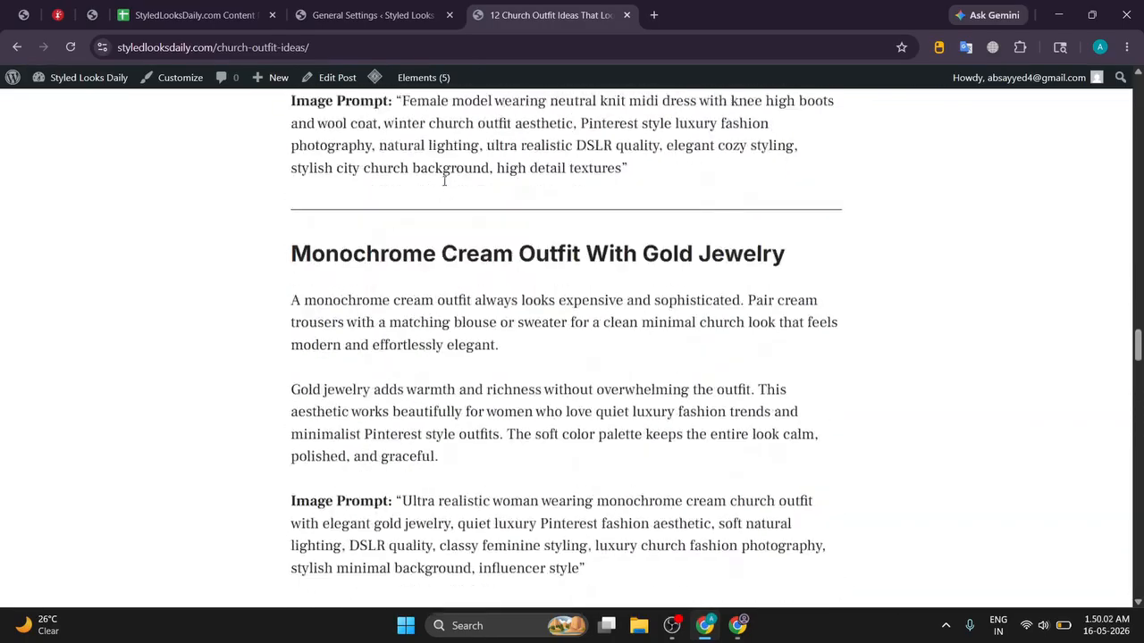
scroll(444, 181, "up", 15)
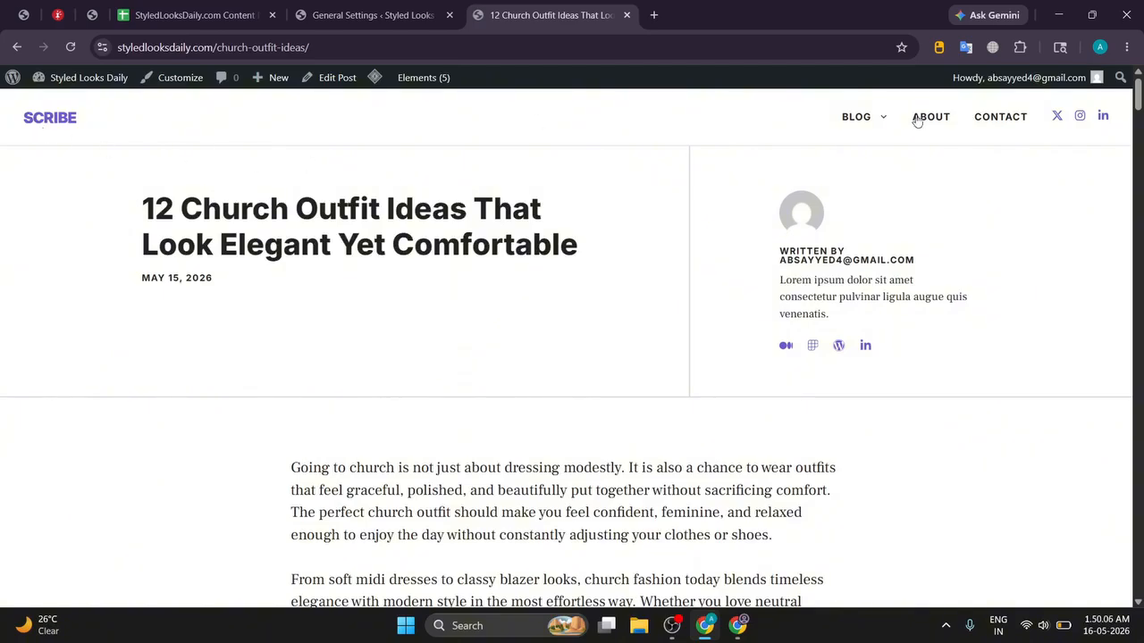
mouse_move(835, 123)
left_click(374, 15)
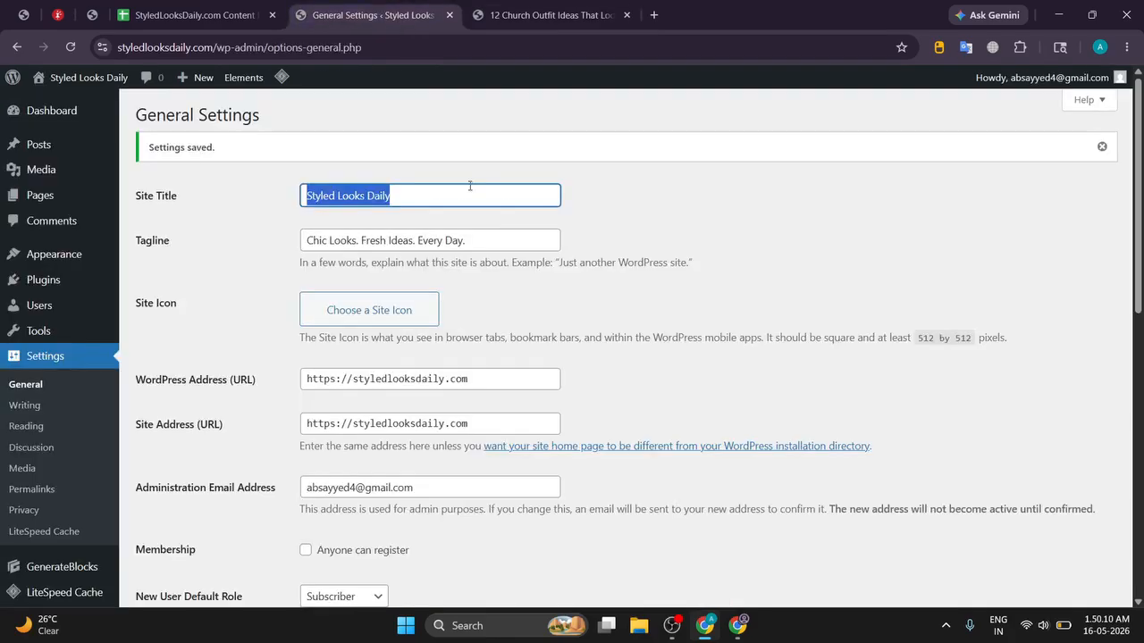
left_click(540, 14)
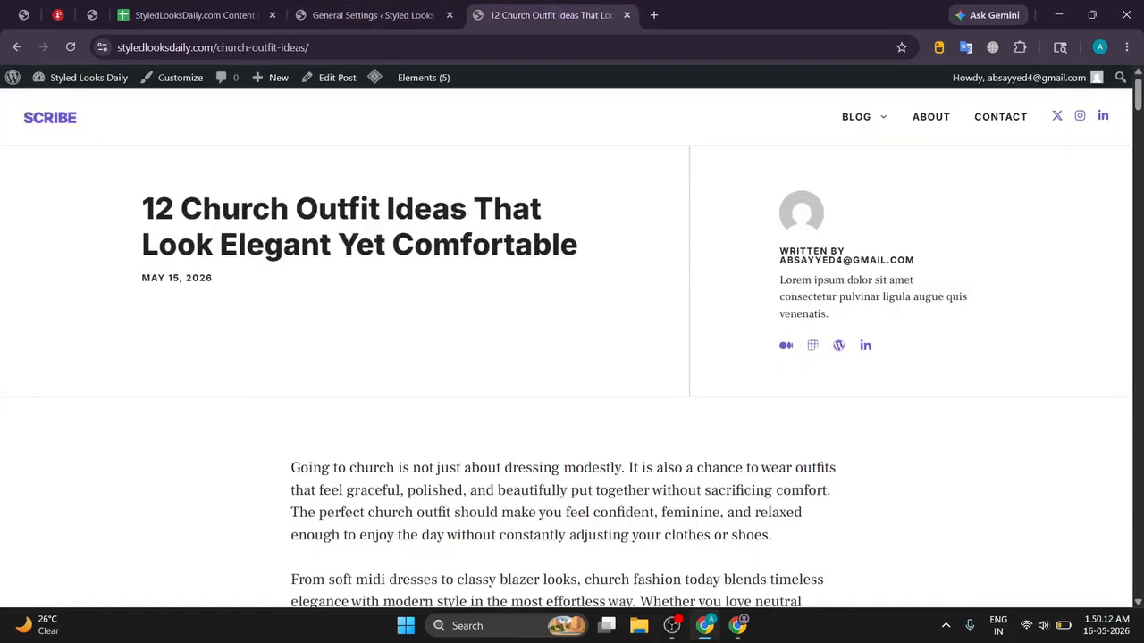
Step: Review the '12 Church Outfit Ideas' post body and title, then bring OBS forward
scroll(591, 468, "down", 15)
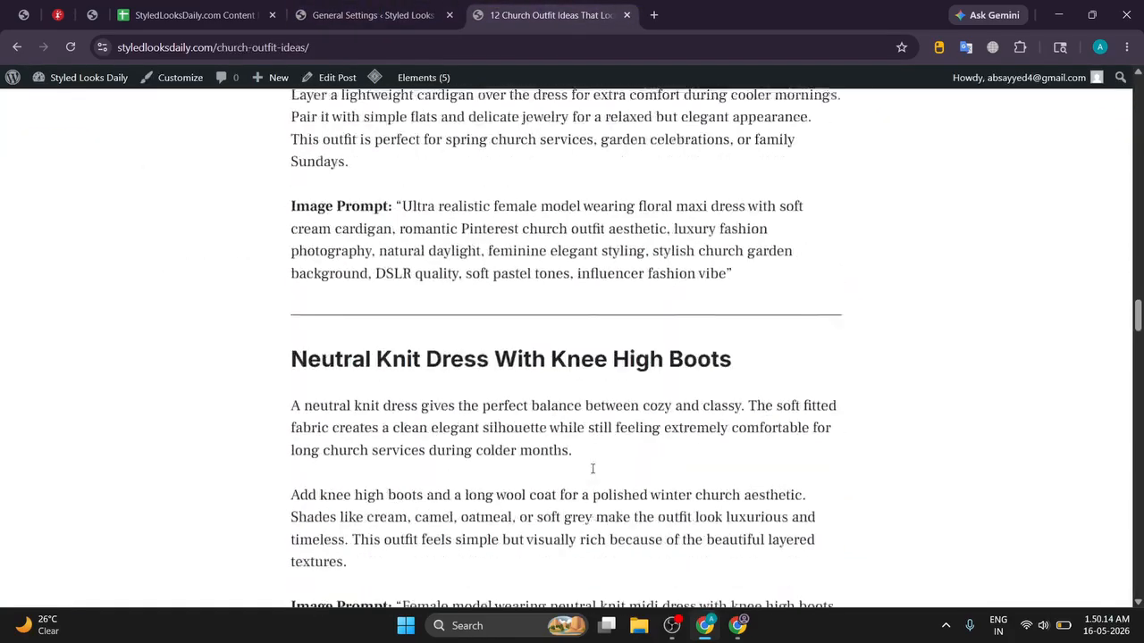
scroll(591, 468, "down", 20)
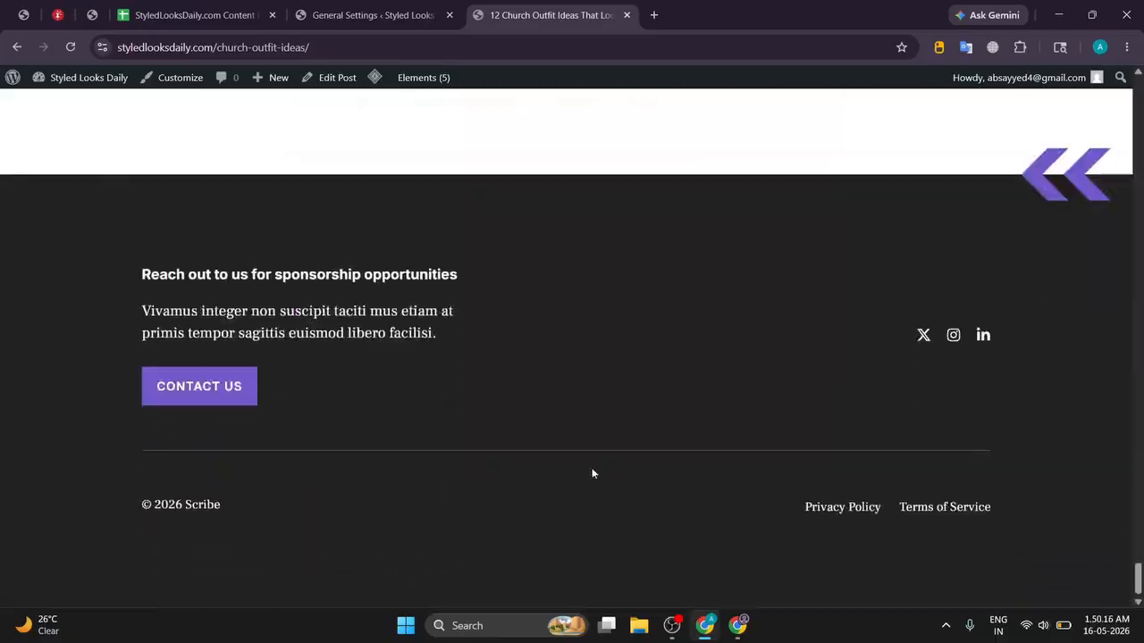
scroll(592, 468, "up", 20)
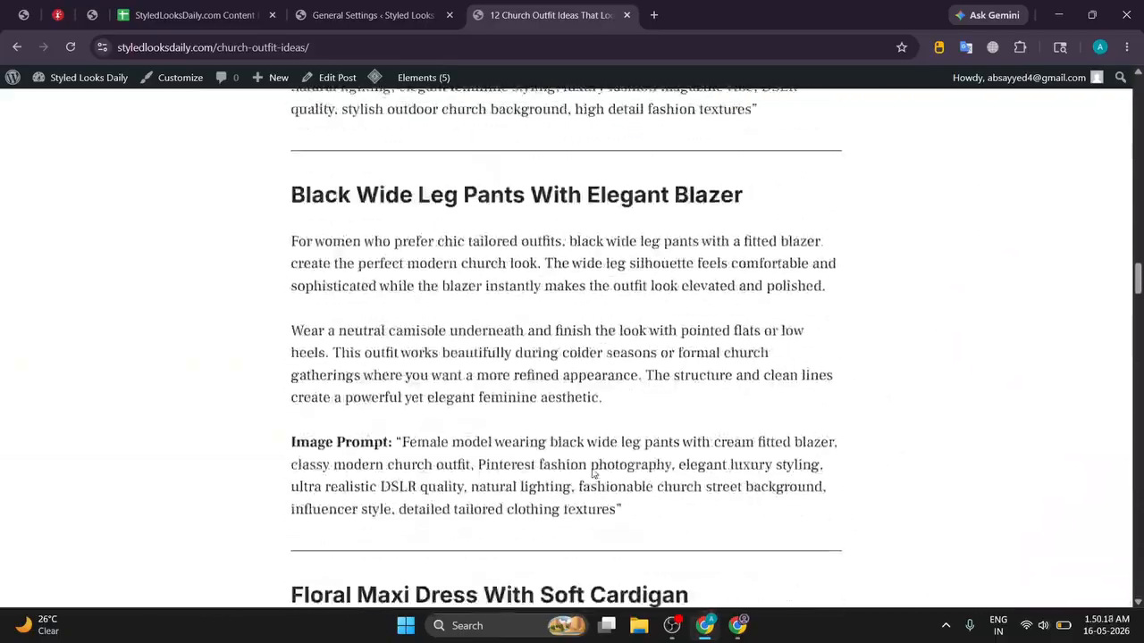
scroll(593, 474, "up", 15)
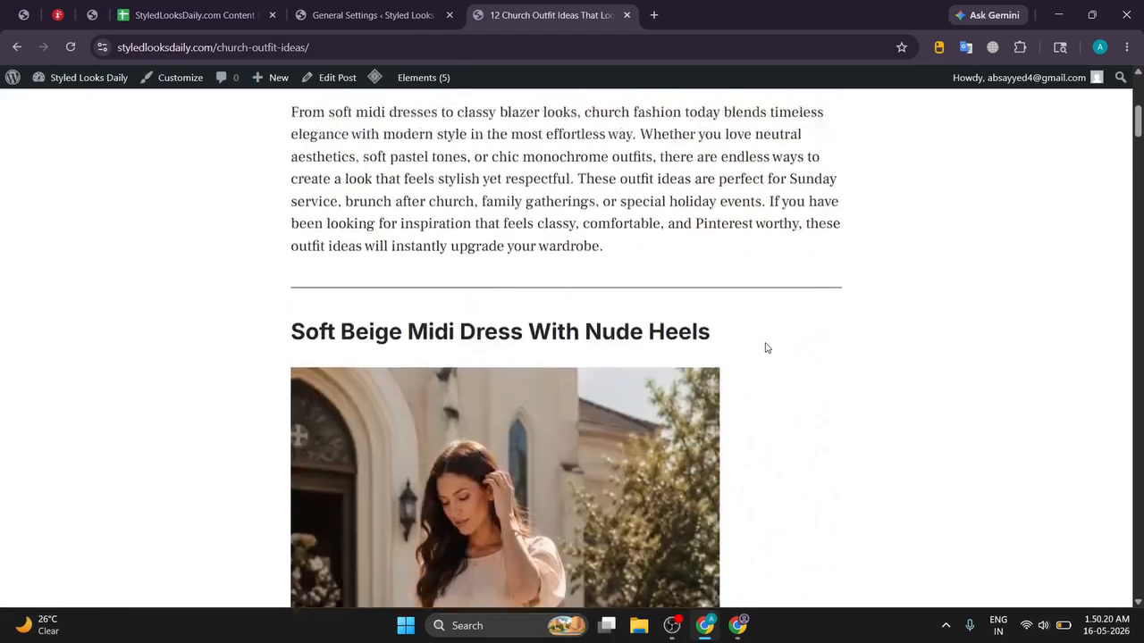
scroll(765, 348, "up", 5)
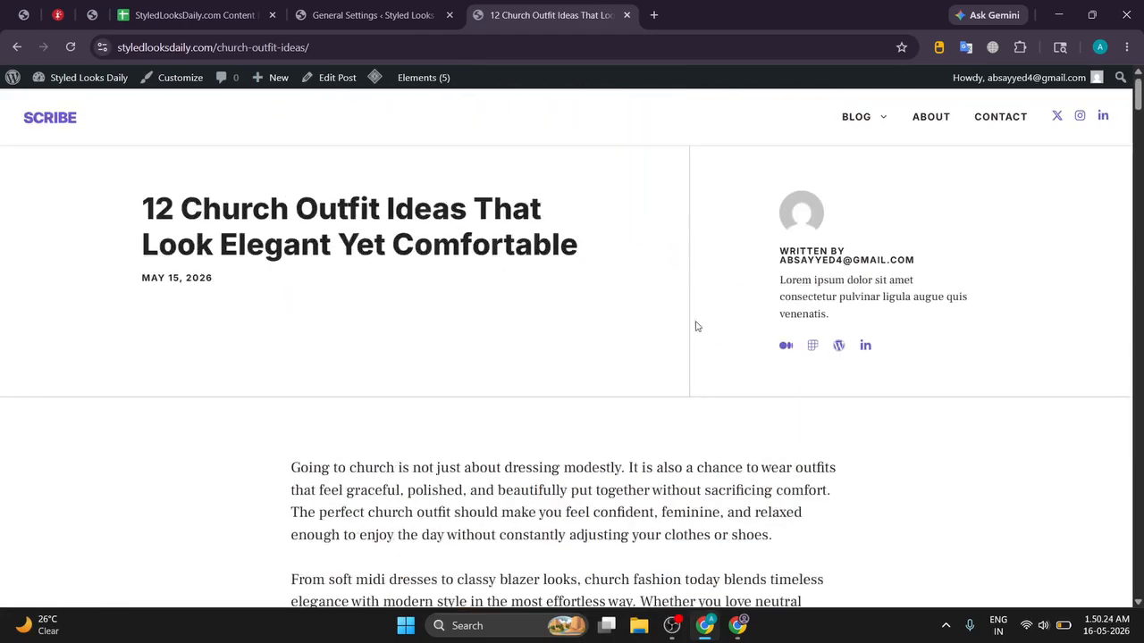
left_click_drag(115, 207, 54, 228)
left_click(600, 259)
left_click(116, 212)
left_click(683, 623)
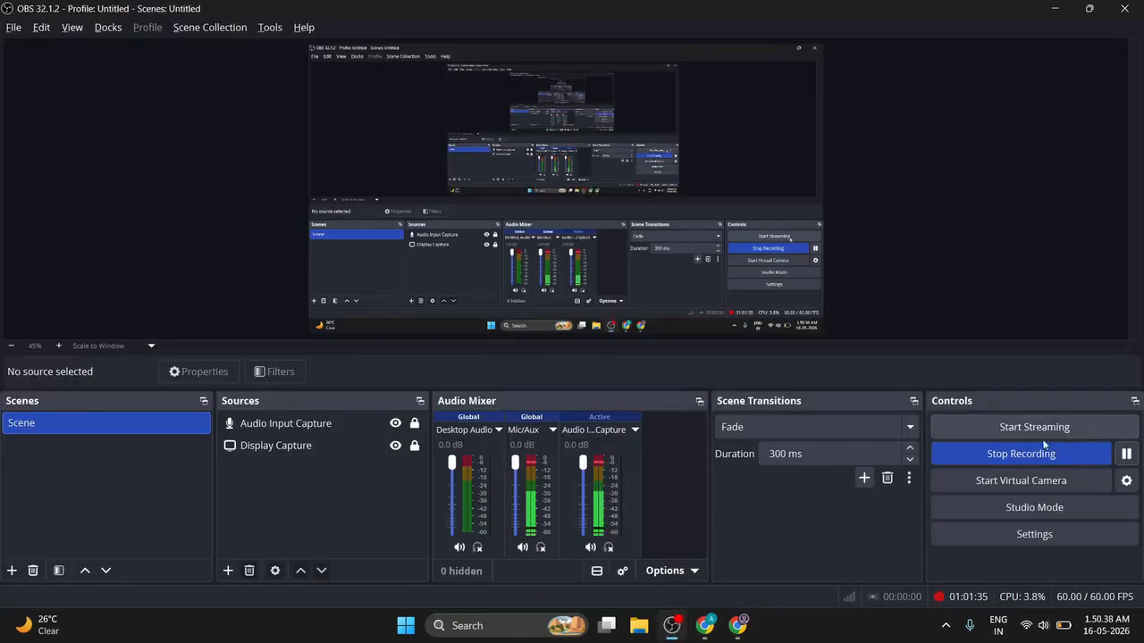